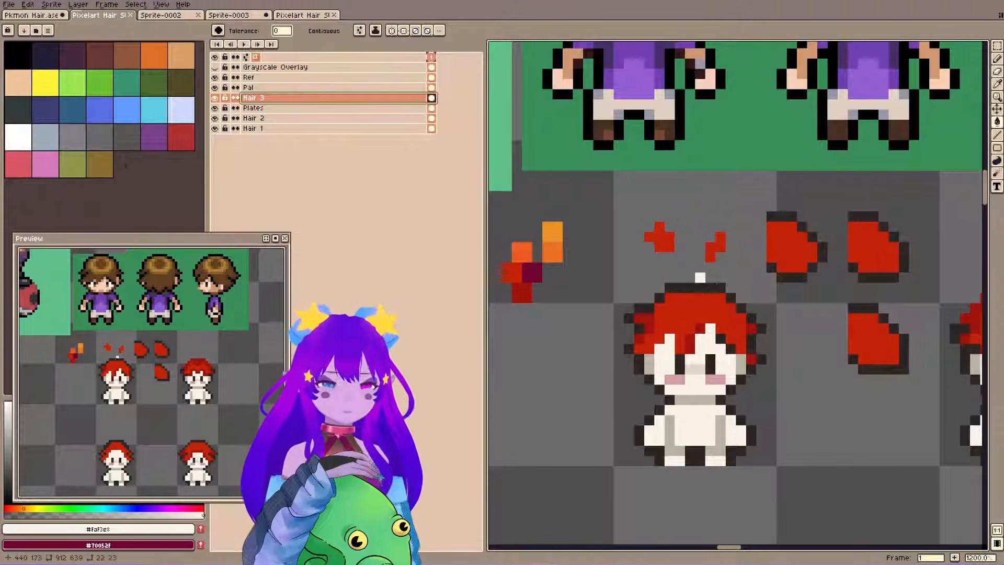
# Examine the brown-haired reference characters and compare their hair with the red-haired sprites below them.
pyautogui.moveTo(758, 261); pyautogui.dragTo(764, 277)
pyautogui.scroll(-2, 905, 209)
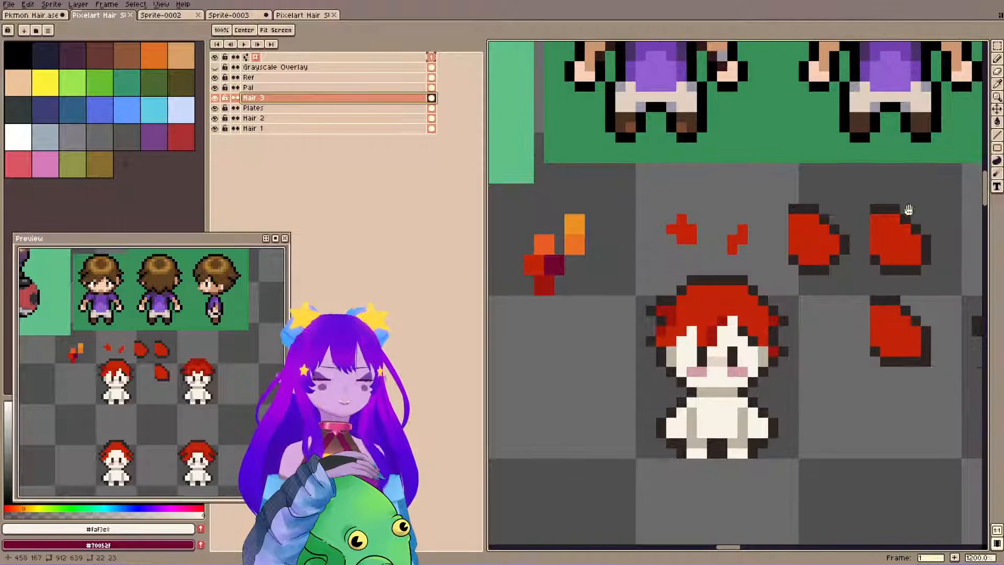
pyautogui.scroll(-1, 787, 253)
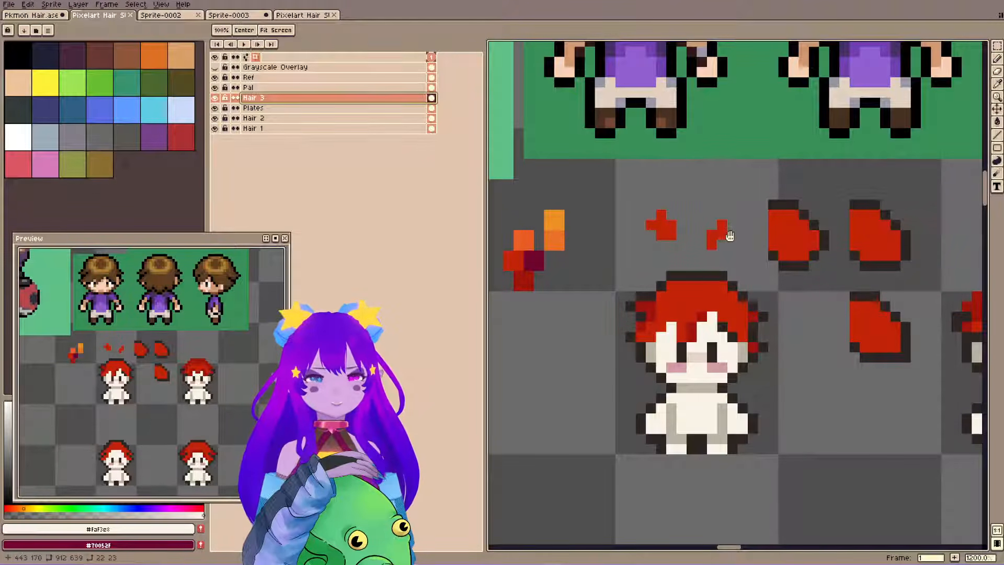
pyautogui.moveTo(724, 233); pyautogui.dragTo(707, 280)
pyautogui.scroll(-2, 678, 239)
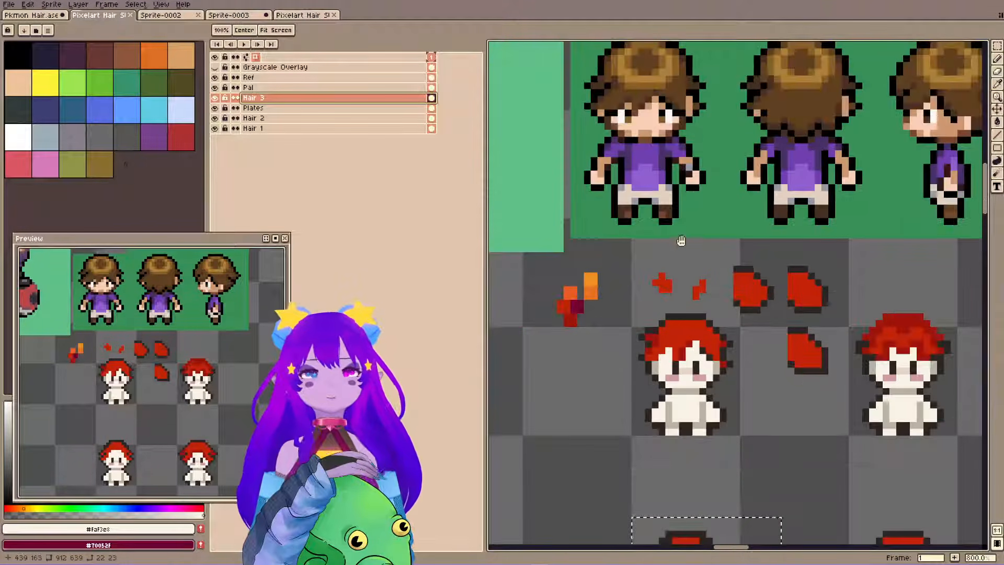
pyautogui.moveTo(678, 239); pyautogui.dragTo(672, 287)
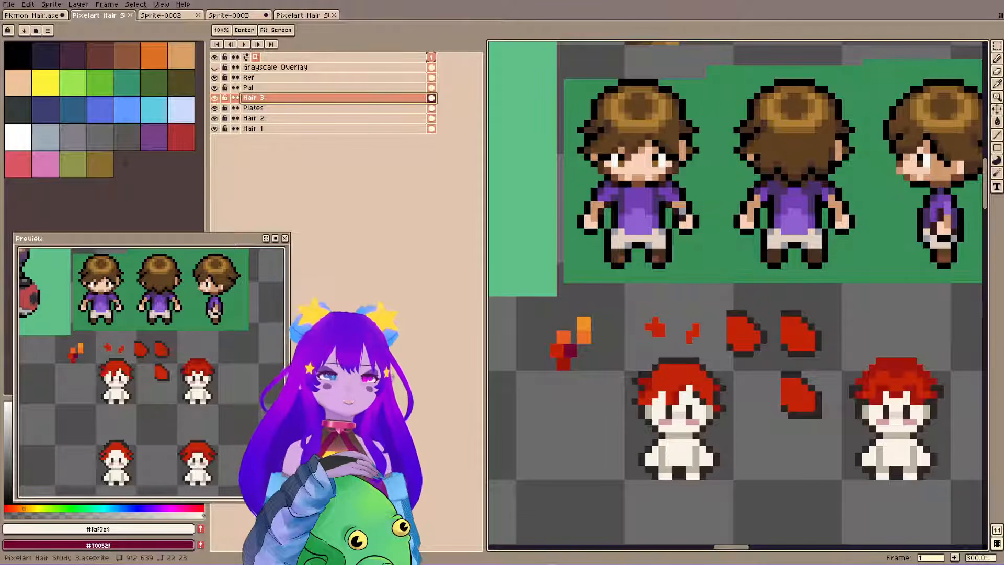
pyautogui.press('g')
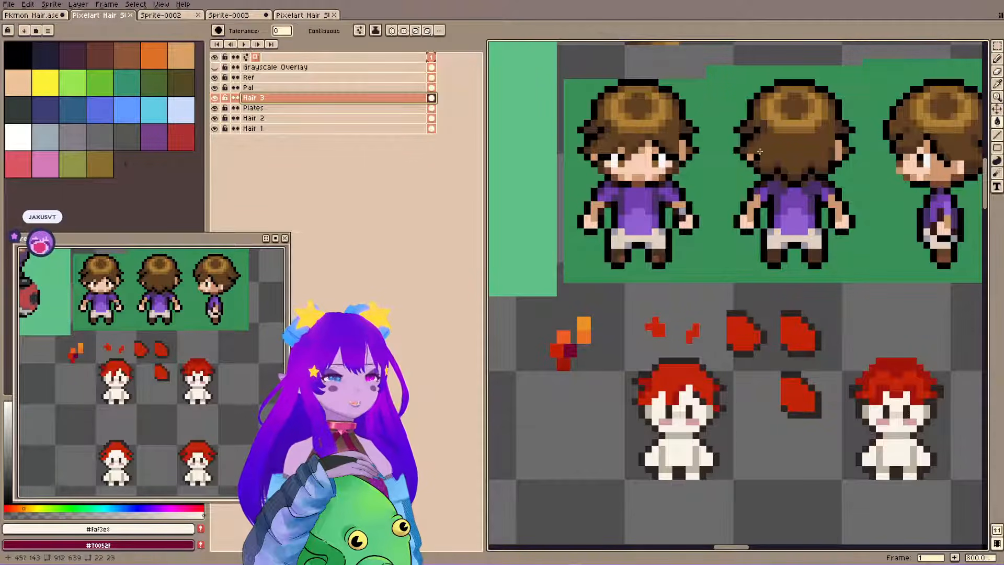
pyautogui.press('space')
pyautogui.moveTo(695, 278); pyautogui.dragTo(693, 294)
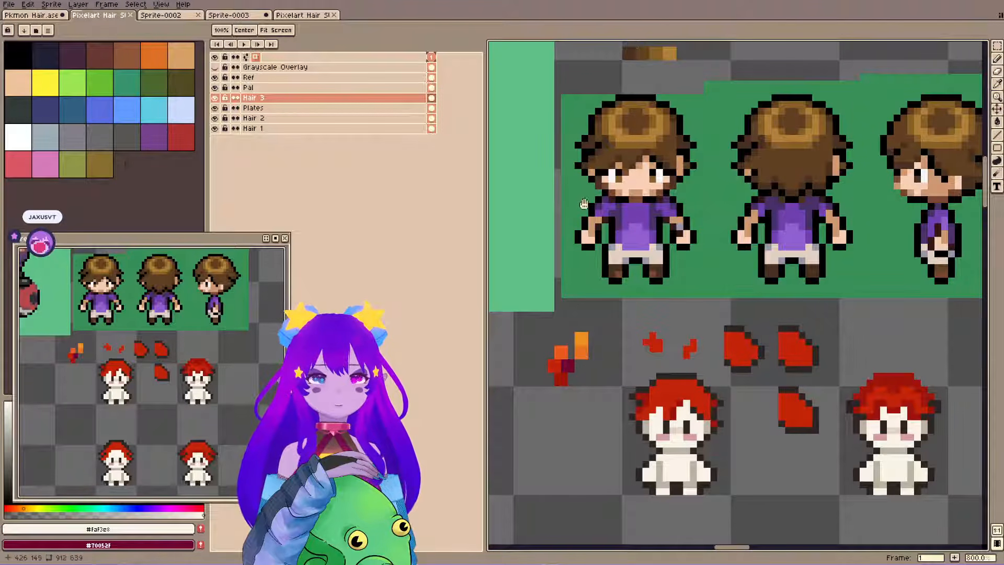
pyautogui.moveTo(649, 369); pyautogui.dragTo(659, 383)
# Clear the selection, sample the dark outline colour #2f2522 from the first red-haired sprite, and save the file.
pyautogui.press('v')
pyautogui.hotkey('ctrl', 'd')
pyautogui.hotkey('ctrl', 's')
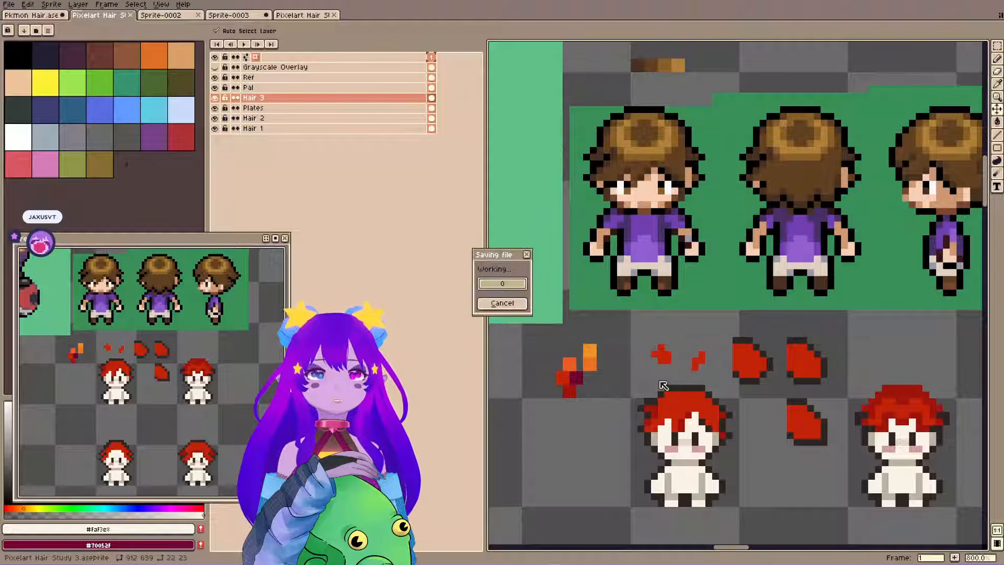
pyautogui.press('g')
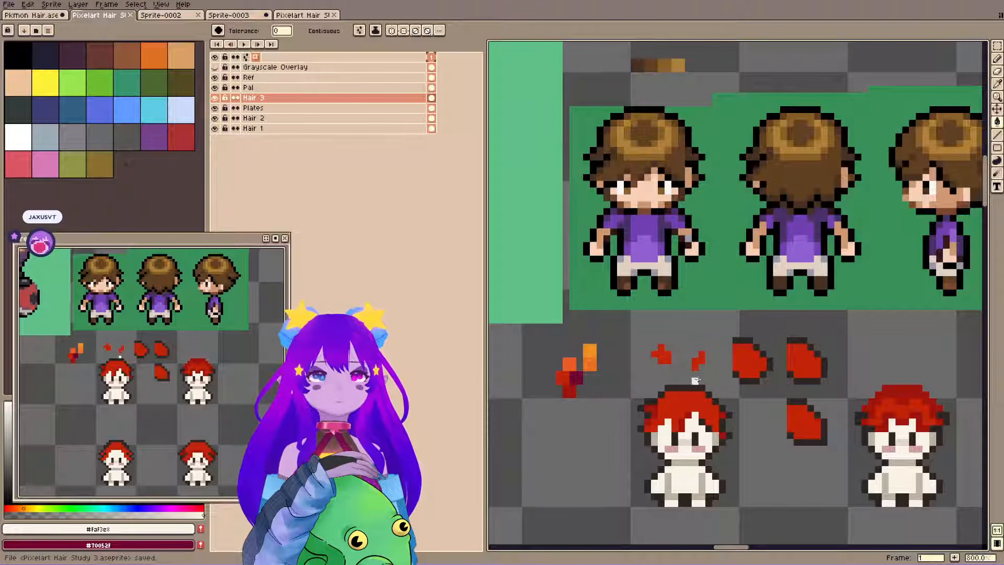
pyautogui.keyDown('alt'); pyautogui.click(701, 388); pyautogui.keyUp('alt')
pyautogui.hotkey('ctrl', 's')
# Duplicate the first sprite's red hair on the Hair 3 layer into the empty third column of the lower sprite row.
pyautogui.press('m')
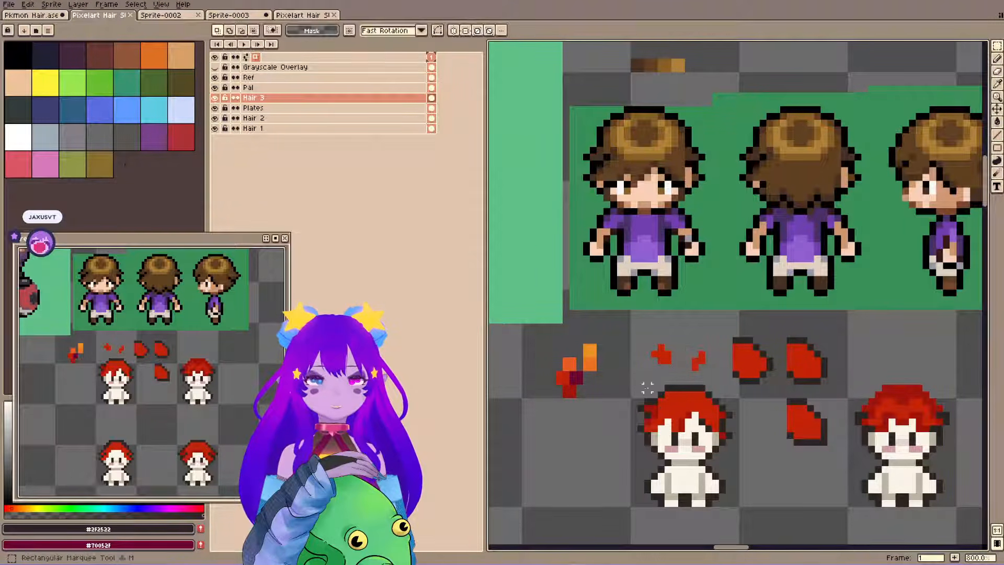
pyautogui.moveTo(635, 382); pyautogui.dragTo(748, 529)
pyautogui.scroll(-3, 734, 475)
pyautogui.moveTo(734, 474); pyautogui.dragTo(661, 299)
pyautogui.hotkey('ctrl', 'c')
pyautogui.hotkey('ctrl', 'v')
pyautogui.hotkey('shift', 'Right')
pyautogui.hotkey('shift', 'Right')
pyautogui.hotkey('shift', 'Right')
pyautogui.hotkey('shift', 'Down')
pyautogui.hotkey('shift', 'Down')
# Duplicate the first sprite's blank body on the Plates layer beneath the copied hair in the lower row, and save the file.
pyautogui.hotkey('shift', 'Right')
pyautogui.press('Return')
pyautogui.press('b')
pyautogui.keyDown('ctrl'); pyautogui.click(625, 302); pyautogui.keyUp('ctrl')
pyautogui.press('m')
pyautogui.moveTo(592, 245); pyautogui.dragTo(671, 341)
pyautogui.hotkey('ctrl', 'c')
pyautogui.hotkey('ctrl', 'v')
pyautogui.hotkey('shift', 'Right')
pyautogui.hotkey('shift', 'Right')
pyautogui.hotkey('shift', 'Right')
pyautogui.hotkey('shift', 'Right')
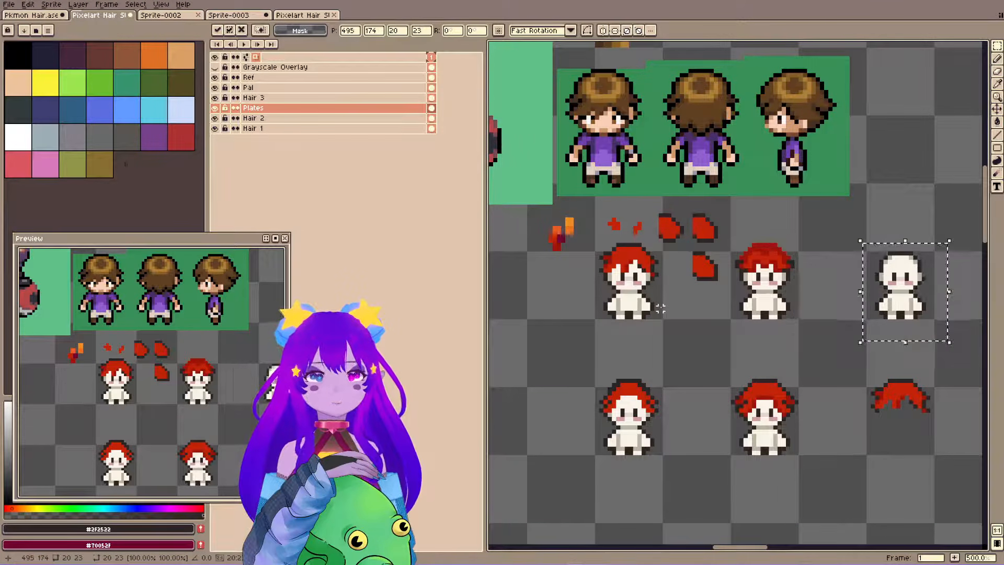
pyautogui.hotkey('shift', 'Down')
pyautogui.hotkey('shift', 'Down')
pyautogui.press('Return')
pyautogui.scroll(3, 645, 248)
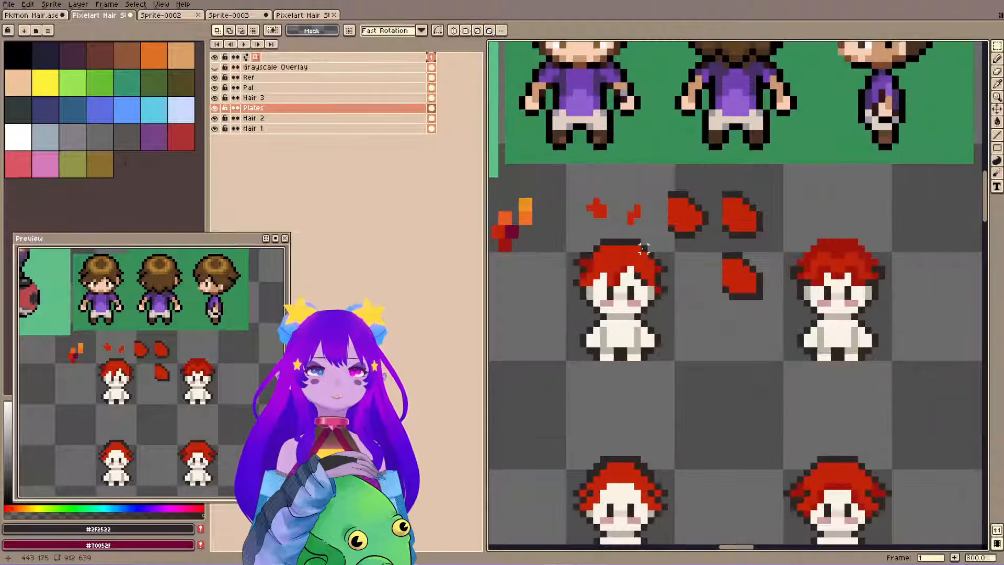
pyautogui.moveTo(635, 238); pyautogui.dragTo(666, 289)
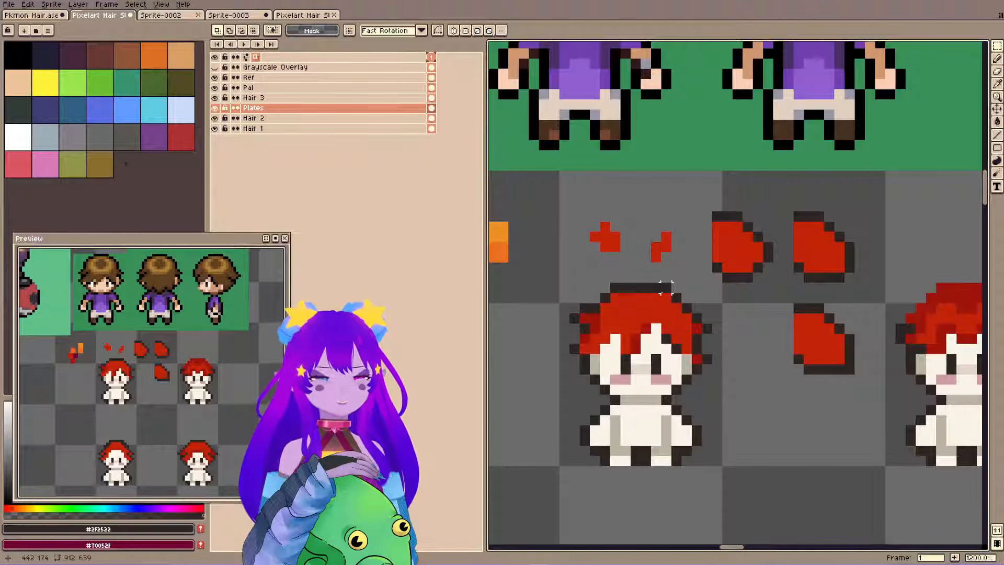
pyautogui.moveTo(763, 299); pyautogui.dragTo(756, 306)
pyautogui.moveTo(605, 185); pyautogui.dragTo(643, 285)
pyautogui.hotkey('ctrl', 's')
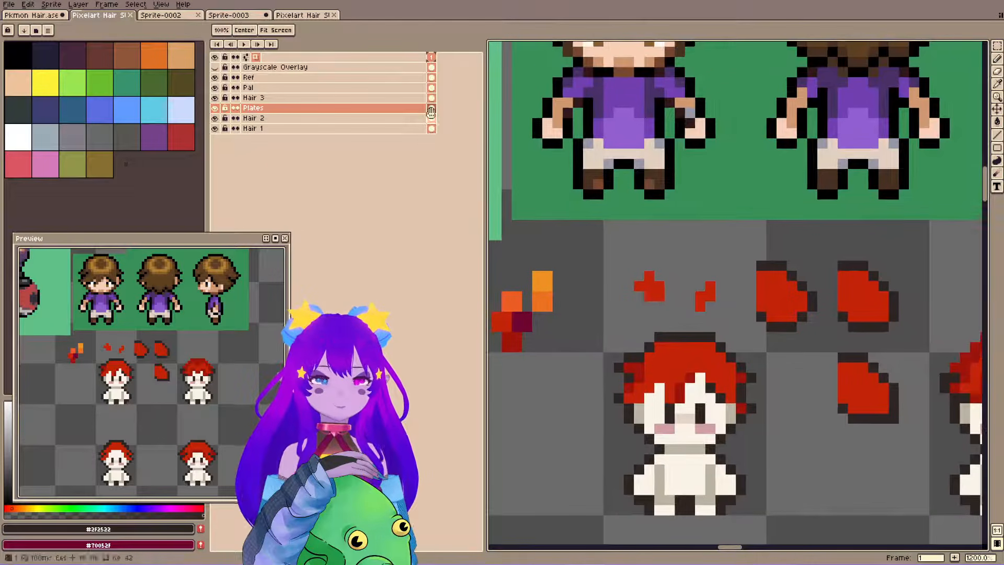
# Study the highlight ring on the reference characters' brown hair against the first red-haired sprite.
pyautogui.moveTo(679, 312); pyautogui.dragTo(663, 320)
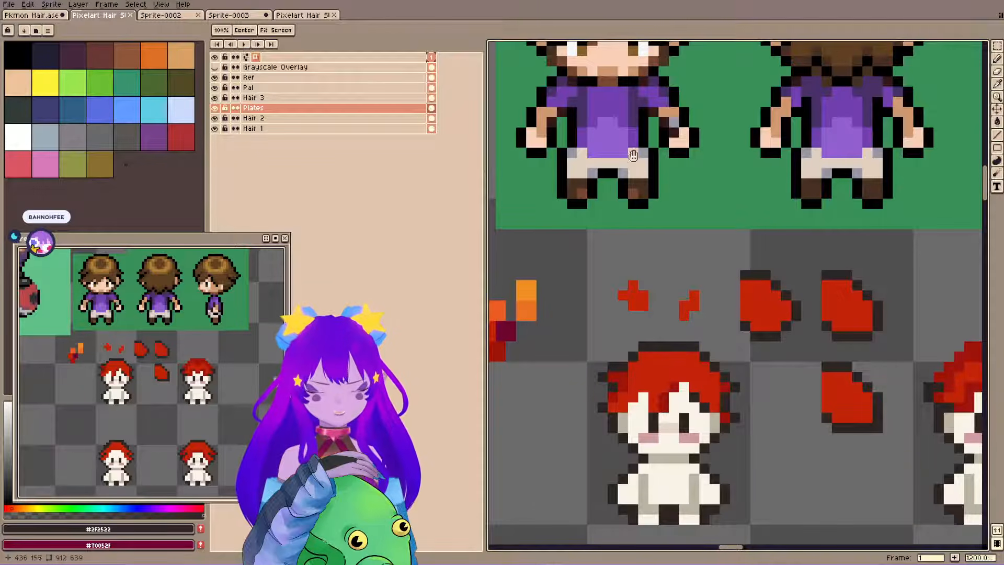
pyautogui.moveTo(721, 299); pyautogui.dragTo(726, 291)
pyautogui.moveTo(711, 254); pyautogui.dragTo(713, 263)
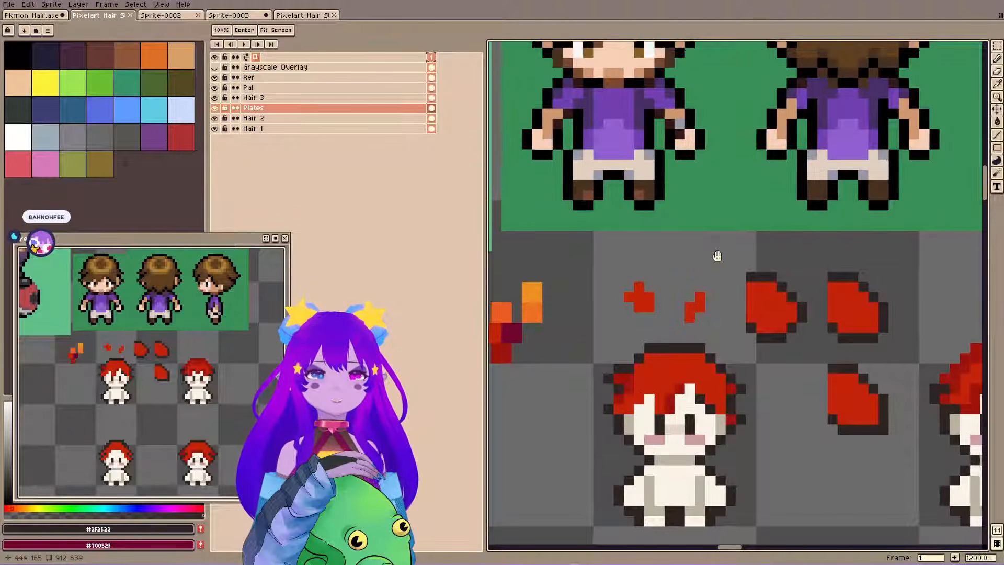
pyautogui.press('b')
pyautogui.press('space')
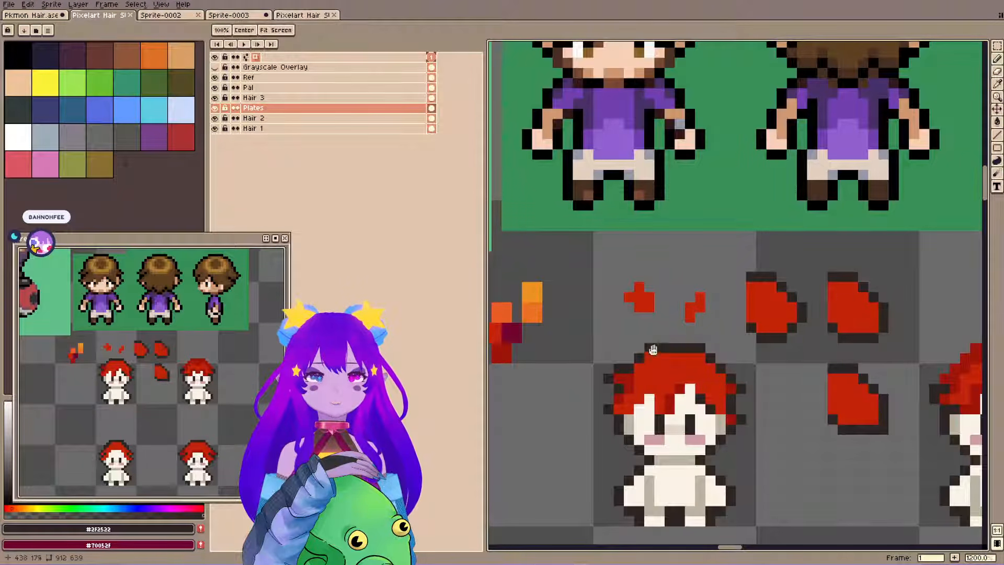
pyautogui.moveTo(639, 141); pyautogui.dragTo(646, 251)
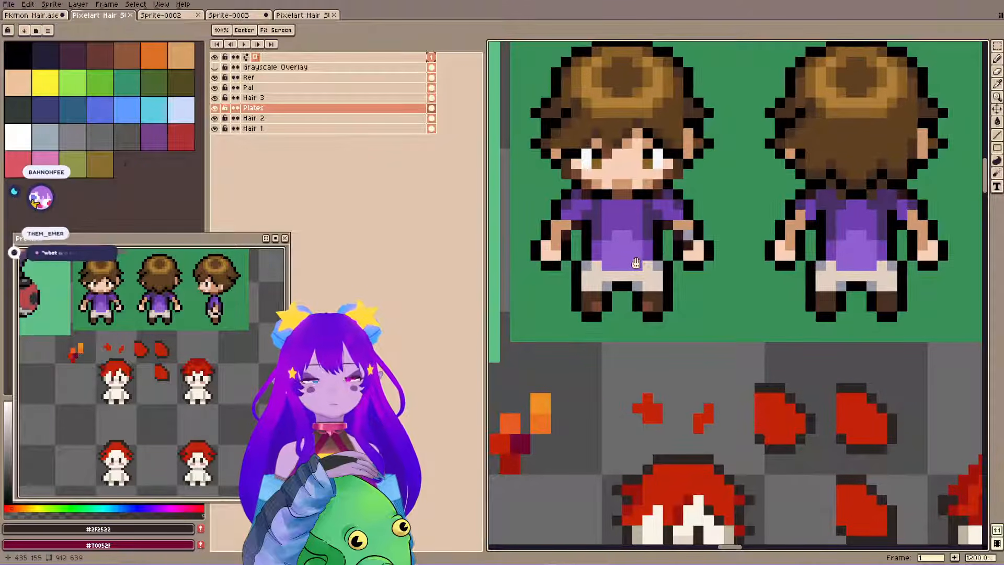
pyautogui.scroll(-1, 627, 254)
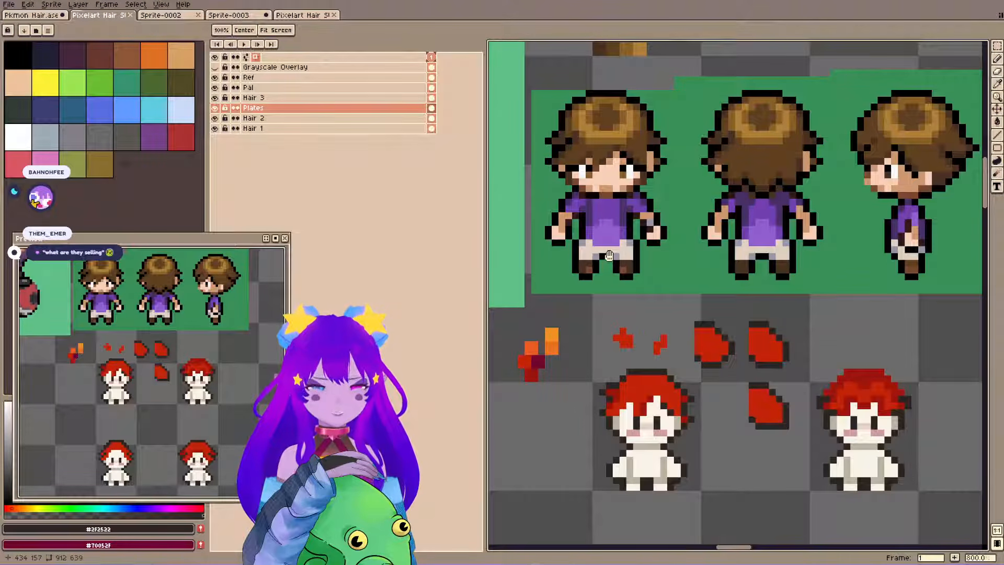
pyautogui.moveTo(640, 295); pyautogui.dragTo(659, 316)
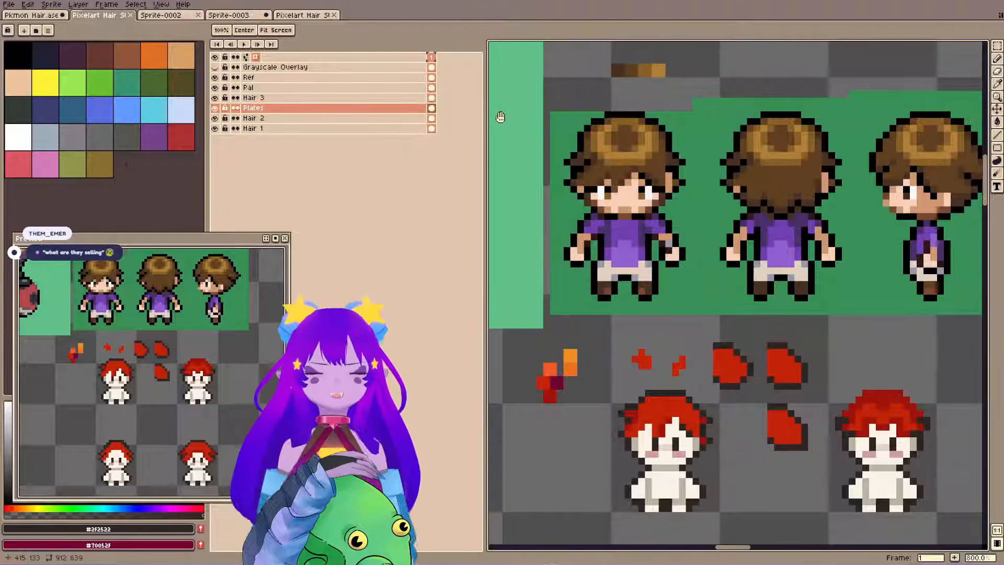
pyautogui.scroll(2, 661, 236)
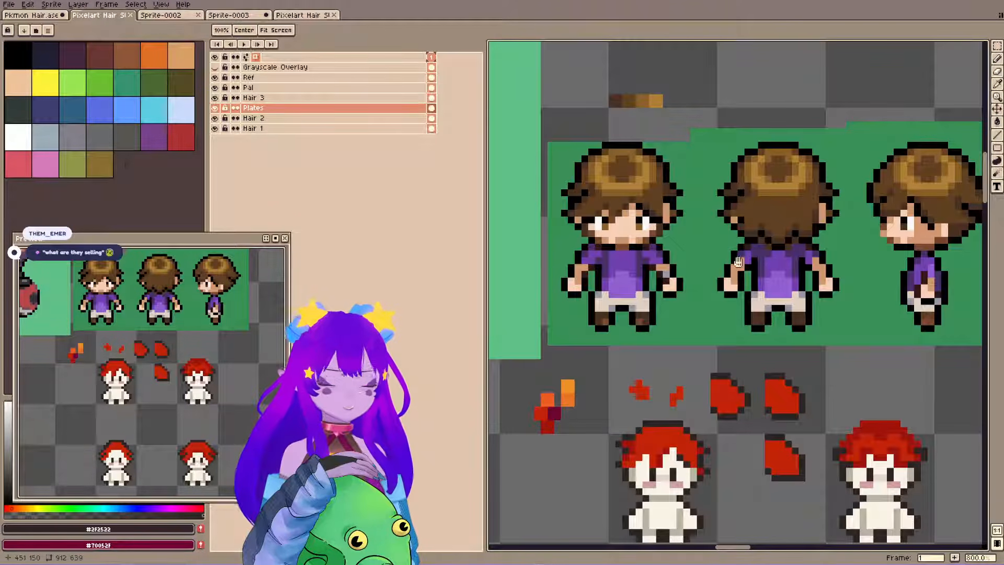
pyautogui.moveTo(736, 261); pyautogui.dragTo(720, 235)
pyautogui.moveTo(584, 291); pyautogui.dragTo(610, 292)
# Sample the orange #ec7124 from the hair swatches and make Hair 3 the active layer for pencil work.
pyautogui.keyDown('alt'); pyautogui.click(578, 369); pyautogui.keyUp('alt')
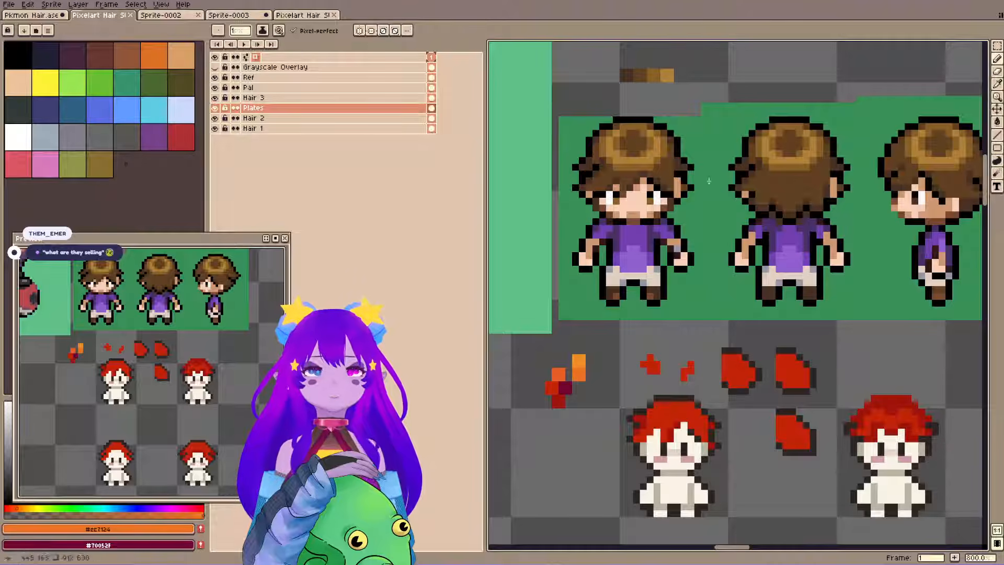
pyautogui.click(352, 98)
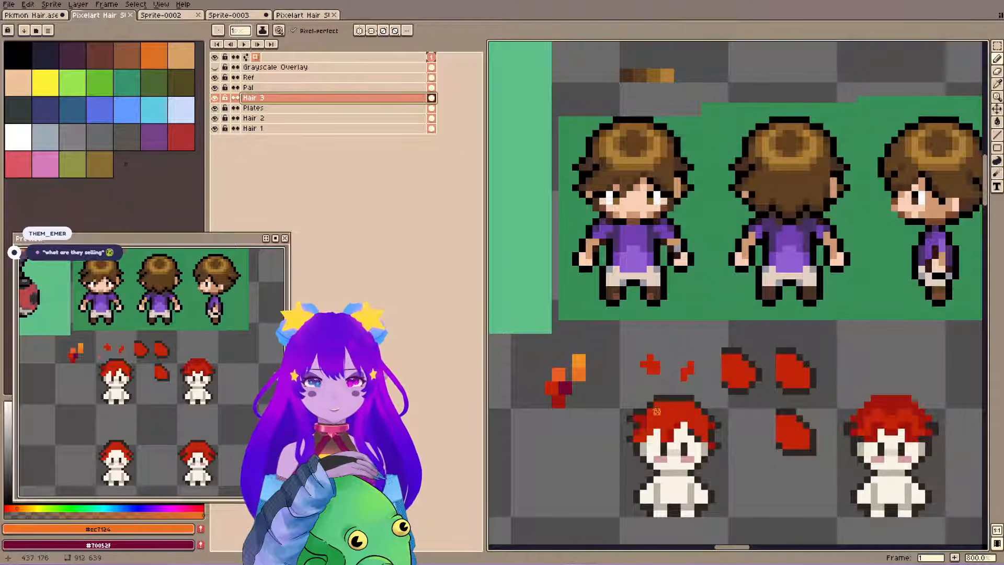
pyautogui.press('b')
# Try a mirrored orange highlight band with reworked outline pixels on top of the first sprite's red hair.
pyautogui.moveTo(649, 412)
pyautogui.mouseDown()
pyautogui.moveTo(673, 413)
pyautogui.moveTo(650, 407)
pyautogui.mouseUp()
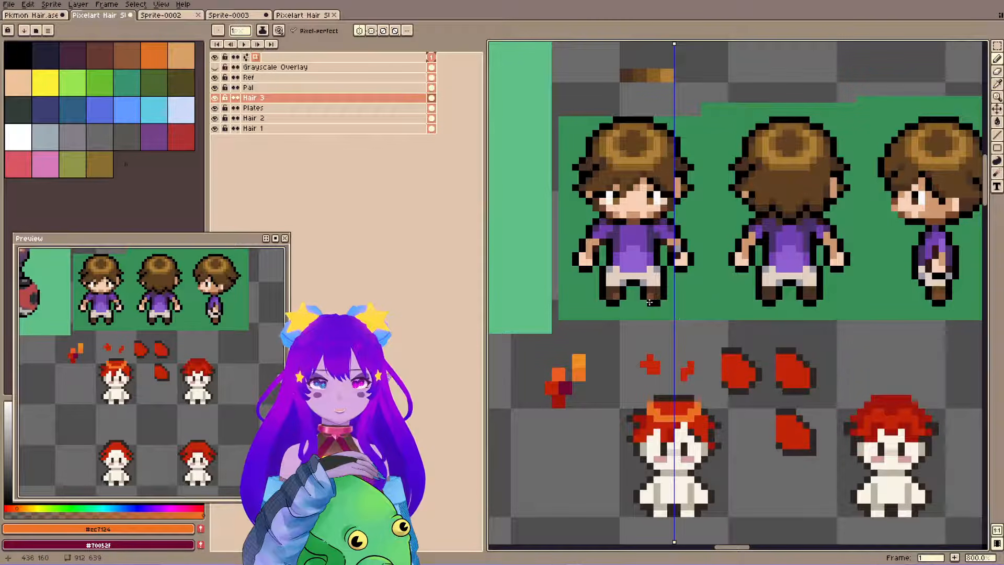
pyautogui.keyDown('alt'); pyautogui.click(657, 397); pyautogui.keyUp('alt')
pyautogui.click(650, 398)
pyautogui.click(644, 405)
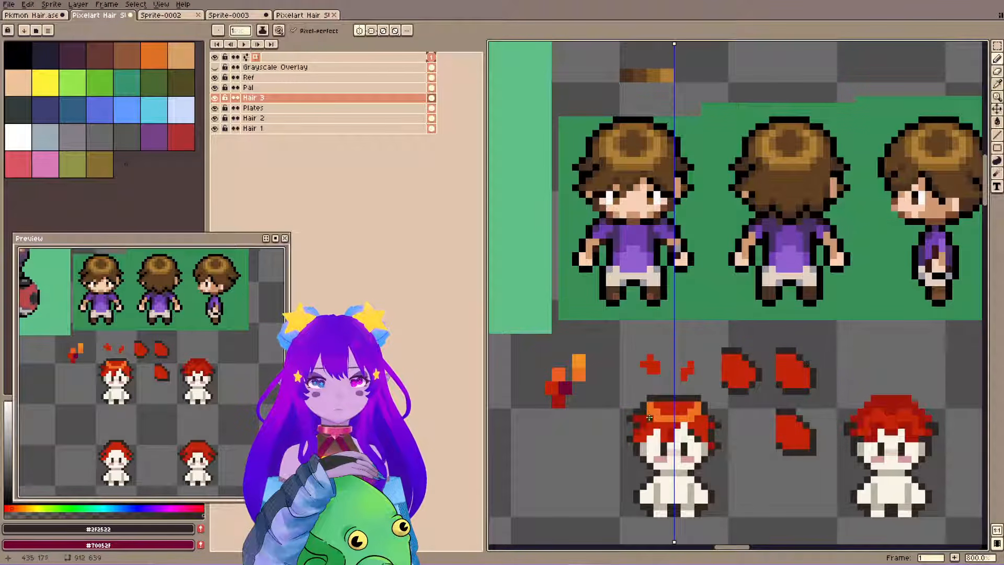
pyautogui.keyDown('alt'); pyautogui.click(647, 420); pyautogui.keyUp('alt')
pyautogui.click(640, 412)
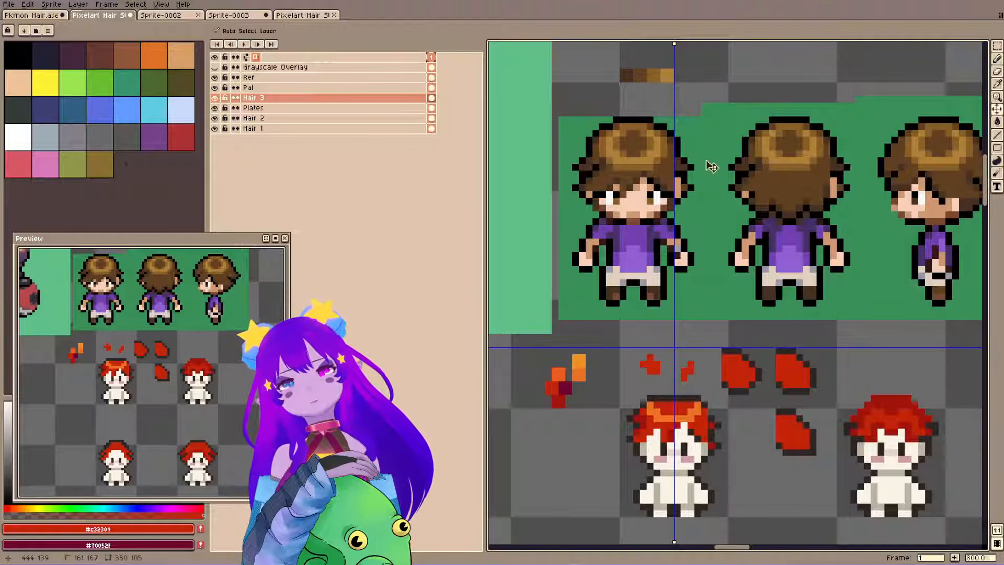
pyautogui.hotkey('ctrl', 'z')
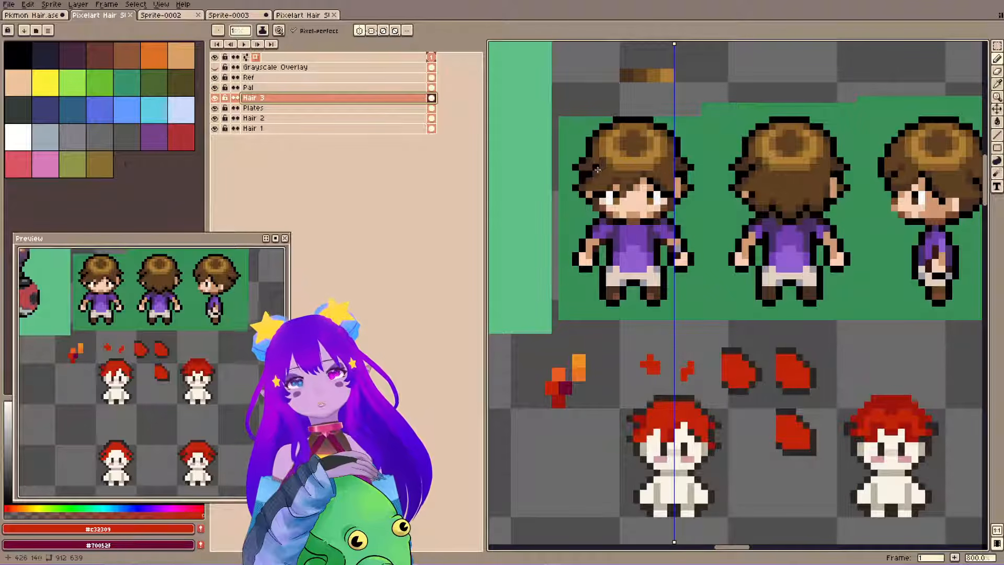
# Save the file and paint a mirrored highlight band in orange #ec7124 across the crown of the first sprite's red hair.
pyautogui.moveTo(621, 171); pyautogui.dragTo(639, 244)
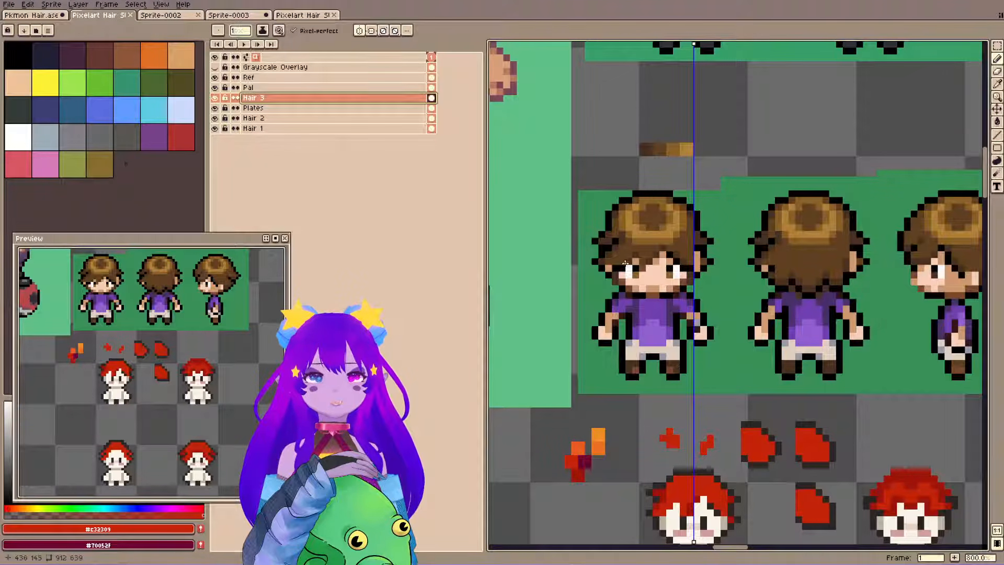
pyautogui.moveTo(697, 520); pyautogui.dragTo(685, 410)
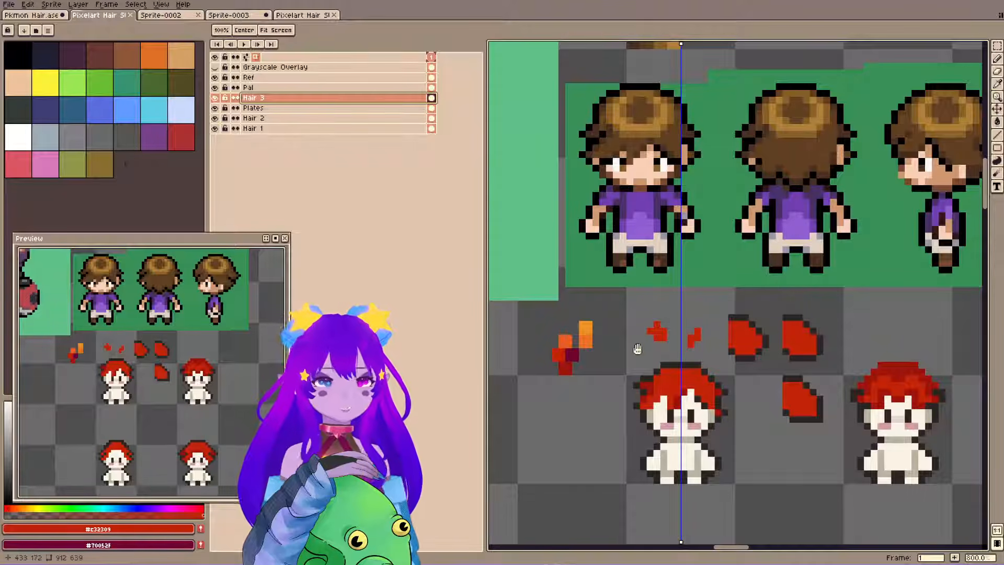
pyautogui.press('i')
pyautogui.click(585, 340)
pyautogui.hotkey('ctrl', 's')
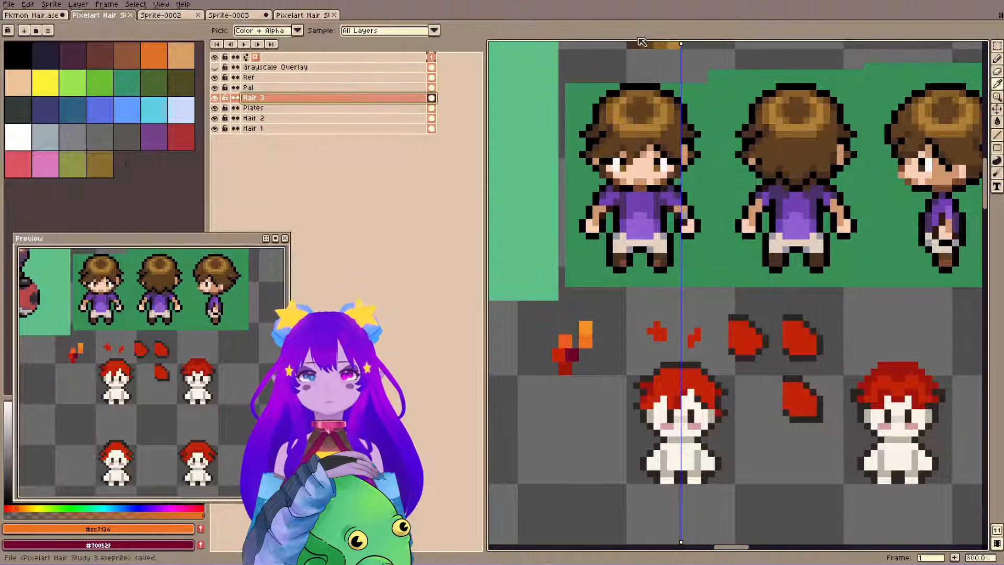
pyautogui.press('b')
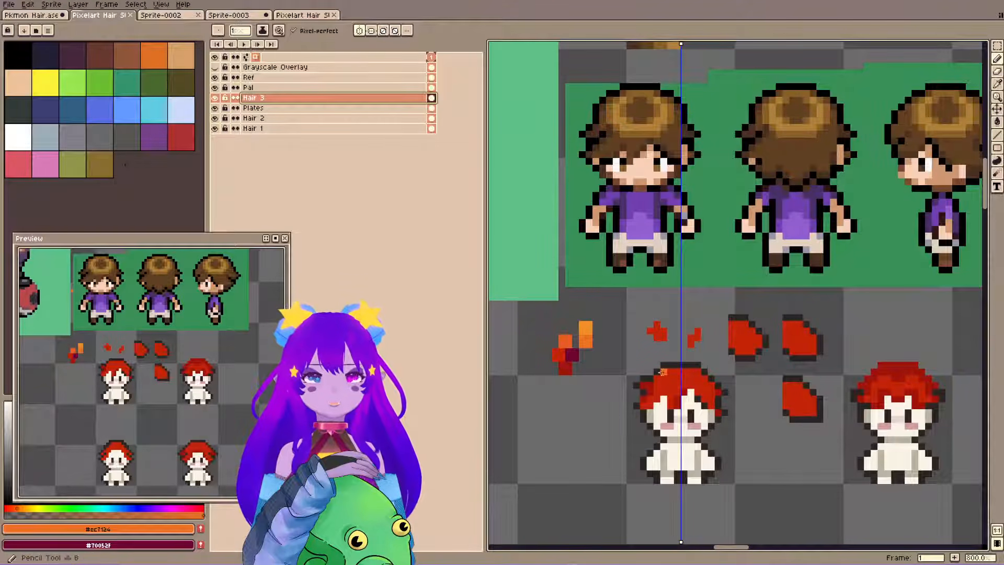
pyautogui.click(658, 380)
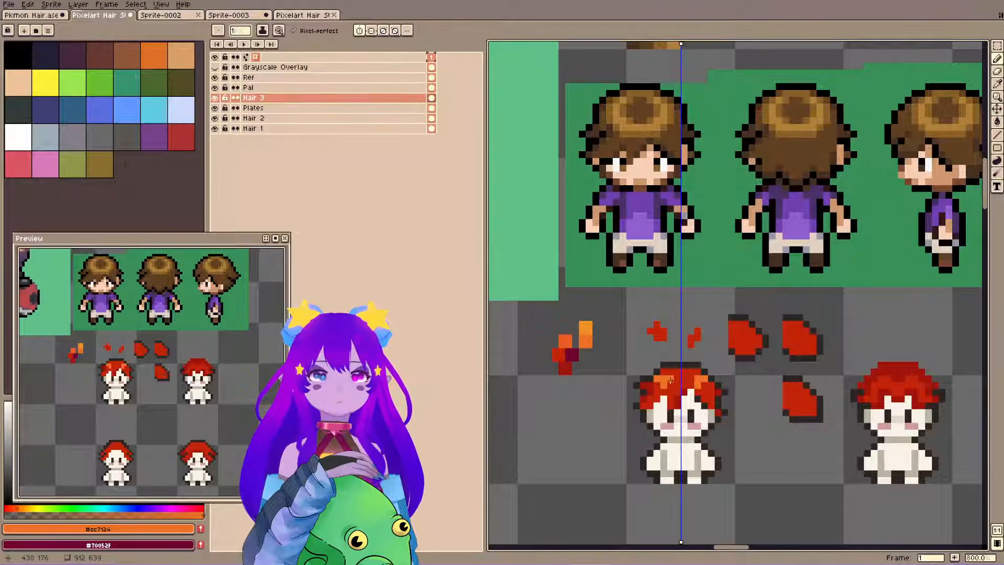
pyautogui.hotkey('ctrl', 'z')
pyautogui.moveTo(660, 386); pyautogui.dragTo(673, 386)
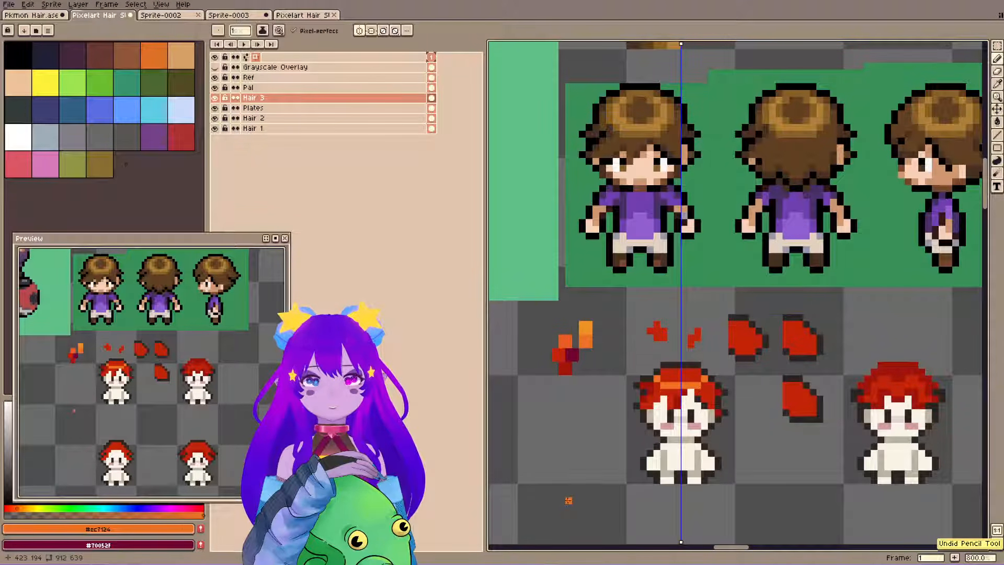
# Sample the dark maroon #70052f from the hair swatches as the drawing colour.
pyautogui.press('i')
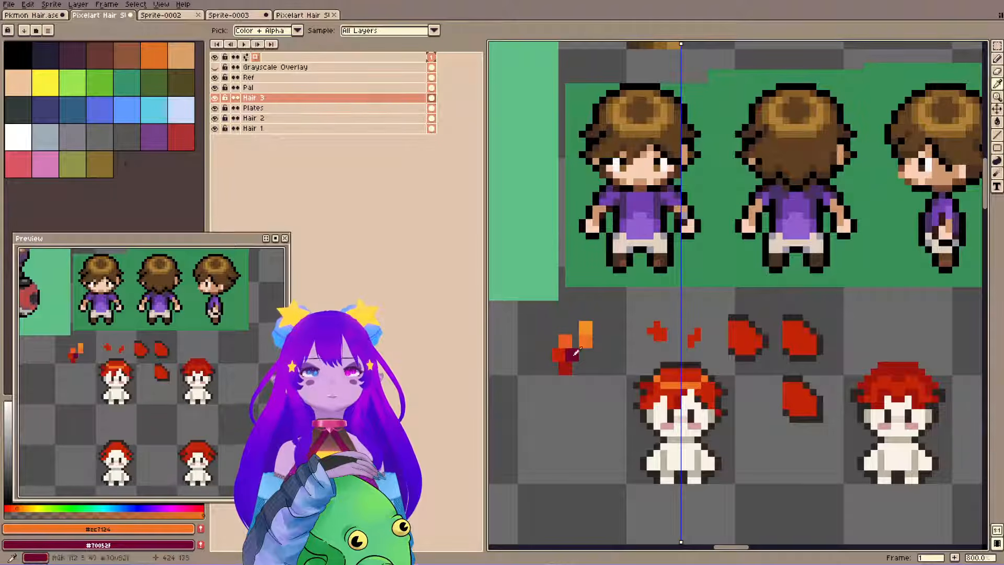
pyautogui.keyDown('alt'); pyautogui.click(585, 328); pyautogui.keyUp('alt')
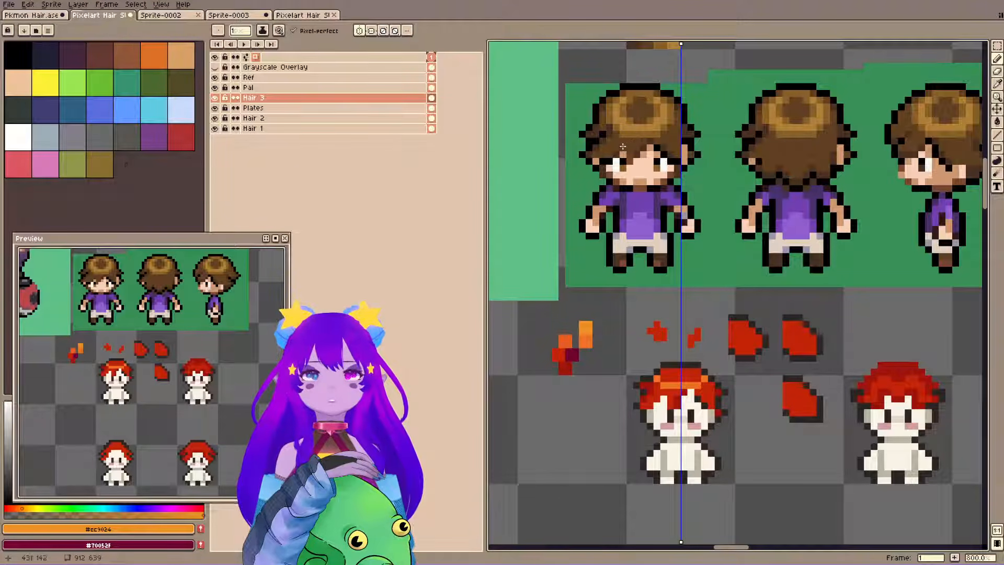
pyautogui.keyDown('alt'); pyautogui.click(564, 358); pyautogui.keyUp('alt')
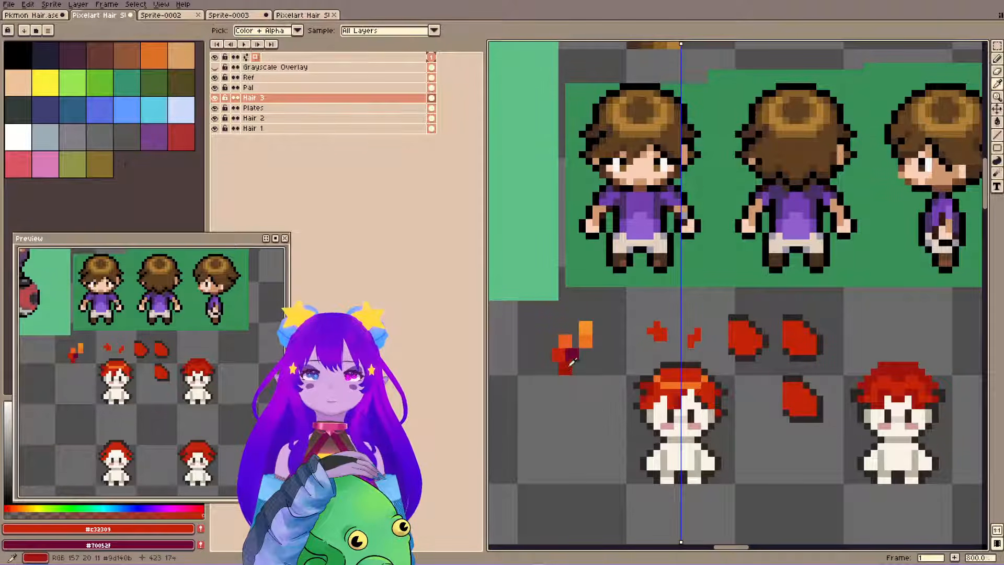
pyautogui.keyDown('alt'); pyautogui.click(572, 357); pyautogui.keyUp('alt')
# Try a maroon #70052f bucket fill on the first red-haired sprite and undo it.
pyautogui.press('g')
pyautogui.click(679, 391)
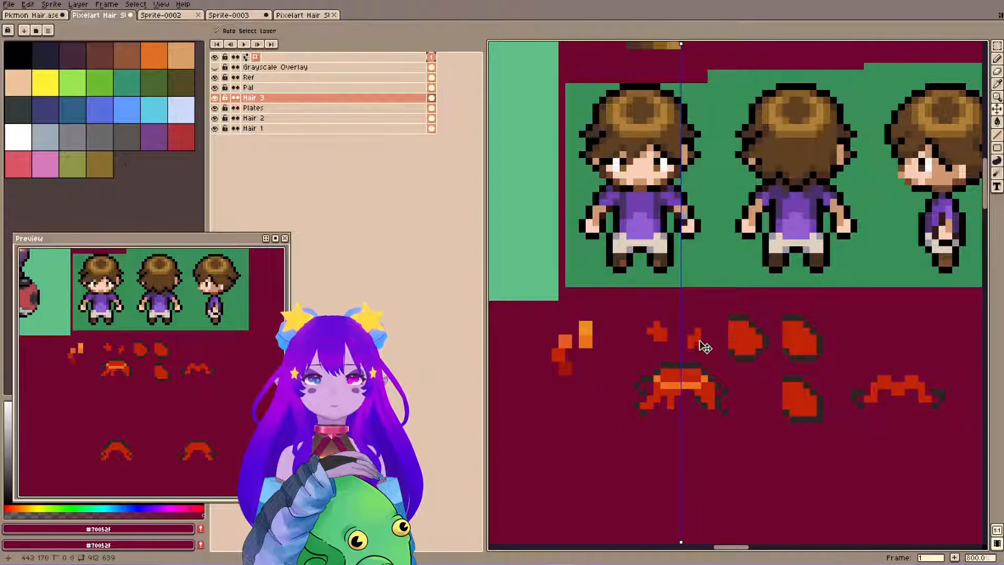
pyautogui.hotkey('ctrl', 'z')
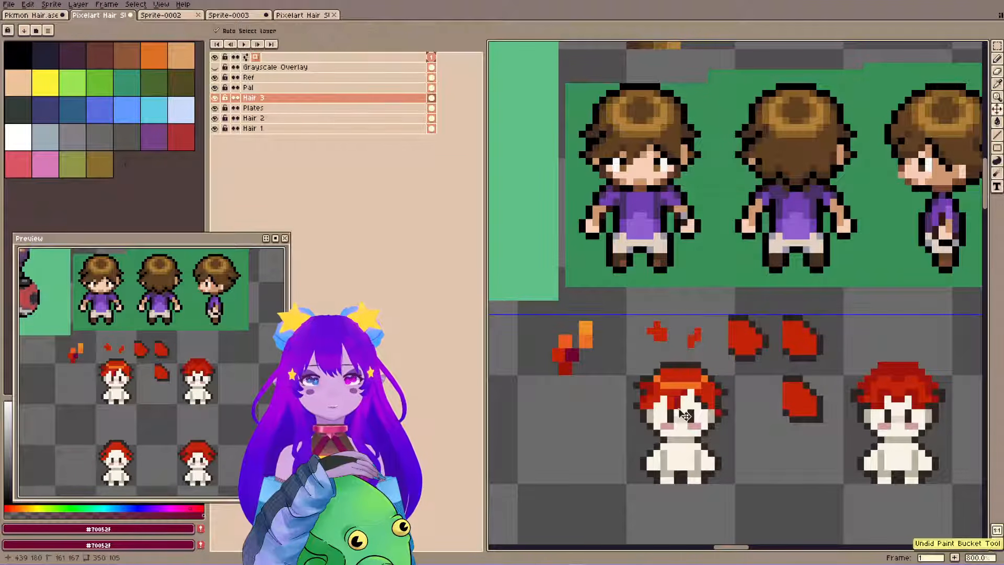
# Check the hair in the grayscale overlay and fill the first sprite's hair shadows with maroon #70052f, limited to connected pixels.
pyautogui.hotkey('shift', 'x')
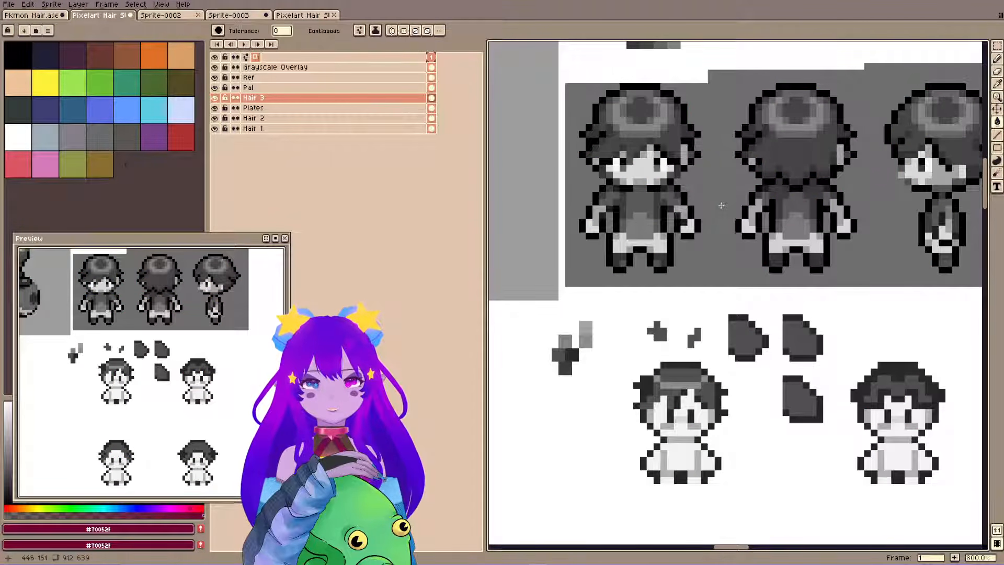
pyautogui.hotkey('shift', 'x')
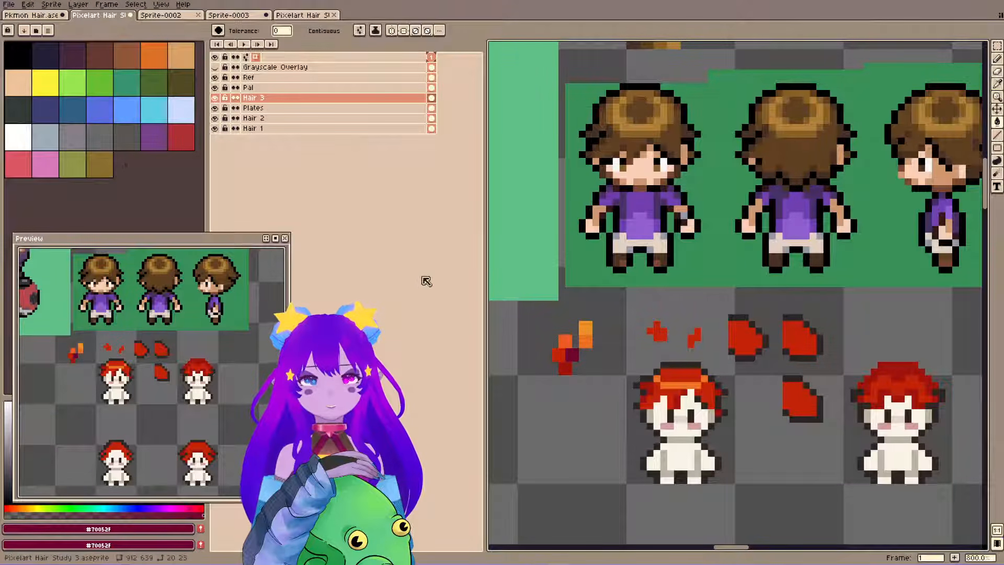
pyautogui.click(678, 404)
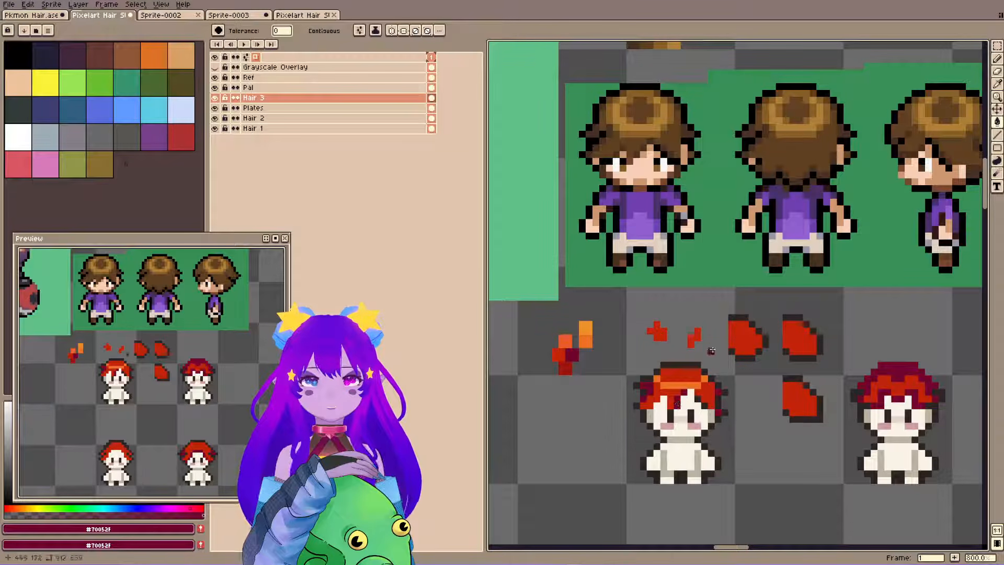
pyautogui.hotkey('ctrl', 'z')
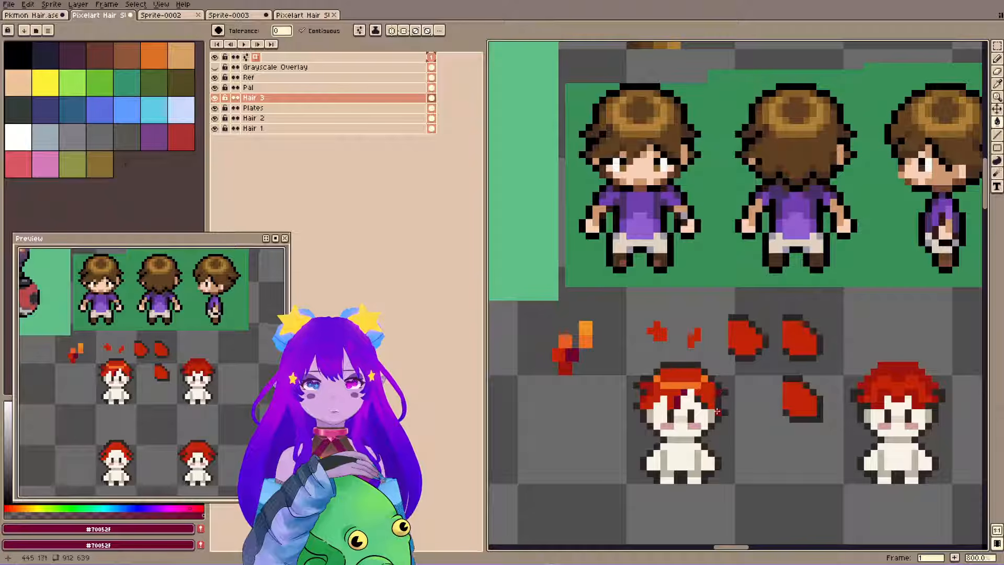
# Select the maroon shadow pixels in the first sprite's hair and check their brightness in the enlarged preview with the grayscale overlay.
pyautogui.press('m')
pyautogui.moveTo(633, 372)
pyautogui.mouseDown()
pyautogui.moveTo(760, 460)
pyautogui.moveTo(636, 386)
pyautogui.mouseUp()
pyautogui.press('w')
pyautogui.click(638, 388)
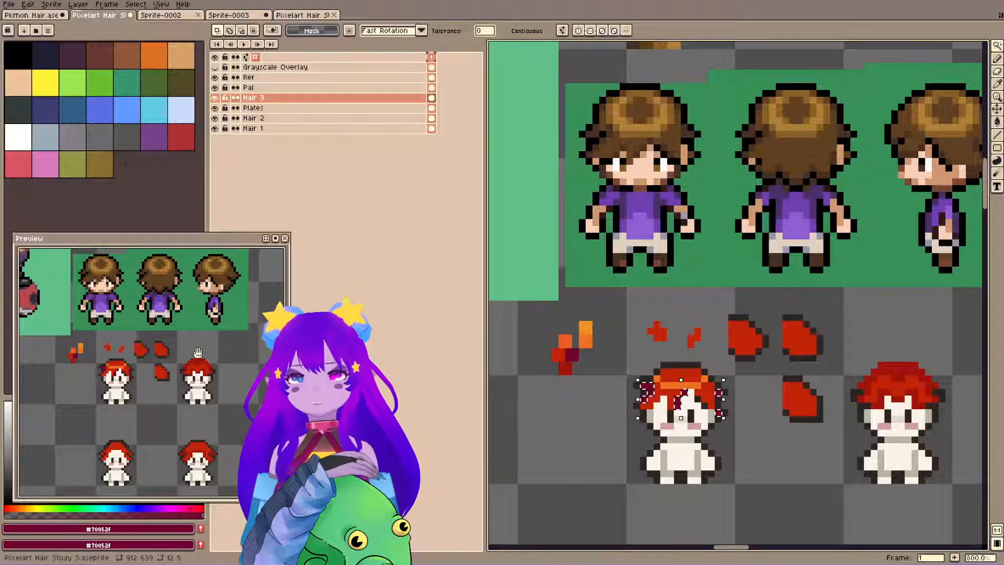
pyautogui.scroll(3, 161, 351)
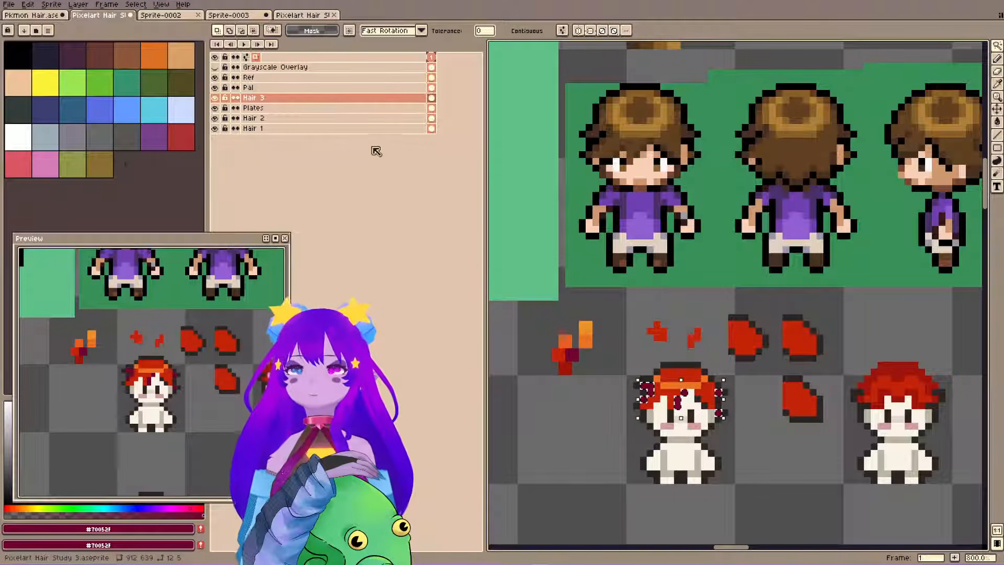
pyautogui.hotkey('ctrl', 'g')
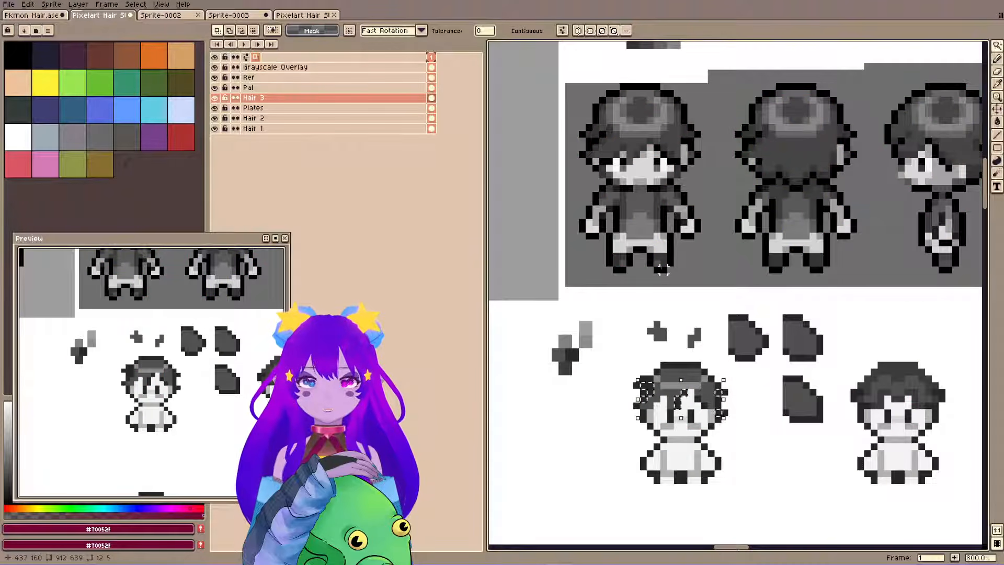
pyautogui.hotkey('ctrl', 'g')
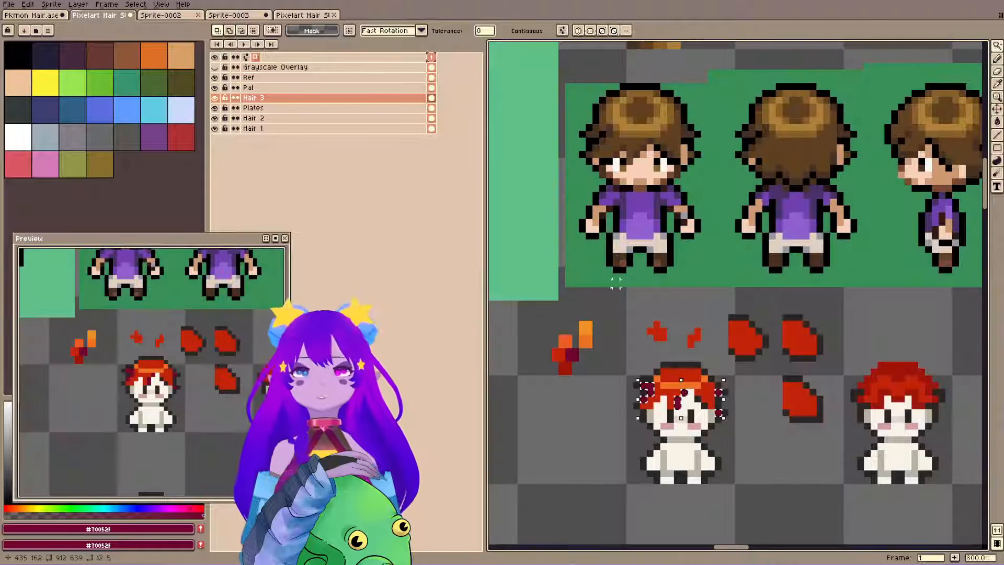
# Try converting the sprite to Indexed color mode and undo the conversion.
pyautogui.click(78, 5)
pyautogui.moveTo(52, 5)
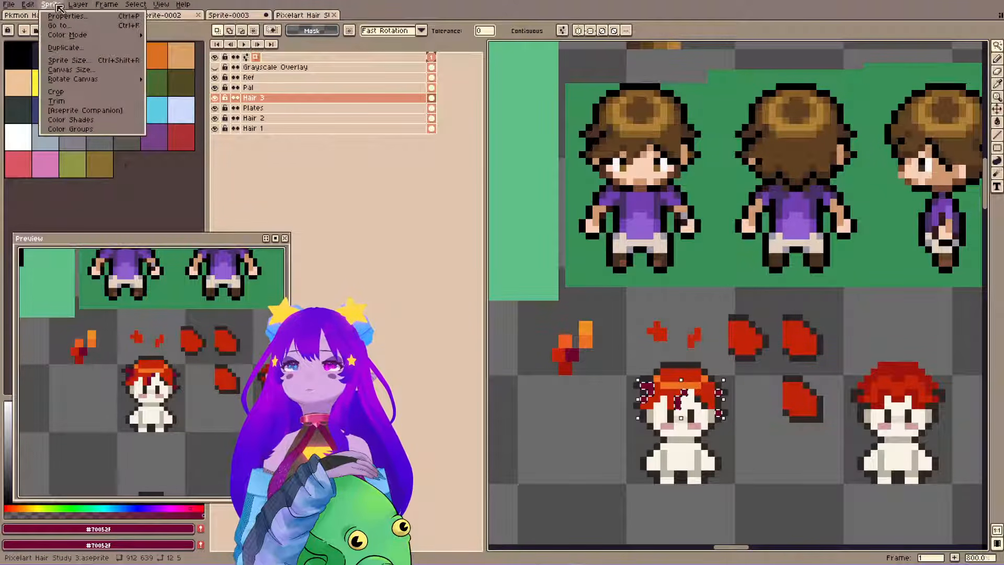
pyautogui.moveTo(77, 36)
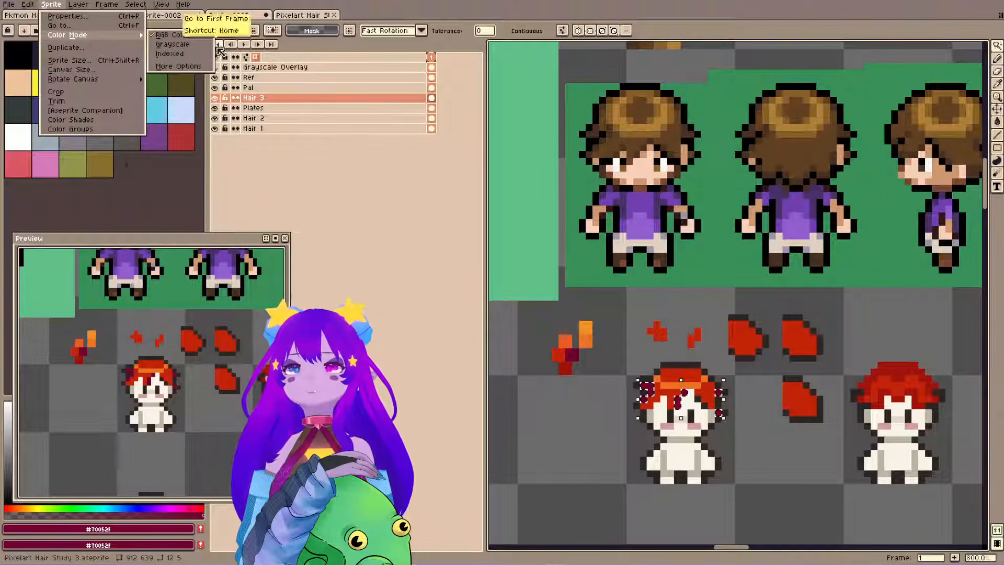
pyautogui.click(176, 54)
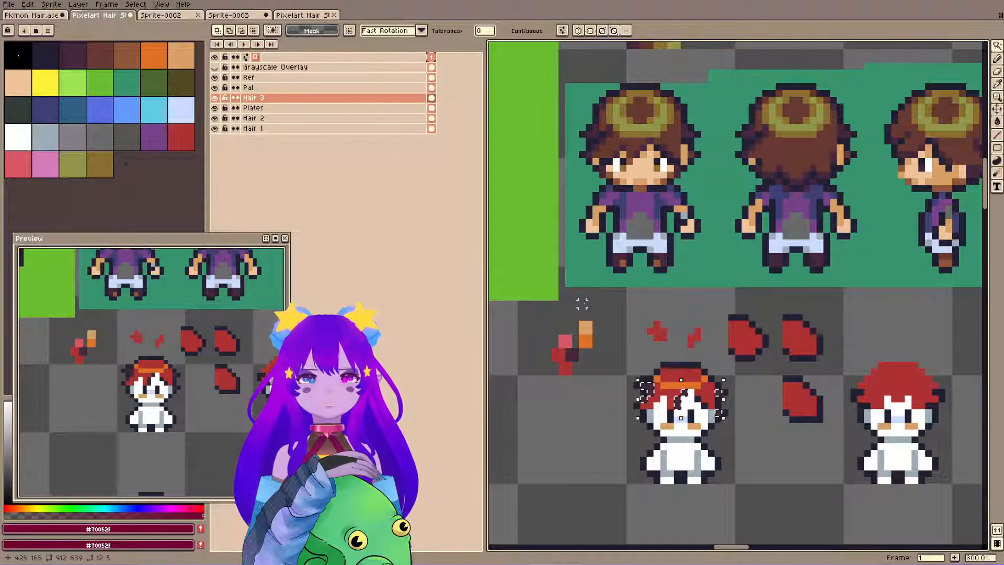
pyautogui.click(51, 4)
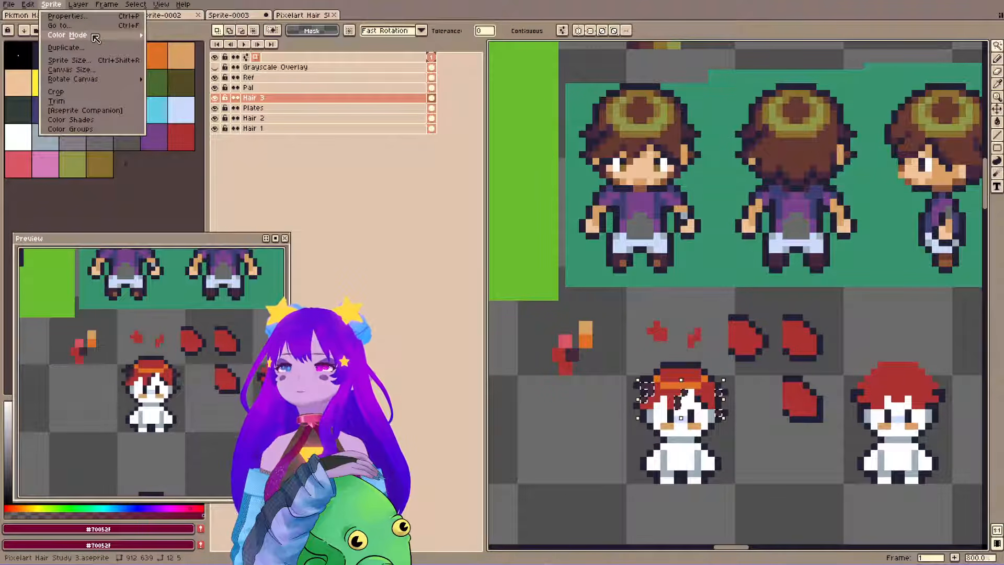
pyautogui.press('Escape')
pyautogui.hotkey('ctrl', 'z')
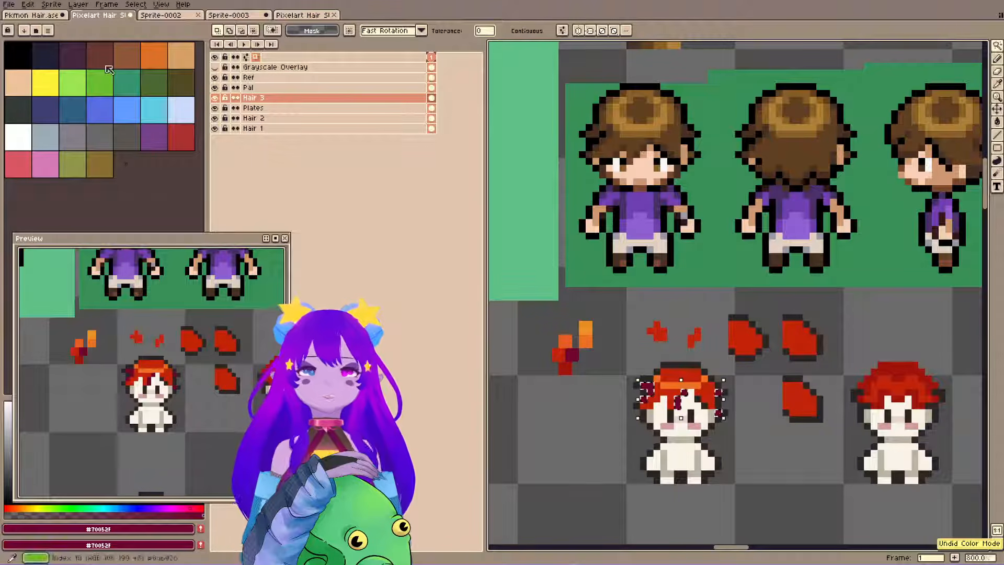
# Try converting the sprite to Grayscale color mode and undo the conversion.
pyautogui.click(51, 5)
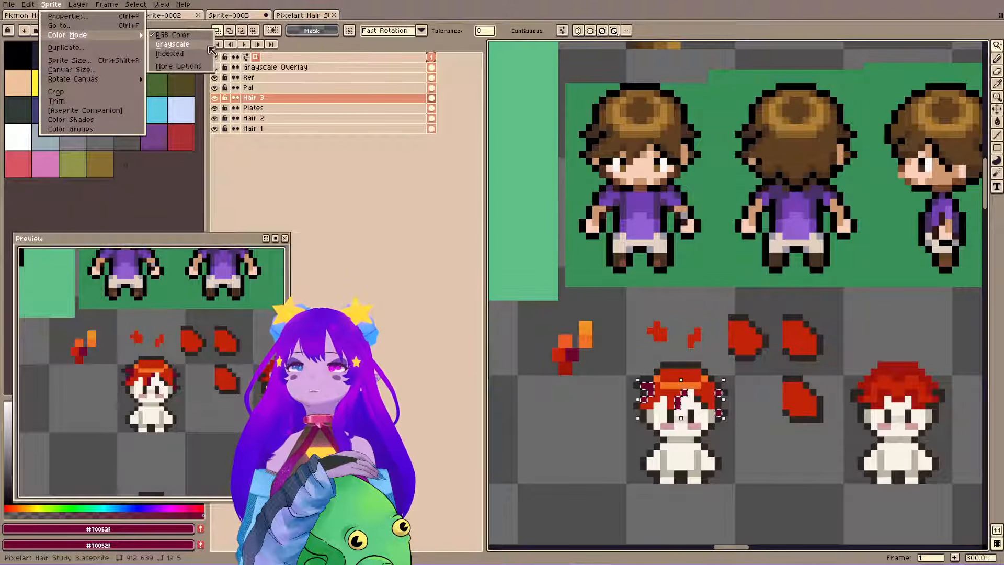
pyautogui.click(172, 44)
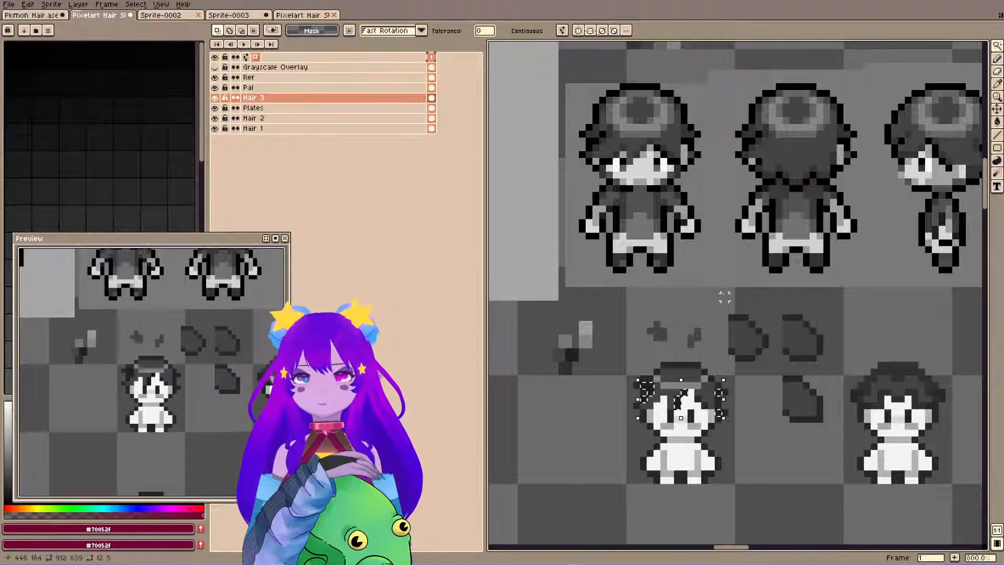
pyautogui.hotkey('ctrl', 'z')
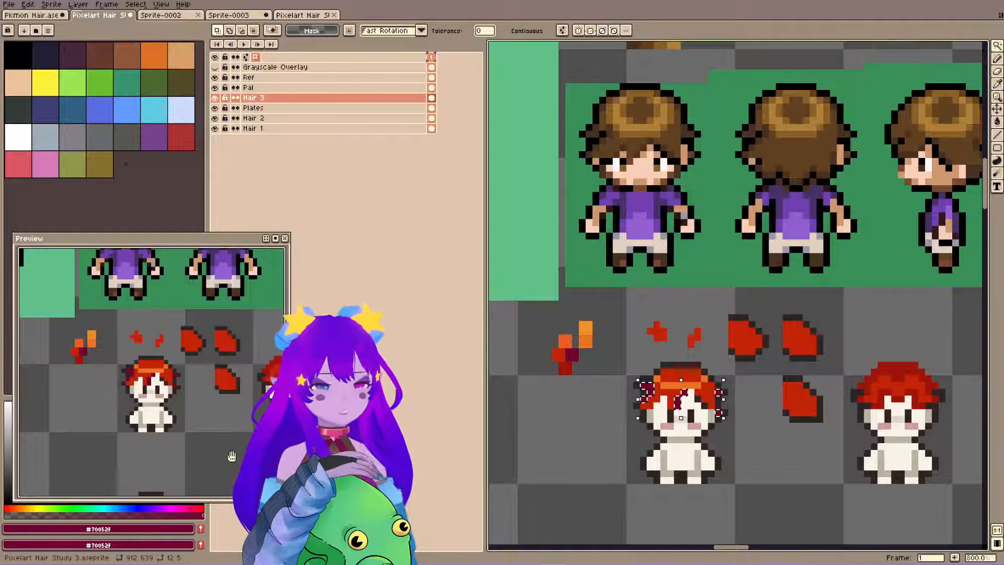
# Turn on the grayscale overlay to examine the first sprite's hair values in the preview.
pyautogui.click(9, 9)
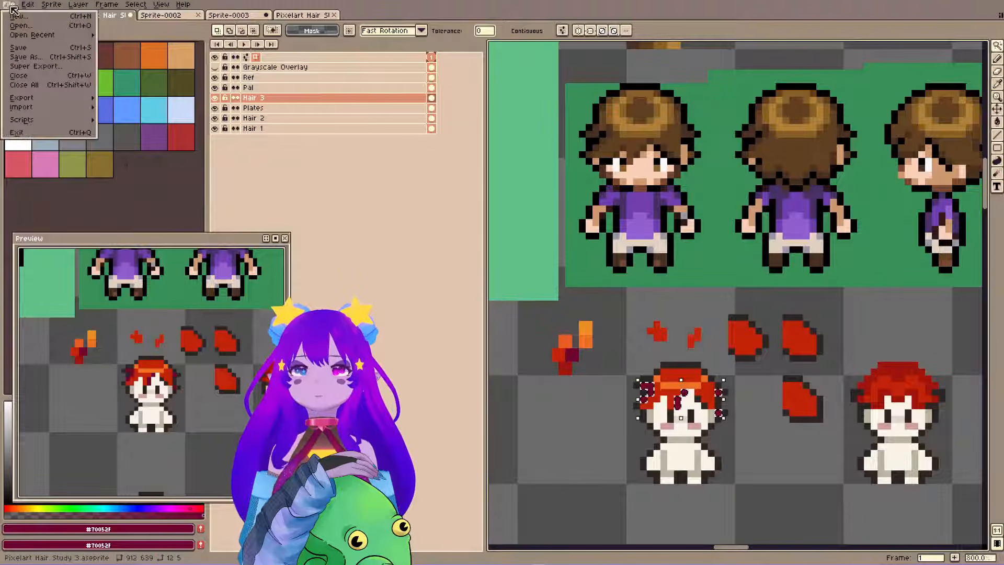
pyautogui.click(609, 324)
pyautogui.hotkey('ctrl', 'y')
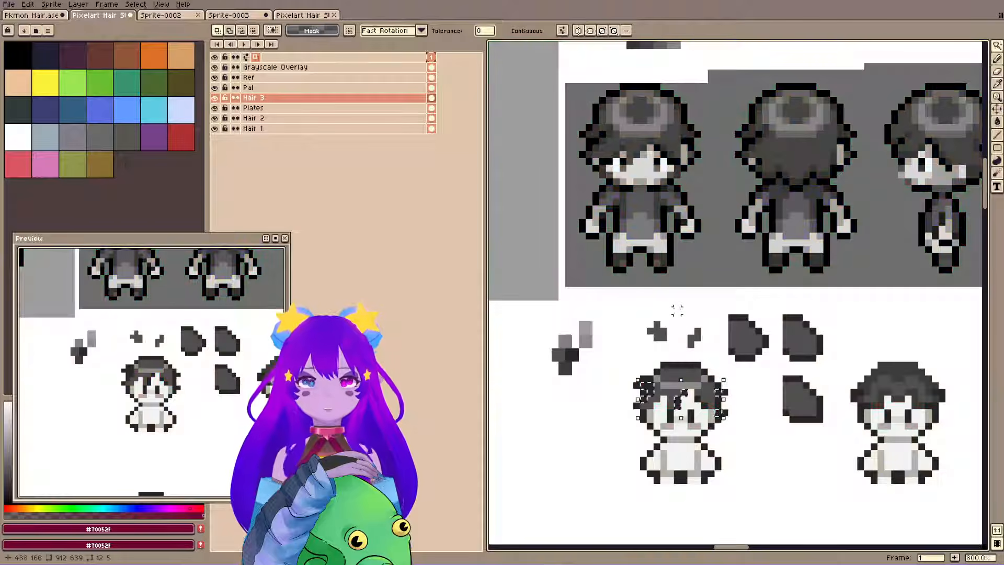
pyautogui.moveTo(165, 393); pyautogui.dragTo(171, 399)
# Try a Brightness/Contrast adjustment with brightness 32 and contrast 63 on the selection, then cancel it.
pyautogui.click(27, 5)
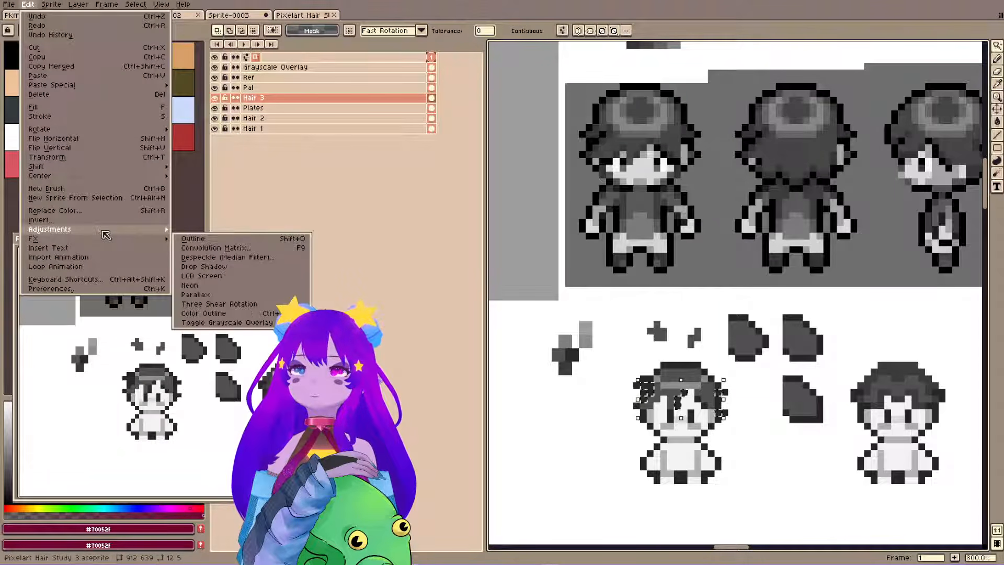
pyautogui.moveTo(107, 230)
pyautogui.click(238, 230)
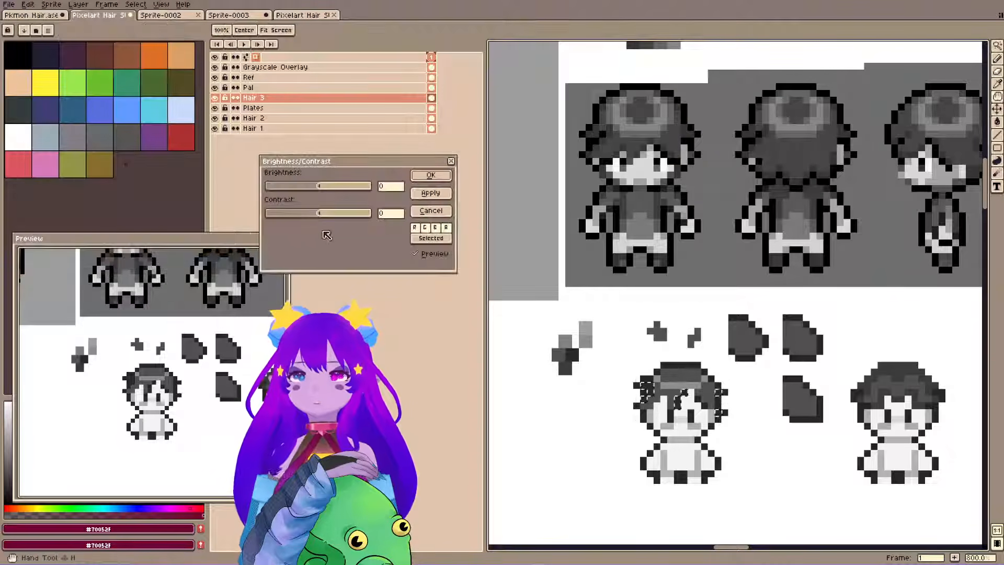
pyautogui.moveTo(309, 215); pyautogui.dragTo(318, 188)
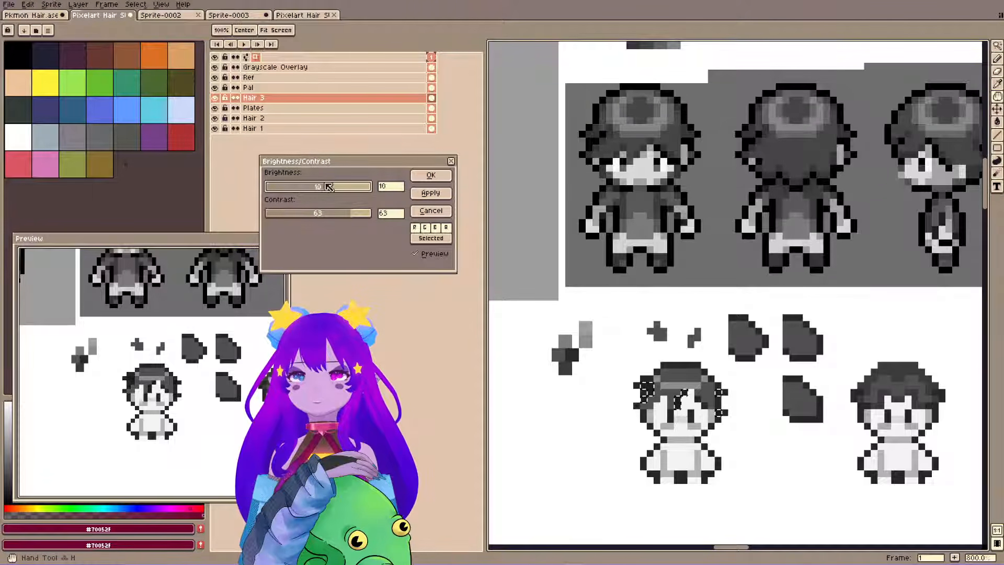
pyautogui.moveTo(353, 189)
pyautogui.mouseDown()
pyautogui.moveTo(289, 190)
pyautogui.moveTo(364, 193)
pyautogui.moveTo(313, 193)
pyautogui.moveTo(348, 190)
pyautogui.moveTo(335, 190)
pyautogui.mouseUp()
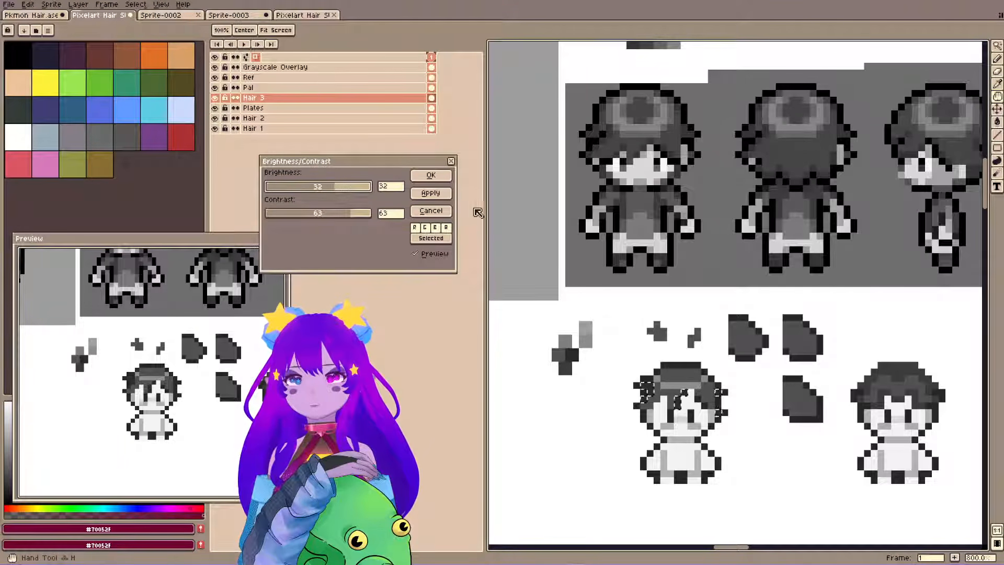
pyautogui.click(442, 211)
# Hide the grayscale overlay and replace the selection with a rectangular one around the first red-haired sprite's head.
pyautogui.hotkey('ctrl', 'g')
pyautogui.hotkey('ctrl', 'd')
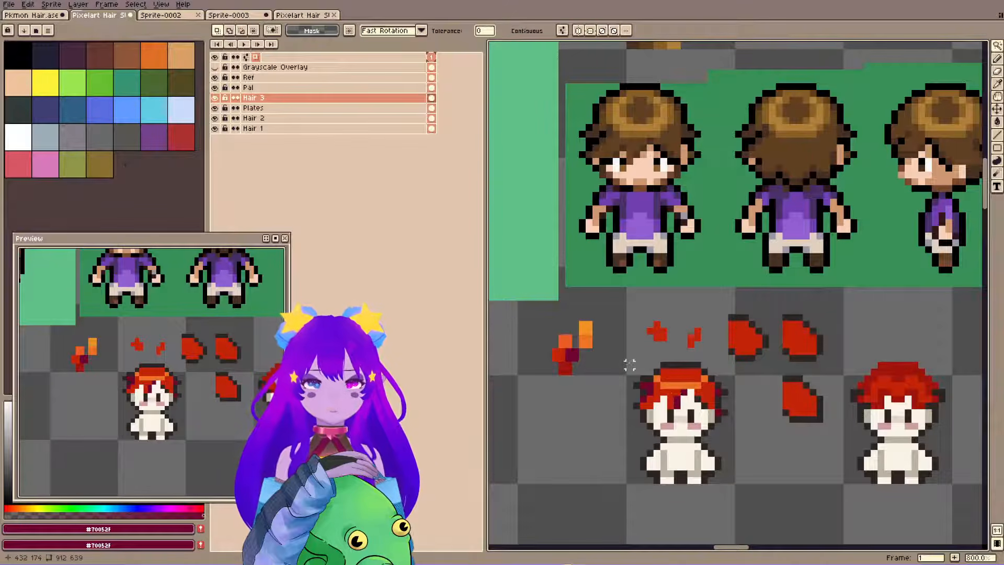
pyautogui.press('m')
pyautogui.moveTo(621, 357); pyautogui.dragTo(736, 430)
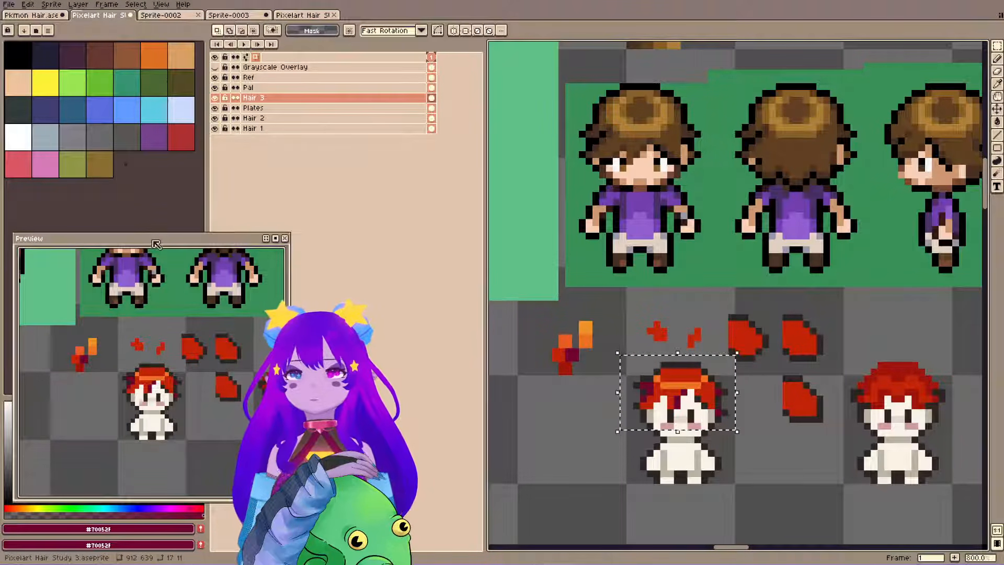
# Uncover the color picker and mix a brighter crimson with hue 352°, saturation 92 and value 65 for the fill.
pyautogui.moveTo(156, 244); pyautogui.dragTo(166, 94)
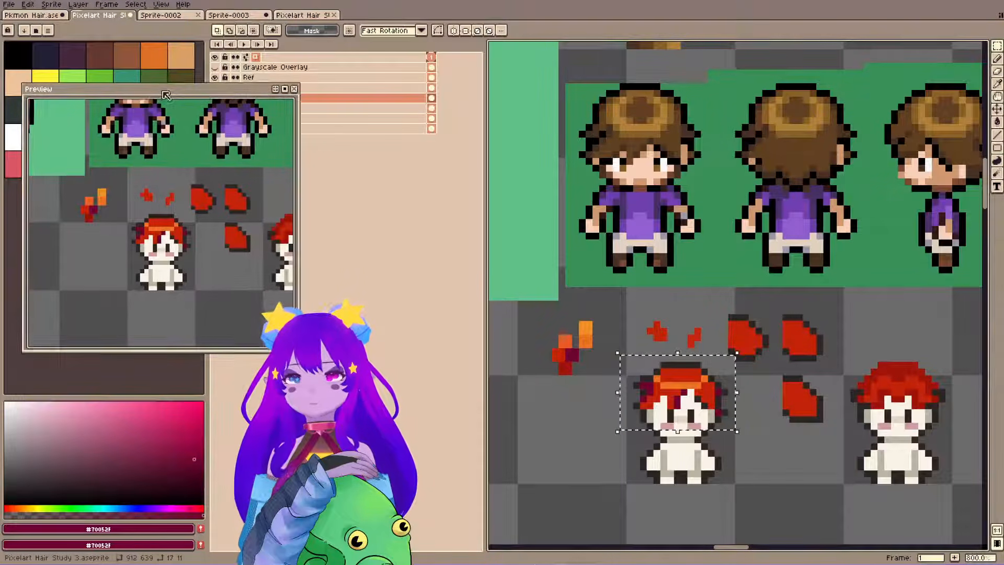
pyautogui.click(186, 429)
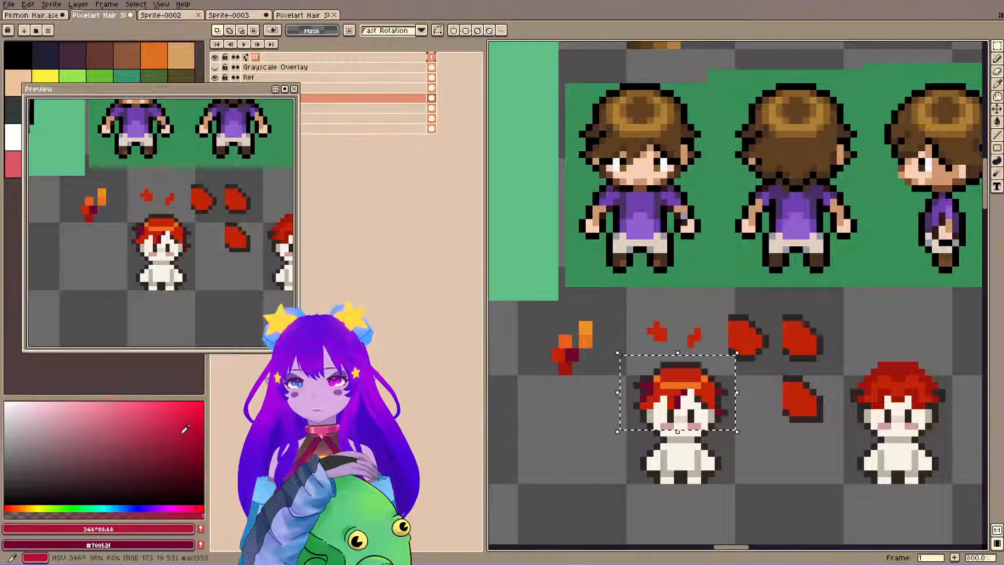
pyautogui.press('g')
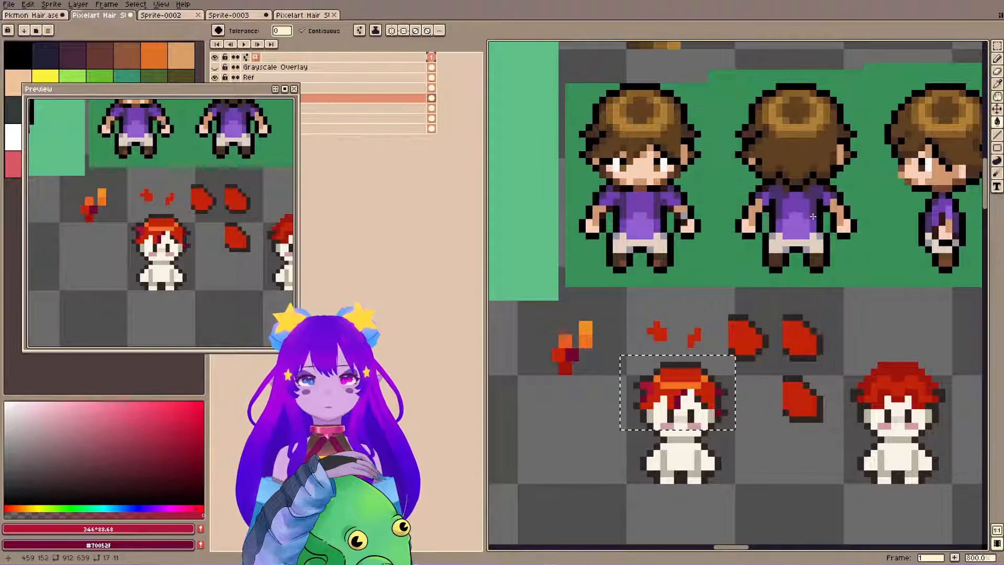
pyautogui.click(198, 506)
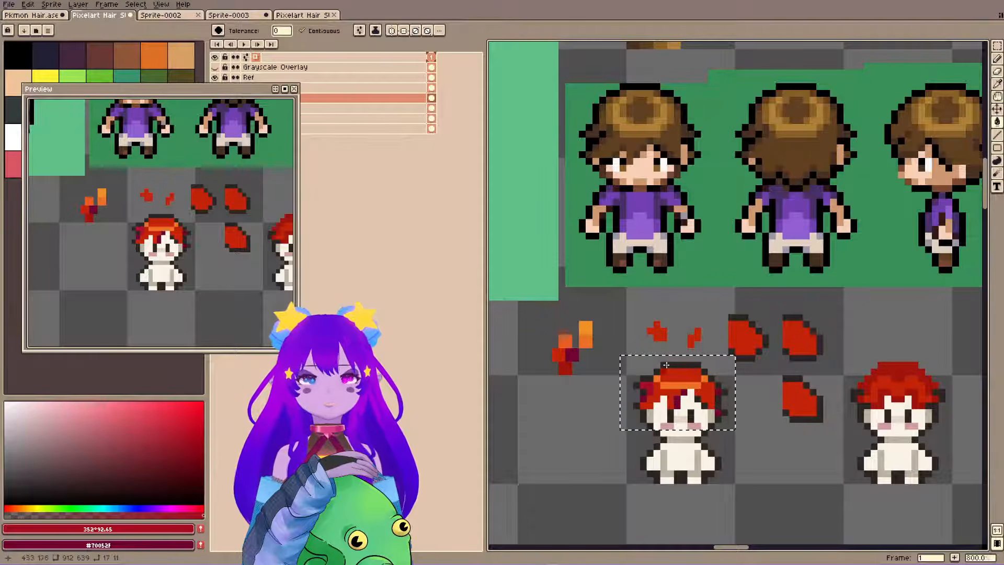
# Try the crimson on the first sprite's hair shadows, compare it in grayscale, and undo the shadow fills.
pyautogui.hotkey('shift', 'x')
pyautogui.hotkey('shift', 'x')
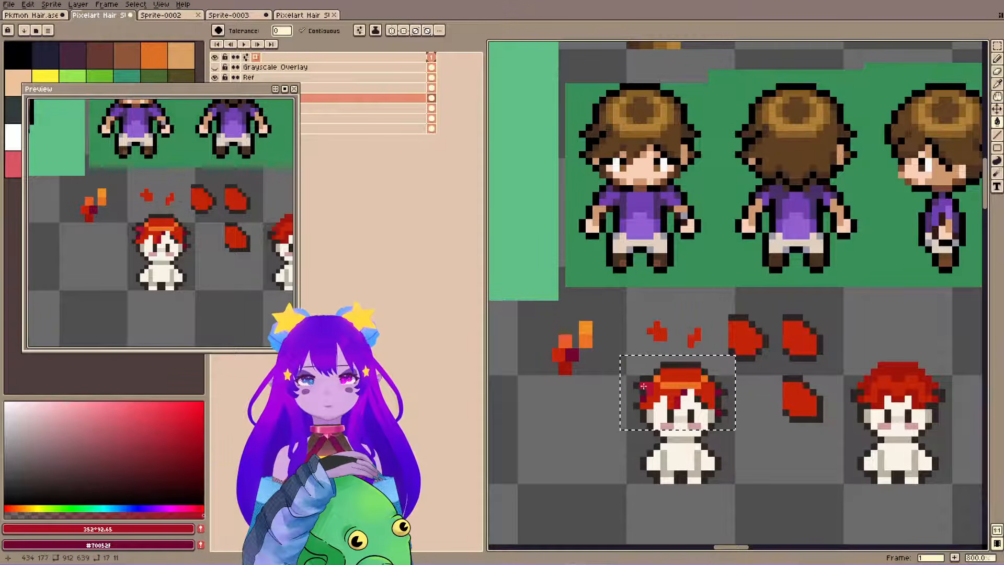
pyautogui.hotkey('ctrl', 'z')
pyautogui.hotkey('ctrl', 'z')
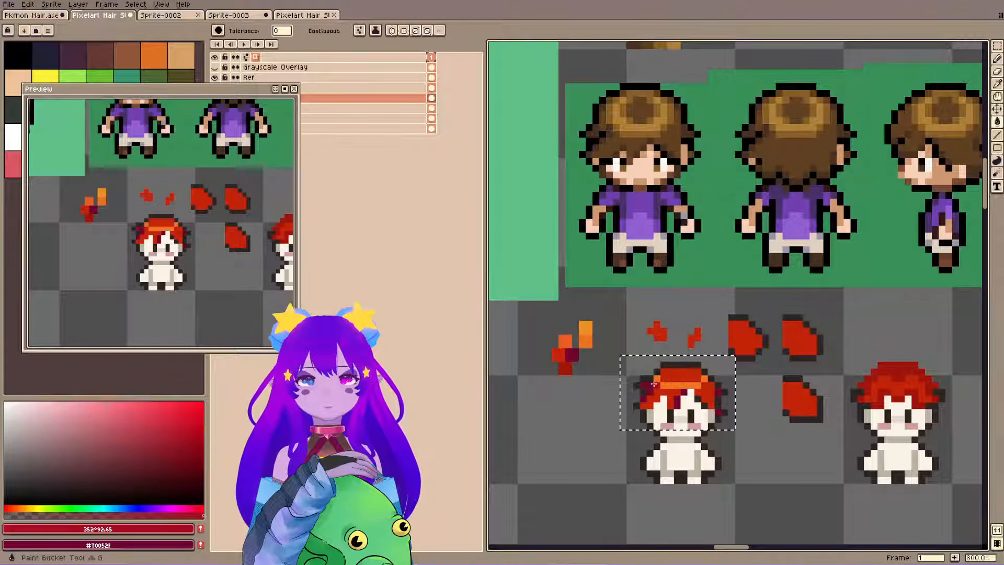
# Check the first sprite in grayscale, and refill its hair highlight, base and shadows with grays of values 93, 71 and 52.
pyautogui.hotkey('shift', 'x')
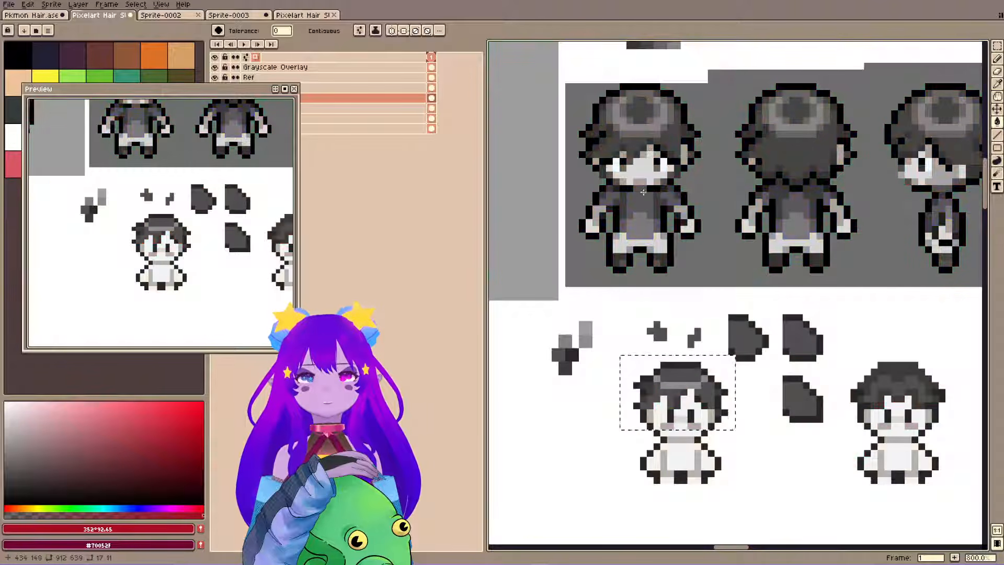
pyautogui.hotkey('shift', 'x')
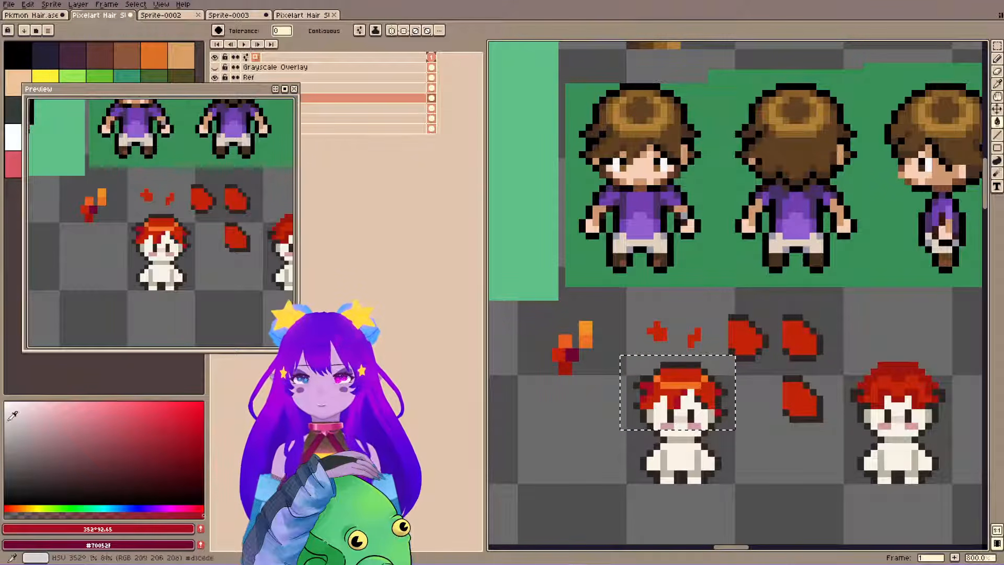
pyautogui.keyDown('alt'); pyautogui.click(688, 400); pyautogui.keyUp('alt')
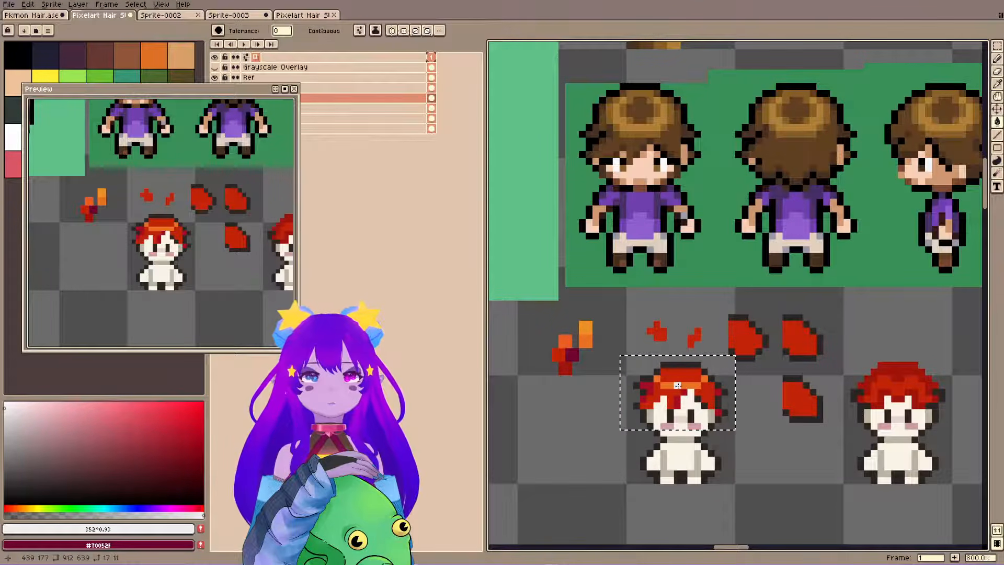
pyautogui.click(680, 378)
pyautogui.click(6, 431)
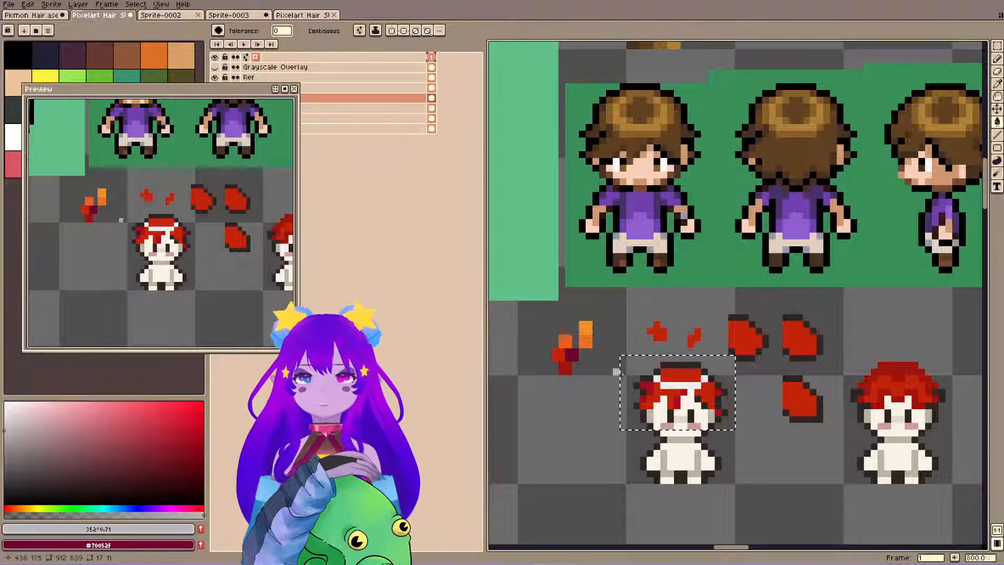
pyautogui.click(665, 393)
pyautogui.click(5, 444)
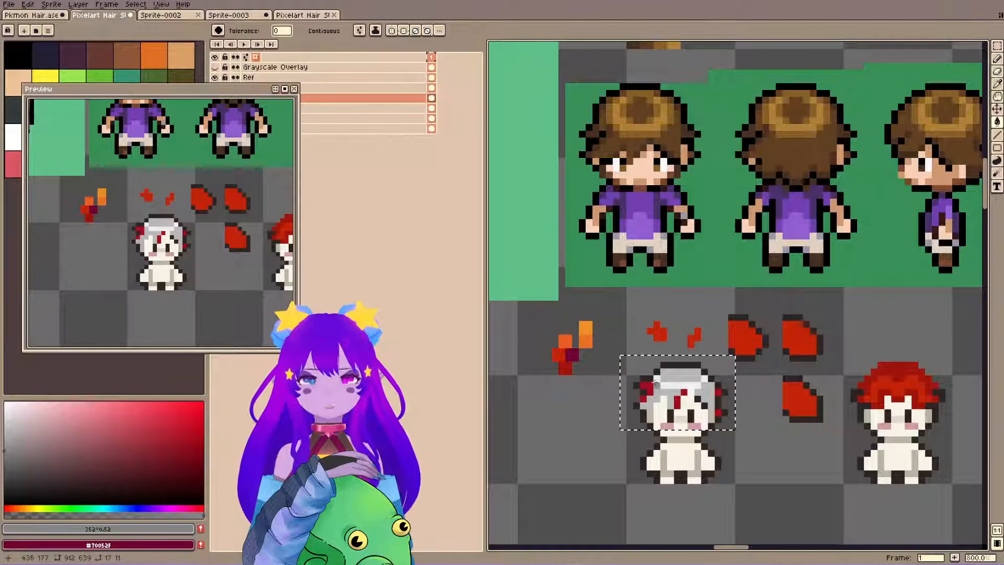
pyautogui.click(645, 388)
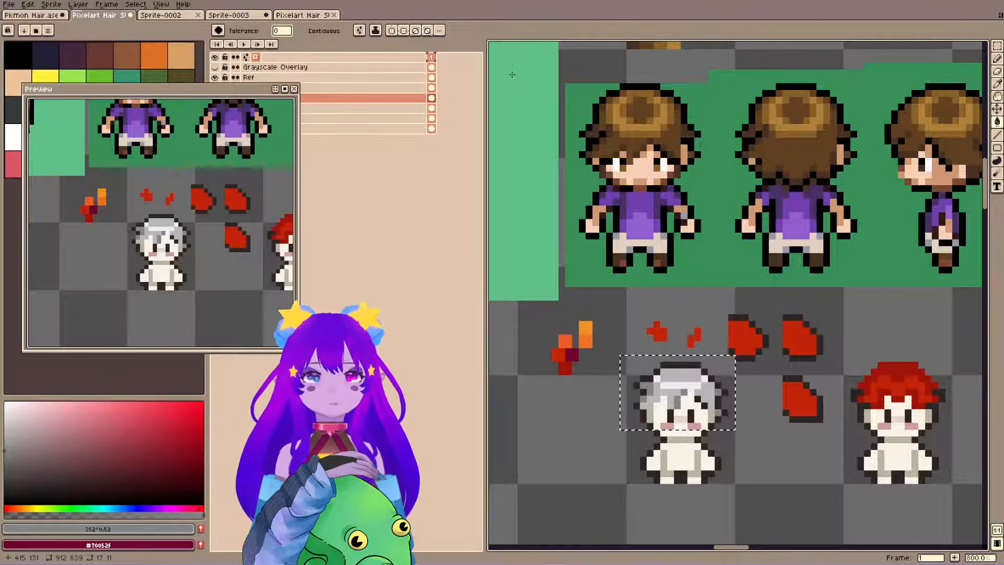
# Try dark red #9d140b shadows and a #c32309 base on the first sprite's hair, compare with the sprites below, and undo the fills.
pyautogui.moveTo(644, 359); pyautogui.dragTo(641, 346)
pyautogui.keyDown('alt'); pyautogui.click(572, 366); pyautogui.keyUp('alt')
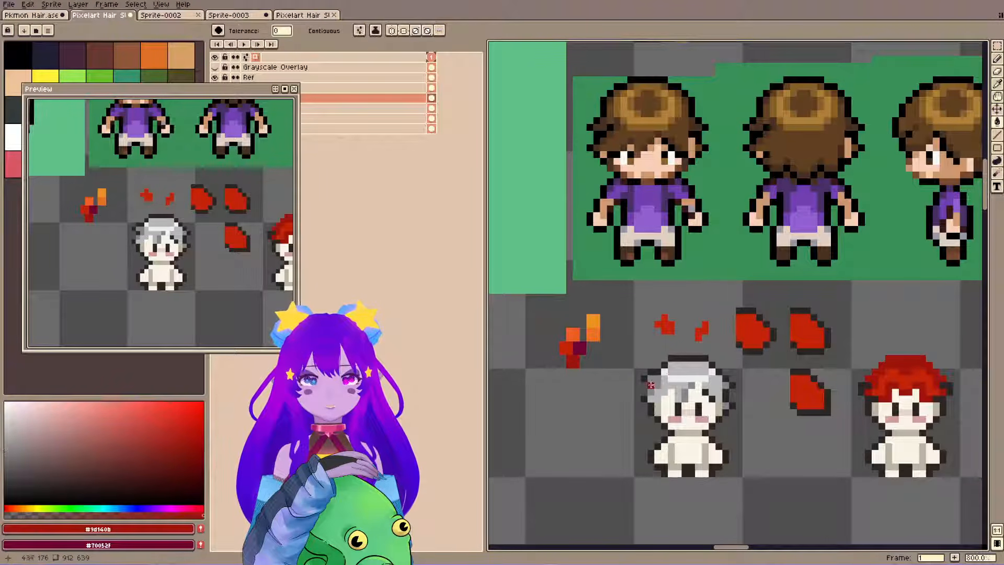
pyautogui.click(652, 384)
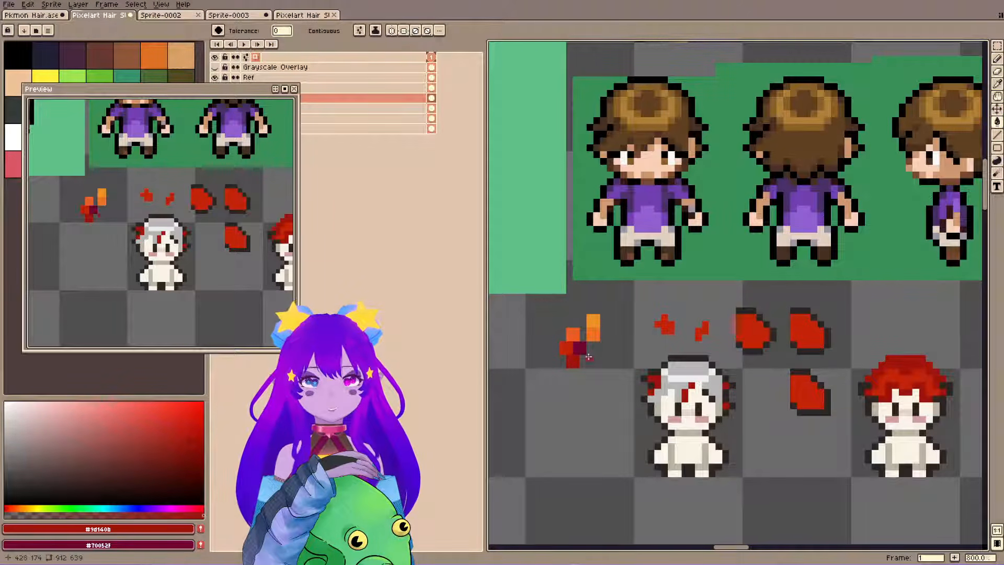
pyautogui.keyDown('alt'); pyautogui.click(566, 348); pyautogui.keyUp('alt')
pyautogui.click(679, 386)
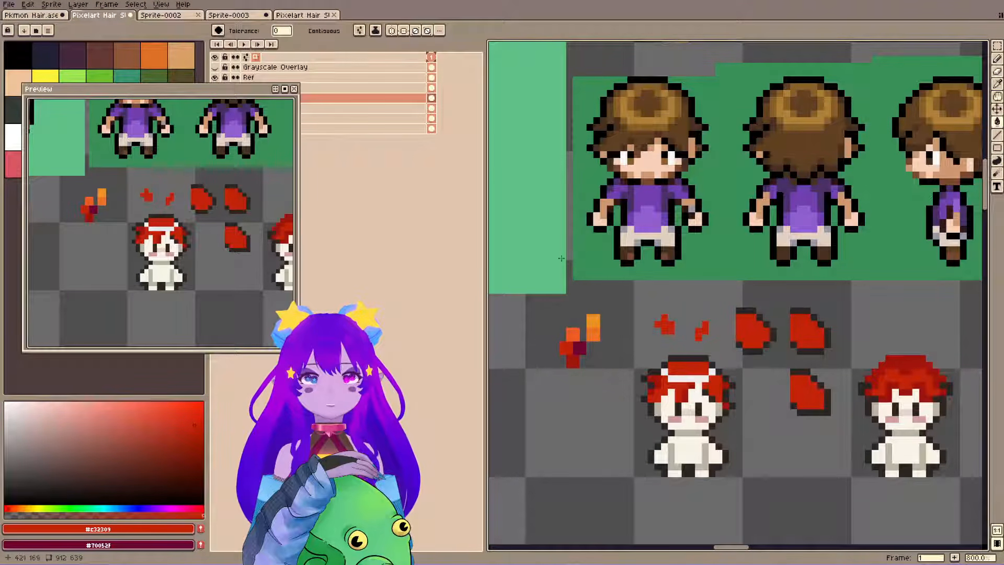
pyautogui.press('h')
pyautogui.moveTo(642, 375); pyautogui.dragTo(579, 119)
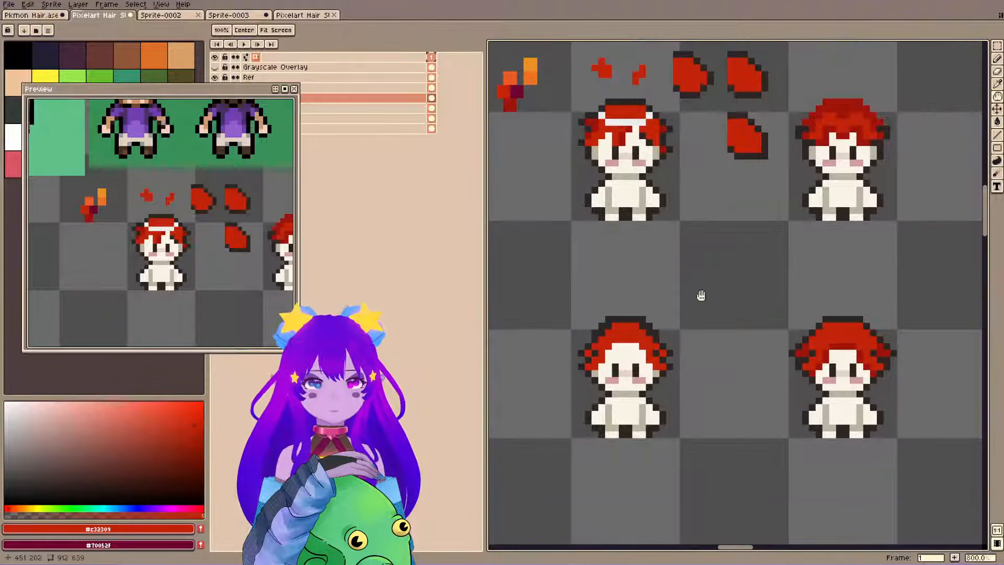
pyautogui.moveTo(631, 202)
pyautogui.mouseDown()
pyautogui.moveTo(695, 286)
pyautogui.moveTo(713, 360)
pyautogui.mouseUp()
pyautogui.hotkey('ctrl', 'z')
pyautogui.hotkey('ctrl', 'z')
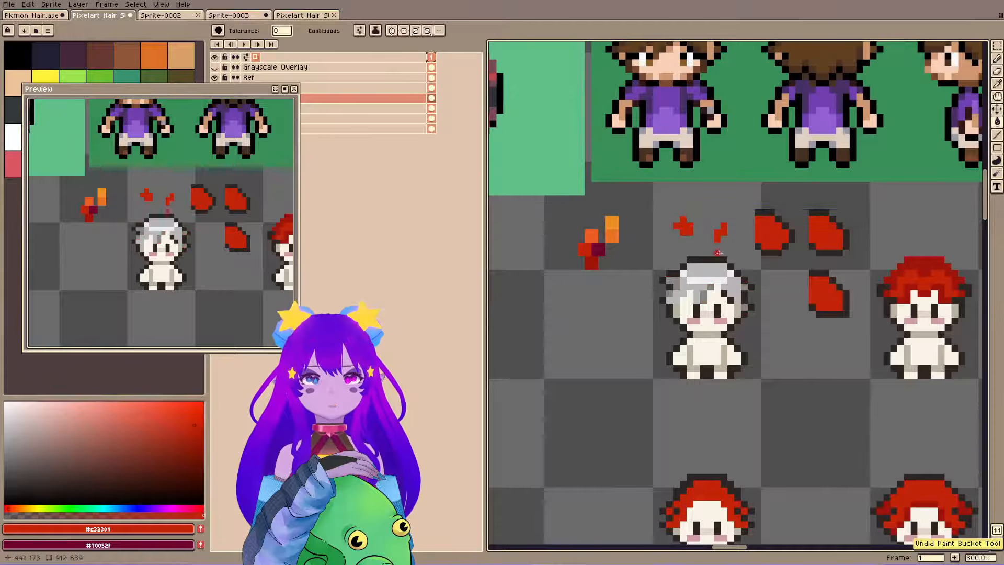
# Look through the other open sprites, examine the color ramps in Sprite-0002, and return to the hair study.
pyautogui.click(315, 17)
pyautogui.click(236, 15)
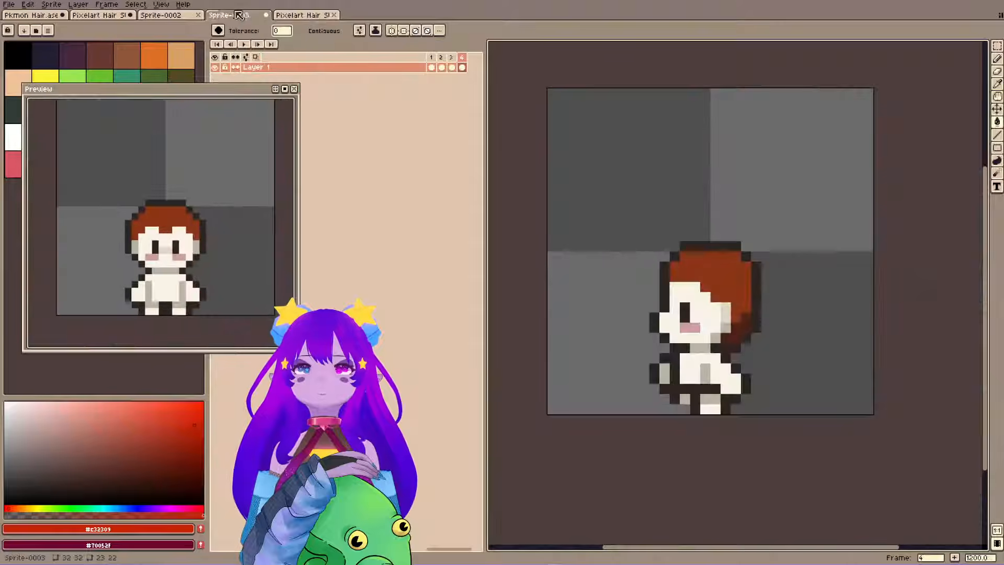
pyautogui.click(160, 15)
pyautogui.moveTo(720, 289); pyautogui.dragTo(727, 284)
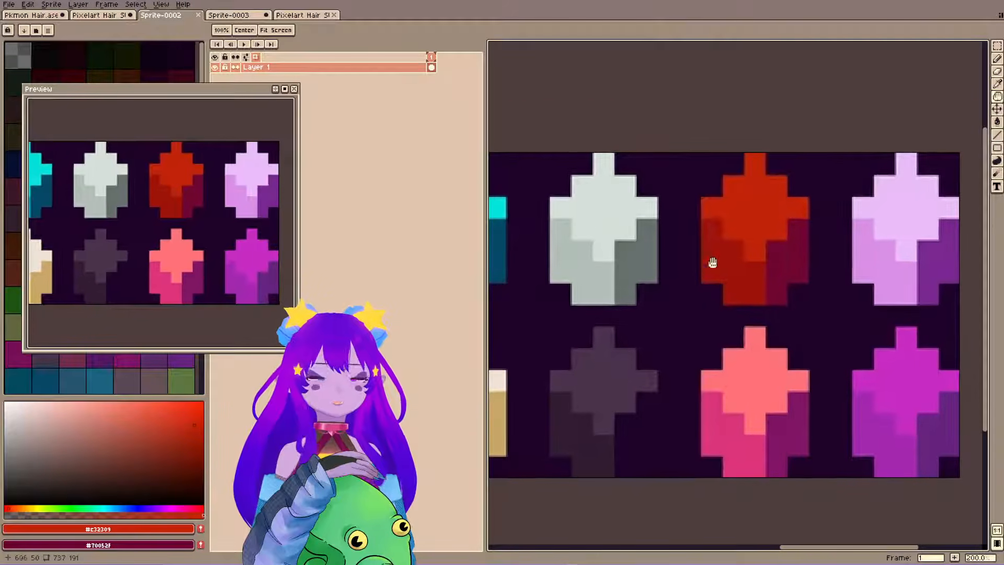
pyautogui.moveTo(621, 289); pyautogui.dragTo(882, 272)
pyautogui.moveTo(708, 314); pyautogui.dragTo(554, 319)
pyautogui.click(106, 16)
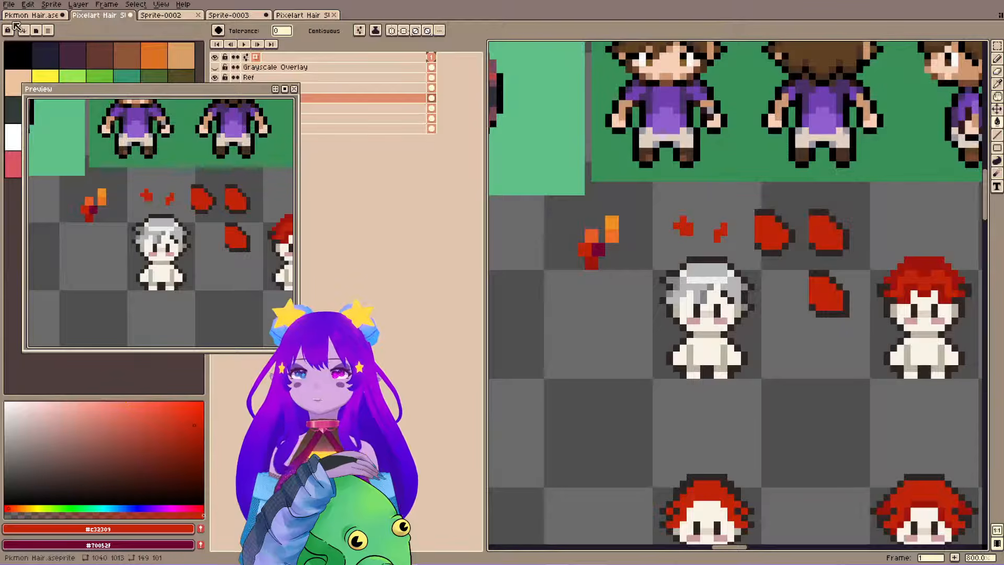
# Try the maroon swatch #70052f as the base color of the first sprite's hair, and undo the fill.
pyautogui.moveTo(575, 263); pyautogui.dragTo(573, 307)
pyautogui.keyDown('alt'); pyautogui.click(581, 277); pyautogui.keyUp('alt')
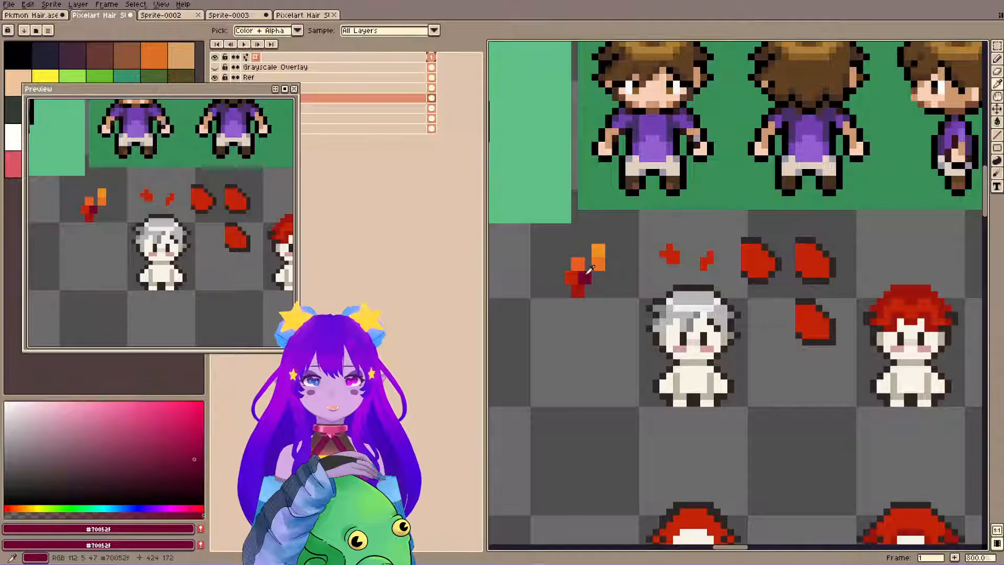
pyautogui.click(675, 314)
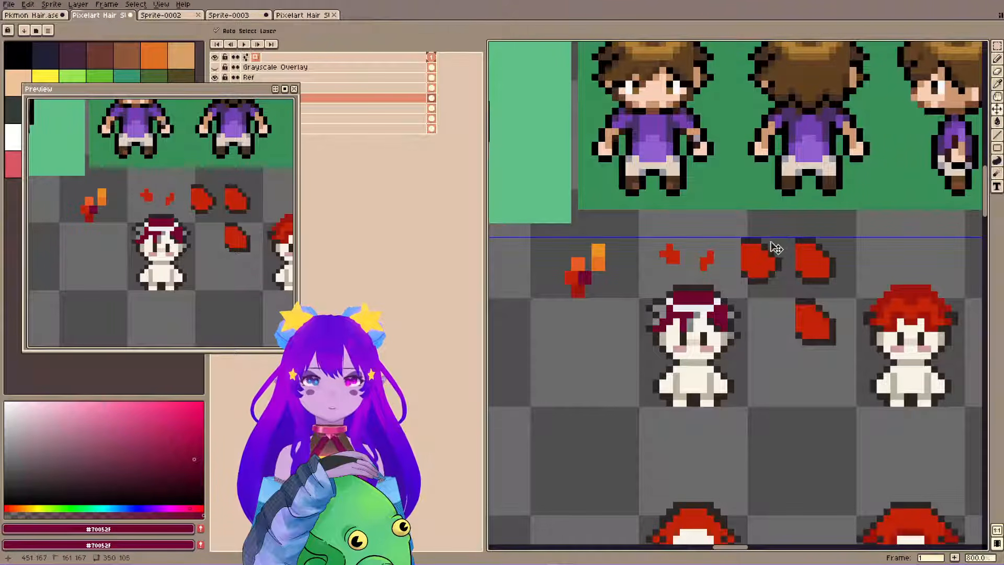
pyautogui.hotkey('ctrl', 'z')
# Try a #9d140b base with #70052f shadows on the first sprite's hair, checking the base in grayscale, and undo the fills.
pyautogui.keyDown('alt'); pyautogui.click(581, 287); pyautogui.keyUp('alt')
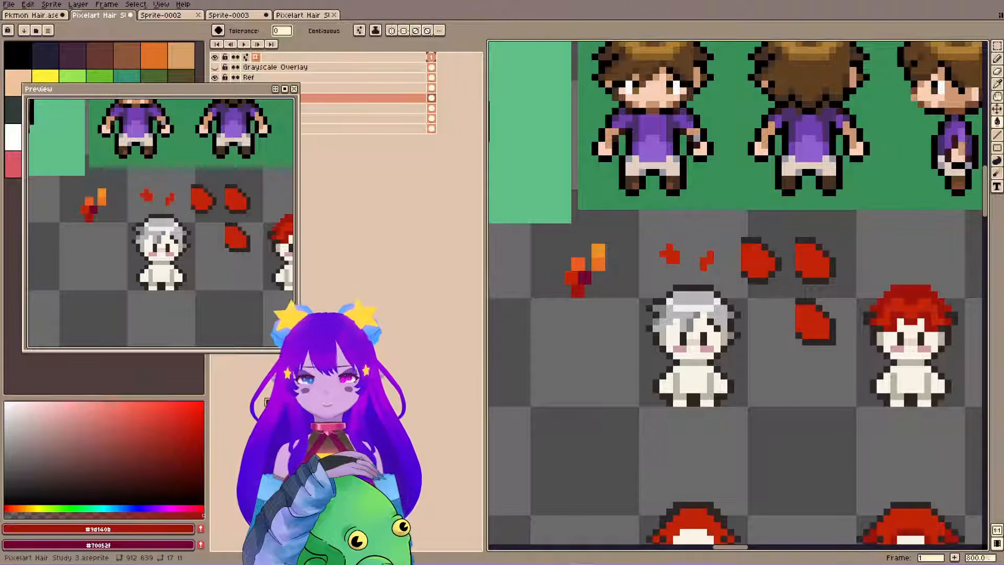
pyautogui.click(670, 319)
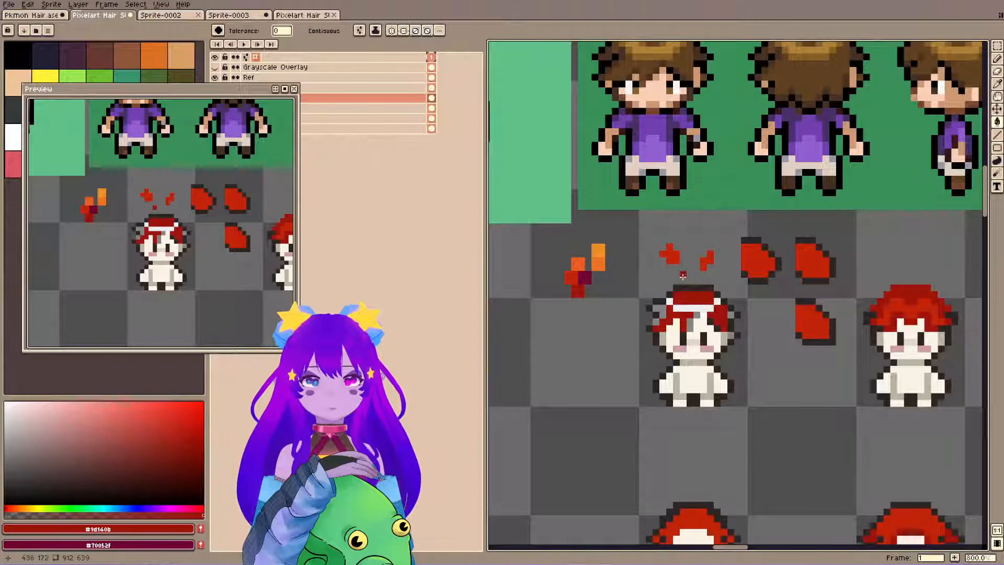
pyautogui.click(214, 67)
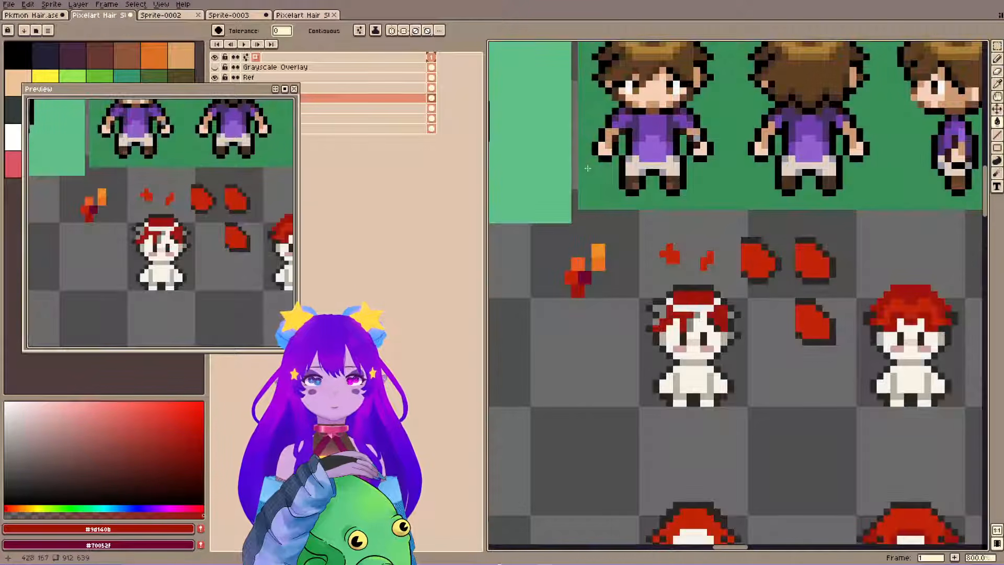
pyautogui.click(215, 68)
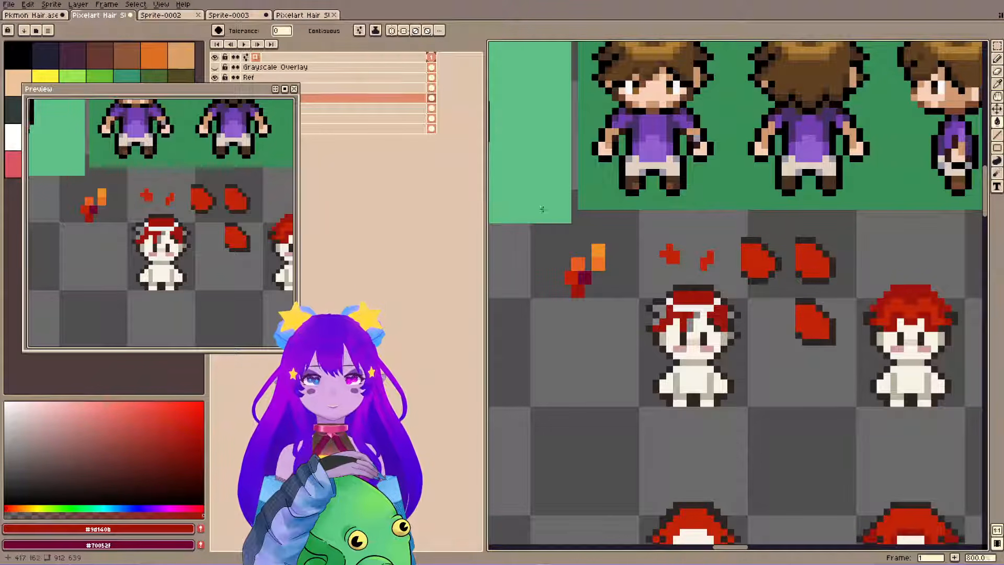
pyautogui.keyDown('alt'); pyautogui.click(586, 278); pyautogui.keyUp('alt')
pyautogui.click(663, 309)
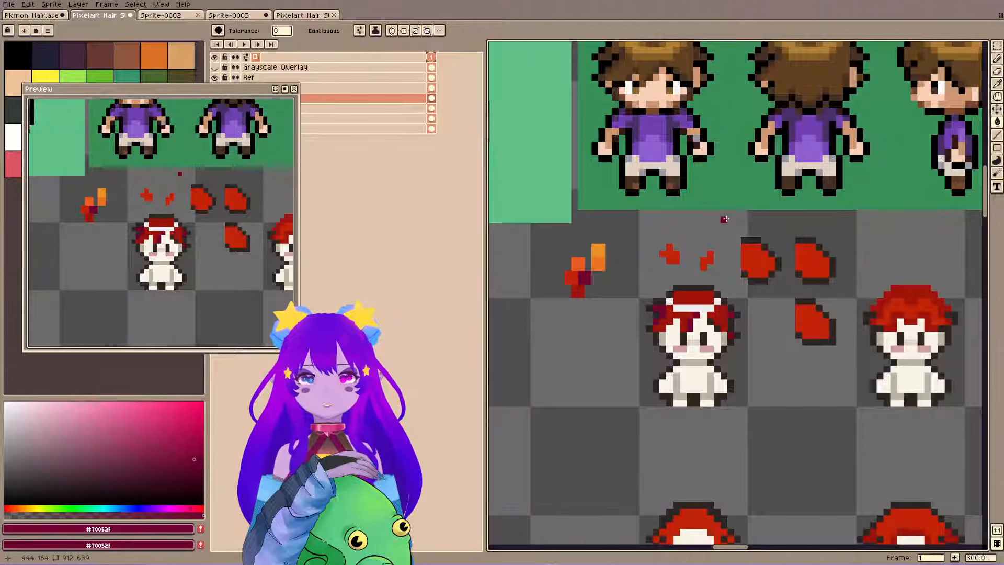
pyautogui.hotkey('ctrl', 'z')
# Fill the first sprite's hair base with red #c32309 and its shadows with #9d140b, sampled from the palette swatches.
pyautogui.keyDown('alt'); pyautogui.click(581, 277); pyautogui.keyUp('alt')
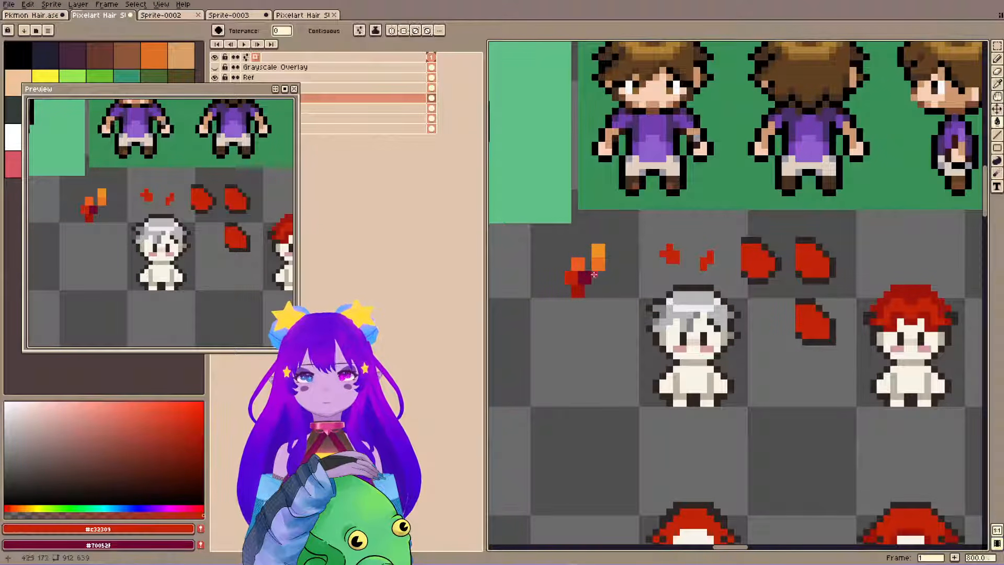
pyautogui.click(669, 309)
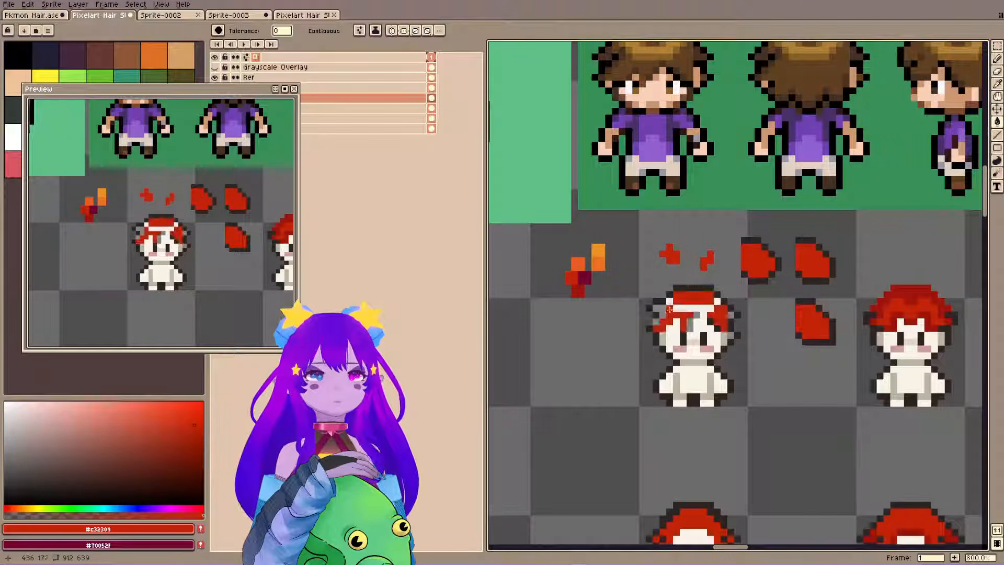
pyautogui.keyDown('alt'); pyautogui.click(579, 290); pyautogui.keyUp('alt')
pyautogui.click(664, 309)
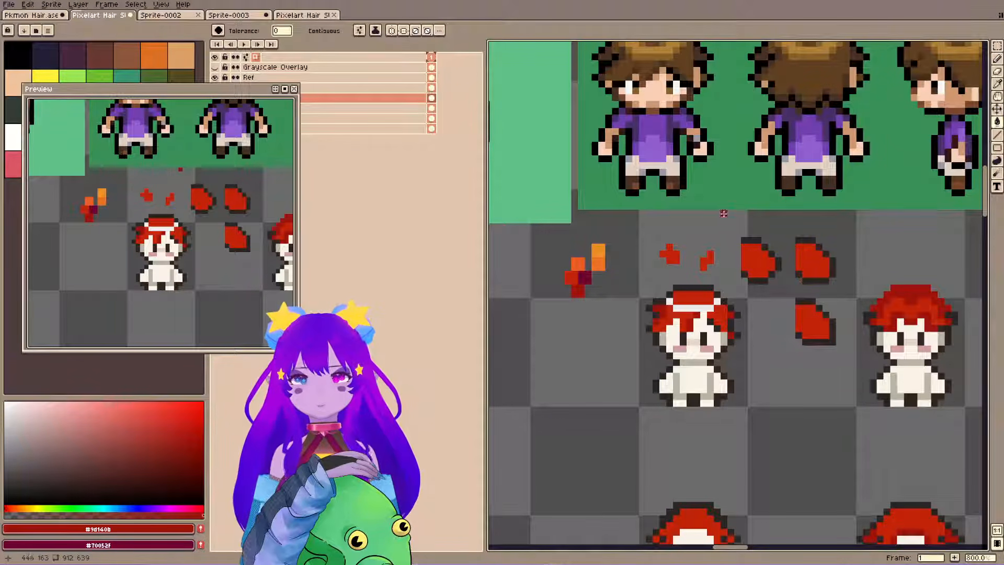
pyautogui.keyDown('alt'); pyautogui.click(585, 277); pyautogui.keyUp('alt')
pyautogui.click(664, 310)
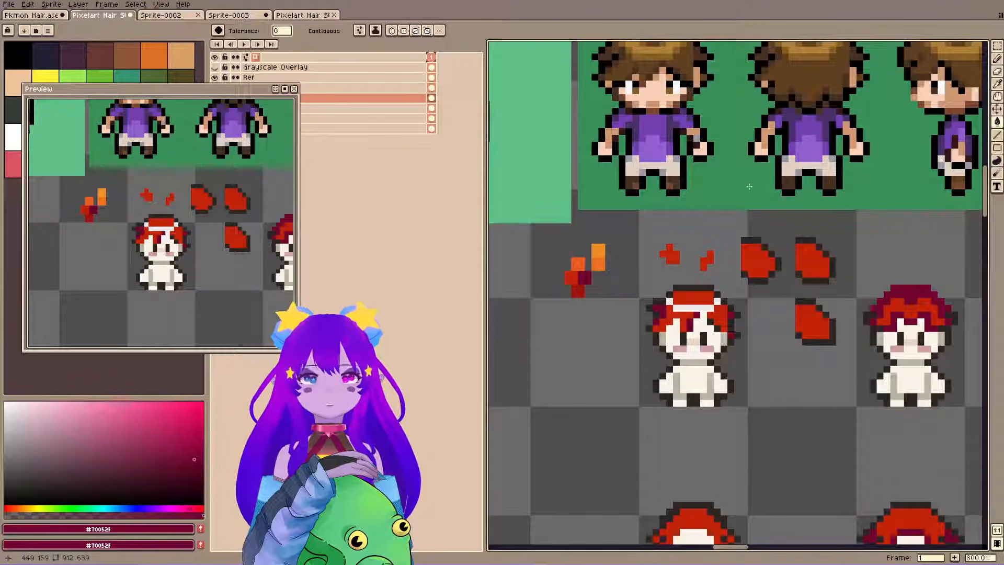
# Fill the hair's highlight band with orange #ec7124, try #ec5d24 and #ec9024 on it, and undo the last highlight fill.
pyautogui.keyDown('alt'); pyautogui.click(599, 256); pyautogui.keyUp('alt')
pyautogui.click(695, 302)
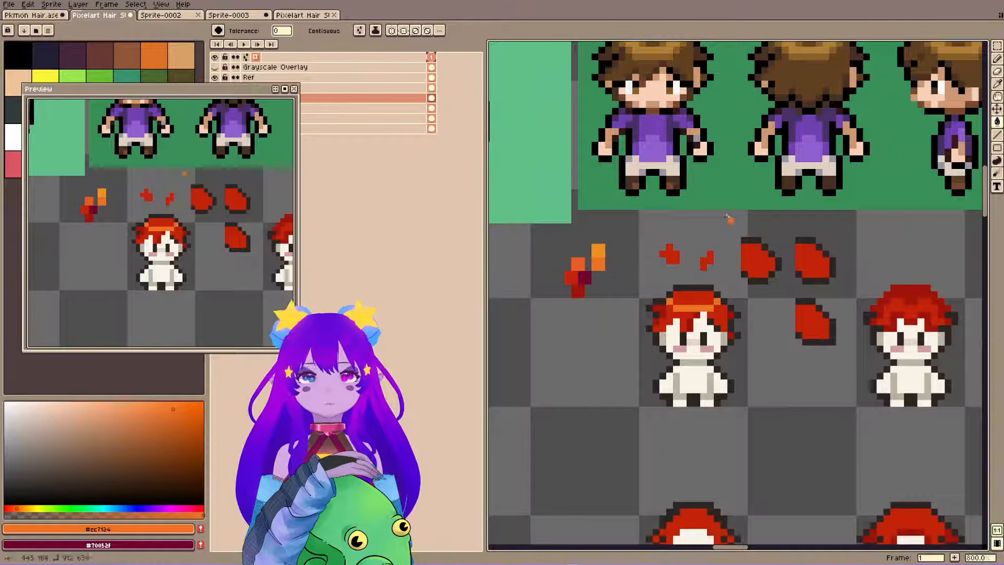
pyautogui.keyDown('alt'); pyautogui.click(689, 328); pyautogui.keyUp('alt')
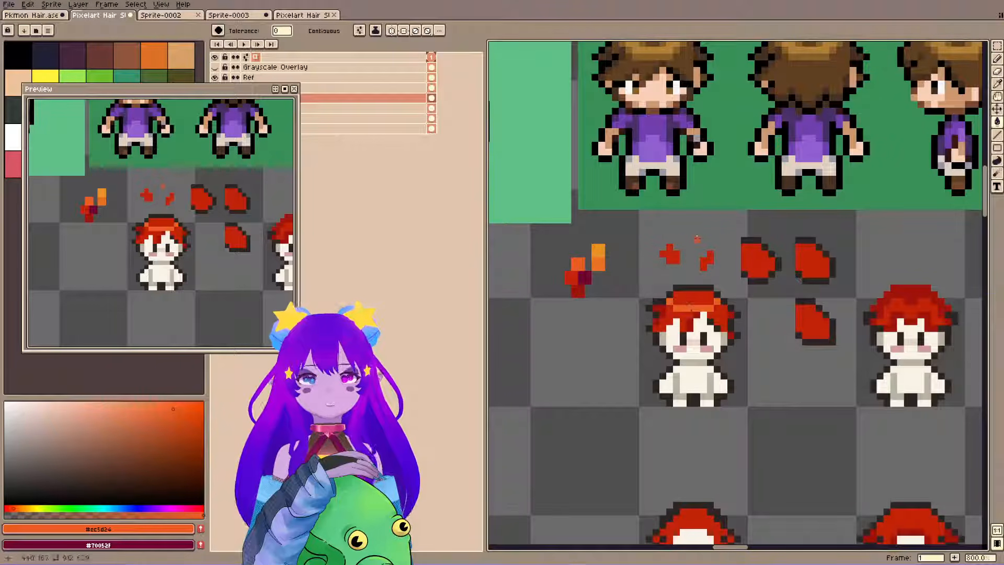
pyautogui.keyDown('alt'); pyautogui.click(601, 257); pyautogui.keyUp('alt')
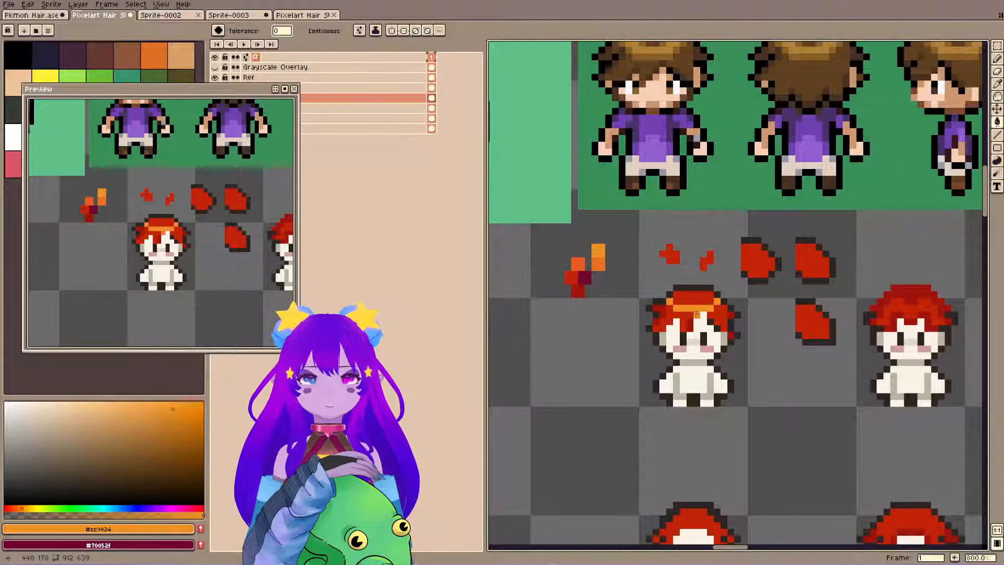
pyautogui.click(690, 308)
pyautogui.moveTo(710, 240); pyautogui.dragTo(697, 272)
pyautogui.hotkey('ctrl', 'z')
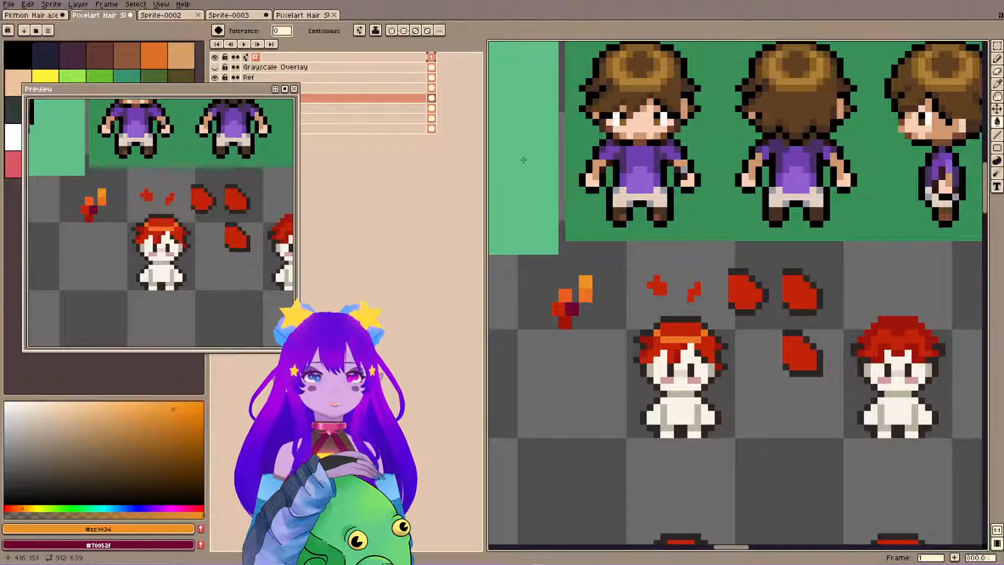
# Save the file and move the preview window down to uncover the color palette and layer names.
pyautogui.moveTo(672, 304); pyautogui.dragTo(675, 304)
pyautogui.hotkey('ctrl', 's')
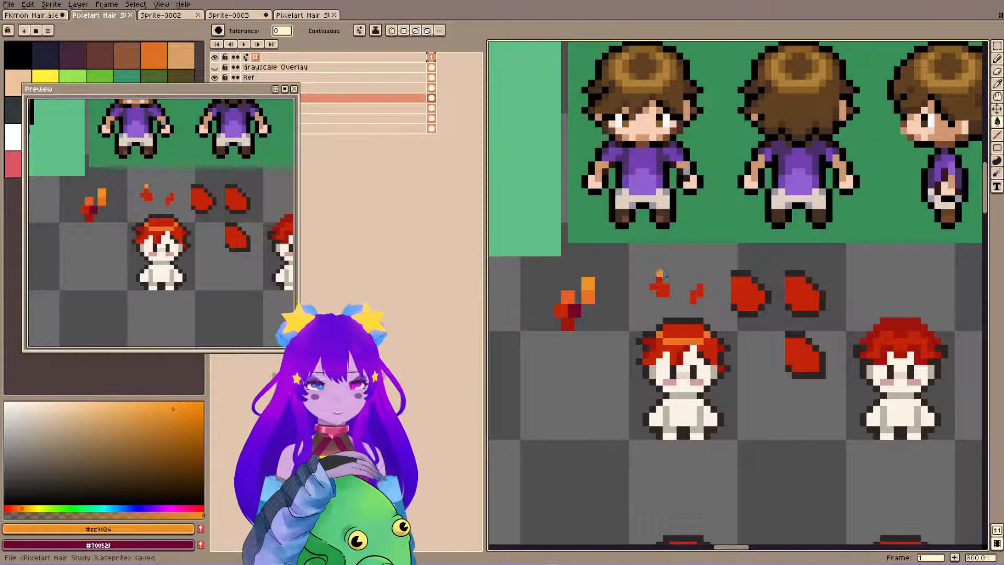
pyautogui.press('m')
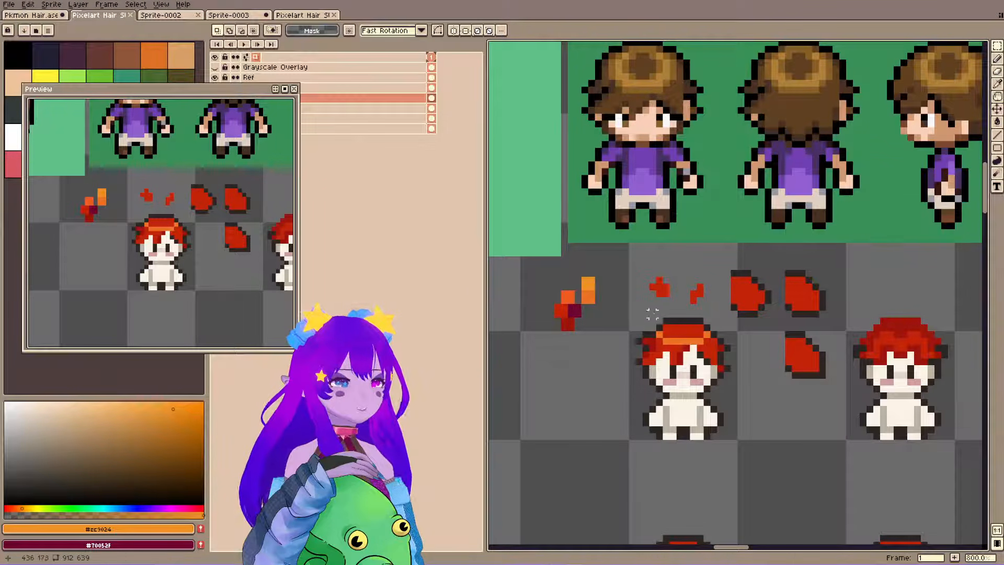
pyautogui.moveTo(627, 309); pyautogui.dragTo(752, 469)
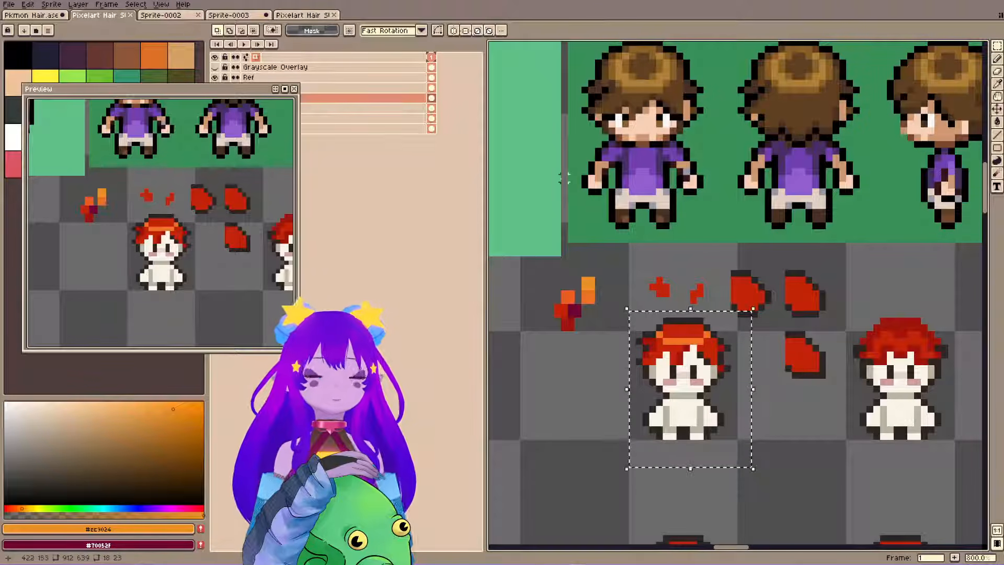
pyautogui.moveTo(211, 92); pyautogui.dragTo(187, 252)
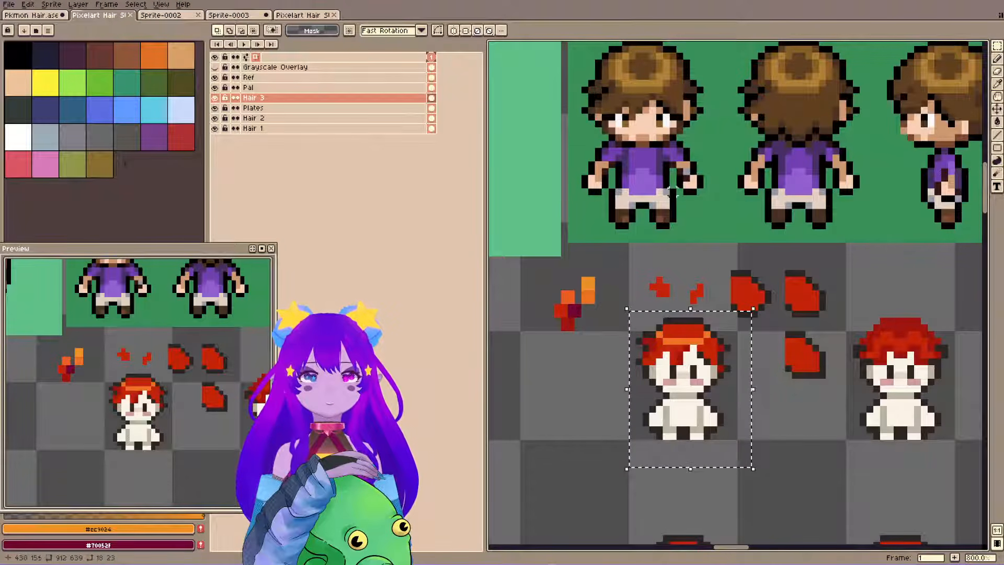
pyautogui.hotkey('ctrl', 'd')
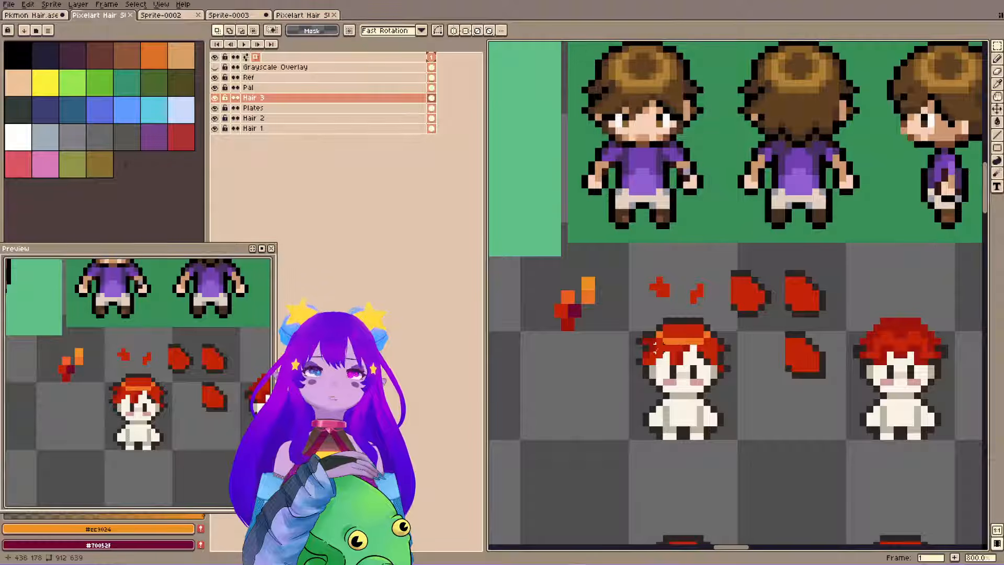
pyautogui.press('i')
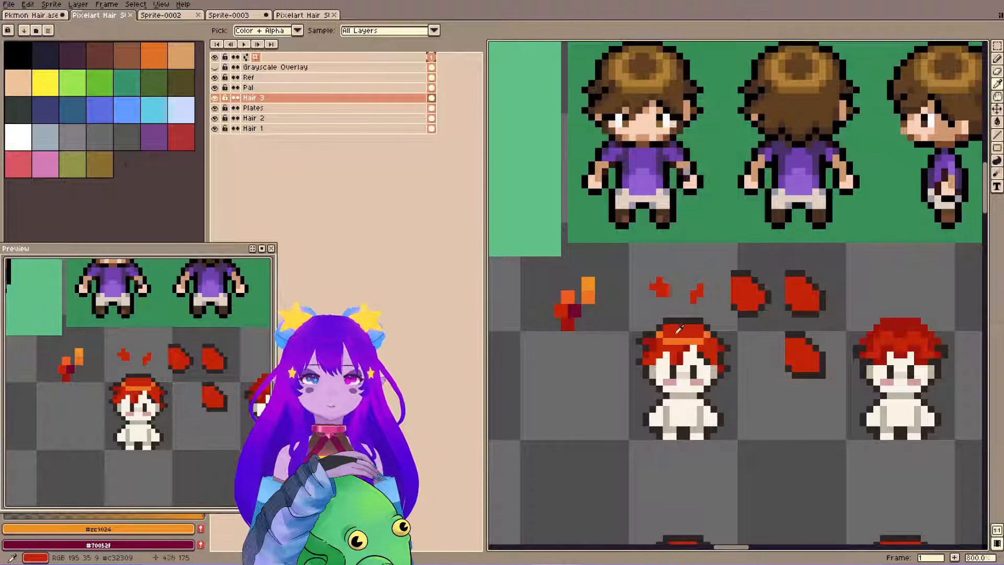
# Break the first sprite's solid hair highlight into separate strands with #ec7124, #d74216 and base red #c32309 pixels, and save the file.
pyautogui.press('m')
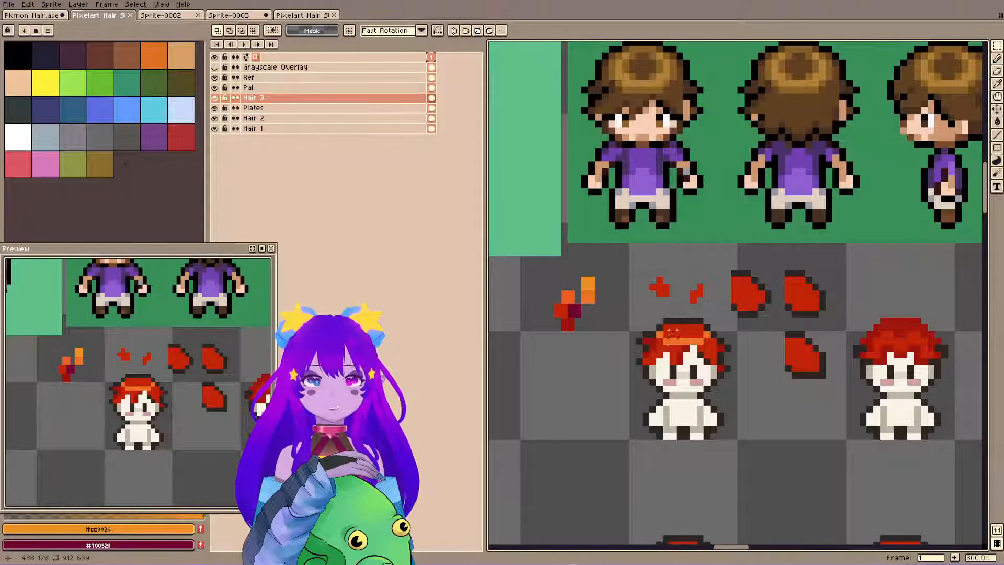
pyautogui.press('i')
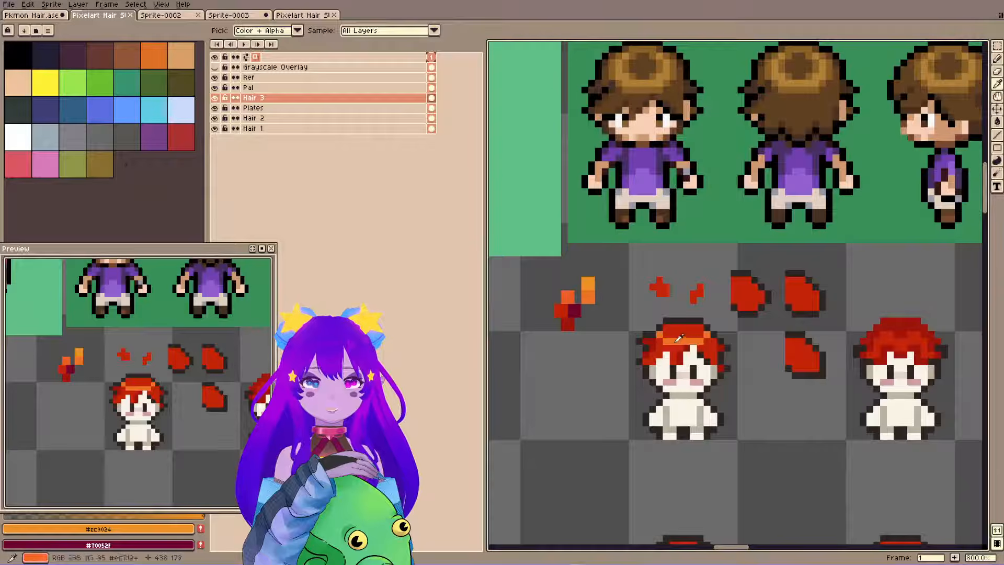
pyautogui.click(678, 339)
pyautogui.moveTo(152, 261); pyautogui.dragTo(155, 131)
pyautogui.press('b')
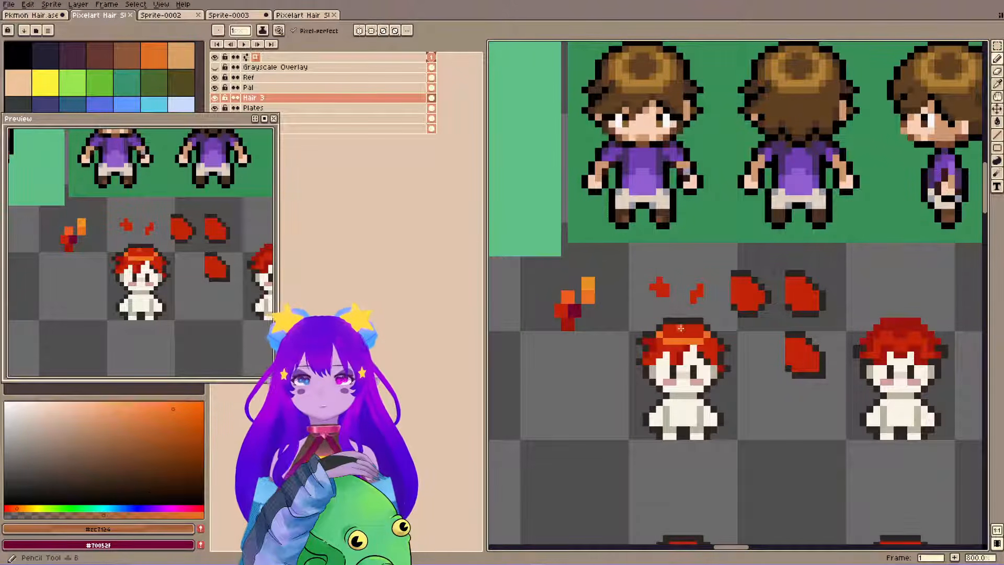
pyautogui.keyDown('alt'); pyautogui.click(698, 333); pyautogui.keyUp('alt')
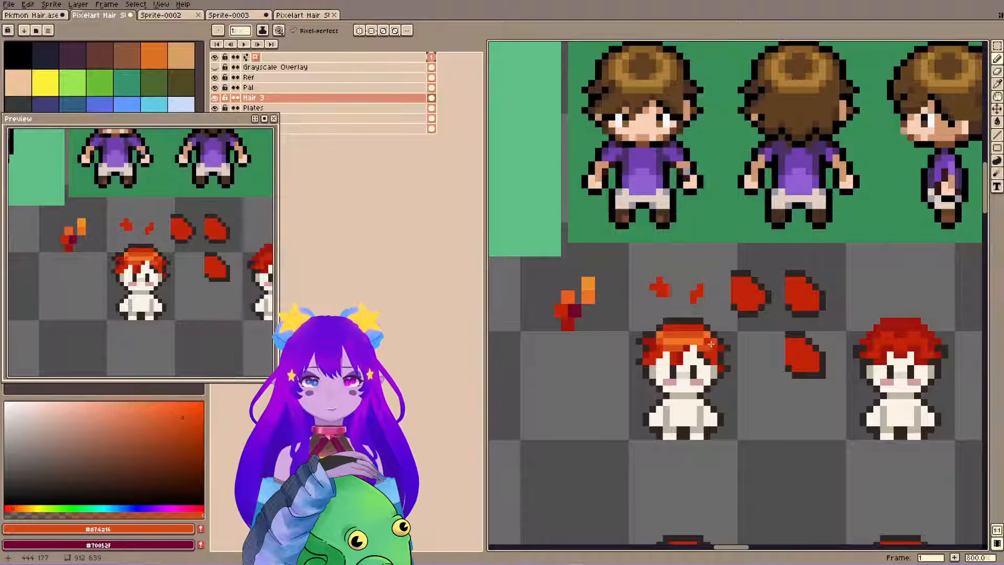
pyautogui.keyDown('alt'); pyautogui.click(750, 299); pyautogui.keyUp('alt')
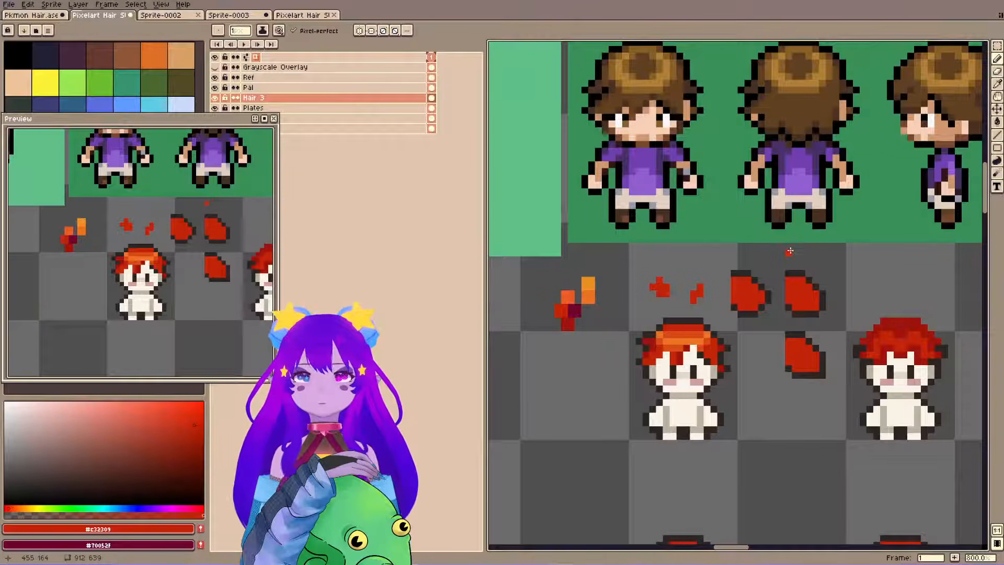
pyautogui.hotkey('ctrl', 'z')
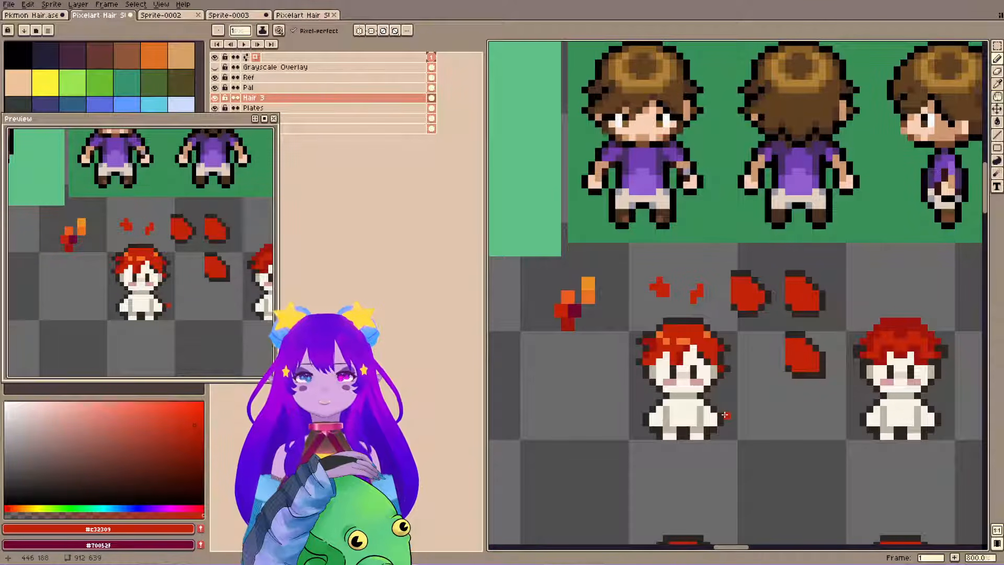
pyautogui.hotkey('ctrl', 's')
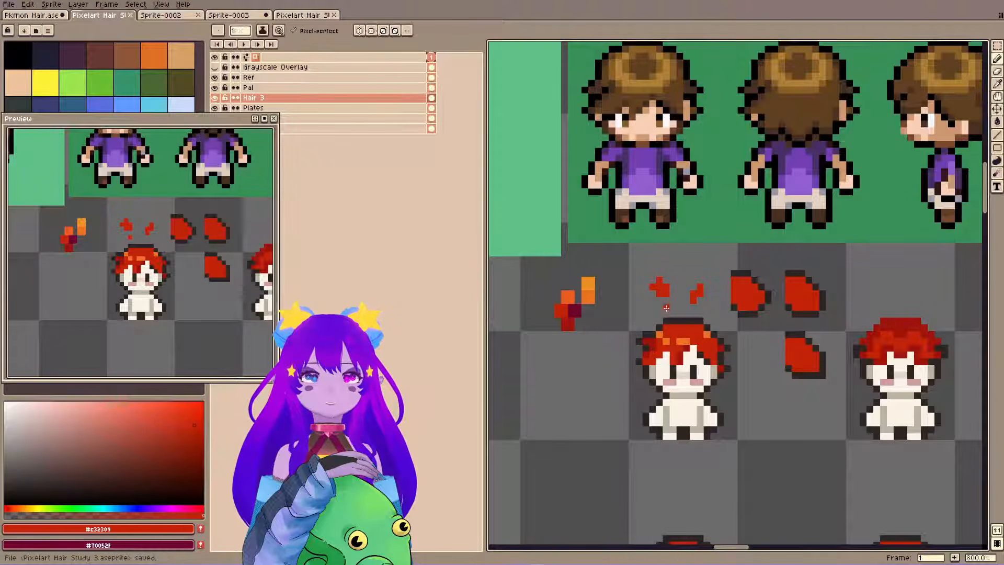
# Try raising the crown of the first sprite's hair one pixel, closing the gap with #2f2522 outline and #c32309 red, and undo it.
pyautogui.press('m')
pyautogui.moveTo(643, 313); pyautogui.dragTo(708, 327)
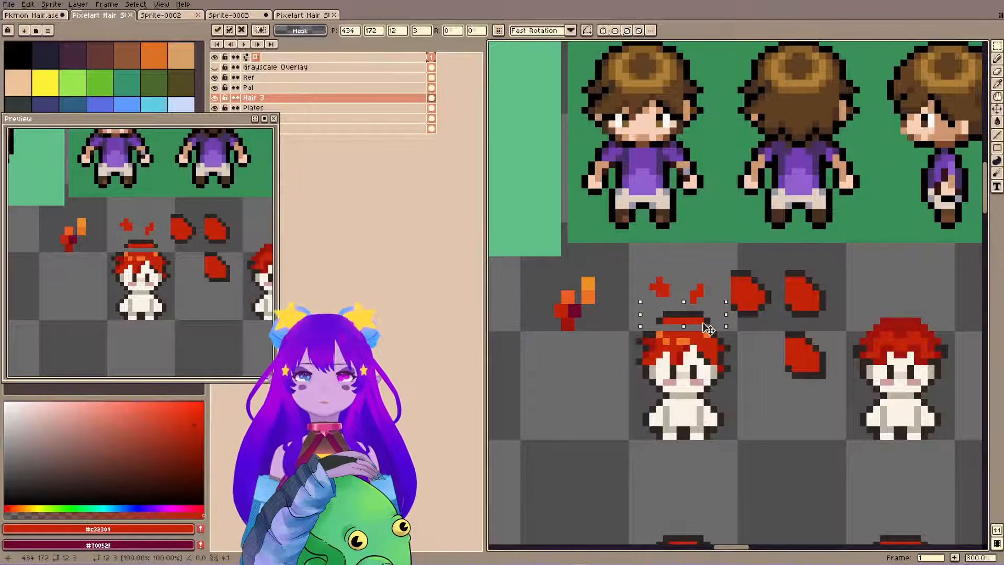
pyautogui.hotkey('ctrl', 'd')
pyautogui.keyDown('alt'); pyautogui.click(651, 322); pyautogui.keyUp('alt')
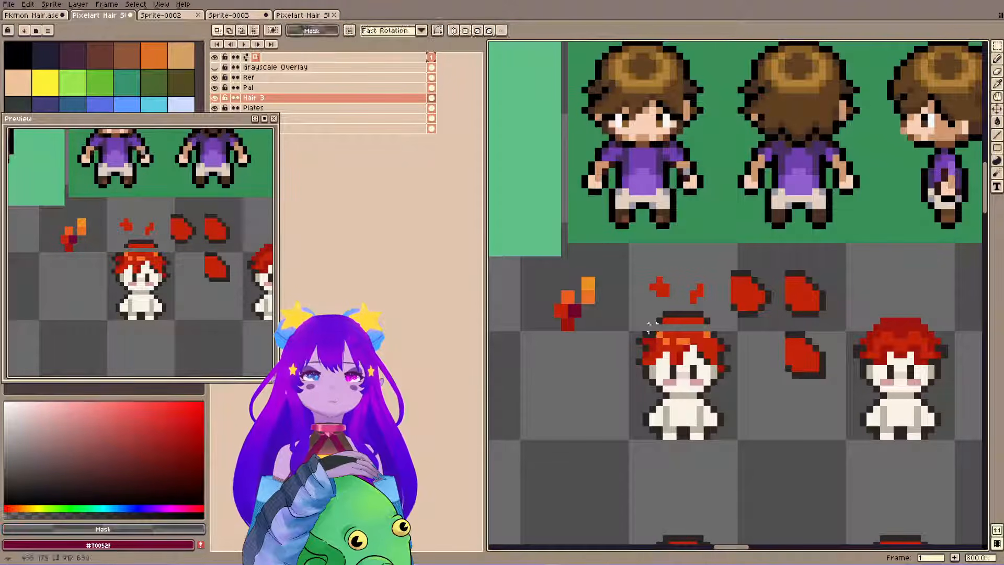
pyautogui.press('b')
pyautogui.keyDown('alt'); pyautogui.click(652, 328); pyautogui.keyUp('alt')
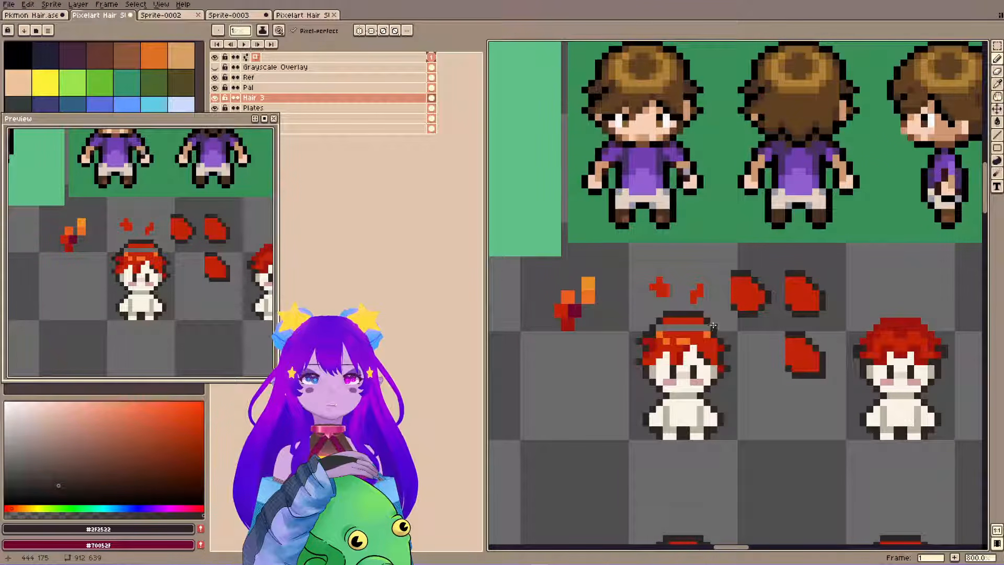
pyautogui.keyDown('alt'); pyautogui.click(673, 340); pyautogui.keyUp('alt')
pyautogui.moveTo(659, 328); pyautogui.dragTo(705, 327)
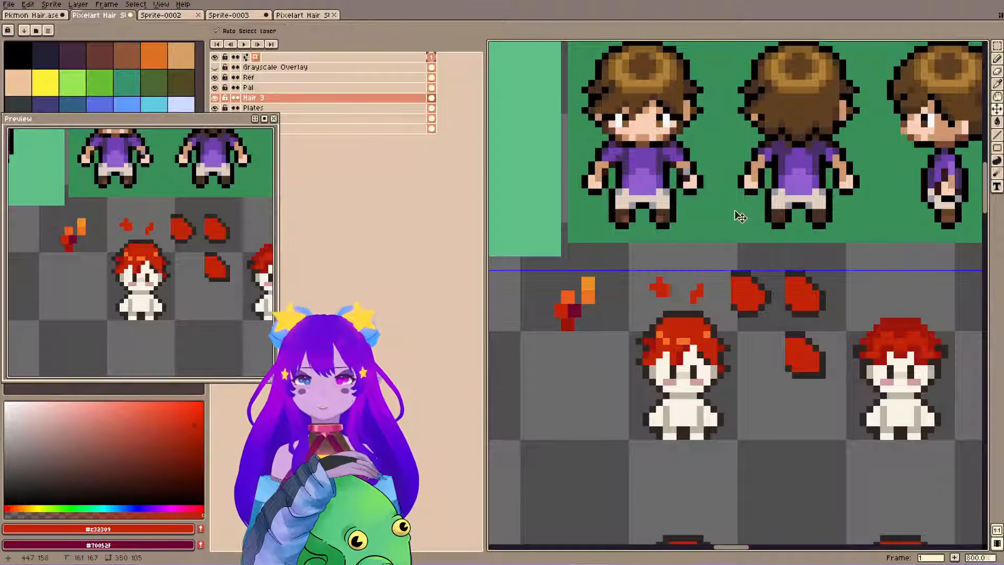
pyautogui.hotkey('ctrl', 'z')
pyautogui.hotkey('ctrl', 'z')
pyautogui.hotkey('ctrl', 'd')
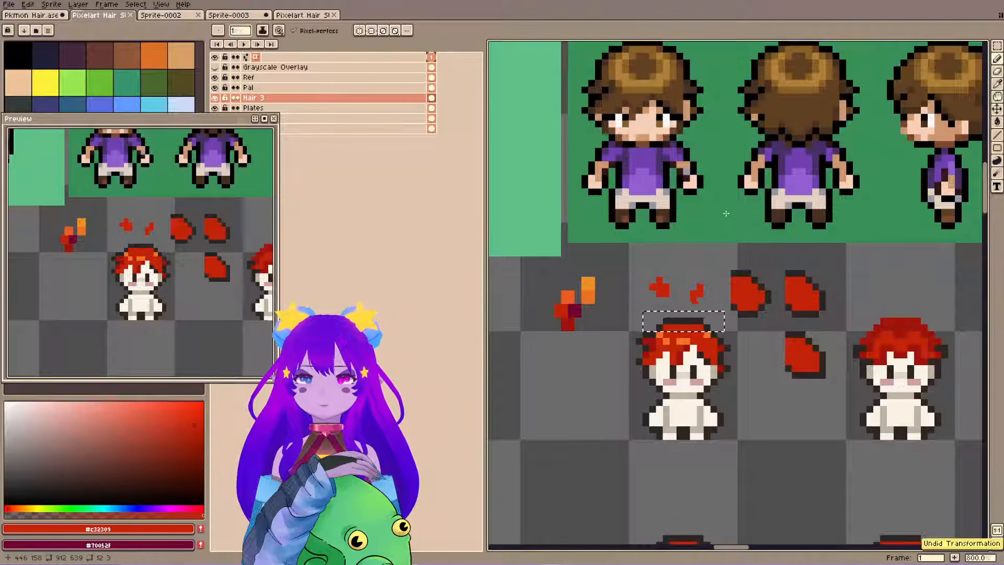
# Save the file and place a copy of the first sprite's shaded hair 64 pixels to the right in the same row.
pyautogui.hotkey('ctrl', 's')
pyautogui.press('space')
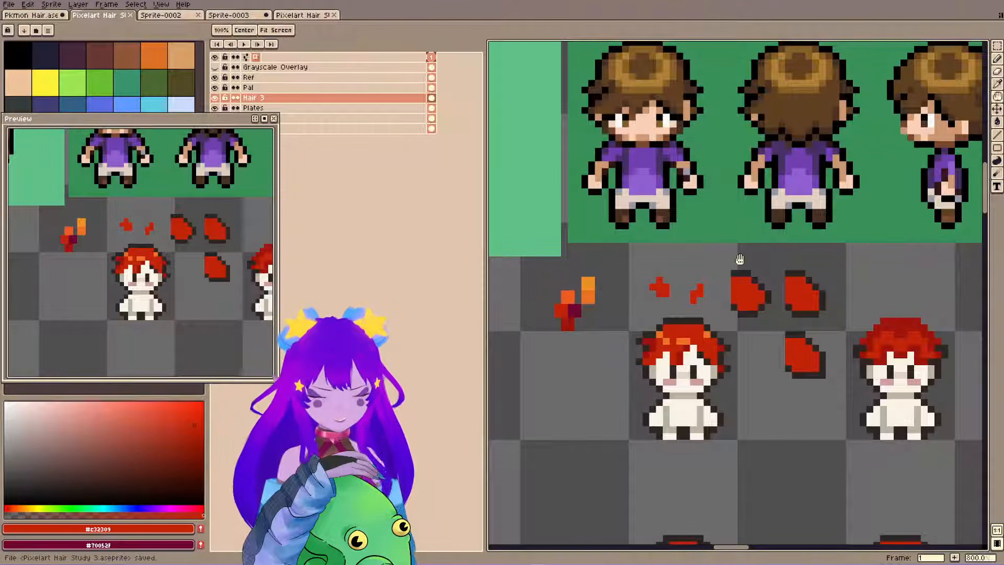
pyautogui.moveTo(682, 292); pyautogui.dragTo(683, 297)
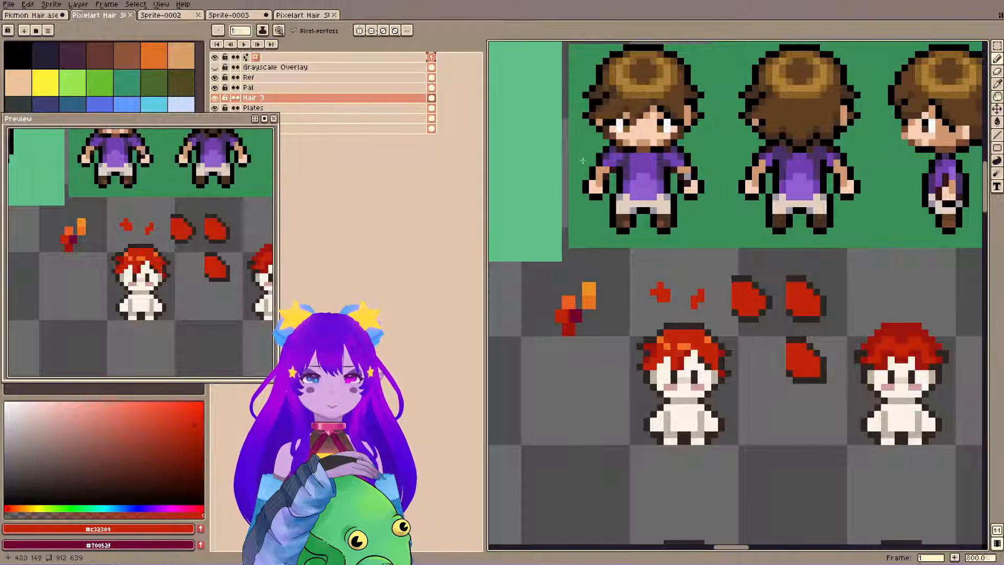
pyautogui.press('space')
pyautogui.moveTo(629, 145); pyautogui.dragTo(601, 326)
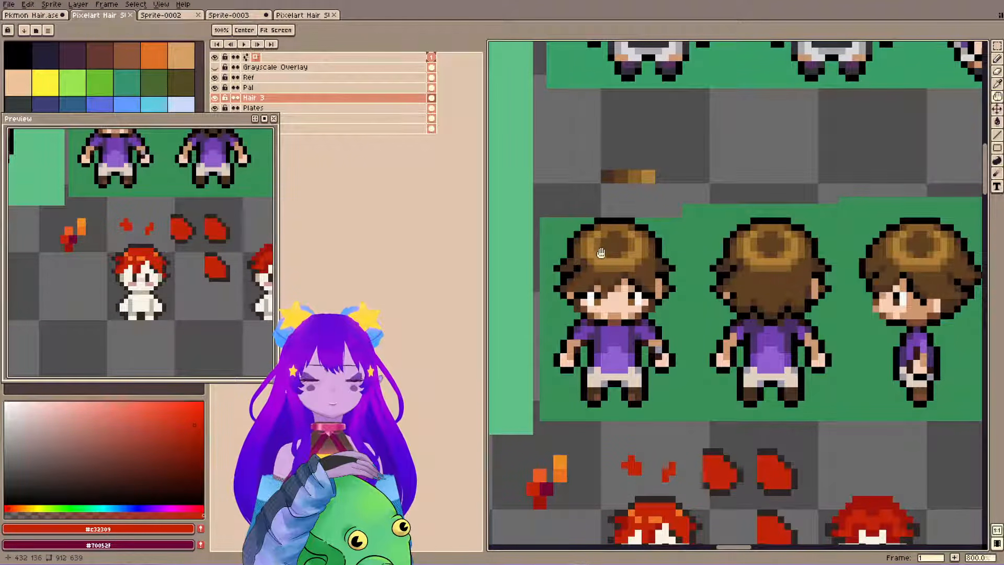
pyautogui.scroll(-3, 589, 312)
pyautogui.moveTo(594, 402); pyautogui.dragTo(714, 496)
pyautogui.press('m')
pyautogui.moveTo(607, 351); pyautogui.dragTo(718, 495)
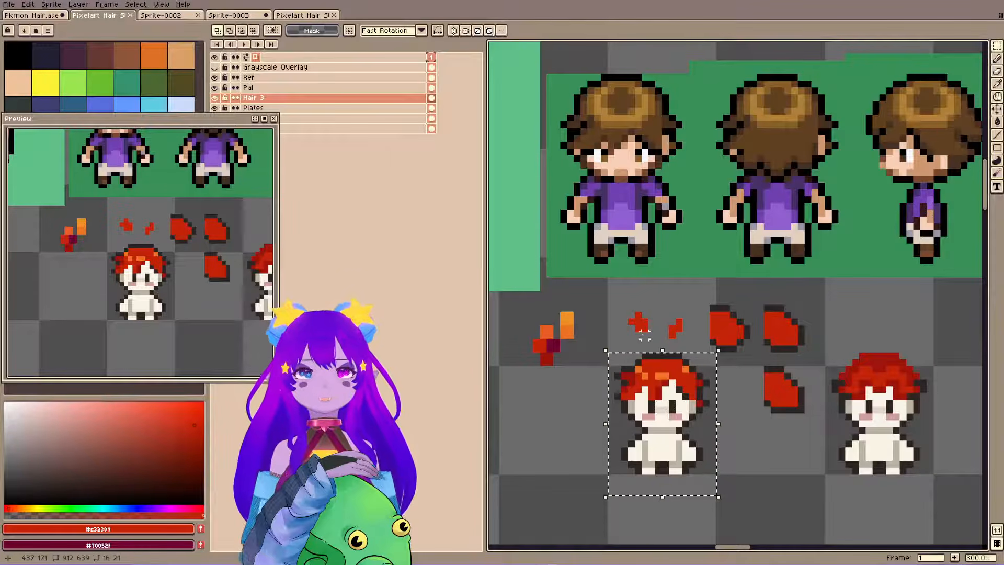
pyautogui.scroll(-3, 670, 358)
pyautogui.moveTo(669, 308); pyautogui.dragTo(638, 231)
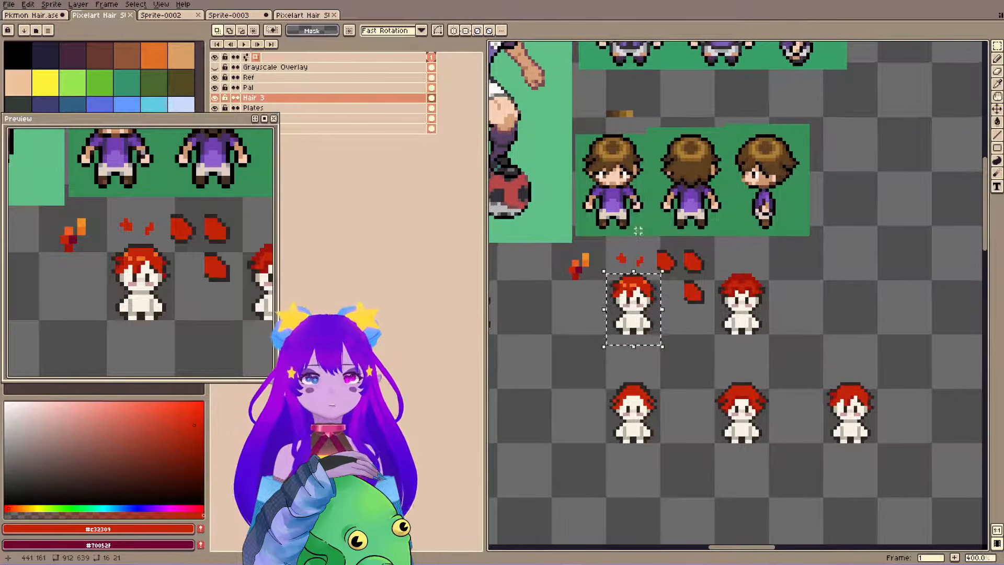
pyautogui.hotkey('ctrl', 't')
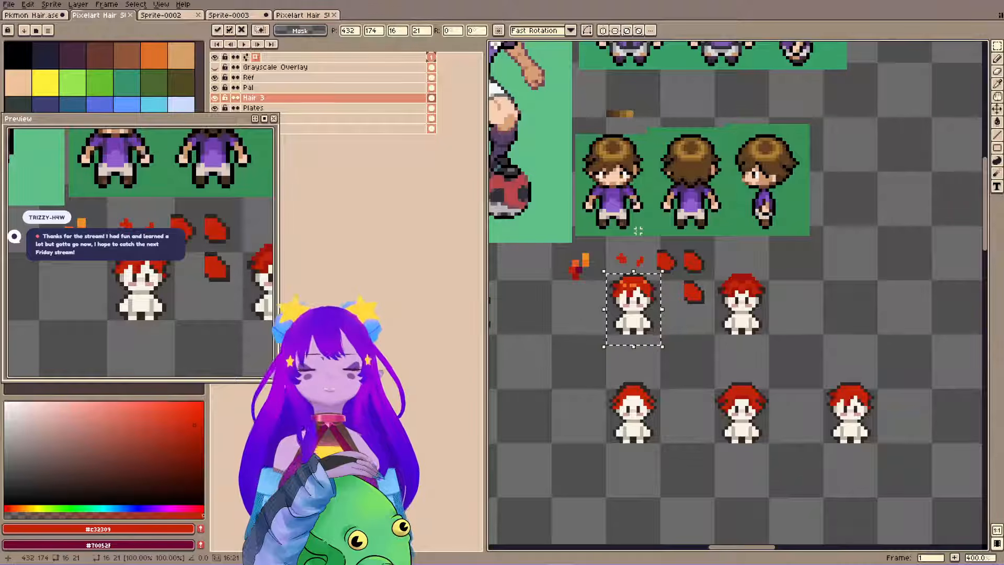
pyautogui.hotkey('shift', 'Right')
pyautogui.hotkey('shift', 'Right')
pyautogui.hotkey('shift', 'Right')
pyautogui.hotkey('shift', 'Right')
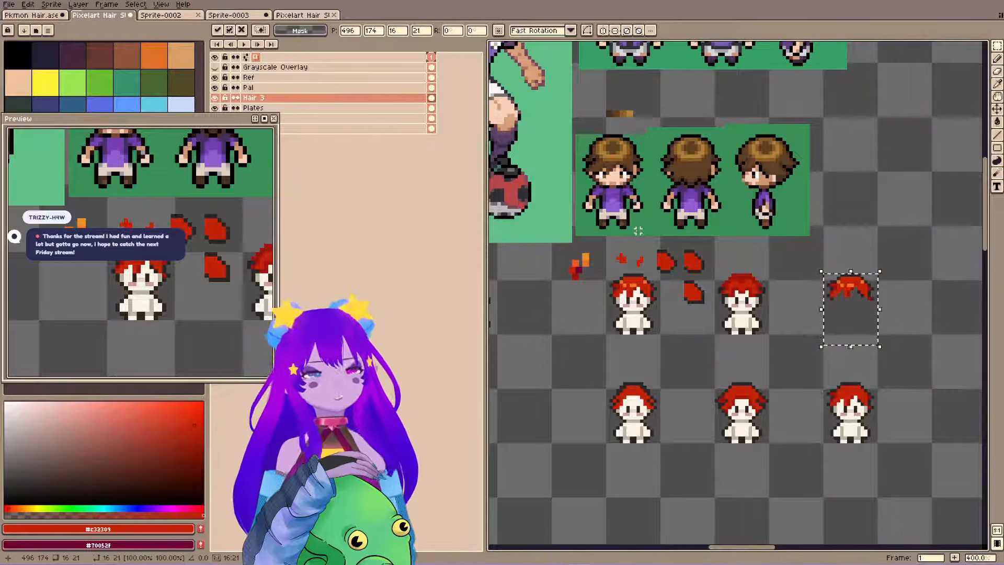
pyautogui.press('Return')
# Copy the first sprite's body on the Plates layer to beneath the duplicated hair and save the file.
pyautogui.moveTo(713, 295); pyautogui.dragTo(730, 315)
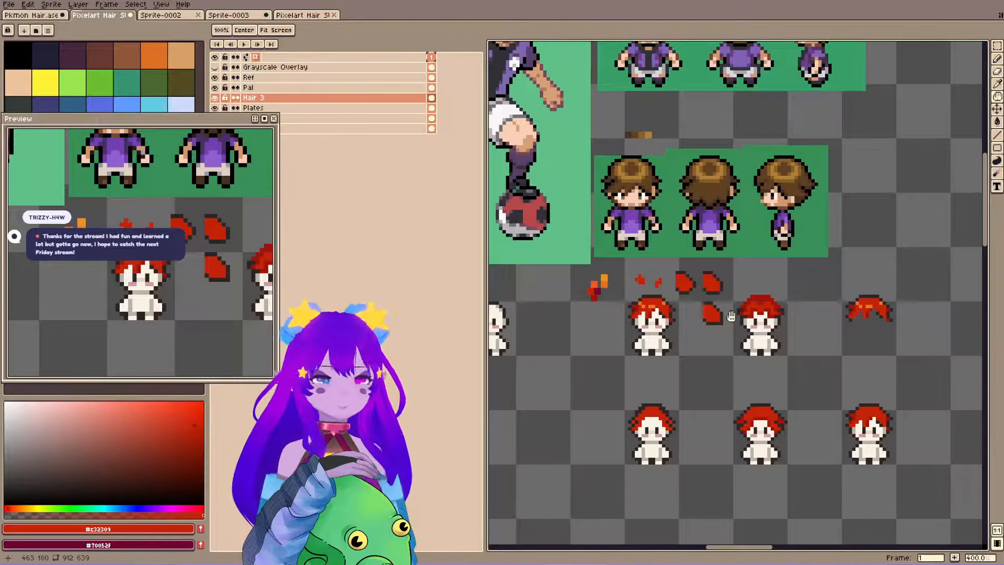
pyautogui.moveTo(652, 283); pyautogui.dragTo(690, 377)
pyautogui.keyDown('ctrl'); pyautogui.click(646, 360); pyautogui.keyUp('ctrl')
pyautogui.hotkey('ctrl', 'c')
pyautogui.hotkey('ctrl', 'v')
pyautogui.hotkey('shift', 'Right')
pyautogui.hotkey('shift', 'Right')
pyautogui.hotkey('shift', 'Right')
pyautogui.hotkey('shift', 'Right')
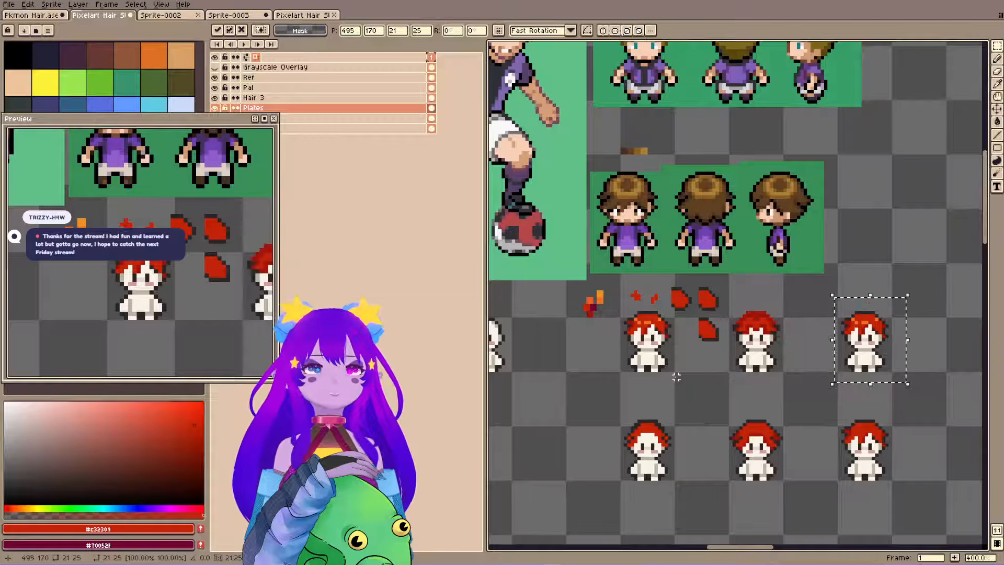
pyautogui.hotkey('ctrl', 'd')
pyautogui.scroll(-3, 675, 377)
pyautogui.scroll(5, 681, 366)
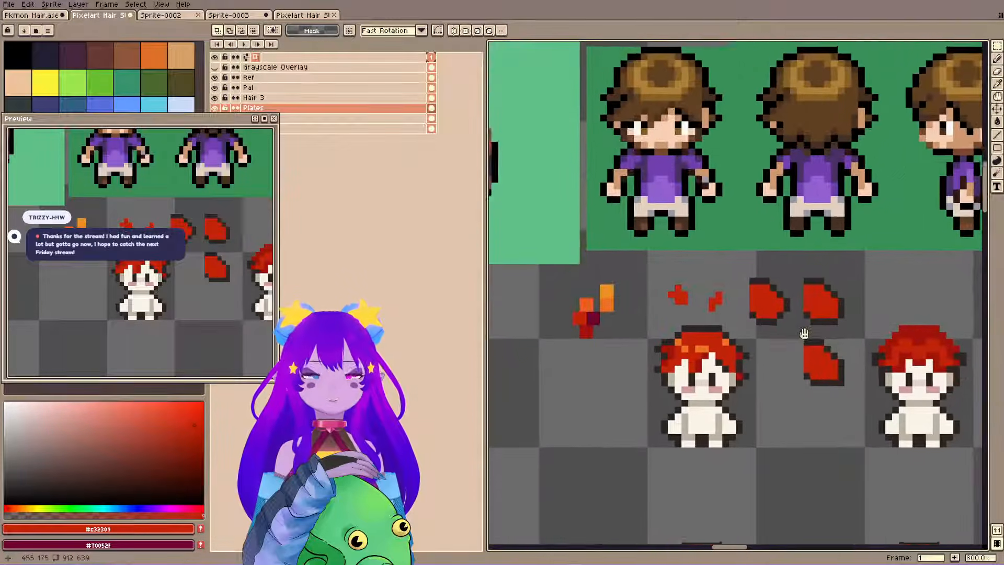
pyautogui.hotkey('ctrl', 's')
# Extend the right side of the first sprite's hair outward on Hair 3 with #9d140b shadow pixels and a #2f2522 outline.
pyautogui.moveTo(691, 331); pyautogui.dragTo(688, 344)
pyautogui.press('b')
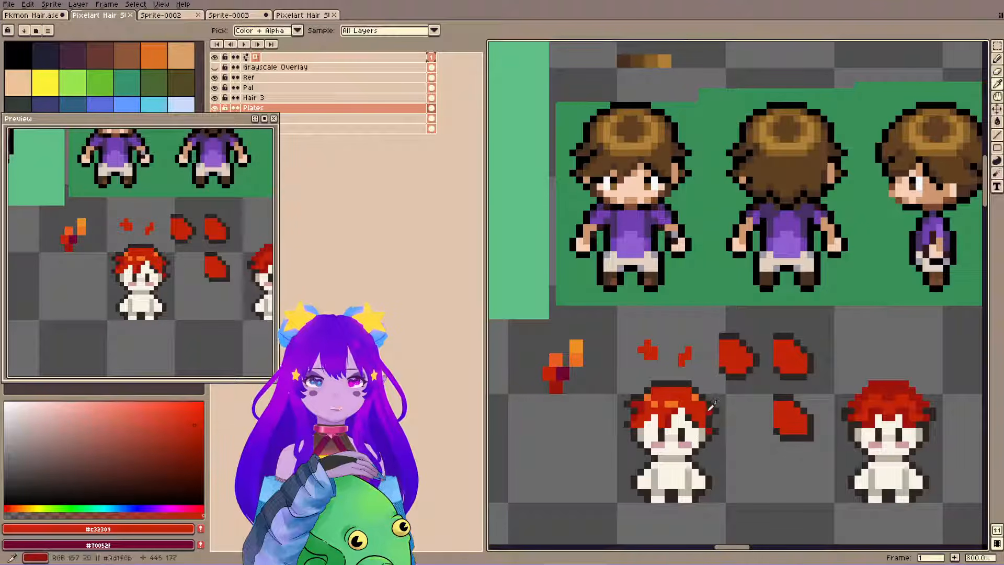
pyautogui.keyDown('alt'); pyautogui.click(709, 416); pyautogui.keyUp('alt')
pyautogui.keyDown('ctrl'); pyautogui.click(709, 416); pyautogui.keyUp('ctrl')
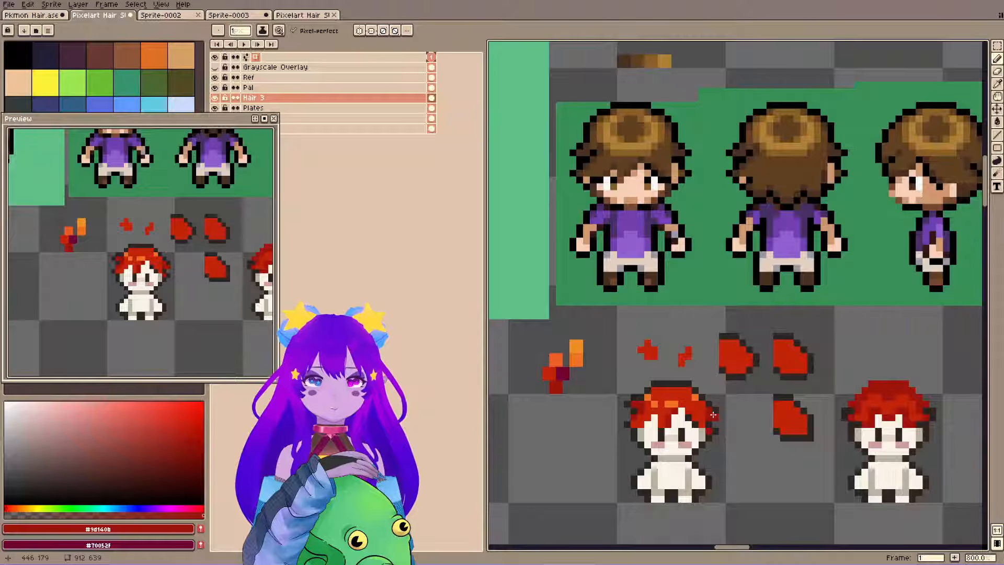
pyautogui.keyDown('alt'); pyautogui.click(714, 421); pyautogui.keyUp('alt')
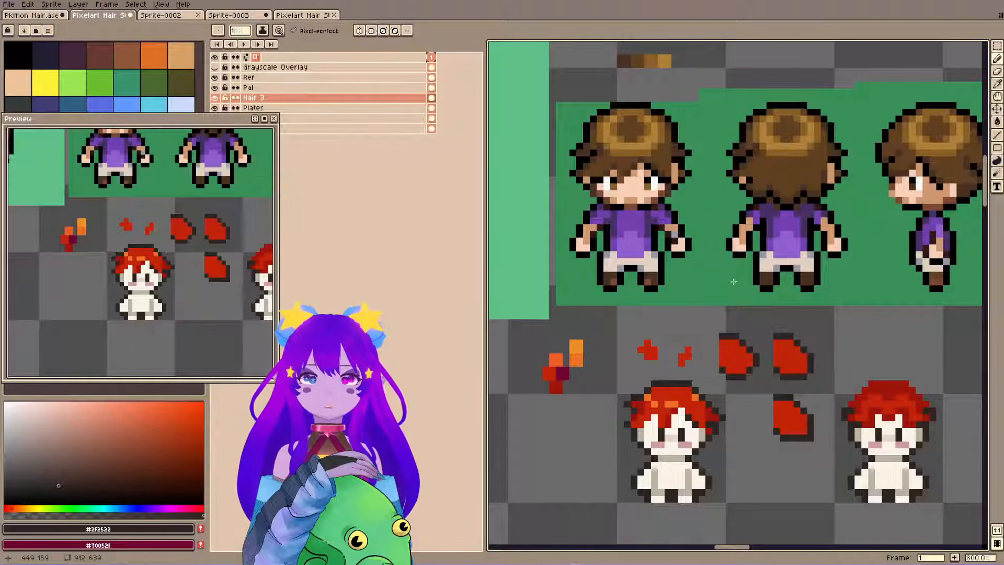
# Refine the extended right-hand tuft with #c32309 base, #9d140b shadow and #2f2522 outline pixels, and save the file.
pyautogui.keyDown('alt'); pyautogui.click(707, 418); pyautogui.keyUp('alt')
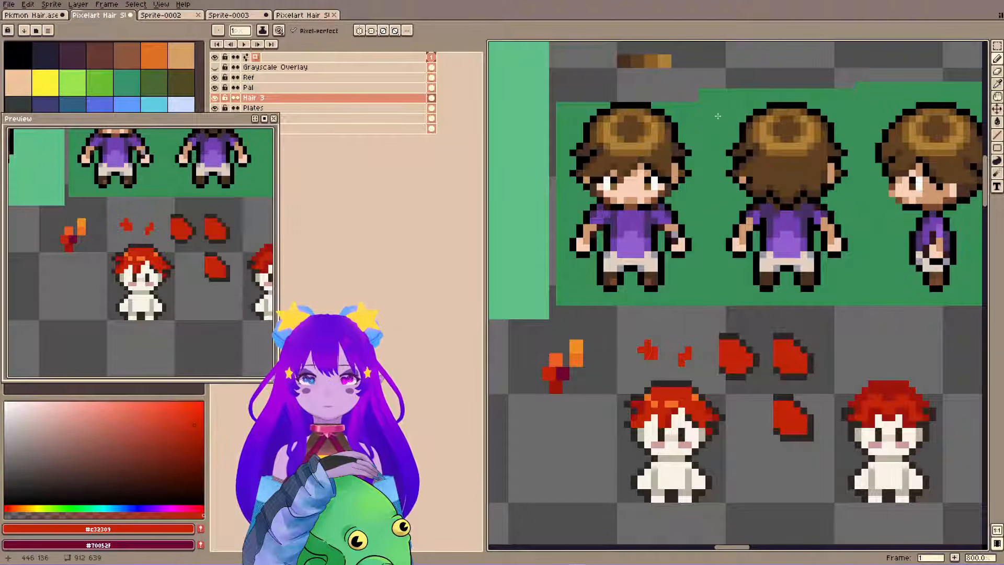
pyautogui.keyDown('alt'); pyautogui.click(699, 422); pyautogui.keyUp('alt')
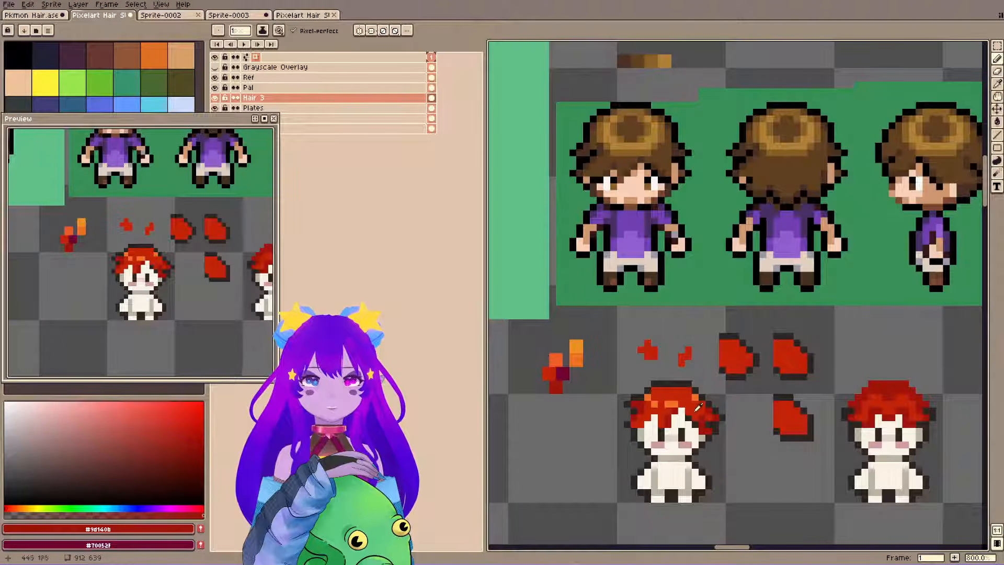
pyautogui.keyDown('alt'); pyautogui.click(695, 414); pyautogui.keyUp('alt')
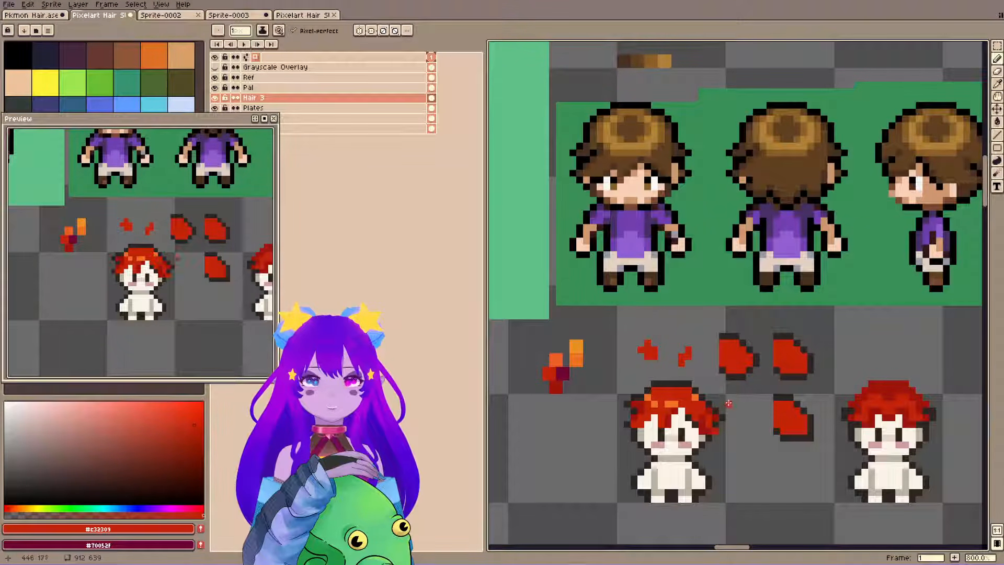
pyautogui.keyDown('alt'); pyautogui.click(719, 432); pyautogui.keyUp('alt')
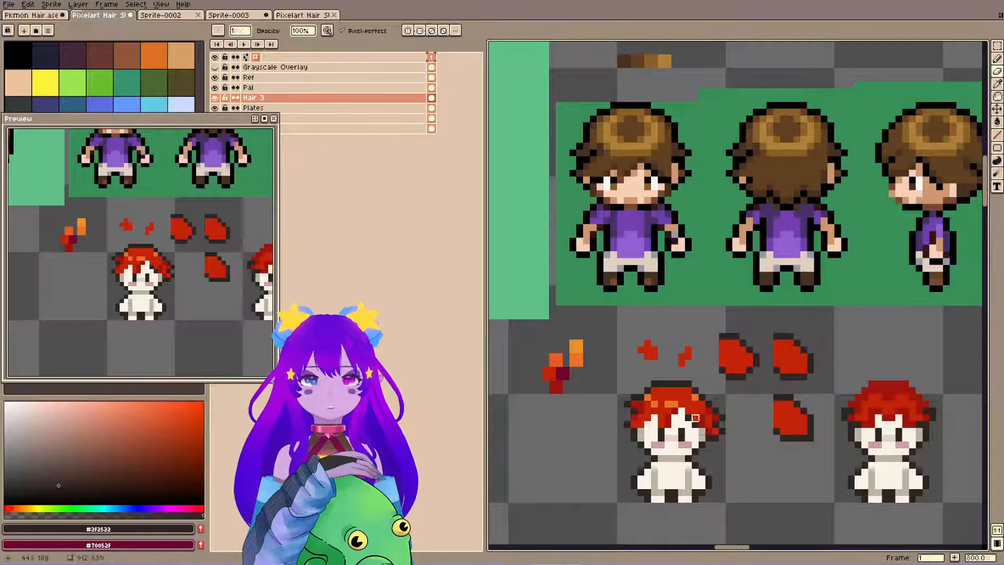
pyautogui.hotkey('ctrl', 's')
pyautogui.hotkey('ctrl', 's')
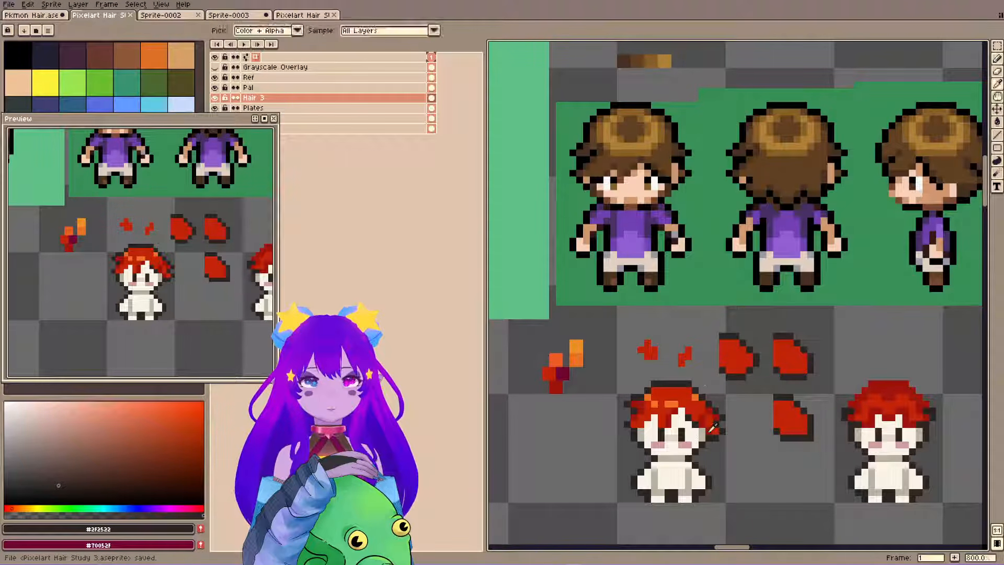
# Try adding #9d140b shadow pixels below the first sprite's right hair tuft and undo them.
pyautogui.keyDown('alt'); pyautogui.click(710, 430); pyautogui.keyUp('alt')
pyautogui.click(703, 449)
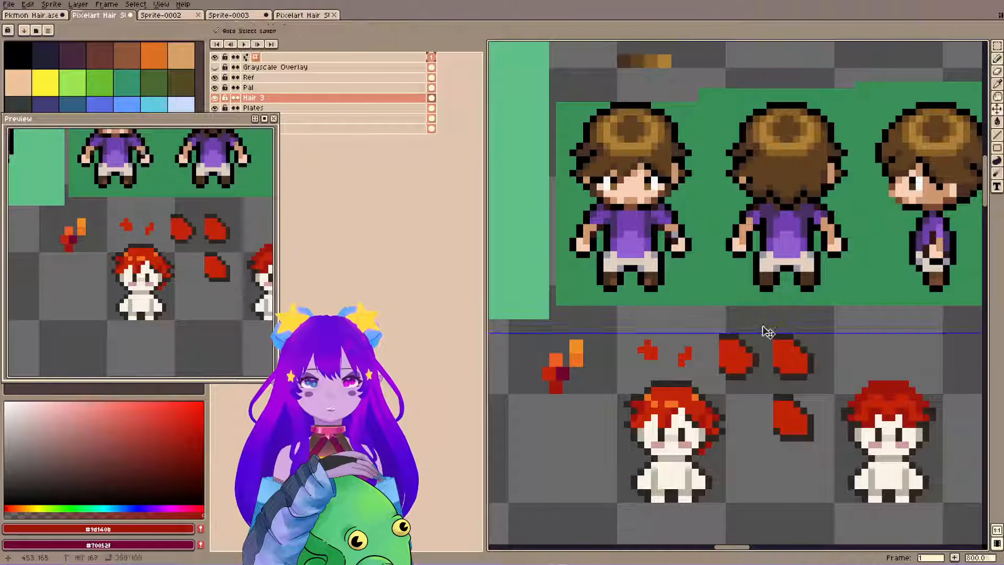
pyautogui.hotkey('ctrl', 'z')
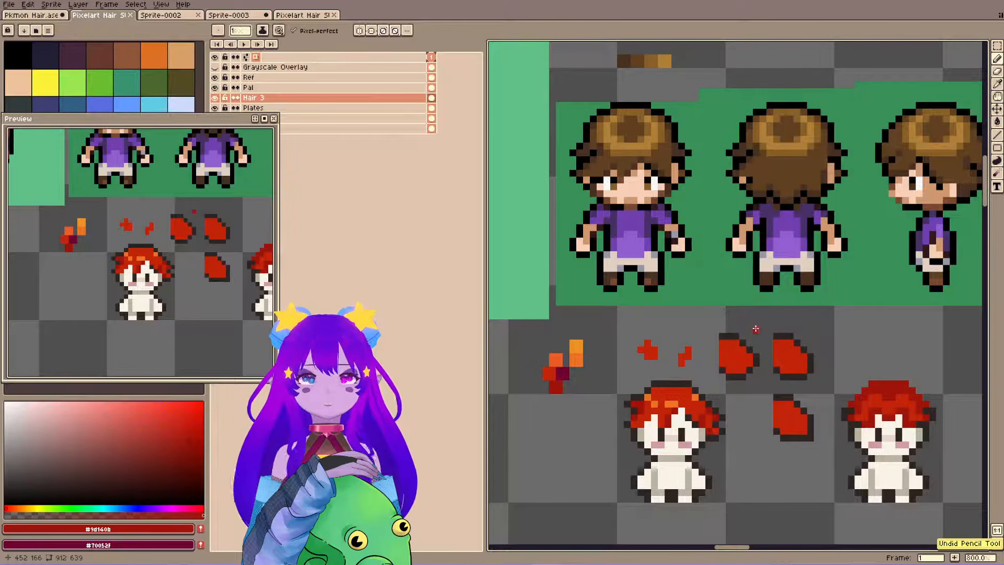
# Touch up the right side of the first sprite's hair with #c32309 base and #9d140b shadow pixels and save the file.
pyautogui.moveTo(666, 369); pyautogui.dragTo(667, 131)
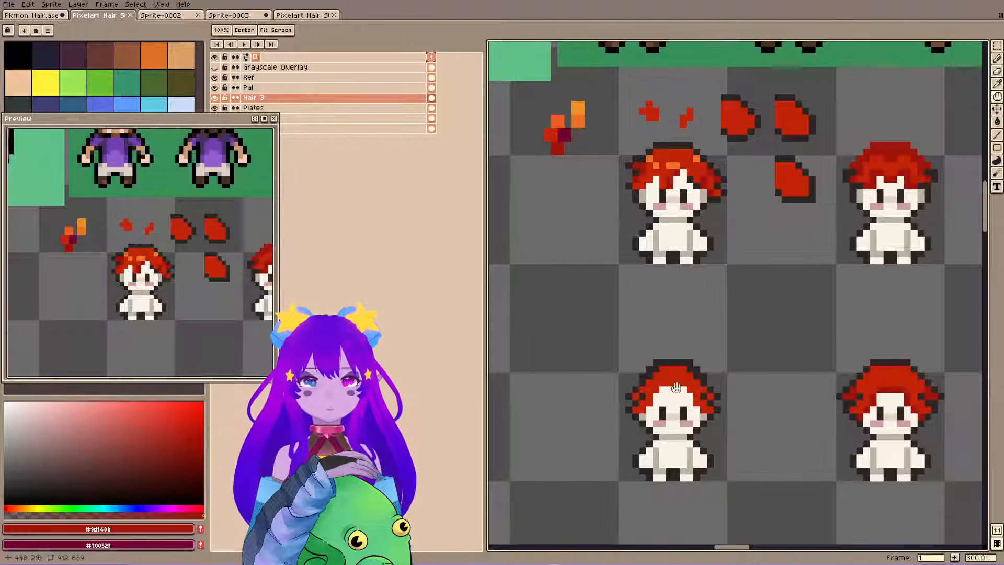
pyautogui.scroll(5, 737, 209)
pyautogui.scroll(-1, 745, 319)
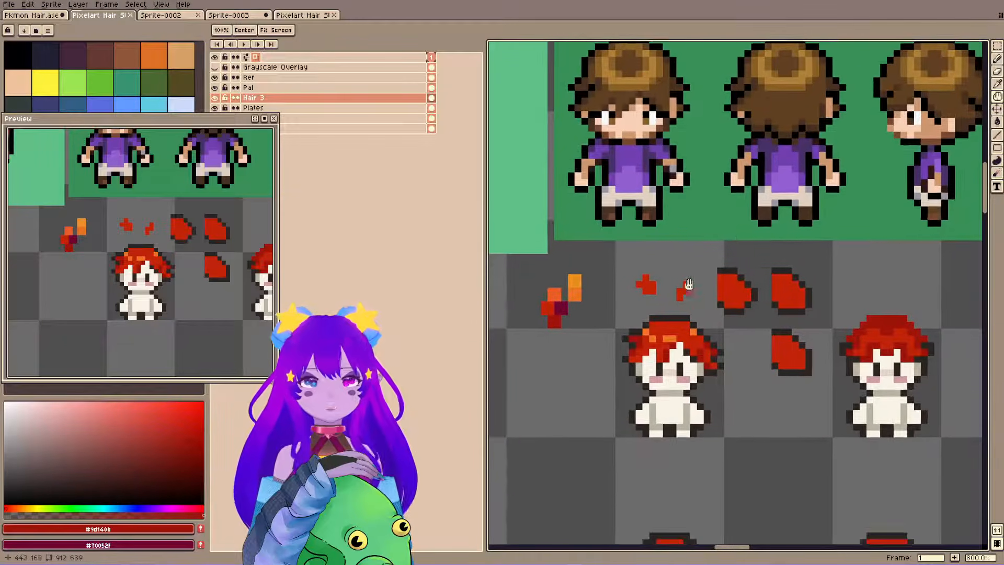
pyautogui.keyDown('alt'); pyautogui.click(701, 371); pyautogui.keyUp('alt')
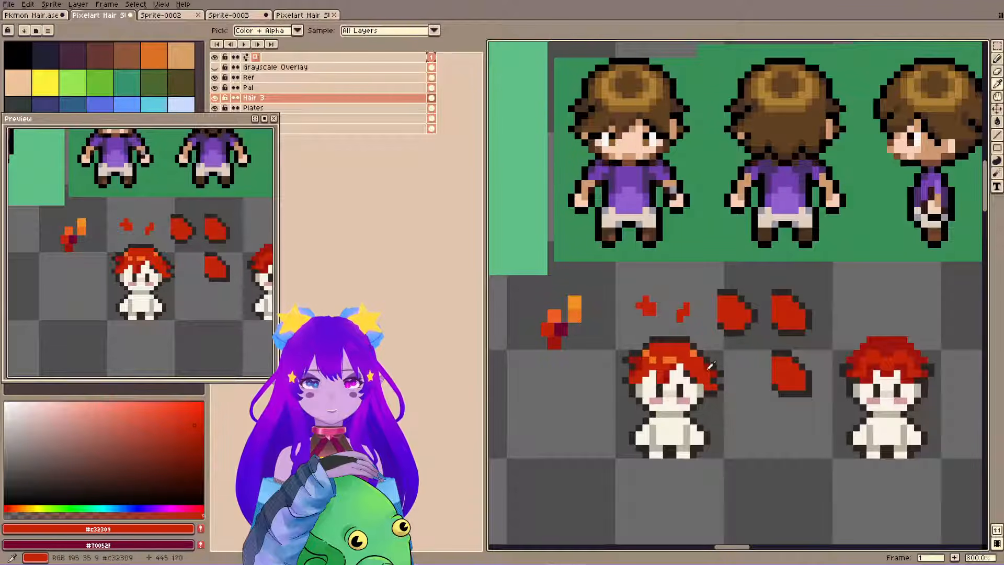
pyautogui.keyDown('alt'); pyautogui.click(702, 361); pyautogui.keyUp('alt')
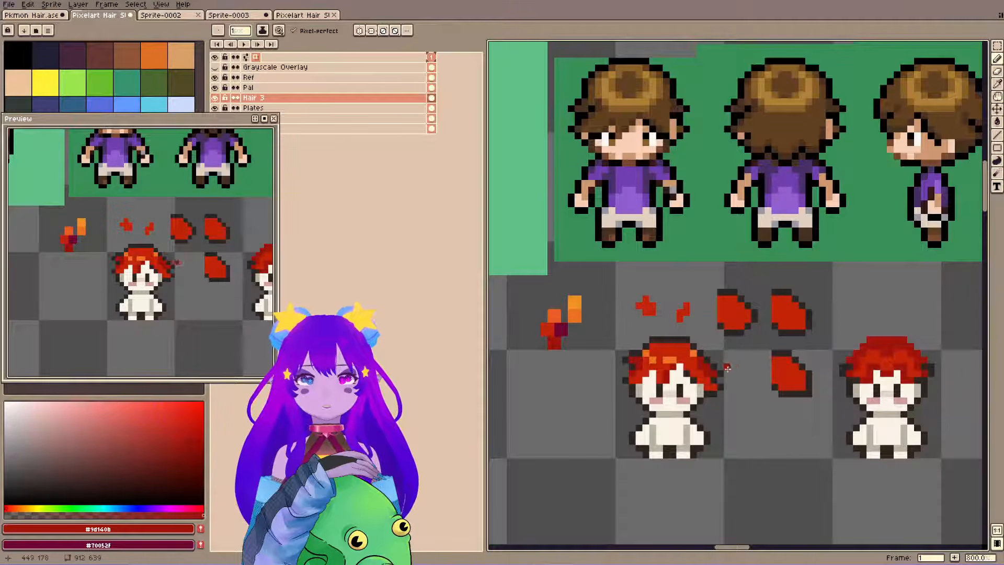
pyautogui.keyDown('alt'); pyautogui.click(698, 362); pyautogui.keyUp('alt')
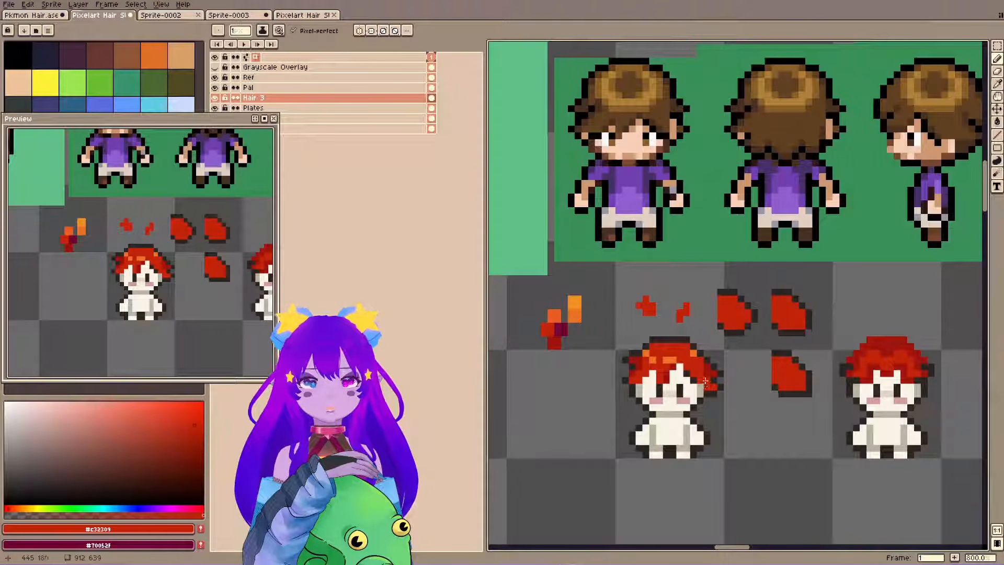
pyautogui.moveTo(689, 345); pyautogui.dragTo(715, 359)
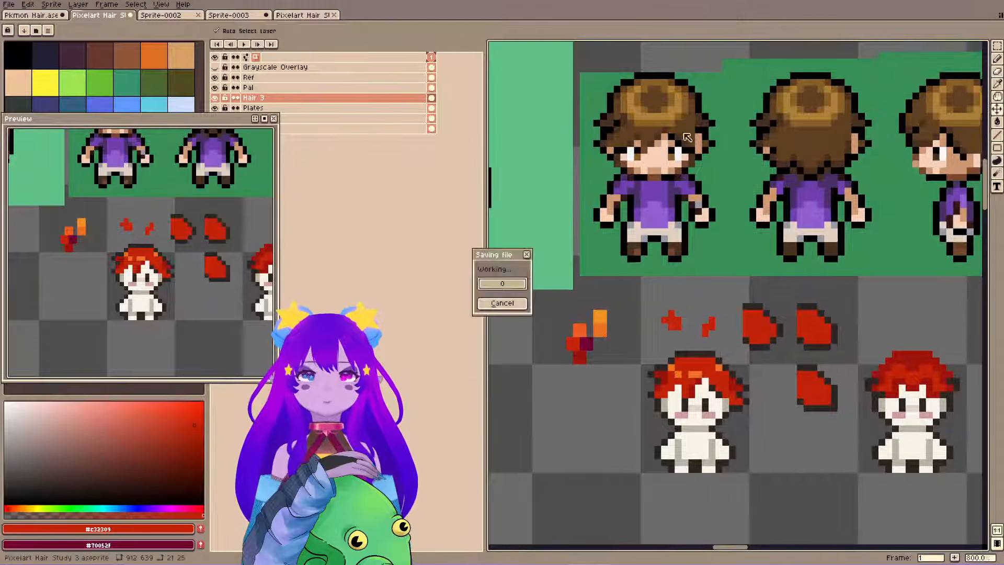
pyautogui.hotkey('ctrl', 's')
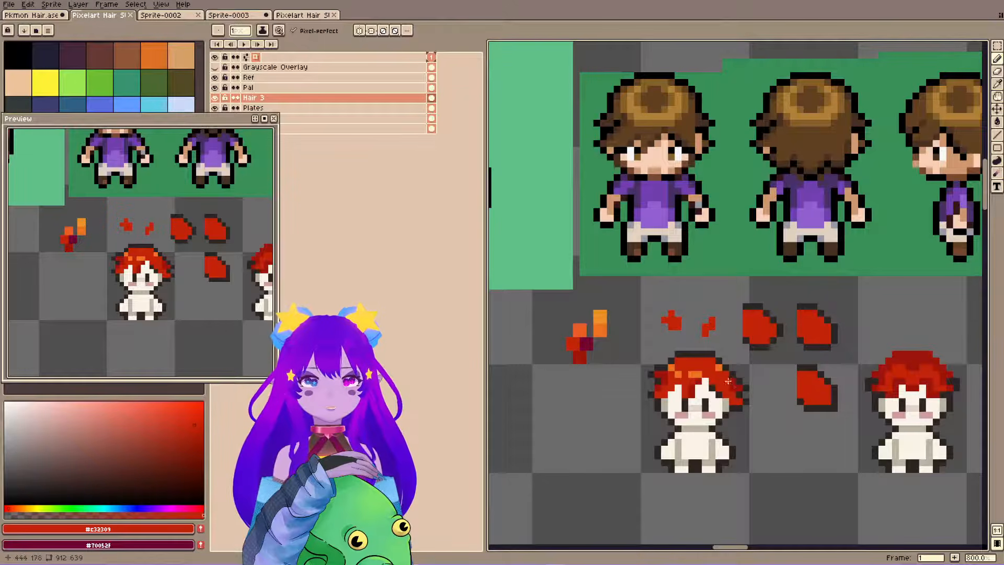
# Select the left-hand tuft of the first sprite's hair and shift it one pixel outward.
pyautogui.press('m')
pyautogui.moveTo(724, 358); pyautogui.dragTo(769, 417)
pyautogui.moveTo(639, 349)
pyautogui.mouseDown()
pyautogui.moveTo(674, 413)
pyautogui.moveTo(761, 410)
pyautogui.moveTo(652, 399)
pyautogui.mouseUp()
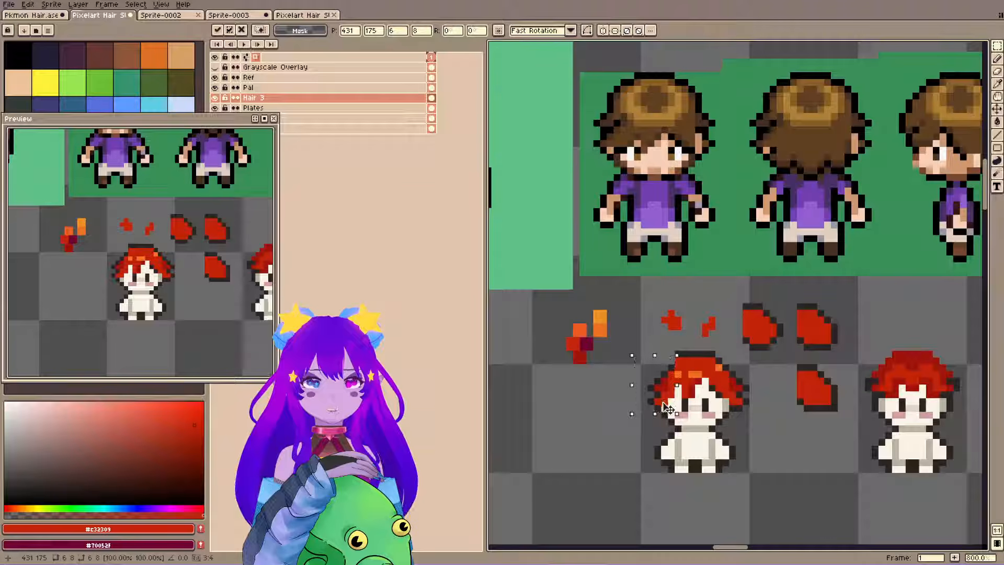
pyautogui.moveTo(662, 402); pyautogui.dragTo(654, 403)
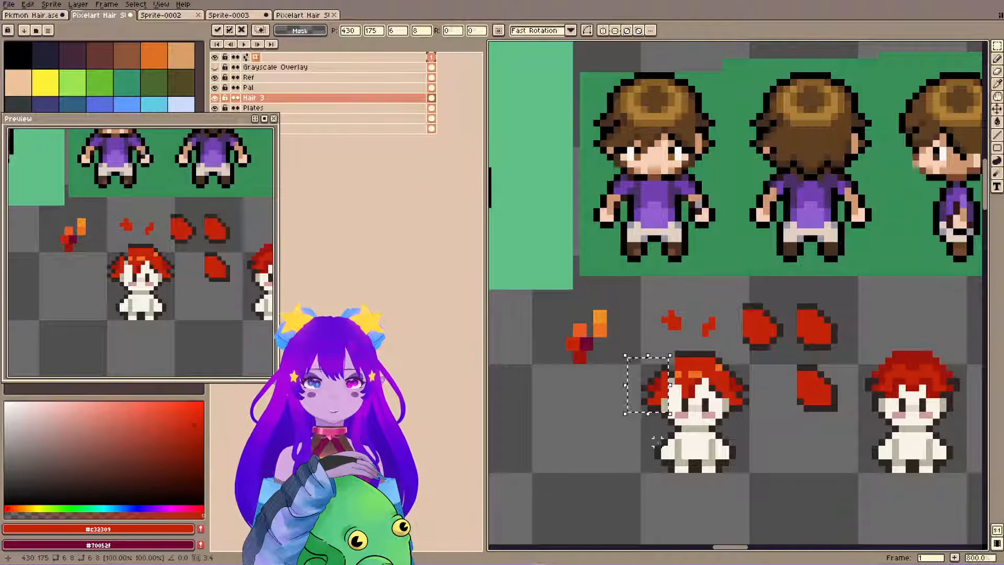
pyautogui.click(657, 442)
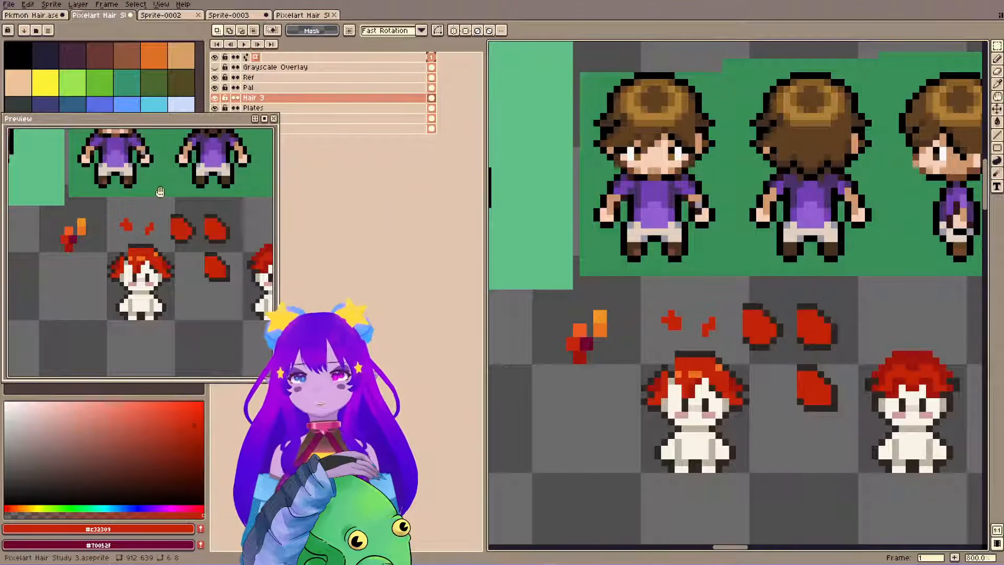
# Reposition the floating preview so the brown-haired references show above the first red-haired sprite, and save the file.
pyautogui.moveTo(161, 193); pyautogui.dragTo(161, 256)
pyautogui.moveTo(189, 120); pyautogui.dragTo(177, 254)
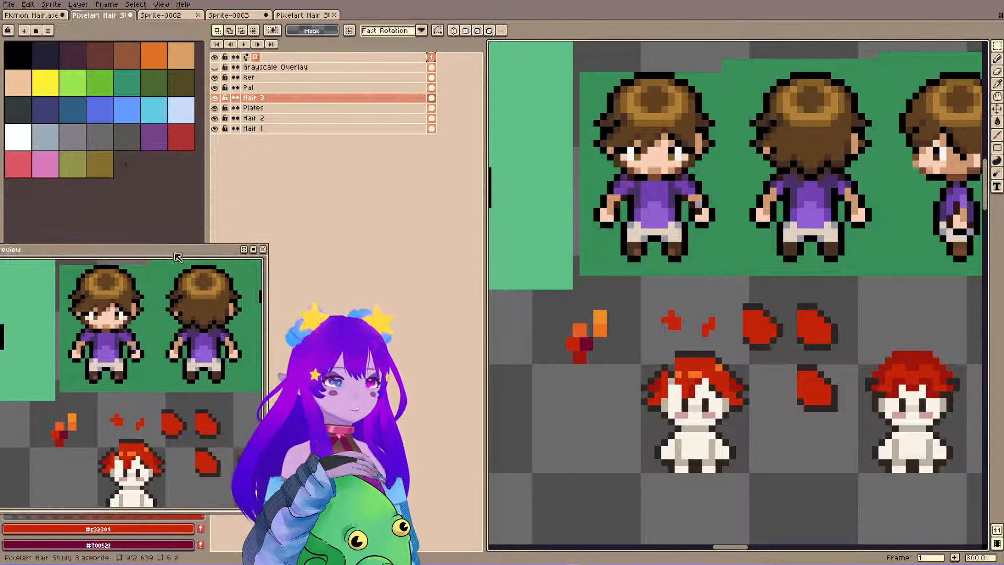
pyautogui.moveTo(166, 333); pyautogui.dragTo(166, 331)
pyautogui.hotkey('ctrl', 's')
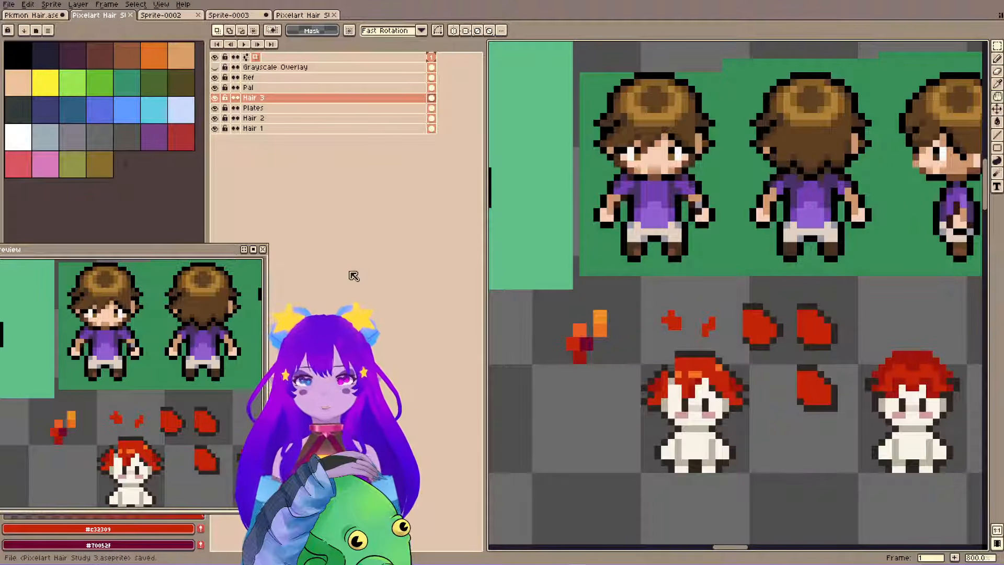
# Refine the upper-right edge of the first sprite's hair with #2f2522 outline and #c32309 base pixels.
pyautogui.press('b')
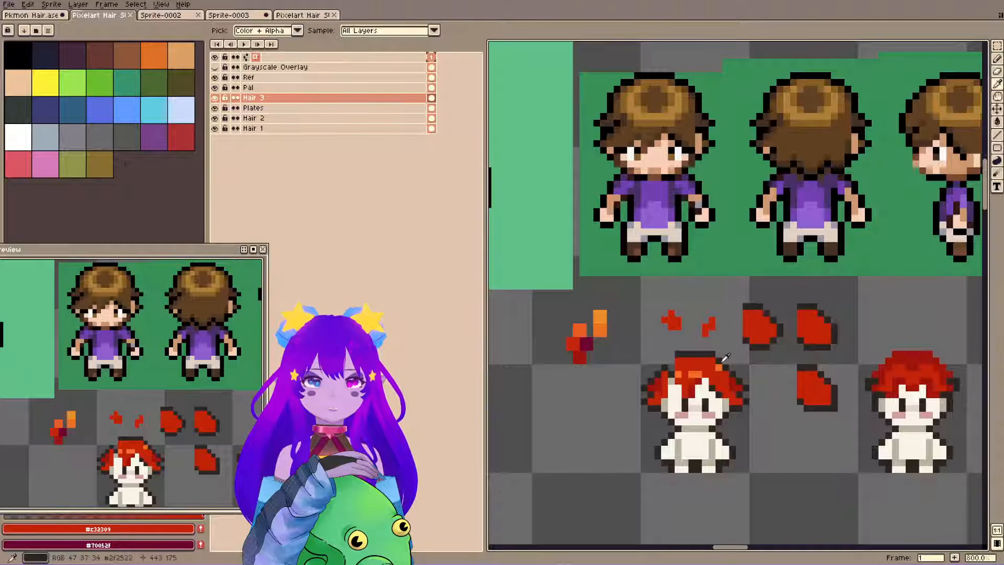
pyautogui.keyDown('alt'); pyautogui.click(718, 355); pyautogui.keyUp('alt')
pyautogui.moveTo(718, 360); pyautogui.dragTo(726, 362)
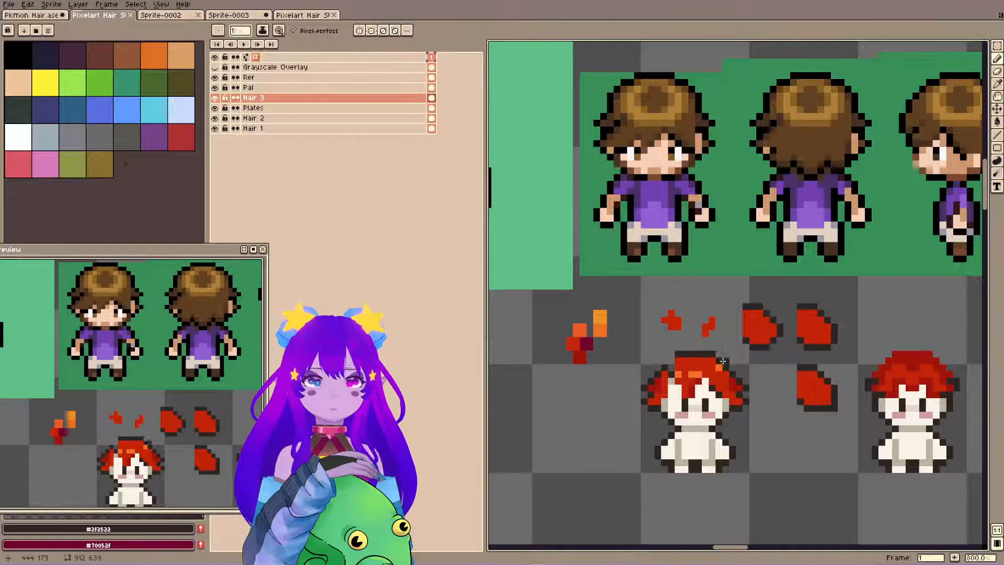
pyautogui.click(726, 367)
pyautogui.keyDown('alt'); pyautogui.click(723, 379); pyautogui.keyUp('alt')
pyautogui.click(726, 369)
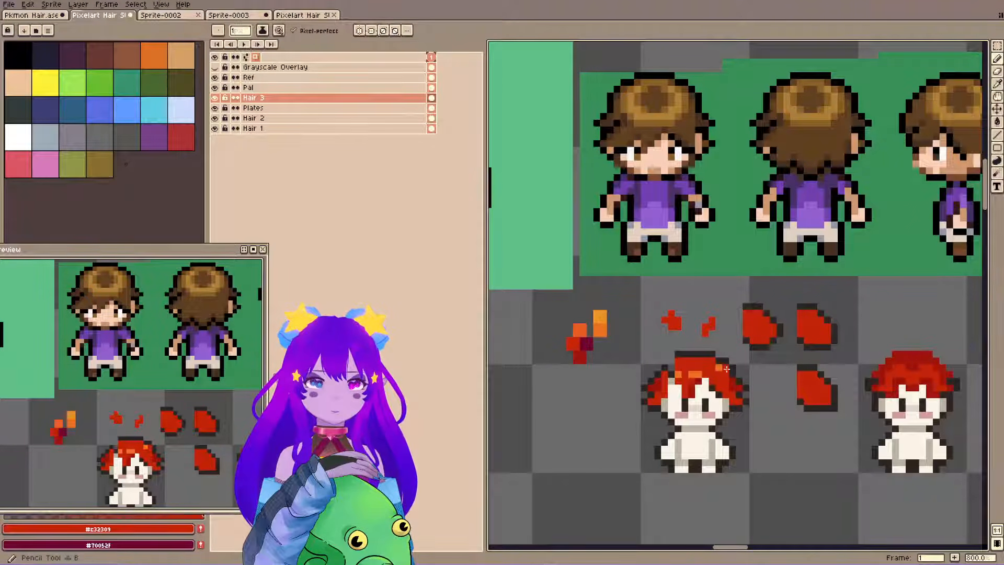
pyautogui.keyDown('alt'); pyautogui.click(683, 355); pyautogui.keyUp('alt')
# Mirror the right part of the first sprite's hair onto its left side and erase the stray outline pixels beside it.
pyautogui.press('m')
pyautogui.moveTo(700, 343)
pyautogui.mouseDown()
pyautogui.moveTo(764, 420)
pyautogui.moveTo(740, 399)
pyautogui.moveTo(681, 392)
pyautogui.mouseUp()
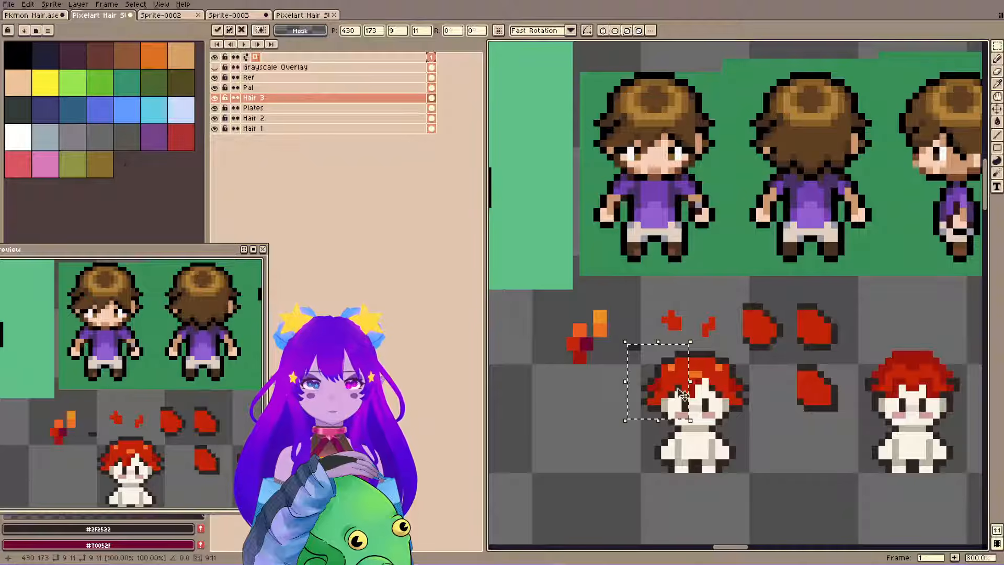
pyautogui.hotkey('ctrl', 'd')
pyautogui.press('e')
pyautogui.moveTo(625, 347); pyautogui.dragTo(630, 347)
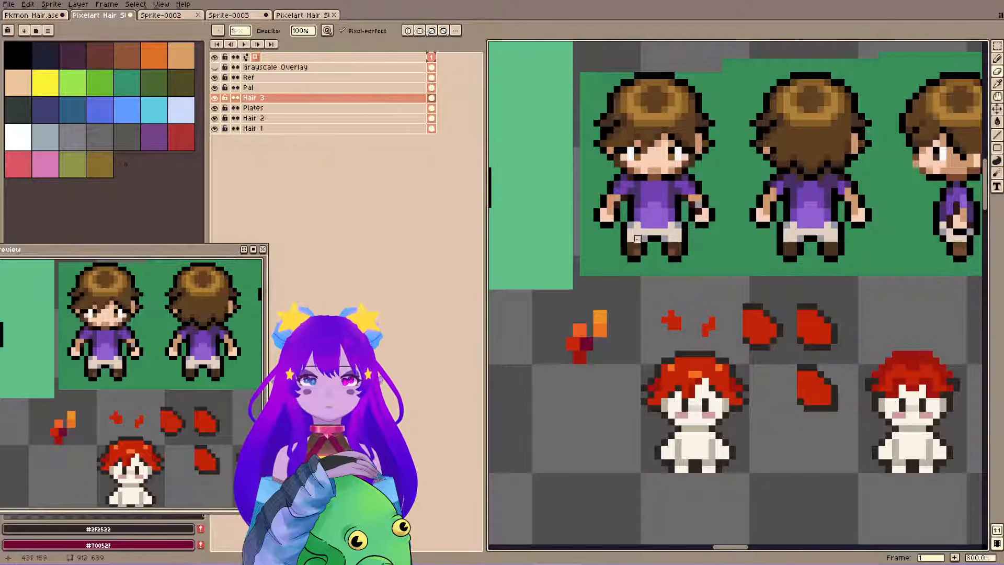
# Try reshaping the upper-right outline of the first sprite's hair with pencil and eraser, and undo the changes.
pyautogui.press('b')
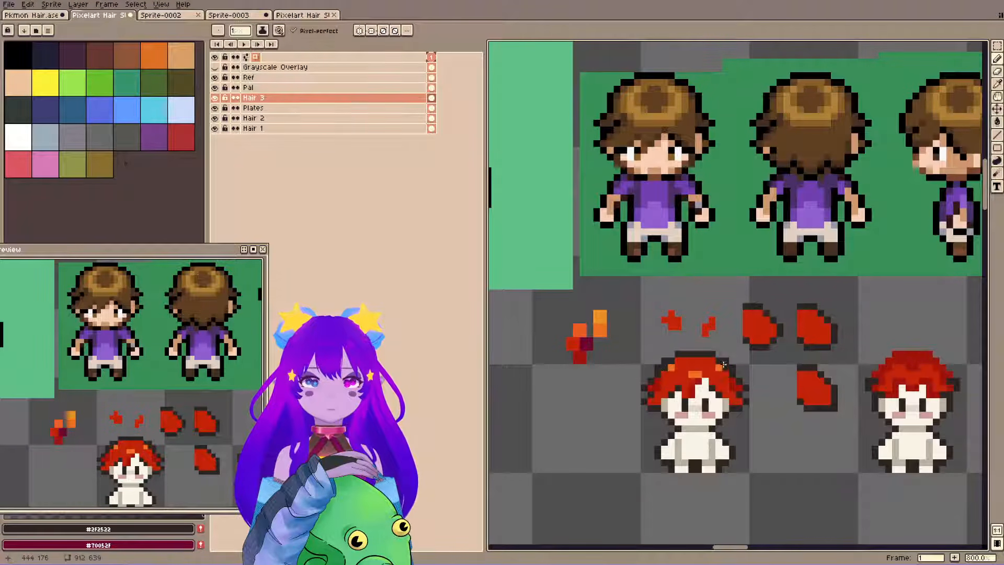
pyautogui.press('e')
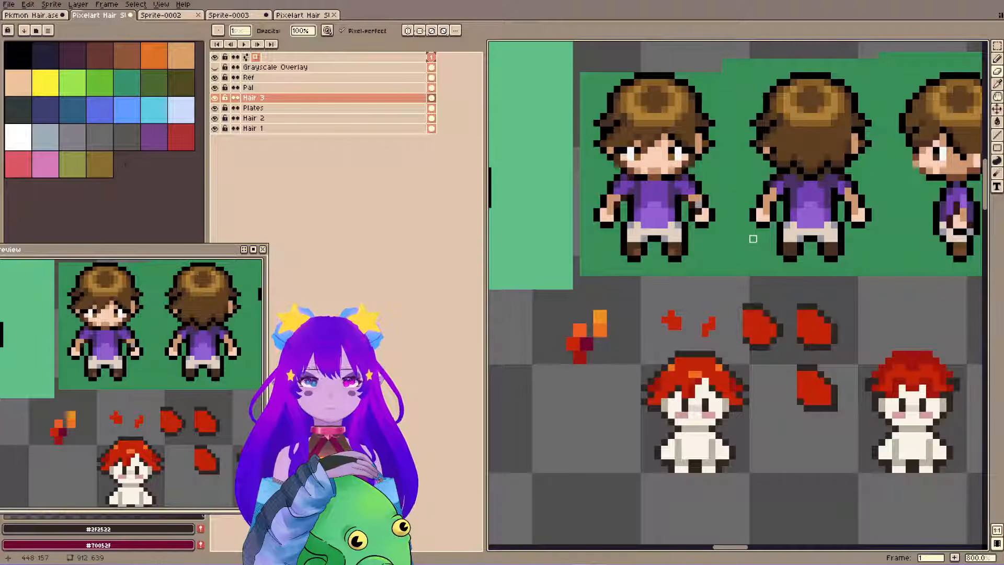
pyautogui.hotkey('ctrl', 'z')
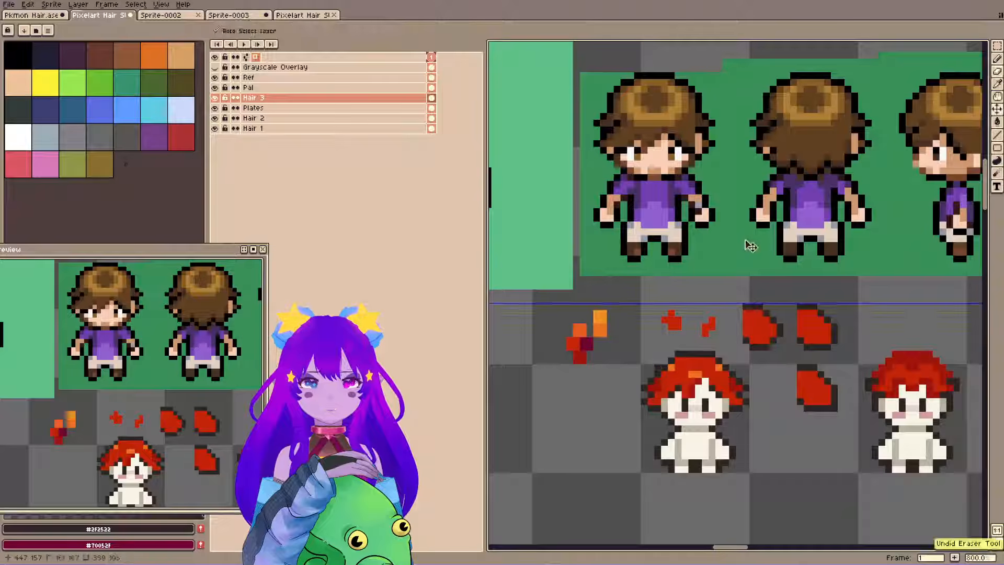
pyautogui.hotkey('ctrl', 'z')
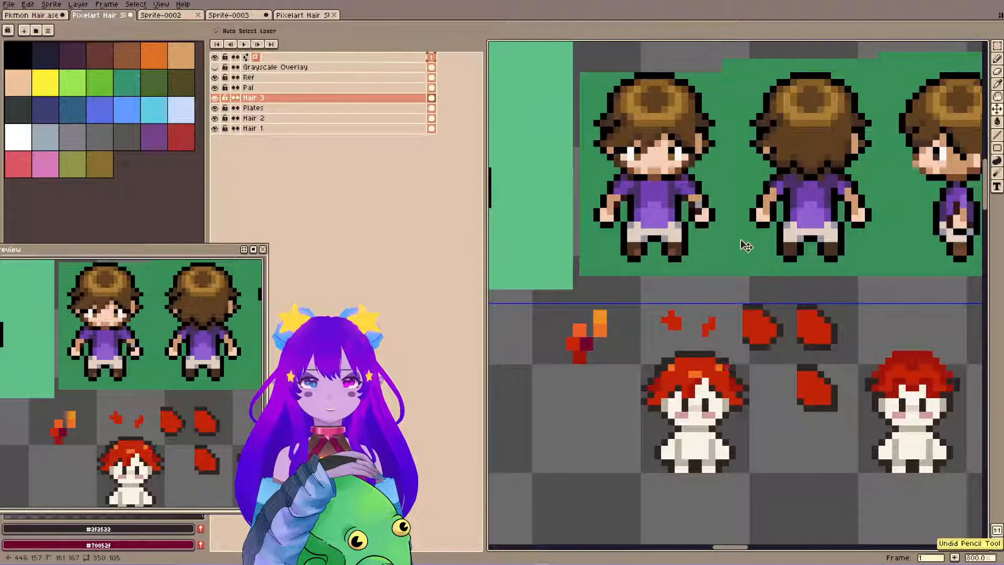
# Paint over the orange highlights in the first sprite's hair with the #c32309 base red.
pyautogui.press('alt')
pyautogui.keyDown('alt'); pyautogui.click(660, 380); pyautogui.keyUp('alt')
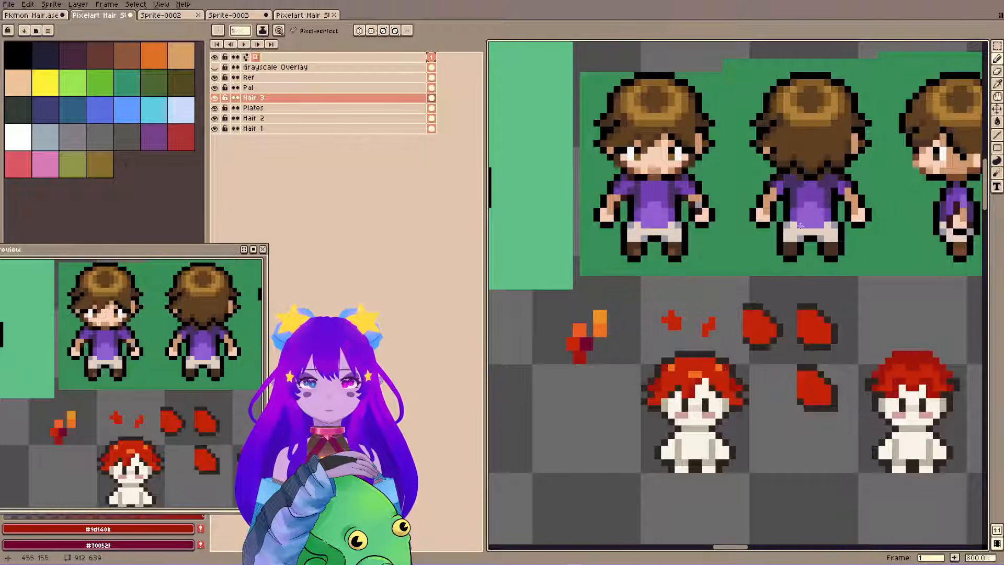
pyautogui.scroll(-2, 795, 229)
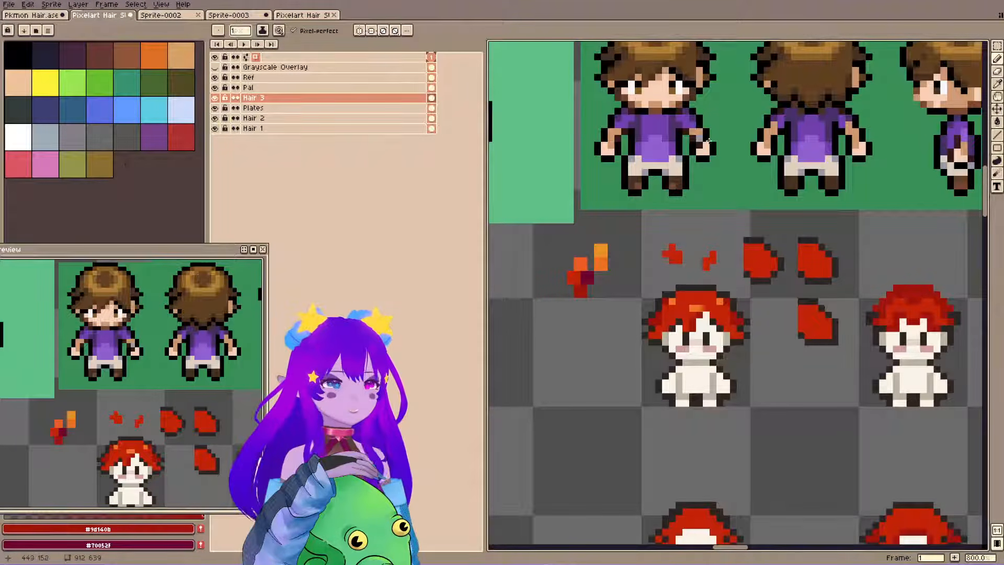
pyautogui.keyDown('alt'); pyautogui.click(701, 300); pyautogui.keyUp('alt')
pyautogui.moveTo(691, 307); pyautogui.dragTo(701, 308)
pyautogui.click(721, 301)
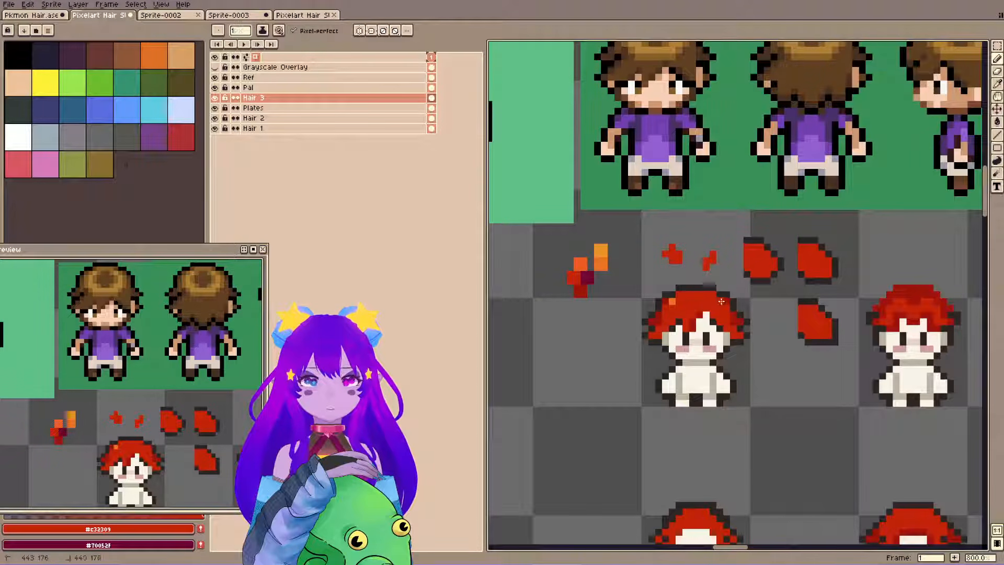
pyautogui.click(671, 302)
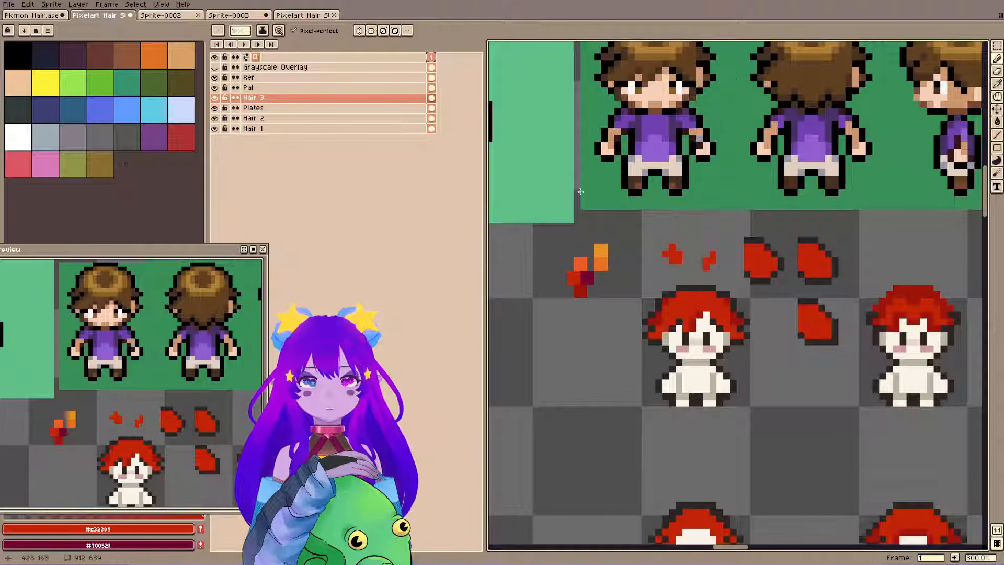
# Shade the upper-left part of the first sprite's hair with #9d140b pixels and touch it up with #c32309.
pyautogui.moveTo(635, 225); pyautogui.dragTo(633, 241)
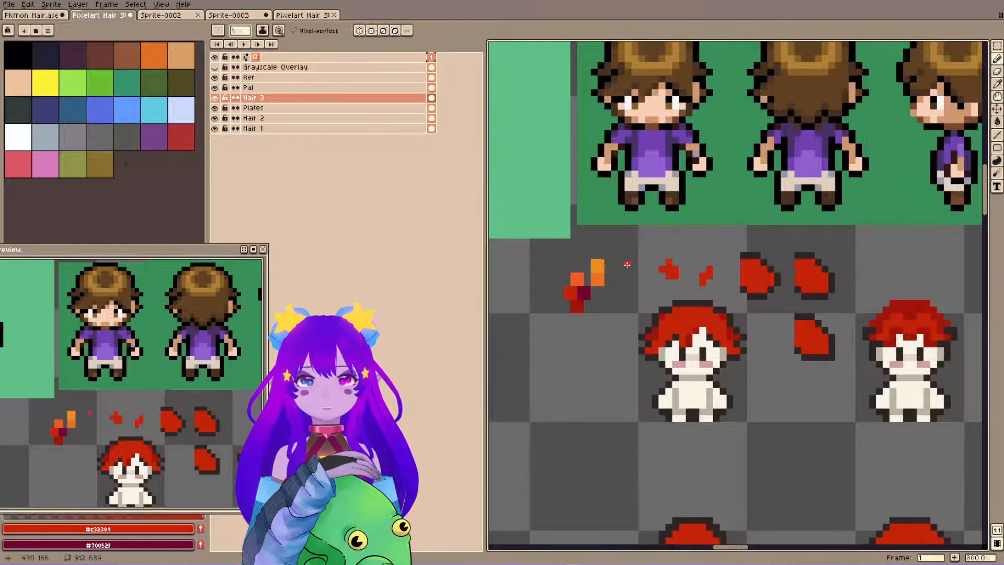
pyautogui.keyDown('alt'); pyautogui.click(660, 328); pyautogui.keyUp('alt')
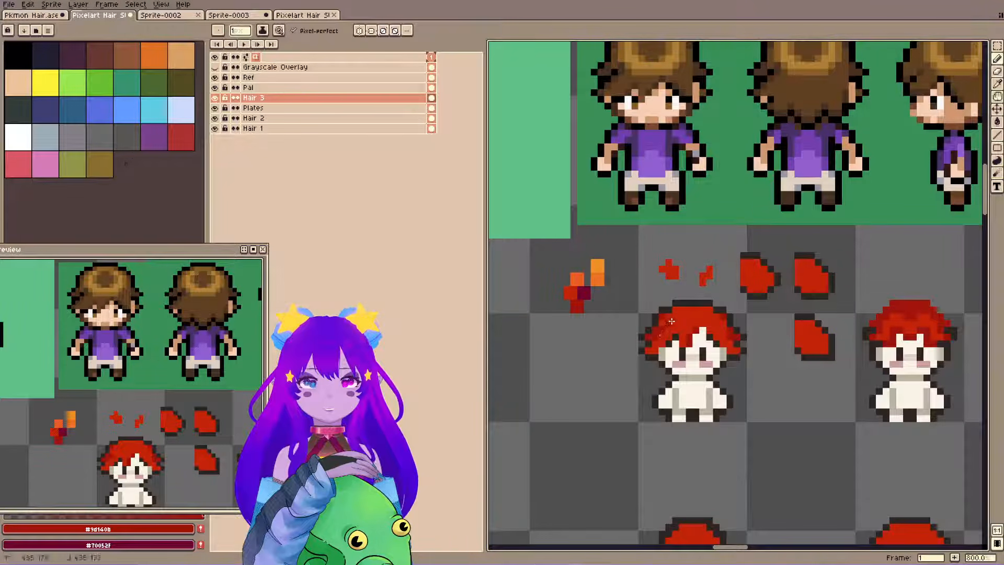
pyautogui.keyDown('alt'); pyautogui.click(668, 317); pyautogui.keyUp('alt')
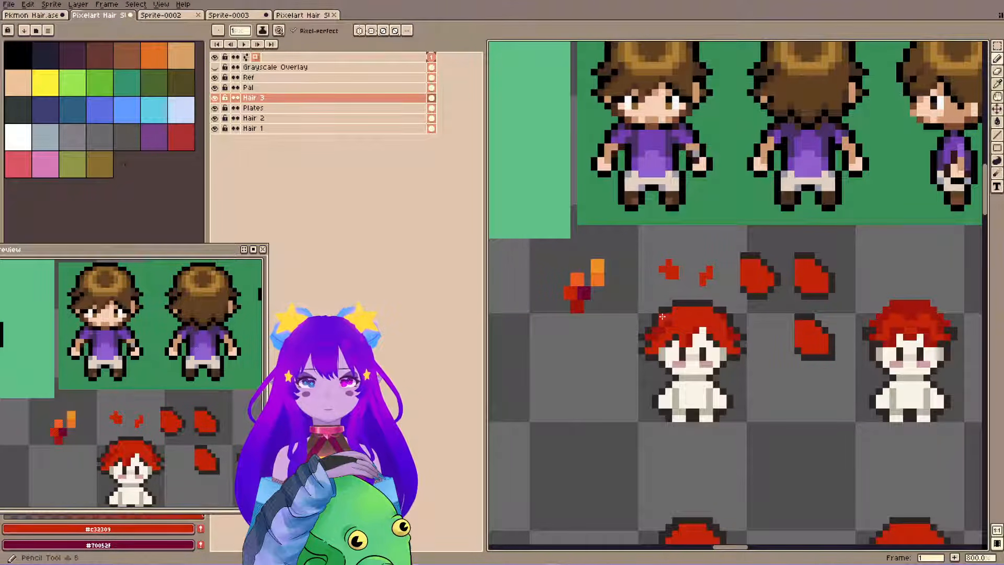
pyautogui.keyDown('alt'); pyautogui.click(662, 316); pyautogui.keyUp('alt')
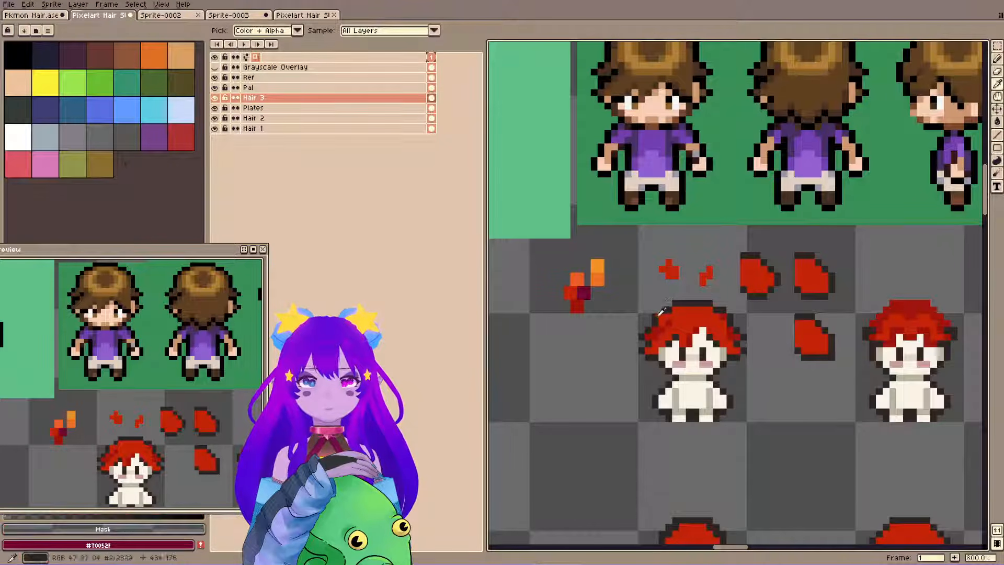
# Try reshaping the left outline of the first sprite's hair with #2f2522 pixels and the eraser, and undo the changes.
pyautogui.press('e')
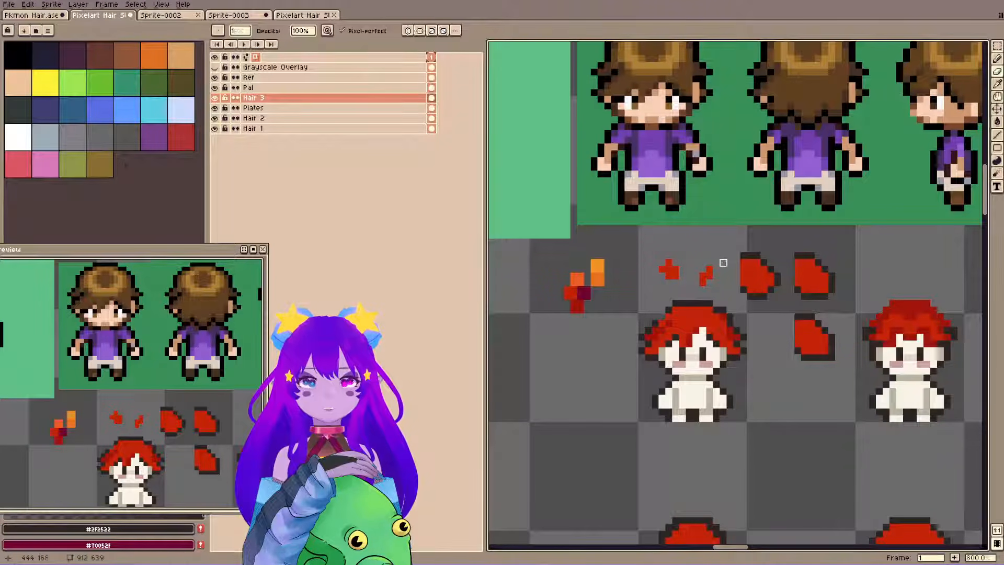
pyautogui.press('b')
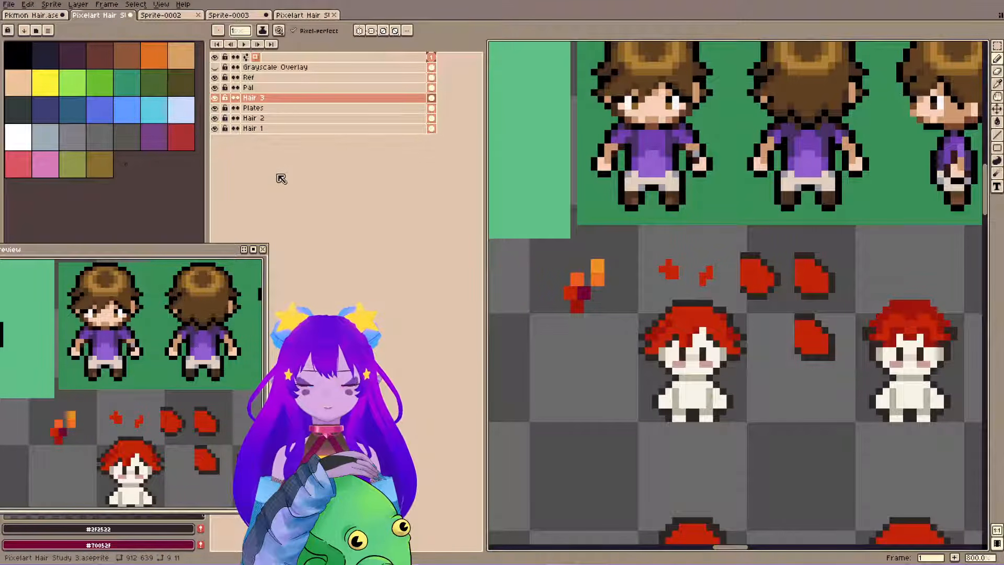
pyautogui.press('e')
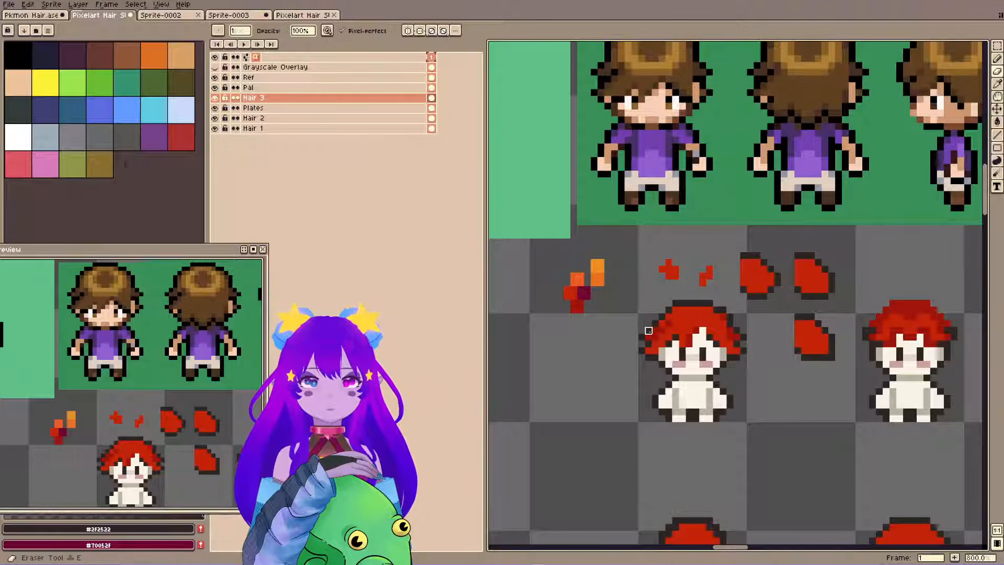
pyautogui.press('b')
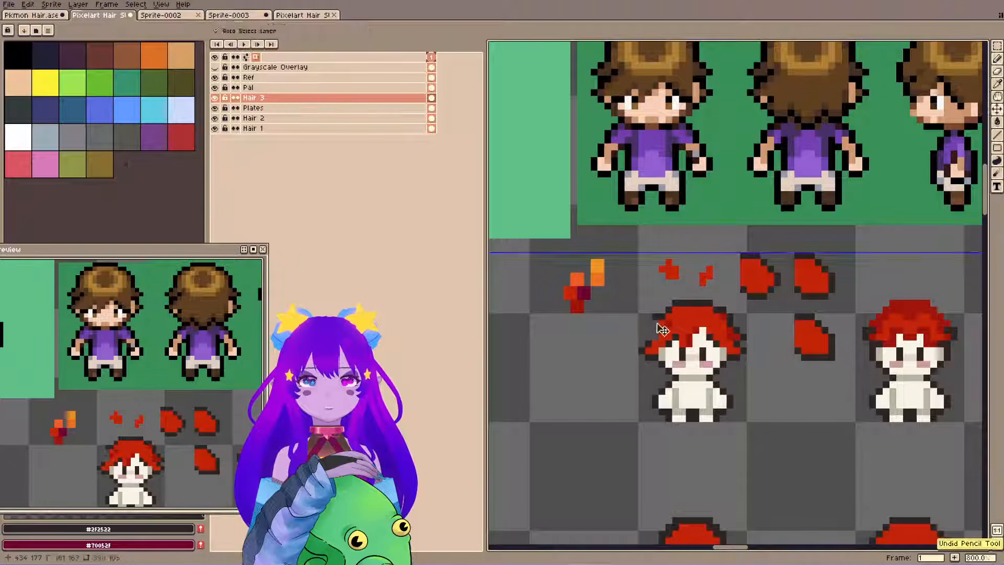
pyautogui.press('e')
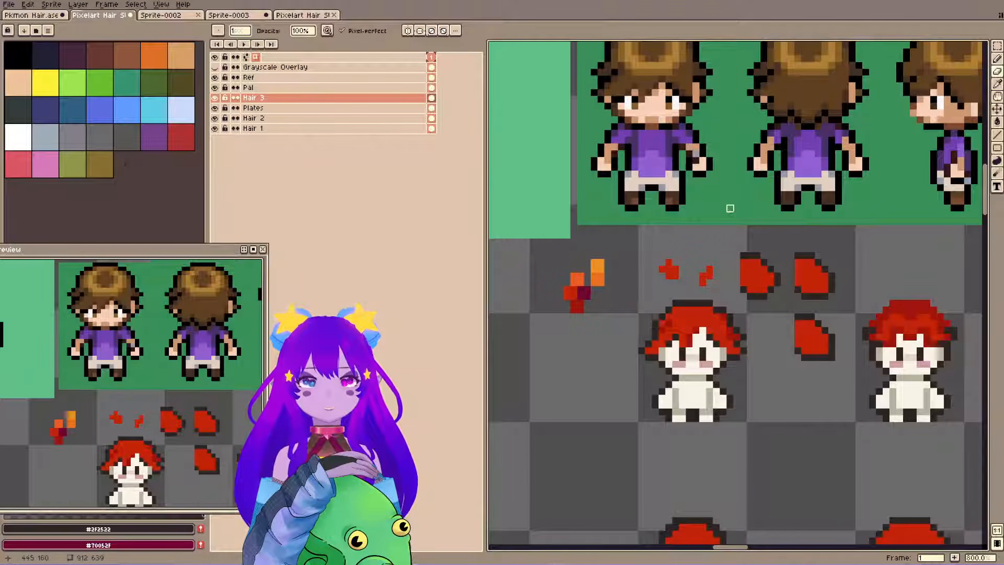
# Touch up the upper-left hair of the first sprite with #9d140b and #c32309, shift its left edge inward, and save the file.
pyautogui.press('b')
pyautogui.keyDown('alt'); pyautogui.click(659, 331); pyautogui.keyUp('alt')
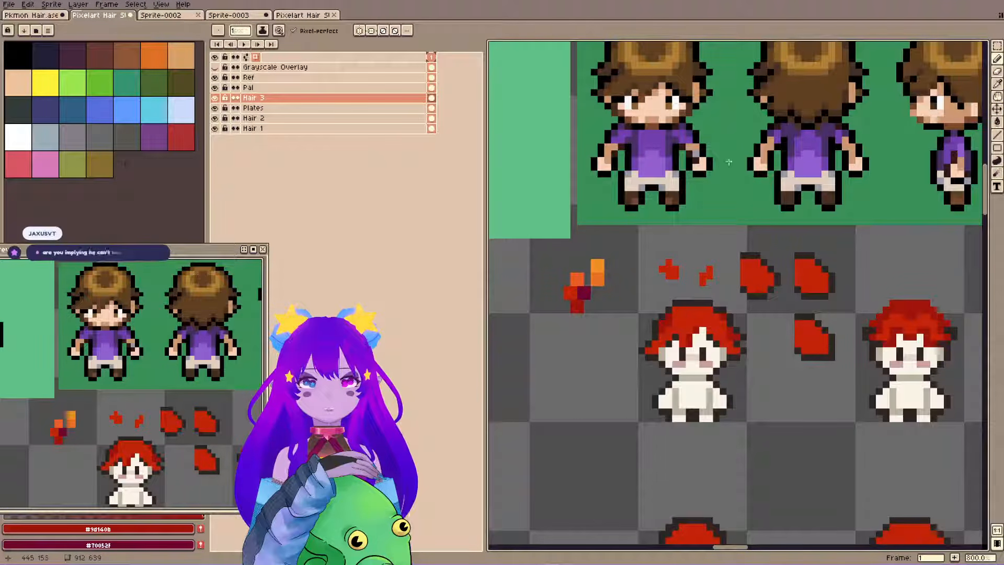
pyautogui.keyDown('alt'); pyautogui.click(669, 327); pyautogui.keyUp('alt')
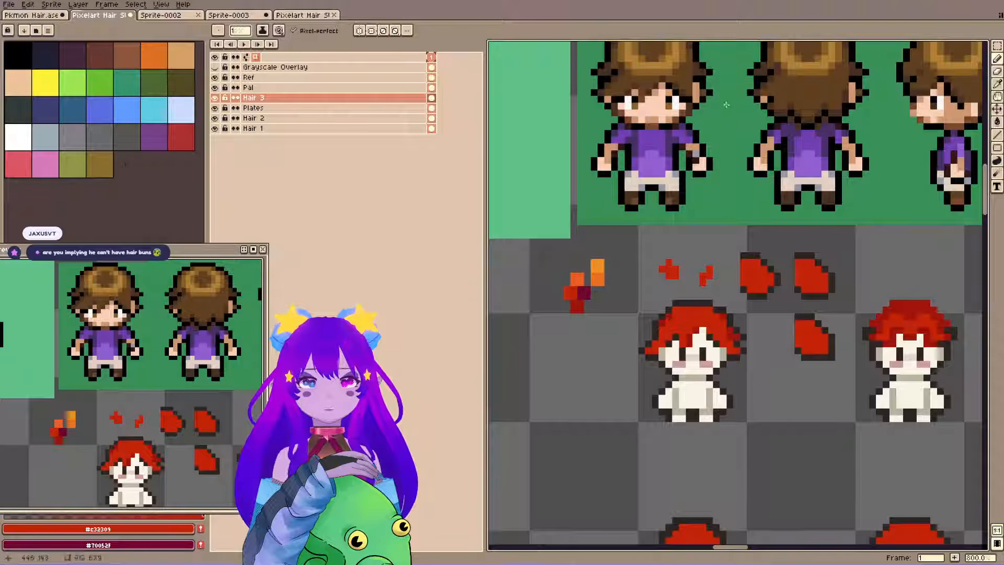
pyautogui.press('m')
pyautogui.moveTo(644, 339); pyautogui.dragTo(674, 362)
pyautogui.hotkey('ctrl', 's')
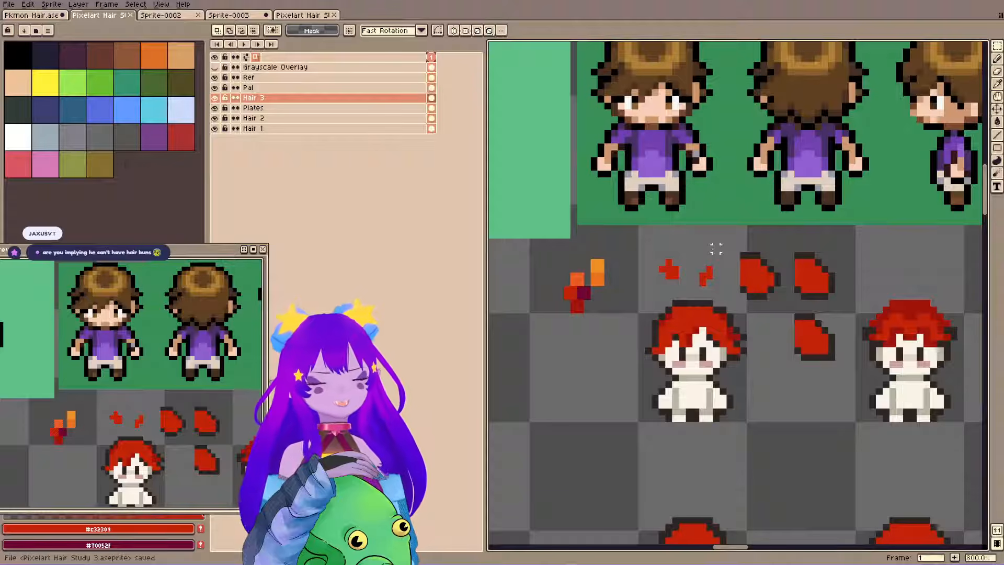
# Examine the hair shapes of the reference sprites in the Pkmon Hair file and return to the Pixelart Hair Study 3 file.
pyautogui.moveTo(674, 108); pyautogui.dragTo(680, 241)
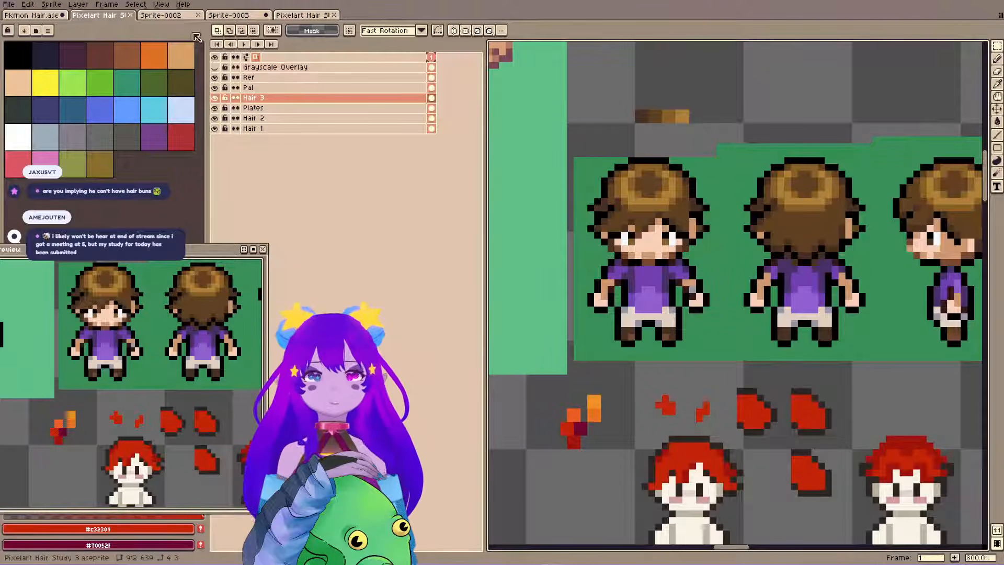
pyautogui.click(44, 17)
pyautogui.scroll(-4, 611, 217)
pyautogui.scroll(5, 615, 285)
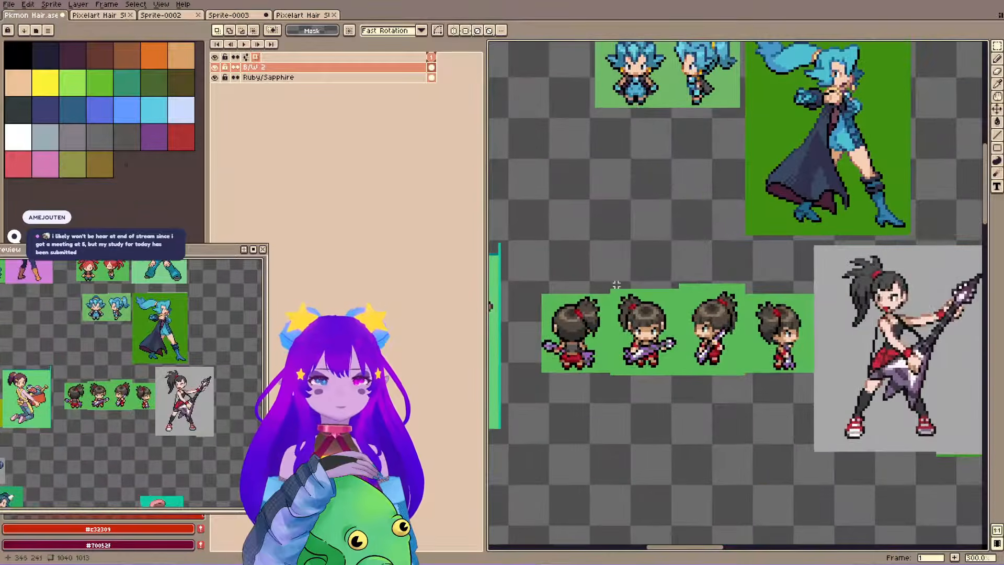
pyautogui.moveTo(617, 285); pyautogui.dragTo(770, 255)
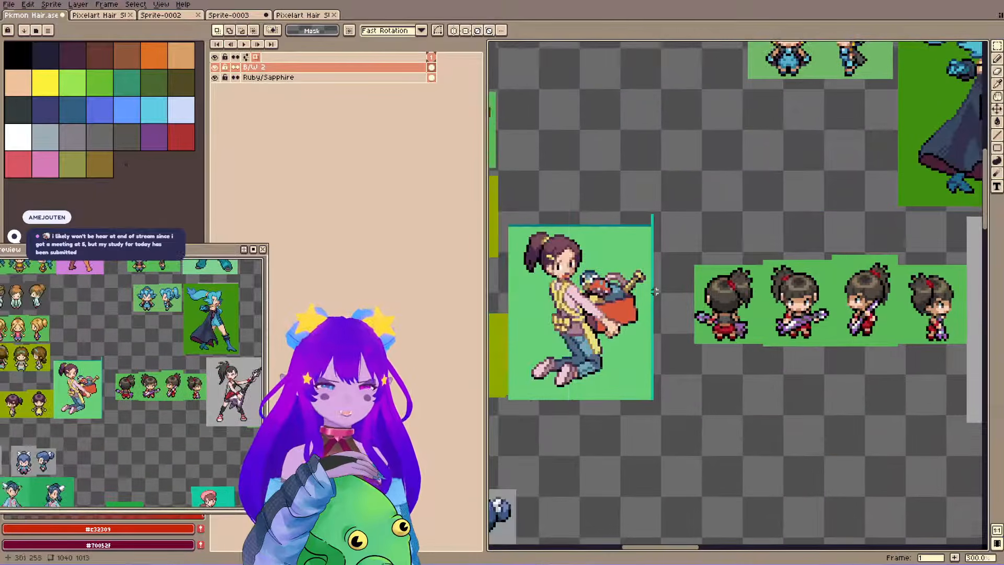
pyautogui.moveTo(628, 261); pyautogui.dragTo(903, 259)
pyautogui.moveTo(634, 245); pyautogui.dragTo(733, 269)
pyautogui.moveTo(673, 494); pyautogui.dragTo(650, 80)
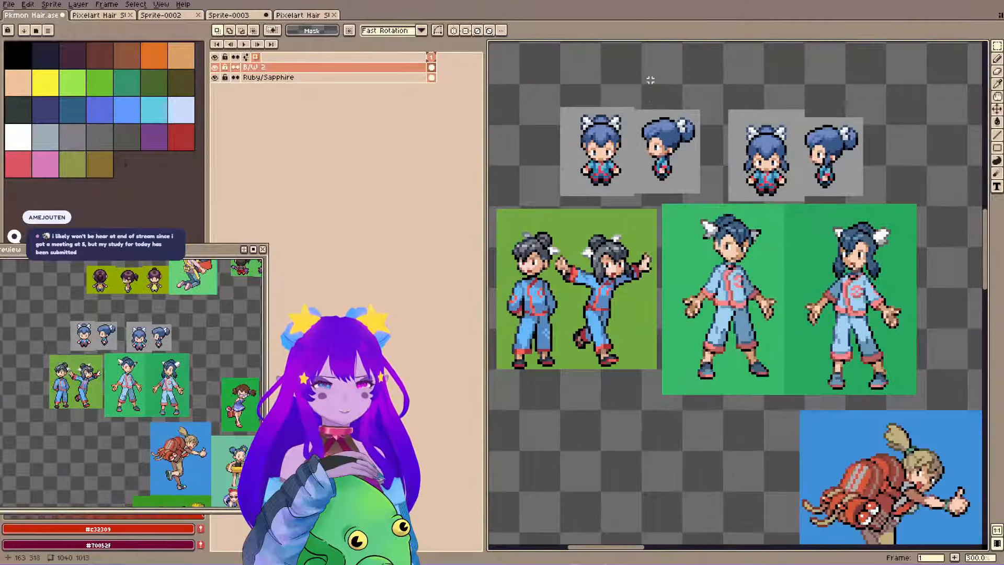
pyautogui.click(100, 15)
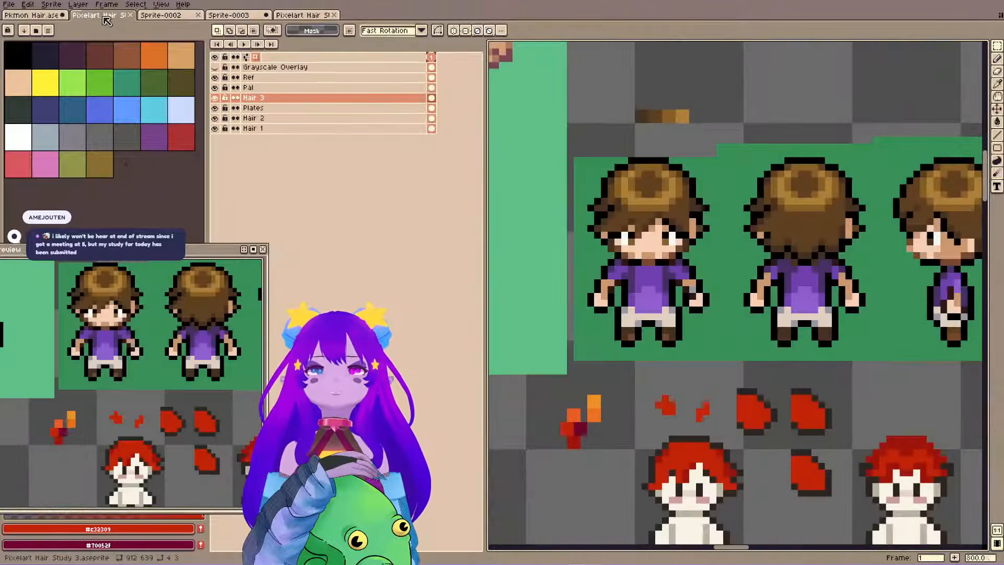
pyautogui.moveTo(782, 268); pyautogui.dragTo(783, 161)
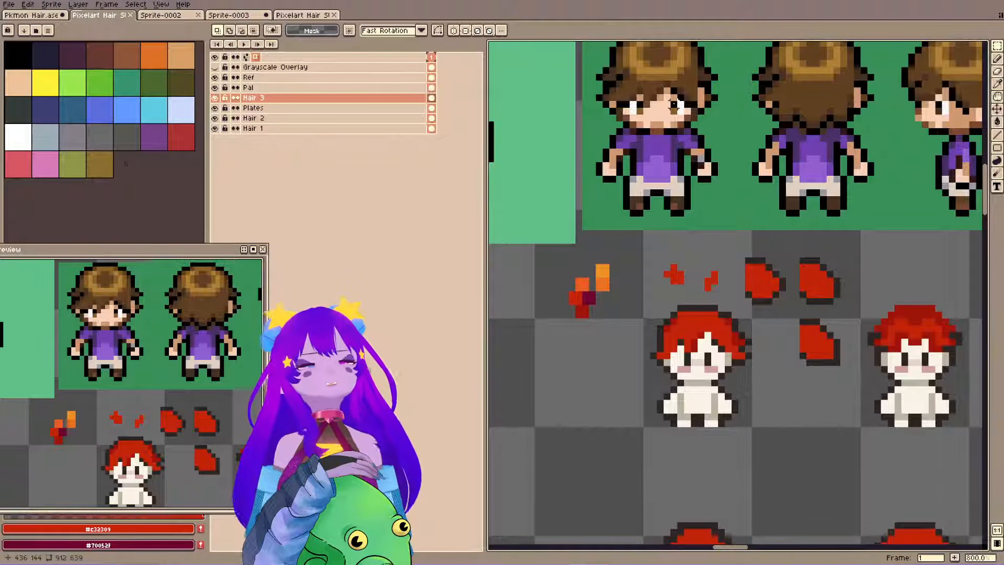
# Extend the lower-left tip of the first sprite's hair with outline pixels in #2f2522 and save the file.
pyautogui.press('space')
pyautogui.moveTo(800, 342); pyautogui.dragTo(764, 353)
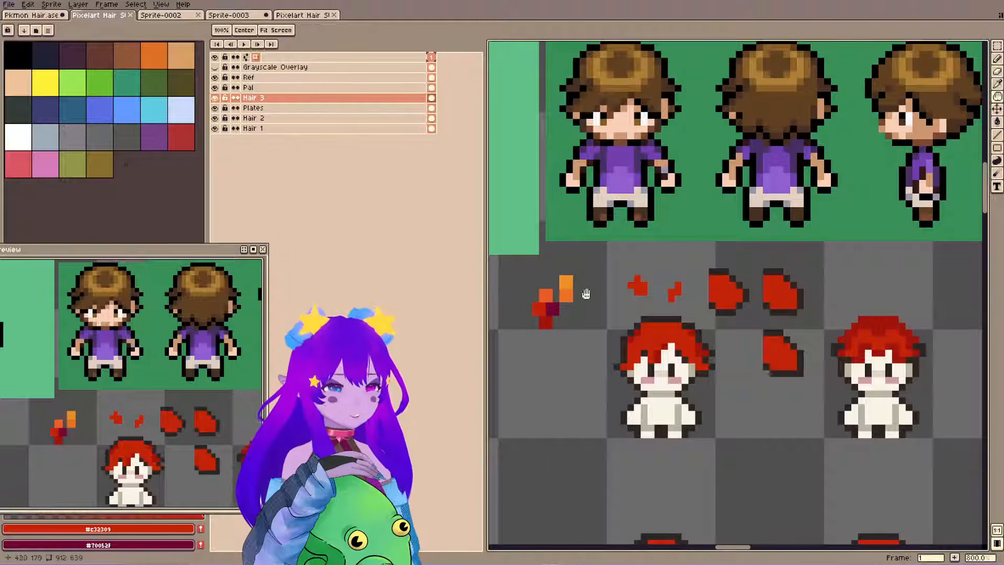
pyautogui.hotkey('ctrl', 's')
pyautogui.press('space')
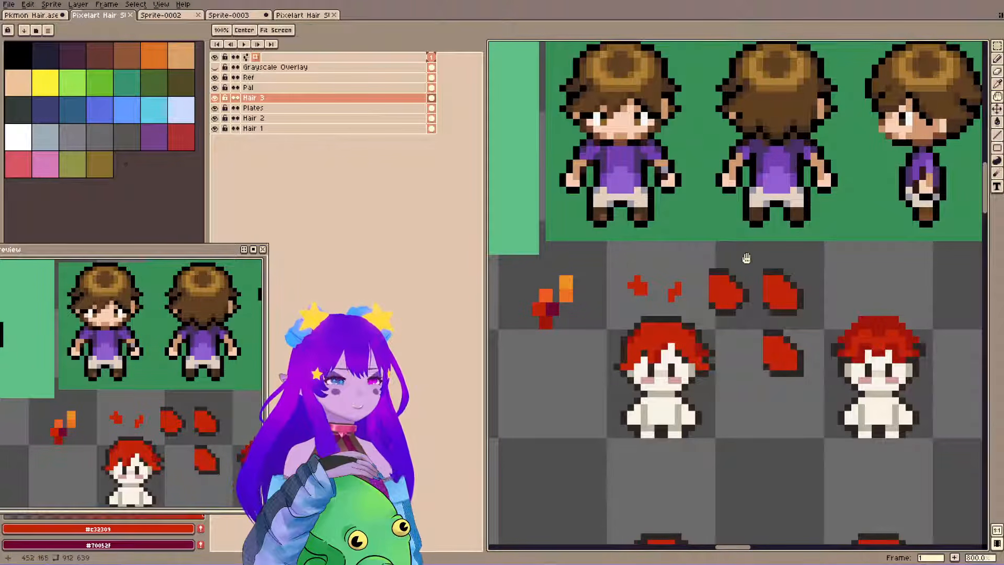
pyautogui.moveTo(747, 260); pyautogui.dragTo(753, 256)
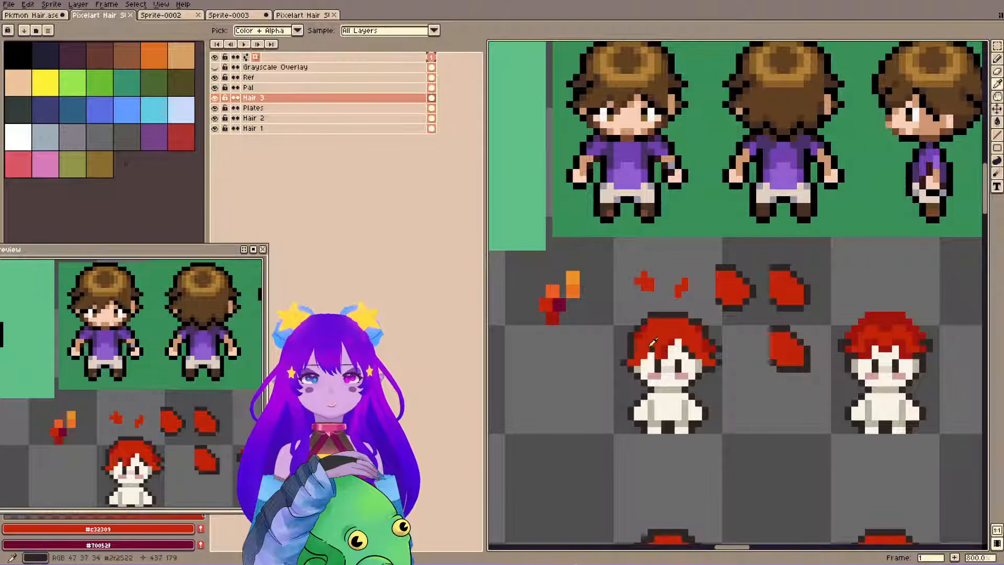
pyautogui.press('b')
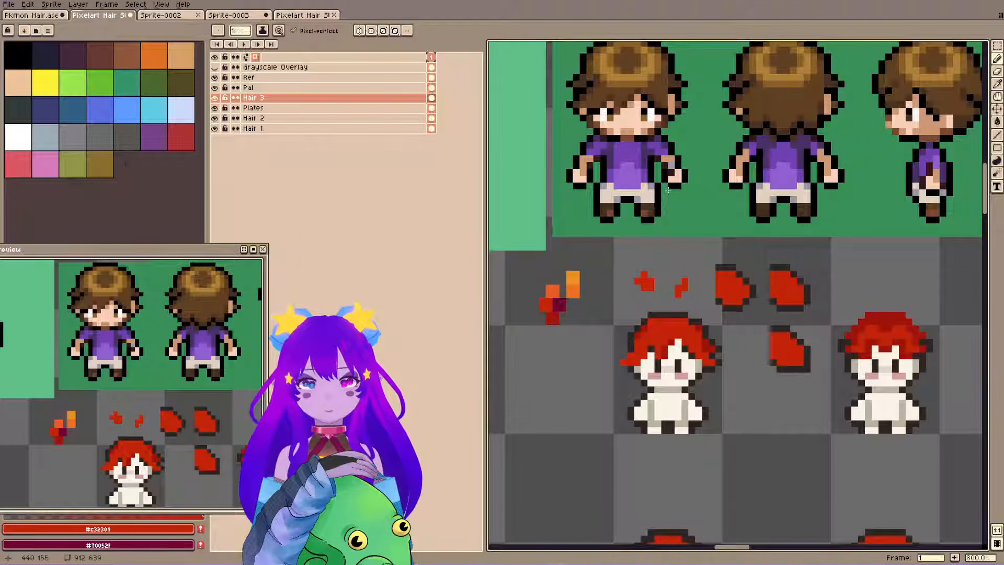
pyautogui.keyDown('alt'); pyautogui.click(623, 357); pyautogui.keyUp('alt')
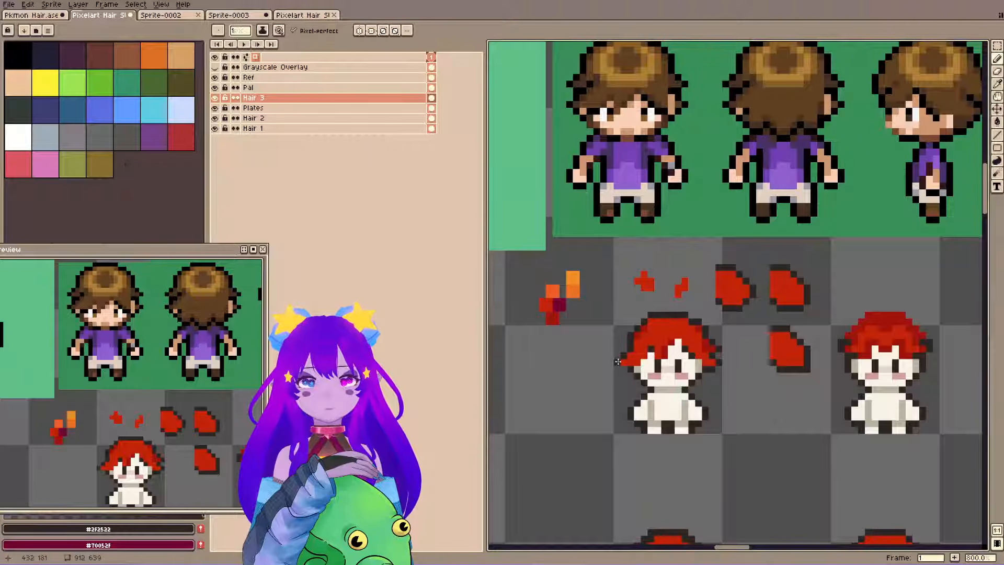
pyautogui.hotkey('ctrl', 's')
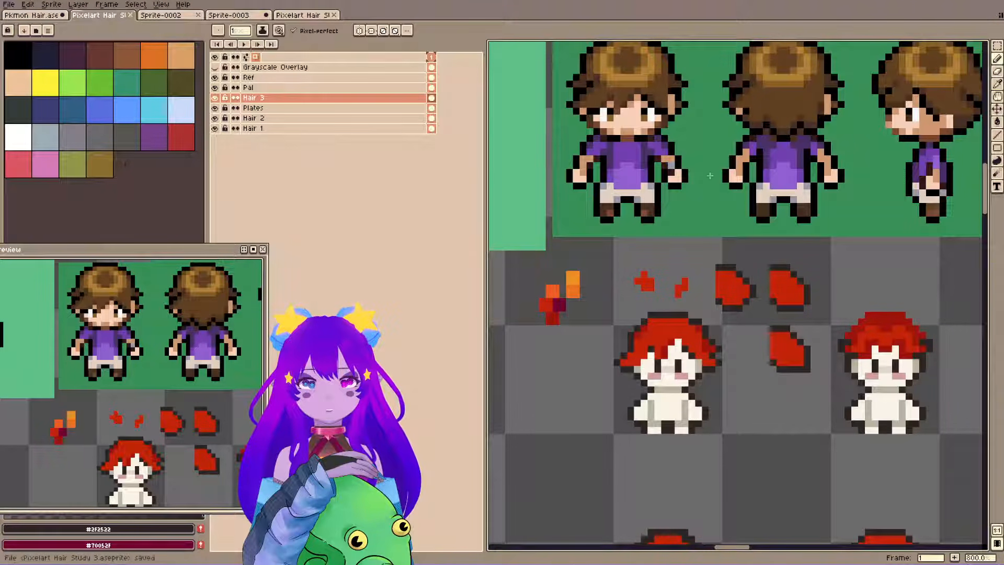
# Fill out the left edge of the first sprite's hair with #c32309 and #9d140b pixels.
pyautogui.press('m')
pyautogui.keyDown('alt'); pyautogui.click(628, 342); pyautogui.keyUp('alt')
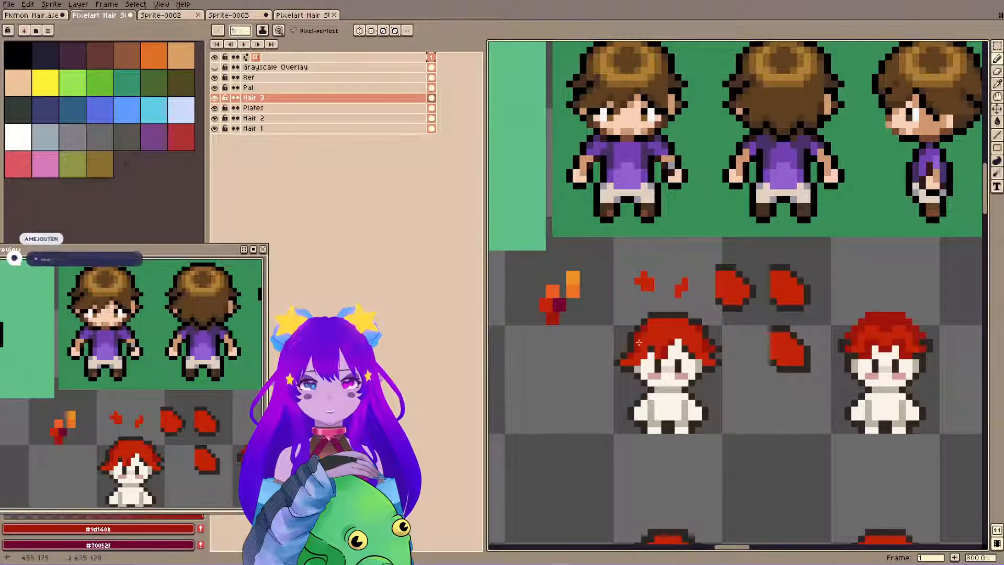
pyautogui.keyDown('alt'); pyautogui.click(636, 341); pyautogui.keyUp('alt')
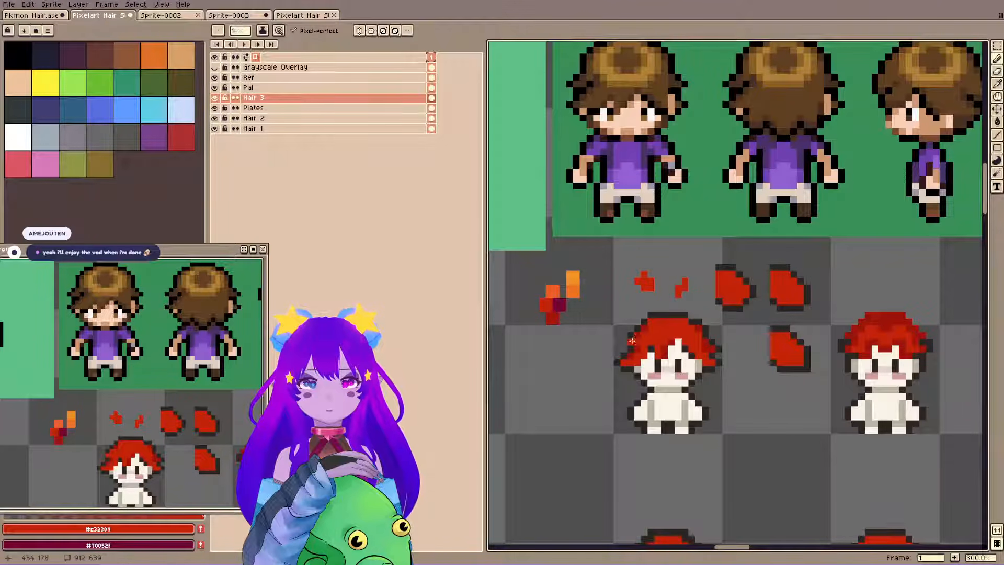
pyautogui.keyDown('alt'); pyautogui.click(627, 343); pyautogui.keyUp('alt')
pyautogui.click(624, 347)
pyautogui.keyDown('alt'); pyautogui.click(630, 341); pyautogui.keyUp('alt')
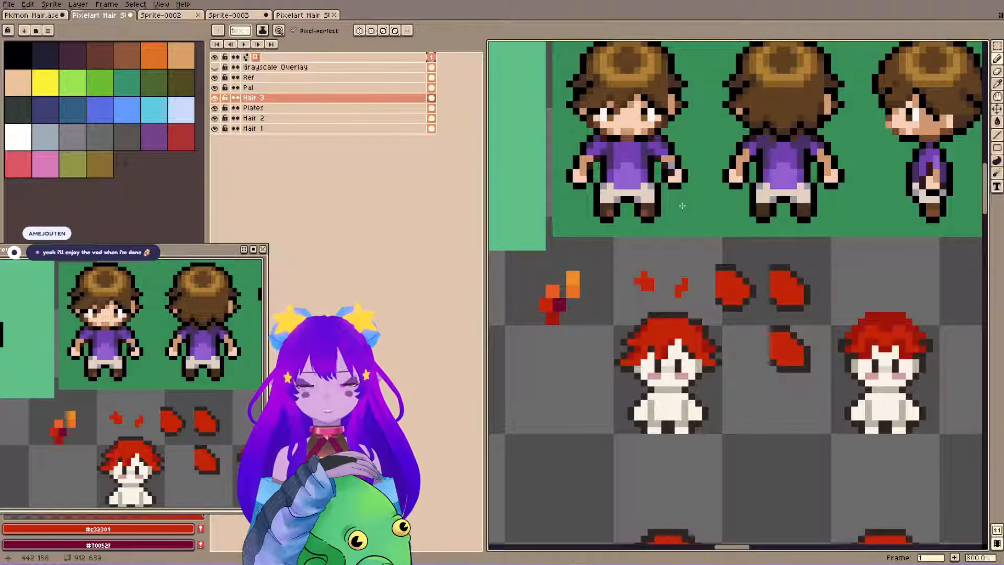
pyautogui.keyDown('alt'); pyautogui.click(634, 340); pyautogui.keyUp('alt')
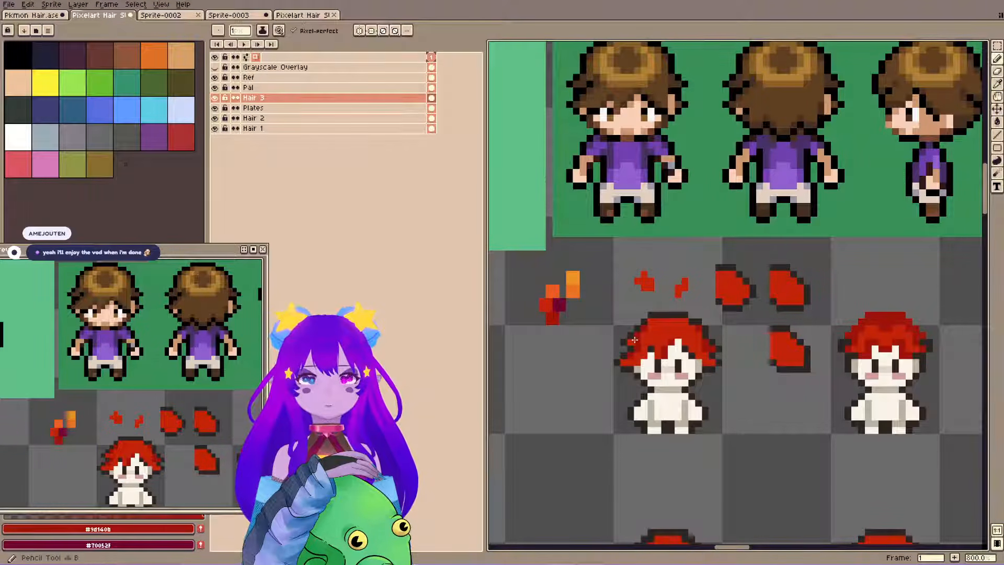
# Replace the right side of the first sprite's hair with a horizontally flipped copy of the left side, and save the file.
pyautogui.press('m')
pyautogui.moveTo(600, 299); pyautogui.dragTo(651, 385)
pyautogui.moveTo(672, 303)
pyautogui.mouseDown()
pyautogui.moveTo(745, 435)
pyautogui.moveTo(704, 336)
pyautogui.moveTo(733, 404)
pyautogui.mouseUp()
pyautogui.hotkey('ctrl', 'd')
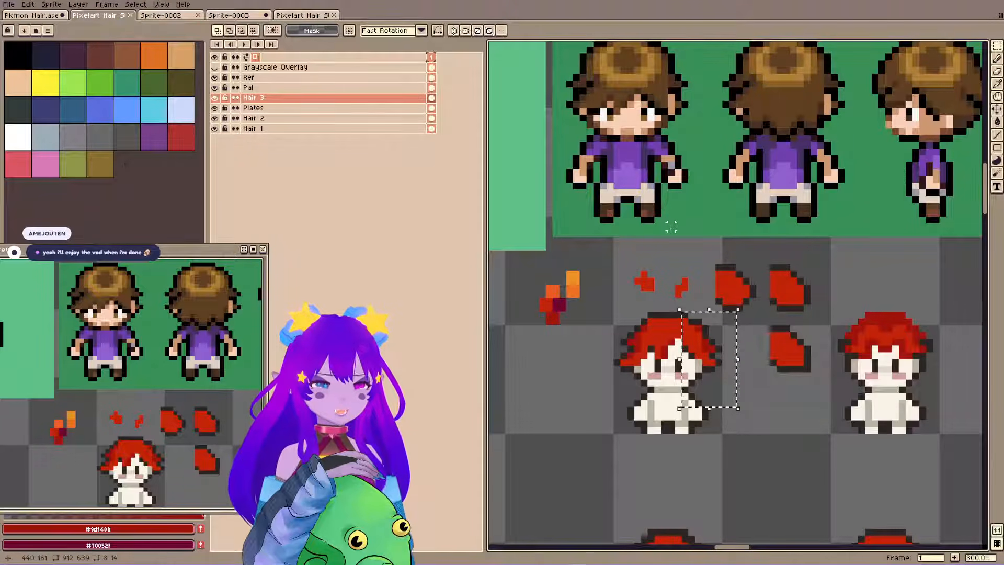
pyautogui.press('Delete')
pyautogui.hotkey('ctrl', 'v')
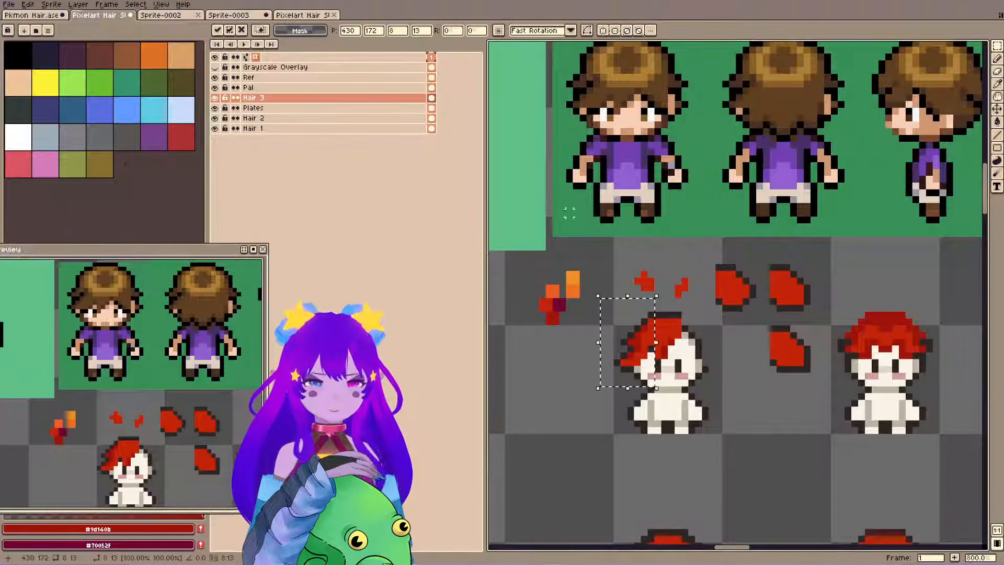
pyautogui.hotkey('shift', 'h')
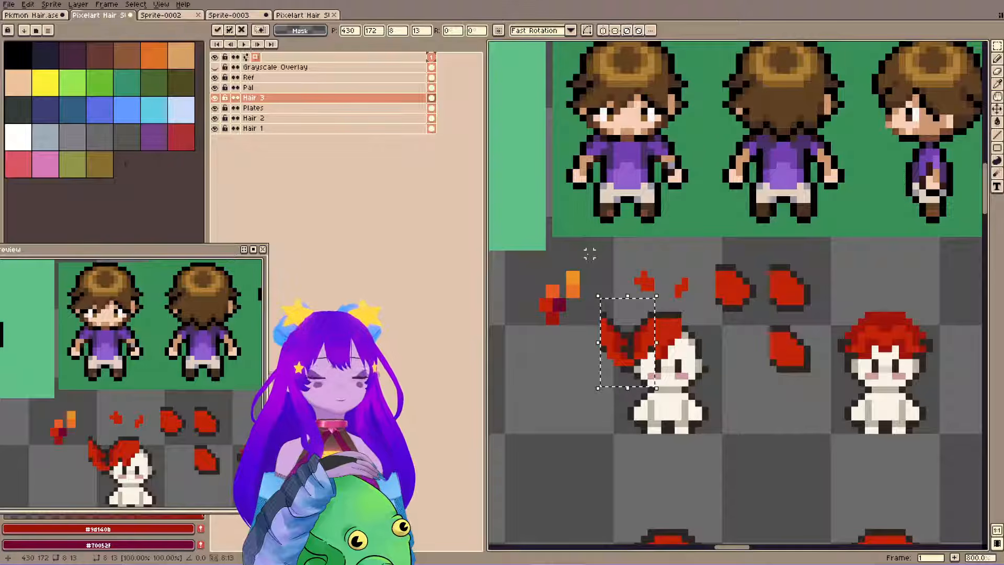
pyautogui.moveTo(630, 339); pyautogui.dragTo(711, 340)
pyautogui.hotkey('ctrl', 'd')
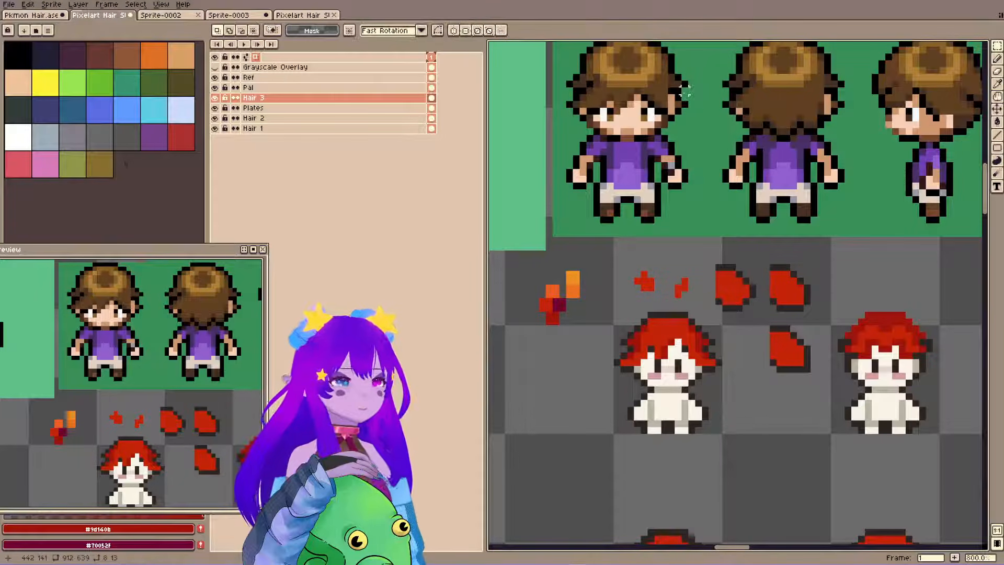
pyautogui.hotkey('ctrl', 's')
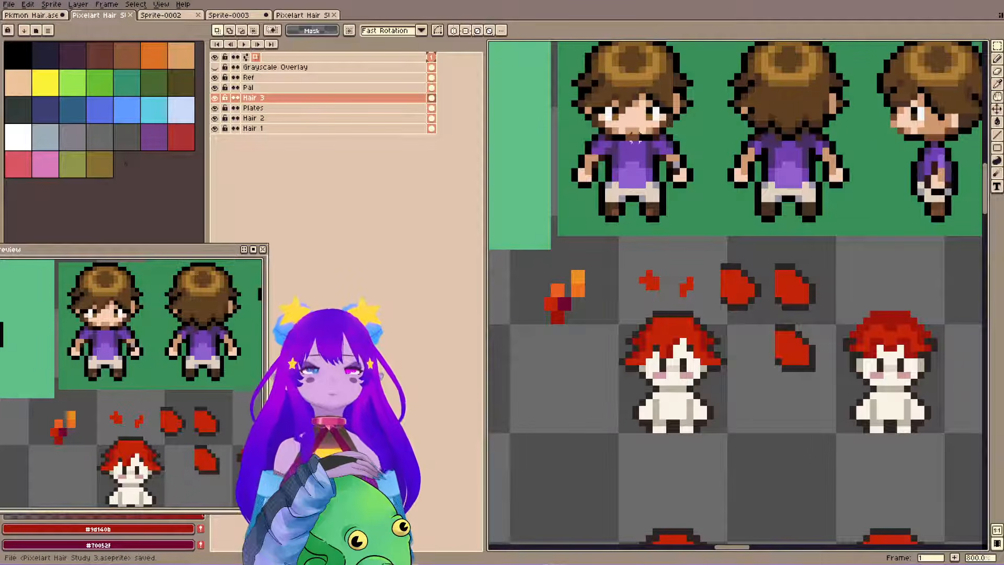
pyautogui.hotkey('ctrl', 's')
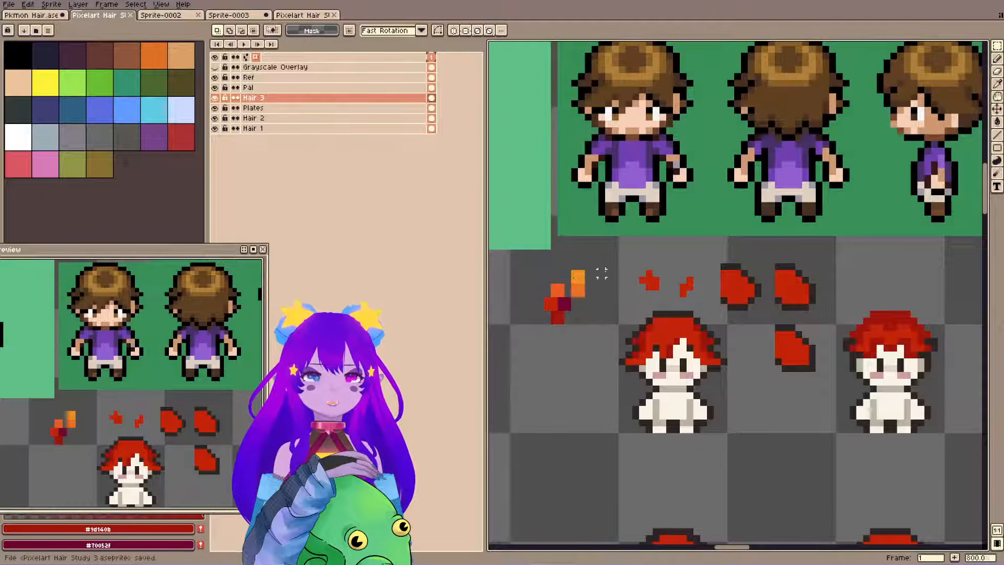
# Try reshaping the top outline of the first sprite's hair with #2f2522 pixels and the eraser, and undo the changes.
pyautogui.keyDown('alt'); pyautogui.click(642, 328); pyautogui.keyUp('alt')
pyautogui.press('b')
pyautogui.click(649, 328)
pyautogui.click(697, 328)
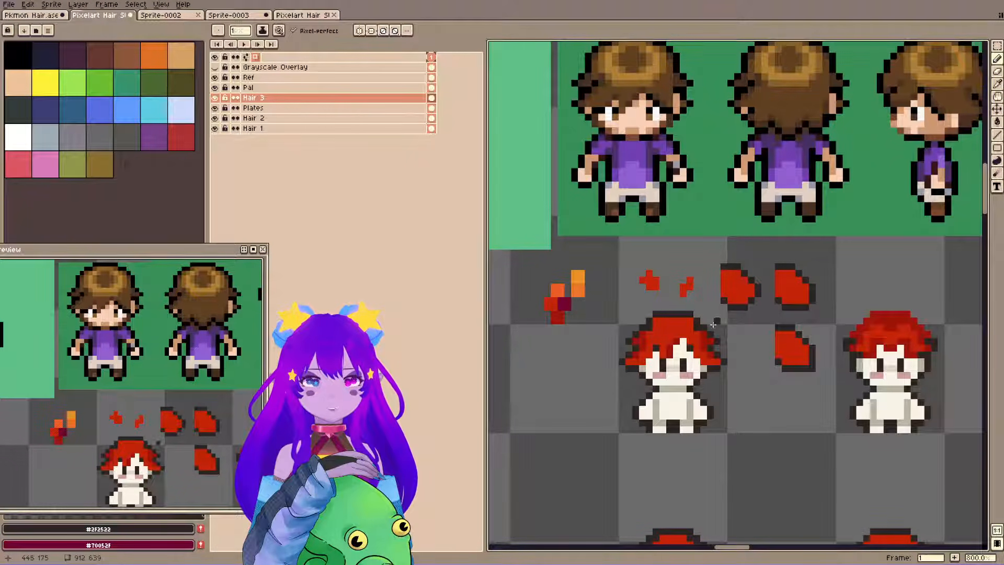
pyautogui.press('e')
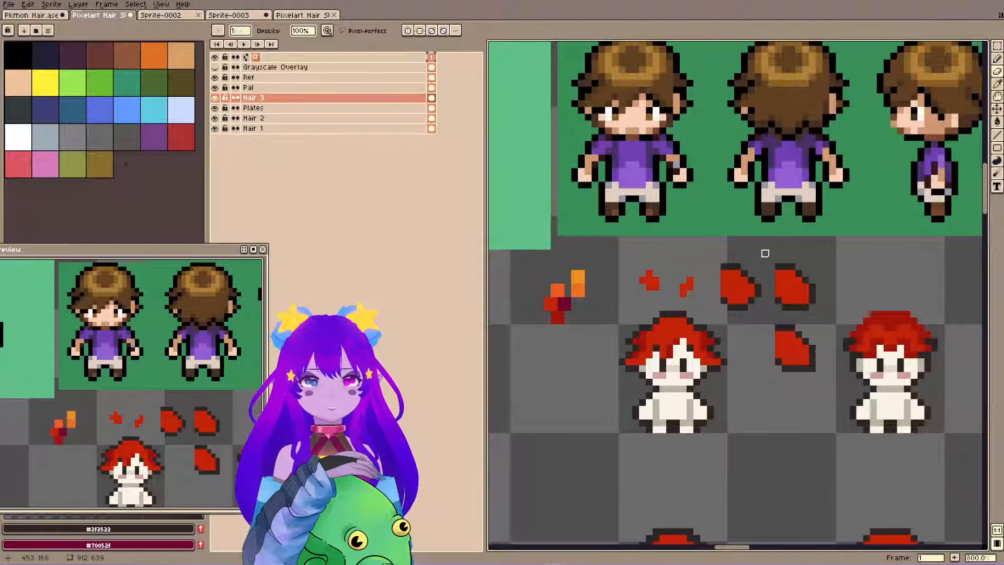
pyautogui.moveTo(158, 437); pyautogui.dragTo(171, 411)
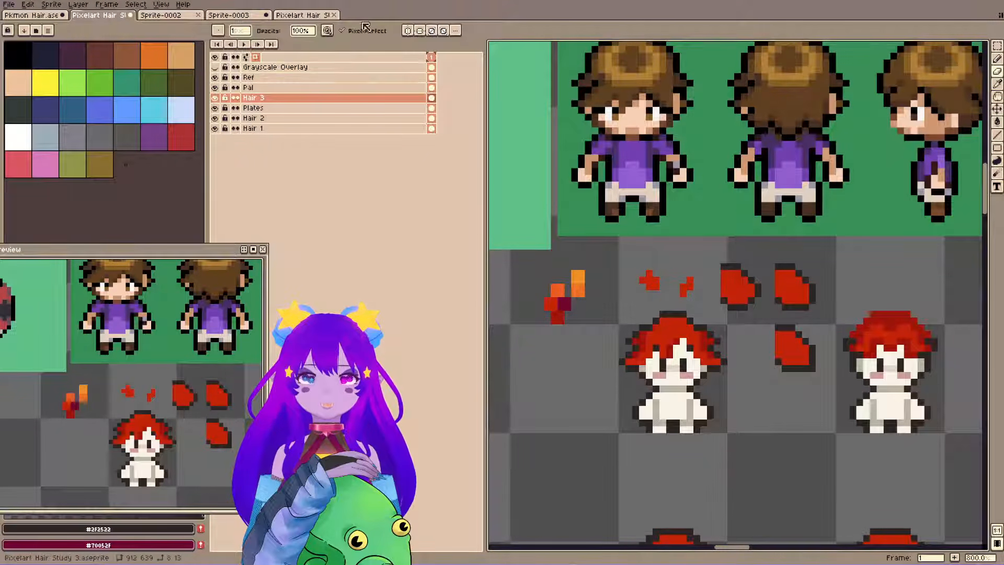
pyautogui.hotkey('ctrl', 'z')
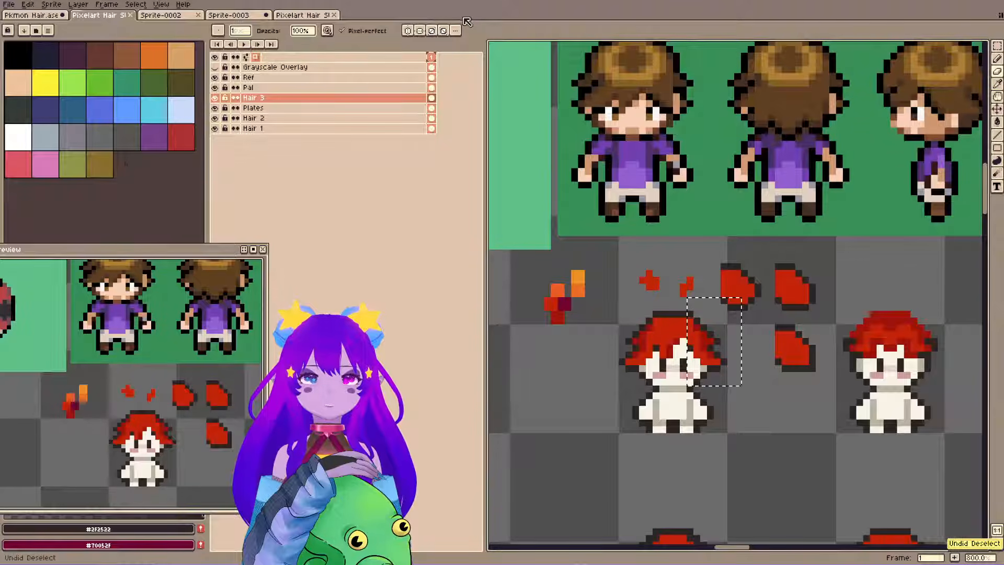
# Narrow the left side of the first sprite's hair with #9d140b, #c32309 and #2f2522 pixels, erase stray outline pixels, and save the file.
pyautogui.click(643, 327)
pyautogui.click(629, 362)
pyautogui.keyDown('alt'); pyautogui.click(635, 360); pyautogui.keyUp('alt')
pyautogui.press('b')
pyautogui.click(635, 368)
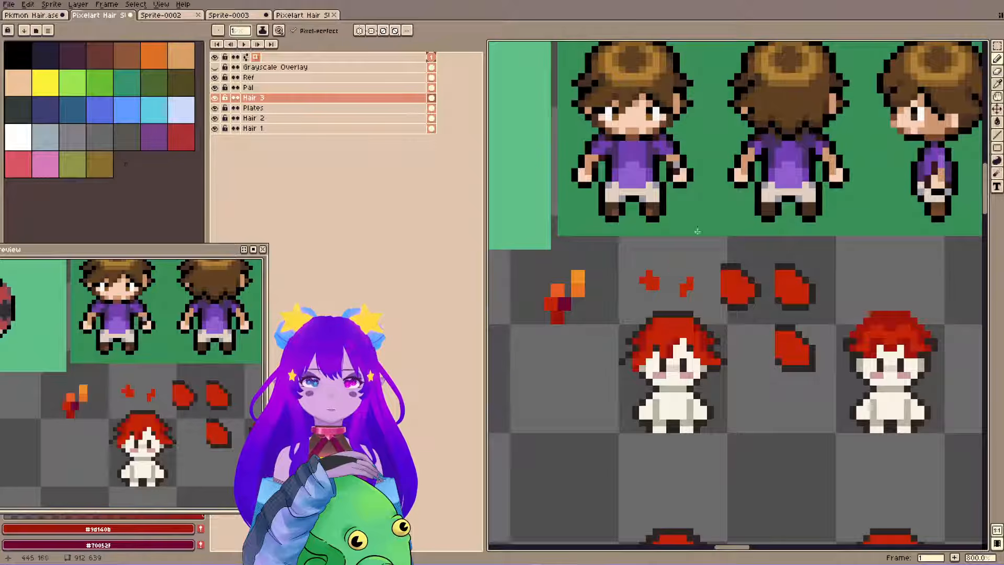
pyautogui.keyDown('alt'); pyautogui.click(637, 365); pyautogui.keyUp('alt')
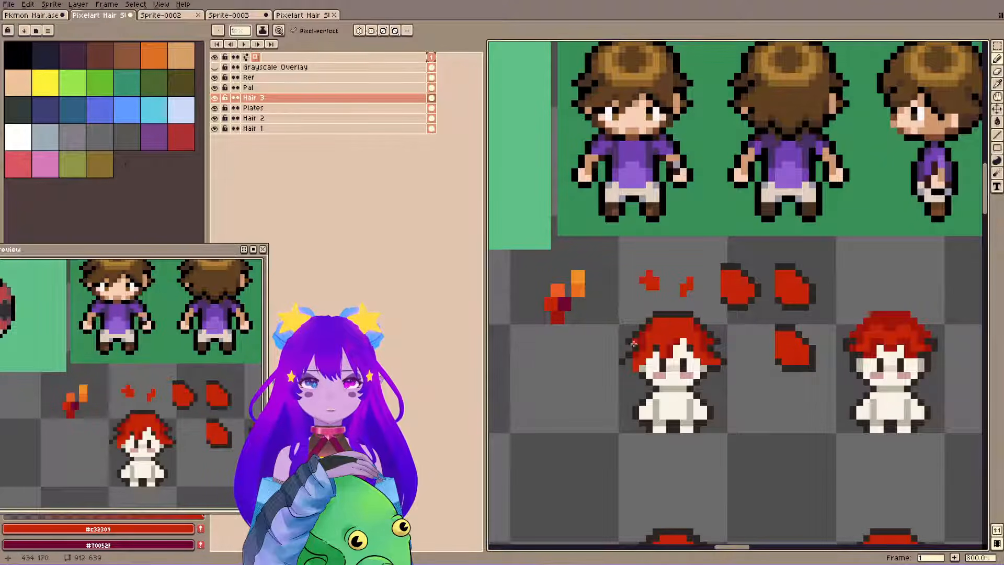
pyautogui.keyDown('alt'); pyautogui.click(630, 363); pyautogui.keyUp('alt')
pyautogui.press('e')
pyautogui.click(624, 361)
pyautogui.press('b')
pyautogui.press('e')
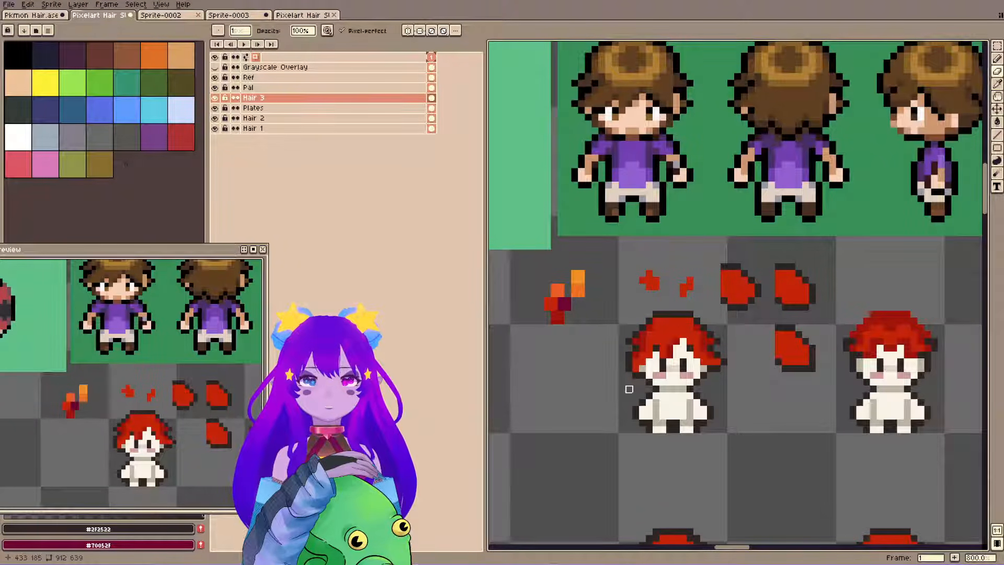
pyautogui.hotkey('ctrl', 's')
# Copy the left side of the first sprite's hair and clear the right side of the hair.
pyautogui.scroll(1, 628, 361)
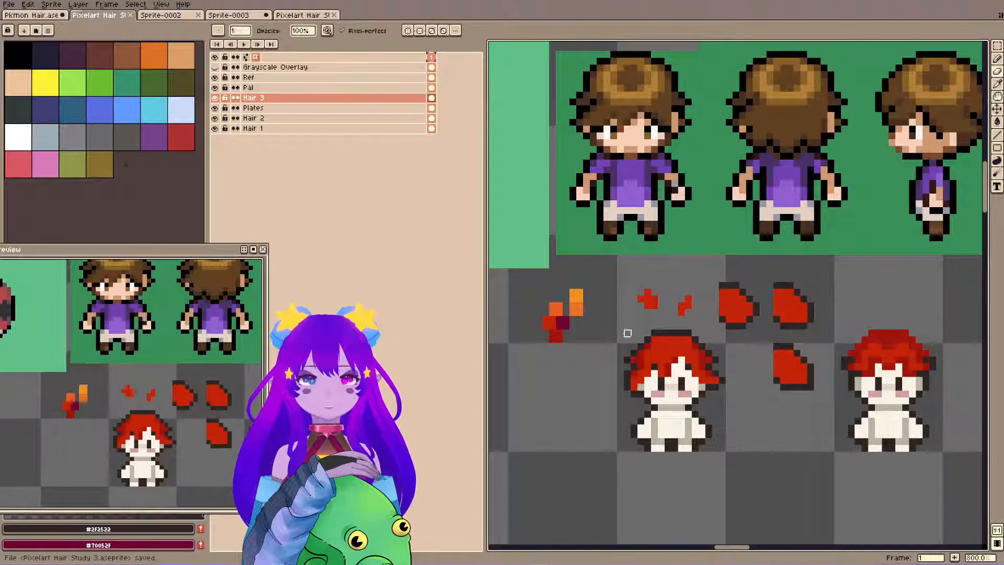
pyautogui.press('b')
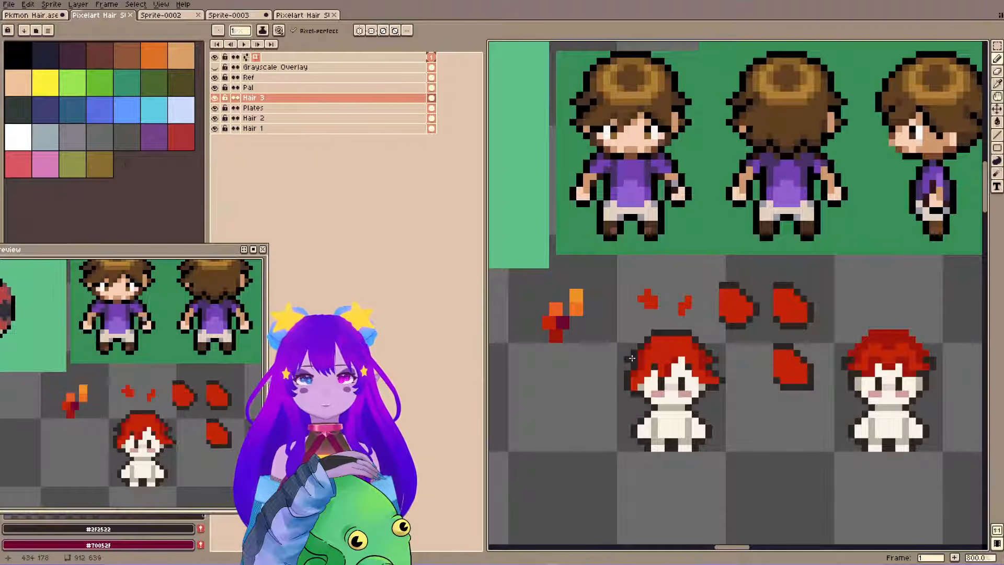
pyautogui.press('e')
pyautogui.press('m')
pyautogui.moveTo(615, 321)
pyautogui.mouseDown()
pyautogui.moveTo(676, 420)
pyautogui.moveTo(660, 412)
pyautogui.mouseUp()
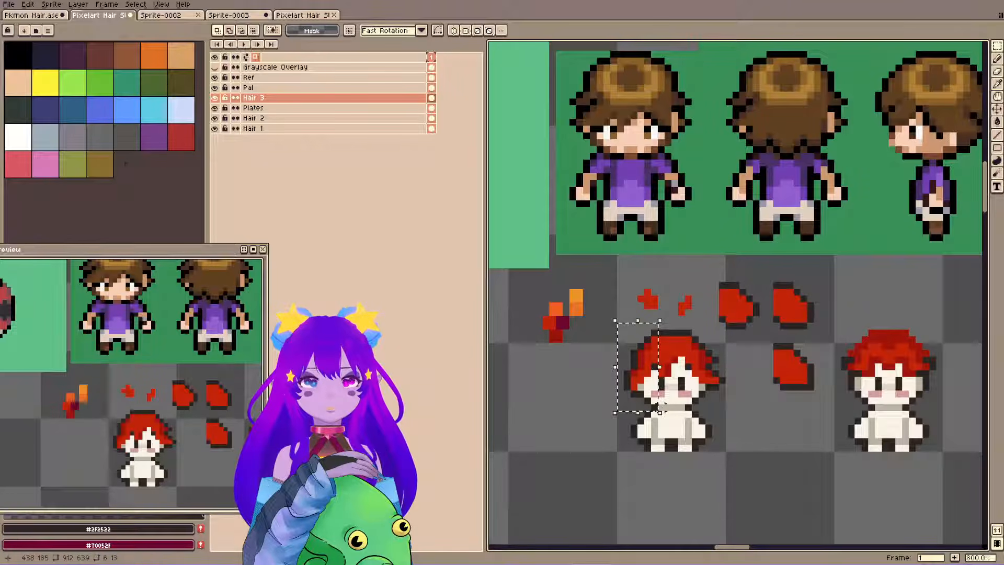
pyautogui.moveTo(689, 320); pyautogui.dragTo(748, 454)
pyautogui.hotkey('ctrl', 'd')
pyautogui.moveTo(694, 332); pyautogui.dragTo(724, 401)
pyautogui.press('Delete')
# Paste the copied hair, flip it horizontally and place it as the right side of the first sprite's hair, then save the file.
pyautogui.hotkey('ctrl', 'v')
pyautogui.hotkey('shift', 'h')
pyautogui.moveTo(648, 358); pyautogui.dragTo(715, 358)
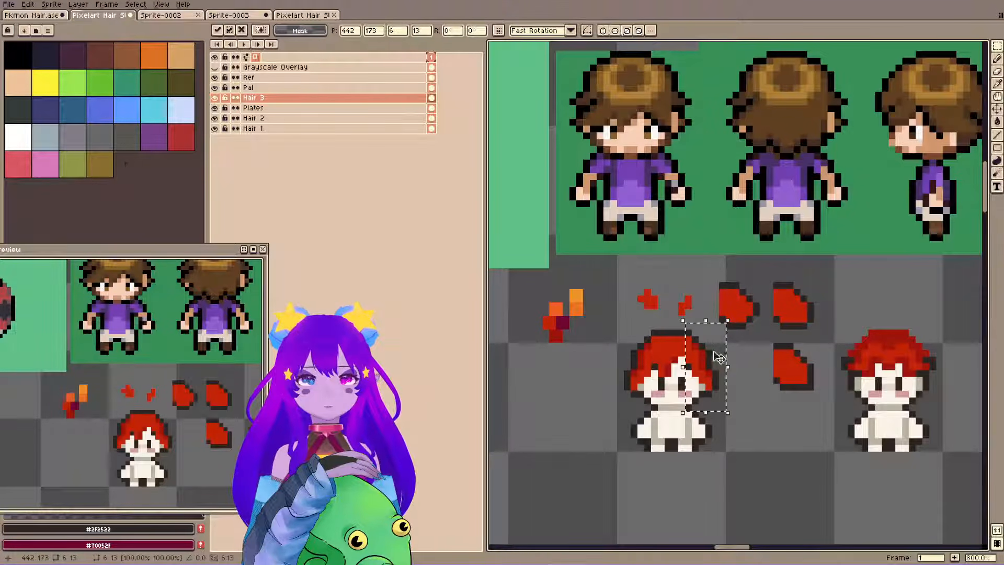
pyautogui.hotkey('ctrl', 'd')
pyautogui.hotkey('ctrl', 's')
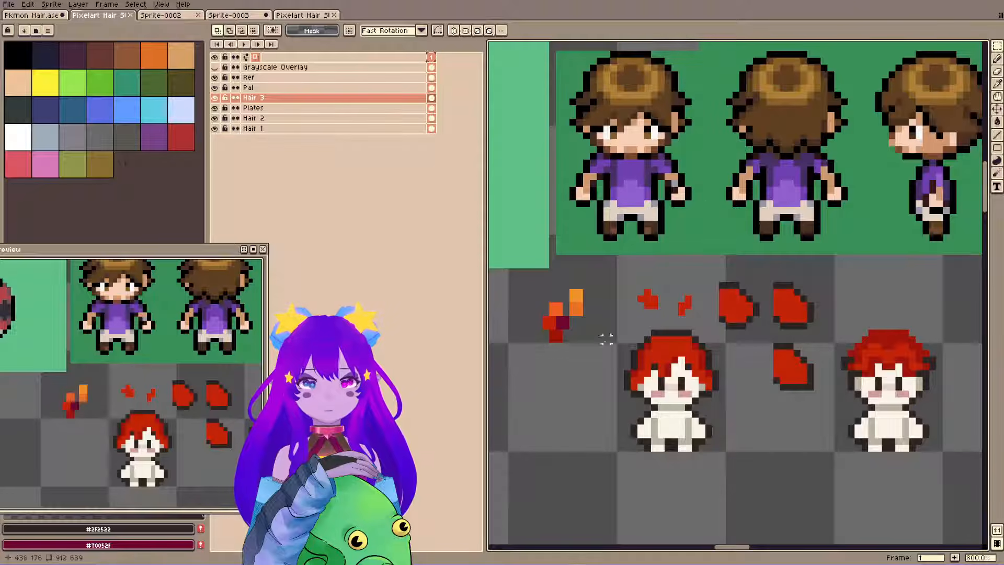
# Add #ec7124 highlight pixels across the upper part of the first sprite's hair, undoing the excess one.
pyautogui.press('b')
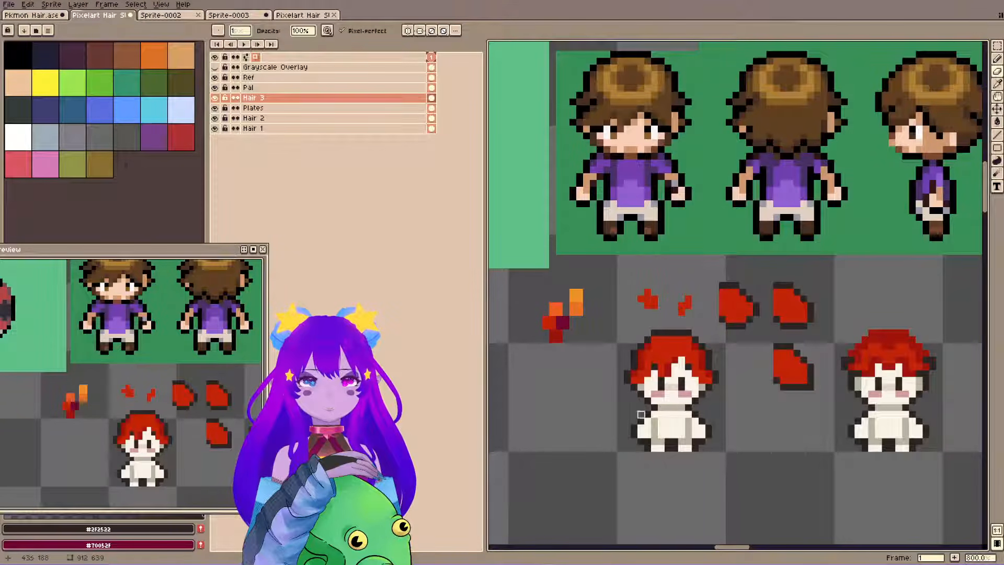
pyautogui.hotkey('ctrl', 's')
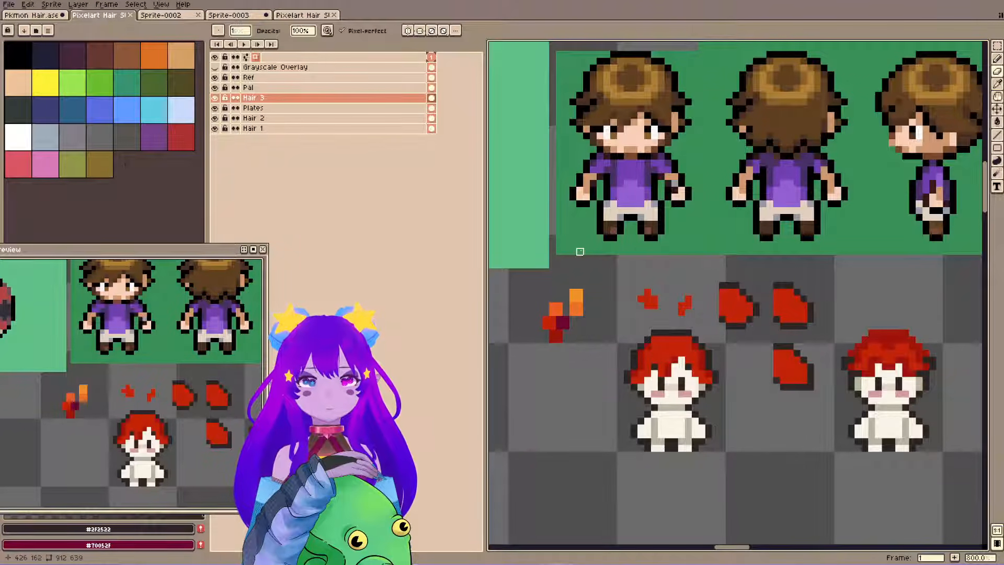
pyautogui.hotkey('ctrl', 's')
pyautogui.keyDown('alt'); pyautogui.click(575, 295); pyautogui.keyUp('alt')
pyautogui.hotkey('ctrl', 's')
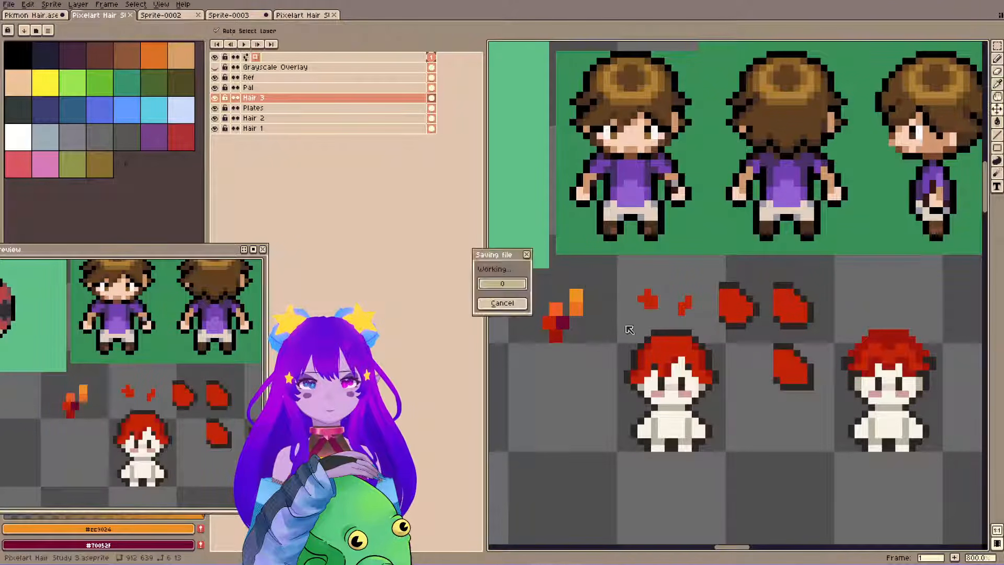
pyautogui.keyDown('alt'); pyautogui.click(576, 309); pyautogui.keyUp('alt')
pyautogui.click(657, 348)
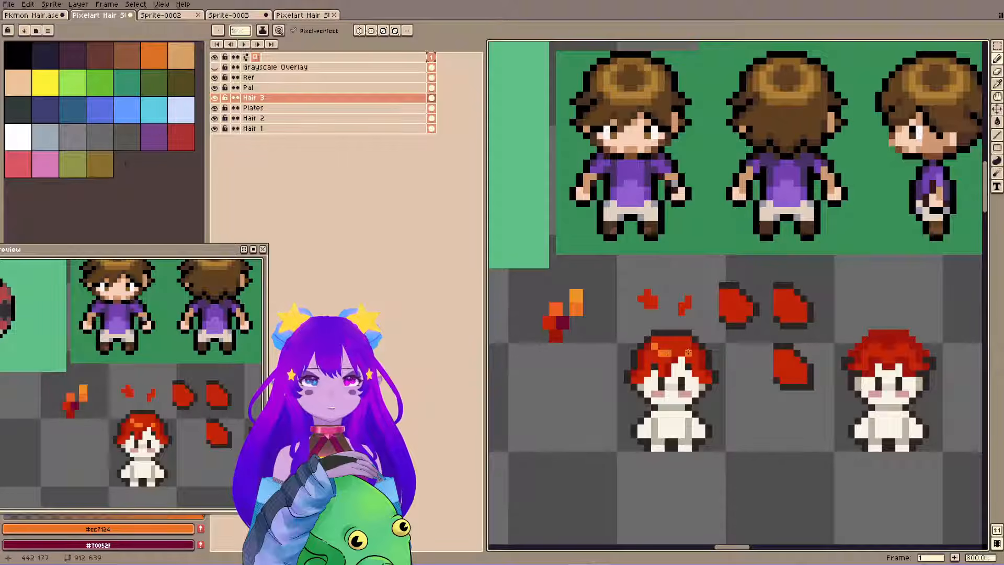
pyautogui.hotkey('ctrl', 'z')
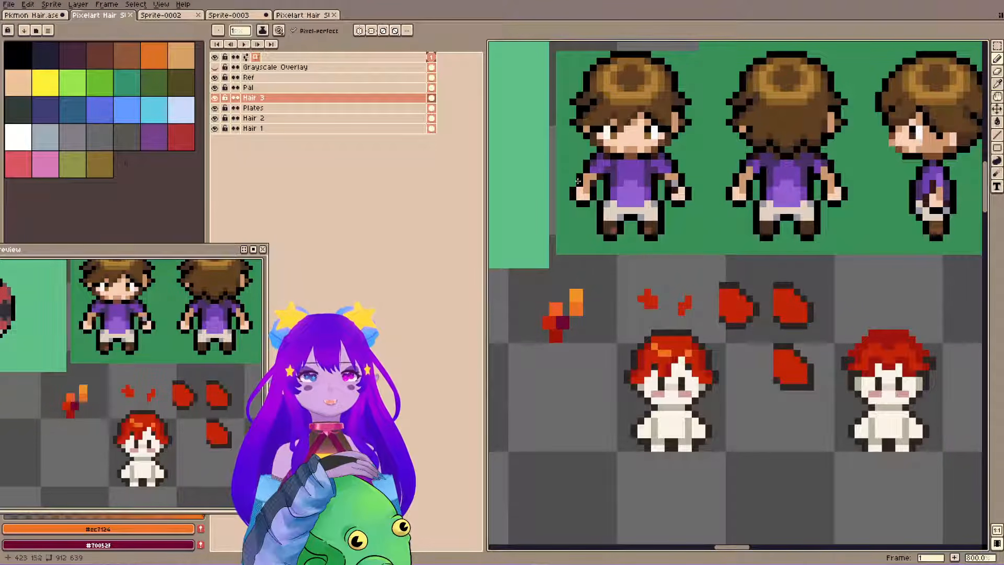
# Reshape the first sprite's fringe with #c32309 and #9d140b pixels and the eraser, and save the file.
pyautogui.keyDown('alt'); pyautogui.click(671, 358); pyautogui.keyUp('alt')
pyautogui.click(668, 366)
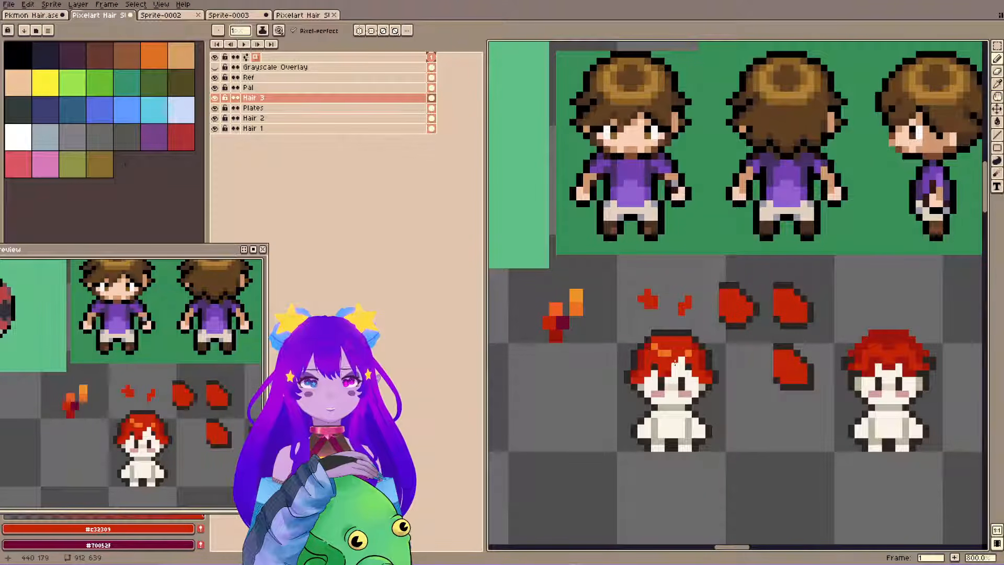
pyautogui.keyDown('alt'); pyautogui.click(676, 365); pyautogui.keyUp('alt')
pyautogui.hotkey('ctrl', 's')
pyautogui.press('e')
pyautogui.click(688, 366)
pyautogui.click(654, 367)
pyautogui.hotkey('ctrl', 's')
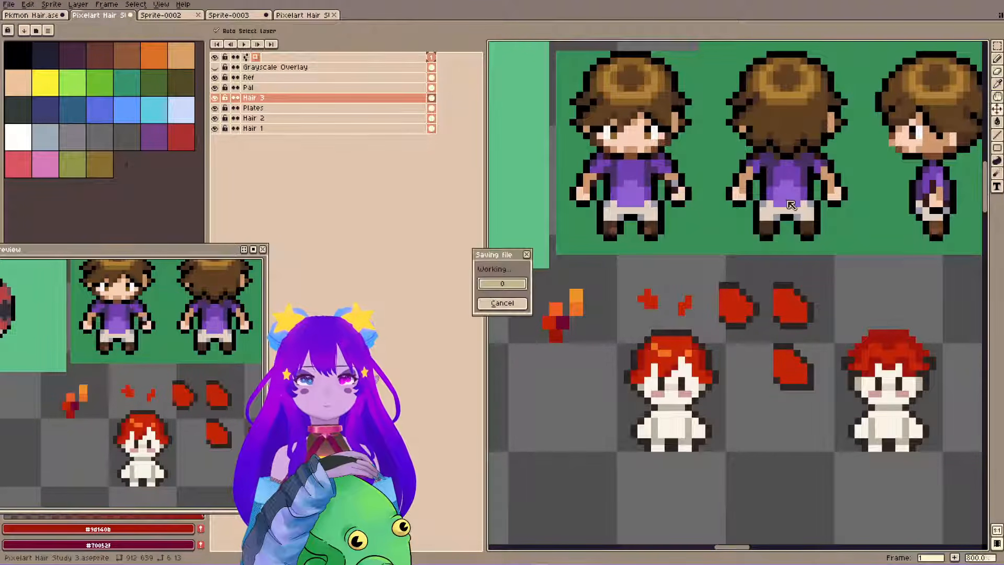
pyautogui.click(661, 377)
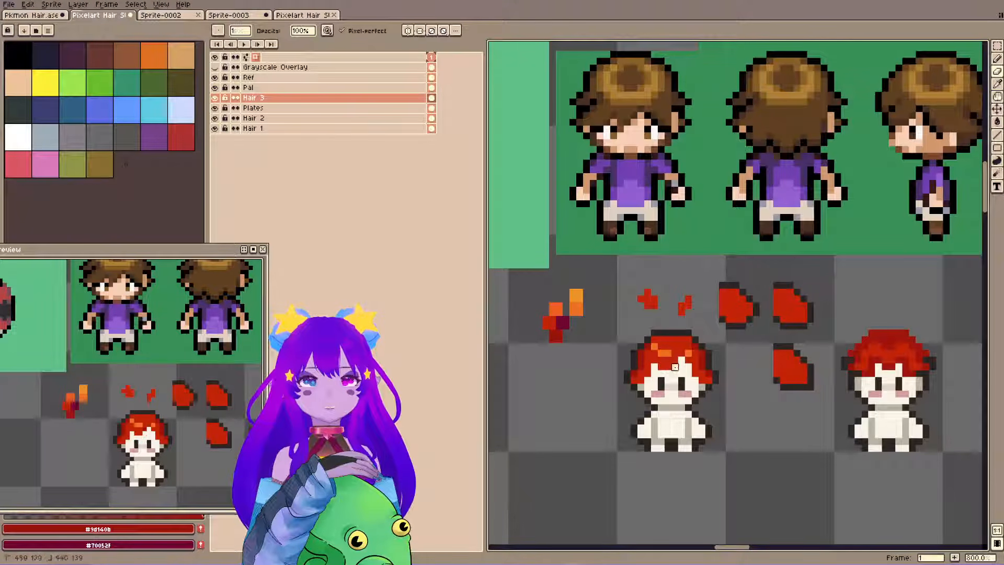
pyautogui.hotkey('ctrl', 's')
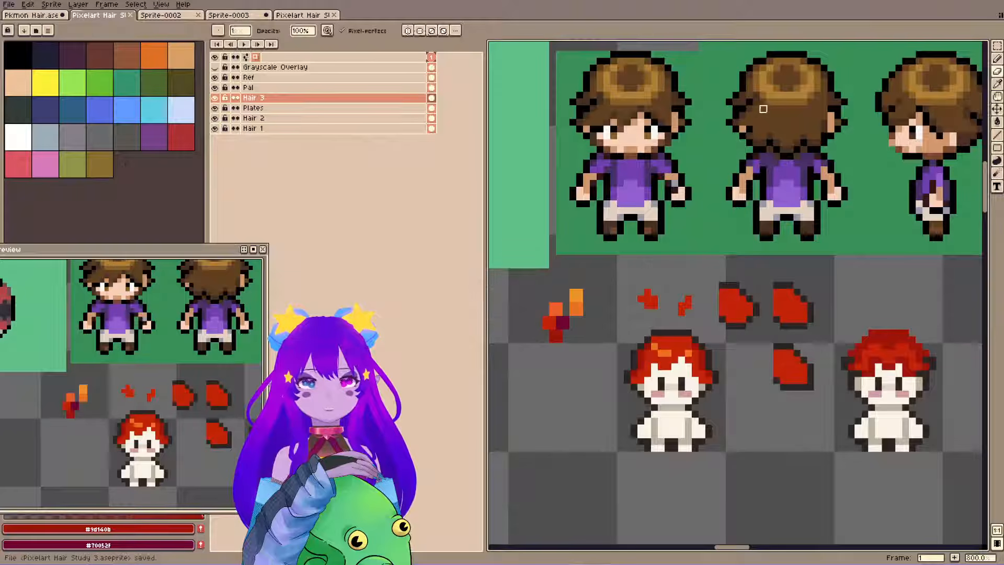
# Rework the side edges and fringe of the first sprite's hair with #2f2522, #9d140b and #c32309 pixels.
pyautogui.keyDown('alt'); pyautogui.click(630, 368); pyautogui.keyUp('alt')
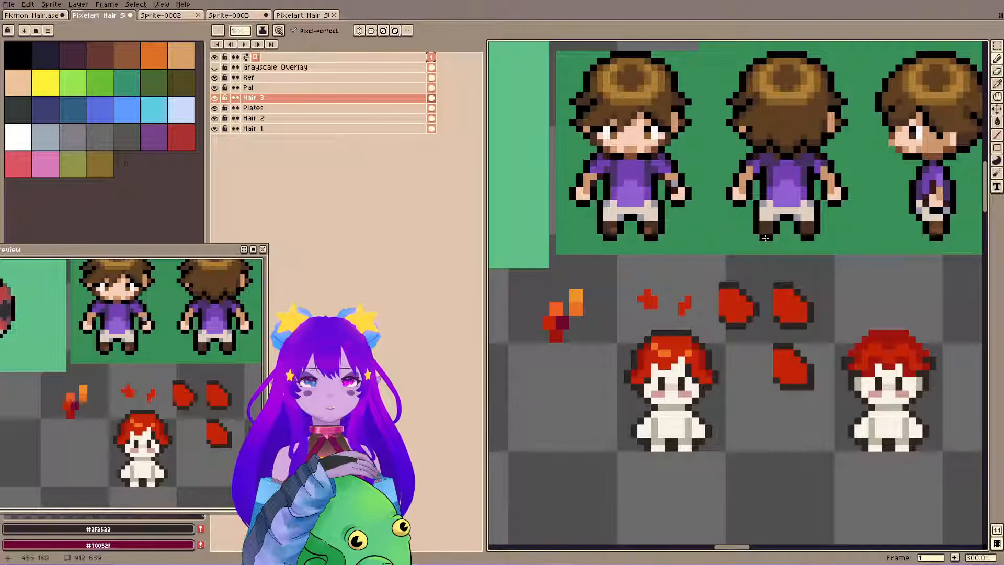
pyautogui.press('alt')
pyautogui.keyDown('alt'); pyautogui.click(700, 359); pyautogui.keyUp('alt')
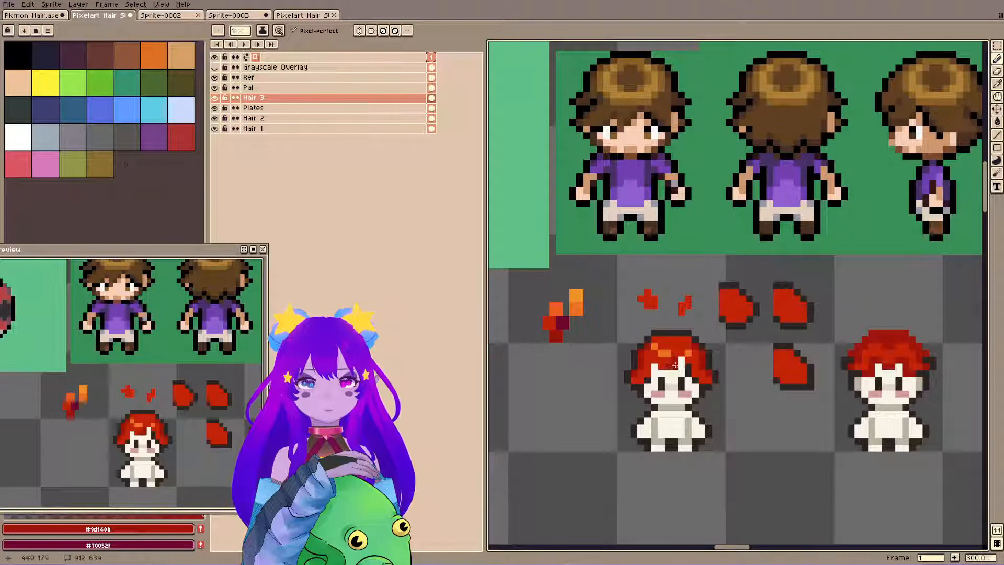
pyautogui.keyDown('alt'); pyautogui.click(661, 370); pyautogui.keyUp('alt')
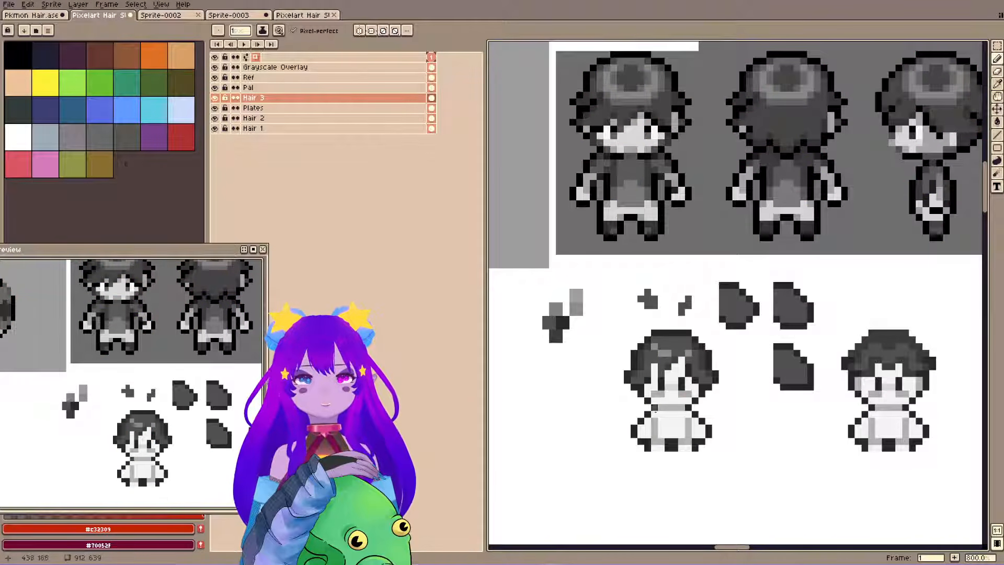
# Hide the Grayscale Overlay layer and shift a 3 by 3 pixel piece of the first sprite's fringe slightly to the right.
pyautogui.click(214, 68)
pyautogui.click(997, 46)
pyautogui.press('Delete')
pyautogui.moveTo(660, 360); pyautogui.dragTo(674, 373)
pyautogui.moveTo(672, 367); pyautogui.dragTo(680, 366)
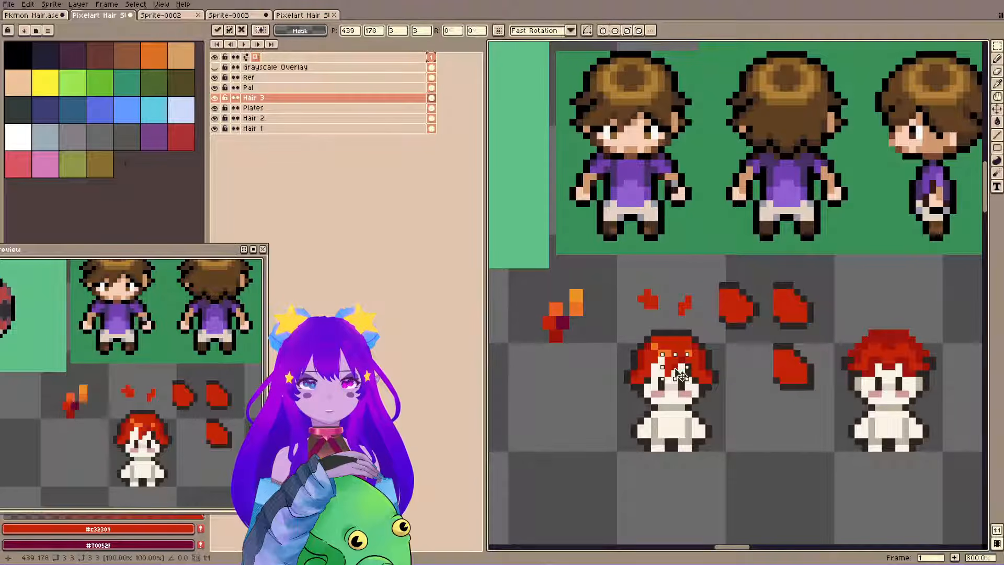
pyautogui.click(721, 251)
# Touch up the fringe and side edges of the first sprite's hair with #c32309, #9d140b and #2f2522 pixels, saving the file along the way.
pyautogui.press('b')
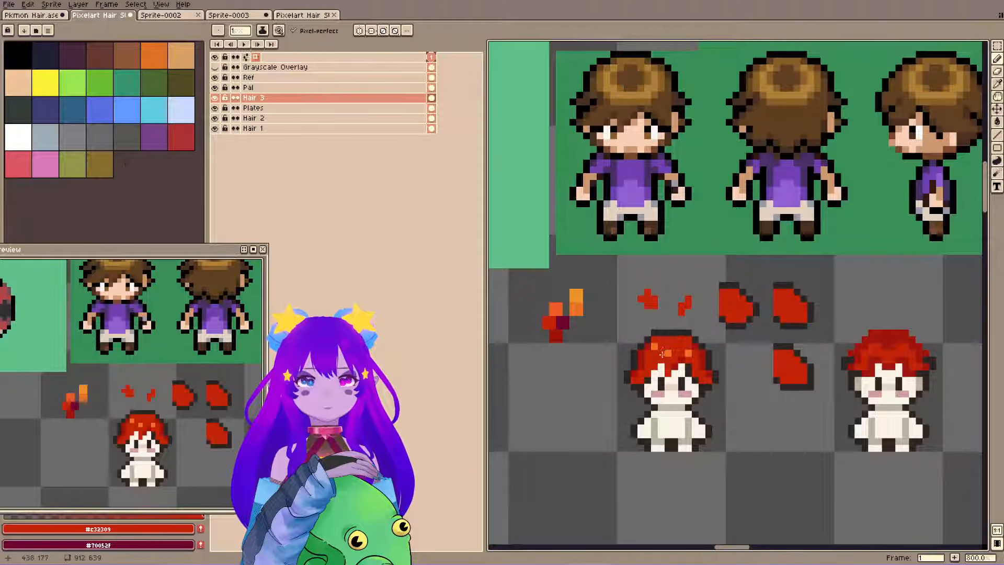
pyautogui.keyDown('alt'); pyautogui.click(646, 377); pyautogui.keyUp('alt')
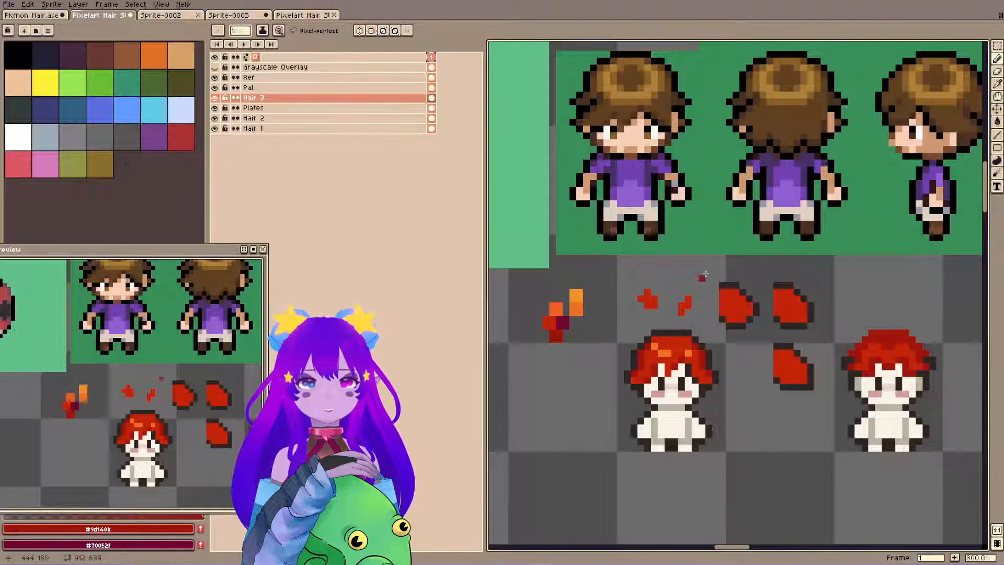
pyautogui.hotkey('ctrl', 's')
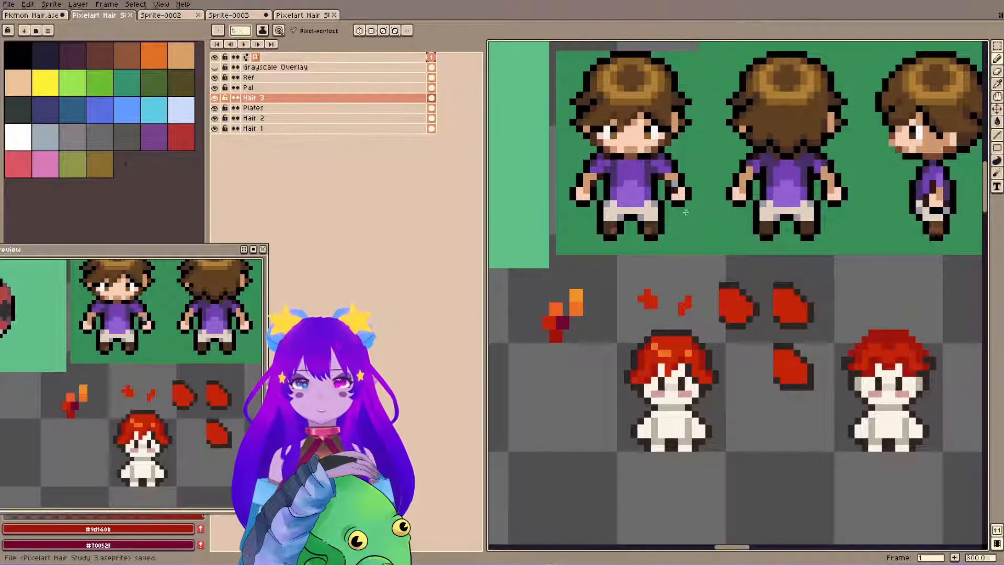
pyautogui.hotkey('ctrl', 's')
pyautogui.click(633, 358)
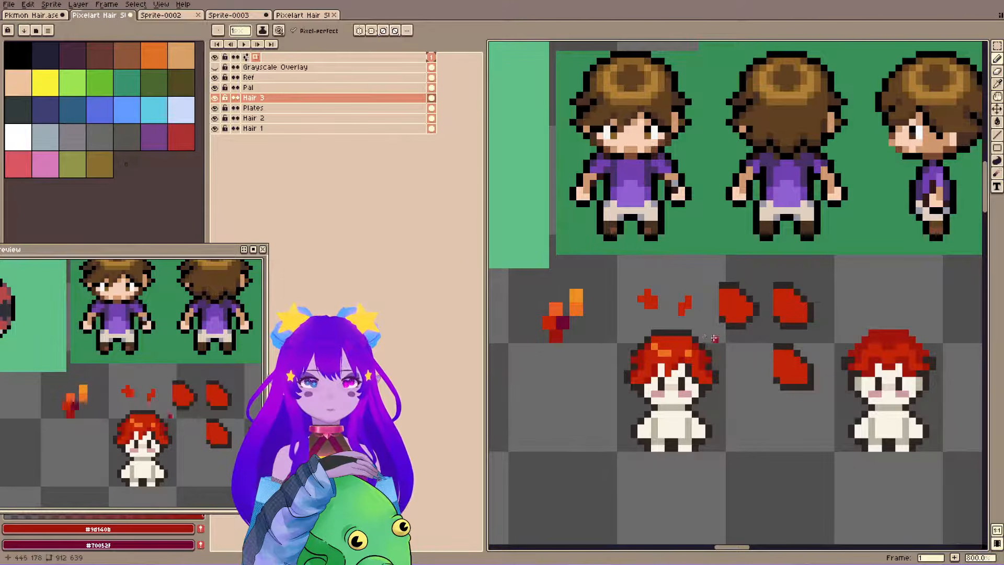
pyautogui.keyDown('alt'); pyautogui.click(632, 355); pyautogui.keyUp('alt')
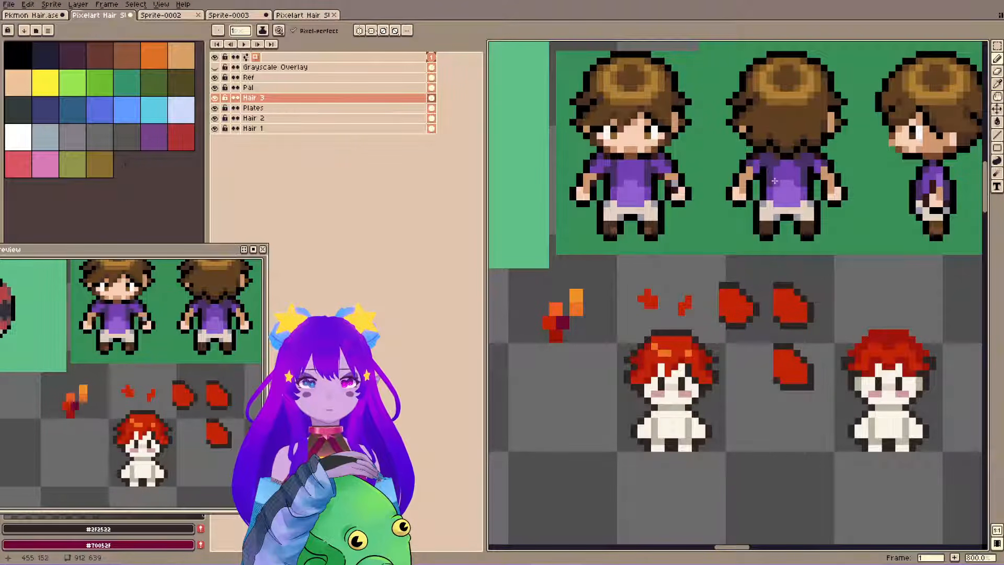
# Place a copy of the first sprite's hair at the right end of the second row of sprites.
pyautogui.press('m')
pyautogui.moveTo(618, 317); pyautogui.dragTo(734, 487)
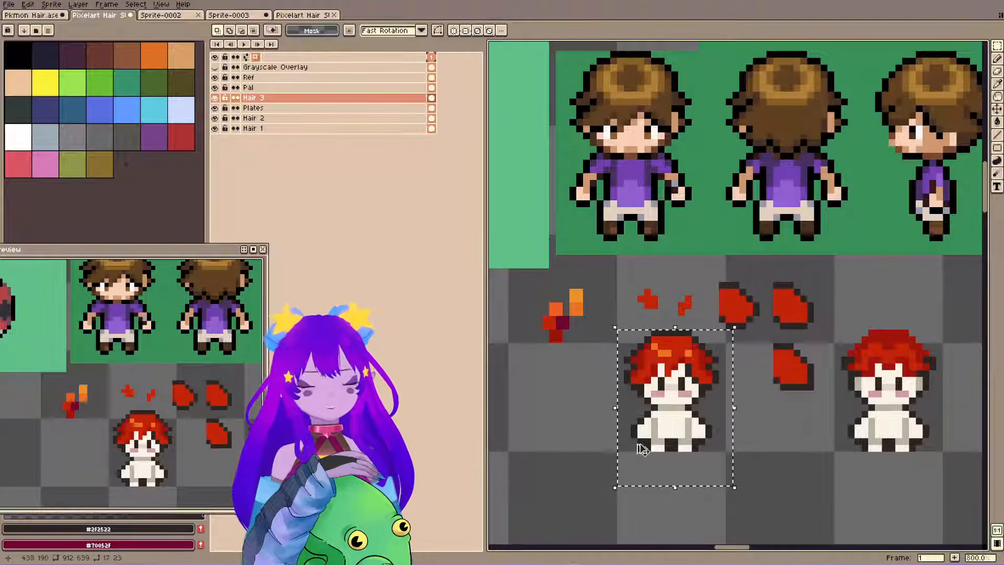
pyautogui.scroll(-3, 650, 442)
pyautogui.moveTo(650, 443); pyautogui.dragTo(623, 195)
pyautogui.hotkey('ctrl', 'v')
pyautogui.hotkey('shift', 'Right')
pyautogui.hotkey('shift', 'Right')
pyautogui.hotkey('shift', 'Right')
pyautogui.hotkey('shift', 'Right')
pyautogui.hotkey('shift', 'Right')
pyautogui.hotkey('shift', 'Right')
pyautogui.hotkey('shift', 'Down')
pyautogui.hotkey('shift', 'Down')
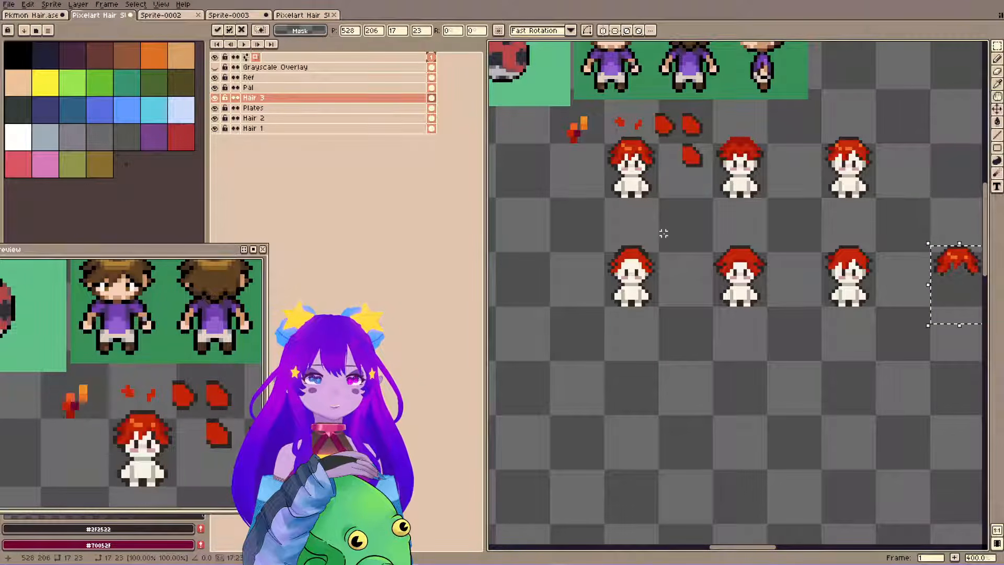
pyautogui.hotkey('ctrl', 'd')
# Copy the first sprite's bald base body on the Plates layer and place it beneath the duplicated hair in the second row.
pyautogui.press('b')
pyautogui.keyDown('ctrl'); pyautogui.click(609, 181); pyautogui.keyUp('ctrl')
pyautogui.press('m')
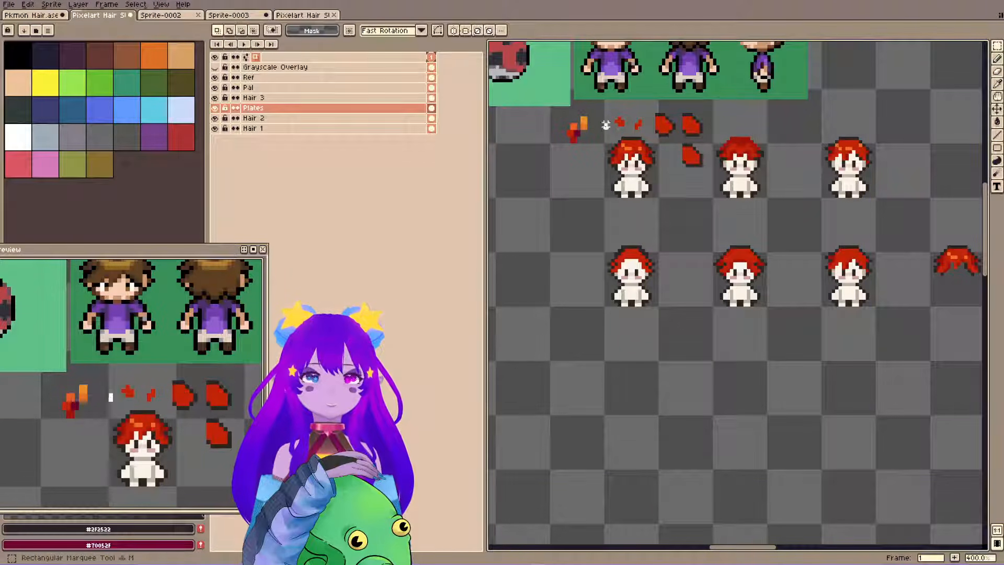
pyautogui.moveTo(608, 130); pyautogui.dragTo(674, 223)
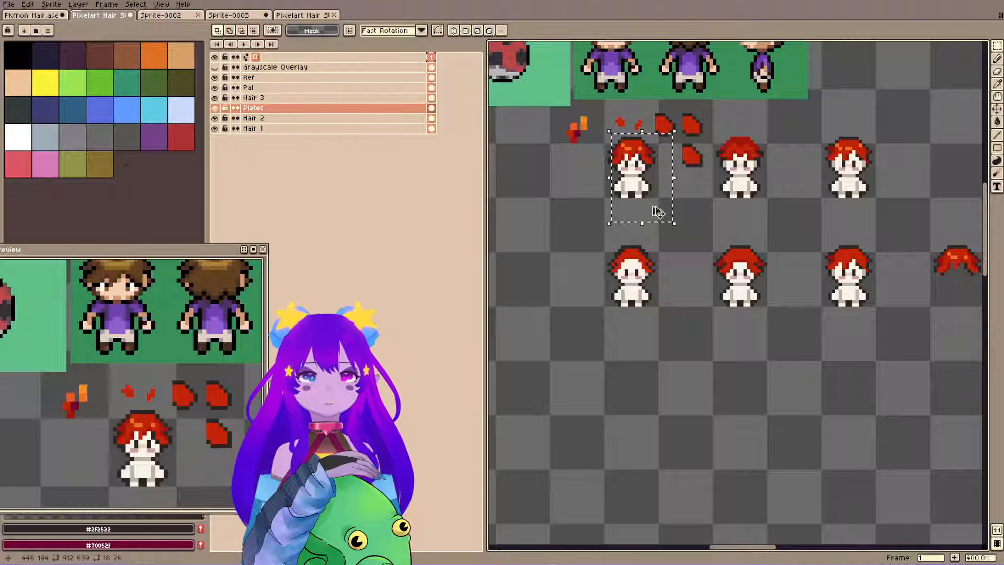
pyautogui.hotkey('ctrl', 'c')
pyautogui.hotkey('ctrl', 'v')
pyautogui.hotkey('shift', 'Right')
pyautogui.hotkey('shift', 'Right')
pyautogui.hotkey('shift', 'Right')
pyautogui.hotkey('shift', 'Right')
pyautogui.hotkey('shift', 'Right')
pyautogui.hotkey('shift', 'Right')
pyautogui.hotkey('shift', 'Down')
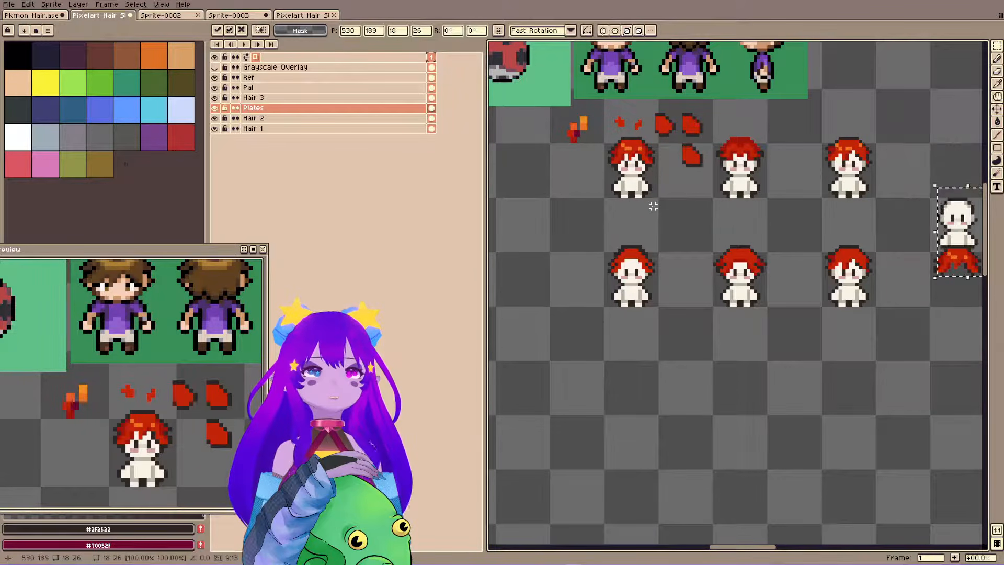
pyautogui.hotkey('shift', 'Down')
pyautogui.hotkey('ctrl', 'd')
# With vertical symmetry on, reshape both sides of the first sprite's hair on the Hair 3 layer with #2f2522 and #9d140b, and save the file.
pyautogui.scroll(3, 583, 125)
pyautogui.scroll(1, 738, 155)
pyautogui.moveTo(738, 155); pyautogui.dragTo(702, 265)
pyautogui.hotkey('ctrl', 's')
pyautogui.moveTo(628, 219); pyautogui.dragTo(659, 256)
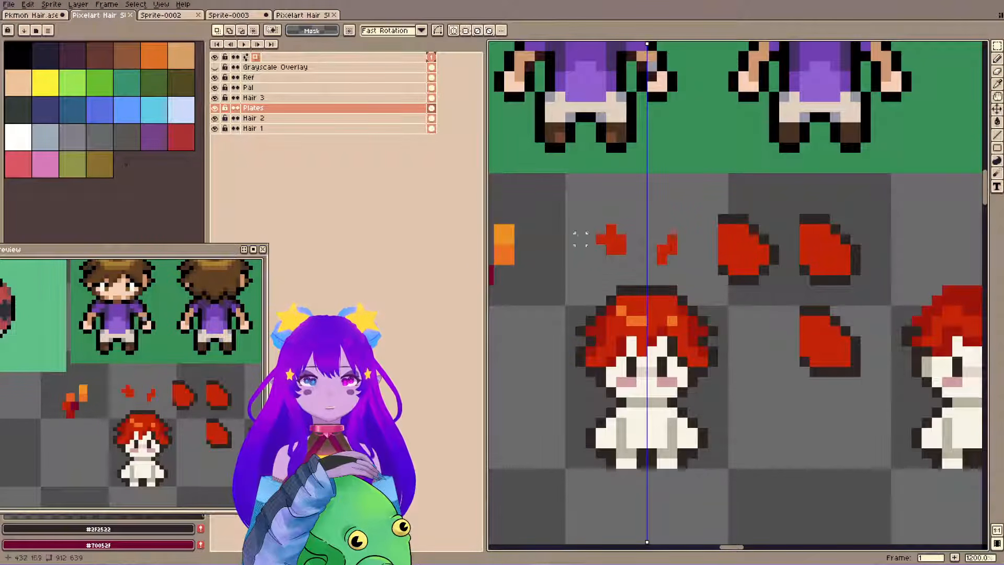
pyautogui.press('e')
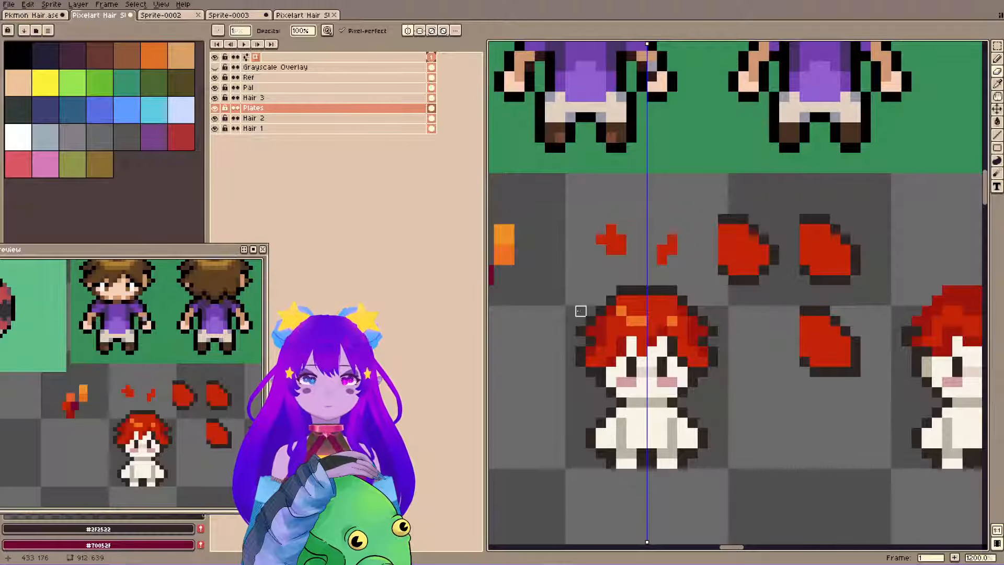
pyautogui.hotkey('alt', 'Up')
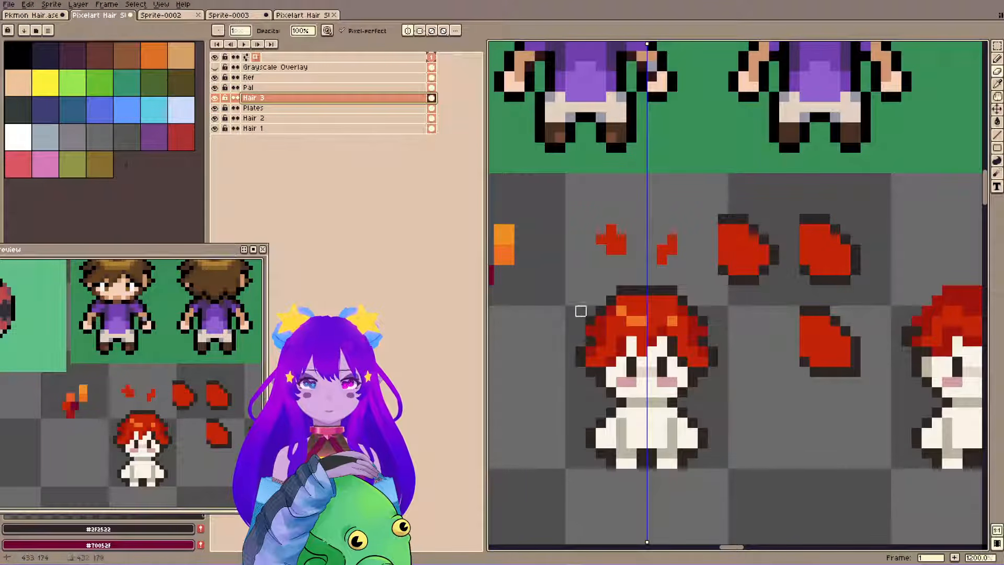
pyautogui.press('b')
pyautogui.hotkey('ctrl', 's')
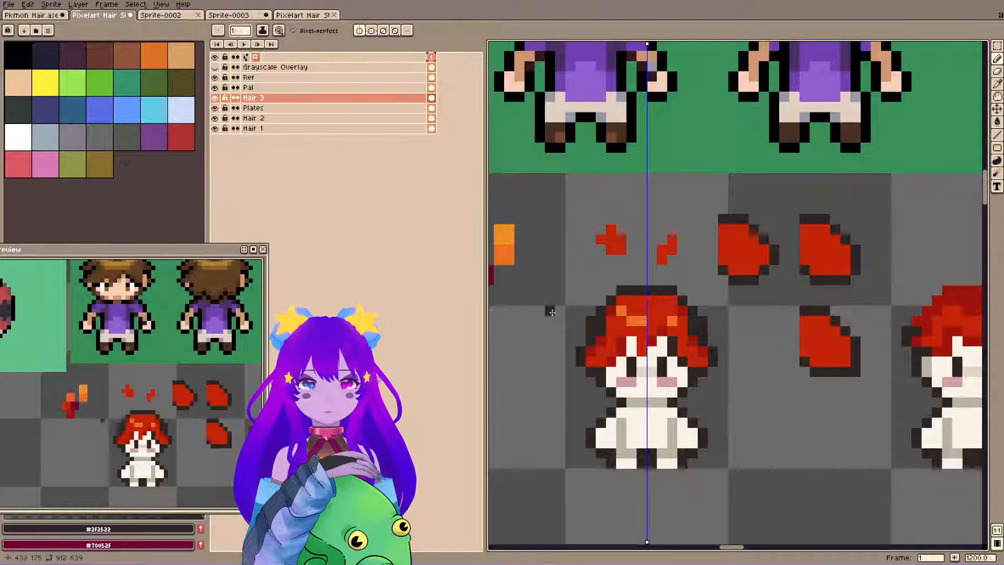
pyautogui.scroll(-2, 140, 386)
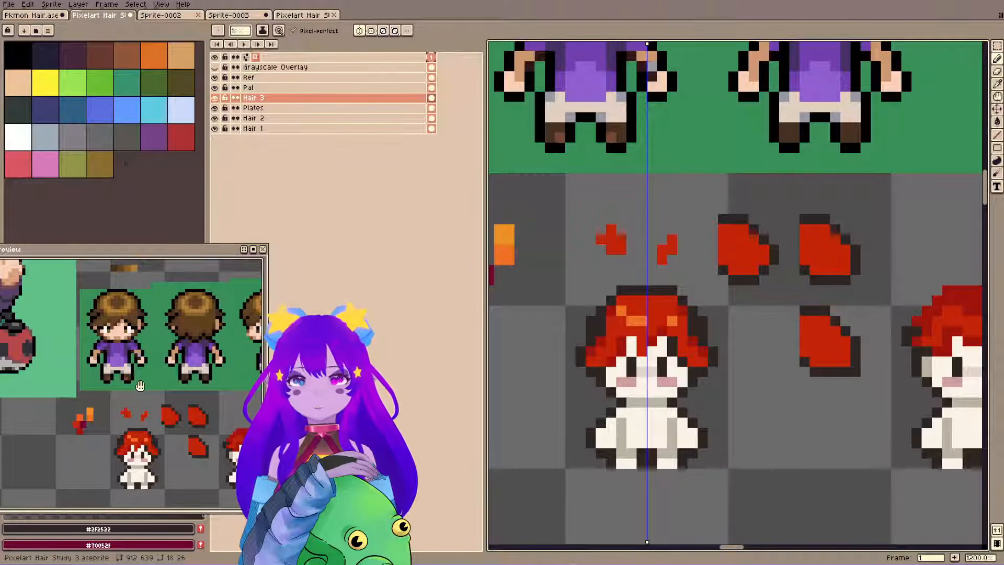
pyautogui.keyDown('alt'); pyautogui.click(601, 342); pyautogui.keyUp('alt')
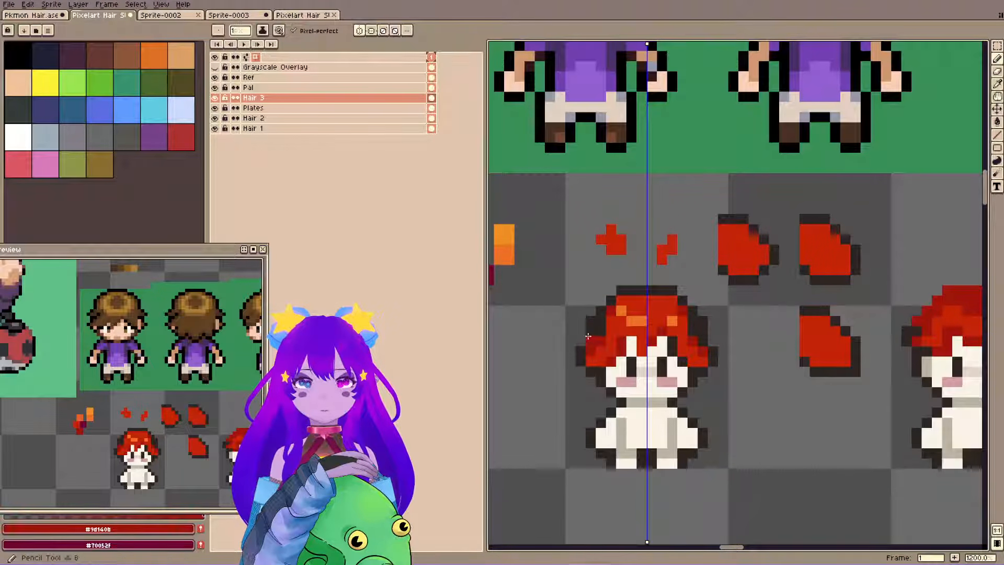
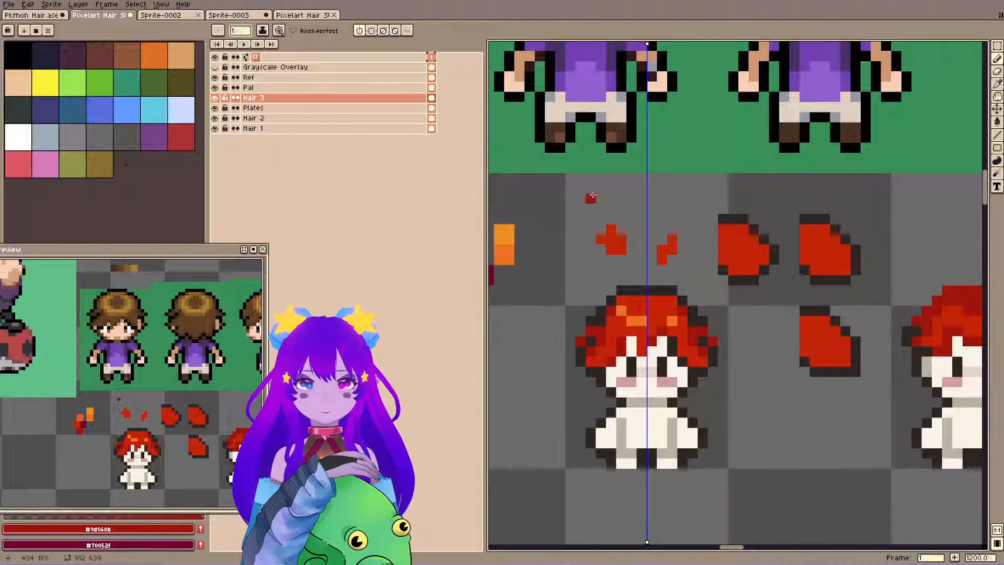
# Shade the outer side locks of the first sprite's hair with mirrored #70052f pixels and save the file.
pyautogui.moveTo(562, 267); pyautogui.dragTo(593, 272)
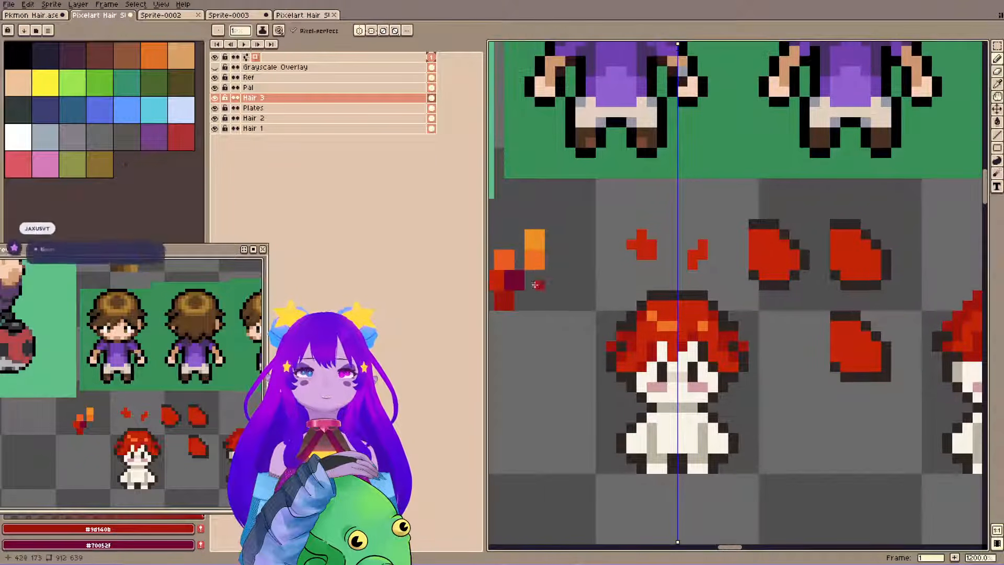
pyautogui.keyDown('alt'); pyautogui.click(515, 280); pyautogui.keyUp('alt')
pyautogui.click(607, 349)
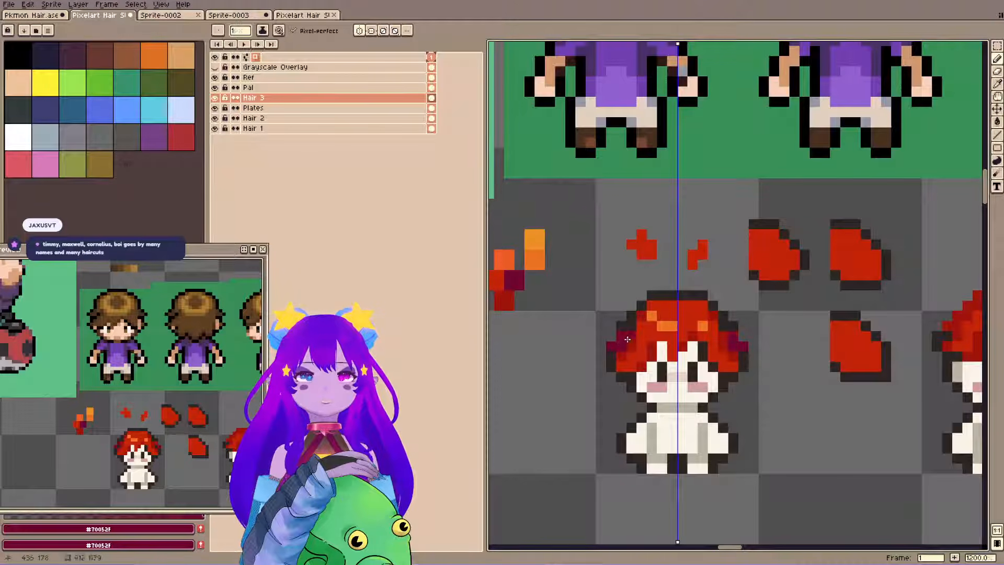
pyautogui.hotkey('ctrl', 's')
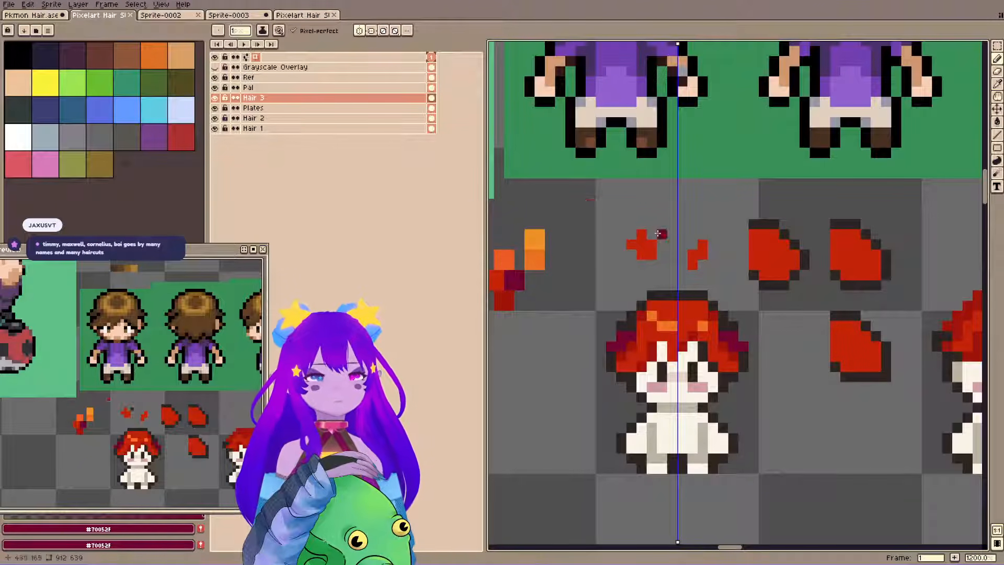
# Rework the outline of both side locks with mirrored #2f2522 pixels and the Eraser, and save the file.
pyautogui.keyDown('alt'); pyautogui.click(629, 319); pyautogui.keyUp('alt')
pyautogui.click(602, 347)
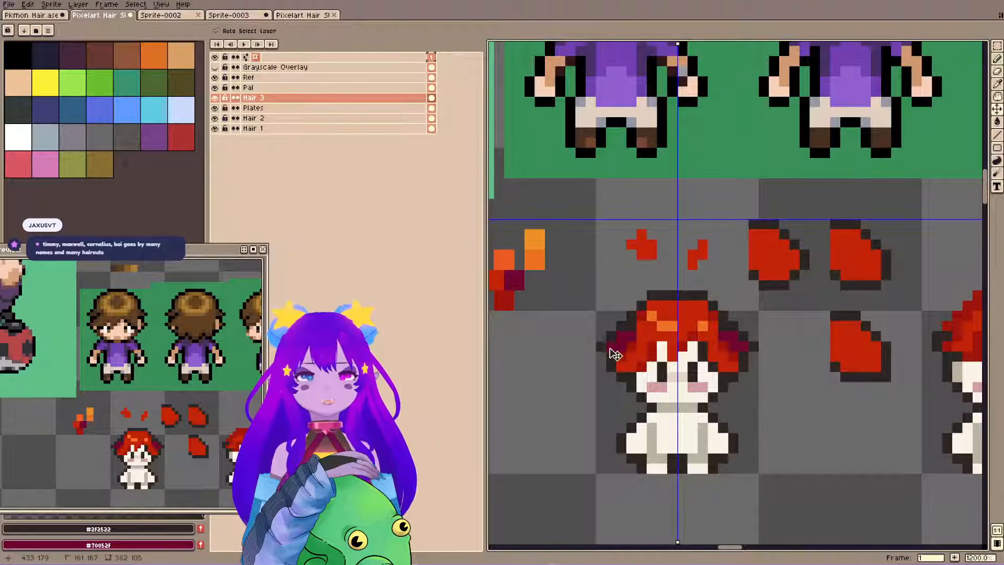
pyautogui.hotkey('ctrl', 'z')
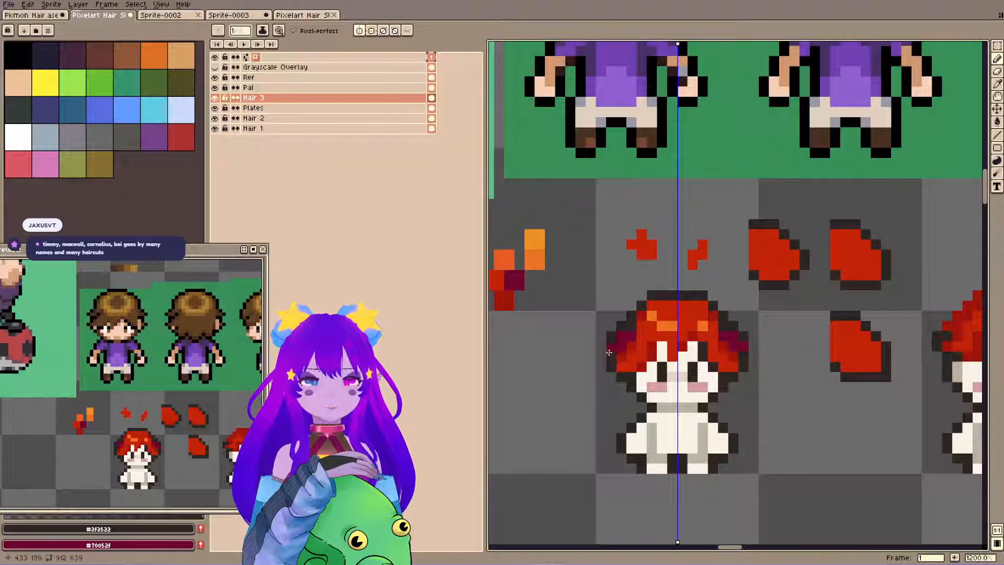
pyautogui.press('e')
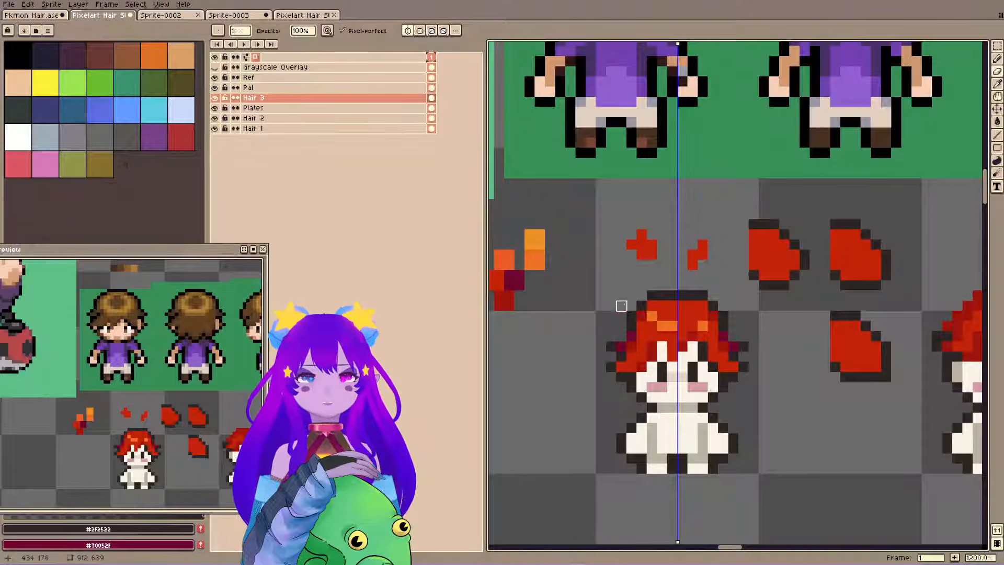
pyautogui.hotkey('ctrl', 's')
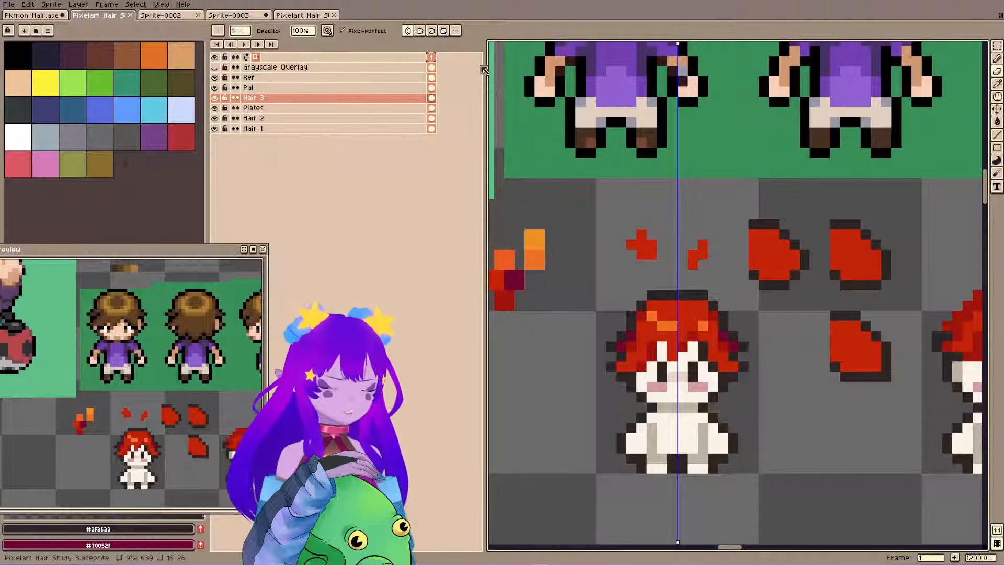
# Examine the bald base sprites elsewhere on the sheet and compare their head shapes with the red-haired sprite.
pyautogui.scroll(-6, 673, 203)
pyautogui.press('space')
pyautogui.moveTo(674, 204); pyautogui.dragTo(889, 426)
pyautogui.moveTo(600, 244); pyautogui.dragTo(631, 268)
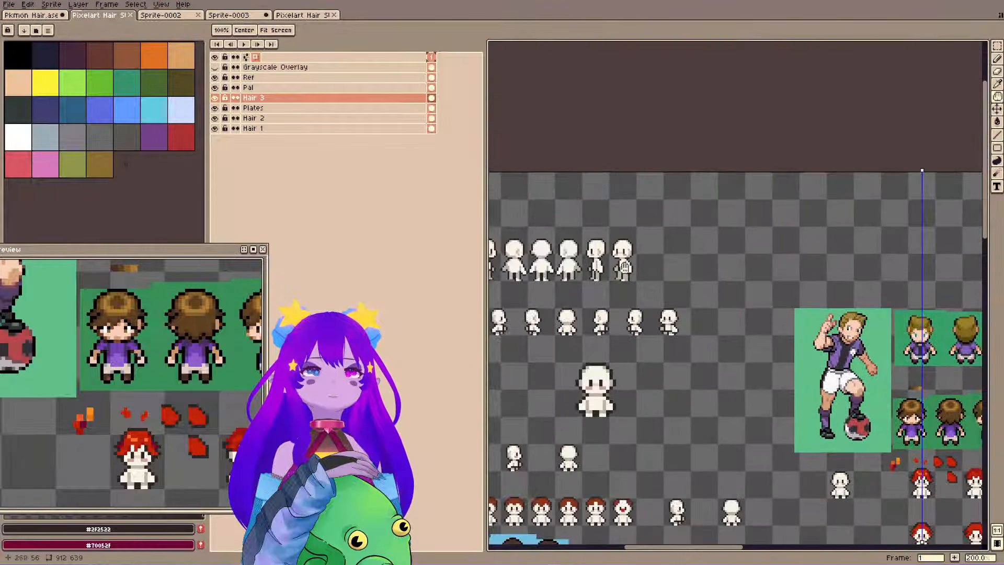
pyautogui.scroll(7, 630, 268)
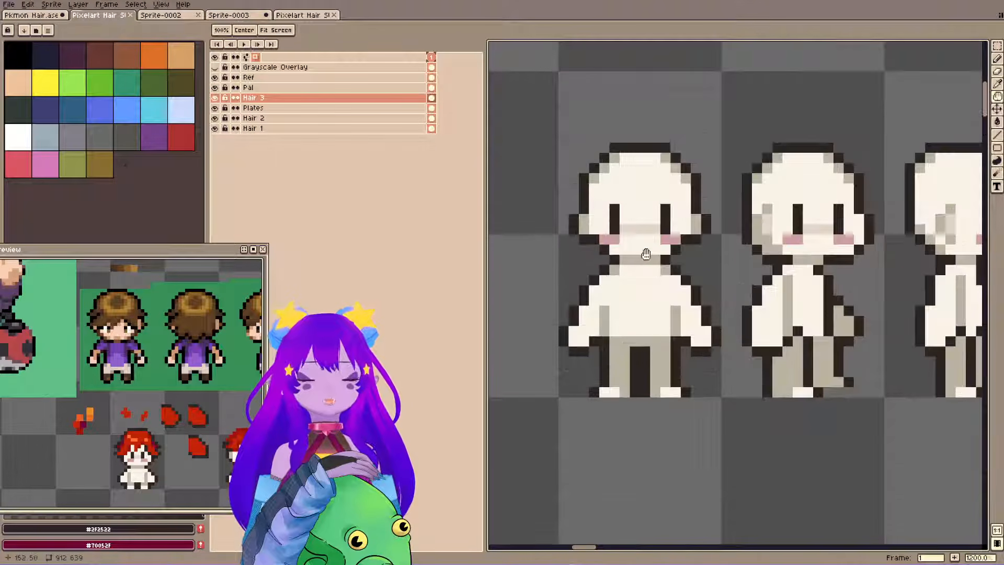
pyautogui.scroll(-4, 642, 251)
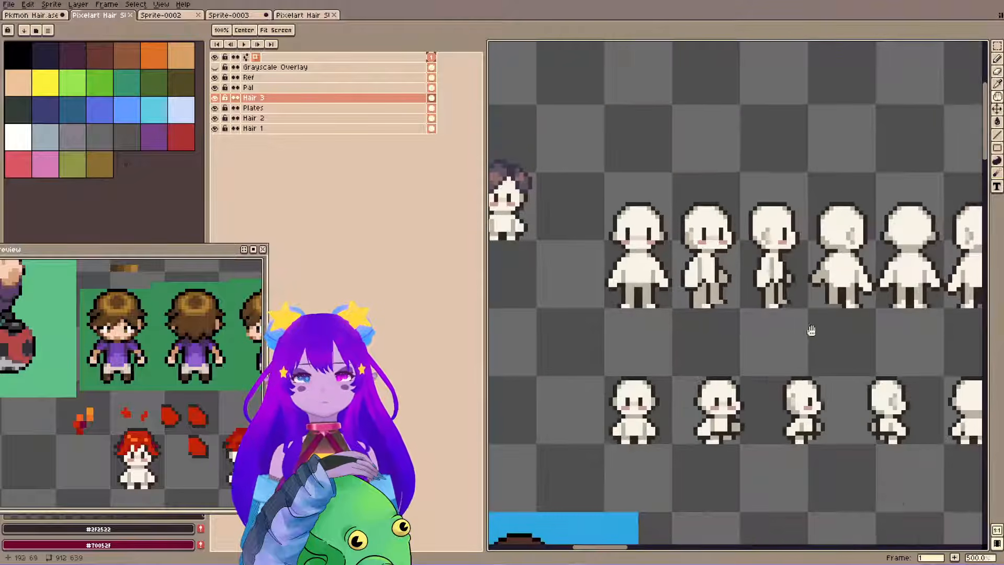
pyautogui.scroll(-3, 801, 327)
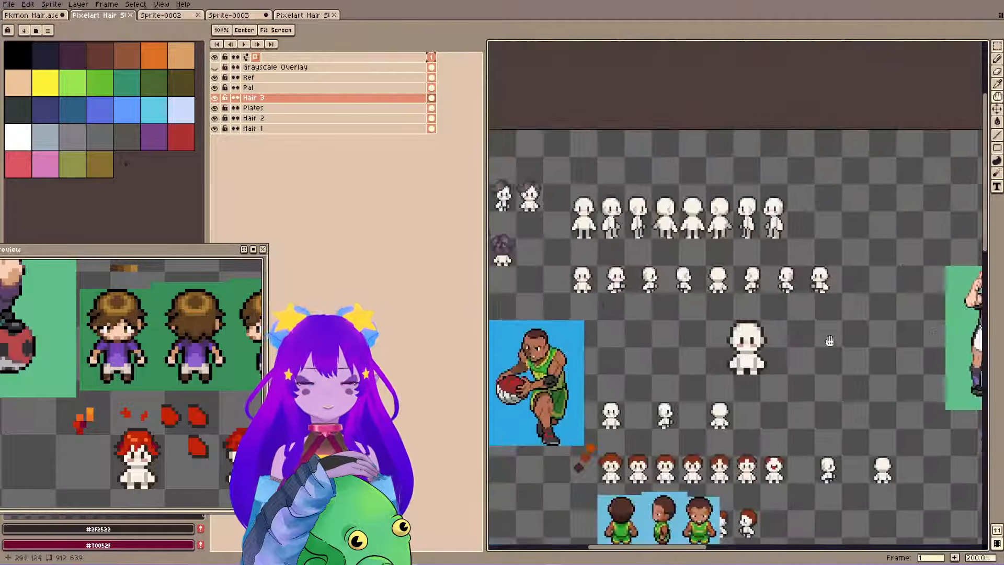
pyautogui.scroll(5, 830, 345)
pyautogui.scroll(2, 755, 300)
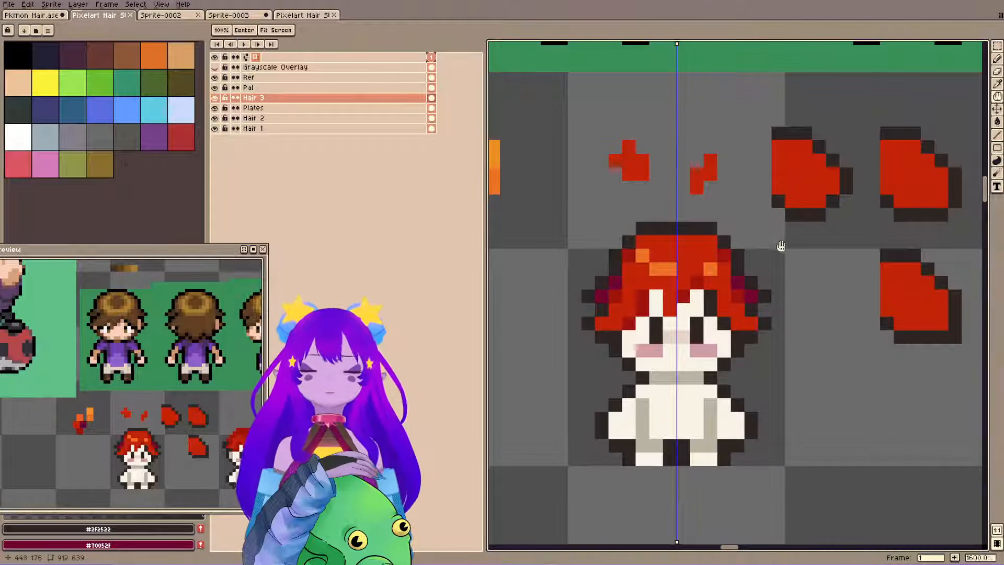
# Check the first sprite's hair values with the Grayscale Overlay, switch it off again, and save the file.
pyautogui.moveTo(781, 244); pyautogui.dragTo(757, 318)
pyautogui.moveTo(753, 276); pyautogui.dragTo(763, 237)
pyautogui.hotkey('ctrl', 's')
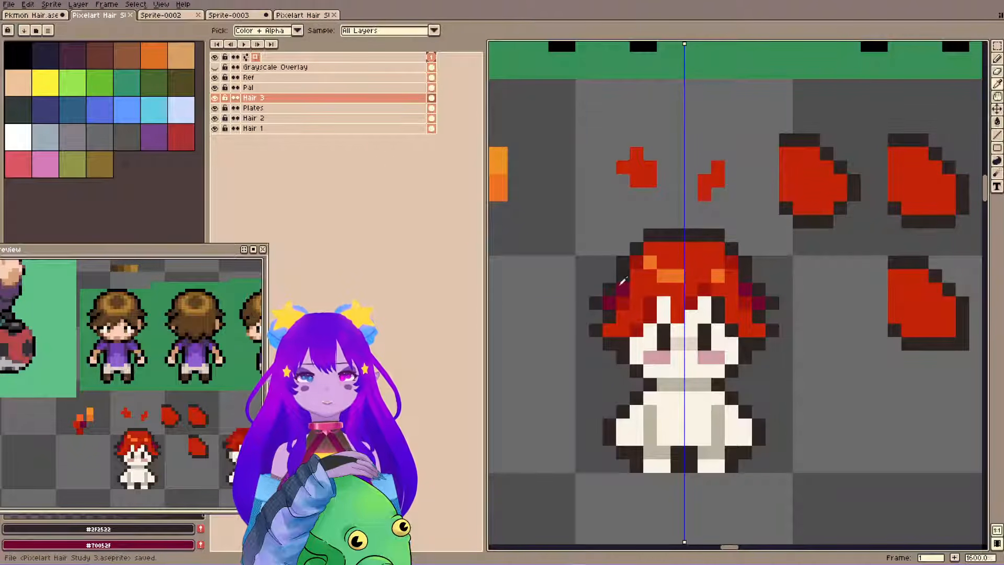
pyautogui.hotkey('ctrl', 'g')
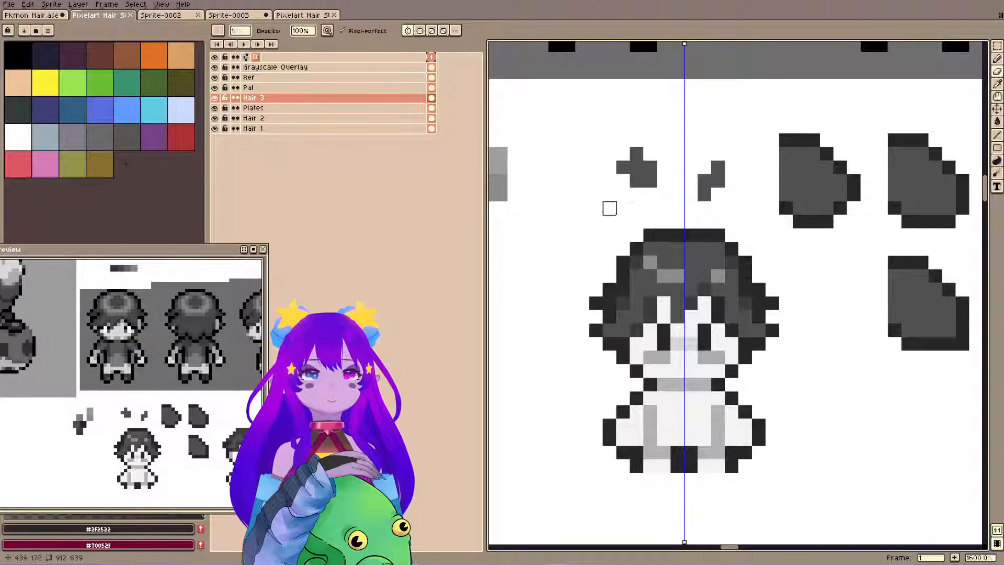
pyautogui.hotkey('ctrl', 'g')
pyautogui.moveTo(658, 159); pyautogui.dragTo(656, 181)
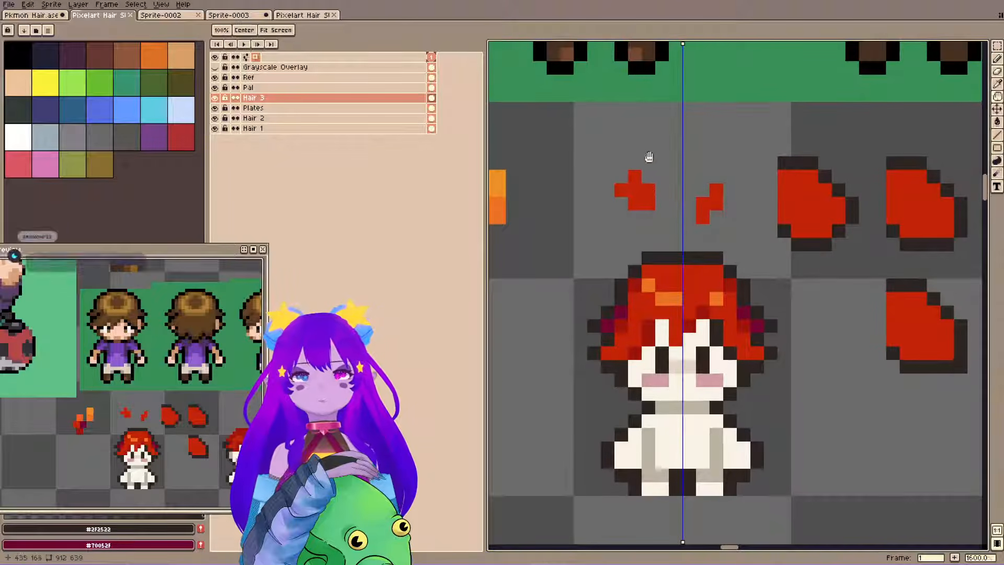
pyautogui.moveTo(634, 268); pyautogui.dragTo(649, 277)
pyautogui.press('b')
pyautogui.hotkey('ctrl', 's')
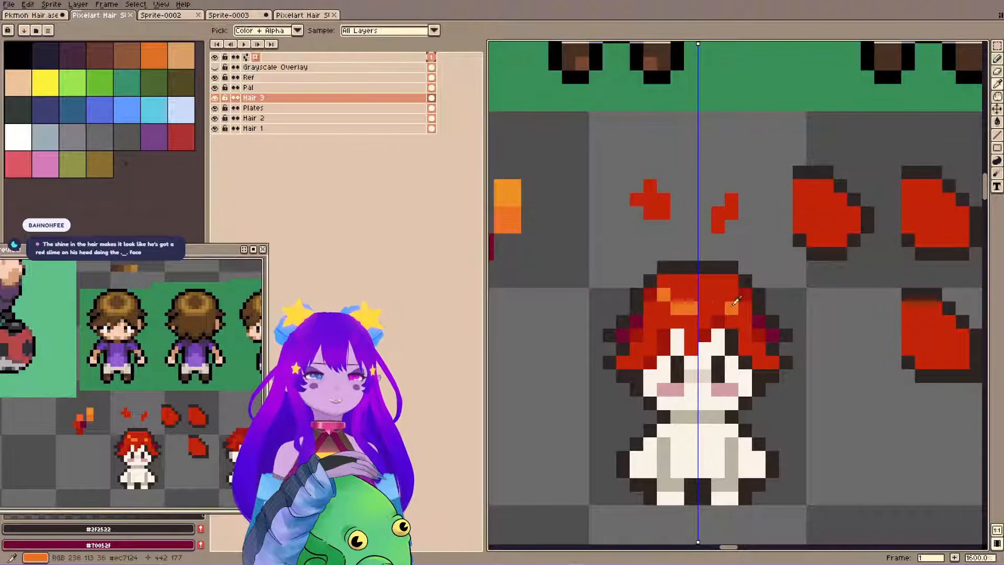
# With vertical symmetry off, rearrange the hair highlights into two side dots and a centred bar using #ec7124 and #c32309.
pyautogui.keyDown('alt'); pyautogui.click(725, 295); pyautogui.keyUp('alt')
pyautogui.click(359, 31)
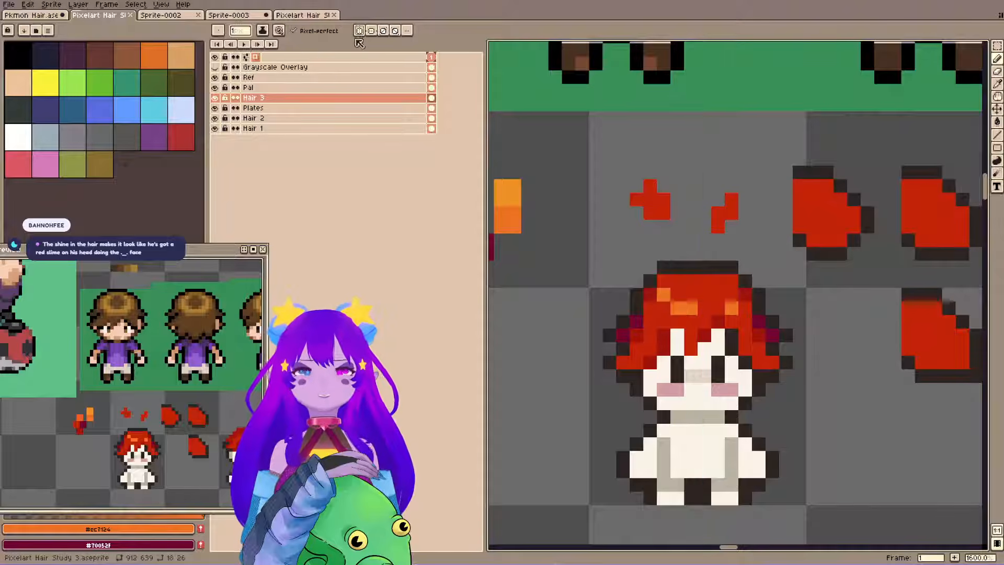
pyautogui.click(726, 295)
pyautogui.click(705, 307)
pyautogui.keyDown('alt'); pyautogui.click(682, 295); pyautogui.keyUp('alt')
pyautogui.click(677, 308)
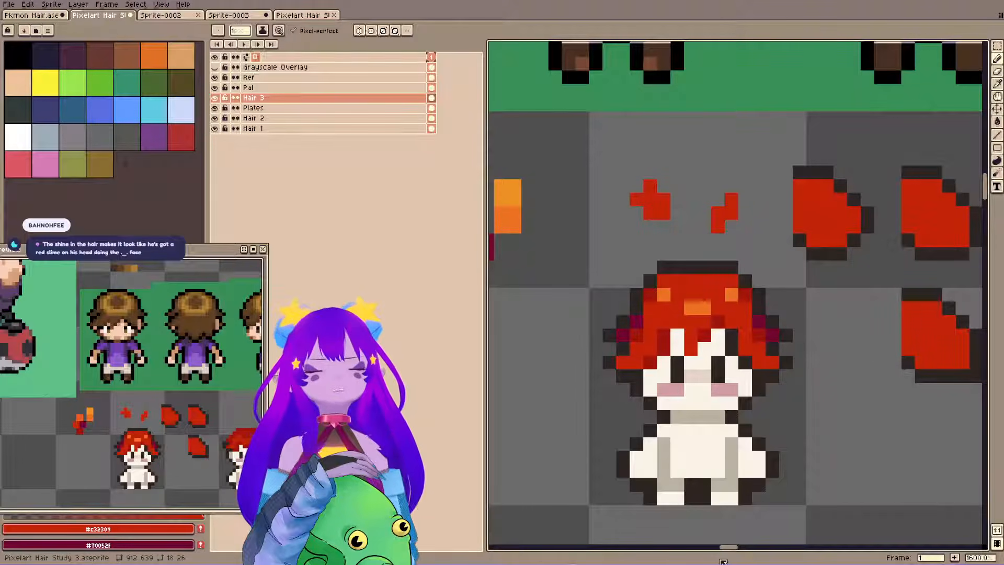
# Place a copy of the first sprite's hair directly below it in a new third row of sprites.
pyautogui.press('m')
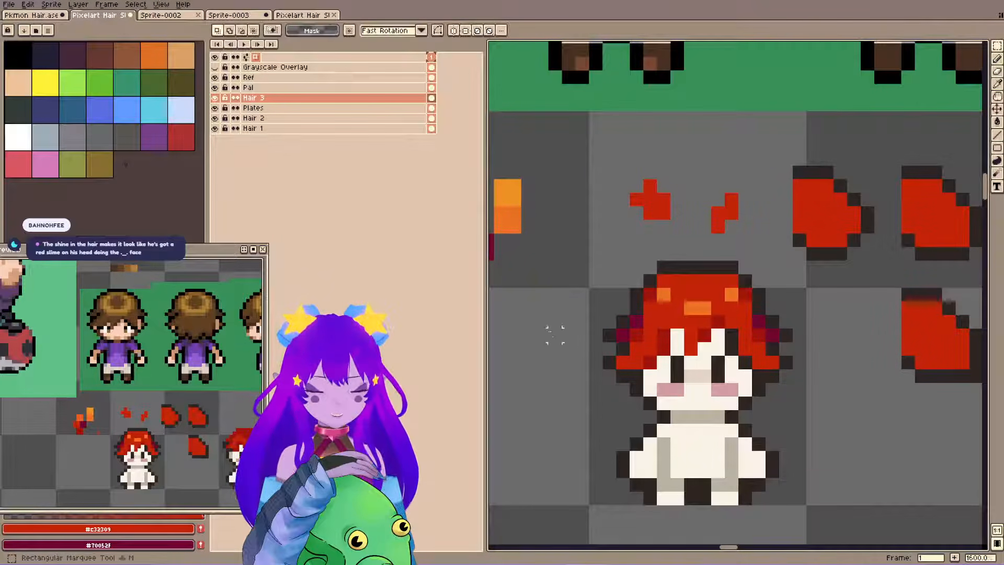
pyautogui.moveTo(582, 254); pyautogui.dragTo(800, 513)
pyautogui.scroll(-1, 784, 525)
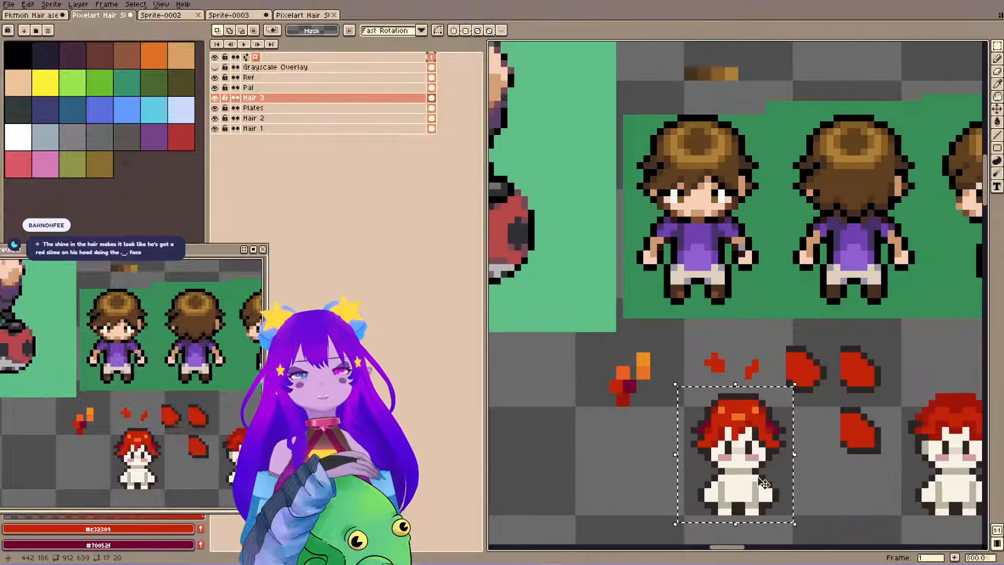
pyautogui.moveTo(756, 440); pyautogui.dragTo(715, 166)
pyautogui.scroll(-1, 690, 271)
pyautogui.moveTo(690, 271); pyautogui.dragTo(640, 182)
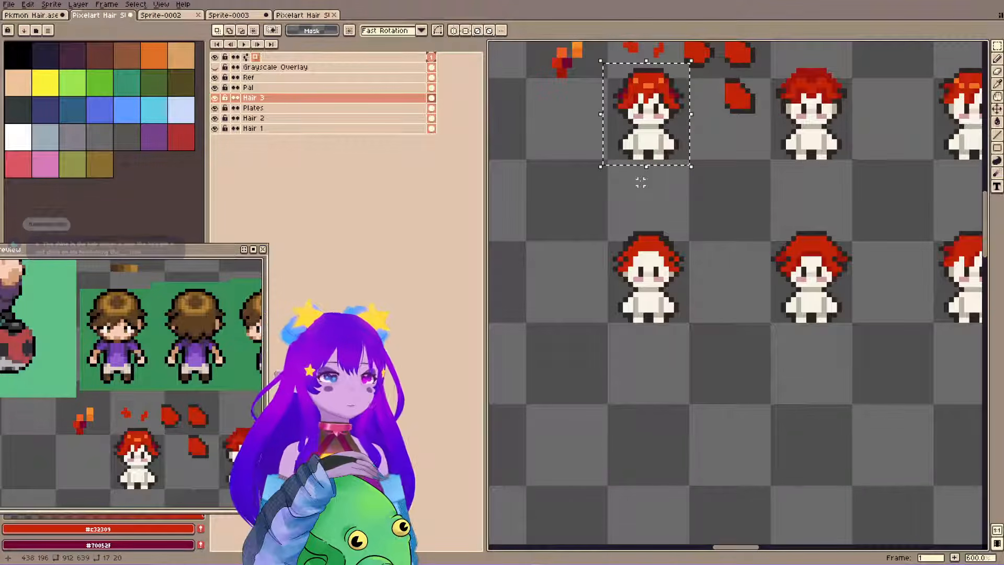
pyautogui.hotkey('ctrl', 'v')
pyautogui.hotkey('shift', 'Down')
pyautogui.hotkey('shift', 'Down')
pyautogui.hotkey('shift', 'Down')
pyautogui.hotkey('shift', 'Down')
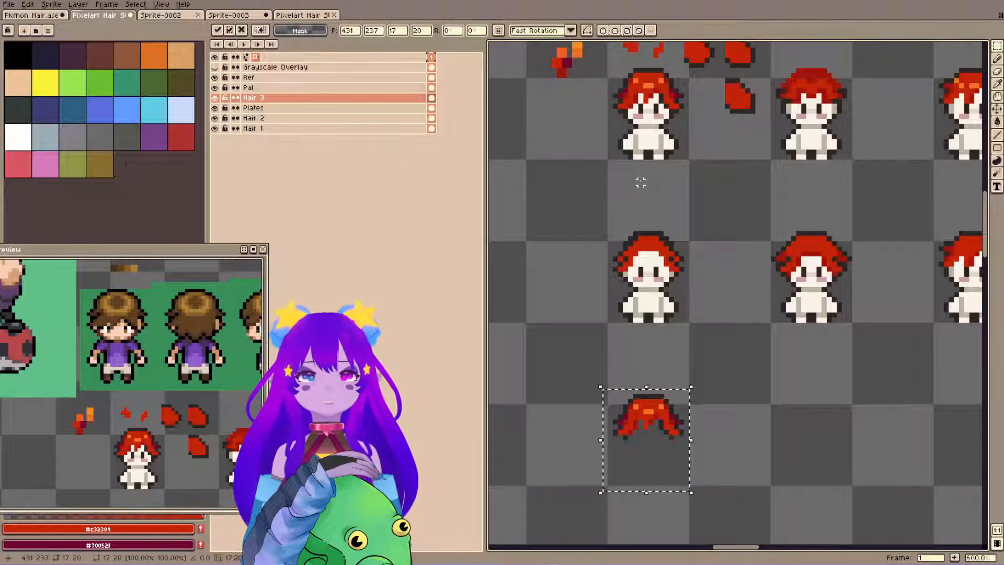
pyautogui.hotkey('ctrl', 'd')
# Copy the first sprite's bald base body on the Plates layer and place it beneath the hair in the third row.
pyautogui.press('b')
pyautogui.keyDown('ctrl'); pyautogui.click(650, 145); pyautogui.keyUp('ctrl')
pyautogui.press('m')
pyautogui.moveTo(610, 70); pyautogui.dragTo(686, 173)
pyautogui.hotkey('ctrl', 'c')
pyautogui.hotkey('ctrl', 'v')
pyautogui.hotkey('shift', 'Down')
pyautogui.hotkey('shift', 'Down')
pyautogui.hotkey('shift', 'Down')
pyautogui.hotkey('shift', 'Down')
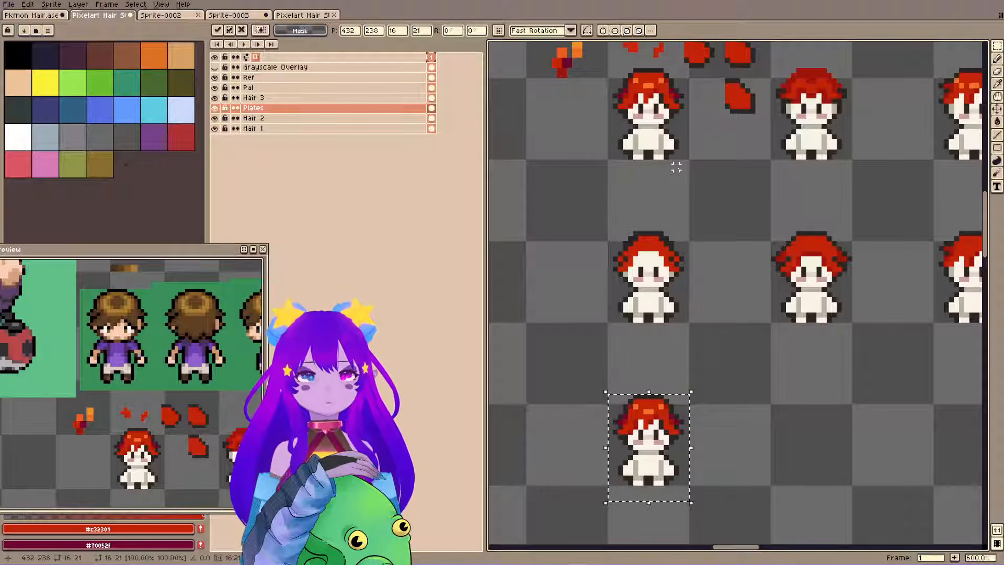
pyautogui.hotkey('ctrl', 'd')
pyautogui.scroll(4, 589, 488)
pyautogui.moveTo(550, 167); pyautogui.dragTo(835, 532)
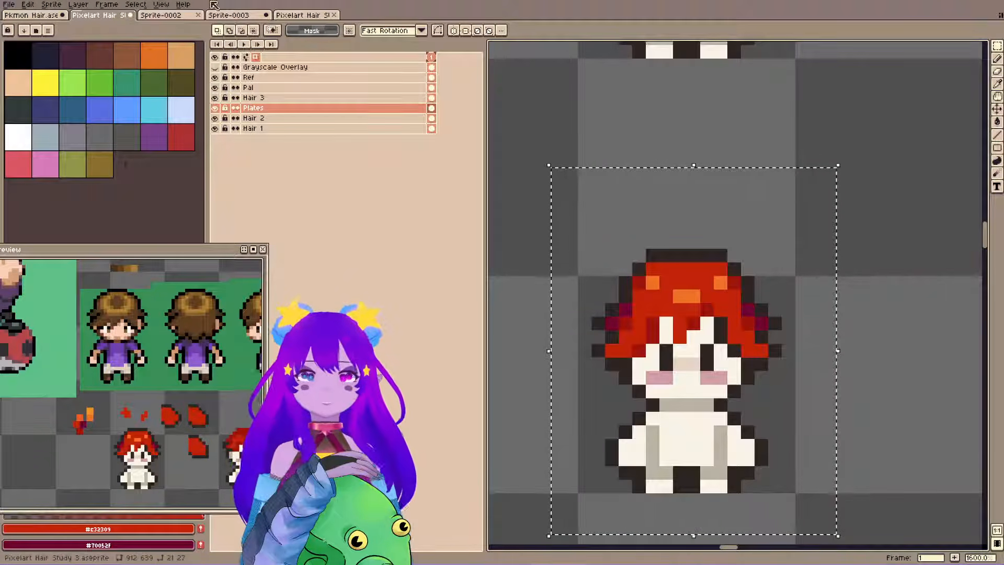
pyautogui.click(157, 14)
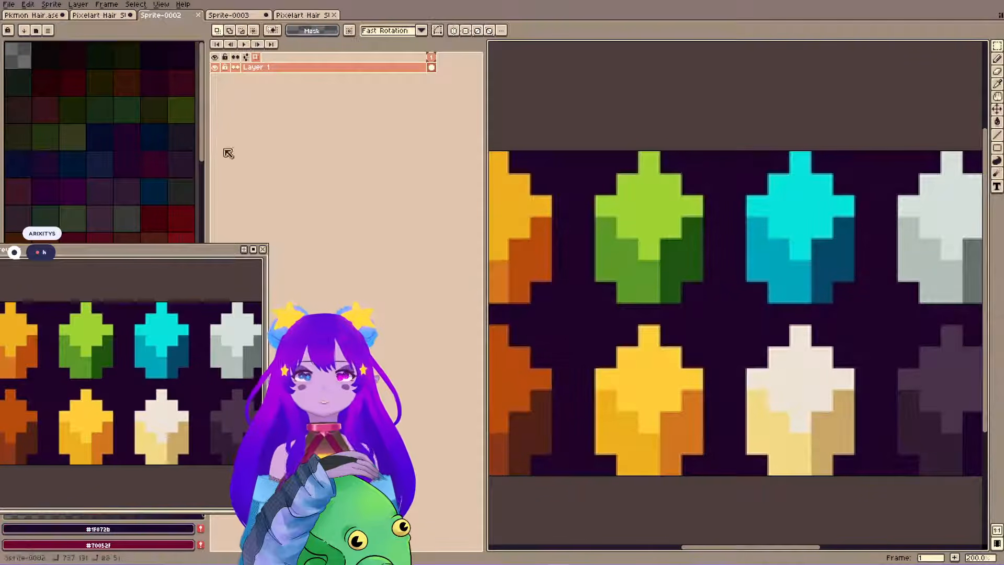
pyautogui.click(126, 15)
pyautogui.hotkey('ctrl', 'd')
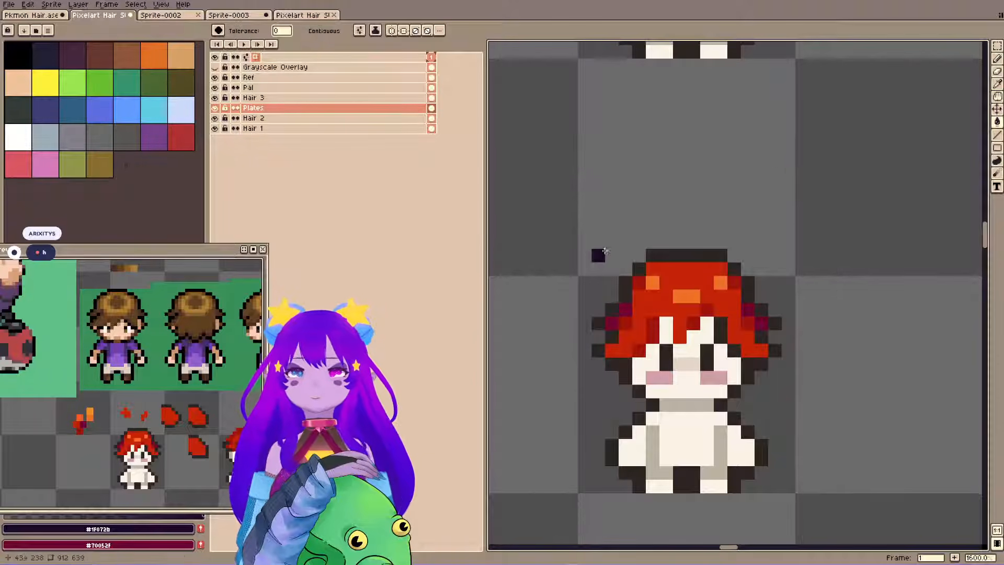
# Select the third-row sprite on the Hair 3 layer and fill its darkest hair shadows with #205610 picked from Sprite-0002.
pyautogui.click(275, 97)
pyautogui.moveTo(542, 199); pyautogui.dragTo(847, 502)
pyautogui.click(170, 16)
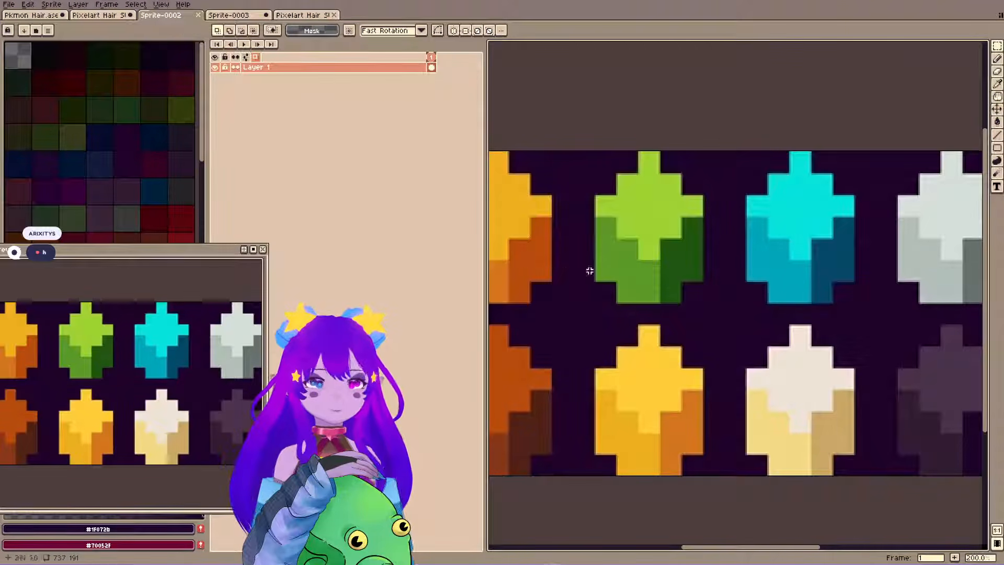
pyautogui.press('i')
pyautogui.click(674, 270)
pyautogui.press('g')
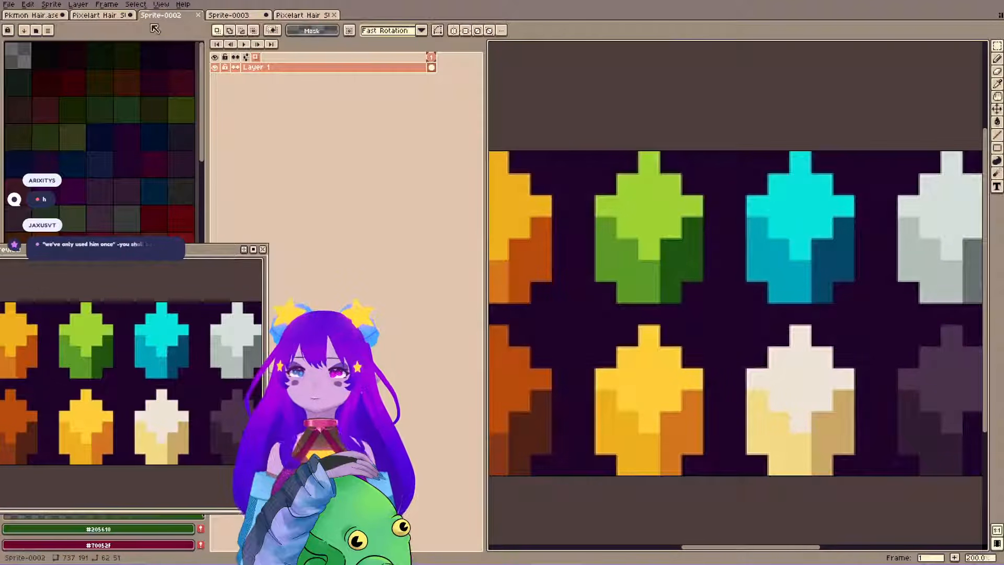
pyautogui.hotkey('ctrl', 'shift', 'Tab')
pyautogui.click(613, 323)
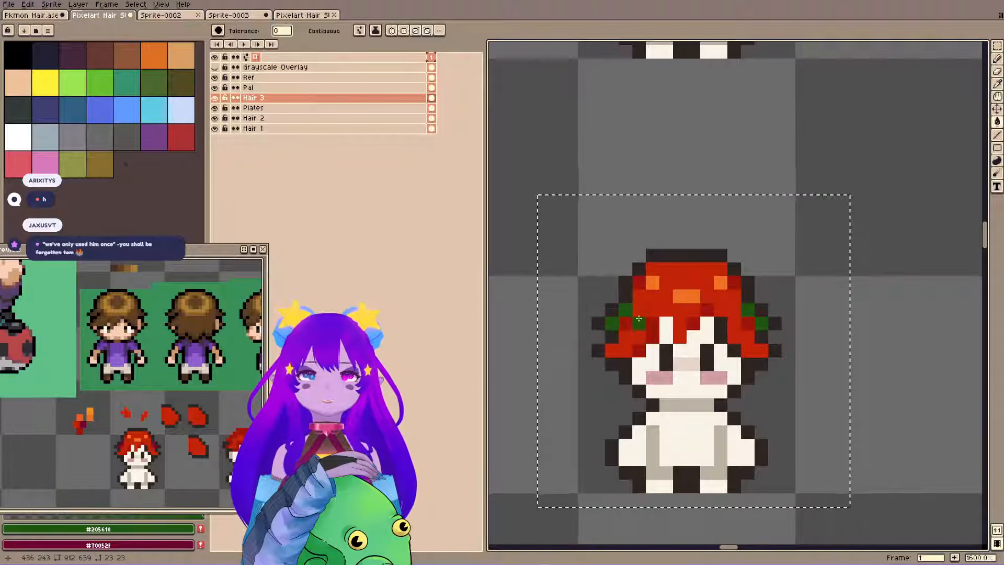
# Recolour the third-row hair with Sprite-0002's greens, filling the mid shadows with the medium green and the base with the light green.
pyautogui.click(201, 15)
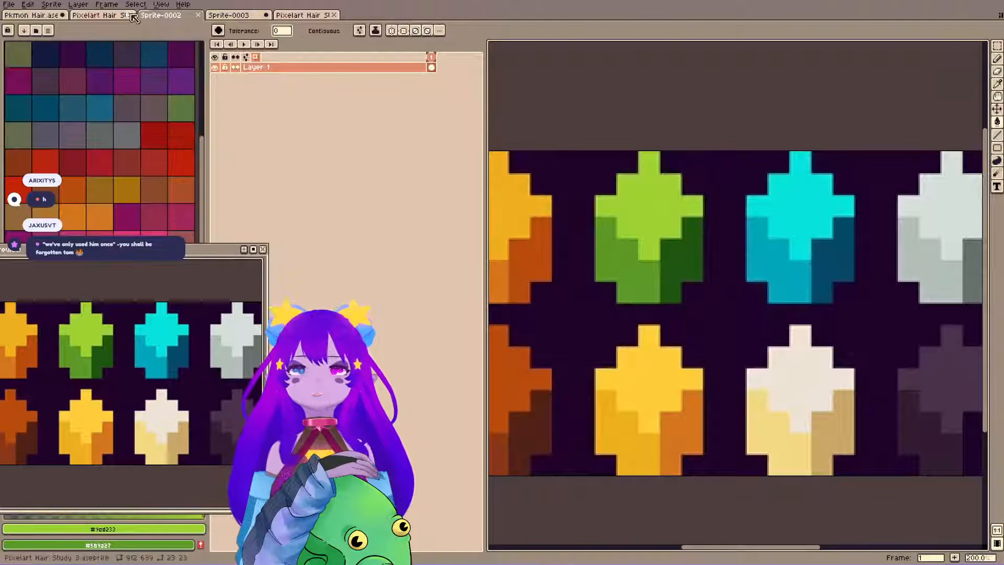
pyautogui.click(132, 16)
pyautogui.press('x')
pyautogui.click(648, 324)
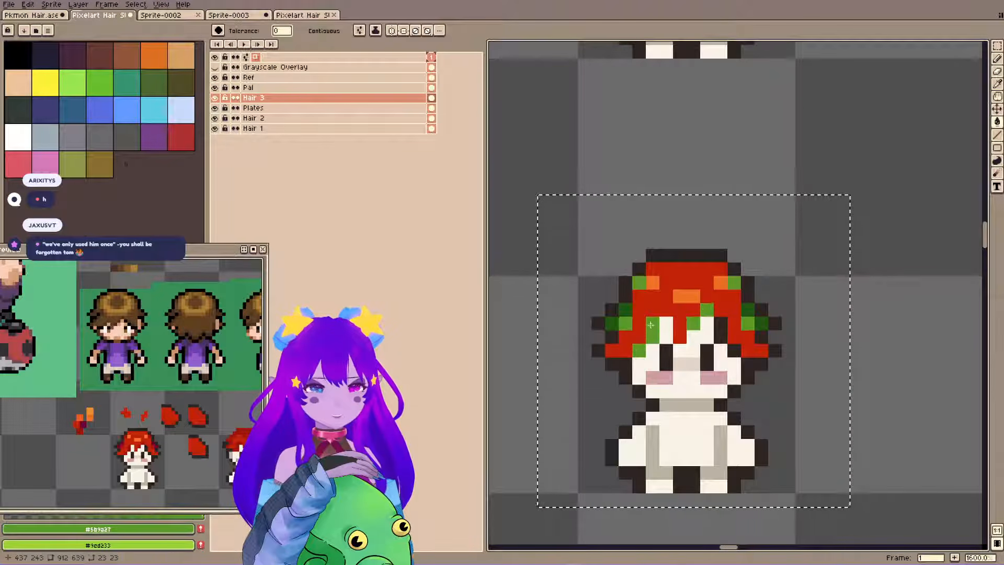
pyautogui.press('x')
pyautogui.click(646, 307)
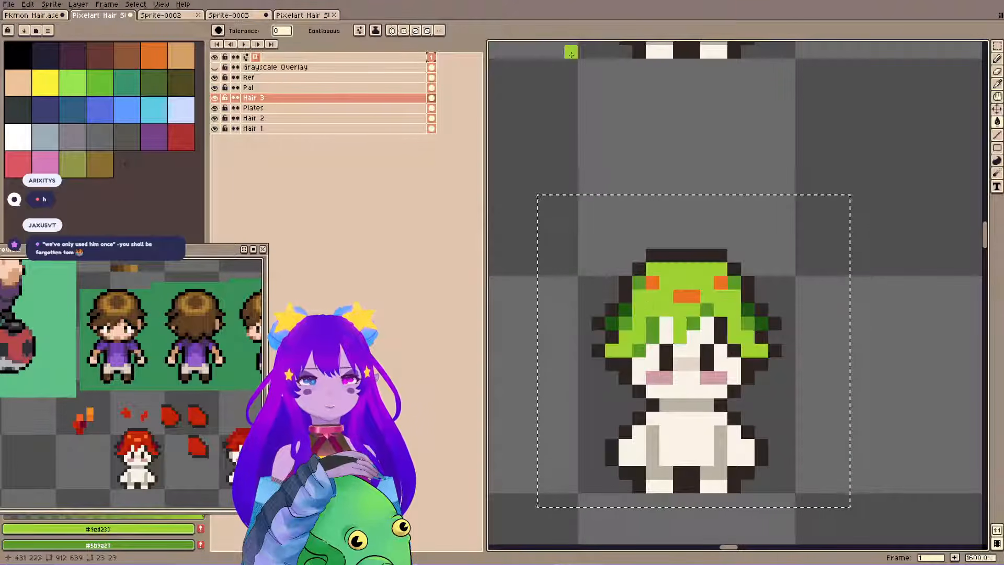
# Pick the golden yellow from Sprite-0002 and paint two square frog eyes on top of the third-row sprite's green hair.
pyautogui.keyDown('alt'); pyautogui.click(654, 281); pyautogui.keyUp('alt')
pyautogui.click(152, 16)
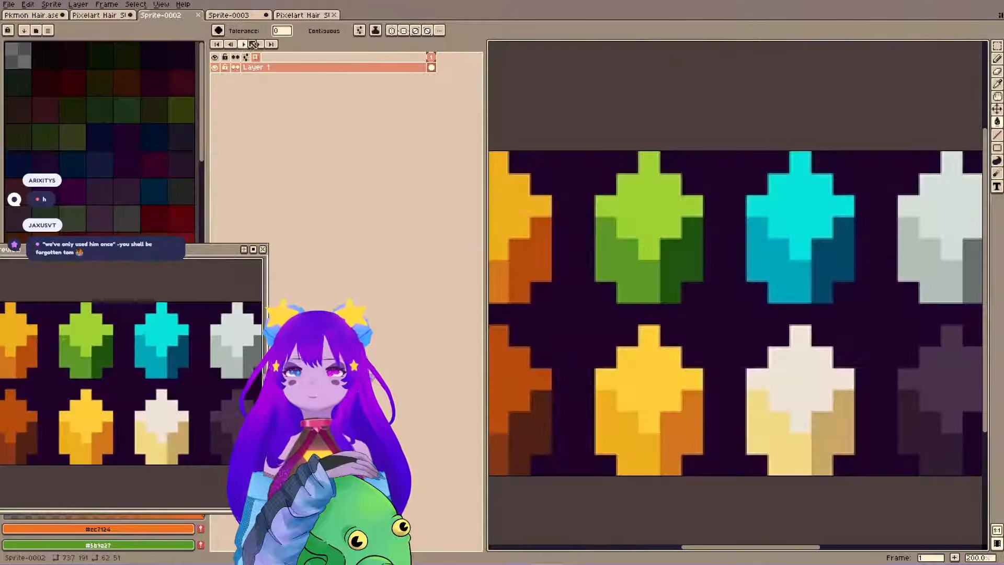
pyautogui.keyDown('alt'); pyautogui.click(658, 368); pyautogui.keyUp('alt')
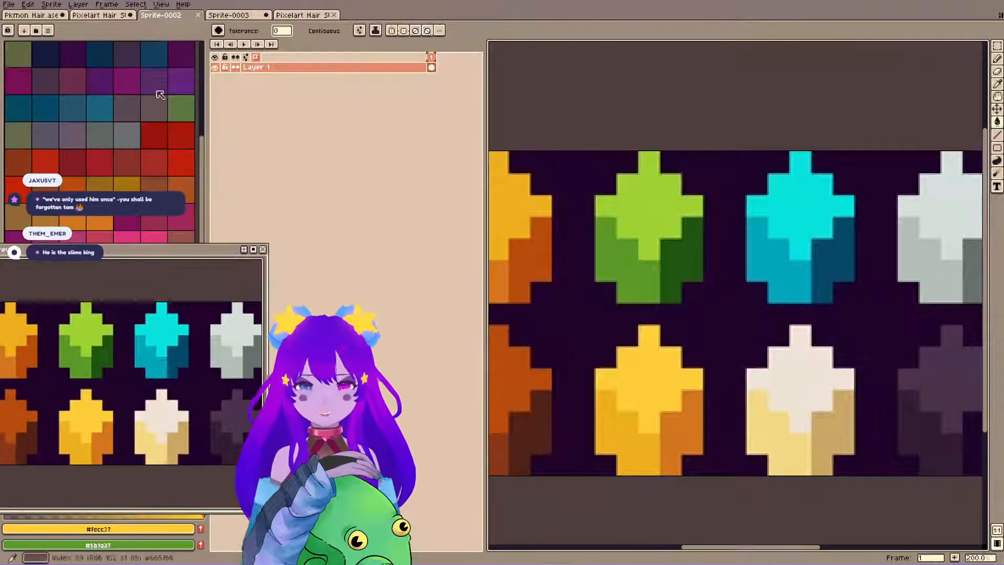
pyautogui.click(99, 16)
pyautogui.click(667, 310)
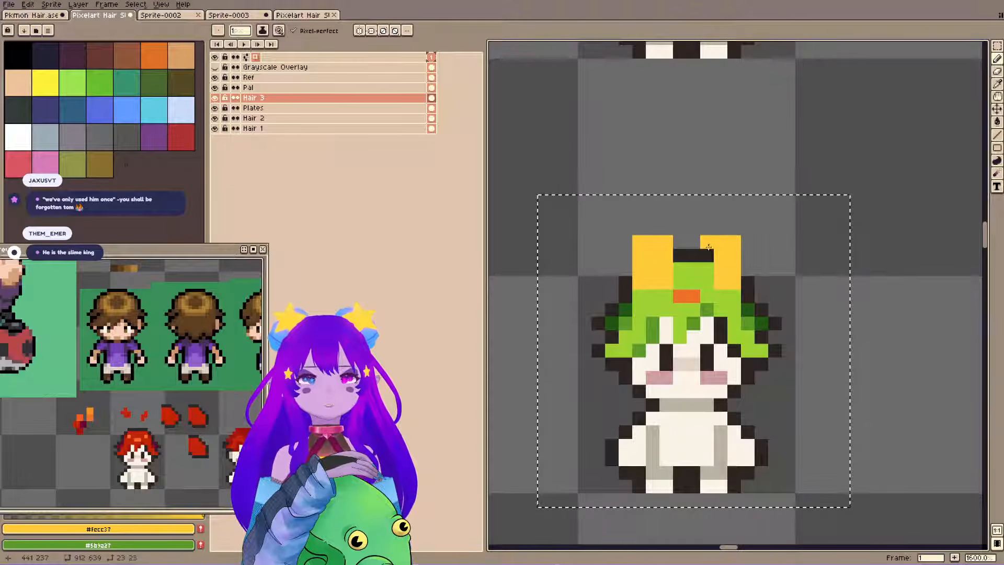
# Outline the yellow frog eyes in dark #2f2522 and paint over the leftover orange highlight with the light green.
pyautogui.keyDown('alt'); pyautogui.click(626, 284); pyautogui.keyUp('alt')
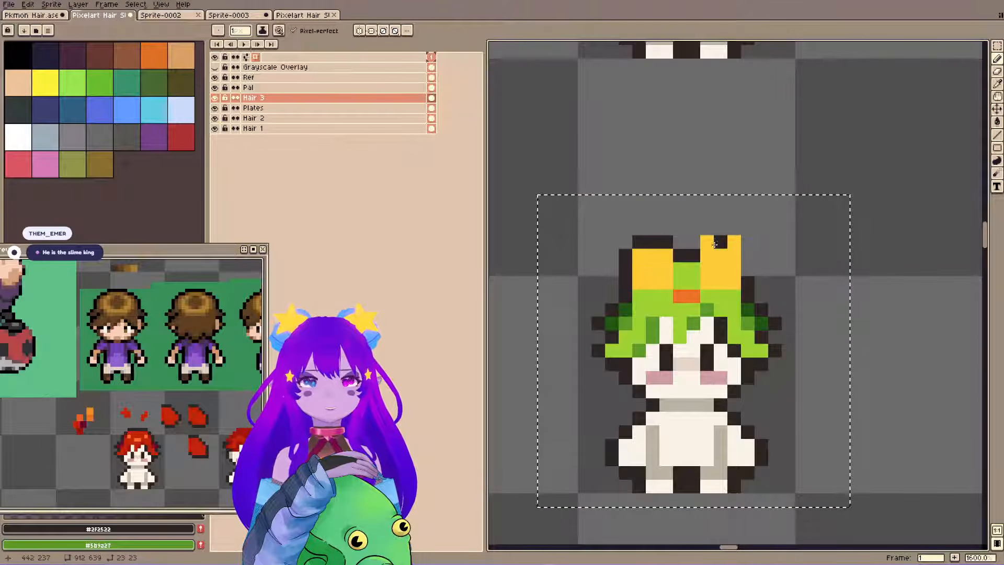
pyautogui.moveTo(725, 239); pyautogui.dragTo(740, 246)
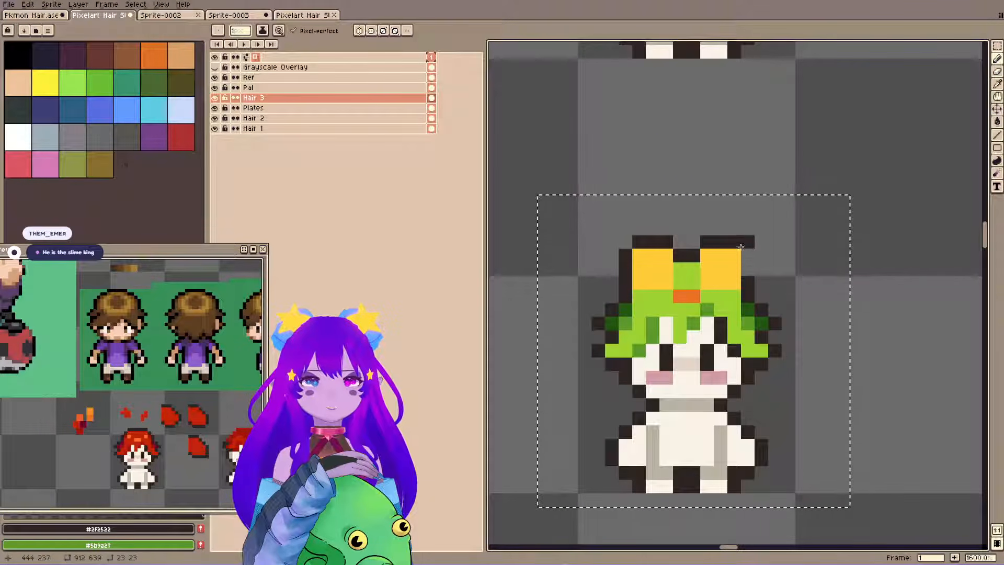
pyautogui.keyDown('alt'); pyautogui.click(680, 283); pyautogui.keyUp('alt')
pyautogui.click(693, 296)
# Try to raise the frog eyes one pixel and extend the dark outline down to the hair.
pyautogui.press('m')
pyautogui.moveTo(611, 202)
pyautogui.mouseDown()
pyautogui.moveTo(775, 283)
pyautogui.moveTo(734, 258)
pyautogui.mouseUp()
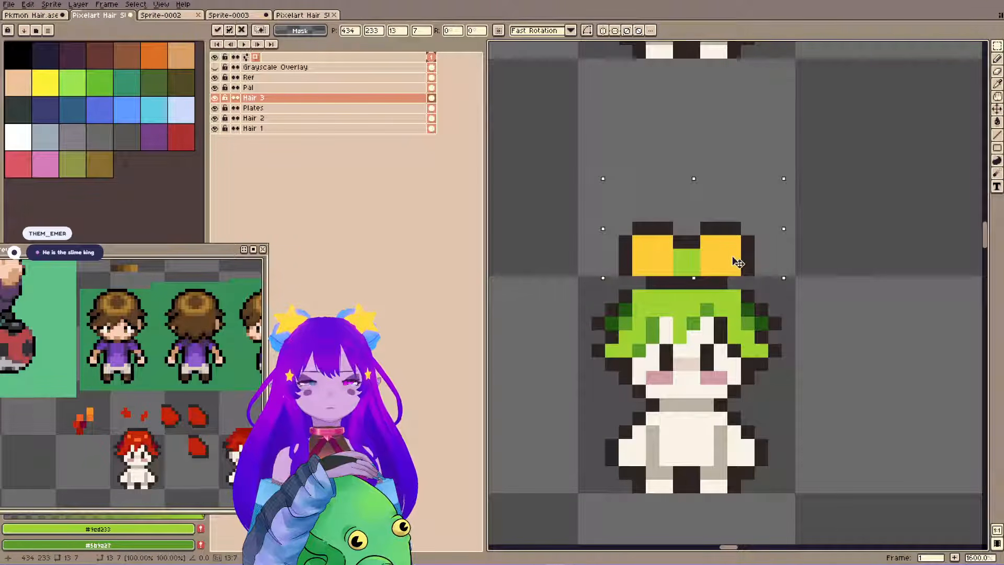
pyautogui.hotkey('ctrl', 'd')
pyautogui.press('b')
pyautogui.keyDown('alt'); pyautogui.click(626, 269); pyautogui.keyUp('alt')
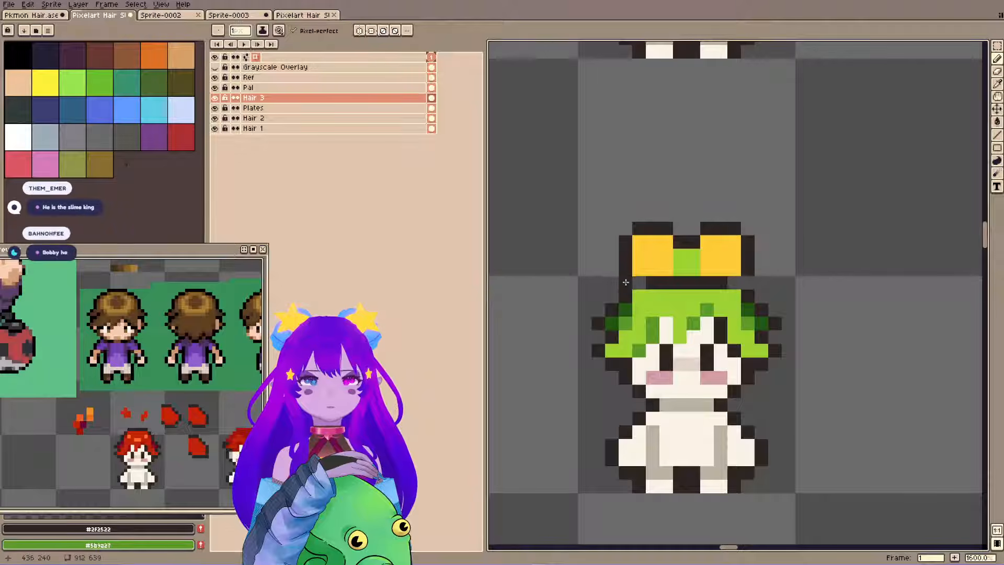
pyautogui.hotkey('ctrl', 'z')
pyautogui.hotkey('ctrl', 'z')
pyautogui.hotkey('ctrl', 'd')
# Add a dark pupil to the outer edge of each yellow frog eye and save the file.
pyautogui.click(642, 267)
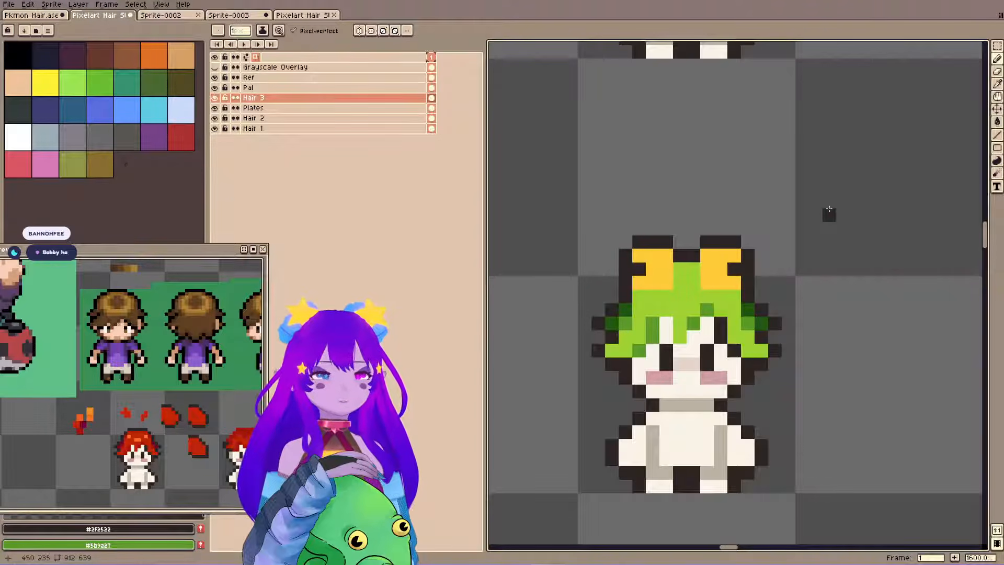
pyautogui.hotkey('ctrl', 's')
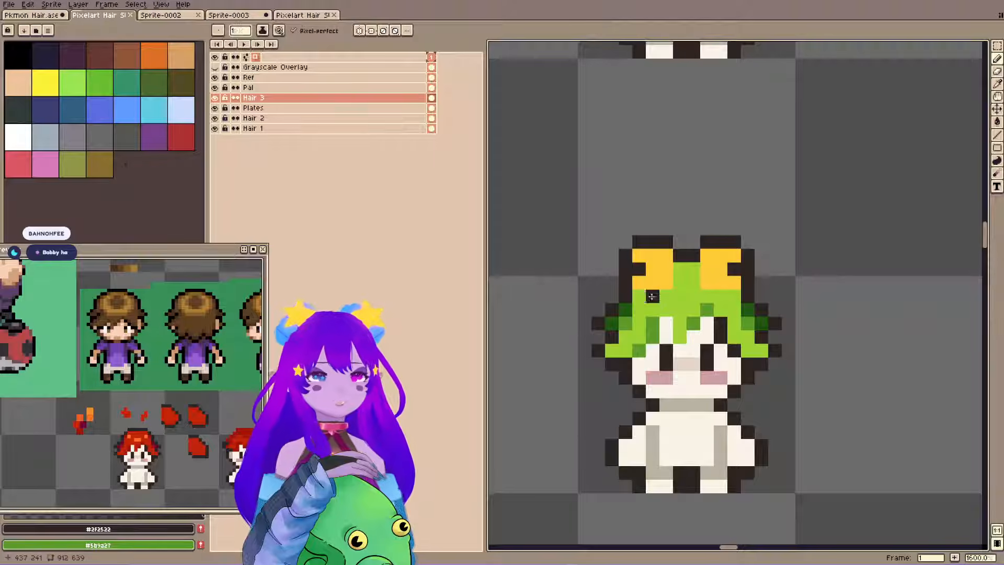
pyautogui.scroll(-1, 682, 208)
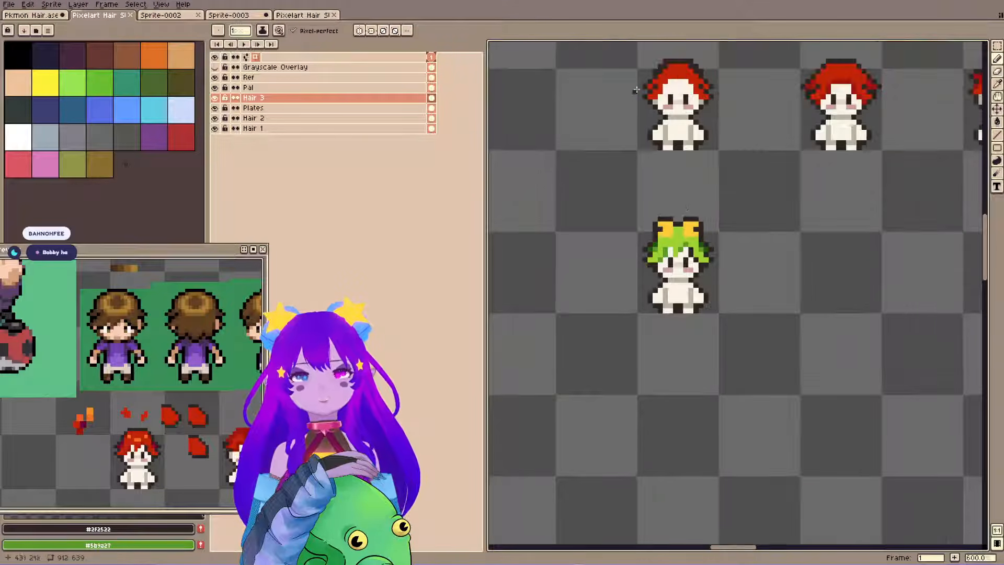
pyautogui.moveTo(631, 96); pyautogui.dragTo(672, 243)
pyautogui.hotkey('ctrl', 's')
# Compare the green frog-eyed sprite with the red-haired sprites in the rows above.
pyautogui.press('space')
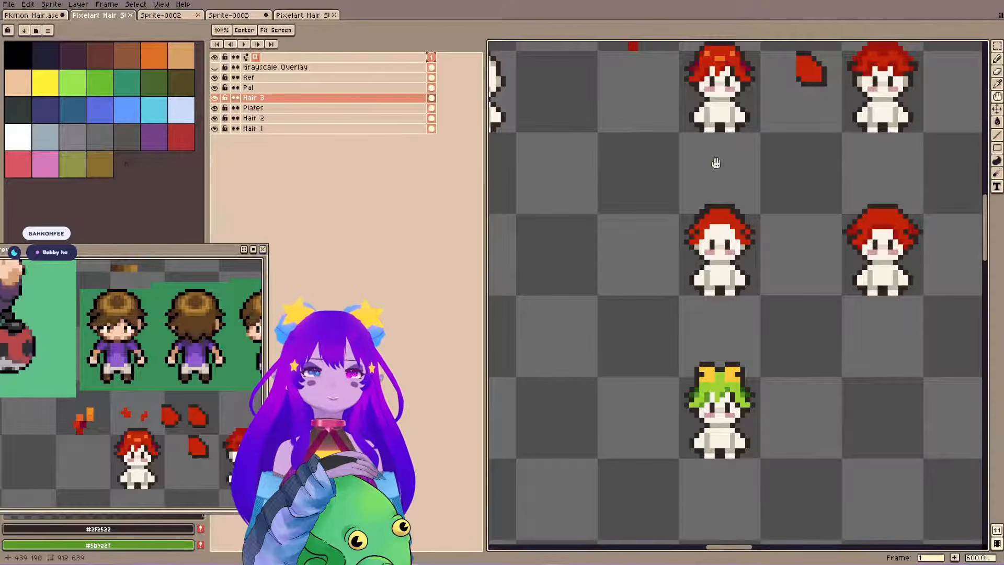
pyautogui.moveTo(725, 306); pyautogui.dragTo(730, 330)
pyautogui.moveTo(653, 142); pyautogui.dragTo(656, 215)
pyautogui.moveTo(708, 159); pyautogui.dragTo(696, 257)
pyautogui.scroll(1, 697, 256)
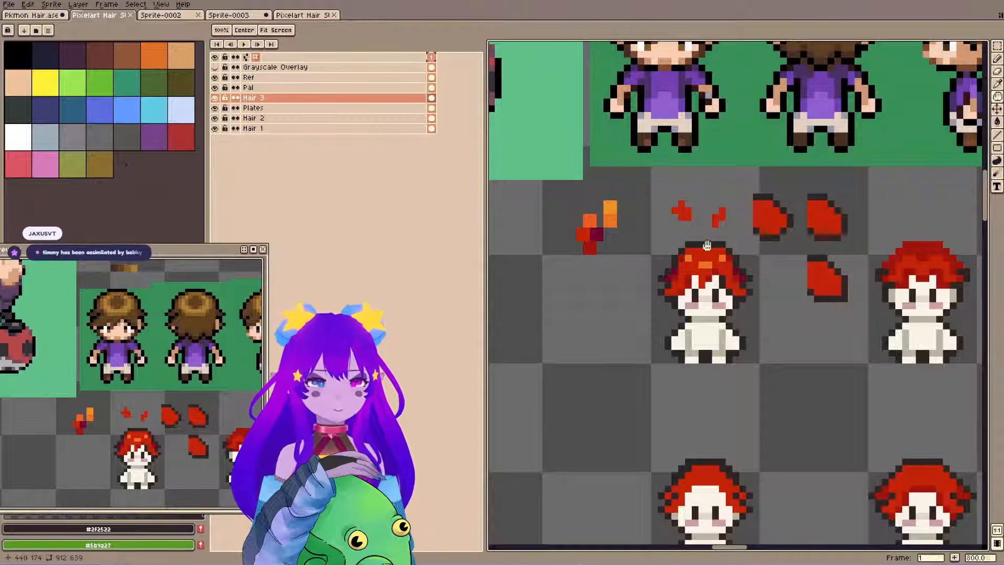
pyautogui.moveTo(697, 155); pyautogui.dragTo(689, 169)
pyautogui.moveTo(654, 412); pyautogui.dragTo(634, 185)
pyautogui.moveTo(636, 337); pyautogui.dragTo(651, 231)
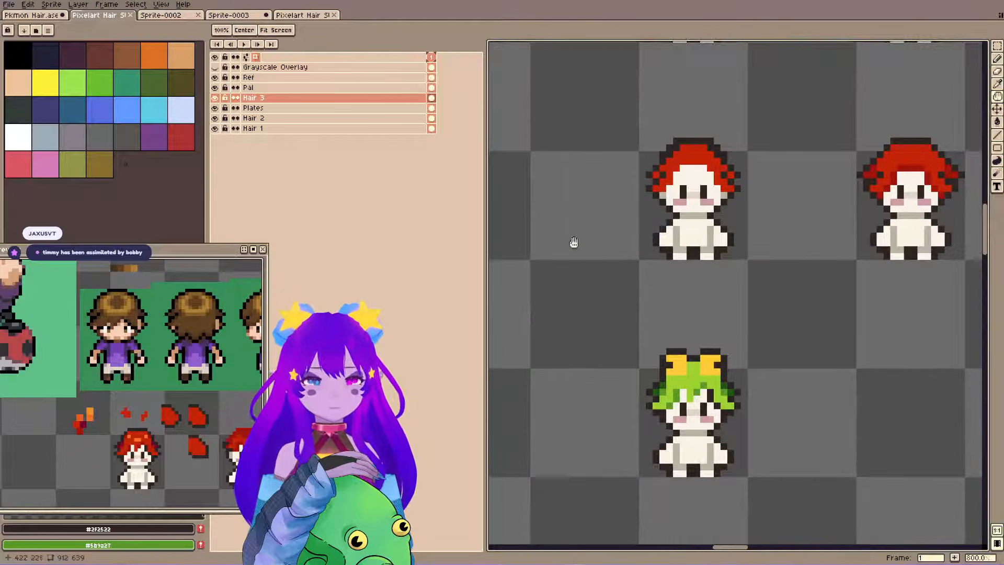
# Move the frog eyes up above the third-row hair and paint a light green #9ed233 head shape around them.
pyautogui.press('m')
pyautogui.moveTo(657, 339)
pyautogui.mouseDown()
pyautogui.moveTo(736, 377)
pyautogui.moveTo(710, 361)
pyautogui.moveTo(729, 345)
pyautogui.mouseUp()
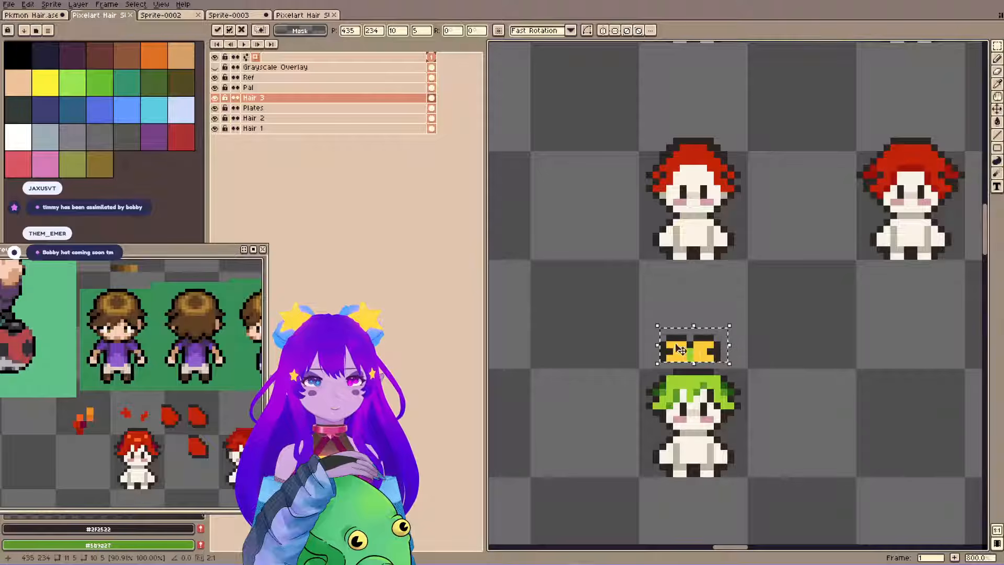
pyautogui.press('b')
pyautogui.keyDown('alt'); pyautogui.click(690, 345); pyautogui.keyUp('alt')
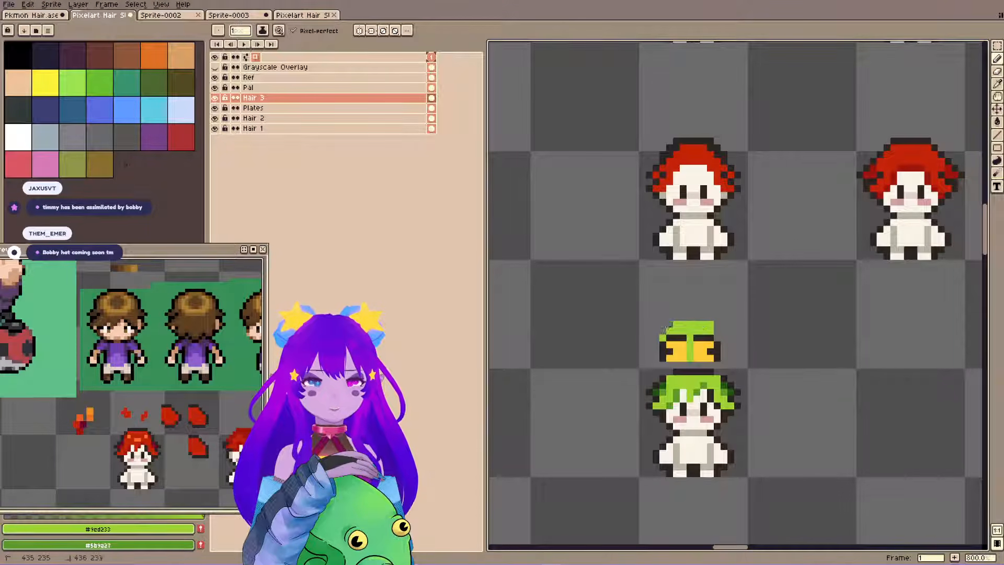
# Outline the raised frog head in dark #2f2522 and fill the gap between it and the hair with light green.
pyautogui.press('e')
pyautogui.click(663, 338)
pyautogui.click(669, 324)
pyautogui.keyDown('alt'); pyautogui.click(669, 325); pyautogui.keyUp('alt')
pyautogui.press('b')
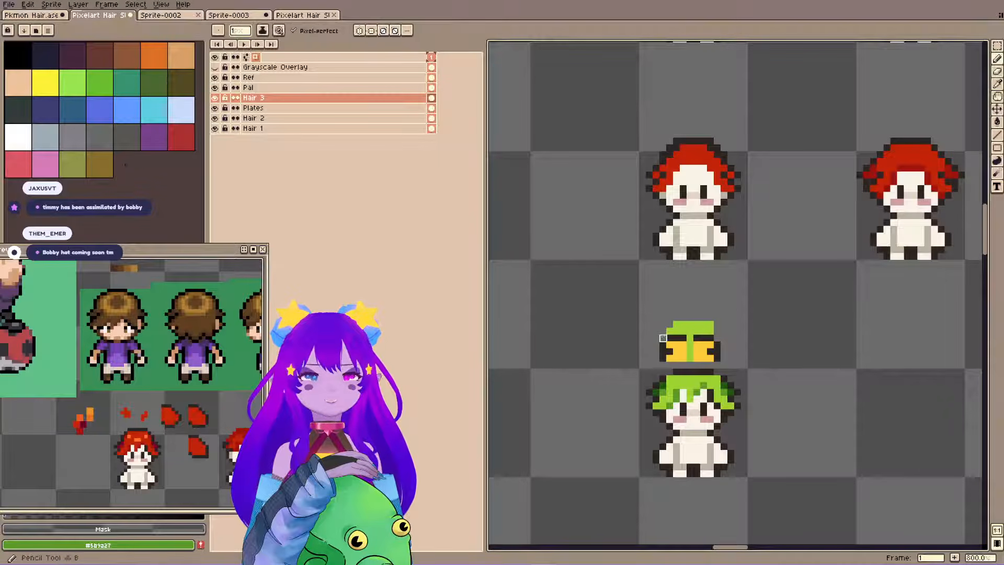
pyautogui.keyDown('alt'); pyautogui.click(669, 331); pyautogui.keyUp('alt')
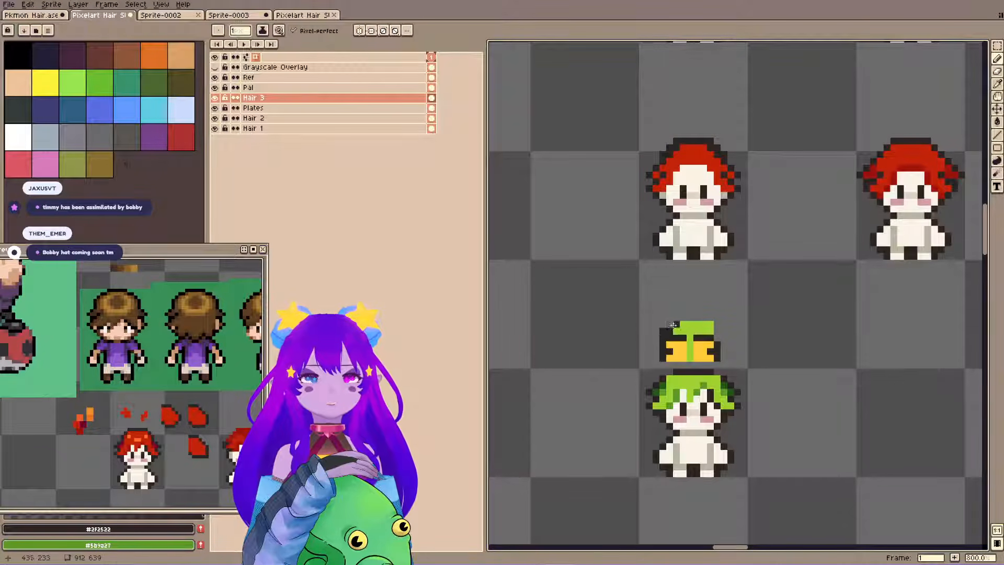
pyautogui.moveTo(670, 326); pyautogui.dragTo(676, 324)
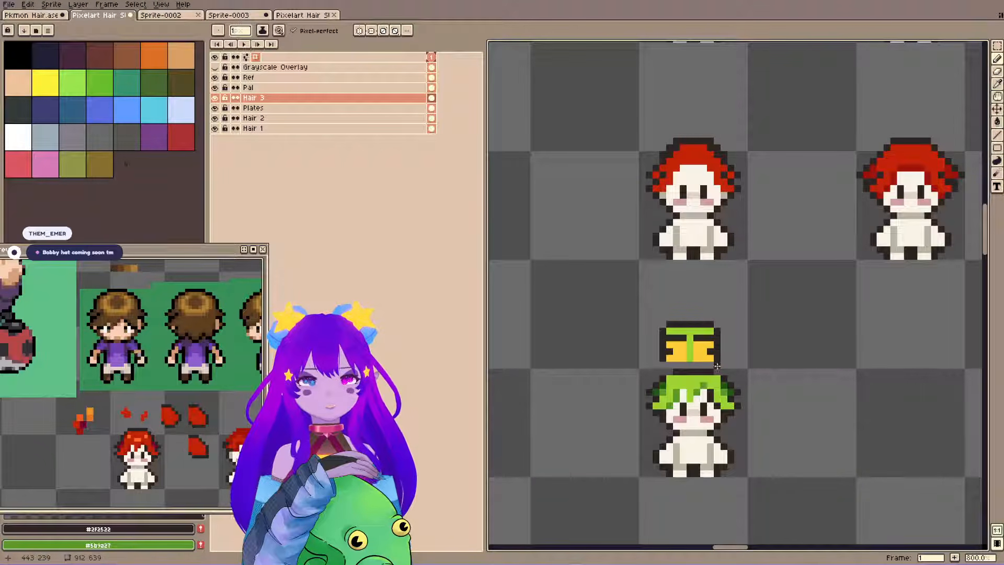
pyautogui.keyDown('alt'); pyautogui.click(670, 370); pyautogui.keyUp('alt')
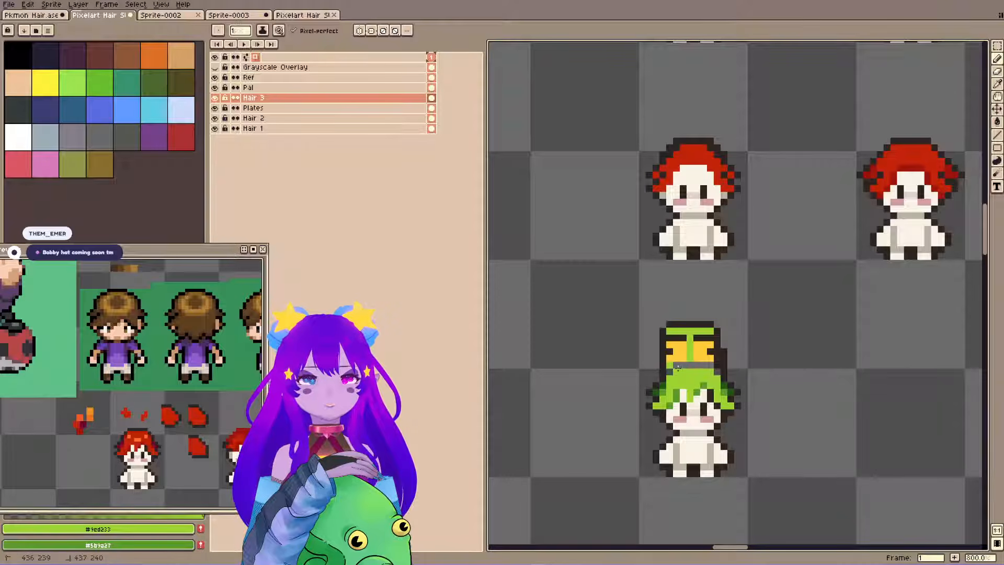
# Clean up the frog head's side outline, replace the dark lines above the eyes with light green, and round its upper corners.
pyautogui.keyDown('alt'); pyautogui.click(723, 356); pyautogui.keyUp('alt')
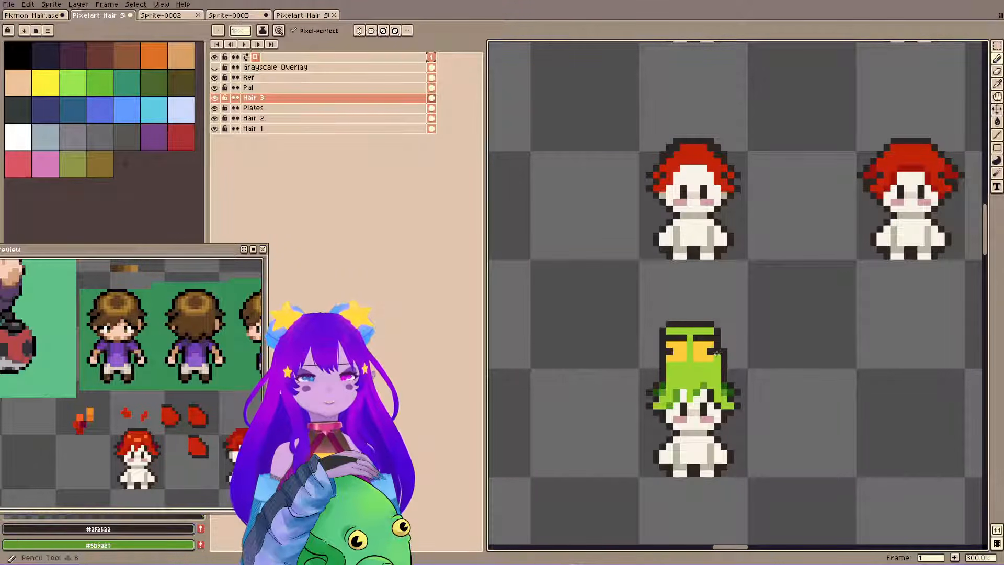
pyautogui.press('e')
pyautogui.press('b')
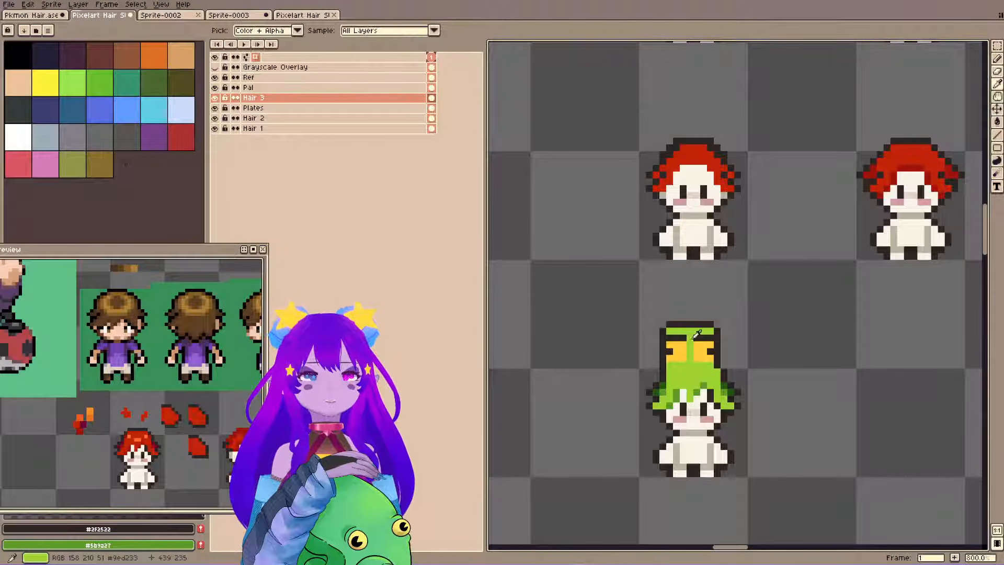
pyautogui.keyDown('alt'); pyautogui.click(696, 340); pyautogui.keyUp('alt')
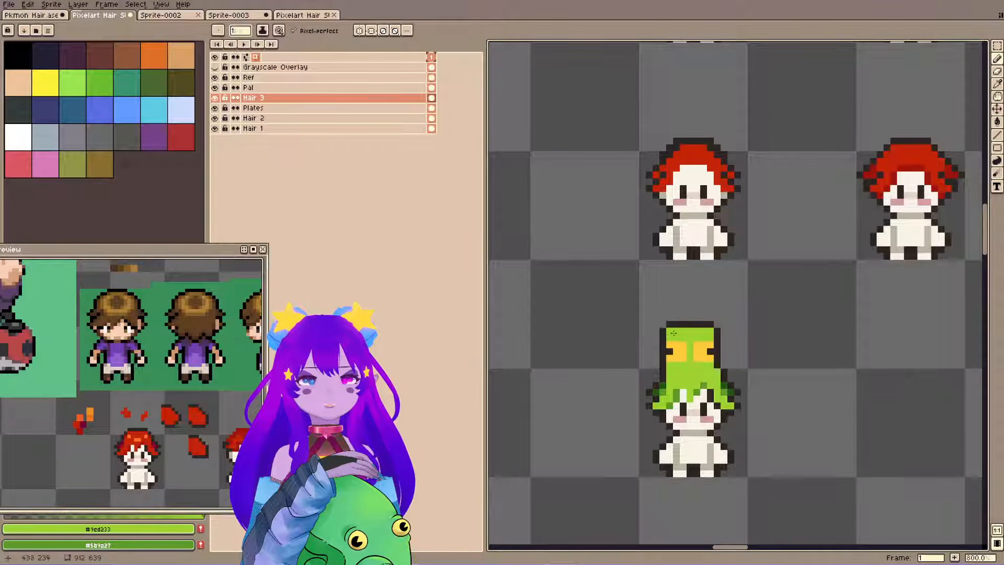
pyautogui.keyDown('alt'); pyautogui.click(711, 326); pyautogui.keyUp('alt')
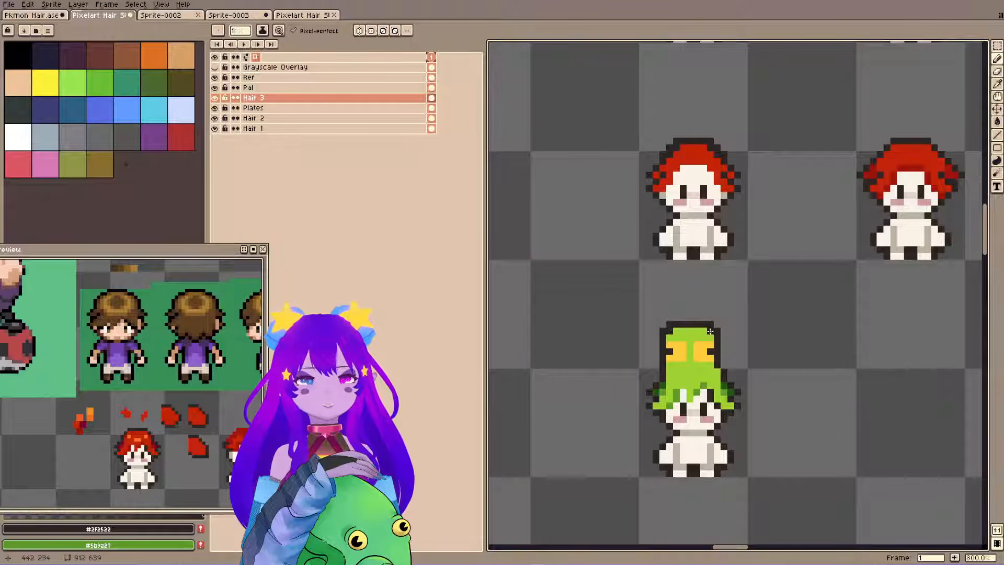
pyautogui.press('e')
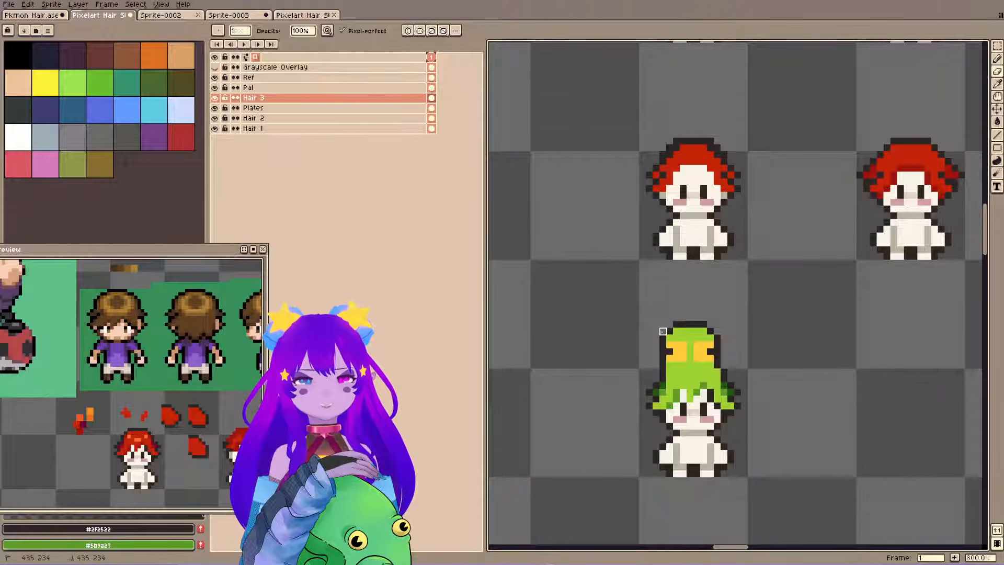
# Shift the frog eyes outward to the sides of the head, fill the space between them with light green, and save.
pyautogui.press('m')
pyautogui.moveTo(662, 345)
pyautogui.mouseDown()
pyautogui.moveTo(683, 358)
pyautogui.moveTo(670, 356)
pyautogui.moveTo(724, 358)
pyautogui.moveTo(683, 357)
pyautogui.mouseUp()
pyautogui.click(689, 352)
pyautogui.press('b')
pyautogui.keyDown('alt'); pyautogui.click(696, 348); pyautogui.keyUp('alt')
pyautogui.hotkey('ctrl', 's')
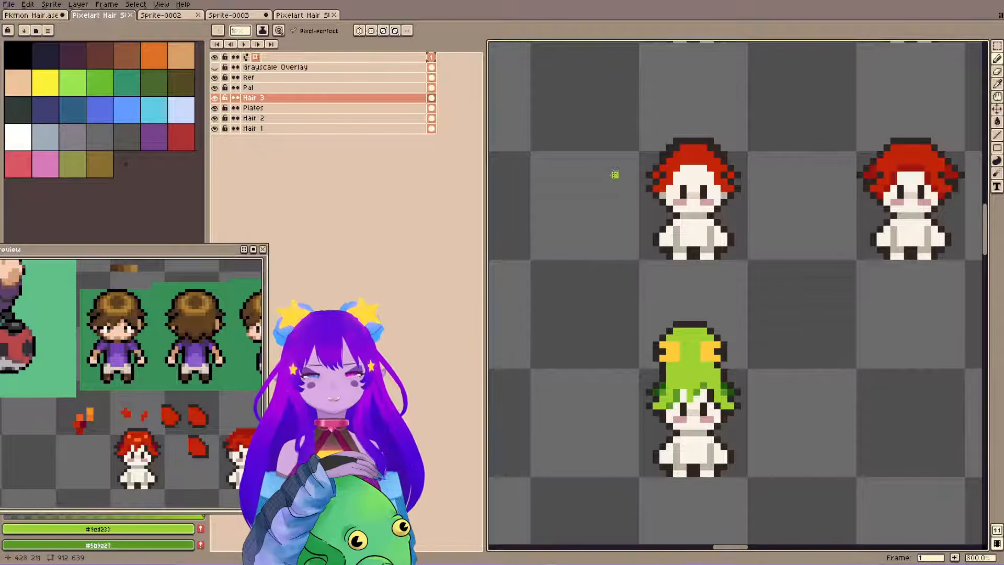
# Paint over the orange highlights on the first red-haired sprite with the base red #c32309 and save.
pyautogui.moveTo(615, 189); pyautogui.dragTo(637, 432)
pyautogui.moveTo(618, 166); pyautogui.dragTo(643, 378)
pyautogui.hotkey('ctrl', 's')
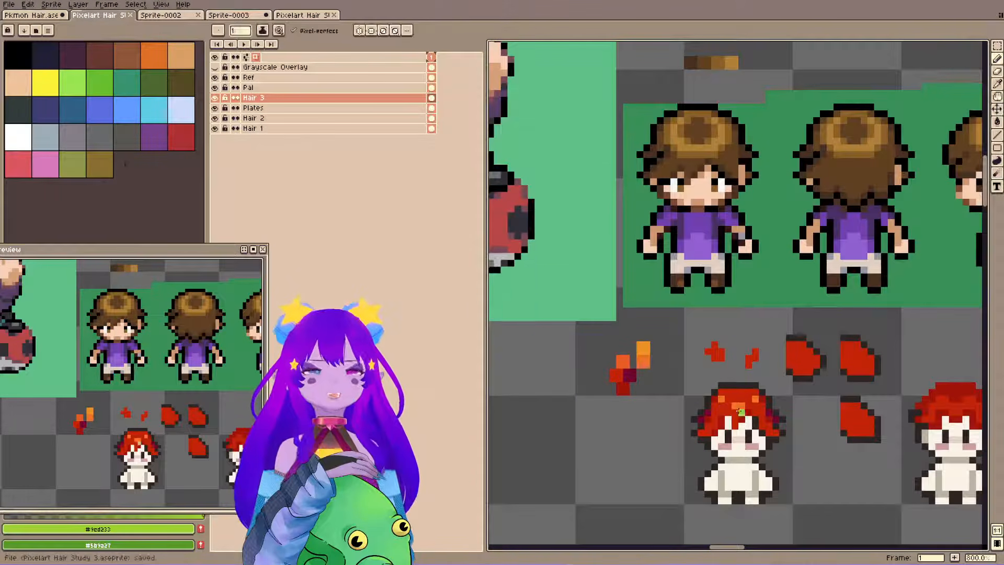
pyautogui.moveTo(742, 420); pyautogui.dragTo(717, 344)
pyautogui.scroll(1, 709, 328)
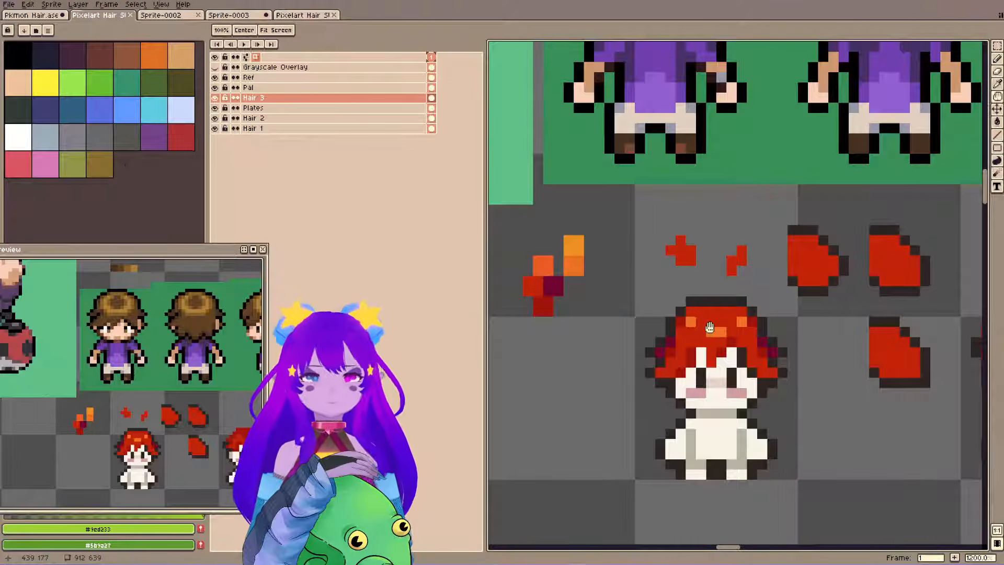
pyautogui.moveTo(711, 301); pyautogui.dragTo(704, 273)
pyautogui.press('b')
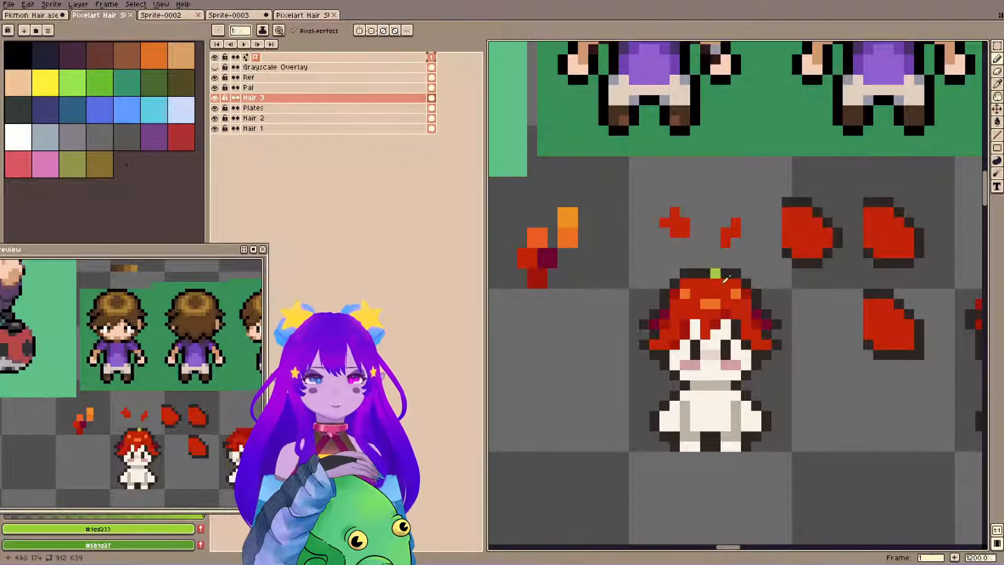
pyautogui.keyDown('alt'); pyautogui.click(720, 283); pyautogui.keyUp('alt')
pyautogui.hotkey('ctrl', 's')
pyautogui.click(681, 297)
pyautogui.click(715, 303)
pyautogui.hotkey('ctrl', 's')
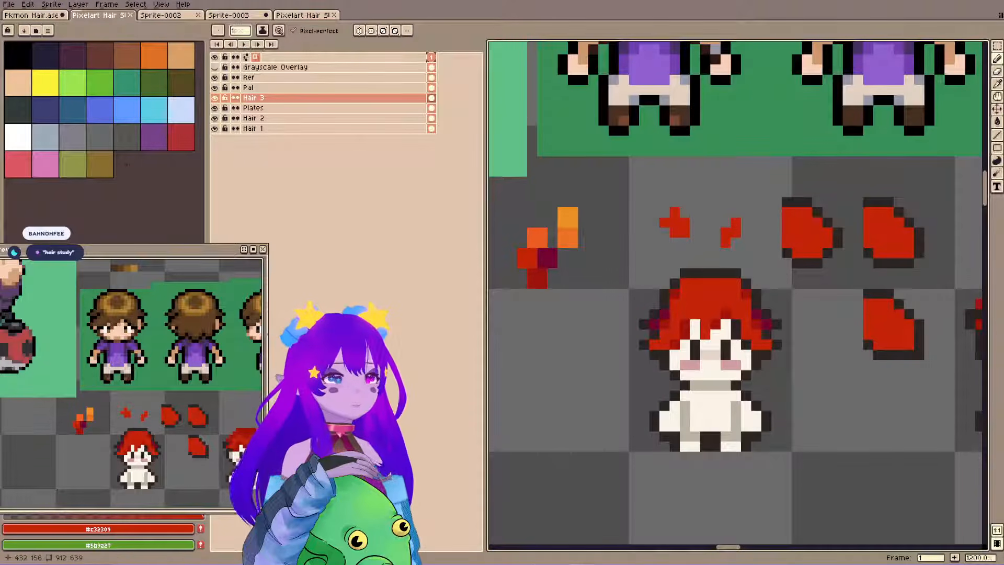
# Pick the light orange from the palette swatches and paint a highlight band with upturned ends across the red hair, then save.
pyautogui.press('i')
pyautogui.click(568, 219)
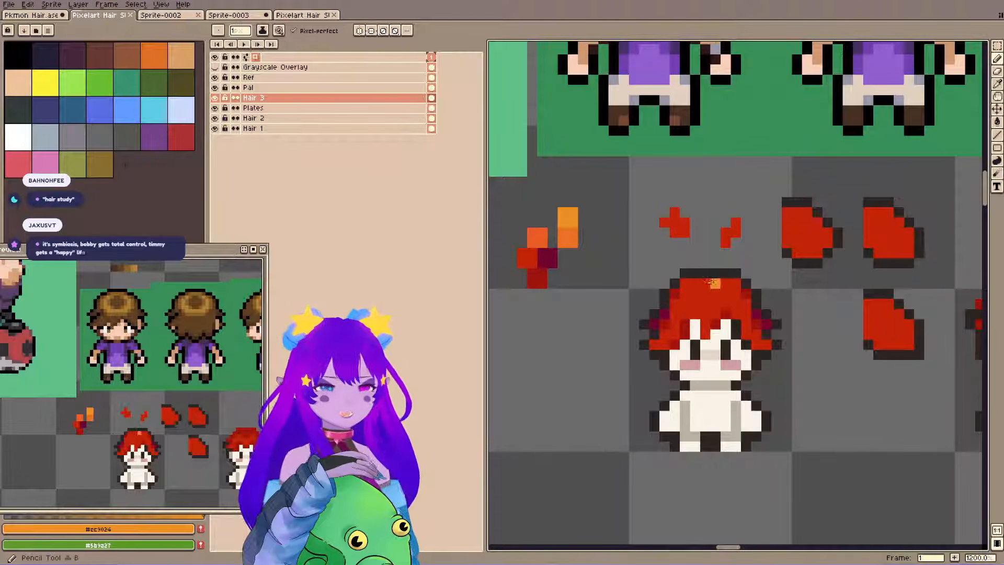
pyautogui.click(684, 304)
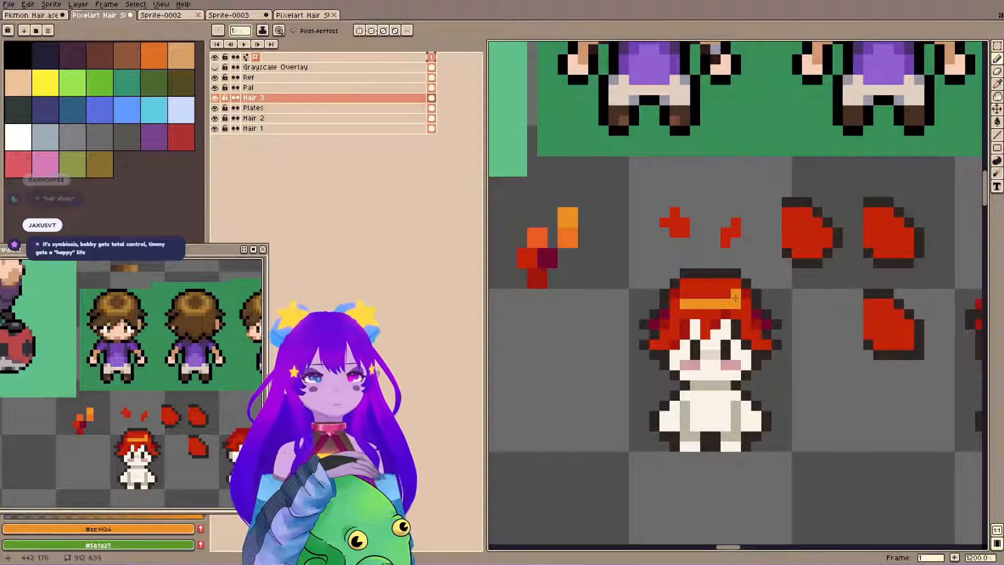
pyautogui.keyDown('alt'); pyautogui.click(683, 306); pyautogui.keyUp('alt')
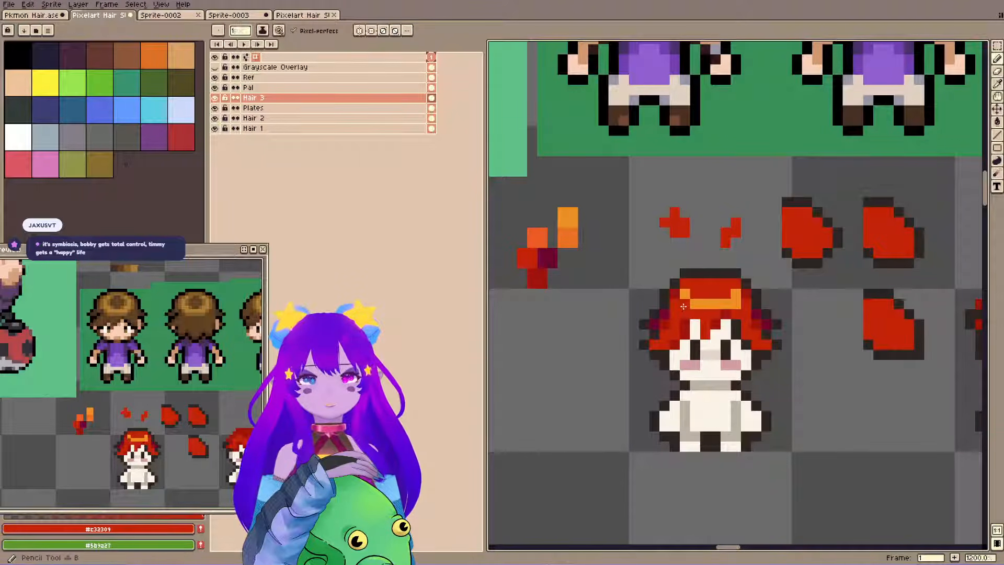
pyautogui.hotkey('ctrl', 's')
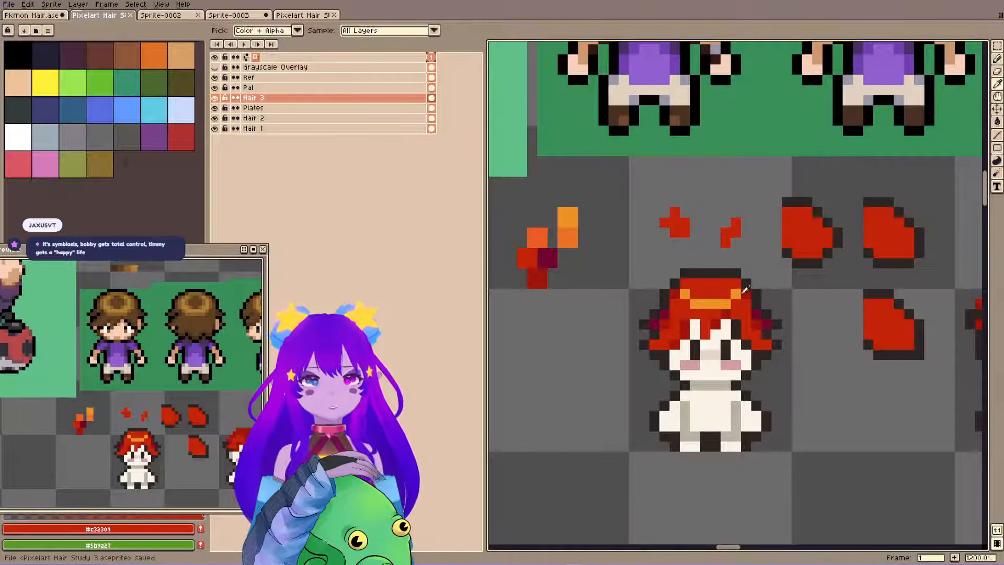
# Adjust the right end of the light orange highlight on the first sprite's red hair and flatten the band by removing its upturned ends.
pyautogui.keyDown('alt'); pyautogui.click(738, 291); pyautogui.keyUp('alt')
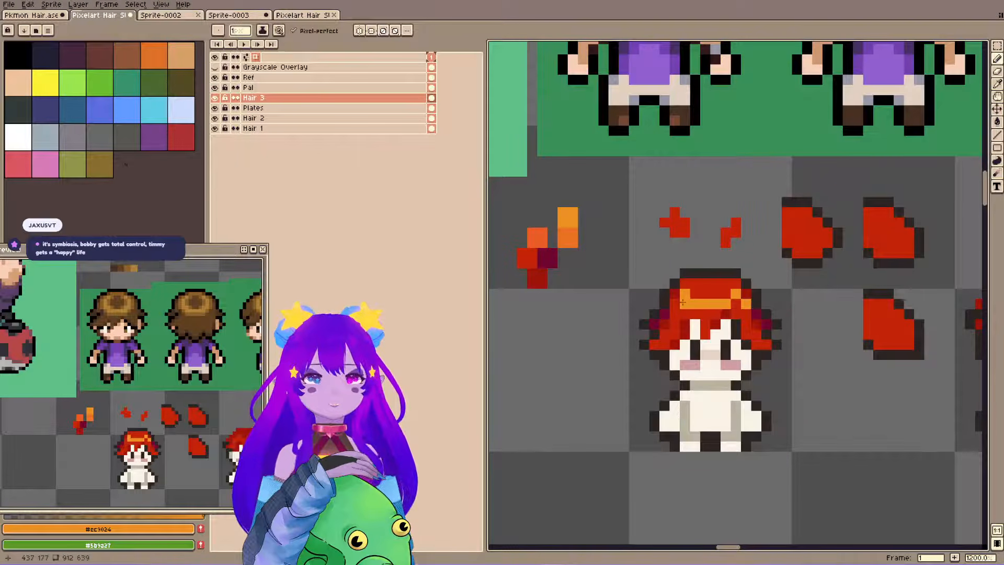
pyautogui.keyDown('alt'); pyautogui.click(736, 303); pyautogui.keyUp('alt')
pyautogui.click(735, 295)
pyautogui.keyDown('alt'); pyautogui.click(745, 304); pyautogui.keyUp('alt')
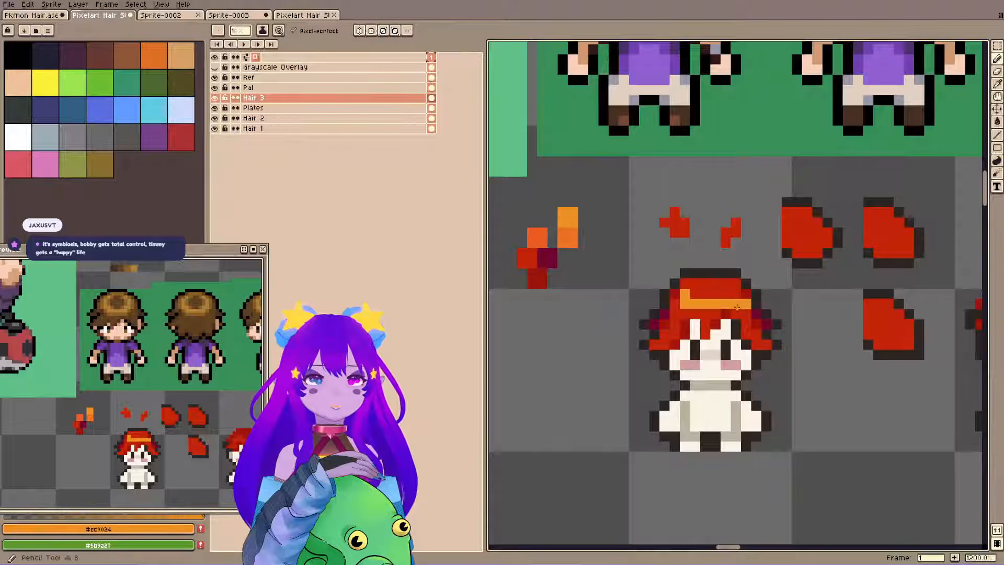
pyautogui.click(736, 305)
pyautogui.keyDown('alt'); pyautogui.click(688, 298); pyautogui.keyUp('alt')
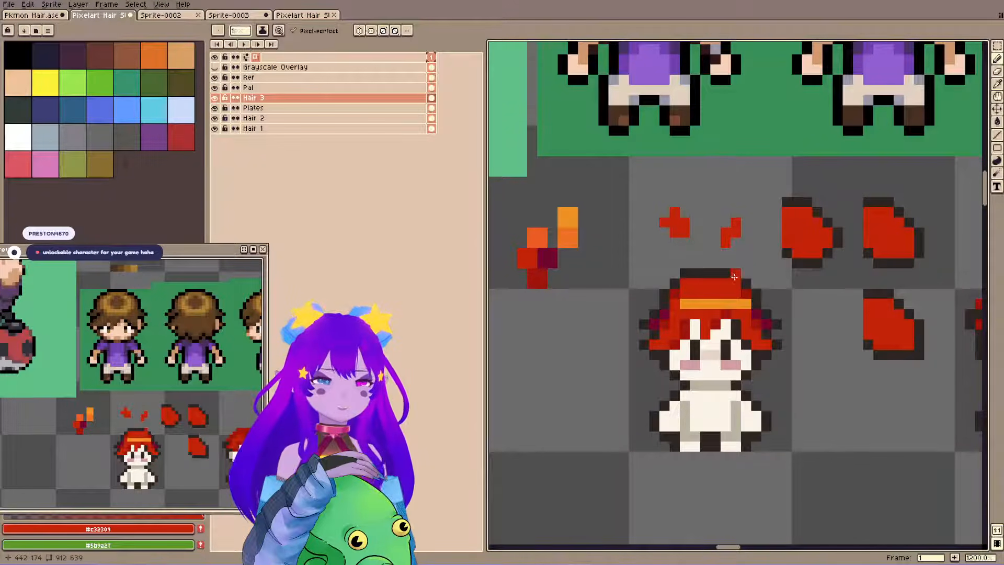
# Widen the highlight band to both sides of the red hair, add upturned end pixels at its outer edges, and save.
pyautogui.keyDown('alt'); pyautogui.click(698, 301); pyautogui.keyUp('alt')
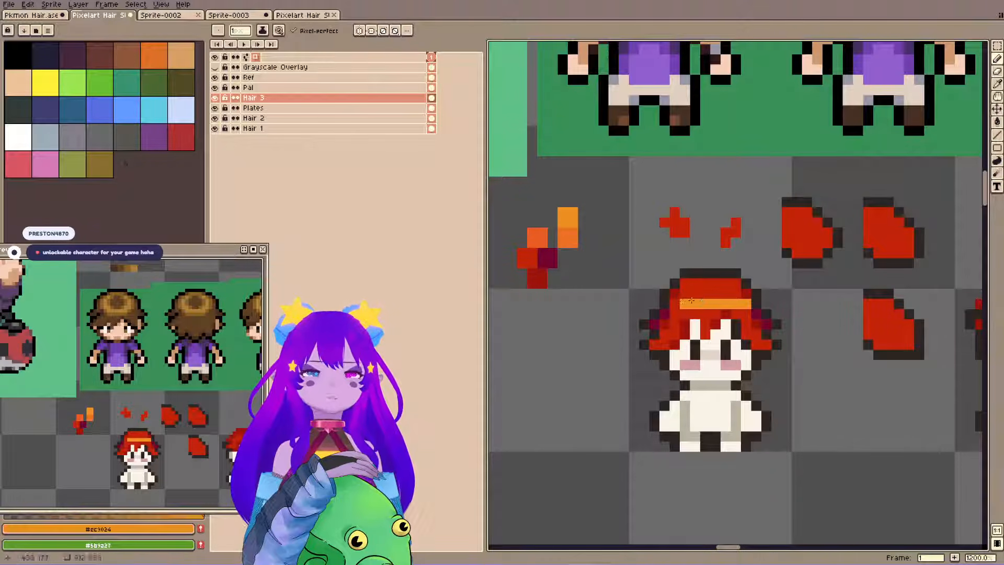
pyautogui.keyDown('alt'); pyautogui.click(746, 305); pyautogui.keyUp('alt')
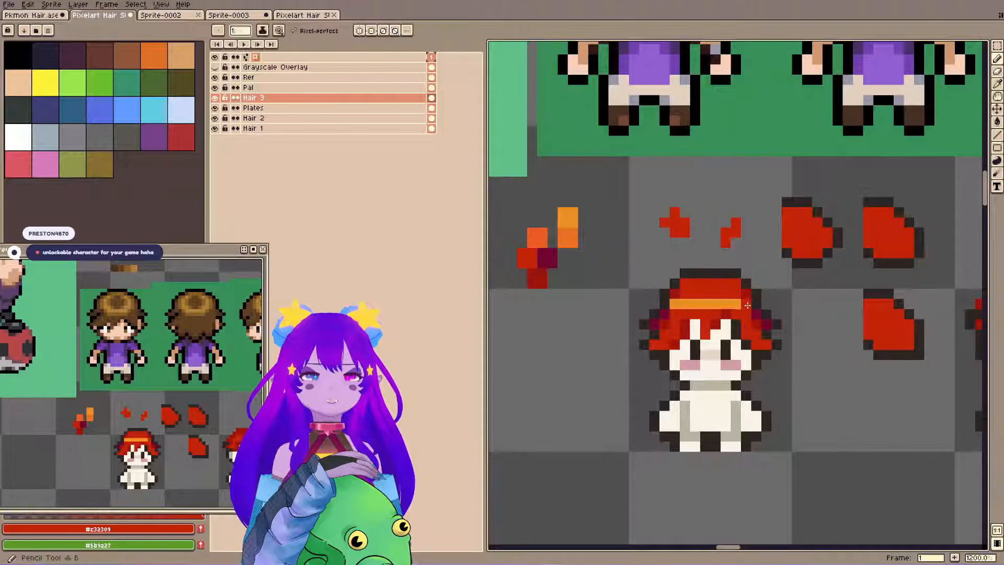
pyautogui.keyDown('alt'); pyautogui.click(674, 293); pyautogui.keyUp('alt')
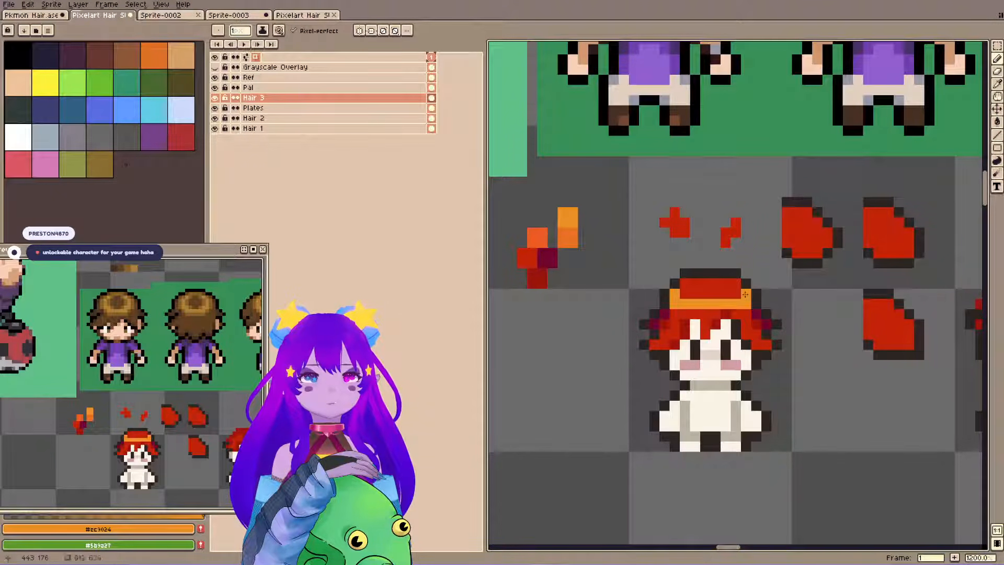
pyautogui.keyDown('alt'); pyautogui.click(747, 310); pyautogui.keyUp('alt')
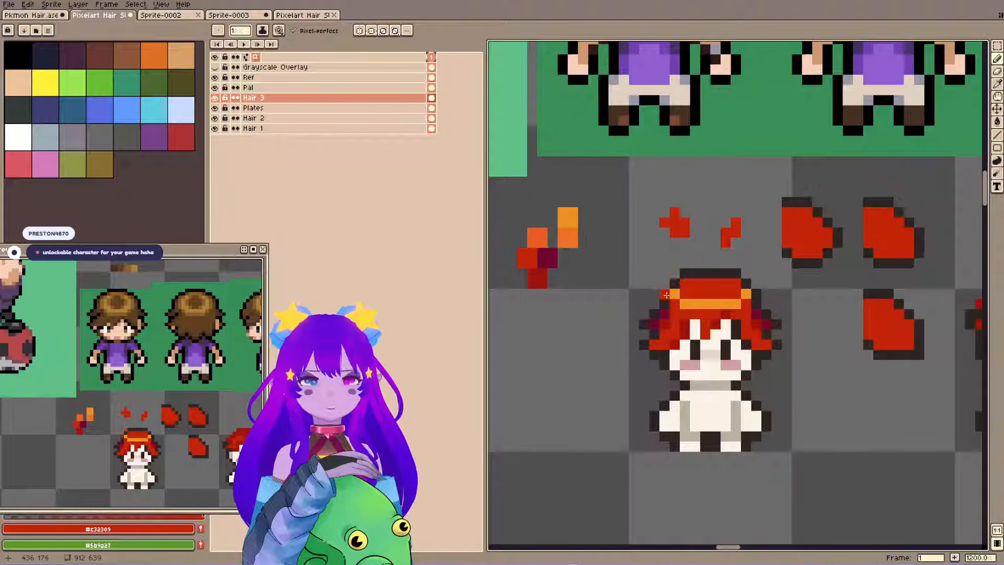
pyautogui.keyDown('alt'); pyautogui.click(671, 284); pyautogui.keyUp('alt')
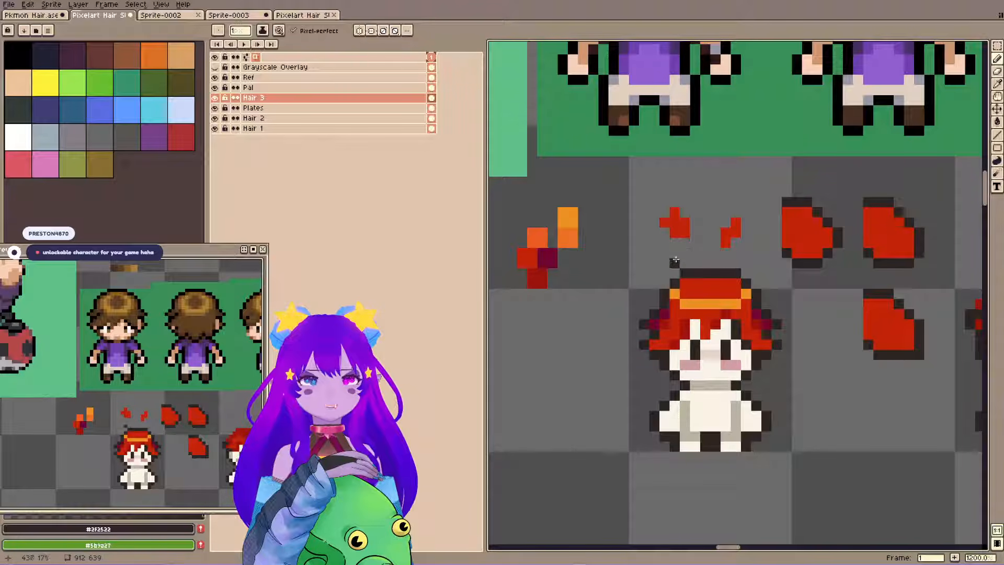
pyautogui.hotkey('ctrl', 's')
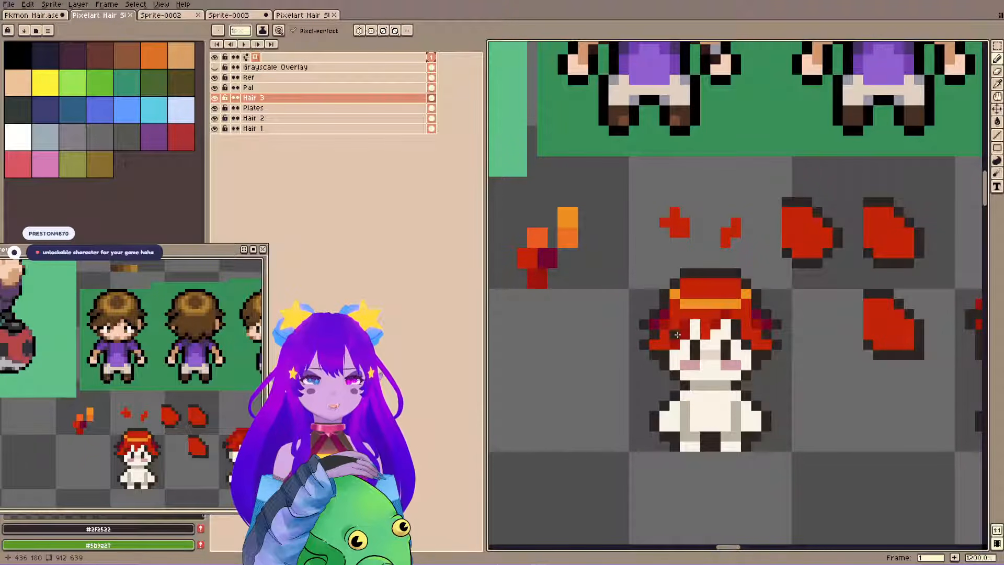
# Try touching up the first sprite's bangs with the dark red and the light skin colour.
pyautogui.keyDown('alt'); pyautogui.click(675, 336); pyautogui.keyUp('alt')
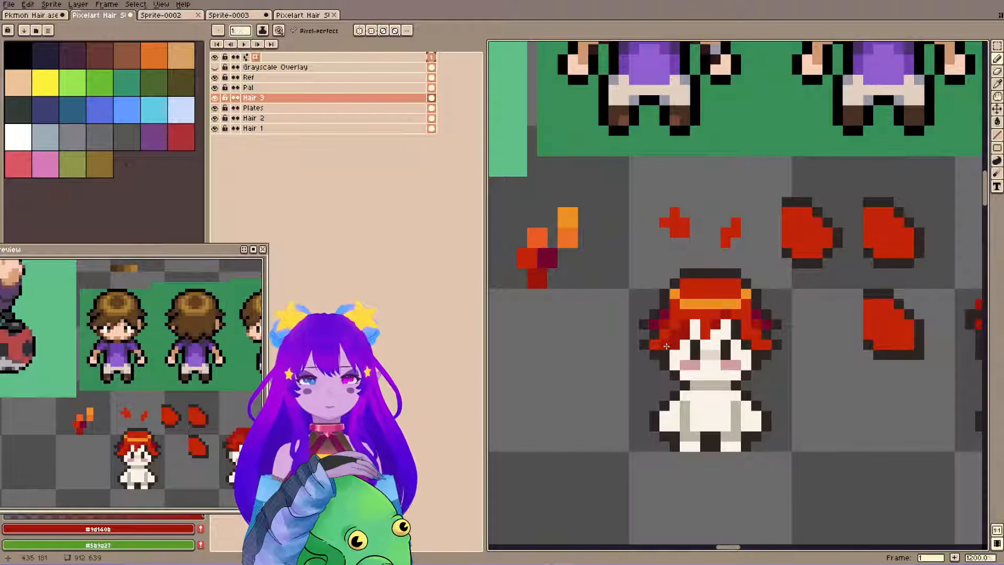
pyautogui.keyDown('alt'); pyautogui.click(685, 333); pyautogui.keyUp('alt')
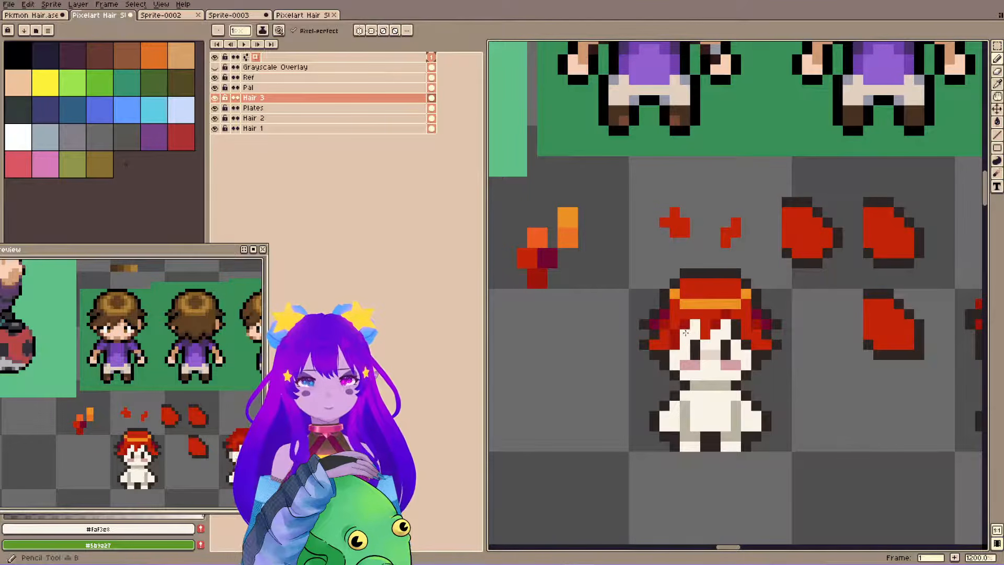
pyautogui.keyDown('alt'); pyautogui.click(736, 338); pyautogui.keyUp('alt')
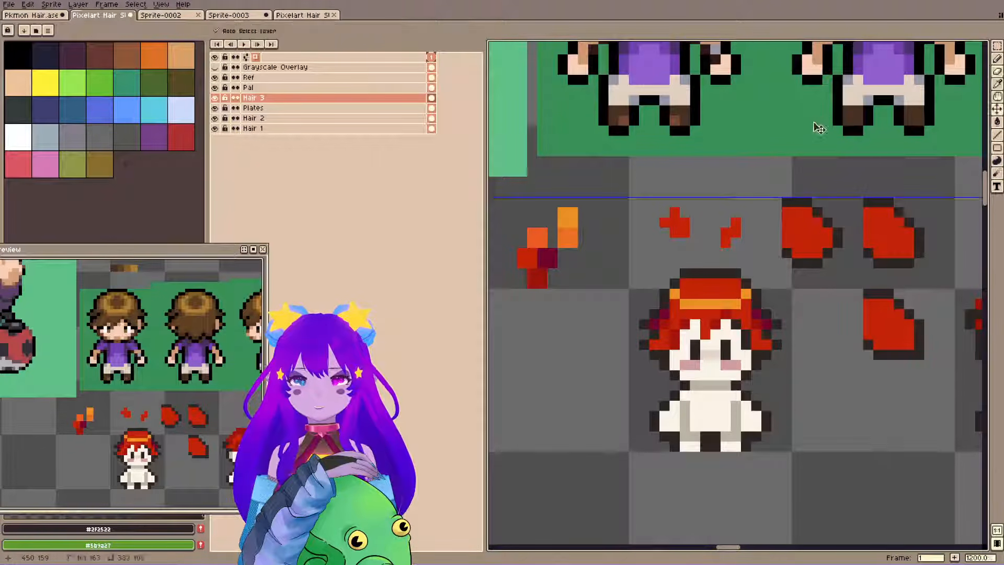
# Undo the recent pencil edits back to the narrower highlight, repair its ends so they step up inside the hair edges, and save.
pyautogui.hotkey('ctrl', 'z')
pyautogui.hotkey('ctrl', 'z')
pyautogui.hotkey('ctrl', 'z')
pyautogui.hotkey('ctrl', 'z')
pyautogui.hotkey('ctrl', 'z')
pyautogui.hotkey('ctrl', 'z')
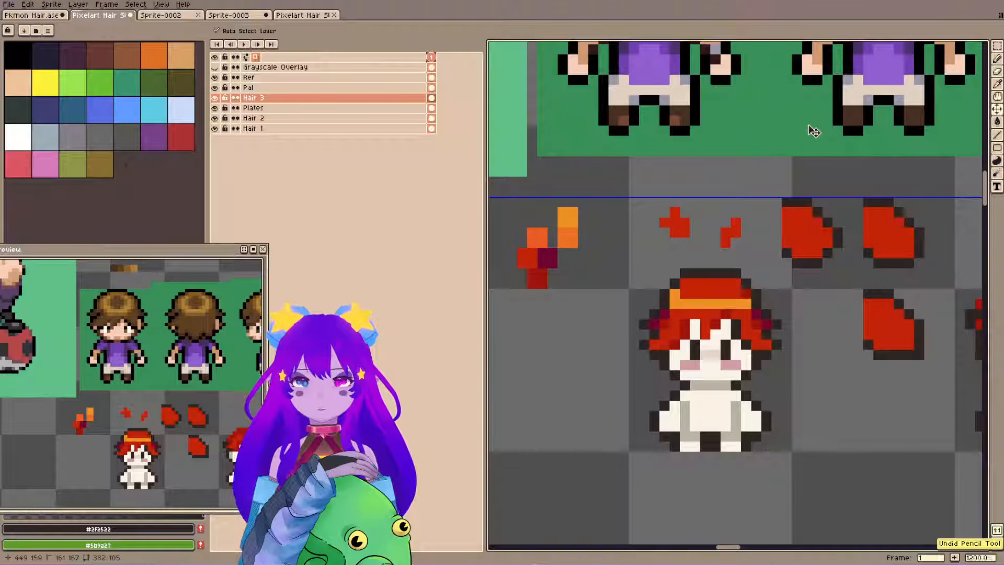
pyautogui.keyDown('alt'); pyautogui.click(688, 288); pyautogui.keyUp('alt')
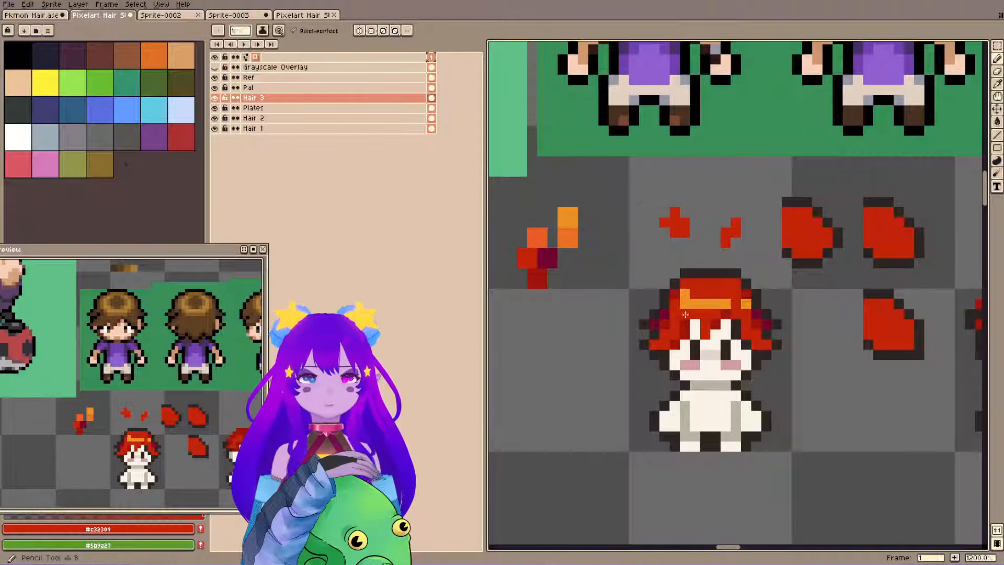
pyautogui.hotkey('ctrl', 's')
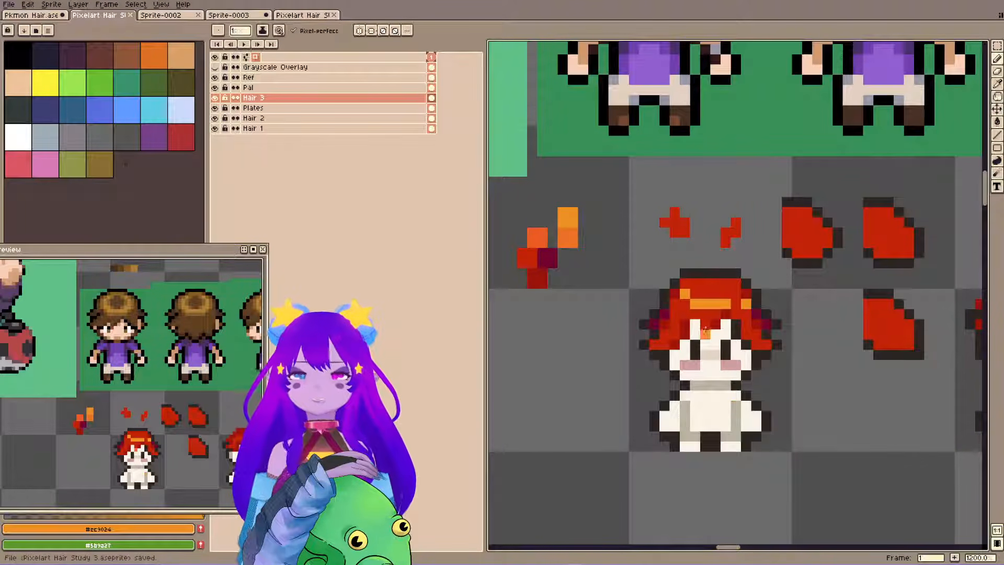
# Extend the frog hat's head upward with its light green, redraw the dark outline around the taller top, and save.
pyautogui.scroll(-5, 772, 243)
pyautogui.moveTo(648, 228); pyautogui.dragTo(756, 294)
pyautogui.hotkey('ctrl', 's')
pyautogui.hotkey('ctrl', 's')
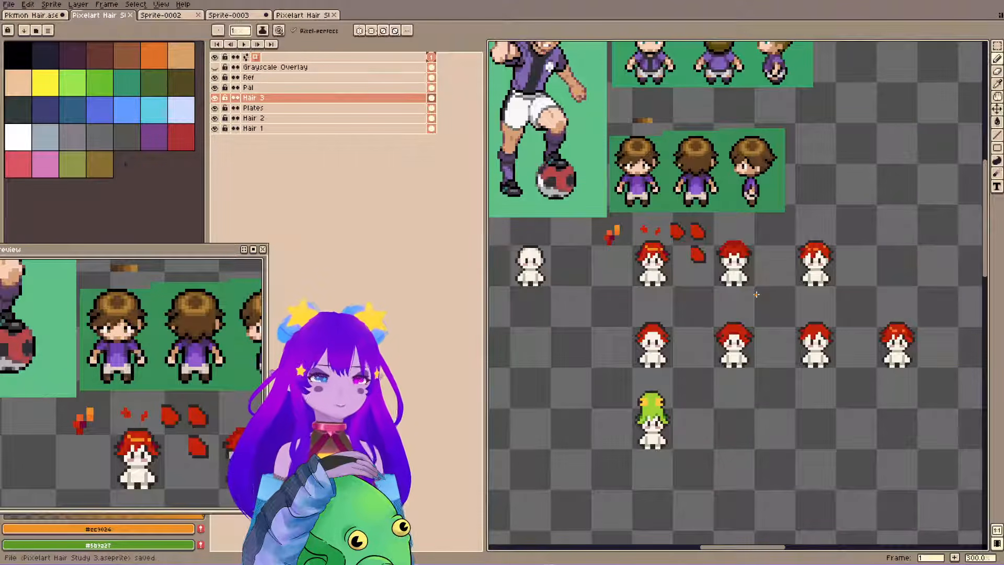
pyautogui.scroll(4, 674, 460)
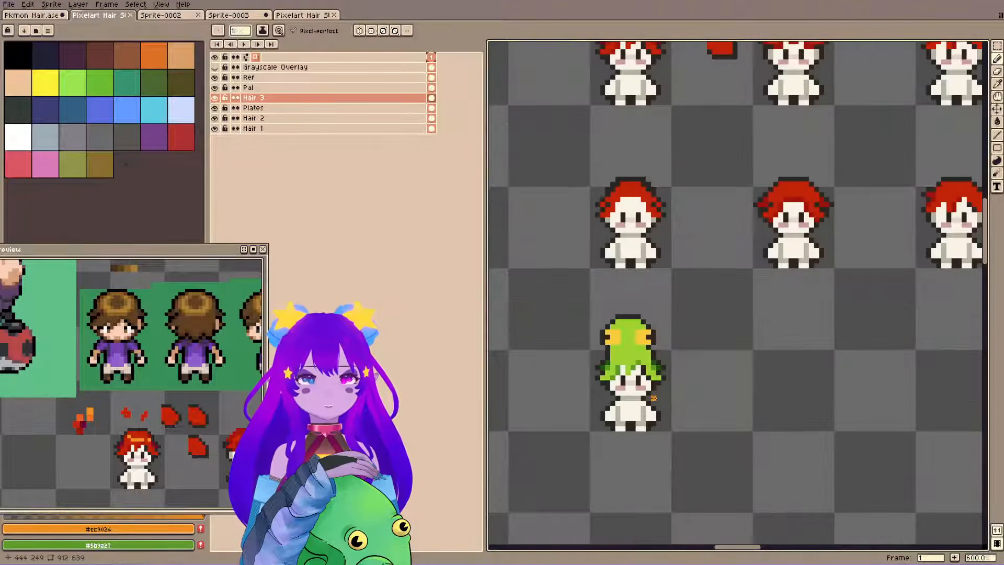
pyautogui.moveTo(676, 191); pyautogui.dragTo(703, 222)
pyautogui.keyDown('alt'); pyautogui.click(647, 335); pyautogui.keyUp('alt')
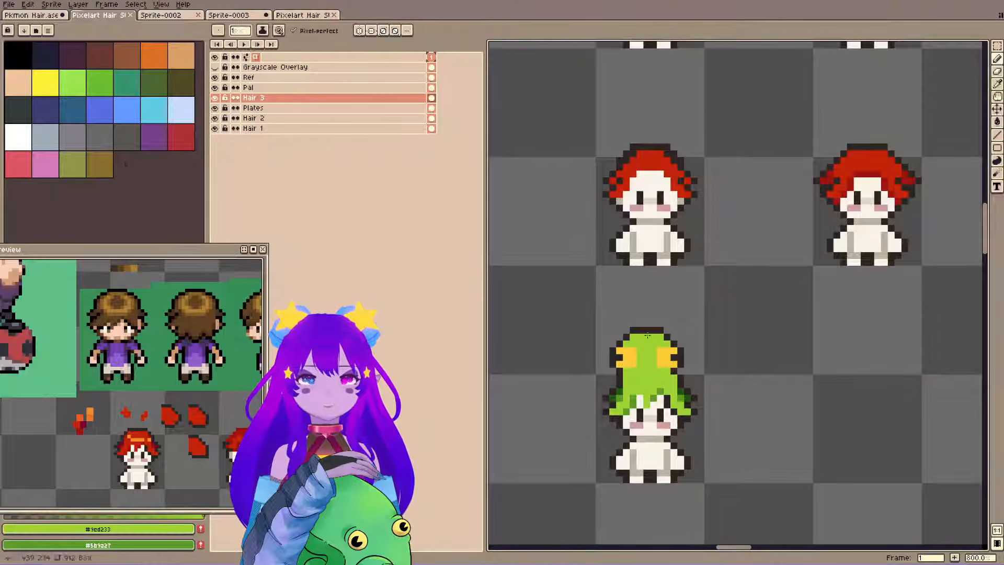
pyautogui.moveTo(620, 338)
pyautogui.mouseDown()
pyautogui.moveTo(658, 323)
pyautogui.moveTo(670, 341)
pyautogui.moveTo(658, 325)
pyautogui.moveTo(623, 324)
pyautogui.moveTo(616, 341)
pyautogui.moveTo(653, 330)
pyautogui.mouseUp()
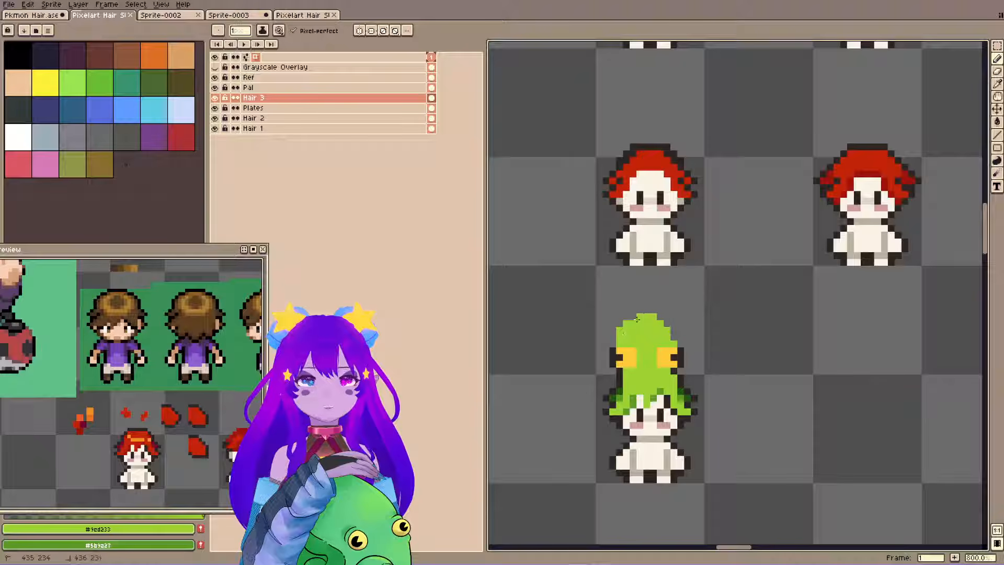
pyautogui.keyDown('alt'); pyautogui.click(613, 351); pyautogui.keyUp('alt')
pyautogui.moveTo(619, 330)
pyautogui.mouseDown()
pyautogui.moveTo(620, 344)
pyautogui.moveTo(629, 322)
pyautogui.moveTo(649, 316)
pyautogui.moveTo(673, 342)
pyautogui.mouseUp()
pyautogui.scroll(1, 701, 246)
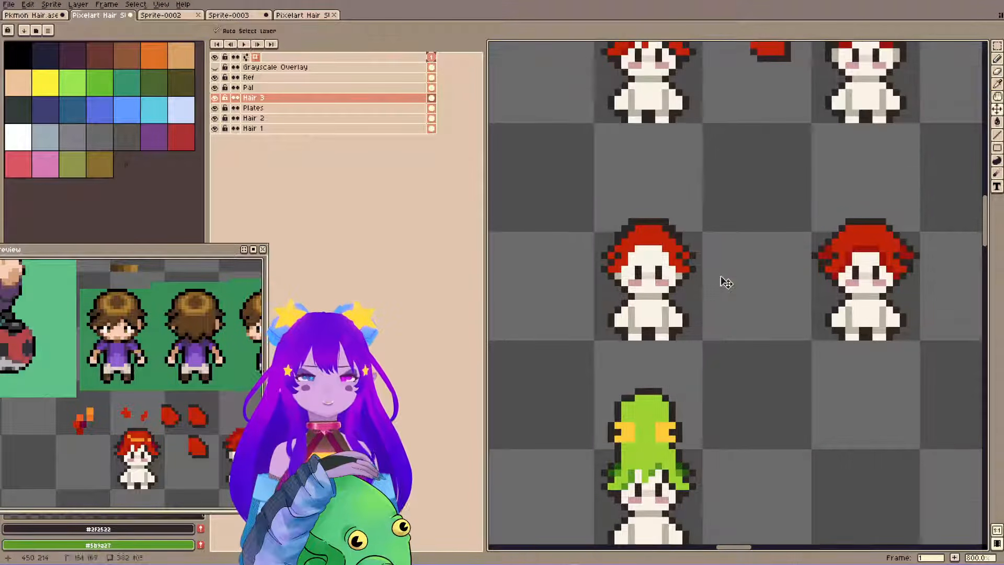
pyautogui.scroll(5, 703, 262)
pyautogui.hotkey('ctrl', 's')
# Examine the red-haired variations and the frog-hat sprite together with the reference sprites.
pyautogui.press('m')
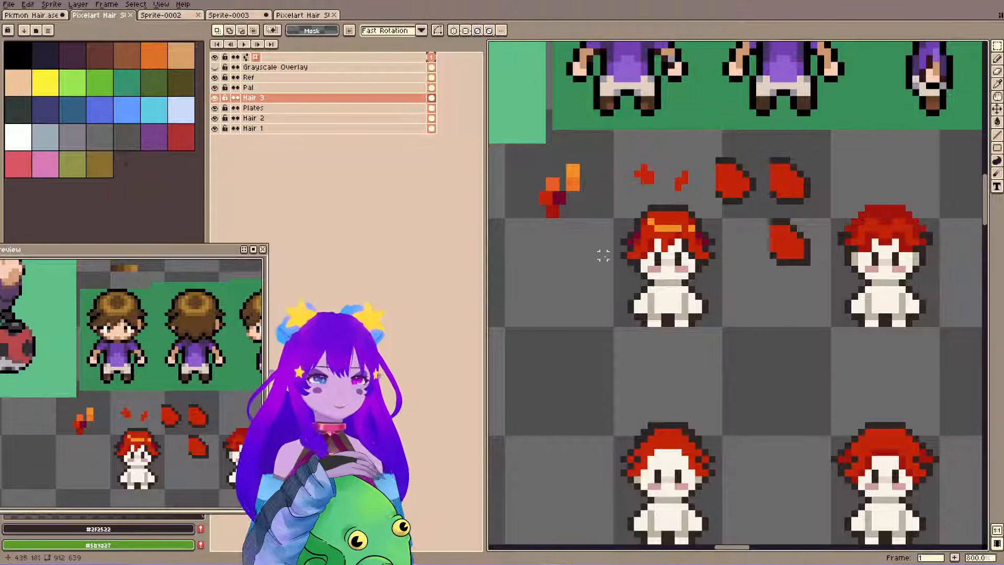
pyautogui.hscroll(1, 589, 253)
pyautogui.scroll(-3, 647, 218)
pyautogui.hotkey('ctrl', 's')
pyautogui.moveTo(768, 193); pyautogui.dragTo(652, 259)
pyautogui.scroll(-1, 646, 235)
pyautogui.press('space')
pyautogui.moveTo(556, 100); pyautogui.dragTo(584, 124)
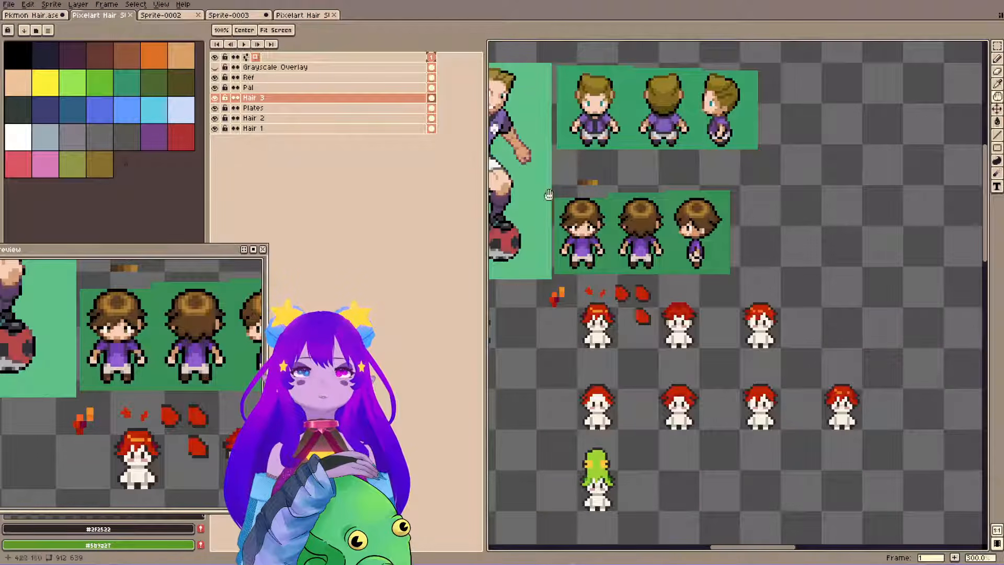
# Switch to the Plates layer and select the bald side-view base sprite among the earlier sprites.
pyautogui.press('b')
pyautogui.keyDown('ctrl'); pyautogui.click(602, 325); pyautogui.keyUp('ctrl')
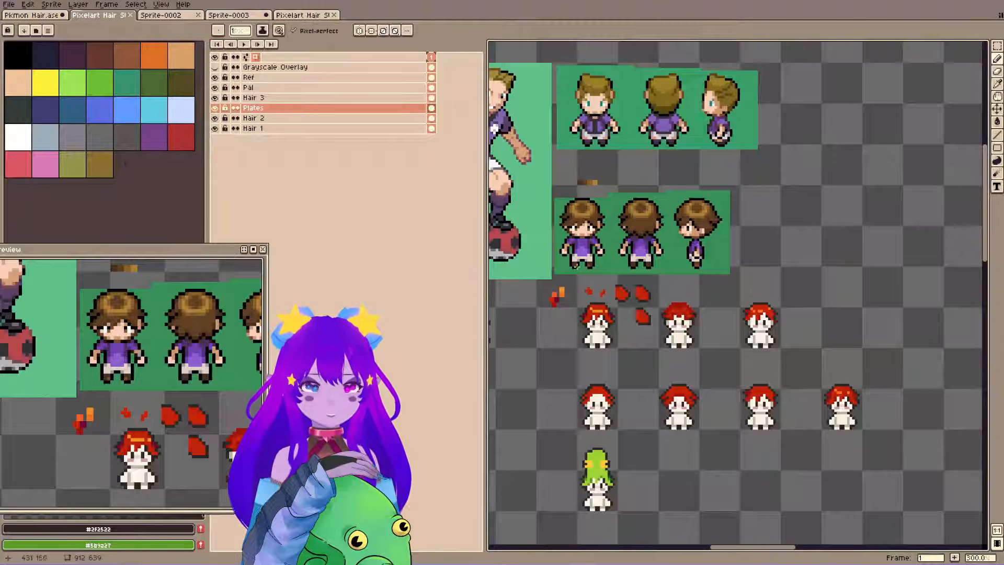
pyautogui.press('space')
pyautogui.moveTo(534, 327)
pyautogui.mouseDown()
pyautogui.moveTo(788, 303)
pyautogui.moveTo(707, 317)
pyautogui.mouseUp()
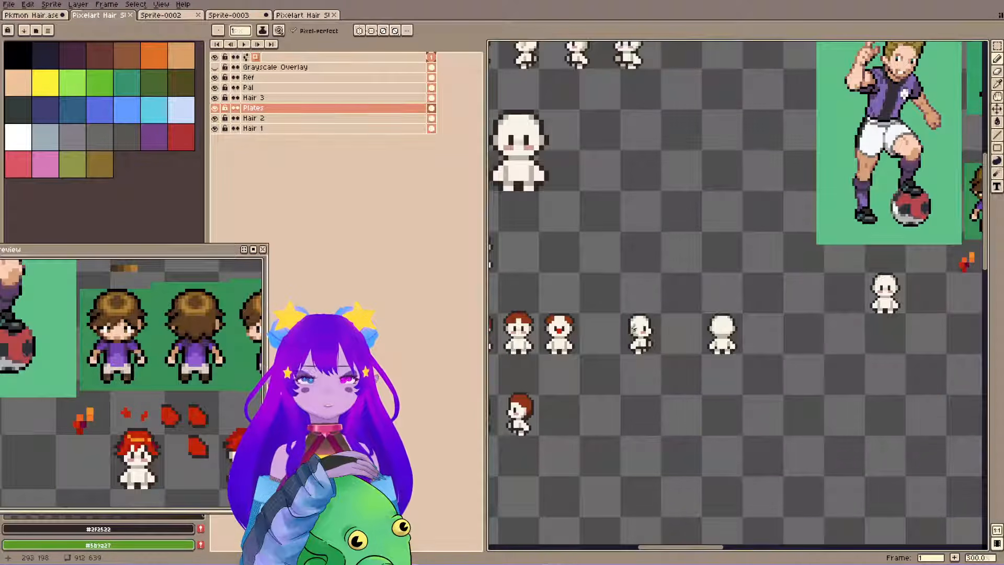
pyautogui.press('m')
pyautogui.moveTo(612, 297); pyautogui.dragTo(692, 398)
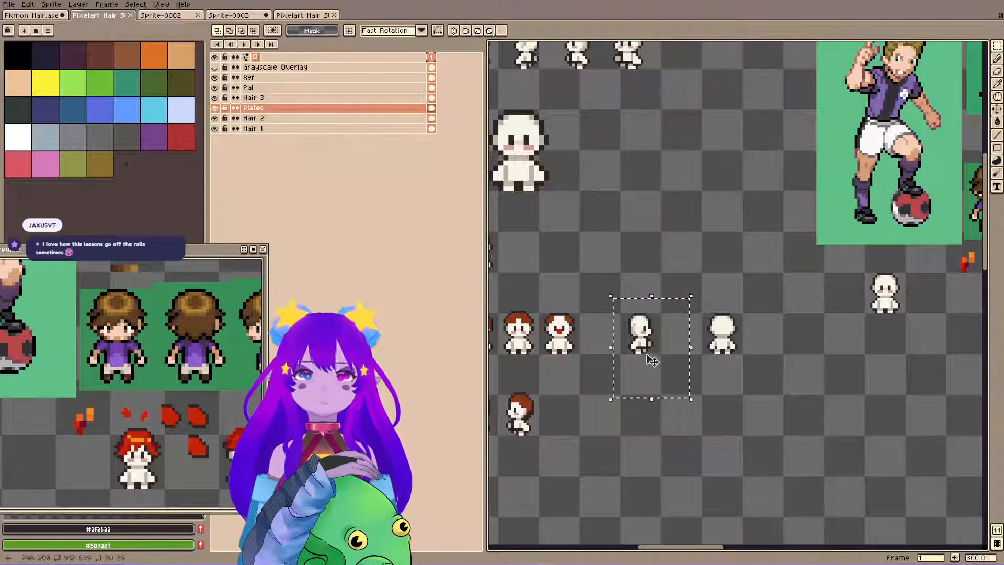
# Paste a copy of the side-view base, flip it horizontally, and place it at about X 485, Y 138 beside the brown-haired side-view reference.
pyautogui.press('space')
pyautogui.moveTo(789, 286); pyautogui.dragTo(550, 295)
pyautogui.moveTo(773, 319); pyautogui.dragTo(593, 332)
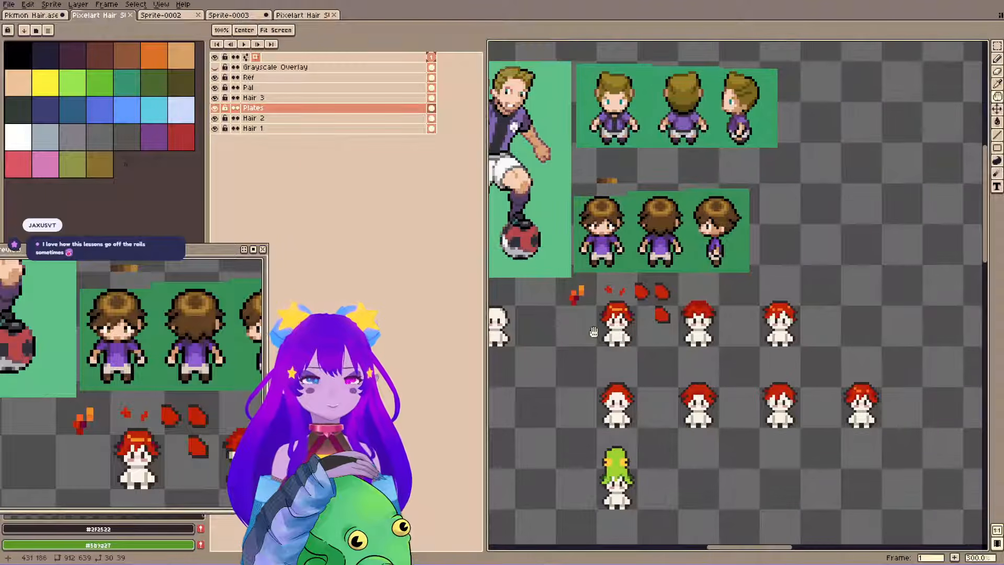
pyautogui.scroll(4, 591, 314)
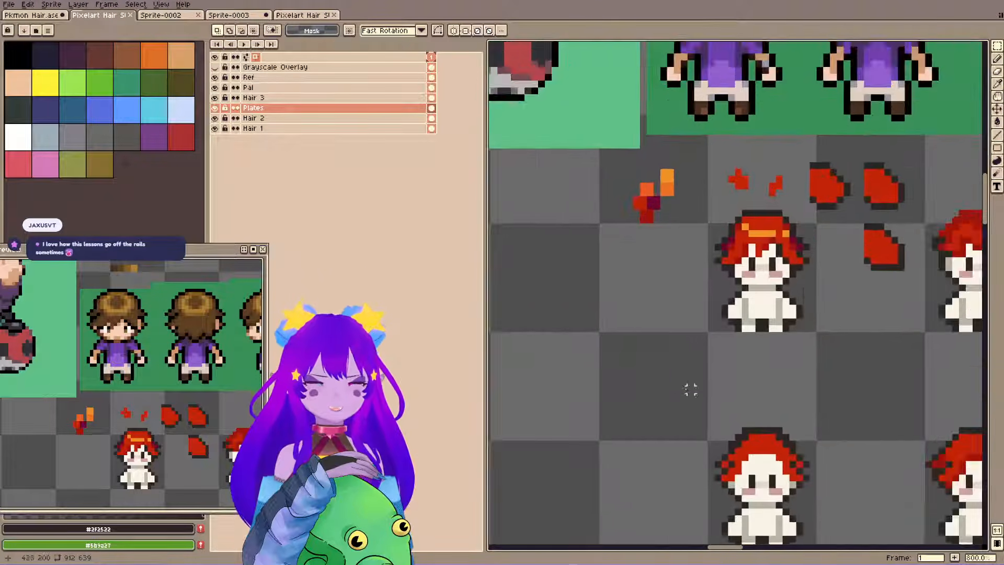
pyautogui.press('space')
pyautogui.moveTo(691, 389); pyautogui.dragTo(657, 297)
pyautogui.hotkey('ctrl', 'v')
pyautogui.hotkey('shift', 'h')
pyautogui.moveTo(121, 393); pyautogui.dragTo(133, 353)
pyautogui.scroll(-2, 134, 353)
pyautogui.scroll(-1, 535, 305)
pyautogui.moveTo(655, 296); pyautogui.dragTo(900, 230)
pyautogui.moveTo(899, 232); pyautogui.dragTo(755, 201)
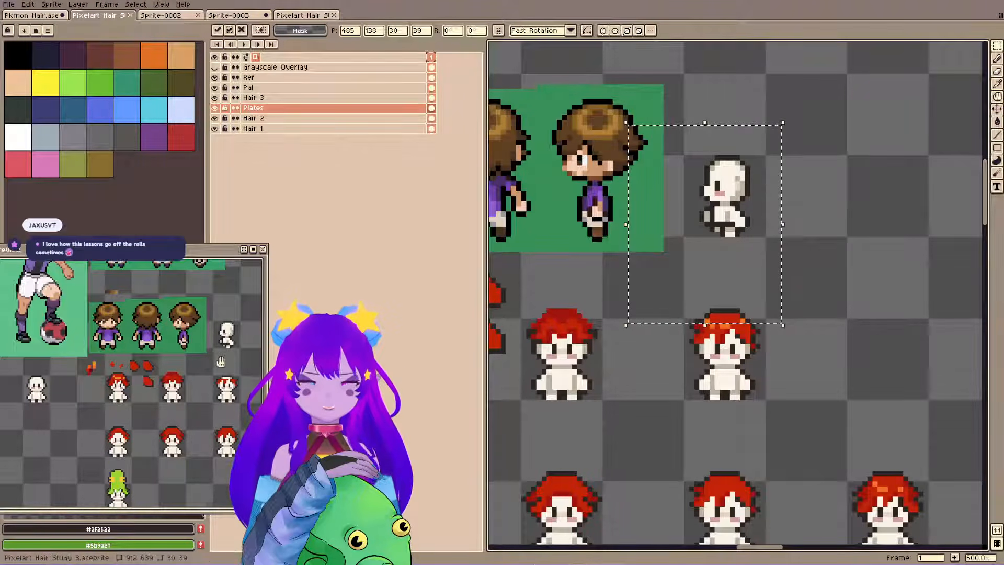
pyautogui.scroll(3, 735, 134)
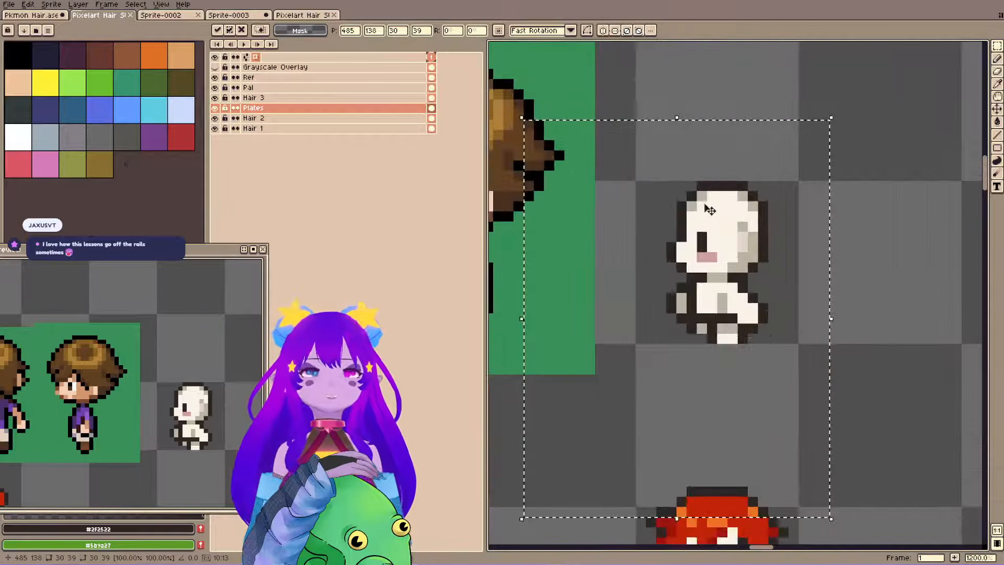
pyautogui.click(734, 62)
# Sample the hair's base red #c32309 and paint the first fringe patch over the side-view base's forehead on the Hair 3 layer.
pyautogui.moveTo(616, 343); pyautogui.dragTo(796, 210)
pyautogui.moveTo(618, 254); pyautogui.dragTo(571, 201)
pyautogui.press('i')
pyautogui.keyDown('alt'); pyautogui.click(551, 331); pyautogui.keyUp('alt')
pyautogui.moveTo(802, 214); pyautogui.dragTo(620, 275)
pyautogui.click(314, 99)
pyautogui.moveTo(721, 208); pyautogui.dragTo(827, 178)
pyautogui.hotkey('ctrl', 's')
pyautogui.press('b')
pyautogui.click(809, 298)
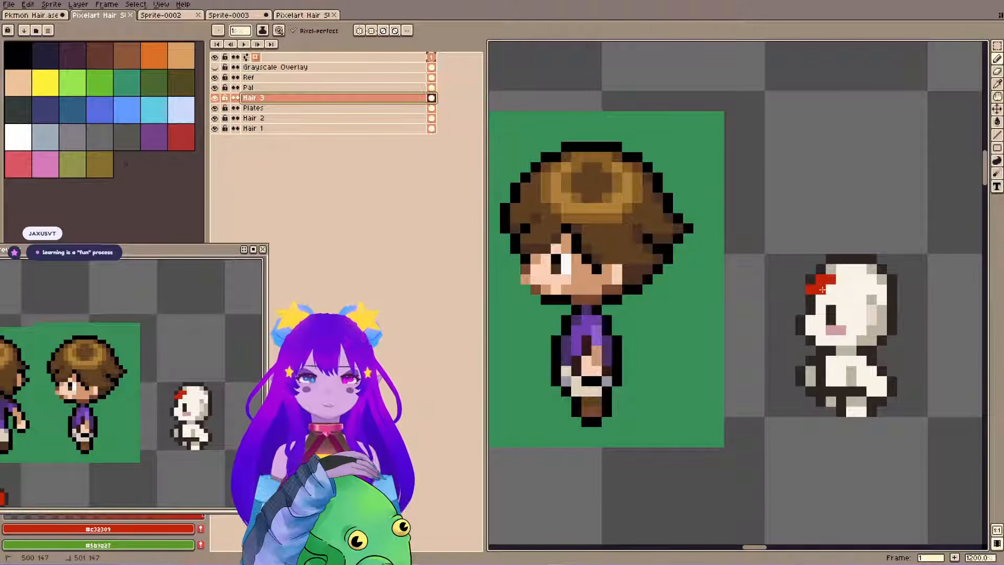
pyautogui.click(801, 296)
pyautogui.moveTo(807, 296); pyautogui.dragTo(821, 296)
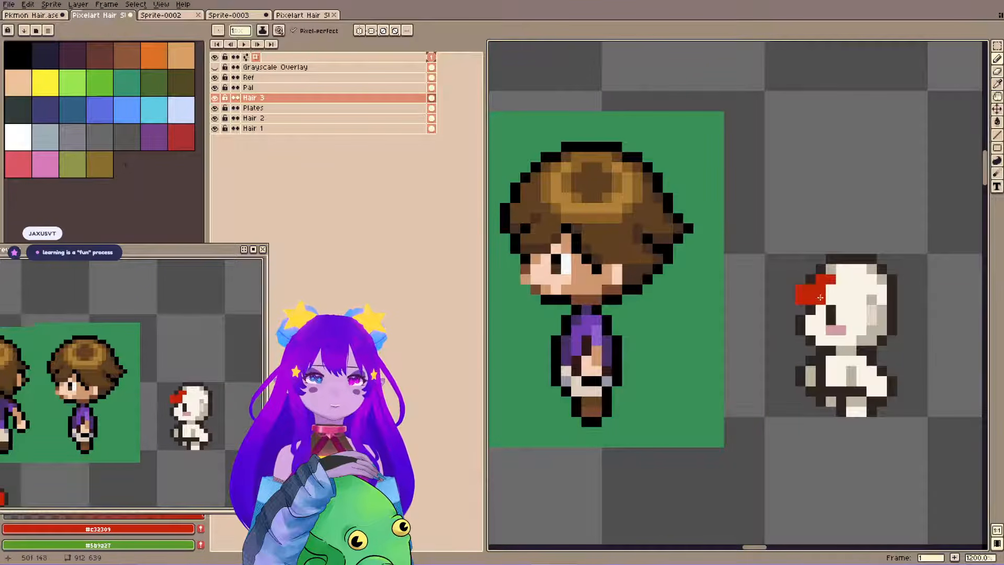
# Sample the outline colour #2f2522, redraw the dark edge along the front of the red fringe, and save.
pyautogui.press('e')
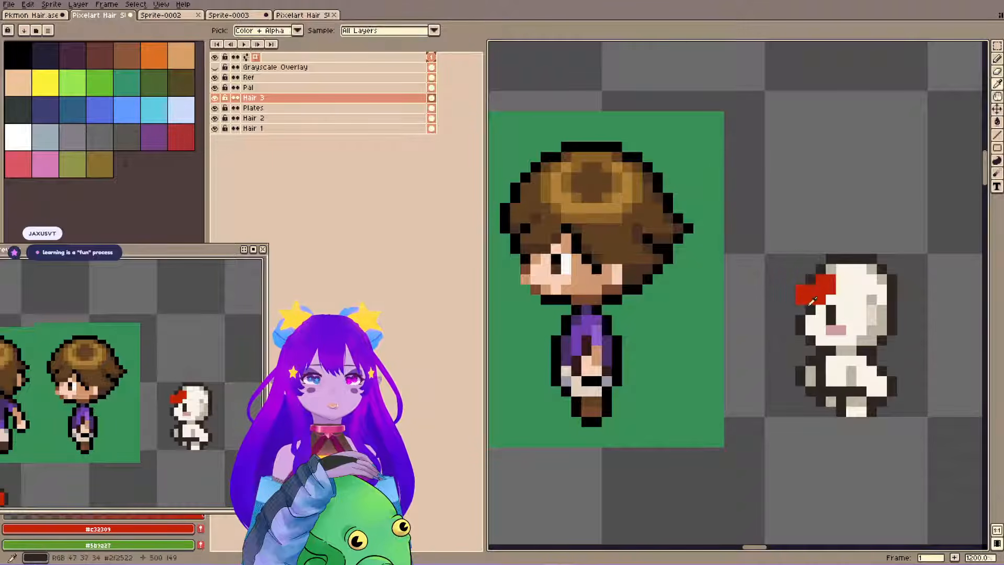
pyautogui.keyDown('alt'); pyautogui.click(810, 309); pyautogui.keyUp('alt')
pyautogui.press('b')
pyautogui.hotkey('ctrl', 's')
pyautogui.moveTo(800, 290); pyautogui.dragTo(800, 300)
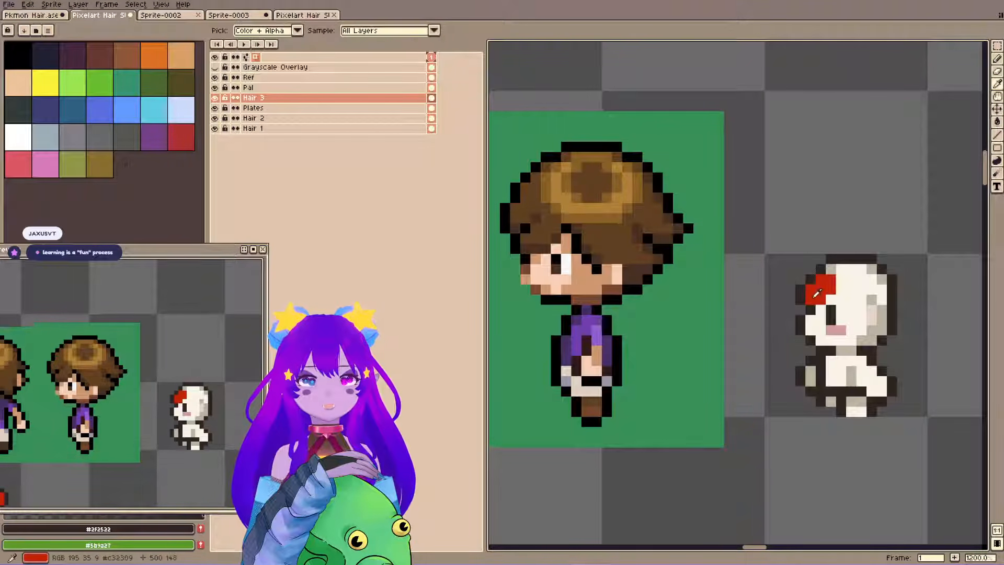
# Add a red #c32309 tuft above the side-view fringe and outline its front and tip with #2f2522.
pyautogui.keyDown('alt'); pyautogui.click(815, 285); pyautogui.keyUp('alt')
pyautogui.click(799, 278)
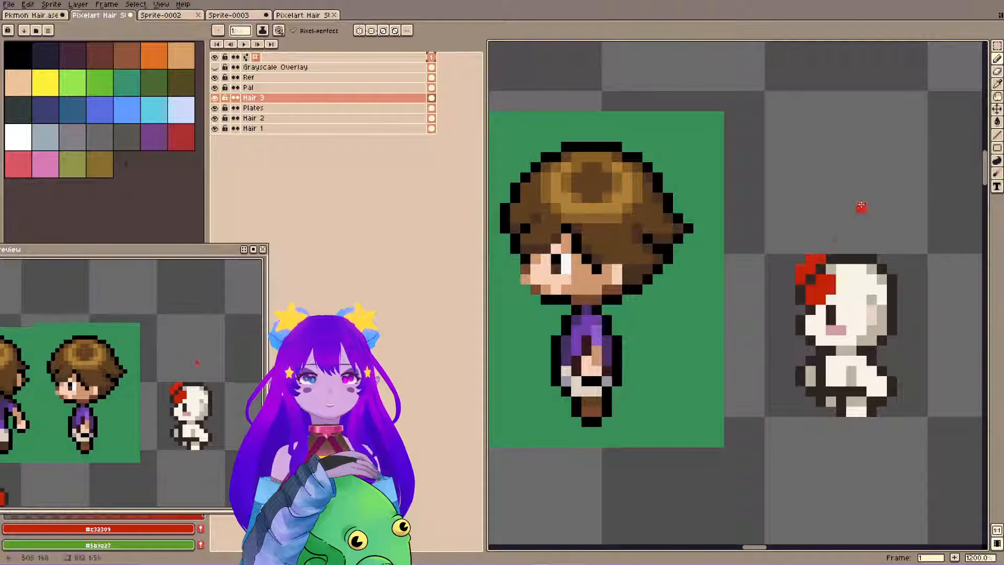
pyautogui.keyDown('alt'); pyautogui.click(800, 289); pyautogui.keyUp('alt')
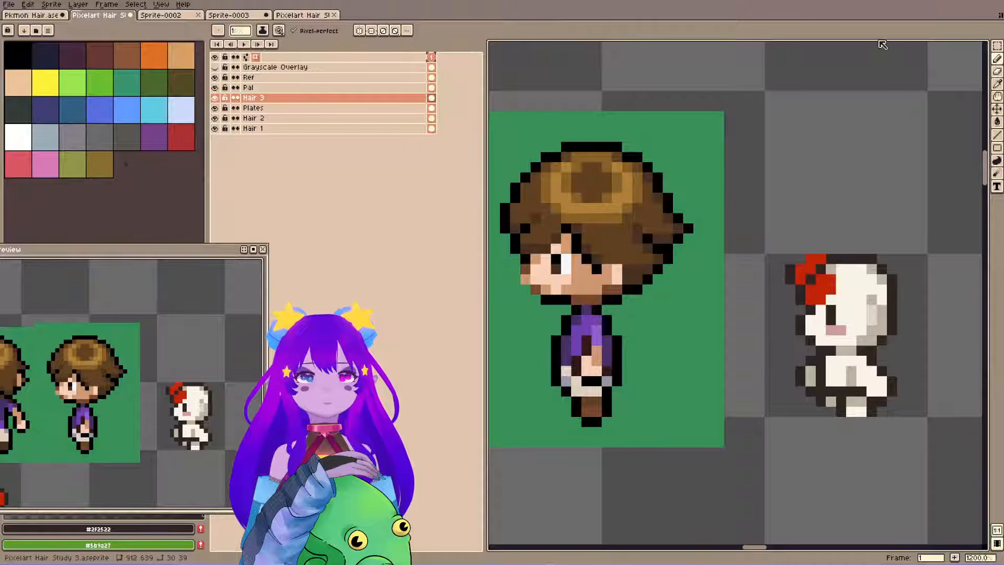
pyautogui.click(811, 249)
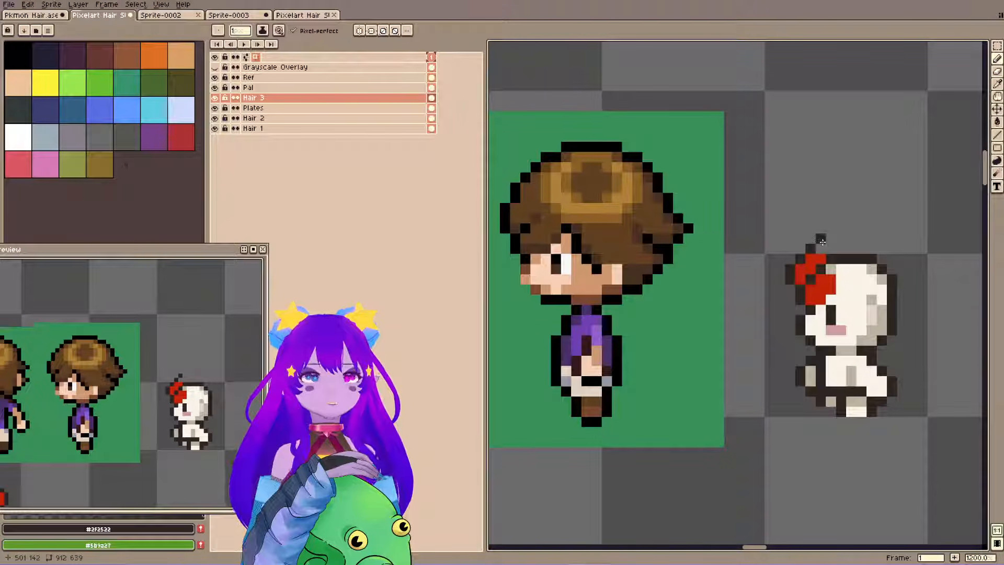
pyautogui.press('alt')
pyautogui.keyDown('alt'); pyautogui.click(819, 257); pyautogui.keyUp('alt')
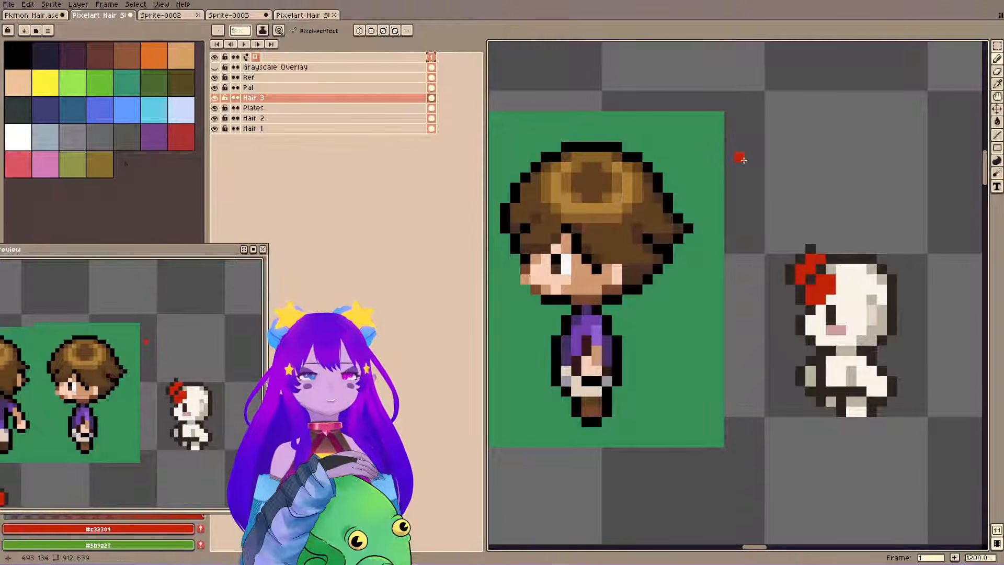
# Select and copy the hair of the first red-haired front-view sprite below the references.
pyautogui.scroll(-3, 732, 167)
pyautogui.moveTo(569, 219); pyautogui.dragTo(727, 194)
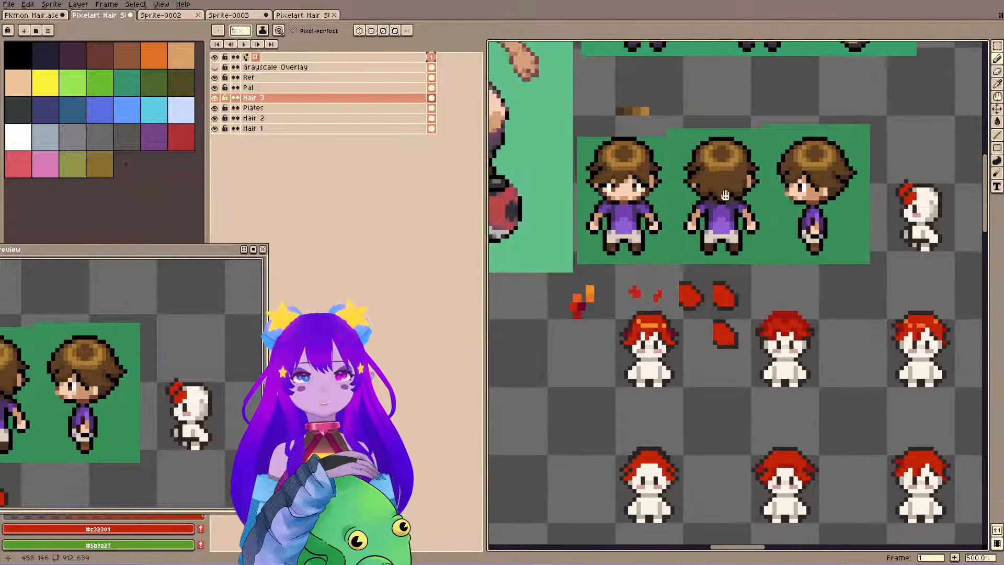
pyautogui.press('m')
pyautogui.moveTo(611, 313); pyautogui.dragTo(683, 361)
pyautogui.hotkey('ctrl', 'd')
pyautogui.moveTo(621, 313); pyautogui.dragTo(678, 365)
pyautogui.hotkey('ctrl', 'c')
# Paste the copied front-view hair, place it directly above the side-view base as a colour reference, and save.
pyautogui.moveTo(889, 137); pyautogui.dragTo(656, 257)
pyautogui.scroll(4, 656, 258)
pyautogui.hotkey('ctrl', 'v')
pyautogui.moveTo(746, 318); pyautogui.dragTo(733, 223)
pyautogui.scroll(-1, 727, 240)
pyautogui.click(714, 314)
pyautogui.moveTo(647, 252); pyautogui.dragTo(742, 249)
pyautogui.hotkey('ctrl', 's')
pyautogui.moveTo(793, 284); pyautogui.dragTo(729, 278)
pyautogui.moveTo(704, 198); pyautogui.dragTo(746, 197)
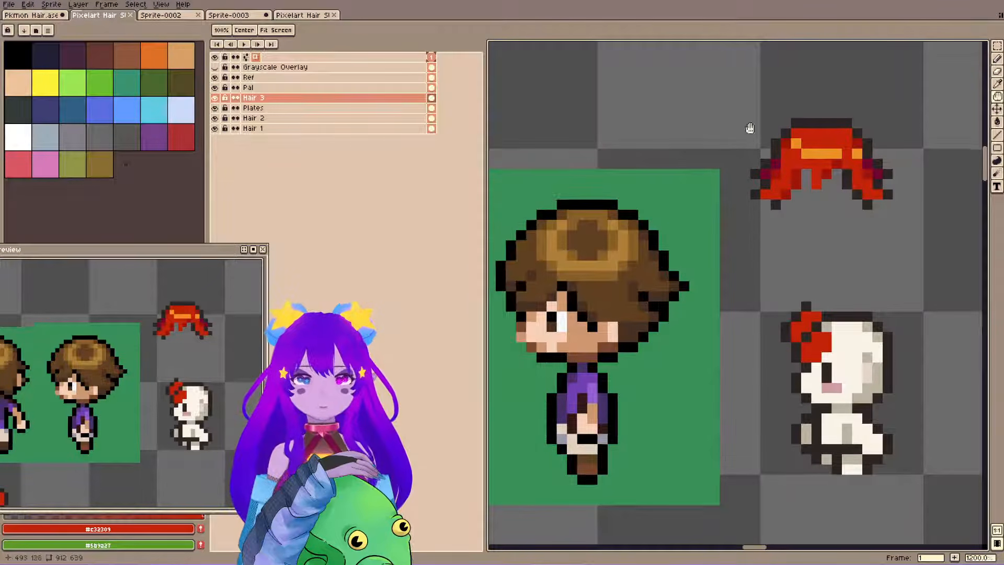
# Sample the shadow red #9d140b from the copied hair, shade the fold in the side-view fringe, and save.
pyautogui.press('b')
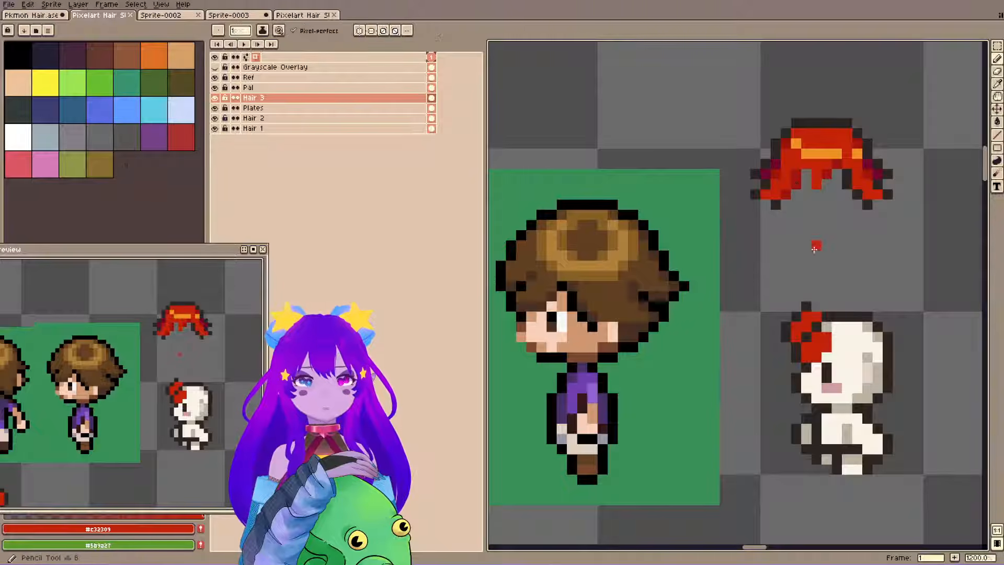
pyautogui.keyDown('alt'); pyautogui.click(800, 325); pyautogui.keyUp('alt')
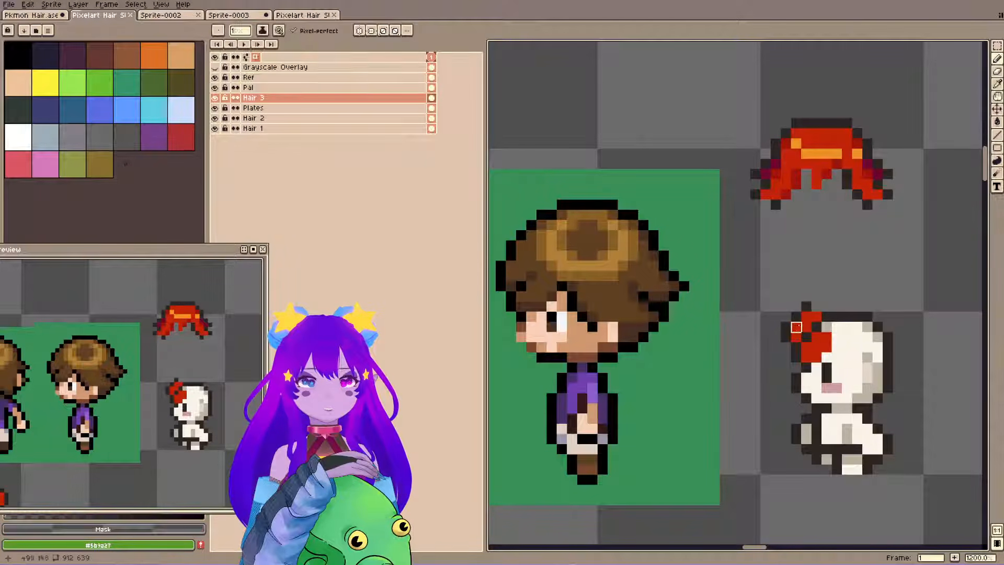
pyautogui.keyDown('alt'); pyautogui.click(790, 192); pyautogui.keyUp('alt')
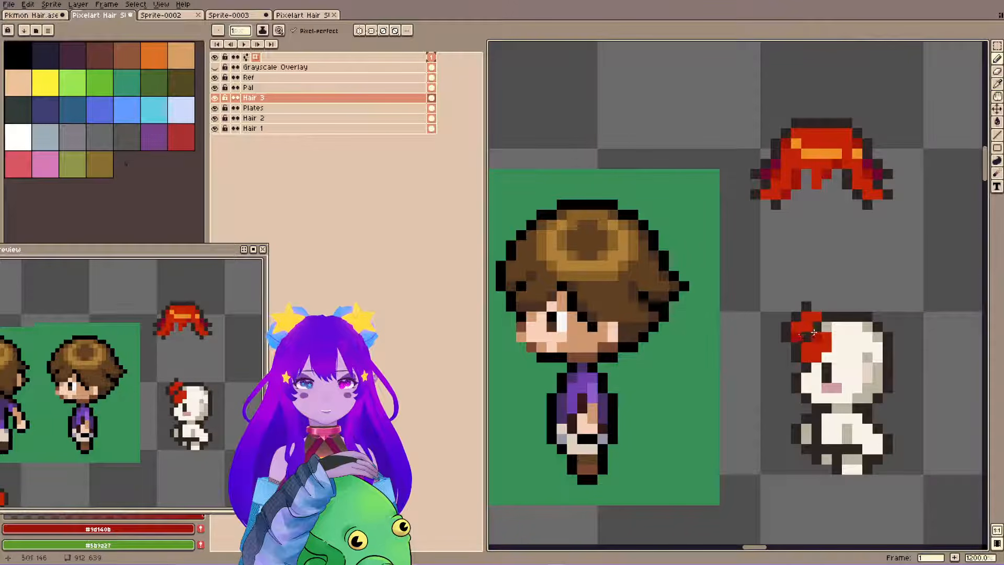
pyautogui.hotkey('ctrl', 's')
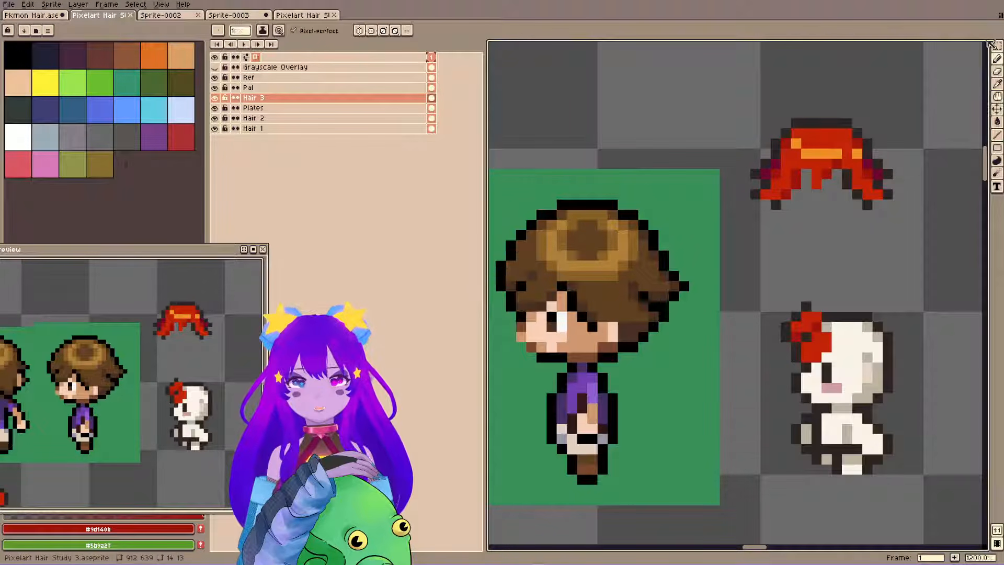
# Sample the base red #c32309, widen the fringe across the upper forehead, and save.
pyautogui.keyDown('alt'); pyautogui.click(825, 319); pyautogui.keyUp('alt')
pyautogui.moveTo(816, 308); pyautogui.dragTo(839, 339)
pyautogui.hotkey('ctrl', 's')
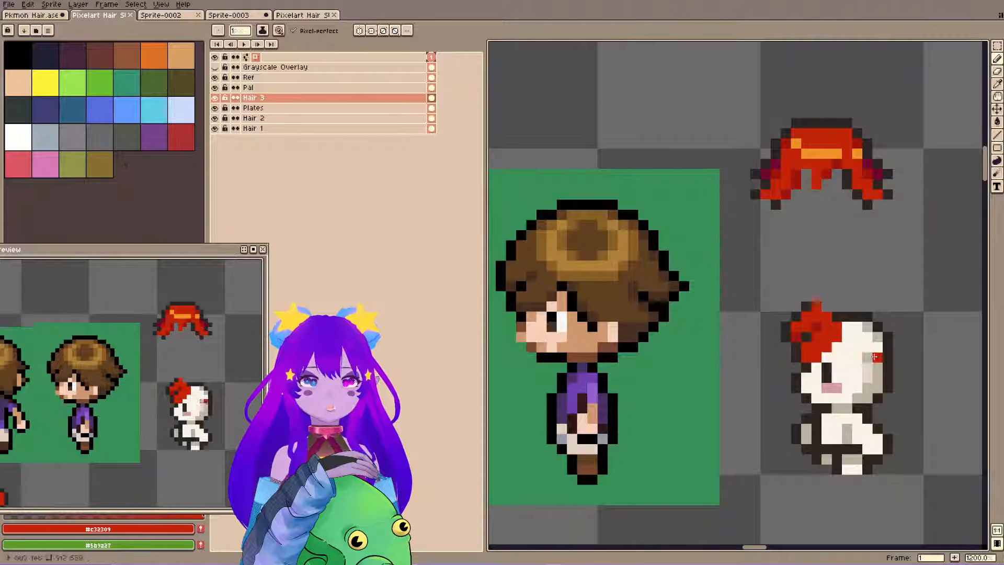
# Paint a red #c32309 lock behind the head, mark a #2f2522 hairline between it and the fringe, and save.
pyautogui.moveTo(877, 357); pyautogui.dragTo(897, 367)
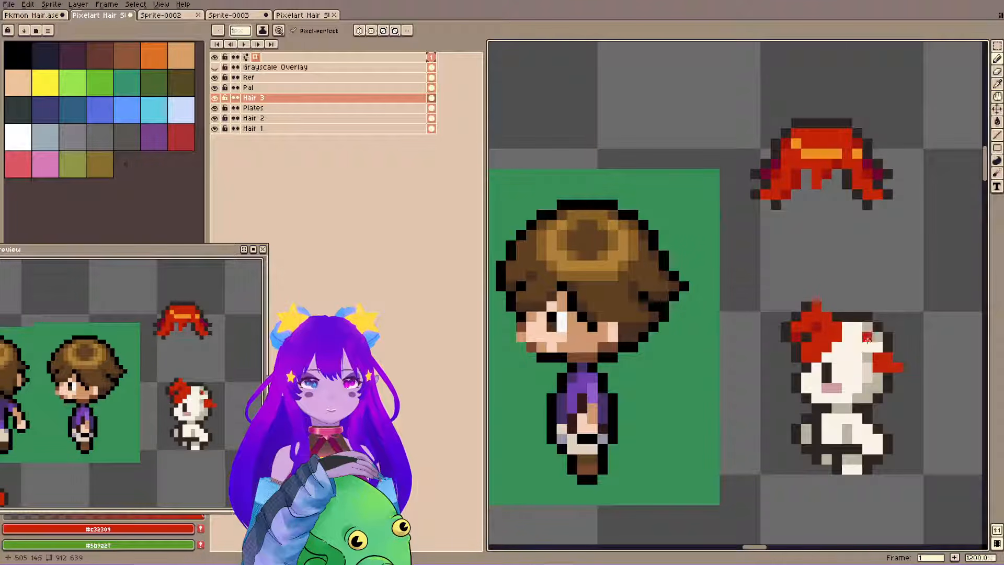
pyautogui.keyDown('alt'); pyautogui.click(800, 368); pyautogui.keyUp('alt')
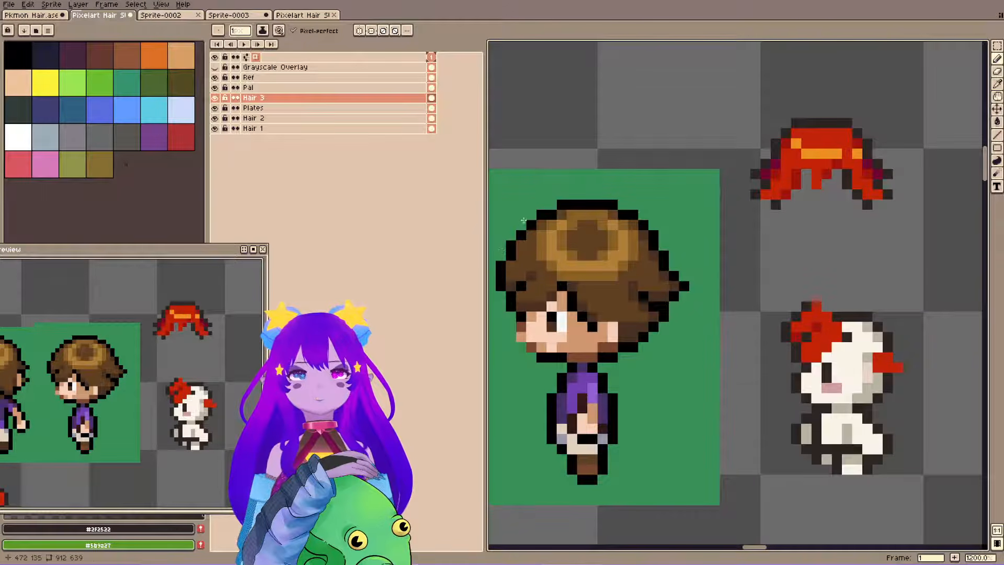
pyautogui.hotkey('ctrl', 's')
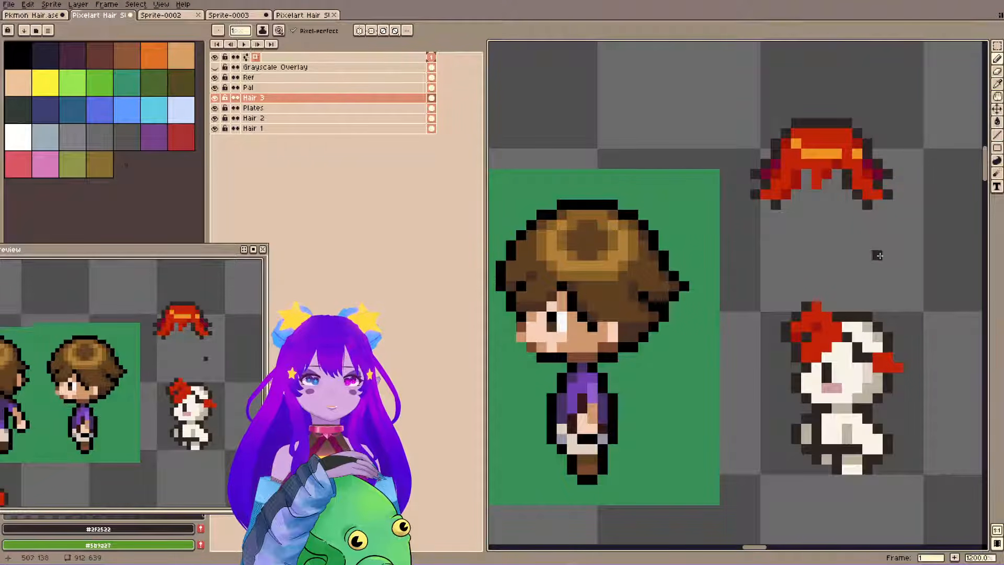
# Rework the hairline pixels and join the fringe to the back lock with a red band shaded in #9d140b.
pyautogui.press('e')
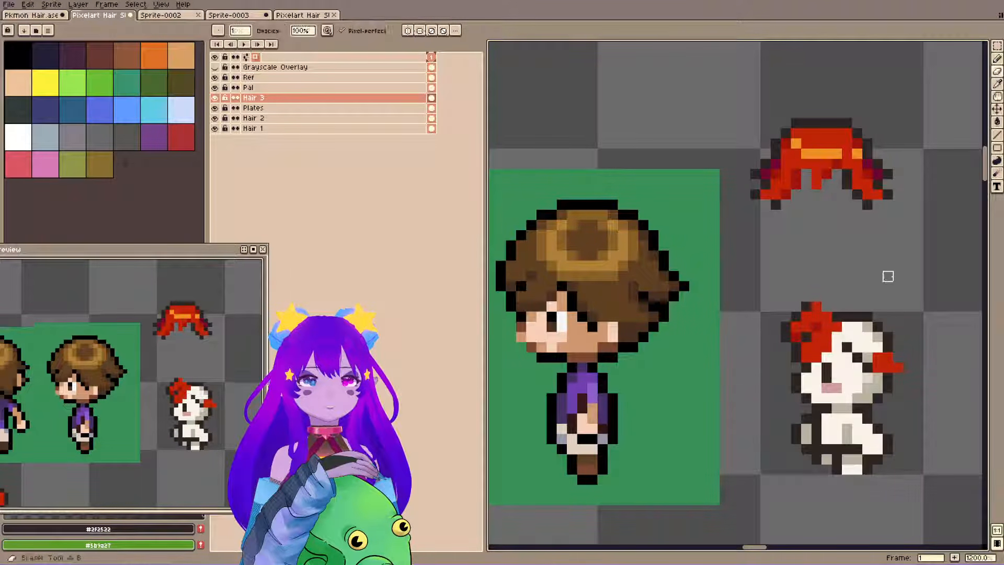
pyautogui.hotkey('ctrl', 'z')
pyautogui.keyDown('alt'); pyautogui.click(816, 327); pyautogui.keyUp('alt')
pyautogui.press('b')
pyautogui.hotkey('ctrl', 's')
pyautogui.click(844, 336)
pyautogui.click(866, 348)
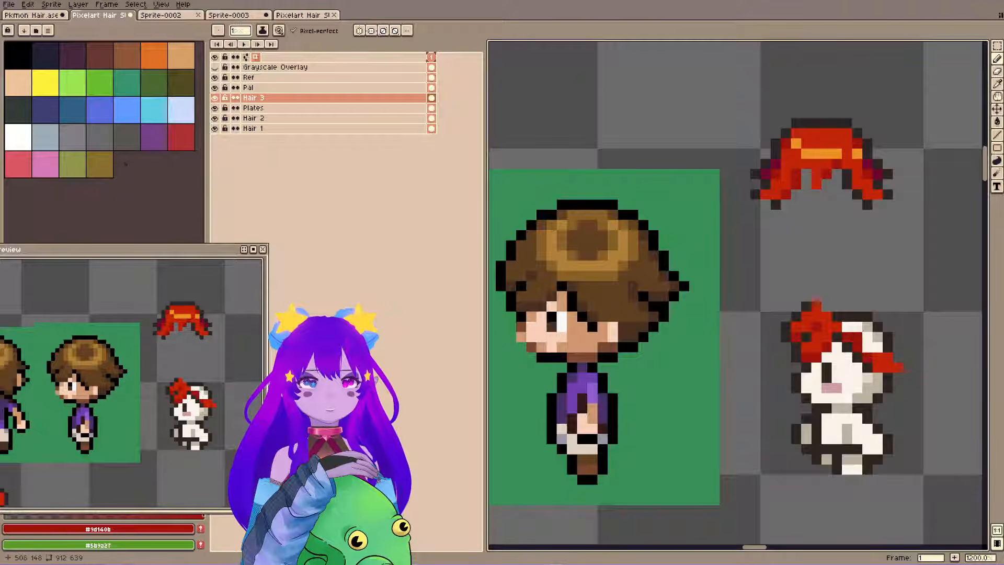
# Clean up the joint between the fringe and the band with #2f2522 outline pixels, erase the stray pixels, and save.
pyautogui.press('alt')
pyautogui.keyDown('alt'); pyautogui.click(838, 323); pyautogui.keyUp('alt')
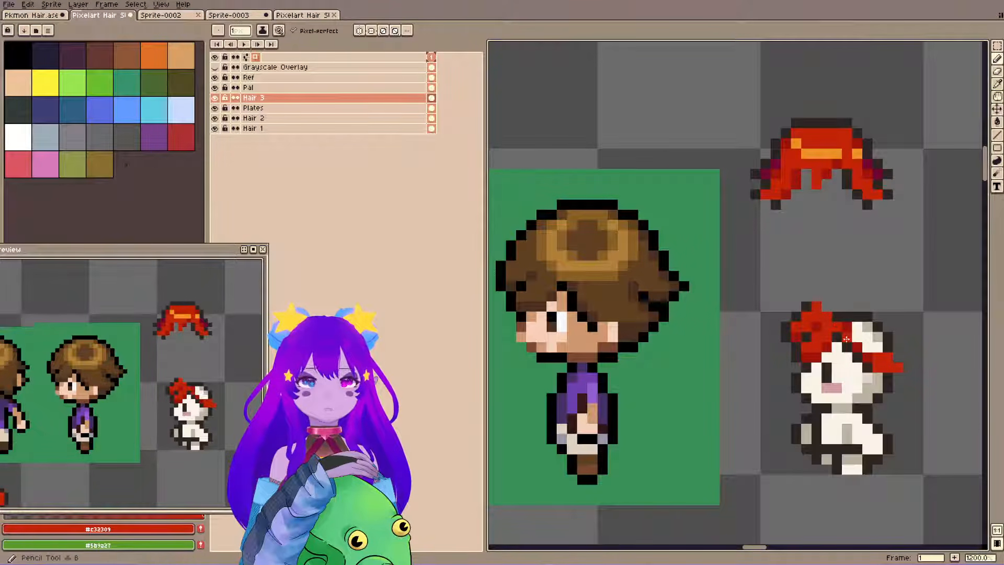
pyautogui.keyDown('alt'); pyautogui.click(847, 338); pyautogui.keyUp('alt')
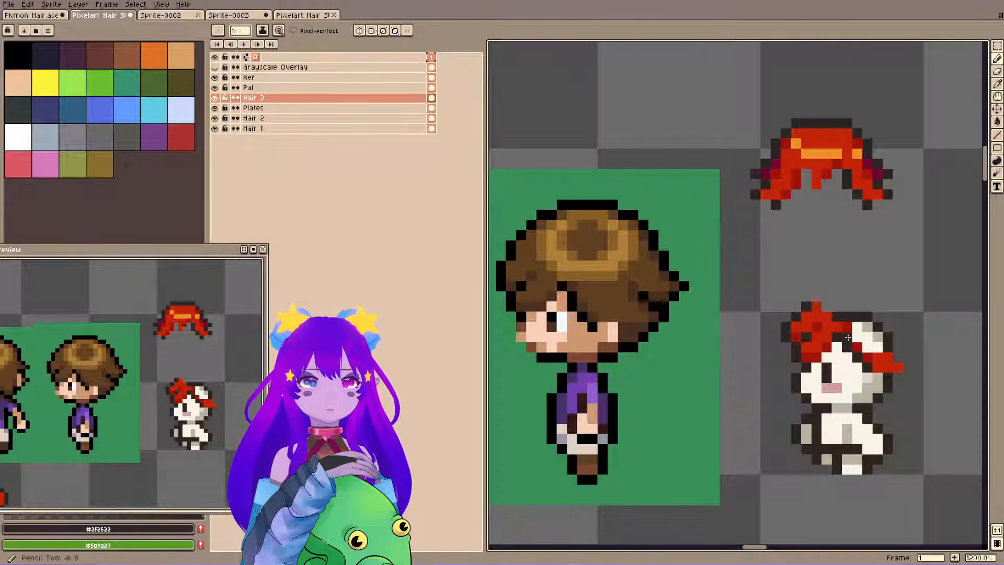
pyautogui.press('e')
pyautogui.click(847, 327)
pyautogui.press('b')
pyautogui.hotkey('ctrl', 's')
# Extend the back lock downward in #c32309, shade its underside with #9d140b, and trim its lower edge.
pyautogui.keyDown('alt'); pyautogui.click(835, 322); pyautogui.keyUp('alt')
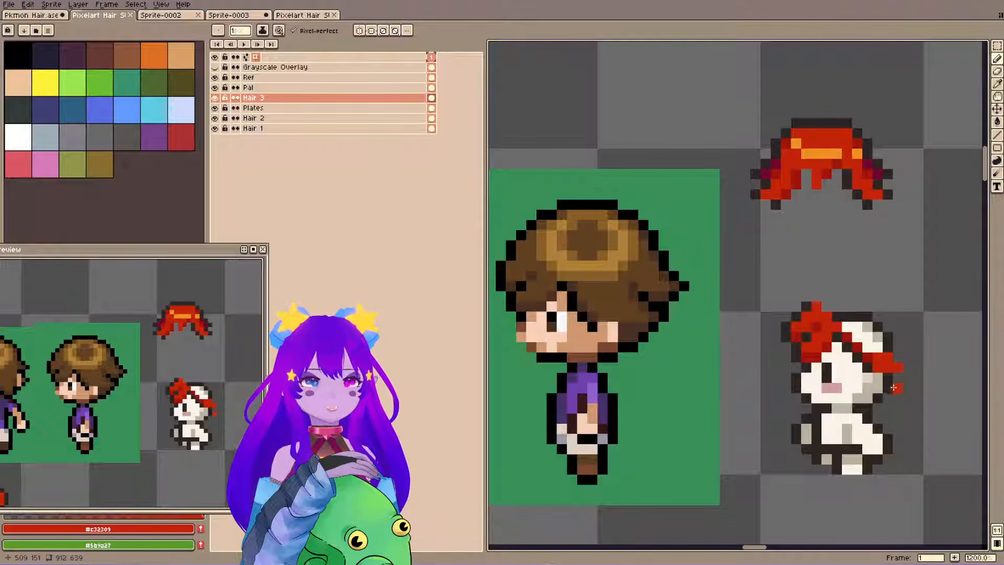
pyautogui.keyDown('alt'); pyautogui.click(855, 349); pyautogui.keyUp('alt')
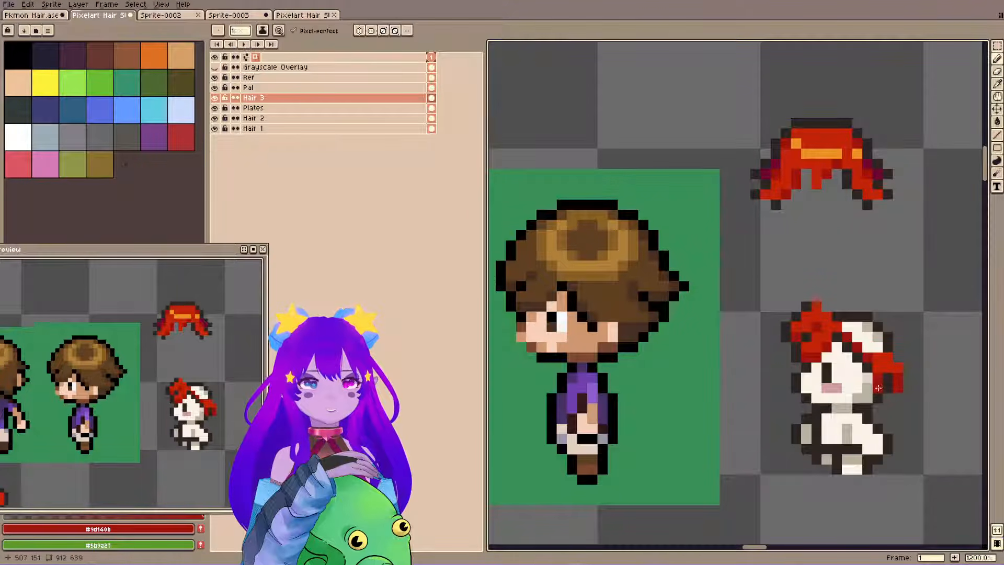
pyautogui.press('e')
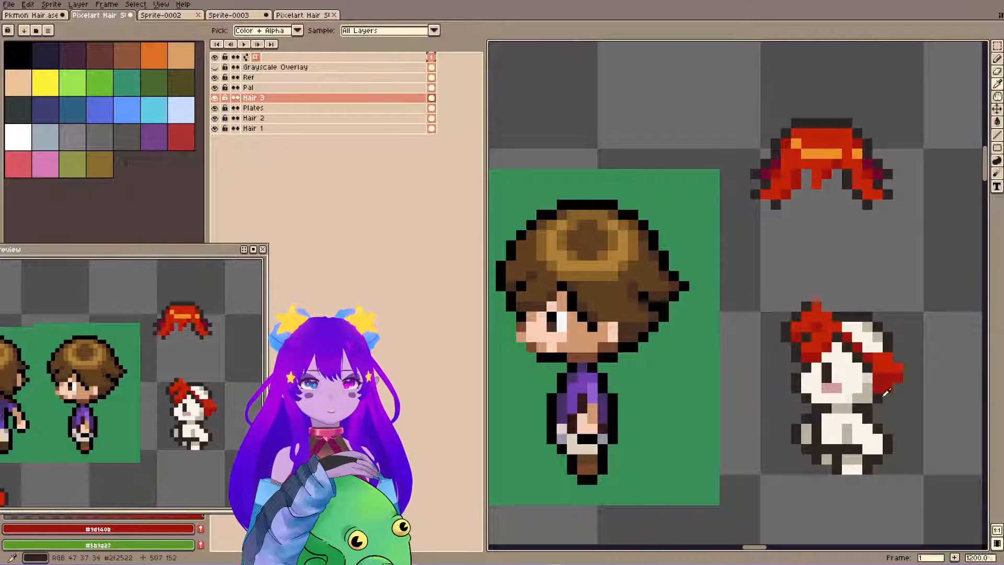
pyautogui.keyDown('alt'); pyautogui.click(896, 387); pyautogui.keyUp('alt')
pyautogui.press('b')
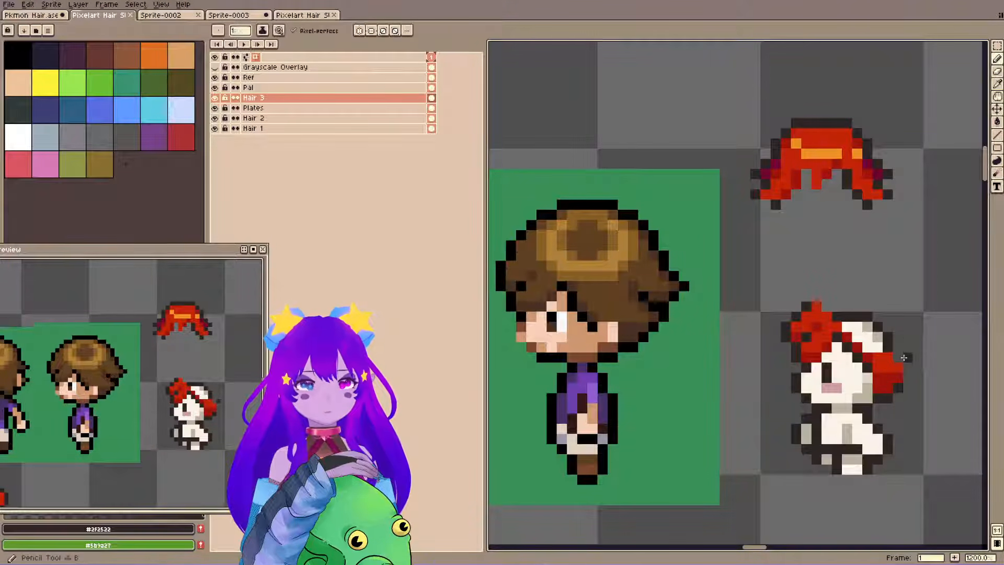
# Lengthen the back lock's tip outward in #c32309, outline it with #2f2522, and save.
pyautogui.keyDown('alt'); pyautogui.click(905, 366); pyautogui.keyUp('alt')
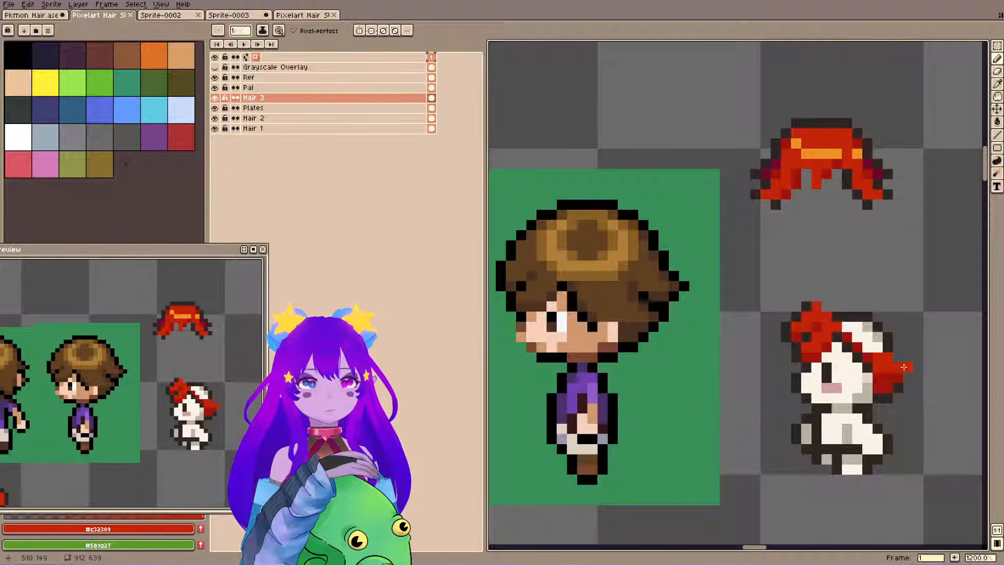
pyautogui.keyDown('alt'); pyautogui.click(906, 377); pyautogui.keyUp('alt')
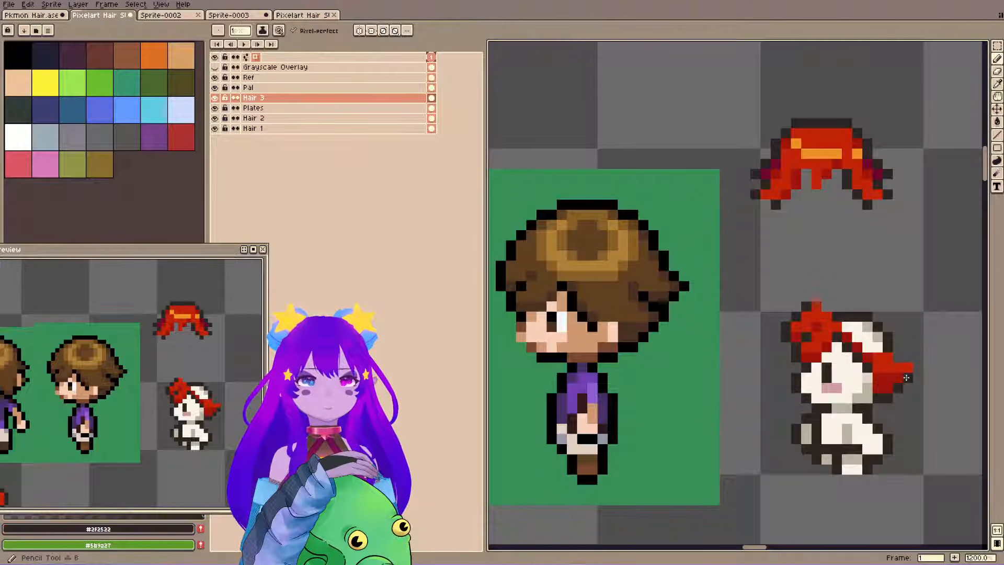
pyautogui.moveTo(906, 378); pyautogui.dragTo(914, 367)
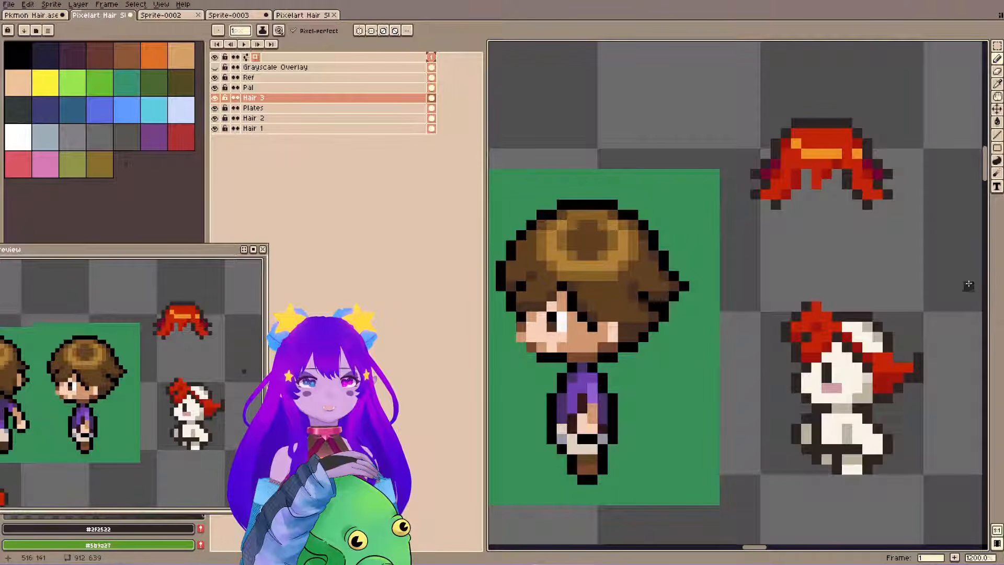
pyautogui.hotkey('ctrl', 's')
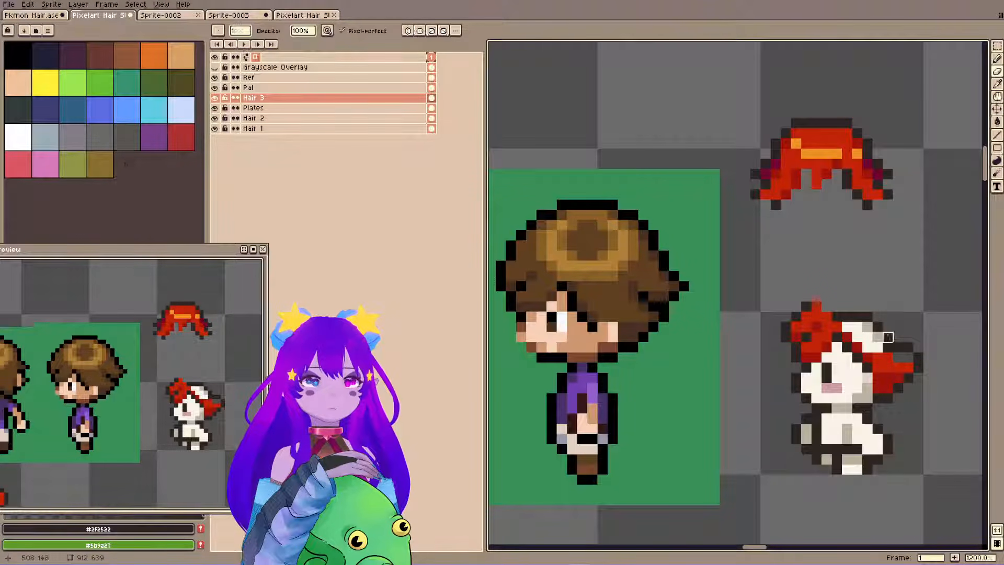
# Fill out the back lock's upper edge in red and draw a curved #2f2522 crown outline from fringe to back.
pyautogui.keyDown('alt'); pyautogui.click(895, 353); pyautogui.keyUp('alt')
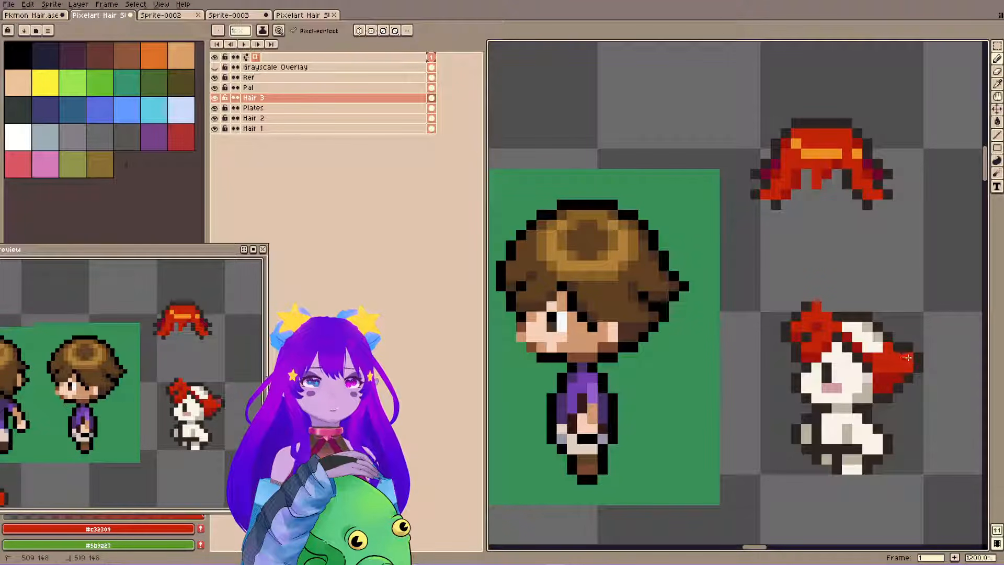
pyautogui.keyDown('alt'); pyautogui.click(910, 346); pyautogui.keyUp('alt')
pyautogui.moveTo(918, 338); pyautogui.dragTo(928, 327)
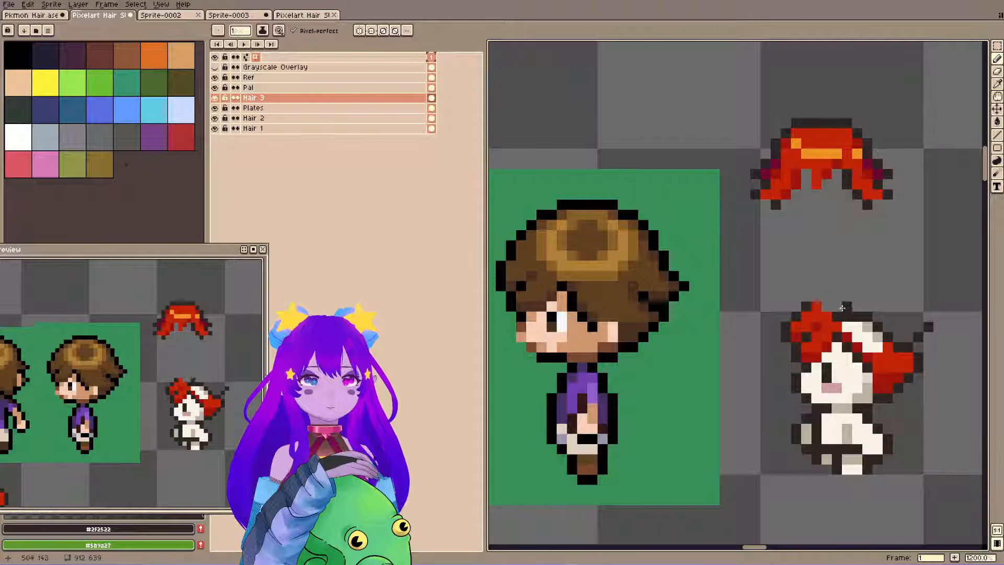
pyautogui.moveTo(817, 296)
pyautogui.mouseDown()
pyautogui.moveTo(896, 285)
pyautogui.moveTo(920, 320)
pyautogui.mouseUp()
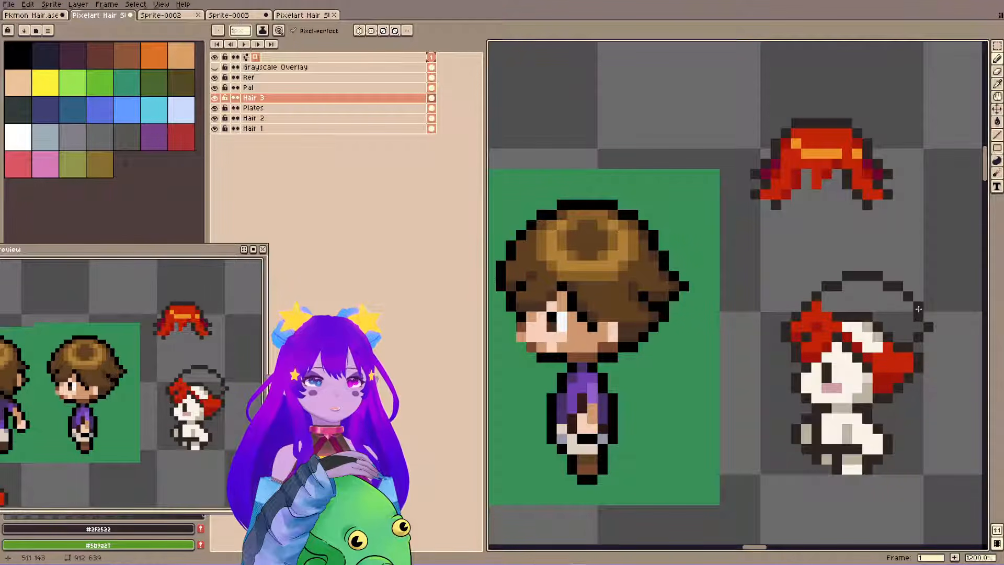
# Fill the inside of the crown outline with #c32309, keeping the fill contiguous, and save.
pyautogui.keyDown('alt'); pyautogui.click(893, 358); pyautogui.keyUp('alt')
pyautogui.press('g')
pyautogui.click(898, 300)
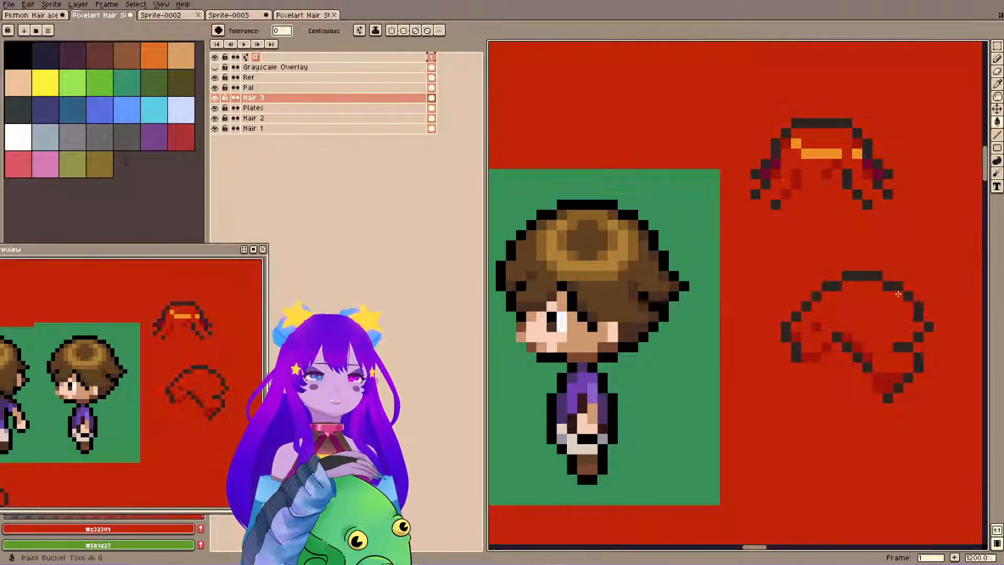
pyautogui.hotkey('ctrl', 'z')
pyautogui.click(879, 299)
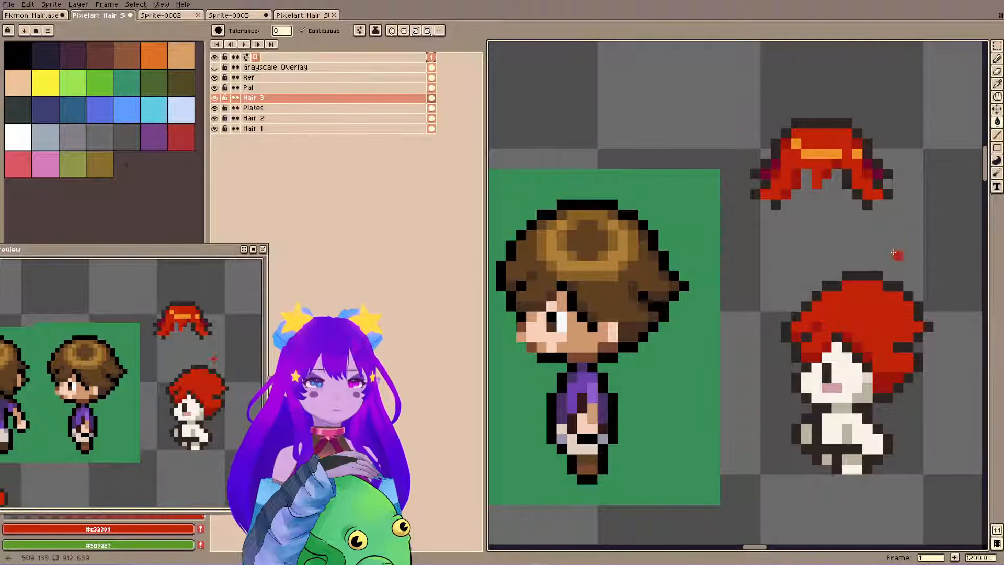
pyautogui.hotkey('ctrl', 's')
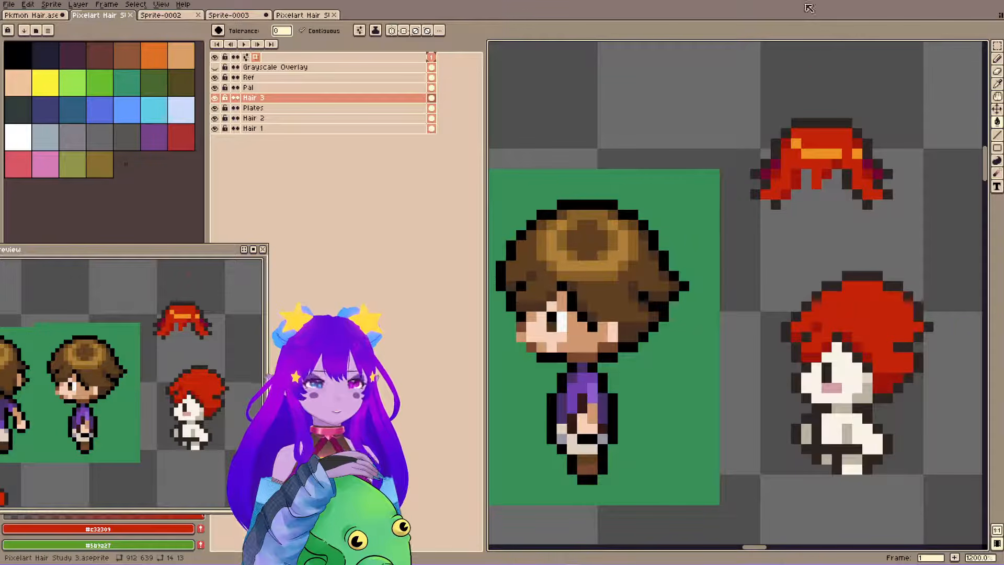
# Sample #9d140b for shading and reshape the notch at the back of the hair with #2f2522 outline pixels.
pyautogui.keyDown('alt'); pyautogui.click(877, 377); pyautogui.keyUp('alt')
pyautogui.press('b')
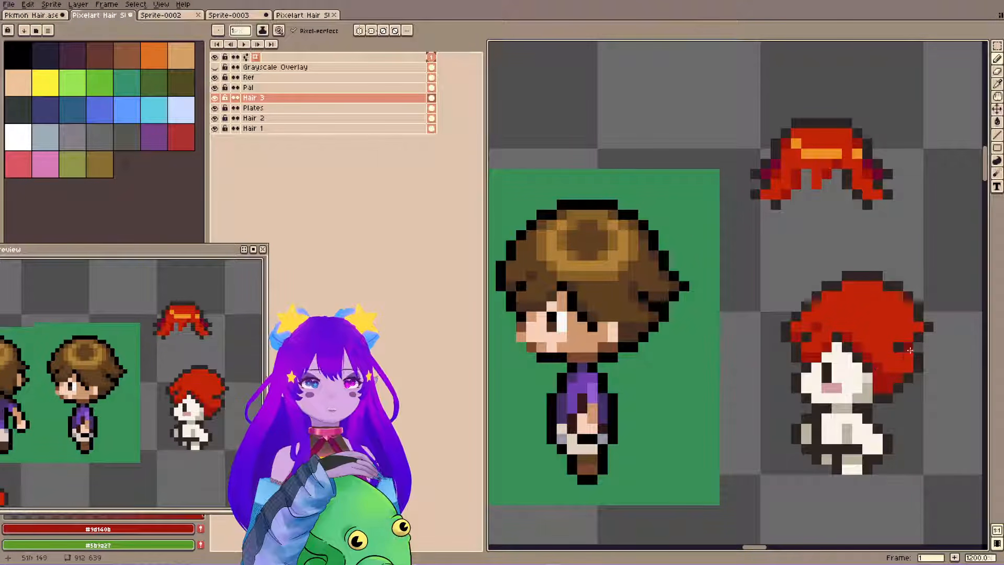
pyautogui.keyDown('alt'); pyautogui.click(908, 349); pyautogui.keyUp('alt')
pyautogui.click(898, 357)
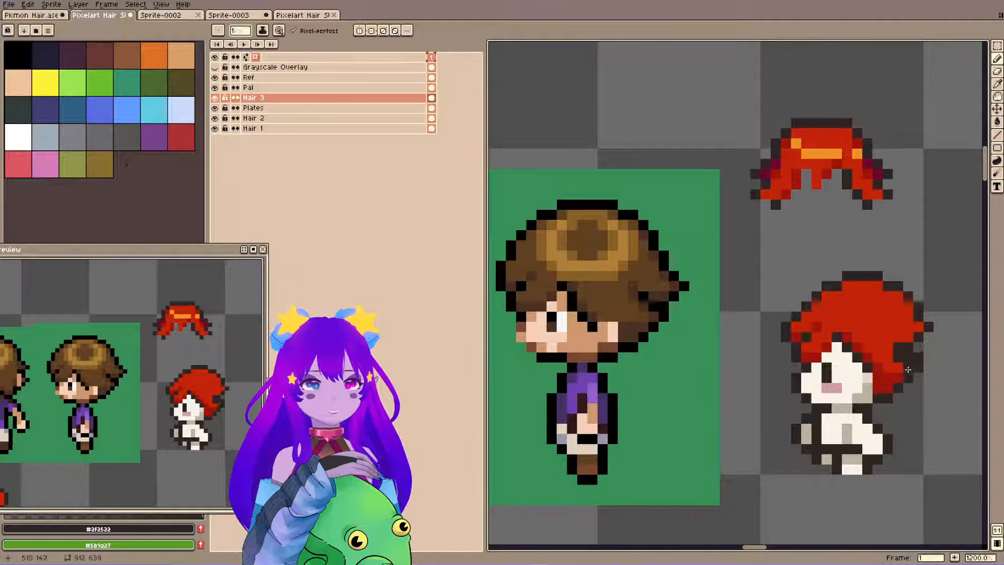
pyautogui.press('e')
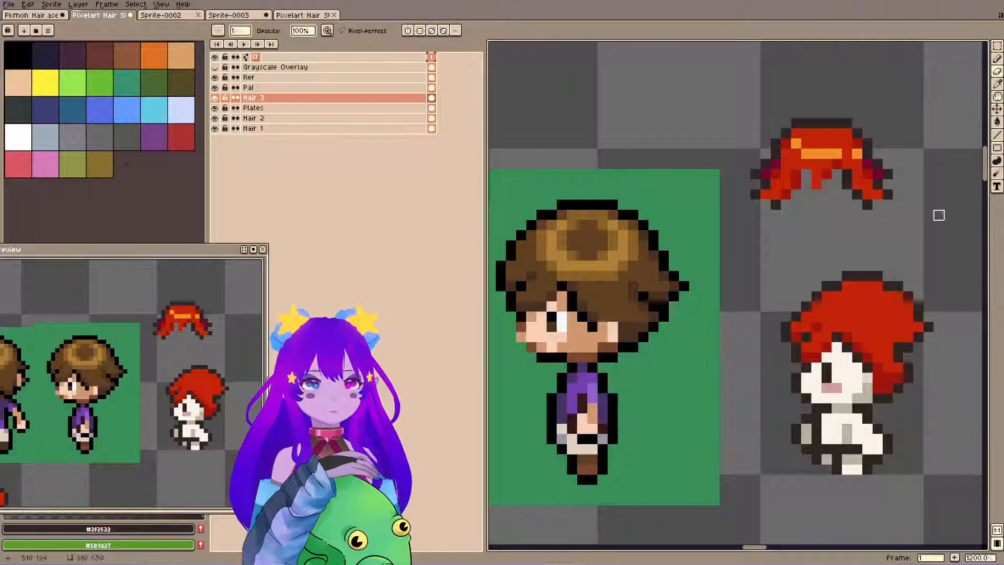
# Clean up the lower back tip of the red hair by replacing and erasing #2f2522 outline pixels, and save.
pyautogui.keyDown('alt'); pyautogui.click(898, 388); pyautogui.keyUp('alt')
pyautogui.press('b')
pyautogui.click(898, 378)
pyautogui.press('e')
pyautogui.click(908, 378)
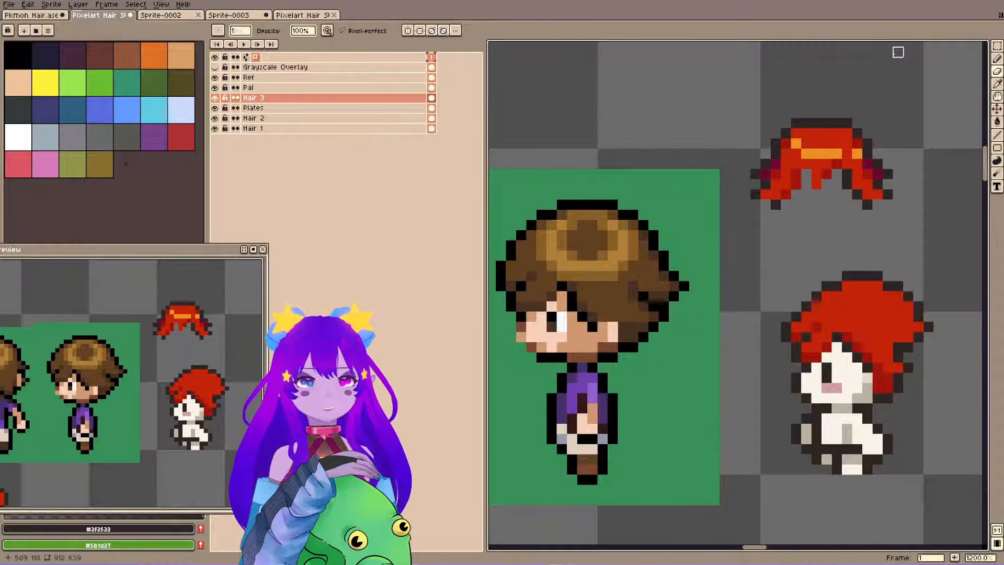
pyautogui.keyDown('alt'); pyautogui.click(898, 388); pyautogui.keyUp('alt')
pyautogui.press('b')
pyautogui.click(888, 388)
pyautogui.press('e')
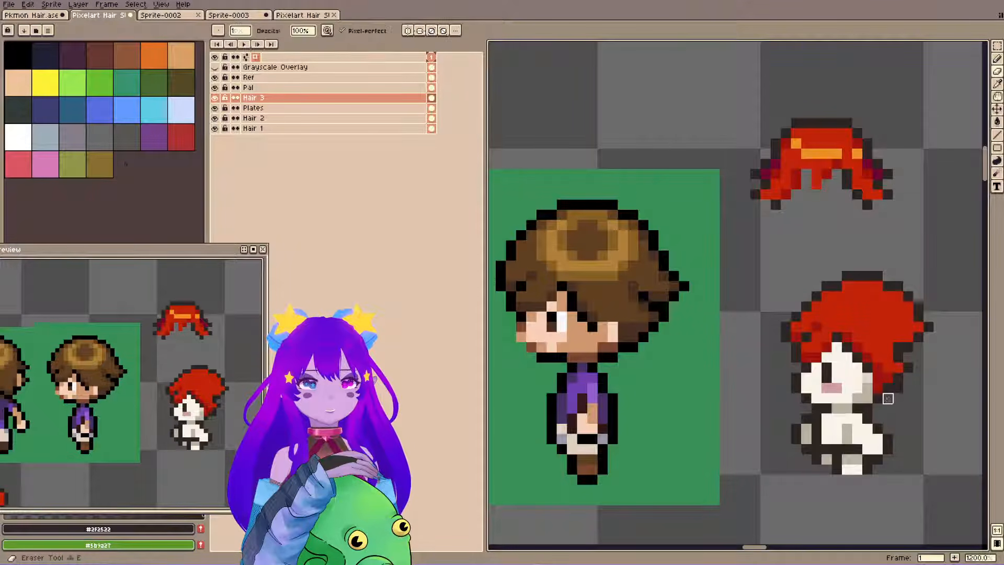
pyautogui.hotkey('ctrl', 's')
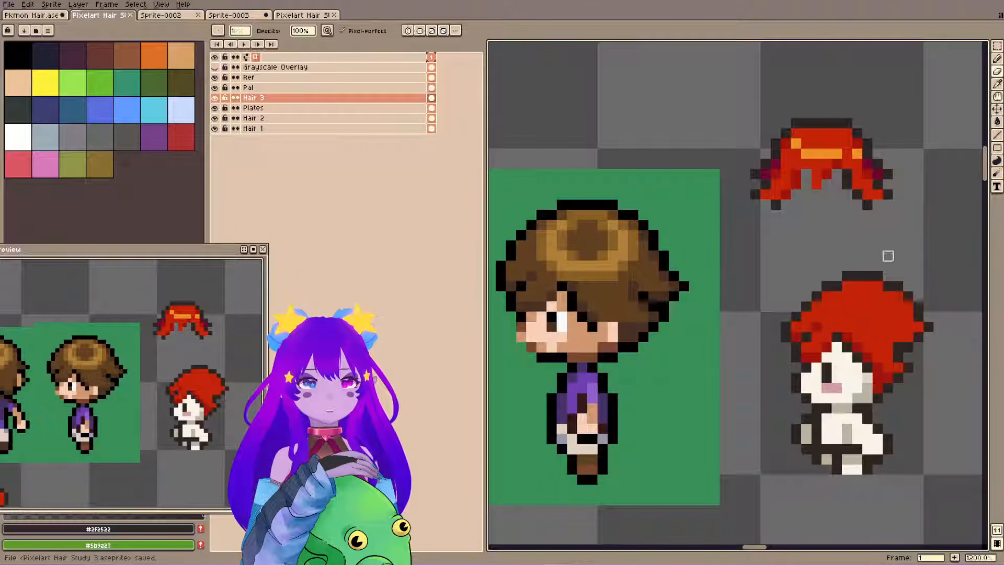
# Add #9d140b shading beside the notch at the back of the hair and save.
pyautogui.press('b')
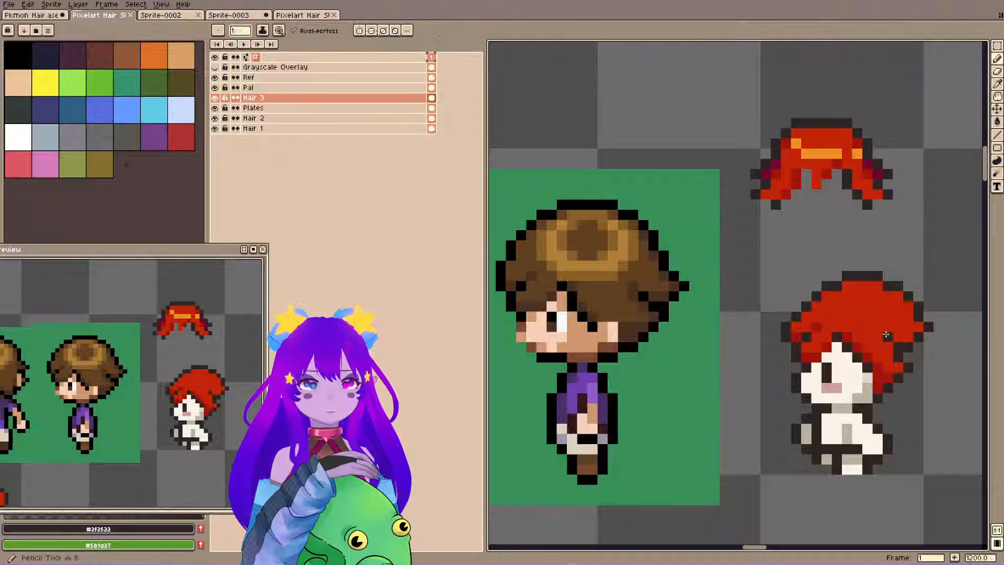
pyautogui.keyDown('alt'); pyautogui.click(883, 343); pyautogui.keyUp('alt')
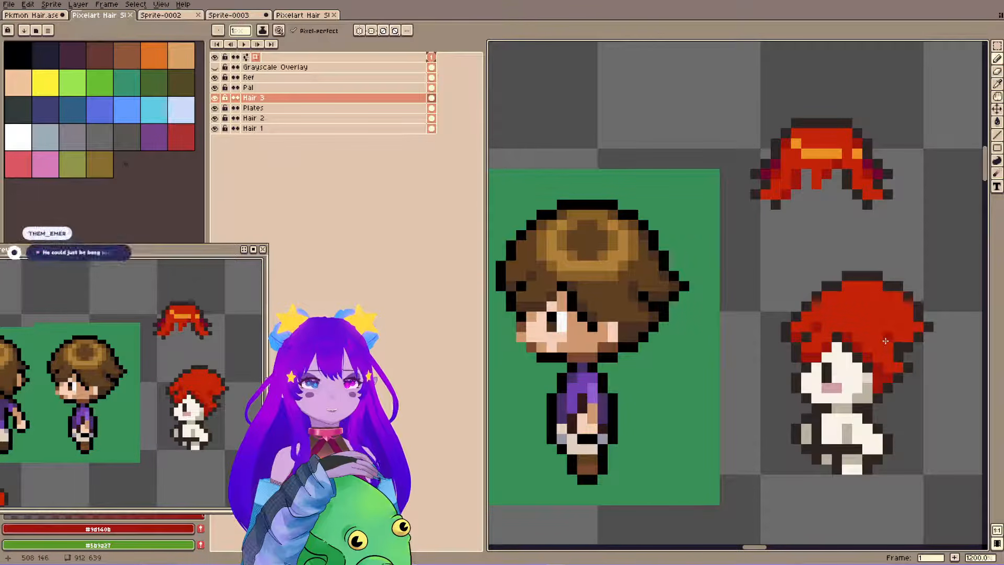
pyautogui.keyDown('alt'); pyautogui.click(895, 344); pyautogui.keyUp('alt')
pyautogui.hotkey('ctrl', 's')
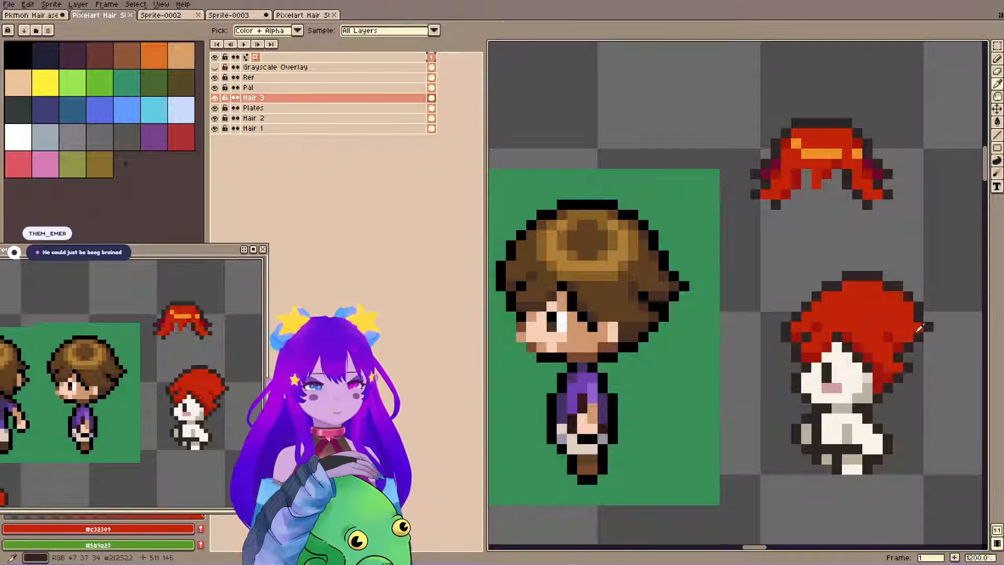
# Reshape the upper back lock's tip one pixel lower using #c32309 fill and #2f2522 outline, and save.
pyautogui.keyDown('alt'); pyautogui.click(914, 334); pyautogui.keyUp('alt')
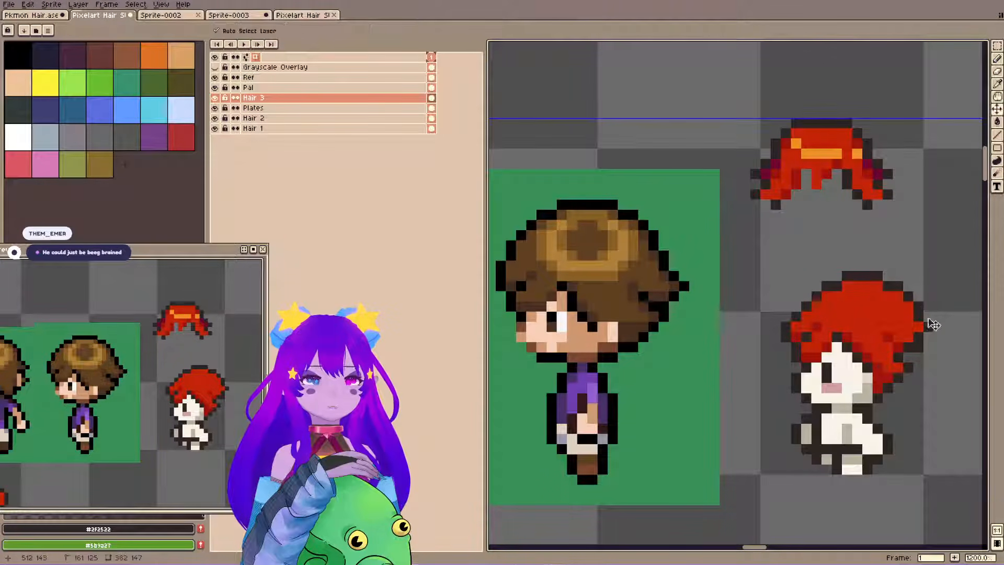
pyautogui.keyDown('alt'); pyautogui.click(916, 333); pyautogui.keyUp('alt')
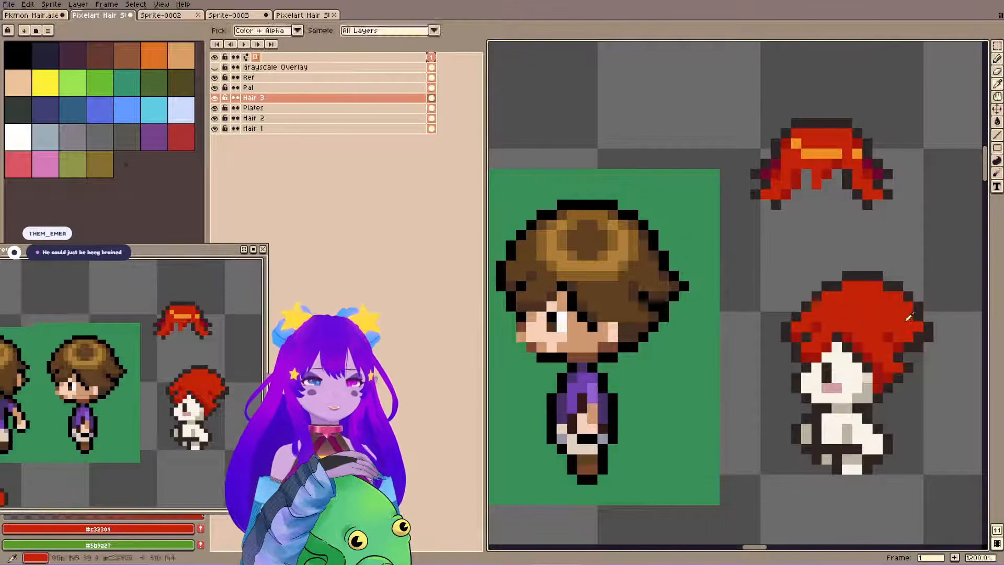
pyautogui.keyDown('alt'); pyautogui.click(919, 332); pyautogui.keyUp('alt')
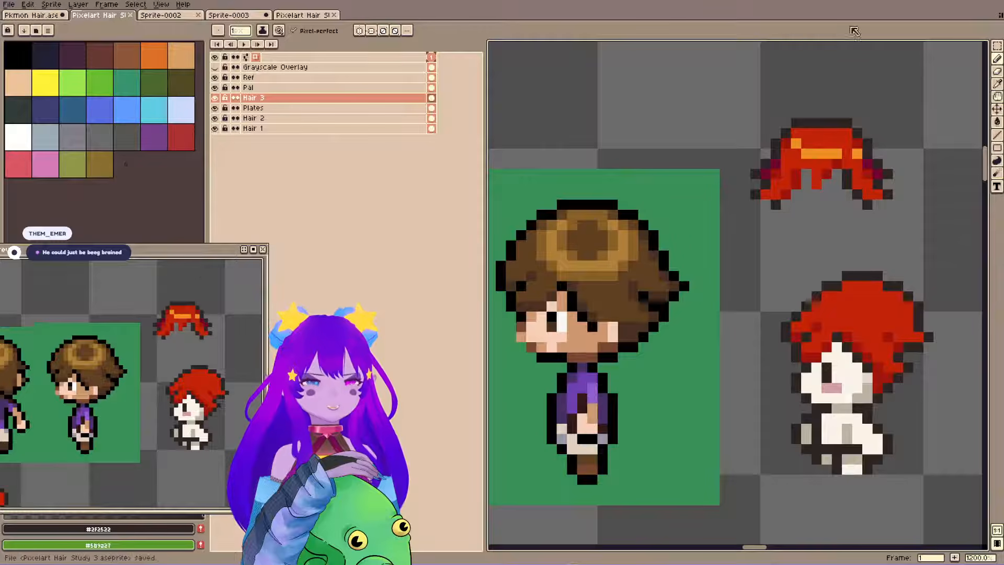
# Lower the crown by one pixel, trim the outline corner at its back, and save.
pyautogui.moveTo(906, 308)
pyautogui.mouseDown()
pyautogui.moveTo(838, 288)
pyautogui.moveTo(879, 284)
pyautogui.moveTo(847, 276)
pyautogui.moveTo(908, 276)
pyautogui.moveTo(878, 287)
pyautogui.moveTo(949, 286)
pyautogui.moveTo(898, 296)
pyautogui.moveTo(959, 296)
pyautogui.moveTo(908, 307)
pyautogui.mouseUp()
pyautogui.press('e')
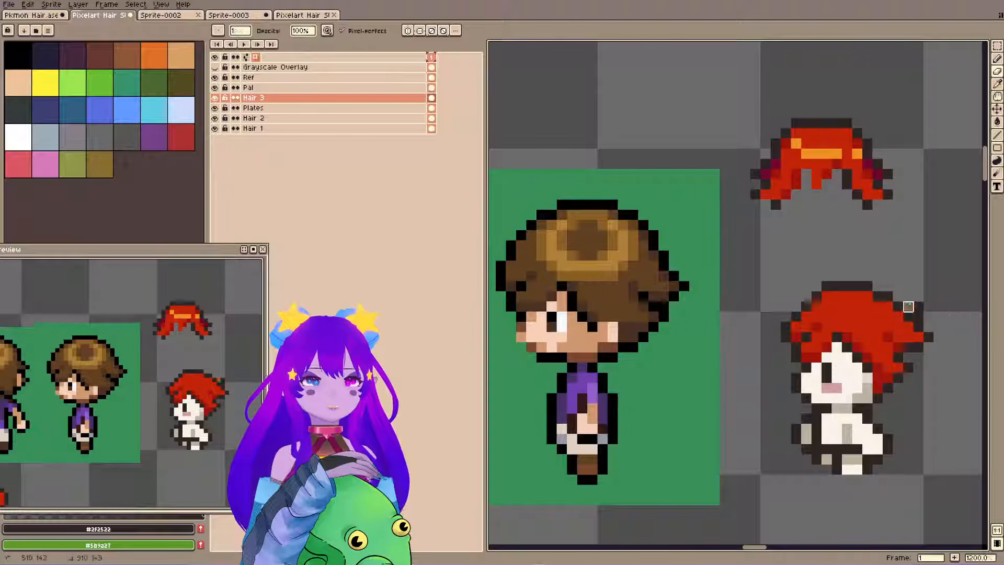
pyautogui.hotkey('ctrl', 's')
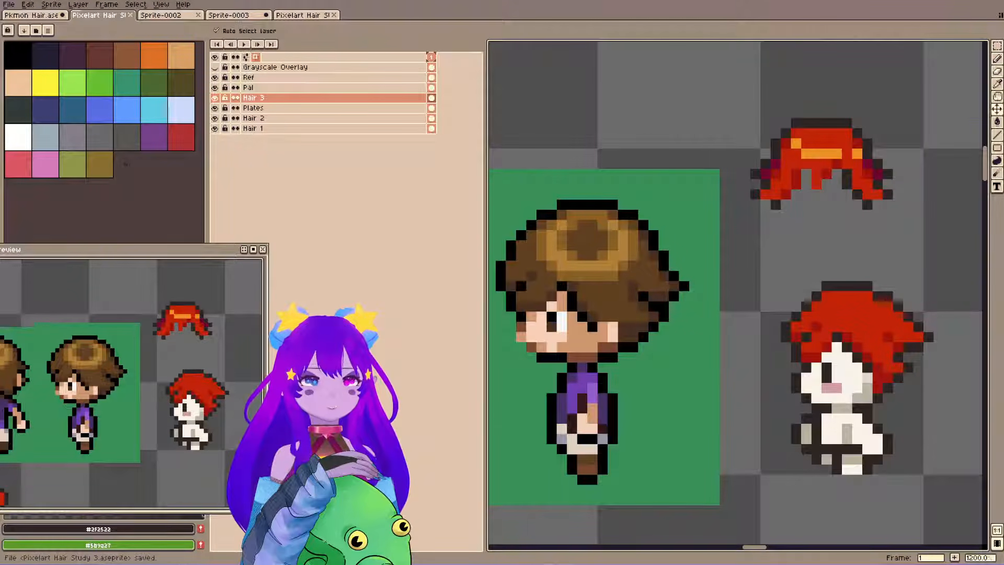
# Select the top of the hair and shift the crown down one more pixel to flatten the head.
pyautogui.press('b')
pyautogui.press('m')
pyautogui.moveTo(817, 276); pyautogui.dragTo(908, 296)
pyautogui.moveTo(891, 301)
pyautogui.mouseDown()
pyautogui.moveTo(949, 357)
pyautogui.moveTo(915, 340)
pyautogui.moveTo(925, 346)
pyautogui.mouseUp()
pyautogui.hotkey('ctrl', 'd')
pyautogui.hotkey('ctrl', 's')
pyautogui.hotkey('ctrl', 'd')
pyautogui.hotkey('ctrl', 'z')
# Duplicate the side-view red hair on the Hair 3 layer and place the copy 32 px to the right.
pyautogui.press('space')
pyautogui.moveTo(957, 226); pyautogui.dragTo(778, 197)
pyautogui.hotkey('ctrl', 'd')
pyautogui.moveTo(617, 185)
pyautogui.mouseDown()
pyautogui.moveTo(769, 403)
pyautogui.moveTo(772, 471)
pyautogui.mouseUp()
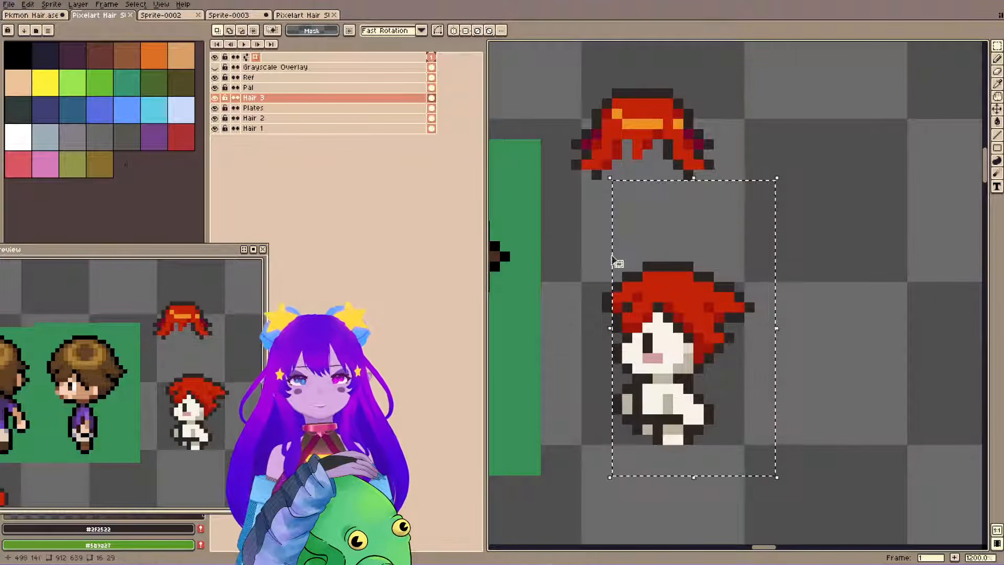
pyautogui.hotkey('ctrl', 'v')
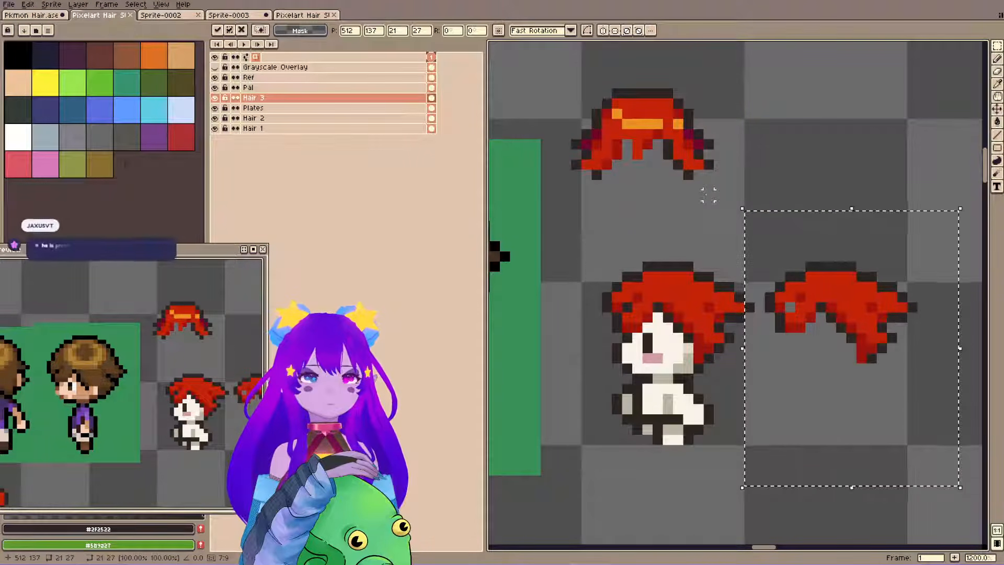
pyautogui.scroll(-3, 705, 207)
pyautogui.press('space')
pyautogui.moveTo(702, 226); pyautogui.dragTo(662, 237)
pyautogui.scroll(1, 680, 233)
pyautogui.scroll(-1, 674, 234)
pyautogui.hotkey('shift', 'Right')
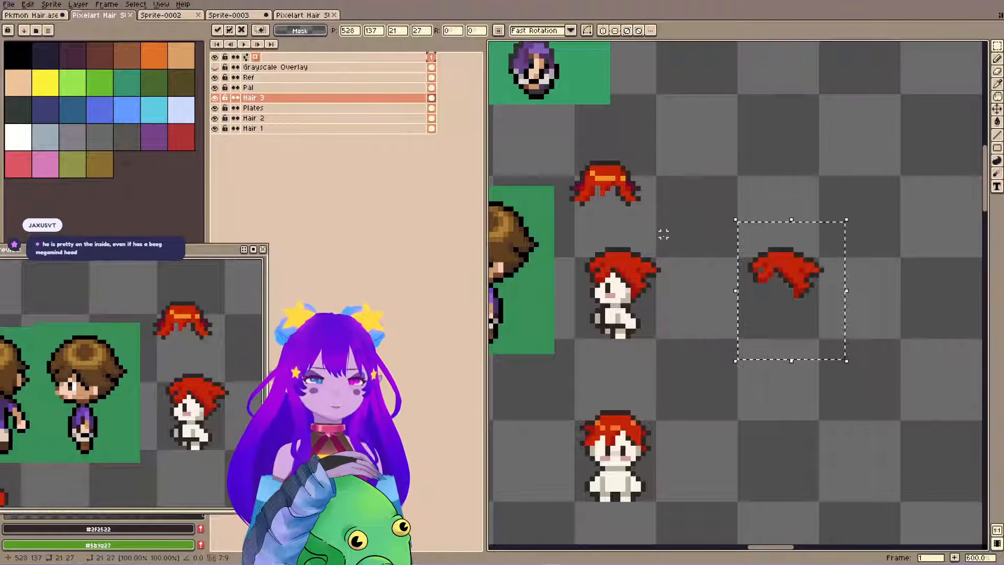
pyautogui.press('Return')
# Duplicate the new hair copy again and place it 16 px below.
pyautogui.hotkey('ctrl', 'c')
pyautogui.hotkey('ctrl', 'v')
pyautogui.hotkey('shift', 'Down')
pyautogui.hotkey('ctrl', 'd')
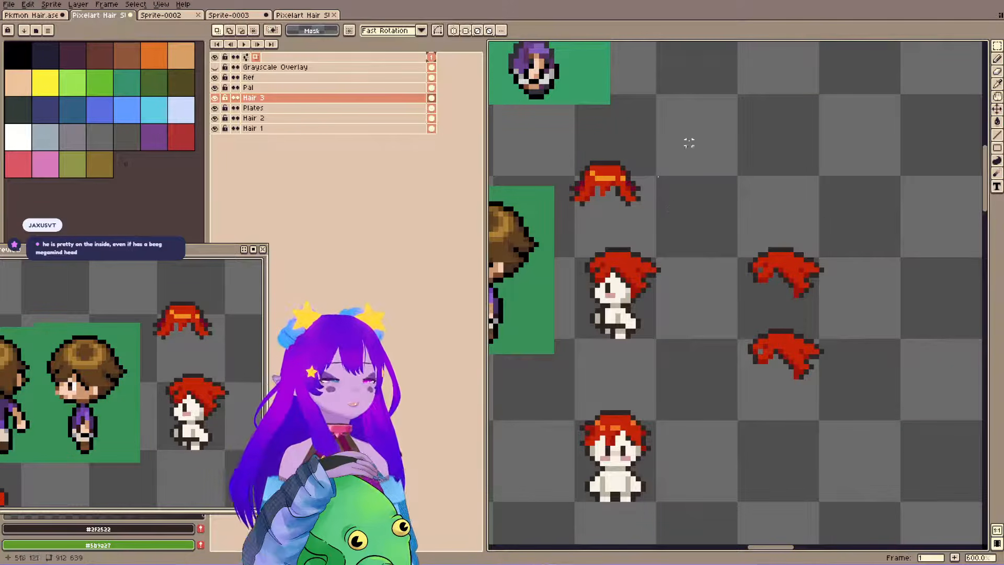
# Copy the side-view base body on the Plates layer and place it 32 px right, under the upper hair copy.
pyautogui.keyDown('ctrl'); pyautogui.click(613, 298); pyautogui.keyUp('ctrl')
pyautogui.moveTo(577, 234); pyautogui.dragTo(654, 357)
pyautogui.hotkey('ctrl', 'c')
pyautogui.hotkey('ctrl', 'v')
pyautogui.hotkey('shift', 'Right')
pyautogui.hotkey('shift', 'Right')
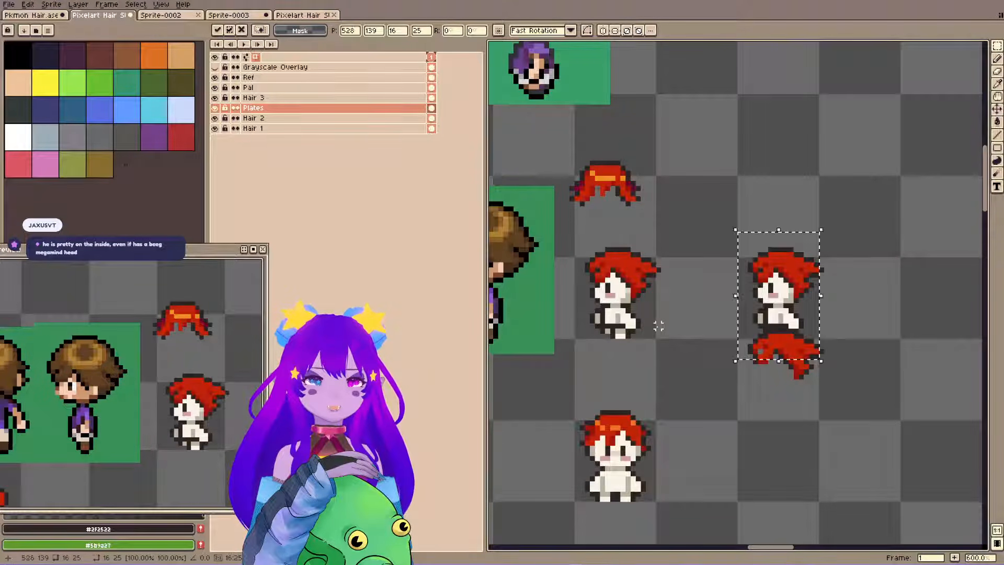
pyautogui.hotkey('ctrl', 'd')
# Duplicate the side-view base body again and place it 32 px right and 16 px down, under the lower hair copy.
pyautogui.moveTo(566, 223); pyautogui.dragTo(670, 378)
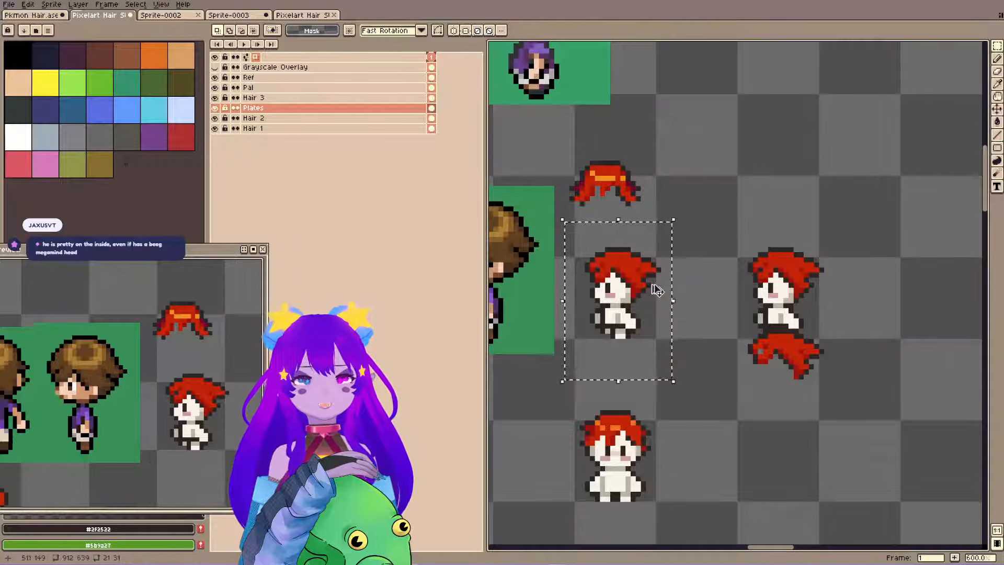
pyautogui.hotkey('ctrl', 'c')
pyautogui.hotkey('ctrl', 'v')
pyautogui.hotkey('shift', 'Down')
pyautogui.hotkey('shift', 'Down')
pyautogui.hotkey('shift', 'Right')
pyautogui.hotkey('shift', 'Right')
pyautogui.hotkey('shift', 'Up')
pyautogui.hotkey('ctrl', 'd')
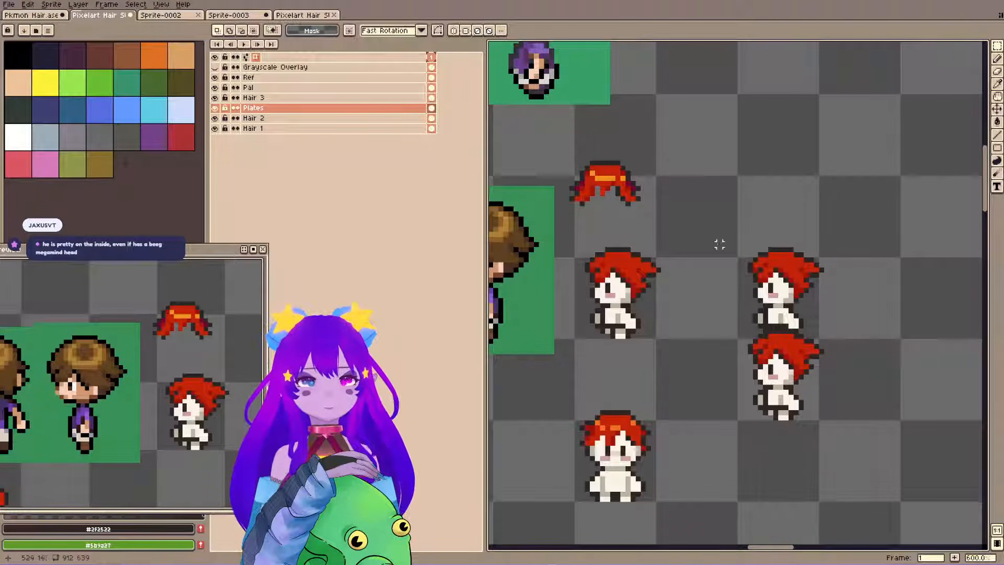
# Move the lower duplicate's base body down 16 px into the row of the front-view sprite.
pyautogui.press('b')
pyautogui.moveTo(733, 322); pyautogui.dragTo(832, 448)
pyautogui.hotkey('ctrl', 'z')
pyautogui.press('m')
pyautogui.doubleClick(755, 371)
pyautogui.hotkey('shift', 'Down')
pyautogui.hotkey('ctrl', 'd')
# Switch to the Hair 3 layer and move the lower hair copy down 16 px onto its base body.
pyautogui.press('b')
pyautogui.keyDown('ctrl'); pyautogui.click(785, 339); pyautogui.keyUp('ctrl')
pyautogui.press('m')
pyautogui.moveTo(735, 331); pyautogui.dragTo(843, 409)
pyautogui.hotkey('shift', 'Down')
pyautogui.hotkey('shift', 'Down')
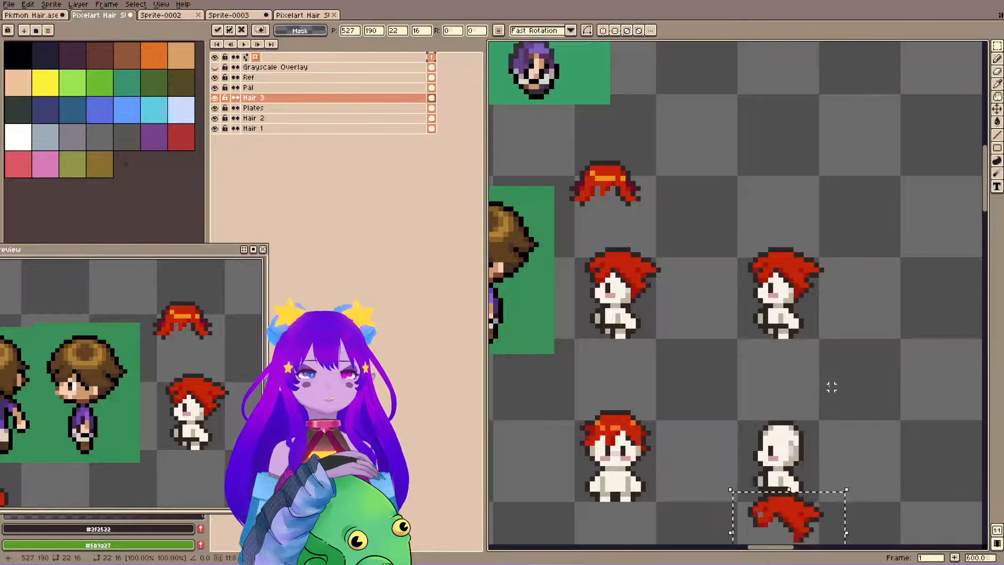
pyautogui.hotkey('shift', 'Up')
pyautogui.hotkey('ctrl', 'd')
# Shift the upper copy's back lock inward one pixel to shorten the hair, and sample #c32309.
pyautogui.scroll(-1, 163, 356)
pyautogui.moveTo(172, 360); pyautogui.dragTo(75, 266)
pyautogui.moveTo(115, 331); pyautogui.dragTo(123, 392)
pyautogui.scroll(-1, 149, 375)
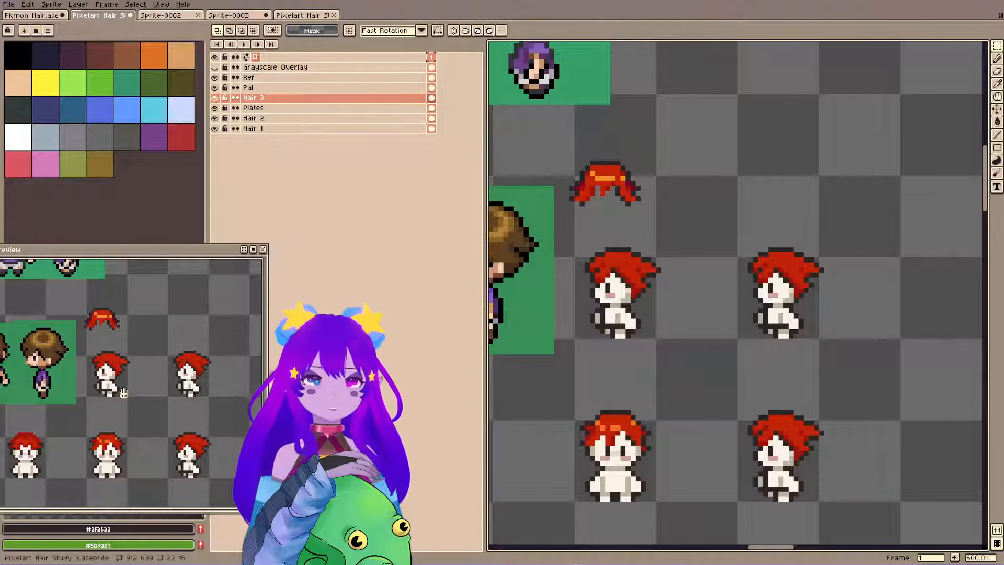
pyautogui.moveTo(795, 250); pyautogui.dragTo(835, 279)
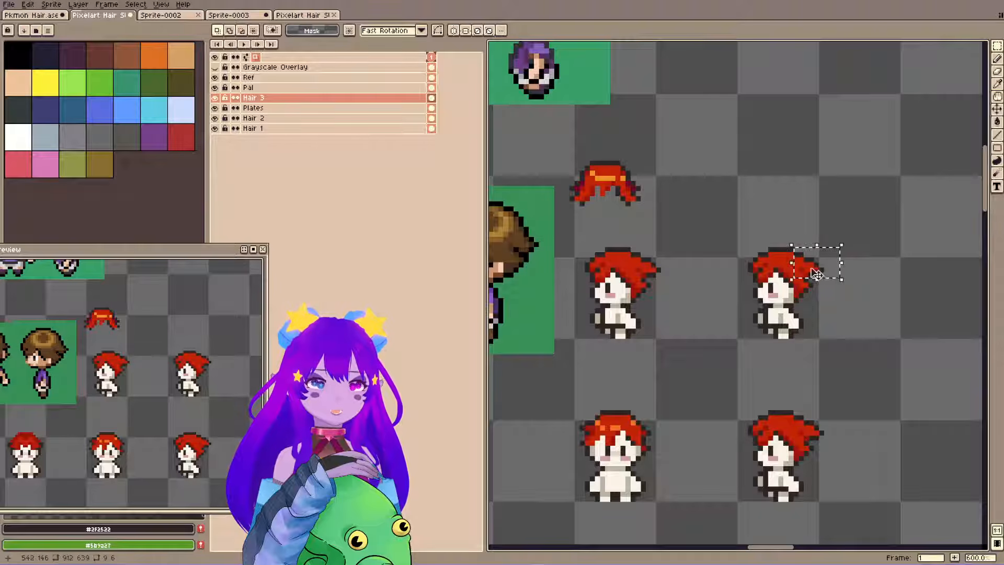
pyautogui.click(857, 285)
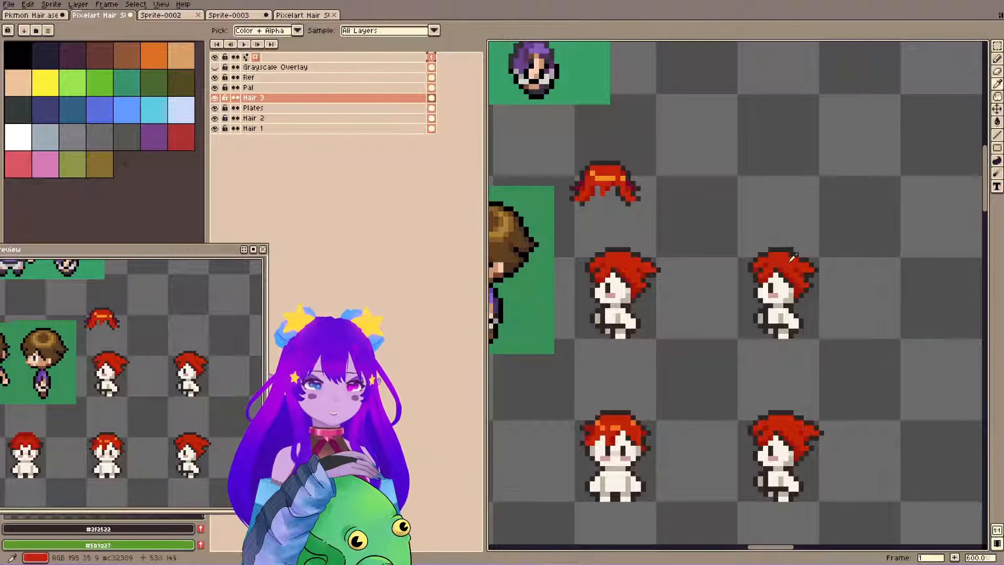
pyautogui.keyDown('alt'); pyautogui.click(791, 262); pyautogui.keyUp('alt')
pyautogui.press('b')
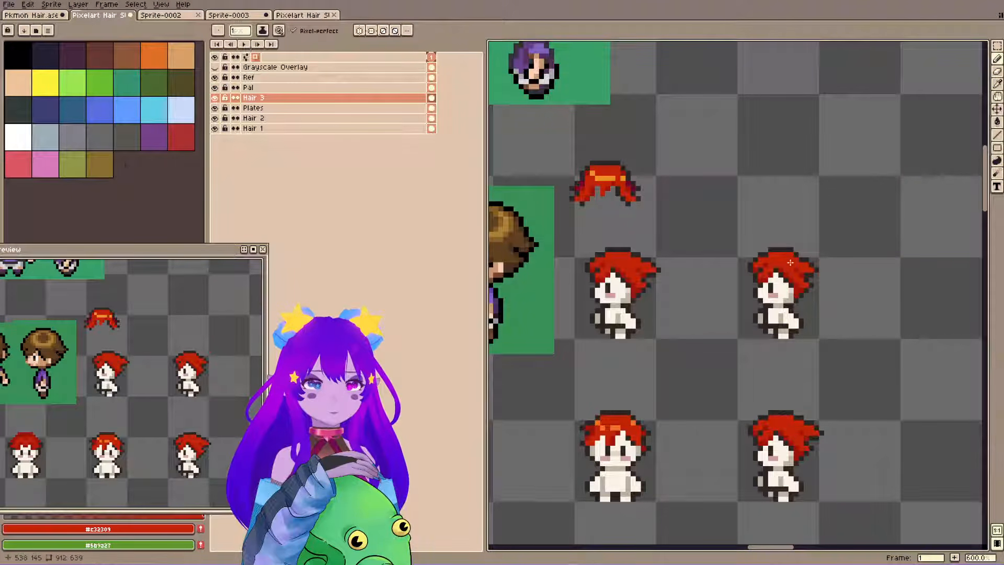
# Shift the lower copy's back lock inward two pixels, patch the hair with #c32309, and save.
pyautogui.press('m')
pyautogui.moveTo(795, 408)
pyautogui.mouseDown()
pyautogui.moveTo(834, 440)
pyautogui.moveTo(819, 434)
pyautogui.mouseUp()
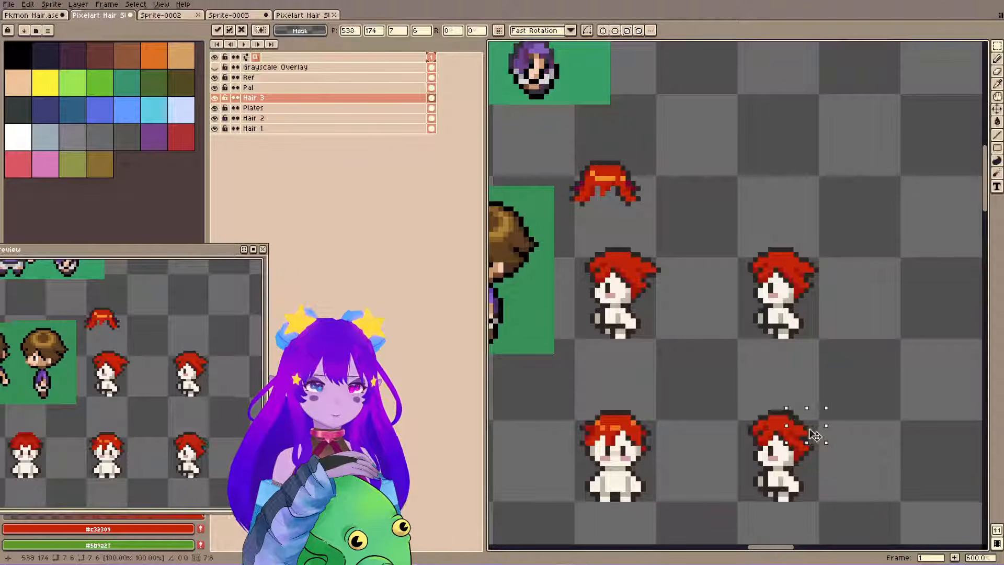
pyautogui.click(811, 387)
pyautogui.press('b')
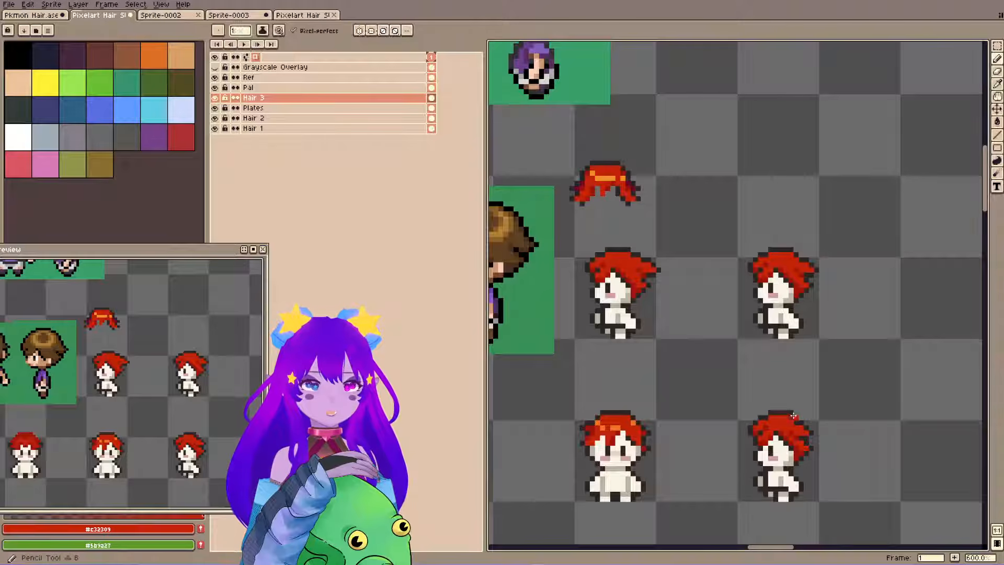
pyautogui.hotkey('ctrl', 's')
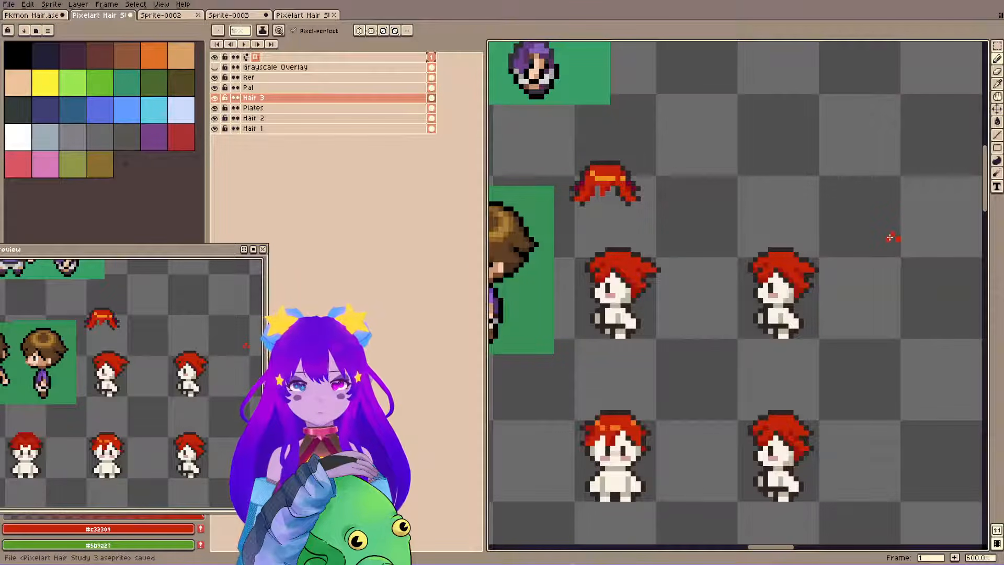
# Erase the stray red marks, flip the whole canvas horizontally, and bring the mirrored hair variants into view.
pyautogui.press('e')
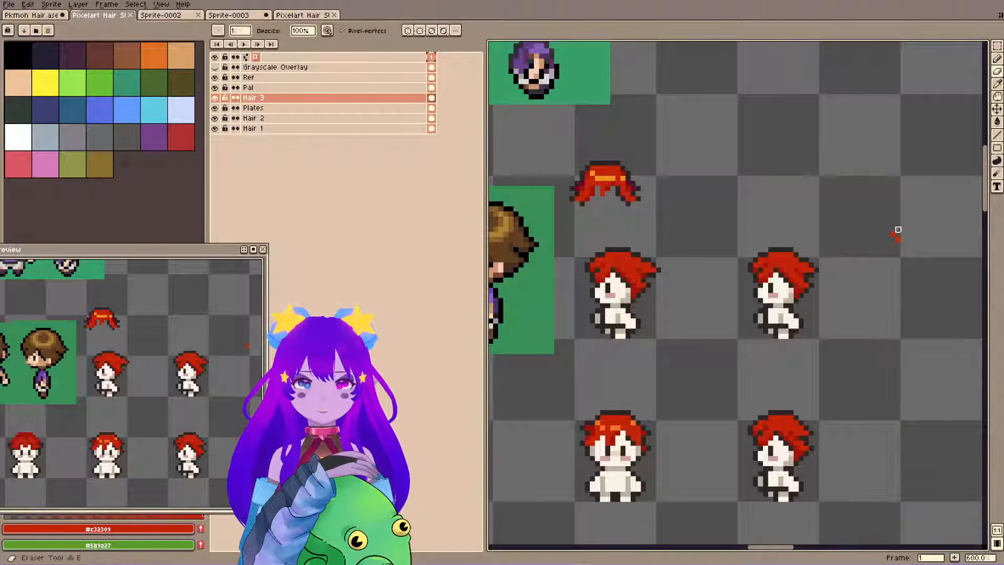
pyautogui.hotkey('ctrl', 'g')
pyautogui.press('Escape')
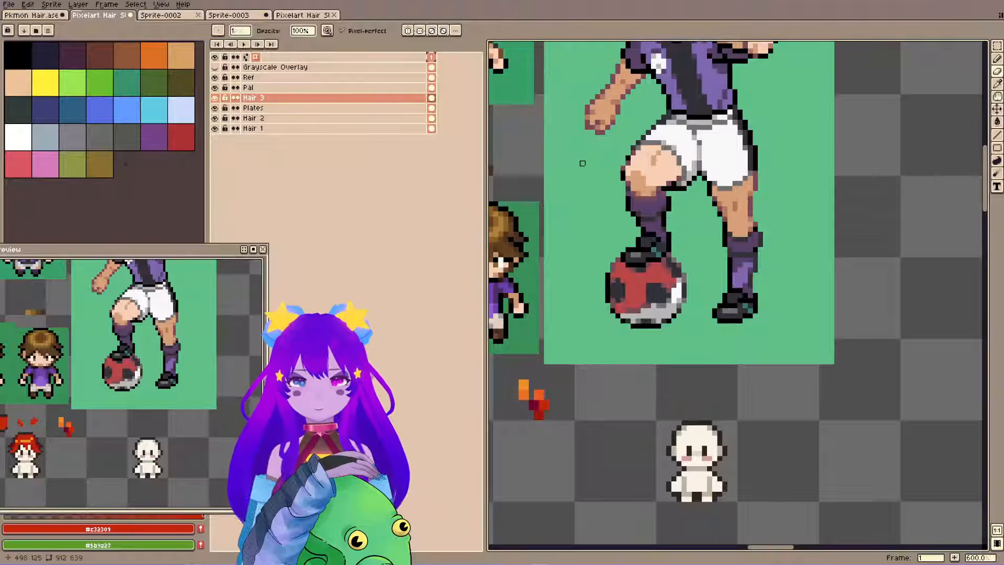
pyautogui.moveTo(38, 393); pyautogui.dragTo(223, 382)
pyautogui.moveTo(94, 335); pyautogui.dragTo(193, 349)
pyautogui.scroll(-3, 621, 292)
pyautogui.moveTo(623, 307); pyautogui.dragTo(896, 226)
pyautogui.scroll(3, 641, 195)
pyautogui.moveTo(641, 194); pyautogui.dragTo(760, 216)
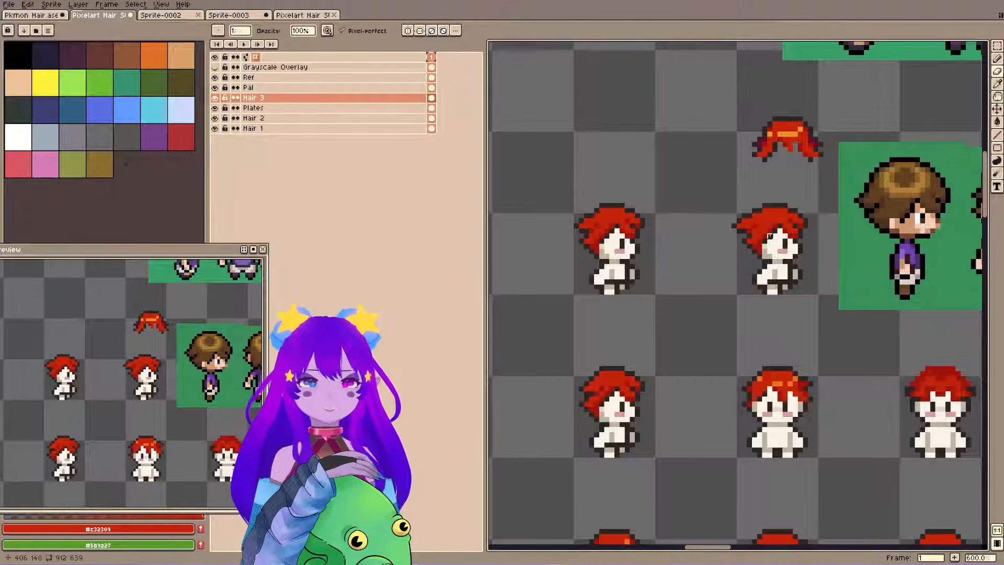
# Compare the mirrored hair variants and refine the lower variant's back outline with #2f2522.
pyautogui.moveTo(779, 231)
pyautogui.mouseDown()
pyautogui.moveTo(811, 265)
pyautogui.moveTo(785, 238)
pyautogui.mouseUp()
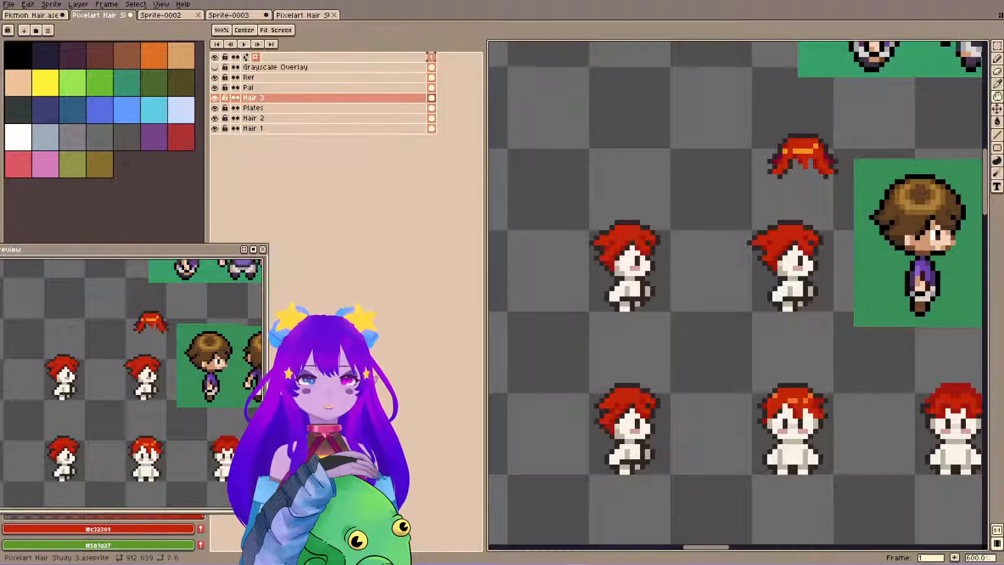
pyautogui.moveTo(643, 401); pyautogui.dragTo(647, 412)
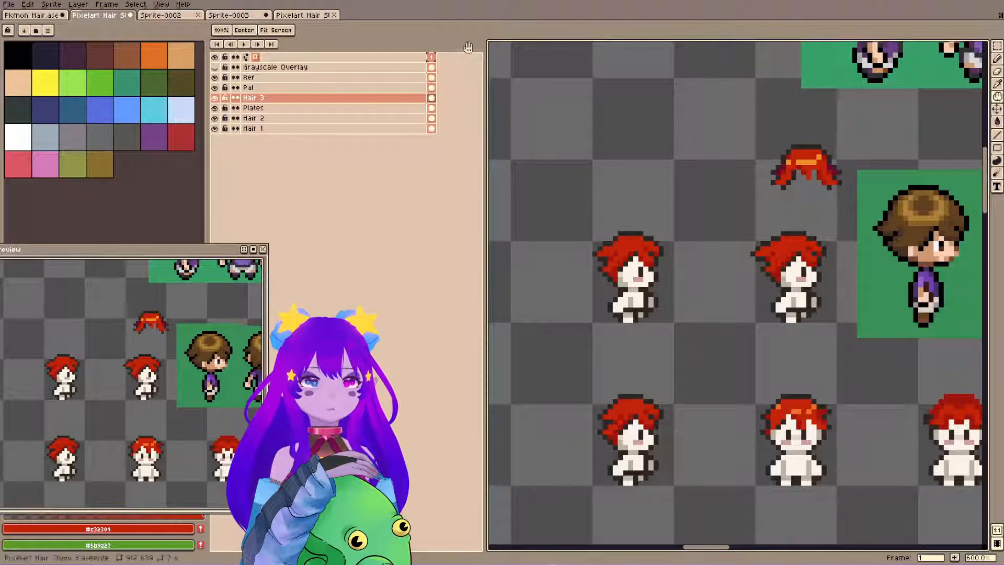
pyautogui.press('b')
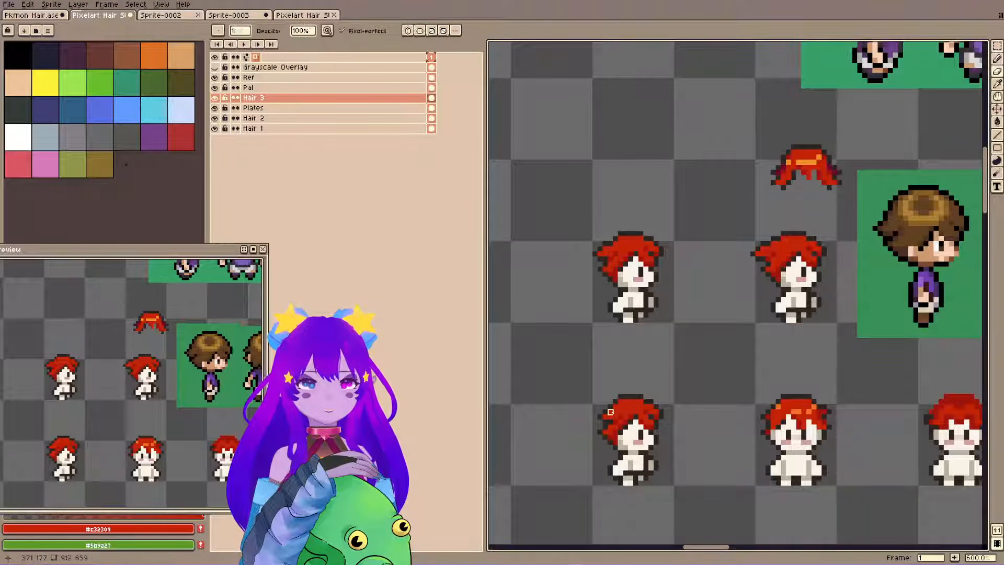
pyautogui.keyDown('alt'); pyautogui.click(608, 410); pyautogui.keyUp('alt')
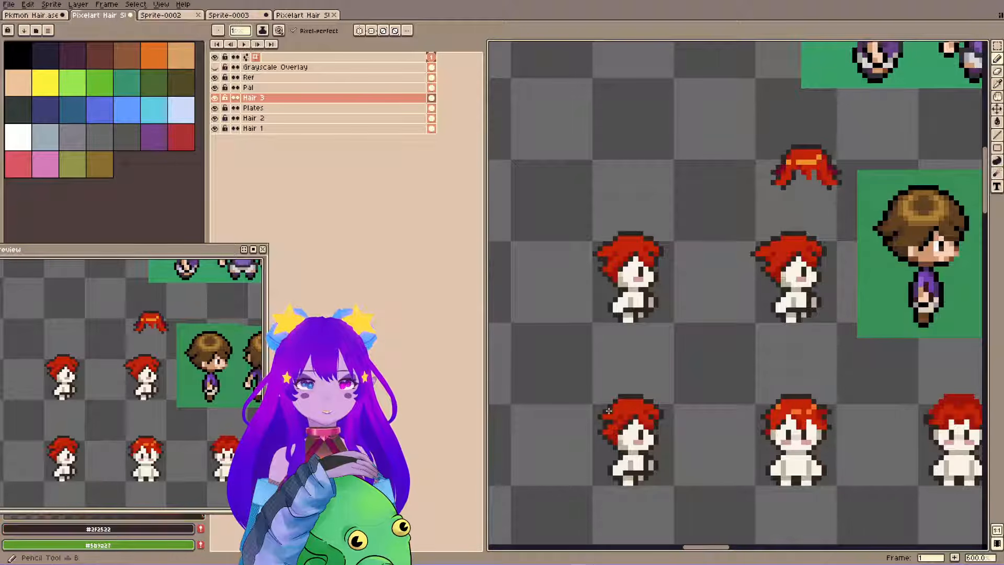
# Duplicate the lower variant's hair, place the copy 32 px to the left, and switch to the Plates layer.
pyautogui.press('m')
pyautogui.moveTo(574, 369); pyautogui.dragTo(693, 524)
pyautogui.hotkey('ctrl', 's')
pyautogui.press('h')
pyautogui.moveTo(641, 445); pyautogui.dragTo(732, 446)
pyautogui.hotkey('ctrl', 'c')
pyautogui.hotkey('ctrl', 'v')
pyautogui.hotkey('shift', 'Left')
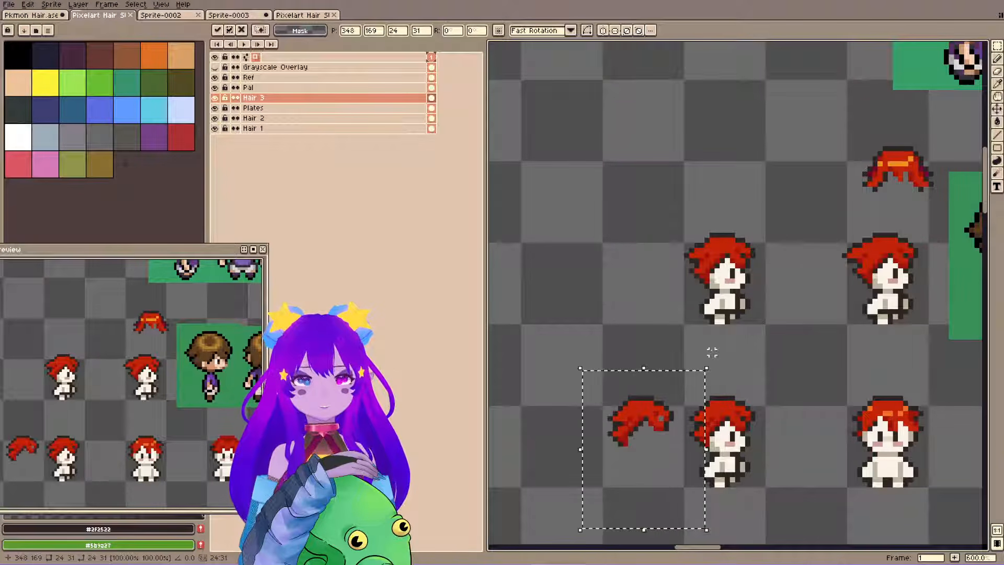
pyautogui.hotkey('shift', 'Left')
pyautogui.click(712, 353)
pyautogui.keyDown('ctrl'); pyautogui.click(727, 449); pyautogui.keyUp('ctrl')
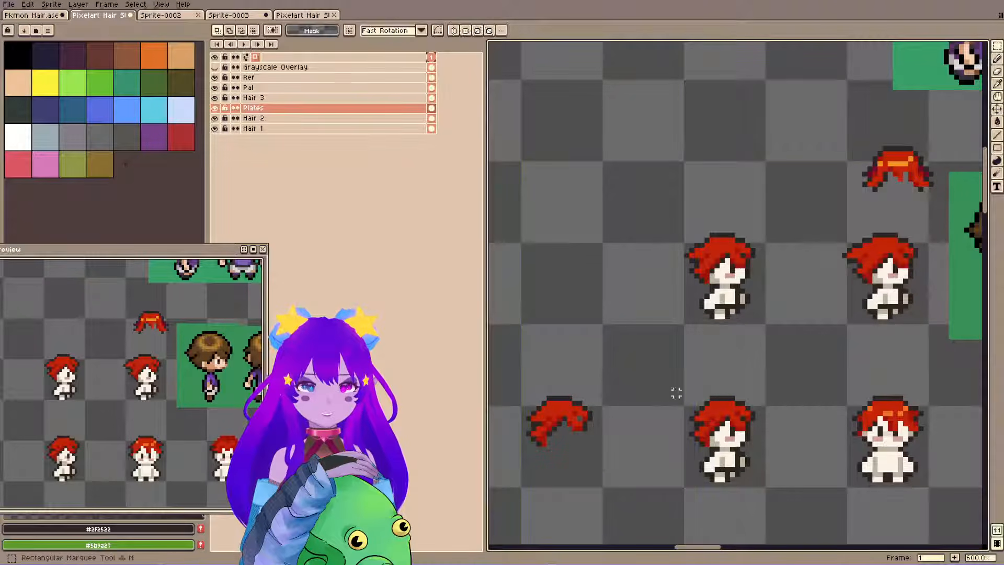
# Duplicate the side-view base body on the Plates layer, place it 32 px left beneath the copied hair, and save the file.
pyautogui.moveTo(680, 387); pyautogui.dragTo(789, 511)
pyautogui.hotkey('ctrl', 'c')
pyautogui.hotkey('ctrl', 'v')
pyautogui.hotkey('shift', 'Left')
pyautogui.hotkey('shift', 'Left')
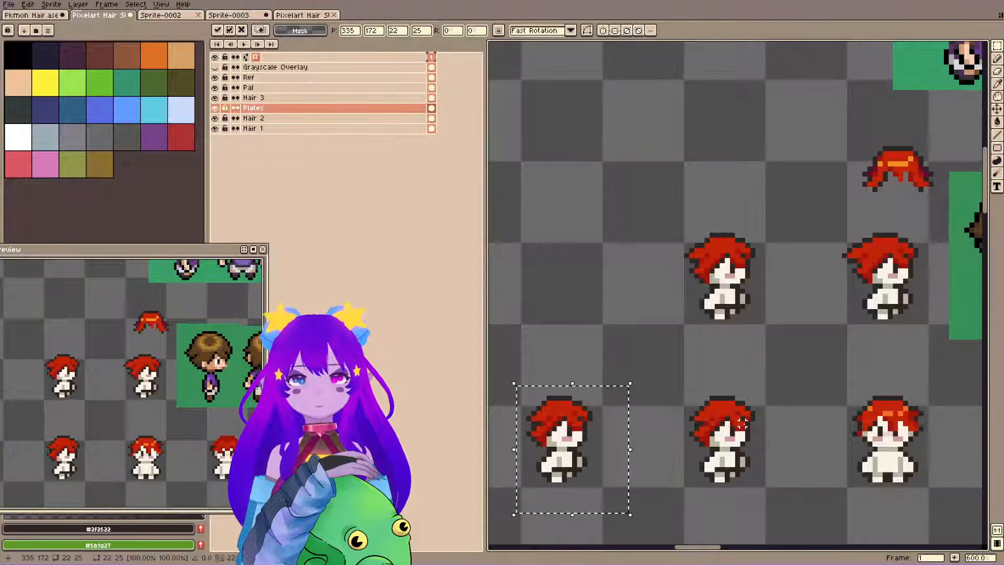
pyautogui.click(742, 423)
pyautogui.moveTo(180, 407); pyautogui.dragTo(228, 405)
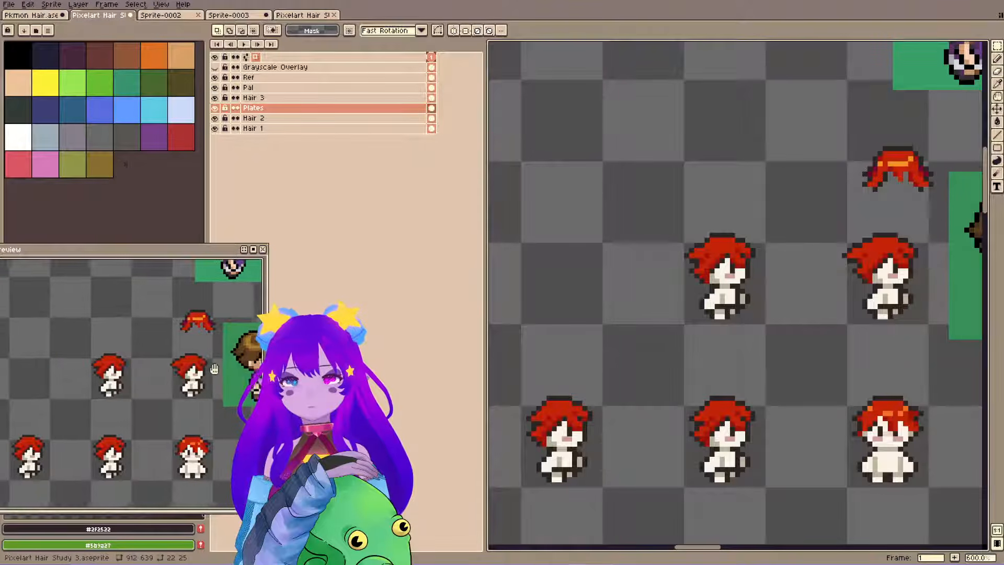
pyautogui.scroll(-1, 206, 382)
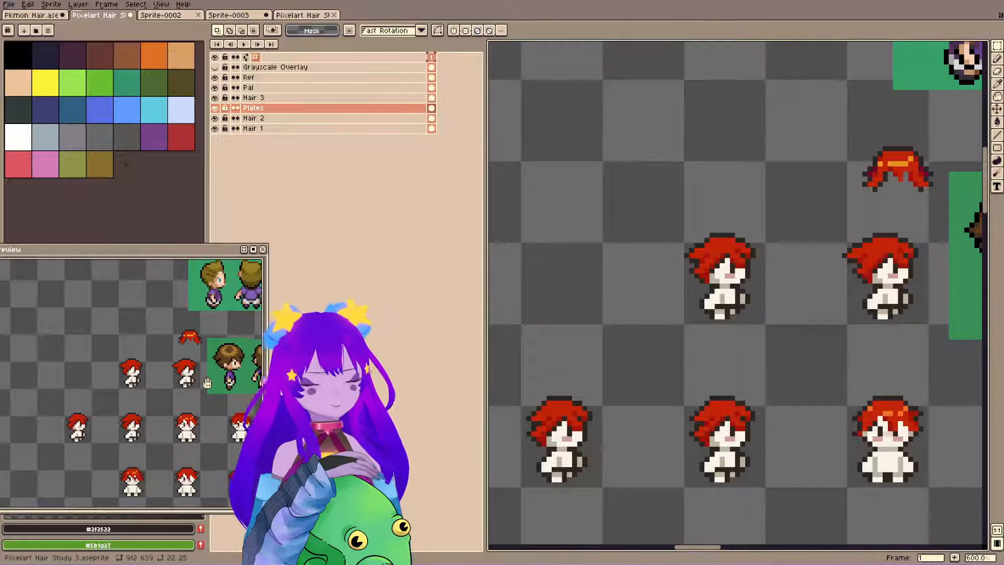
pyautogui.press('space')
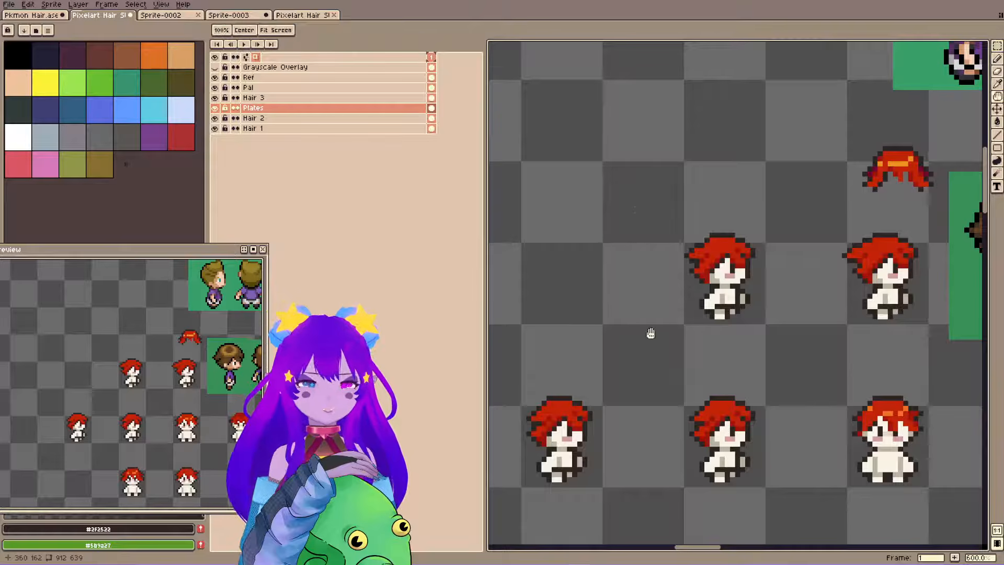
pyautogui.moveTo(647, 338); pyautogui.dragTo(674, 325)
pyautogui.moveTo(635, 278); pyautogui.dragTo(678, 262)
pyautogui.hotkey('ctrl', 's')
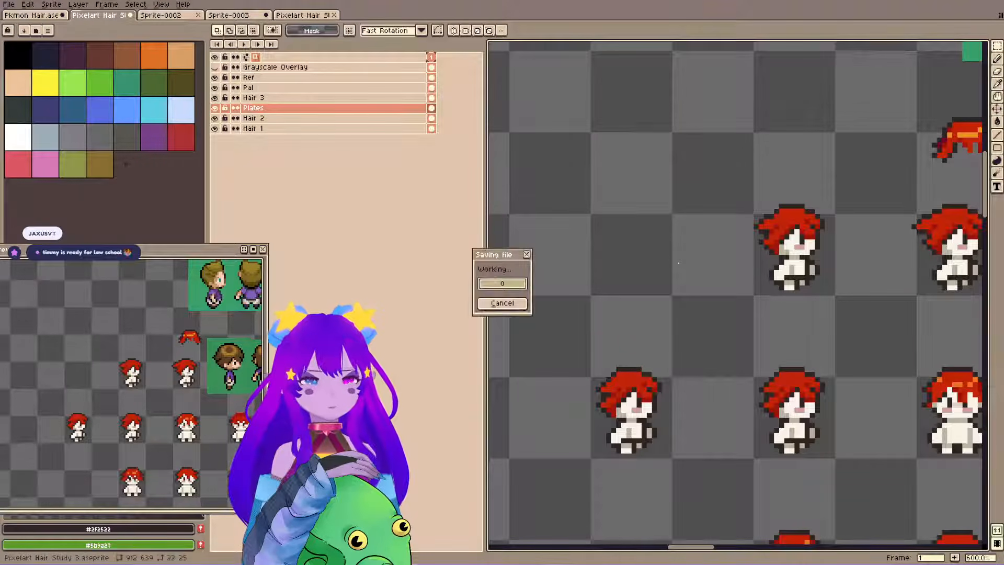
# Compare the three side-view hair variants on the canvas and in the preview, and save the file.
pyautogui.moveTo(767, 220); pyautogui.dragTo(682, 226)
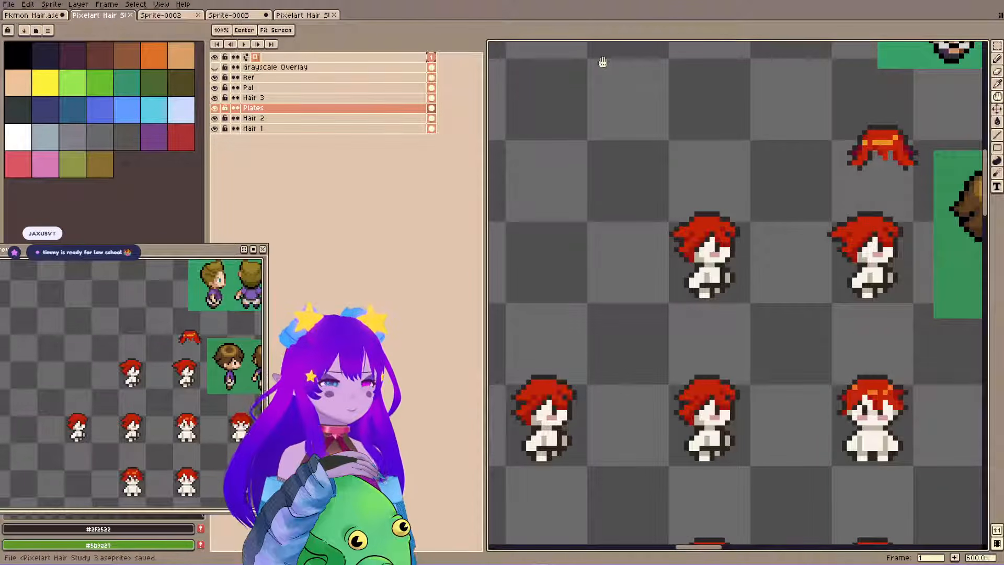
pyautogui.moveTo(676, 271); pyautogui.dragTo(689, 268)
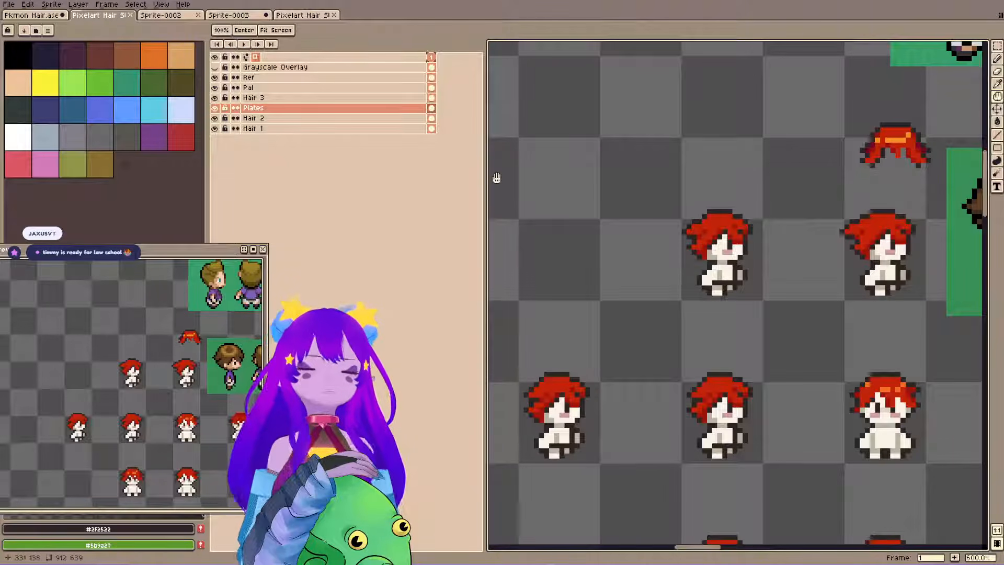
pyautogui.moveTo(569, 278); pyautogui.dragTo(586, 274)
pyautogui.moveTo(590, 370)
pyautogui.mouseDown()
pyautogui.moveTo(600, 366)
pyautogui.moveTo(584, 366)
pyautogui.mouseUp()
pyautogui.moveTo(557, 411); pyautogui.dragTo(595, 400)
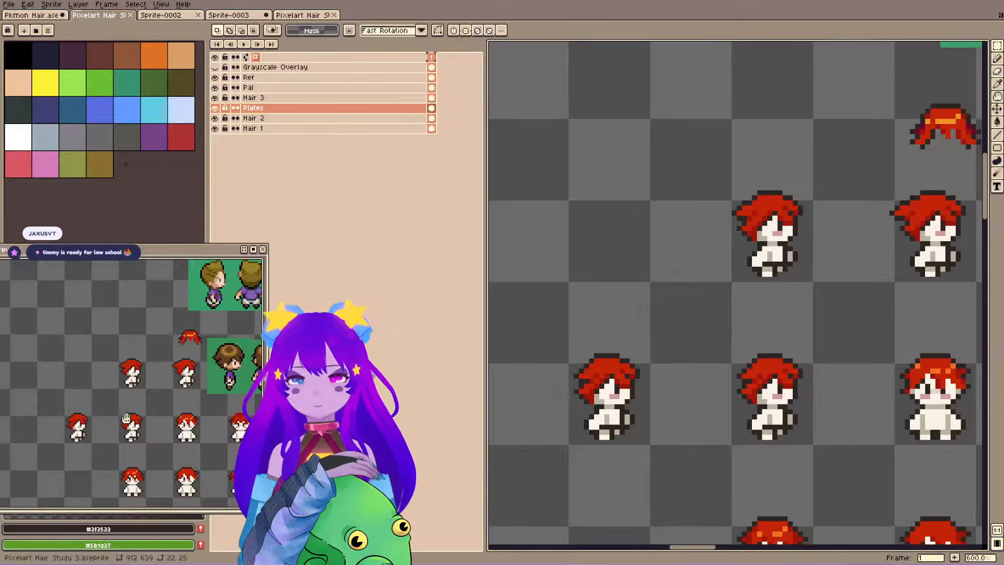
pyautogui.moveTo(182, 415); pyautogui.dragTo(145, 414)
pyautogui.hotkey('ctrl', 's')
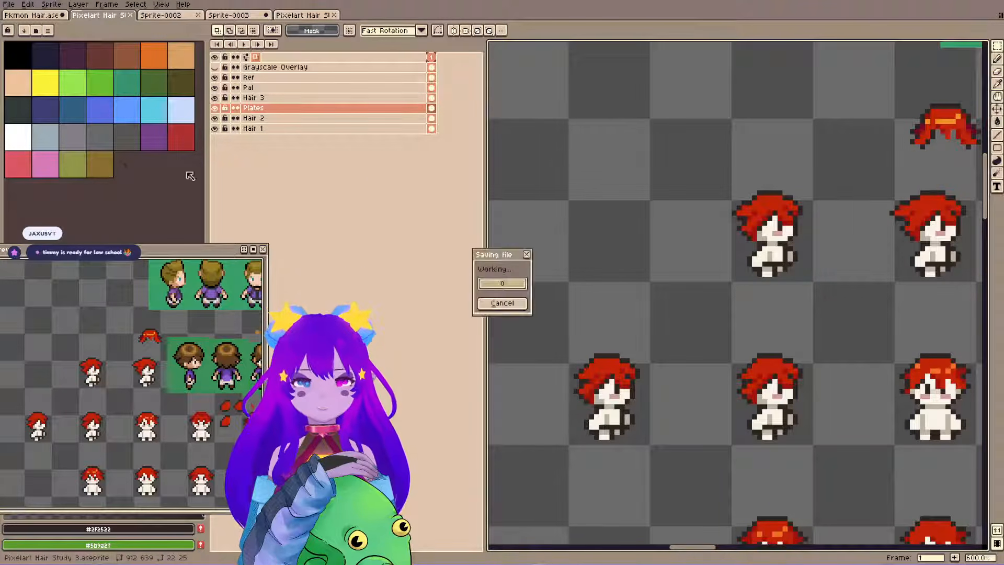
pyautogui.press('space')
pyautogui.moveTo(621, 252)
pyautogui.mouseDown()
pyautogui.moveTo(680, 254)
pyautogui.moveTo(639, 325)
pyautogui.mouseUp()
pyautogui.press('b')
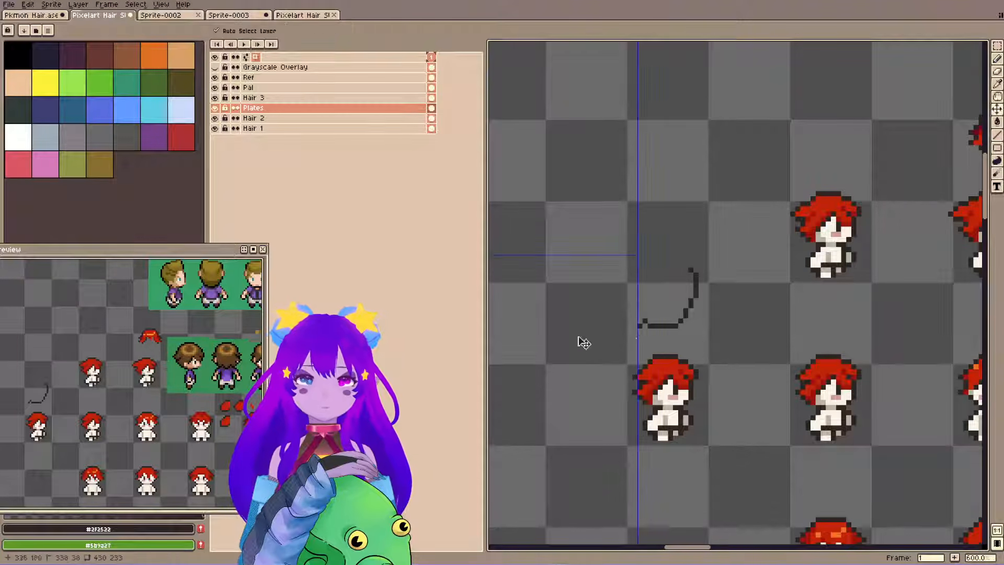
pyautogui.hotkey('ctrl', 'z')
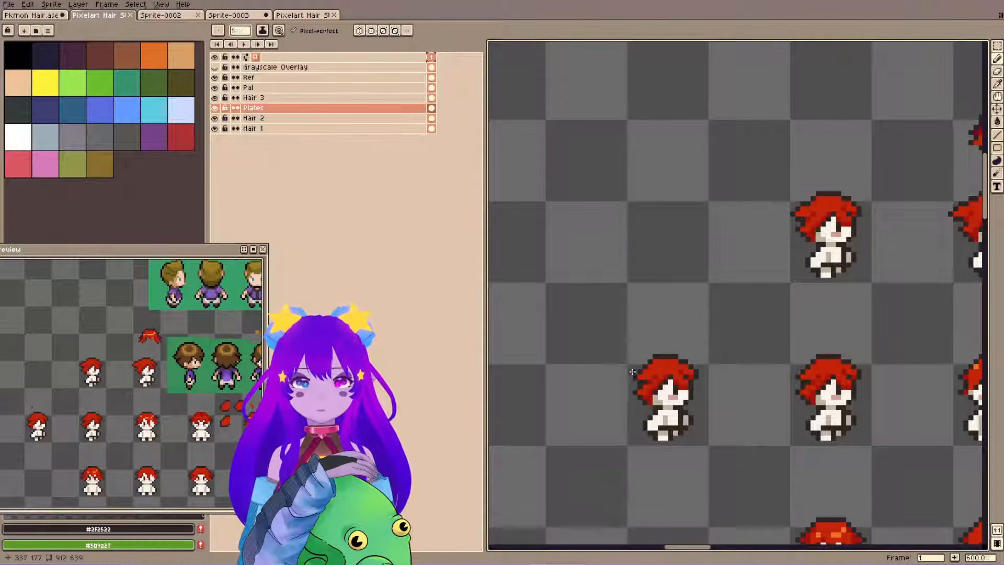
pyautogui.keyDown('alt'); pyautogui.click(647, 362); pyautogui.keyUp('alt')
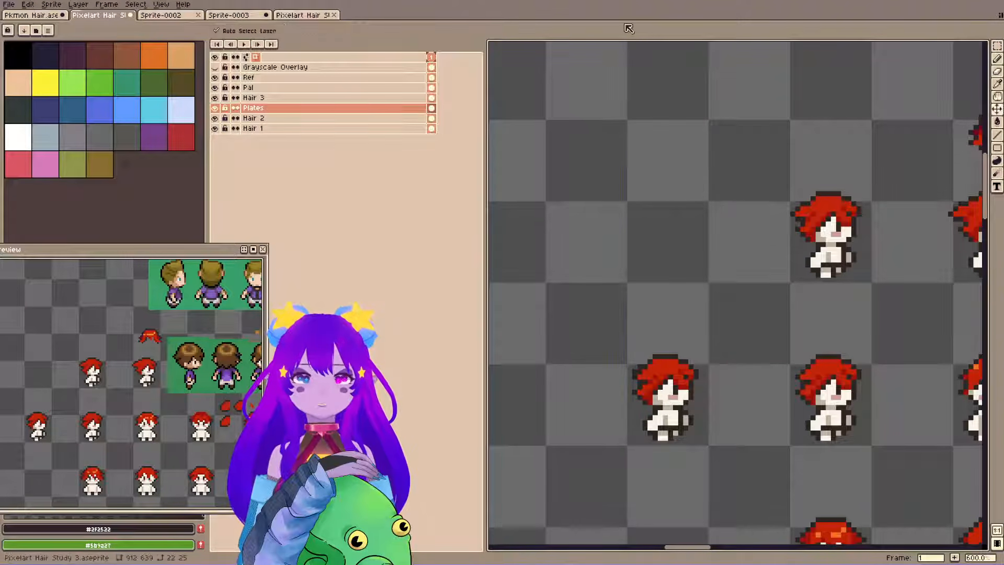
pyautogui.press('m')
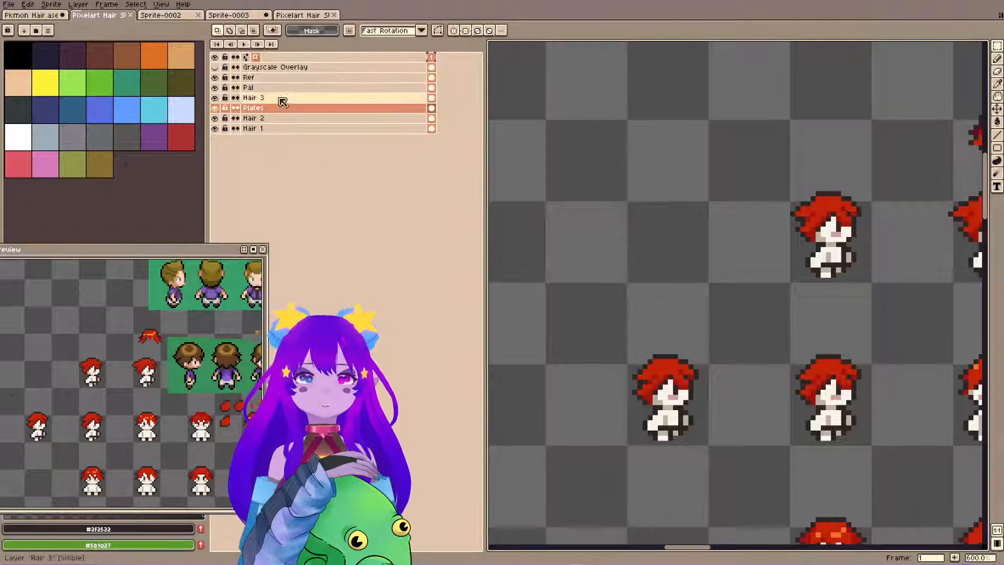
# Switch to the Hair 3 layer and rework the new copy's back hair edge with #2f2522, #c32309 and #9d140b.
pyautogui.click(291, 98)
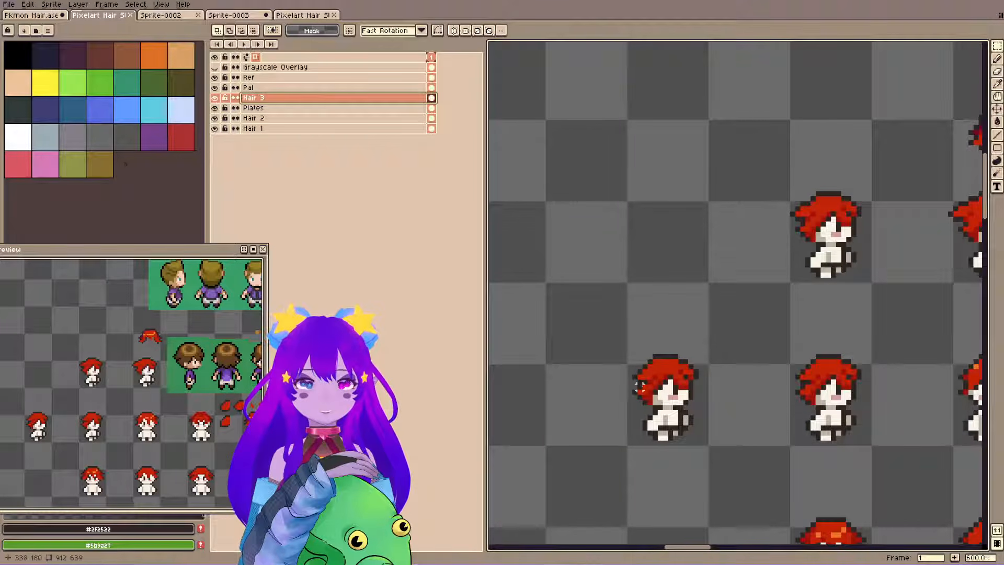
pyautogui.press('b')
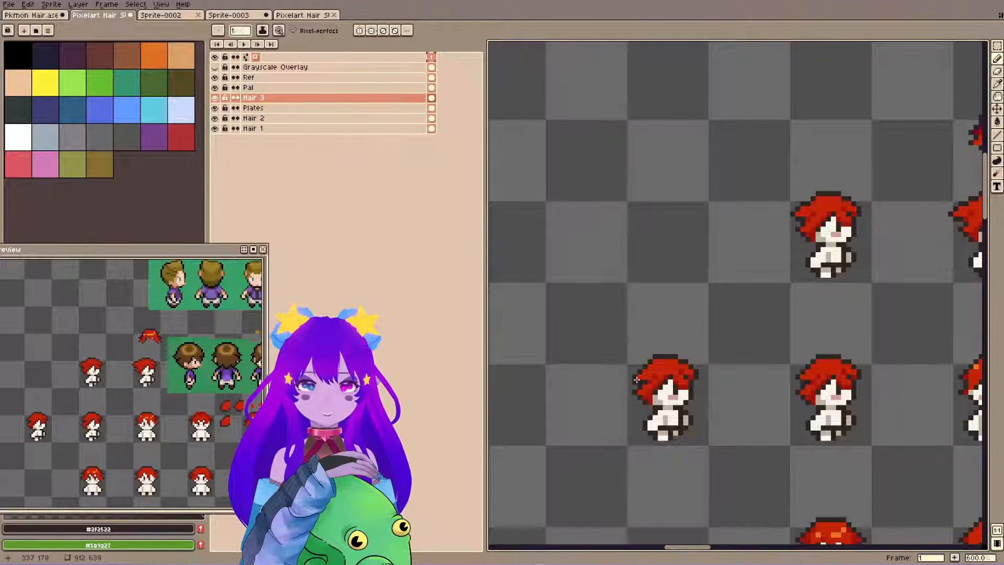
pyautogui.keyDown('alt'); pyautogui.click(646, 369); pyautogui.keyUp('alt')
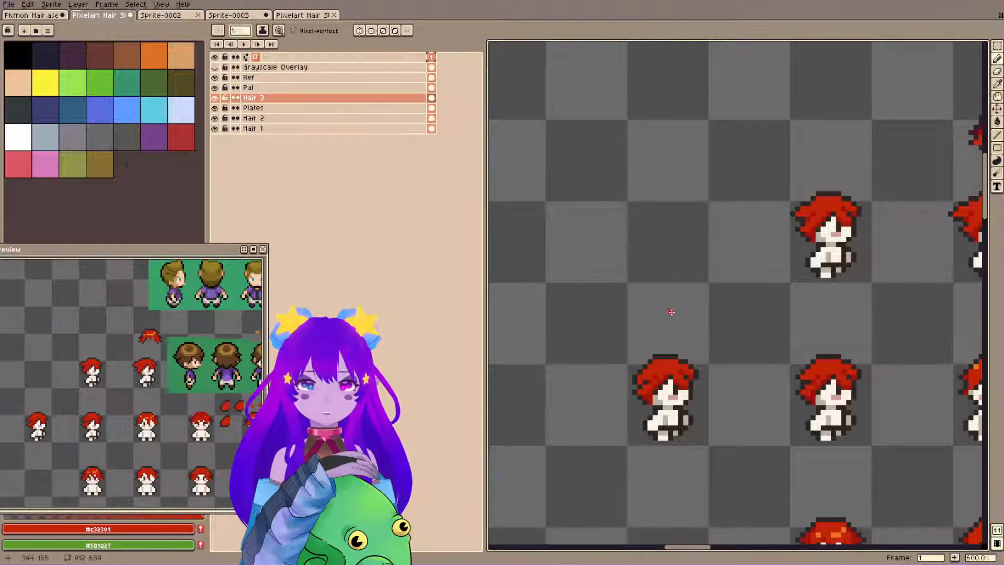
pyautogui.press('v')
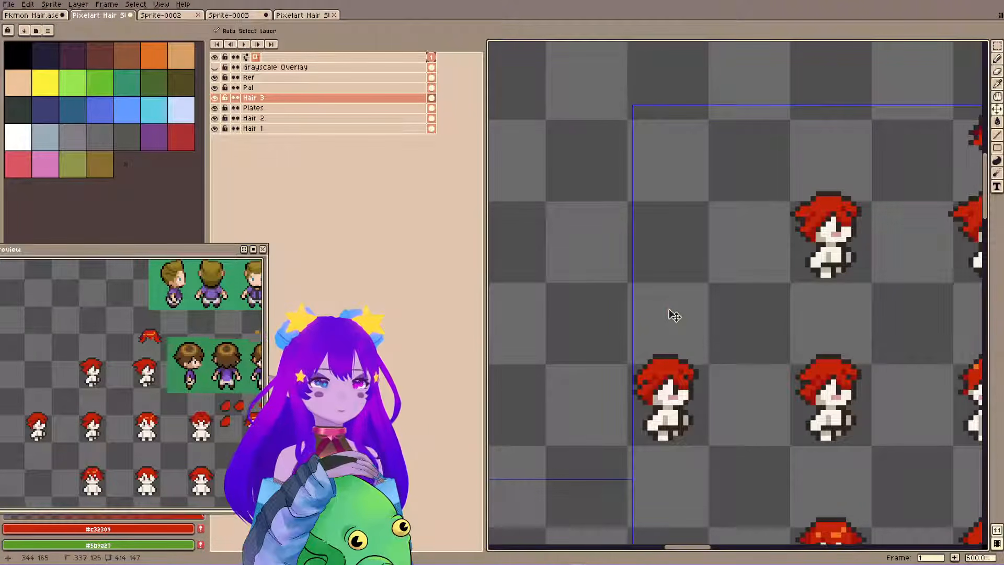
pyautogui.hotkey('ctrl', 'z')
pyautogui.keyDown('alt'); pyautogui.click(645, 373); pyautogui.keyUp('alt')
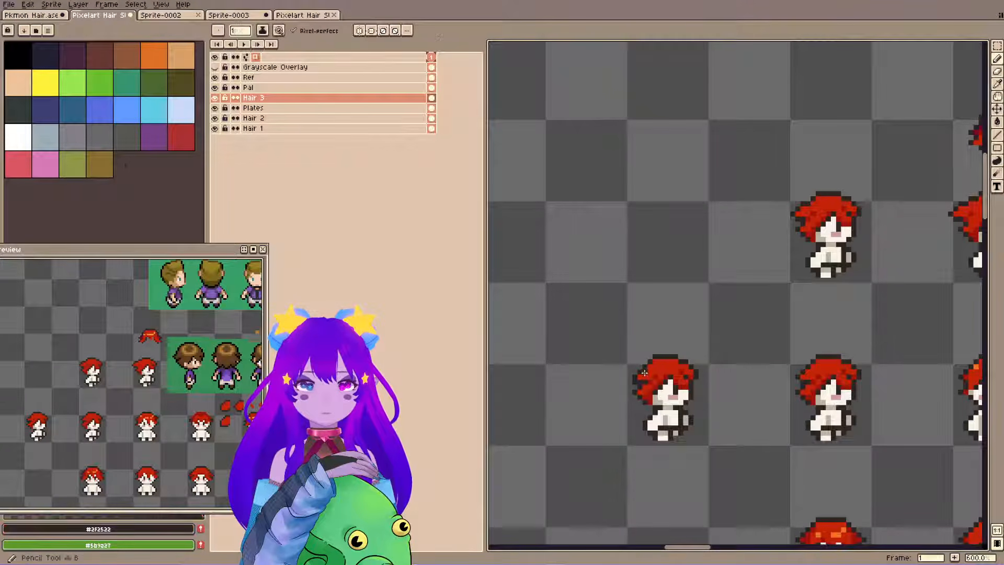
pyautogui.keyDown('alt'); pyautogui.click(644, 387); pyautogui.keyUp('alt')
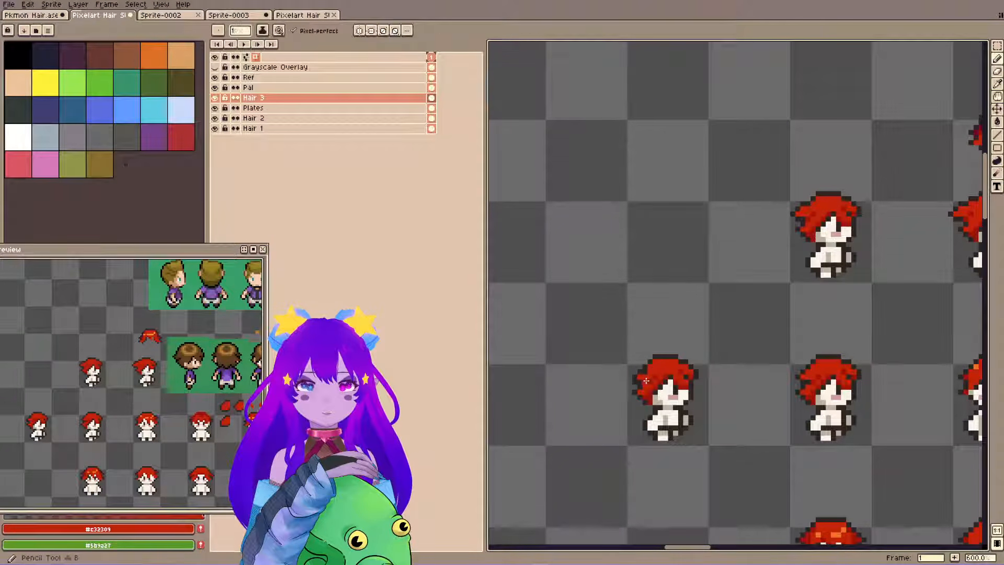
pyautogui.keyDown('alt'); pyautogui.click(642, 395); pyautogui.keyUp('alt')
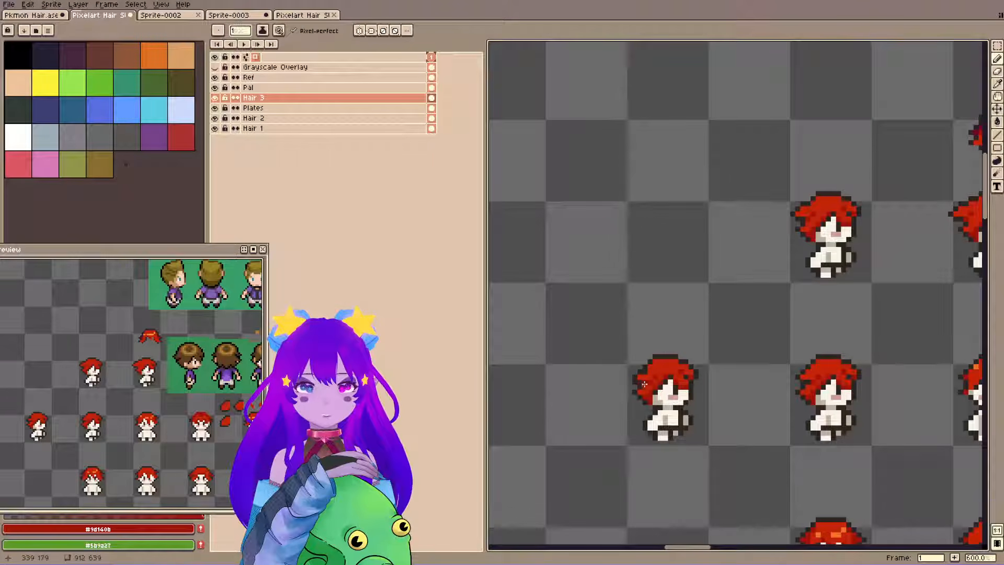
pyautogui.keyDown('alt'); pyautogui.click(640, 371); pyautogui.keyUp('alt')
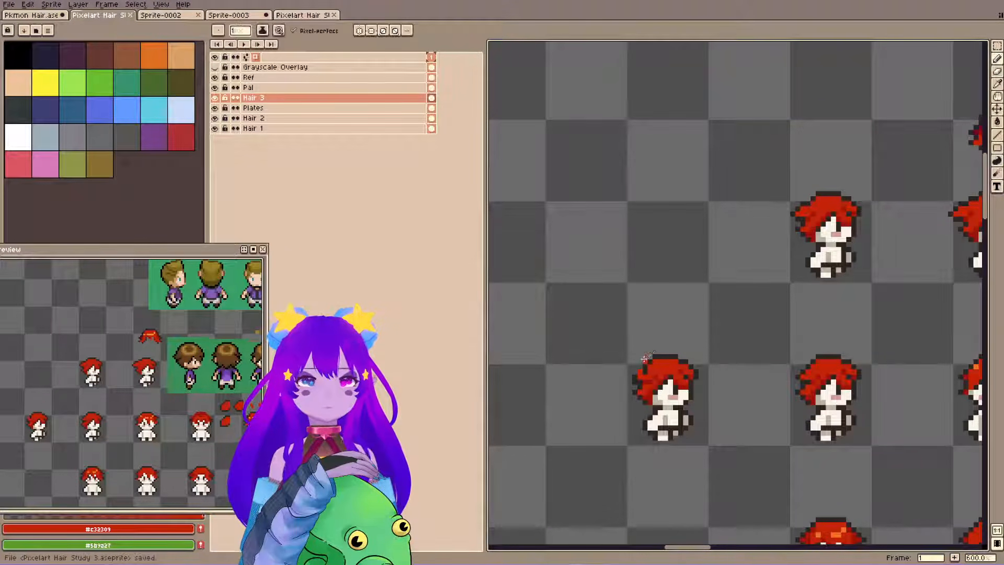
# Reshape the new copy's upper back lock with #2f2522 outline pixels and #c32309 fill, and save the file.
pyautogui.keyDown('alt'); pyautogui.click(637, 370); pyautogui.keyUp('alt')
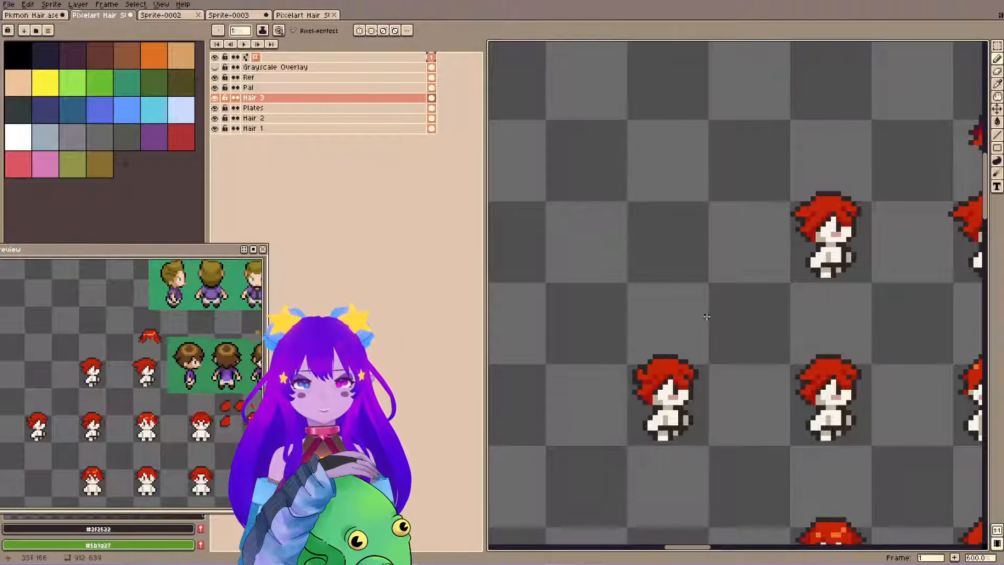
pyautogui.keyDown('alt'); pyautogui.click(636, 375); pyautogui.keyUp('alt')
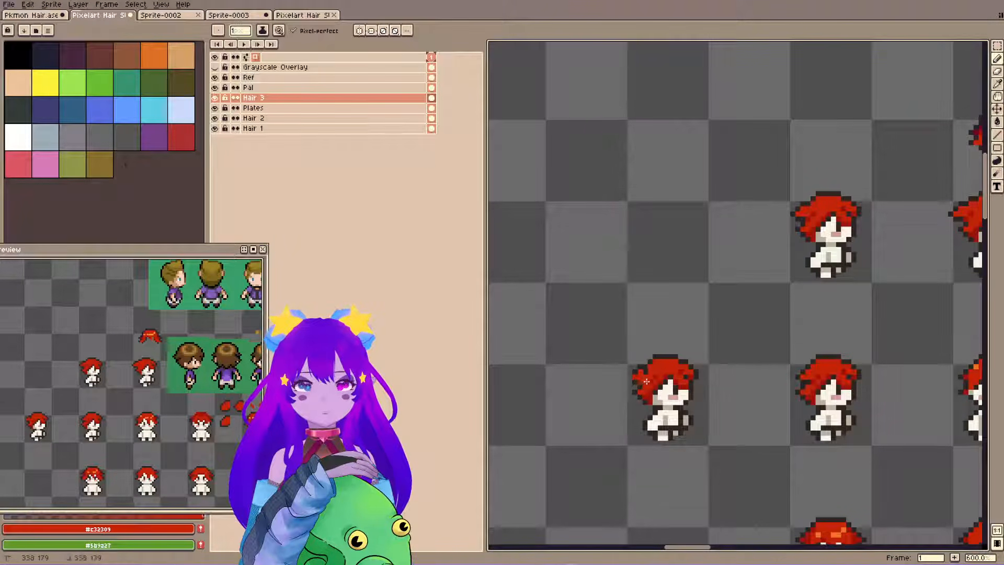
pyautogui.keyDown('alt'); pyautogui.click(643, 375); pyautogui.keyUp('alt')
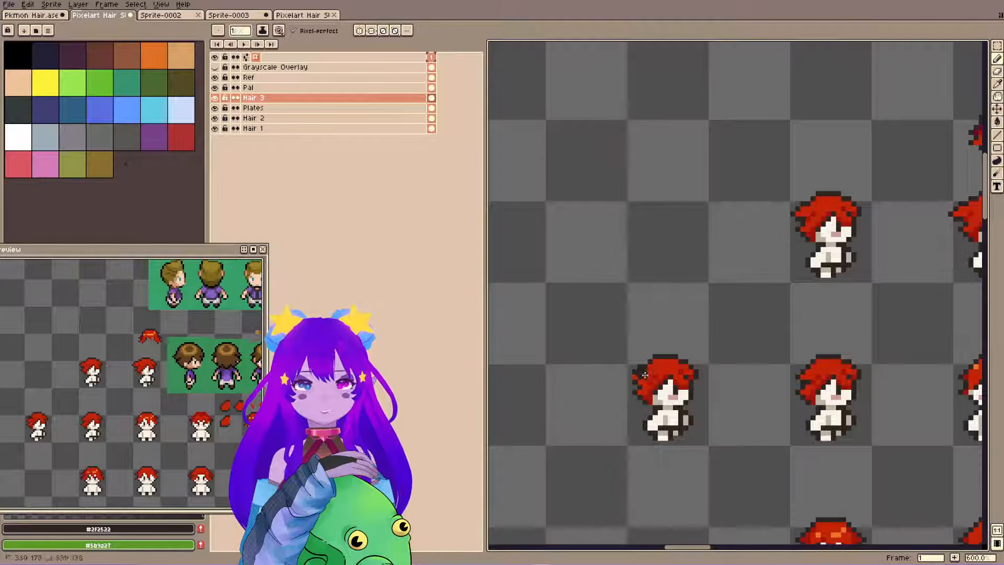
pyautogui.press('e')
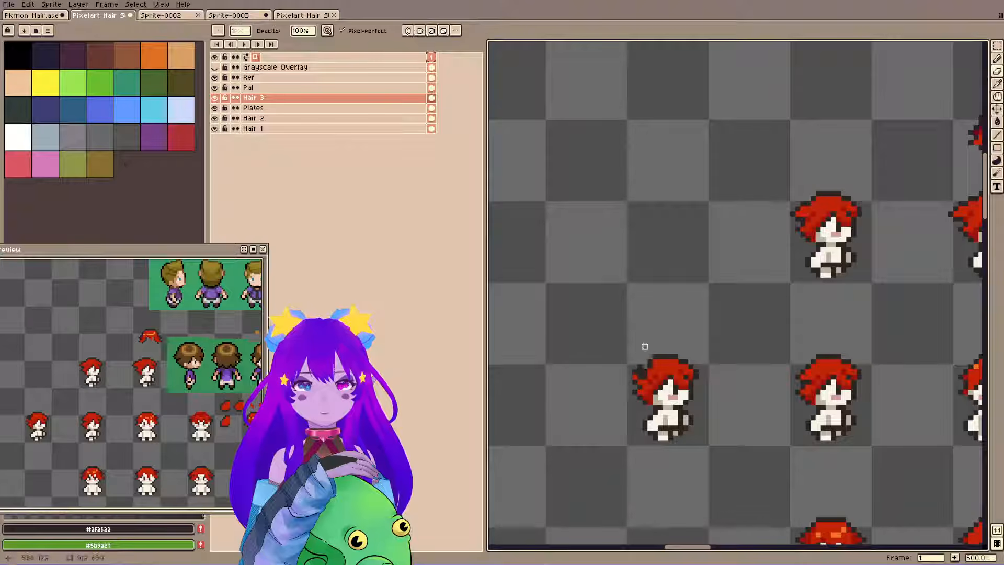
pyautogui.press('b')
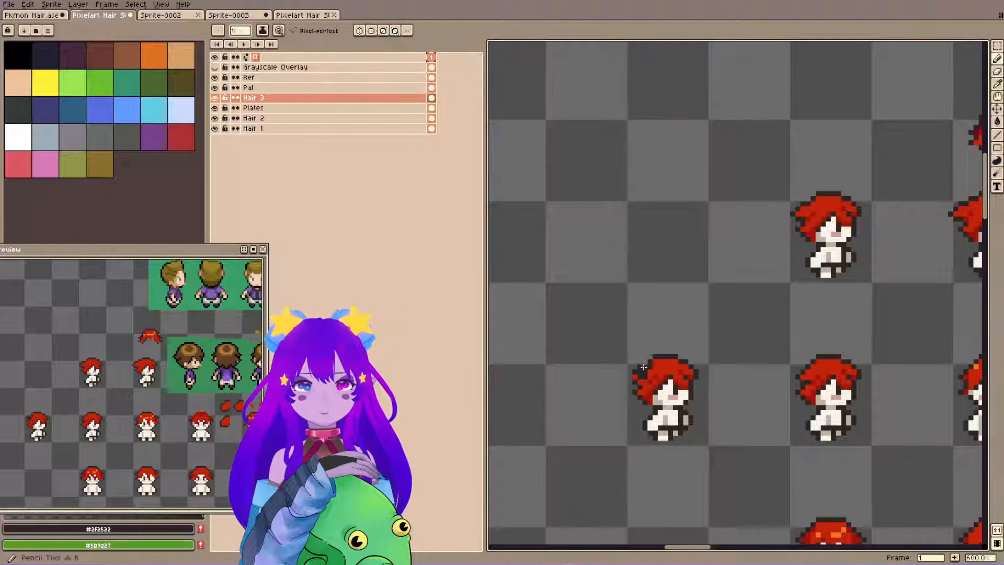
pyautogui.keyDown('alt'); pyautogui.click(647, 371); pyautogui.keyUp('alt')
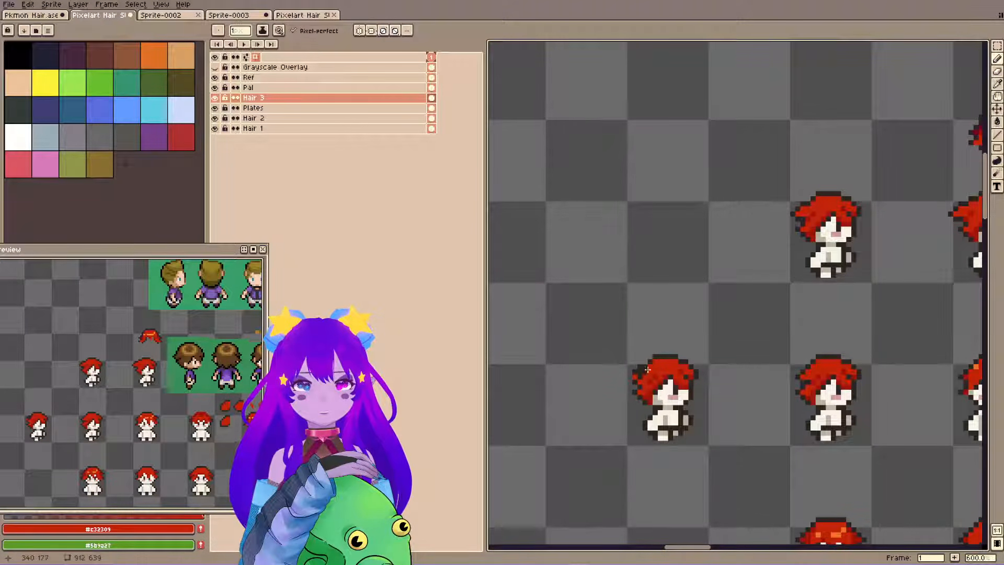
pyautogui.press('b')
pyautogui.hotkey('ctrl', 's')
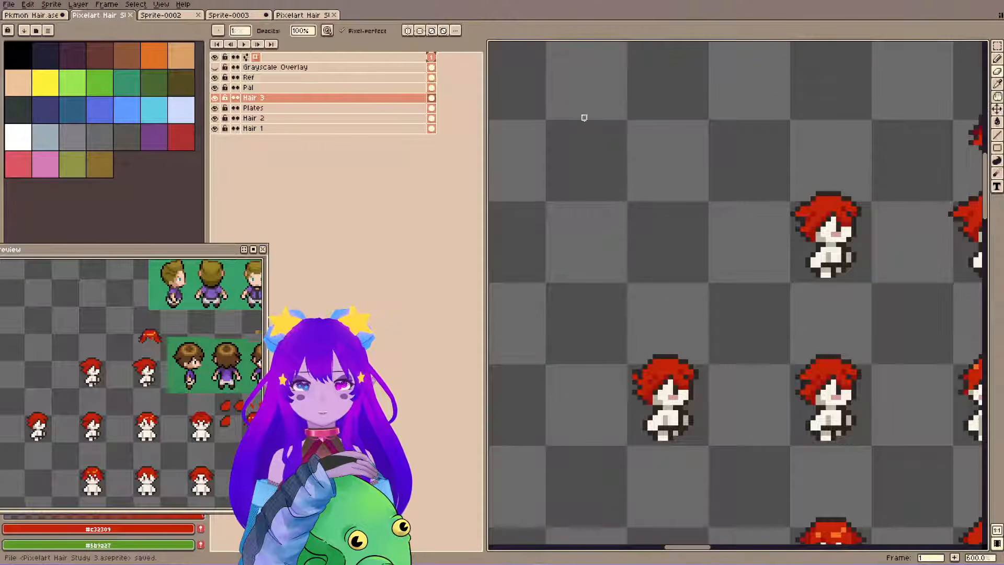
# Pick dark red #9d140b and compare the hair variants with the blond and brown-haired side-view references.
pyautogui.keyDown('alt'); pyautogui.click(663, 373); pyautogui.keyUp('alt')
pyautogui.press('b')
pyautogui.press('space')
pyautogui.moveTo(857, 232); pyautogui.dragTo(598, 435)
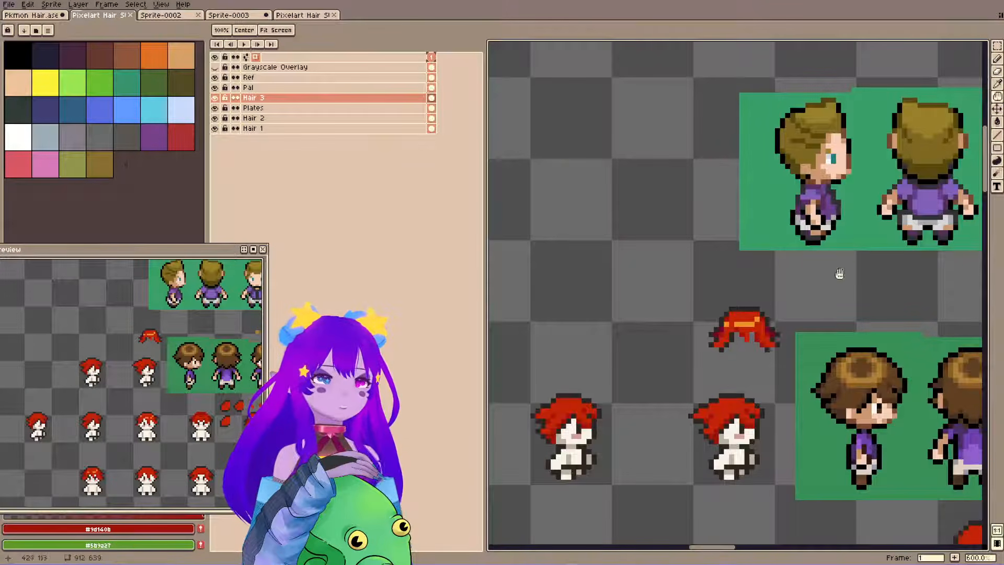
pyautogui.moveTo(592, 323); pyautogui.dragTo(646, 251)
pyautogui.moveTo(579, 225); pyautogui.dragTo(686, 174)
pyautogui.moveTo(598, 295); pyautogui.dragTo(634, 277)
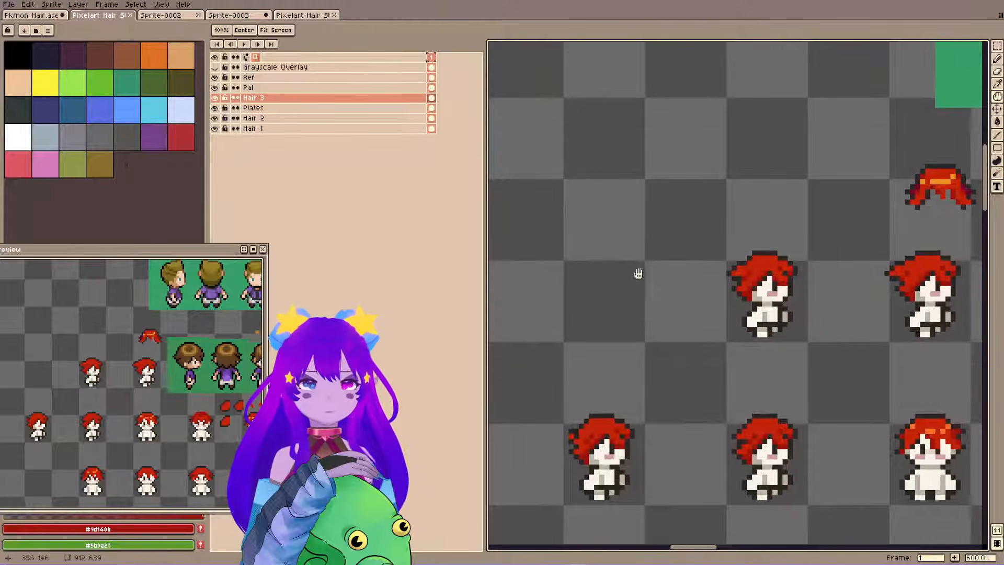
pyautogui.moveTo(579, 423)
pyautogui.mouseDown()
pyautogui.moveTo(628, 375)
pyautogui.moveTo(608, 391)
pyautogui.mouseUp()
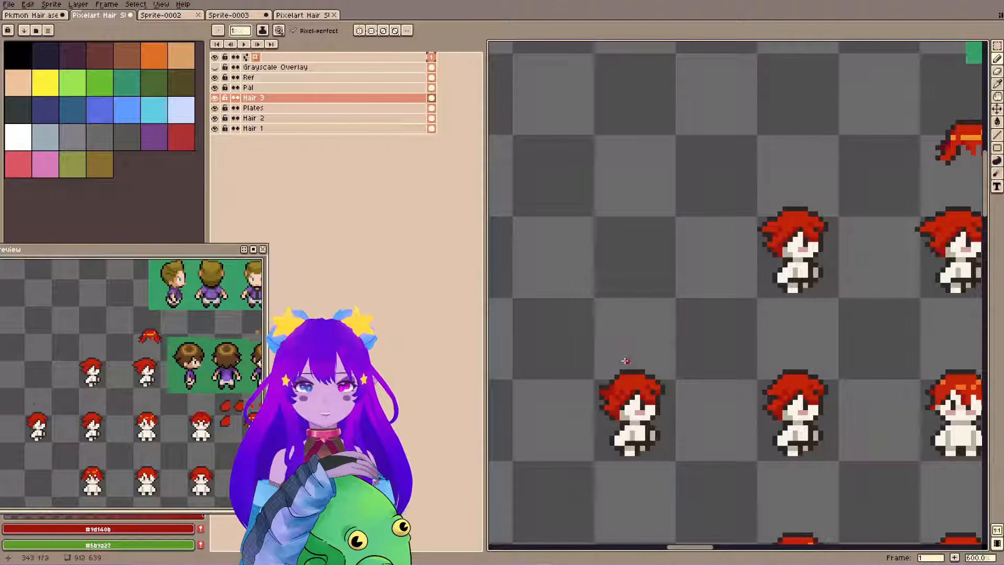
# Repaint the leftmost side-view variant's upper back lock with #c32309, #9d140b and #2f2522 pixels, and save the file.
pyautogui.keyDown('alt'); pyautogui.click(610, 393); pyautogui.keyUp('alt')
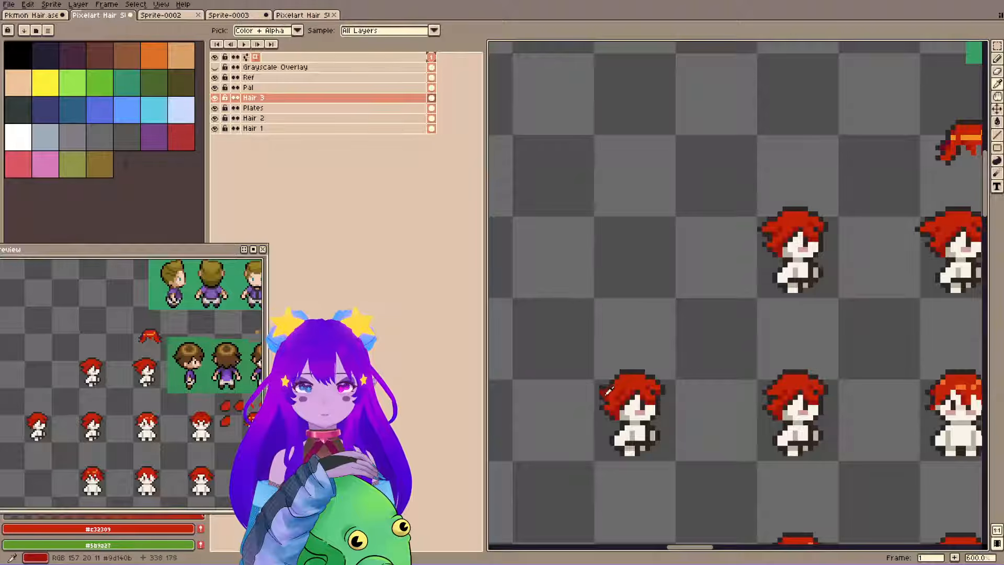
pyautogui.keyDown('alt'); pyautogui.click(606, 394); pyautogui.keyUp('alt')
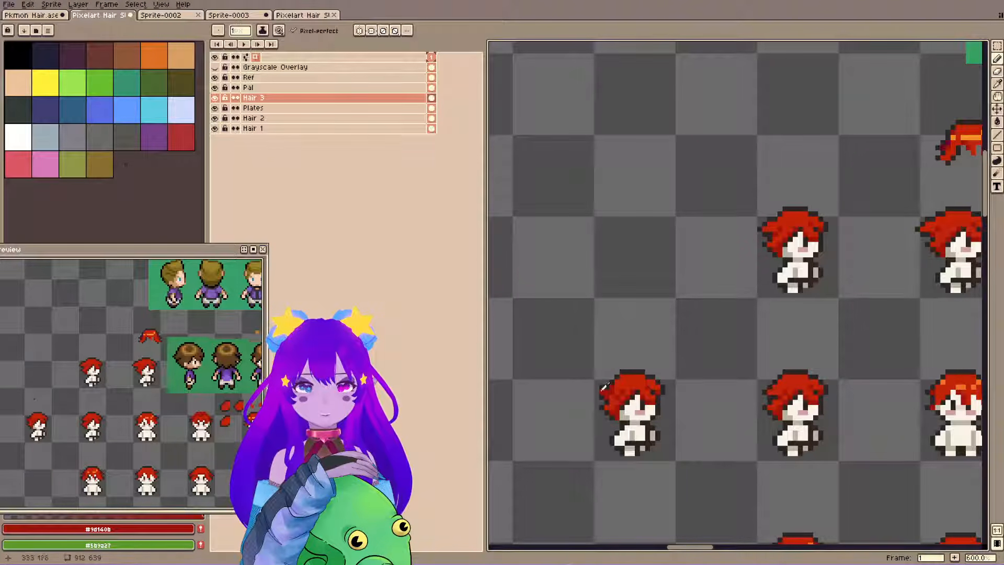
pyautogui.keyDown('alt'); pyautogui.click(630, 371); pyautogui.keyUp('alt')
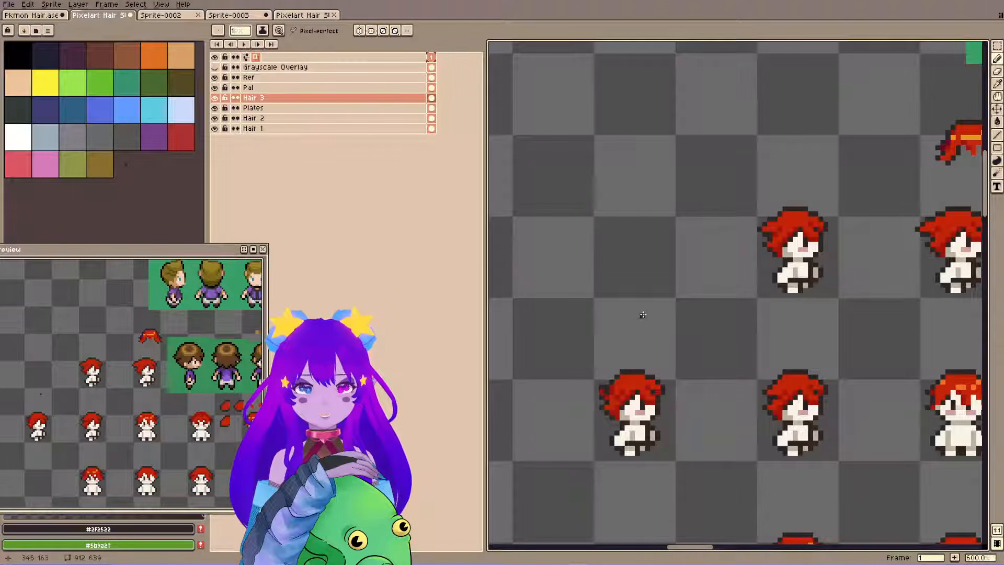
pyautogui.keyDown('alt'); pyautogui.click(600, 387); pyautogui.keyUp('alt')
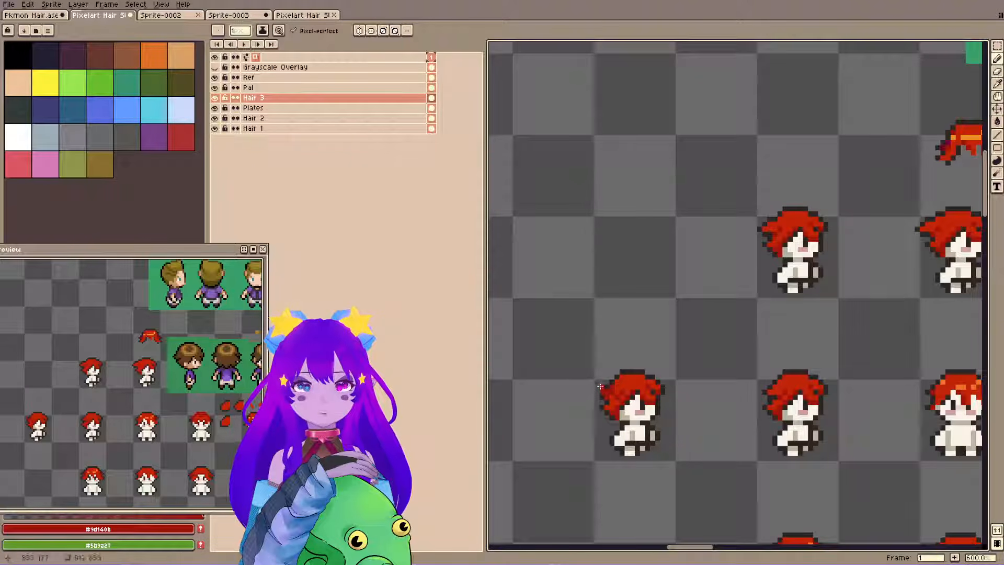
pyautogui.keyDown('alt'); pyautogui.click(608, 383); pyautogui.keyUp('alt')
pyautogui.hotkey('ctrl', 's')
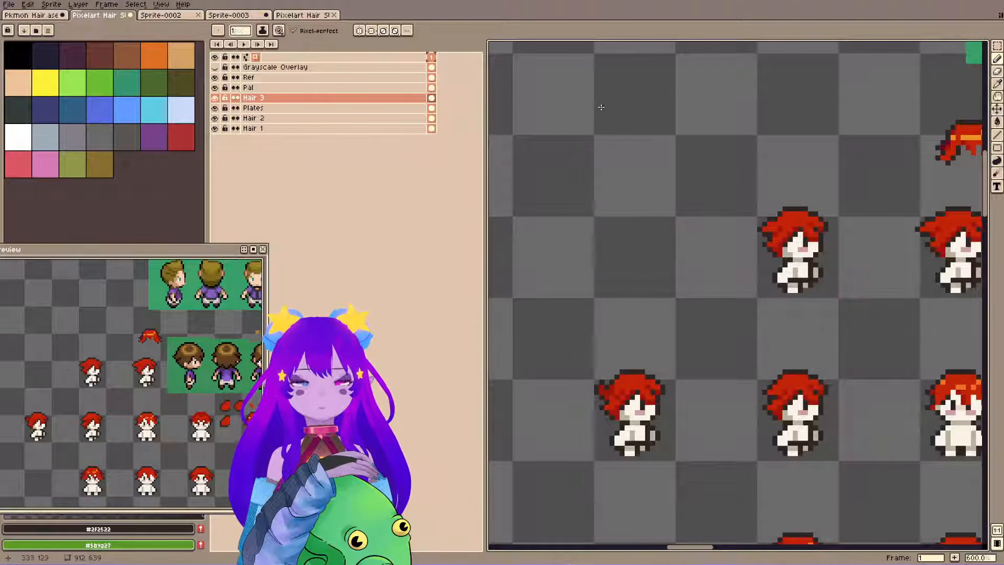
pyautogui.hotkey('ctrl', 's')
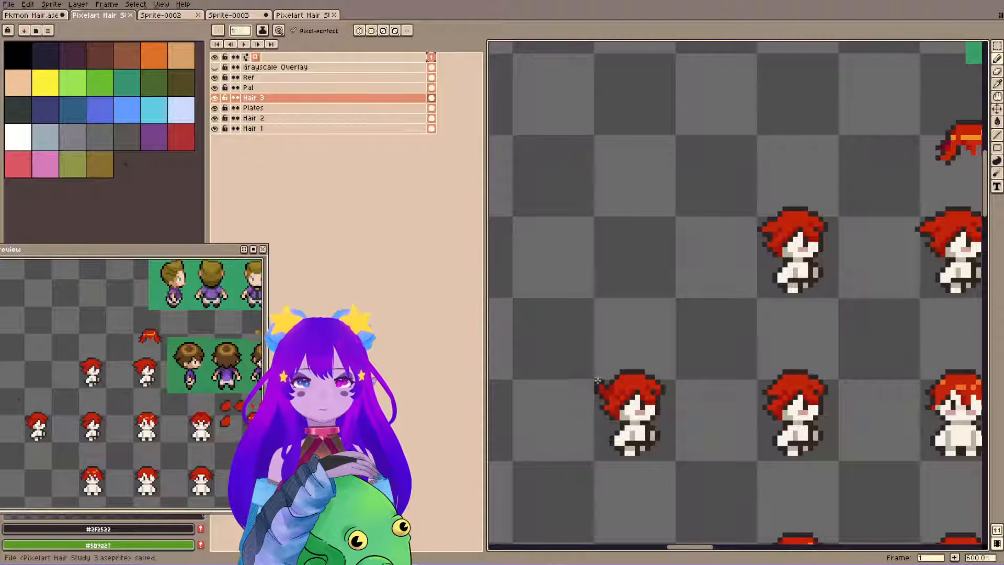
# Adjust the leftmost variant's back lock tip by nudging small selections of 2 × 3 and 2 × 2 pixels downward.
pyautogui.press('m')
pyautogui.moveTo(598, 382); pyautogui.dragTo(606, 400)
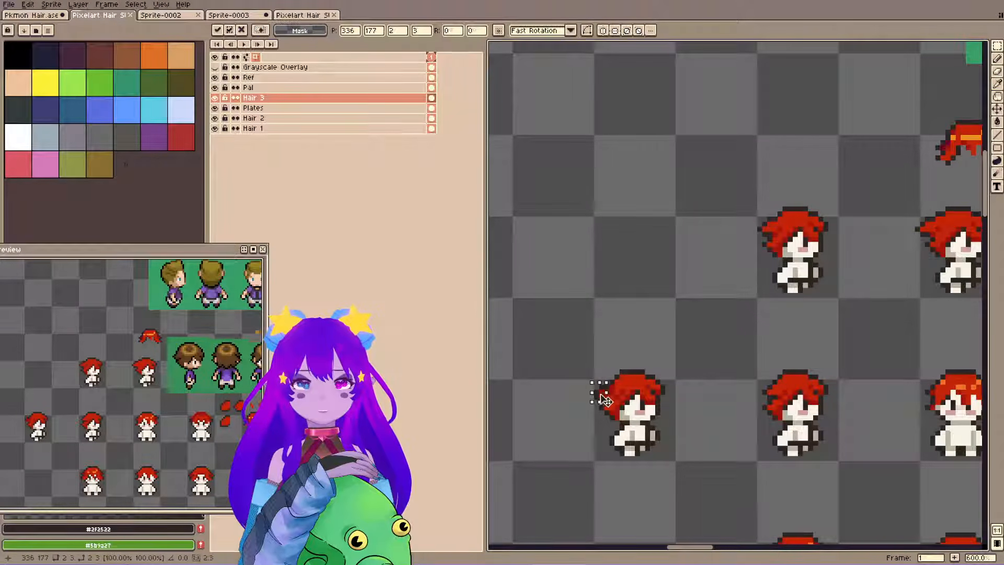
pyautogui.press('Down')
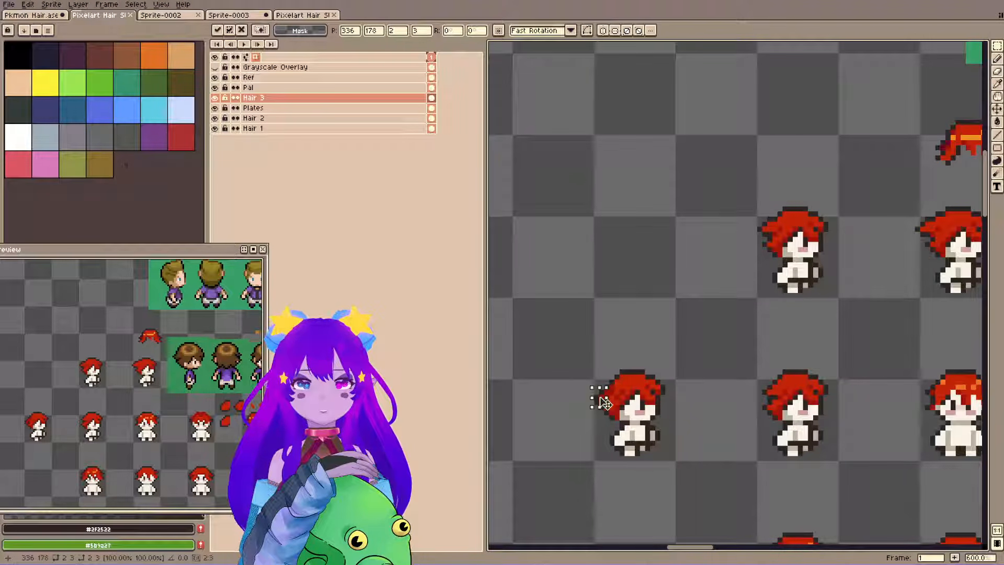
pyautogui.click(638, 351)
pyautogui.moveTo(595, 395); pyautogui.dragTo(604, 402)
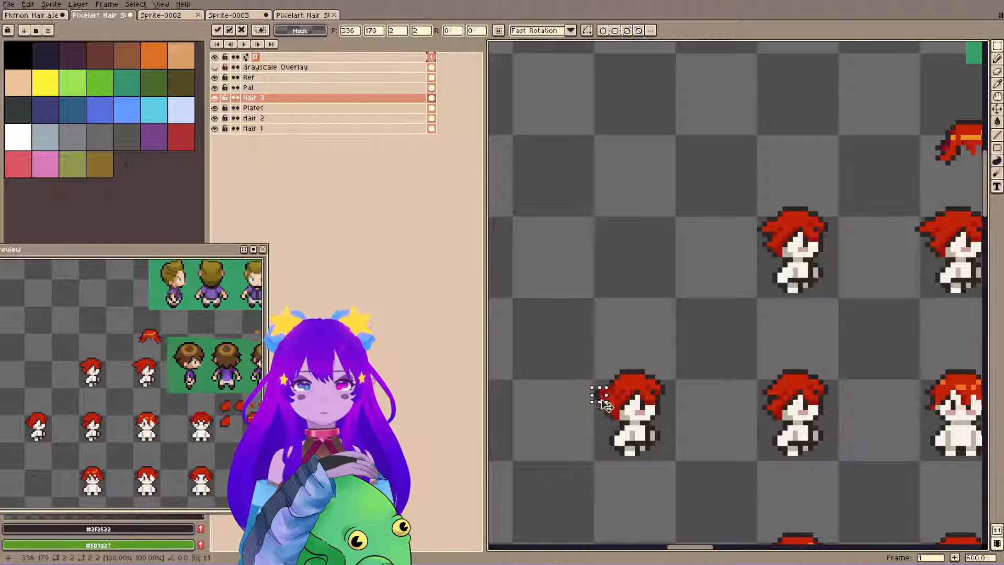
pyautogui.click(638, 364)
pyautogui.moveTo(596, 390); pyautogui.dragTo(606, 405)
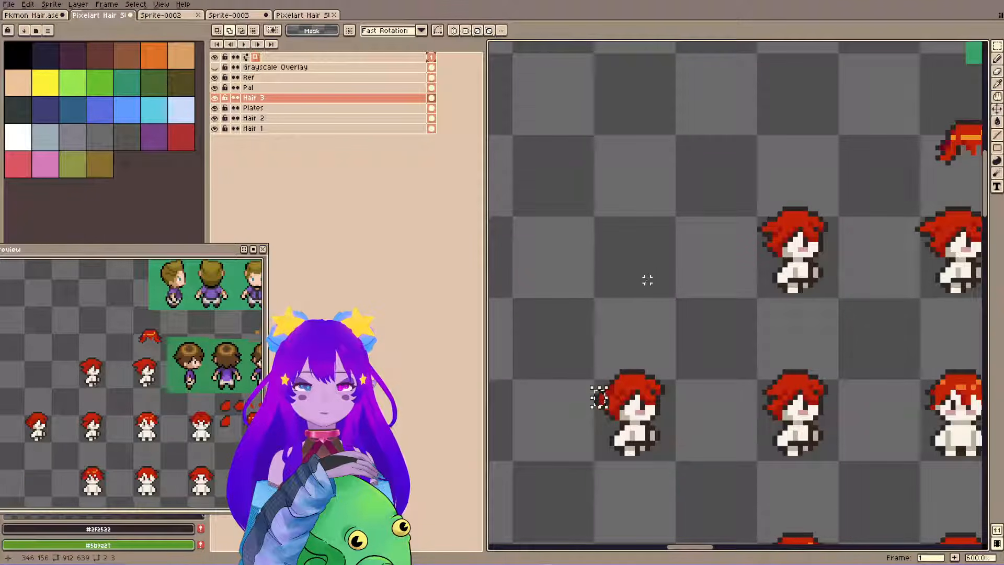
pyautogui.hotkey('ctrl', 't')
pyautogui.press('Return')
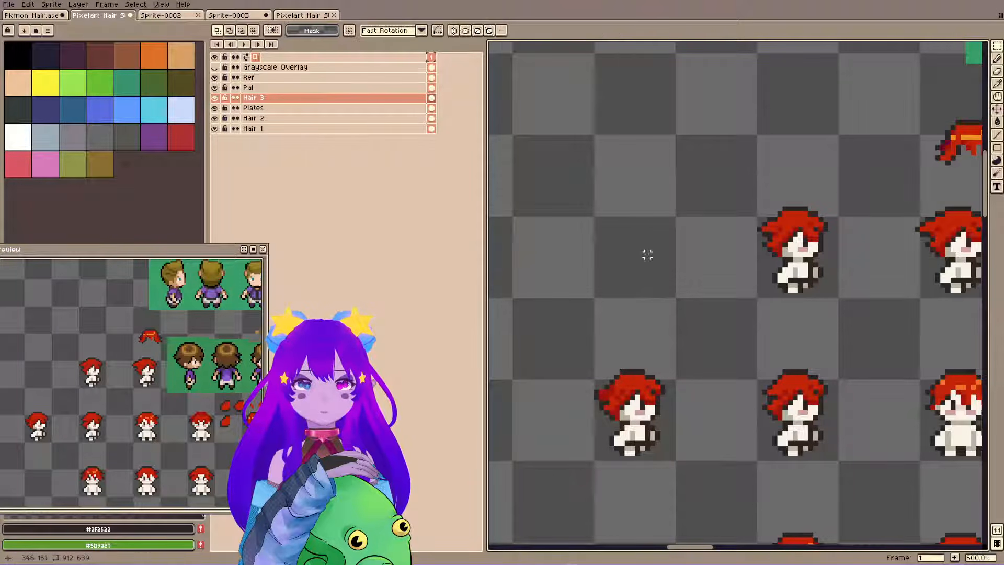
# Compare the leftmost side-view variant with the front-view hair sprites and the brown-haired reference.
pyautogui.press('b')
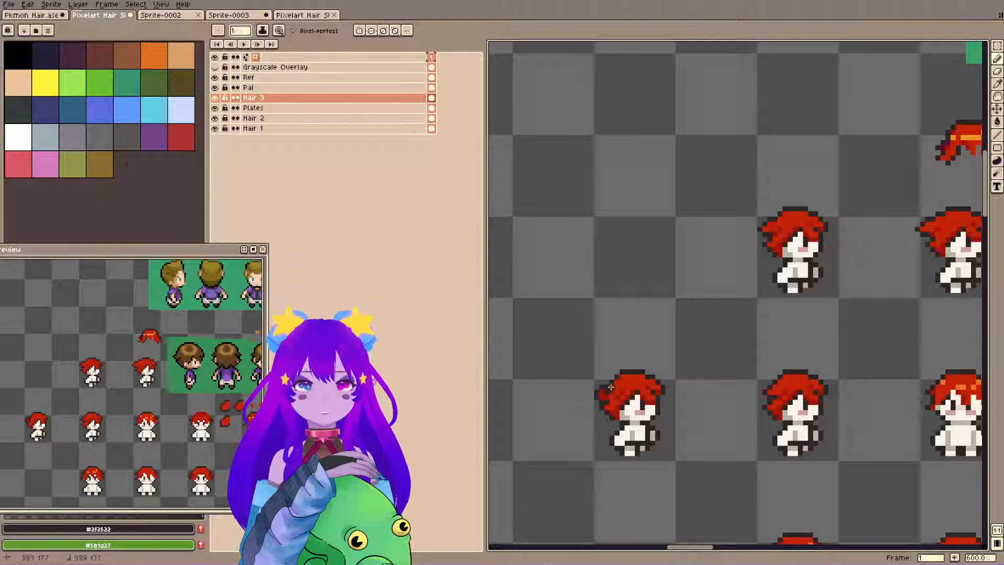
pyautogui.press('e')
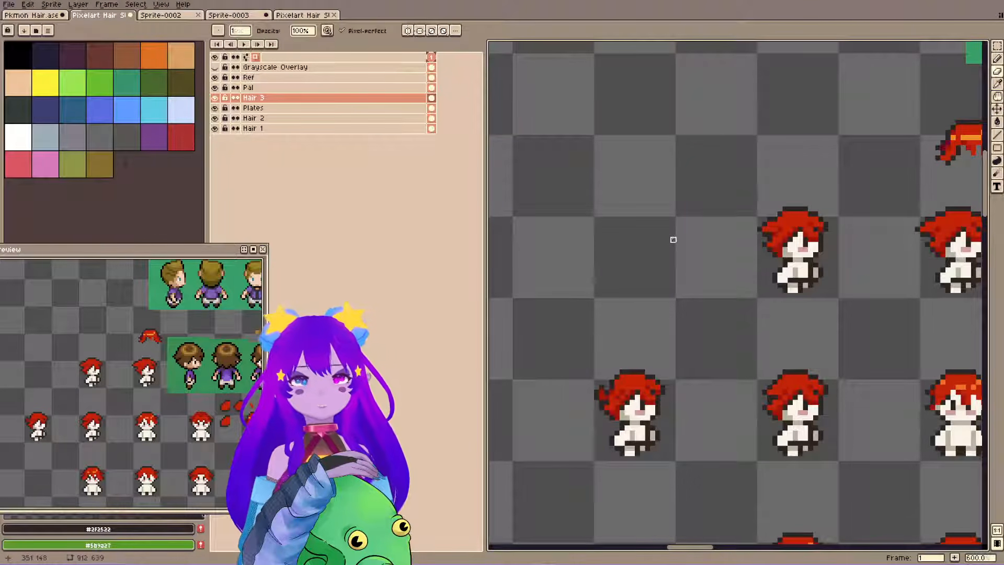
pyautogui.hotkey('ctrl', 'z')
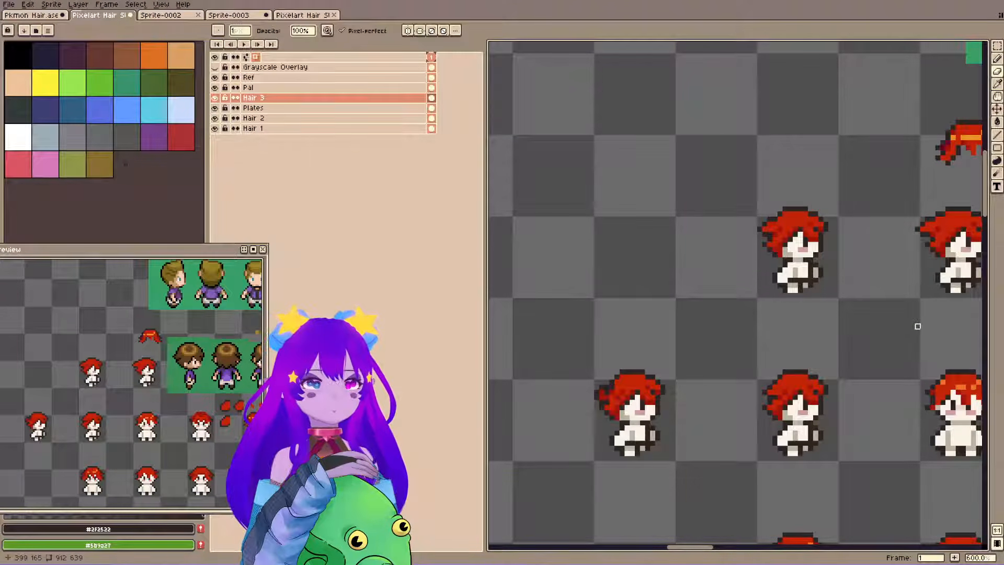
pyautogui.moveTo(885, 328); pyautogui.dragTo(699, 304)
pyautogui.moveTo(777, 352); pyautogui.dragTo(670, 275)
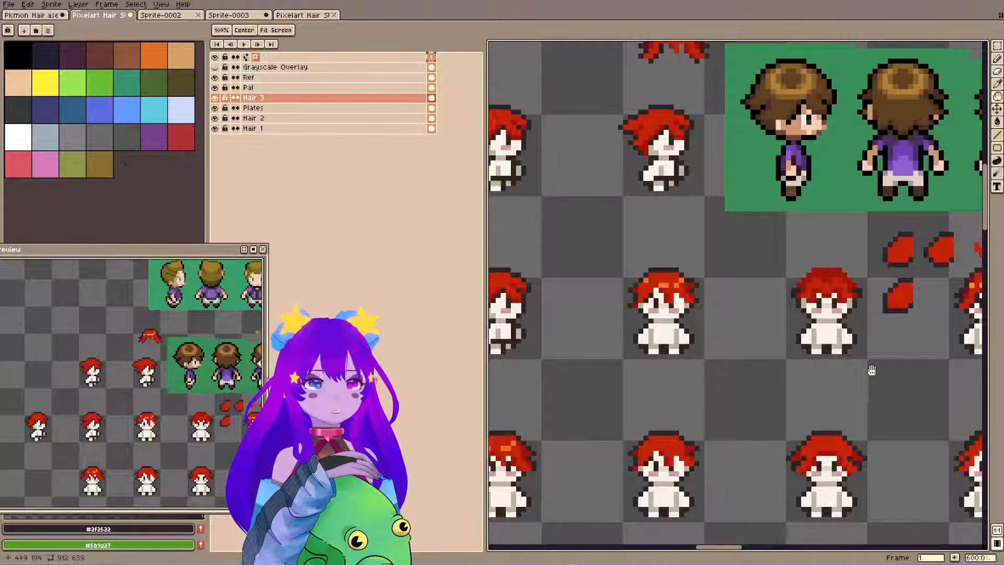
pyautogui.moveTo(870, 374); pyautogui.dragTo(743, 359)
pyautogui.moveTo(840, 279); pyautogui.dragTo(582, 322)
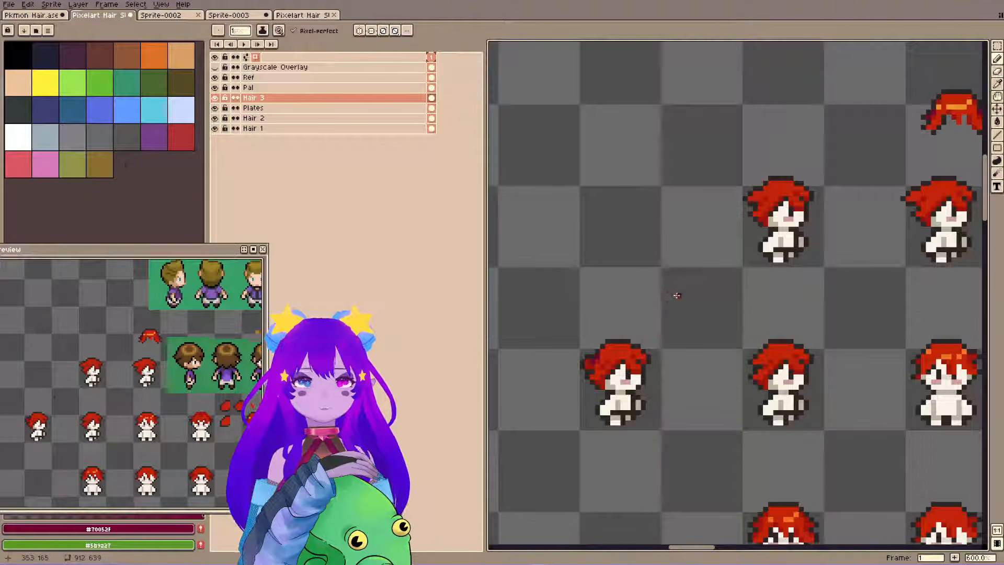
# Undo the #70052f shading on the back lock, shift its 3 × 3 pixel tip inward, and save the file.
pyautogui.moveTo(676, 296); pyautogui.dragTo(674, 311)
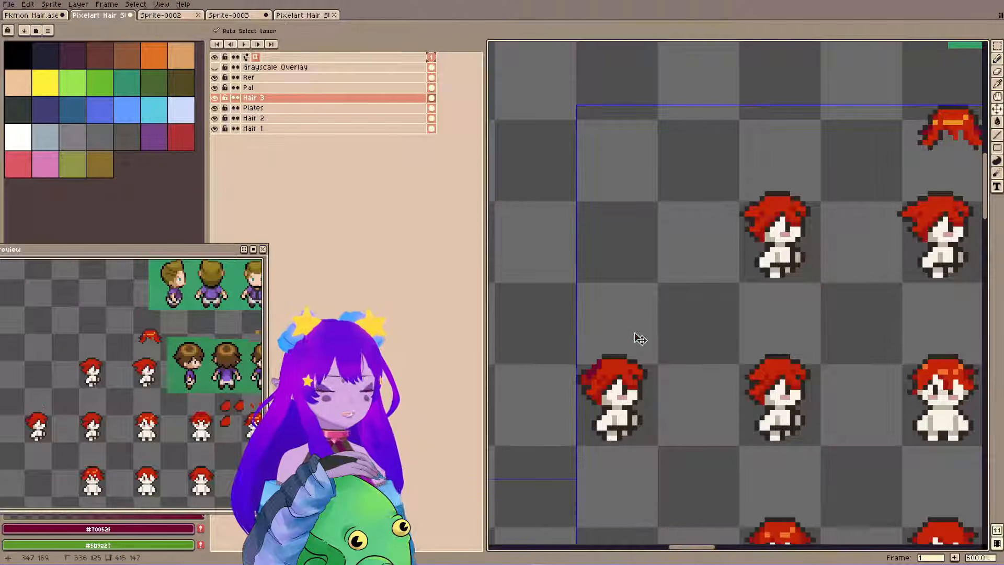
pyautogui.hotkey('ctrl', 'z')
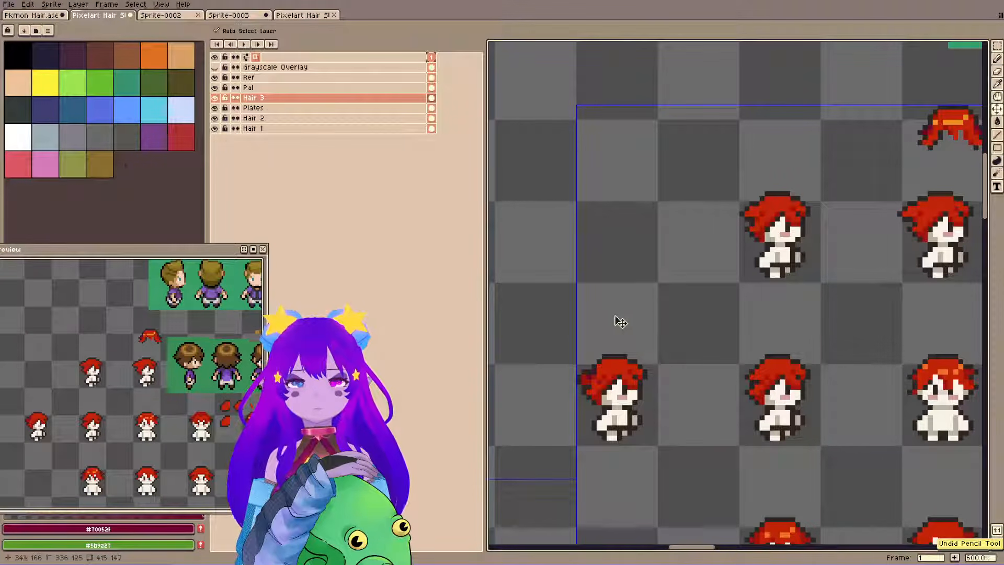
pyautogui.press('m')
pyautogui.moveTo(583, 372)
pyautogui.mouseDown()
pyautogui.moveTo(583, 382)
pyautogui.moveTo(600, 381)
pyautogui.mouseUp()
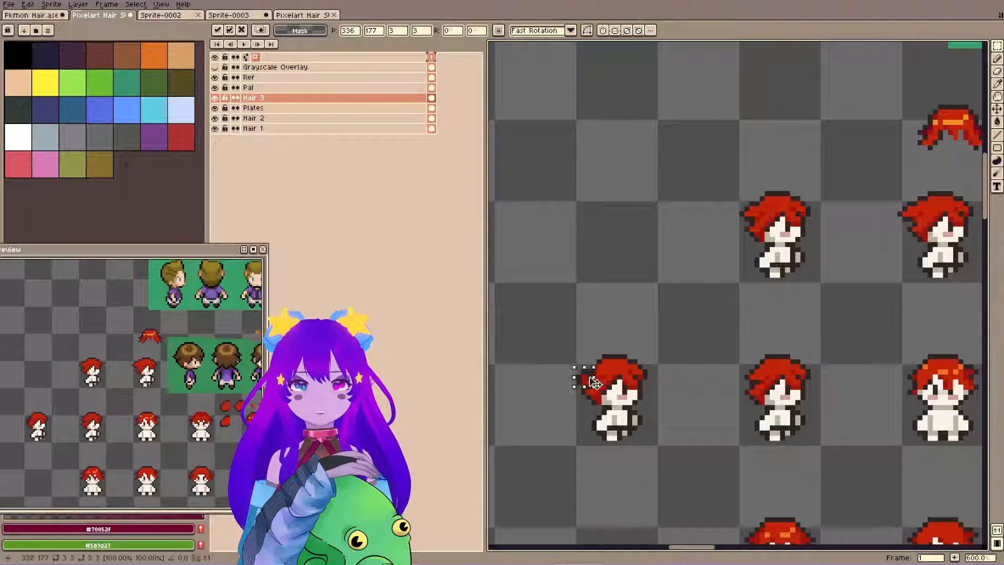
pyautogui.press('Return')
pyautogui.hotkey('ctrl', 's')
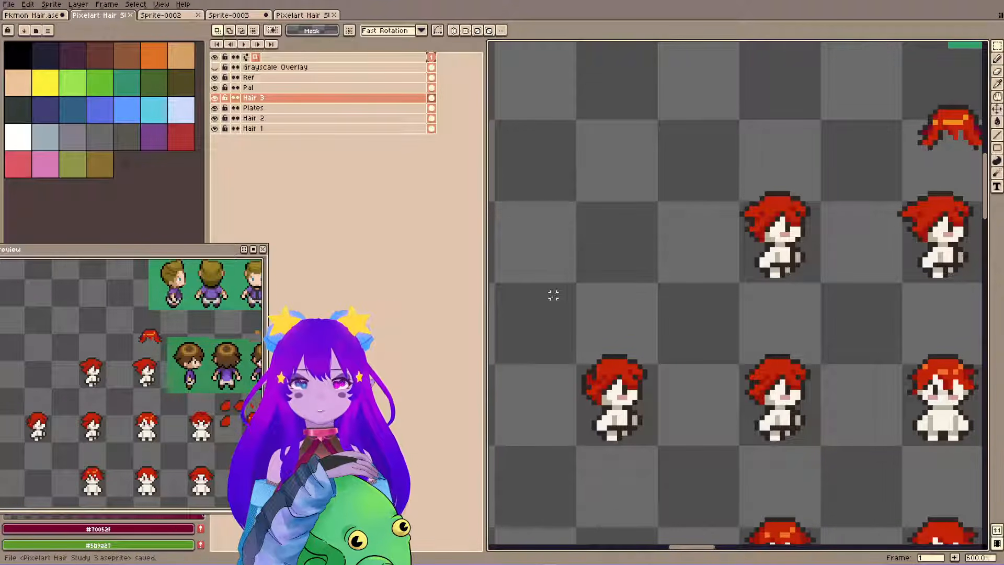
# Retouch the shading where the back lock meets the head, testing #c32309 and #9d140b pixels, and save the file.
pyautogui.press('i')
pyautogui.click(600, 372)
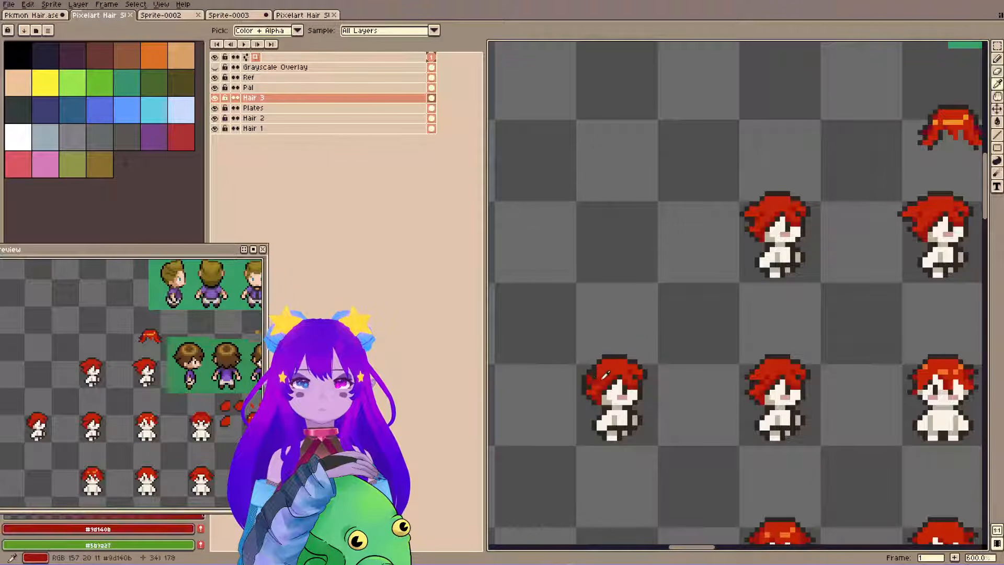
pyautogui.press('b')
pyautogui.keyDown('alt'); pyautogui.click(604, 375); pyautogui.keyUp('alt')
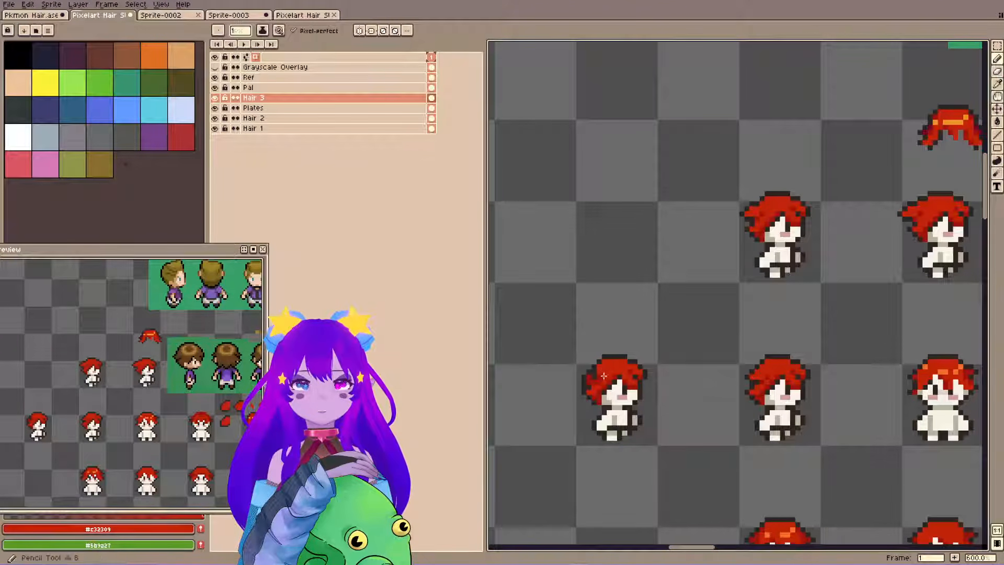
pyautogui.hotkey('ctrl', 'z')
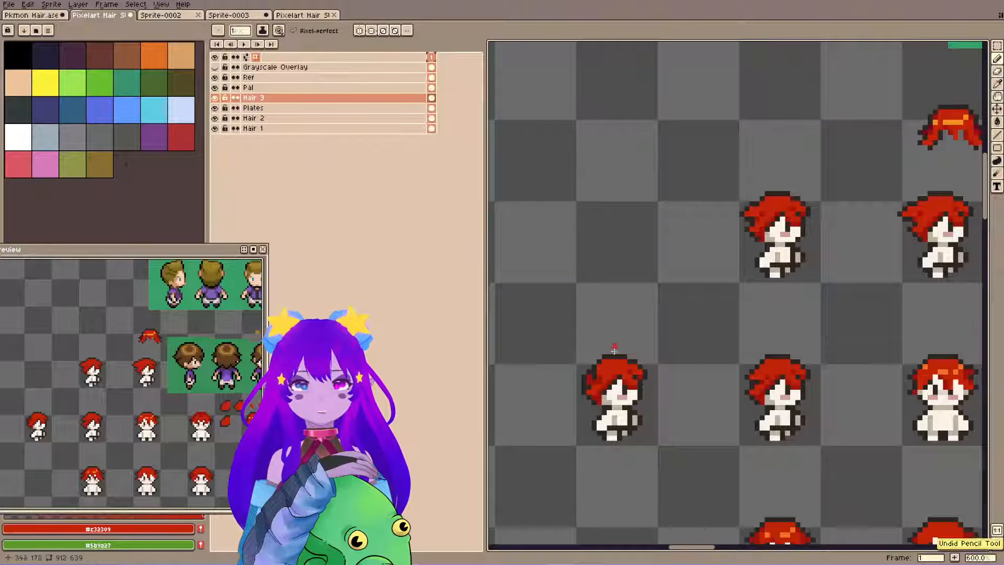
pyautogui.keyDown('alt'); pyautogui.click(599, 388); pyautogui.keyUp('alt')
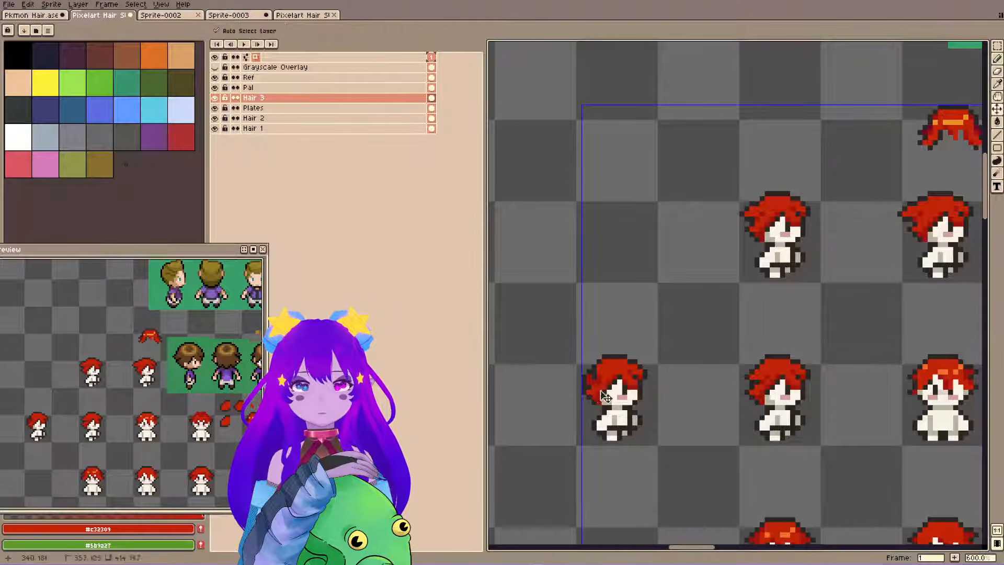
pyautogui.hotkey('ctrl', 'z')
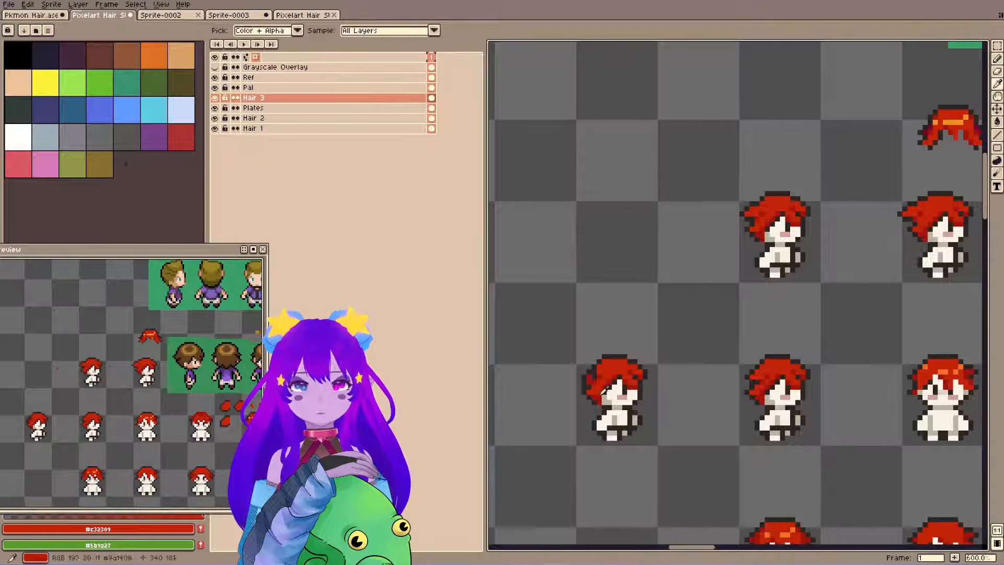
pyautogui.keyDown('alt'); pyautogui.click(600, 389); pyautogui.keyUp('alt')
pyautogui.hotkey('ctrl', 's')
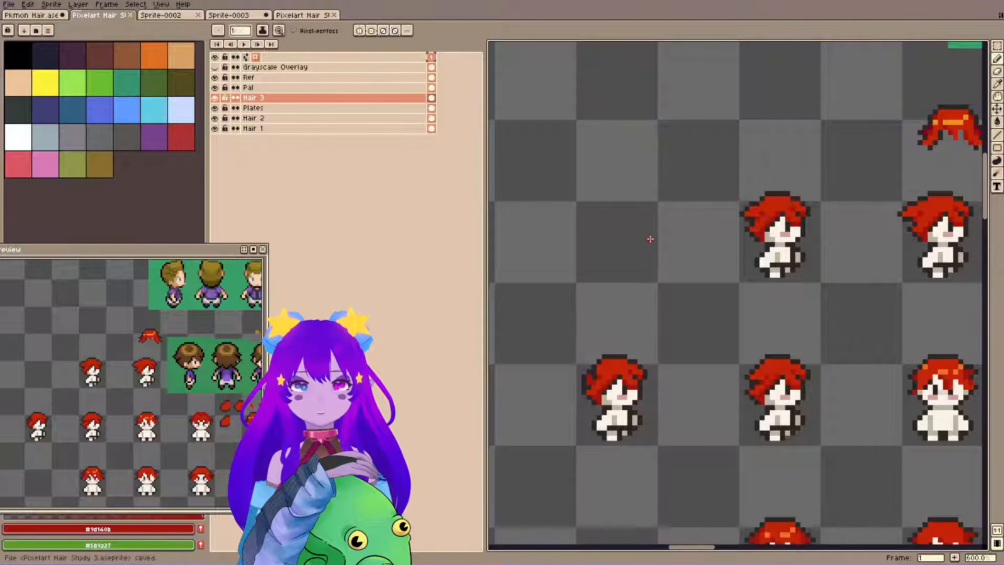
pyautogui.hotkey('ctrl', 's')
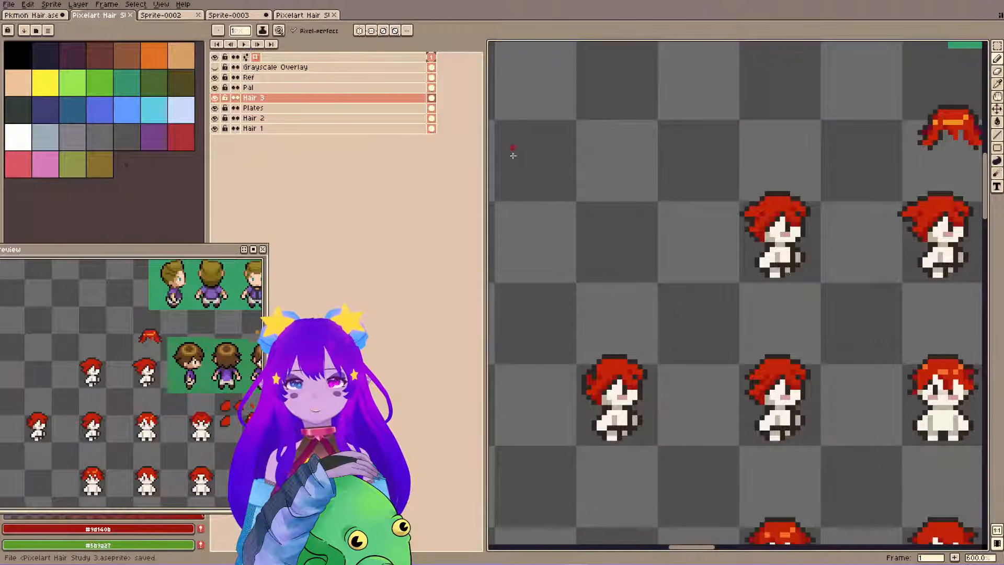
# Undo the trial #c32309 pixel in the back hair, clean up its outer edge with the Eraser, and save.
pyautogui.press('alt')
pyautogui.keyDown('alt'); pyautogui.click(597, 392); pyautogui.keyUp('alt')
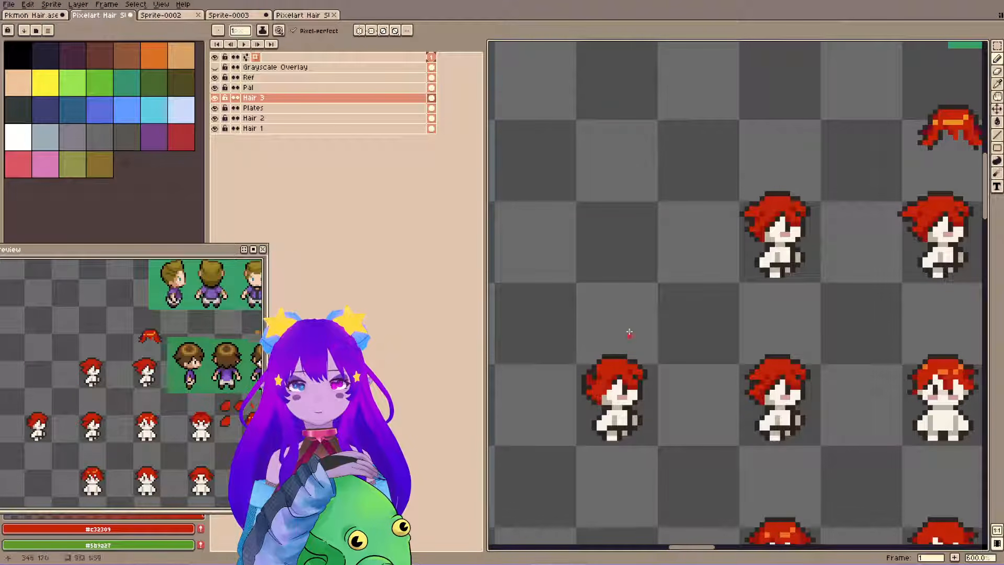
pyautogui.hotkey('ctrl', 'z')
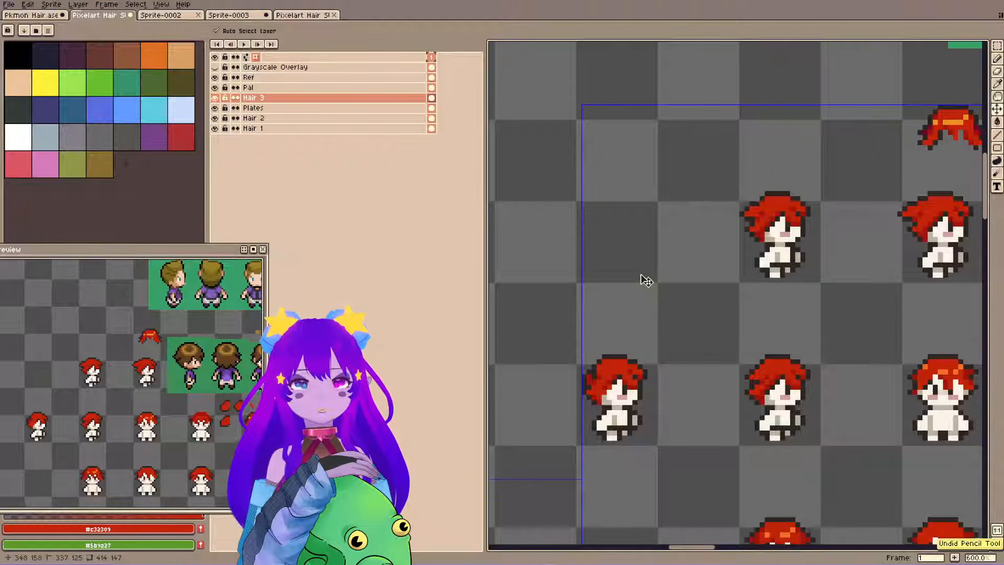
pyautogui.press('e')
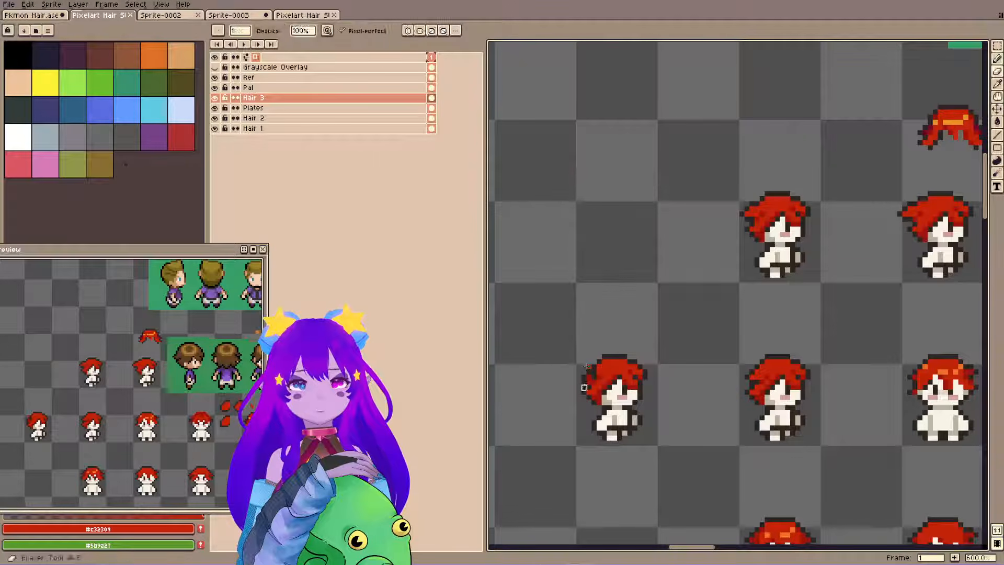
pyautogui.hotkey('ctrl', 's')
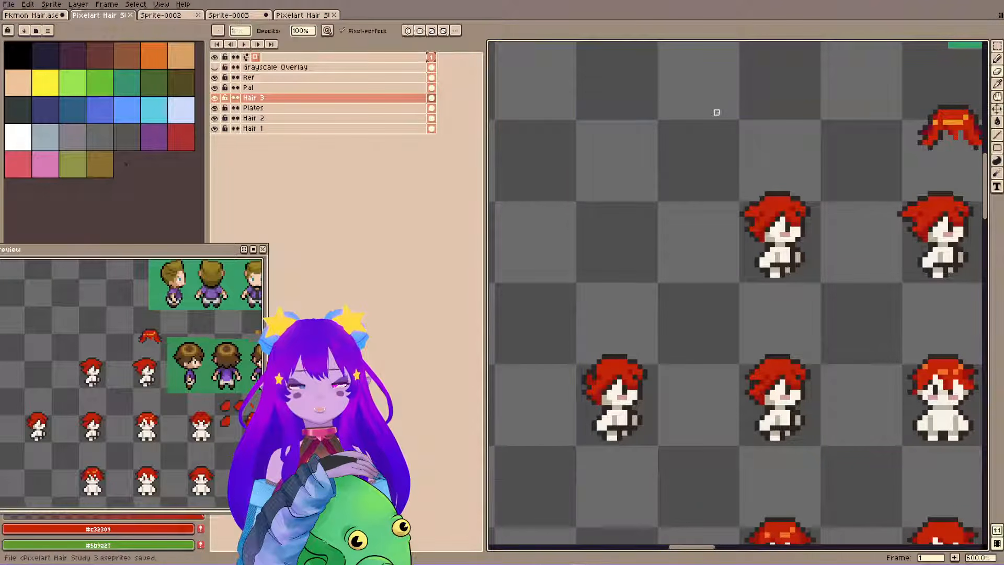
# Try #2f2522 outline pixels along the lower back edge of the leftmost variant's hair, undoing the trial pixels.
pyautogui.press('b')
pyautogui.keyDown('alt'); pyautogui.click(598, 400); pyautogui.keyUp('alt')
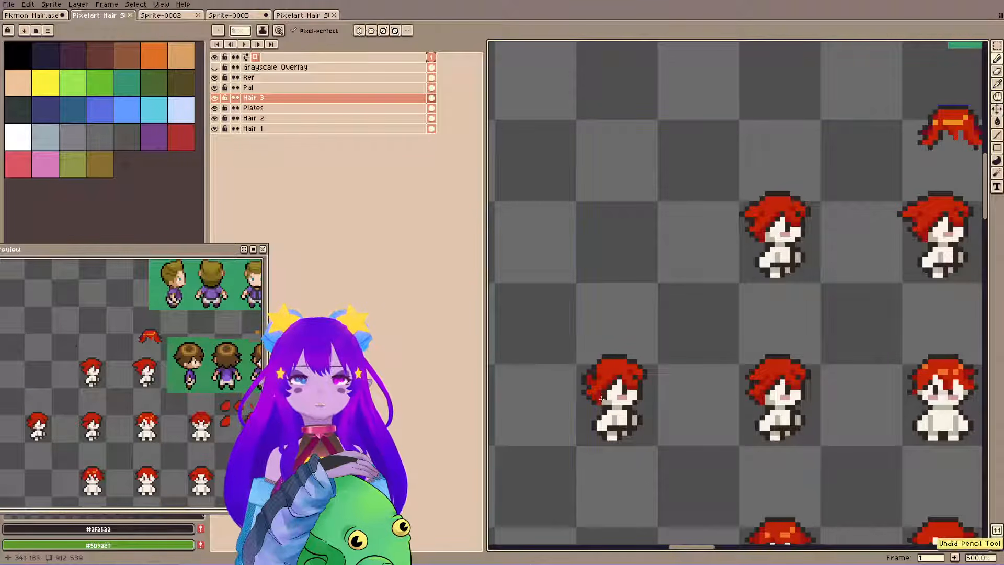
pyautogui.hotkey('ctrl', 's')
pyautogui.hotkey('ctrl', 'z')
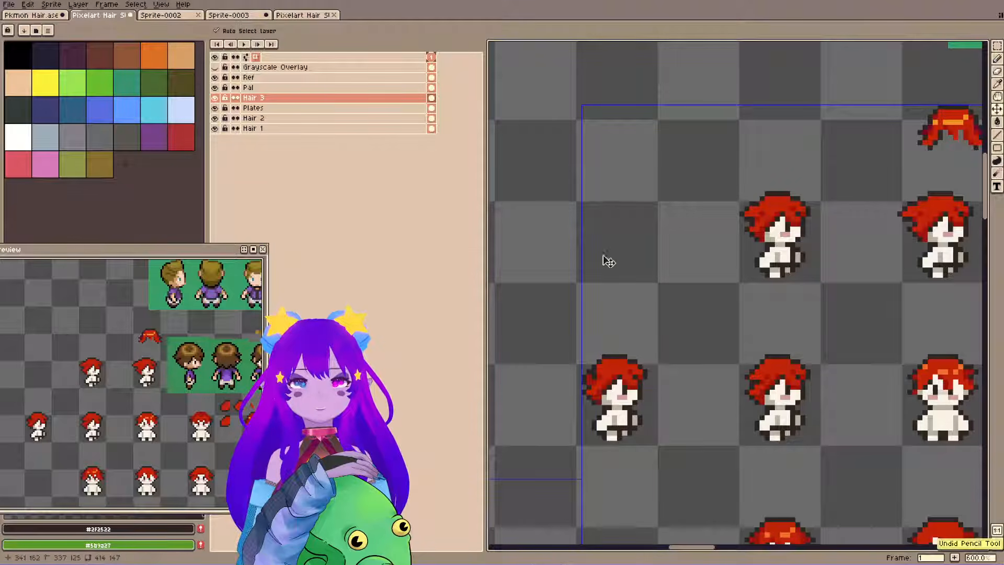
pyautogui.click(597, 403)
pyautogui.hotkey('ctrl', 'z')
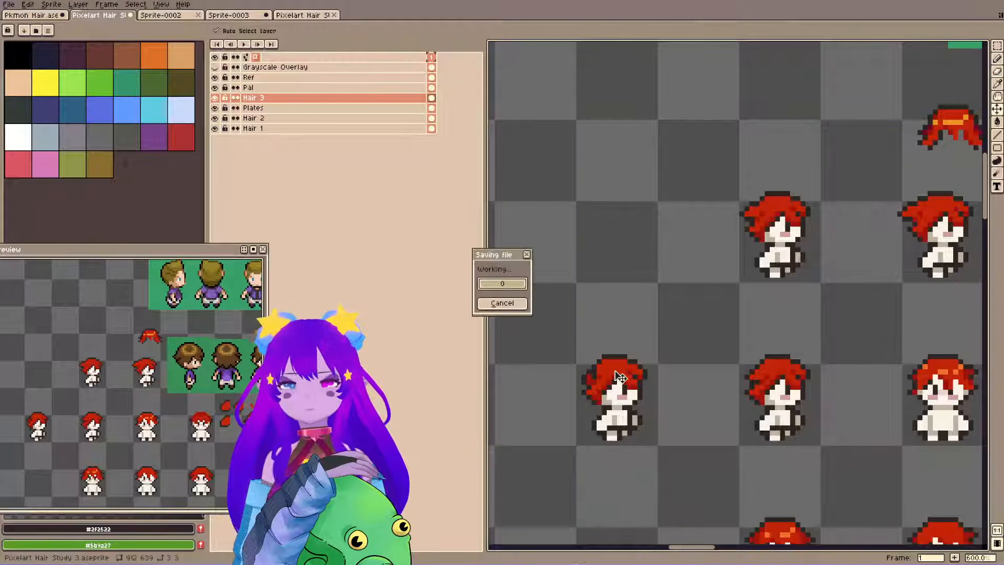
pyautogui.click(601, 404)
pyautogui.hotkey('ctrl', 'z')
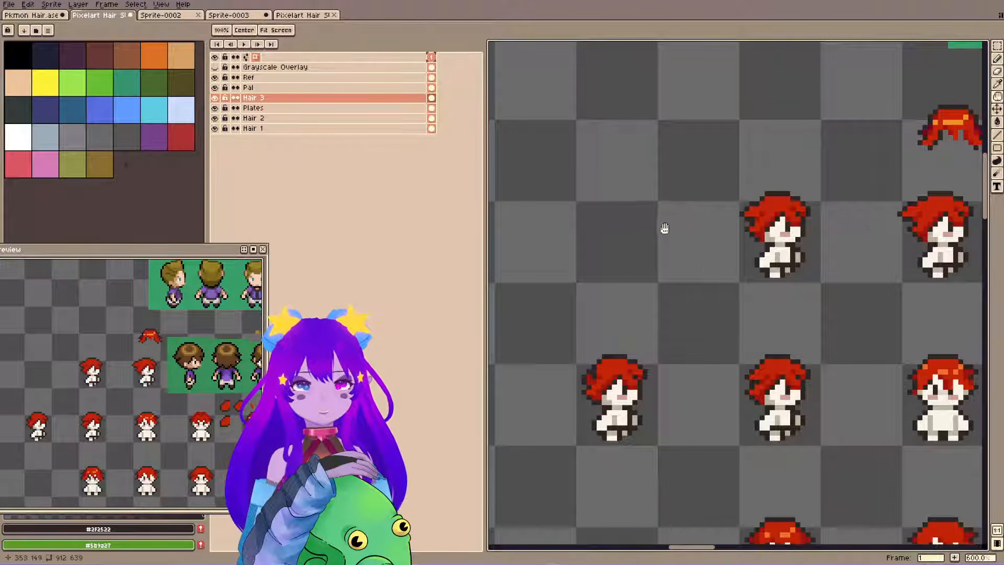
# Save the file, then select the front fringe of the leftmost variant's hair and shift it slightly outward.
pyautogui.moveTo(664, 229); pyautogui.dragTo(683, 260)
pyautogui.hotkey('ctrl', 's')
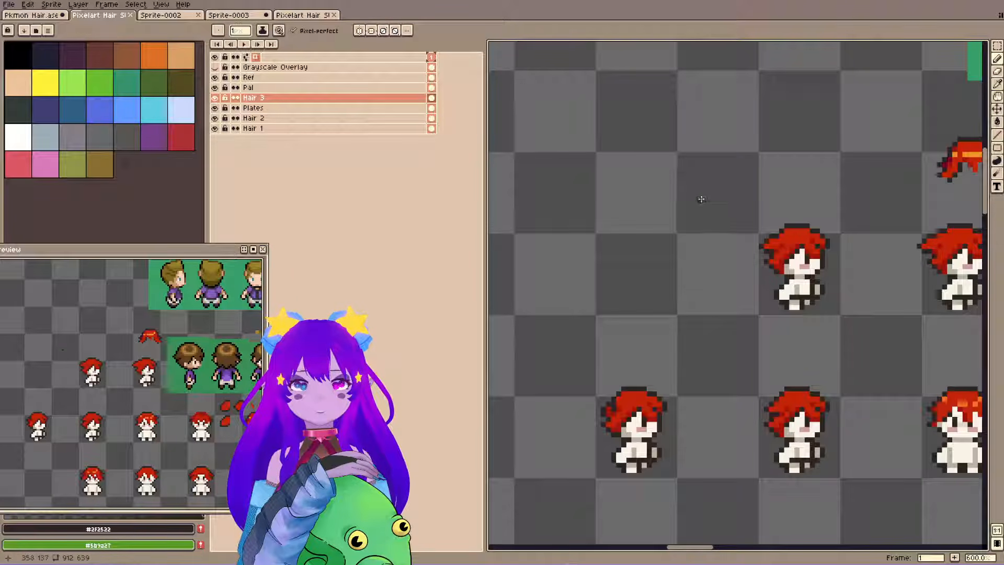
pyautogui.hotkey('ctrl', 's')
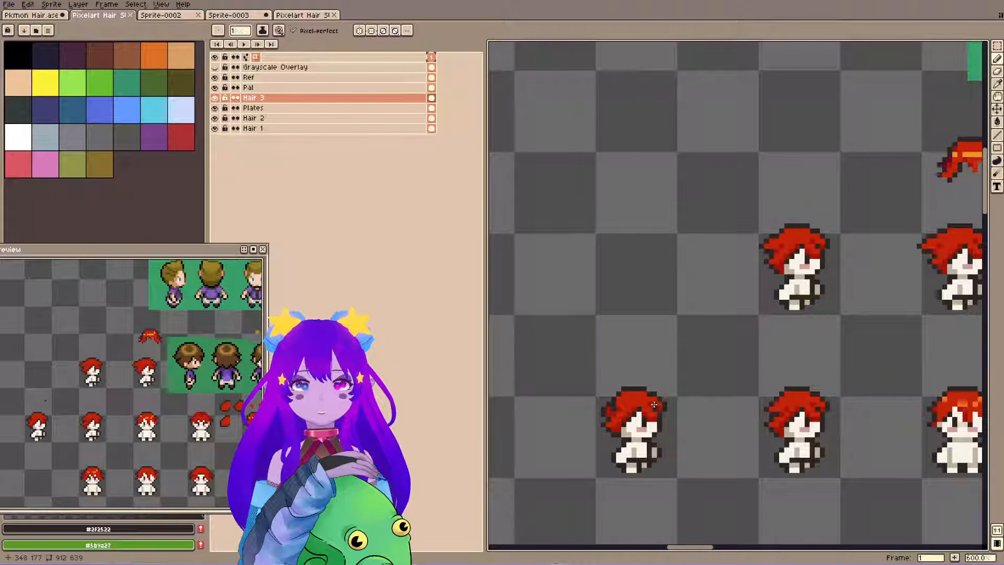
pyautogui.press('m')
pyautogui.moveTo(642, 410); pyautogui.dragTo(664, 429)
pyautogui.hotkey('ctrl', 'd')
pyautogui.press('q')
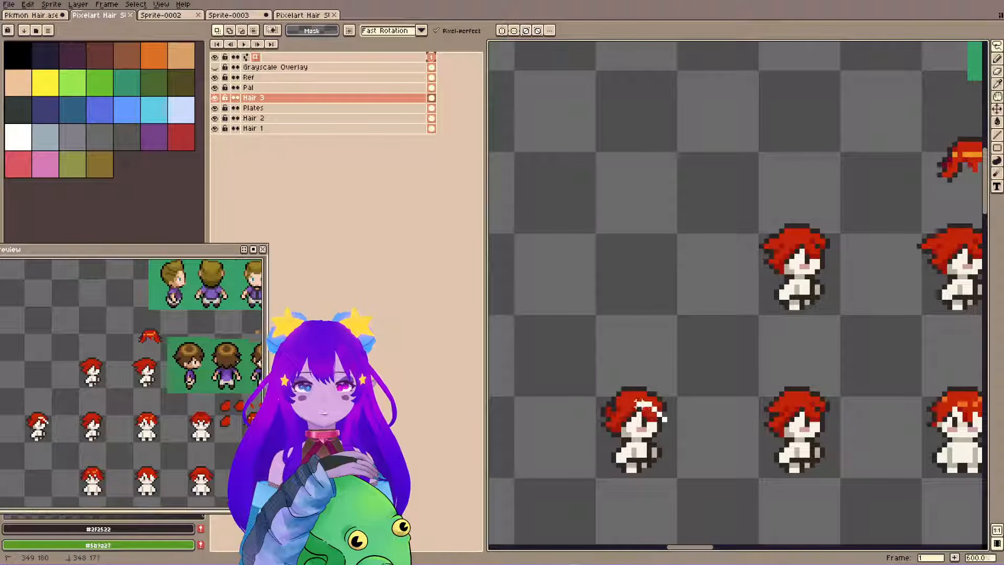
pyautogui.moveTo(635, 403)
pyautogui.mouseDown()
pyautogui.moveTo(679, 419)
pyautogui.moveTo(672, 430)
pyautogui.mouseUp()
pyautogui.click(669, 363)
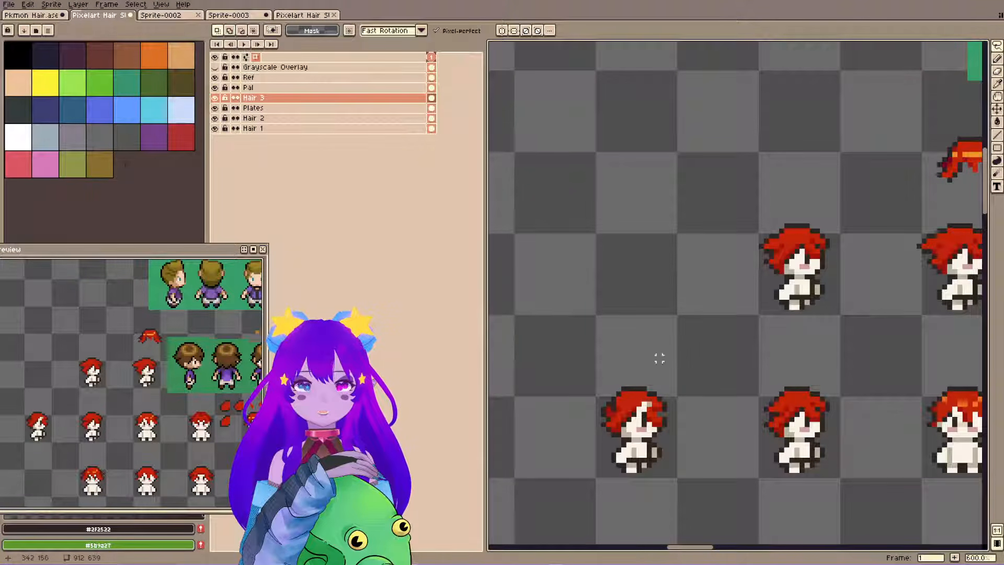
# Fill the gap left in the leftmost variant's fringe with #c32309, retouch the face pixels in the pale skin colour, and save.
pyautogui.press('b')
pyautogui.keyDown('alt'); pyautogui.click(641, 408); pyautogui.keyUp('alt')
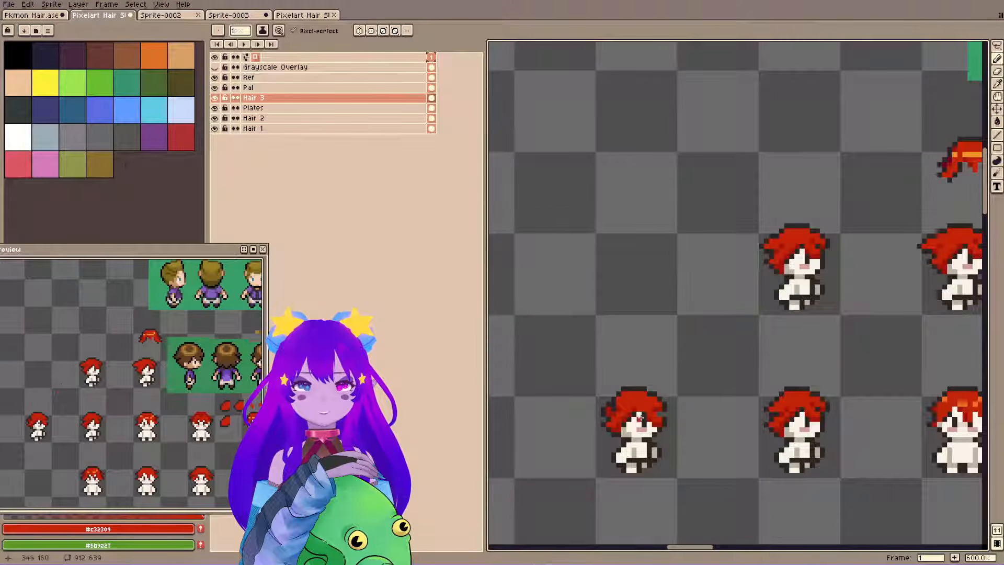
pyautogui.keyDown('alt'); pyautogui.click(718, 303); pyautogui.keyUp('alt')
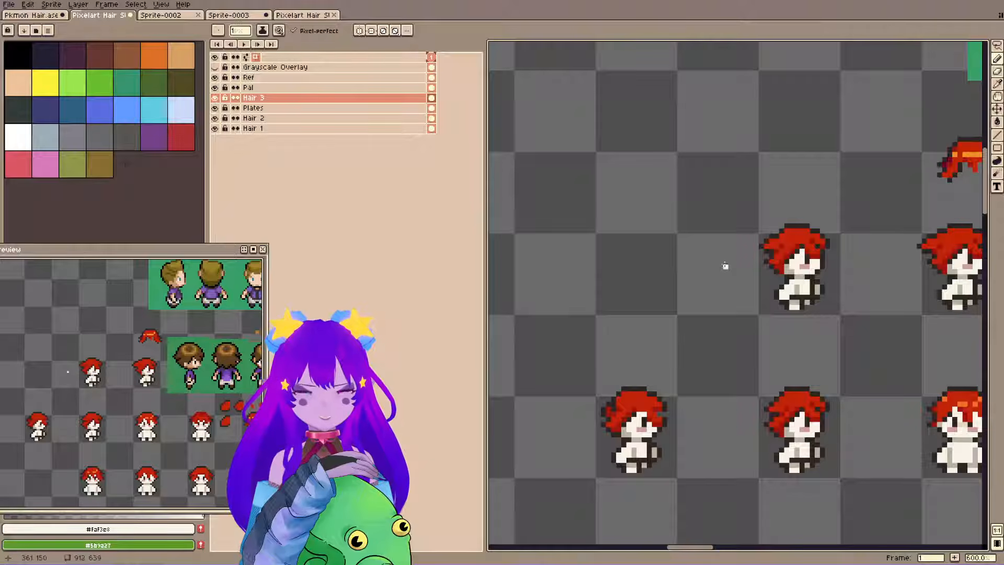
pyautogui.press('v')
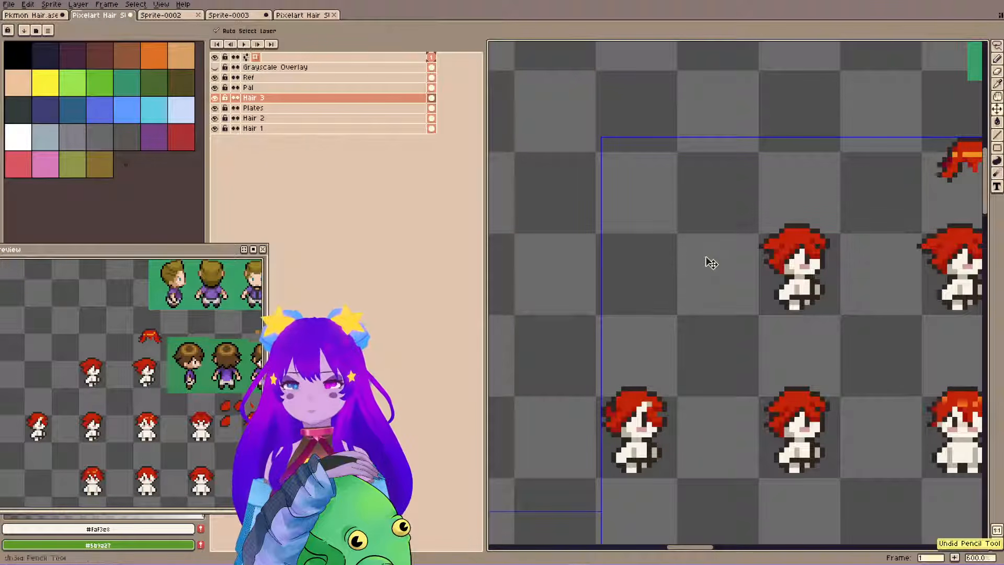
pyautogui.press('b')
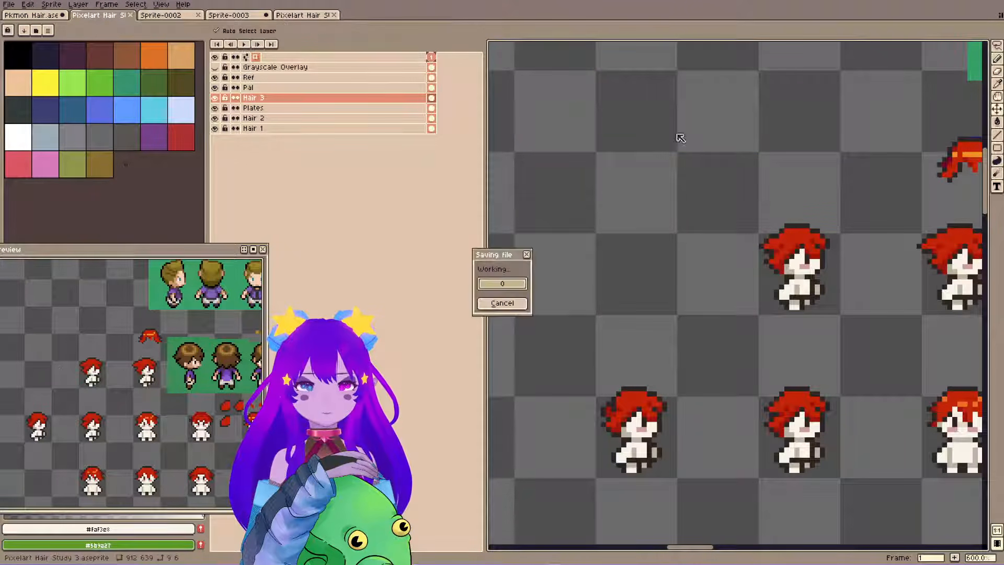
# Shift the 3 × 2 pixel fringe tip outward, save, and move the front section of the leftmost variant's hair forward.
pyautogui.press('m')
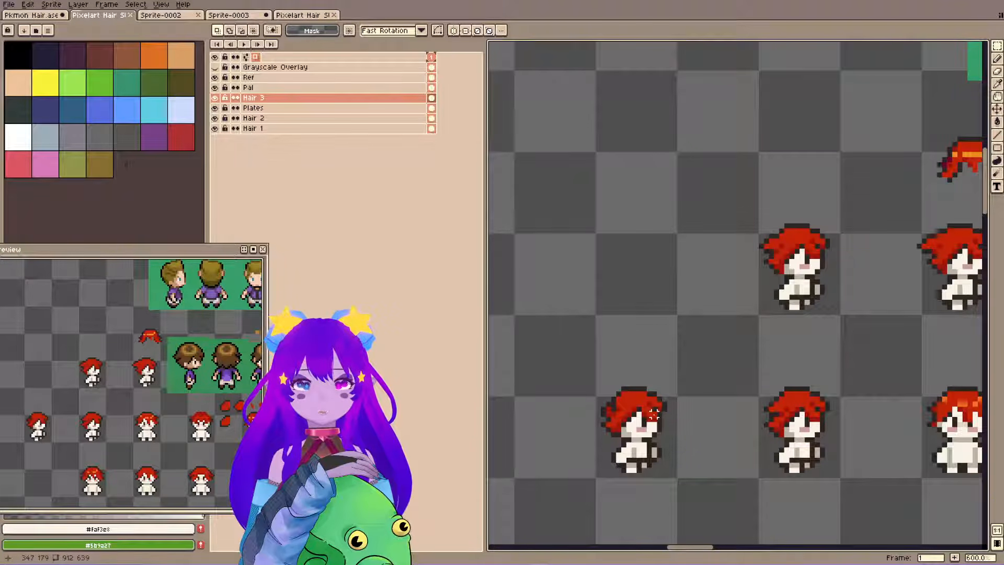
pyautogui.moveTo(654, 413); pyautogui.dragTo(662, 418)
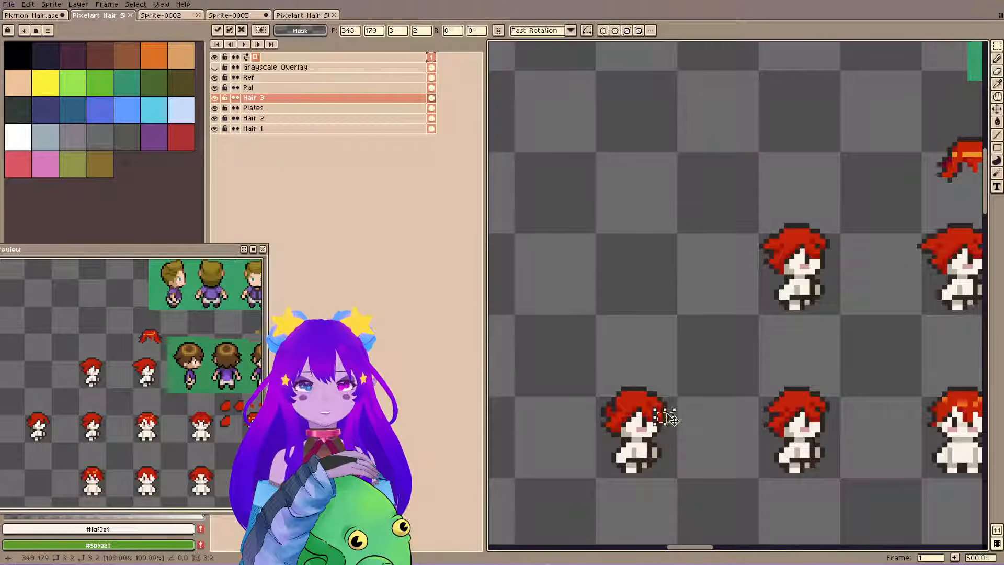
pyautogui.click(694, 354)
pyautogui.hotkey('ctrl', 's')
pyautogui.moveTo(644, 389); pyautogui.dragTo(664, 416)
pyautogui.click(613, 175)
# Fill the gap in the leftmost variant's front hair with #c32309, close its top outline with #2f2522, and save the file.
pyautogui.press('b')
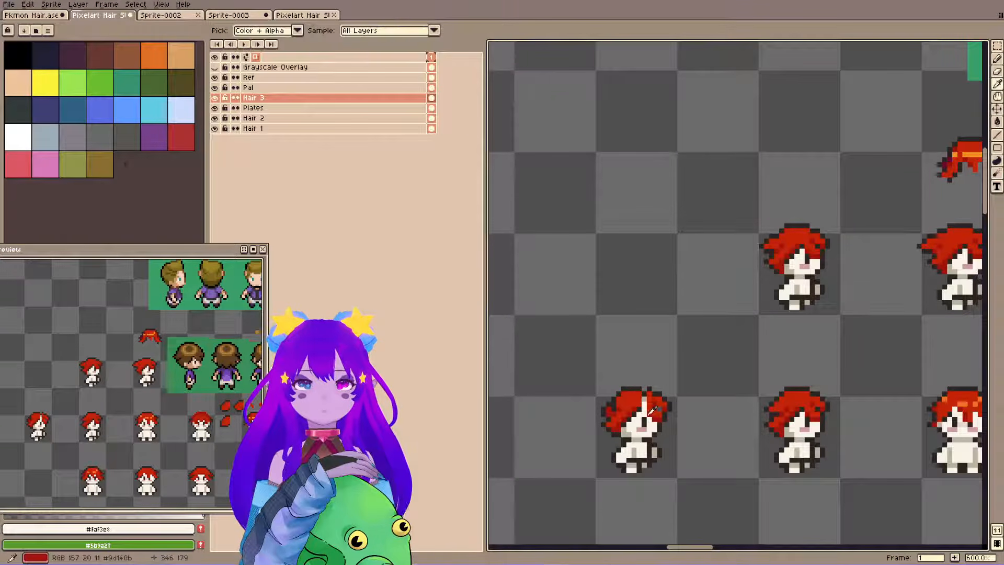
pyautogui.keyDown('alt'); pyautogui.click(644, 408); pyautogui.keyUp('alt')
pyautogui.keyDown('alt'); pyautogui.click(646, 393); pyautogui.keyUp('alt')
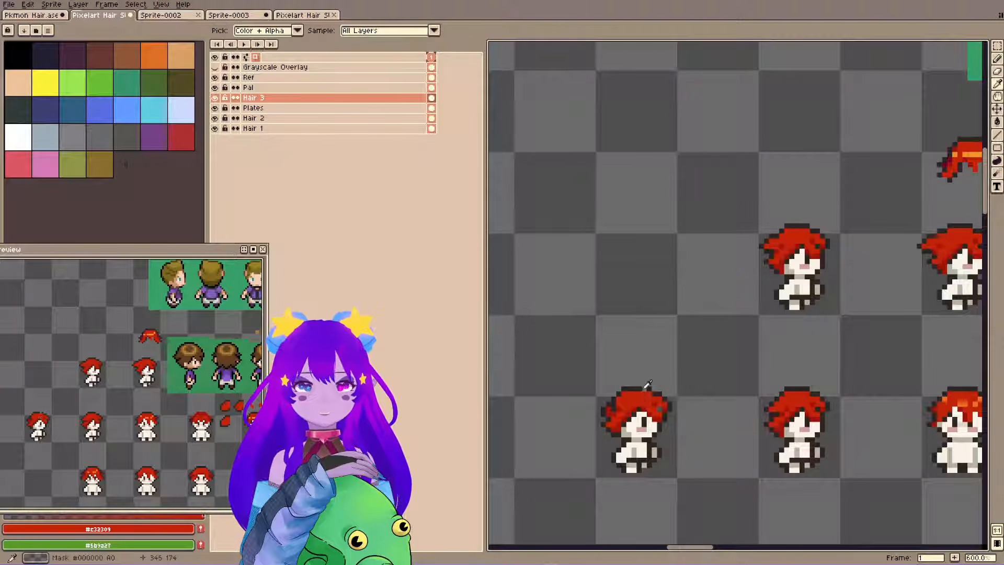
pyautogui.keyDown('alt'); pyautogui.click(644, 389); pyautogui.keyUp('alt')
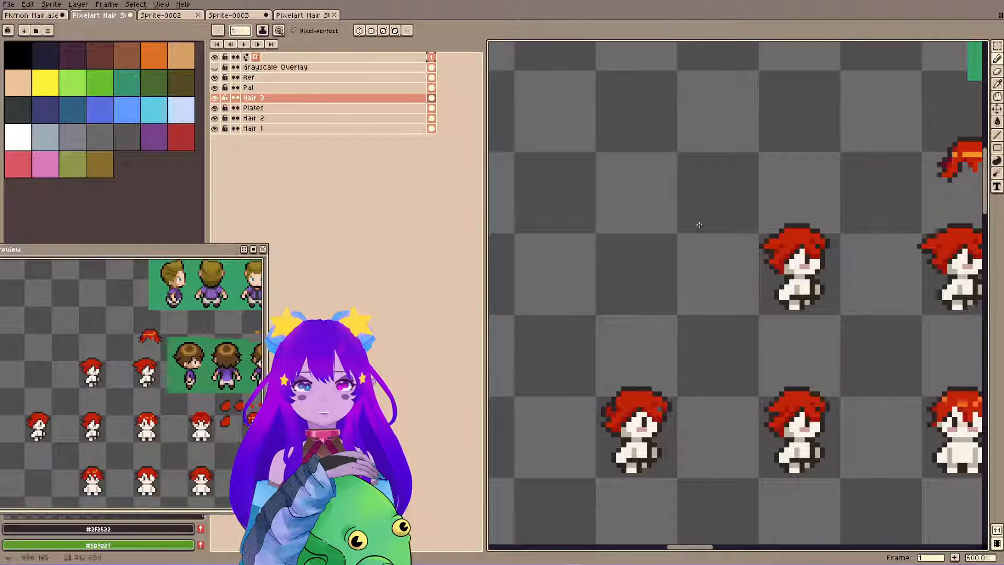
pyautogui.hotkey('ctrl', 's')
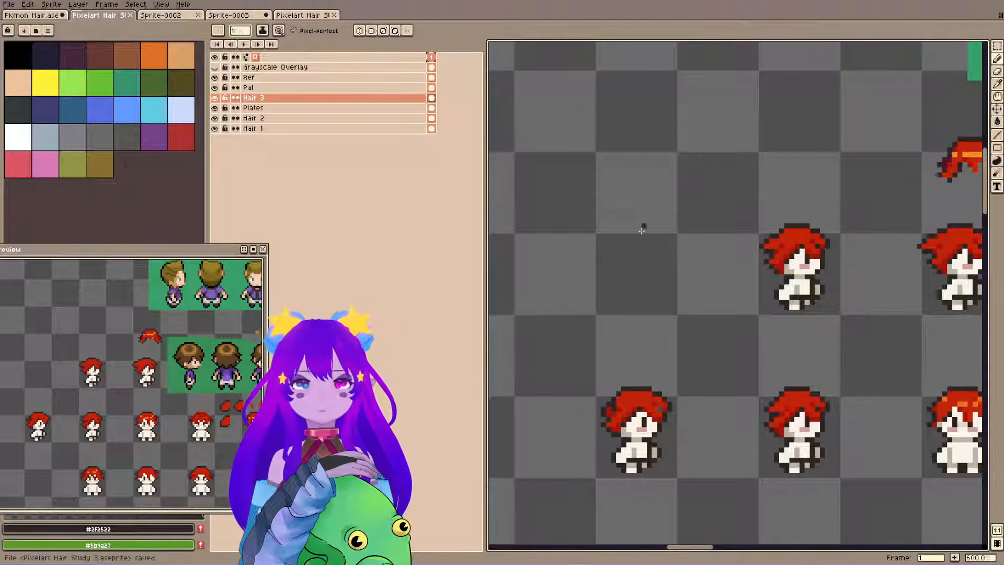
pyautogui.press('v')
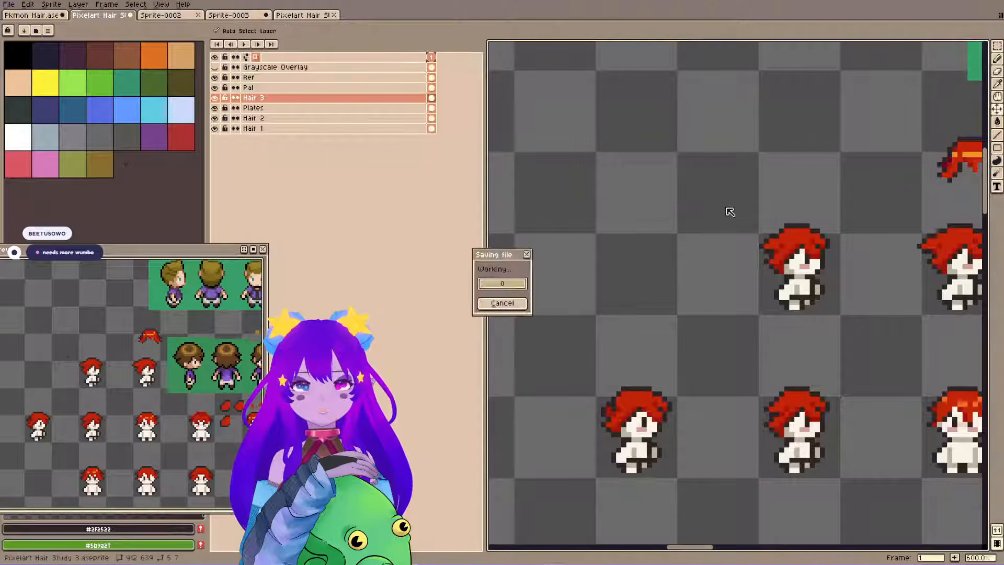
pyautogui.press('b')
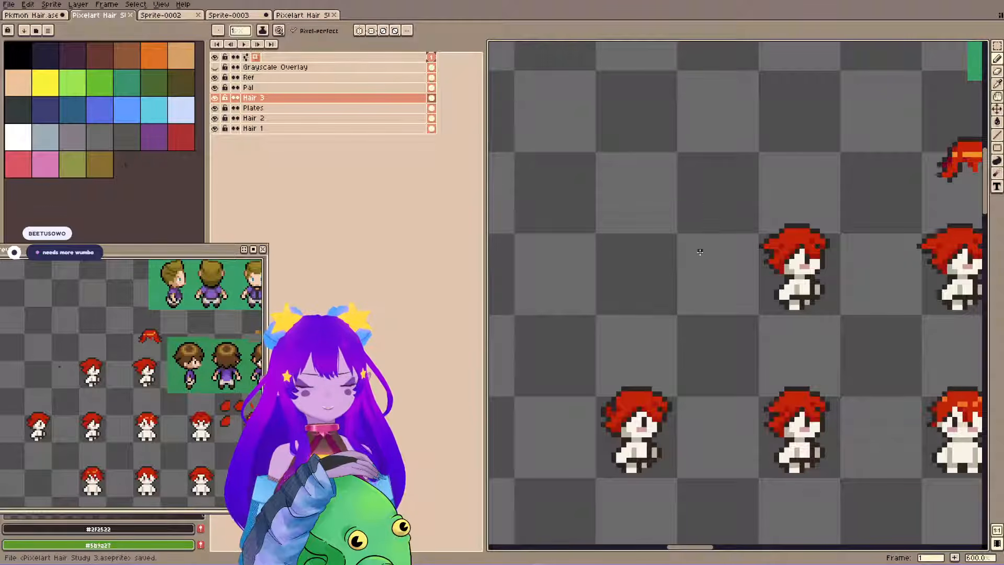
# Copy the leftmost variant's hair from Hair 3 and place the duplicate in the empty space directly above it.
pyautogui.press('m')
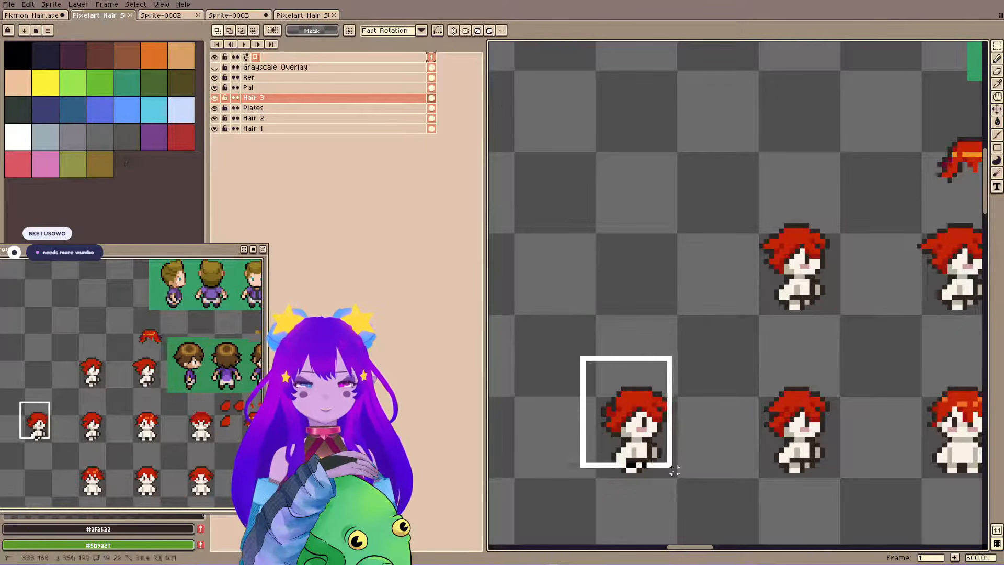
pyautogui.moveTo(580, 355); pyautogui.dragTo(683, 494)
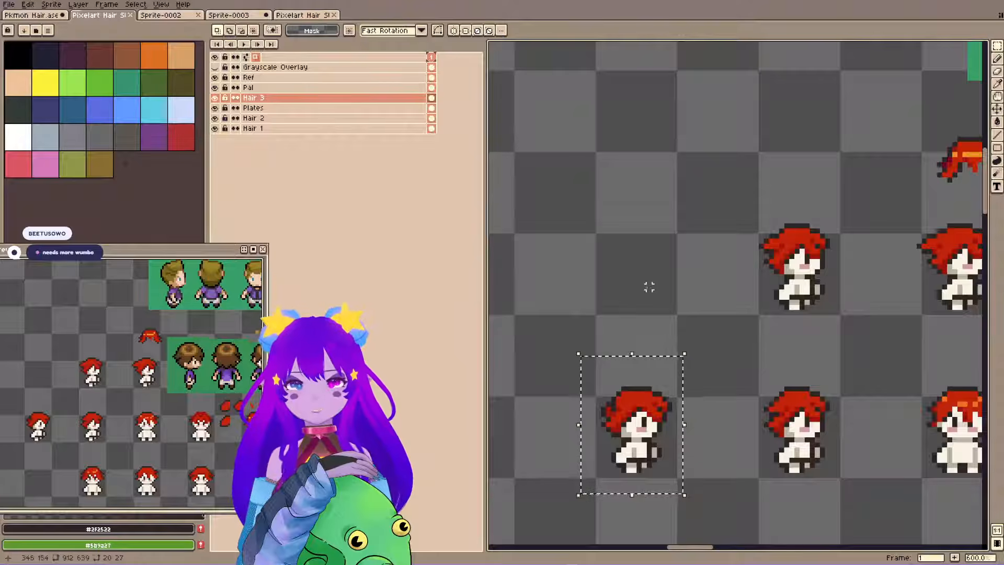
pyautogui.hotkey('ctrl', 'c')
pyautogui.hotkey('ctrl', 'v')
pyautogui.hotkey('shift', 'Up')
pyautogui.hotkey('shift', 'Up')
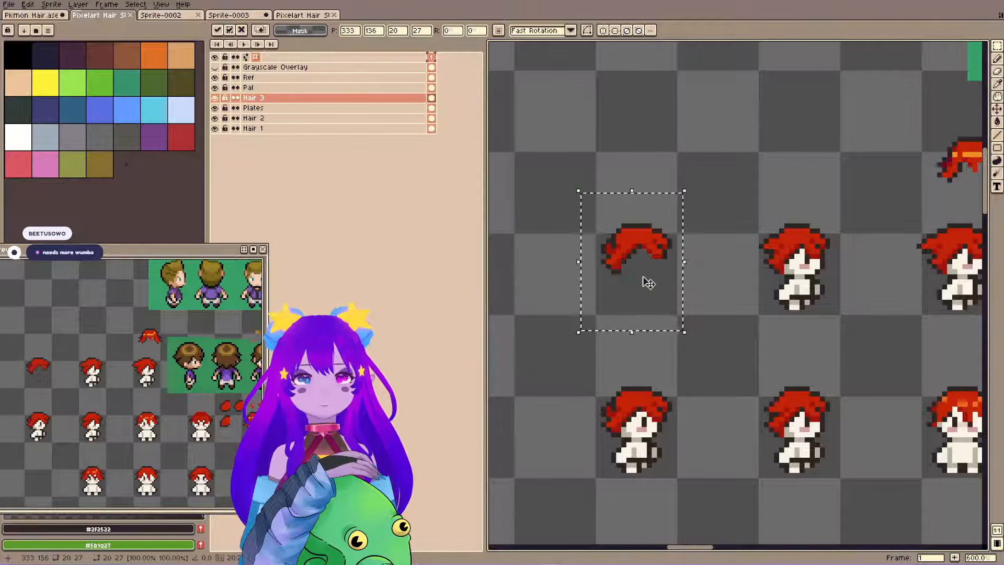
pyautogui.hotkey('ctrl', 'd')
# Copy the leftmost base body on the Plates layer and place the duplicate under the new hair copy above.
pyautogui.keyDown('ctrl'); pyautogui.click(601, 508); pyautogui.keyUp('ctrl')
pyautogui.moveTo(582, 352); pyautogui.dragTo(696, 496)
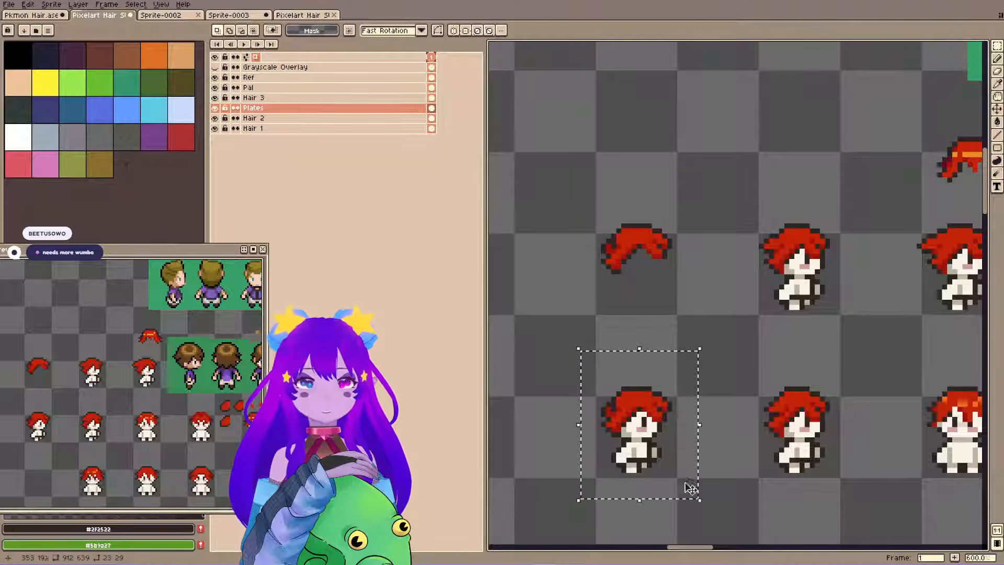
pyautogui.hotkey('ctrl', 'c')
pyautogui.hotkey('ctrl', 'v')
pyautogui.hotkey('shift', 'Up')
pyautogui.hotkey('shift', 'Up')
pyautogui.hotkey('ctrl', 'd')
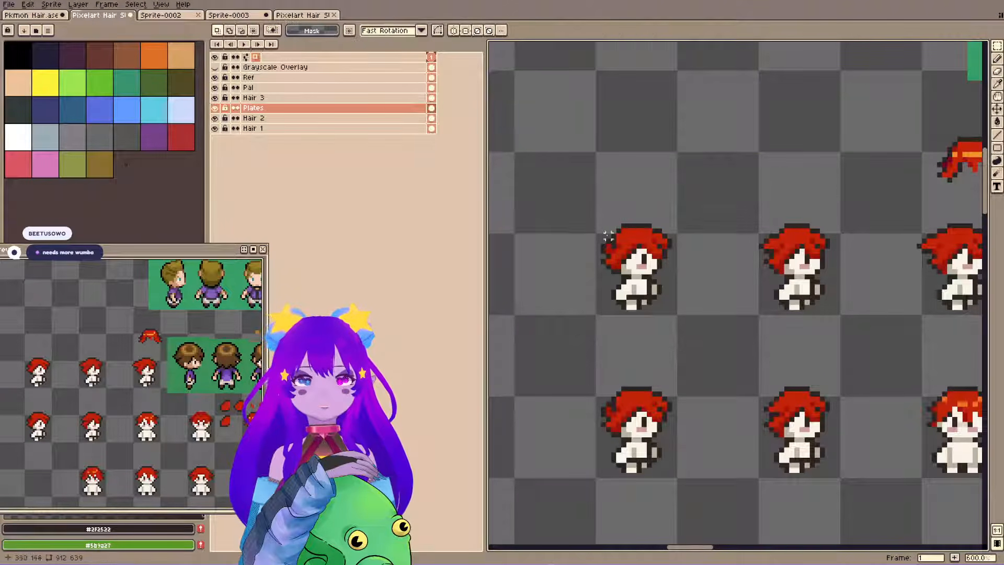
pyautogui.moveTo(648, 214); pyautogui.dragTo(694, 286)
pyautogui.hotkey('ctrl', 'd')
pyautogui.moveTo(644, 216); pyautogui.dragTo(690, 267)
pyautogui.press('Left')
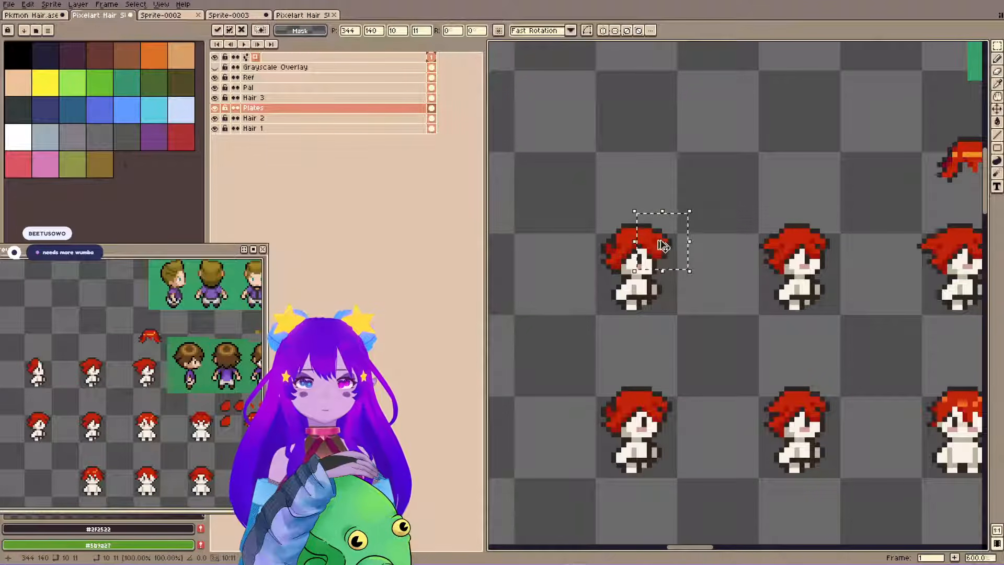
pyautogui.hotkey('ctrl', 'd')
# On Hair 3, select the 13 × 18 pixel front area of the new upper copy, shift it one pixel inward, and save.
pyautogui.keyDown('ctrl'); pyautogui.click(650, 237); pyautogui.keyUp('ctrl')
pyautogui.moveTo(648, 210); pyautogui.dragTo(710, 297)
pyautogui.moveTo(677, 255); pyautogui.dragTo(671, 256)
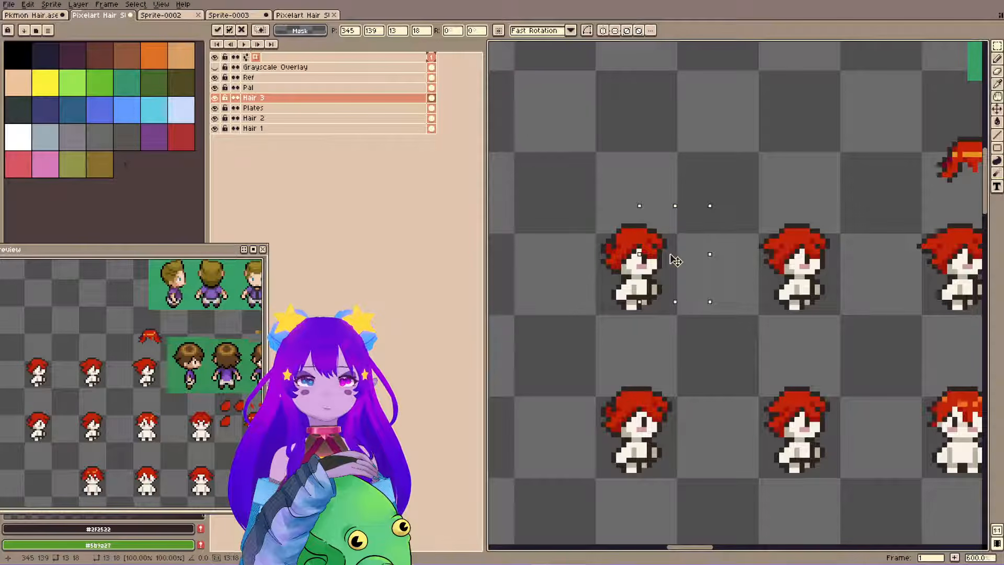
pyautogui.hotkey('ctrl', 'd')
pyautogui.hotkey('ctrl', 's')
pyautogui.moveTo(54, 403); pyautogui.dragTo(59, 406)
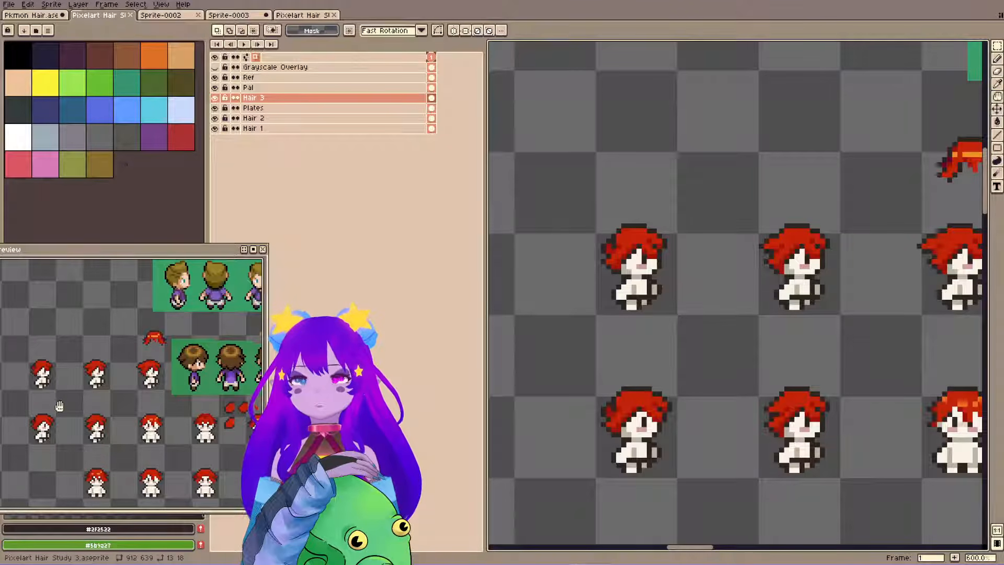
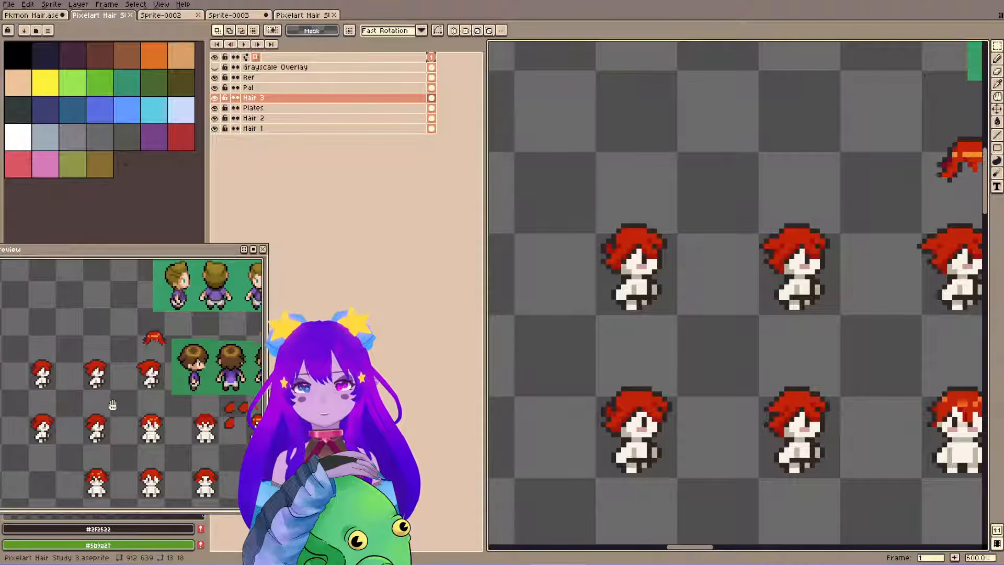
# Examine the fringe and outline of the brown-haired side-view reference, compare them with the red side-view variants, and save.
pyautogui.moveTo(836, 220); pyautogui.dragTo(410, 363)
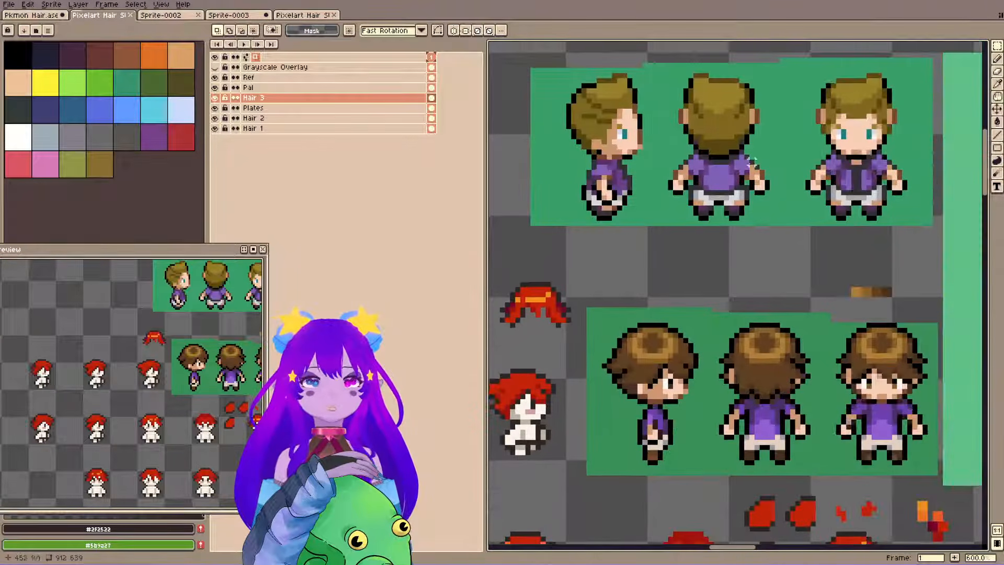
pyautogui.scroll(4, 669, 384)
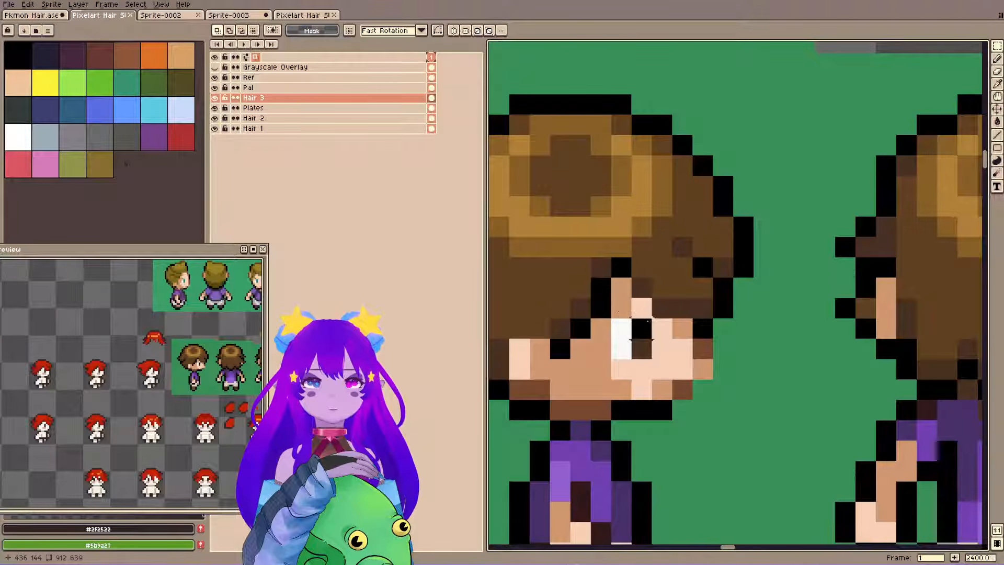
pyautogui.scroll(-4, 610, 297)
pyautogui.scroll(-2, 638, 337)
pyautogui.moveTo(605, 338); pyautogui.dragTo(771, 343)
pyautogui.scroll(2, 711, 370)
pyautogui.moveTo(710, 369); pyautogui.dragTo(657, 419)
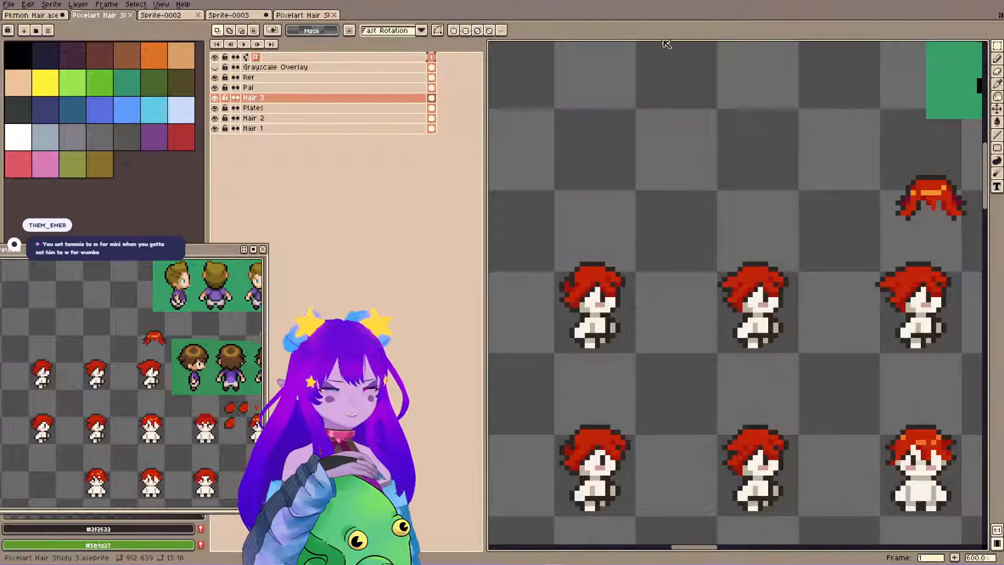
pyautogui.press('space')
pyautogui.moveTo(738, 343); pyautogui.dragTo(762, 313)
pyautogui.hotkey('ctrl', 's')
pyautogui.press('space')
pyautogui.moveTo(611, 366); pyautogui.dragTo(625, 369)
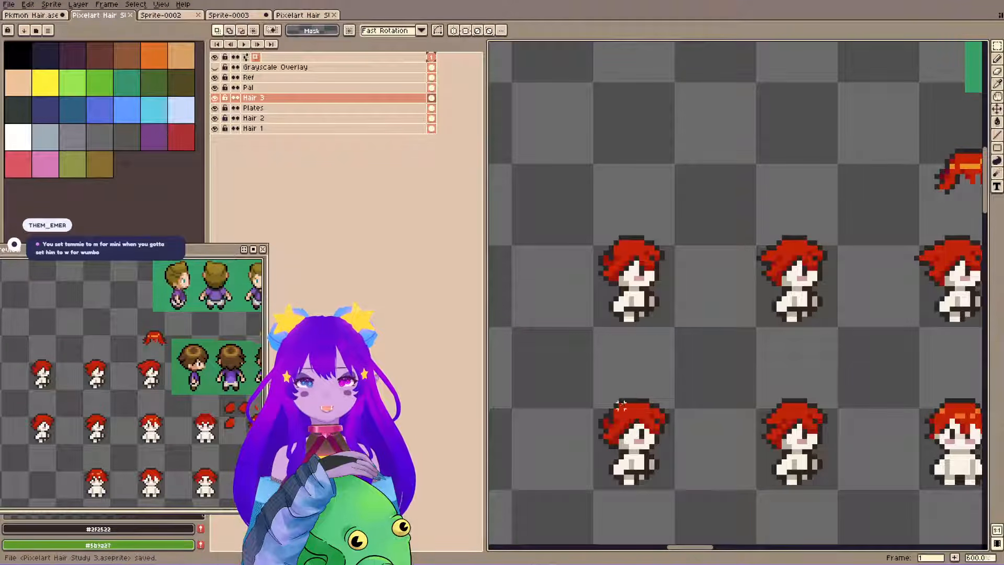
pyautogui.press('e')
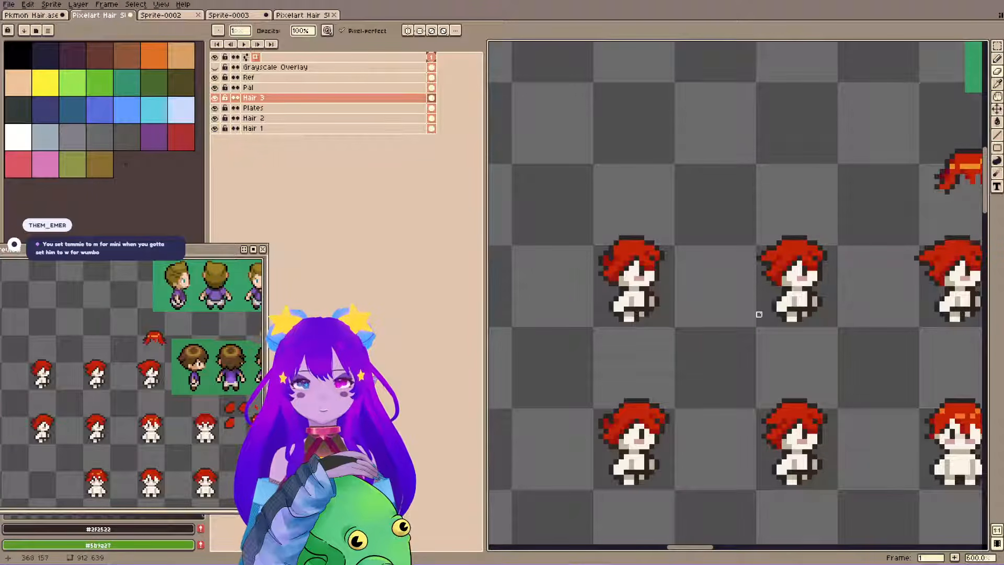
pyautogui.hotkey('ctrl', 'z')
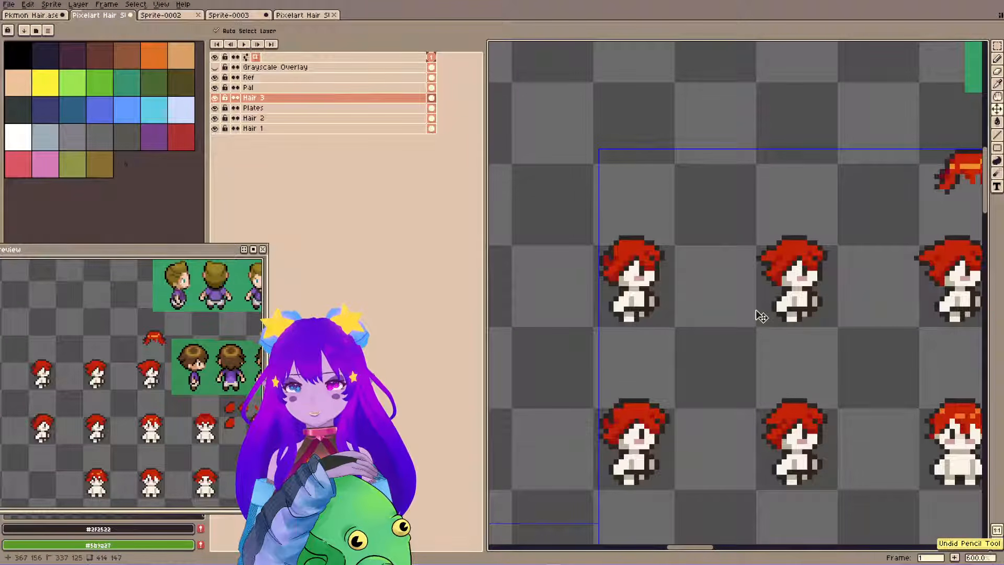
pyautogui.hotkey('ctrl', 's')
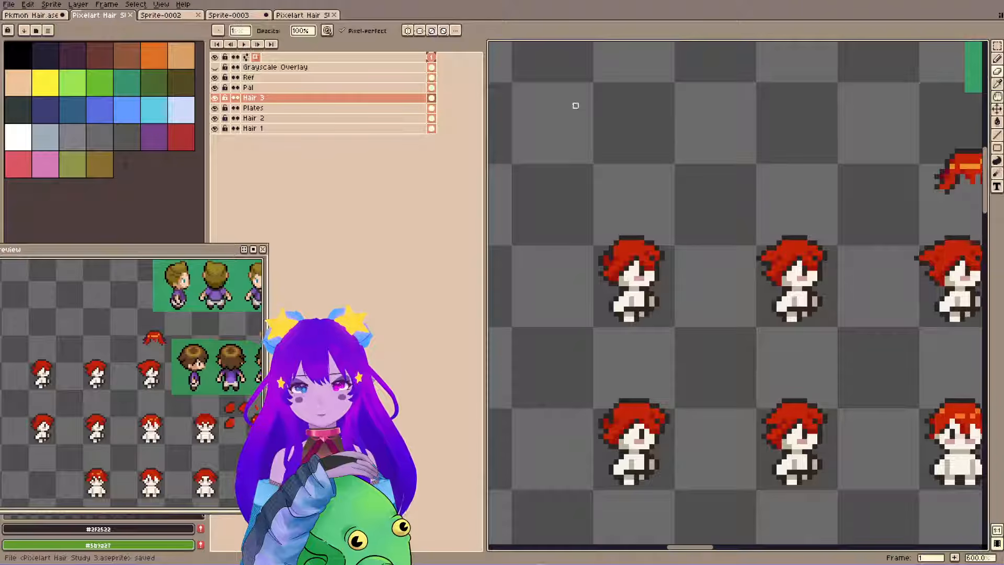
pyautogui.press('b')
pyautogui.keyDown('alt'); pyautogui.click(650, 403); pyautogui.keyUp('alt')
pyautogui.click(651, 403)
pyautogui.hotkey('ctrl', 'z')
pyautogui.keyDown('alt'); pyautogui.click(651, 401); pyautogui.keyUp('alt')
pyautogui.click(650, 401)
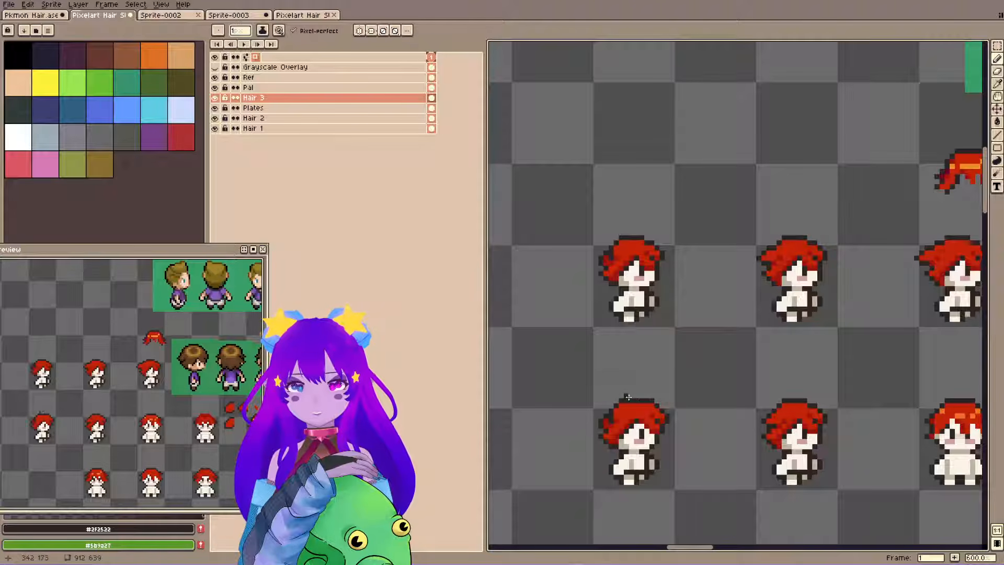
pyautogui.hotkey('ctrl', 'z')
pyautogui.hotkey('ctrl', 'z')
pyautogui.hotkey('ctrl', 'z')
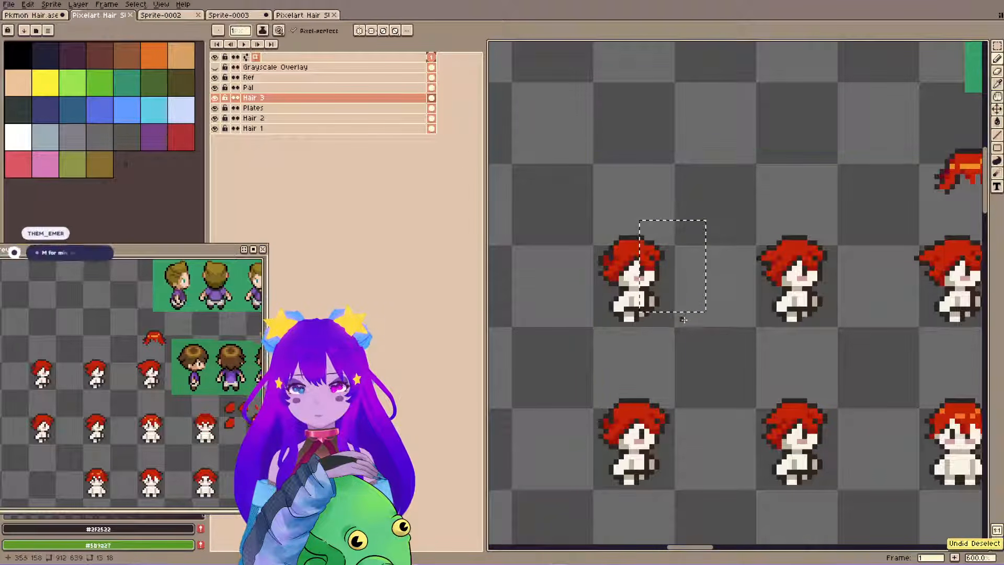
pyautogui.hotkey('ctrl', 'd')
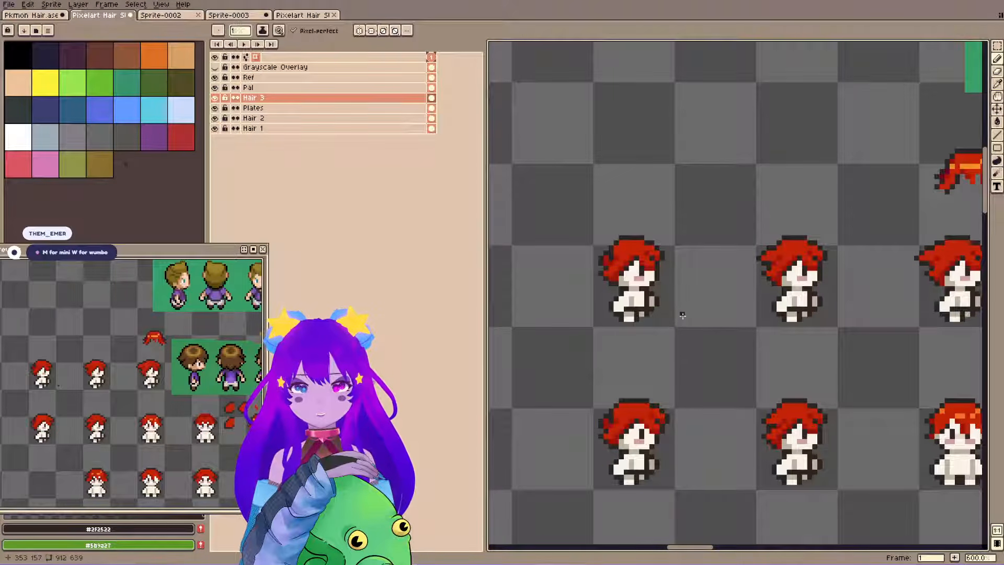
# Retouch the top outline and front crown of the lower-left variant's hair with #2f2522, #9d140b and #c32309 pixels, and save the file.
pyautogui.keyDown('alt'); pyautogui.click(650, 404); pyautogui.keyUp('alt')
pyautogui.hotkey('ctrl', 's')
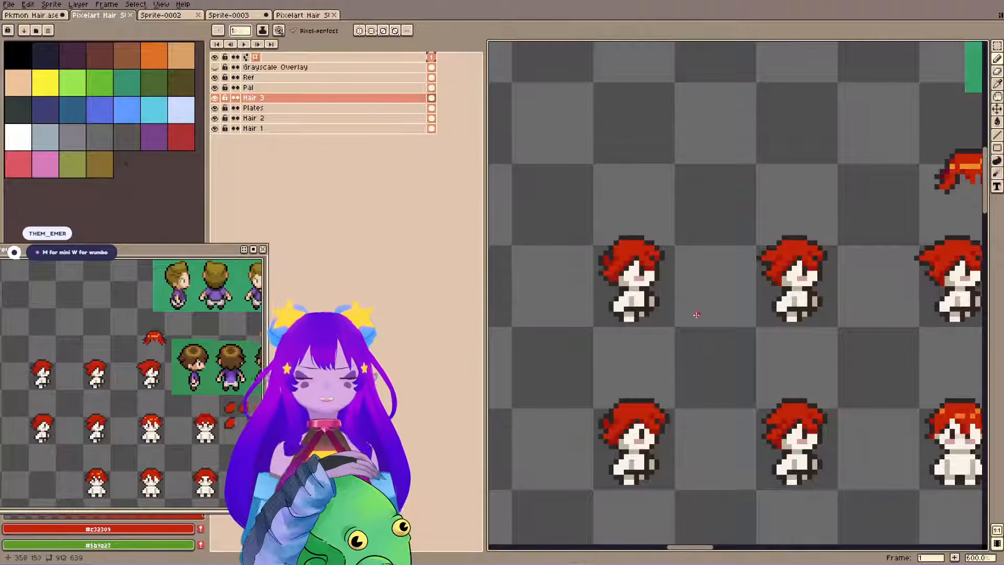
pyautogui.hotkey('ctrl', 's')
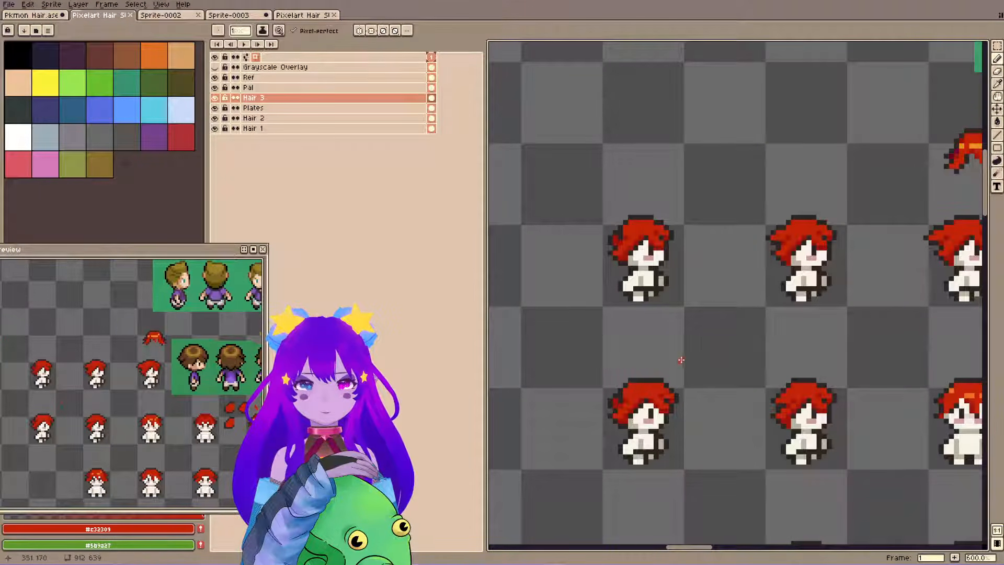
pyautogui.keyDown('alt'); pyautogui.click(667, 397); pyautogui.keyUp('alt')
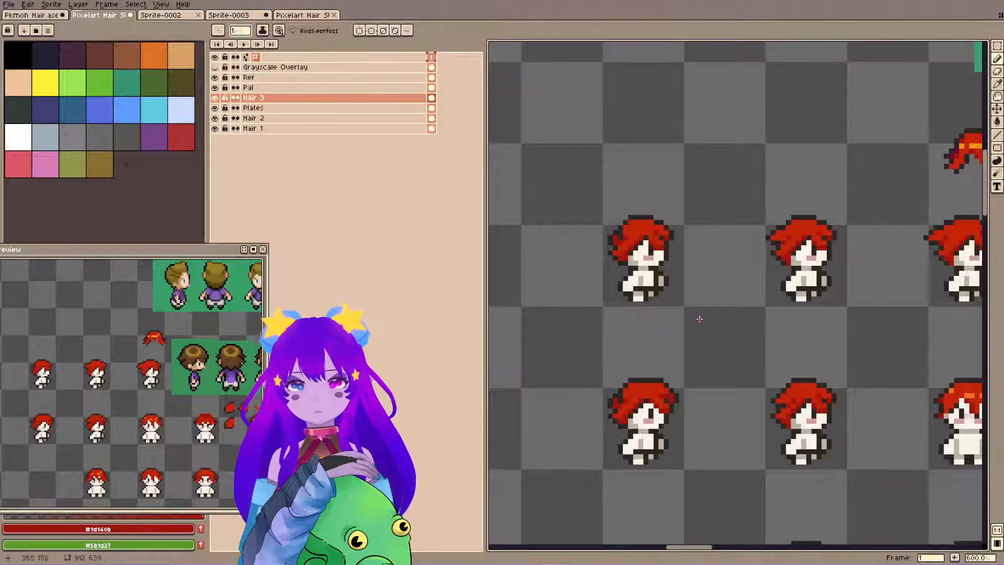
pyautogui.keyDown('alt'); pyautogui.click(666, 392); pyautogui.keyUp('alt')
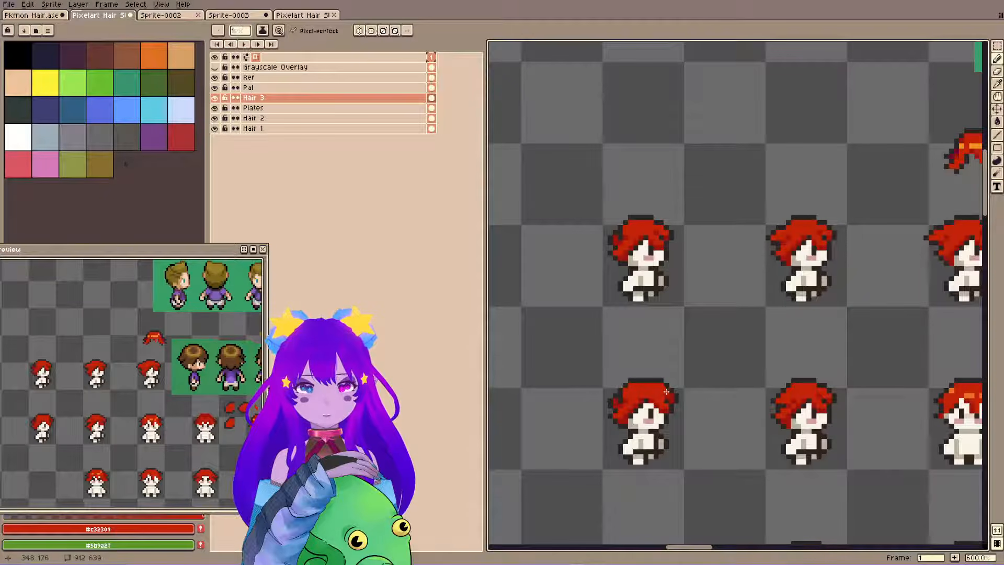
# Refine the hair beside the lower-left variant's face with #9d140b after checking the references, erase its stray pixels, and save.
pyautogui.press('space')
pyautogui.moveTo(888, 257); pyautogui.dragTo(669, 350)
pyautogui.moveTo(757, 280); pyautogui.dragTo(595, 318)
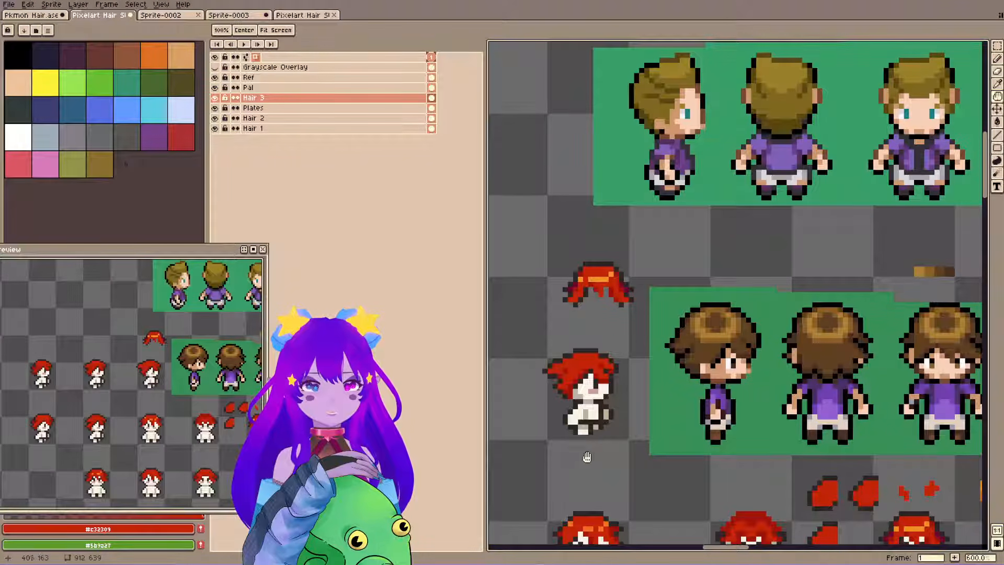
pyautogui.moveTo(583, 458); pyautogui.dragTo(819, 342)
pyautogui.moveTo(557, 445); pyautogui.dragTo(635, 429)
pyautogui.moveTo(780, 357); pyautogui.dragTo(734, 366)
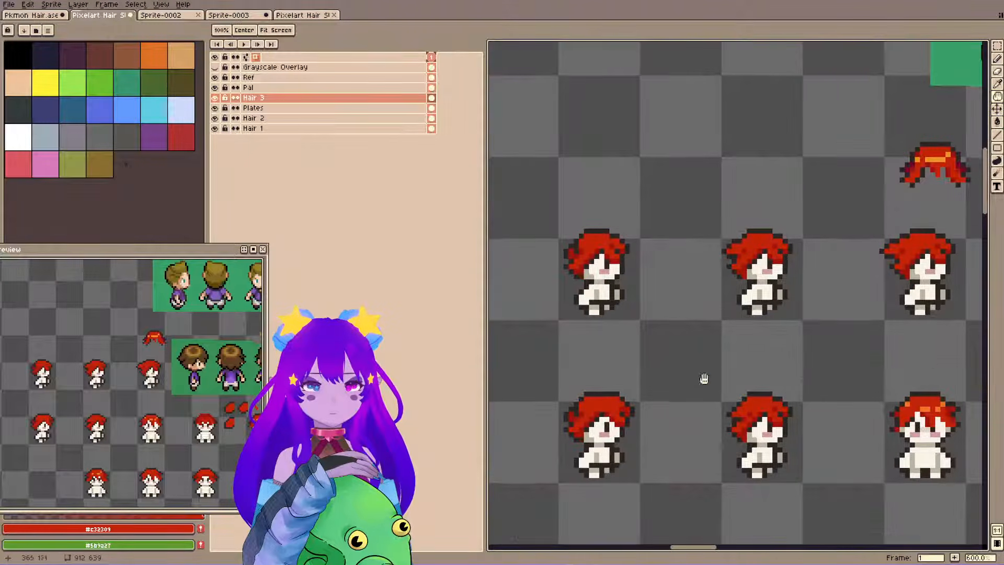
pyautogui.press('i')
pyautogui.keyDown('alt'); pyautogui.click(586, 429); pyautogui.keyUp('alt')
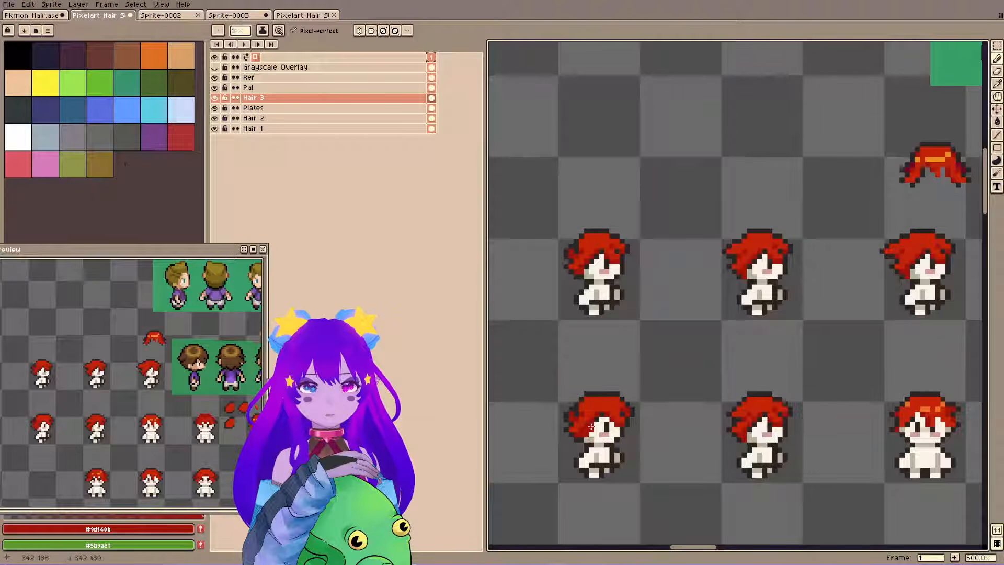
pyautogui.press('e')
pyautogui.moveTo(588, 436); pyautogui.dragTo(592, 430)
pyautogui.hotkey('ctrl', 's')
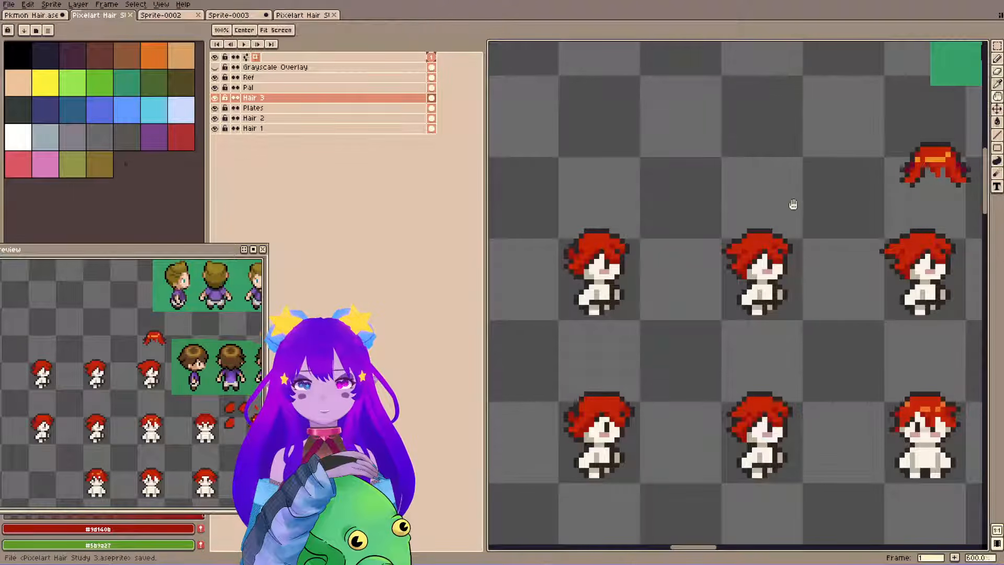
# Try #c32309 and #9d140b pixels at the back crown of the lower-left variant's hair, and undo the latest edits.
pyautogui.moveTo(796, 197); pyautogui.dragTo(580, 291)
pyautogui.moveTo(569, 333); pyautogui.dragTo(608, 317)
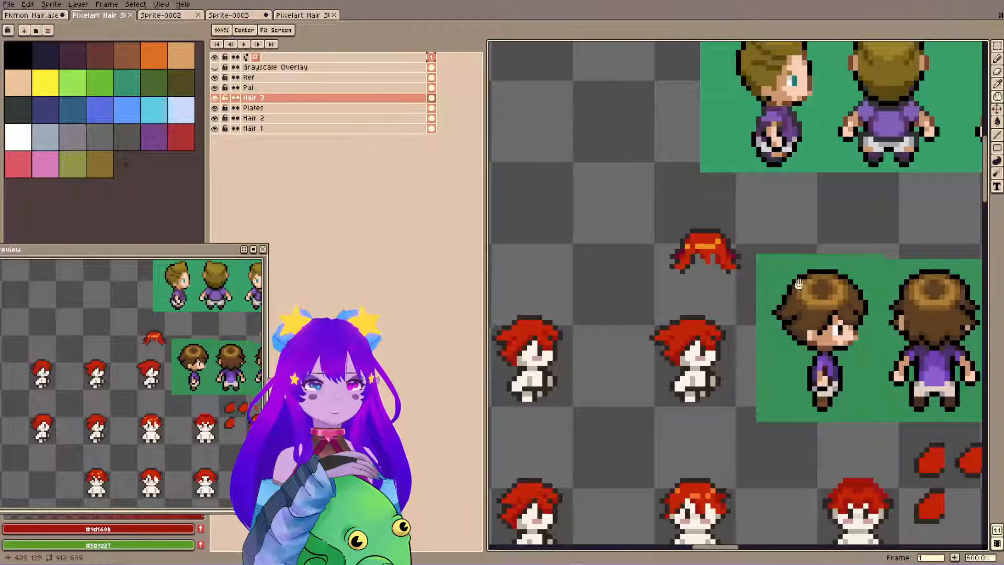
pyautogui.moveTo(505, 343); pyautogui.dragTo(620, 285)
pyautogui.moveTo(572, 377); pyautogui.dragTo(692, 351)
pyautogui.press('i')
pyautogui.click(593, 404)
pyautogui.press('b')
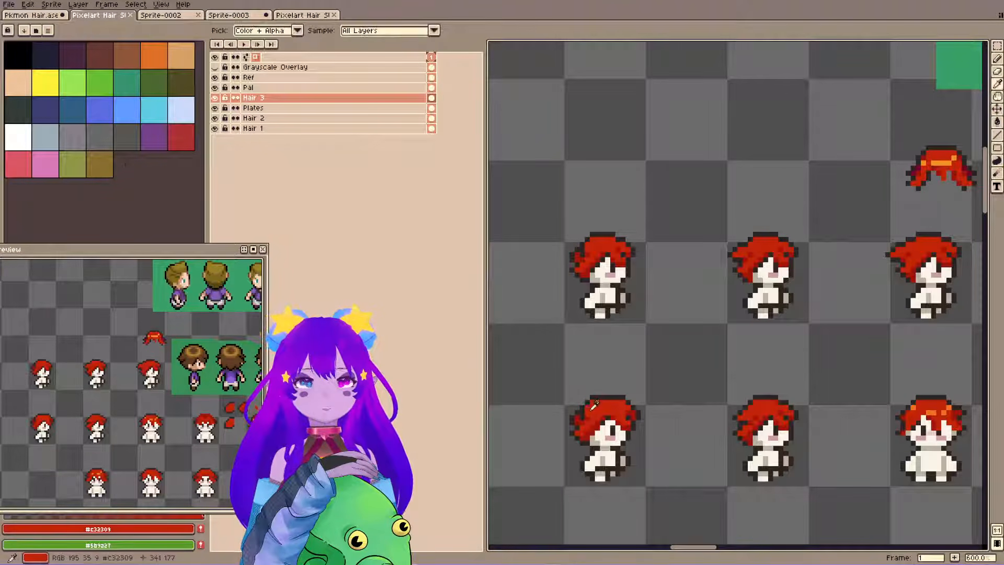
pyautogui.click(587, 407)
pyautogui.press('i')
pyautogui.click(586, 415)
pyautogui.press('b')
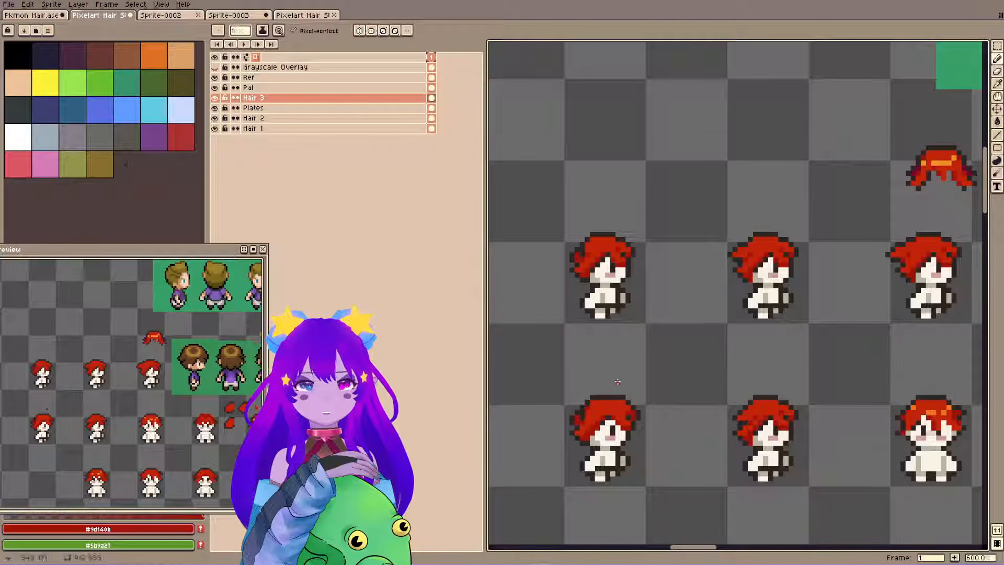
pyautogui.hotkey('ctrl', 'z')
pyautogui.hotkey('ctrl', 's')
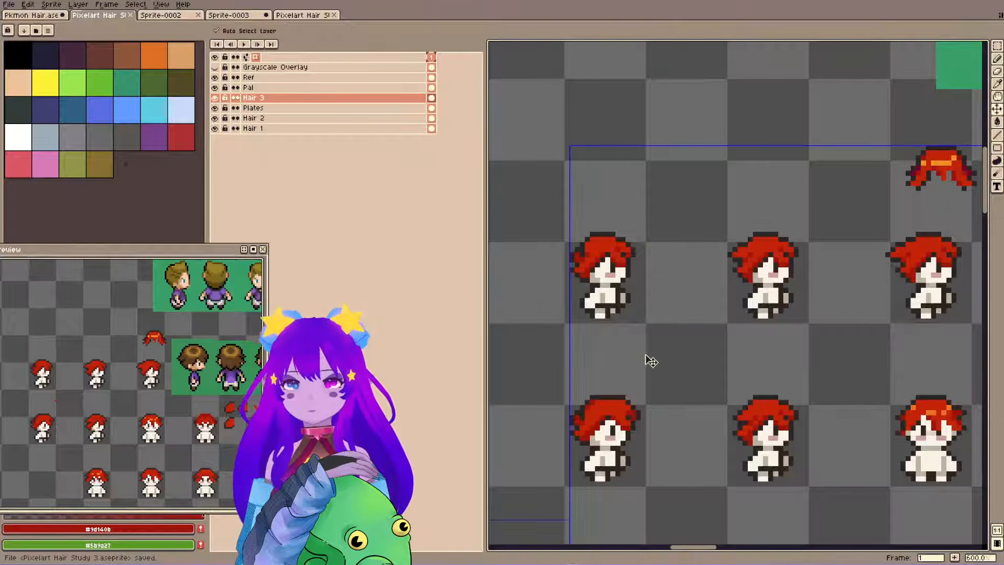
pyautogui.hotkey('ctrl', 'z')
pyautogui.hotkey('ctrl', 's')
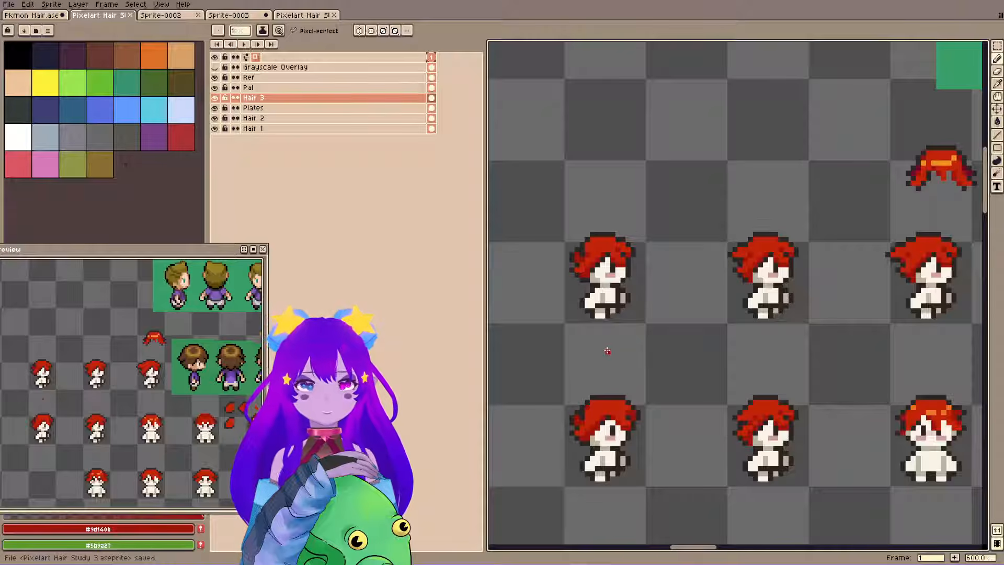
pyautogui.hotkey('ctrl', 's')
pyautogui.hotkey('ctrl', 'z')
# Save the file and study how the brown-haired reference's highlight wraps around the crown in side, back and front views.
pyautogui.press('space')
pyautogui.moveTo(797, 250)
pyautogui.mouseDown()
pyautogui.moveTo(694, 269)
pyautogui.moveTo(665, 320)
pyautogui.mouseUp()
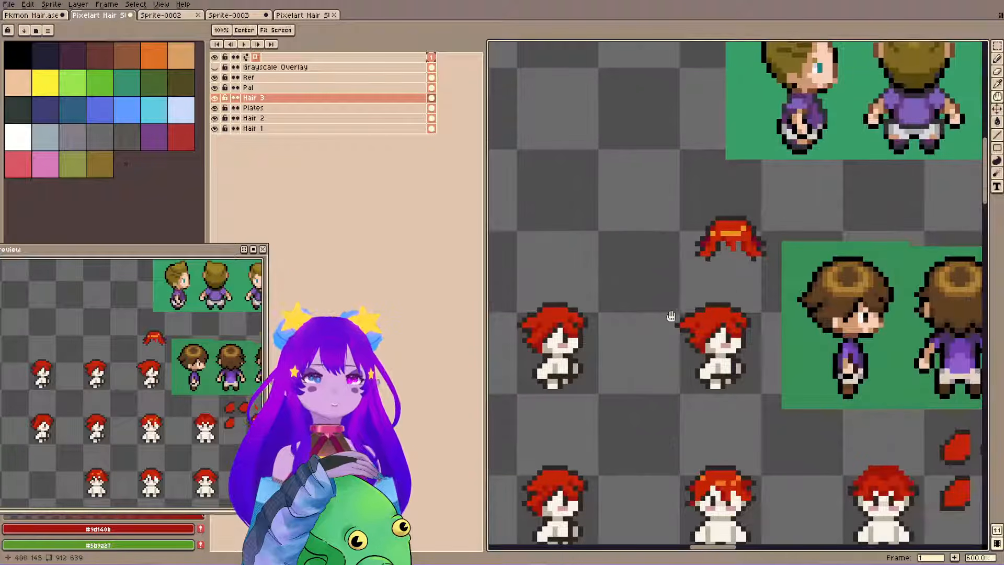
pyautogui.hotkey('ctrl', 's')
pyautogui.press('space')
pyautogui.moveTo(707, 280); pyautogui.dragTo(561, 280)
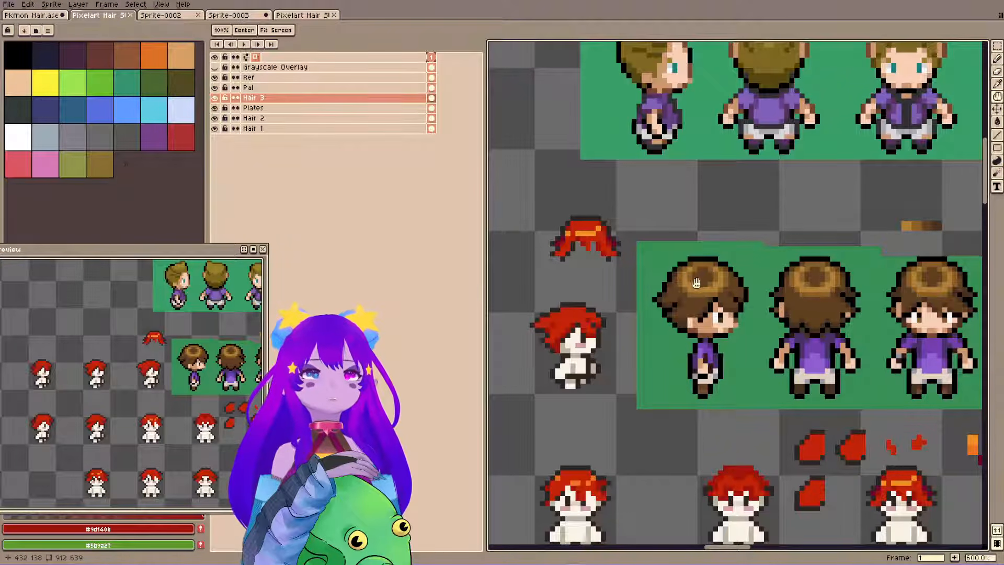
pyautogui.moveTo(774, 275); pyautogui.dragTo(700, 278)
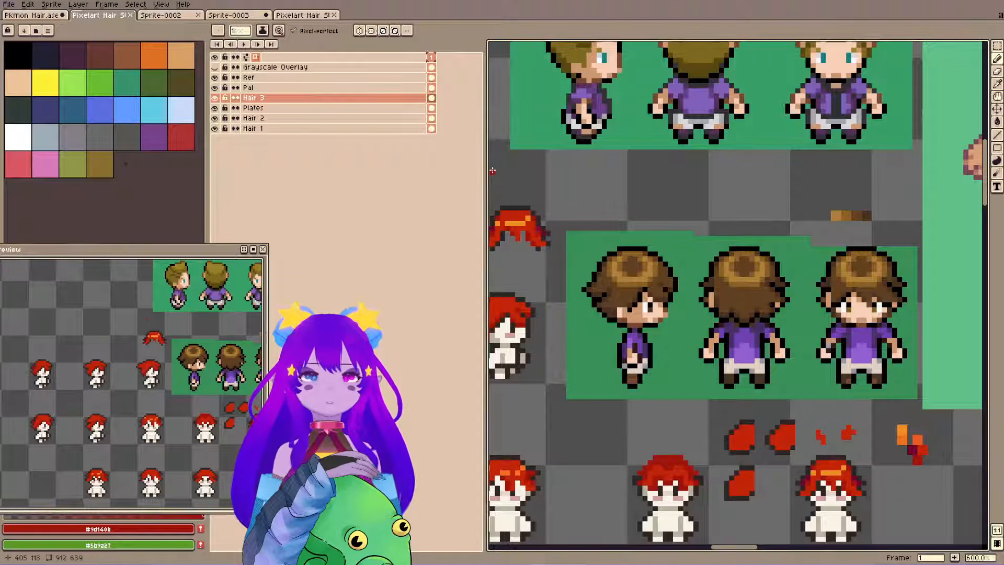
pyautogui.moveTo(551, 281); pyautogui.dragTo(606, 263)
pyautogui.moveTo(527, 222); pyautogui.dragTo(733, 196)
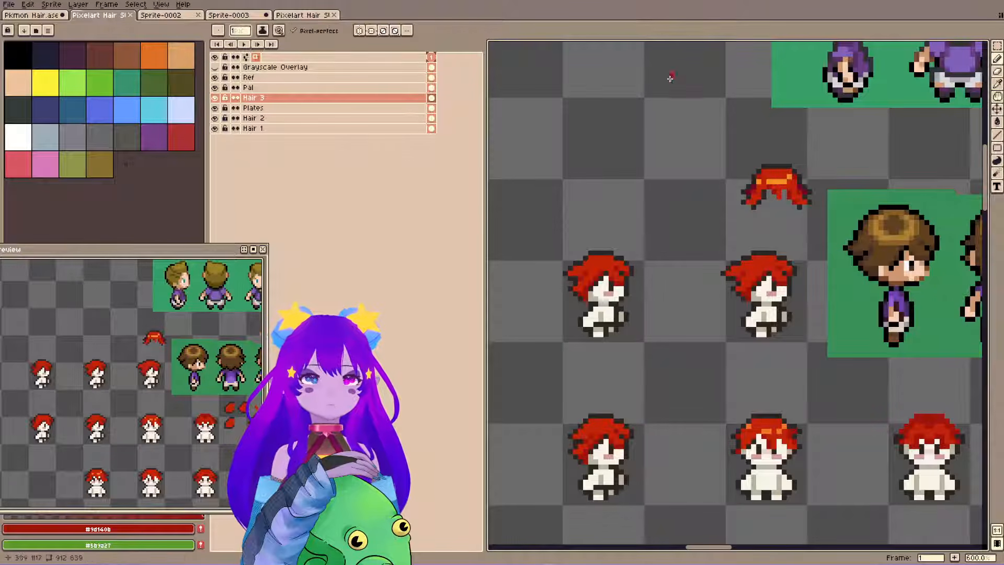
# Sample the orange highlight from the front-view hair and draw a highlight band across the crown of the side-view variant beside it.
pyautogui.moveTo(772, 230); pyautogui.dragTo(722, 230)
pyautogui.moveTo(790, 253); pyautogui.dragTo(752, 262)
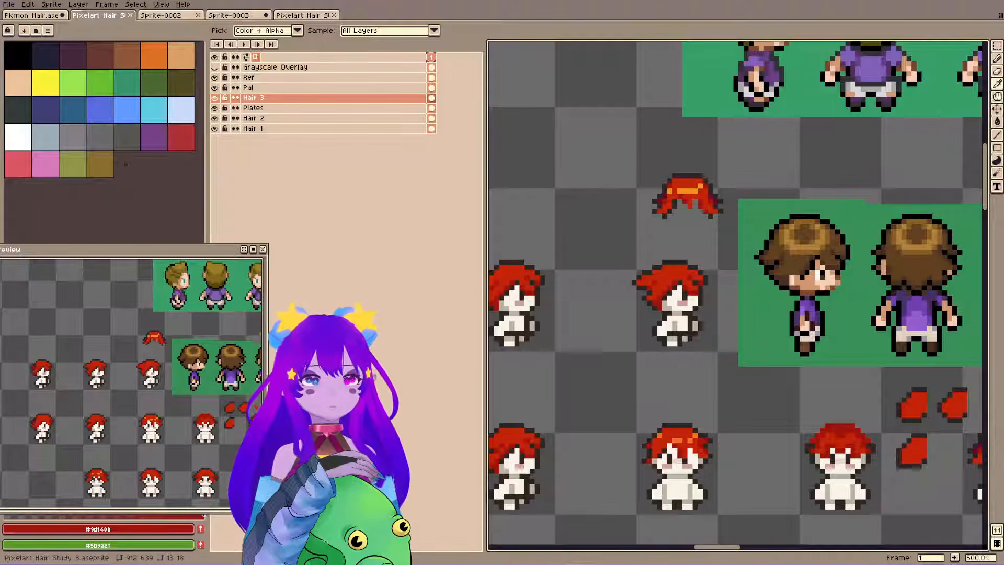
pyautogui.press('b')
pyautogui.keyDown('alt'); pyautogui.click(678, 440); pyautogui.keyUp('alt')
pyautogui.moveTo(583, 394); pyautogui.dragTo(648, 387)
pyautogui.hotkey('ctrl', 's')
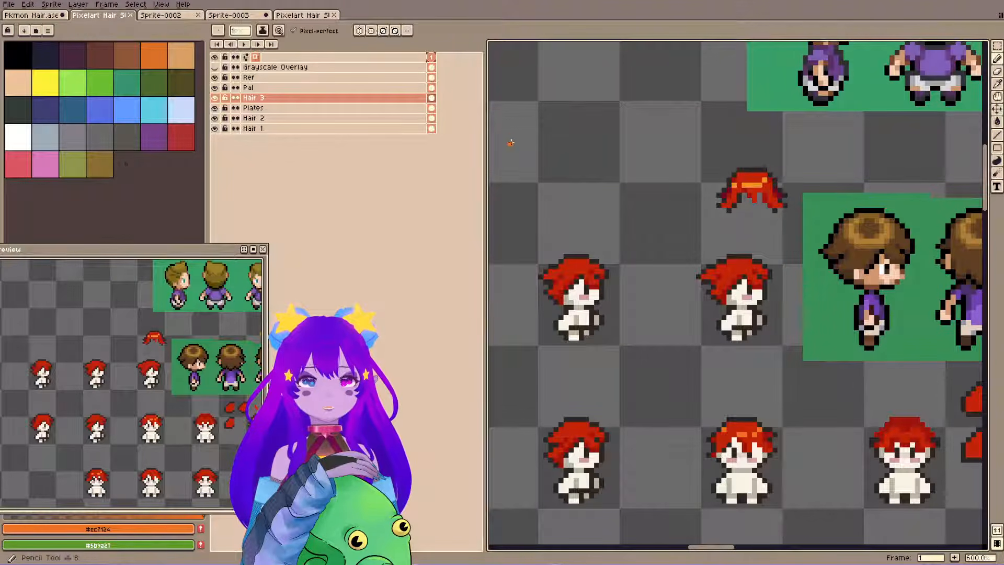
pyautogui.moveTo(560, 435); pyautogui.dragTo(581, 433)
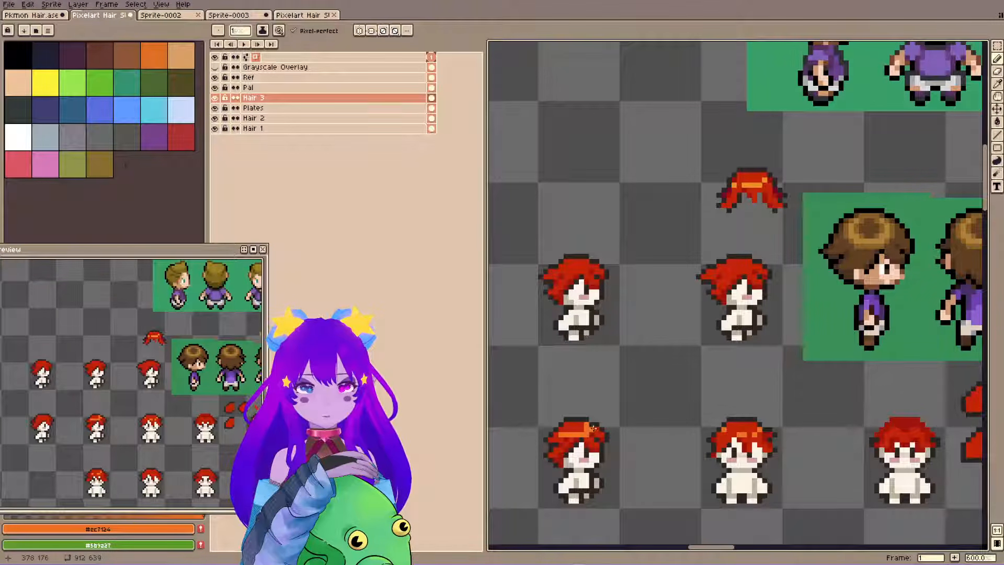
pyautogui.keyDown('alt'); pyautogui.click(591, 428); pyautogui.keyUp('alt')
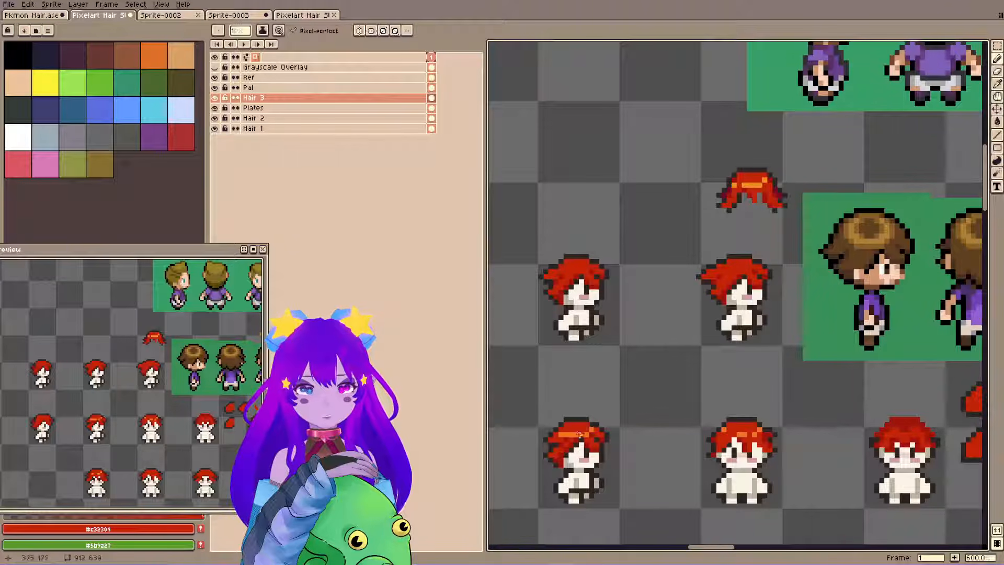
# Trim and reshape the side-view variant's orange highlight with #c32309 pixels, and save the file.
pyautogui.keyDown('alt'); pyautogui.click(567, 434); pyautogui.keyUp('alt')
pyautogui.click(560, 434)
pyautogui.keyDown('alt'); pyautogui.click(560, 440); pyautogui.keyUp('alt')
pyautogui.click(561, 433)
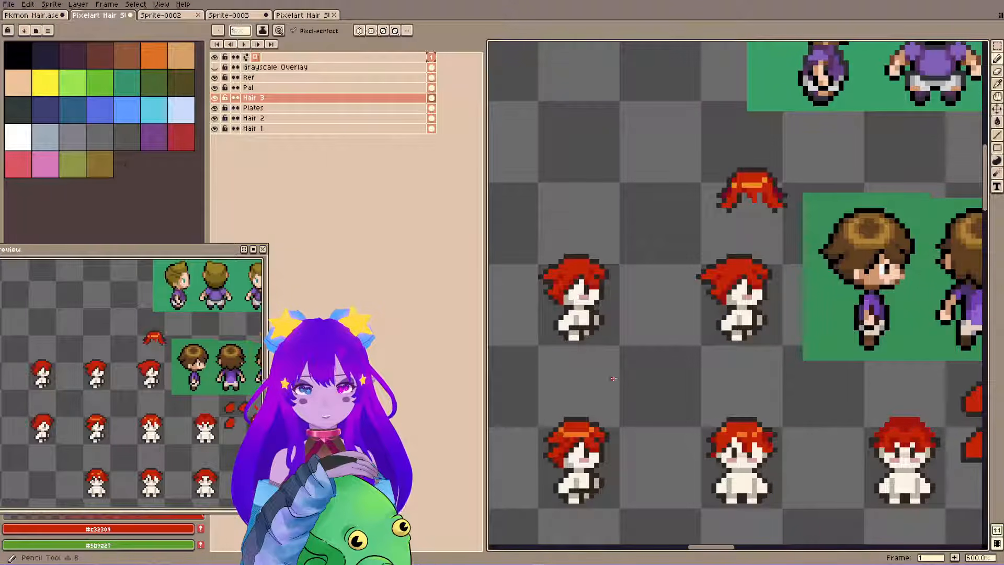
pyautogui.hotkey('ctrl', 's')
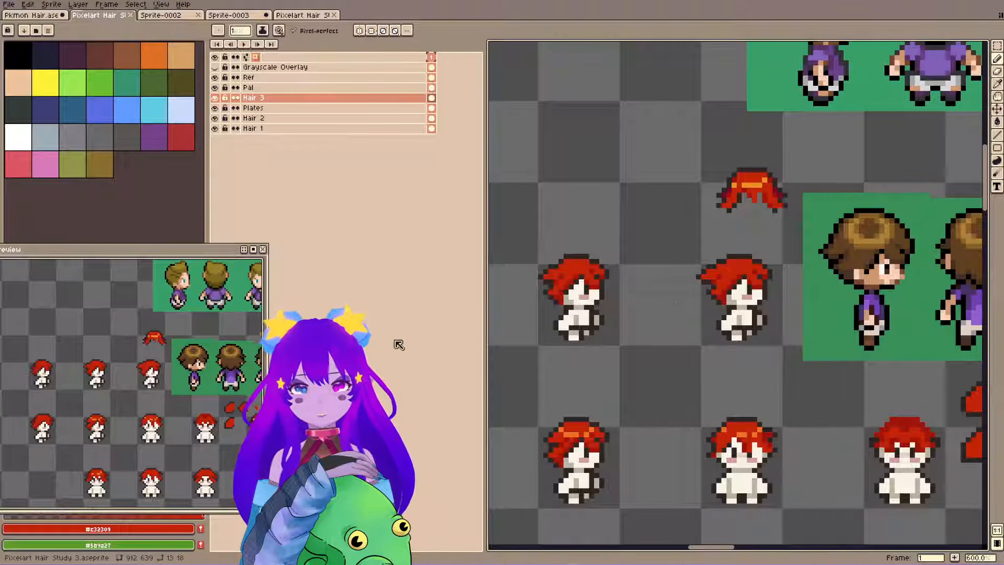
pyautogui.scroll(-3, 654, 232)
pyautogui.hotkey('ctrl', 's')
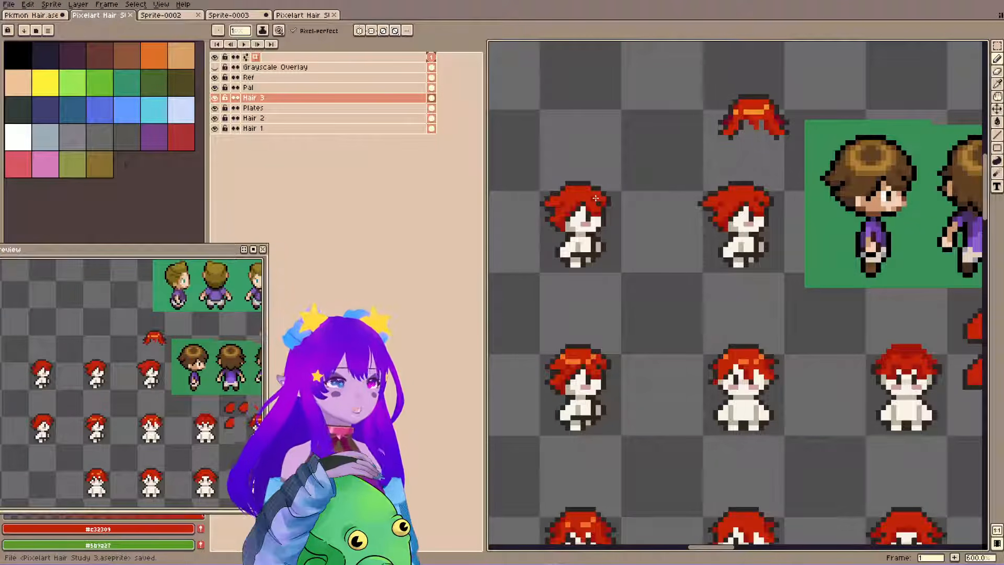
pyautogui.press('m')
pyautogui.press('space')
pyautogui.moveTo(598, 371); pyautogui.dragTo(632, 326)
pyautogui.moveTo(550, 267)
pyautogui.mouseDown()
pyautogui.moveTo(641, 362)
pyautogui.moveTo(673, 422)
pyautogui.mouseUp()
pyautogui.scroll(-3, 601, 333)
pyautogui.scroll(-1, 607, 314)
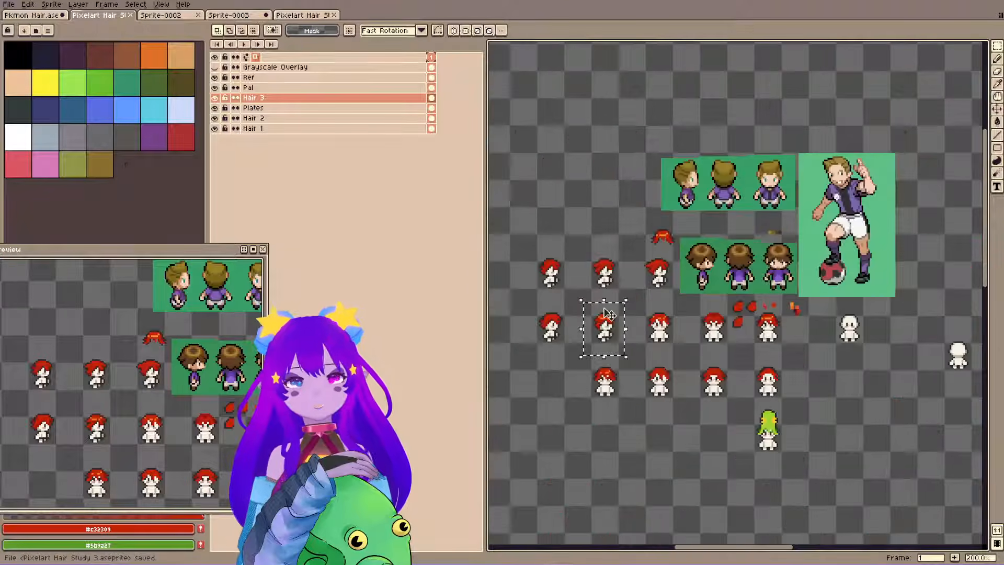
# Select the dome of the green hat on the bottom sprite and shift it outward to enlarge it.
pyautogui.scroll(-2, 607, 314)
pyautogui.scroll(3, 826, 406)
pyautogui.scroll(4, 685, 319)
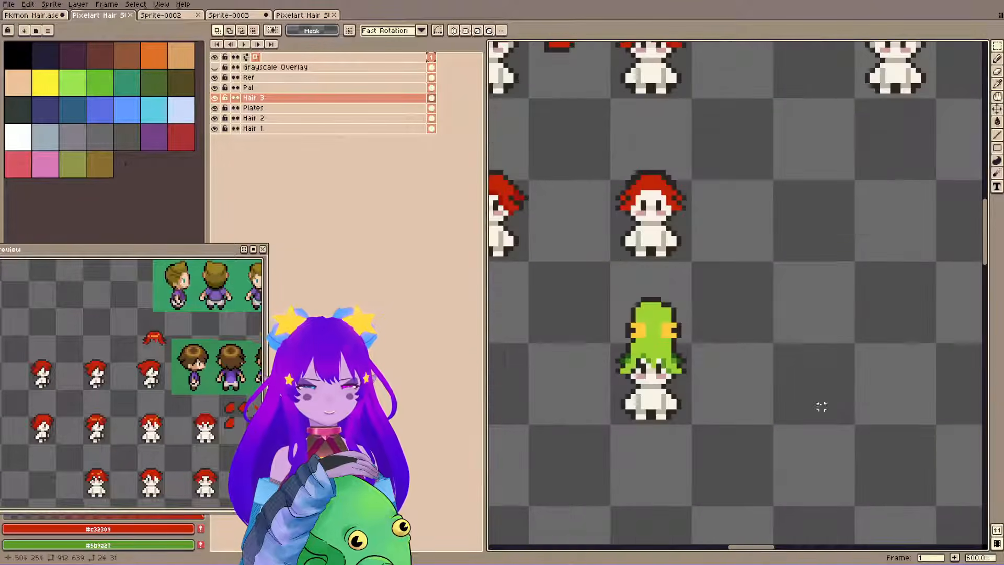
pyautogui.moveTo(600, 275); pyautogui.dragTo(764, 360)
pyautogui.moveTo(766, 317)
pyautogui.mouseDown()
pyautogui.moveTo(822, 324)
pyautogui.moveTo(707, 324)
pyautogui.mouseUp()
pyautogui.moveTo(665, 272)
pyautogui.mouseDown()
pyautogui.moveTo(663, 224)
pyautogui.moveTo(665, 253)
pyautogui.mouseUp()
pyautogui.moveTo(702, 333); pyautogui.dragTo(687, 334)
pyautogui.hotkey('ctrl', 'd')
# Redraw the enlarged green hat's dark outline down both sides, fill its gaps with green, and save the file.
pyautogui.press('b')
pyautogui.keyDown('alt'); pyautogui.click(699, 351); pyautogui.keyUp('alt')
pyautogui.click(708, 352)
pyautogui.keyDown('alt'); pyautogui.click(687, 350); pyautogui.keyUp('alt')
pyautogui.click(698, 352)
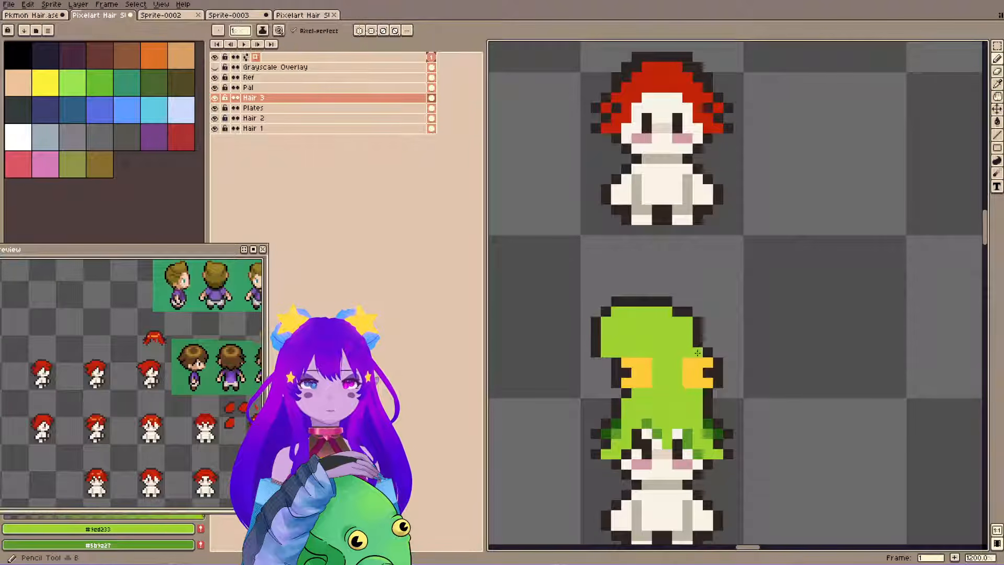
pyautogui.keyDown('alt'); pyautogui.click(592, 355); pyautogui.keyUp('alt')
pyautogui.click(596, 362)
pyautogui.moveTo(596, 373)
pyautogui.mouseDown()
pyautogui.moveTo(614, 347)
pyautogui.moveTo(604, 381)
pyautogui.moveTo(614, 363)
pyautogui.moveTo(618, 392)
pyautogui.mouseUp()
pyautogui.keyDown('alt'); pyautogui.click(617, 343); pyautogui.keyUp('alt')
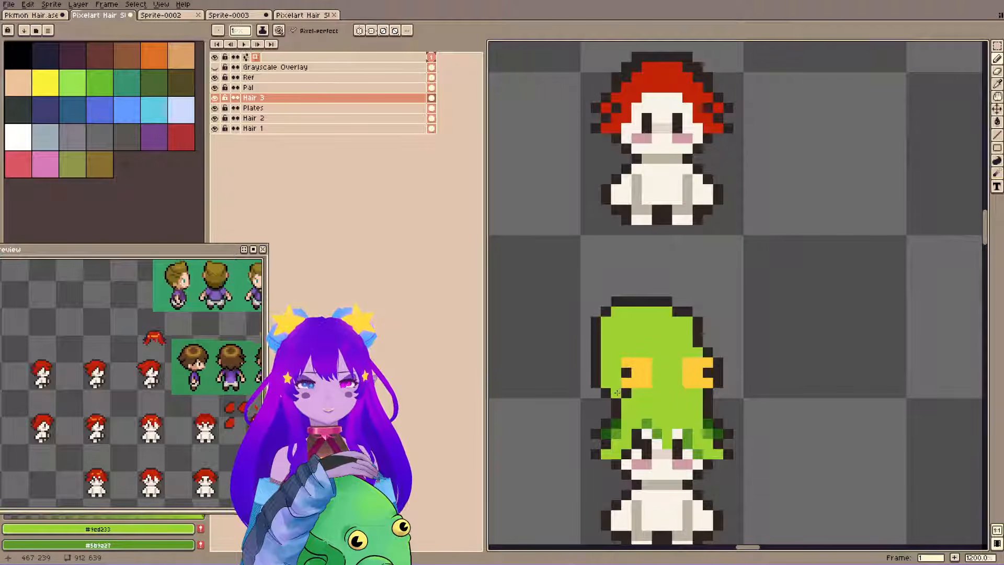
pyautogui.hotkey('ctrl', 's')
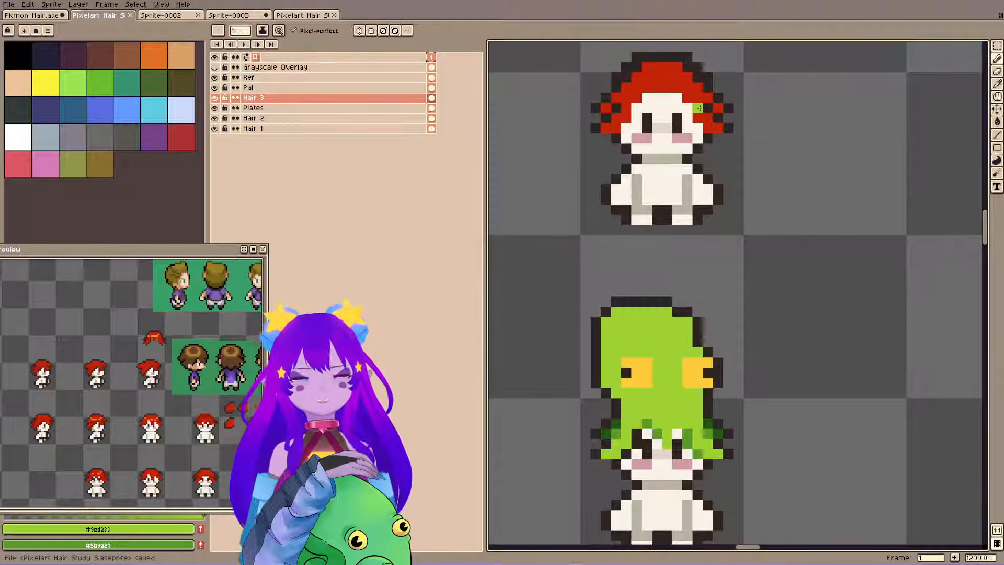
# Sample the dark outline #2f2522, tighten the outline at the green hat's upper corner, erase the stray outer pixel, and save the file.
pyautogui.scroll(-5, 562, 272)
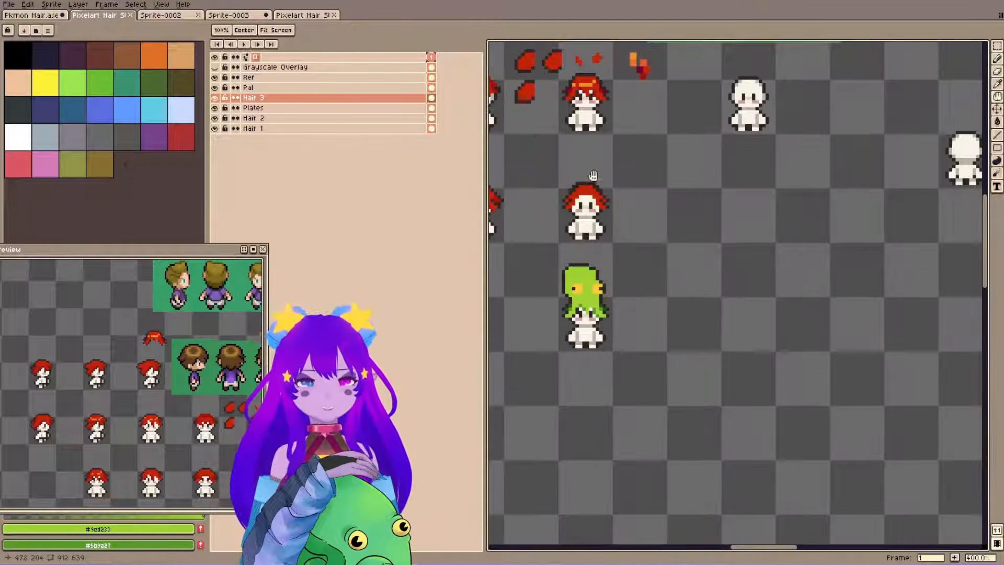
pyautogui.moveTo(593, 175); pyautogui.dragTo(826, 322)
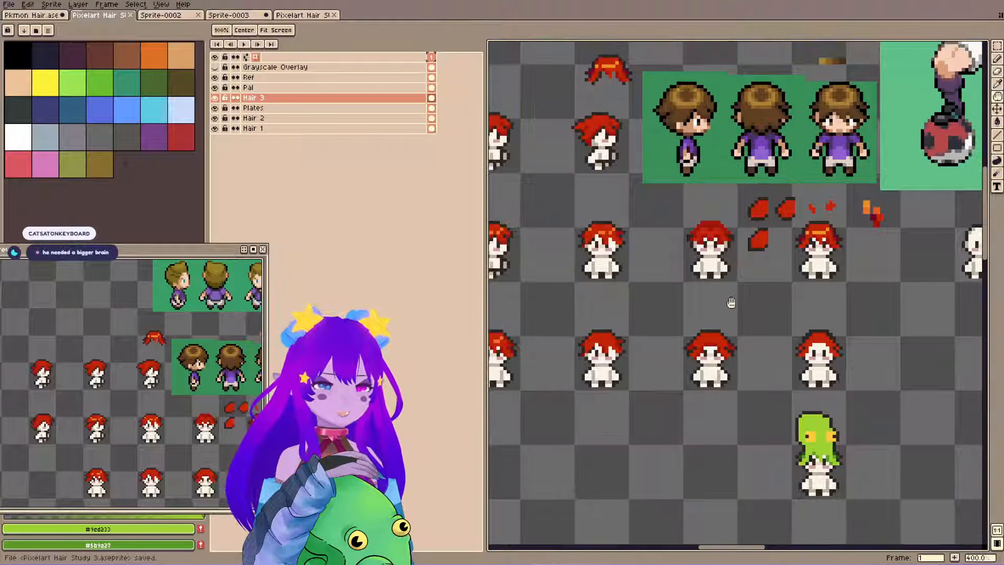
pyautogui.press('i')
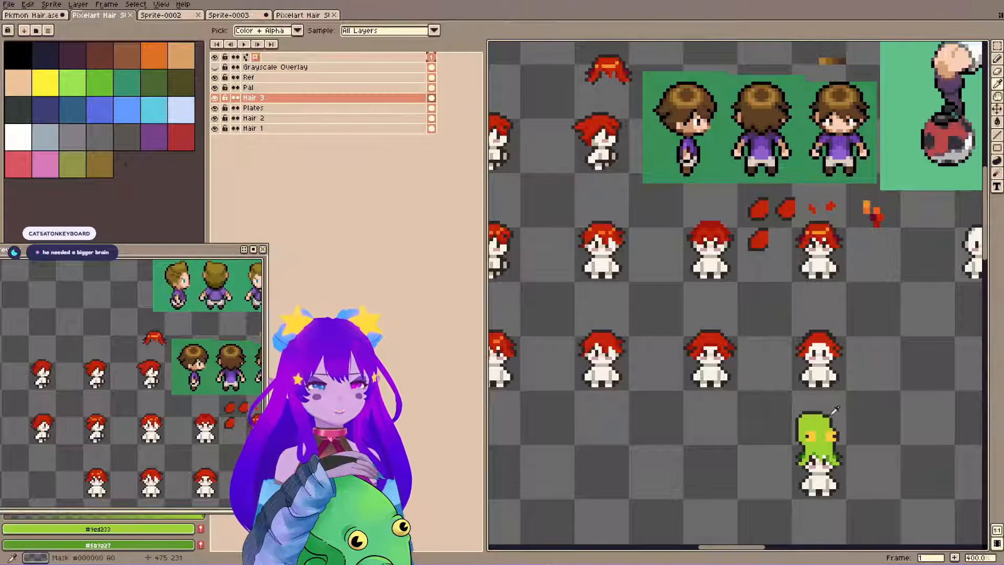
pyautogui.click(829, 412)
pyautogui.press('b')
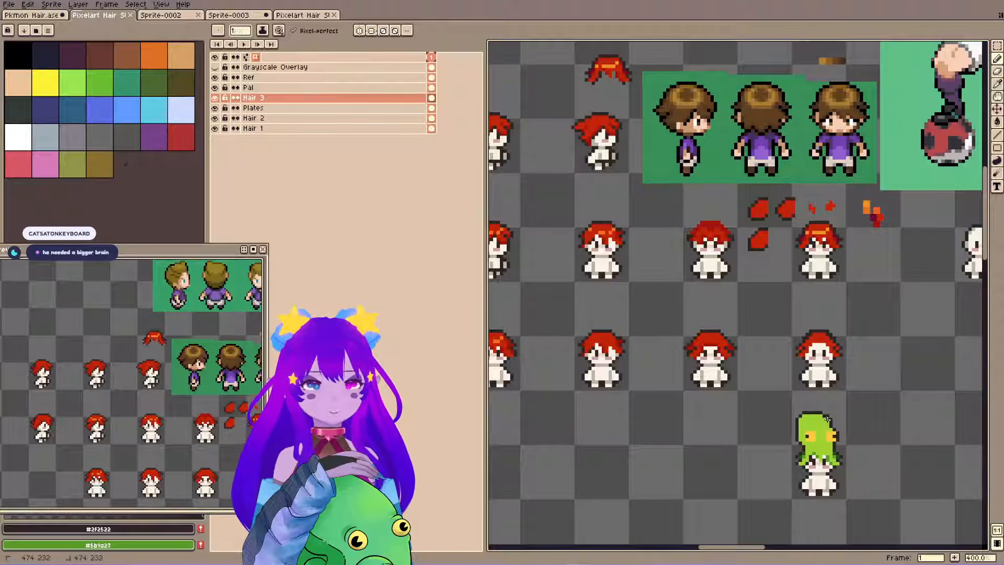
pyautogui.click(827, 420)
pyautogui.press('e')
pyautogui.click(831, 419)
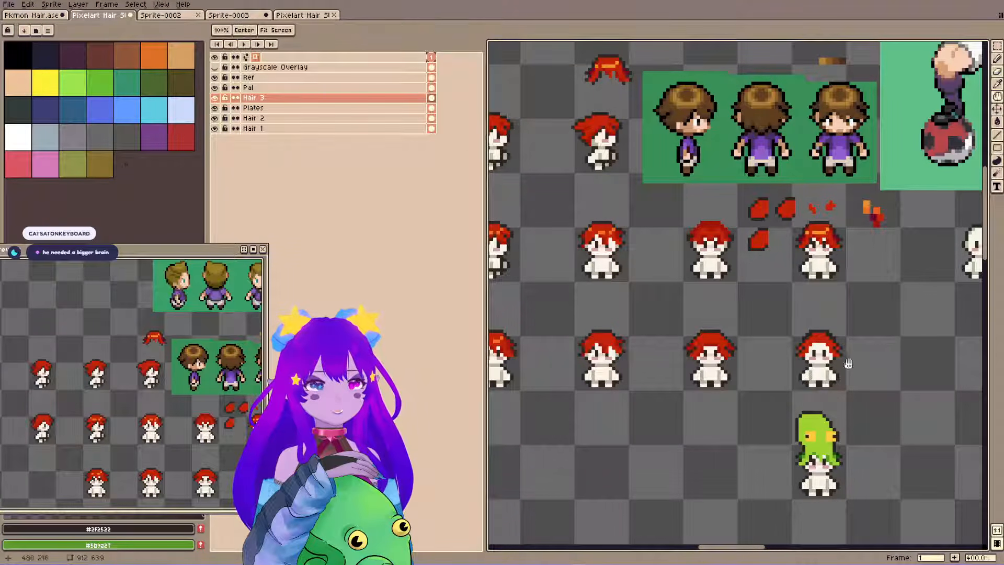
pyautogui.moveTo(855, 369); pyautogui.dragTo(876, 425)
pyautogui.hotkey('ctrl', 's')
pyautogui.moveTo(645, 186); pyautogui.dragTo(756, 210)
pyautogui.moveTo(730, 265); pyautogui.dragTo(443, 342)
pyautogui.moveTo(740, 359); pyautogui.dragTo(614, 313)
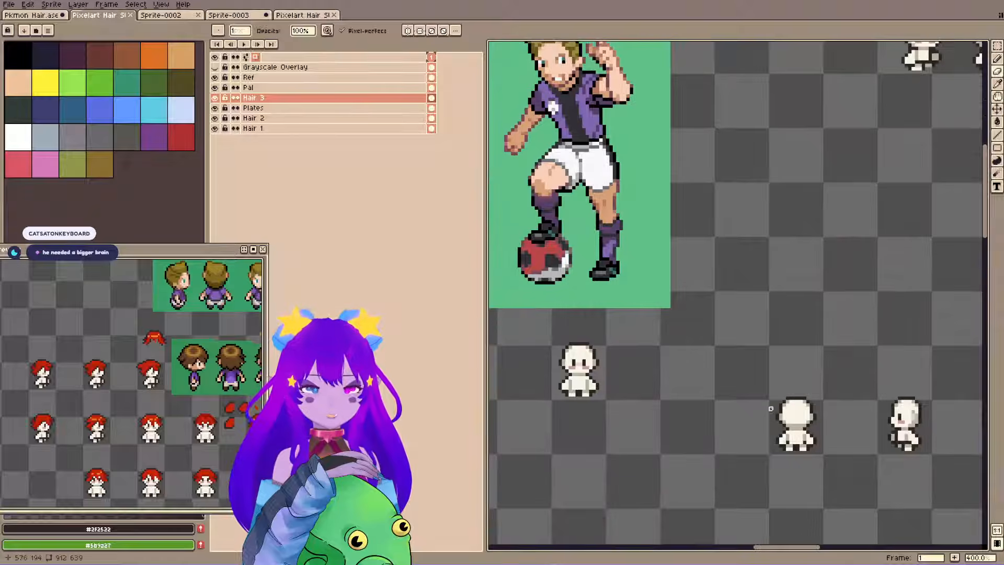
pyautogui.press('m')
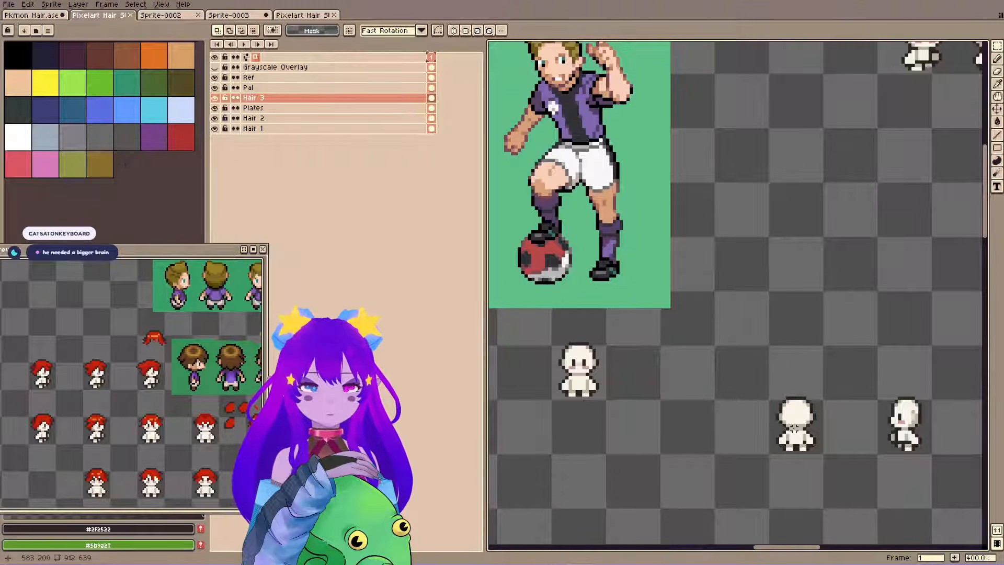
pyautogui.hotkey('ctrl', 'z')
pyautogui.hotkey('ctrl', 'z')
pyautogui.hotkey('ctrl', 'z')
pyautogui.hotkey('ctrl', 'z')
pyautogui.hotkey('ctrl', 'y')
pyautogui.hotkey('ctrl', 'y')
pyautogui.hotkey('ctrl', 'y')
pyautogui.hotkey('ctrl', 'y')
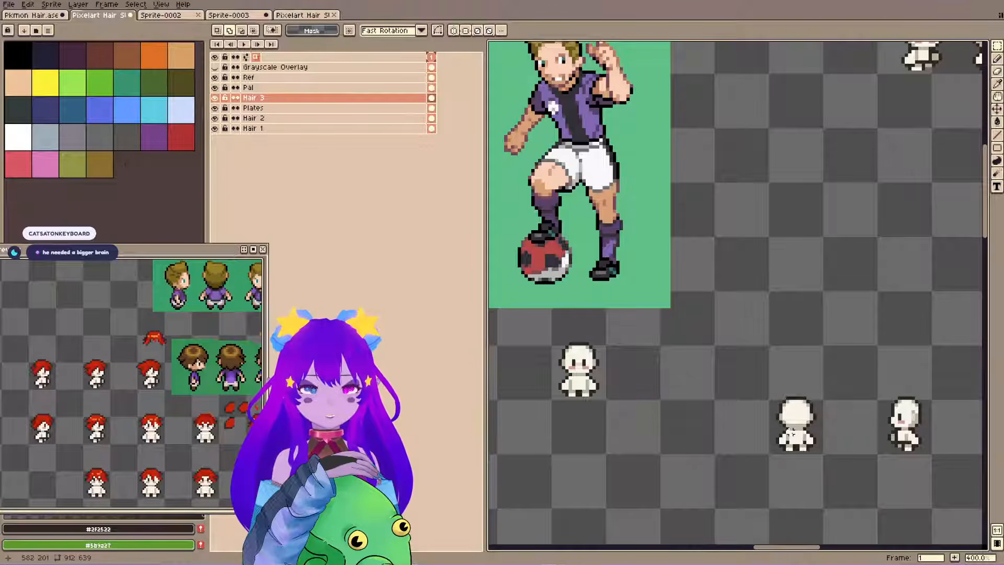
# Flip the whole canvas horizontally, check the mirrored hair variants beside the references, and save the file.
pyautogui.hotkey('shift', 'h')
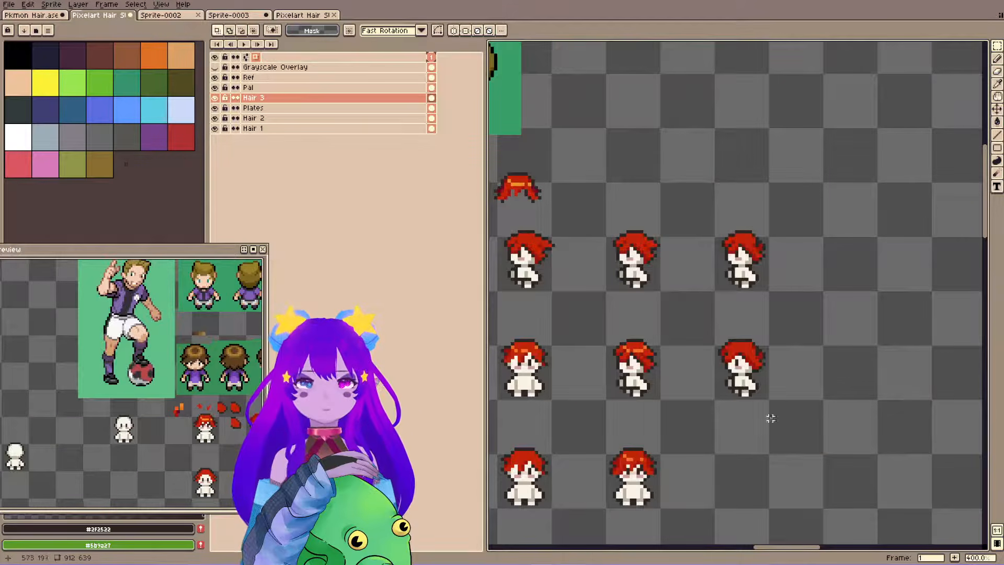
pyautogui.moveTo(635, 361); pyautogui.dragTo(802, 314)
pyautogui.hotkey('ctrl', 's')
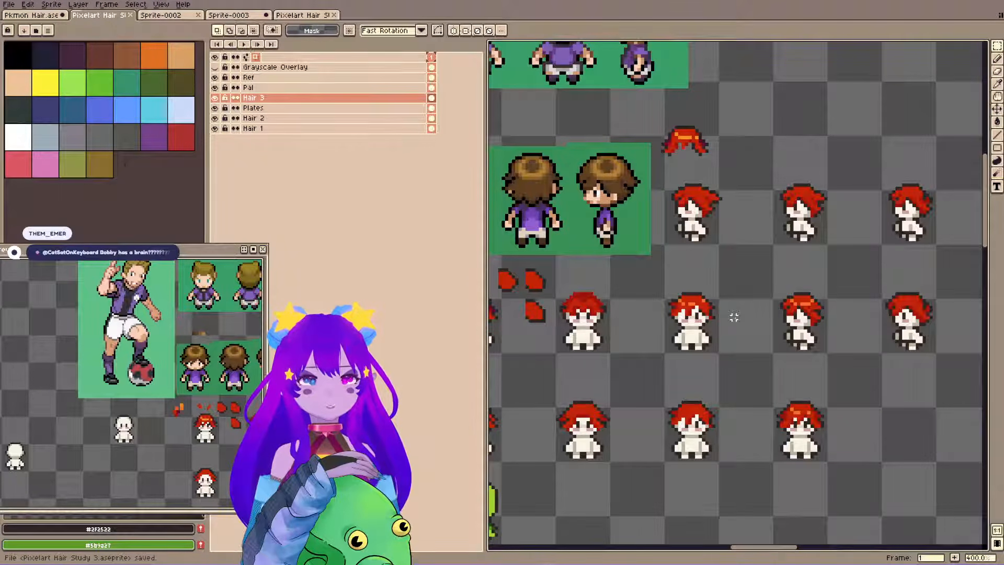
pyautogui.scroll(-1, 734, 317)
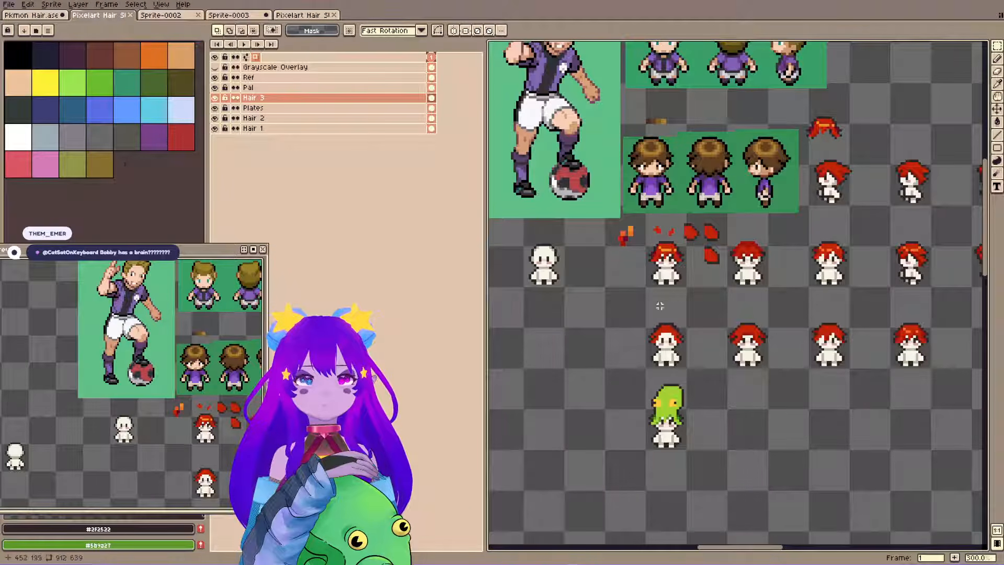
pyautogui.scroll(2, 662, 305)
pyautogui.moveTo(779, 339); pyautogui.dragTo(642, 274)
pyautogui.scroll(3, 665, 287)
pyautogui.scroll(-3, 691, 318)
pyautogui.moveTo(693, 316); pyautogui.dragTo(628, 341)
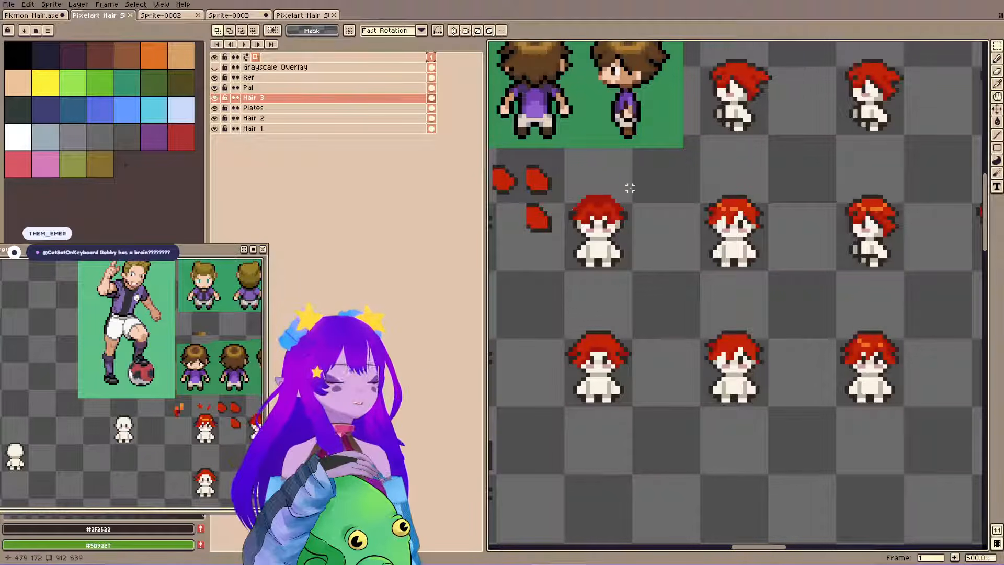
pyautogui.press('space')
pyautogui.moveTo(634, 323); pyautogui.dragTo(594, 354)
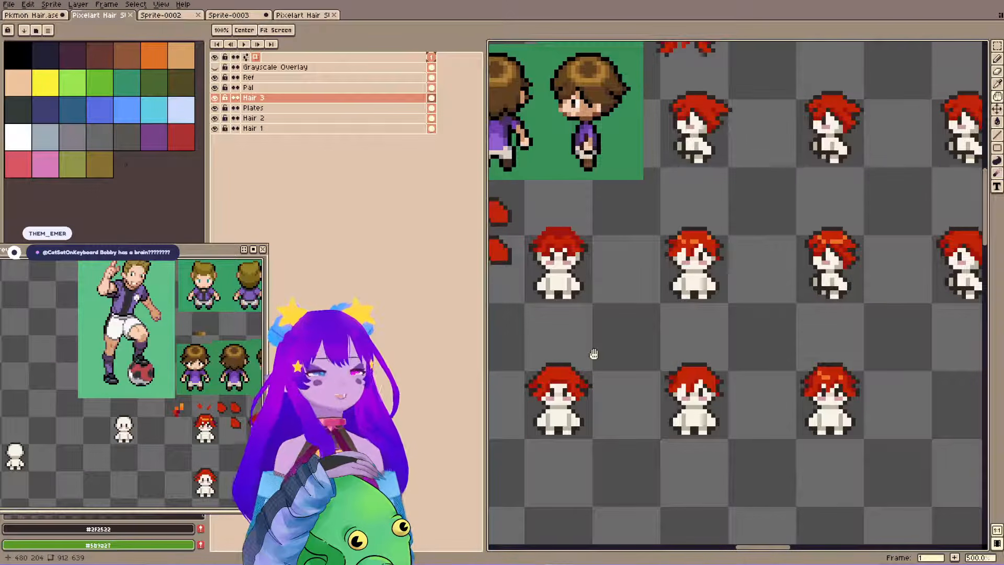
pyautogui.moveTo(750, 311); pyautogui.dragTo(778, 321)
pyautogui.hotkey('ctrl', 's')
# Select the blank back-view base sprite and make the Plates layer active.
pyautogui.press('space')
pyautogui.moveTo(705, 159); pyautogui.dragTo(880, 248)
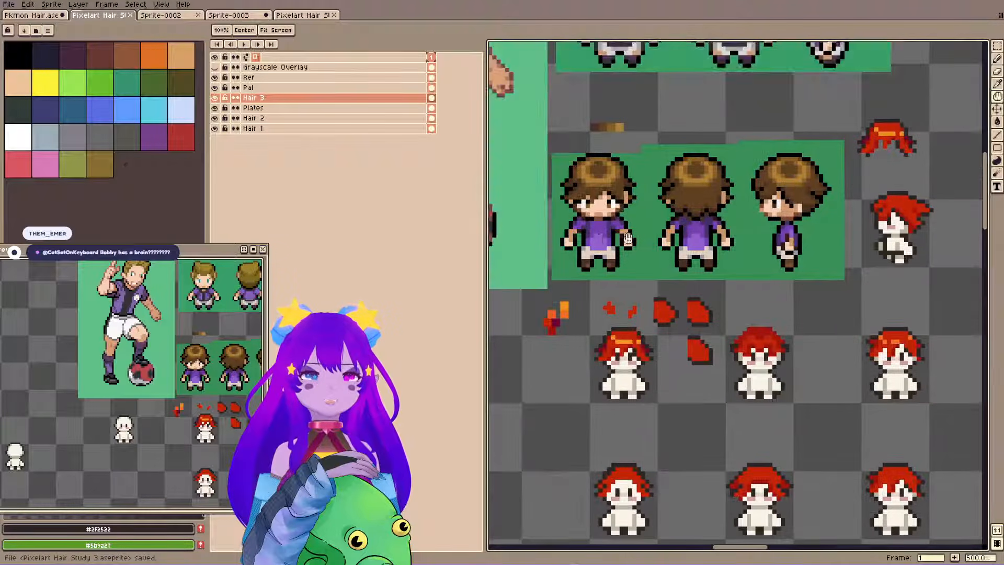
pyautogui.moveTo(746, 163); pyautogui.dragTo(802, 168)
pyautogui.moveTo(930, 180); pyautogui.dragTo(557, 251)
pyautogui.moveTo(650, 313); pyautogui.dragTo(967, 215)
pyautogui.moveTo(497, 230); pyautogui.dragTo(937, 210)
pyautogui.moveTo(595, 392); pyautogui.dragTo(746, 318)
pyautogui.moveTo(720, 243); pyautogui.dragTo(830, 388)
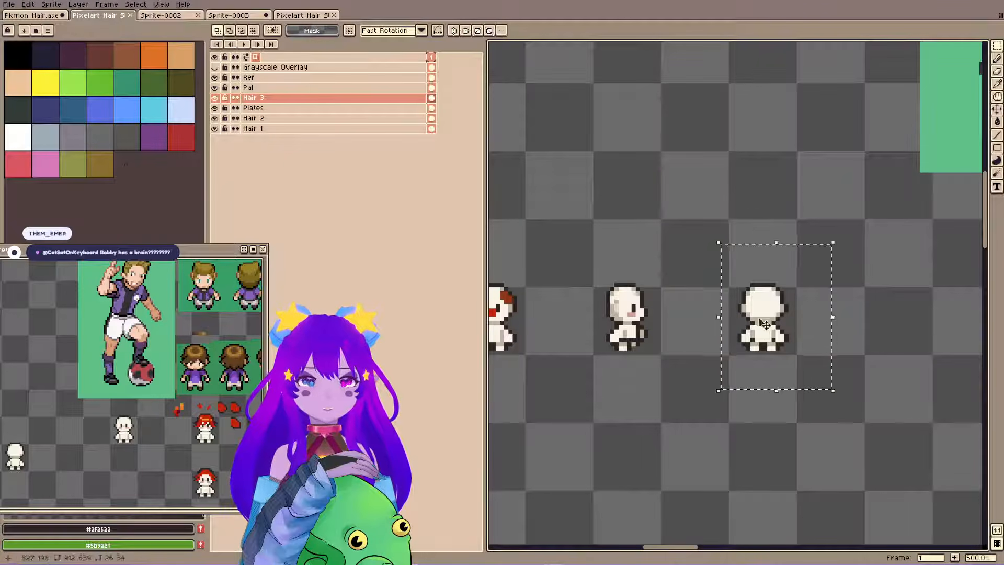
pyautogui.hotkey('alt', 'Down')
pyautogui.moveTo(910, 242); pyautogui.dragTo(605, 281)
pyautogui.moveTo(862, 253); pyautogui.dragTo(551, 303)
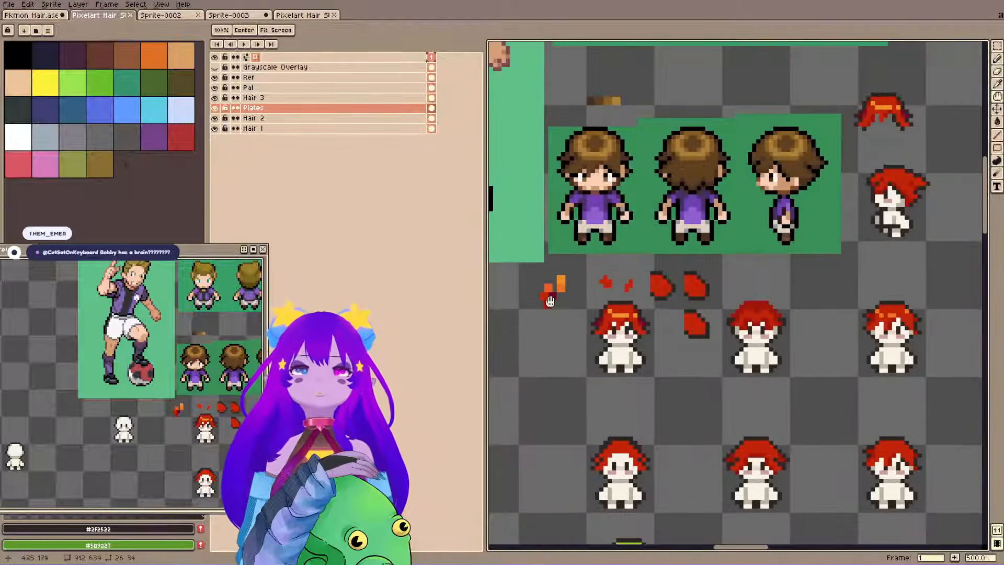
pyautogui.moveTo(754, 195); pyautogui.dragTo(741, 350)
pyautogui.scroll(-2, 645, 214)
pyautogui.scroll(-1, 673, 211)
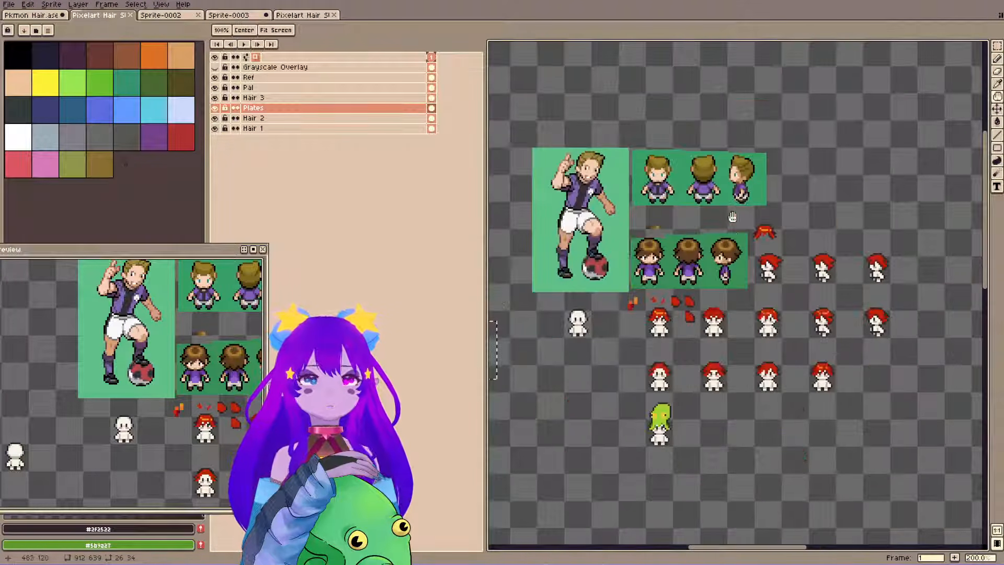
pyautogui.scroll(3, 701, 220)
# Move the blond three-view reference on the Ref layer to the free space above the soccer player, and deselect it.
pyautogui.press('b')
pyautogui.hotkey('alt', 'Up')
pyautogui.hotkey('alt', 'Up')
pyautogui.hotkey('alt', 'Up')
pyautogui.press('m')
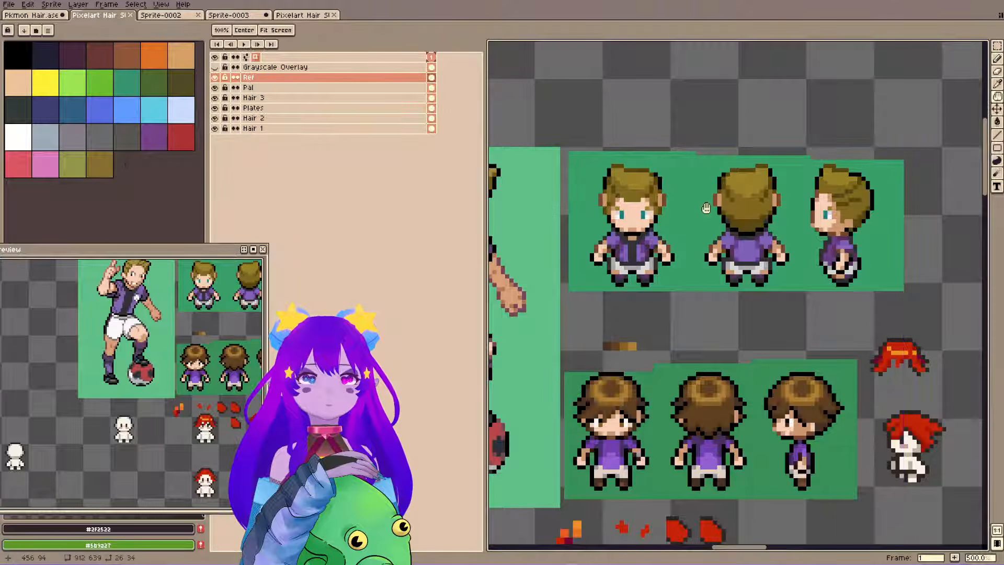
pyautogui.scroll(-3, 721, 263)
pyautogui.moveTo(647, 186); pyautogui.dragTo(807, 293)
pyautogui.hotkey('ctrl', 'd')
pyautogui.moveTo(659, 203); pyautogui.dragTo(816, 276)
pyautogui.moveTo(790, 264); pyautogui.dragTo(648, 205)
pyautogui.hotkey('ctrl', 'd')
# Move the brown palette swatches on the Pal layer down against the brown-haired reference, and deselect them.
pyautogui.moveTo(670, 285)
pyautogui.mouseDown()
pyautogui.moveTo(696, 296)
pyautogui.moveTo(672, 300)
pyautogui.mouseUp()
pyautogui.press('b')
pyautogui.keyDown('ctrl'); pyautogui.click(683, 293); pyautogui.keyUp('ctrl')
pyautogui.press('m')
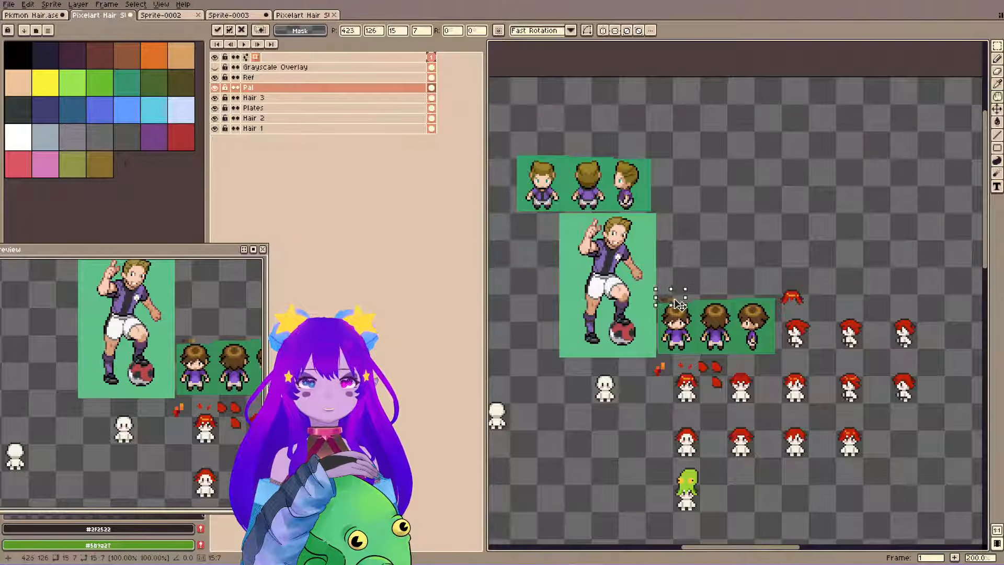
pyautogui.hotkey('ctrl', 'd')
# Select all the base bodies on the Plates layer and nudge them one pixel down to Y 39.
pyautogui.press('b')
pyautogui.keyDown('ctrl'); pyautogui.click(796, 314); pyautogui.keyUp('ctrl')
pyautogui.press('m')
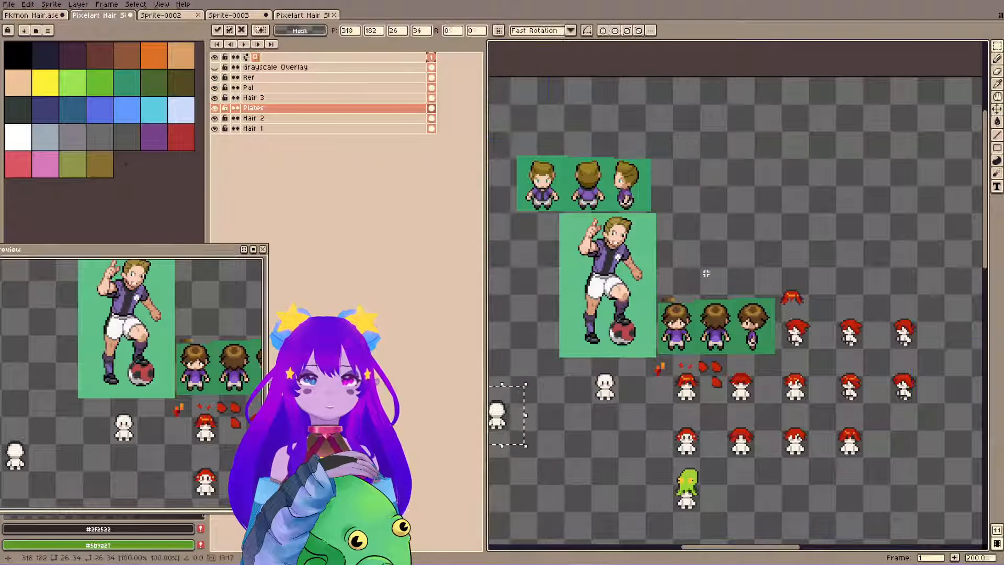
pyautogui.moveTo(729, 292); pyautogui.dragTo(730, 215)
pyautogui.hotkey('ctrl', 't')
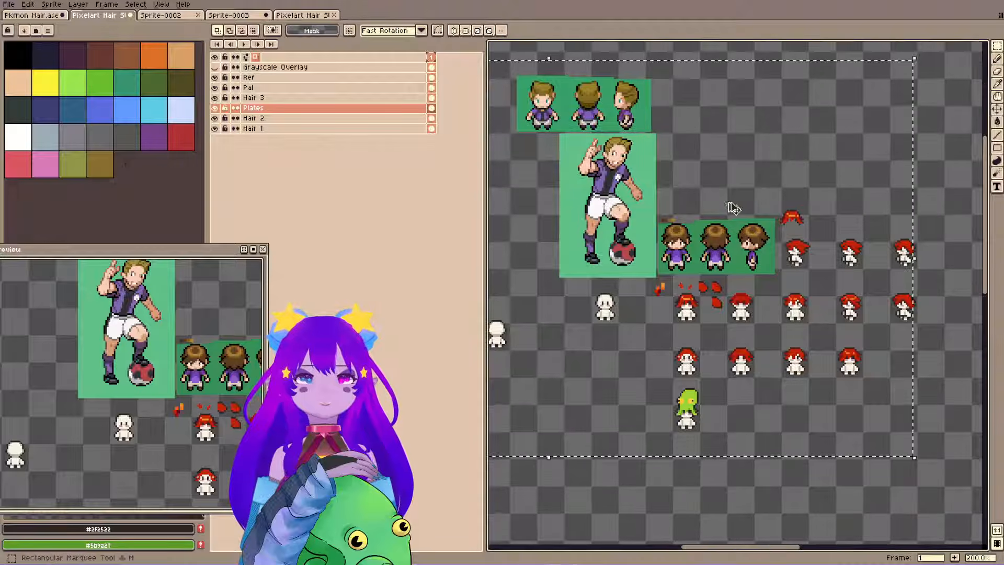
pyautogui.scroll(2, 718, 345)
pyautogui.click(729, 352)
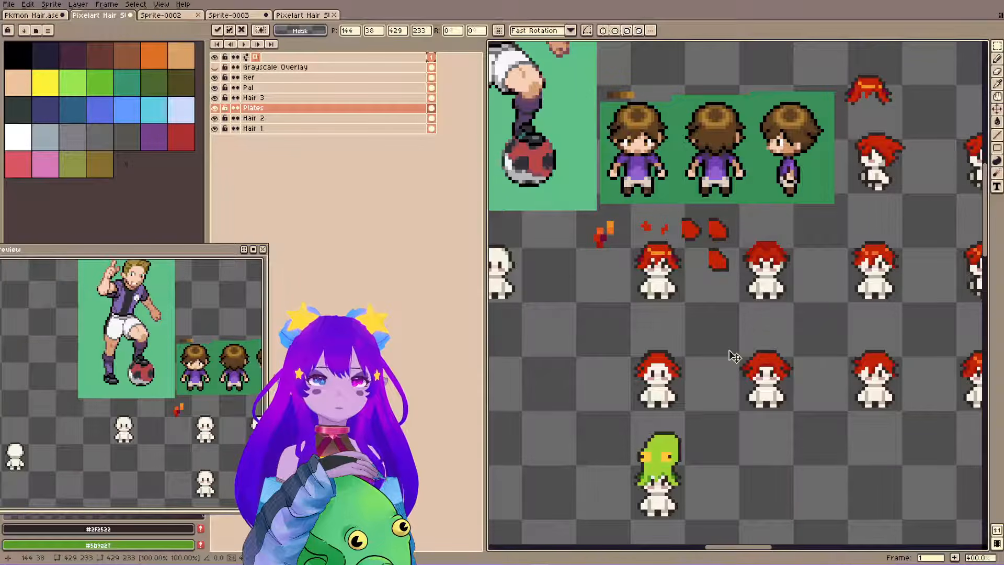
pyautogui.press('Down')
pyautogui.press('Up')
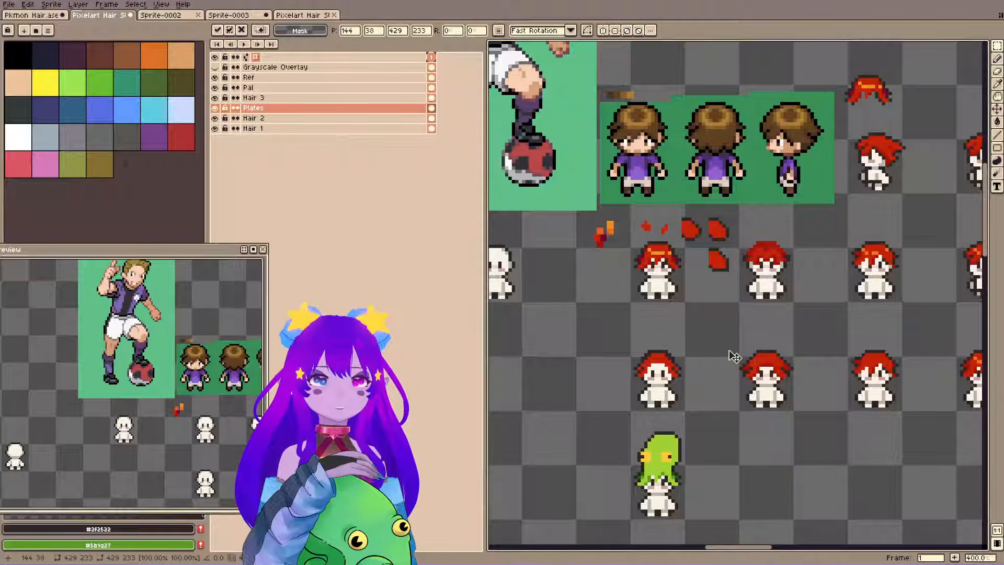
pyautogui.scroll(-1, 617, 360)
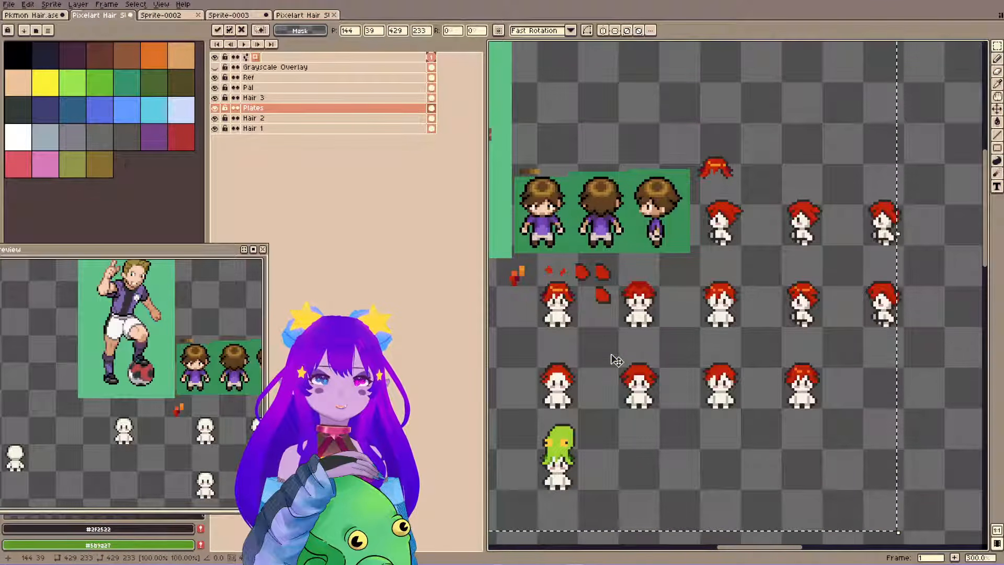
pyautogui.press('Down')
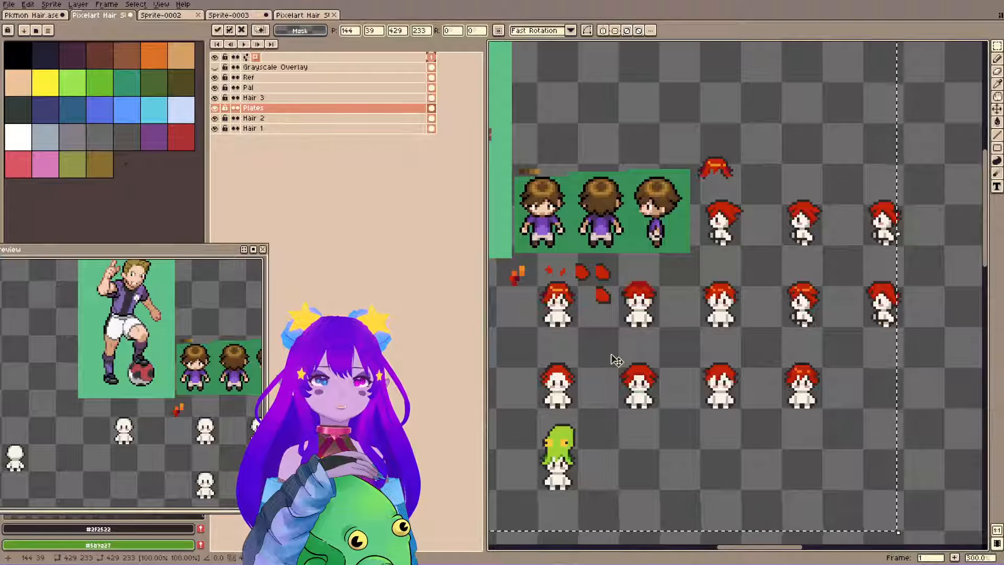
pyautogui.scroll(-2, 162, 412)
pyautogui.scroll(-2, 162, 412)
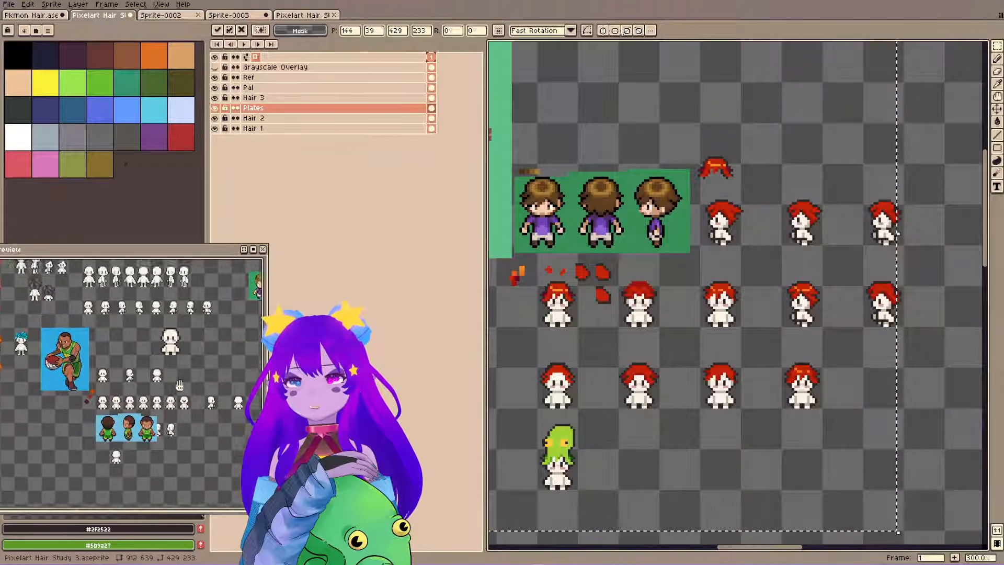
# Check the shifted bodies against the older brown-haired sprites around the blue references, and commit the Plates content at X 144, Y 39.
pyautogui.scroll(-1, 649, 256)
pyautogui.moveTo(648, 256); pyautogui.dragTo(886, 227)
pyautogui.moveTo(575, 245); pyautogui.dragTo(629, 258)
pyautogui.scroll(3, 567, 326)
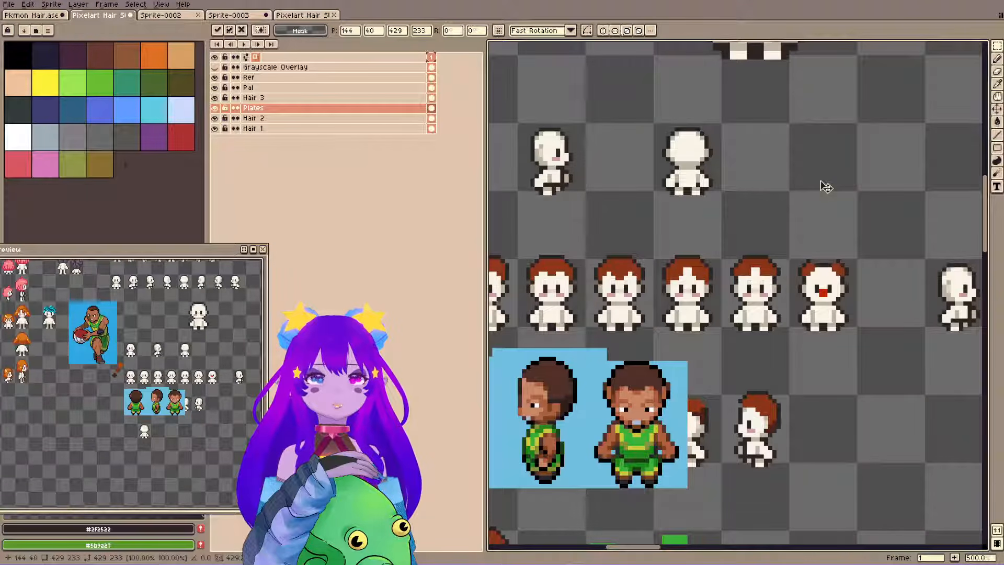
pyautogui.scroll(-2, 824, 184)
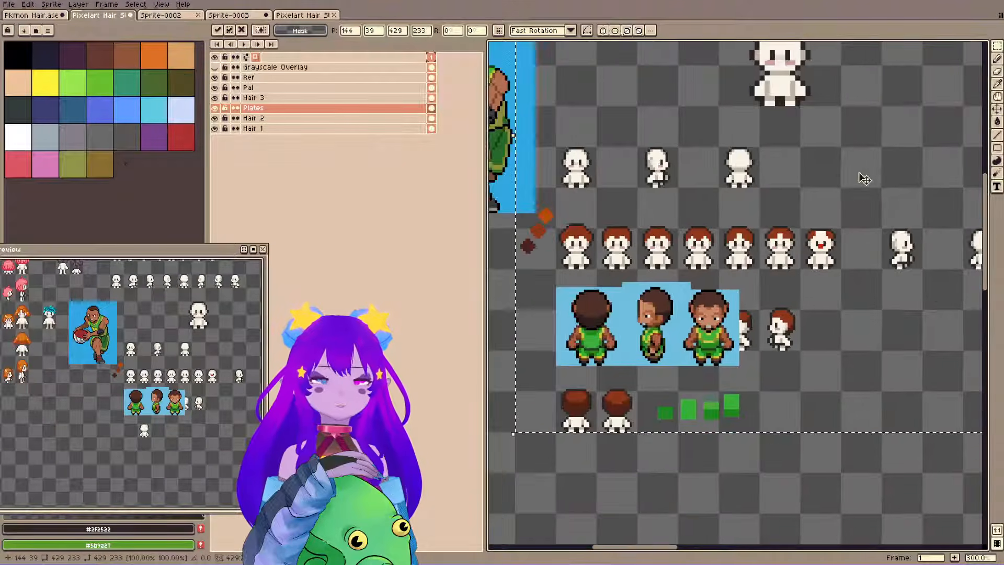
pyautogui.moveTo(941, 183); pyautogui.dragTo(497, 247)
pyautogui.hotkey('ctrl', 'd')
pyautogui.moveTo(969, 220); pyautogui.dragTo(655, 268)
pyautogui.scroll(1, 604, 277)
pyautogui.scroll(3, 229, 352)
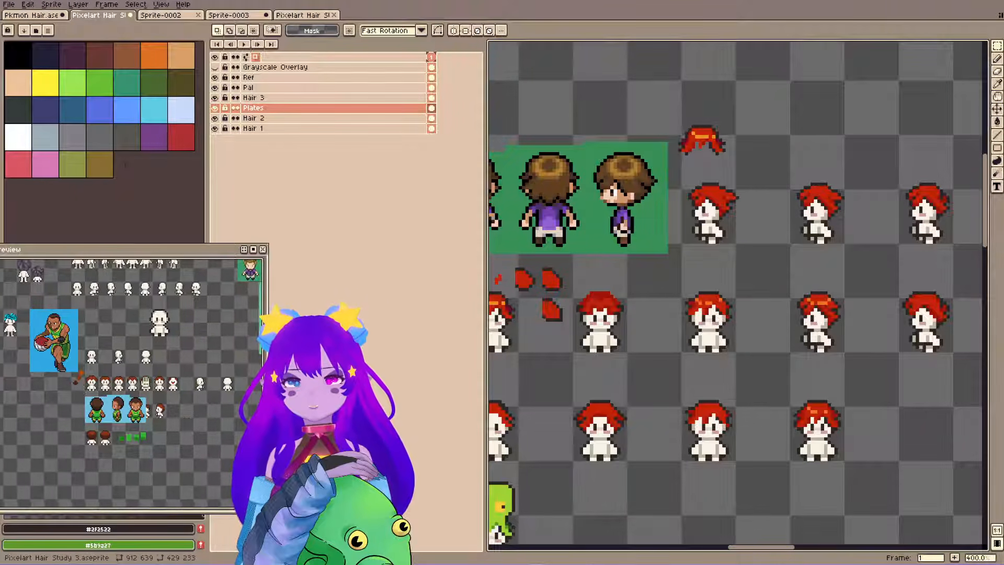
pyautogui.moveTo(229, 352); pyautogui.dragTo(9, 363)
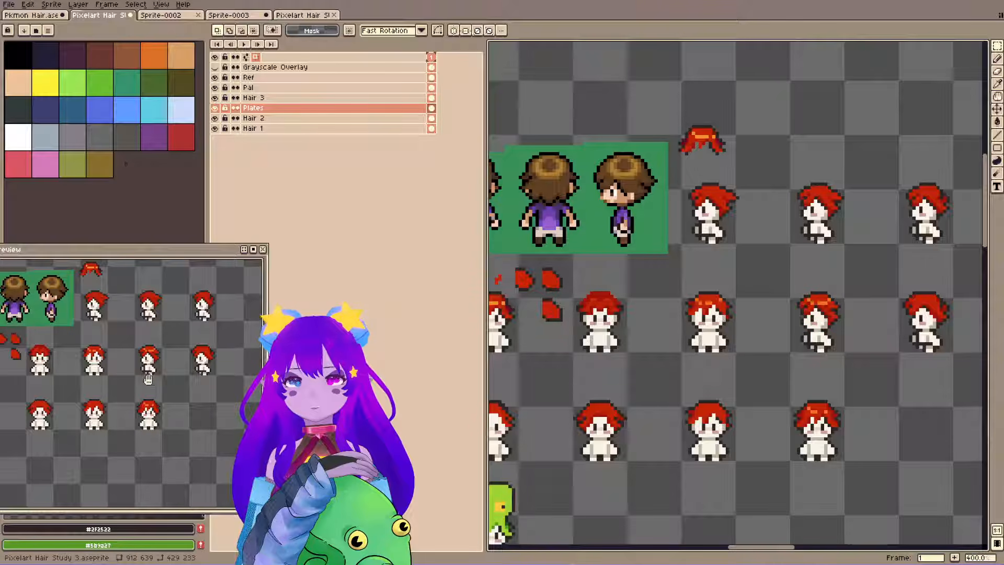
# Save the file and paste a back-view base body on the Plates layer into the free space above the brown-haired reference.
pyautogui.moveTo(147, 362); pyautogui.dragTo(221, 369)
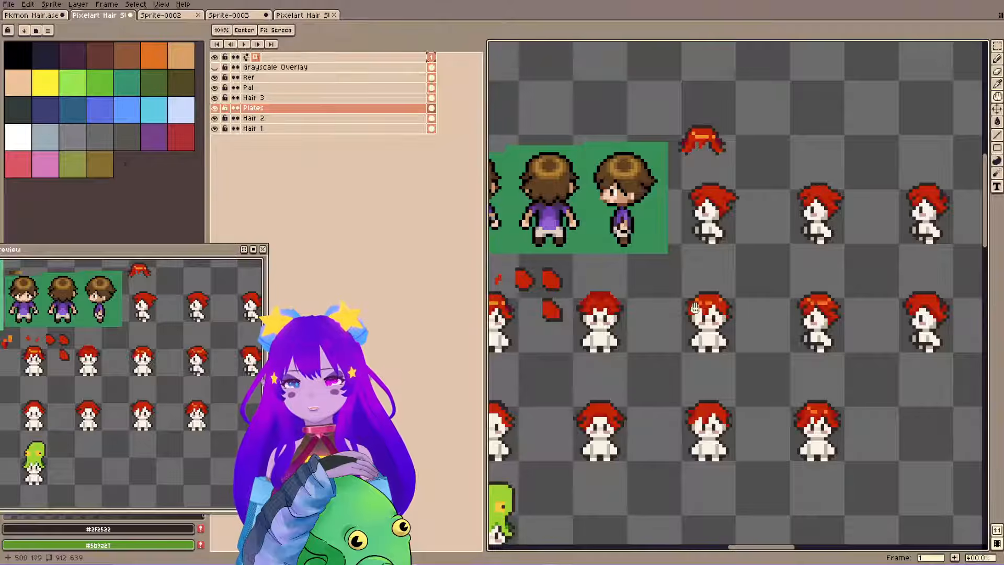
pyautogui.moveTo(557, 225); pyautogui.dragTo(656, 209)
pyautogui.hotkey('ctrl', 's')
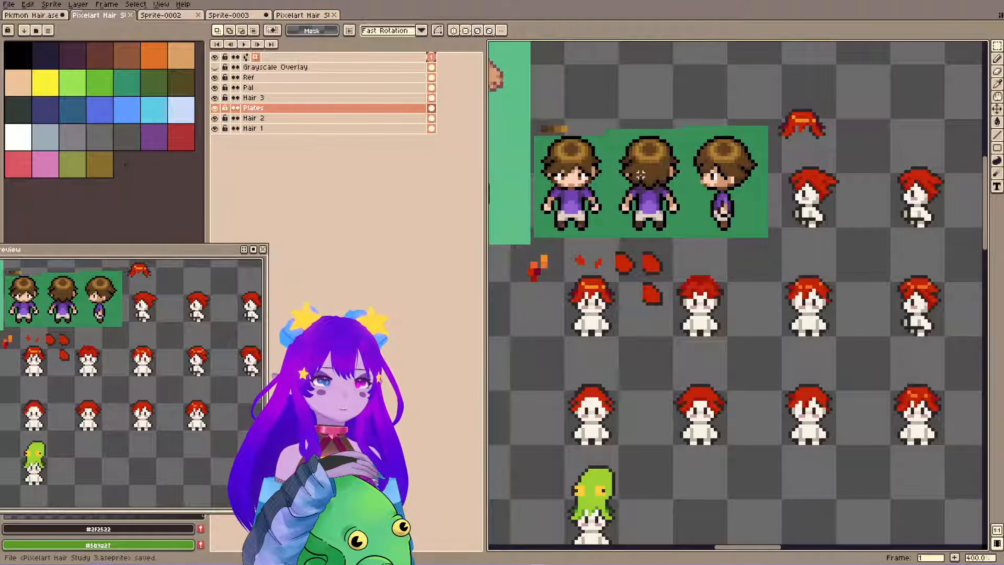
pyautogui.moveTo(668, 198); pyautogui.dragTo(690, 403)
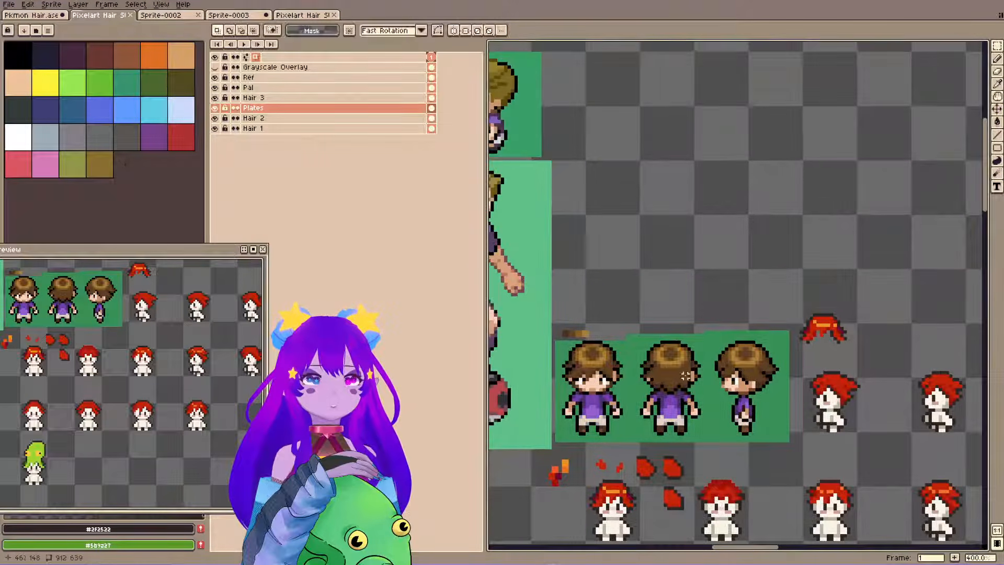
pyautogui.hotkey('ctrl', 'v')
pyautogui.moveTo(746, 289); pyautogui.dragTo(689, 238)
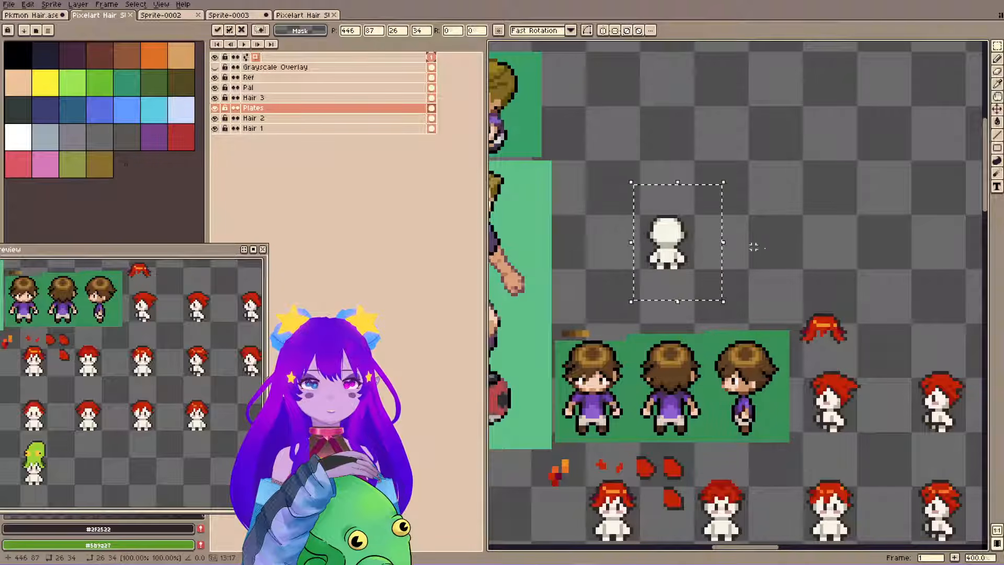
pyautogui.click(804, 298)
# Move the loose red hair piece on the Hair 3 layer beside the pasted back-view body, and deselect it.
pyautogui.moveTo(784, 299); pyautogui.dragTo(855, 352)
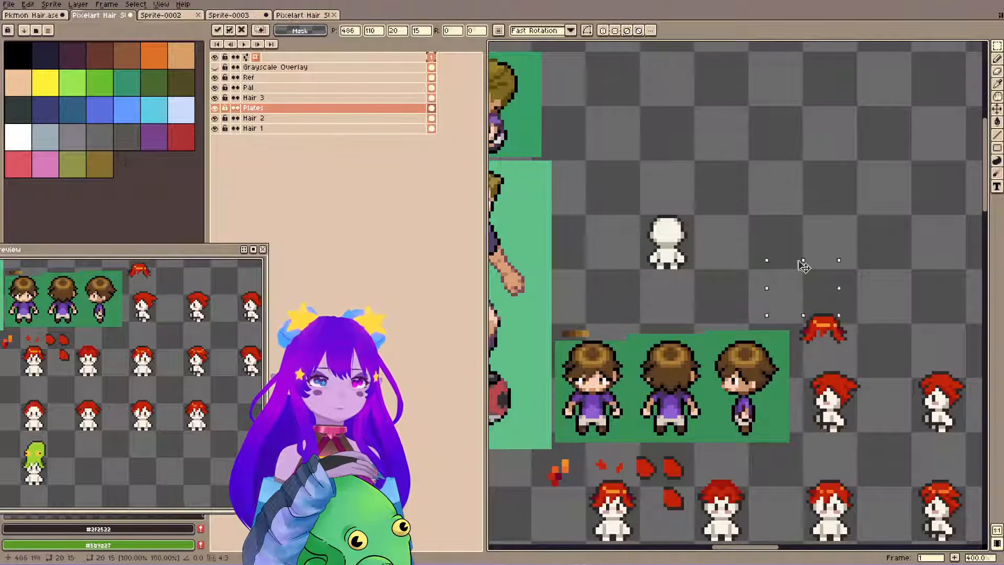
pyautogui.press('b')
pyautogui.keyDown('ctrl'); pyautogui.click(831, 333); pyautogui.keyUp('ctrl')
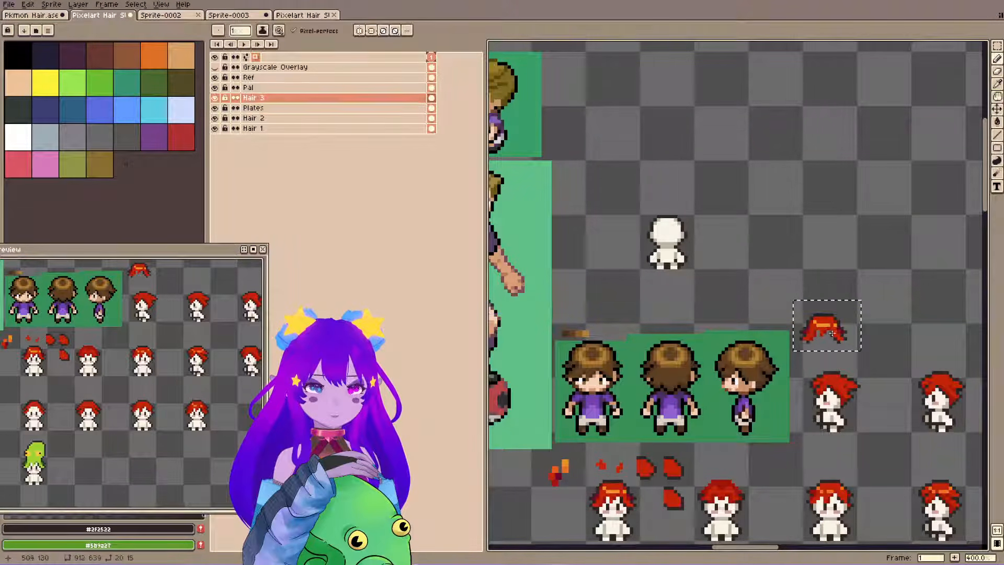
pyautogui.press('m')
pyautogui.moveTo(836, 339); pyautogui.dragTo(627, 235)
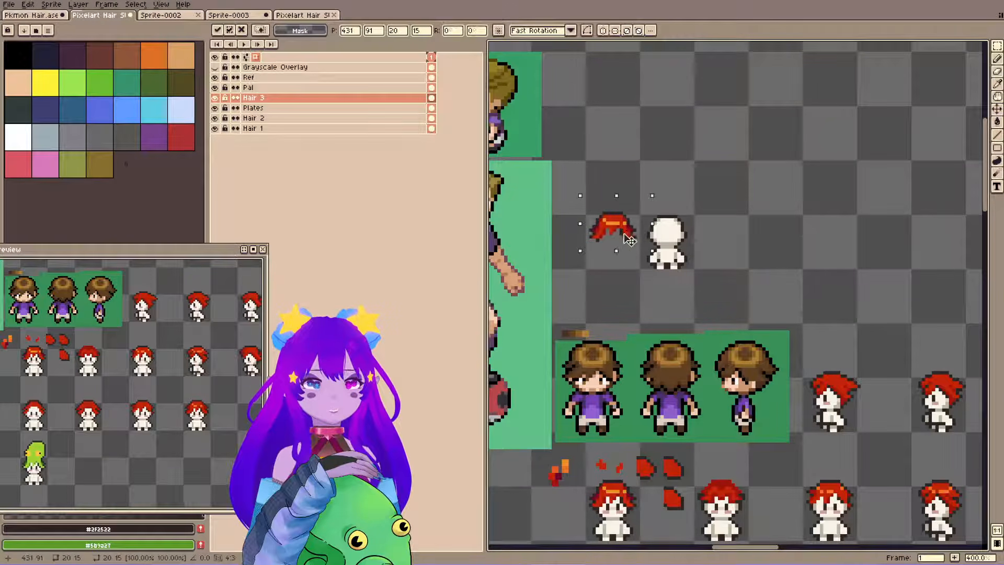
pyautogui.hotkey('ctrl', 'd')
# Inspect the side-view red hair studies, sample the dark red #9d140b, and save the file.
pyautogui.press('space')
pyautogui.moveTo(857, 310); pyautogui.dragTo(744, 170)
pyautogui.scroll(5, 744, 170)
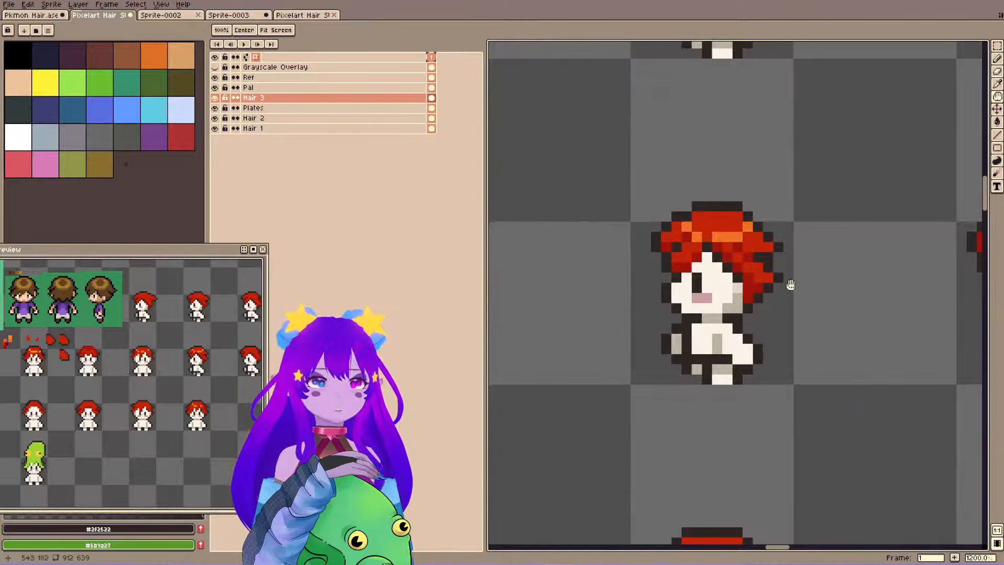
pyautogui.scroll(-5, 754, 140)
pyautogui.moveTo(753, 139); pyautogui.dragTo(778, 310)
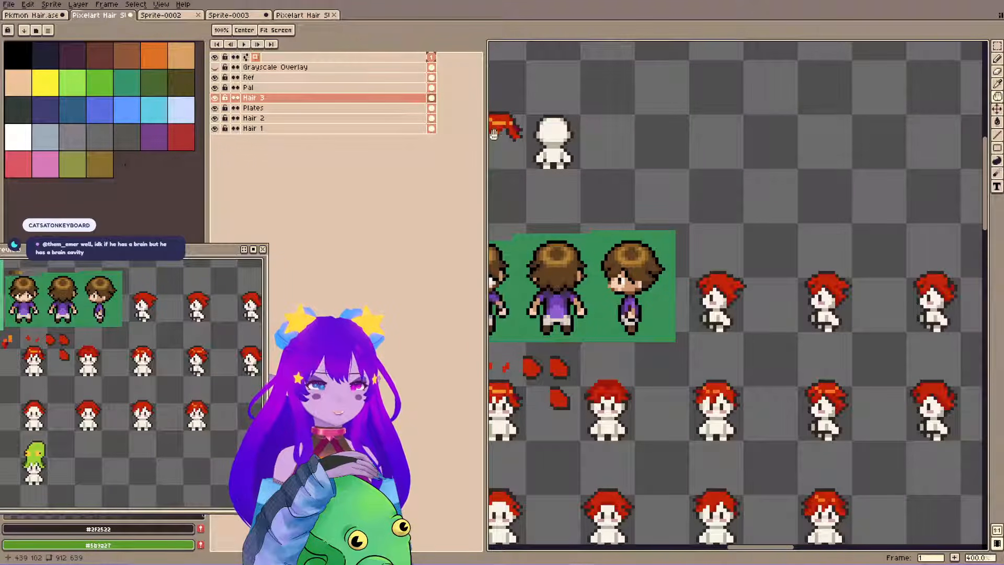
pyautogui.keyDown('alt'); pyautogui.click(738, 283); pyautogui.keyUp('alt')
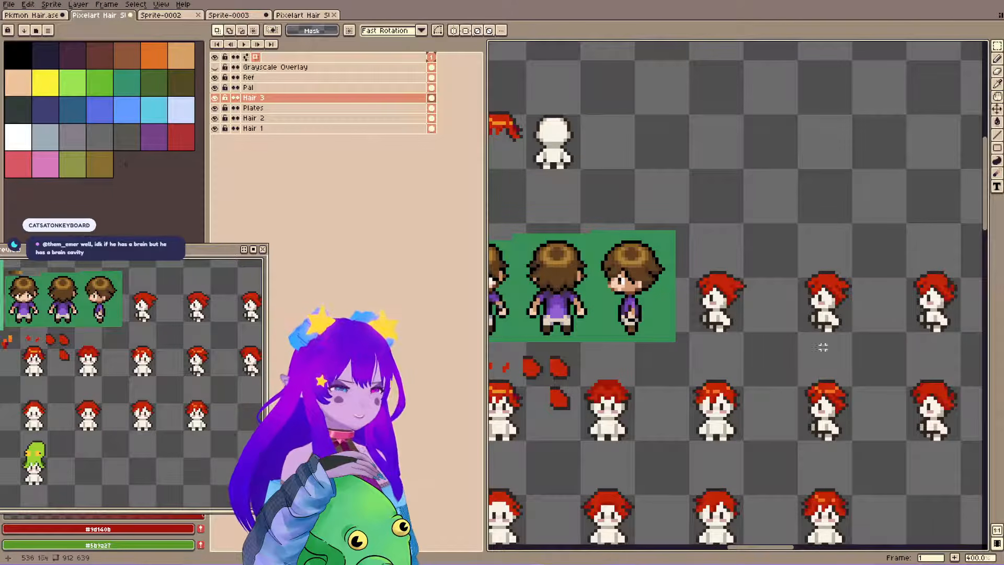
pyautogui.scroll(5, 826, 408)
pyautogui.moveTo(825, 291); pyautogui.dragTo(755, 285)
pyautogui.press('b')
pyautogui.hotkey('ctrl', 's')
# Sample the maroon #70052f from the loose hair piece, test it as shading on the highlighted side-view hair, undo the last mark, and save.
pyautogui.scroll(-3, 648, 179)
pyautogui.moveTo(606, 203)
pyautogui.mouseDown()
pyautogui.moveTo(844, 355)
pyautogui.moveTo(760, 372)
pyautogui.mouseUp()
pyautogui.press('i')
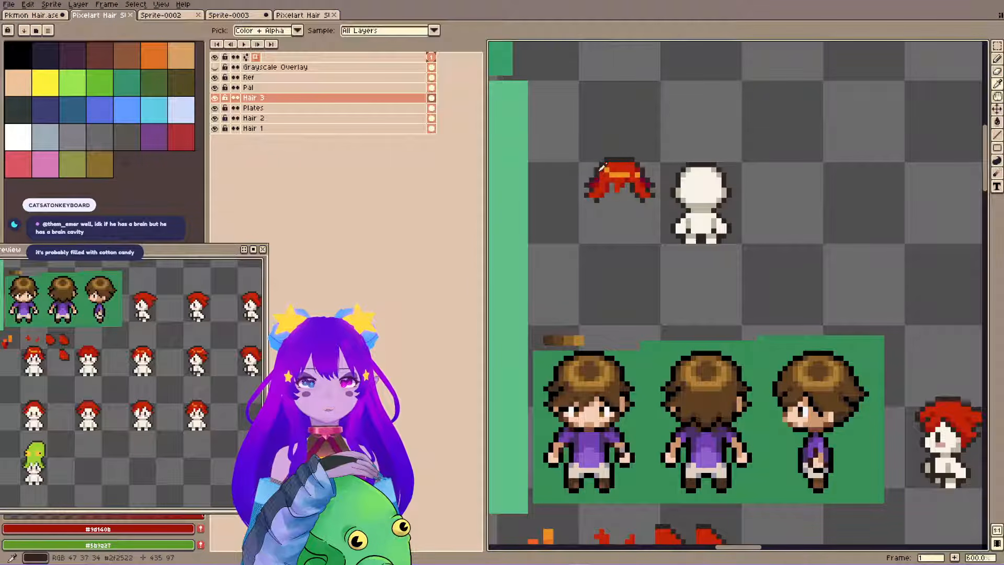
pyautogui.keyDown('alt'); pyautogui.click(597, 180); pyautogui.keyUp('alt')
pyautogui.moveTo(830, 333); pyautogui.dragTo(578, 206)
pyautogui.scroll(2, 836, 373)
pyautogui.moveTo(831, 370)
pyautogui.mouseDown()
pyautogui.moveTo(691, 262)
pyautogui.moveTo(577, 212)
pyautogui.mouseUp()
pyautogui.moveTo(890, 333); pyautogui.dragTo(777, 293)
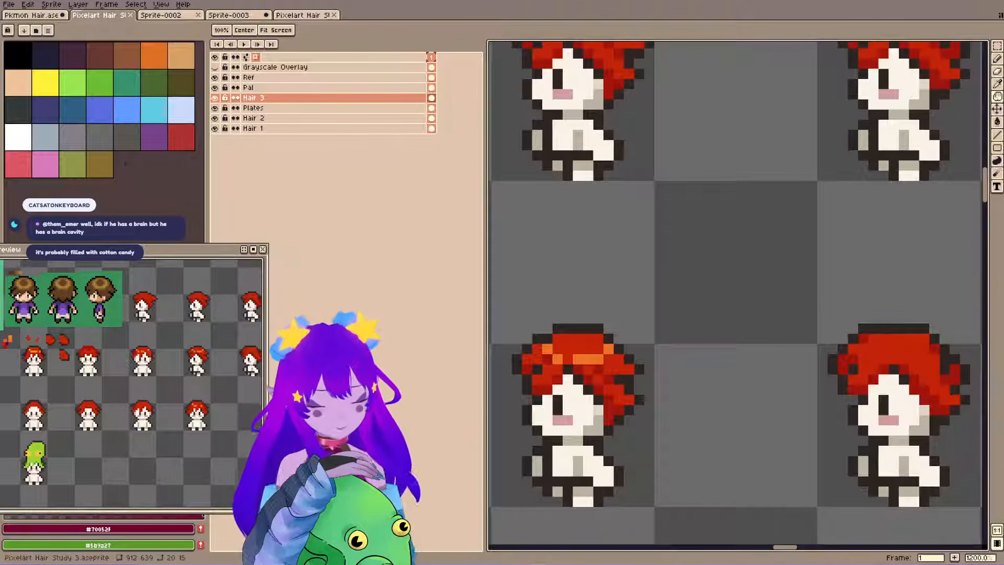
pyautogui.moveTo(699, 243); pyautogui.dragTo(722, 265)
pyautogui.moveTo(644, 308); pyautogui.dragTo(679, 308)
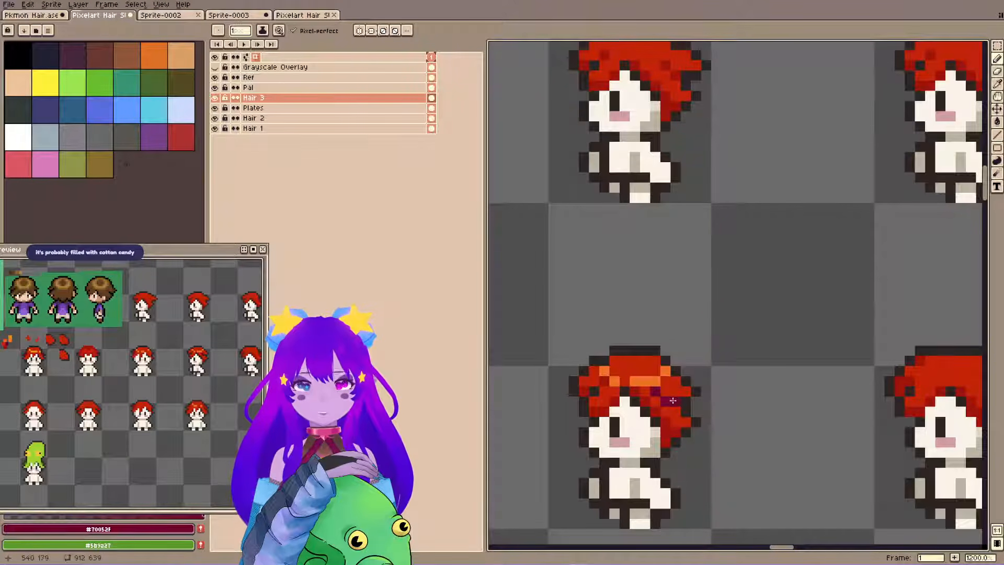
pyautogui.hotkey('ctrl', 'z')
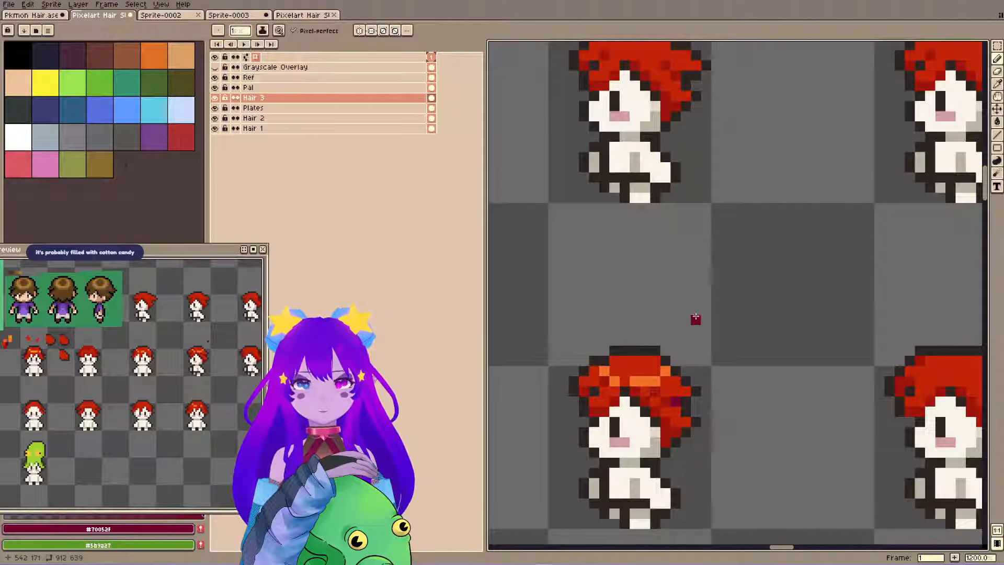
pyautogui.hotkey('ctrl', 's')
# Compare the loose hair piece and the back-view body with the brown-haired three-view reference and the red hair studies.
pyautogui.scroll(-6, 661, 184)
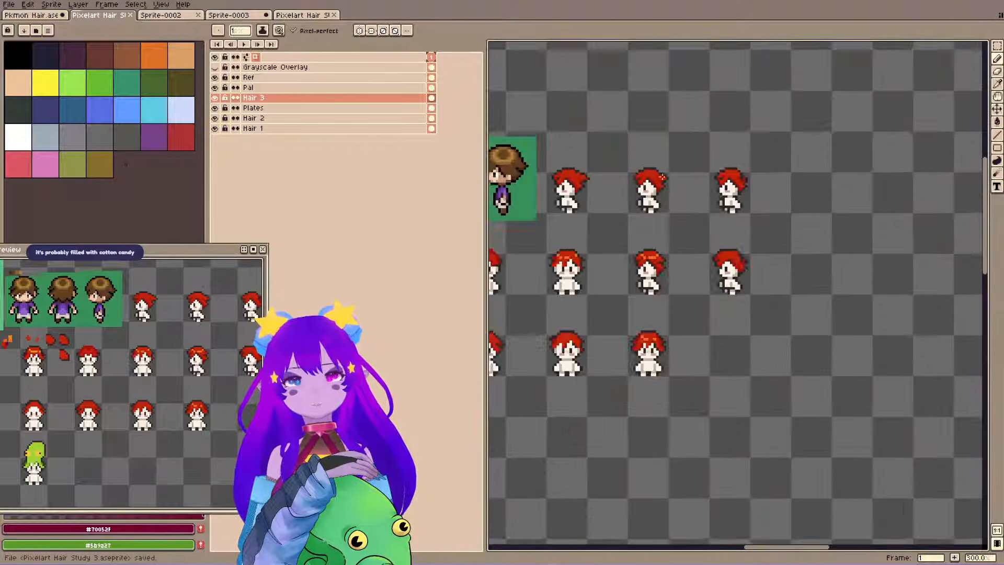
pyautogui.moveTo(564, 127); pyautogui.dragTo(715, 202)
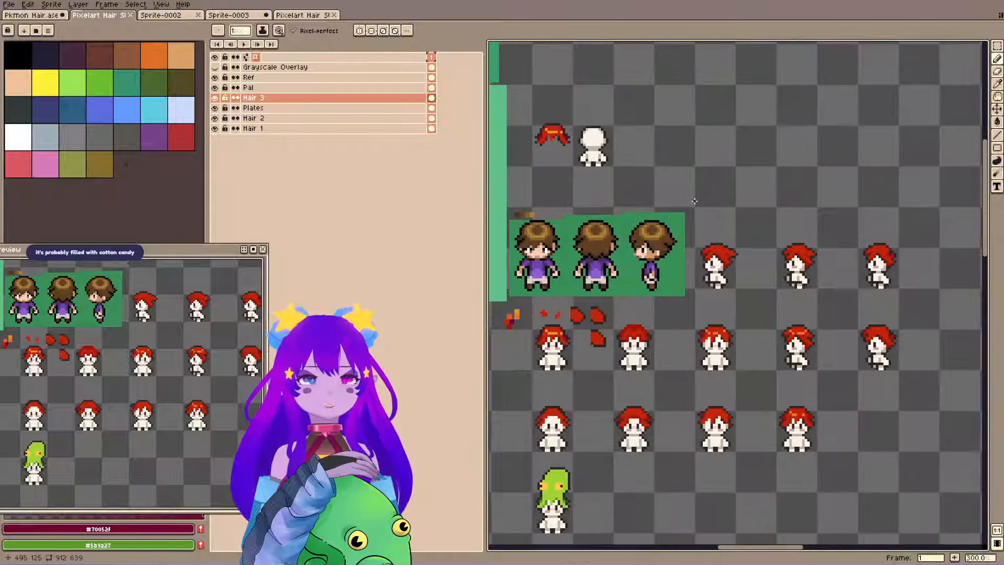
pyautogui.hotkey('ctrl', 's')
pyautogui.moveTo(546, 102); pyautogui.dragTo(663, 254)
pyautogui.moveTo(650, 200); pyautogui.dragTo(654, 207)
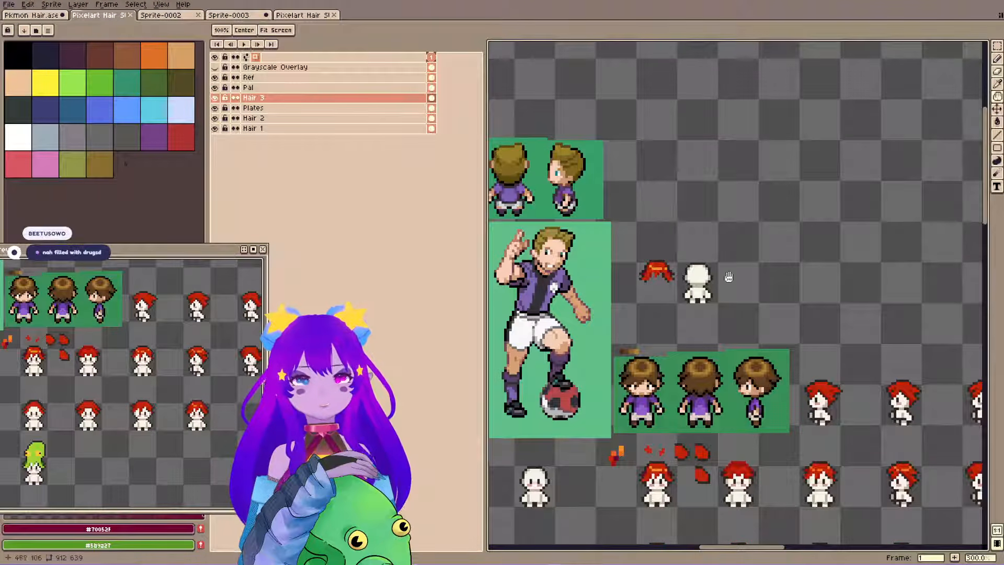
pyautogui.scroll(3, 673, 293)
pyautogui.moveTo(672, 294); pyautogui.dragTo(694, 243)
pyautogui.moveTo(648, 194); pyautogui.dragTo(632, 170)
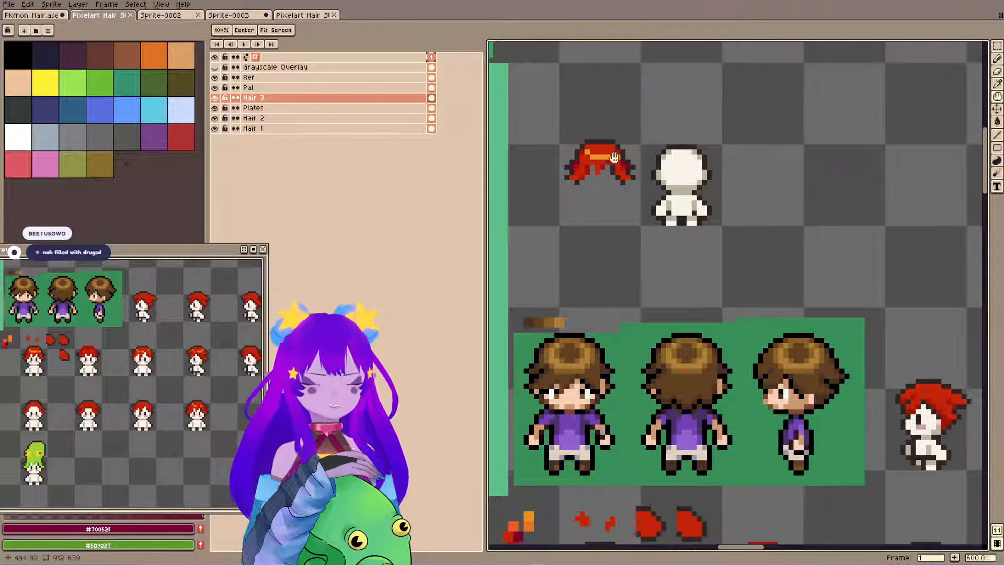
pyautogui.moveTo(746, 293); pyautogui.dragTo(740, 246)
pyautogui.moveTo(772, 310); pyautogui.dragTo(727, 267)
pyautogui.moveTo(804, 337); pyautogui.dragTo(770, 316)
pyautogui.moveTo(742, 247); pyautogui.dragTo(645, 236)
pyautogui.moveTo(708, 253); pyautogui.dragTo(752, 207)
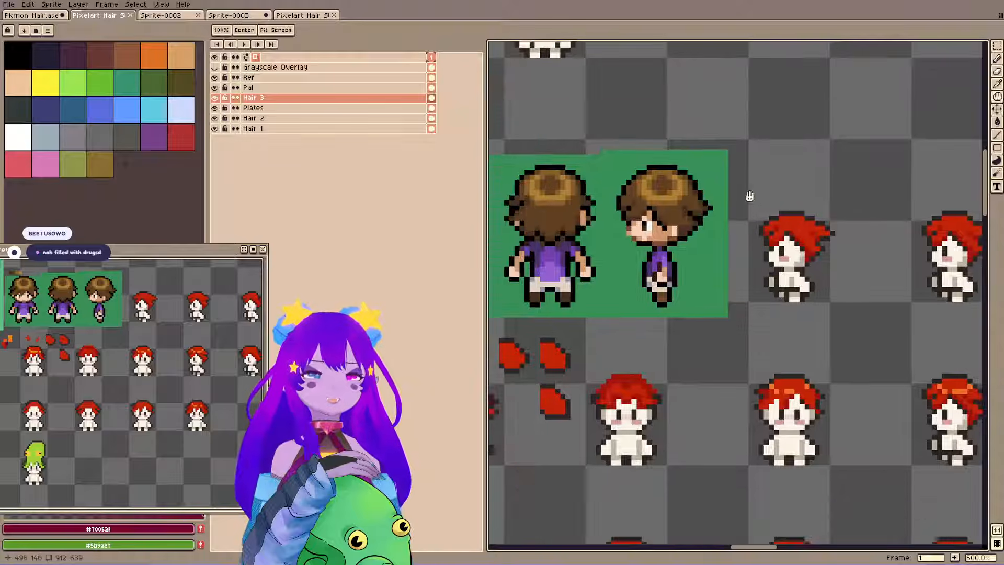
pyautogui.moveTo(566, 121); pyautogui.dragTo(616, 50)
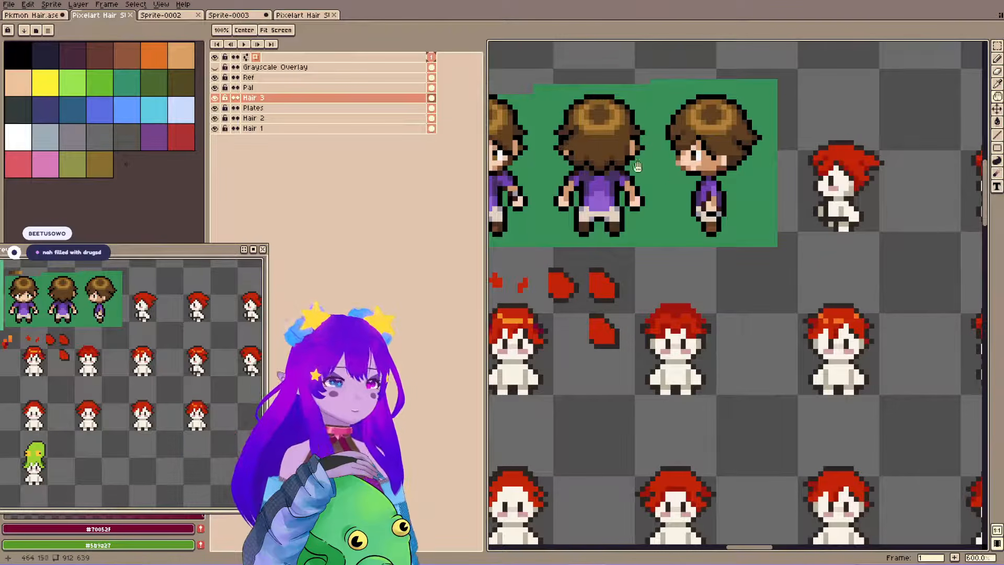
pyautogui.moveTo(632, 136); pyautogui.dragTo(683, 126)
pyautogui.moveTo(740, 216); pyautogui.dragTo(712, 289)
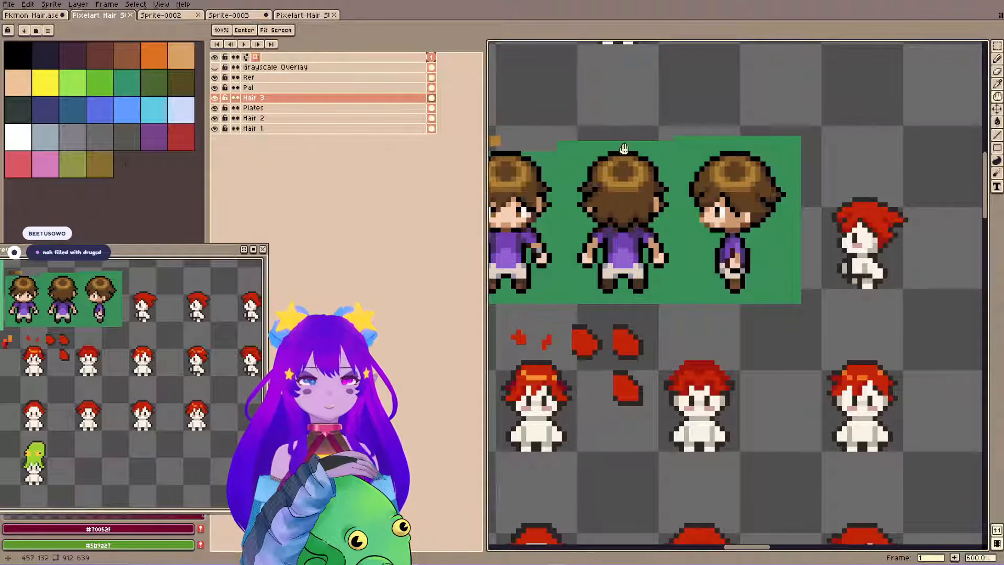
# Copy the highlighted front-view red hair from the last sprite of the lower row and paste it over the back-view body.
pyautogui.moveTo(972, 374); pyautogui.dragTo(721, 183)
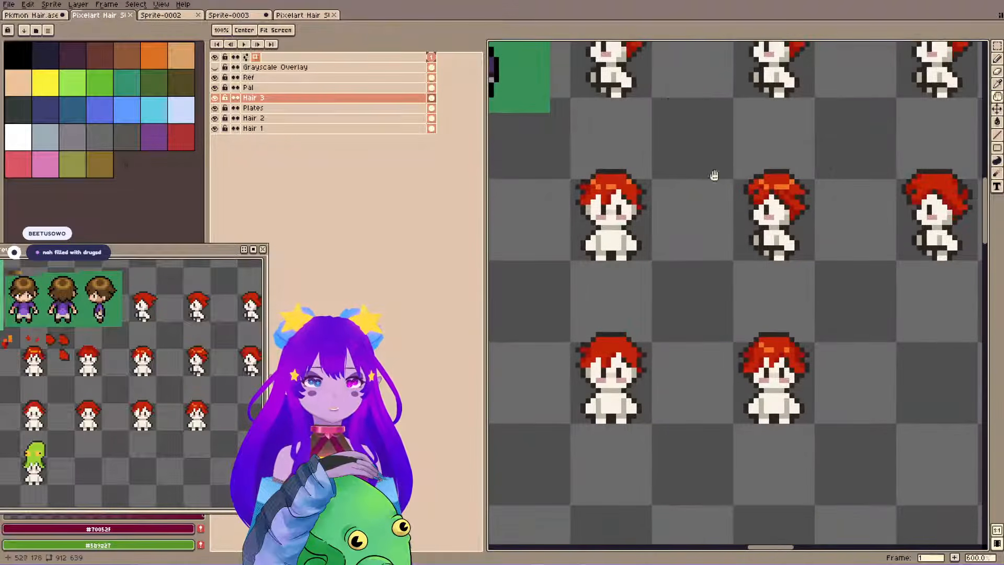
pyautogui.press('m')
pyautogui.moveTo(724, 308); pyautogui.dragTo(883, 410)
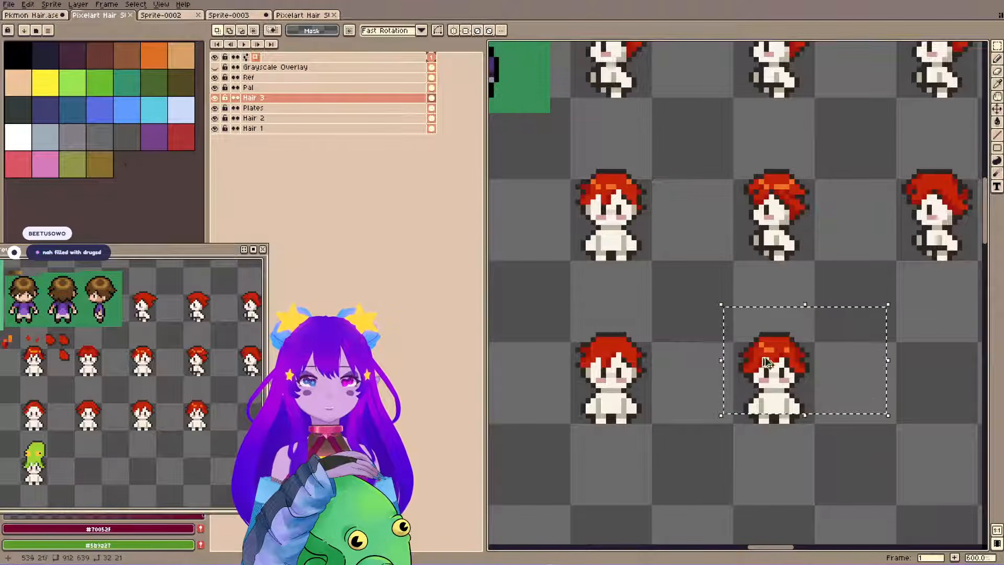
pyautogui.moveTo(632, 171); pyautogui.dragTo(745, 378)
pyautogui.moveTo(515, 69); pyautogui.dragTo(768, 274)
pyautogui.hotkey('ctrl', 'v')
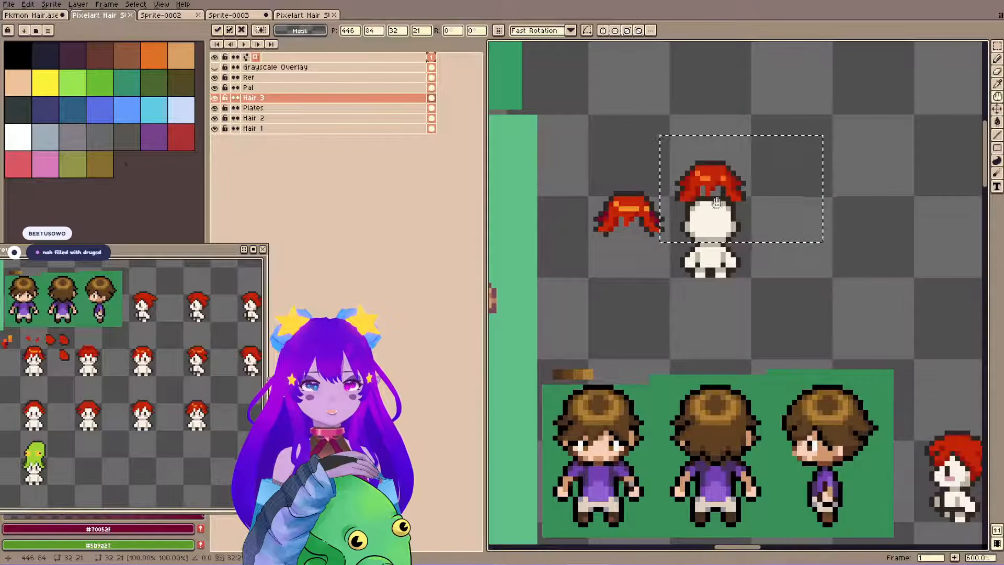
# Flip the pasted hair horizontally, fit it onto the back-view body's head, and deselect it.
pyautogui.scroll(2, 673, 280)
pyautogui.scroll(-1, 672, 281)
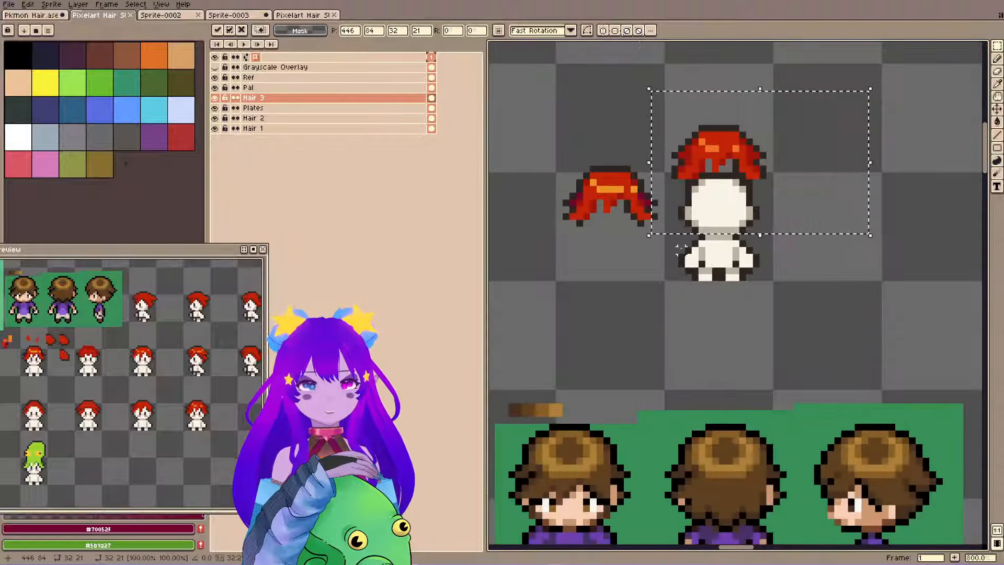
pyautogui.moveTo(680, 236); pyautogui.dragTo(681, 195)
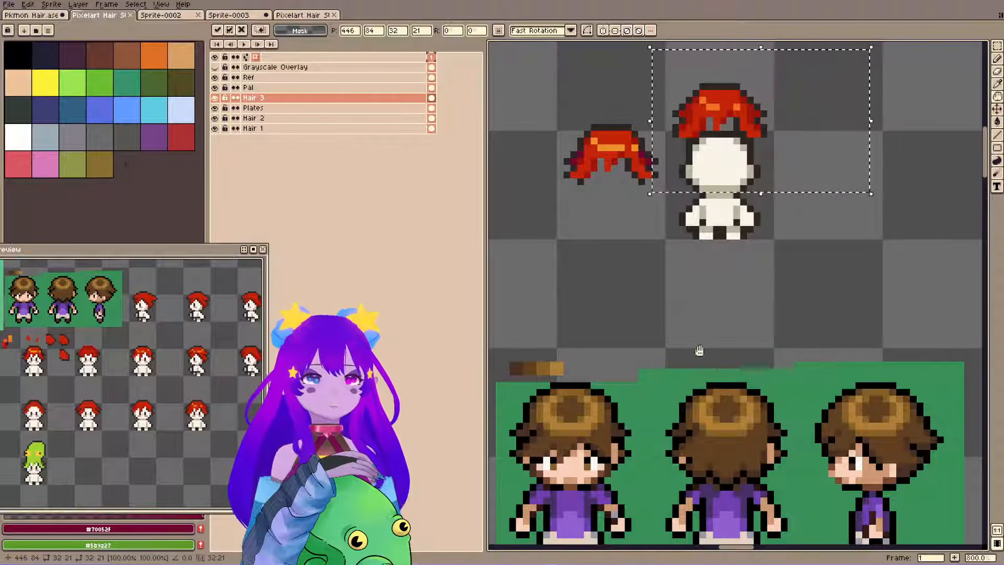
pyautogui.hotkey('shift', 'h')
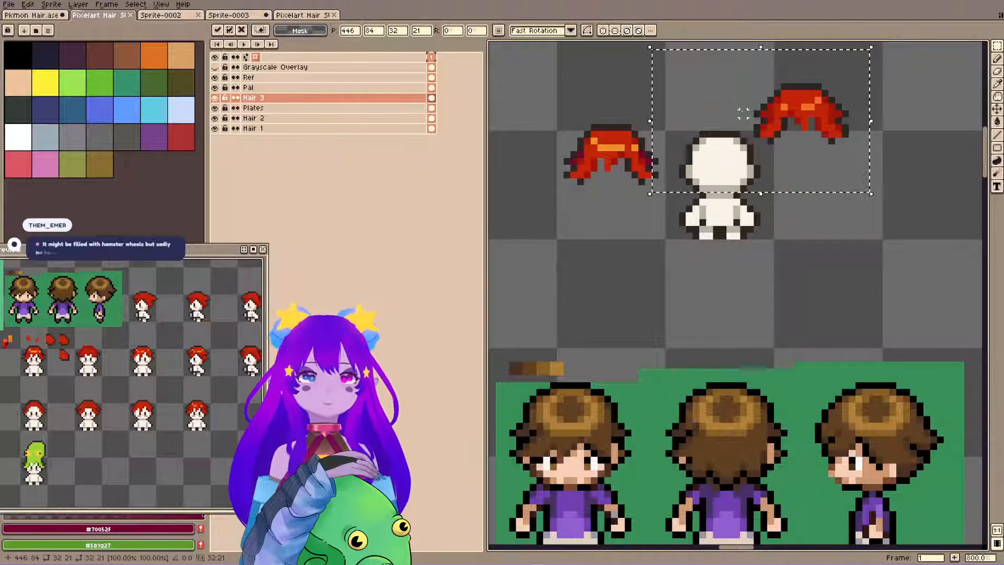
pyautogui.moveTo(810, 131); pyautogui.dragTo(733, 167)
pyautogui.hotkey('ctrl', 'd')
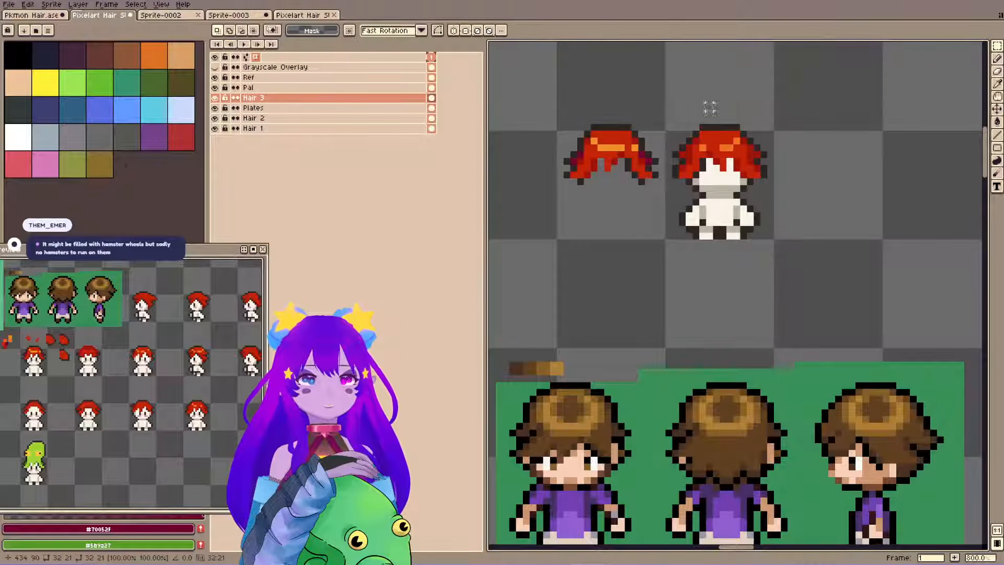
# Turn on left-right mirror symmetry and align its axis with the centre of the back-view body.
pyautogui.moveTo(566, 83); pyautogui.dragTo(568, 115)
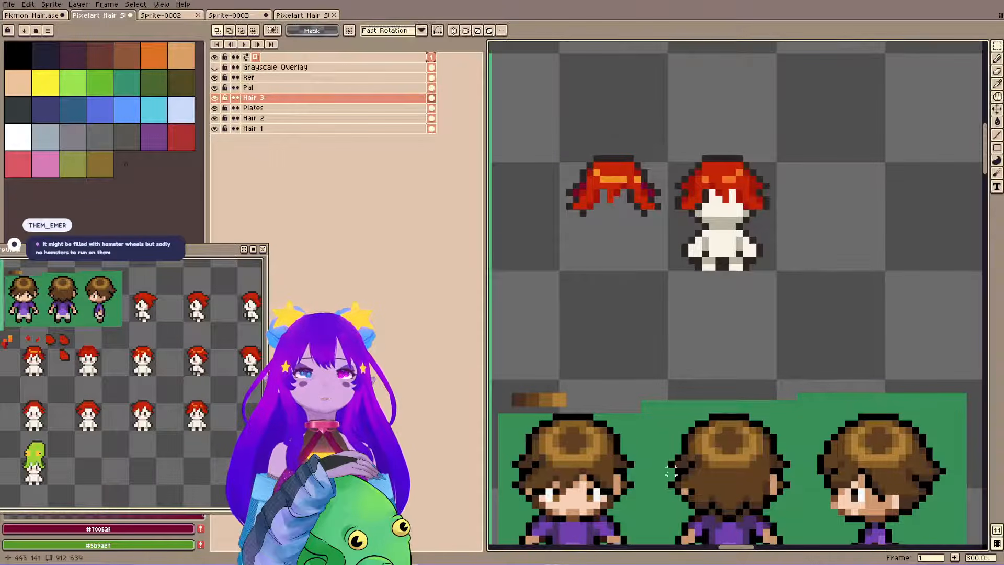
pyautogui.click(458, 30)
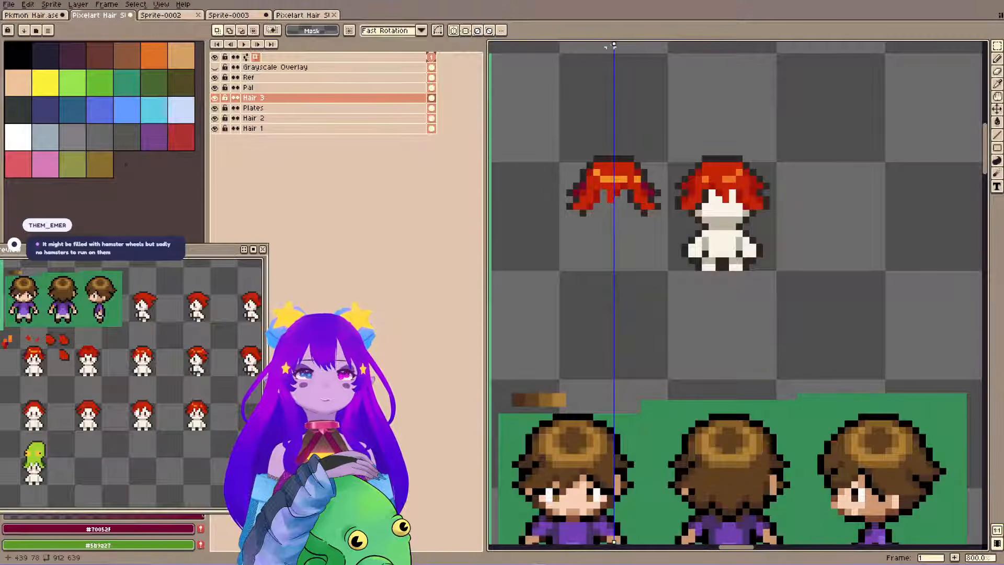
pyautogui.moveTo(615, 44); pyautogui.dragTo(722, 45)
pyautogui.press('h')
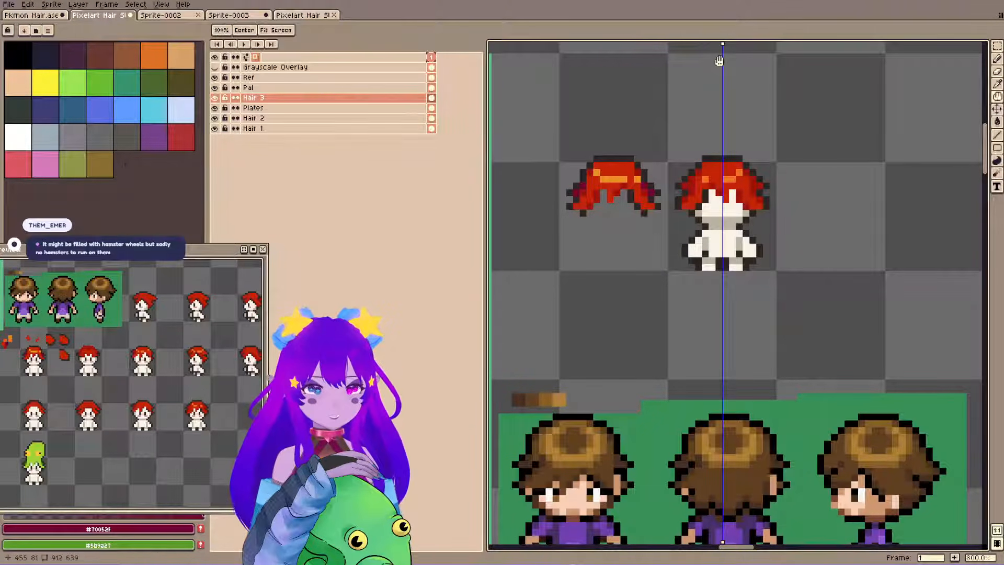
pyautogui.press('m')
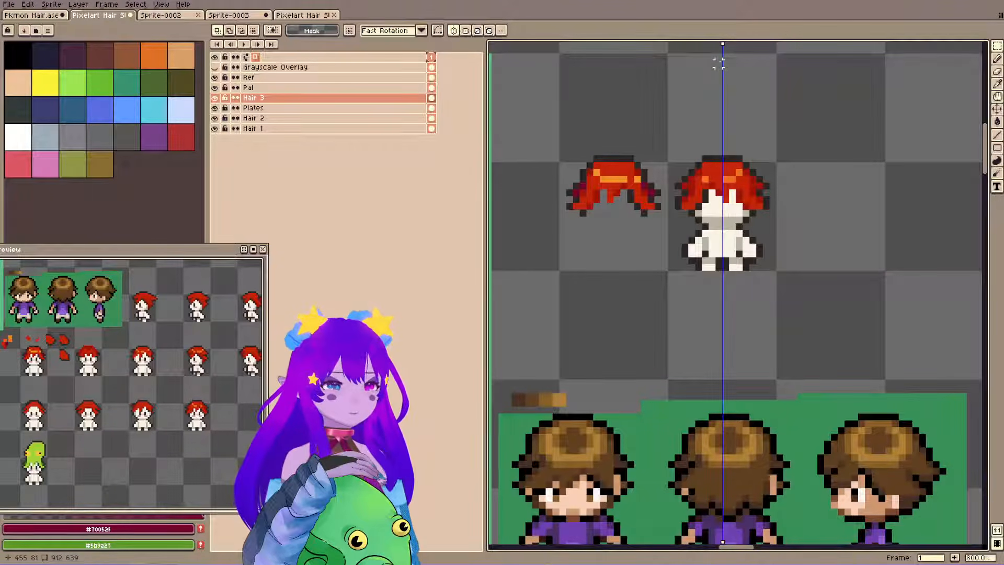
# Save the file and sample the red #c32309 from the back-view body's hair for the Pencil tool.
pyautogui.press('space')
pyautogui.moveTo(902, 118); pyautogui.dragTo(908, 133)
pyautogui.hotkey('ctrl', 's')
pyautogui.press('i')
pyautogui.click(723, 199)
pyautogui.press('b')
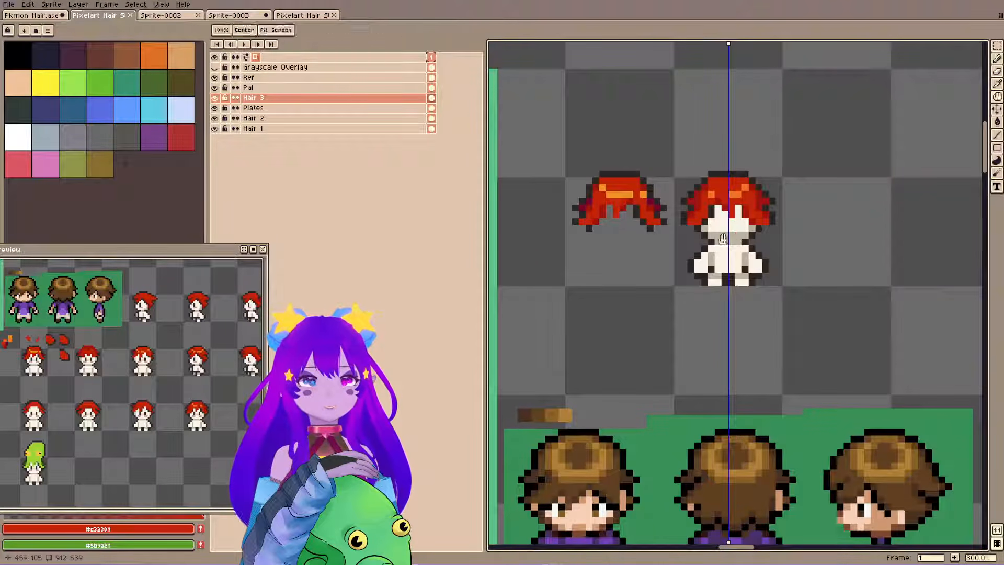
pyautogui.press('i')
pyautogui.press('b')
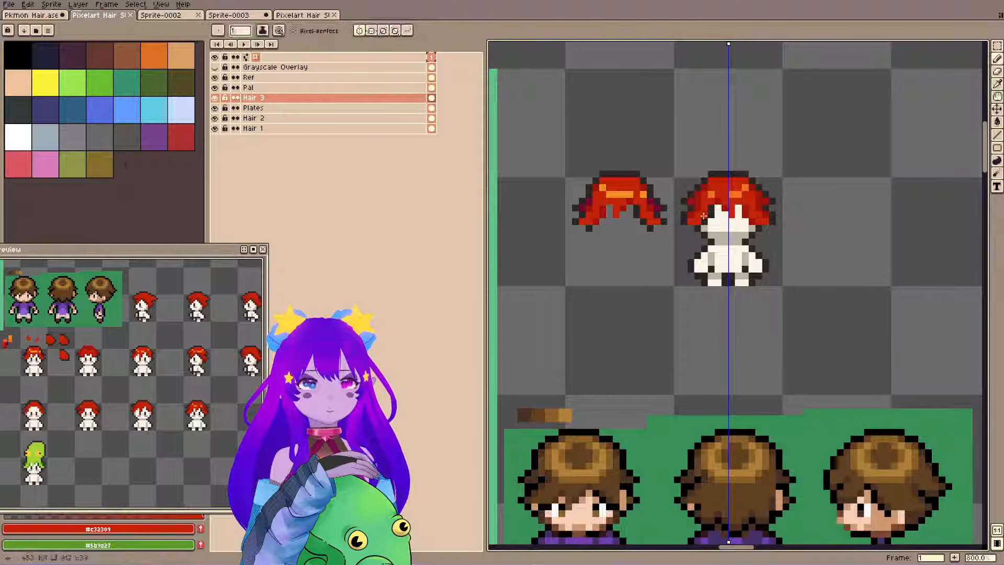
# Look over the reference sprites across the sheet and frame the back-view hair together with the brown-haired references in the preview.
pyautogui.scroll(-6, 675, 93)
pyautogui.press('space')
pyautogui.moveTo(613, 183)
pyautogui.mouseDown()
pyautogui.moveTo(747, 200)
pyautogui.moveTo(974, 162)
pyautogui.mouseUp()
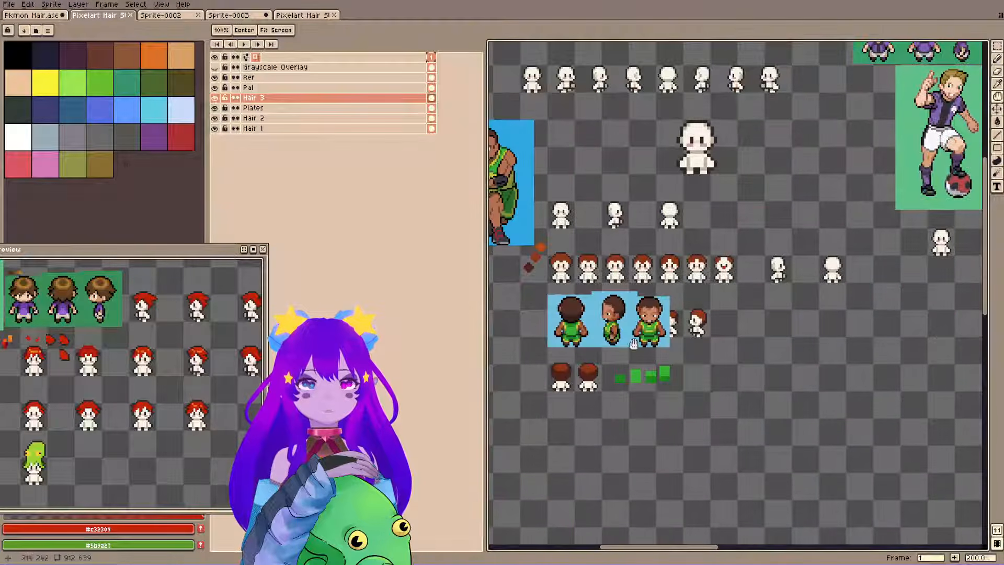
pyautogui.scroll(4, 582, 369)
pyautogui.scroll(-5, 579, 344)
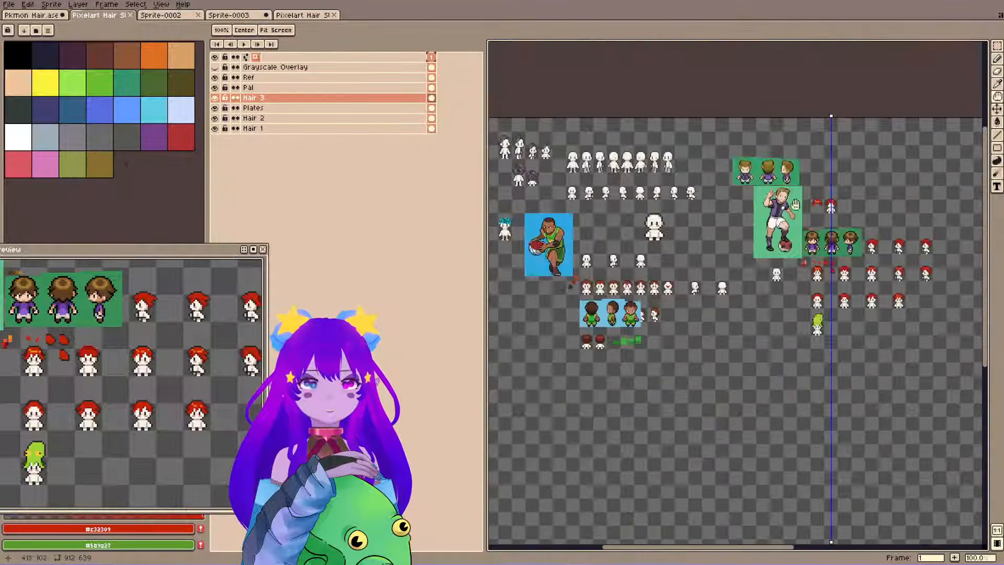
pyautogui.scroll(6, 763, 263)
pyautogui.moveTo(707, 266); pyautogui.dragTo(716, 139)
pyautogui.scroll(1, 711, 213)
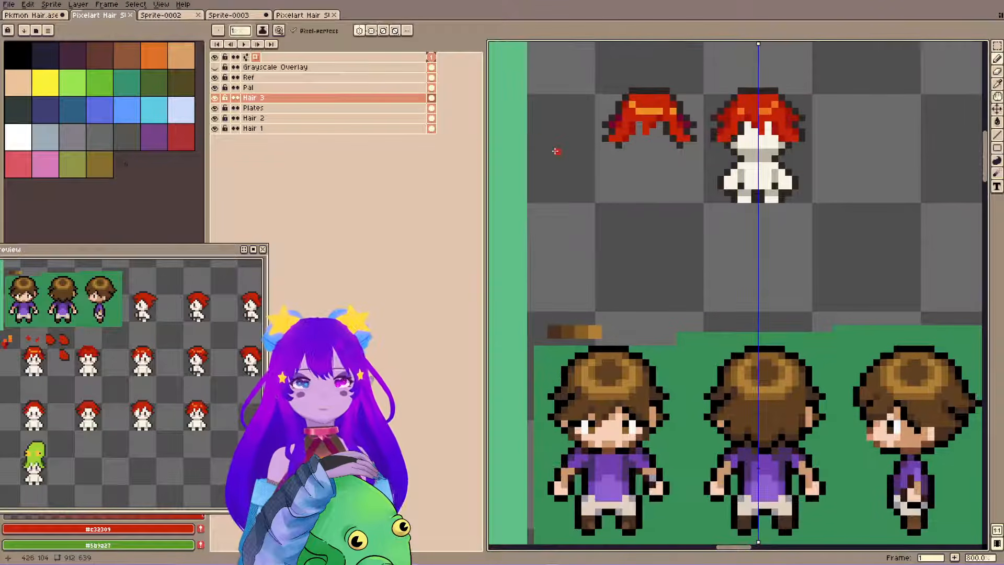
pyautogui.moveTo(57, 334); pyautogui.dragTo(96, 474)
pyautogui.scroll(2, 113, 446)
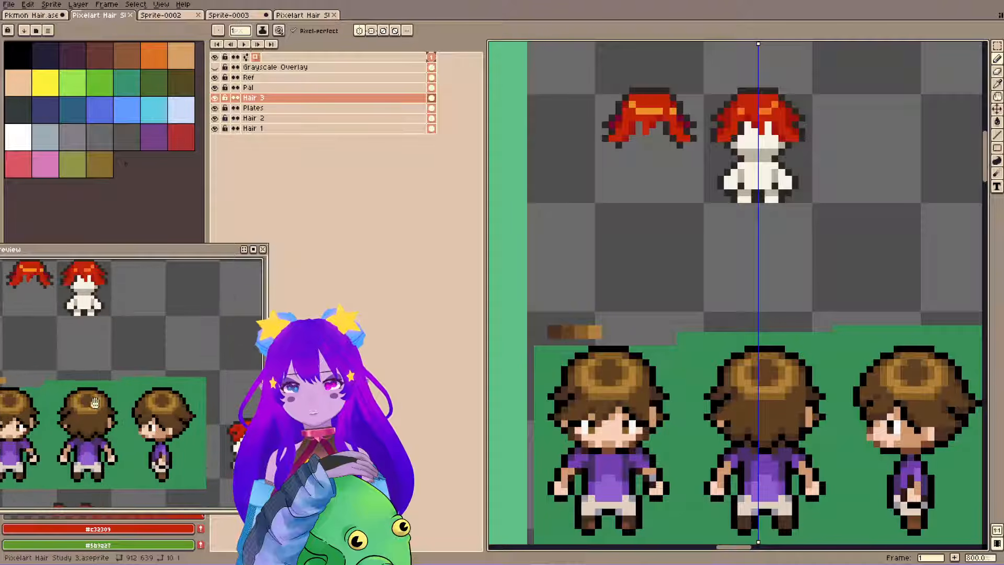
pyautogui.moveTo(80, 393); pyautogui.dragTo(119, 414)
pyautogui.moveTo(793, 204); pyautogui.dragTo(770, 222)
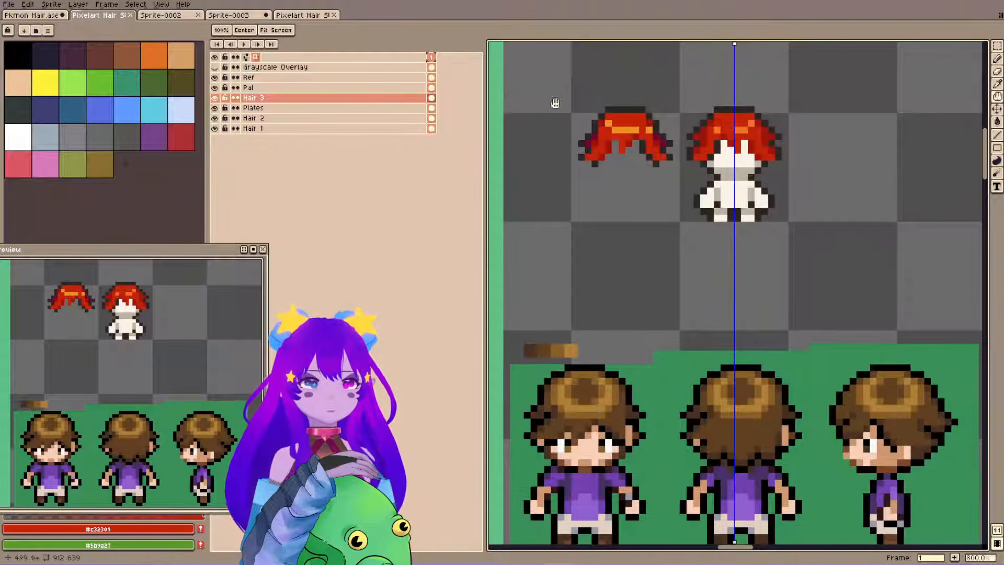
# Sample the dark red #9d140b from the hair and pencil mirrored hair tips at the back-view body's nape, erasing stray pixels.
pyautogui.keyDown('alt'); pyautogui.click(742, 140); pyautogui.keyUp('alt')
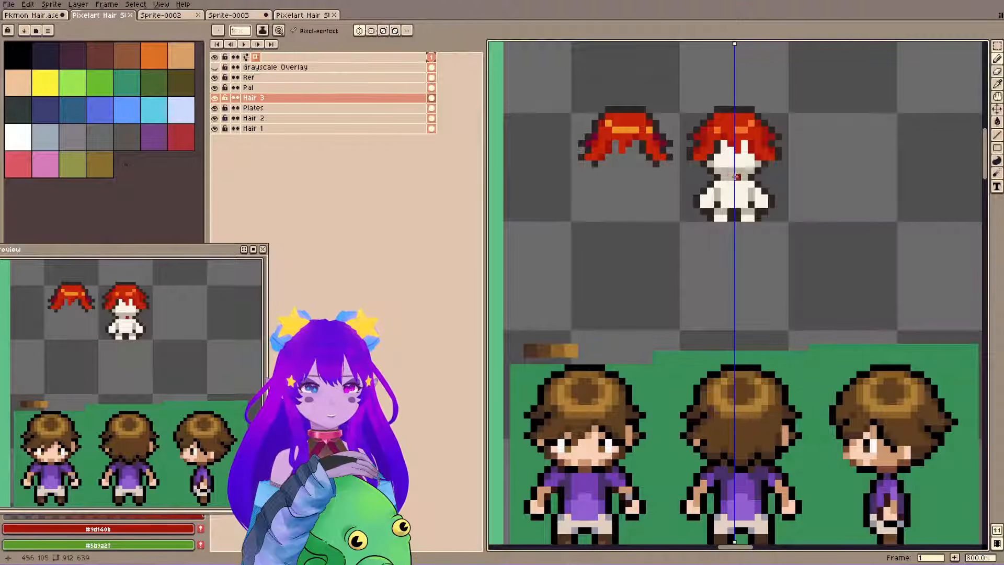
pyautogui.click(734, 183)
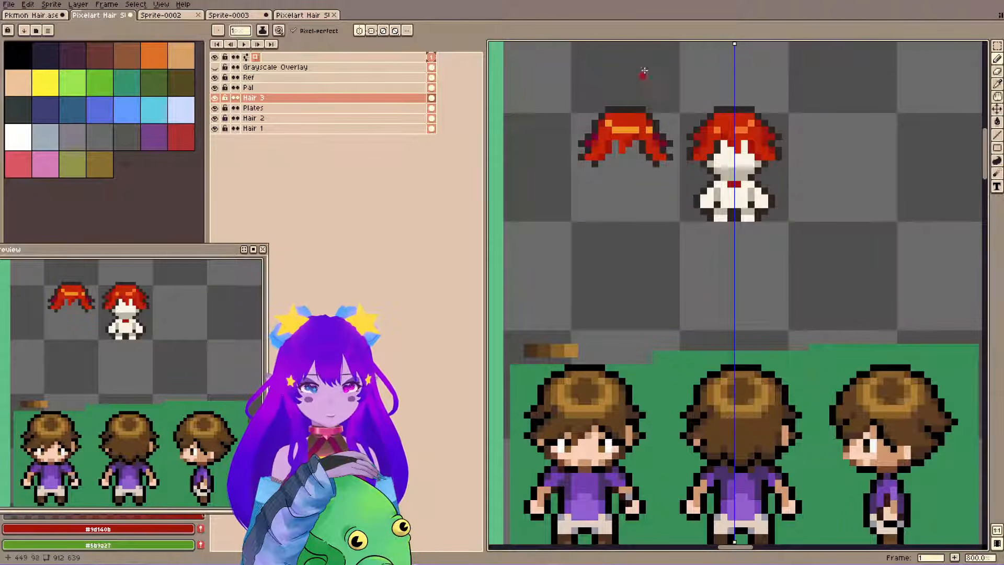
pyautogui.press('e')
pyautogui.click(738, 184)
pyautogui.moveTo(778, 157); pyautogui.dragTo(802, 206)
pyautogui.press('b')
pyautogui.click(768, 220)
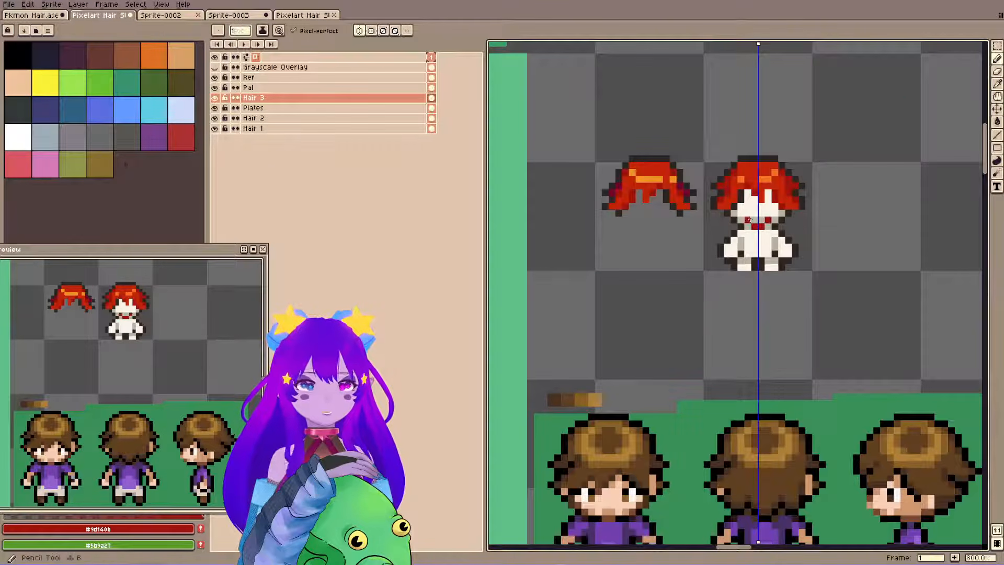
# Sample the red #c32309, try a mirrored vertical strand down the centre of the back-view head, and undo the strokes.
pyautogui.keyDown('alt'); pyautogui.click(756, 189); pyautogui.keyUp('alt')
pyautogui.click(757, 219)
pyautogui.moveTo(755, 216); pyautogui.dragTo(755, 192)
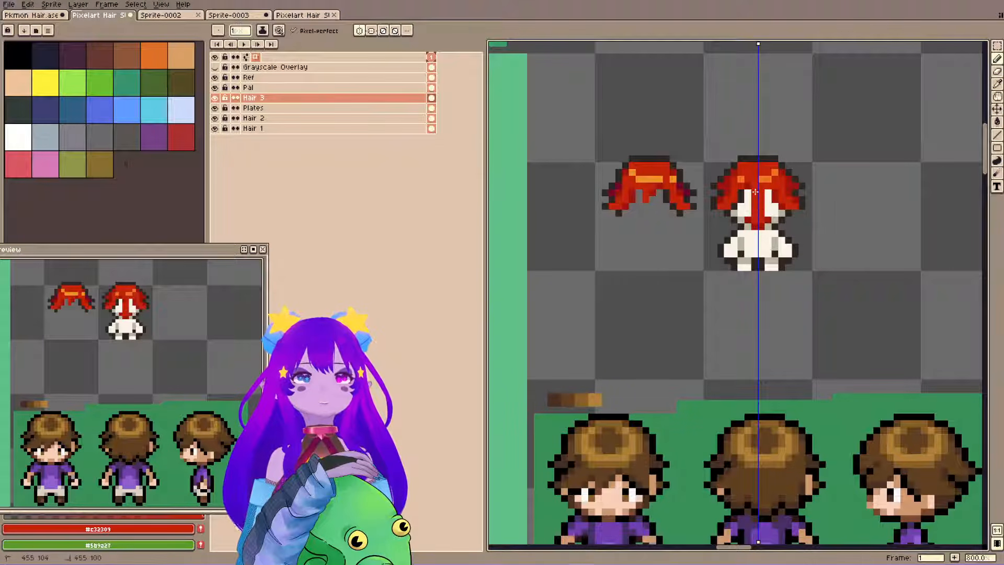
pyautogui.hotkey('ctrl', 'z')
pyautogui.hotkey('ctrl', 'z')
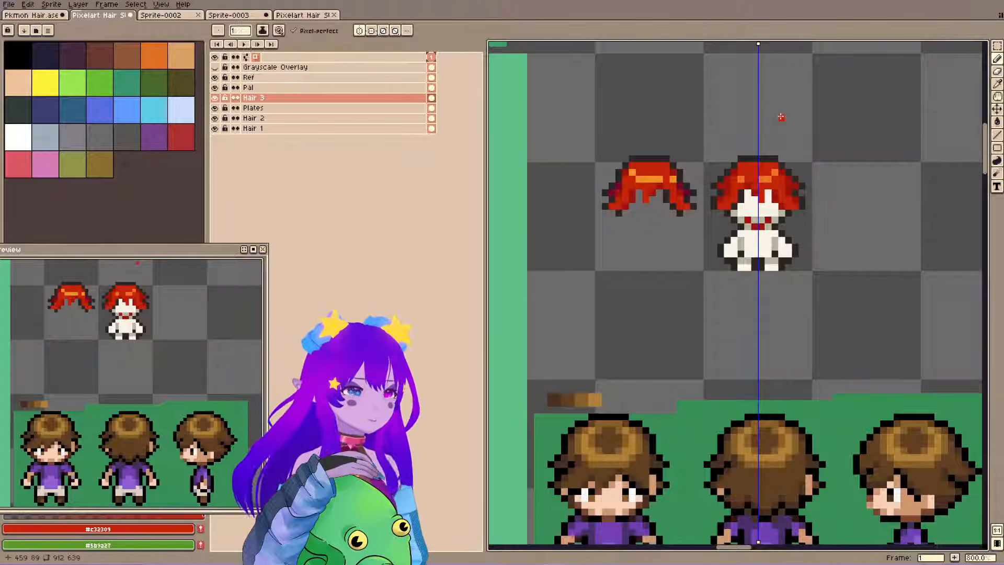
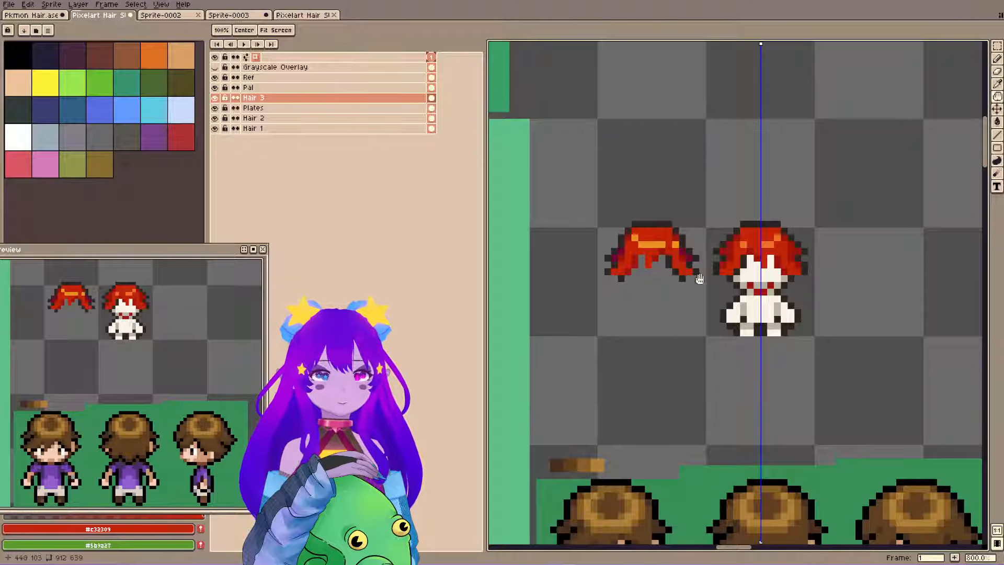
# Erase the stray mirrored red pixels from the face and nape of the back-view body.
pyautogui.moveTo(699, 279); pyautogui.dragTo(641, 289)
pyautogui.press('i')
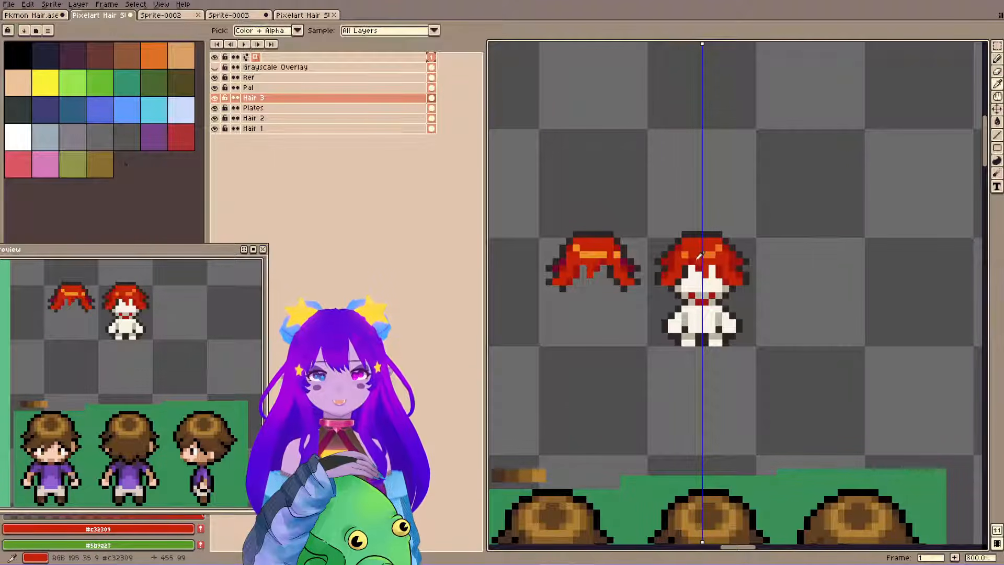
pyautogui.press('b')
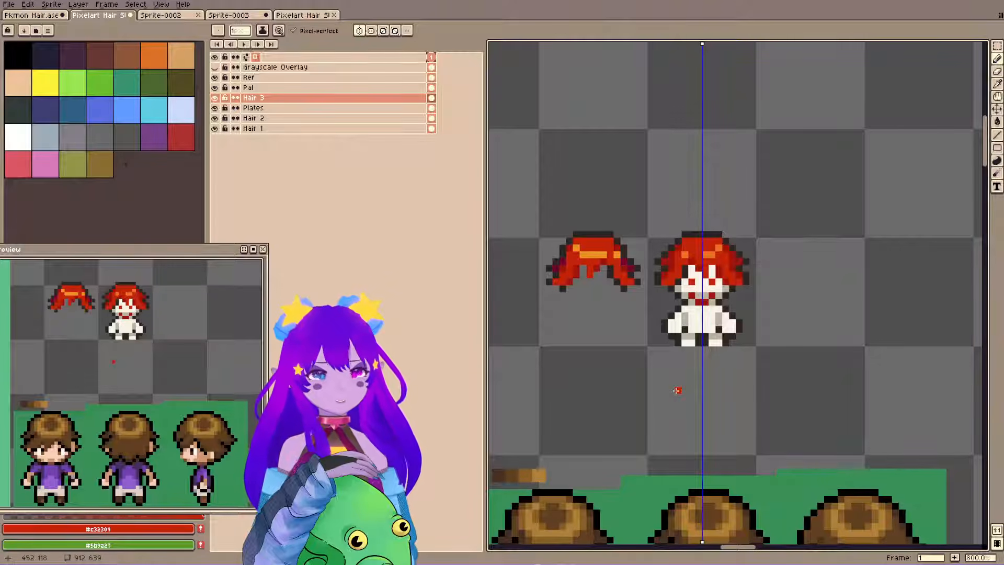
pyautogui.scroll(2, 757, 323)
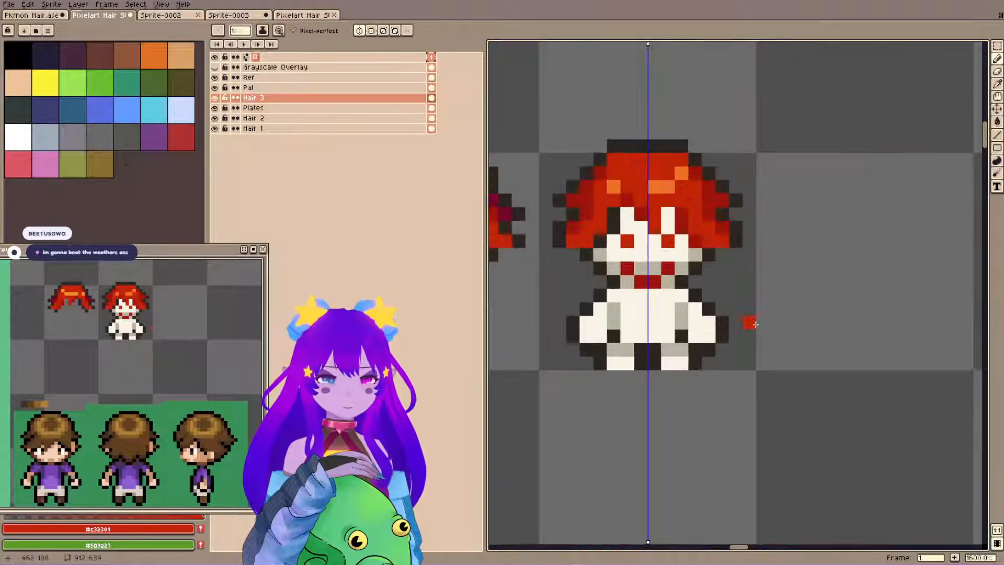
pyautogui.moveTo(735, 329); pyautogui.dragTo(777, 372)
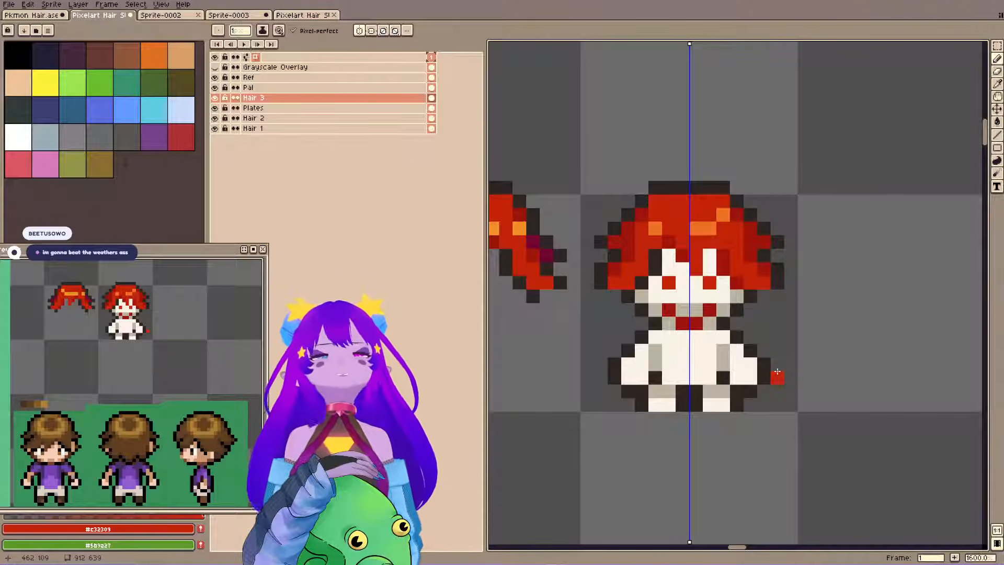
pyautogui.moveTo(810, 219)
pyautogui.mouseDown()
pyautogui.moveTo(813, 231)
pyautogui.moveTo(771, 245)
pyautogui.mouseUp()
pyautogui.press('e')
pyautogui.moveTo(659, 306)
pyautogui.mouseDown()
pyautogui.moveTo(673, 346)
pyautogui.moveTo(693, 346)
pyautogui.moveTo(672, 347)
pyautogui.mouseUp()
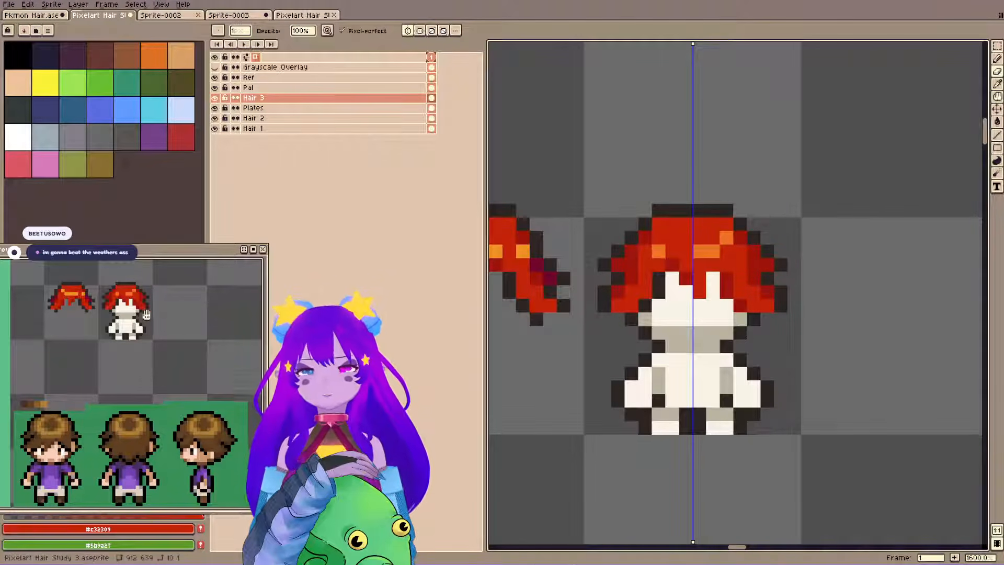
# Save the file and frame the red hair sprites together with the brown-haired references in the preview.
pyautogui.scroll(1, 142, 326)
pyautogui.moveTo(141, 335); pyautogui.dragTo(174, 413)
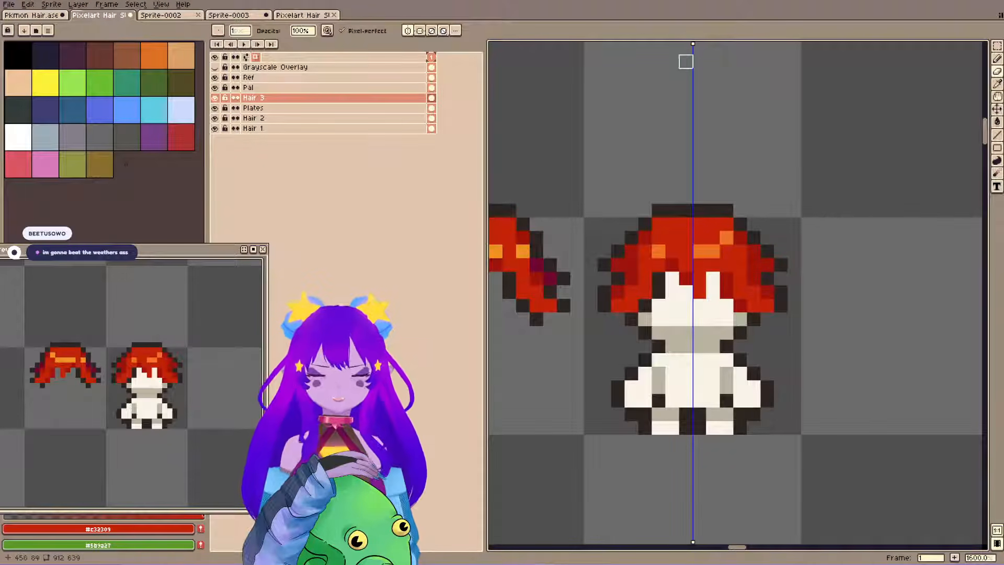
pyautogui.moveTo(769, 262); pyautogui.dragTo(778, 265)
pyautogui.hotkey('ctrl', 's')
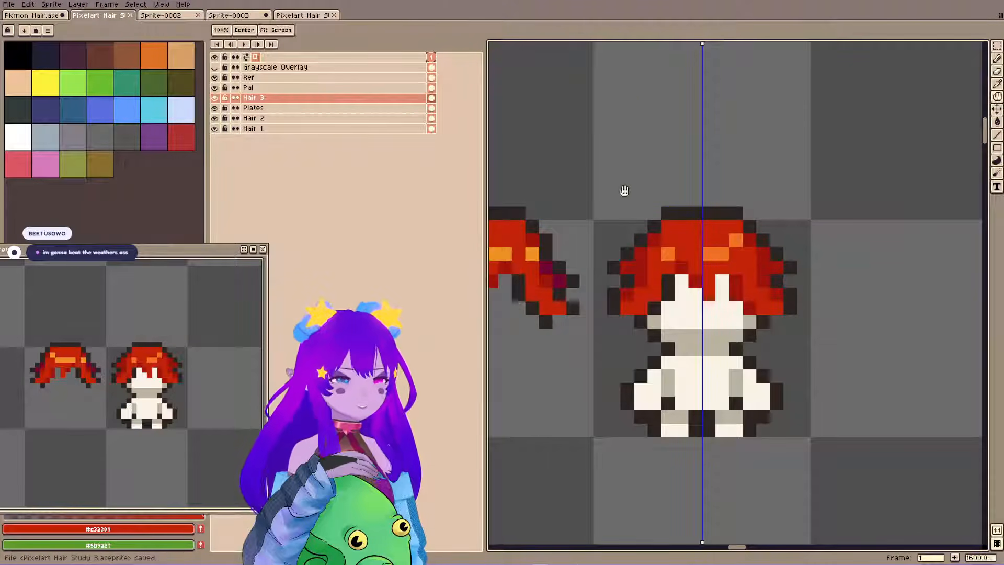
pyautogui.moveTo(626, 158); pyautogui.dragTo(635, 169)
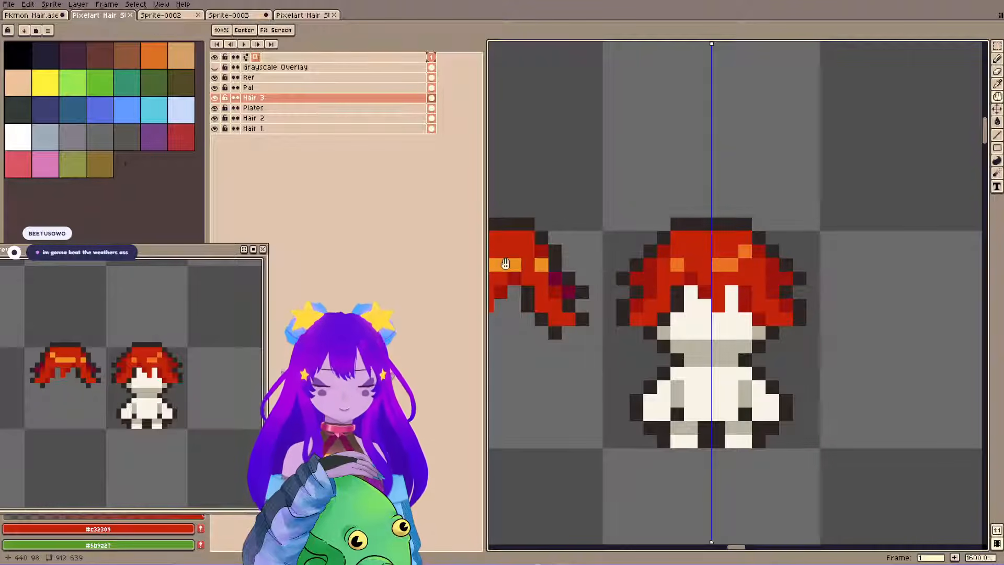
pyautogui.moveTo(720, 230); pyautogui.dragTo(738, 238)
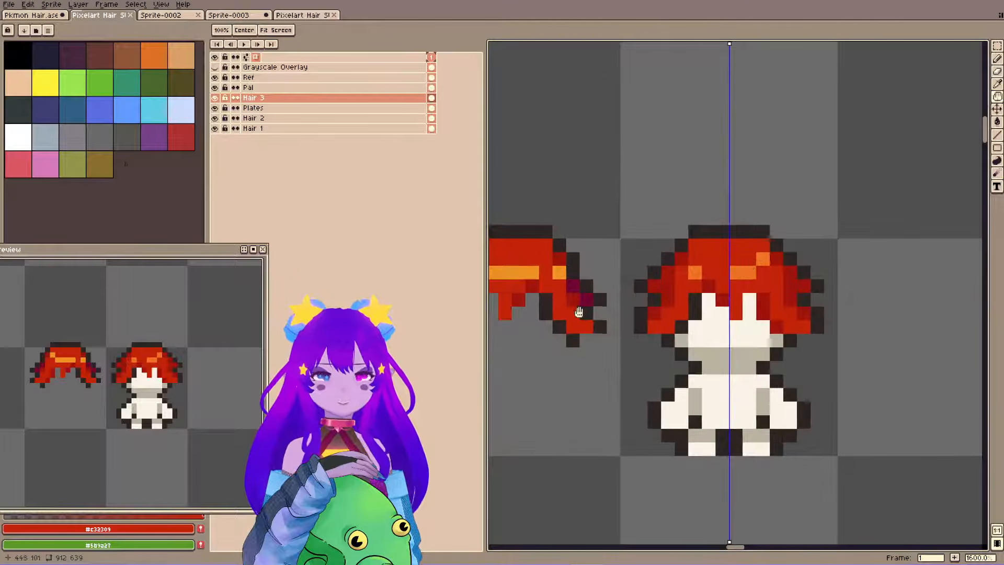
pyautogui.scroll(-3, 62, 414)
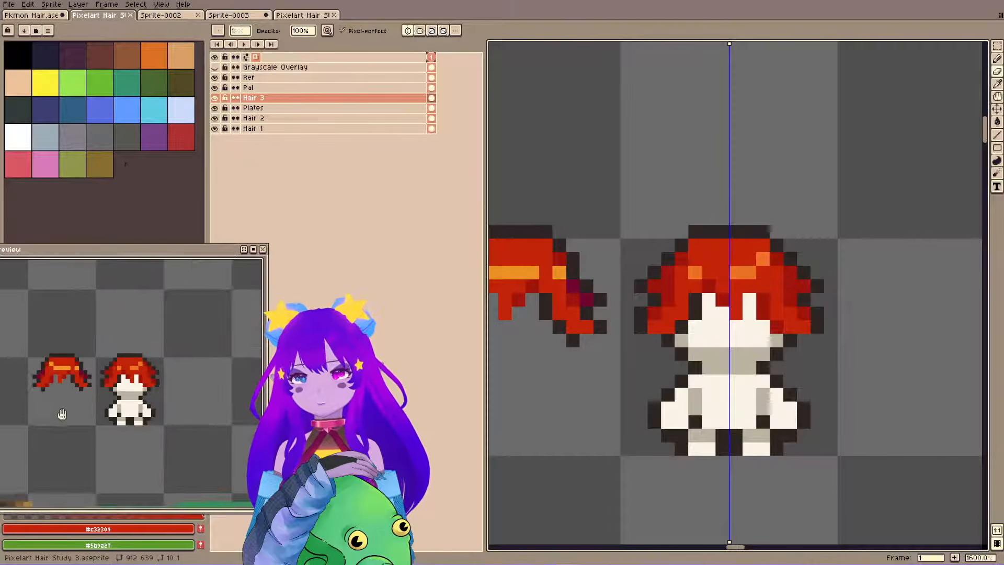
pyautogui.moveTo(81, 406); pyautogui.dragTo(85, 340)
pyautogui.scroll(1, 90, 341)
pyautogui.moveTo(139, 382); pyautogui.dragTo(141, 346)
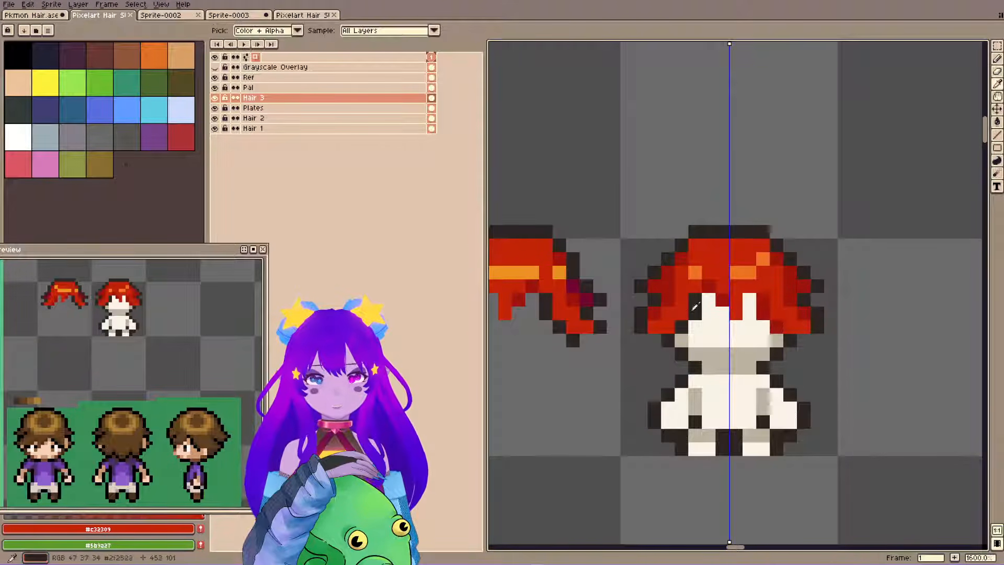
# Sample the dark red #9d140b and pencil mirrored hair tips across the nape of the back-view body.
pyautogui.keyDown('alt'); pyautogui.click(723, 300); pyautogui.keyUp('alt')
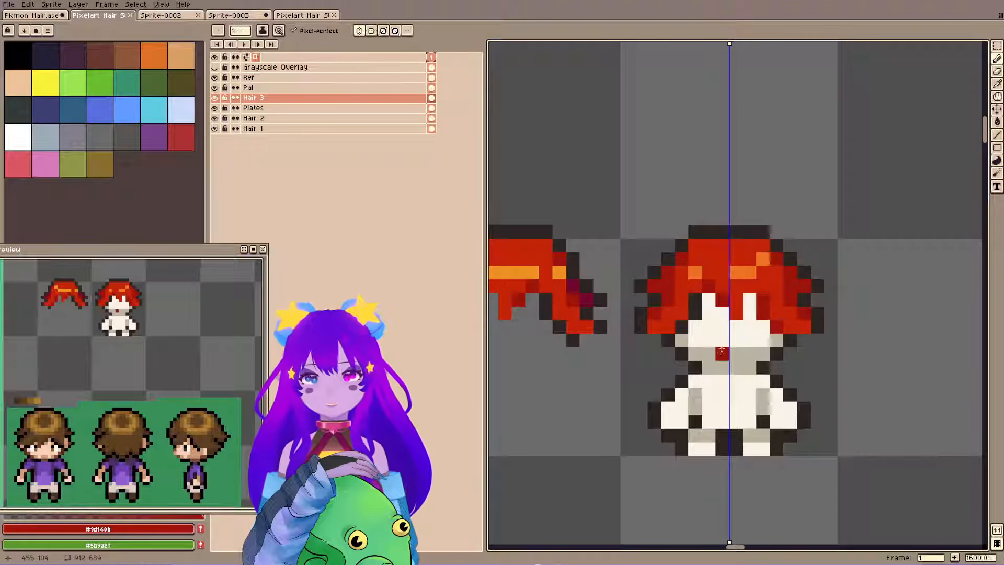
pyautogui.click(719, 365)
pyautogui.click(709, 354)
pyautogui.click(749, 354)
pyautogui.click(722, 367)
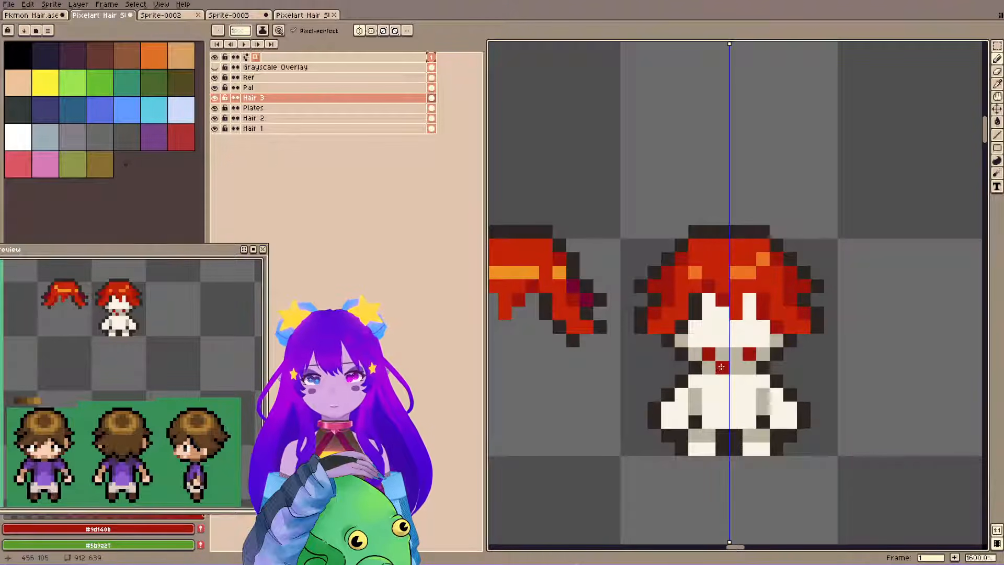
pyautogui.click(736, 368)
pyautogui.moveTo(817, 302); pyautogui.dragTo(818, 306)
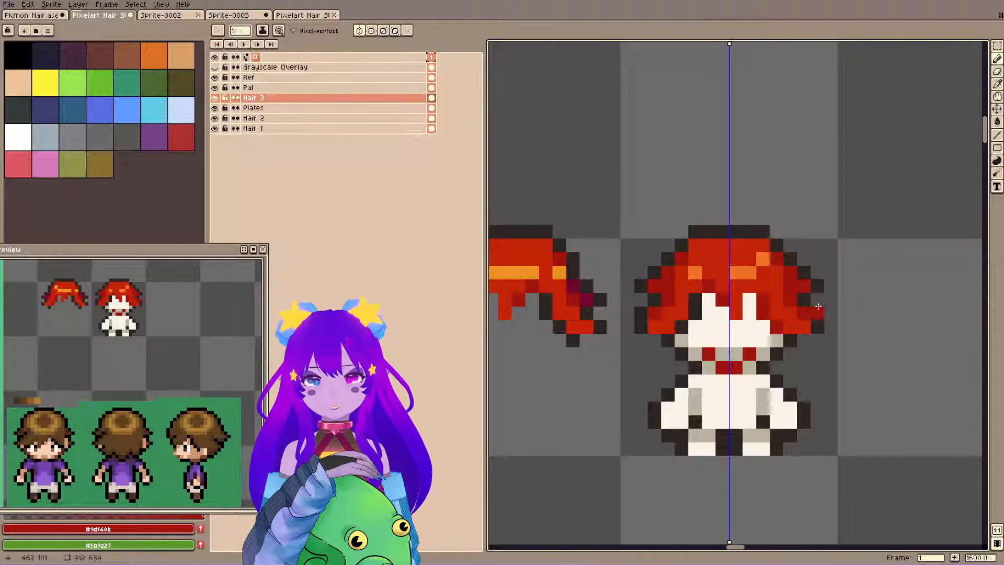
# Fill the centre of the back-view head with red #c32309 and add mirrored dark red #9d140b strands and lower side tips.
pyautogui.keyDown('alt'); pyautogui.click(719, 314); pyautogui.keyUp('alt')
pyautogui.moveTo(736, 354)
pyautogui.mouseDown()
pyautogui.moveTo(722, 350)
pyautogui.moveTo(719, 303)
pyautogui.moveTo(709, 307)
pyautogui.moveTo(709, 343)
pyautogui.mouseUp()
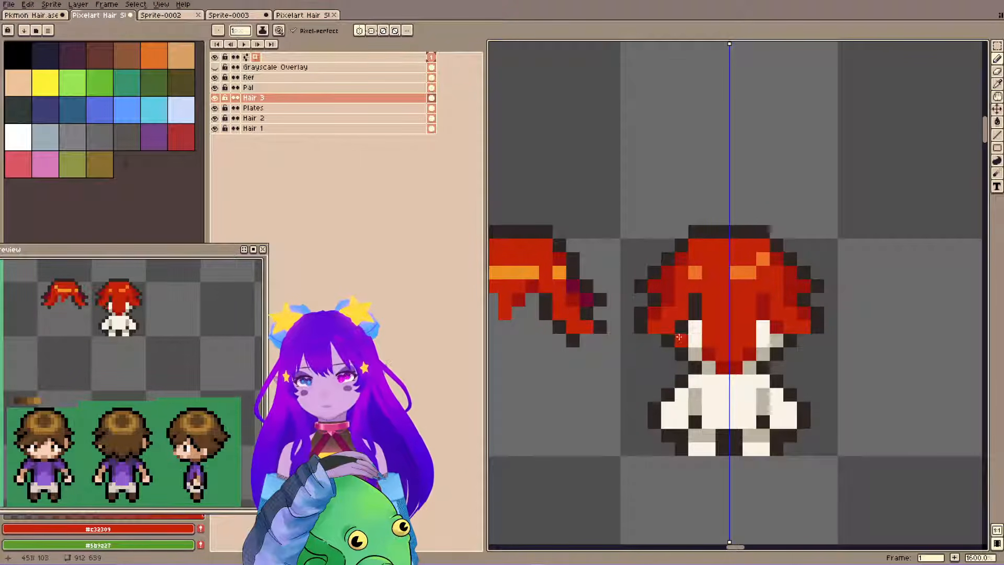
pyautogui.keyDown('alt'); pyautogui.click(710, 351); pyautogui.keyUp('alt')
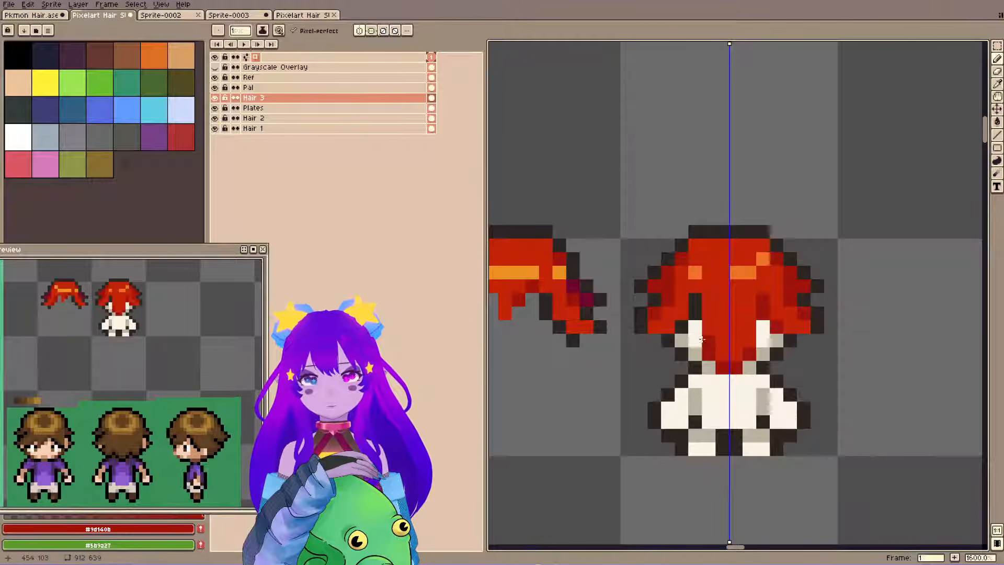
pyautogui.click(692, 355)
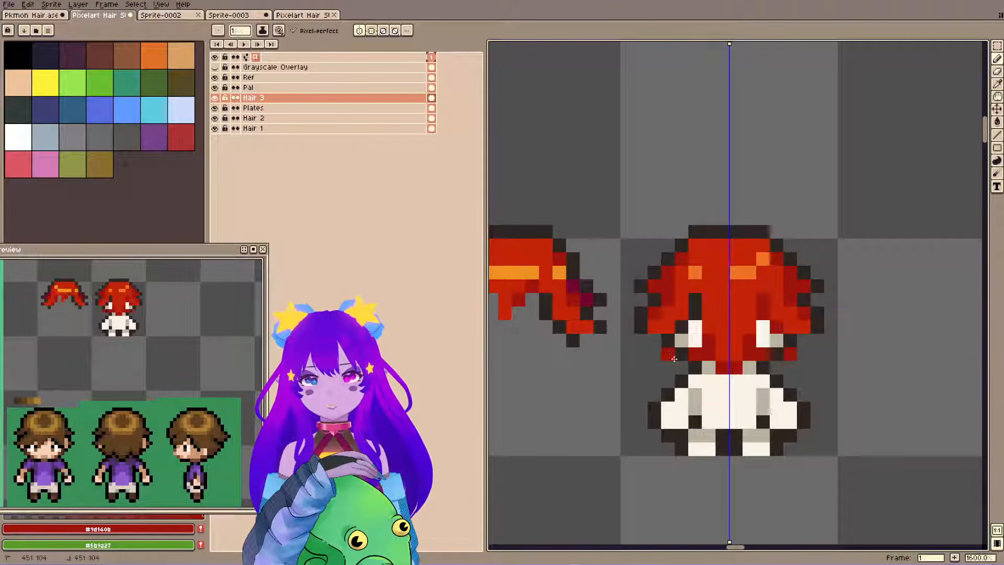
pyautogui.moveTo(674, 358); pyautogui.dragTo(689, 361)
pyautogui.press('e')
pyautogui.click(693, 356)
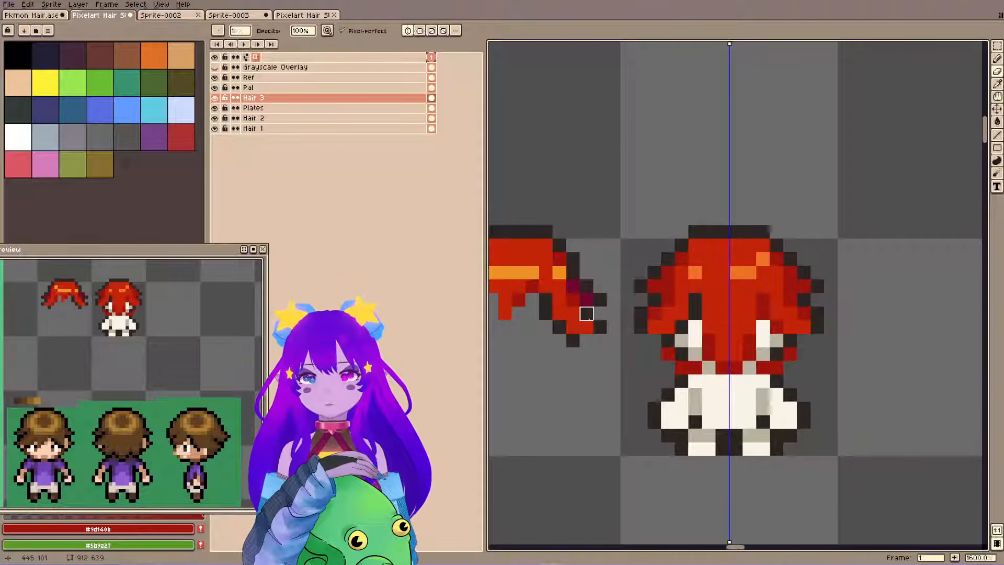
# Outline the underside of the side locks in #2f2522 and fill the remaining white gaps with red #c32309.
pyautogui.keyDown('alt'); pyautogui.click(643, 325); pyautogui.keyUp('alt')
pyautogui.press('b')
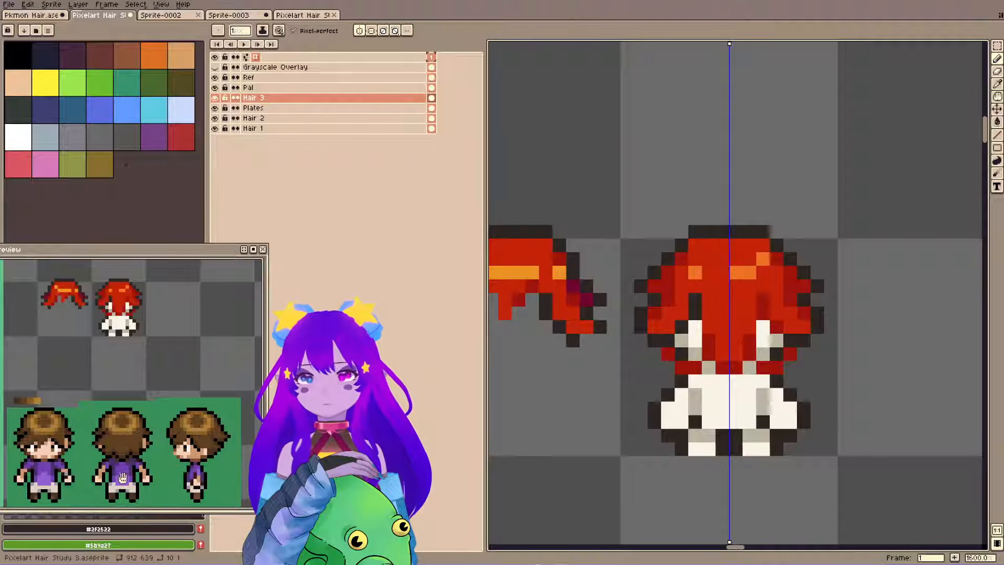
pyautogui.press('e')
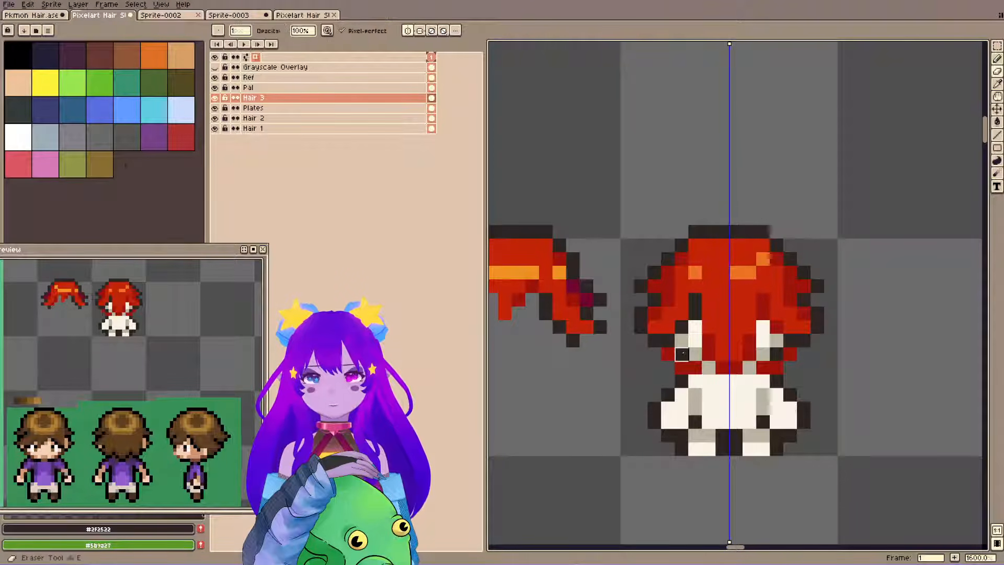
pyautogui.keyDown('alt'); pyautogui.click(708, 329); pyautogui.keyUp('alt')
pyautogui.press('b')
pyautogui.moveTo(682, 341)
pyautogui.mouseDown()
pyautogui.moveTo(681, 354)
pyautogui.moveTo(689, 350)
pyautogui.mouseUp()
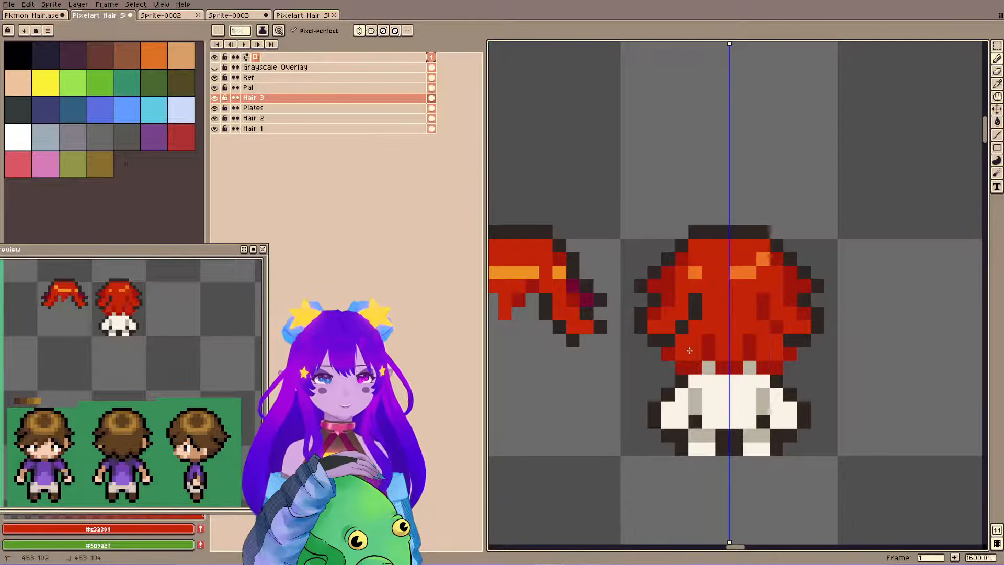
# Extend the #2f2522 outline down both lower sides of the back-view hair and save the file.
pyautogui.keyDown('alt'); pyautogui.click(666, 343); pyautogui.keyUp('alt')
pyautogui.press('b')
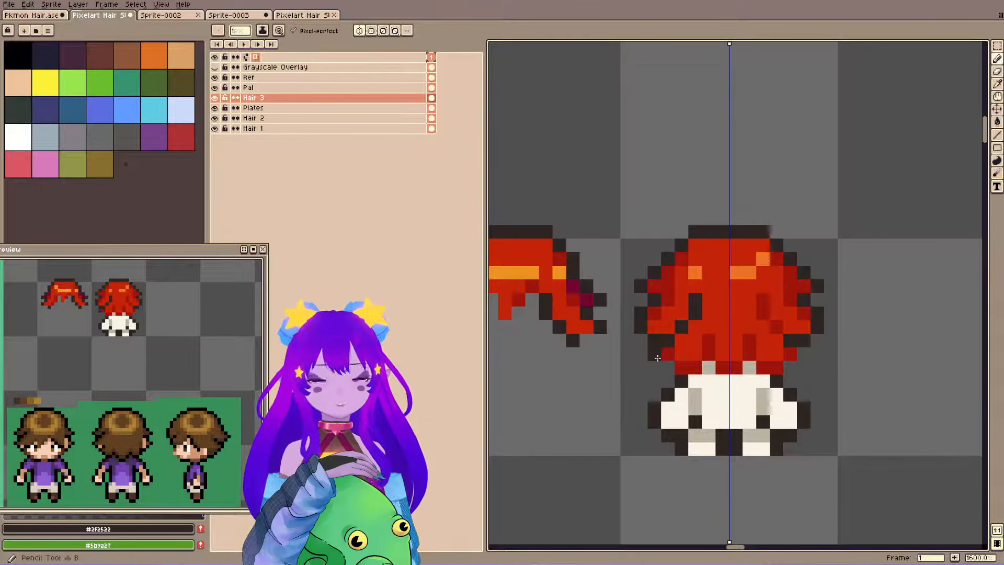
pyautogui.click(657, 356)
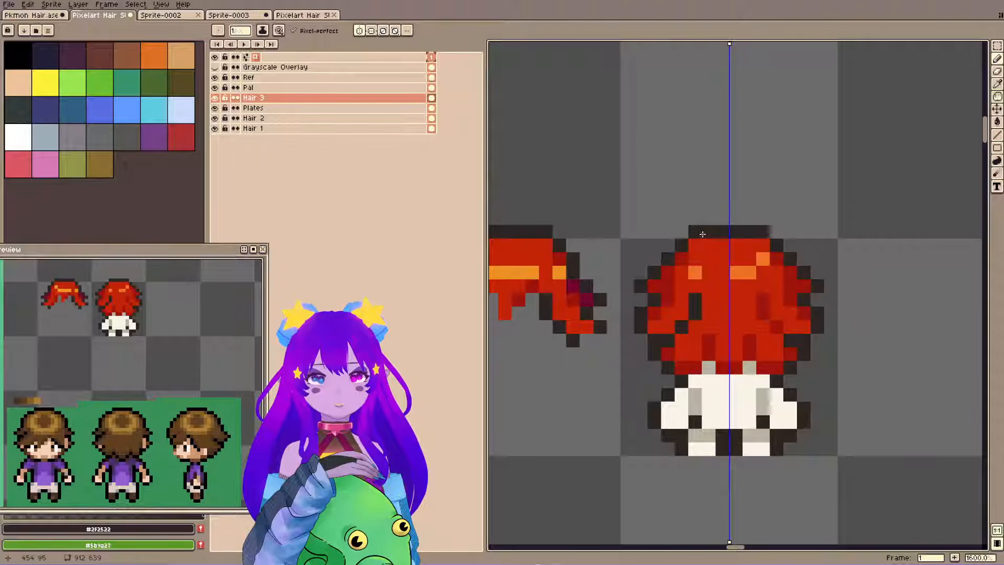
pyautogui.hotkey('ctrl', 's')
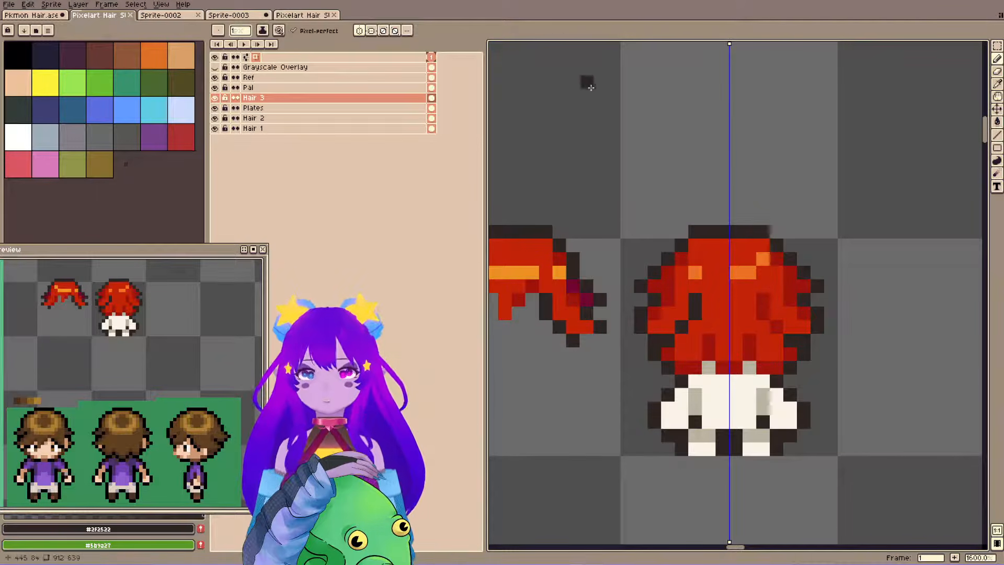
# Turn off horizontal symmetry and recolour the dark outline strand inside the hair's left side with dark red #9d140b.
pyautogui.click(358, 30)
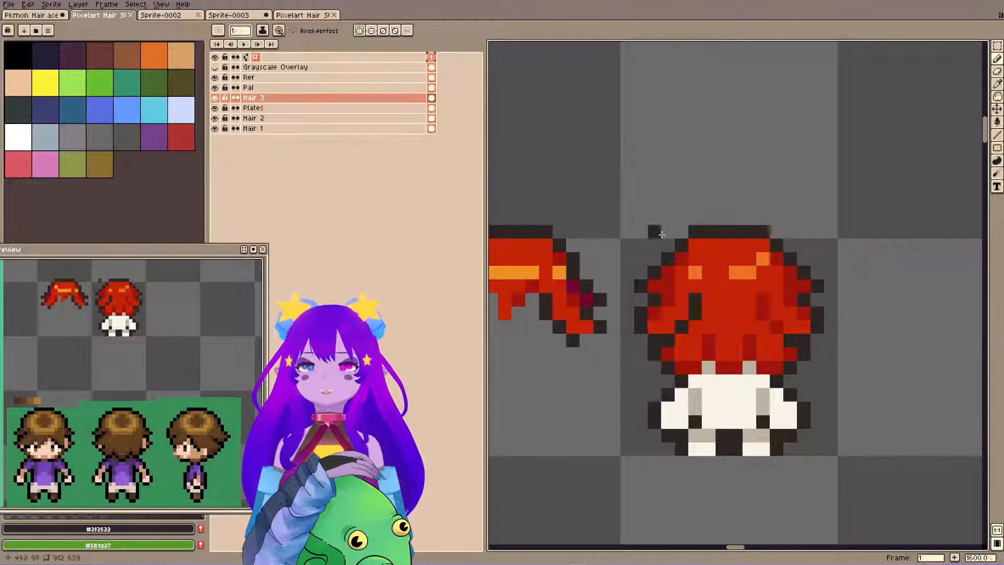
pyautogui.keyDown('alt'); pyautogui.click(759, 307); pyautogui.keyUp('alt')
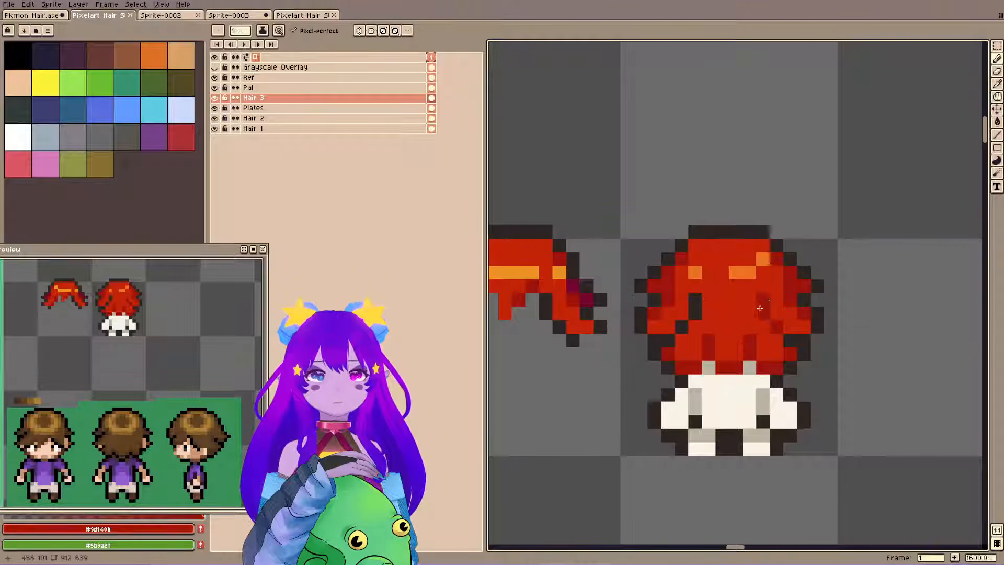
pyautogui.moveTo(695, 298); pyautogui.dragTo(683, 325)
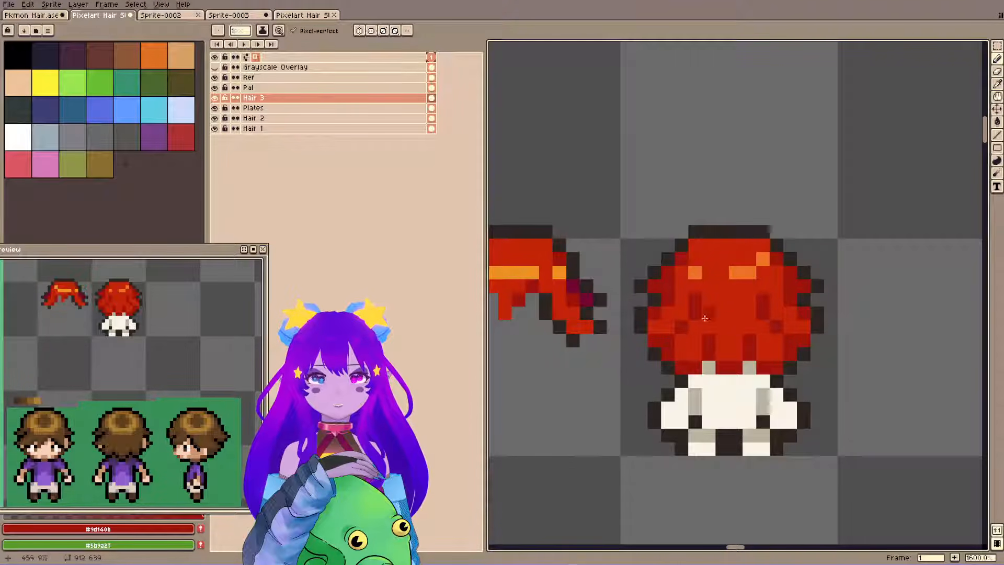
# Sample the outline colour #2f2522, try an extra pixel beyond the hair's lower right edge, undo it, and save the file.
pyautogui.keyDown('alt'); pyautogui.click(802, 338); pyautogui.keyUp('alt')
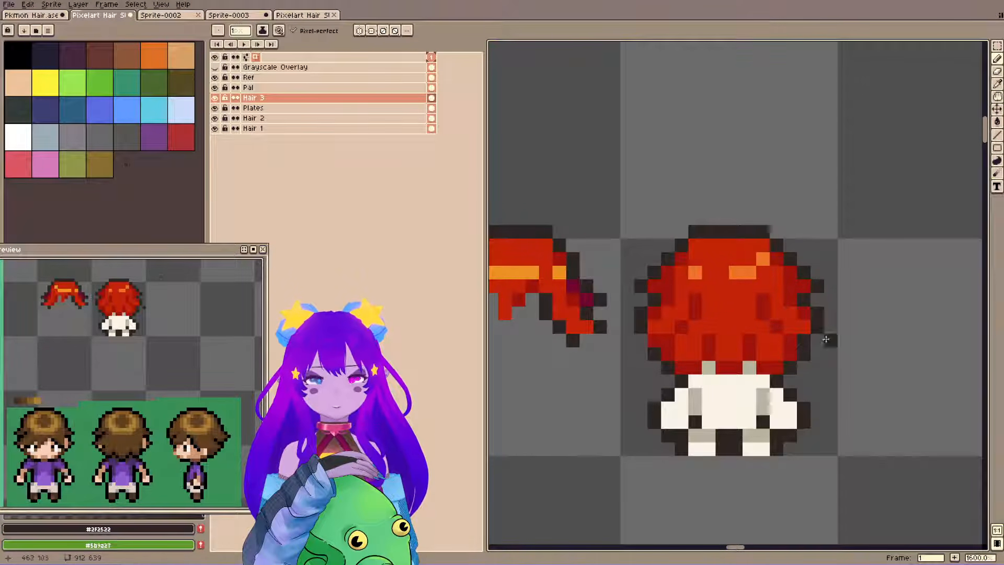
pyautogui.click(820, 338)
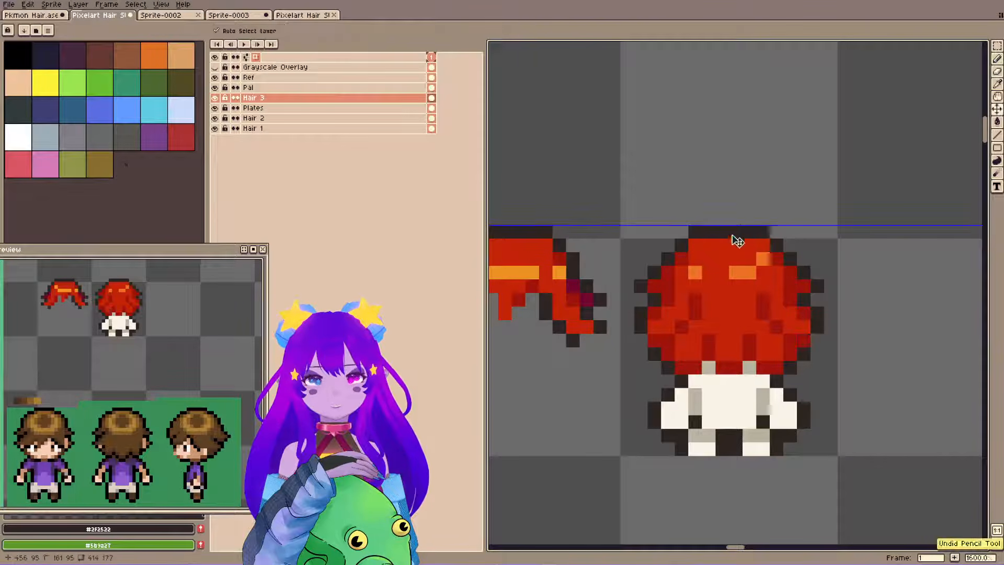
pyautogui.hotkey('ctrl', 's')
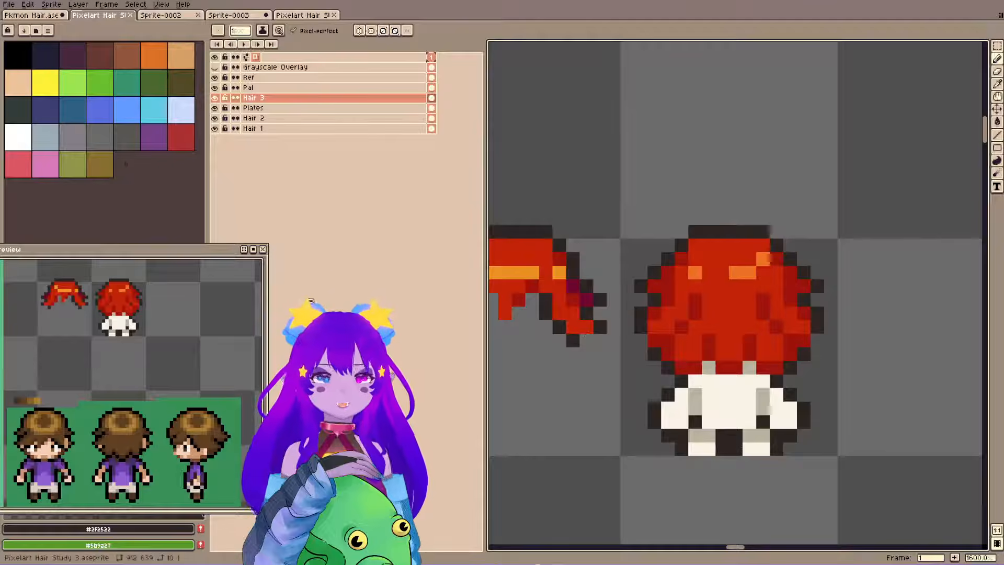
# Sample the red #c32309 and paint over the inner dark red strands of the back-view hair, comparing with the brown-haired references.
pyautogui.moveTo(175, 308); pyautogui.dragTo(186, 360)
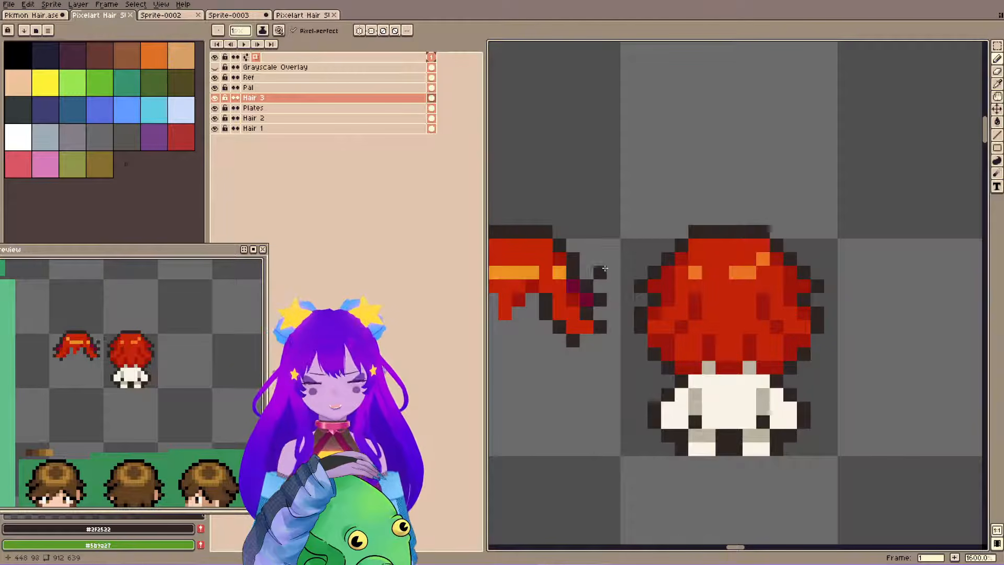
pyautogui.moveTo(210, 380); pyautogui.dragTo(208, 333)
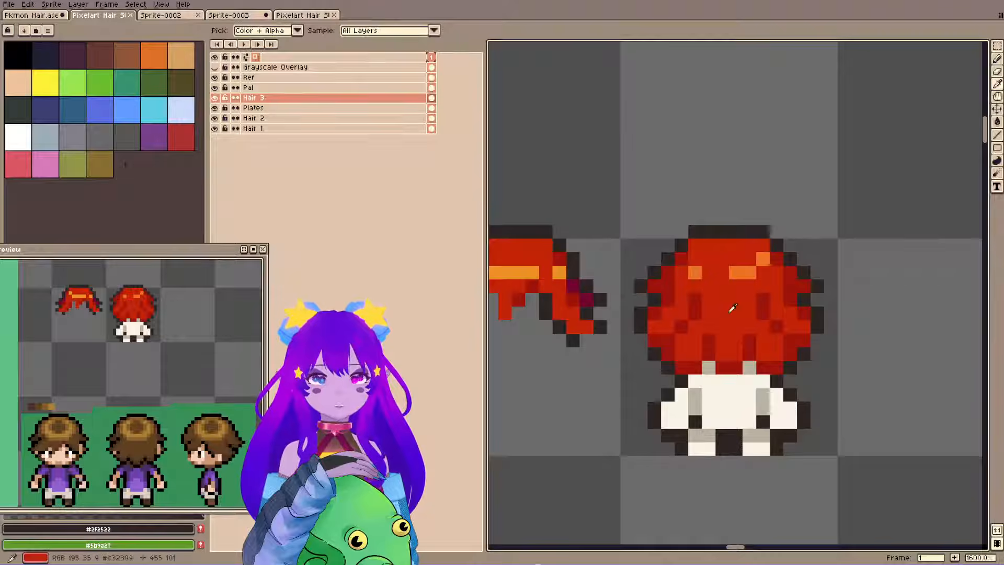
pyautogui.keyDown('alt'); pyautogui.click(712, 340); pyautogui.keyUp('alt')
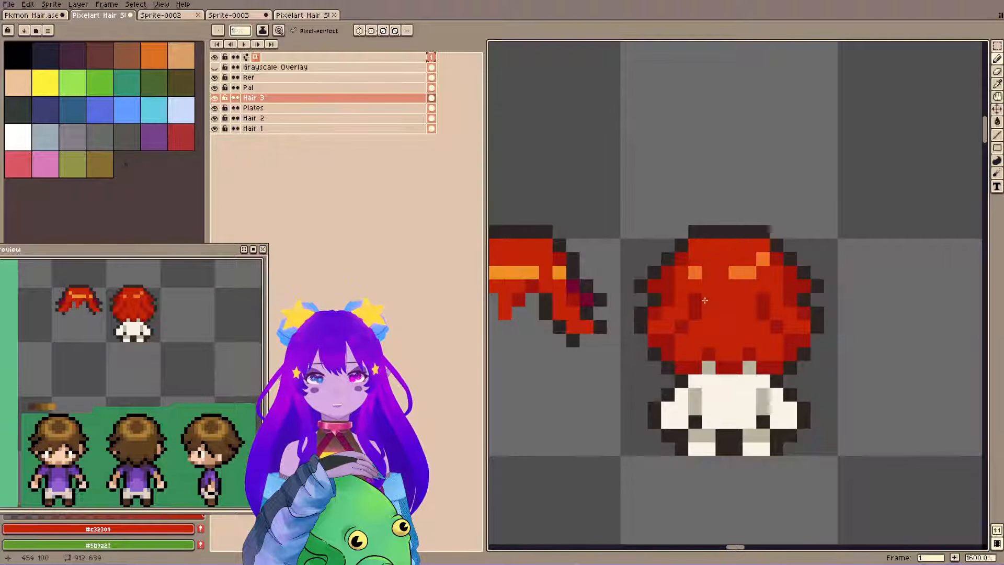
pyautogui.hotkey('ctrl', 's')
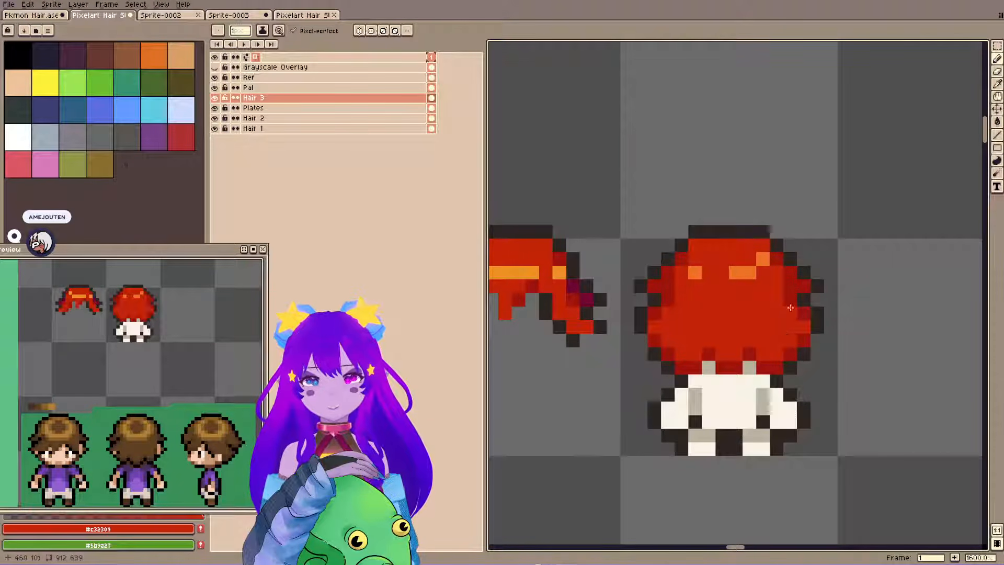
pyautogui.press('i')
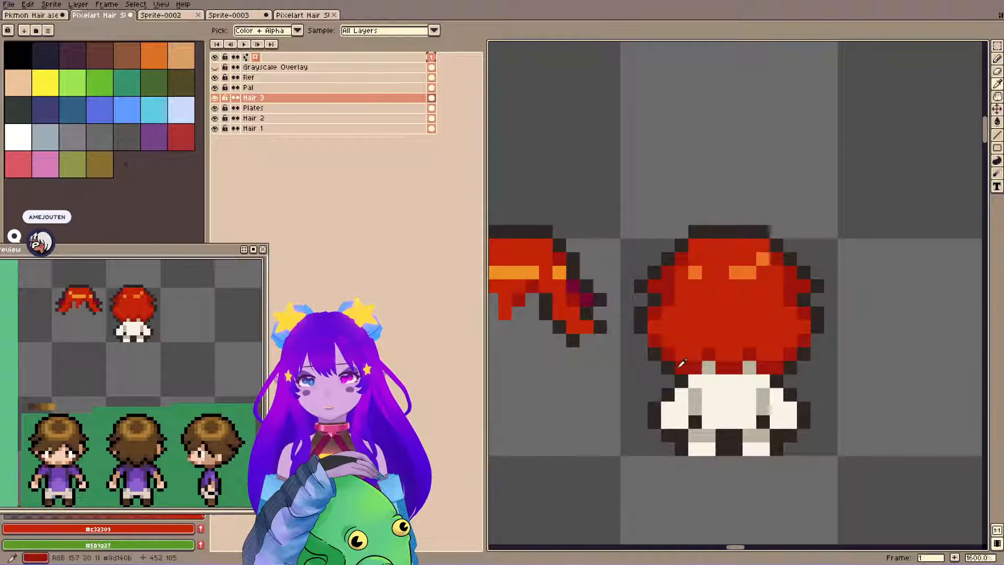
# Sample maroon #70052f, shade two notches along the lower edge of the back-view hair, and save the file.
pyautogui.click(670, 366)
pyautogui.hotkey('ctrl', 's')
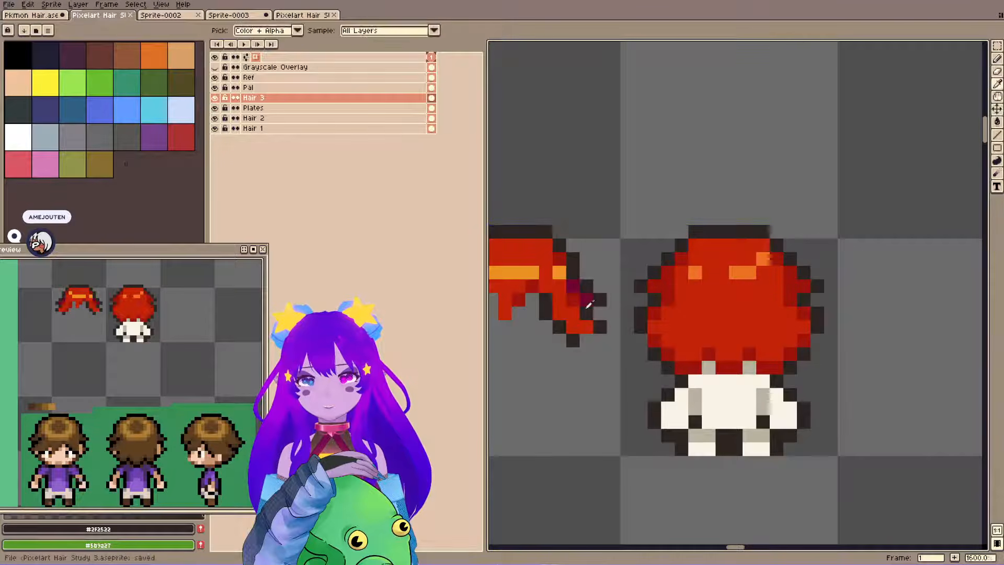
pyautogui.keyDown('alt'); pyautogui.click(588, 301); pyautogui.keyUp('alt')
pyautogui.moveTo(682, 368); pyautogui.dragTo(692, 369)
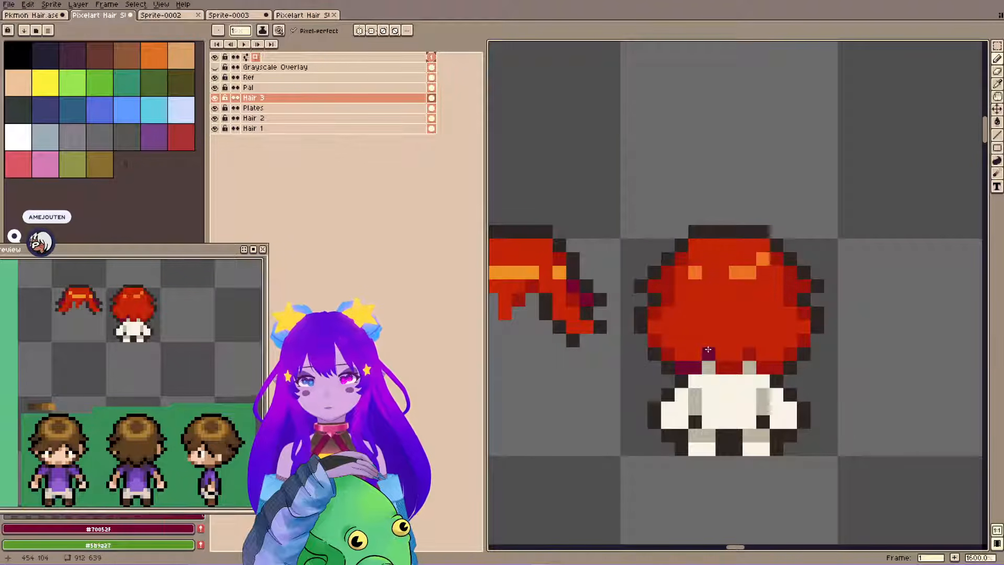
pyautogui.click(695, 353)
pyautogui.moveTo(708, 352)
pyautogui.mouseDown()
pyautogui.moveTo(708, 341)
pyautogui.moveTo(749, 341)
pyautogui.mouseUp()
pyautogui.click(762, 355)
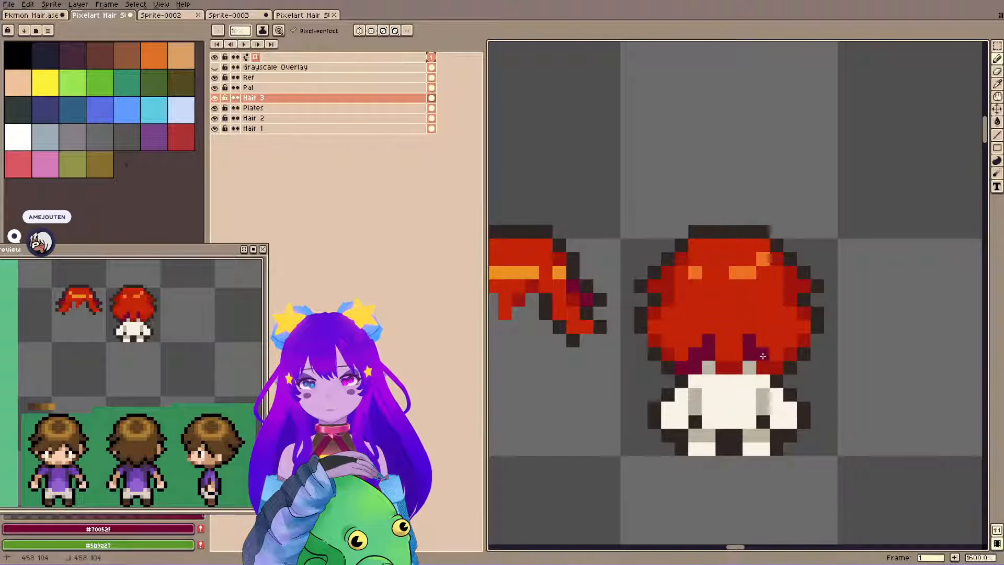
pyautogui.click(773, 349)
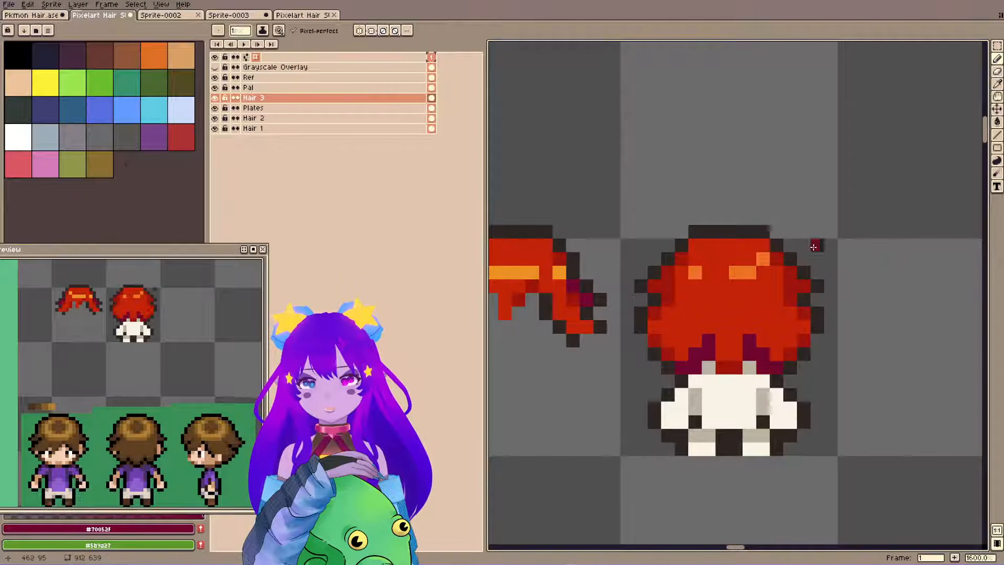
pyautogui.hotkey('ctrl', 's')
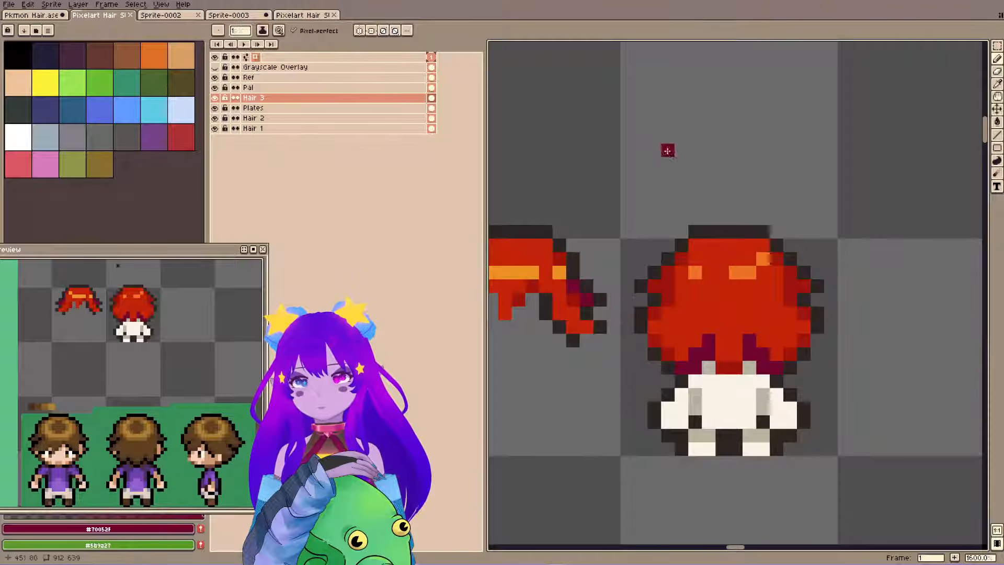
# Complete the maroon bottom row, enable horizontal symmetry, and outline both lower corners of the back-view hair with #2f2522.
pyautogui.moveTo(719, 371)
pyautogui.mouseDown()
pyautogui.moveTo(720, 381)
pyautogui.moveTo(748, 368)
pyautogui.moveTo(729, 369)
pyautogui.mouseUp()
pyautogui.hotkey('ctrl', 'z')
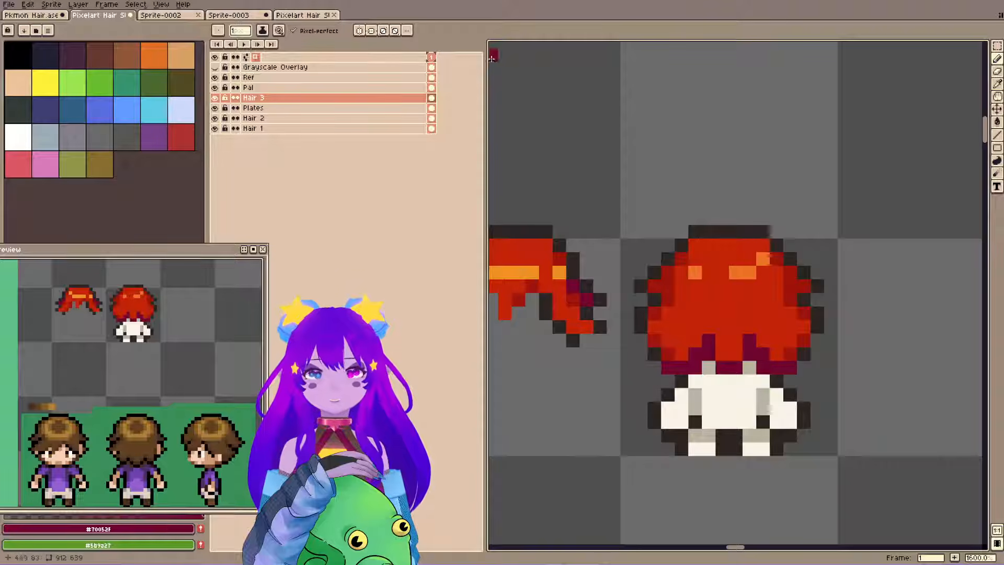
pyautogui.click(359, 31)
pyautogui.keyDown('alt'); pyautogui.click(654, 354); pyautogui.keyUp('alt')
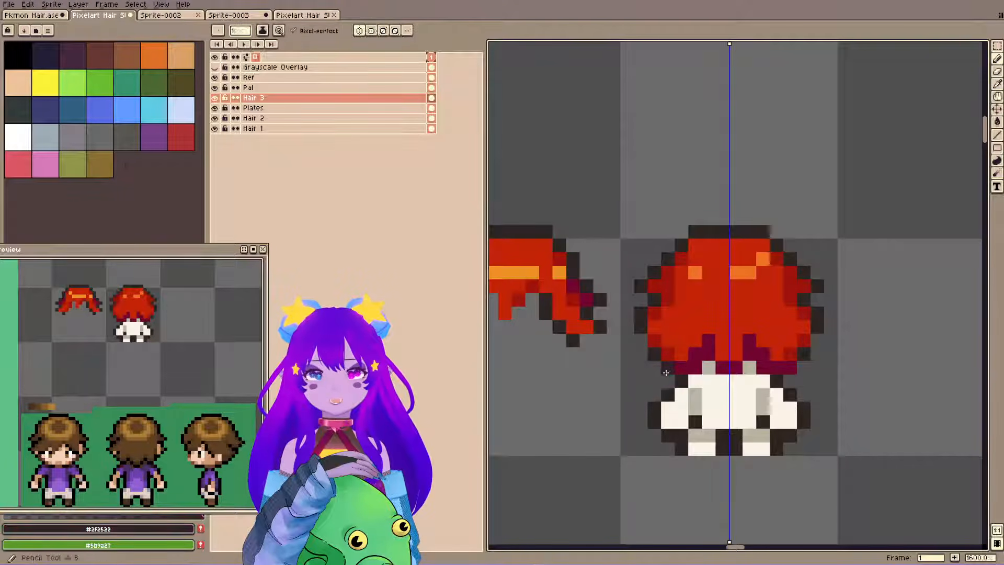
pyautogui.click(669, 374)
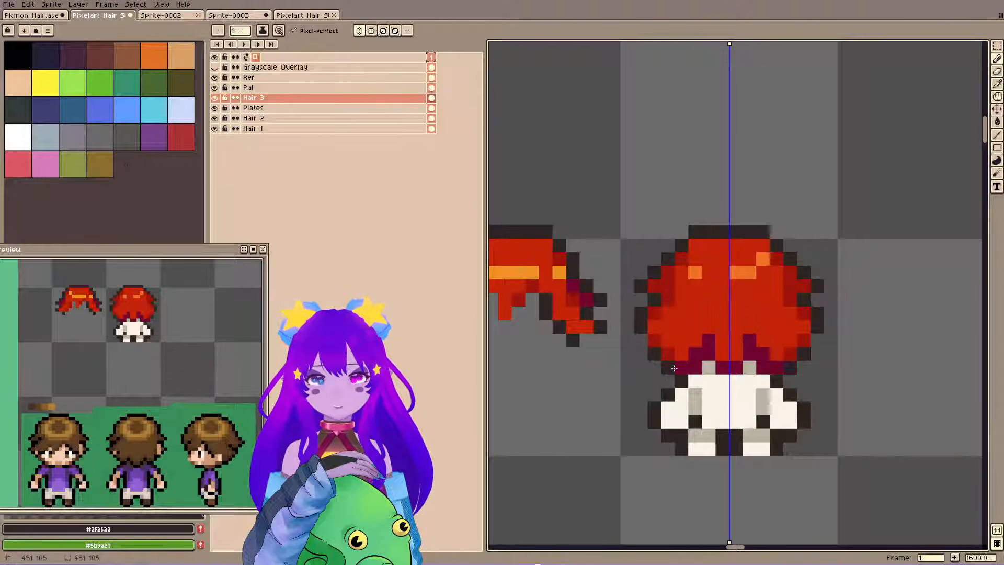
pyautogui.click(674, 368)
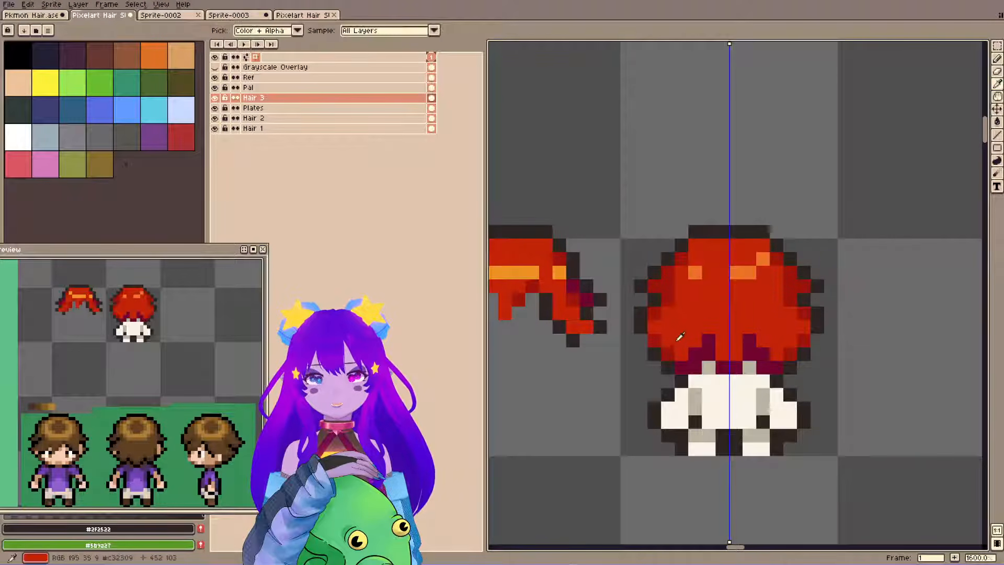
# Touch up the shading on both sides of the back-view hair with reds #9d140b and #c32309.
pyautogui.keyDown('alt'); pyautogui.click(676, 355); pyautogui.keyUp('alt')
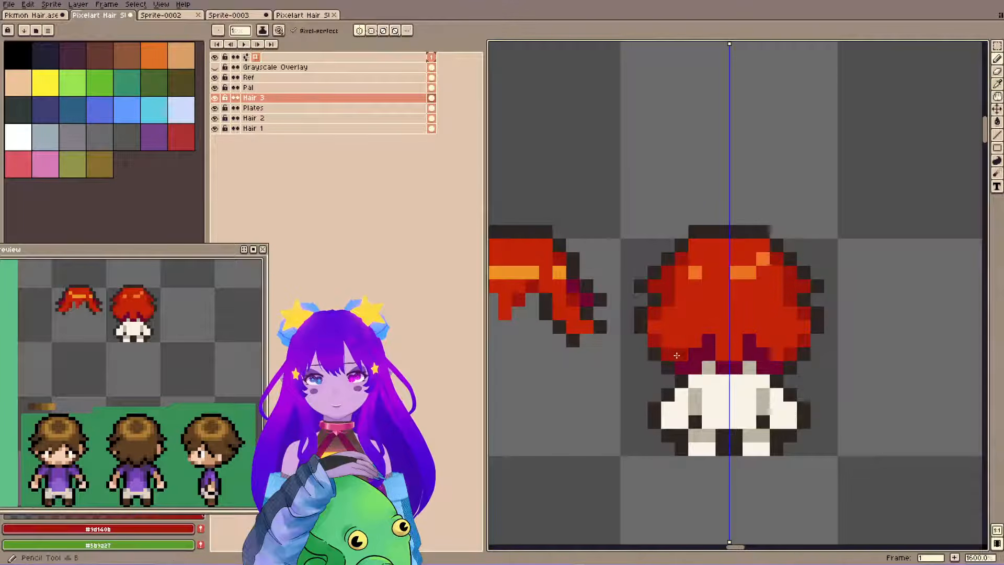
pyautogui.keyDown('alt'); pyautogui.click(669, 313); pyautogui.keyUp('alt')
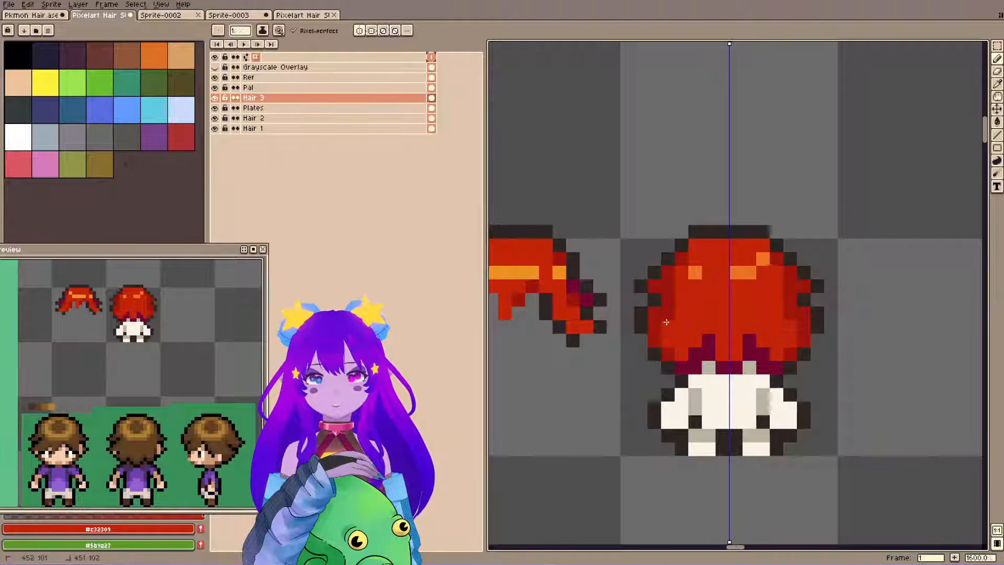
pyautogui.keyDown('alt'); pyautogui.click(660, 329); pyautogui.keyUp('alt')
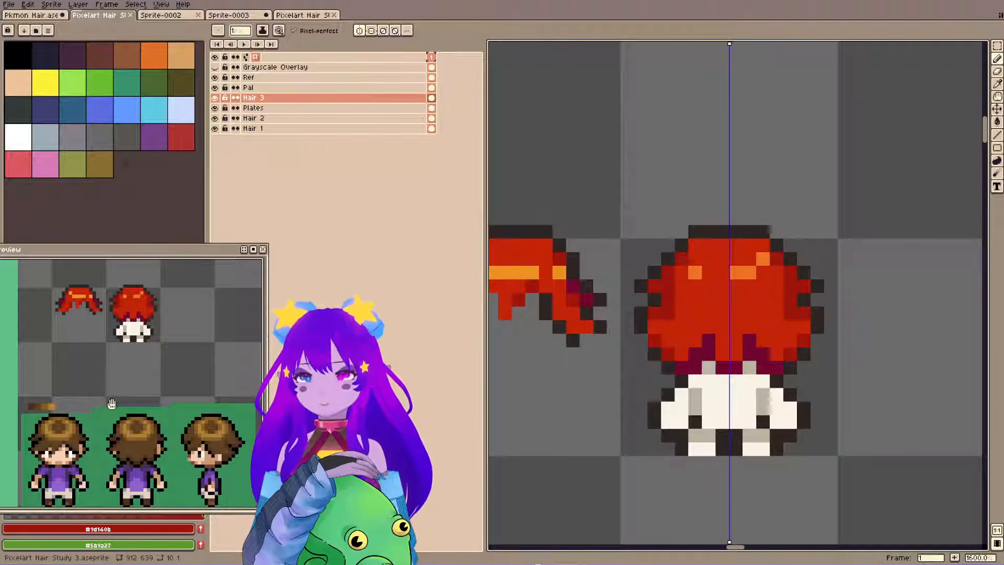
# Fill the main red area of the back-view hair with dark red #9d140b, sample #c32309, and save the file.
pyautogui.scroll(-1, 120, 399)
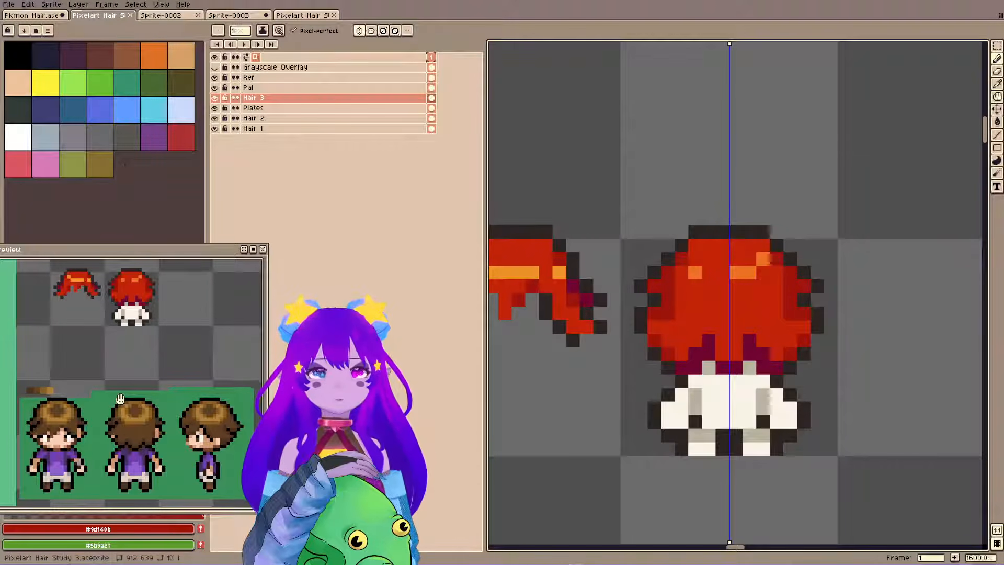
pyautogui.press('g')
pyautogui.click(709, 308)
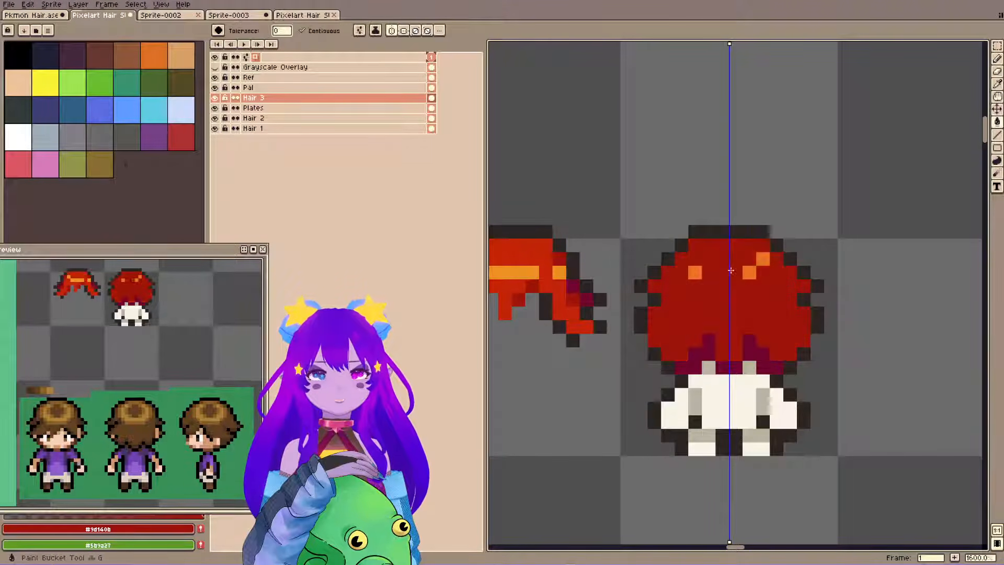
pyautogui.keyDown('alt'); pyautogui.click(572, 326); pyautogui.keyUp('alt')
pyautogui.hotkey('ctrl', 's')
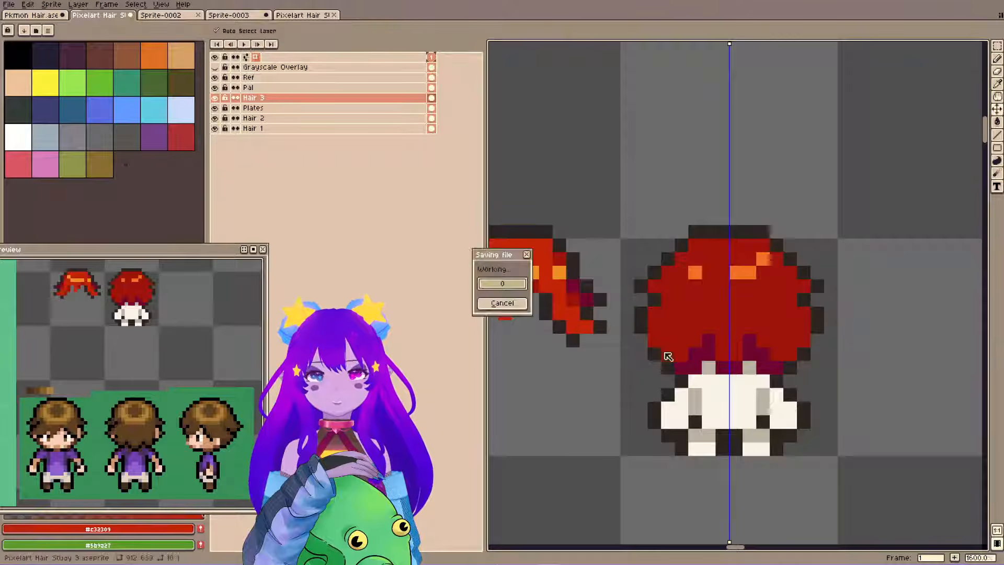
# Draw mirrored bright red #c32309 strands at the centre and sides of the lower back-view hair.
pyautogui.press('b')
pyautogui.moveTo(720, 327); pyautogui.dragTo(729, 355)
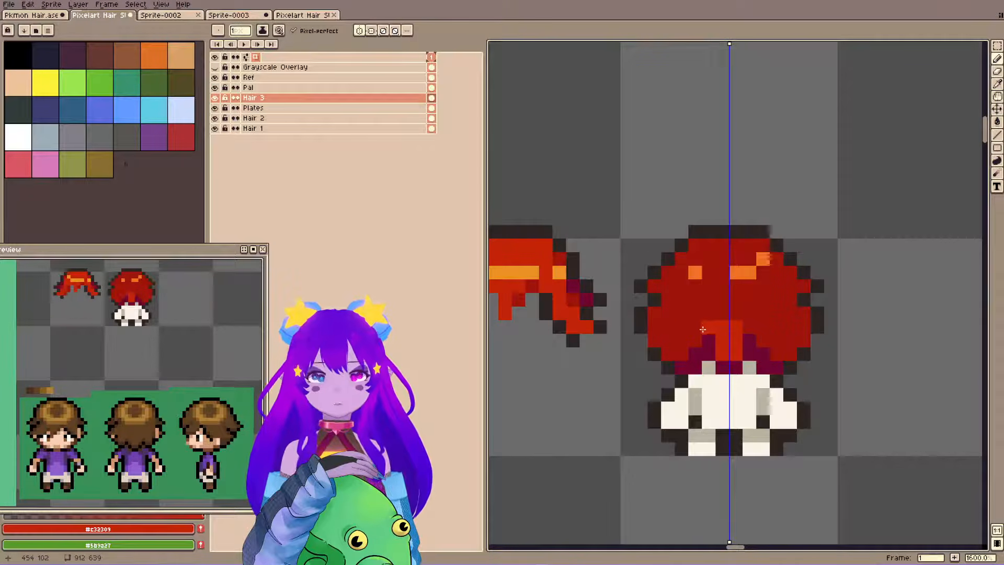
pyautogui.moveTo(708, 316)
pyautogui.mouseDown()
pyautogui.moveTo(670, 348)
pyautogui.moveTo(681, 331)
pyautogui.moveTo(681, 341)
pyautogui.moveTo(657, 333)
pyautogui.mouseUp()
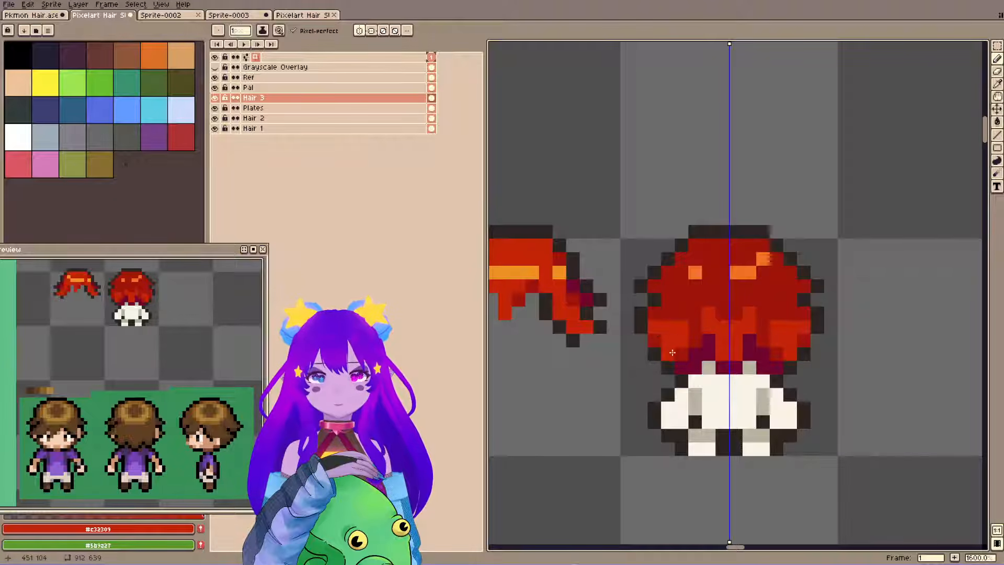
pyautogui.click(680, 353)
pyautogui.click(684, 315)
pyautogui.click(657, 340)
pyautogui.click(672, 314)
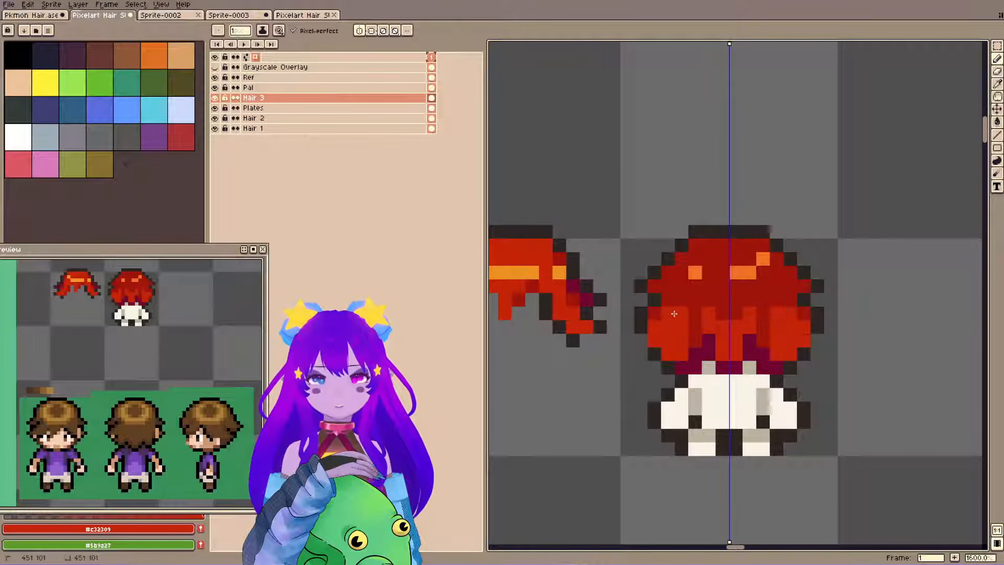
# Try reshaping the side strands with dark red #9d140b and painting bright red #c32309 patches on the crown's sides.
pyautogui.keyDown('alt'); pyautogui.click(681, 300); pyautogui.keyUp('alt')
pyautogui.click(670, 315)
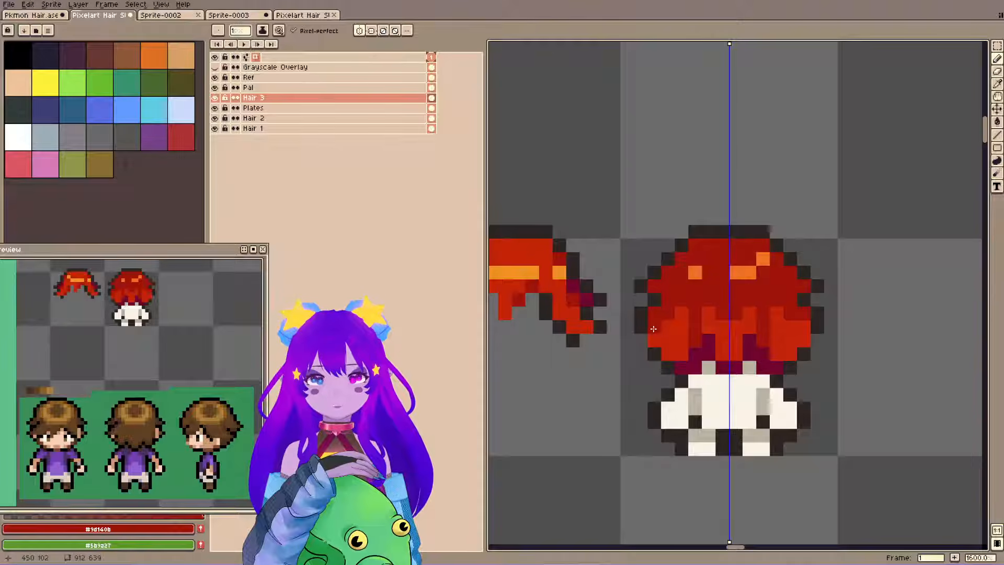
pyautogui.click(653, 328)
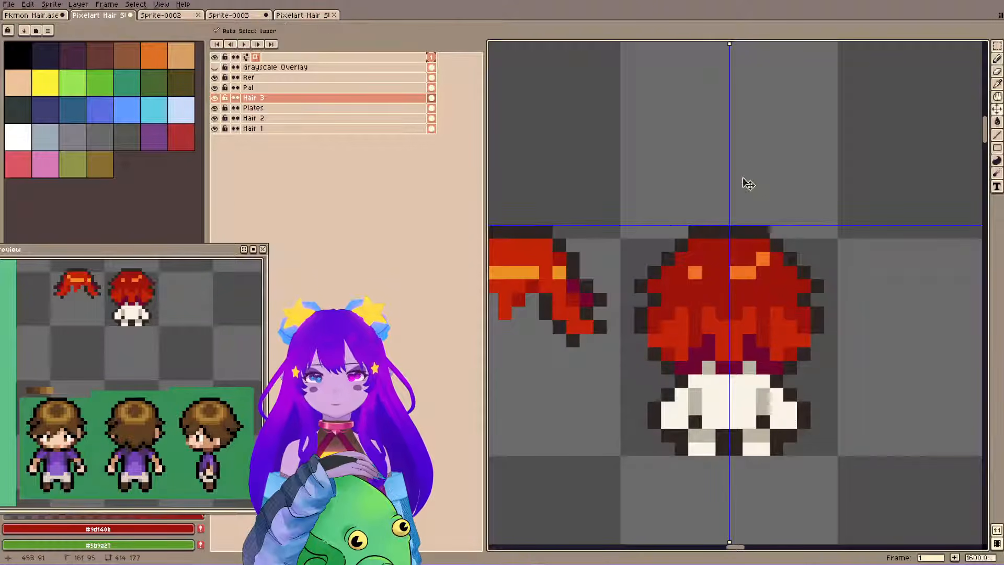
pyautogui.keyDown('alt'); pyautogui.click(688, 311); pyautogui.keyUp('alt')
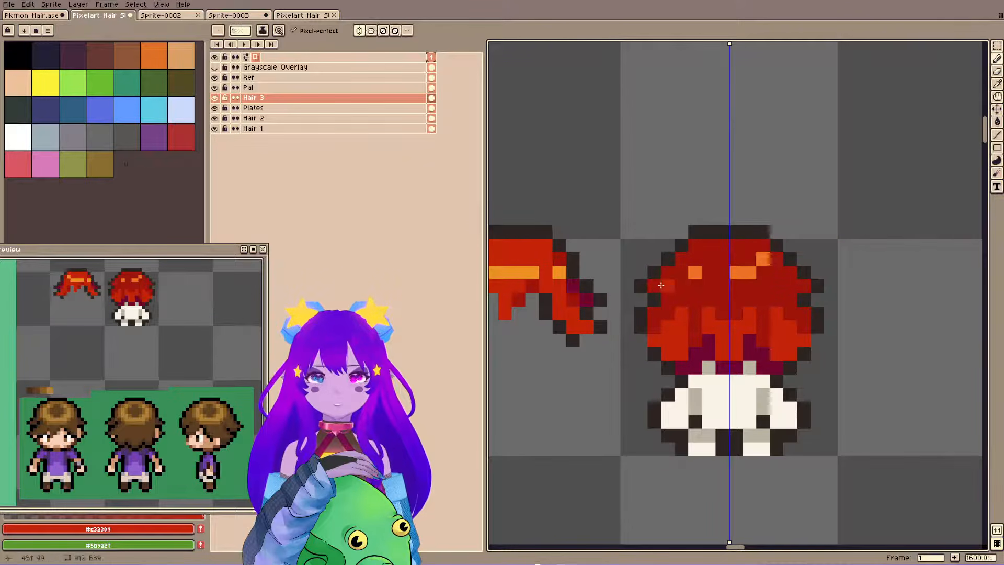
pyautogui.moveTo(654, 286)
pyautogui.mouseDown()
pyautogui.moveTo(682, 260)
pyautogui.moveTo(692, 272)
pyautogui.mouseUp()
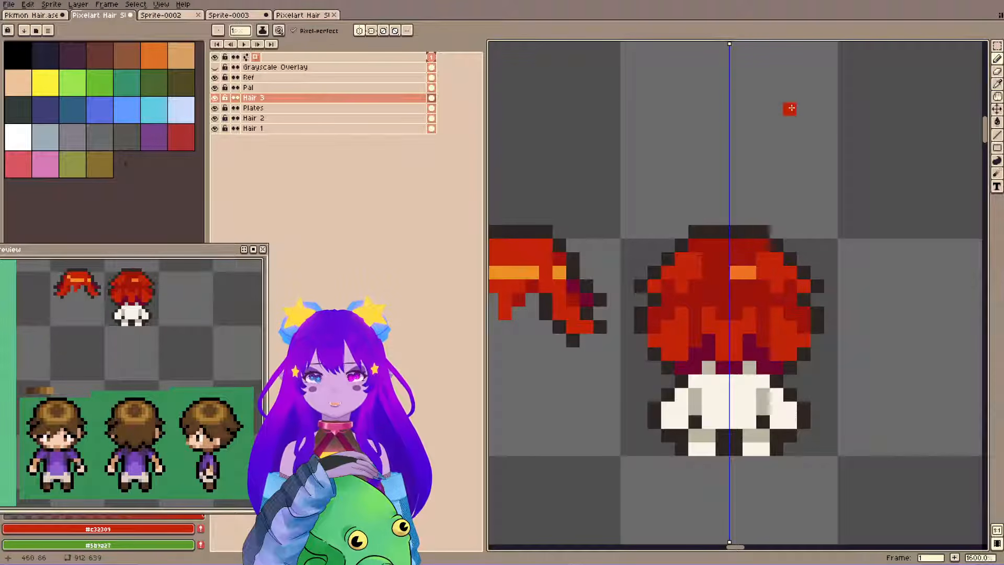
# Undo the crown patches and the latest side strand strokes on the back-view hair.
pyautogui.press('v')
pyautogui.hotkey('ctrl', 'z')
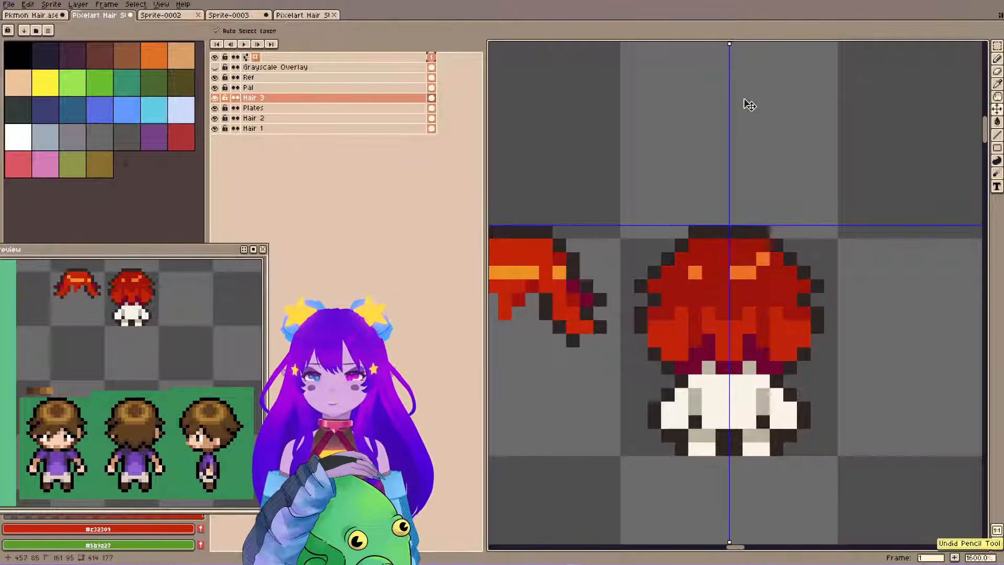
pyautogui.hotkey('ctrl', 'z')
pyautogui.hotkey('ctrl', 'z')
pyautogui.hotkey('ctrl', 'z')
pyautogui.hotkey('ctrl', 'z')
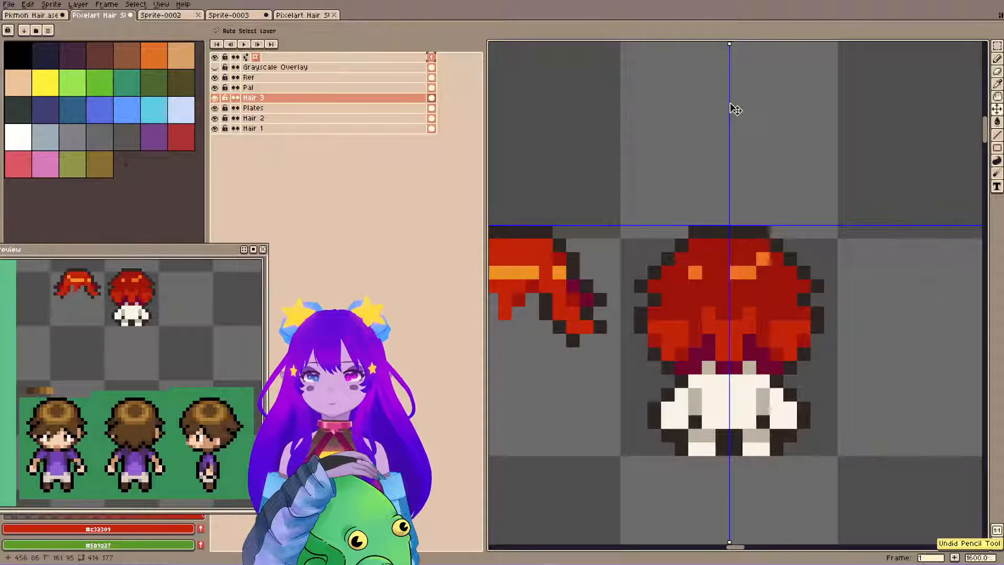
pyautogui.hotkey('ctrl', 'z')
# Reposition the preview to compare the references, cover the crown of the back-view hair with bright red #c32309, and save the file.
pyautogui.press('b')
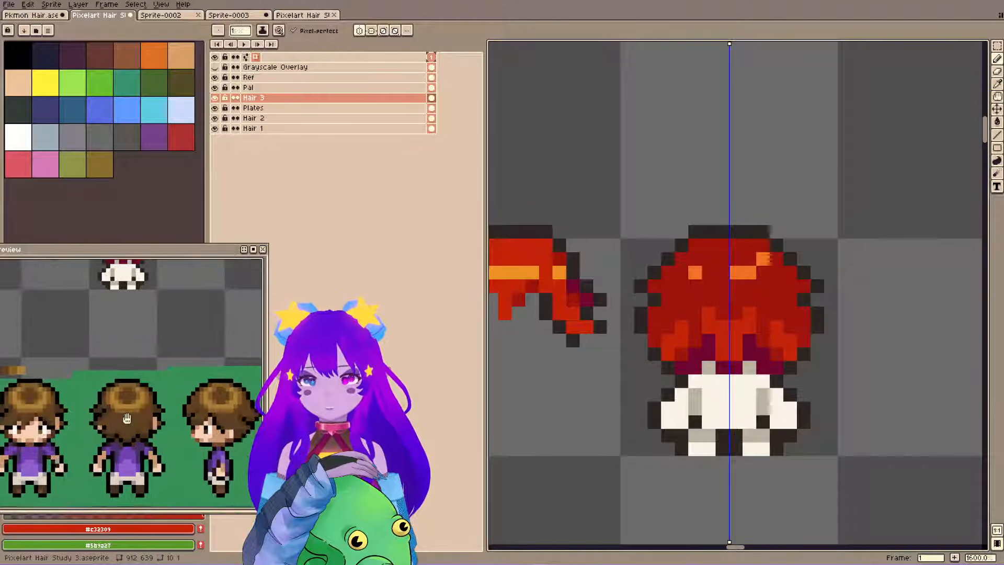
pyautogui.moveTo(146, 245)
pyautogui.mouseDown()
pyautogui.moveTo(153, 174)
pyautogui.moveTo(159, 232)
pyautogui.mouseUp()
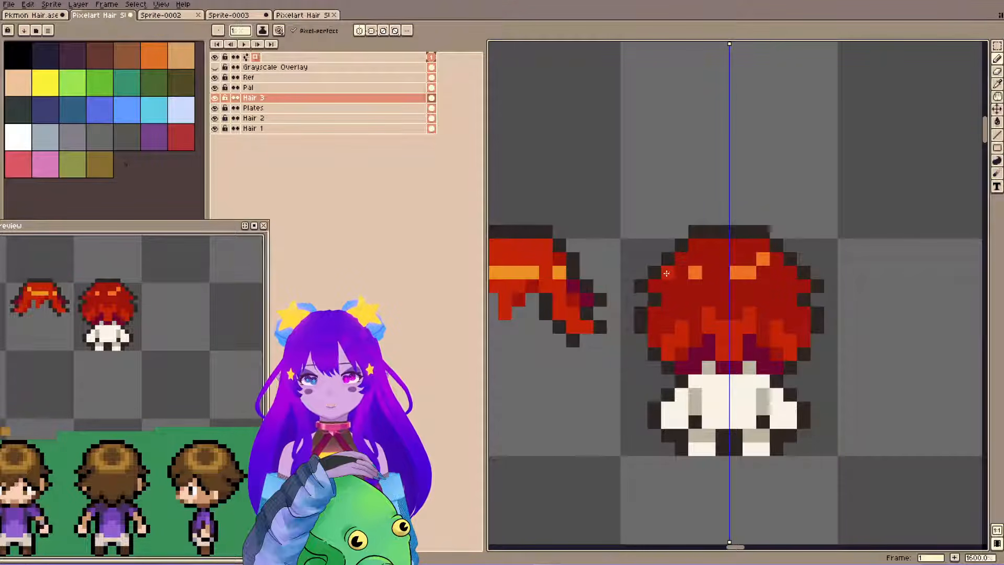
pyautogui.moveTo(669, 280); pyautogui.dragTo(720, 284)
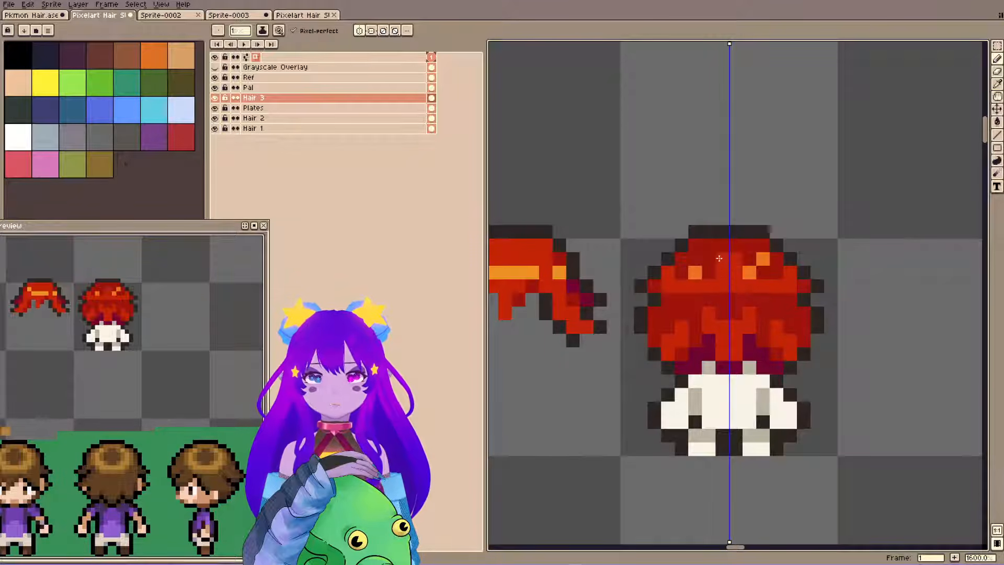
pyautogui.hotkey('ctrl', 'z')
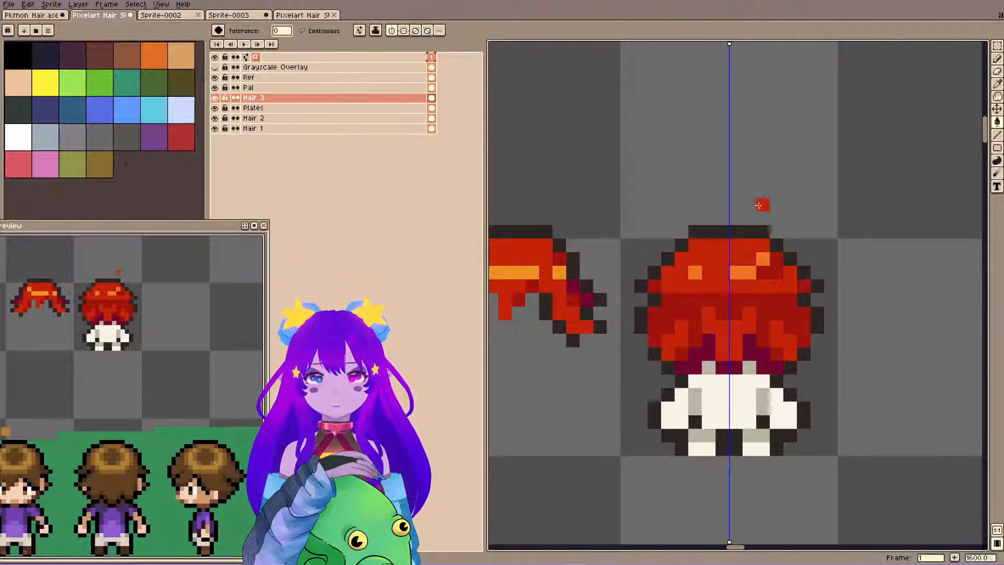
pyautogui.press('b')
pyautogui.click(590, 294)
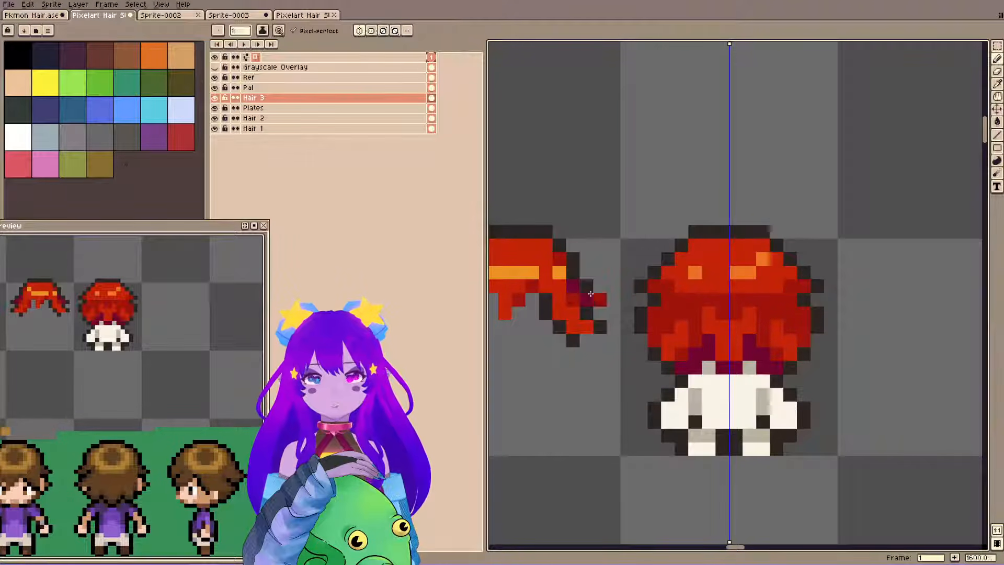
pyautogui.hotkey('ctrl', 's')
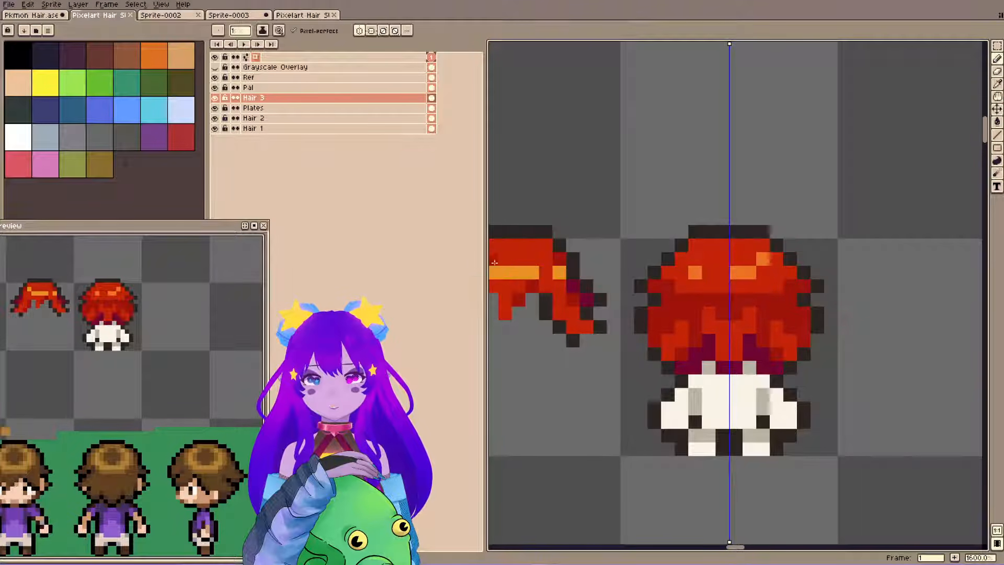
# Add mirrored dark red pixels at both outer sides of the bright red crown and save the file.
pyautogui.keyDown('alt'); pyautogui.click(673, 290); pyautogui.keyUp('alt')
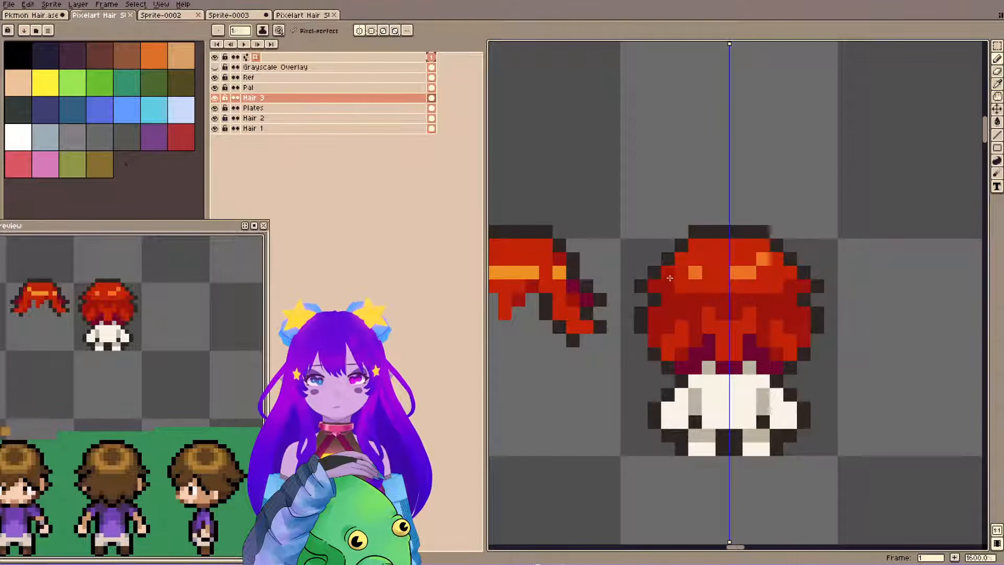
pyautogui.click(668, 273)
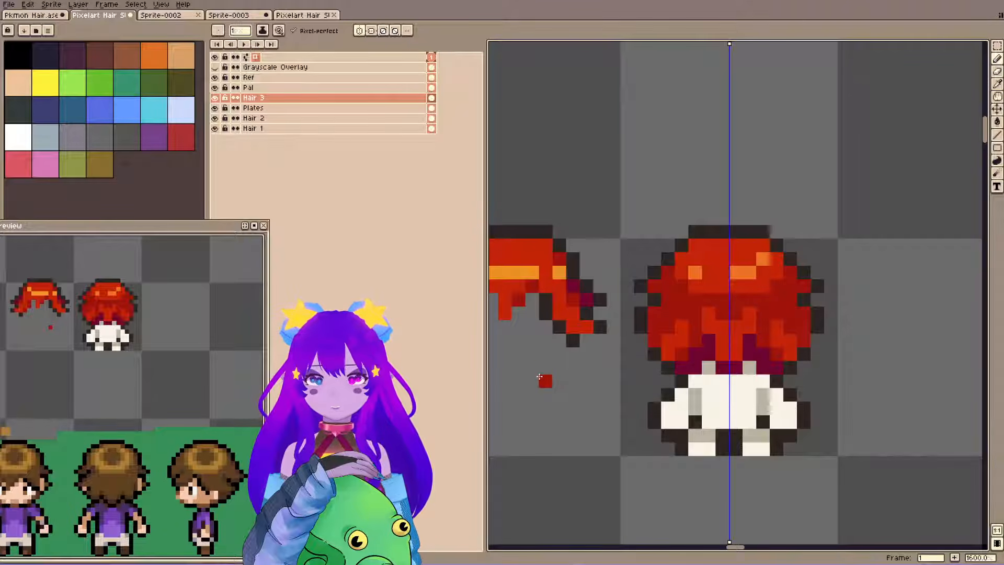
pyautogui.hotkey('ctrl', 's')
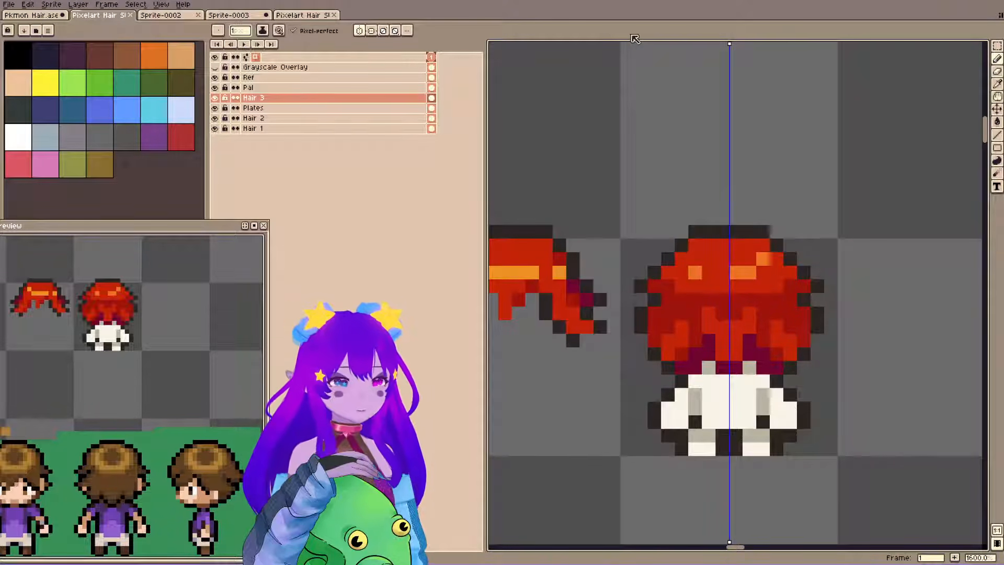
# Sample the bright red and paint it over the mirrored side strands of the back-view hair.
pyautogui.press('i')
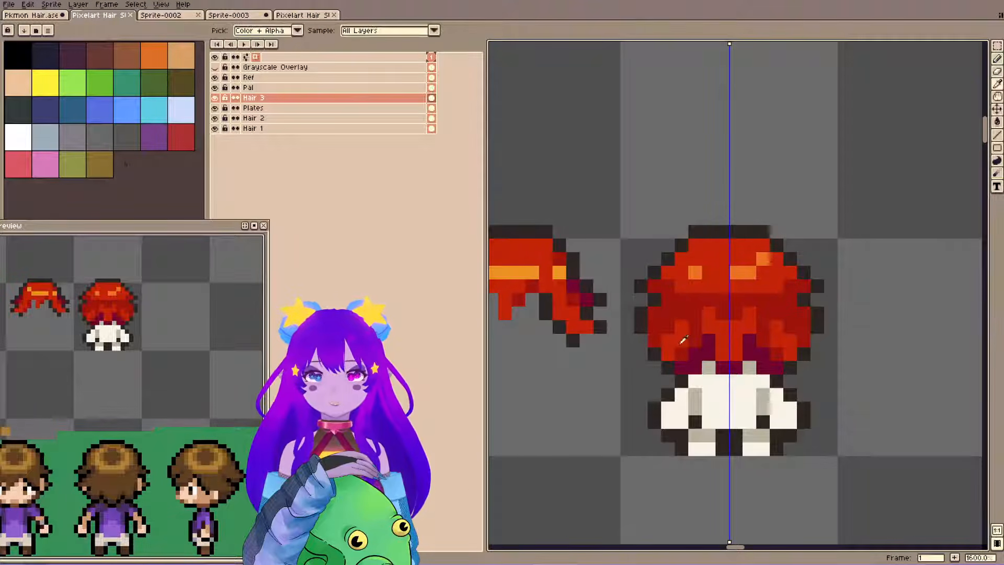
pyautogui.click(681, 335)
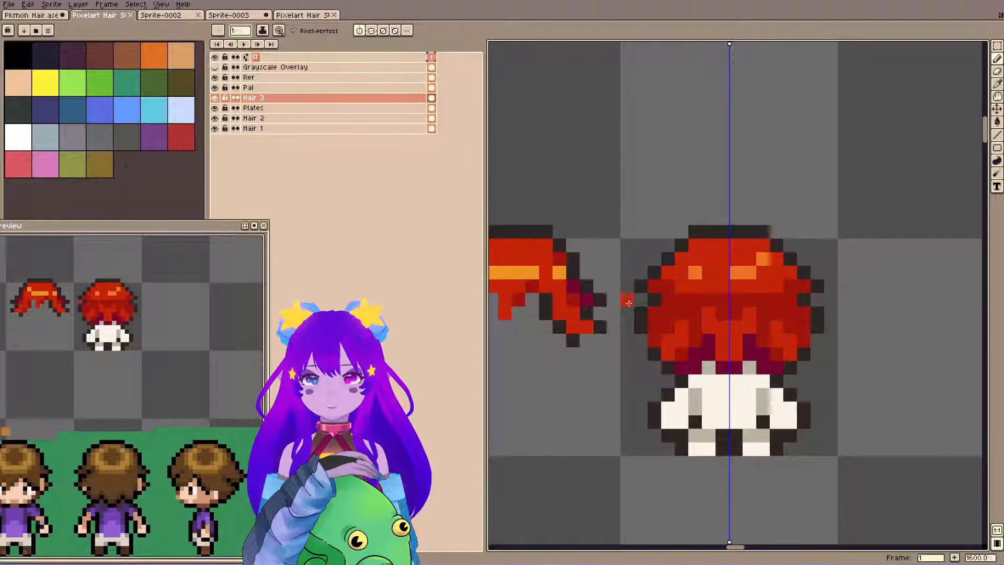
pyautogui.moveTo(676, 309); pyautogui.dragTo(656, 339)
pyautogui.click(671, 317)
pyautogui.keyDown('alt'); pyautogui.click(670, 304); pyautogui.keyUp('alt')
pyautogui.click(664, 314)
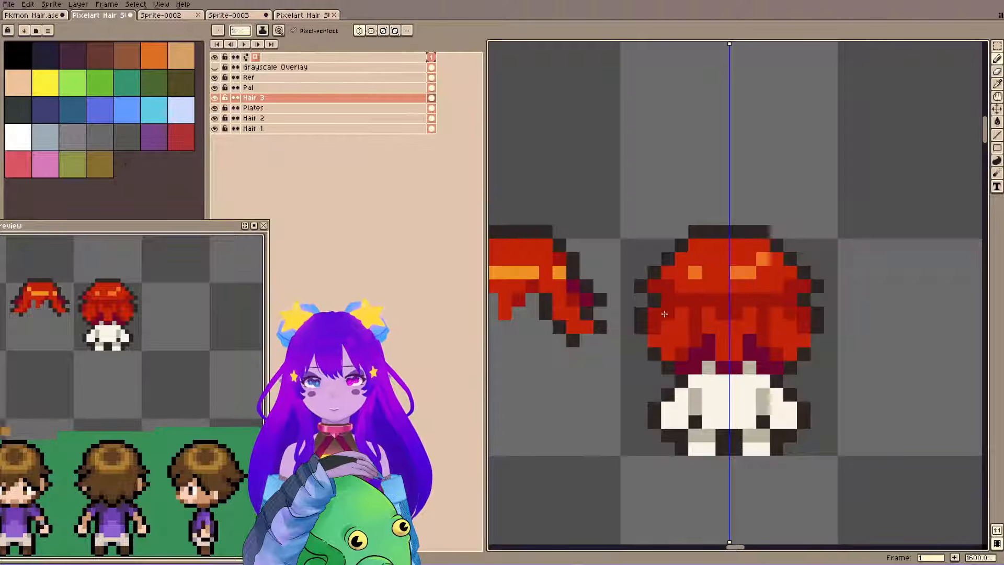
# Redraw the mirrored dark outline at the hair's sides with an inward notch beneath the crown, and fill the crown's outer ends bright red.
pyautogui.keyDown('alt'); pyautogui.click(641, 320); pyautogui.keyUp('alt')
pyautogui.click(641, 339)
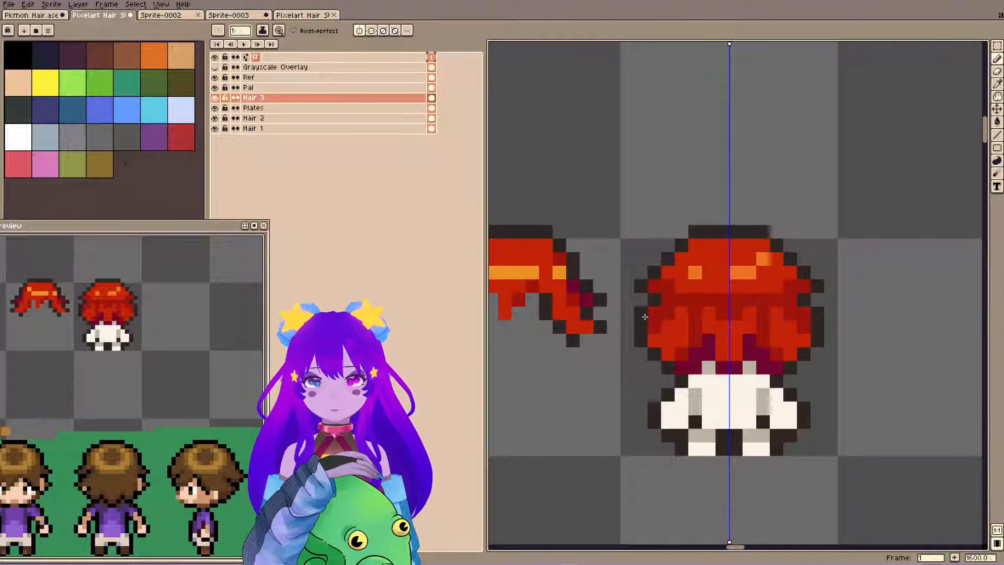
pyautogui.press('e')
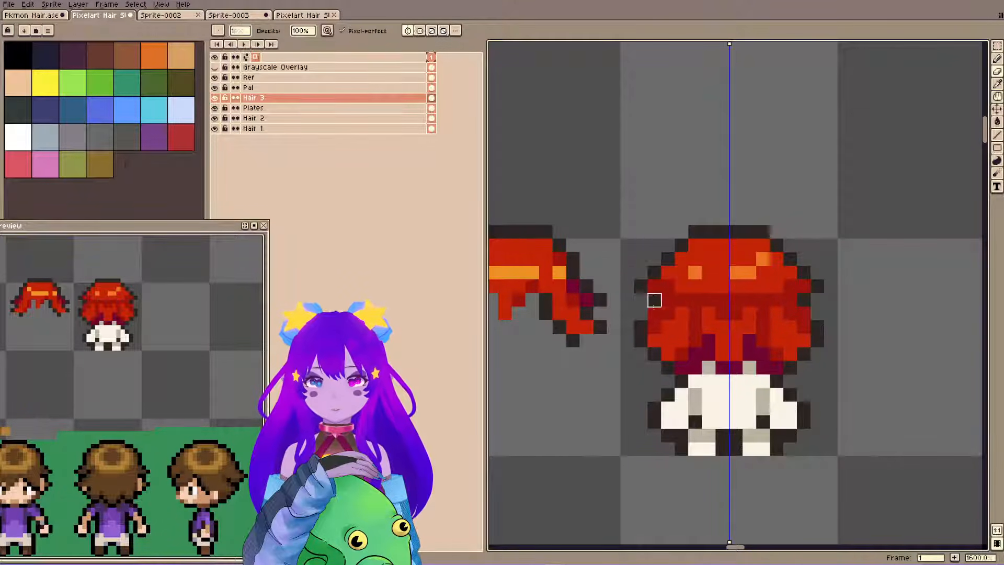
pyautogui.press('b')
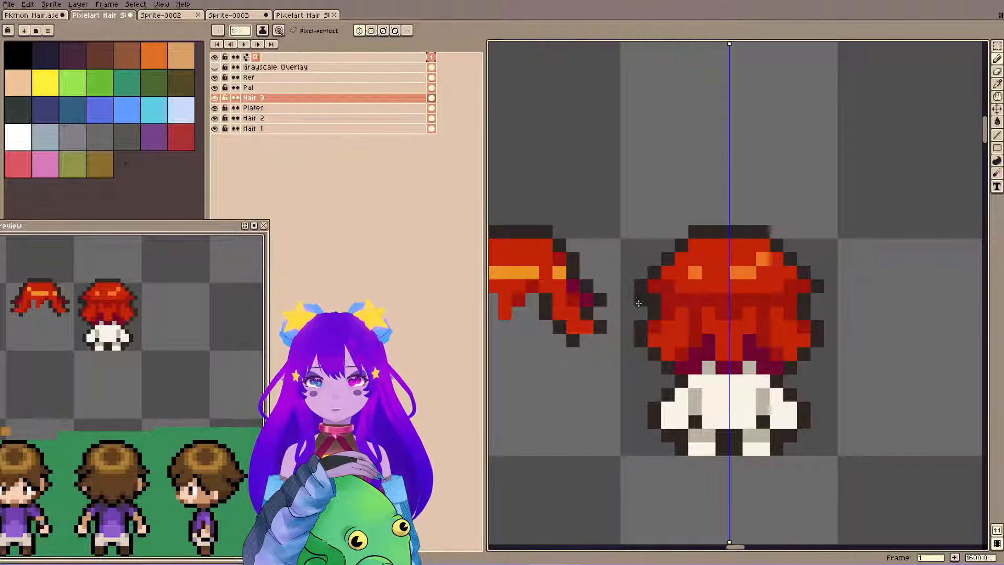
pyautogui.click(648, 293)
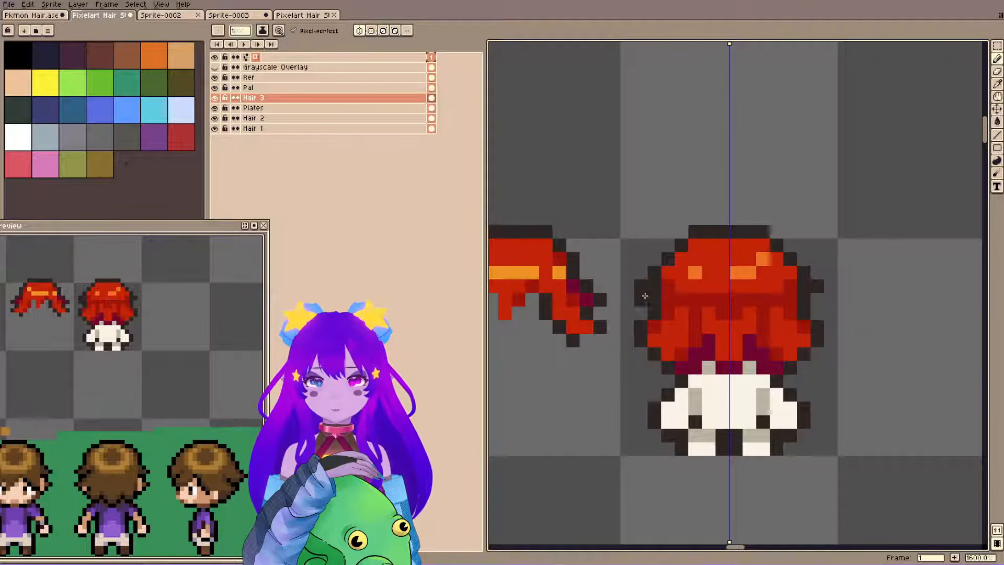
pyautogui.keyDown('alt'); pyautogui.click(667, 279); pyautogui.keyUp('alt')
pyautogui.moveTo(655, 286); pyautogui.dragTo(655, 299)
pyautogui.click(668, 286)
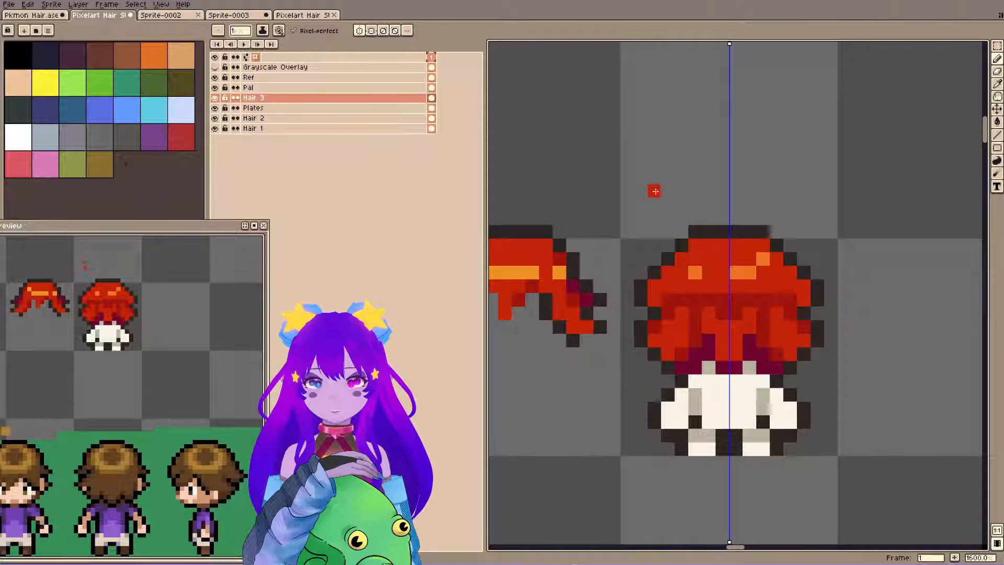
# Slope the crown's outer edges inward with mirrored dark outline pixels, erase the leftover pixels outside them, and save the file.
pyautogui.keyDown('alt'); pyautogui.click(654, 270); pyautogui.keyUp('alt')
pyautogui.click(653, 286)
pyautogui.click(665, 272)
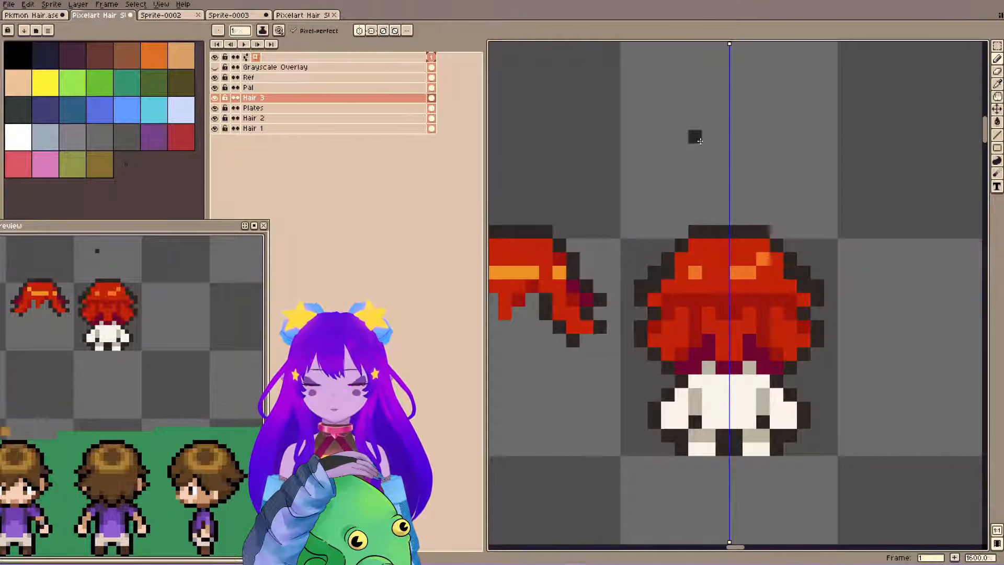
pyautogui.keyDown('alt'); pyautogui.click(666, 287); pyautogui.keyUp('alt')
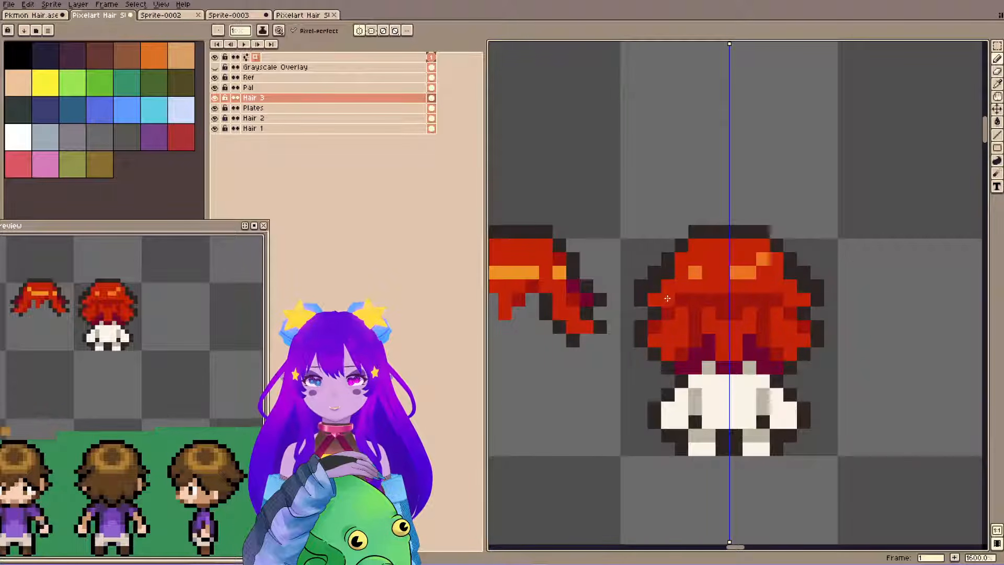
pyautogui.press('e')
pyautogui.moveTo(639, 285); pyautogui.dragTo(654, 272)
pyautogui.hotkey('ctrl', 's')
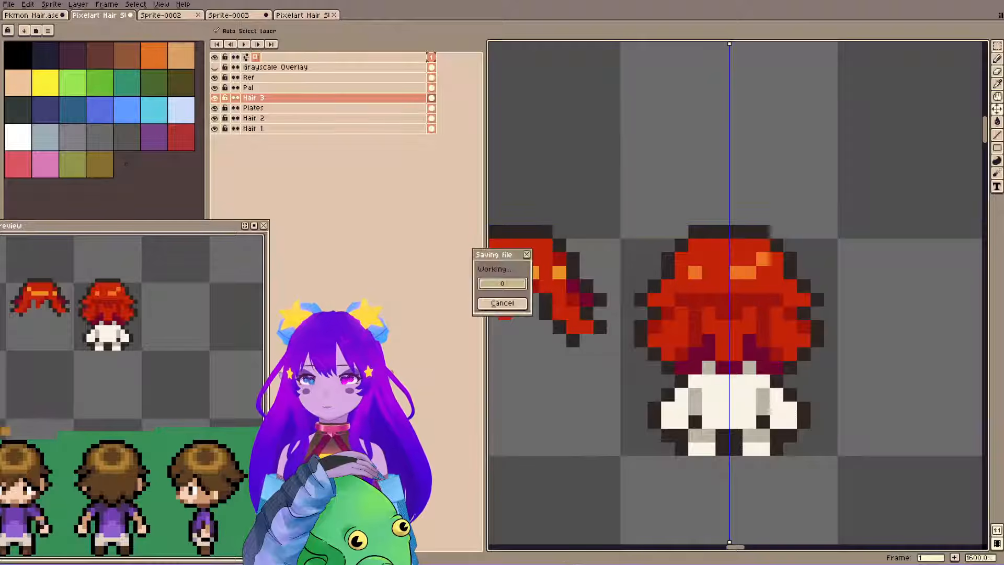
# Fill the bright red middle and side strands of the back-view hair with the dark red.
pyautogui.press('g')
pyautogui.click(714, 316)
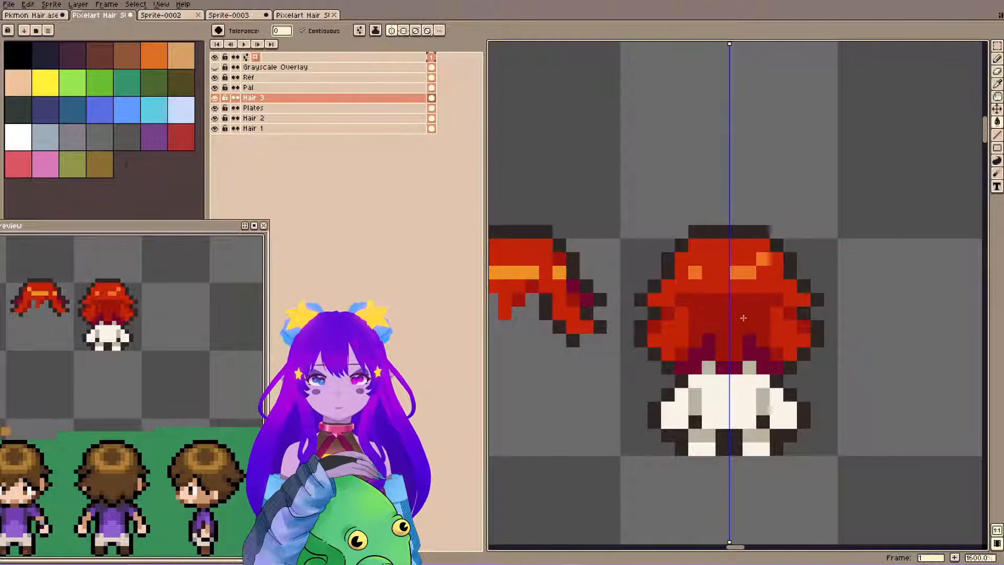
pyautogui.click(682, 332)
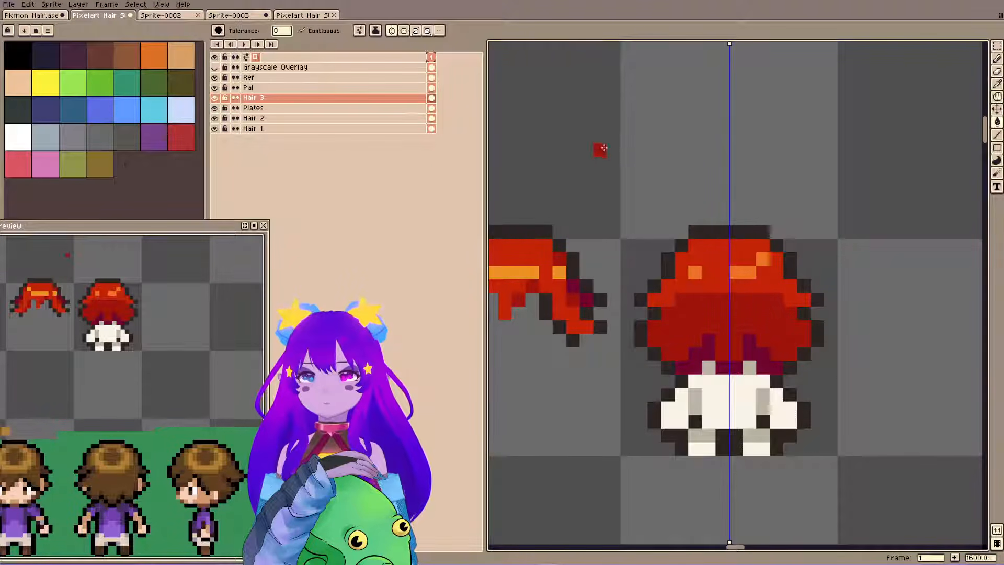
# Shade both sides of the crown with mirrored dark red pixels, touch up its side outline, and save the file.
pyautogui.press('b')
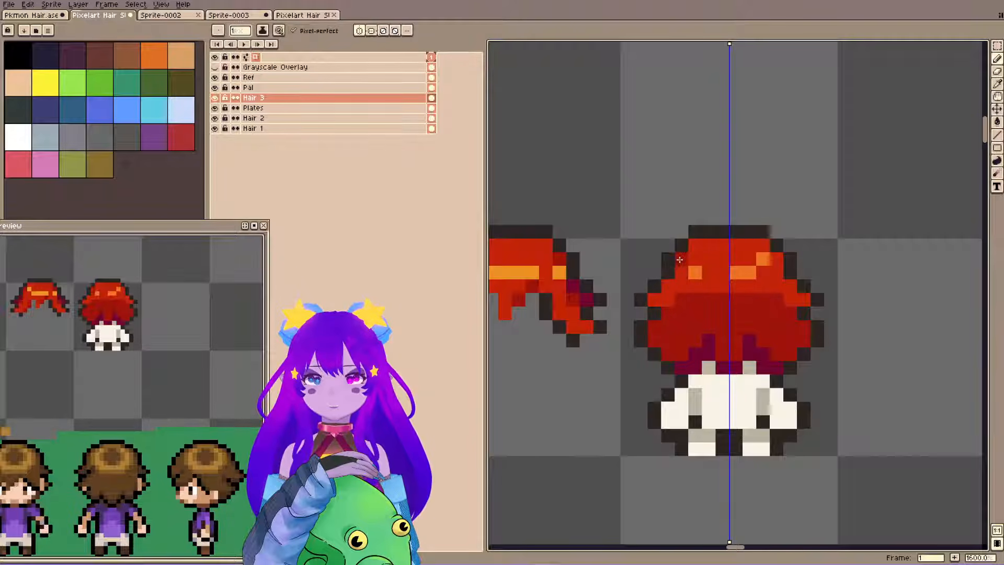
pyautogui.keyDown('alt'); pyautogui.click(668, 296); pyautogui.keyUp('alt')
pyautogui.click(668, 273)
pyautogui.keyDown('alt'); pyautogui.click(684, 300); pyautogui.keyUp('alt')
pyautogui.click(668, 299)
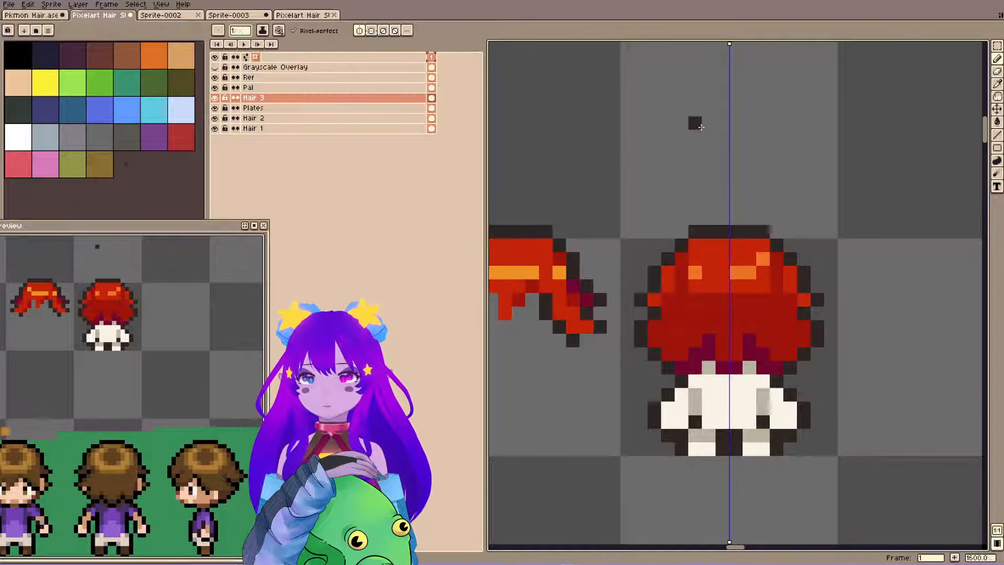
pyautogui.hotkey('ctrl', 's')
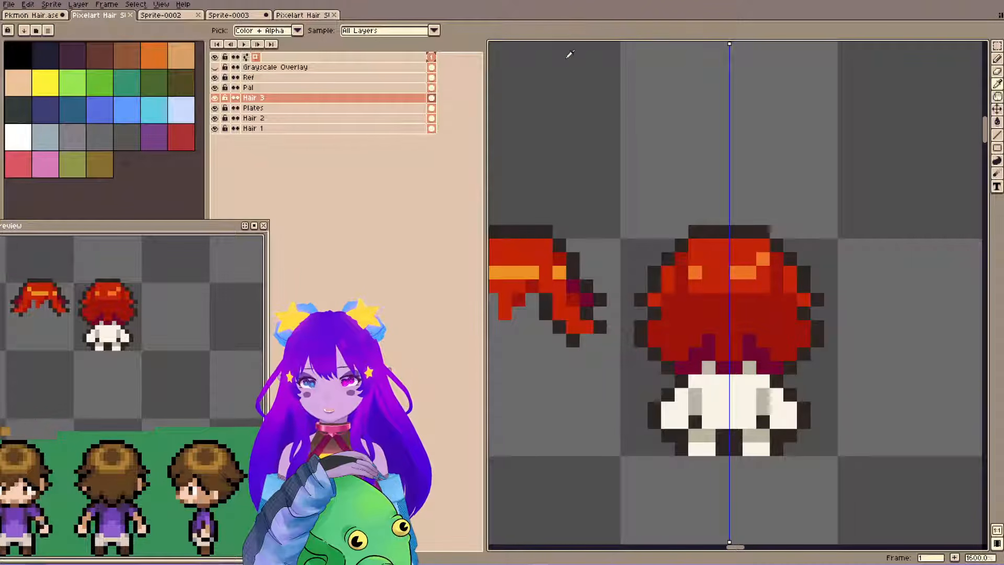
# Try painting bright red side strands and a bright red band across the dark red lower hair, and undo the strokes.
pyautogui.keyDown('alt'); pyautogui.click(668, 279); pyautogui.keyUp('alt')
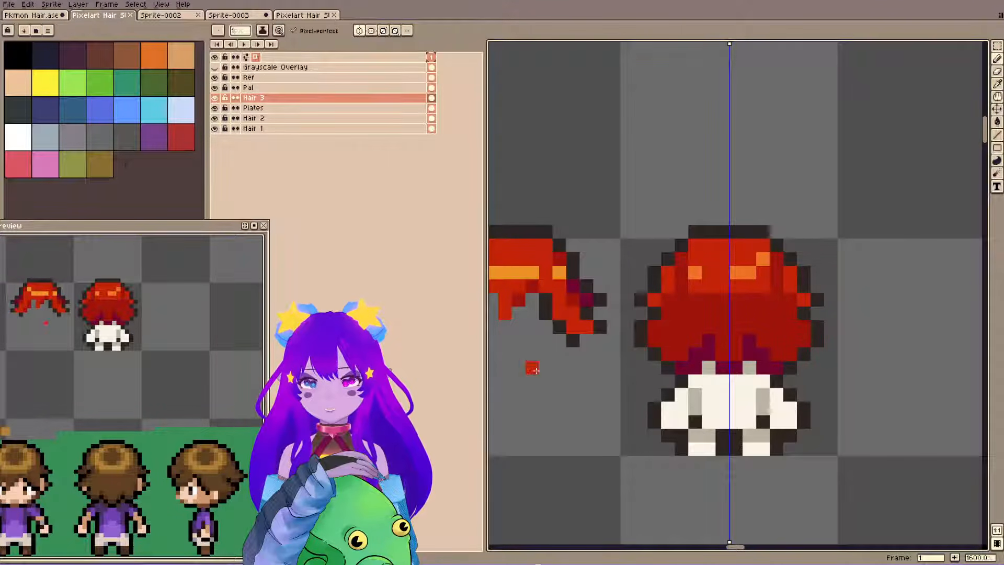
pyautogui.moveTo(657, 339); pyautogui.dragTo(677, 311)
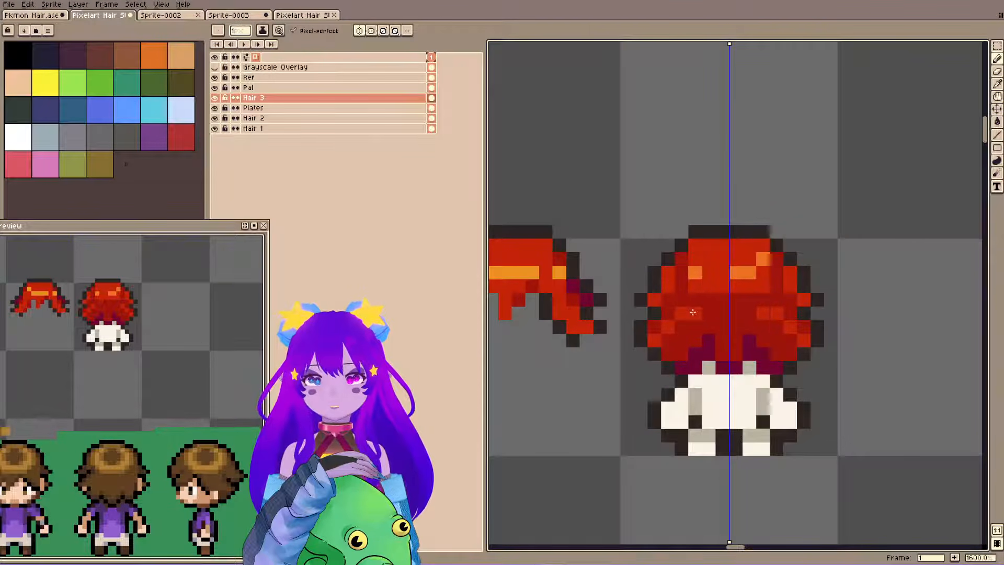
pyautogui.moveTo(693, 312); pyautogui.dragTo(760, 313)
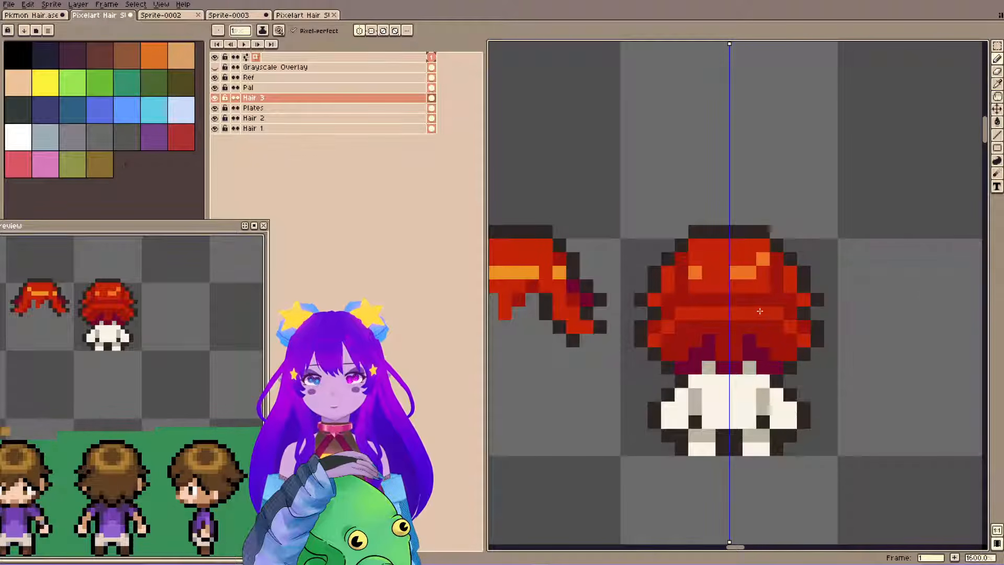
pyautogui.hotkey('ctrl', 'z')
pyautogui.hotkey('ctrl', 'z')
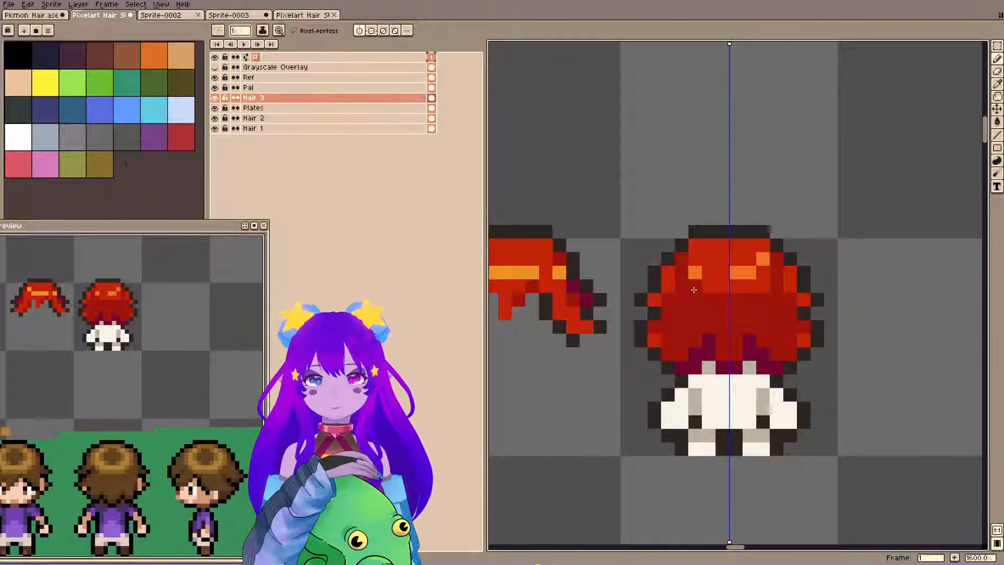
# Turn off mirrored drawing, reshape the crown's orange highlight by hand with darker pixels near its top corners, and save the file.
pyautogui.click(371, 32)
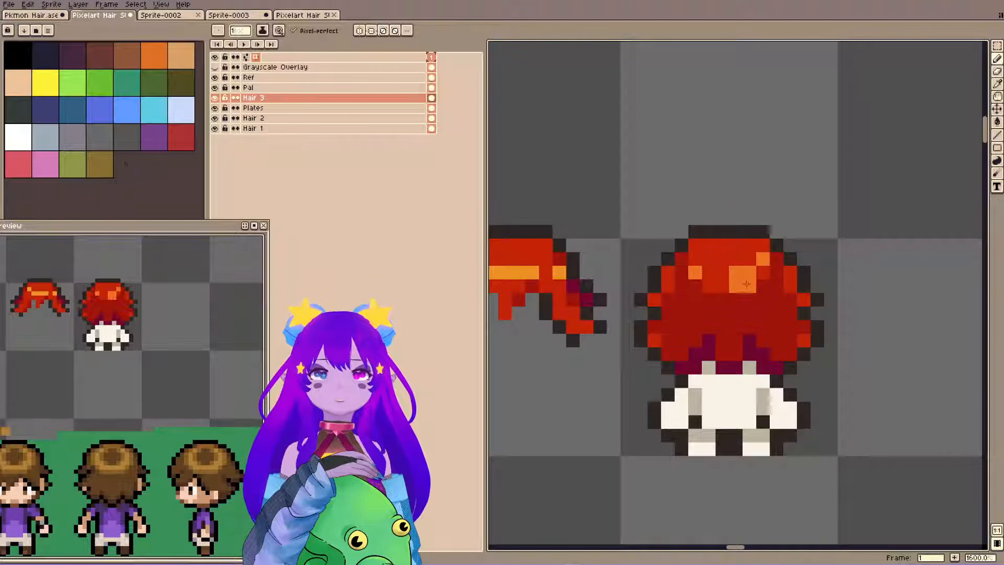
pyautogui.moveTo(746, 284)
pyautogui.mouseDown()
pyautogui.moveTo(763, 273)
pyautogui.moveTo(715, 257)
pyautogui.moveTo(733, 255)
pyautogui.moveTo(732, 271)
pyautogui.moveTo(754, 270)
pyautogui.mouseUp()
pyautogui.keyDown('alt'); pyautogui.click(708, 259); pyautogui.keyUp('alt')
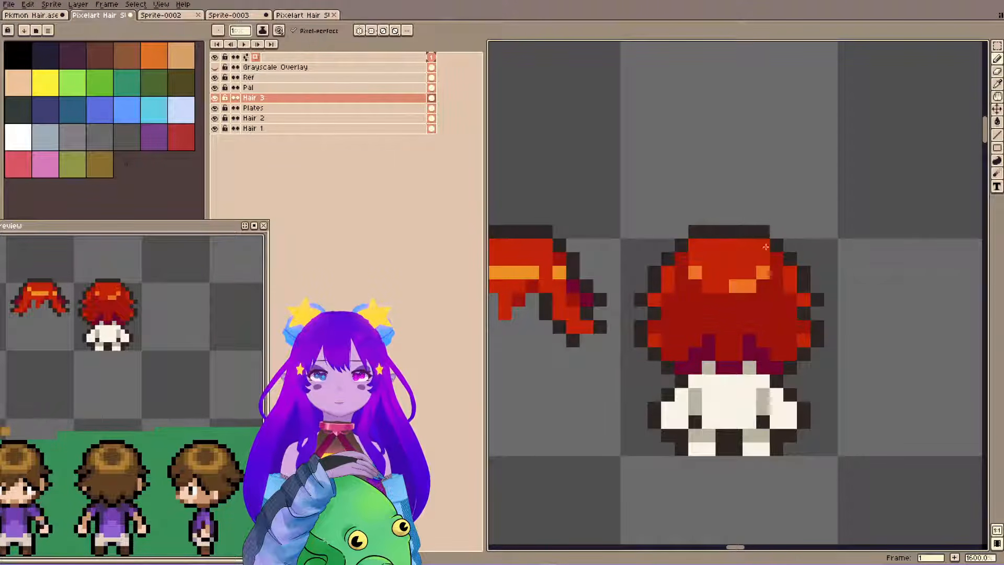
pyautogui.hotkey('ctrl', 's')
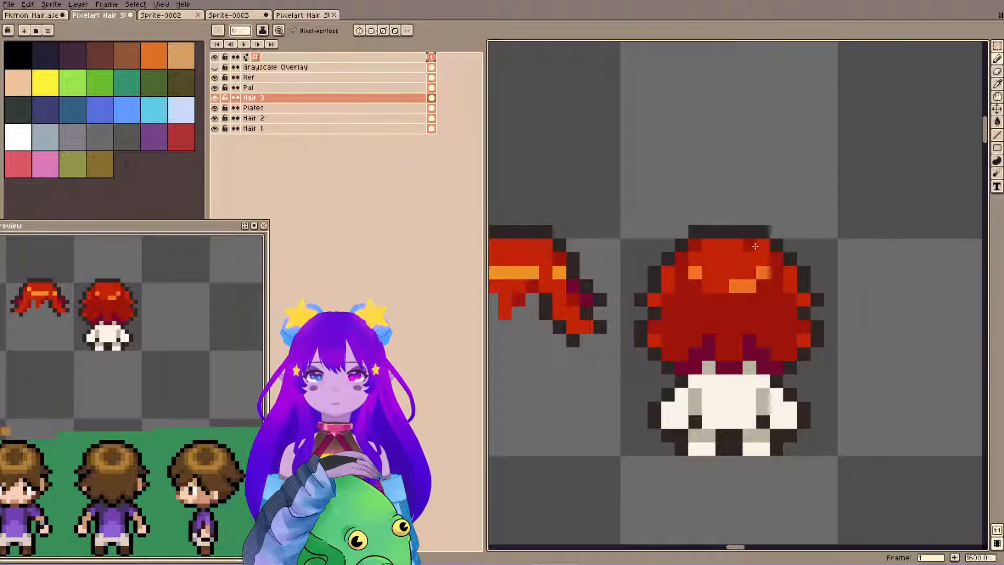
pyautogui.hotkey('ctrl', 's')
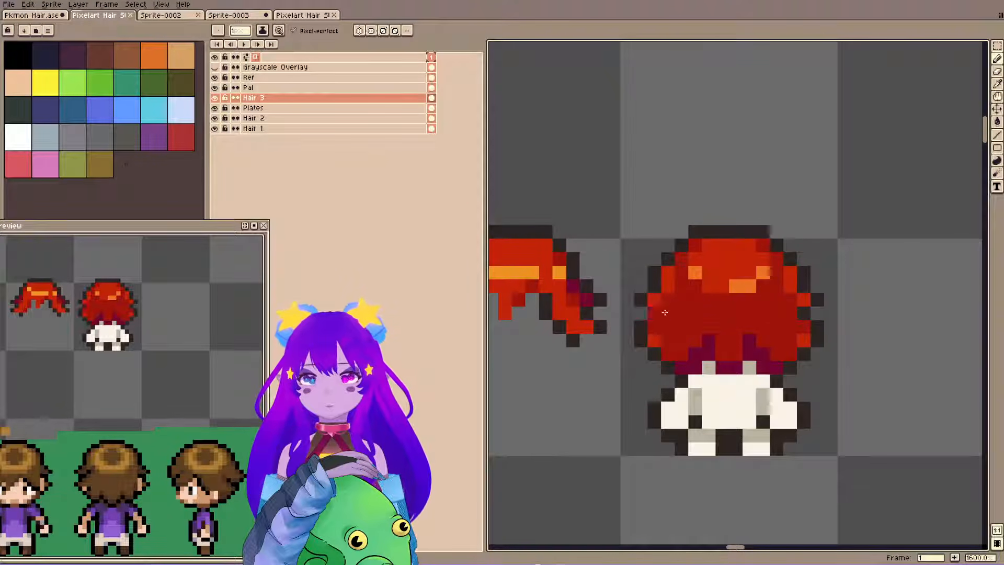
# Cover the bright red pixels left on the lower sides of the hair with dark red and save the file.
pyautogui.click(736, 94)
pyautogui.hotkey('ctrl', 'z')
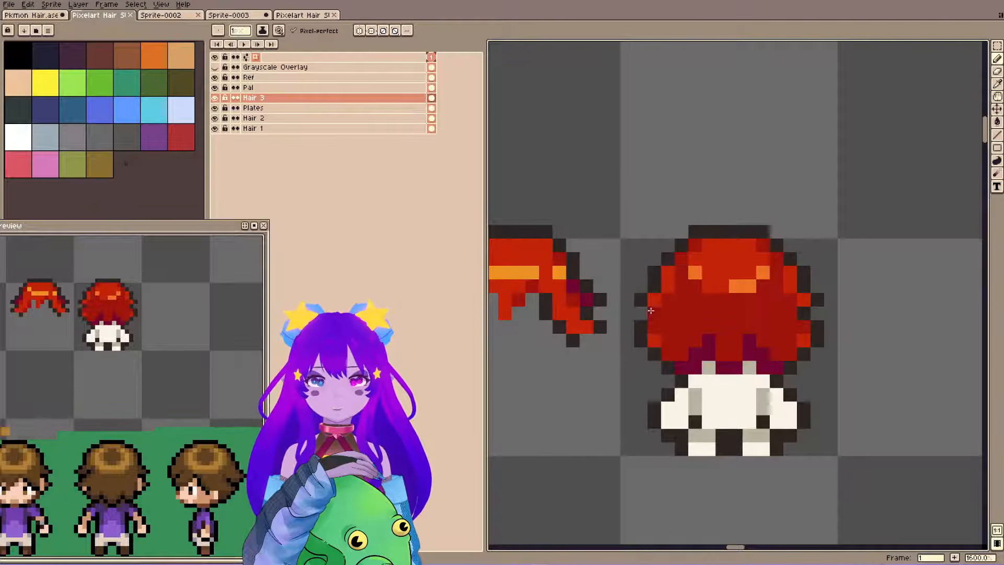
pyautogui.click(700, 276)
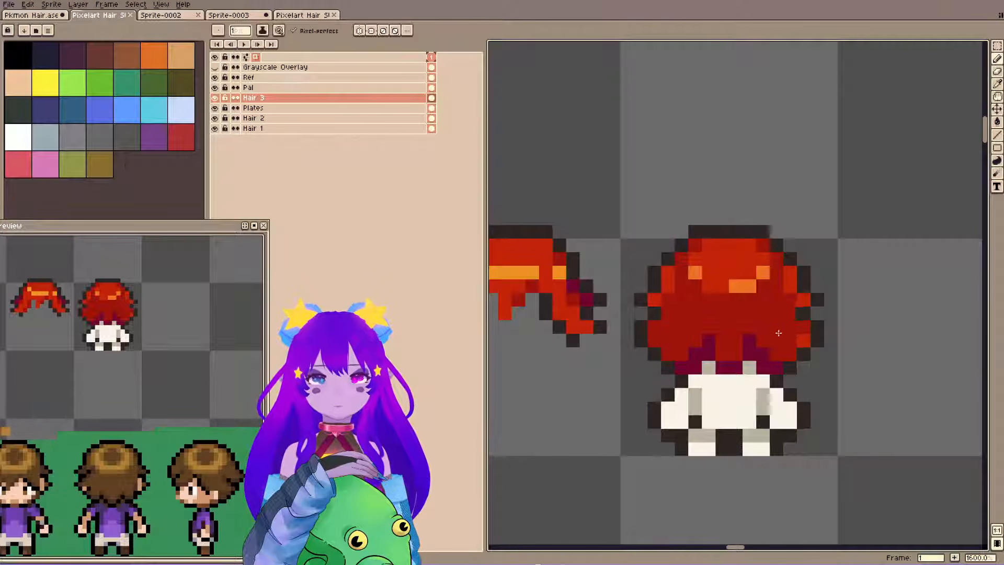
pyautogui.hotkey('ctrl', 's')
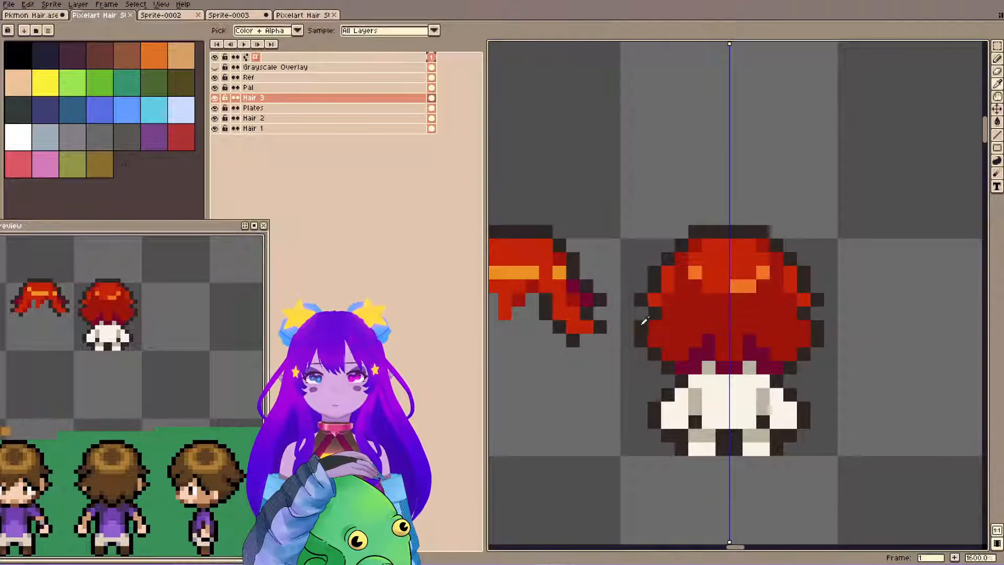
# Pull the mirrored outline inward at the hair's lower sides and erase the outline pixels outside it.
pyautogui.press('e')
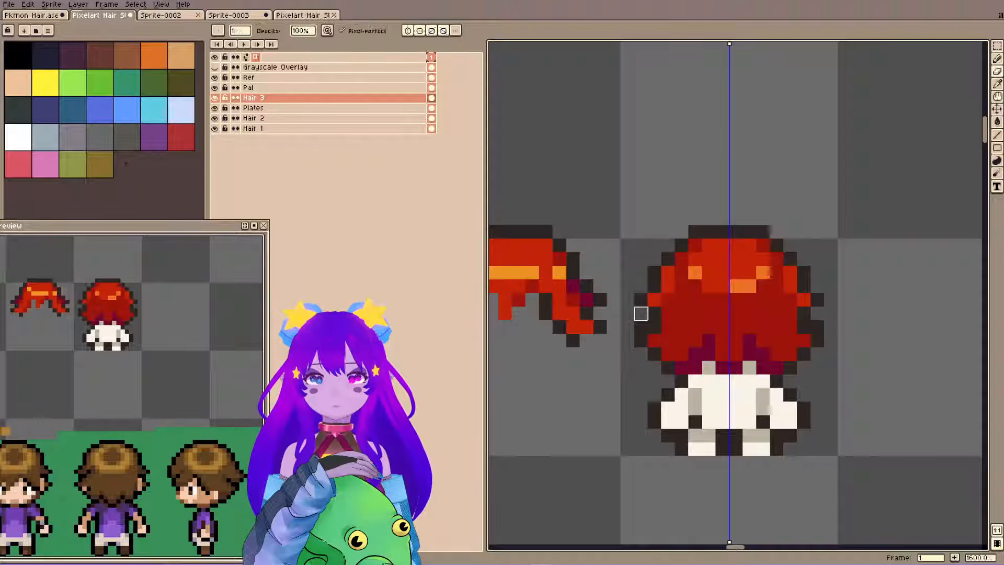
pyautogui.click(641, 327)
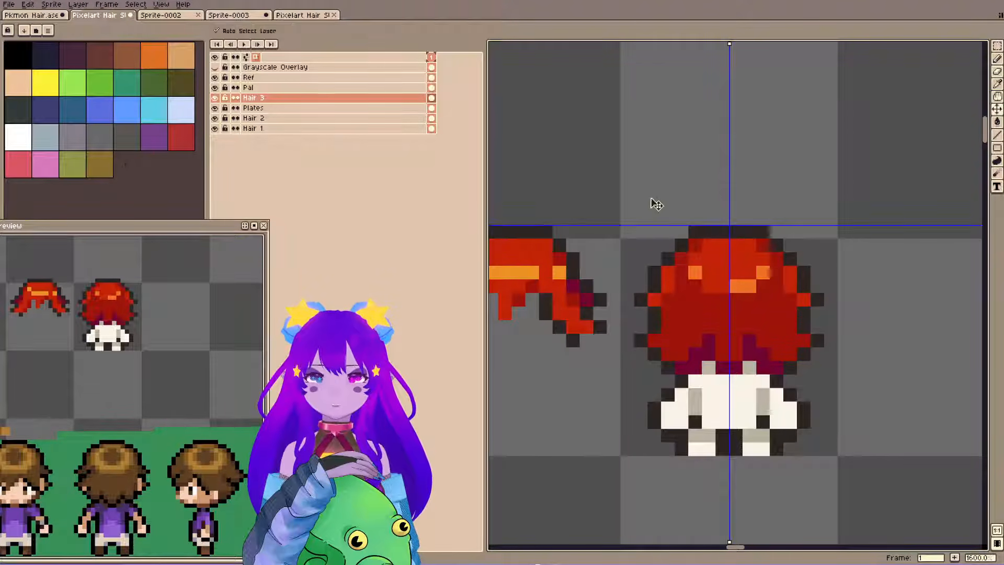
pyautogui.hotkey('ctrl', 'z')
pyautogui.hotkey('ctrl', 'z')
pyautogui.hotkey('ctrl', 'y')
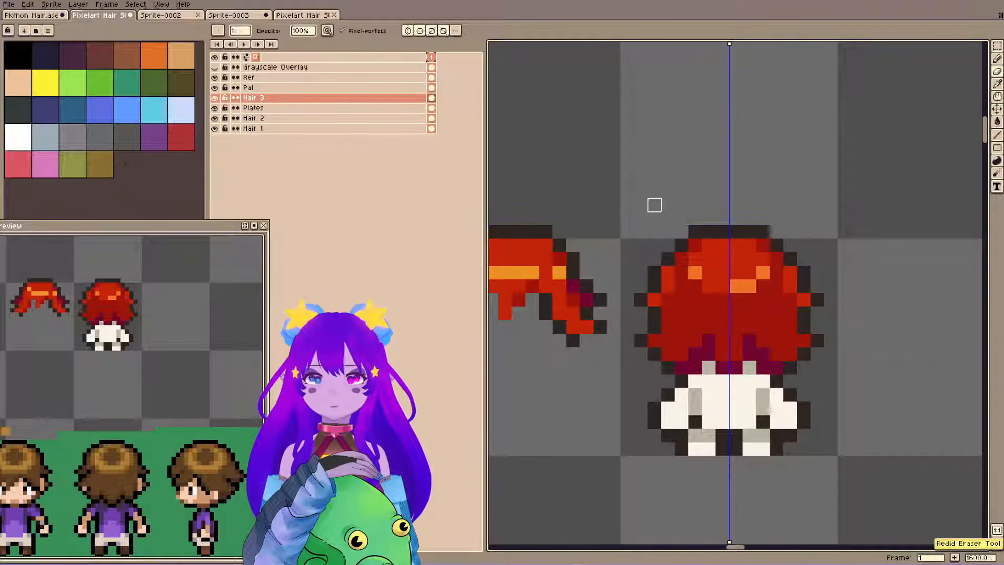
pyautogui.press('m')
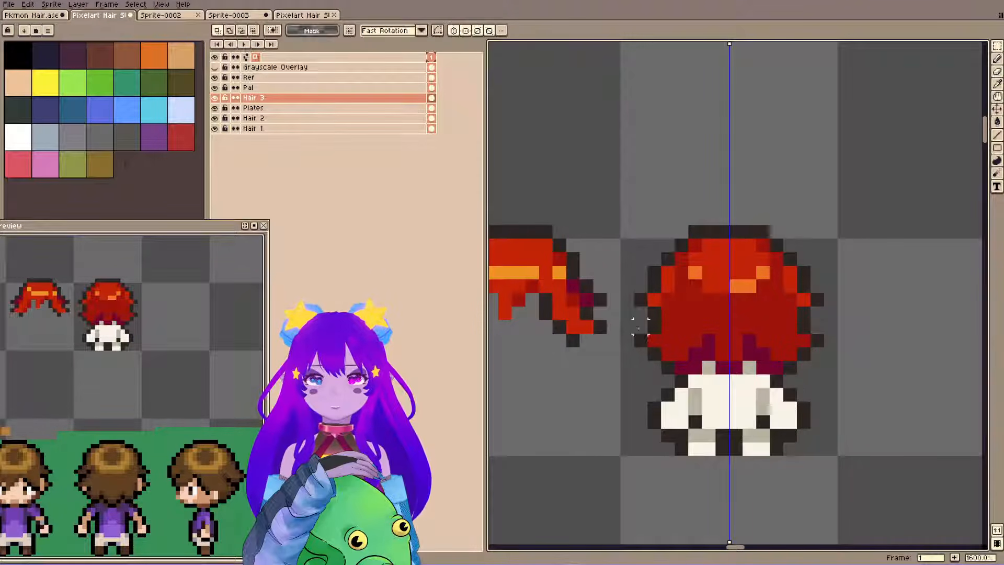
pyautogui.moveTo(640, 326); pyautogui.dragTo(664, 367)
pyautogui.click(518, 109)
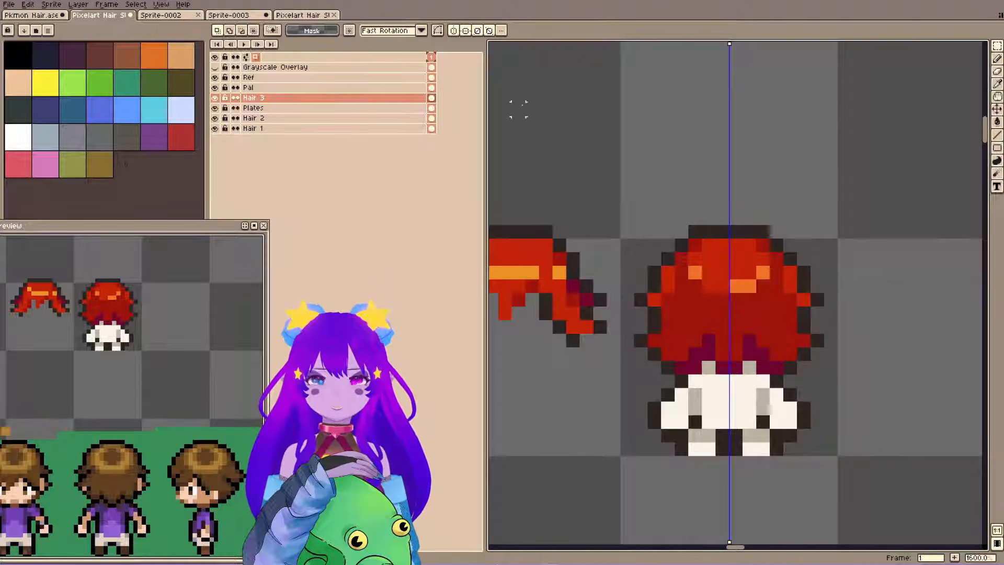
pyautogui.click(453, 30)
pyautogui.moveTo(642, 329); pyautogui.dragTo(668, 368)
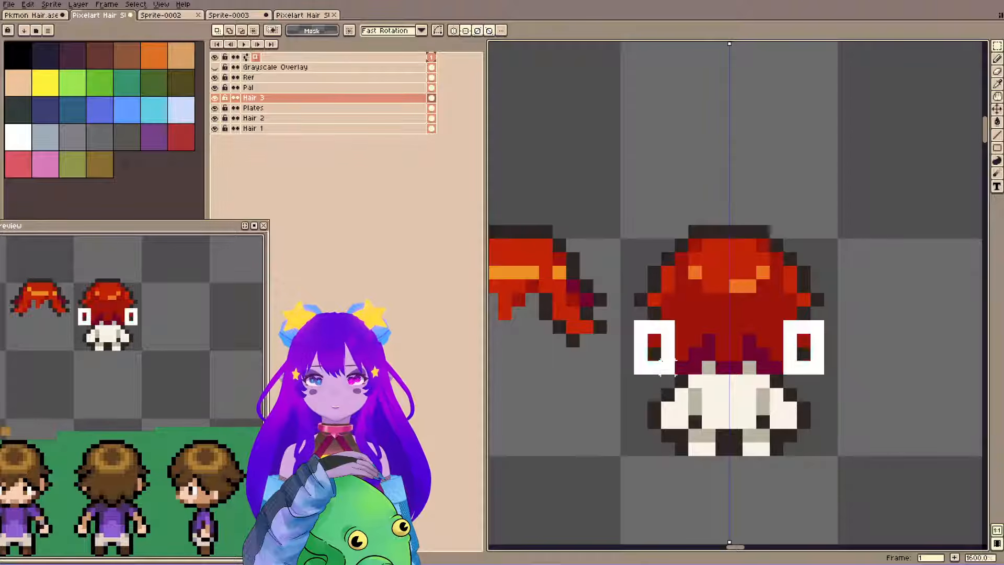
pyautogui.hotkey('ctrl', 'd')
# Turn off the symmetry, clear the selection around the hair's lower side tip, and save the file.
pyautogui.click(453, 31)
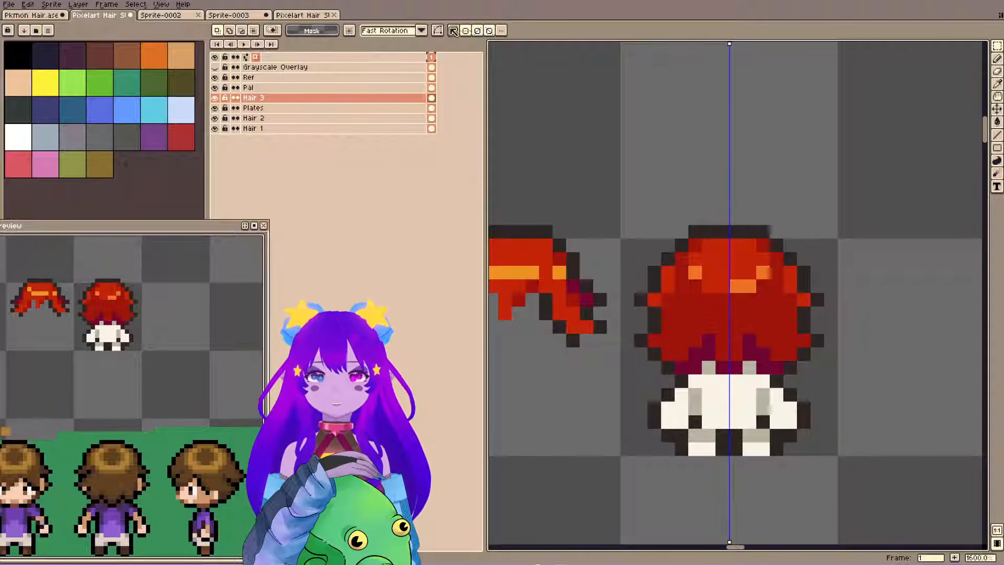
pyautogui.click(453, 30)
pyautogui.moveTo(637, 325); pyautogui.dragTo(669, 345)
pyautogui.hotkey('ctrl', 'd')
pyautogui.hotkey('ctrl', 's')
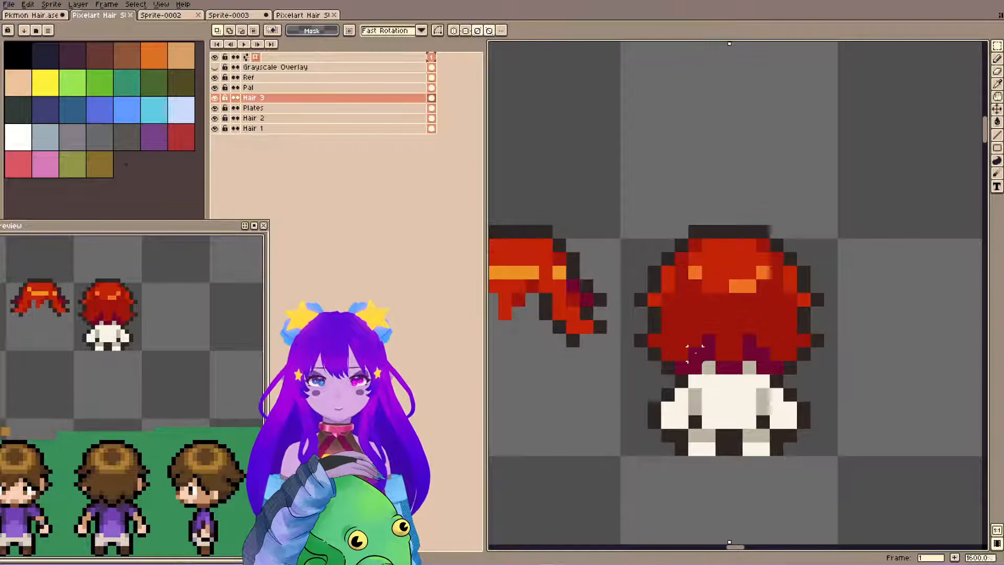
# Retouch the back-view hair's shading with the pencil, check its values by briefly showing the Grayscale Overlay layer, and save the file.
pyautogui.press('b')
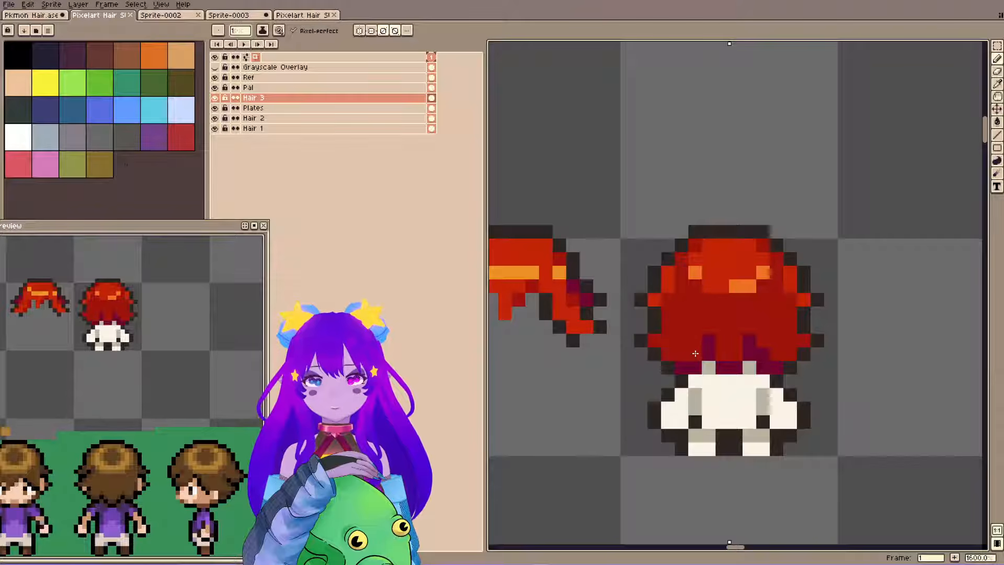
pyautogui.click(763, 271)
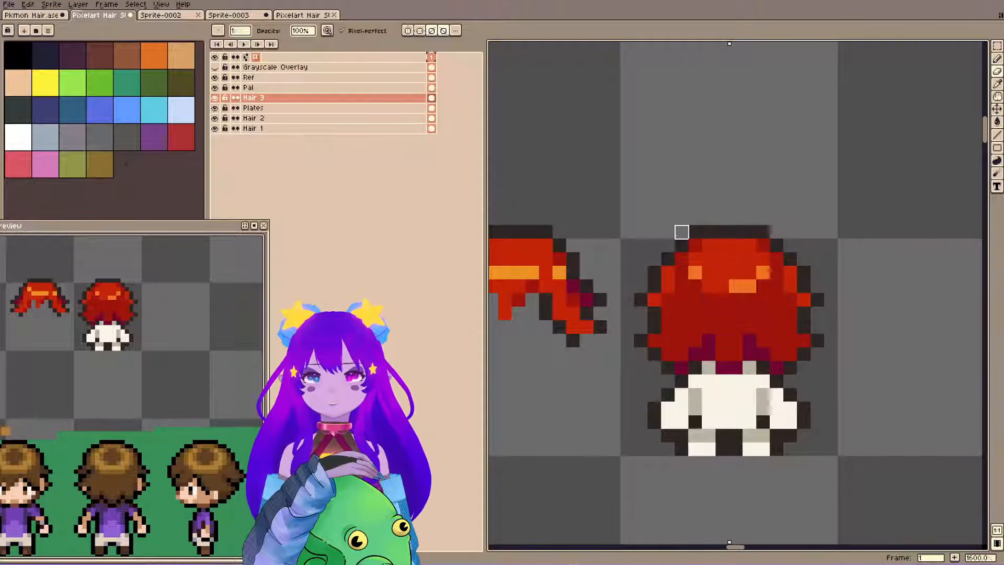
pyautogui.click(215, 68)
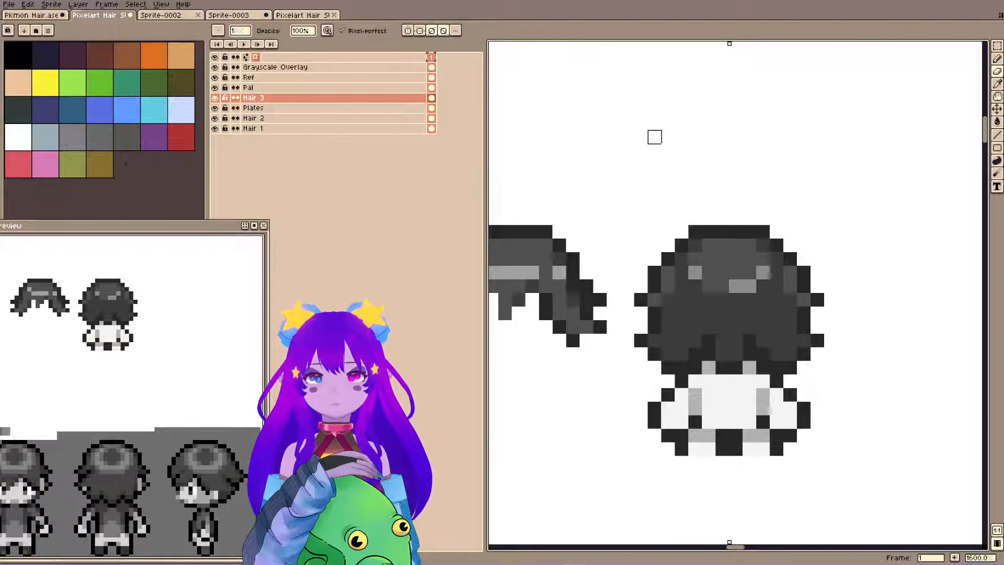
pyautogui.click(215, 67)
pyautogui.hotkey('ctrl', 's')
# Paint a bright red diagonal strand over the dark red on the back-view hair's lower left side.
pyautogui.press('i')
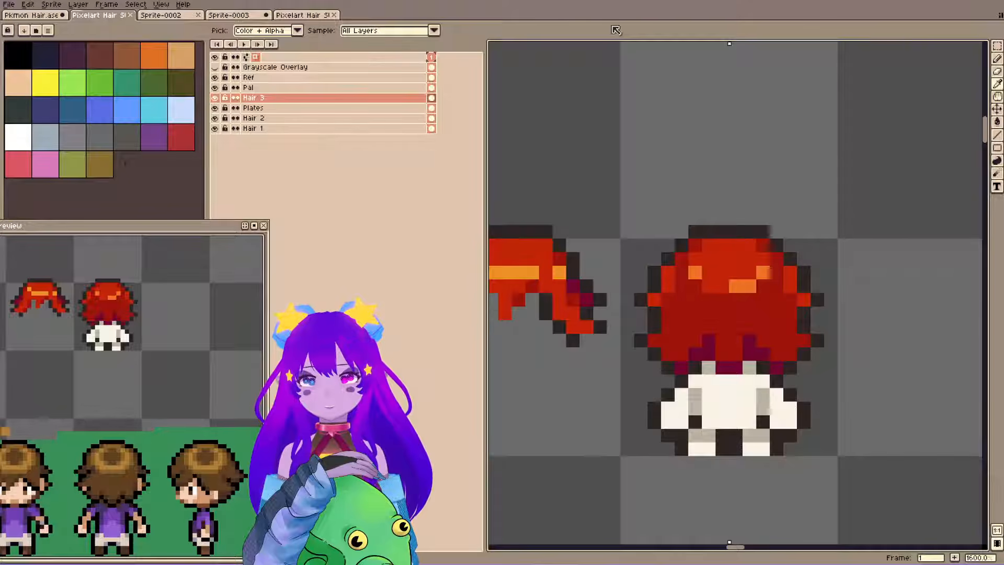
pyautogui.press('b')
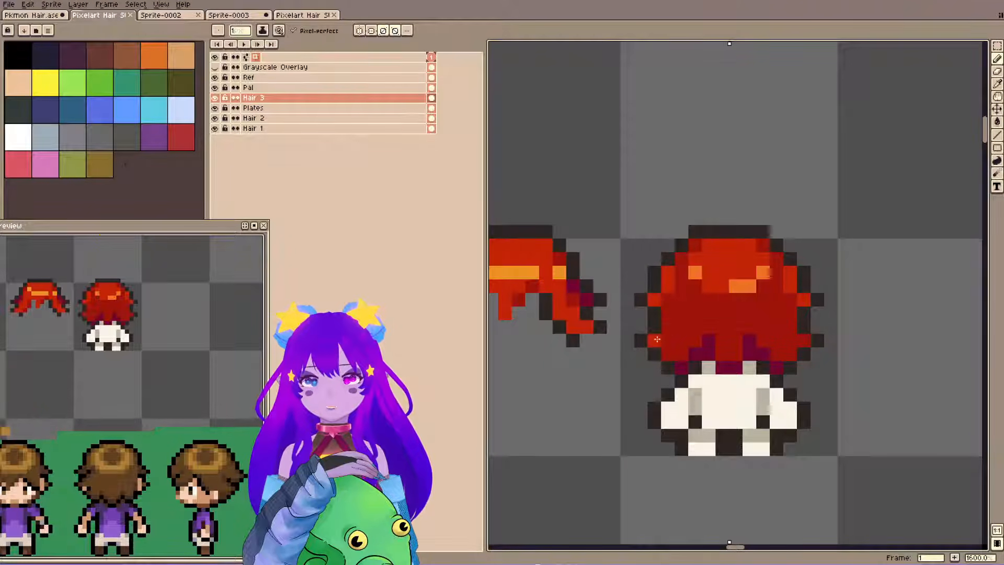
pyautogui.moveTo(656, 339)
pyautogui.mouseDown()
pyautogui.moveTo(672, 309)
pyautogui.moveTo(666, 348)
pyautogui.moveTo(675, 330)
pyautogui.moveTo(673, 303)
pyautogui.mouseUp()
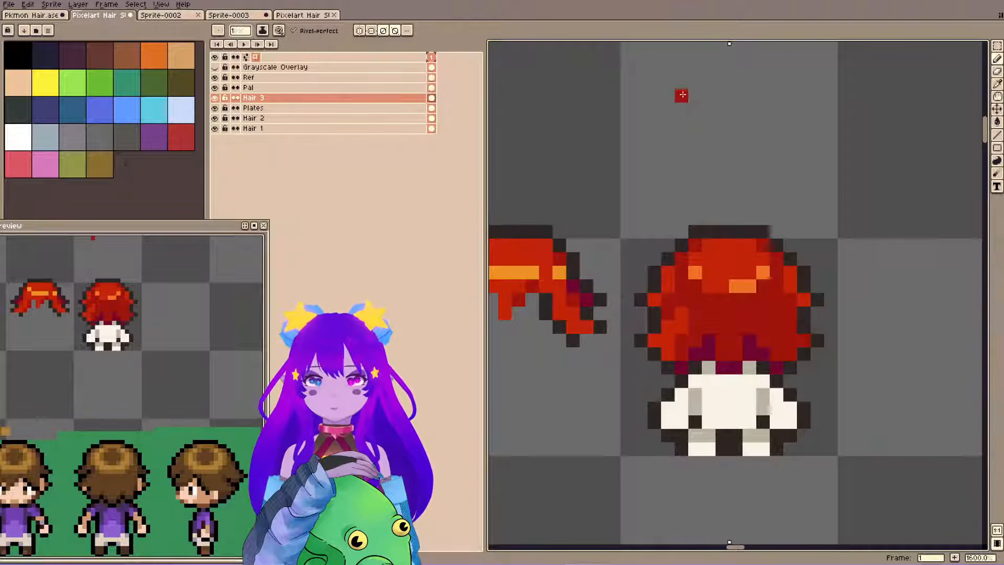
# Try to select only the bright red strand on the hair's lower left side with the Magic Wand, limited to continuous pixels, for duplication.
pyautogui.press('w')
pyautogui.click(688, 321)
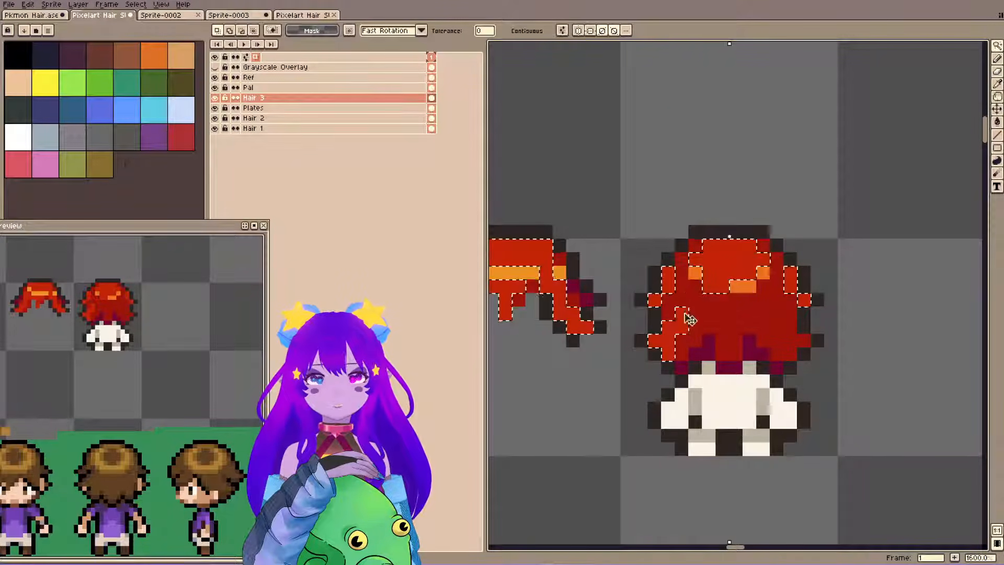
pyautogui.hotkey('ctrl', 'd')
pyautogui.click(681, 324)
pyautogui.hotkey('ctrl', 'd')
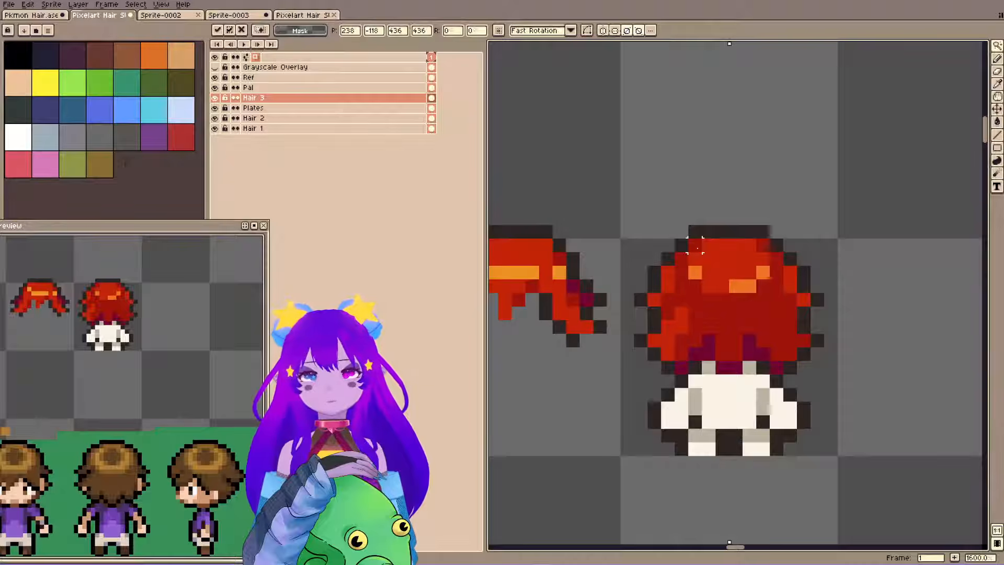
pyautogui.click(668, 339)
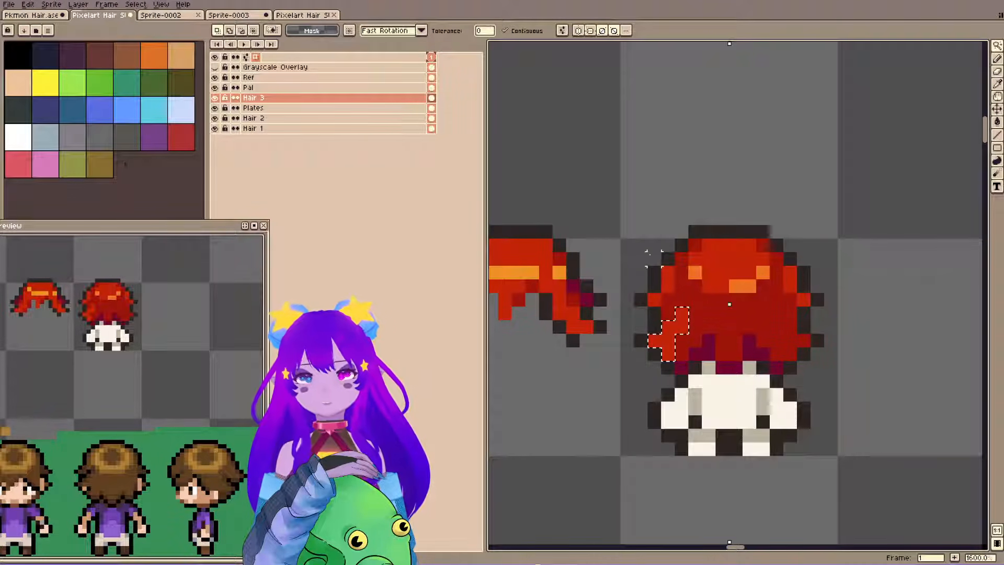
pyautogui.hotkey('ctrl', 'd')
pyautogui.click(680, 326)
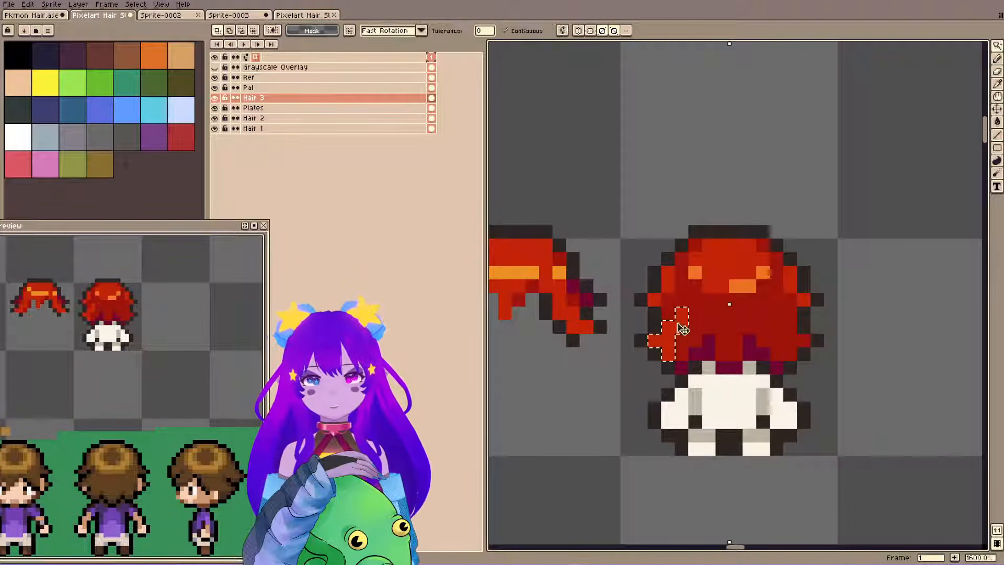
pyautogui.hotkey('ctrl', 'd')
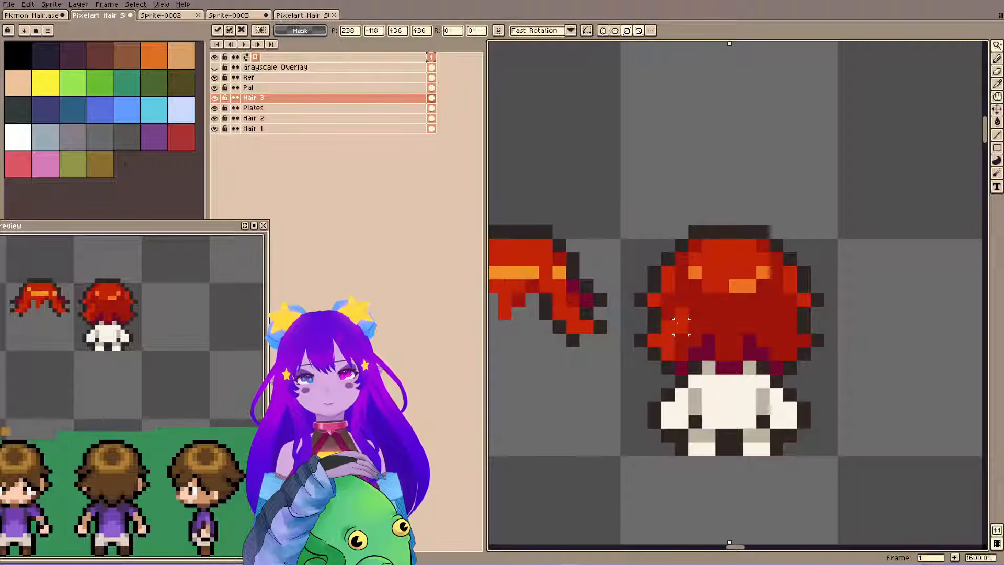
pyautogui.hotkey('ctrl', 'd')
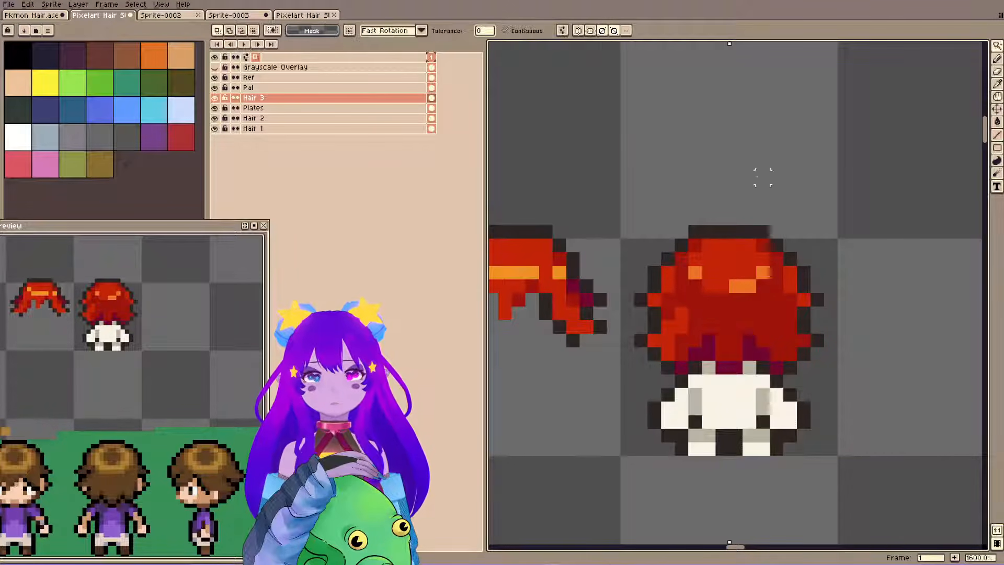
# Turn off both diagonal symmetry axes across the canvas.
pyautogui.hotkey('ctrl', 'v')
pyautogui.scroll(-9, 708, 204)
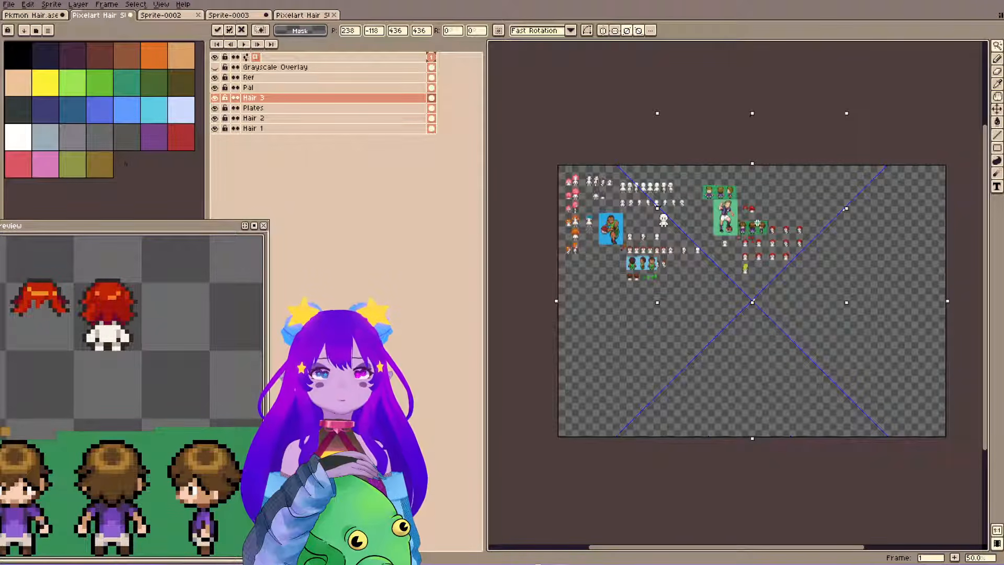
pyautogui.scroll(5, 697, 223)
pyautogui.scroll(-5, 664, 231)
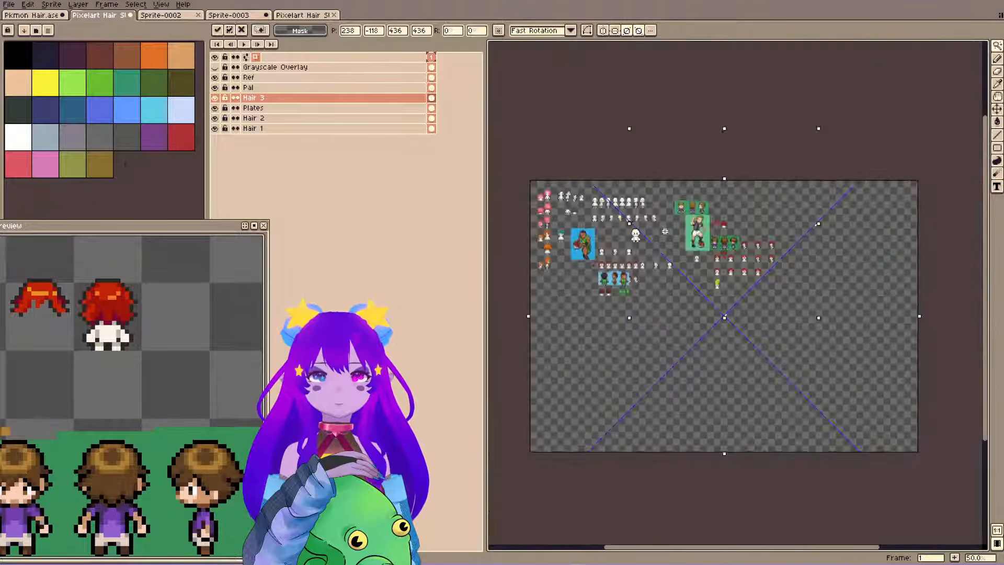
pyautogui.click(630, 33)
pyautogui.click(641, 32)
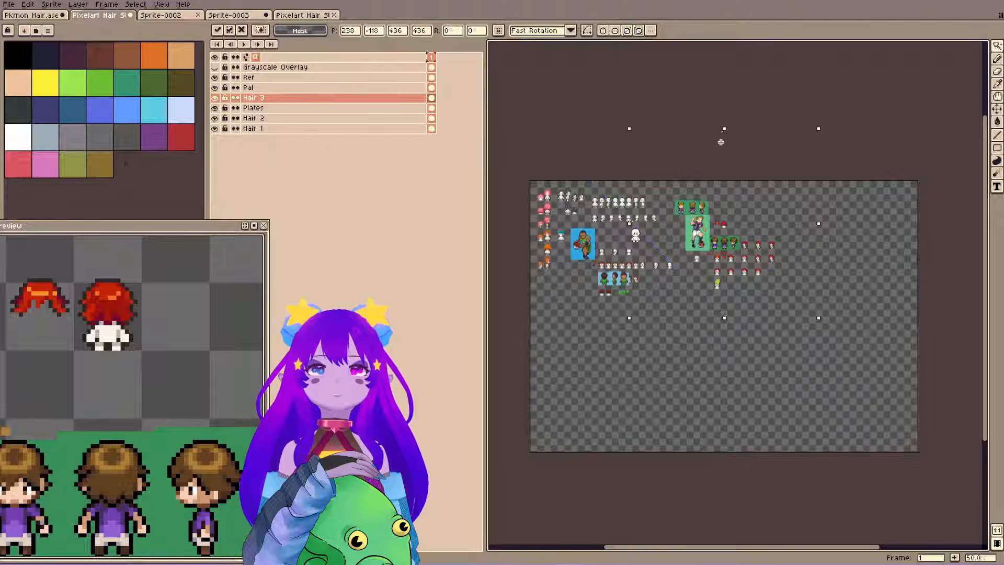
pyautogui.scroll(2, 658, 217)
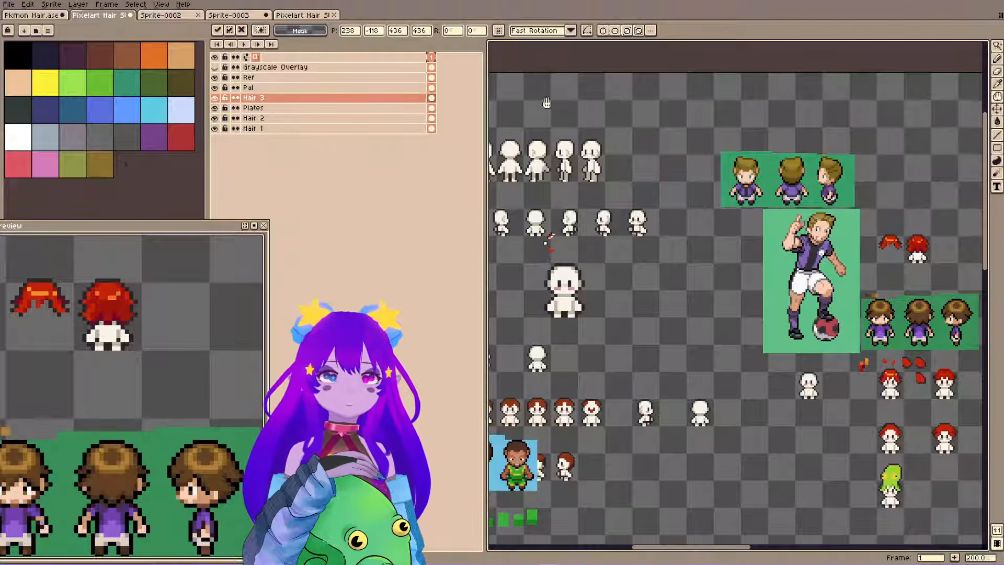
# Erase the stray red pixels scattered across the canvas with a 9 px eraser and save the file.
pyautogui.moveTo(619, 133); pyautogui.dragTo(660, 133)
pyautogui.press('e')
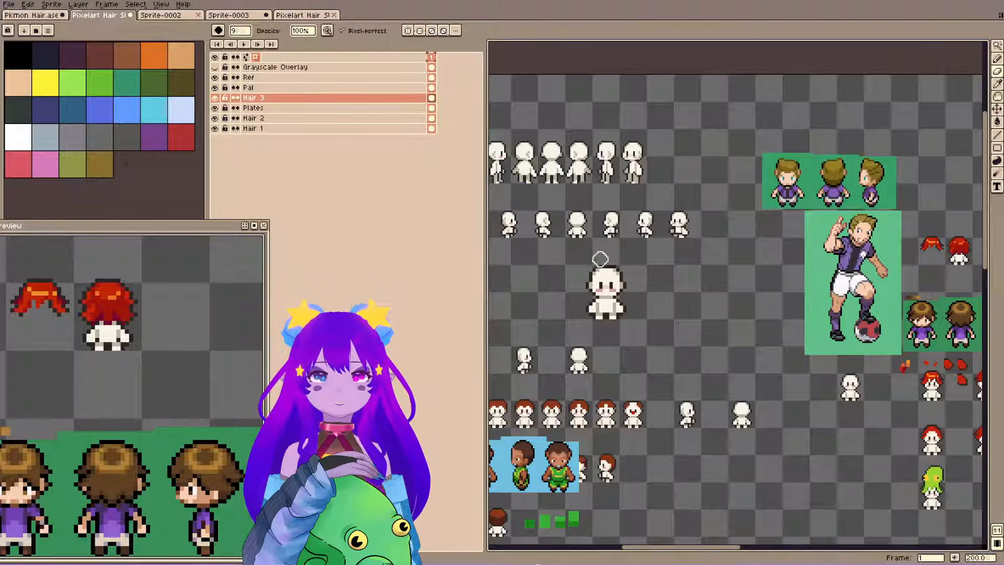
pyautogui.moveTo(928, 224); pyautogui.dragTo(538, 230)
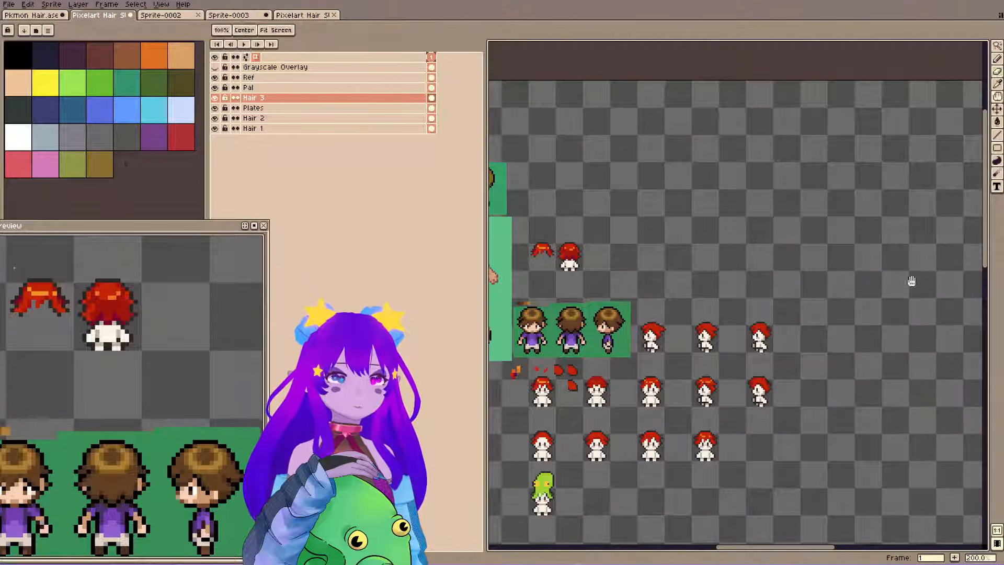
pyautogui.moveTo(910, 281); pyautogui.dragTo(590, 255)
pyautogui.moveTo(753, 303); pyautogui.dragTo(861, 166)
pyautogui.moveTo(576, 280); pyautogui.dragTo(813, 209)
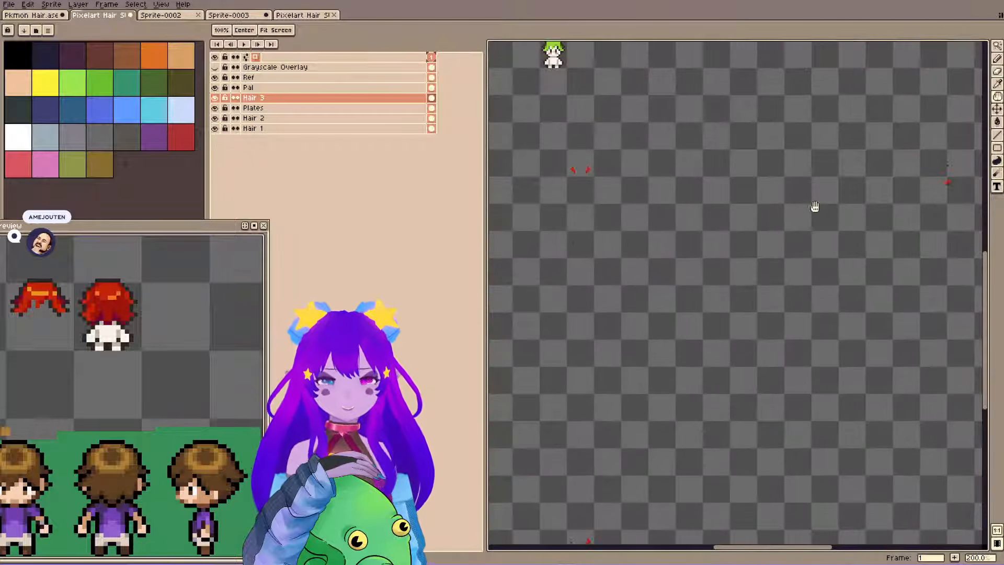
pyautogui.moveTo(922, 217); pyautogui.dragTo(728, 278)
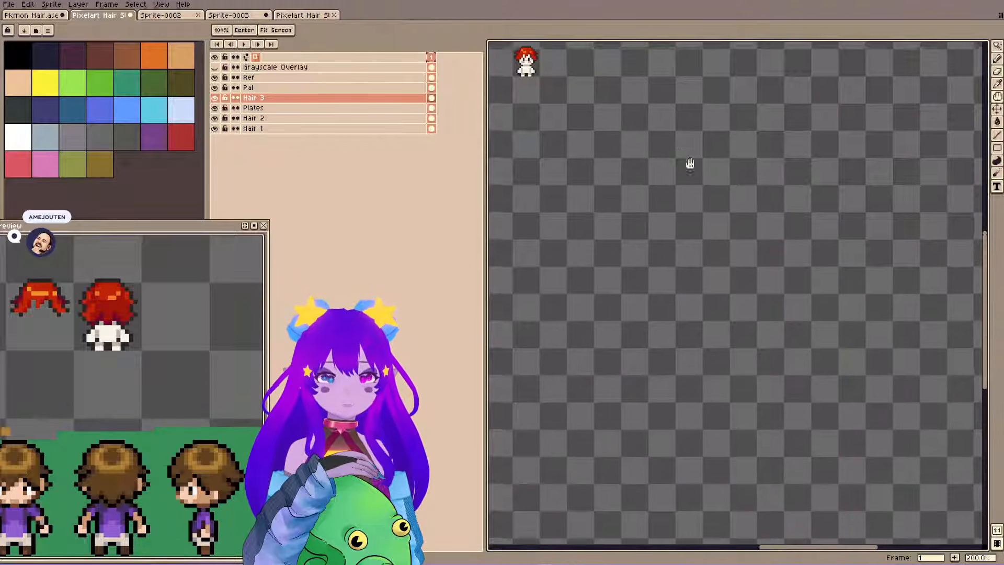
pyautogui.moveTo(688, 164); pyautogui.dragTo(831, 221)
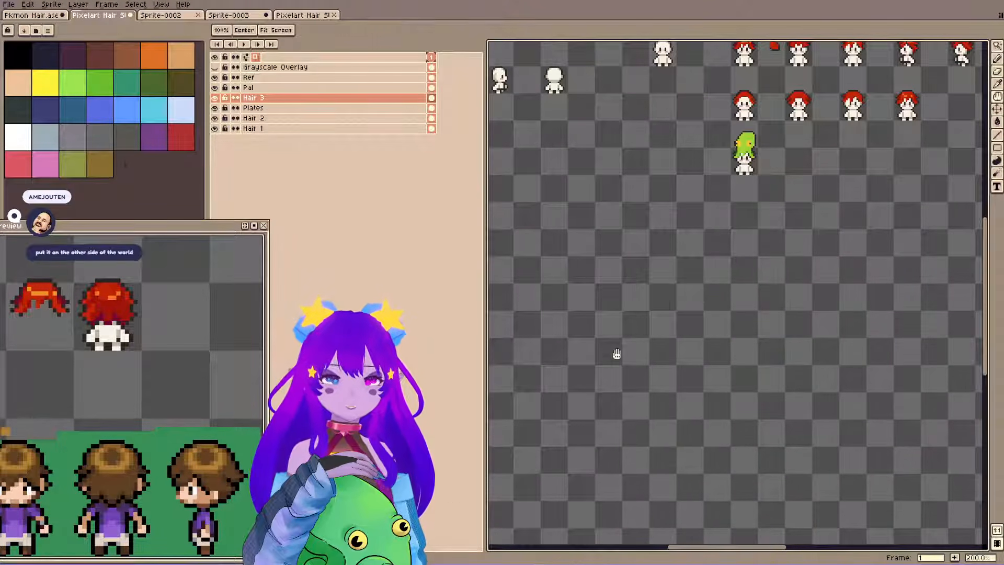
pyautogui.moveTo(616, 352)
pyautogui.mouseDown()
pyautogui.moveTo(918, 231)
pyautogui.moveTo(864, 199)
pyautogui.moveTo(711, 240)
pyautogui.mouseUp()
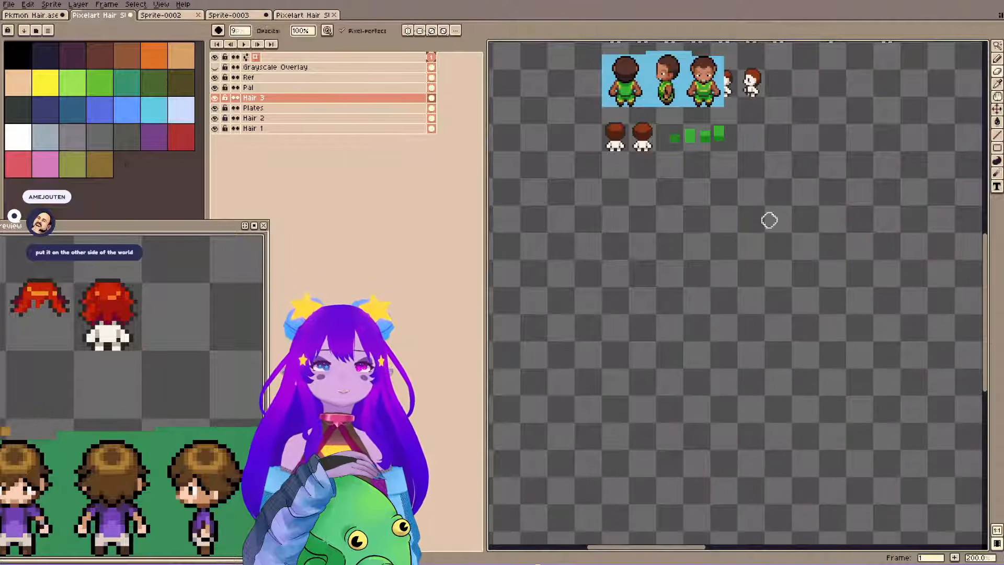
pyautogui.moveTo(630, 530)
pyautogui.mouseDown()
pyautogui.moveTo(607, 211)
pyautogui.moveTo(690, 401)
pyautogui.mouseUp()
pyautogui.moveTo(661, 58)
pyautogui.mouseDown()
pyautogui.moveTo(692, 219)
pyautogui.moveTo(756, 432)
pyautogui.mouseUp()
pyautogui.moveTo(800, 178); pyautogui.dragTo(744, 388)
pyautogui.moveTo(868, 320); pyautogui.dragTo(502, 295)
pyautogui.moveTo(978, 314); pyautogui.dragTo(752, 292)
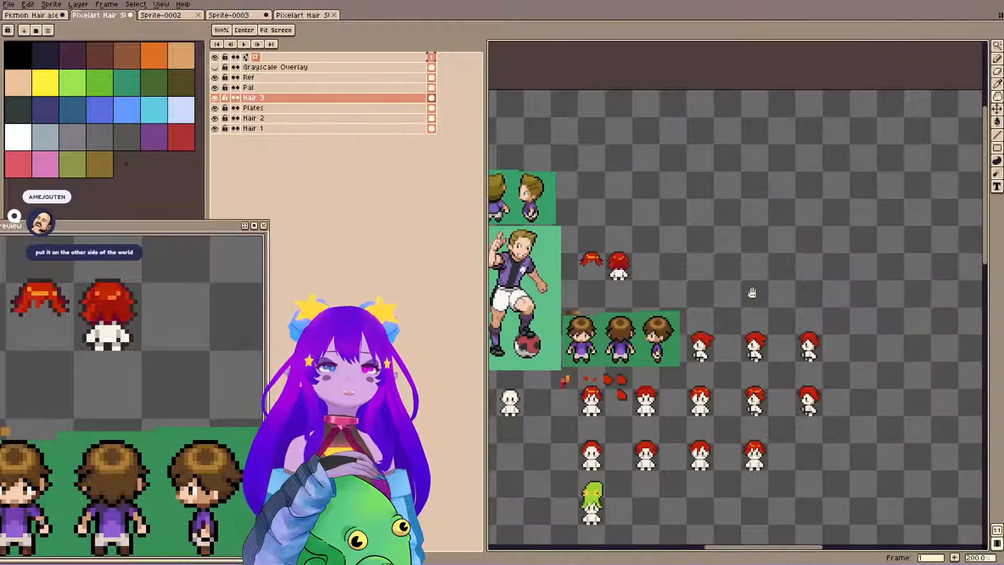
pyautogui.moveTo(803, 328)
pyautogui.mouseDown()
pyautogui.moveTo(715, 324)
pyautogui.moveTo(528, 253)
pyautogui.moveTo(639, 251)
pyautogui.moveTo(705, 175)
pyautogui.moveTo(560, 287)
pyautogui.moveTo(873, 314)
pyautogui.moveTo(652, 323)
pyautogui.moveTo(676, 385)
pyautogui.moveTo(683, 340)
pyautogui.moveTo(649, 366)
pyautogui.mouseUp()
pyautogui.moveTo(675, 264); pyautogui.dragTo(762, 381)
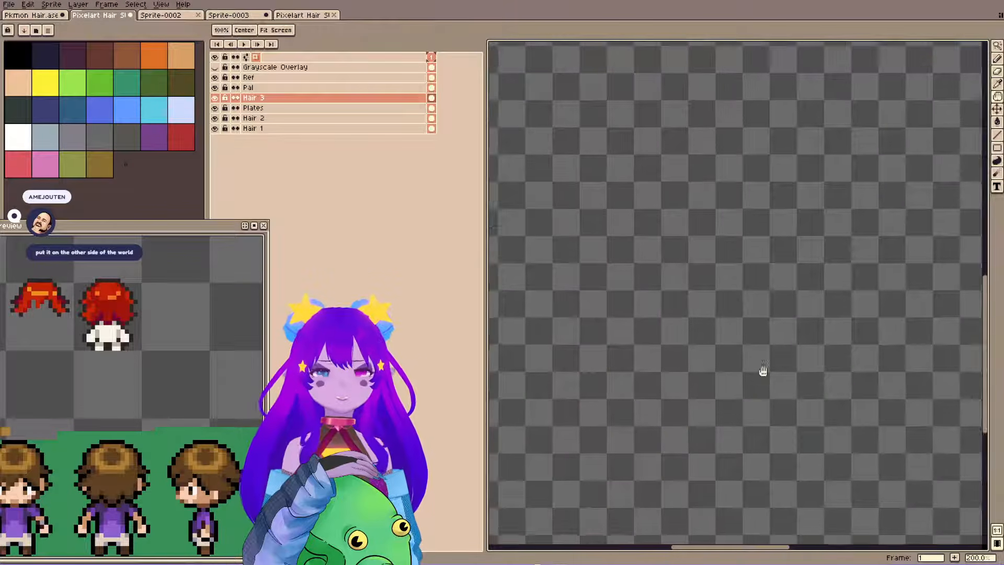
pyautogui.scroll(-3, 762, 387)
pyautogui.scroll(1, 751, 372)
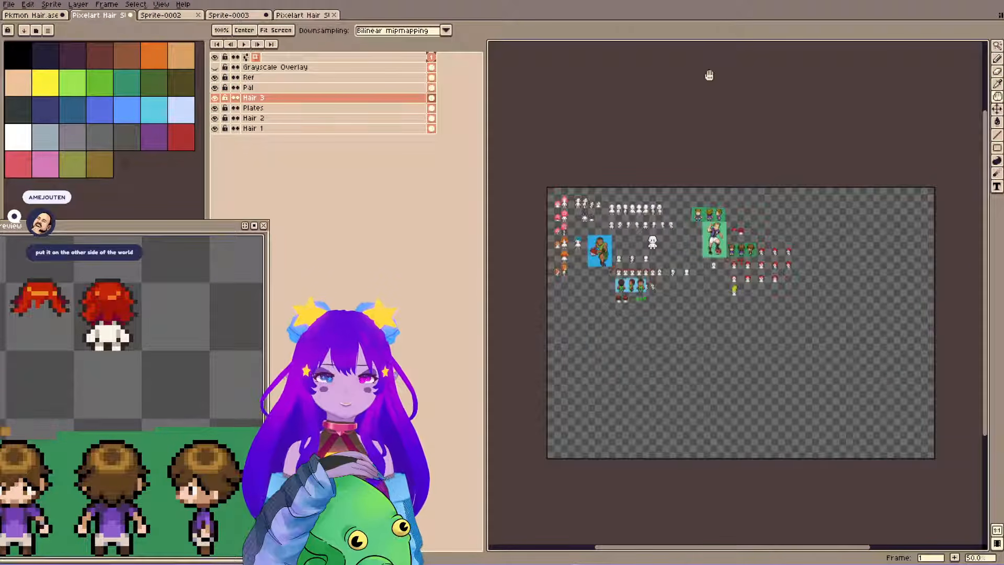
pyautogui.hotkey('ctrl', 's')
# Copy the bright red strand from the hair's lower left side to its lower right side, flipped horizontally, and clear the selection.
pyautogui.scroll(3, 701, 199)
pyautogui.moveTo(899, 319); pyautogui.dragTo(620, 244)
pyautogui.scroll(3, 621, 244)
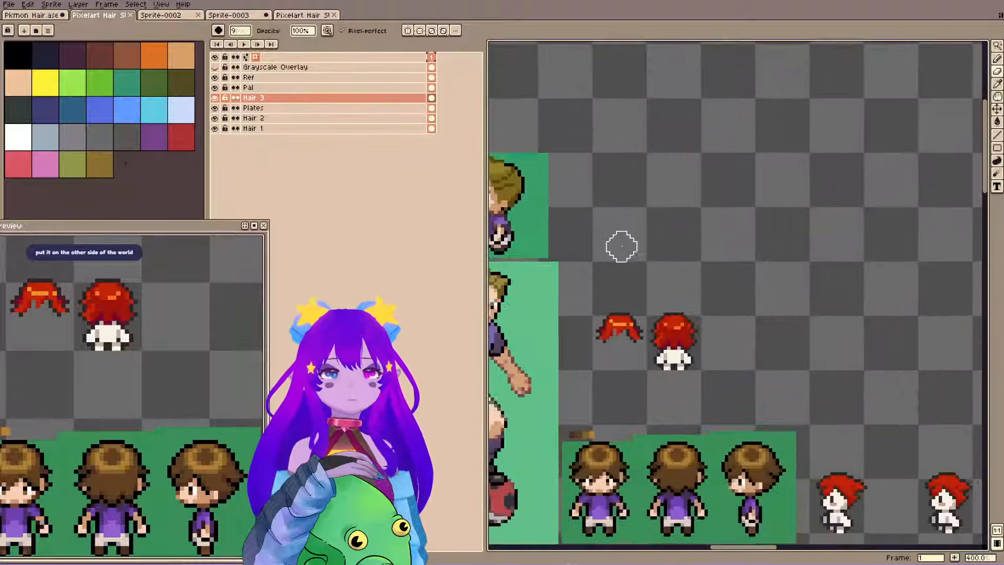
pyautogui.scroll(1, 654, 299)
pyautogui.moveTo(657, 298); pyautogui.dragTo(789, 203)
pyautogui.scroll(1, 715, 268)
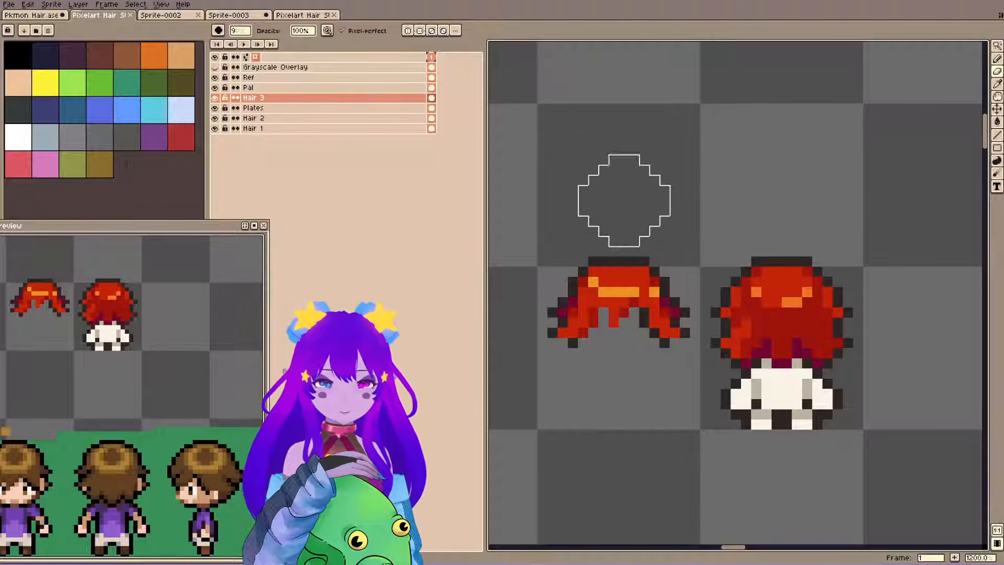
pyautogui.press('w')
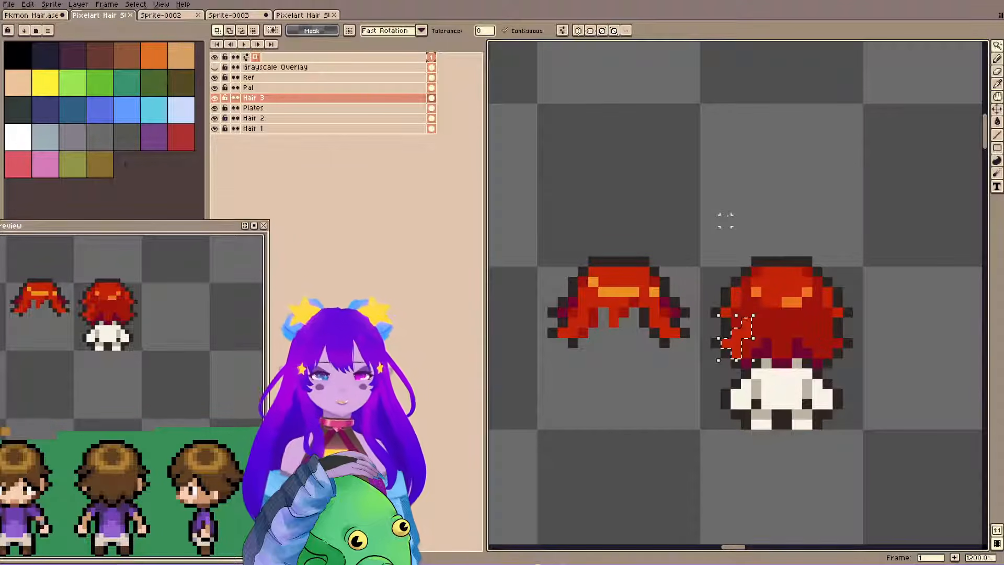
pyautogui.moveTo(735, 337); pyautogui.dragTo(827, 337)
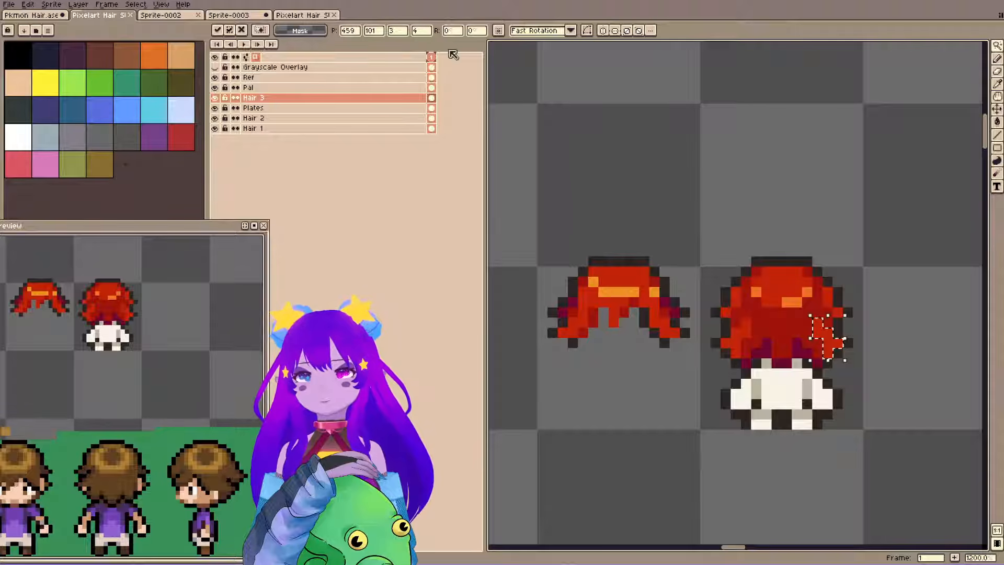
pyautogui.hotkey('ctrl', 'd')
# Paint further bright red strands through the lower middle of the back-view hair and save the file.
pyautogui.keyDown('alt'); pyautogui.click(738, 327); pyautogui.keyUp('alt')
pyautogui.press('b')
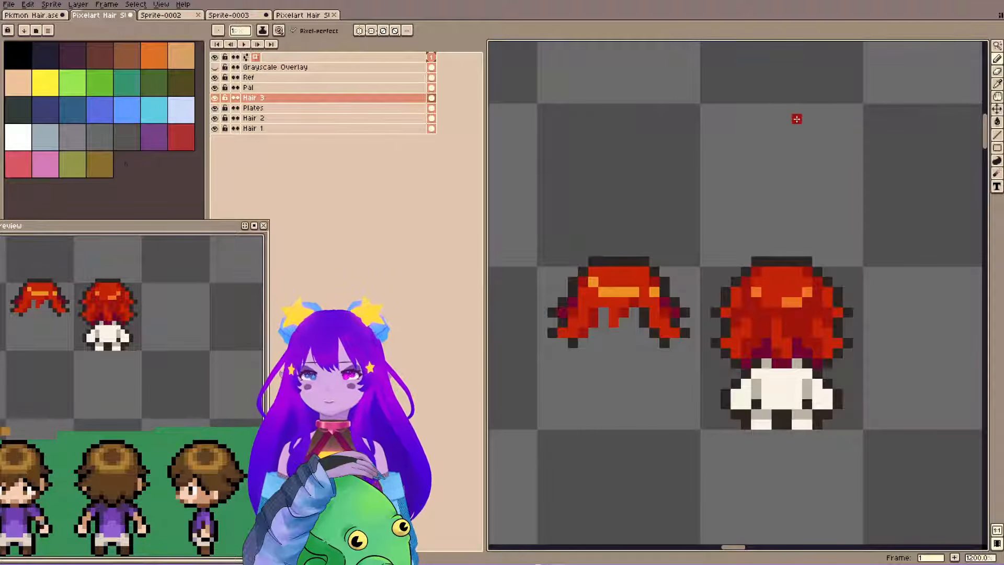
pyautogui.hotkey('ctrl', 's')
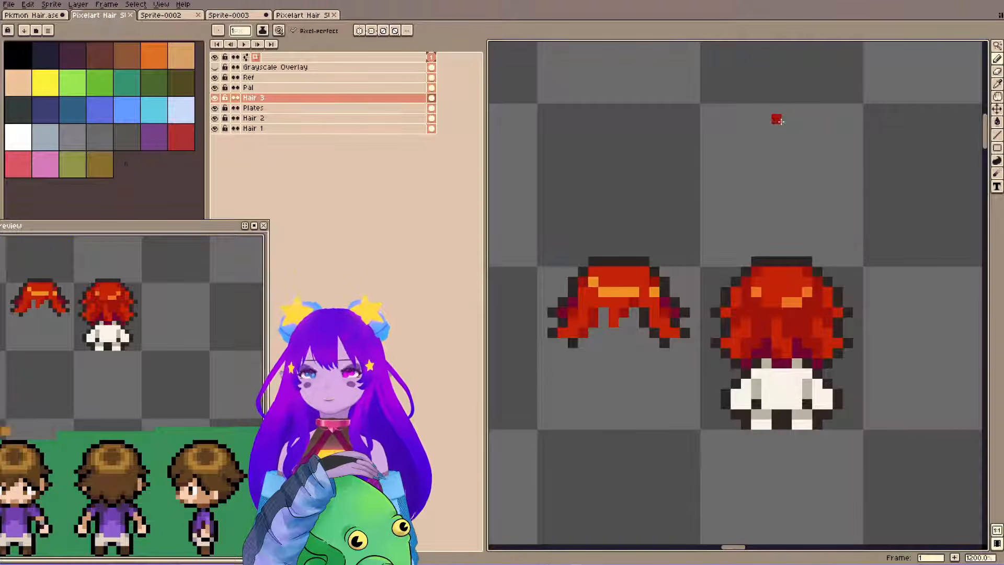
# Select the red back-view hair sprite together with its body and switch to the other open Pixelart Hair document.
pyautogui.press('m')
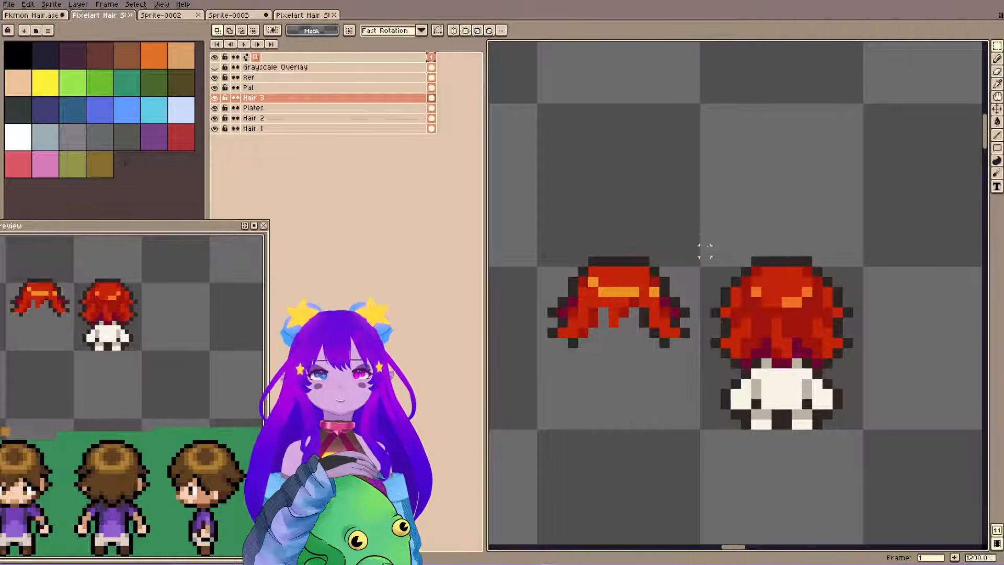
pyautogui.moveTo(710, 237); pyautogui.dragTo(870, 454)
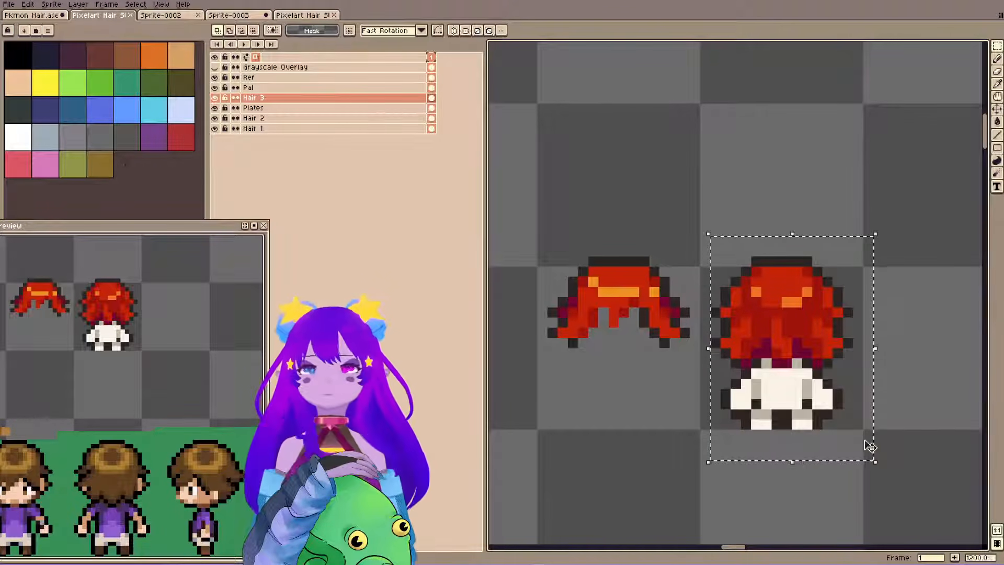
pyautogui.scroll(-3, 800, 412)
pyautogui.scroll(-3, 753, 398)
pyautogui.moveTo(745, 405); pyautogui.dragTo(698, 200)
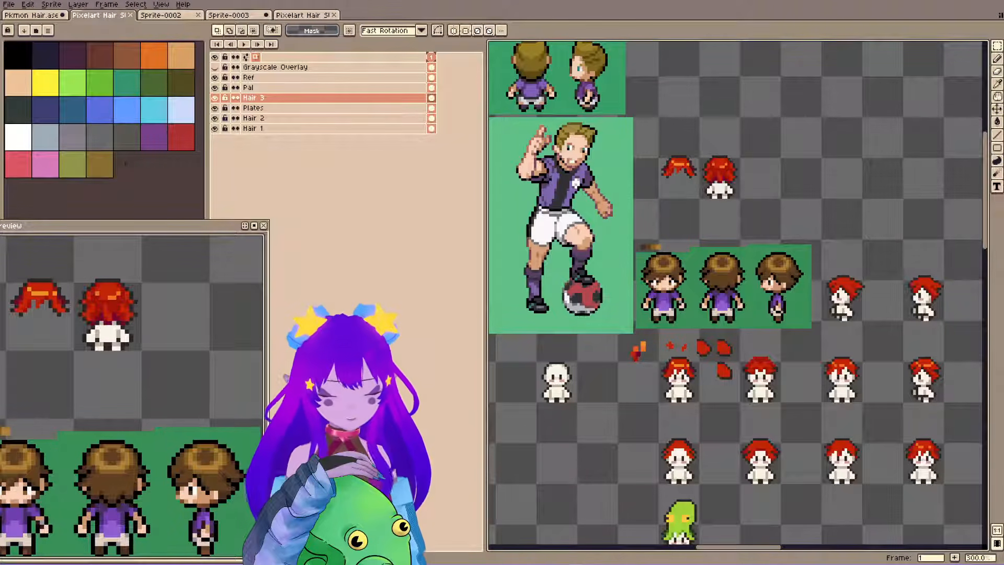
pyautogui.click(305, 15)
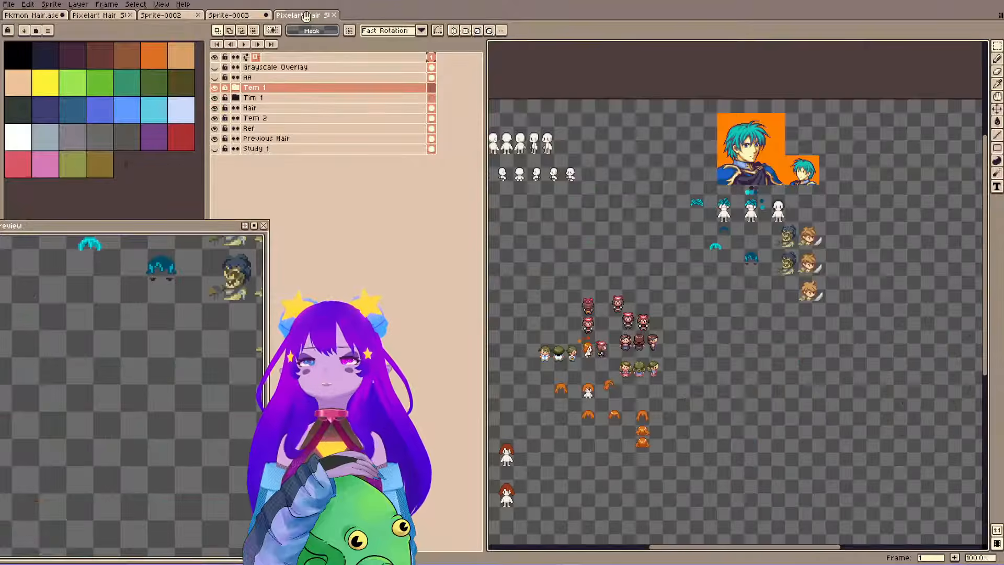
# Switch to the Sprite-0003 document and review its animation frames of the turning character.
pyautogui.click(242, 16)
pyautogui.scroll(-1, 638, 175)
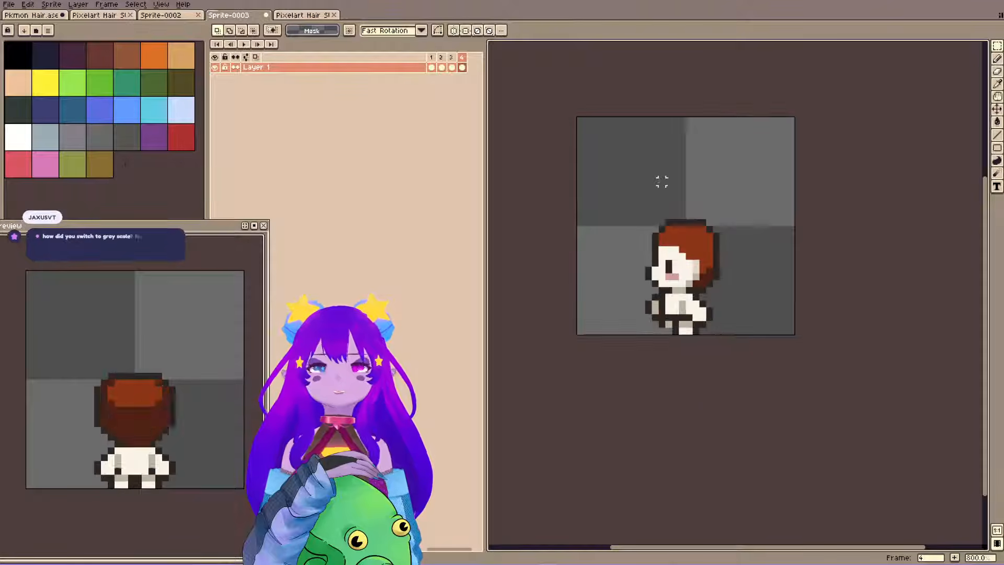
pyautogui.moveTo(649, 181); pyautogui.dragTo(560, 229)
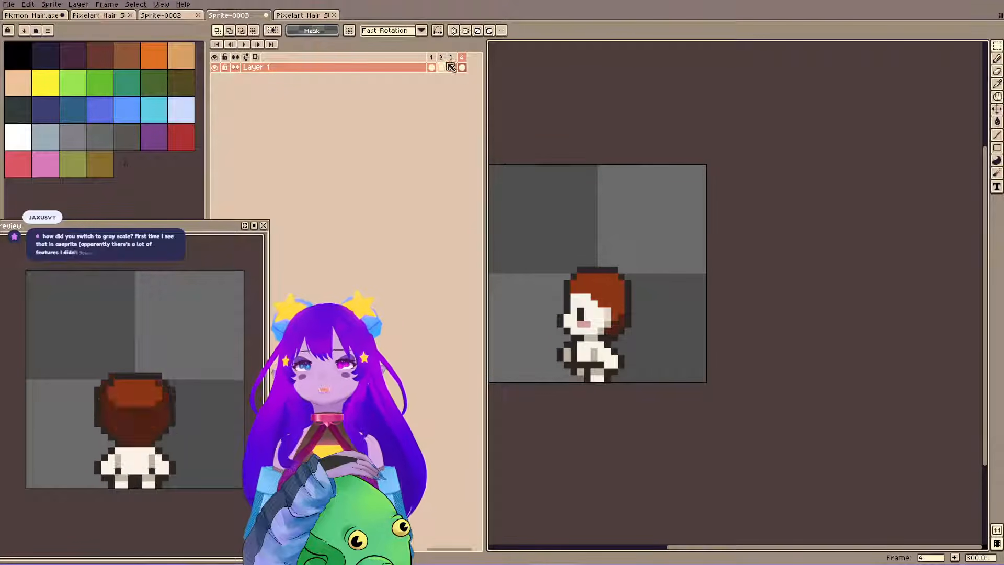
pyautogui.click(442, 58)
pyautogui.press('b')
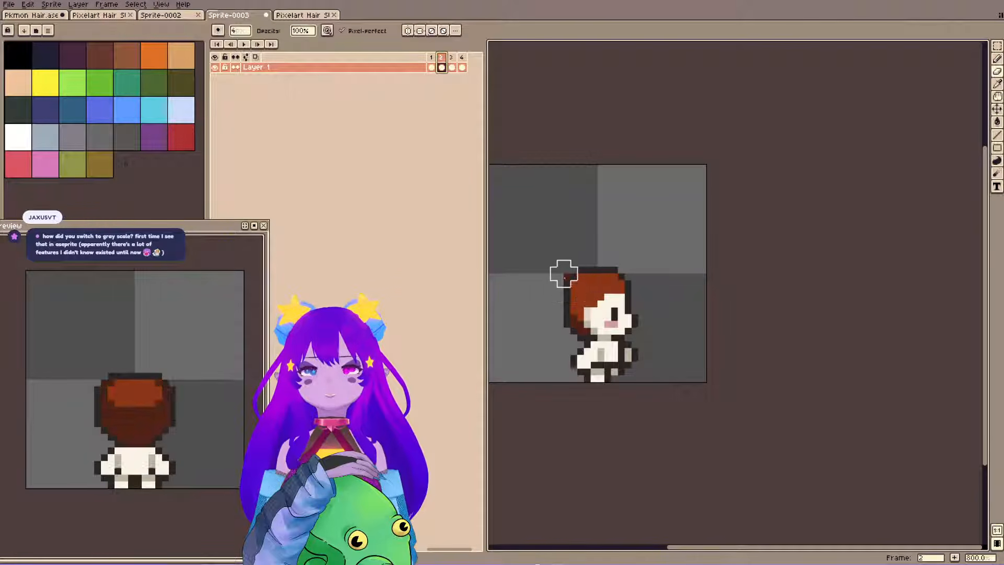
pyautogui.press('Right')
pyautogui.press('Right')
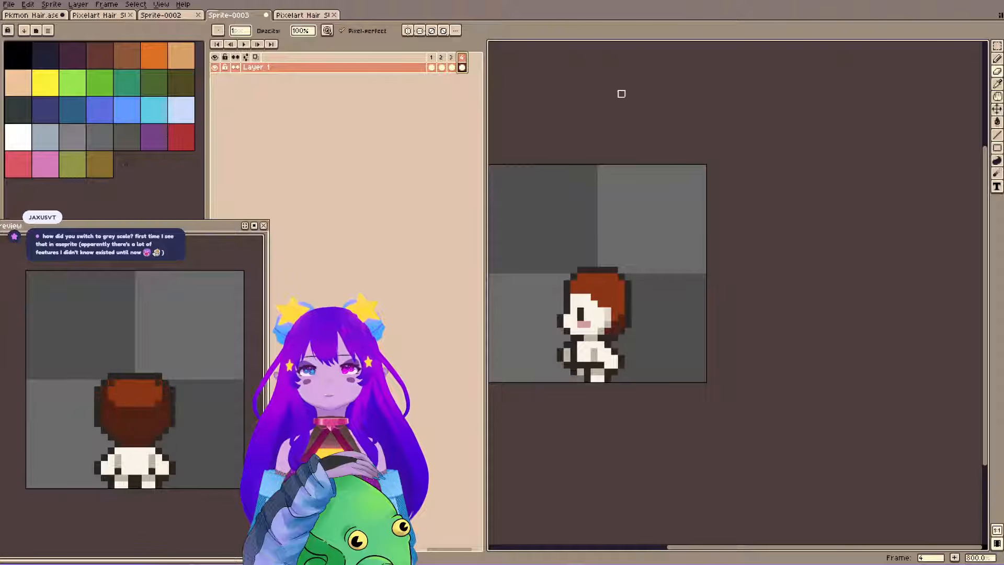
pyautogui.press('v')
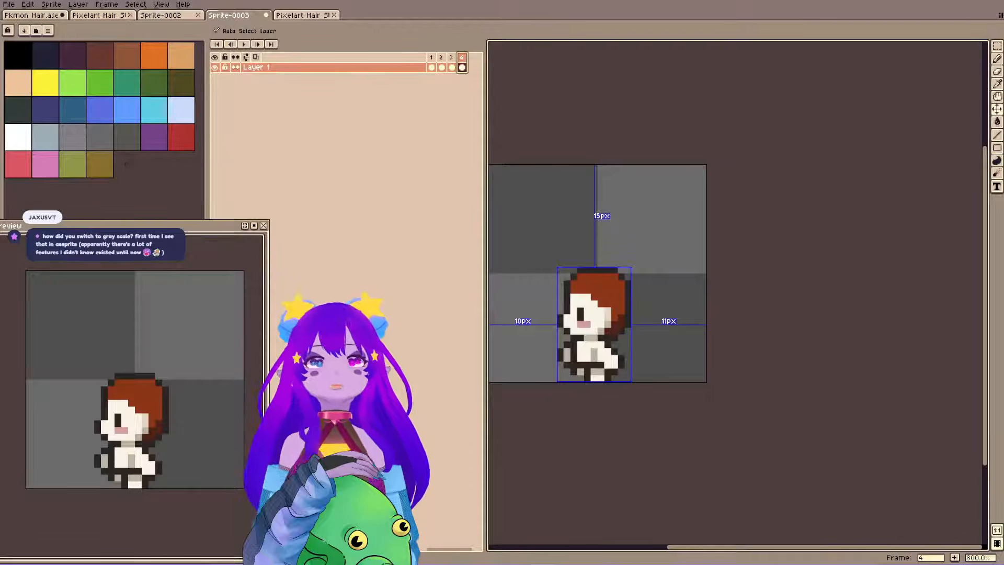
# Look through the other open documents and return to the Pixelart Hair document holding the red hair sprites.
pyautogui.click(102, 15)
pyautogui.click(152, 15)
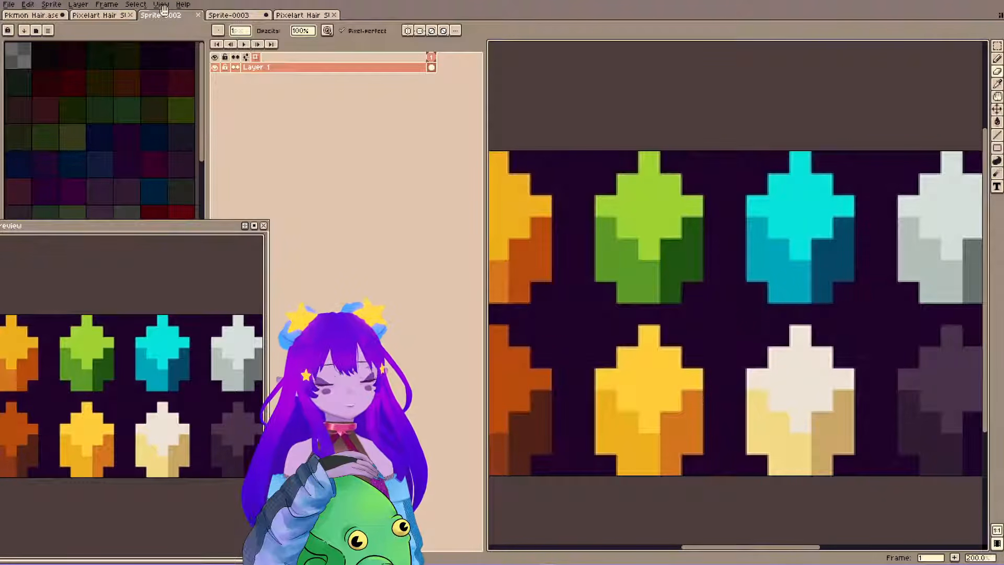
pyautogui.click(109, 18)
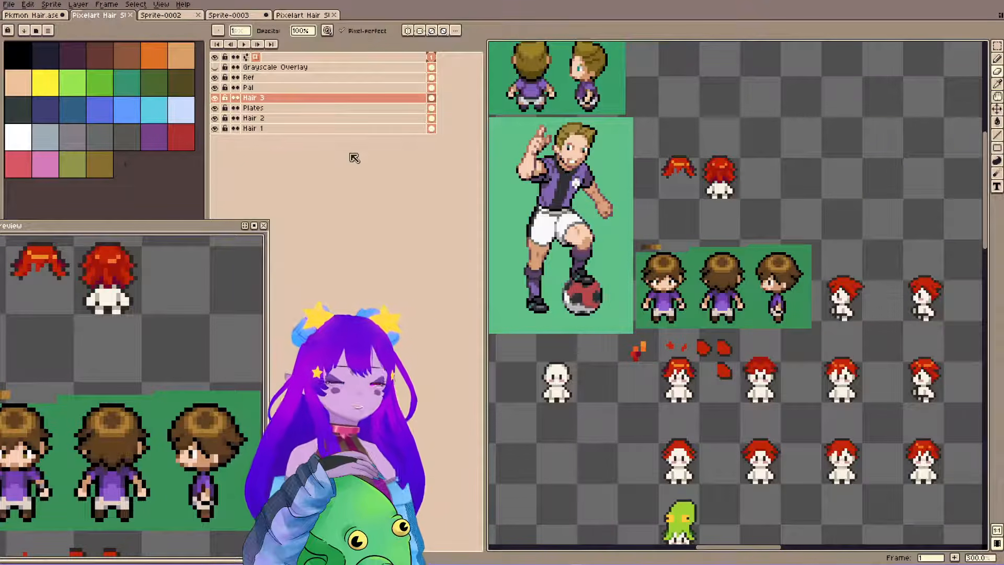
pyautogui.click(175, 16)
pyautogui.click(255, 17)
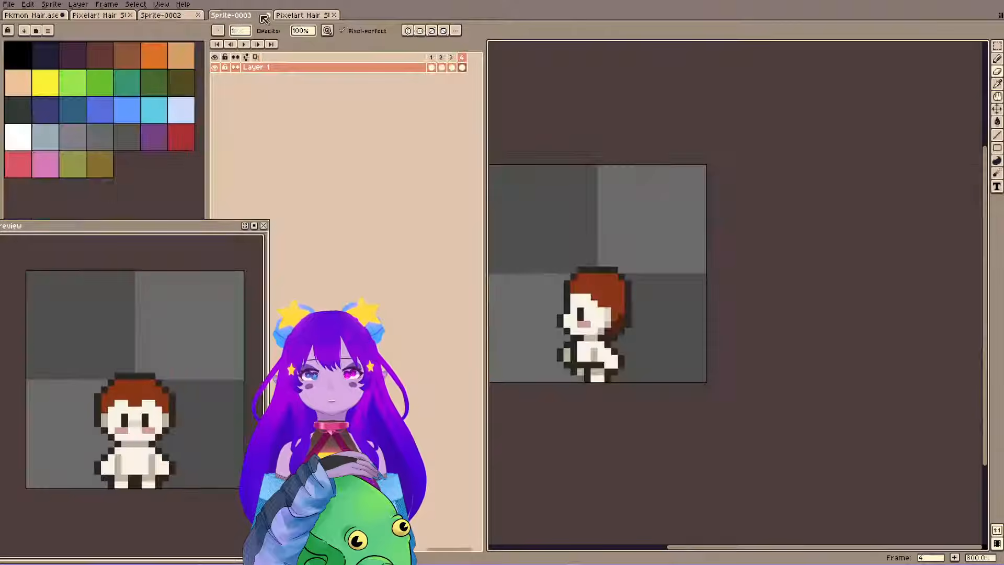
pyautogui.click(102, 17)
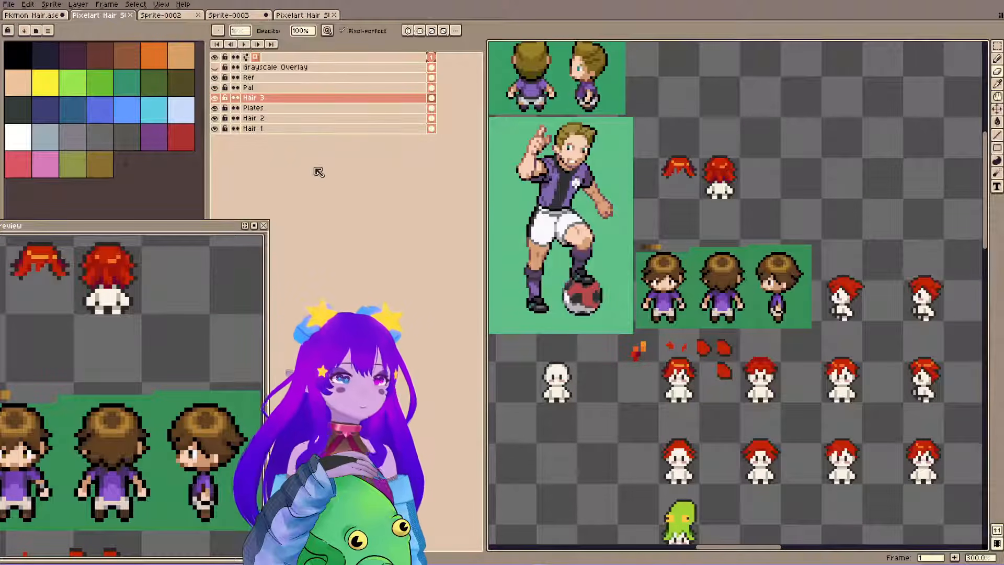
# Convert the sprite's color mode to Grayscale, look over the hair sprites, and undo the conversion.
pyautogui.click(86, 9)
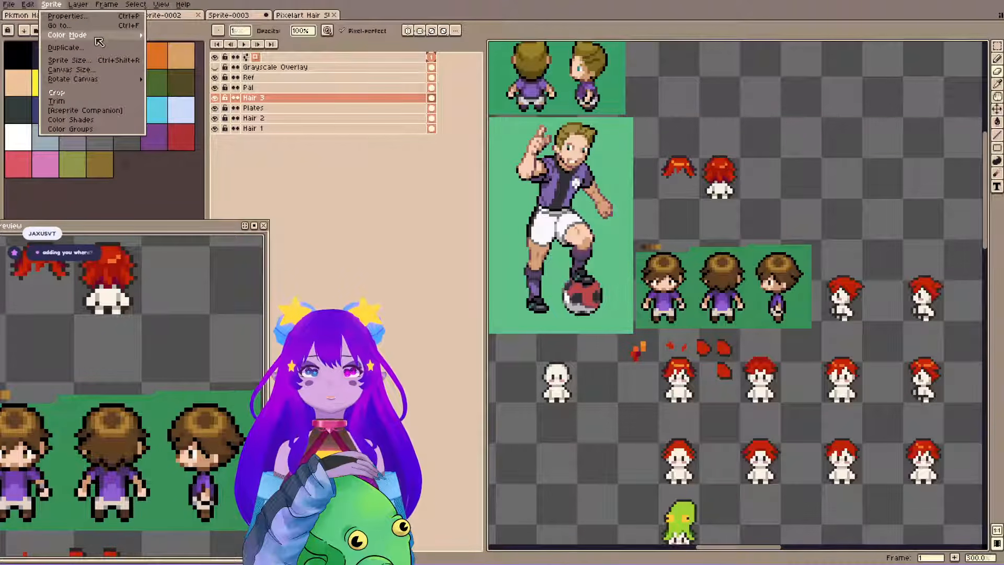
pyautogui.moveTo(97, 37)
pyautogui.click(172, 44)
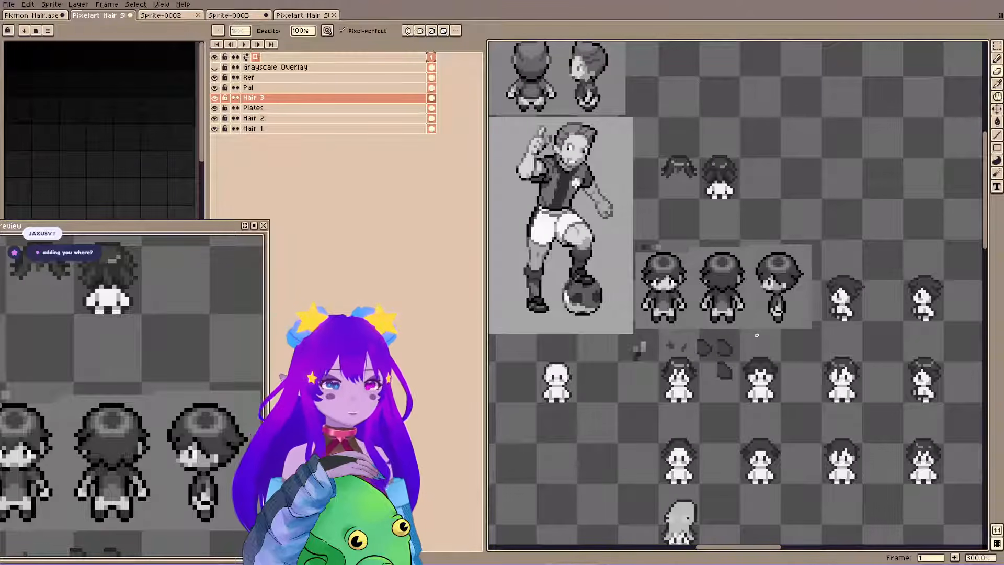
pyautogui.press('space')
pyautogui.moveTo(757, 338); pyautogui.dragTo(788, 291)
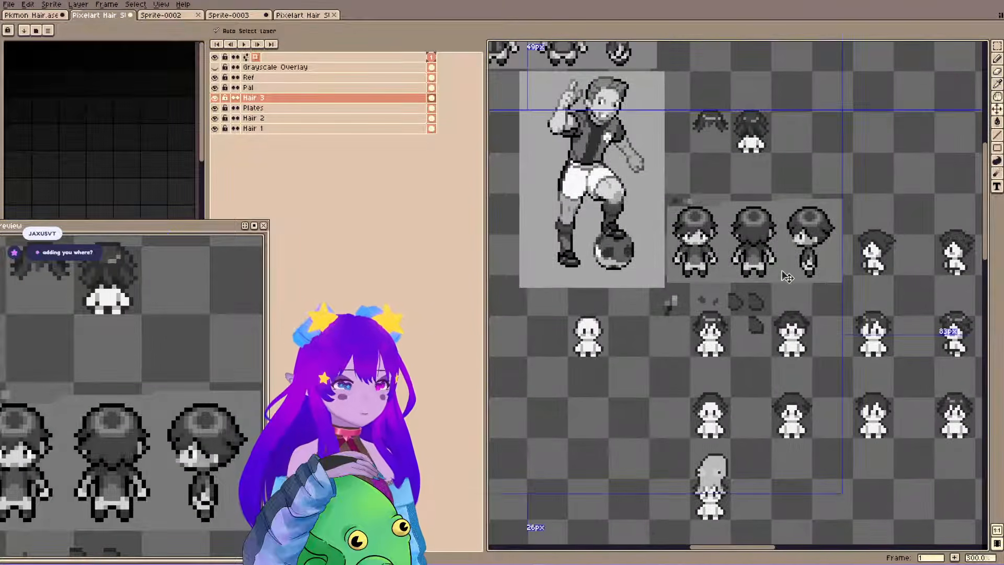
pyautogui.hotkey('ctrl', 'z')
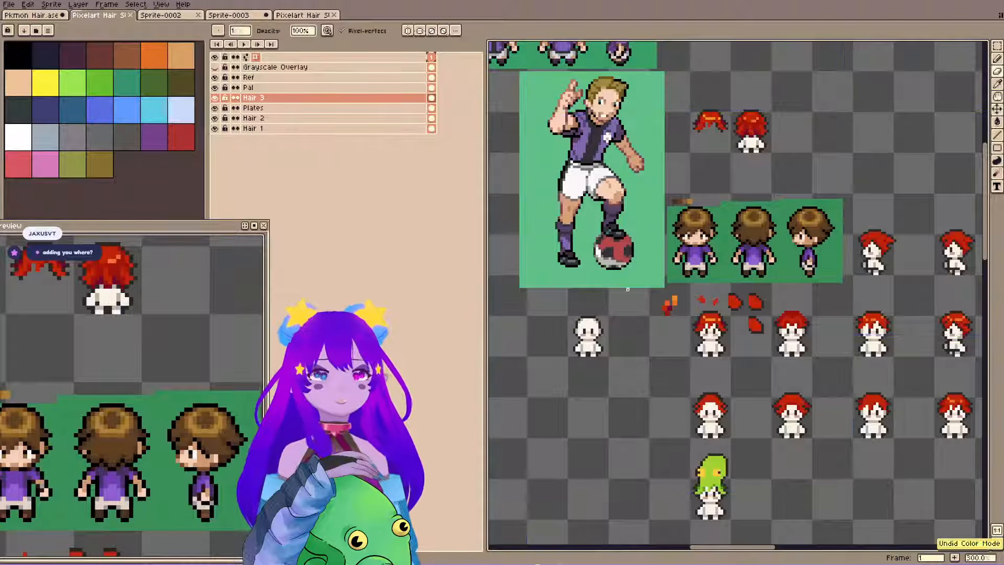
# Compare the hair sprites in grayscale and in color by repeatedly redoing and undoing the color mode change.
pyautogui.hotkey('ctrl', 'y')
pyautogui.hotkey('ctrl', 'z')
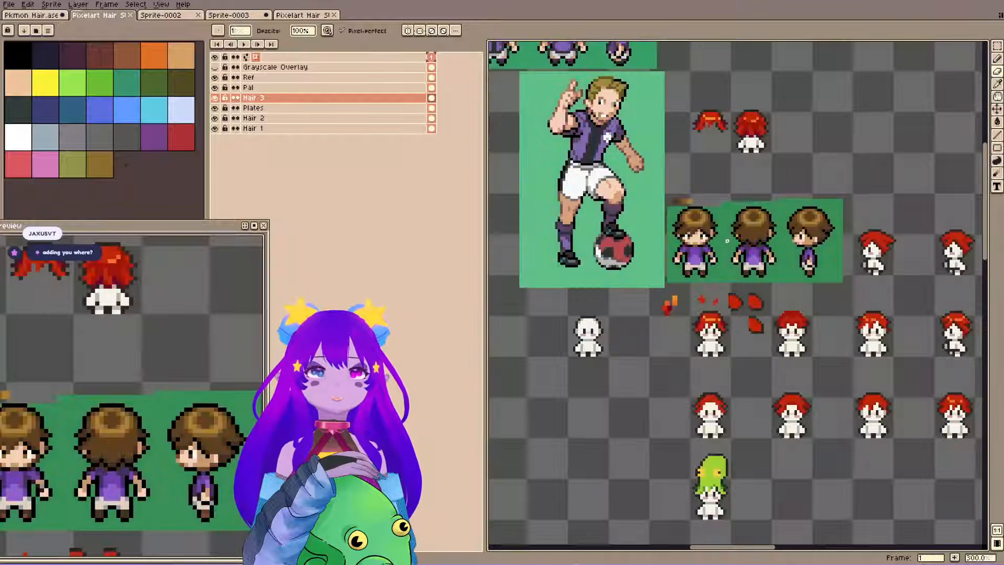
pyautogui.hotkey('ctrl', 'y')
pyautogui.hotkey('ctrl', 'z')
pyautogui.hotkey('ctrl', 'y')
pyautogui.hotkey('ctrl', 'z')
pyautogui.hotkey('ctrl', 'y')
pyautogui.hotkey('ctrl', 'z')
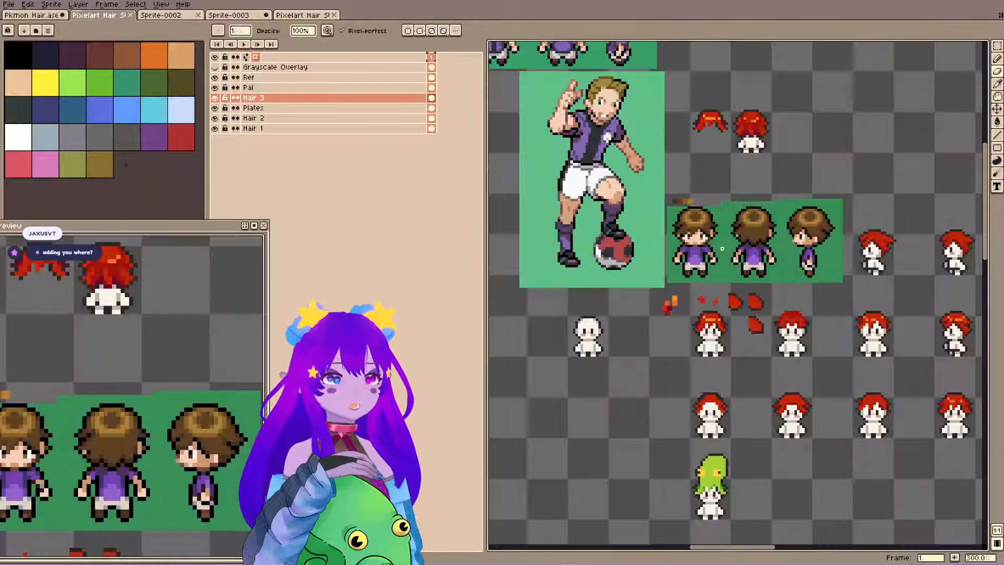
pyautogui.hotkey('ctrl', 'y')
pyautogui.hotkey('ctrl', 'z')
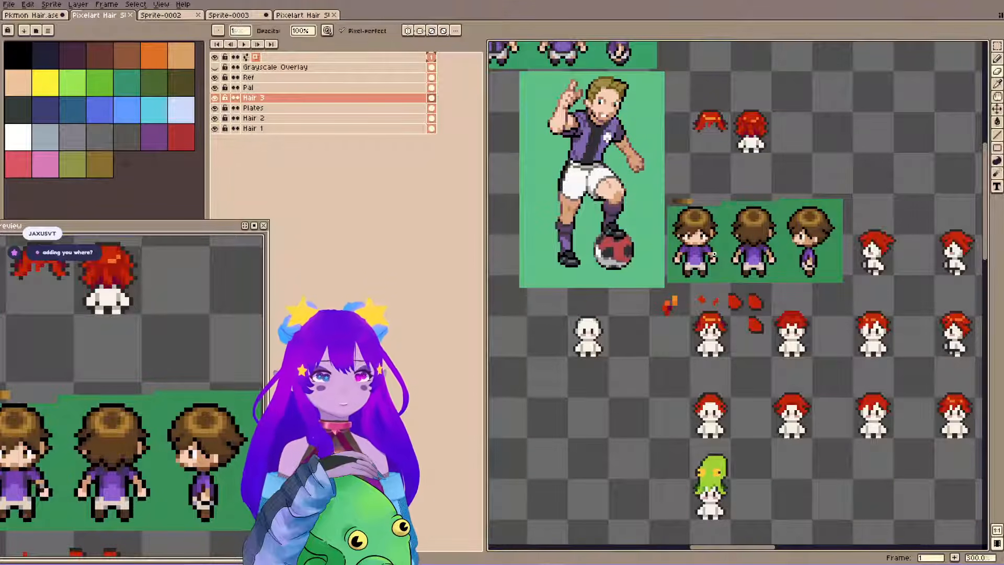
# Show the Grayscale Overlay layer to compare the values of the hair sprites and references, and hide it again.
pyautogui.press('space')
pyautogui.moveTo(835, 252); pyautogui.dragTo(783, 266)
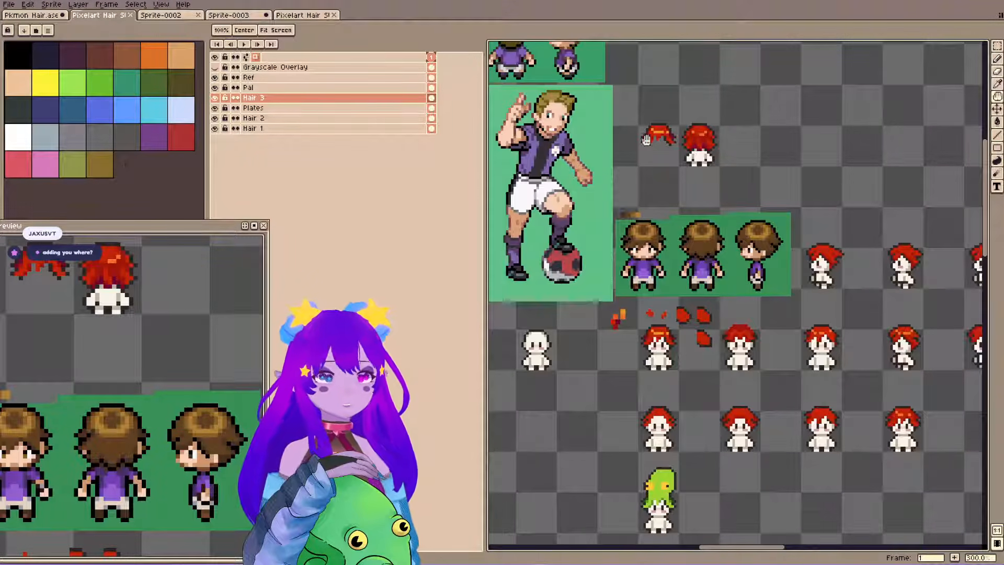
pyautogui.moveTo(707, 243); pyautogui.dragTo(688, 257)
pyautogui.moveTo(662, 288); pyautogui.dragTo(641, 266)
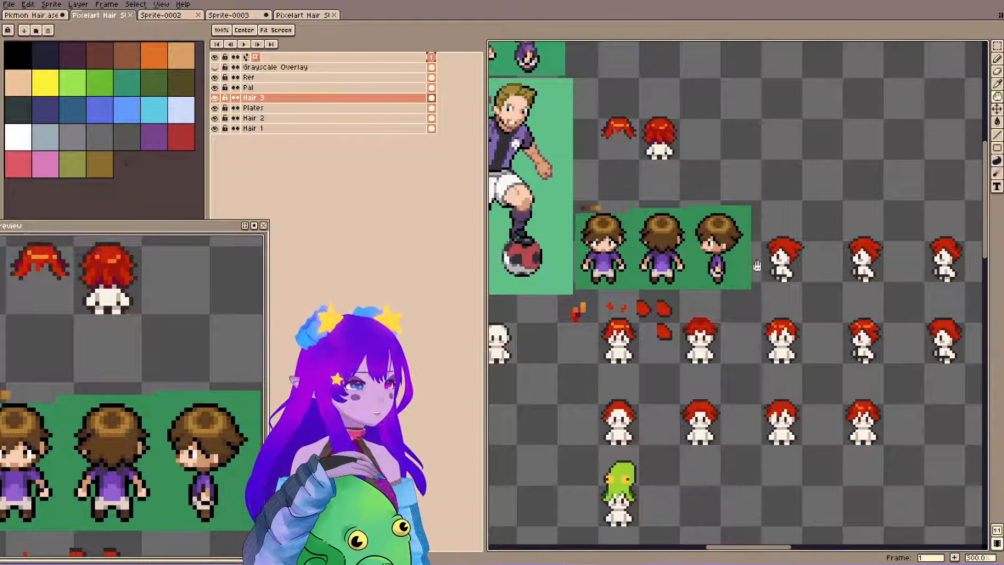
pyautogui.moveTo(743, 331); pyautogui.dragTo(704, 375)
pyautogui.moveTo(649, 291); pyautogui.dragTo(673, 266)
pyautogui.moveTo(746, 322); pyautogui.dragTo(765, 316)
pyautogui.press('g')
pyautogui.press('g')
pyautogui.press('g')
pyautogui.press('g')
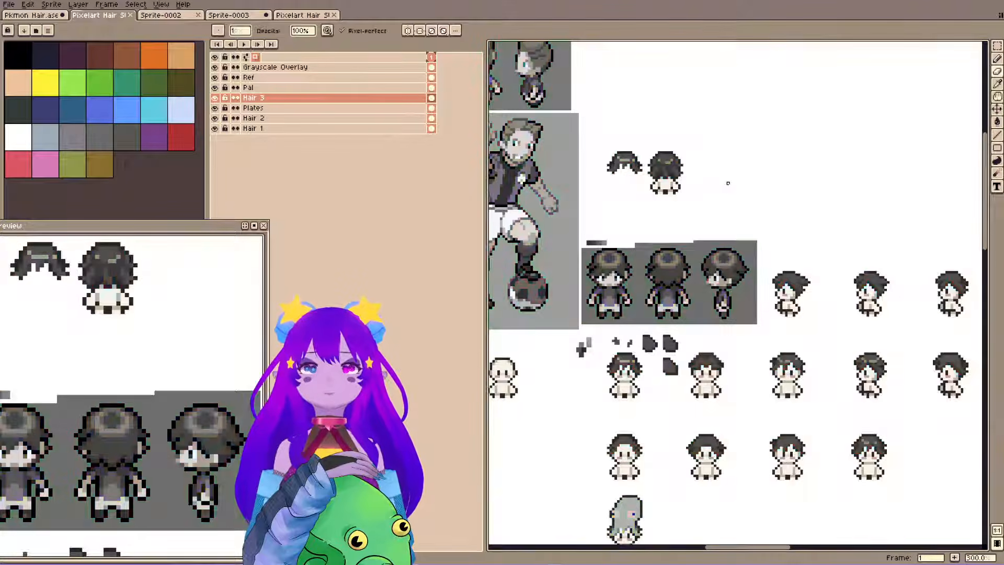
pyautogui.press('g')
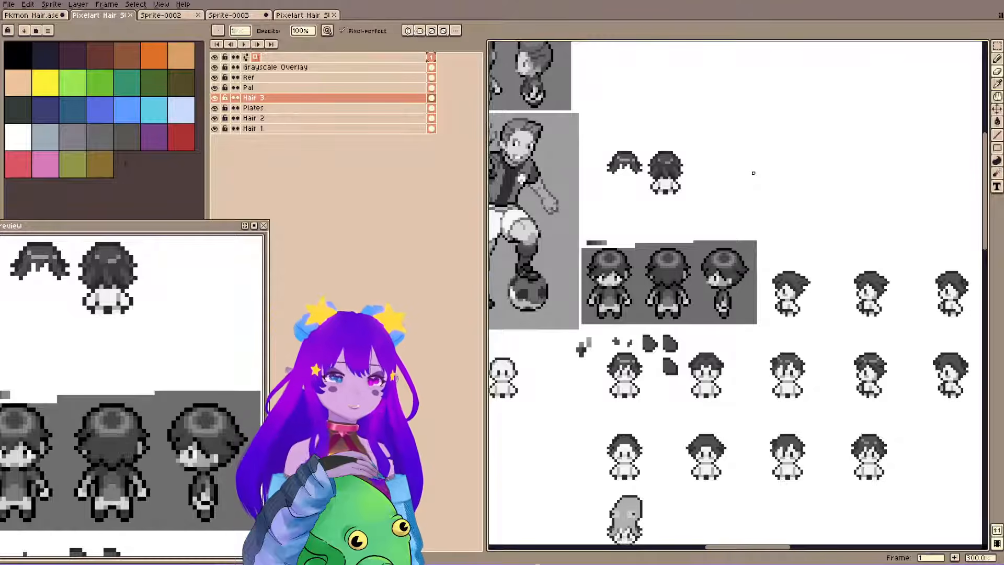
pyautogui.click(214, 67)
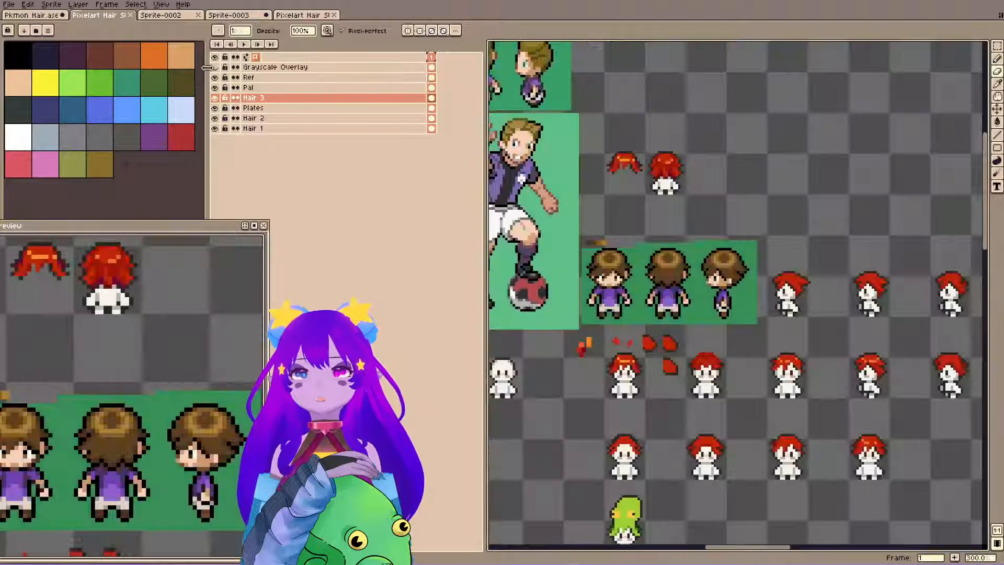
pyautogui.press('g')
pyautogui.press('g')
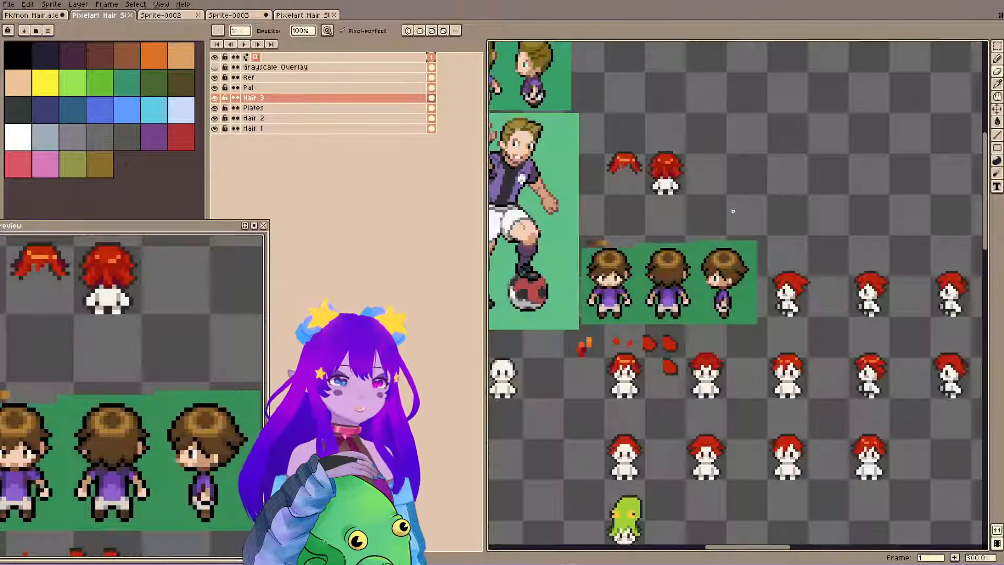
# Check the Grayscale Overlay layer's properties for its blend mode, opacity and color, and close them unchanged.
pyautogui.doubleClick(249, 77)
pyautogui.press('Escape')
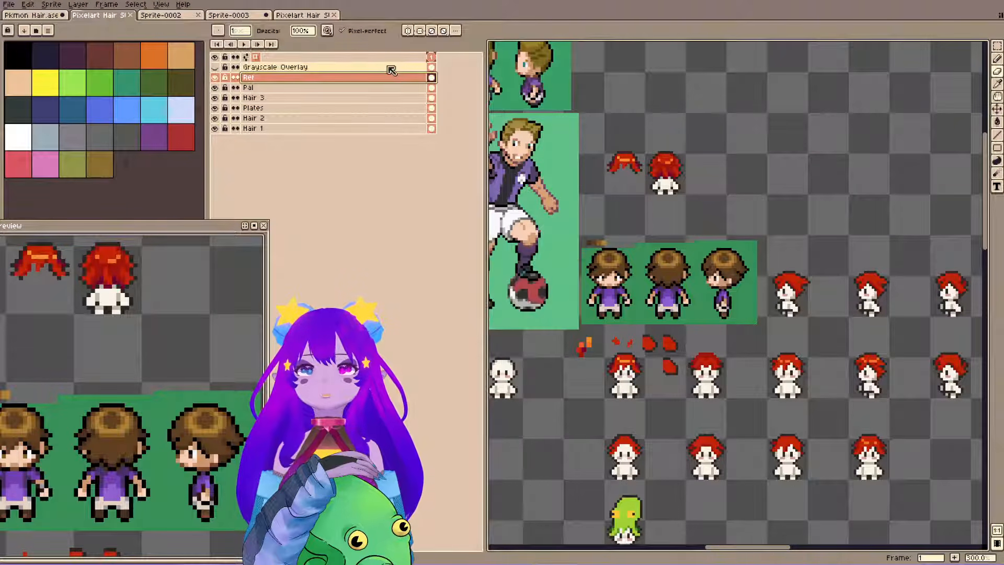
pyautogui.doubleClick(388, 67)
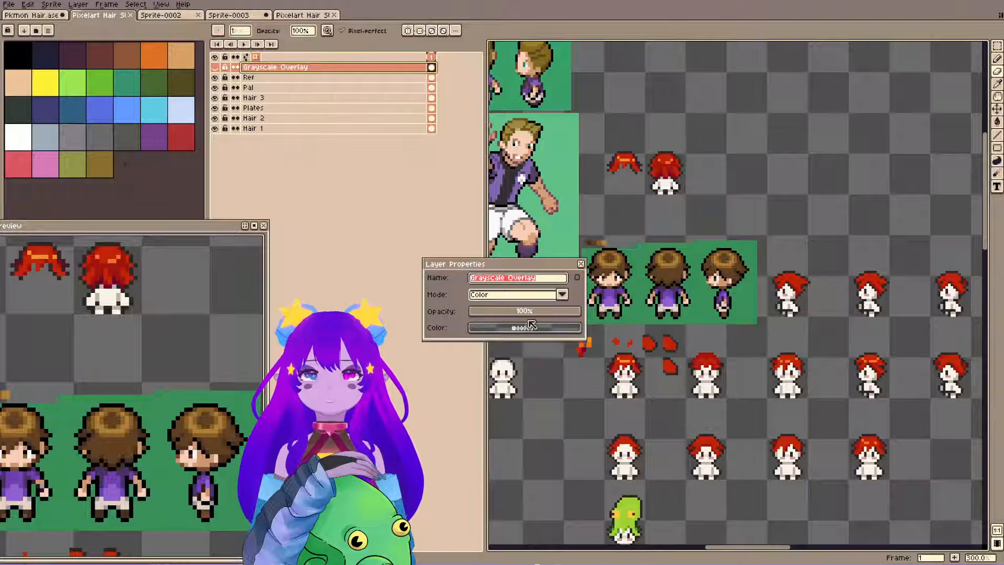
pyautogui.press('Escape')
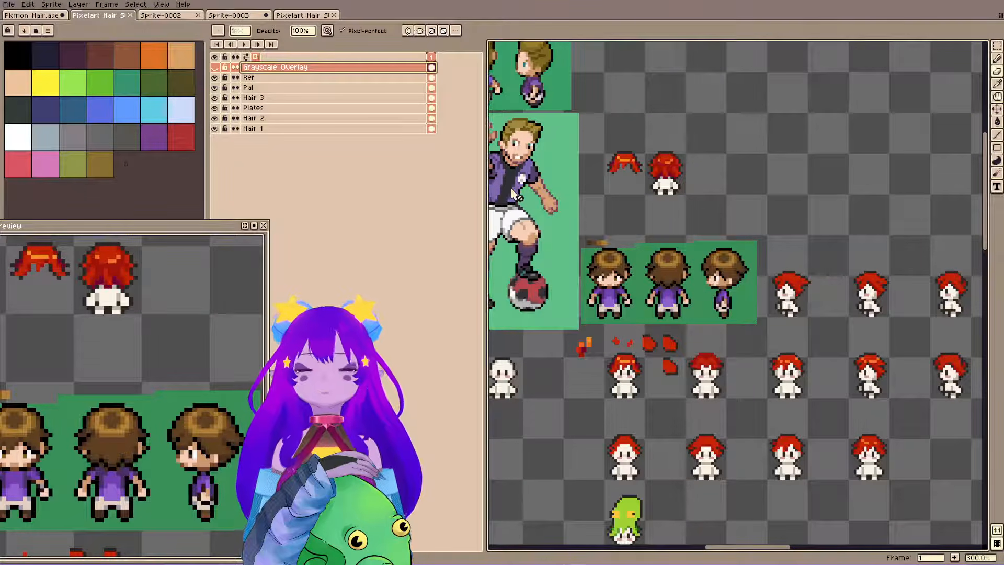
# Look over the front-view red hair sprites, the green creature hat and the back-view red hair.
pyautogui.hotkey('shift', 'x')
pyautogui.hotkey('shift', 'x')
pyautogui.press('h')
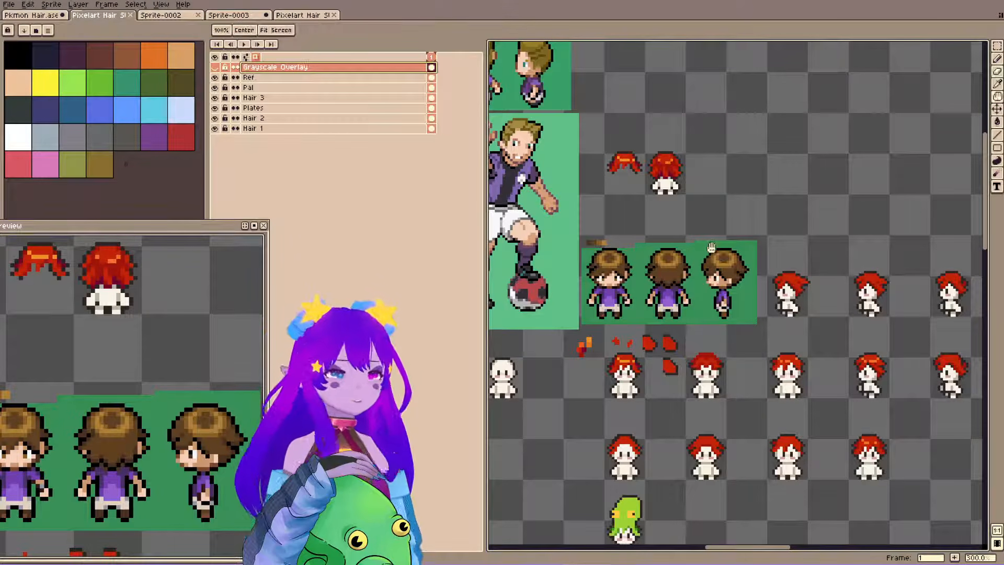
pyautogui.moveTo(702, 371); pyautogui.dragTo(672, 274)
pyautogui.scroll(4, 684, 439)
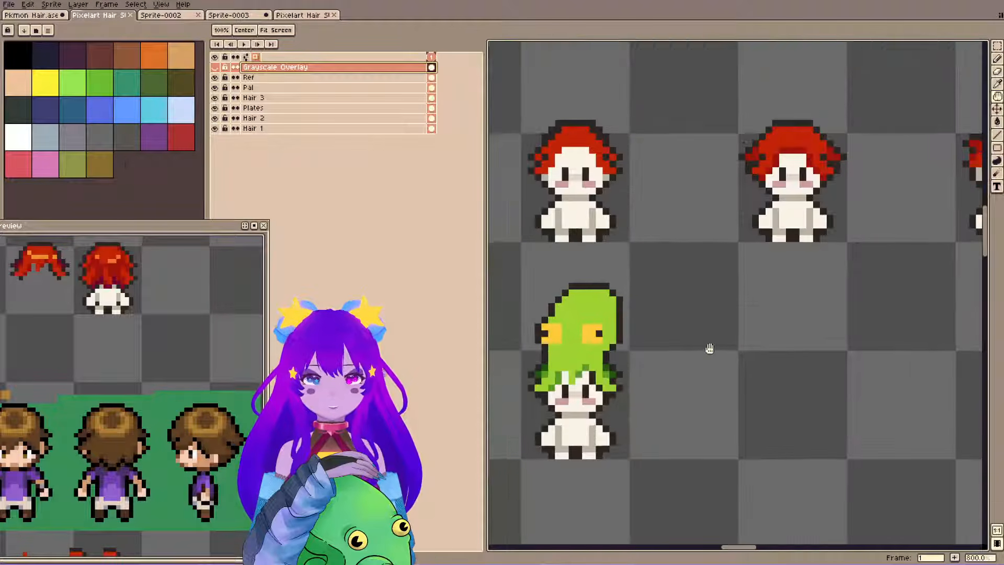
pyautogui.press('b')
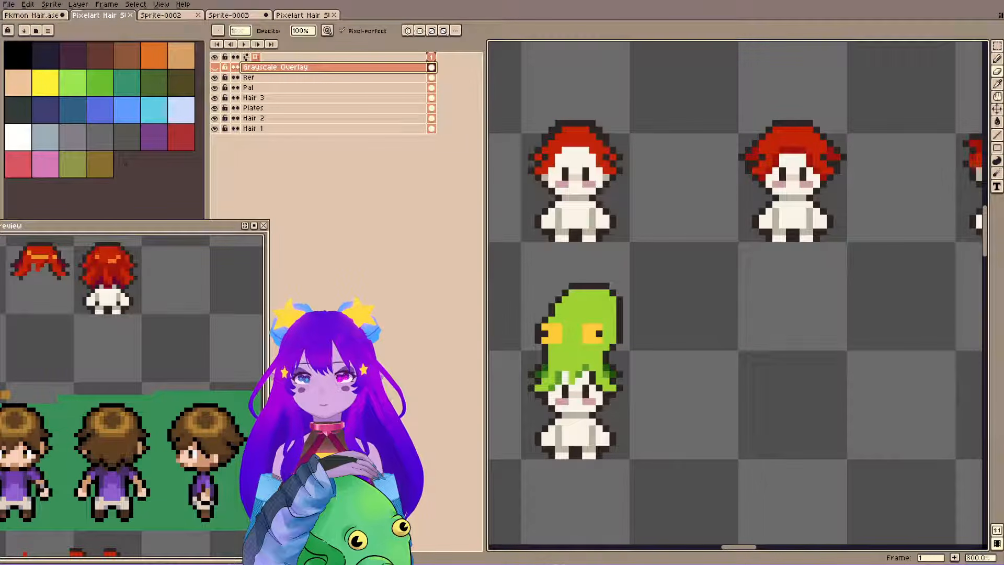
pyautogui.press('h')
pyautogui.moveTo(792, 277); pyautogui.dragTo(788, 307)
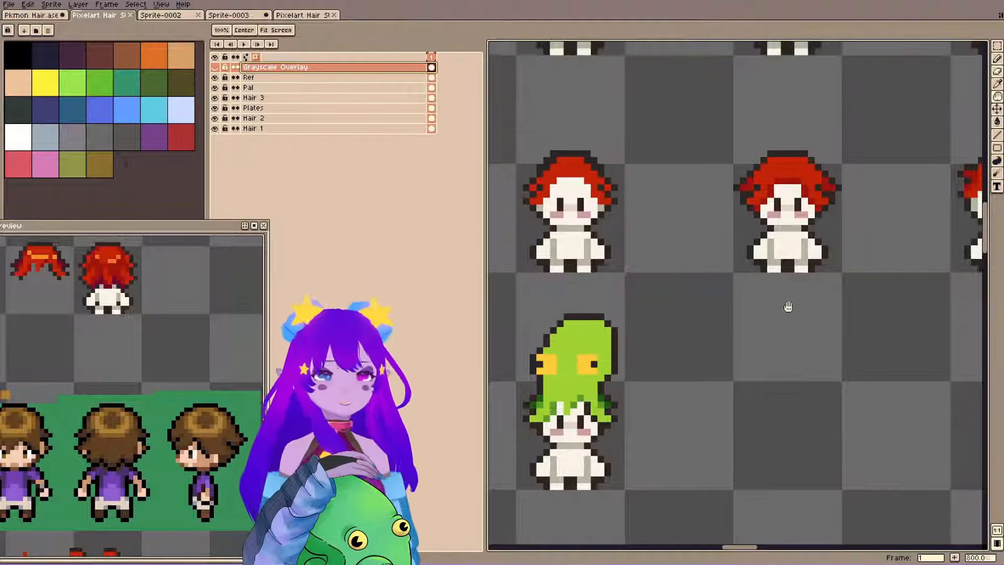
pyautogui.scroll(-1, 676, 117)
pyautogui.moveTo(680, 209); pyautogui.dragTo(687, 349)
pyautogui.moveTo(735, 208); pyautogui.dragTo(710, 387)
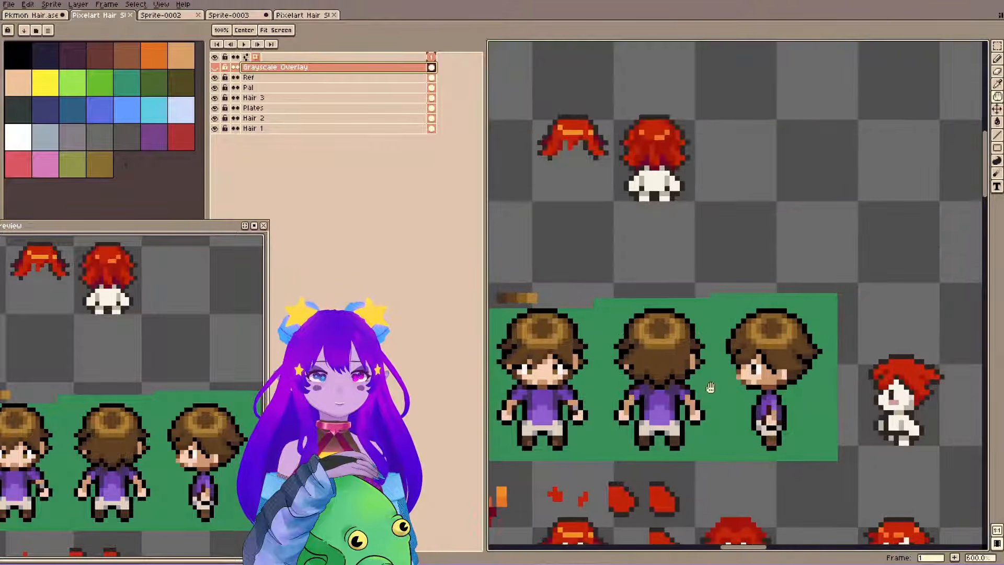
pyautogui.moveTo(617, 197); pyautogui.dragTo(663, 292)
# Merge the Hair 3 layer down into the Plates layer and clear the selection.
pyautogui.press('e')
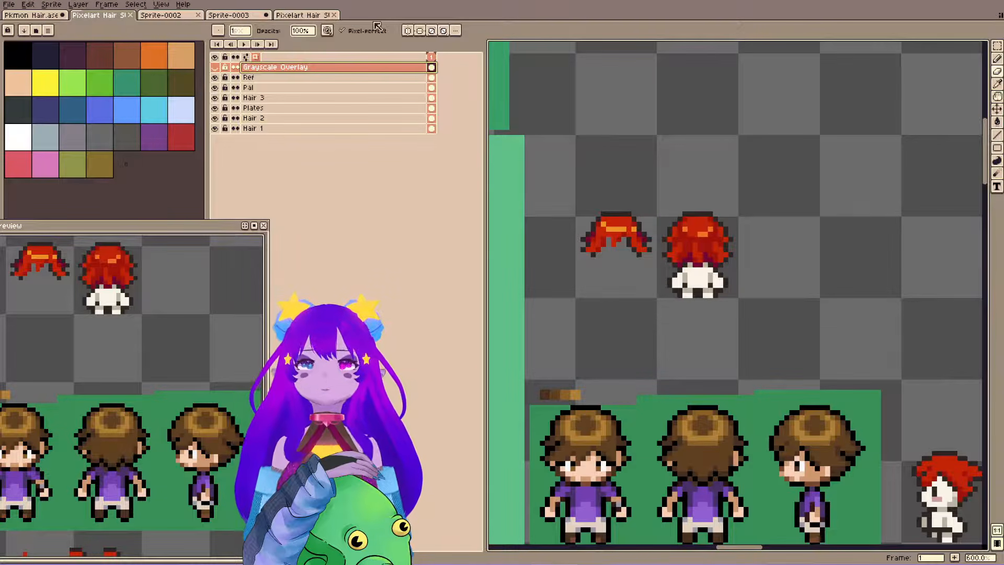
pyautogui.click(346, 101)
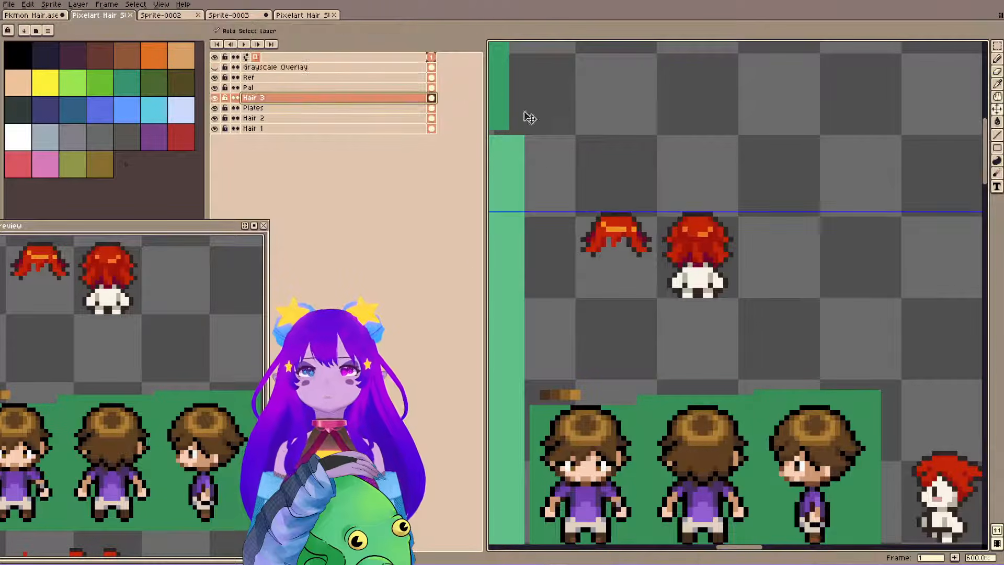
pyautogui.hotkey('ctrl', 'e')
pyautogui.moveTo(724, 415); pyautogui.dragTo(656, 215)
pyautogui.moveTo(708, 460); pyautogui.dragTo(653, 261)
pyautogui.moveTo(825, 336); pyautogui.dragTo(613, 247)
pyautogui.press('m')
pyautogui.moveTo(714, 257); pyautogui.dragTo(862, 430)
pyautogui.hotkey('ctrl', 'd')
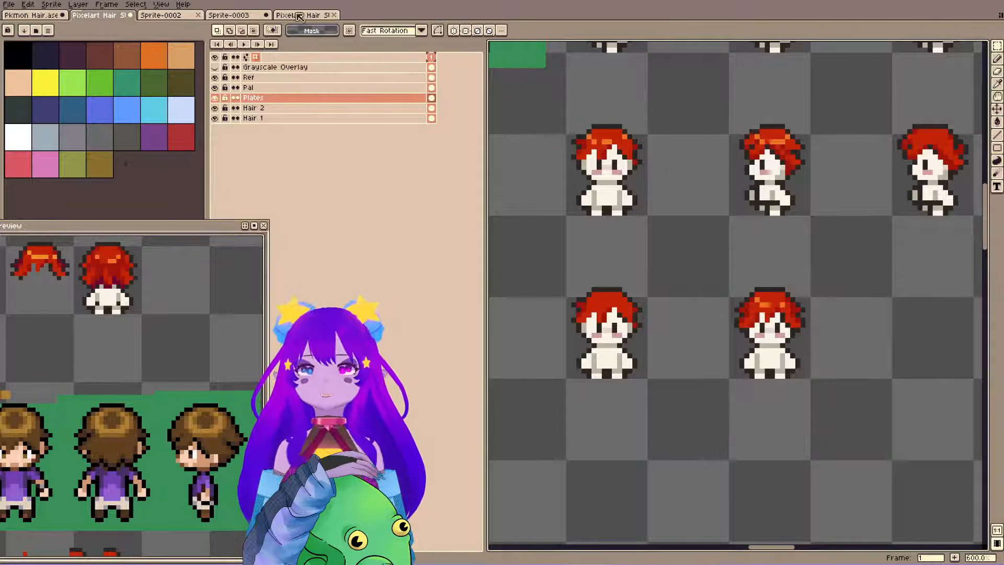
# Widen the canvas of the Hair 3.0 Speen sprite to 32*2 px, adding the extra space on the right side of the character.
pyautogui.click(233, 15)
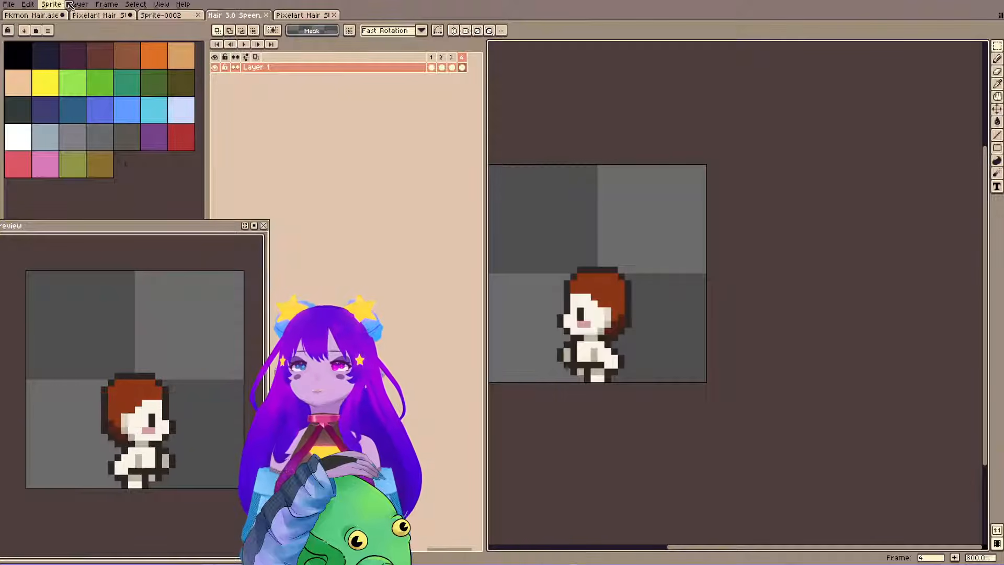
pyautogui.click(431, 57)
pyautogui.click(52, 4)
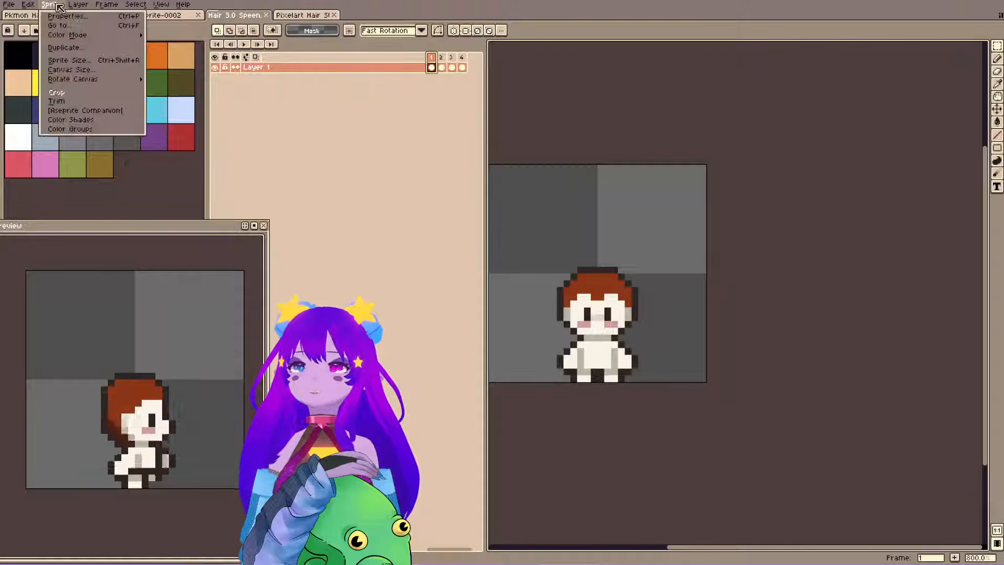
pyautogui.click(68, 69)
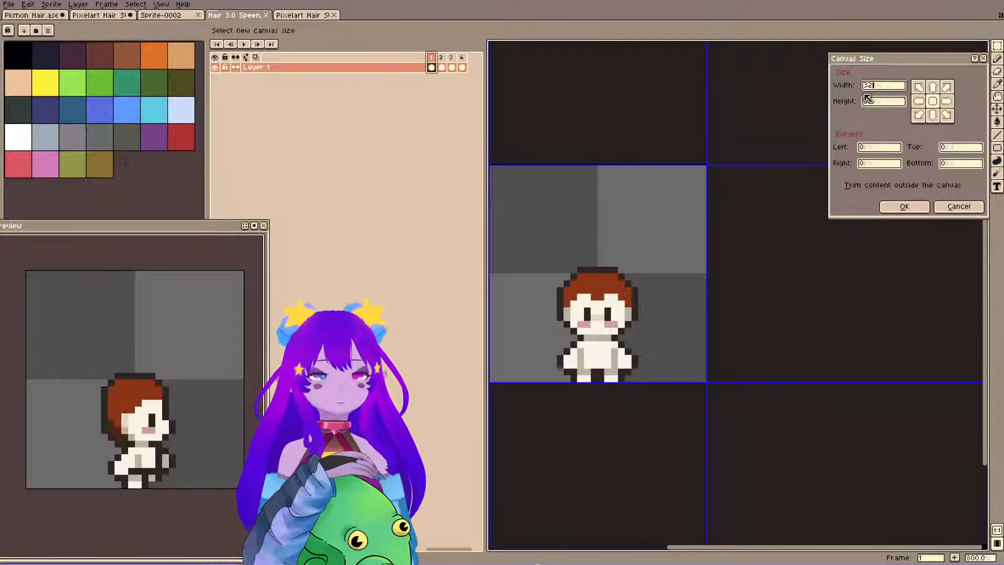
pyautogui.write('*2')
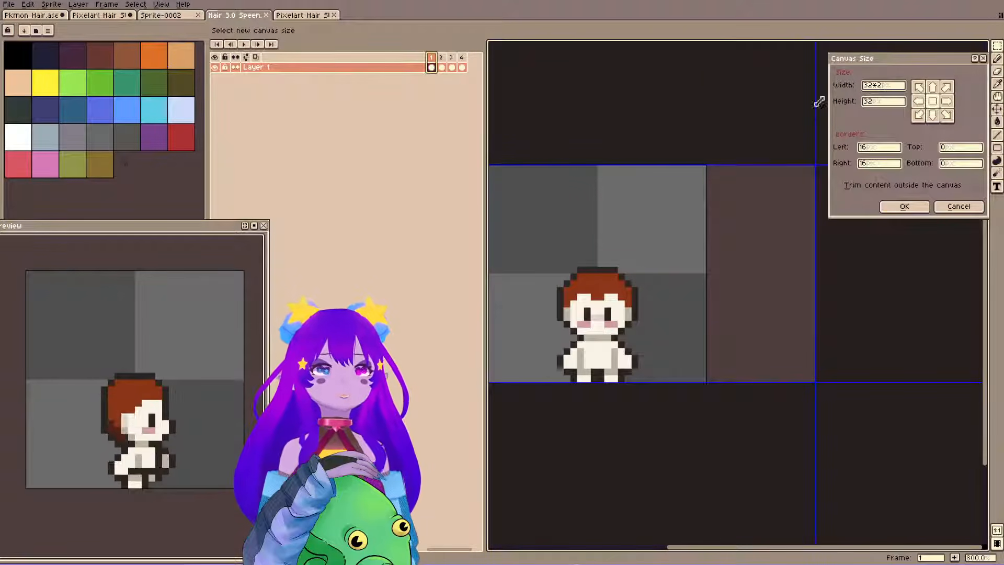
pyautogui.click(919, 101)
pyautogui.click(904, 206)
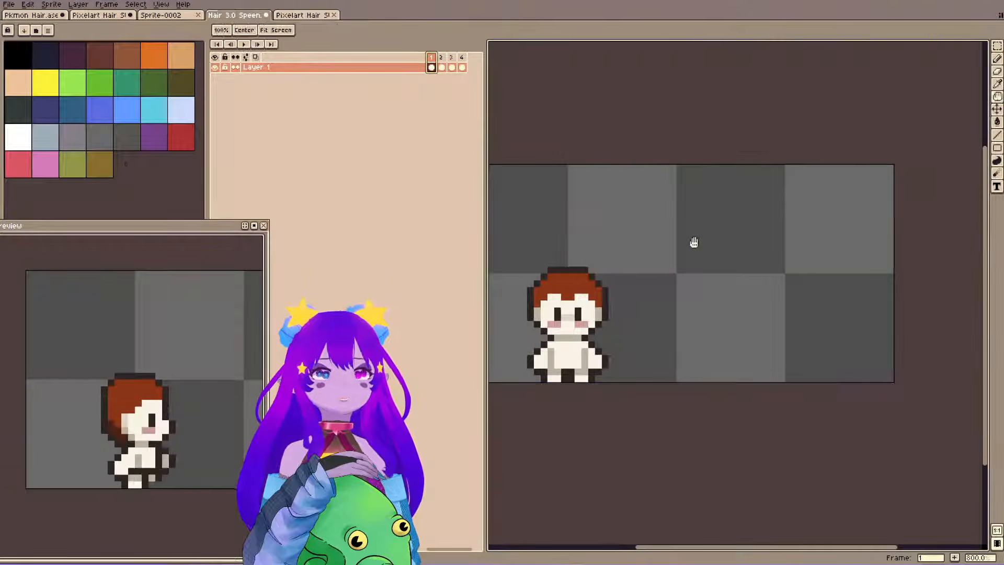
# Paste the copied front-view red-haired sprite into frame 1, standing on the floor line of the new right half.
pyautogui.hotkey('ctrl', 'v')
pyautogui.moveTo(773, 323); pyautogui.dragTo(849, 310)
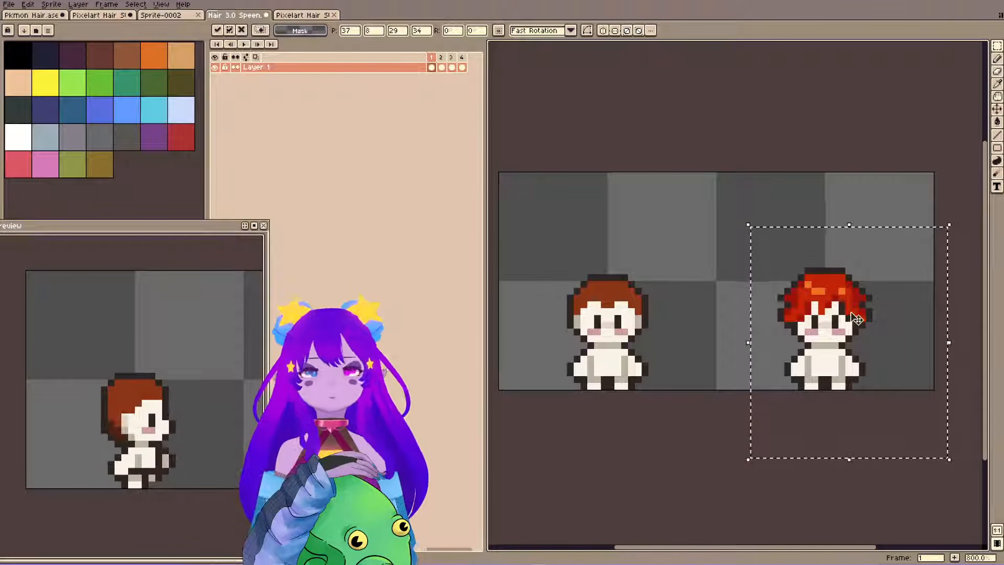
pyautogui.scroll(-2, 190, 444)
pyautogui.moveTo(231, 427); pyautogui.dragTo(138, 417)
pyautogui.hotkey('ctrl', 'd')
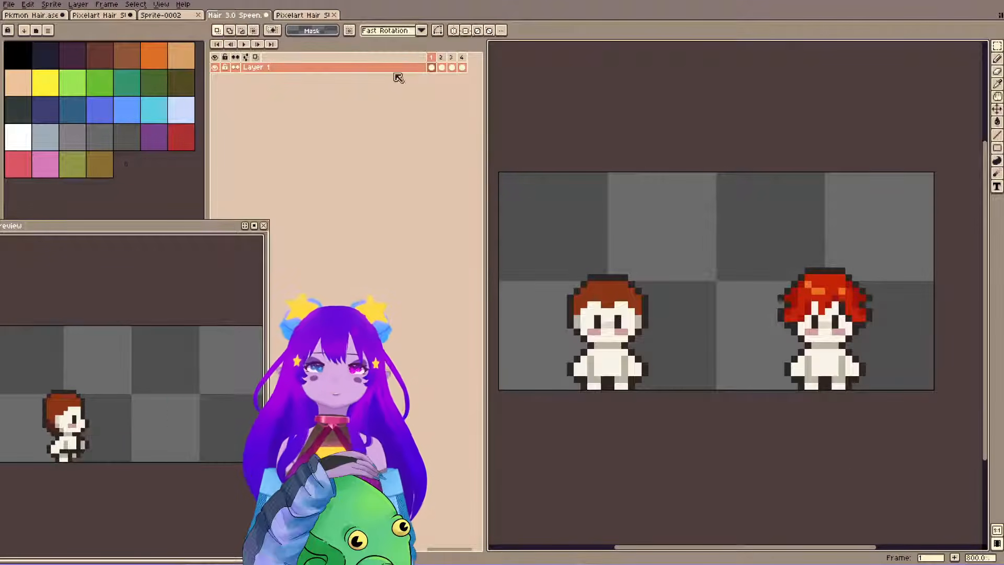
# Turn on onion skinning at frame 2 and copy the side-view red-haired sprite with orange highlights from the Pixelart Hair sheet.
pyautogui.click(441, 67)
pyautogui.press('F3')
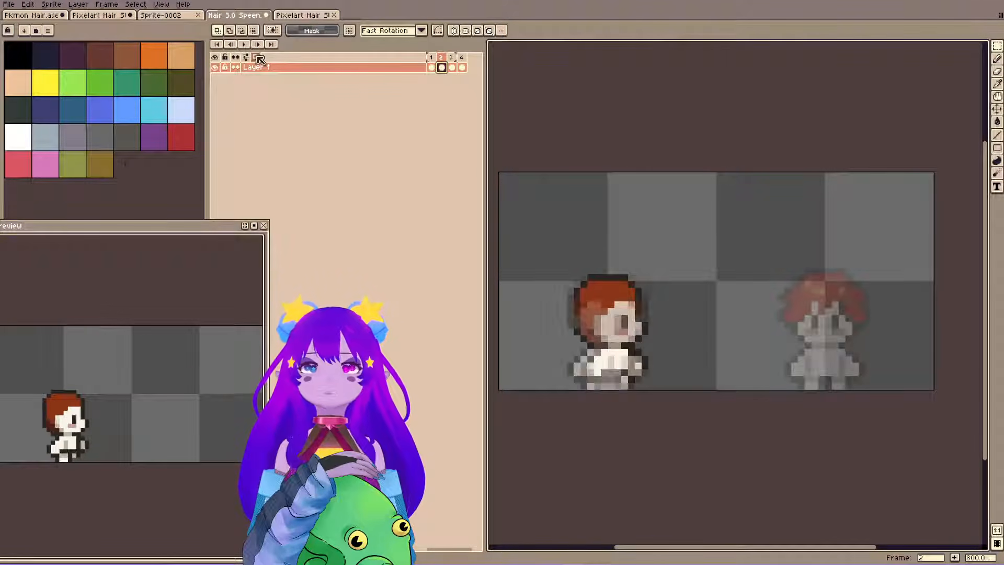
pyautogui.click(166, 15)
pyautogui.click(105, 16)
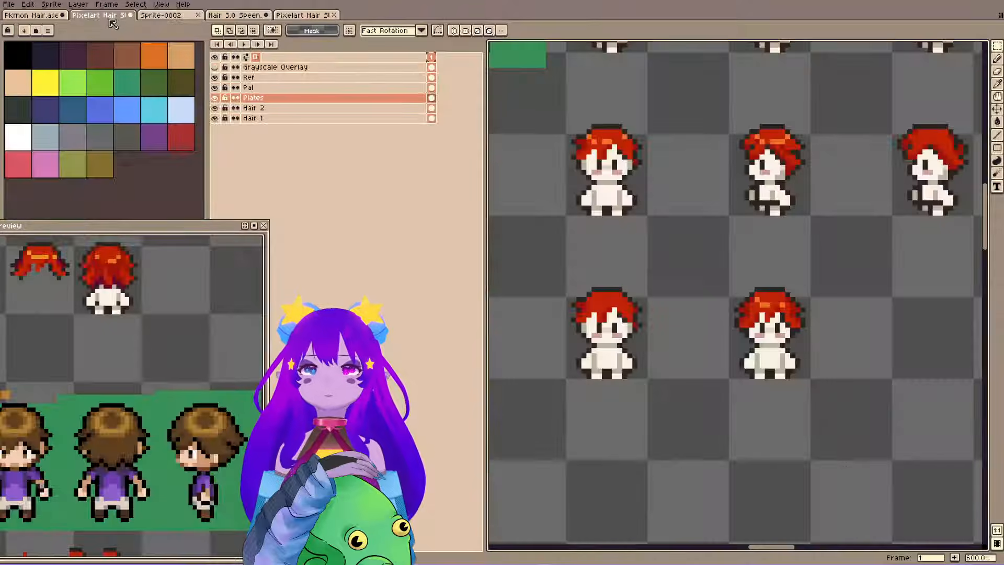
pyautogui.press('space')
pyautogui.moveTo(726, 122); pyautogui.dragTo(768, 456)
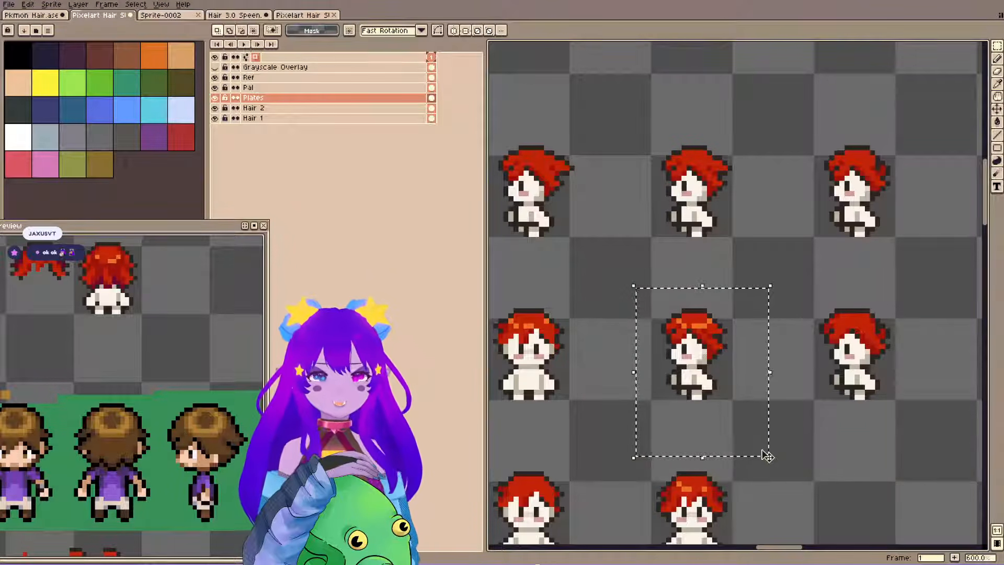
pyautogui.press('space')
pyautogui.moveTo(722, 287); pyautogui.dragTo(656, 337)
# Paste the side-view red-haired sprite into frame 2 of Hair 3.0 Speen, mirrored to face right and aligned over the onion-skinned front view.
pyautogui.click(306, 15)
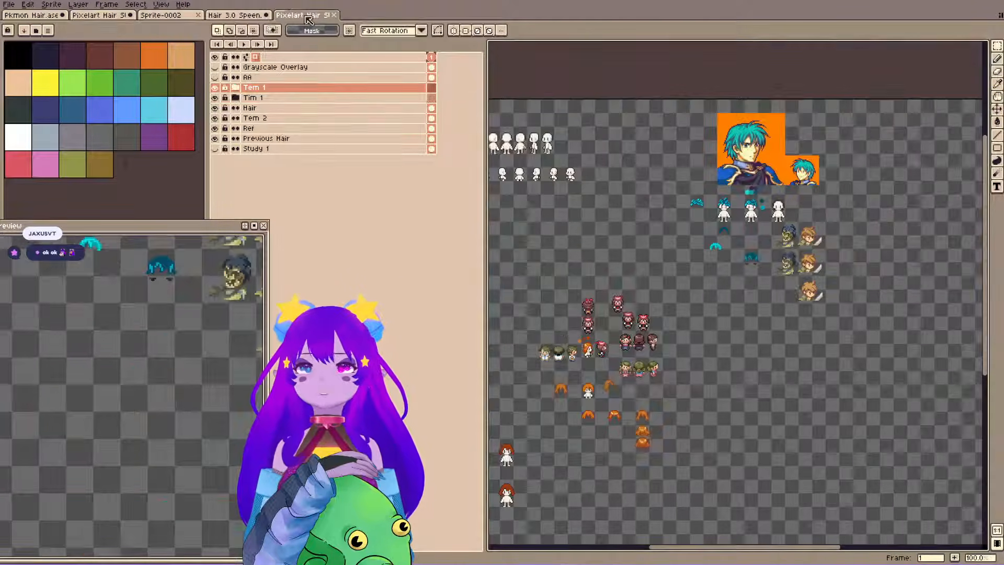
pyautogui.click(251, 15)
pyautogui.hotkey('ctrl', 'v')
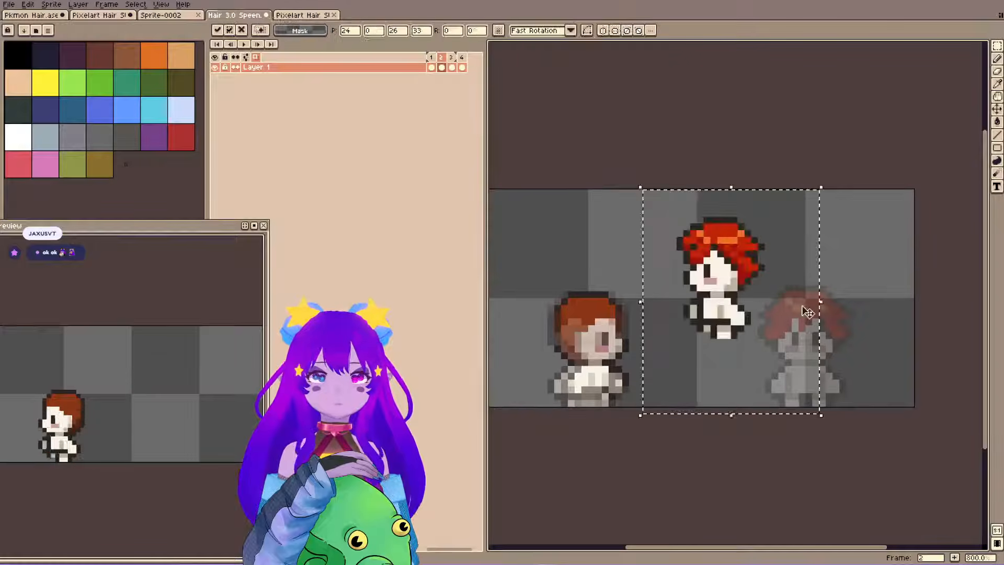
pyautogui.moveTo(759, 265); pyautogui.dragTo(824, 330)
pyautogui.press('Return')
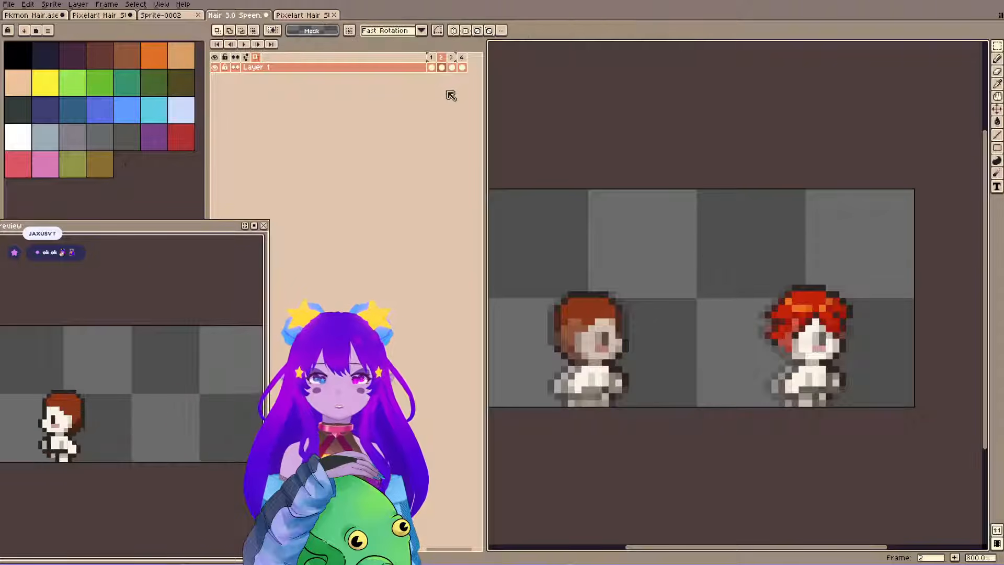
# Paste the side-view red-haired sprite facing left into frame 4 at the matching position in the right half.
pyautogui.click(461, 58)
pyautogui.hotkey('ctrl', 'v')
pyautogui.moveTo(744, 284); pyautogui.dragTo(831, 345)
pyautogui.press('Return')
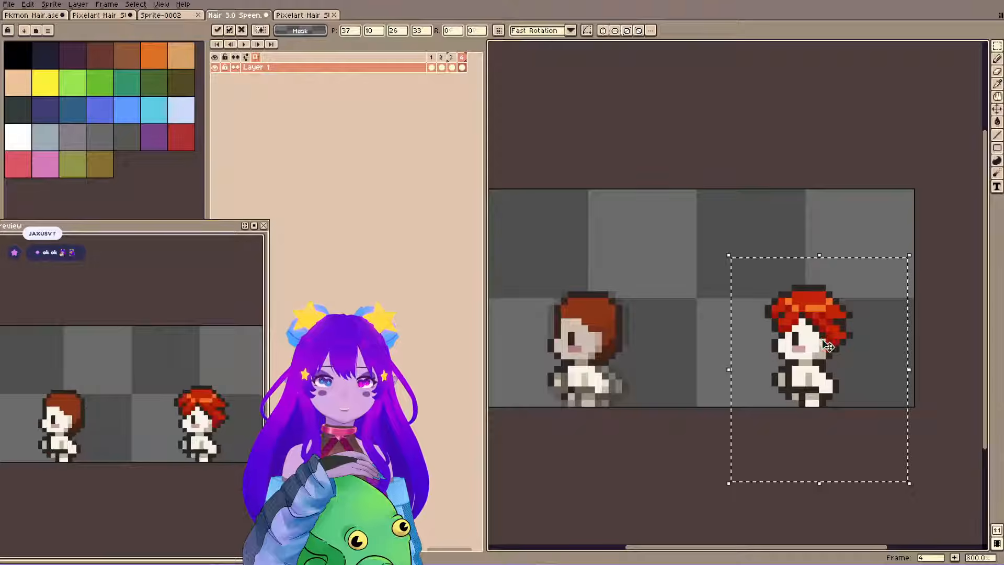
pyautogui.hotkey('ctrl', 'd')
# Find the back-view red-haired sprite above the green reference characters in the Pixelart Hair sheet and copy it.
pyautogui.click(183, 16)
pyautogui.click(103, 19)
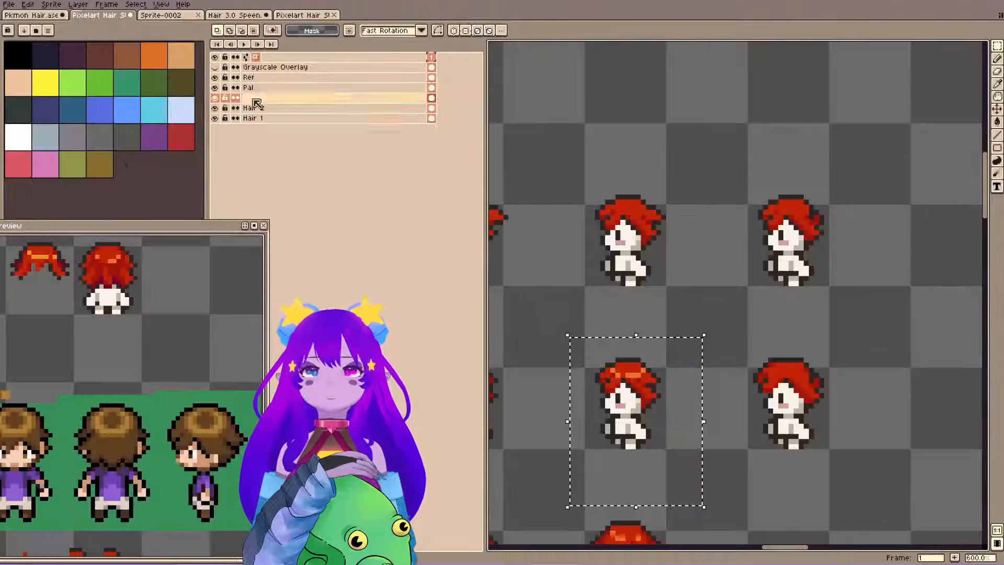
pyautogui.press('space')
pyautogui.moveTo(543, 184); pyautogui.dragTo(912, 146)
pyautogui.moveTo(571, 323); pyautogui.dragTo(721, 73)
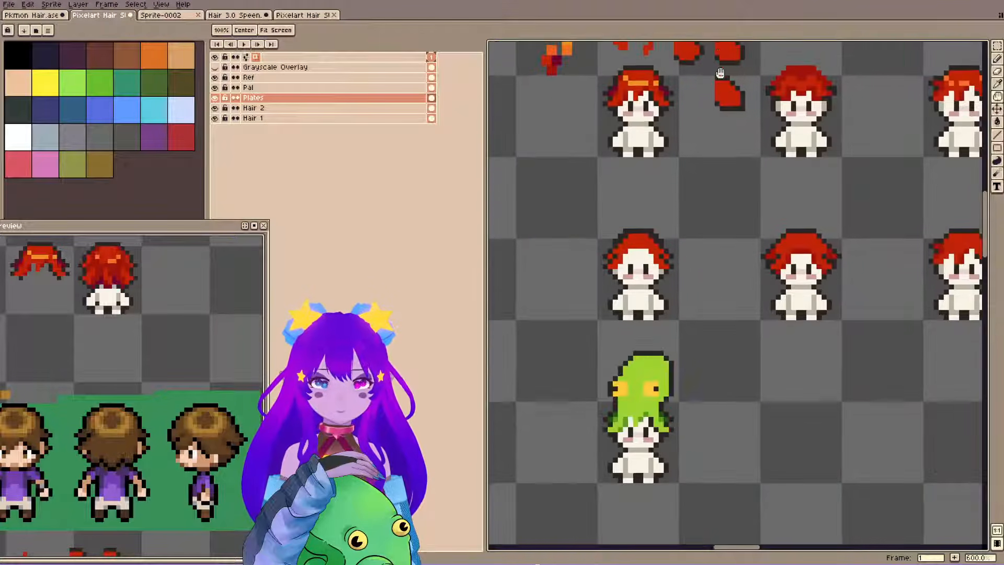
pyautogui.moveTo(829, 127); pyautogui.dragTo(547, 272)
pyautogui.moveTo(664, 161); pyautogui.dragTo(654, 366)
pyautogui.moveTo(723, 183); pyautogui.dragTo(907, 338)
pyautogui.moveTo(502, 141); pyautogui.dragTo(704, 357)
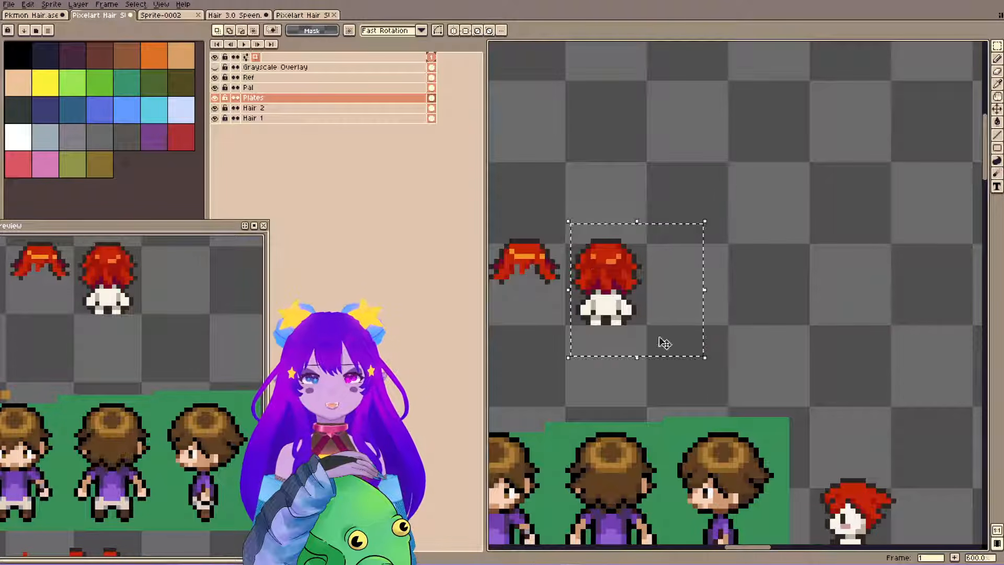
# Paste the back-view red-haired sprite into frame 3 of Hair 3.0 Speen, aligned over the onion-skinned neighbours.
pyautogui.click(303, 14)
pyautogui.click(235, 15)
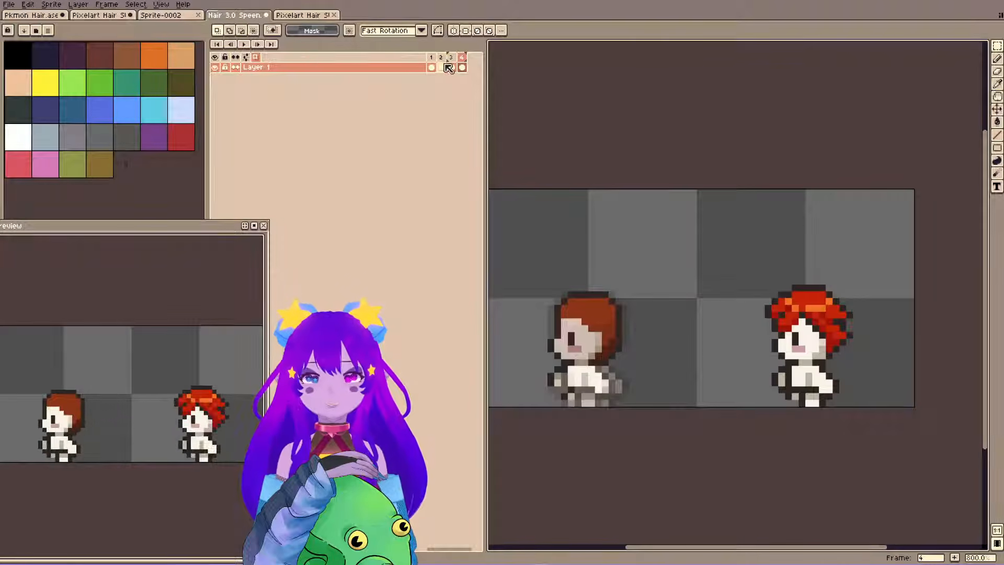
pyautogui.hotkey('ctrl', 'v')
pyautogui.moveTo(746, 294); pyautogui.dragTo(840, 328)
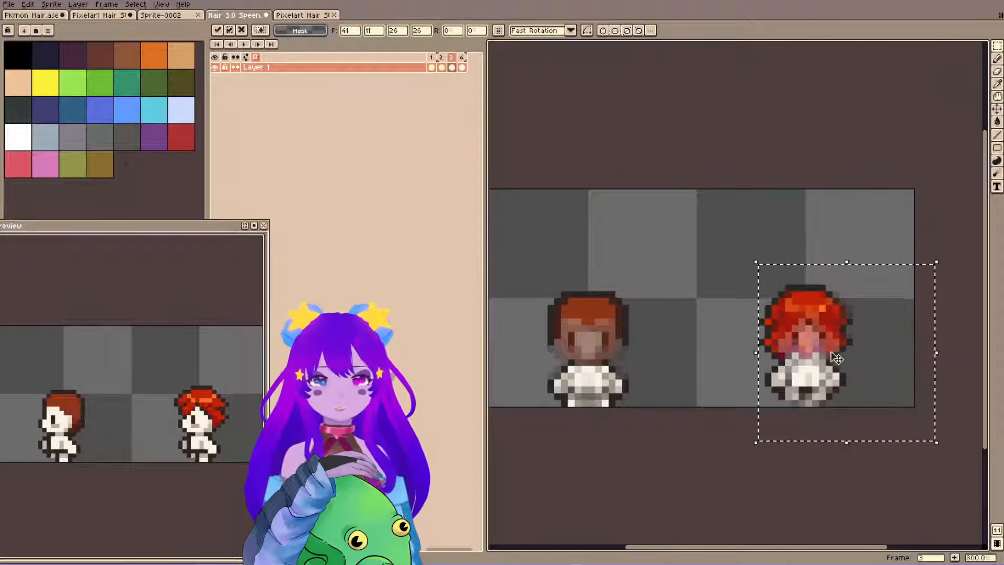
pyautogui.click(767, 482)
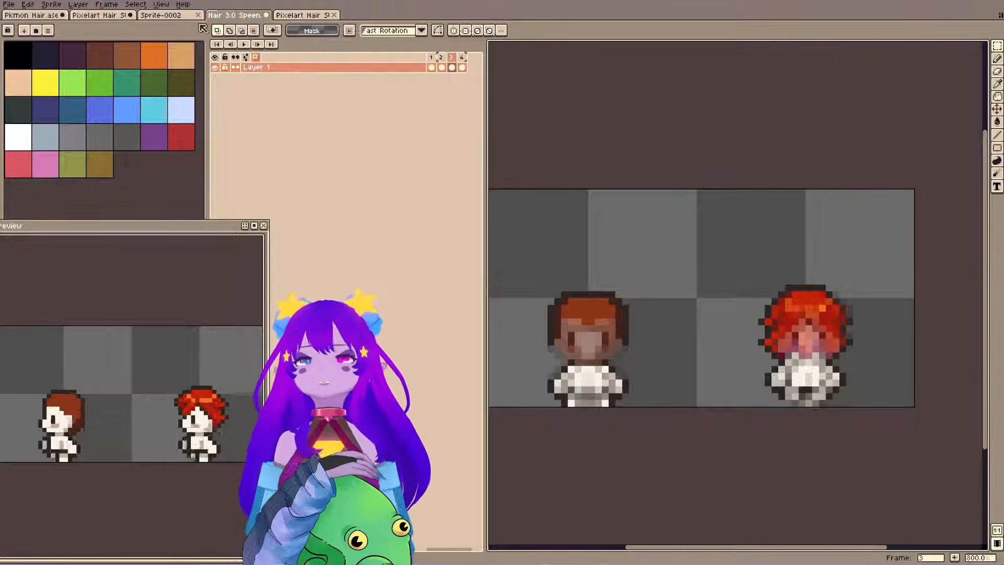
# Undo the deselection and the Hair 3 layer merge in the Pixelart Hair sheet, and save the file.
pyautogui.click(99, 15)
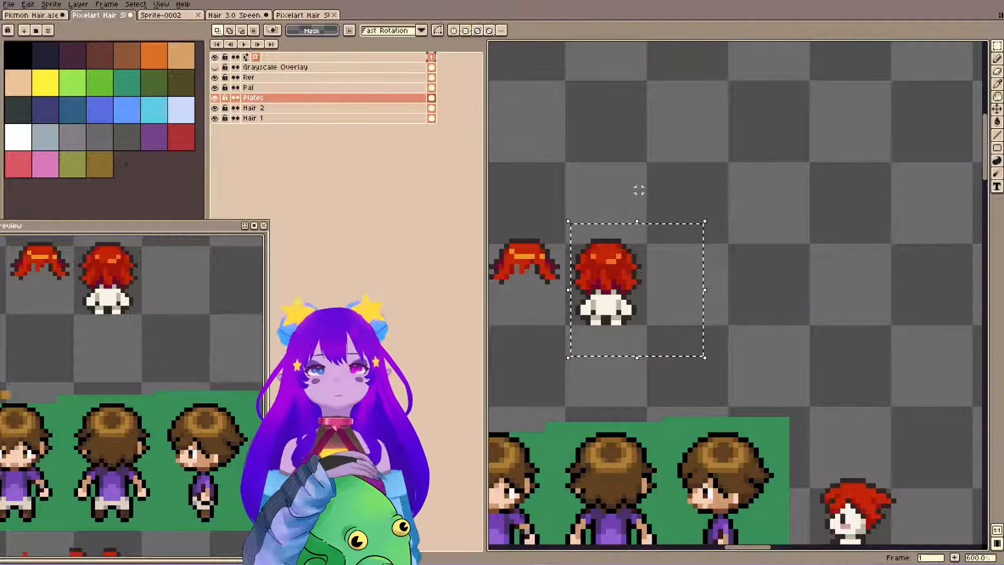
pyautogui.hotkey('ctrl', 'z')
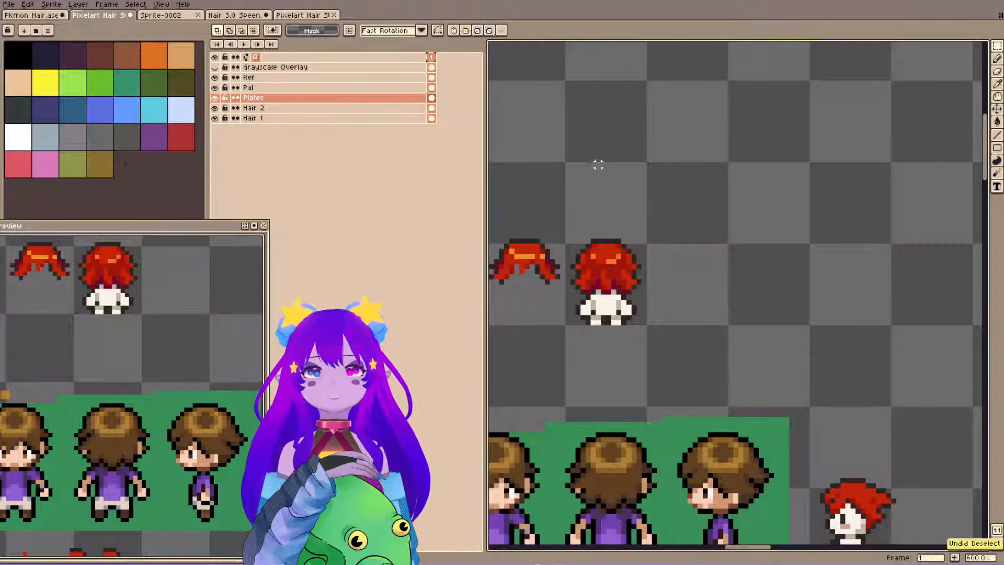
pyautogui.hotkey('ctrl', 'z')
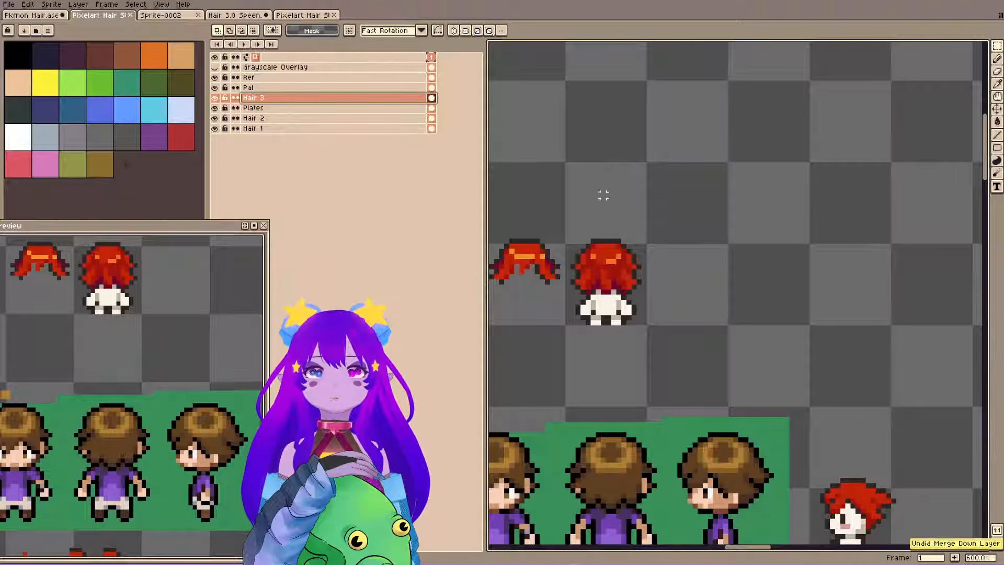
pyautogui.hotkey('ctrl', 's')
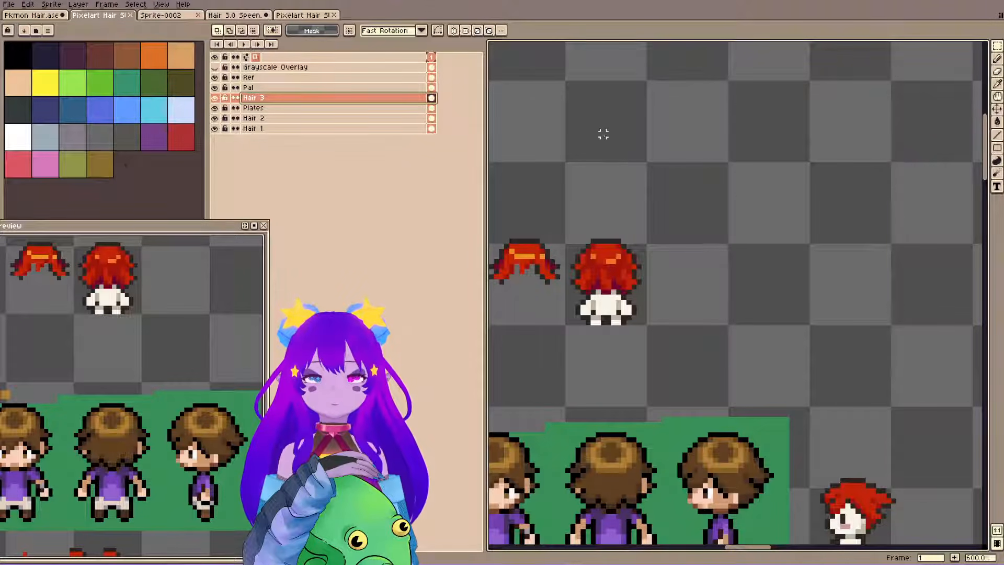
# Move the back-view red-haired sprite in frame 3 of Hair 3.0 Speen down one pixel and clear the selection.
pyautogui.moveTo(504, 86); pyautogui.dragTo(486, 80)
pyautogui.click(316, 16)
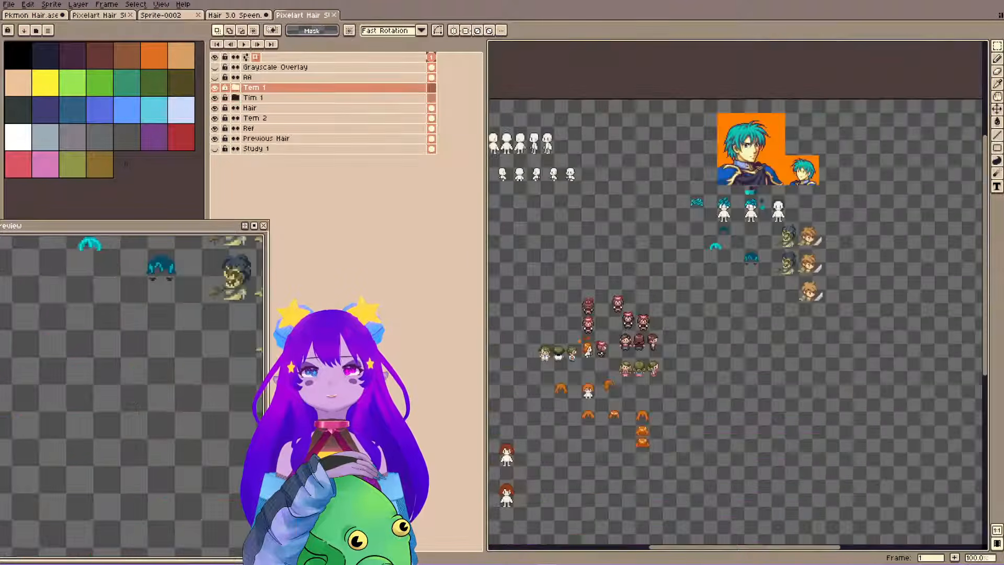
pyautogui.click(232, 15)
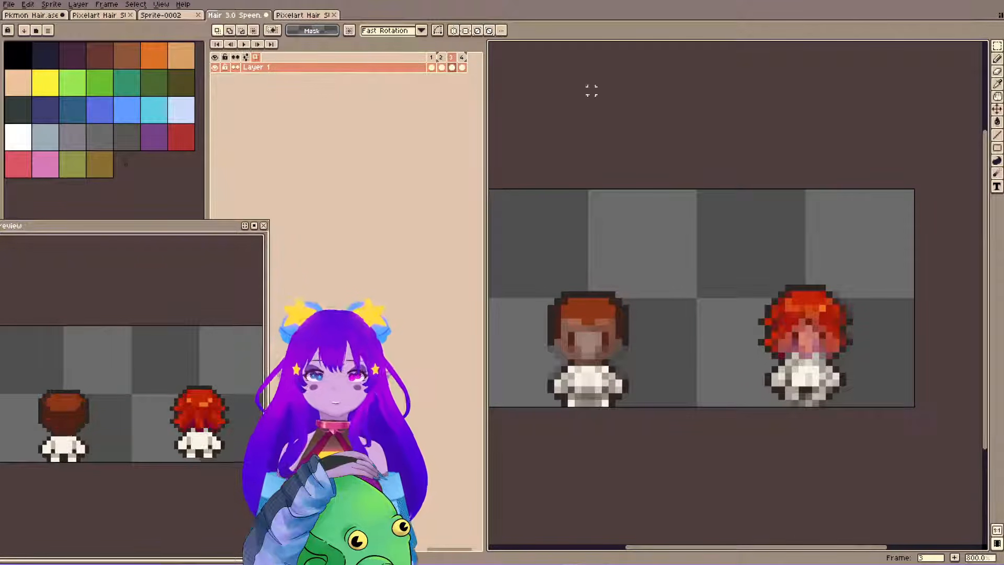
pyautogui.moveTo(730, 222); pyautogui.dragTo(889, 449)
pyautogui.hotkey('ctrl', 'd')
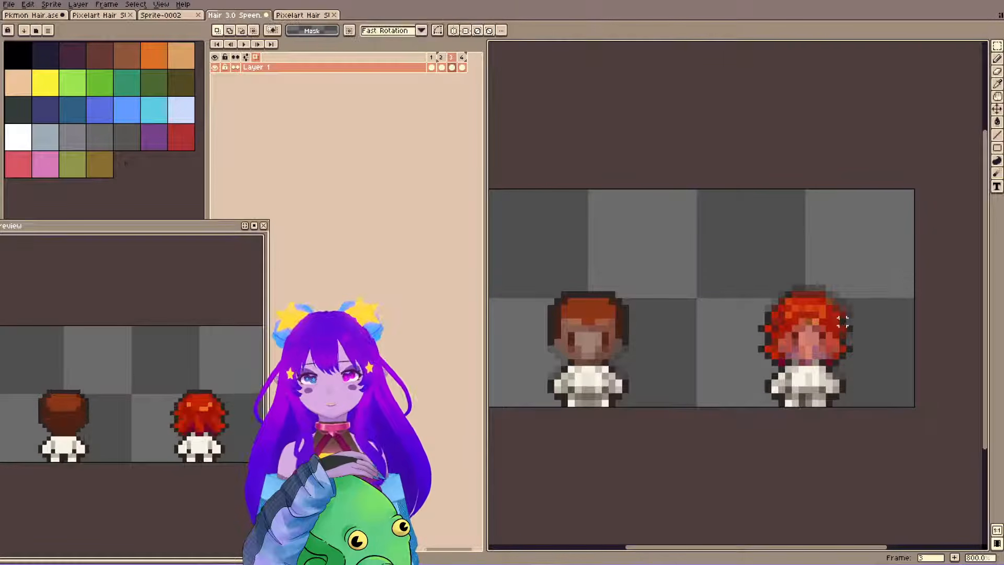
# Turn off onion skinning and compare the placement of the red-haired sprites across frames 4, 2 and 1.
pyautogui.click(462, 64)
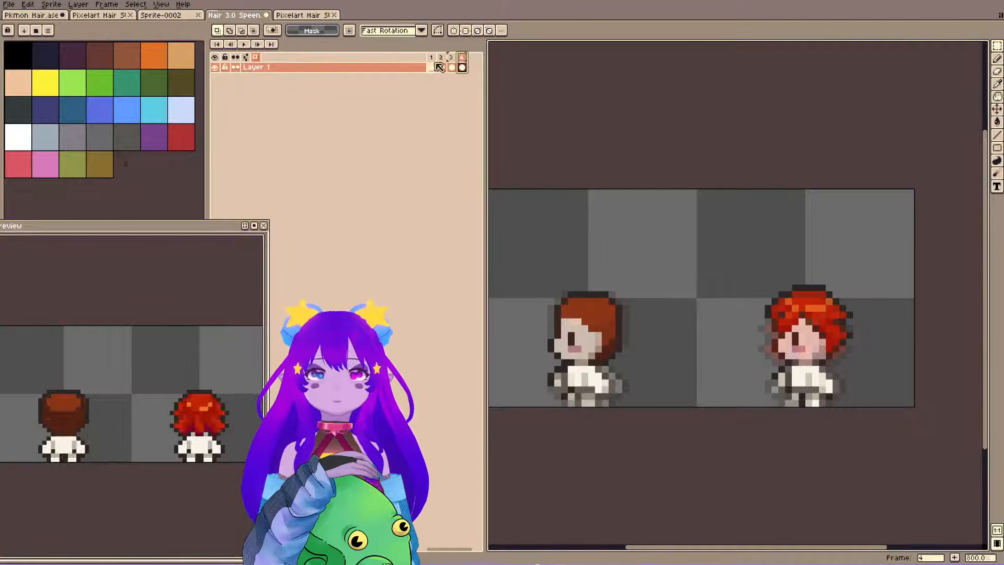
pyautogui.click(441, 67)
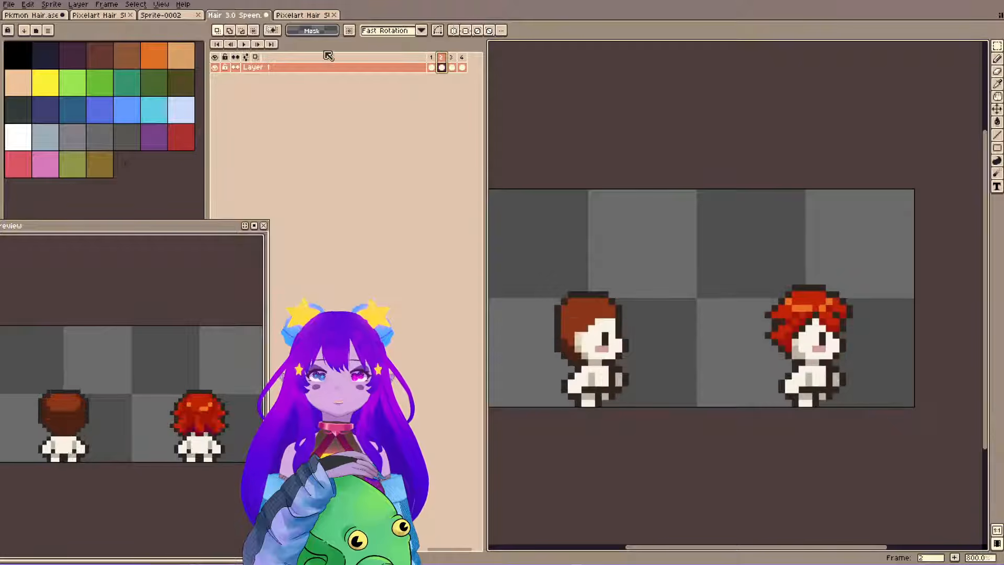
pyautogui.click(433, 59)
pyautogui.click(442, 60)
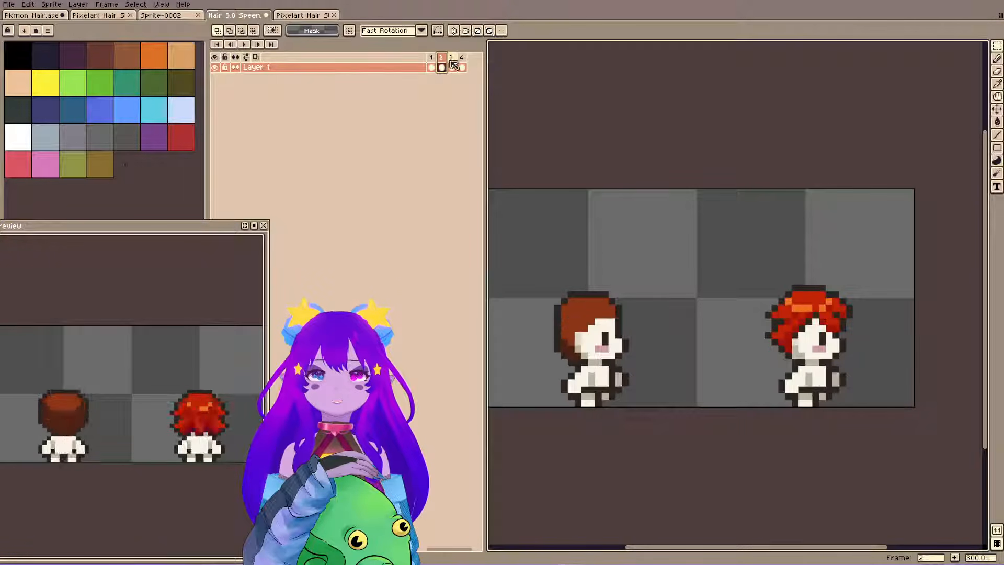
# Try to reposition the back-view red-haired sprite in frame 3 and clear the selection.
pyautogui.click(451, 65)
pyautogui.moveTo(732, 259); pyautogui.dragTo(884, 429)
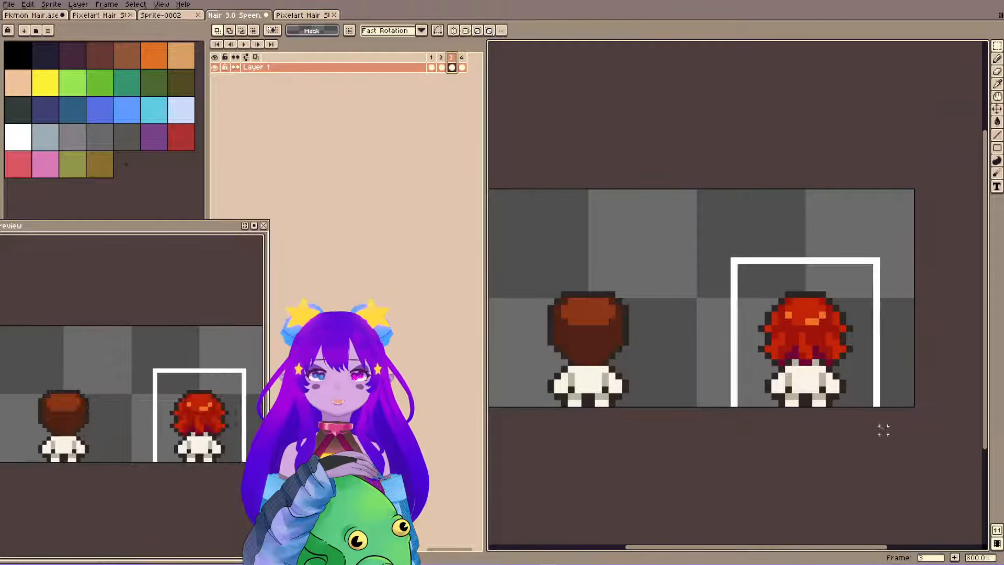
pyautogui.moveTo(831, 365); pyautogui.dragTo(833, 364)
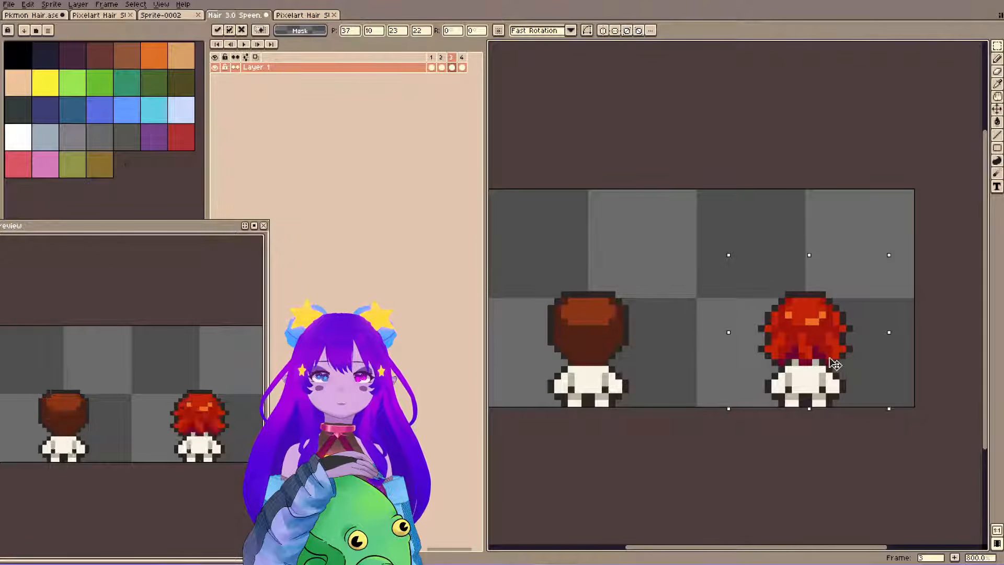
pyautogui.hotkey('ctrl', 'd')
# Move the side-view red-haired sprite in frame 2 one pixel to the left and clear the selection.
pyautogui.click(464, 57)
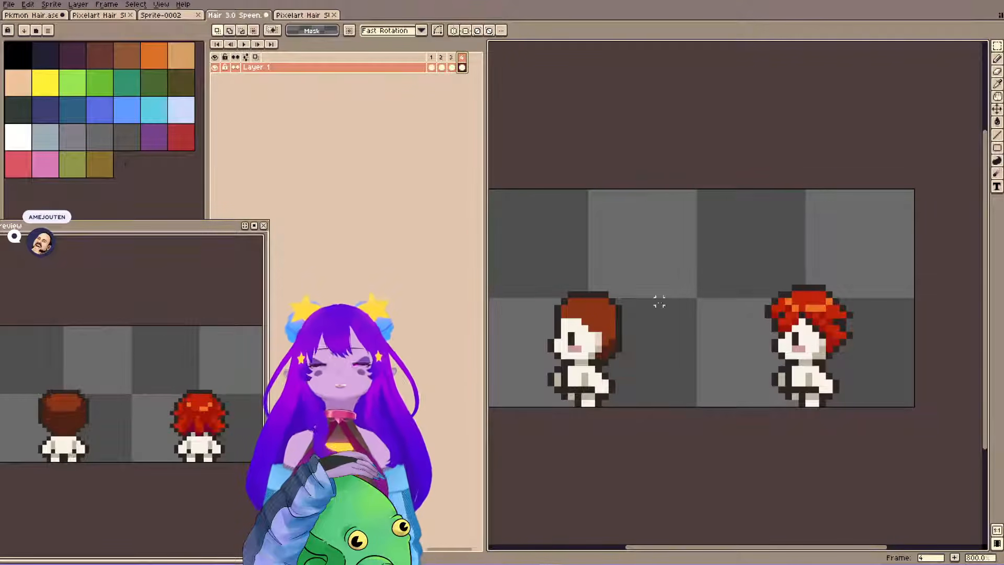
pyautogui.click(431, 57)
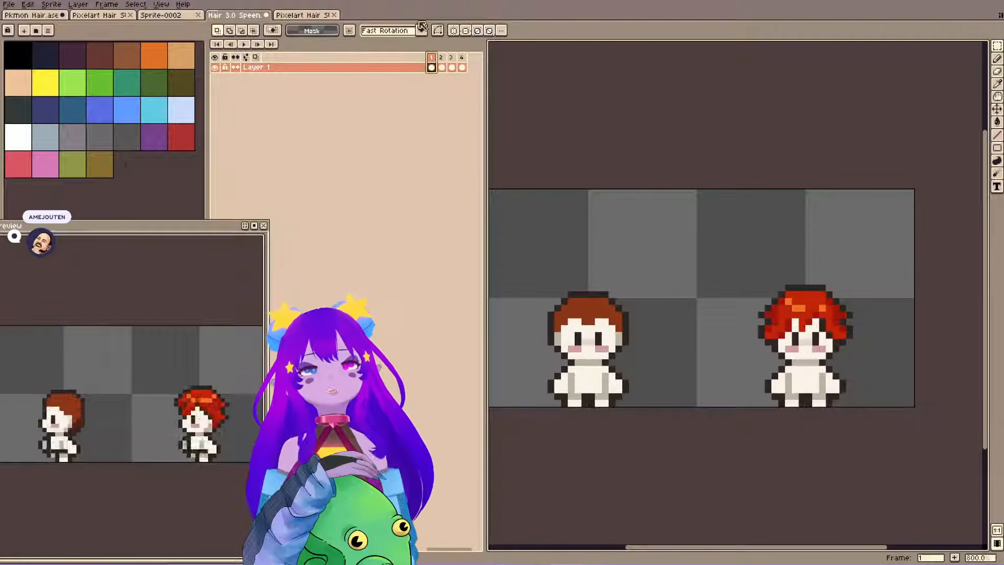
pyautogui.click(442, 59)
pyautogui.moveTo(740, 240); pyautogui.dragTo(905, 405)
pyautogui.press('Right')
pyautogui.press('Left')
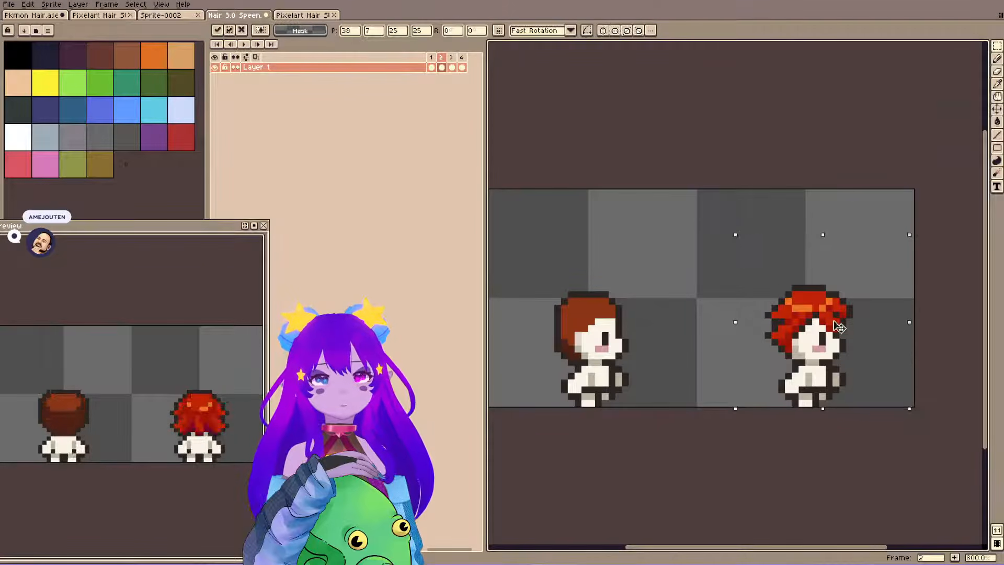
pyautogui.moveTo(834, 322); pyautogui.dragTo(828, 323)
pyautogui.click(870, 179)
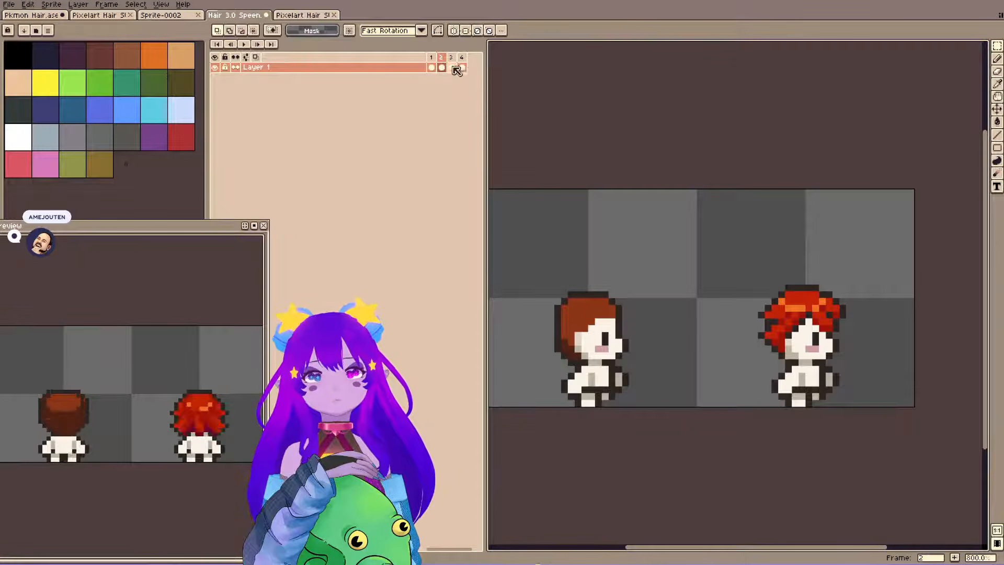
# Compare the red-haired sprite's placement and height across frames 1 to 4, focusing on frames 2 and 3.
pyautogui.click(432, 60)
pyautogui.click(441, 60)
pyautogui.click(453, 59)
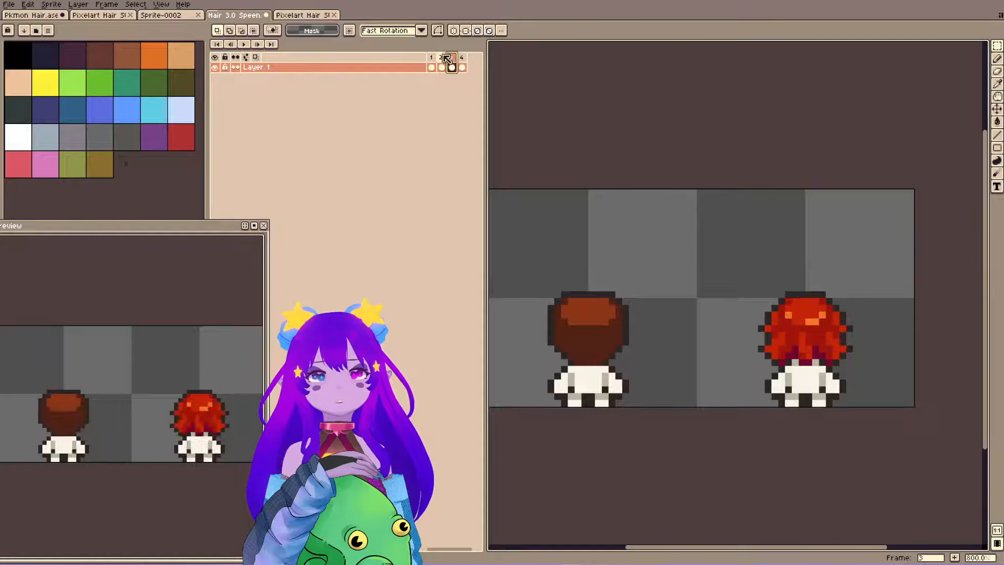
pyautogui.click(443, 56)
pyautogui.click(453, 56)
pyautogui.click(443, 56)
pyautogui.click(453, 55)
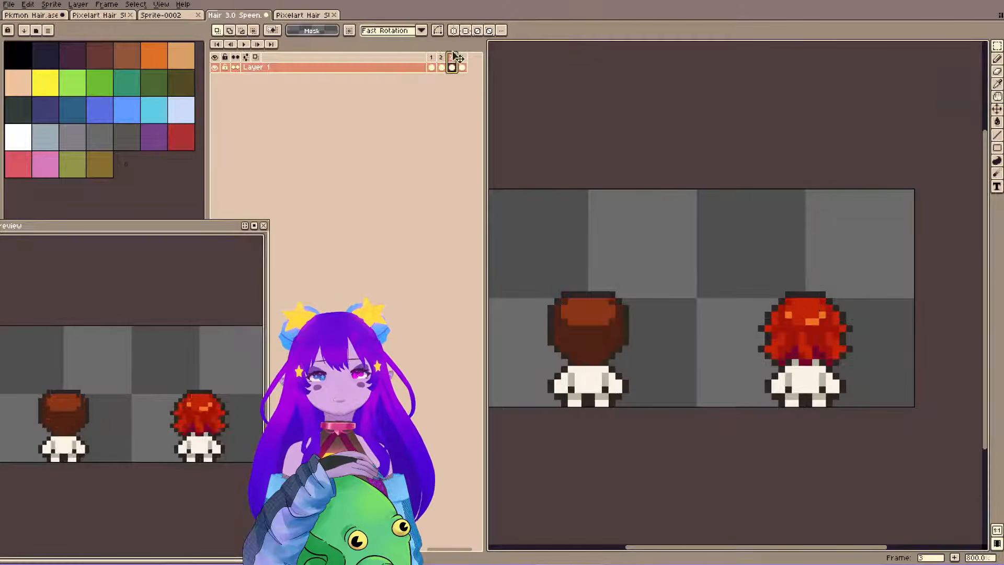
pyautogui.click(442, 56)
pyautogui.click(452, 56)
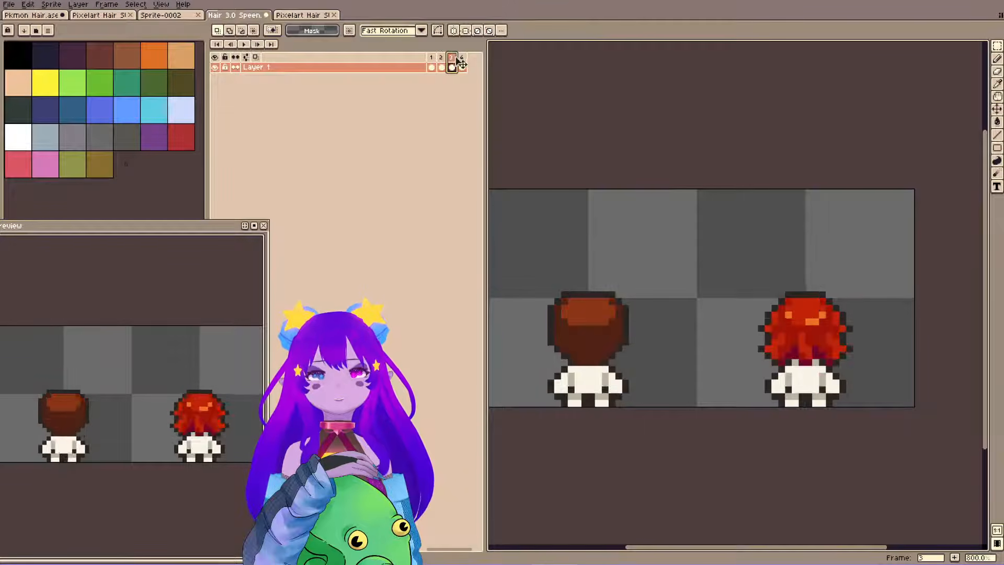
pyautogui.click(463, 57)
pyautogui.click(442, 57)
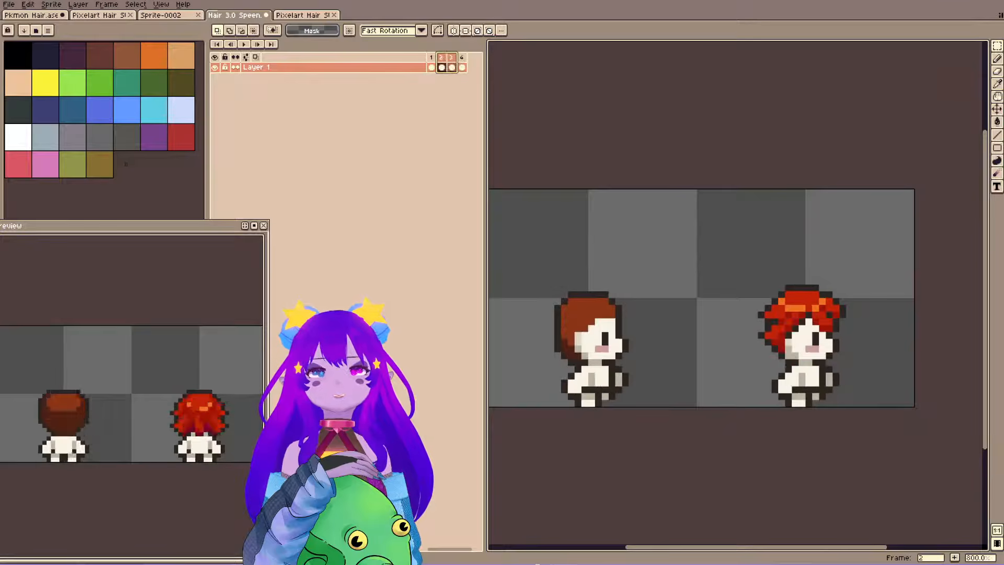
pyautogui.click(452, 57)
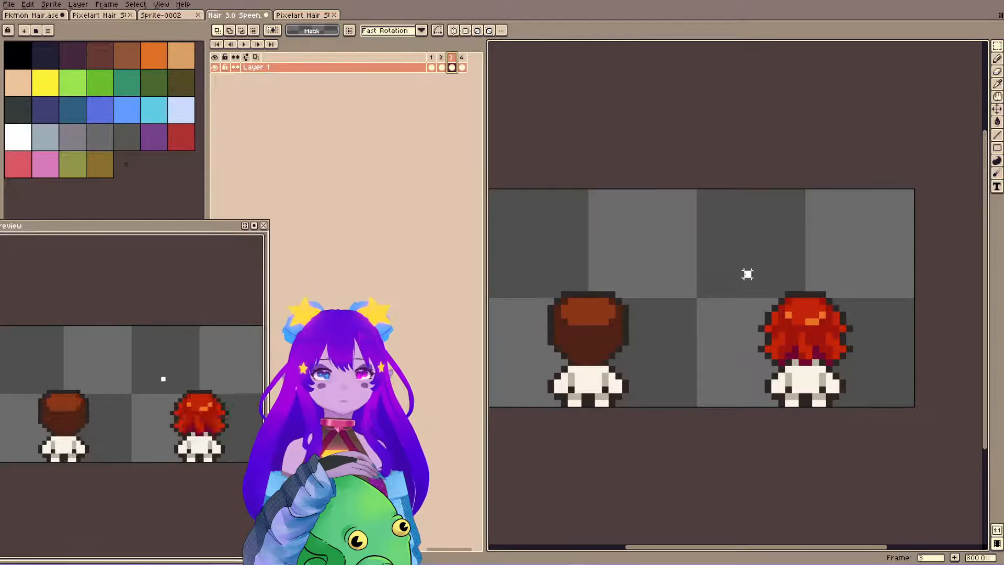
# Move the upper part of the back-view red hair in frame 3 up one pixel and clear the selection.
pyautogui.moveTo(747, 274); pyautogui.dragTo(826, 316)
pyautogui.hotkey('ctrl', 'd')
pyautogui.hotkey('ctrl', 'd')
# Paint over the gap across the back-view red hair in frame 3 with matching hair colours and save the file.
pyautogui.press('i')
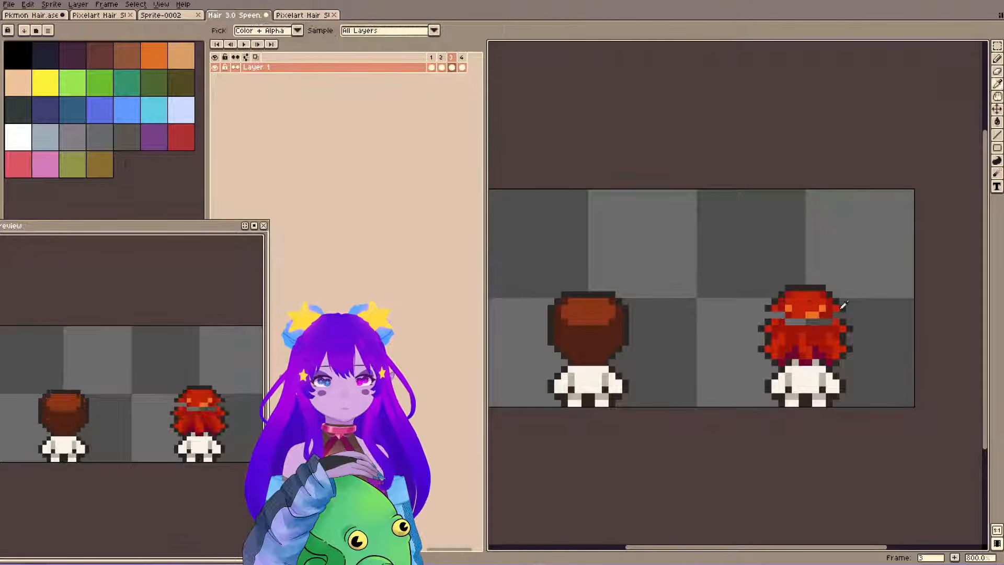
pyautogui.press('b')
pyautogui.click(774, 315)
pyautogui.hotkey('ctrl', 'z')
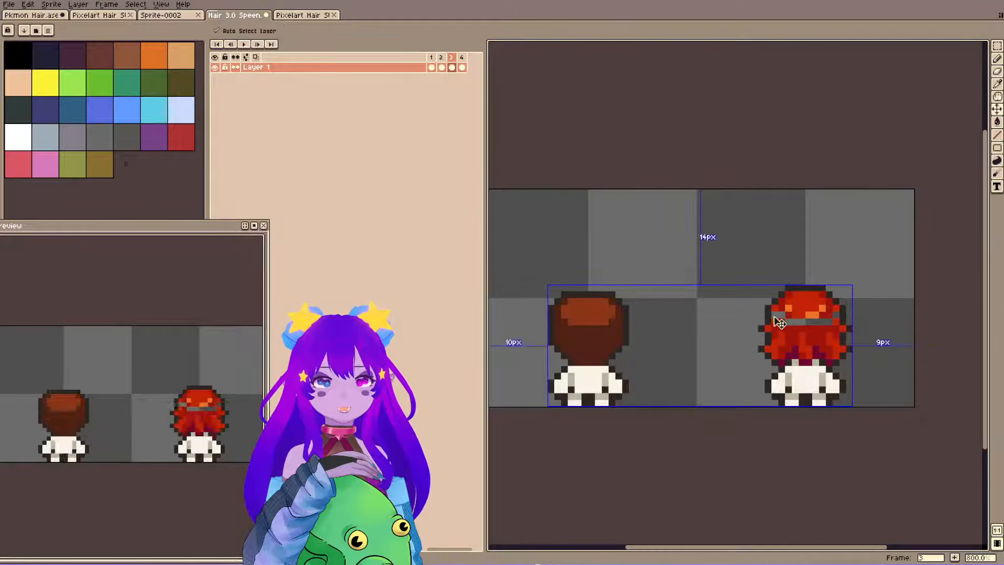
pyautogui.moveTo(775, 314); pyautogui.dragTo(775, 308)
pyautogui.hotkey('ctrl', 'z')
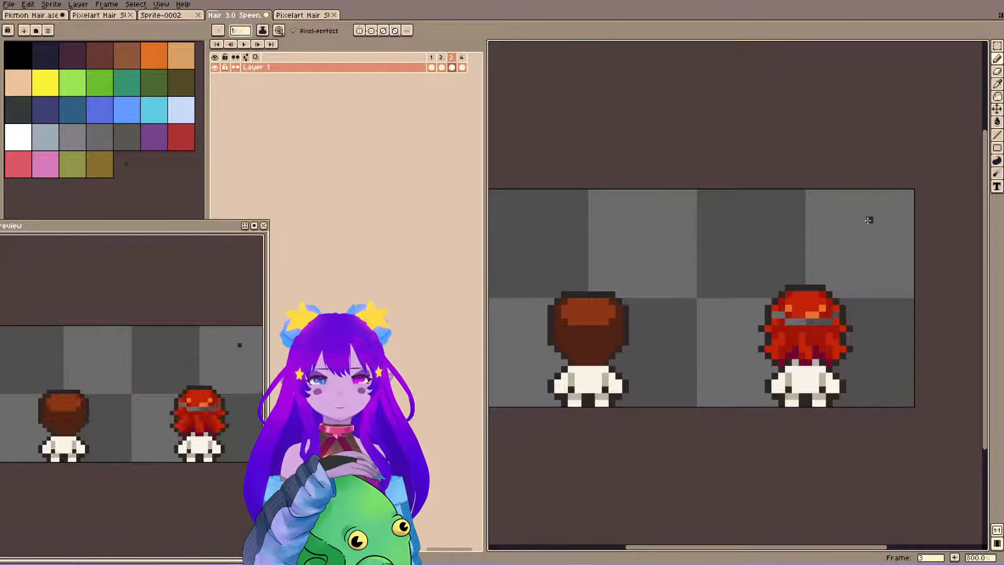
pyautogui.click(837, 314)
pyautogui.keyDown('alt'); pyautogui.click(794, 327); pyautogui.keyUp('alt')
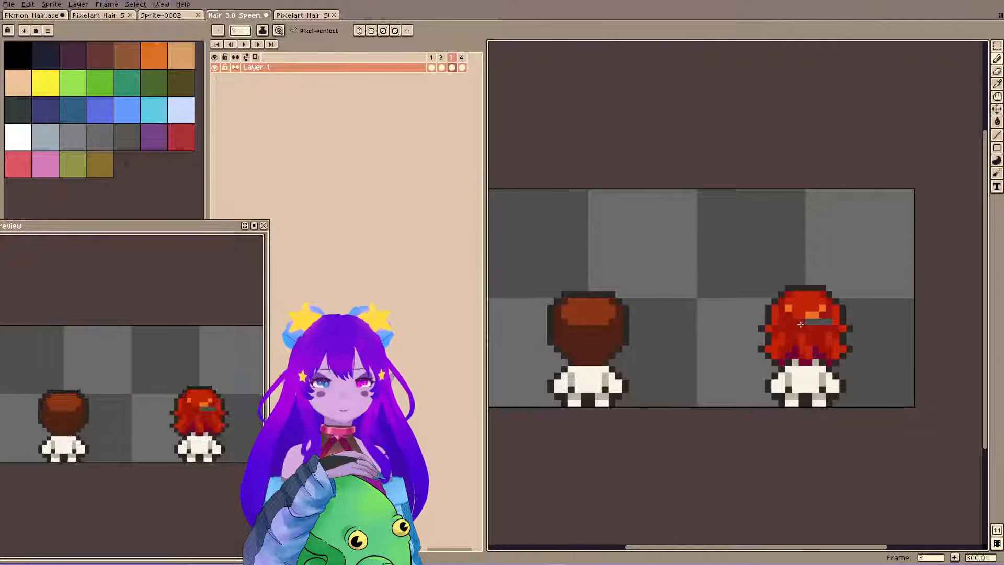
pyautogui.moveTo(800, 324); pyautogui.dragTo(824, 323)
pyautogui.hotkey('ctrl', 'z')
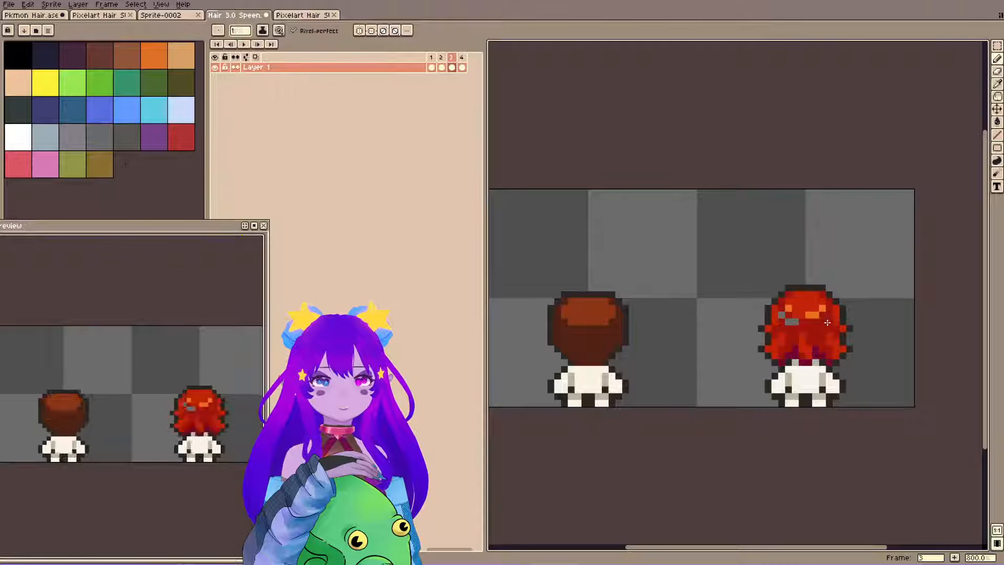
pyautogui.click(782, 316)
pyautogui.hotkey('ctrl', 's')
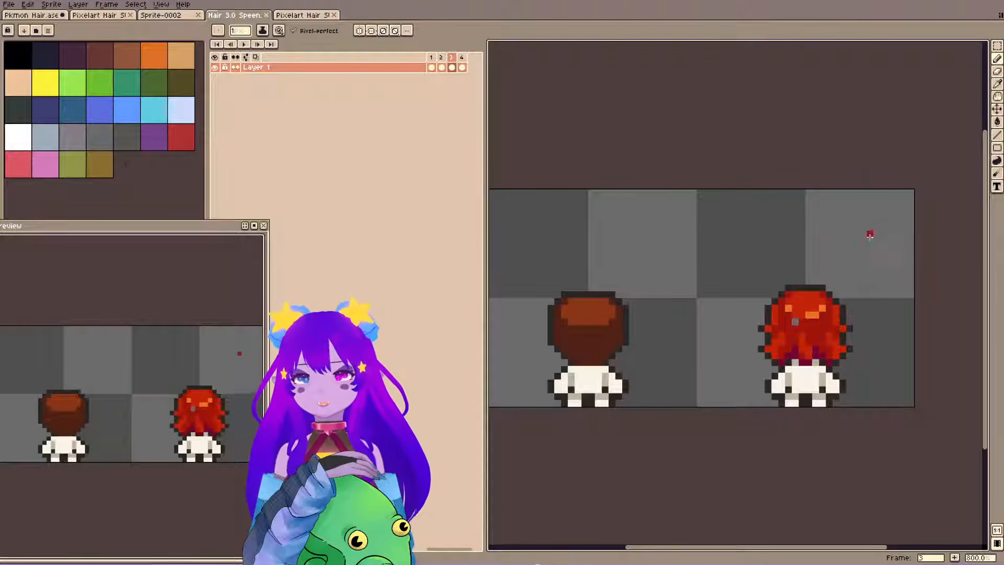
pyautogui.click(795, 321)
pyautogui.hotkey('ctrl', 's')
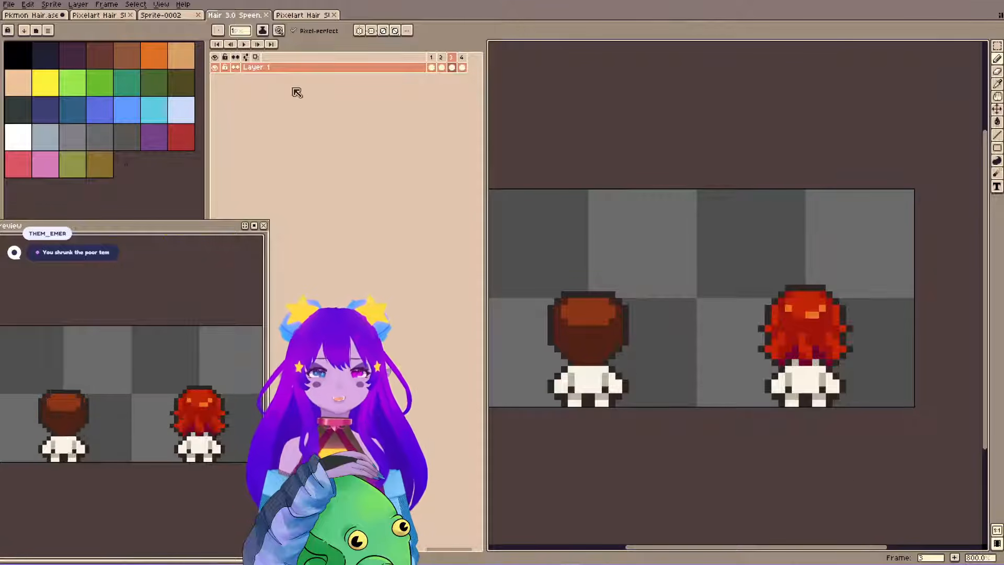
# Shorten the back-view red hair in frame 3 by shifting its lower section up one pixel twice, then clear the selection.
pyautogui.press('m')
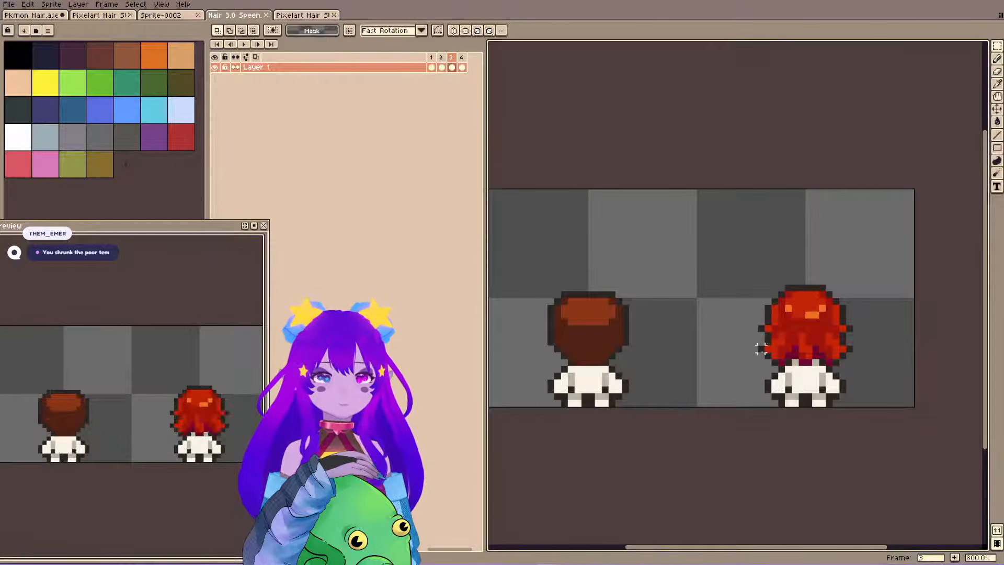
pyautogui.moveTo(760, 349); pyautogui.dragTo(869, 376)
pyautogui.moveTo(756, 343); pyautogui.dragTo(865, 354)
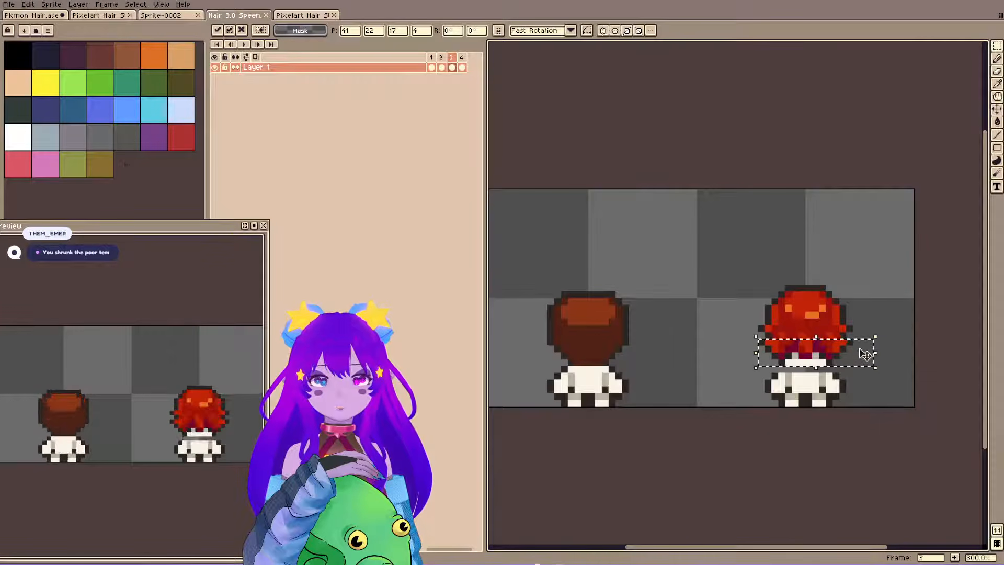
pyautogui.hotkey('ctrl', 'd')
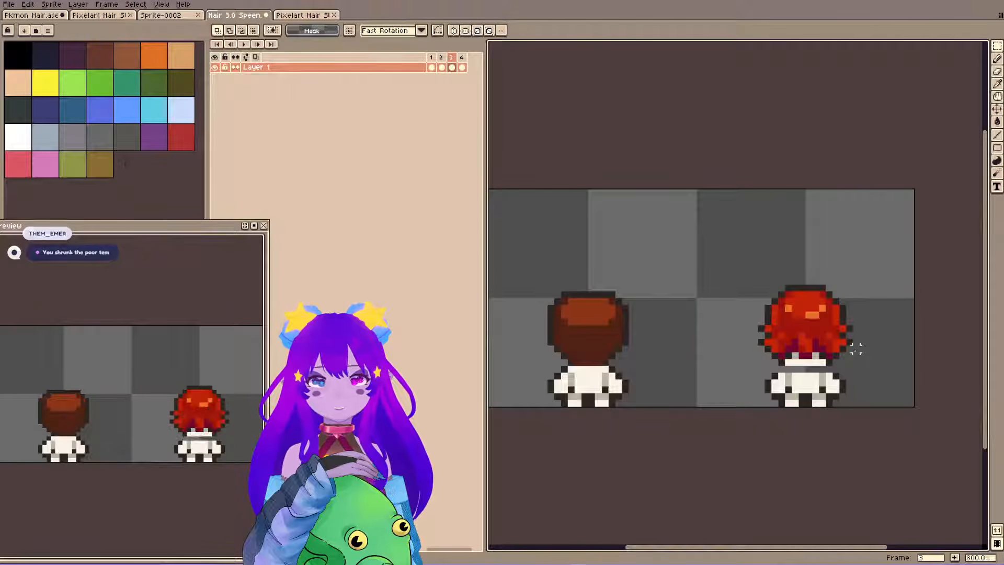
pyautogui.moveTo(756, 329); pyautogui.dragTo(858, 369)
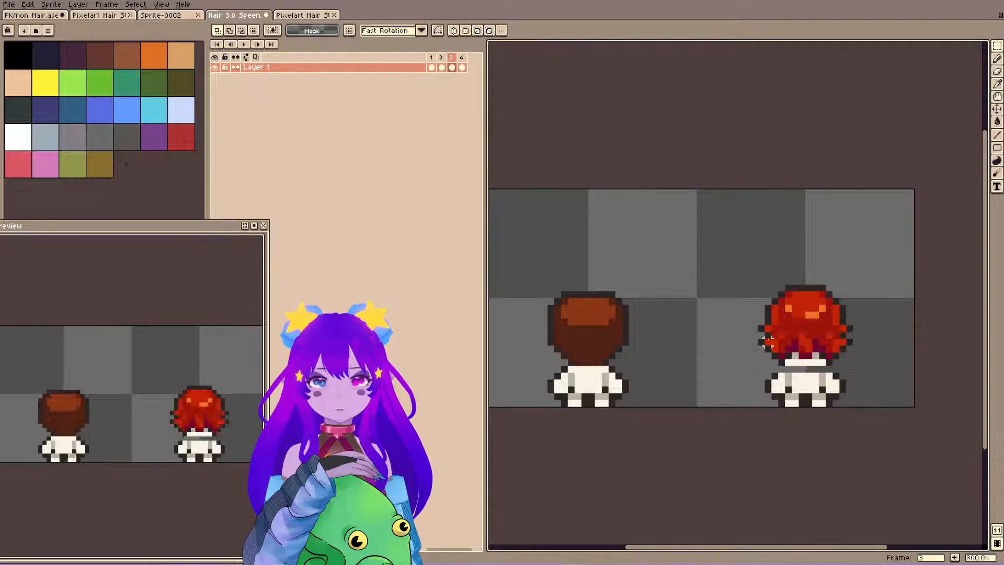
pyautogui.moveTo(761, 341)
pyautogui.mouseDown()
pyautogui.moveTo(863, 363)
pyautogui.moveTo(840, 351)
pyautogui.mouseUp()
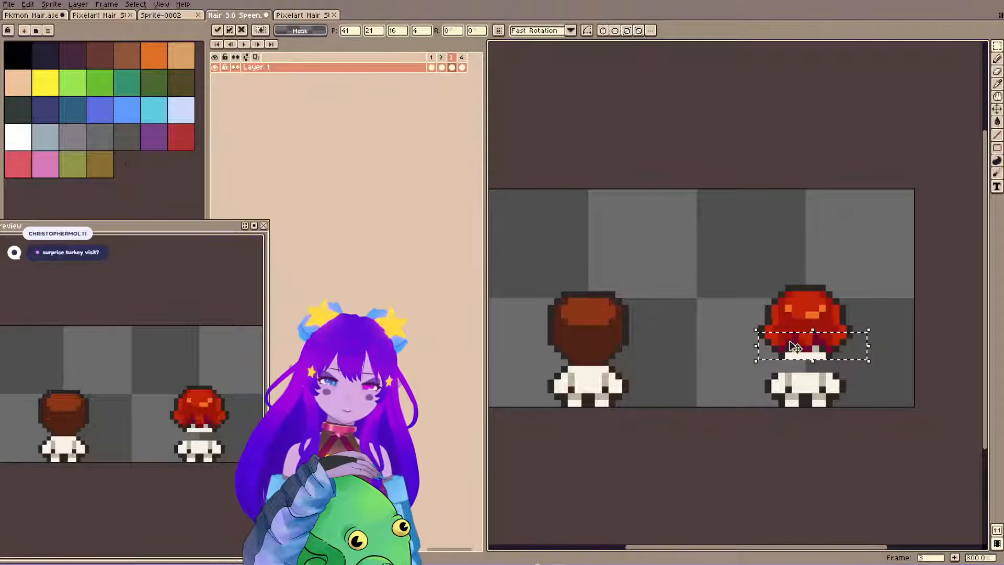
pyautogui.hotkey('ctrl', 'd')
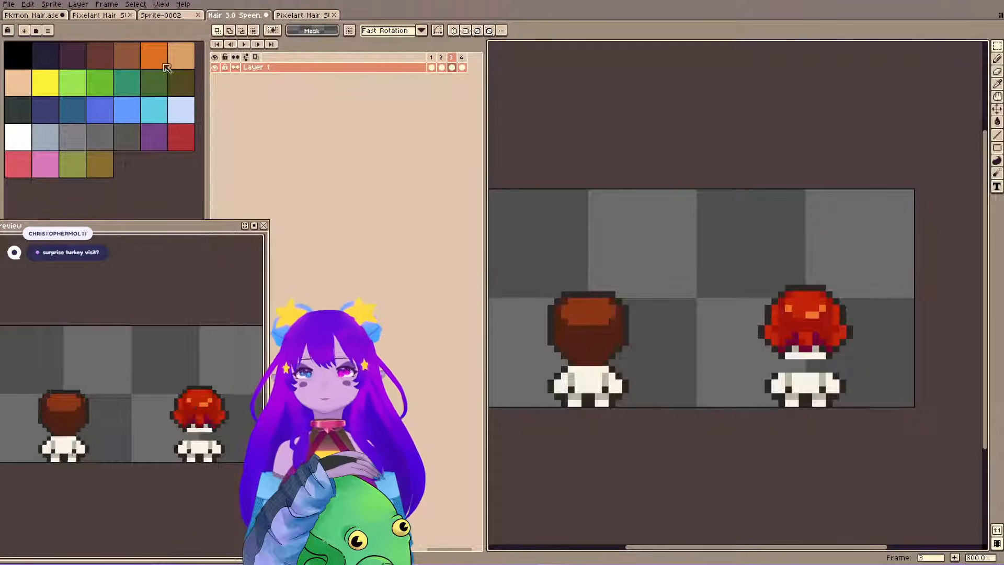
# Copy the back-view body from the Plates layer of the first Pixelart Hair sheet and close the other Pixelart Hair document.
pyautogui.click(128, 52)
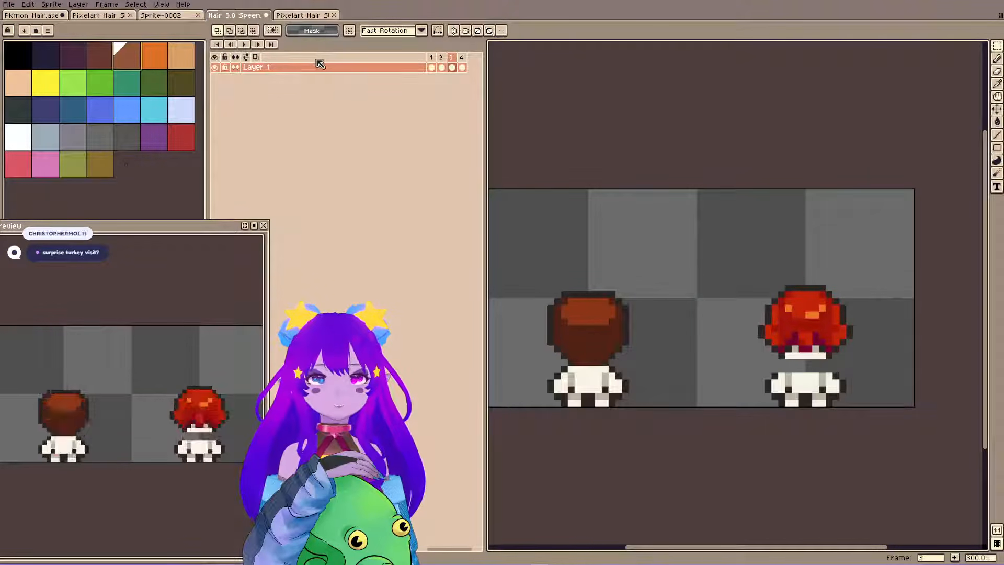
pyautogui.click(93, 16)
pyautogui.click(283, 108)
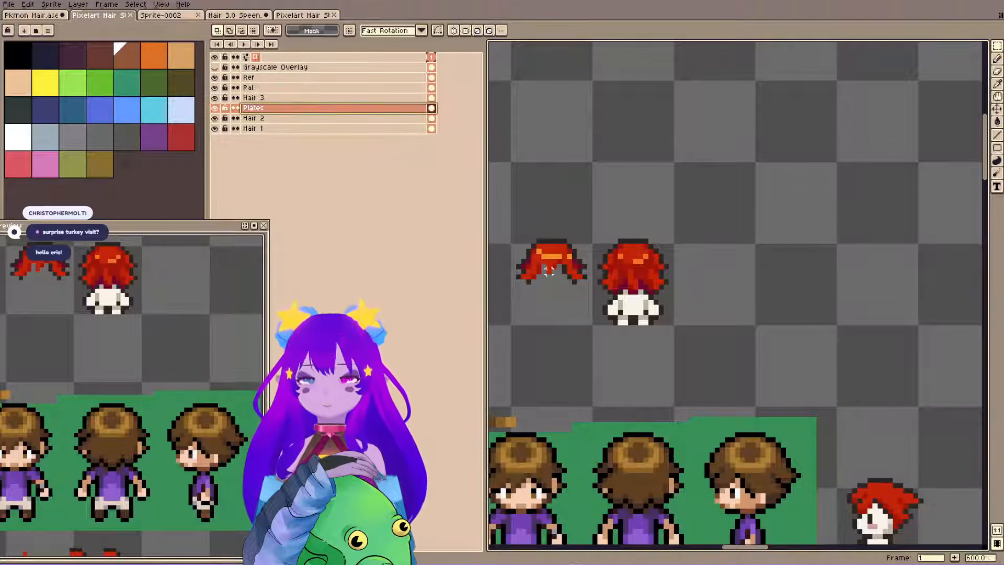
pyautogui.click(305, 15)
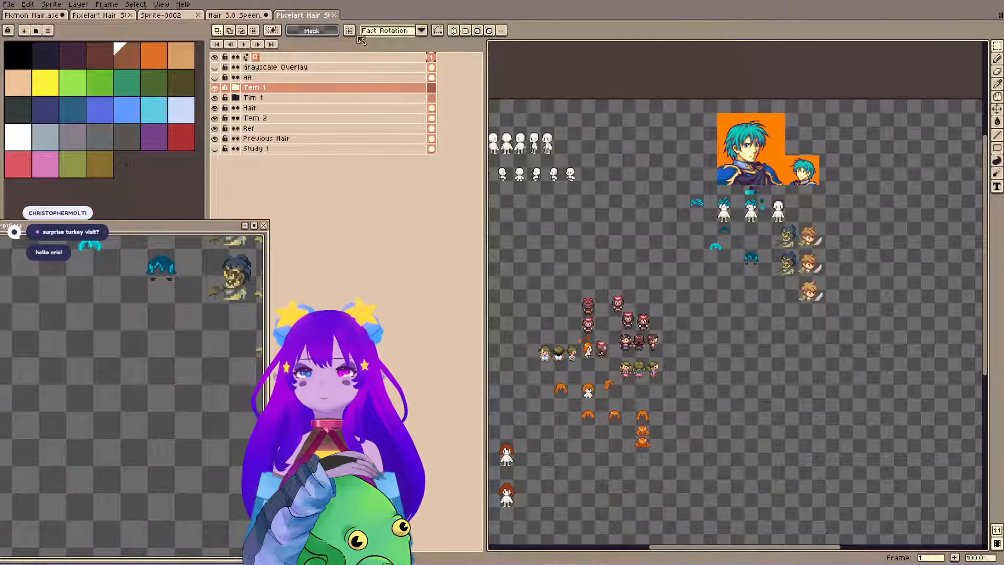
pyautogui.click(334, 15)
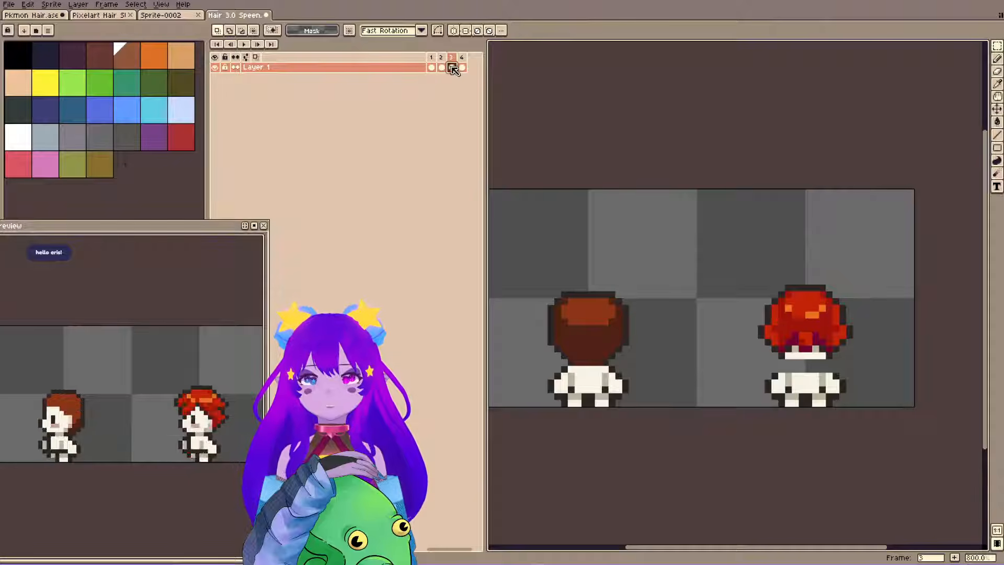
# Add a layer beneath Layer 1, paste the back-view body into frame 3 and align it under the red hair.
pyautogui.hotkey('shift', 'n')
pyautogui.moveTo(370, 72); pyautogui.dragTo(454, 87)
pyautogui.hotkey('ctrl', 'v')
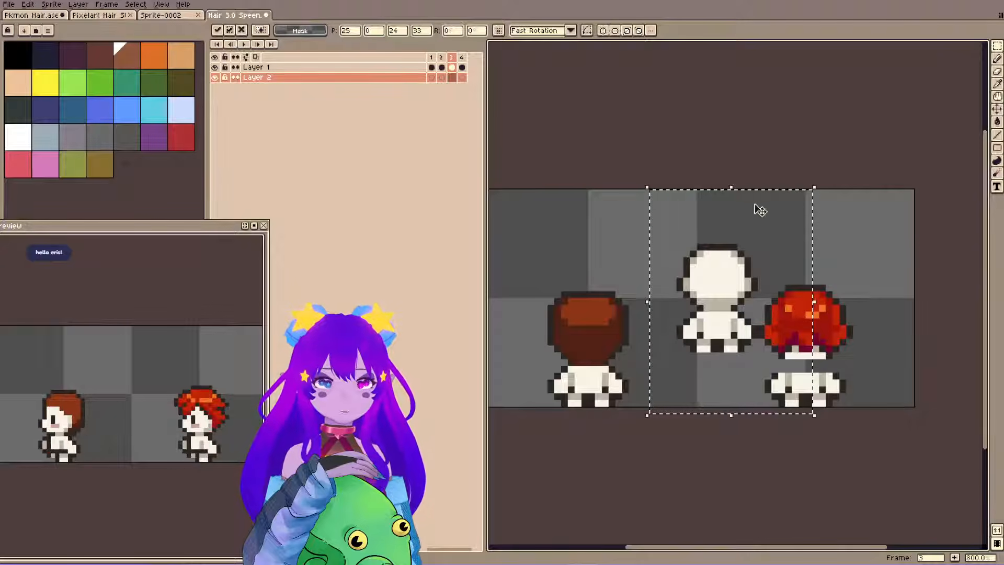
pyautogui.moveTo(779, 275); pyautogui.dragTo(857, 343)
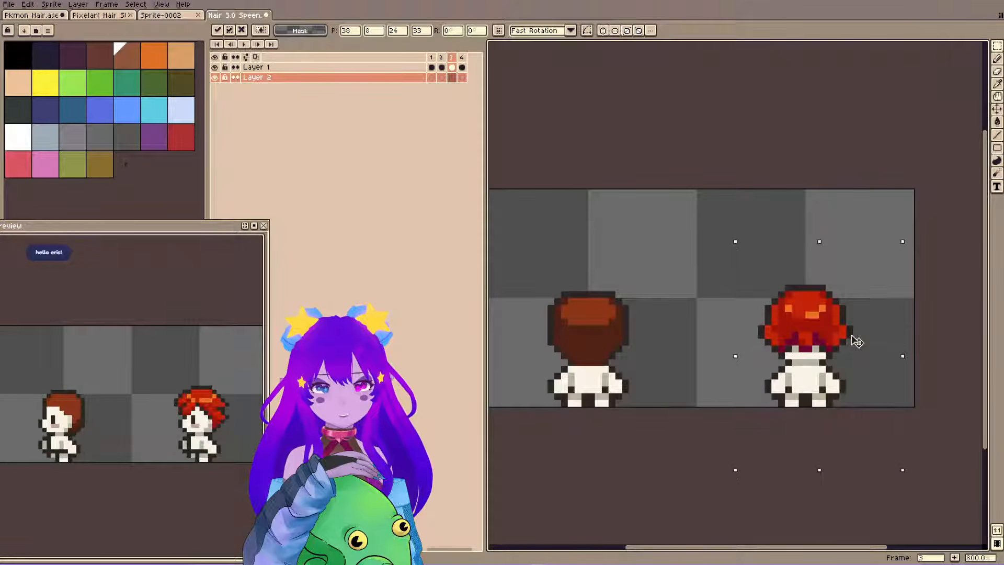
pyautogui.click(774, 485)
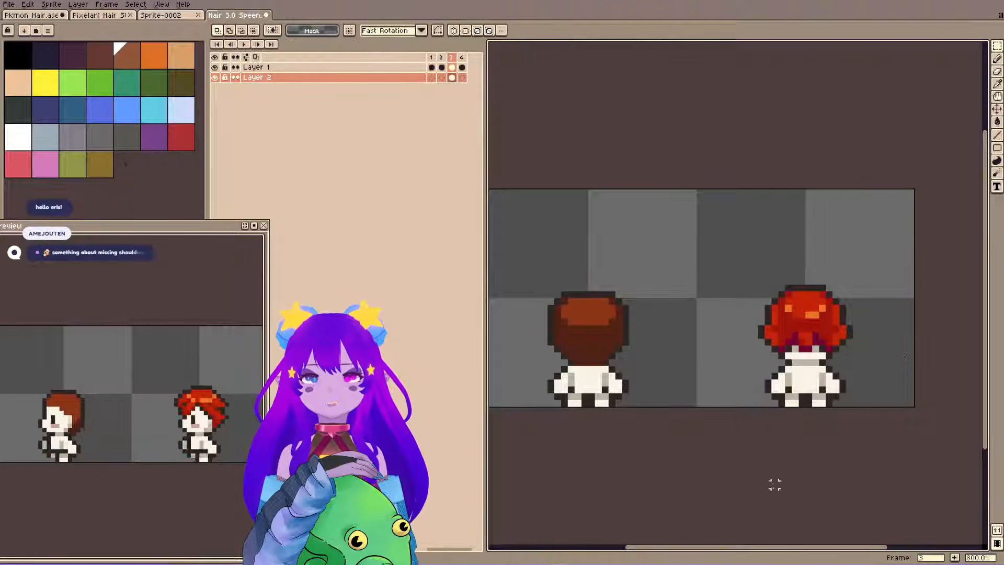
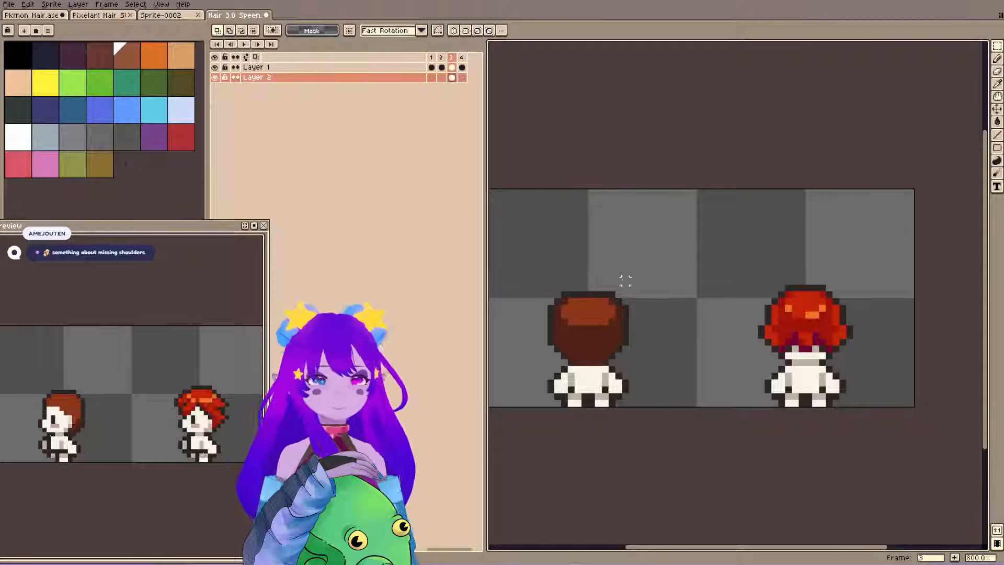
# Merge Layer 1 down into Layer 2 and save the sprite.
pyautogui.click(375, 66)
pyautogui.hotkey('ctrl', 'e')
pyautogui.hotkey('ctrl', 's')
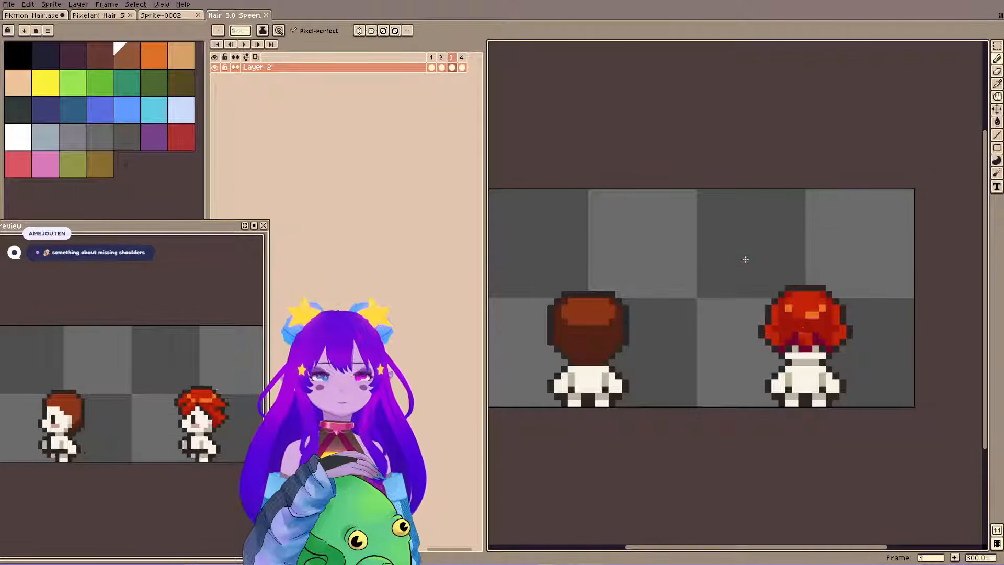
# Enable mirrored drawing across a vertical axis and move the axis to the centre of the red-haired character.
pyautogui.click(359, 30)
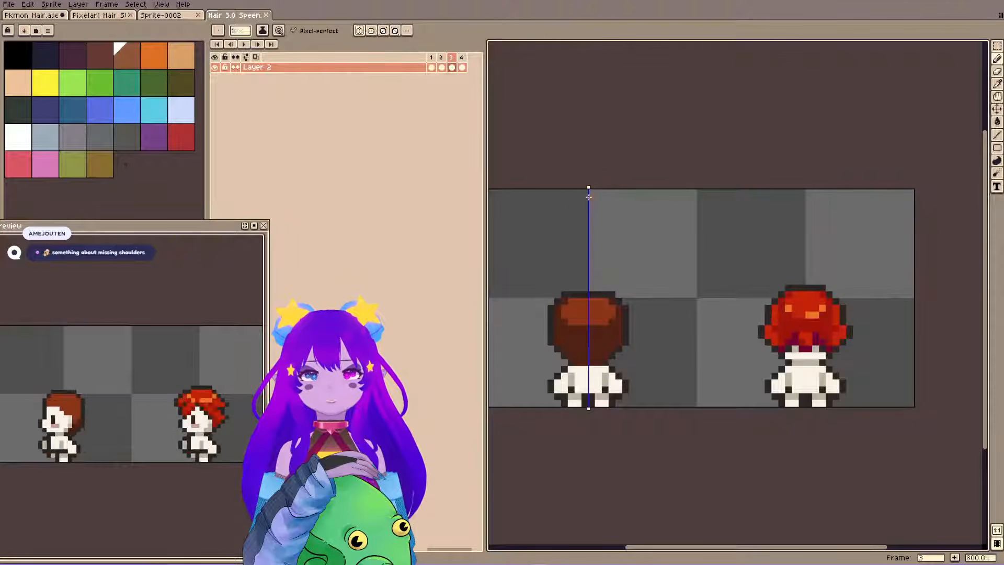
pyautogui.moveTo(588, 187); pyautogui.dragTo(805, 188)
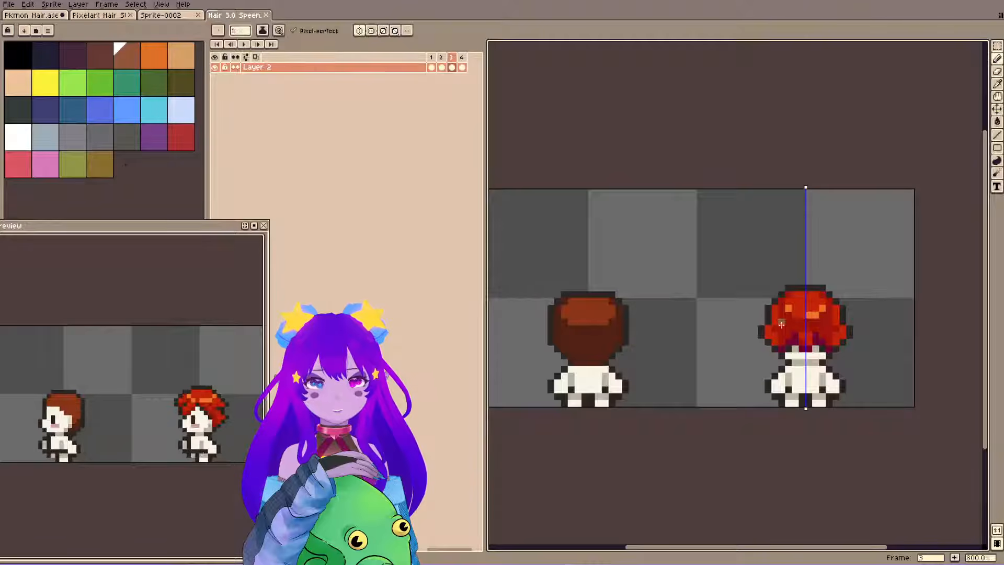
pyautogui.keyDown('alt'); pyautogui.click(780, 340); pyautogui.keyUp('alt')
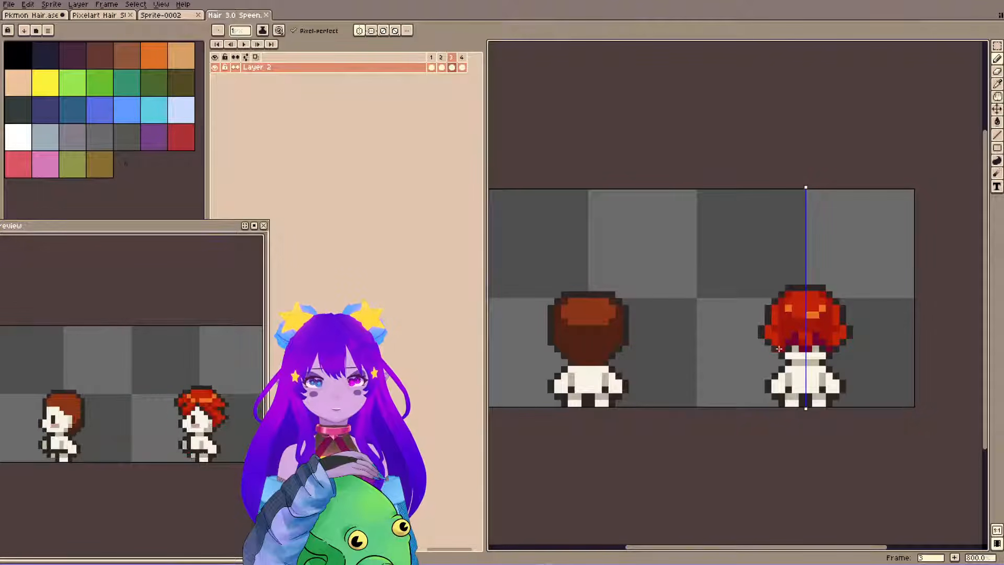
pyautogui.keyDown('alt'); pyautogui.click(775, 347); pyautogui.keyUp('alt')
pyautogui.keyDown('alt'); pyautogui.click(768, 334); pyautogui.keyUp('alt')
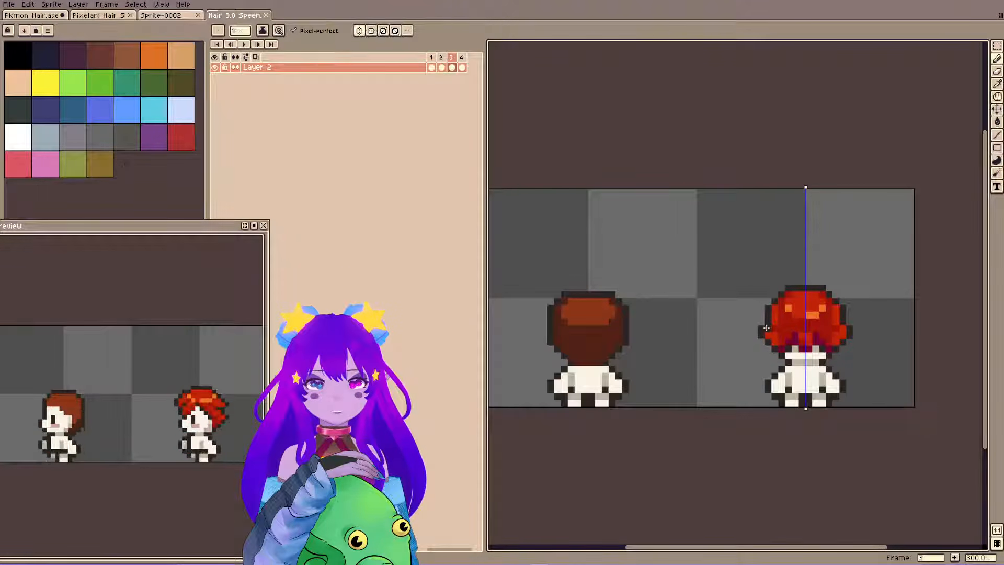
# Compare frames 2 and 3, turn on onion skinning for frame 3, and limit its range to the previous frame.
pyautogui.click(442, 62)
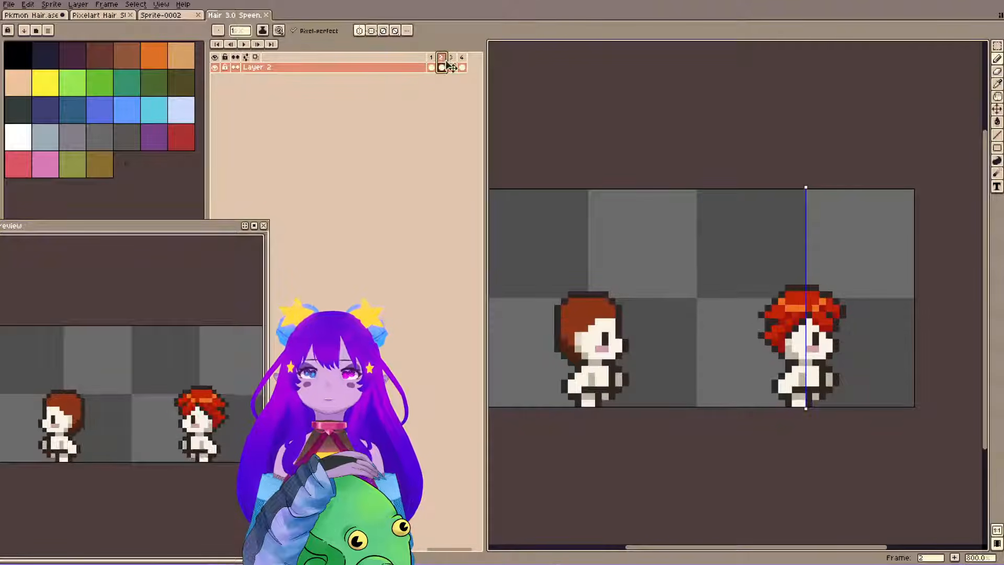
pyautogui.click(451, 61)
pyautogui.click(255, 57)
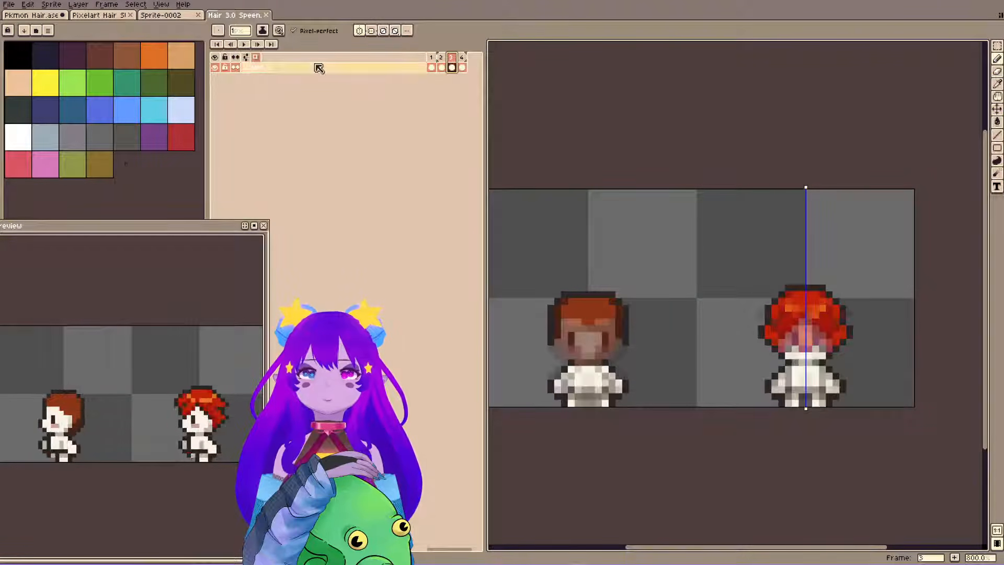
pyautogui.click(319, 68)
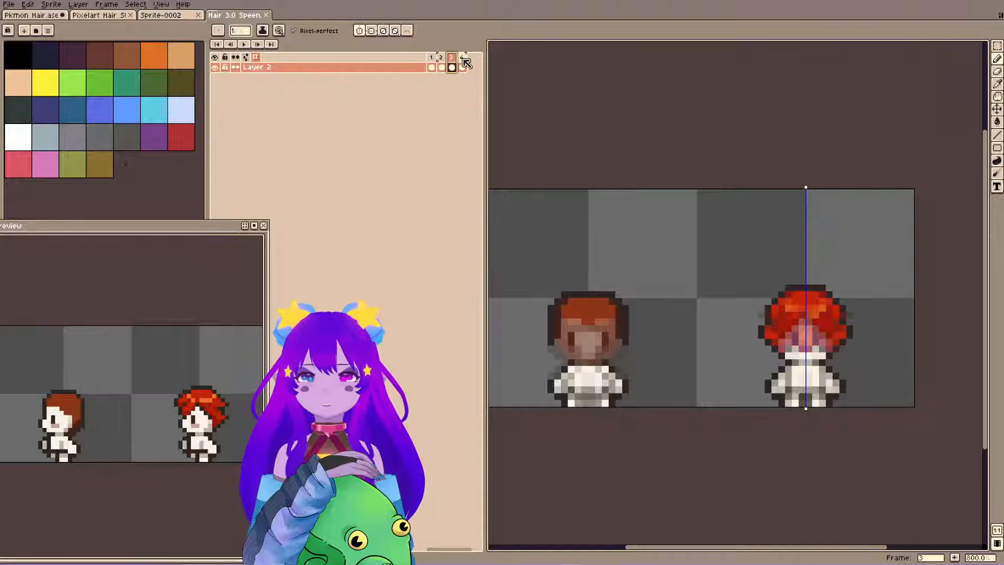
pyautogui.moveTo(463, 59); pyautogui.dragTo(453, 59)
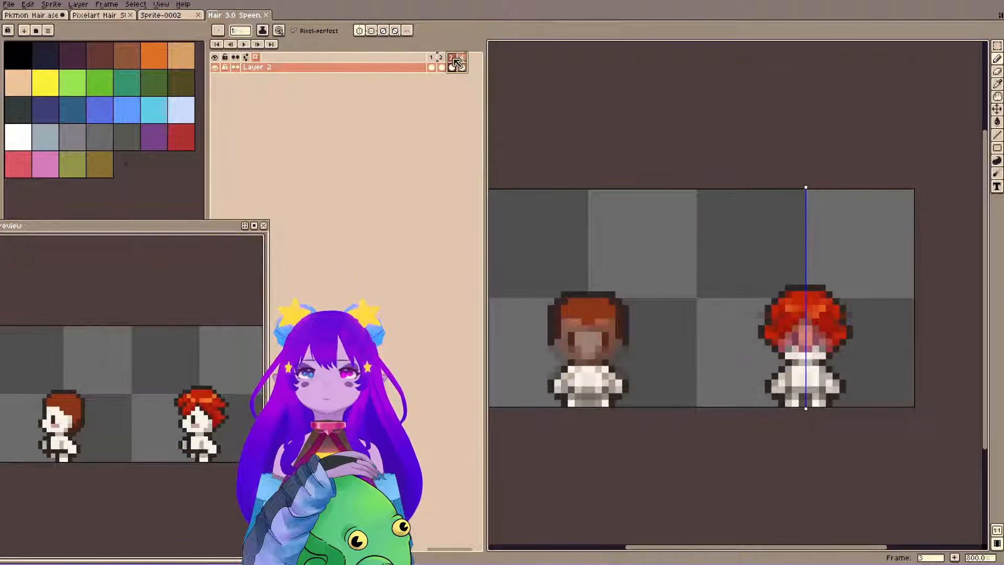
pyautogui.click(453, 58)
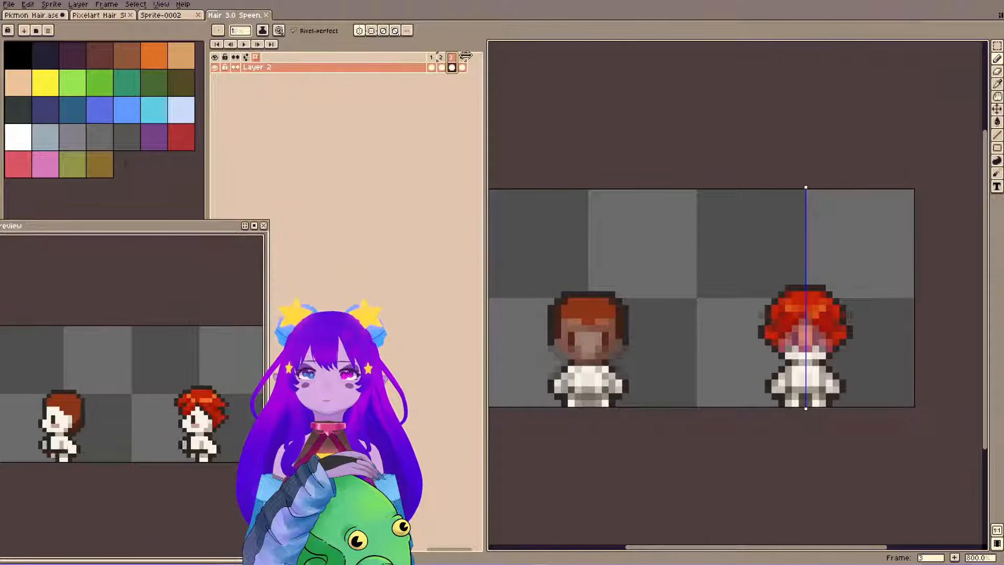
pyautogui.moveTo(465, 56); pyautogui.dragTo(455, 57)
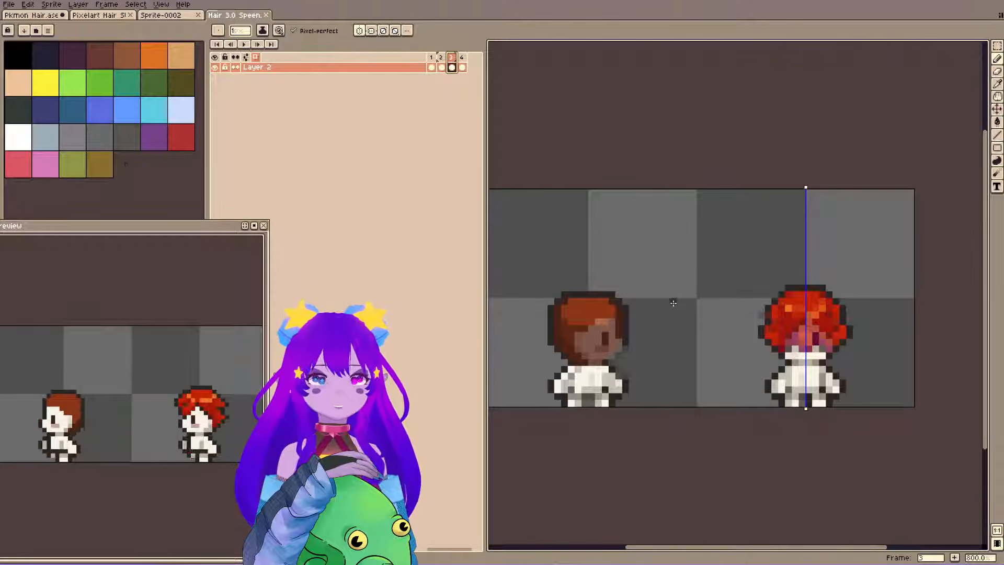
# Set the onion skin to 24% opacity with Red/Blue Tint, displayed behind the sprite.
pyautogui.scroll(3, 787, 291)
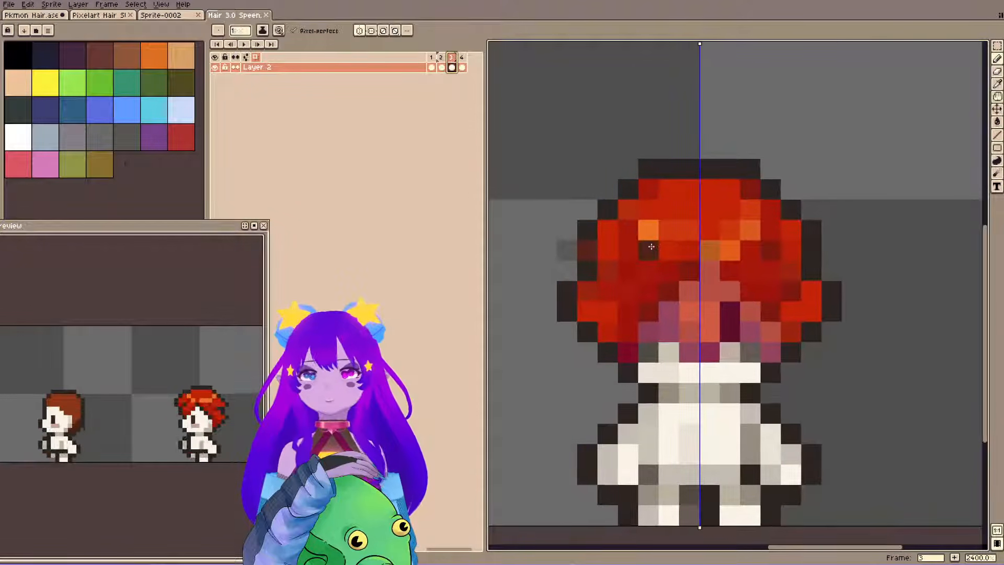
pyautogui.click(255, 57)
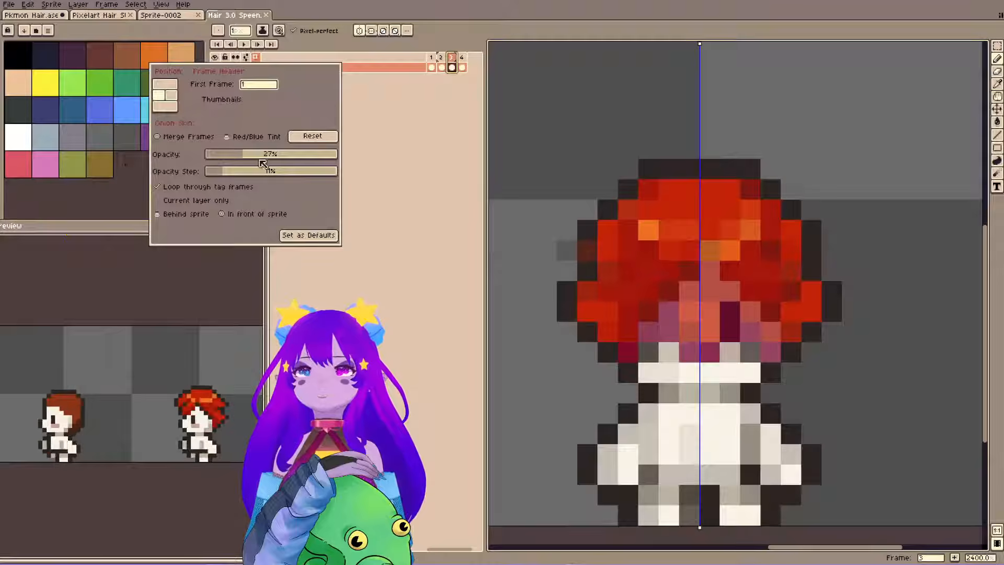
pyautogui.moveTo(262, 163); pyautogui.dragTo(238, 156)
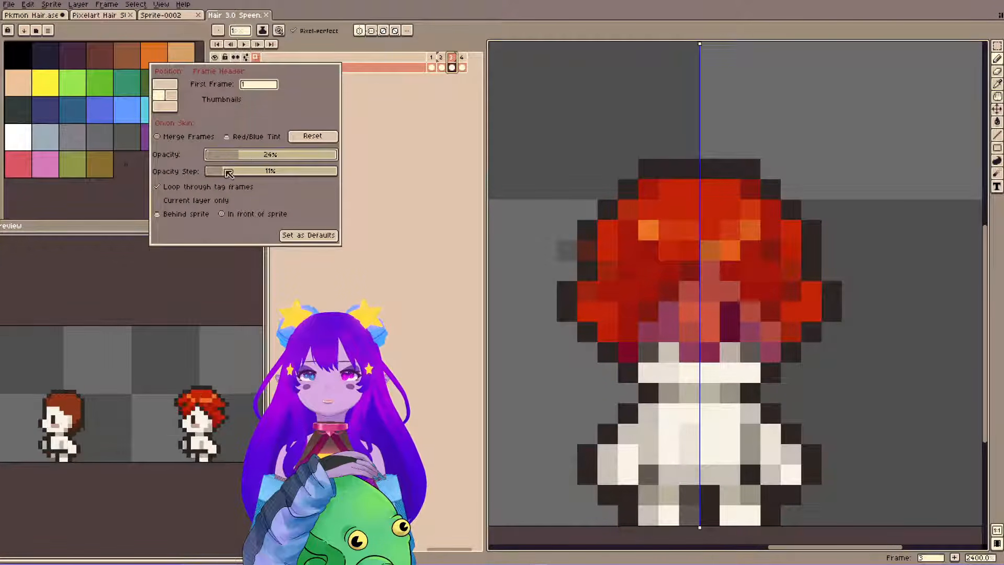
pyautogui.click(251, 141)
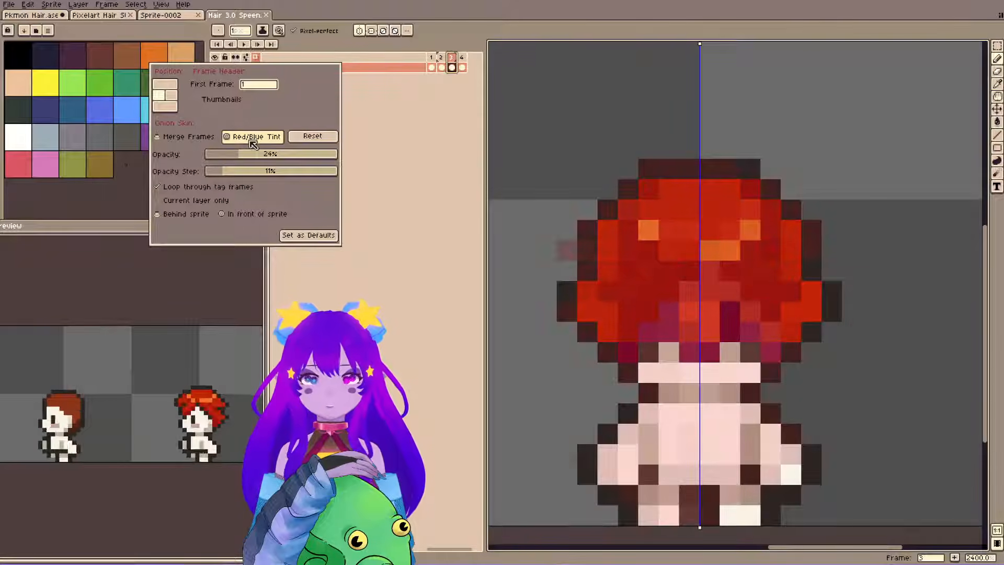
pyautogui.click(239, 215)
pyautogui.click(238, 215)
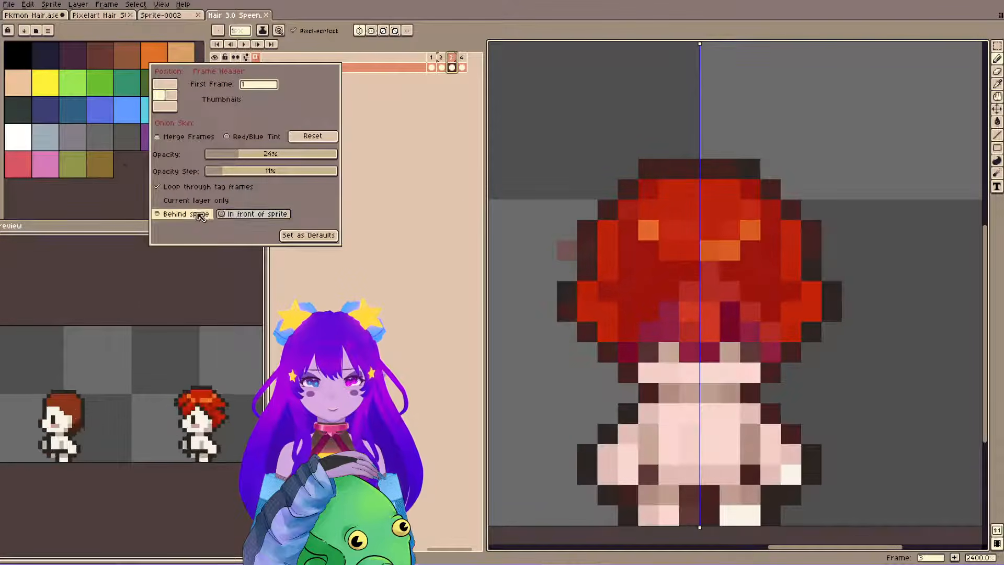
pyautogui.click(184, 214)
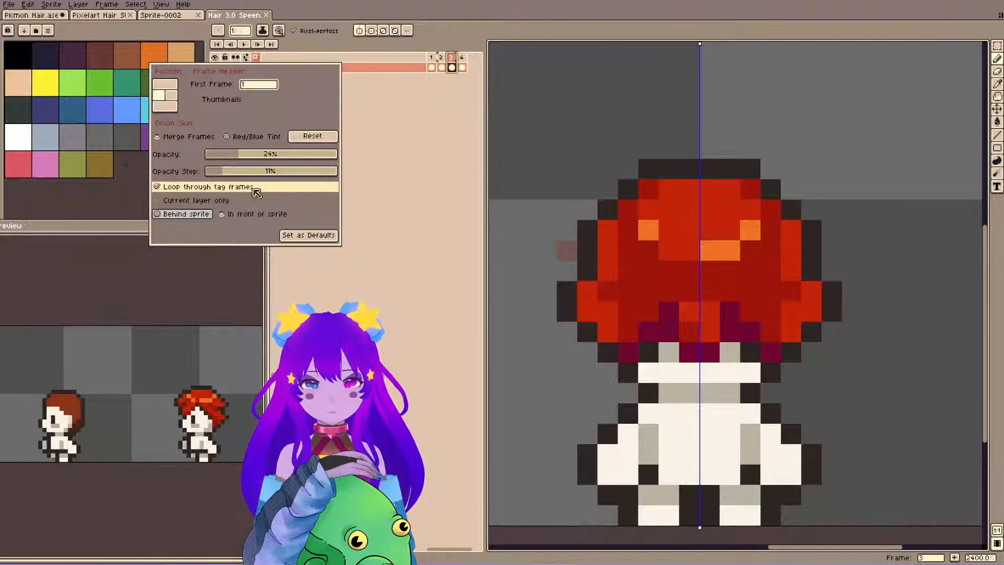
pyautogui.click(518, 256)
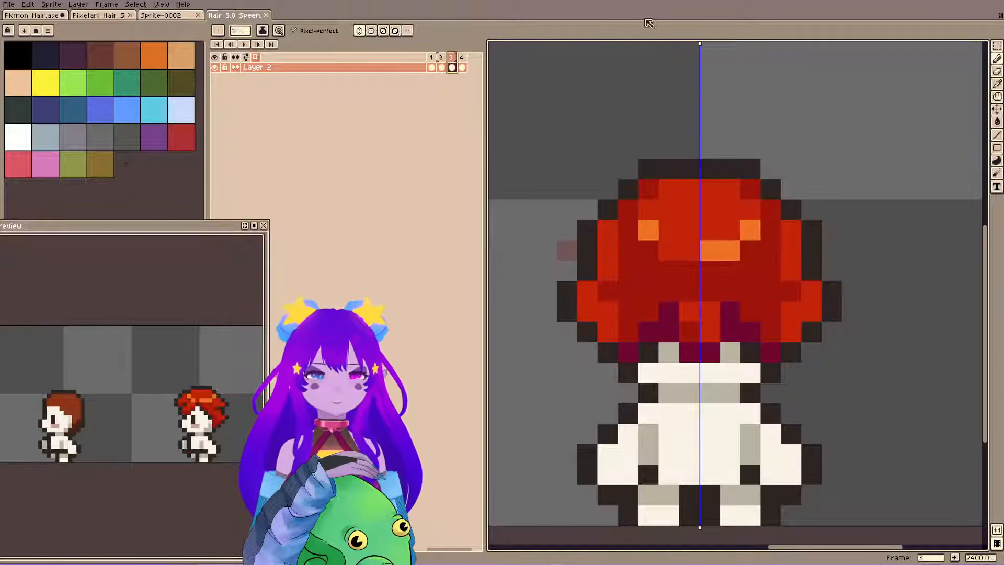
pyautogui.press('e')
pyautogui.click(608, 352)
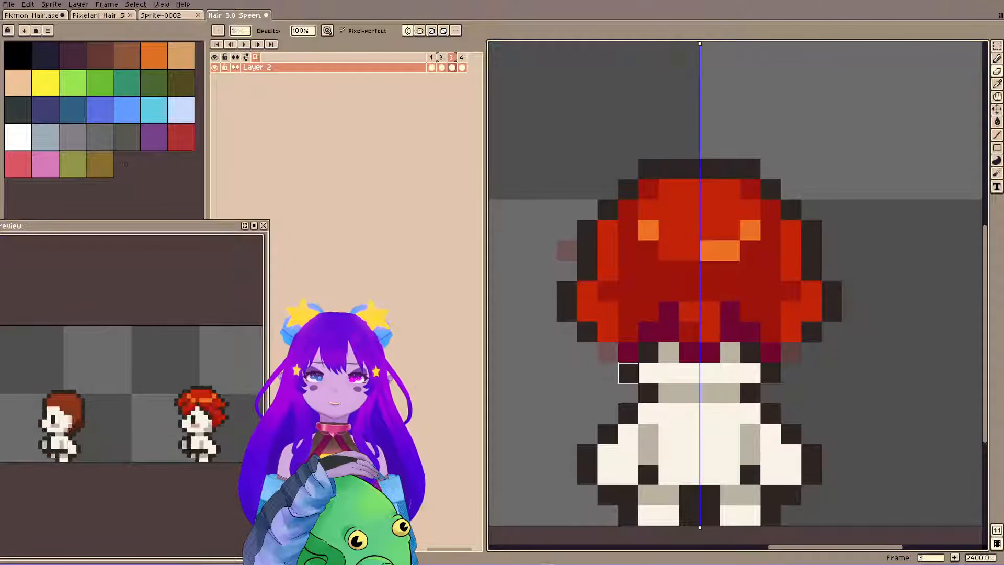
pyautogui.hotkey('ctrl', 'z')
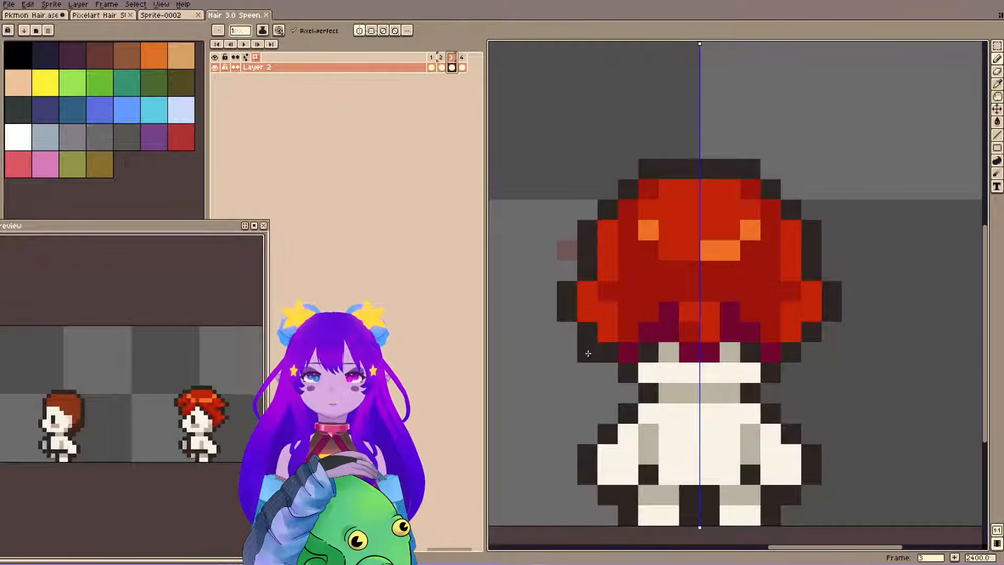
# Reshape the hair outline on both sides into pointed tufts, adding dark pixels beneath each tip and erasing the protruding outline pixels.
pyautogui.click(588, 353)
pyautogui.click(602, 311)
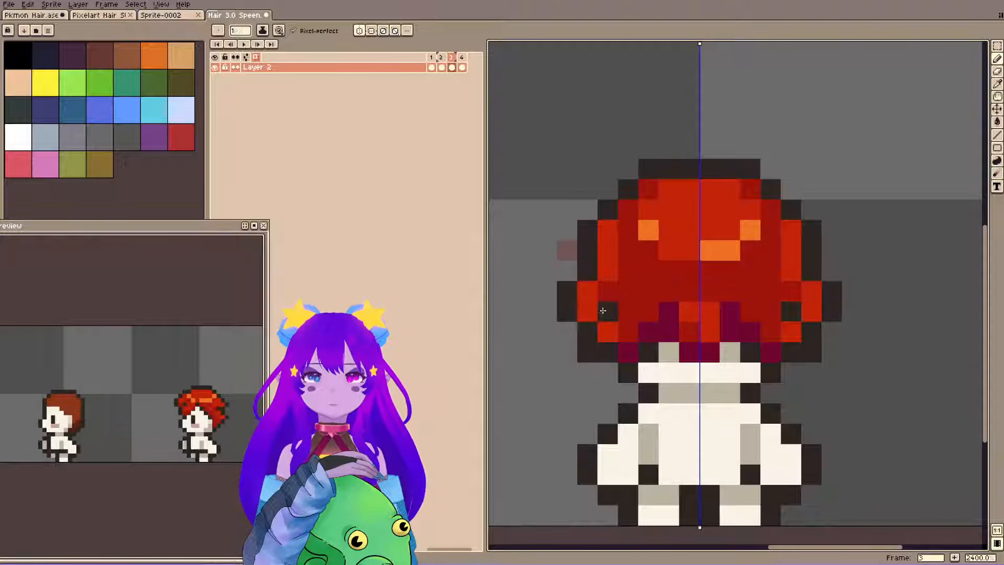
pyautogui.click(580, 309)
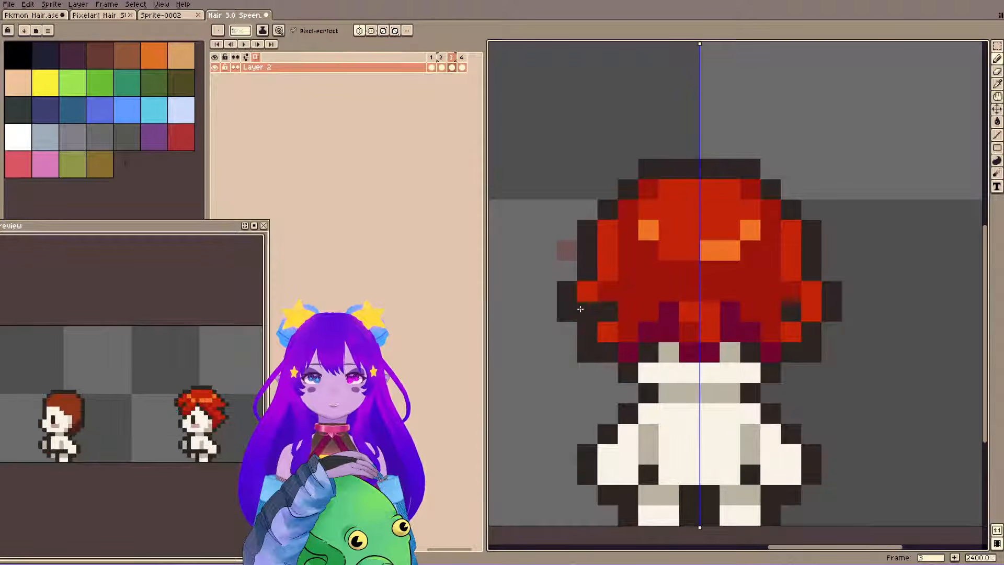
pyautogui.press('e')
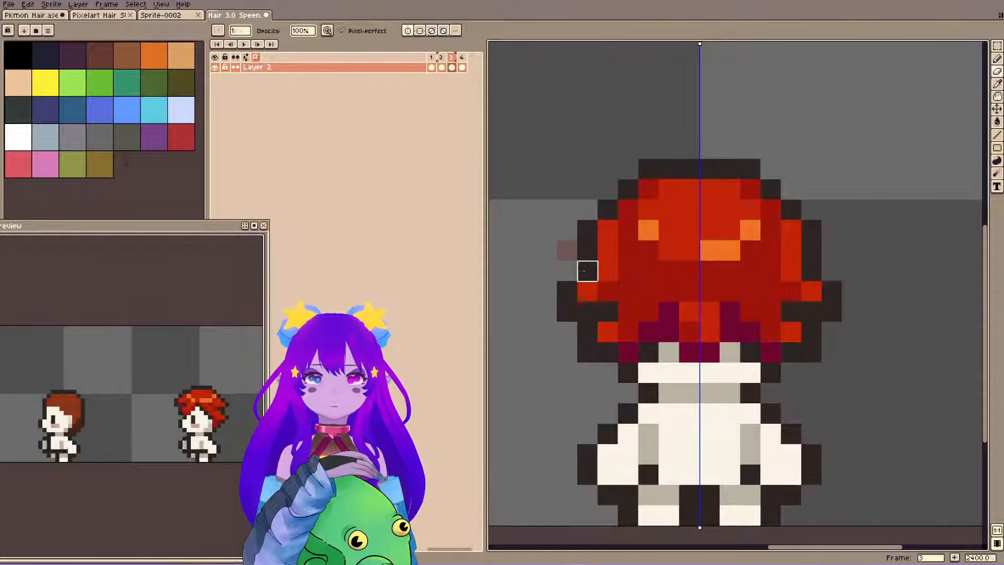
pyautogui.press('b')
pyautogui.click(567, 271)
pyautogui.press('e')
pyautogui.click(567, 311)
pyautogui.click(567, 271)
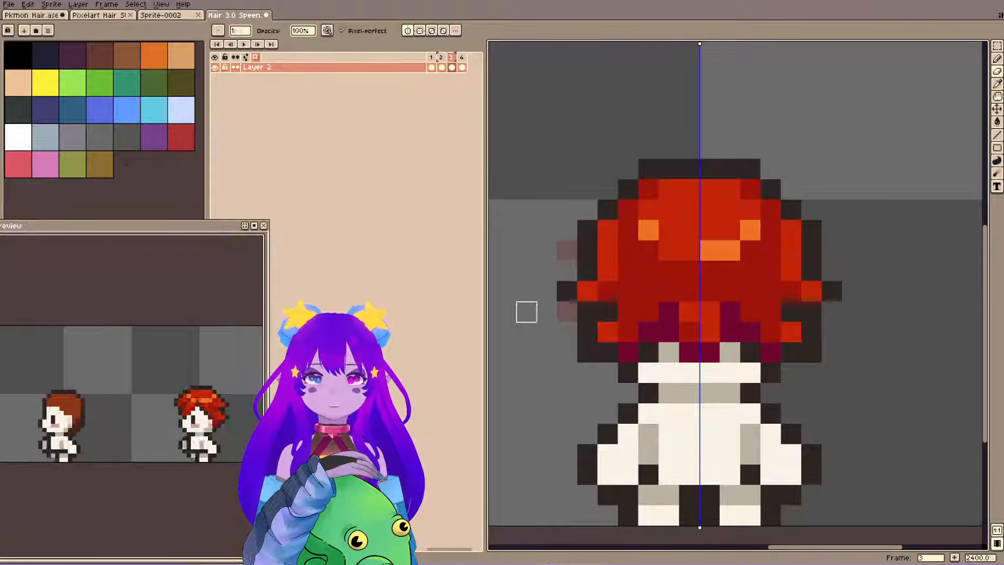
pyautogui.click(587, 352)
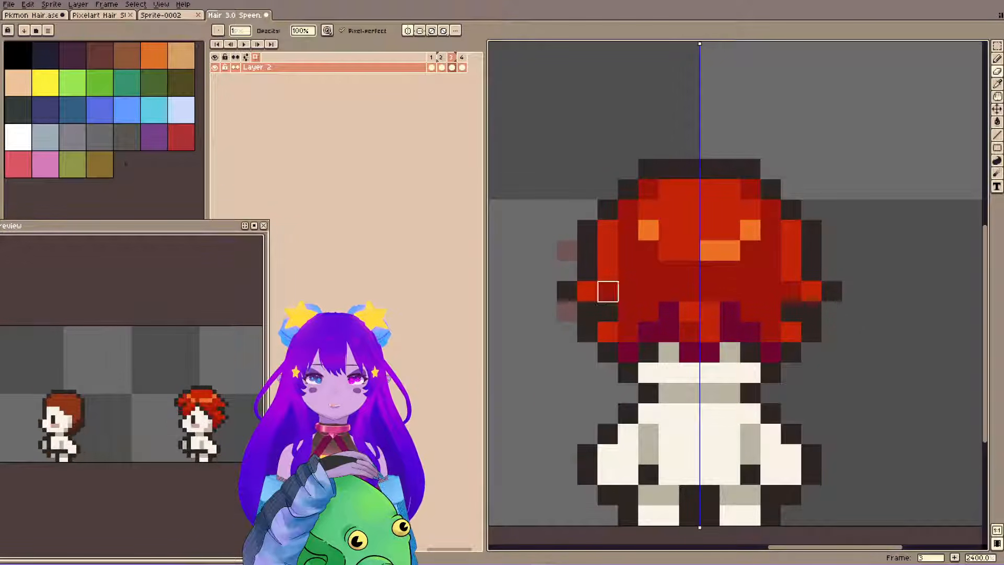
# Repaint the inner dark notch pixels beneath both side tufts with the dark red sampled from the hair.
pyautogui.press('i')
pyautogui.click(607, 288)
pyautogui.press('b')
pyautogui.click(607, 307)
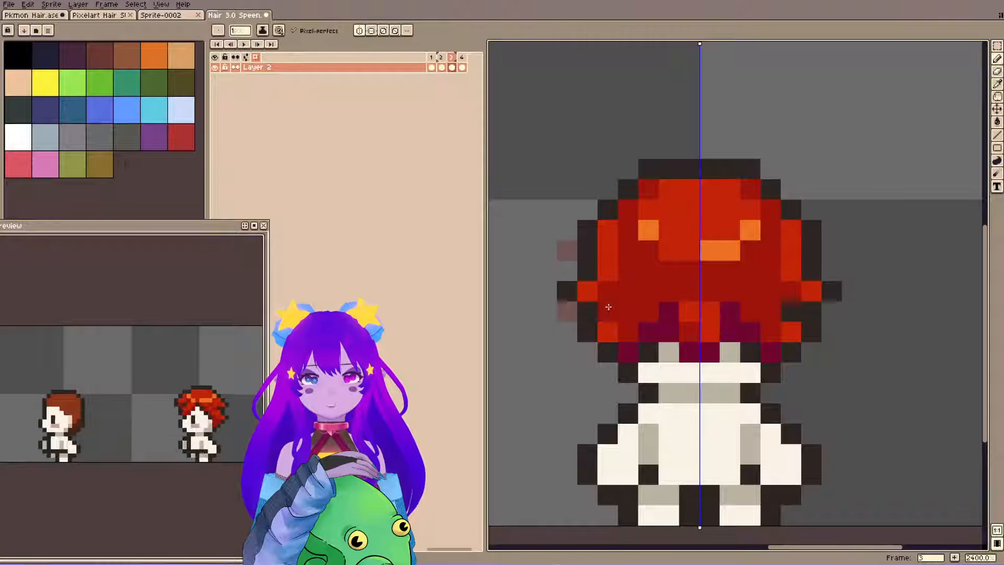
# Paint mirrored bright red strands along the lower hair on both sides with the sampled lighter red, and save.
pyautogui.press('i')
pyautogui.click(613, 325)
pyautogui.press('b')
pyautogui.click(619, 314)
pyautogui.click(626, 331)
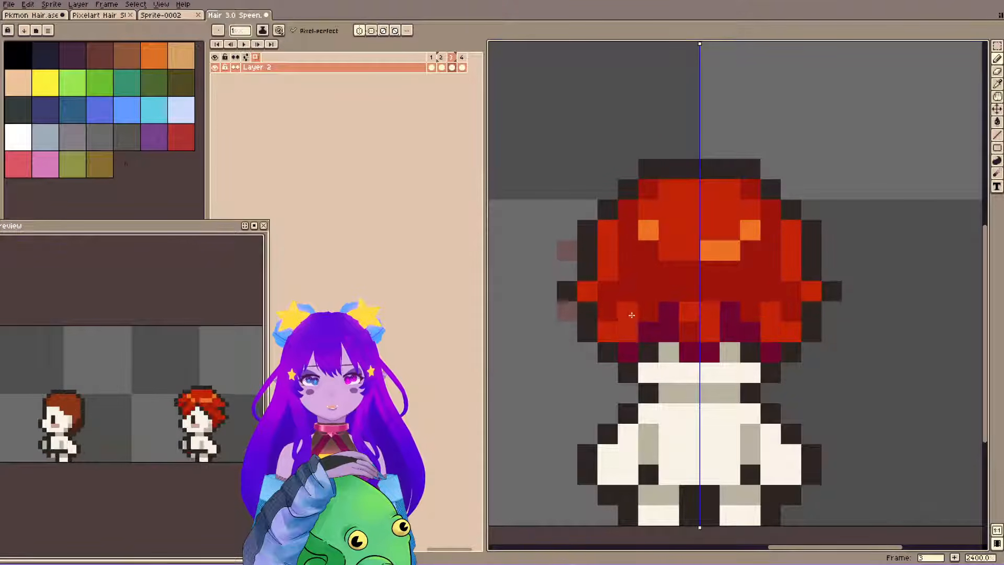
pyautogui.click(648, 291)
pyautogui.click(649, 311)
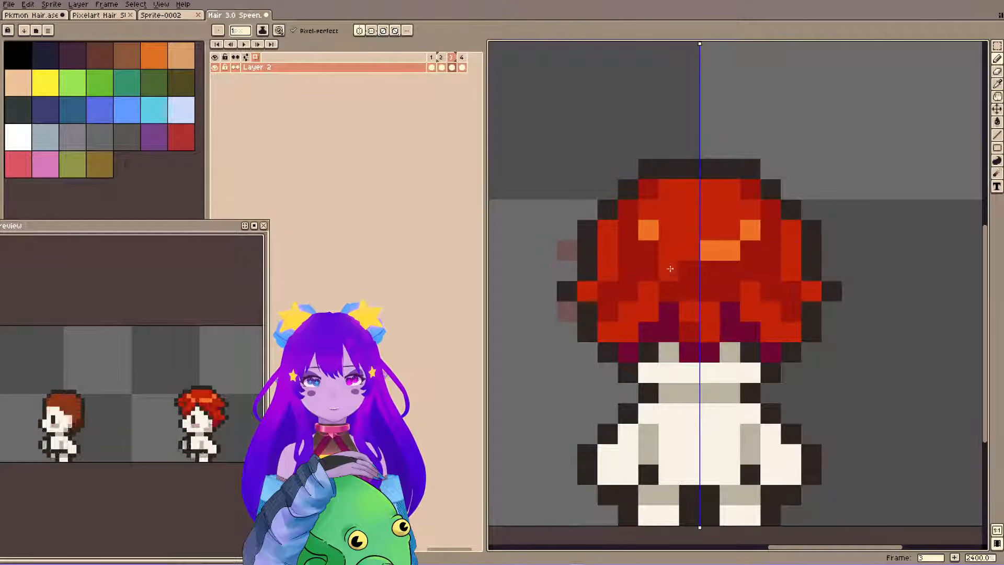
pyautogui.hotkey('ctrl', 's')
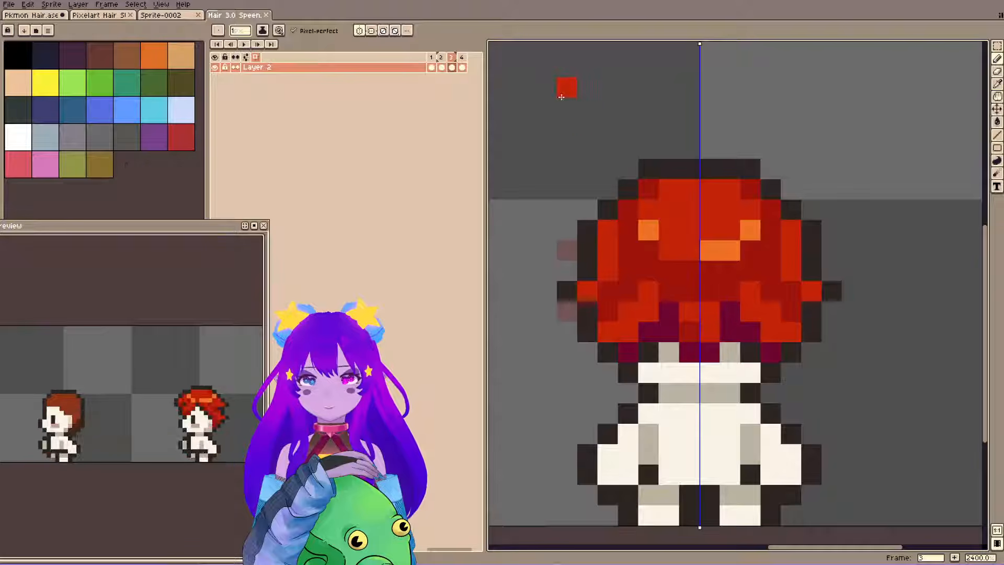
# Check frame 2, turn off mirrored drawing on frame 3, extend the central strand in bright red, and save.
pyautogui.click(444, 59)
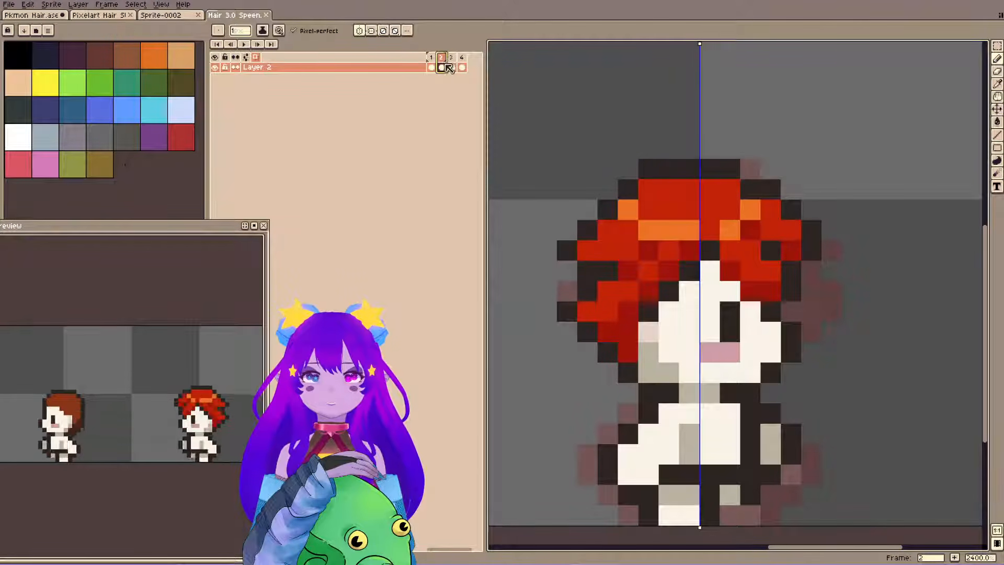
pyautogui.click(452, 63)
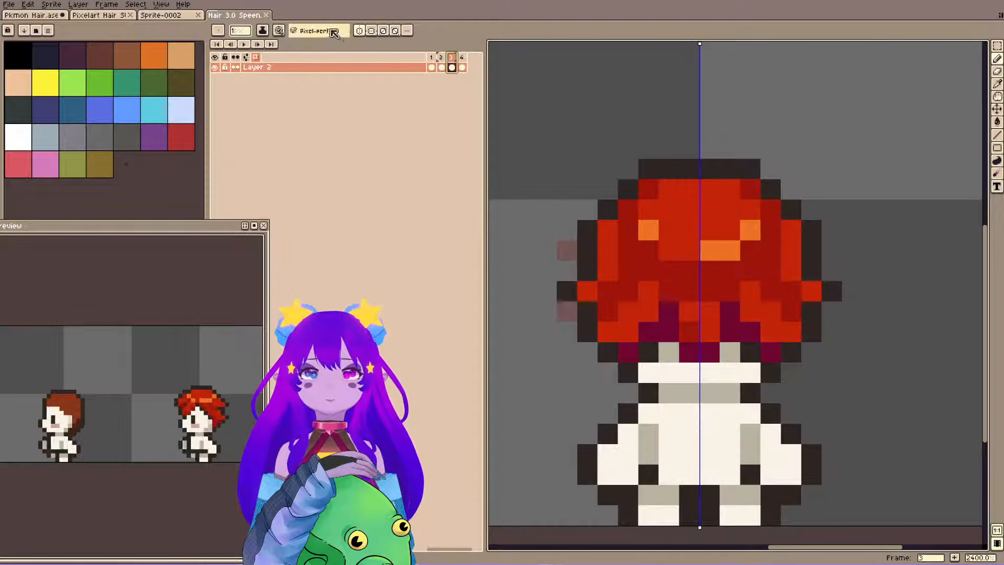
pyautogui.click(361, 33)
pyautogui.click(690, 291)
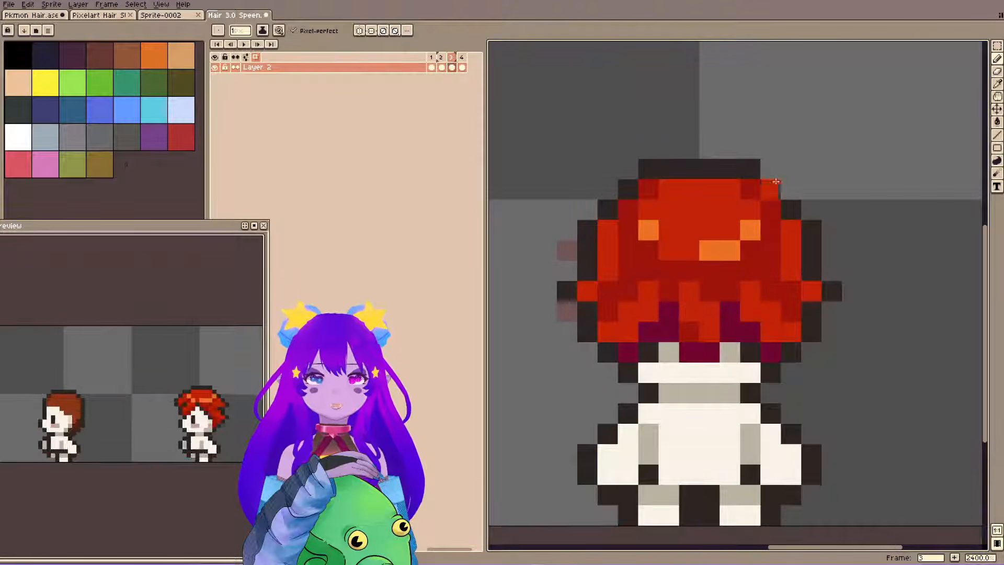
pyautogui.press('v')
pyautogui.hotkey('ctrl', 's')
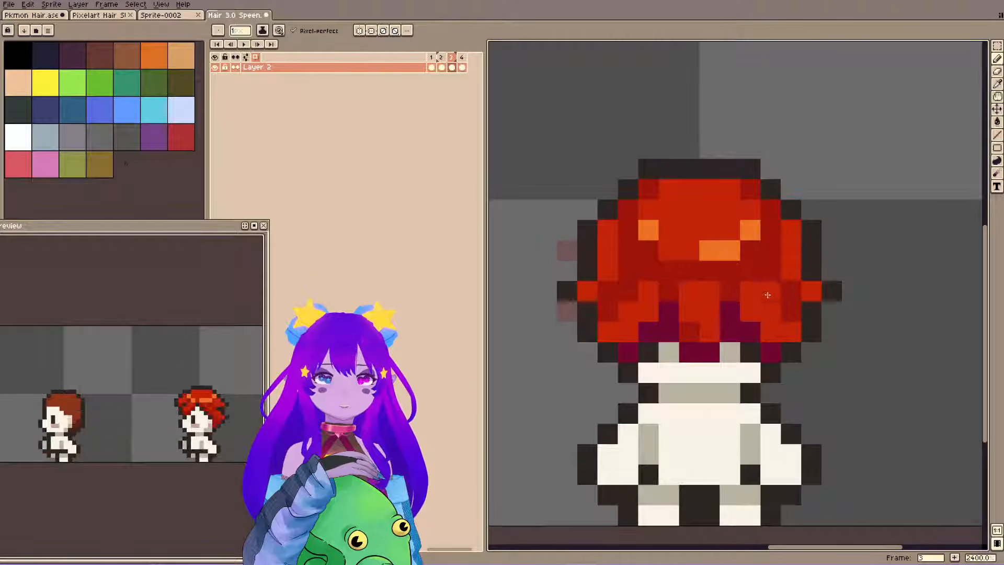
# Repaint the gaps beside the outer strands on both sides in the sampled dark red and save.
pyautogui.keyDown('alt'); pyautogui.click(610, 295); pyautogui.keyUp('alt')
pyautogui.moveTo(605, 307); pyautogui.dragTo(620, 291)
pyautogui.moveTo(767, 291); pyautogui.dragTo(788, 308)
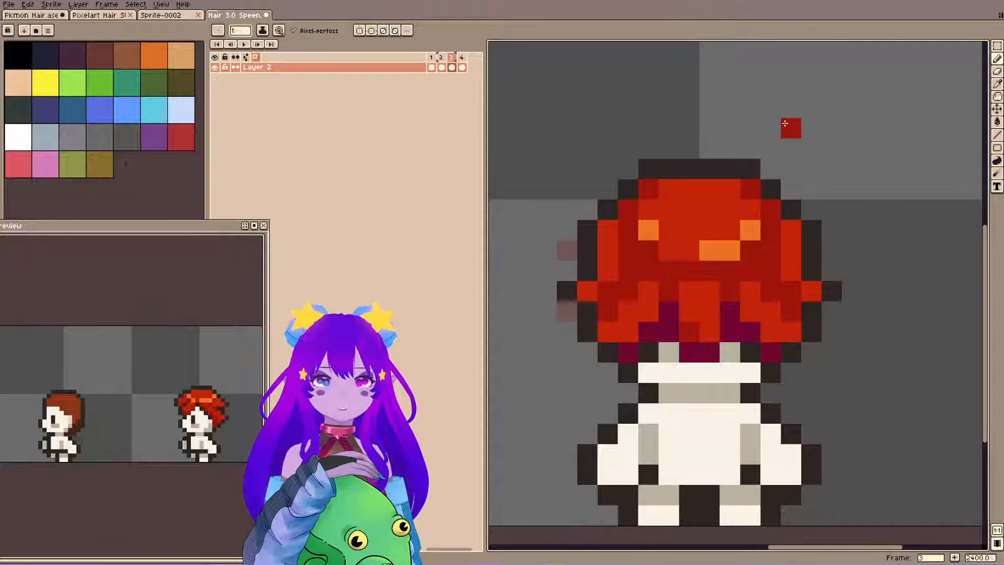
pyautogui.hotkey('ctrl', 's')
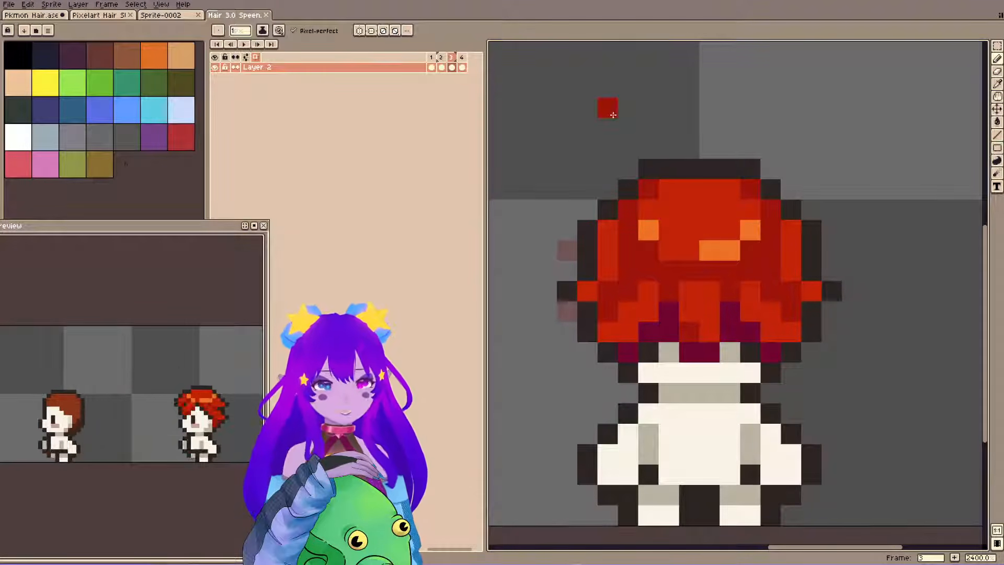
# View the whole canvas with the red-haired back view and save the sprite.
pyautogui.scroll(-5, 645, 242)
pyautogui.moveTo(646, 242); pyautogui.dragTo(751, 292)
pyautogui.hotkey('ctrl', 's')
# Look over the finished hairstyles and blank bodies in the Pixelart Hair sheet, comparing them with the other open files.
pyautogui.click(53, 19)
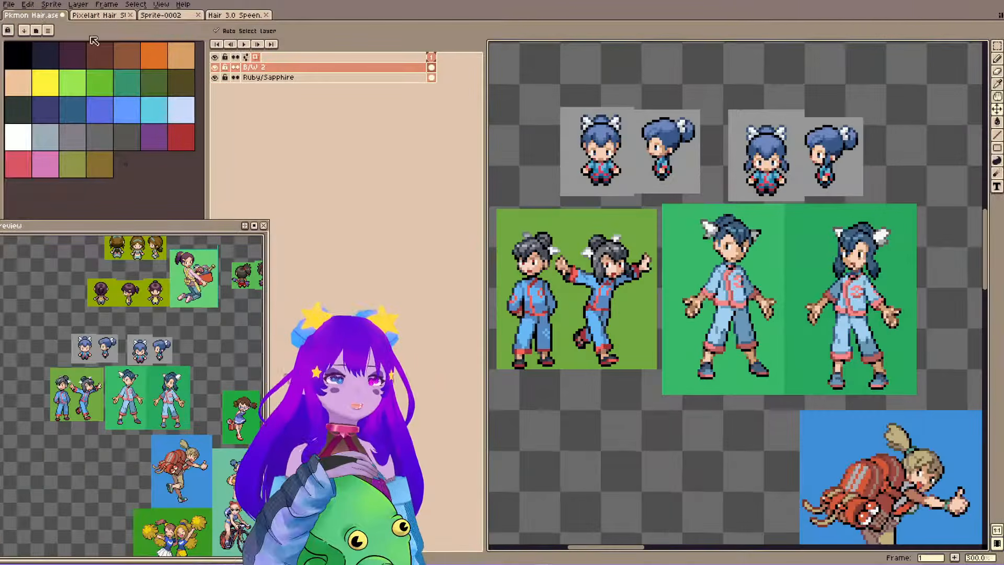
pyautogui.click(92, 17)
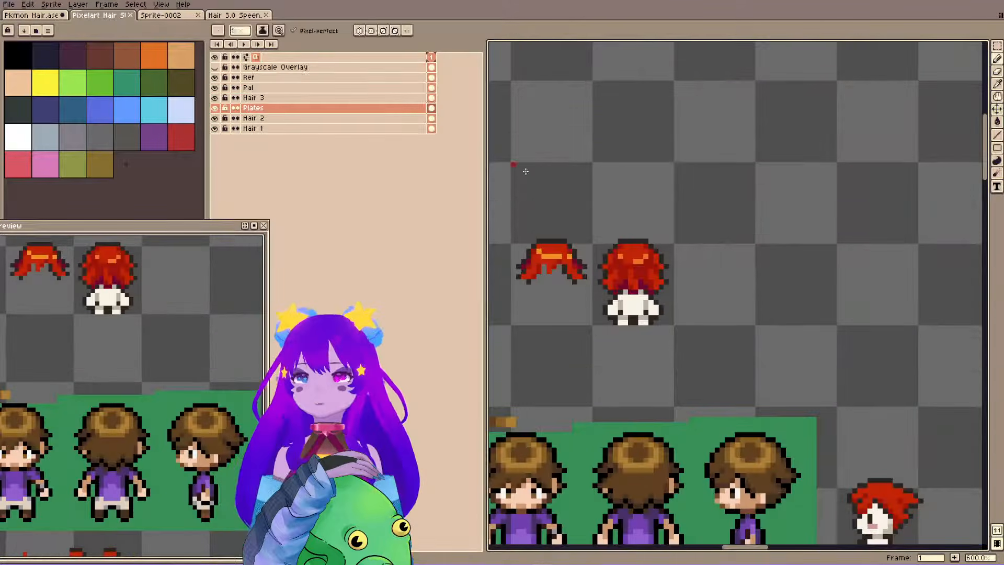
pyautogui.scroll(-4, 580, 200)
pyautogui.moveTo(622, 191); pyautogui.dragTo(830, 211)
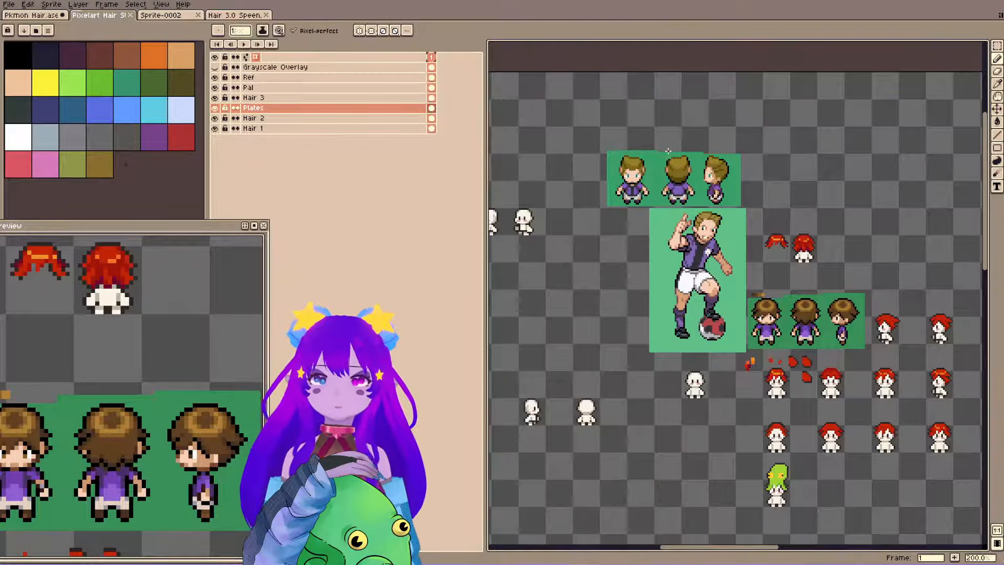
pyautogui.moveTo(606, 250); pyautogui.dragTo(926, 215)
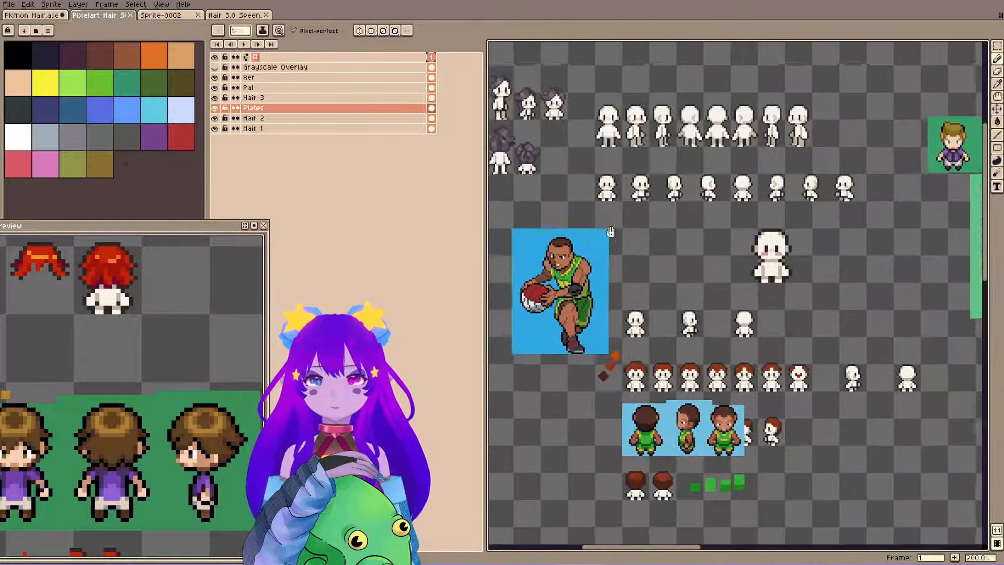
pyautogui.moveTo(608, 232); pyautogui.dragTo(859, 264)
pyautogui.scroll(3, 645, 366)
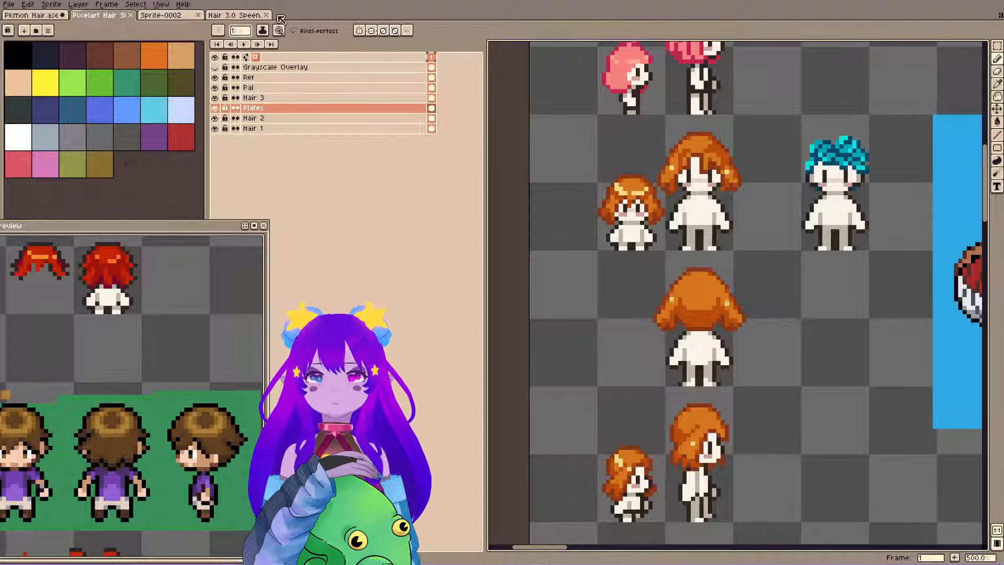
pyautogui.click(234, 14)
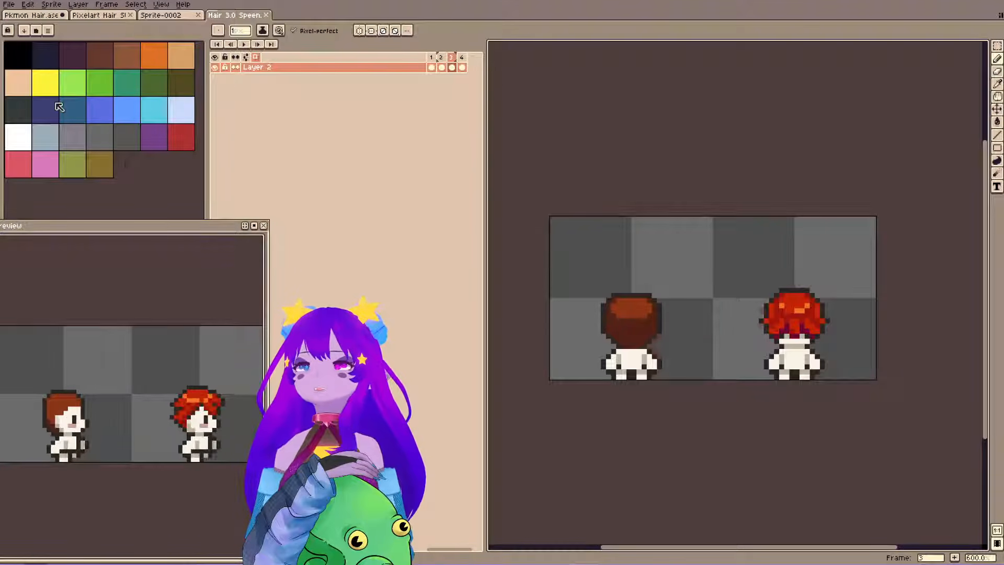
pyautogui.click(87, 16)
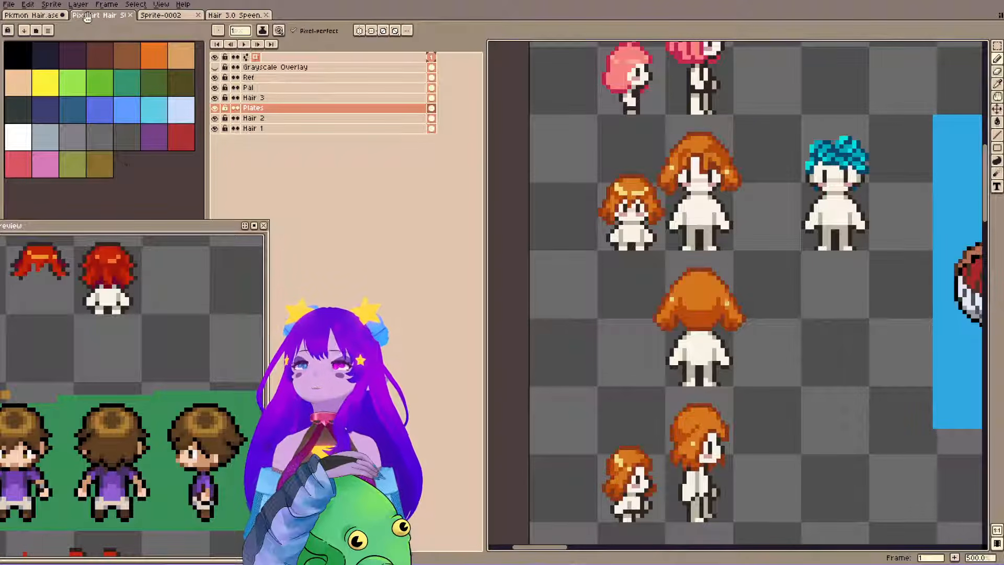
pyautogui.click(224, 15)
pyautogui.click(160, 15)
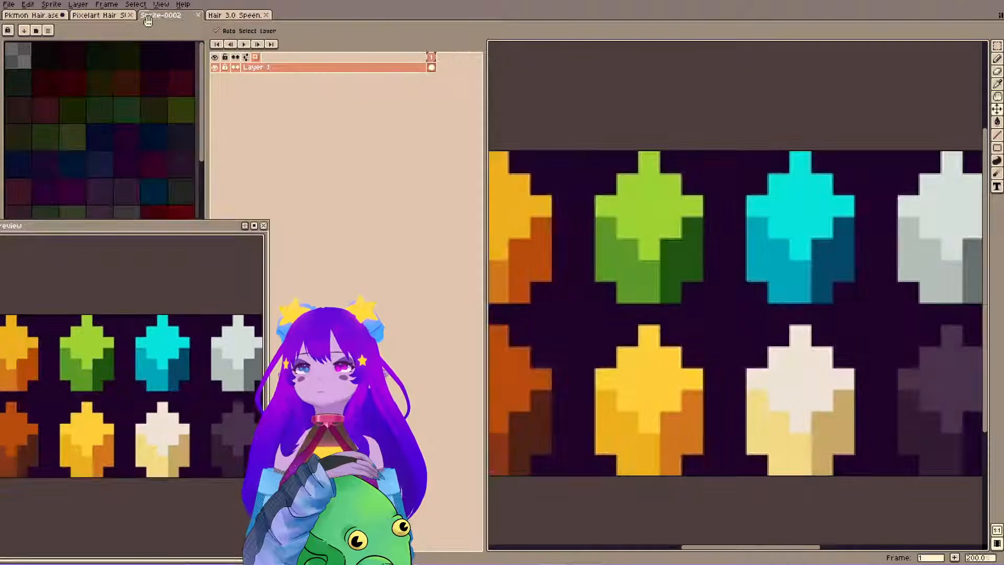
pyautogui.click(112, 17)
pyautogui.scroll(-4, 496, 129)
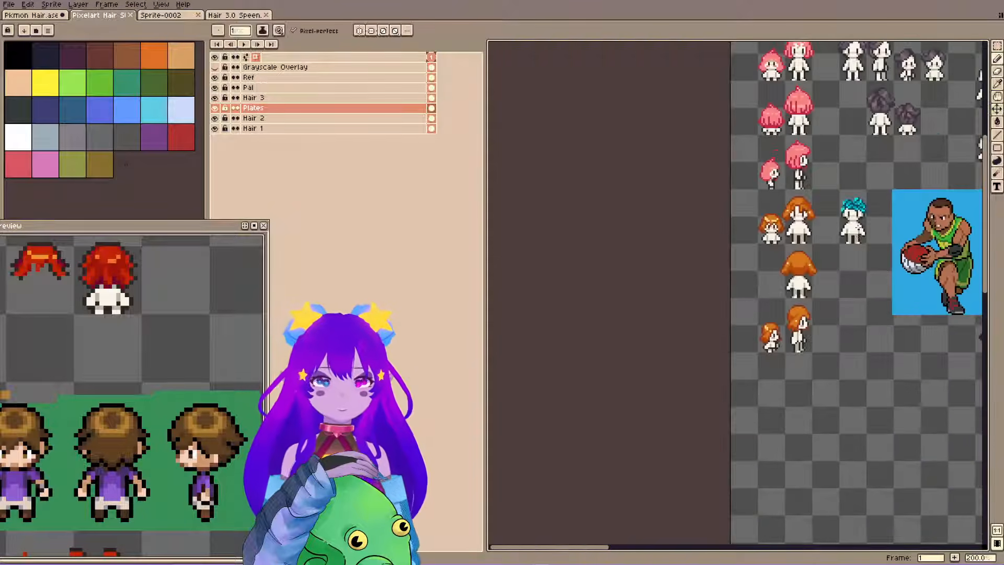
# Switch to the Pkmon Hair file and examine the black-haired guitarist's ponytail in the small sprites and large artwork.
pyautogui.click(52, 16)
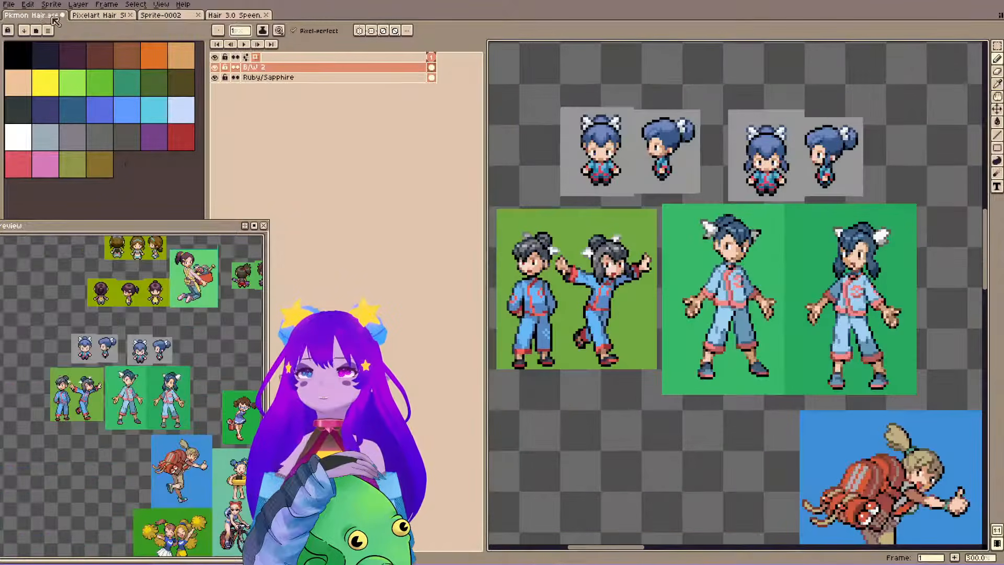
pyautogui.moveTo(575, 223); pyautogui.dragTo(592, 226)
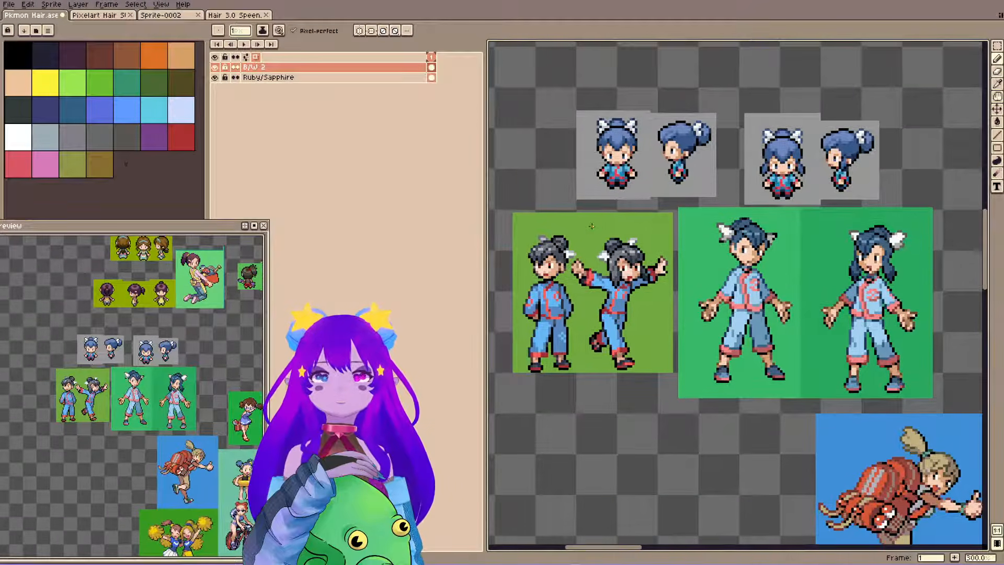
pyautogui.scroll(-4, 591, 226)
pyautogui.scroll(3, 723, 287)
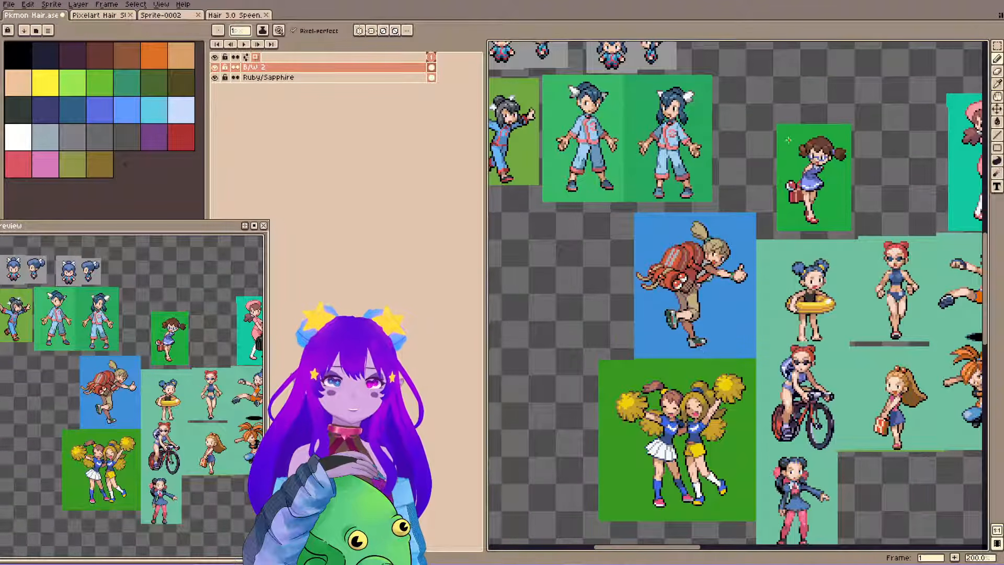
pyautogui.moveTo(788, 140); pyautogui.dragTo(687, 377)
pyautogui.moveTo(739, 187); pyautogui.dragTo(634, 262)
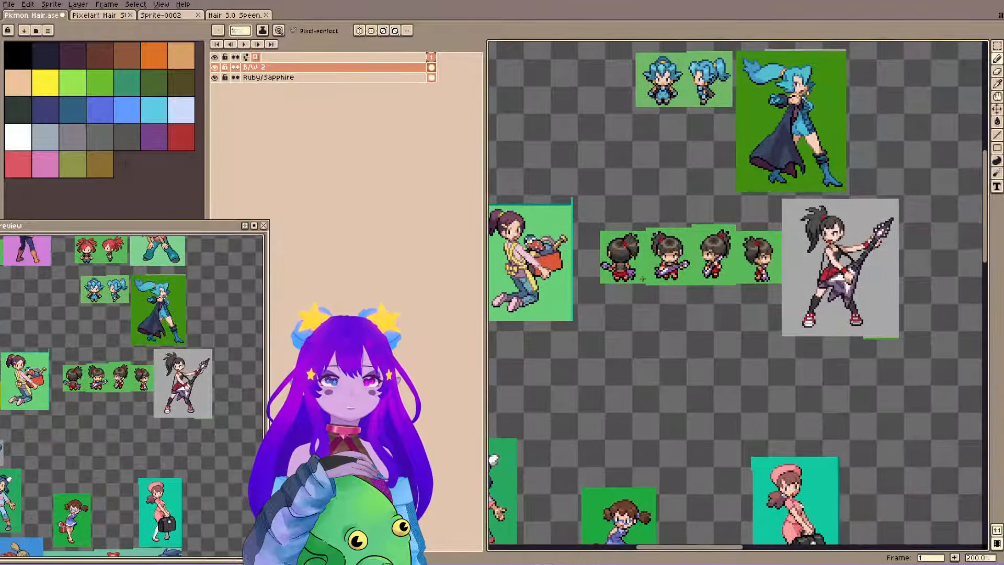
pyautogui.scroll(4, 809, 243)
pyautogui.scroll(1, 809, 243)
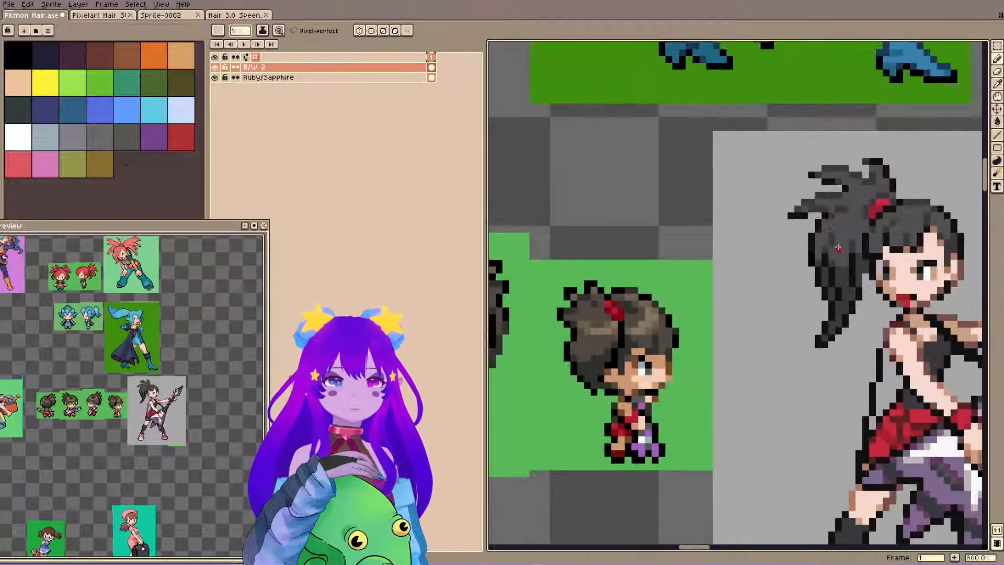
pyautogui.scroll(-3, 730, 227)
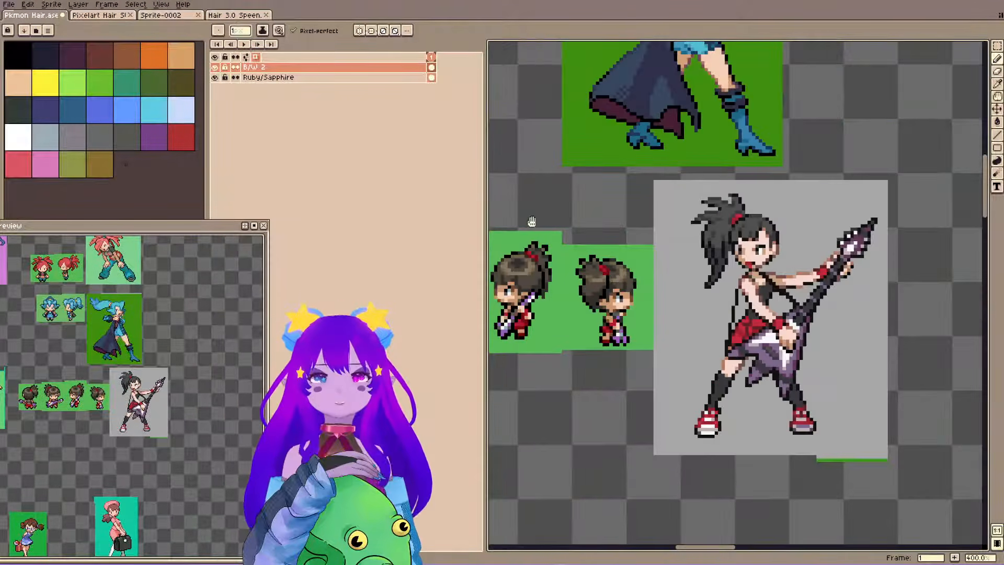
# Browse the ponytail, pigtail and bun references in Pkmon Hair, examining the blue-haired and red-haired characters closely.
pyautogui.moveTo(531, 222); pyautogui.dragTo(766, 242)
pyautogui.moveTo(522, 279); pyautogui.dragTo(904, 266)
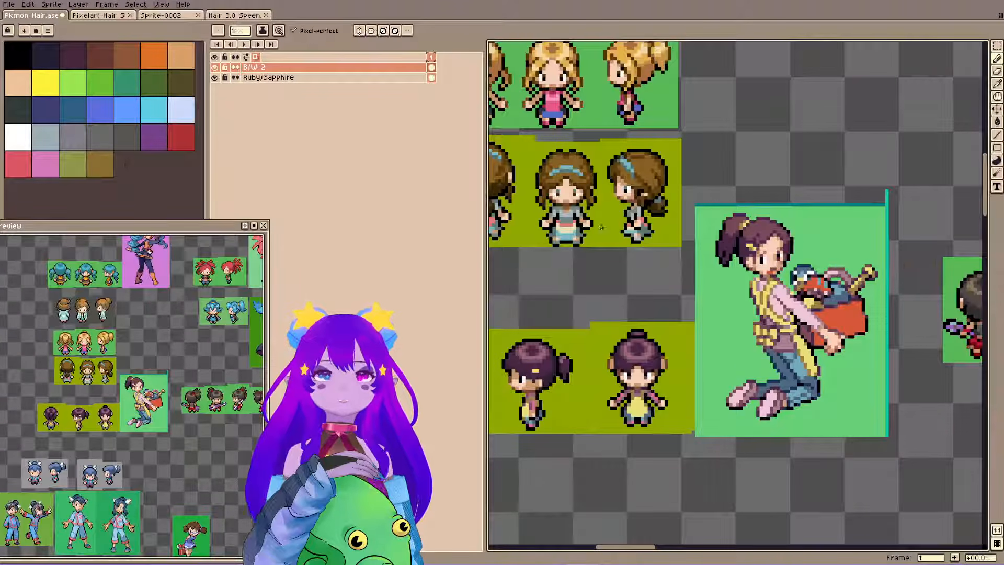
pyautogui.moveTo(602, 227); pyautogui.dragTo(755, 390)
pyautogui.scroll(-1, 755, 391)
pyautogui.moveTo(769, 243); pyautogui.dragTo(638, 460)
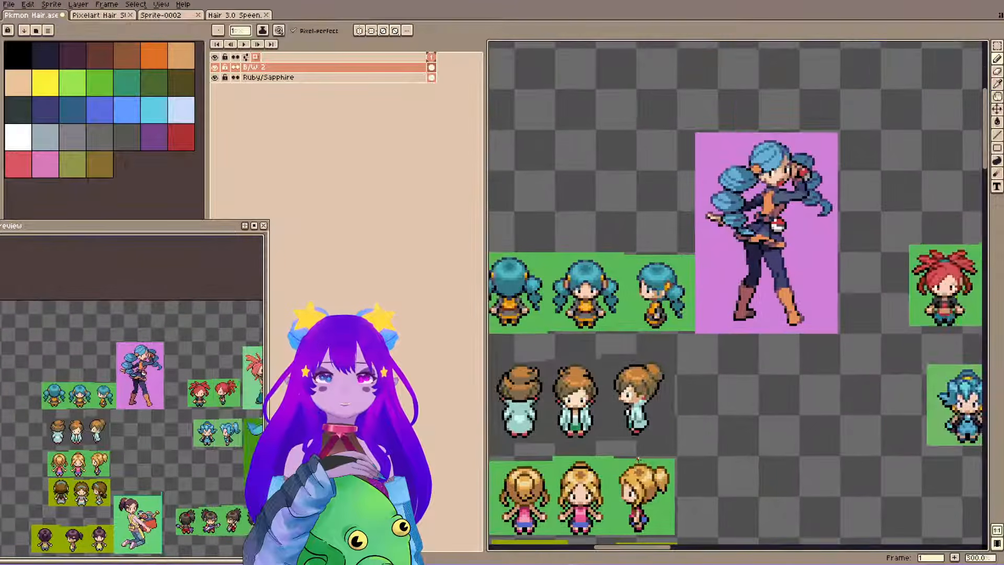
pyautogui.scroll(4, 623, 283)
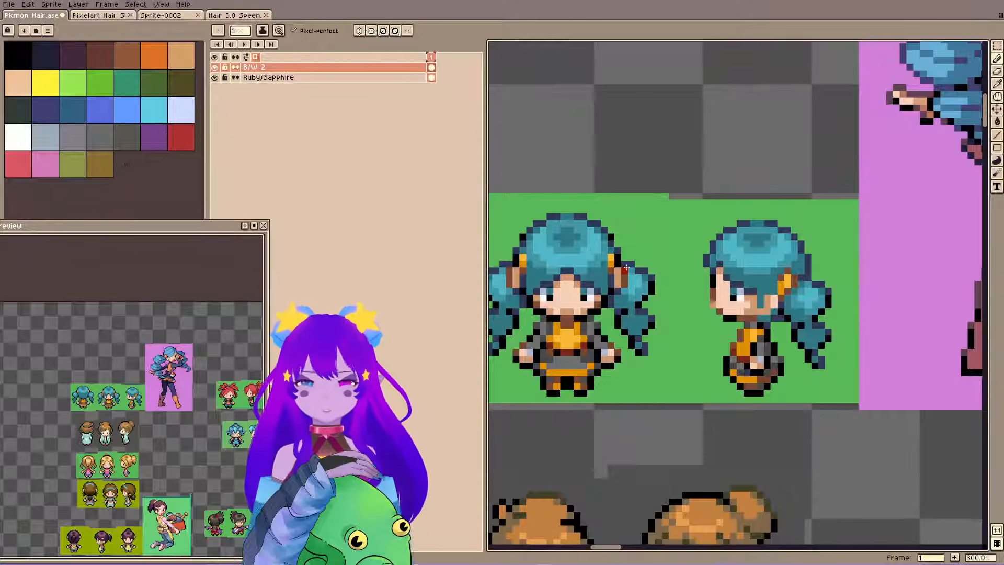
pyautogui.scroll(-2, 730, 258)
pyautogui.moveTo(835, 258); pyautogui.dragTo(442, 290)
pyautogui.moveTo(818, 368); pyautogui.dragTo(576, 330)
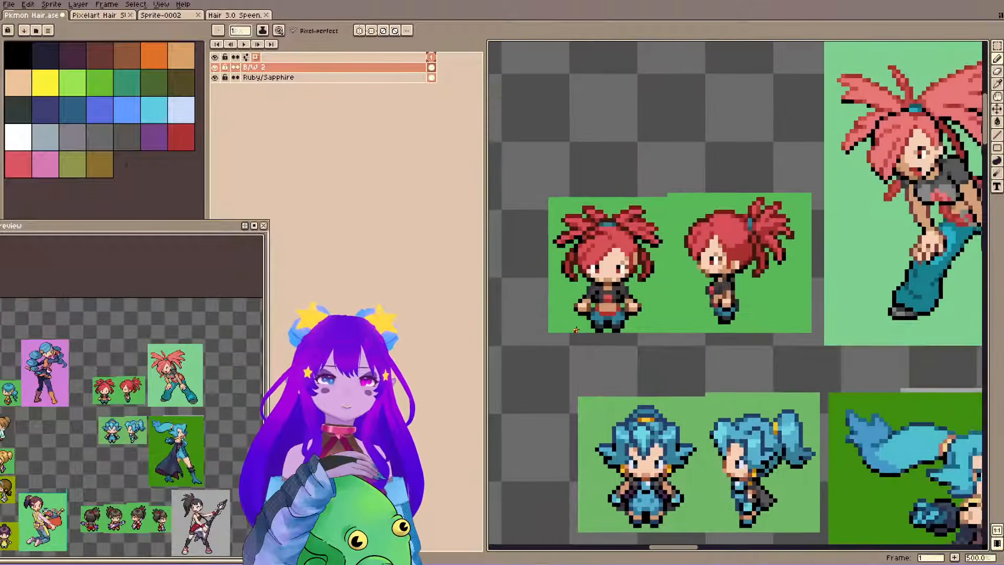
pyautogui.scroll(-1, 800, 330)
pyautogui.moveTo(810, 334); pyautogui.dragTo(788, 305)
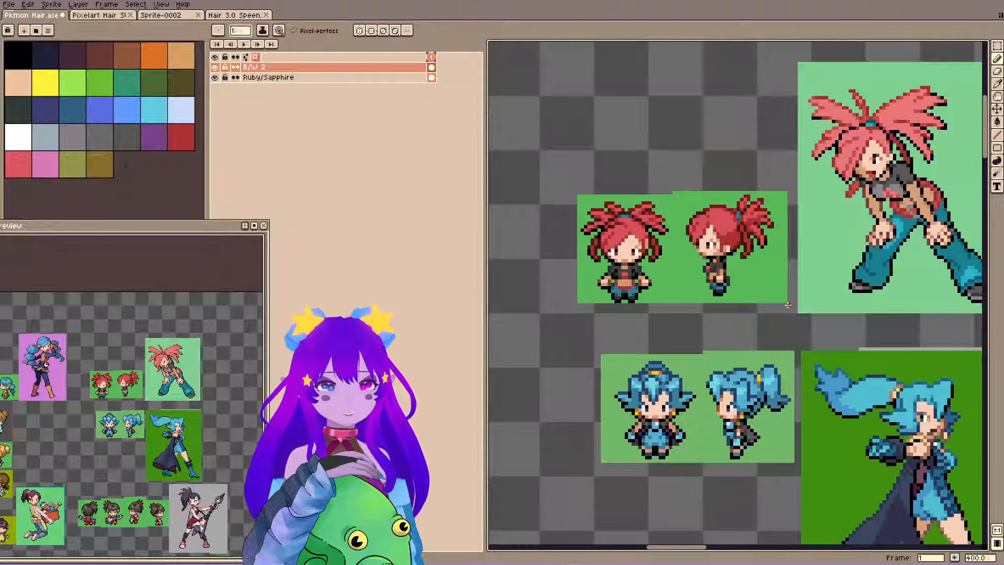
pyautogui.moveTo(721, 443); pyautogui.dragTo(626, 316)
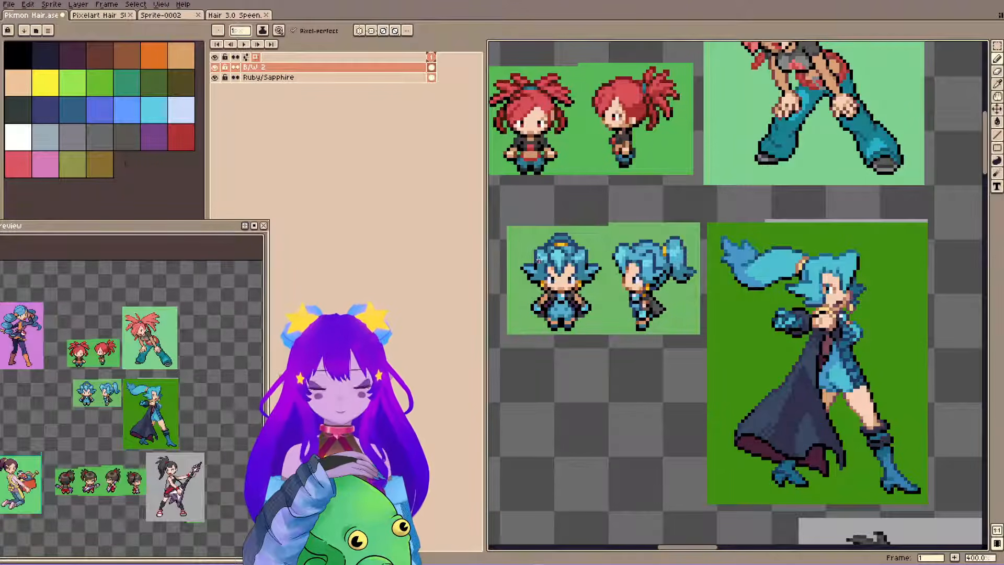
# Select and copy the blue-haired caped character's two small sprites and large artwork, and switch to the Pixelart Hair file.
pyautogui.press('m')
pyautogui.moveTo(506, 196); pyautogui.dragTo(942, 513)
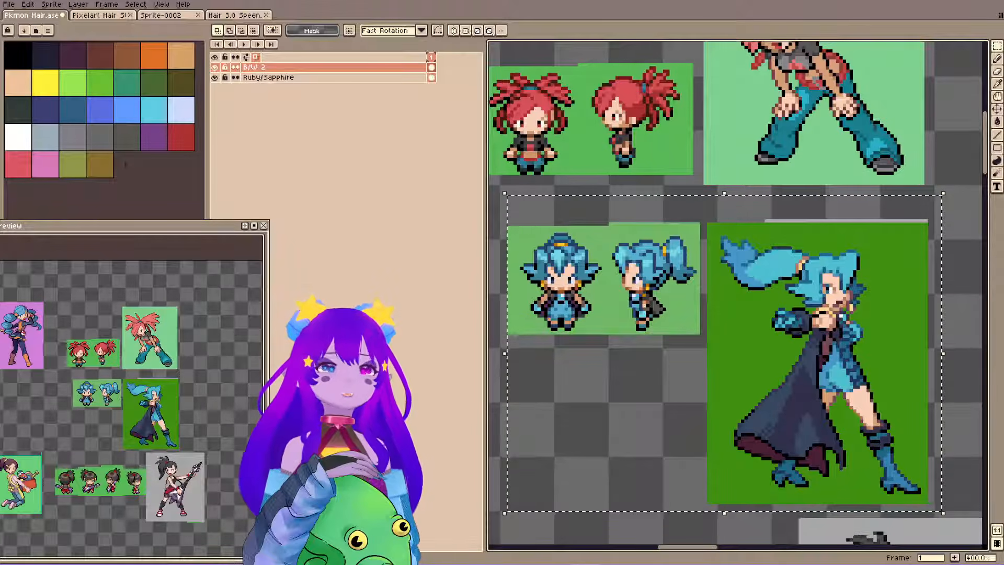
pyautogui.click(226, 15)
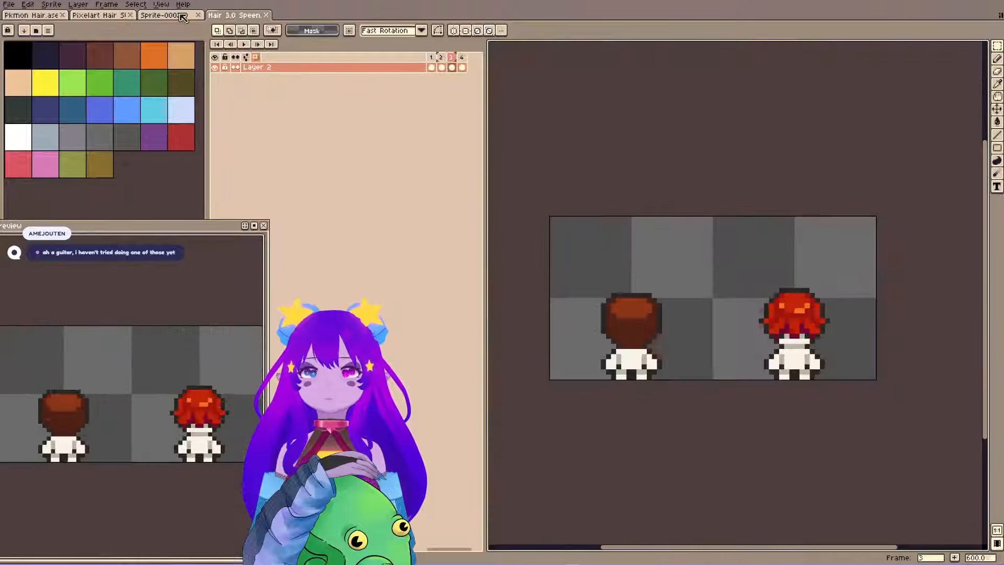
pyautogui.click(182, 18)
pyautogui.click(96, 15)
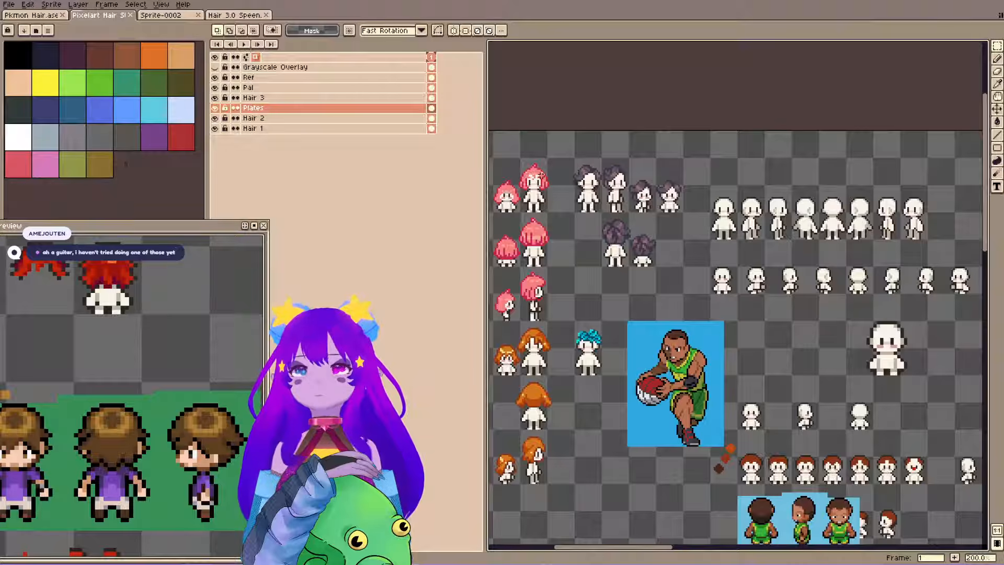
# Paste the blue-haired reference onto the Ref layer and place it at 16, 279 in the empty area below the orange-haired sprites.
pyautogui.click(280, 78)
pyautogui.scroll(-2, 722, 244)
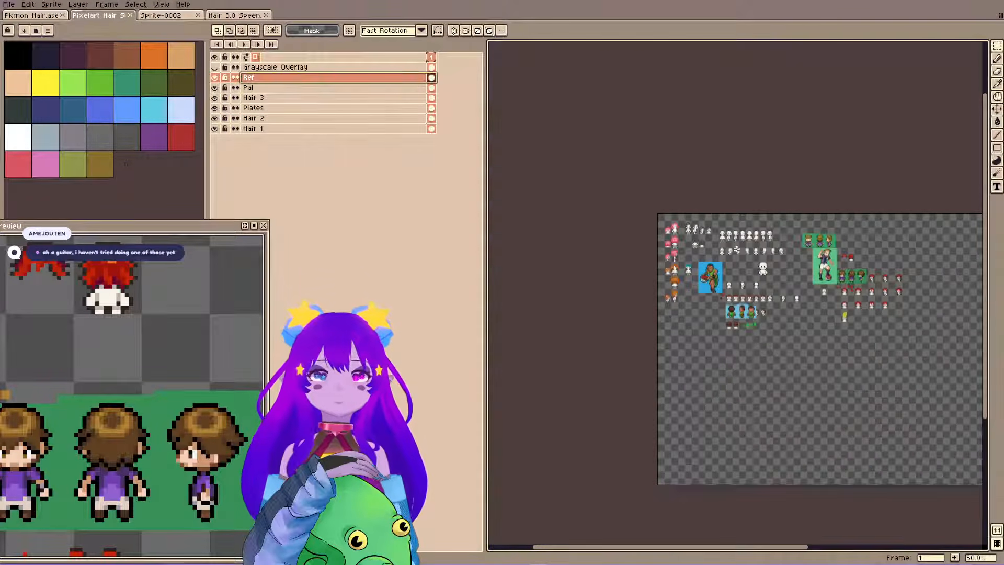
pyautogui.moveTo(736, 250); pyautogui.dragTo(593, 195)
pyautogui.hotkey('ctrl', 'v')
pyautogui.moveTo(666, 250); pyautogui.dragTo(533, 314)
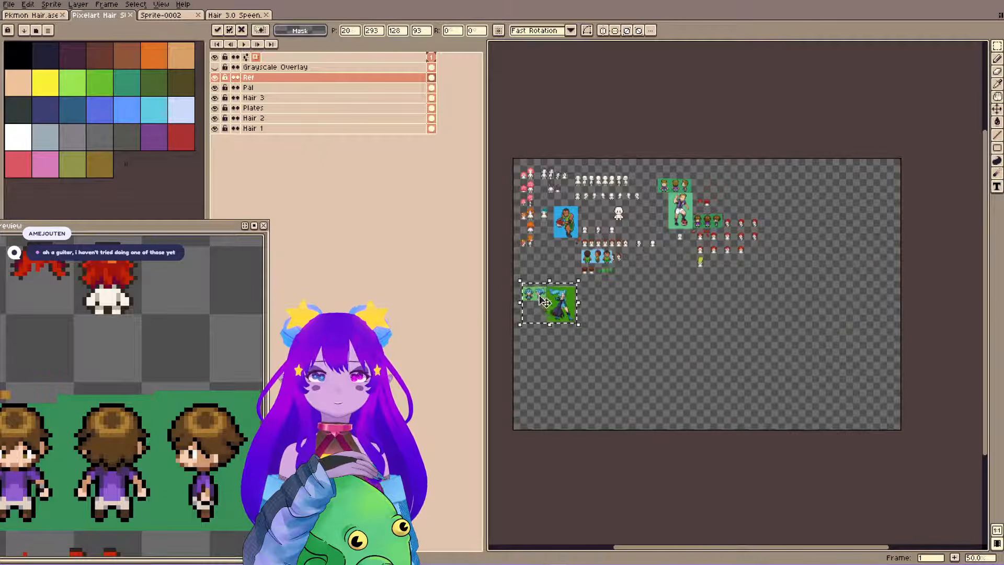
pyautogui.scroll(4, 543, 302)
pyautogui.moveTo(620, 322); pyautogui.dragTo(617, 291)
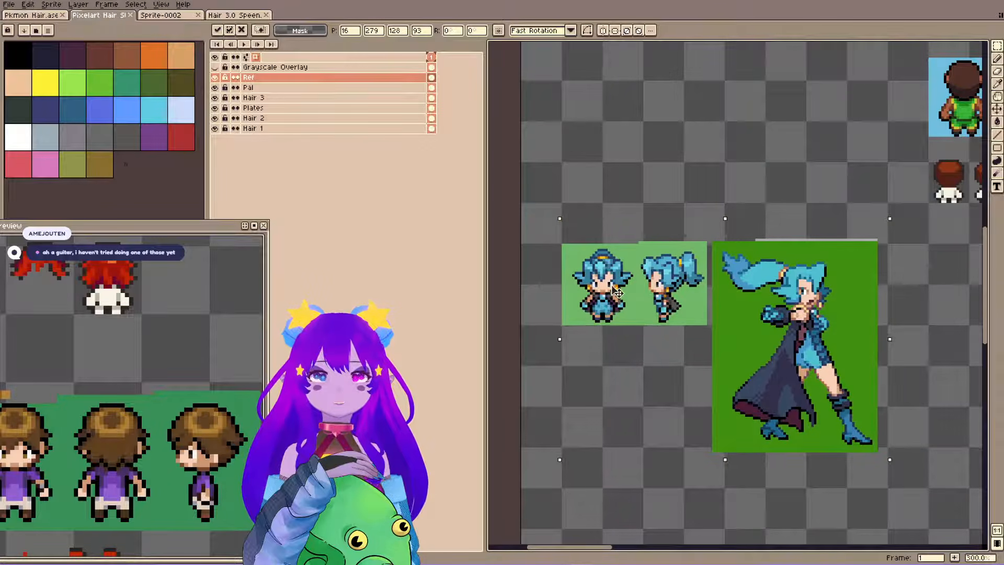
# Bring the pasted reference into the preview, drop it in place, and select the small front-facing blank body with the Plates layer active.
pyautogui.scroll(-4, 72, 331)
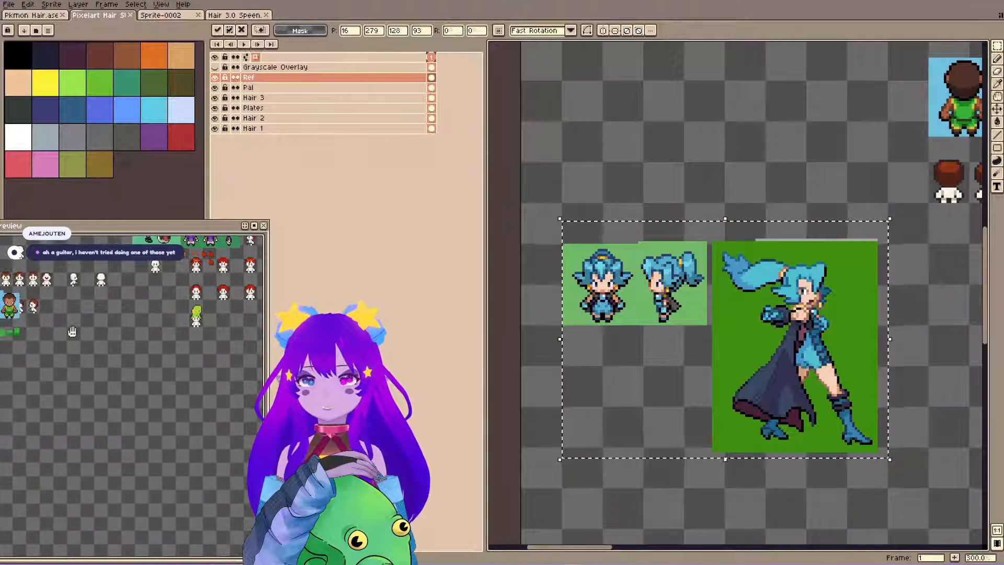
pyautogui.scroll(4, 72, 331)
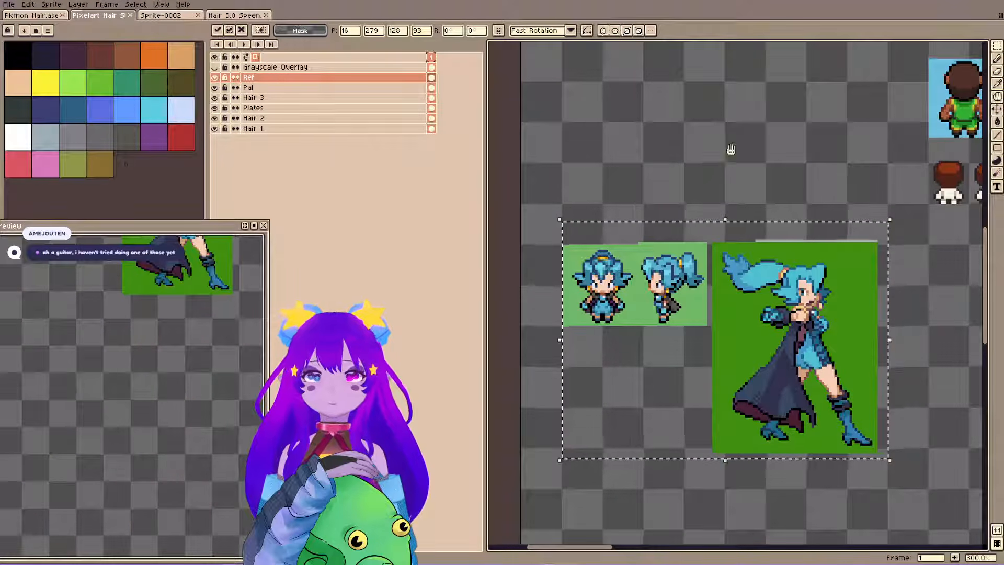
pyautogui.moveTo(731, 150); pyautogui.dragTo(683, 305)
pyautogui.click(625, 291)
pyautogui.moveTo(606, 272); pyautogui.dragTo(668, 331)
pyautogui.click(313, 107)
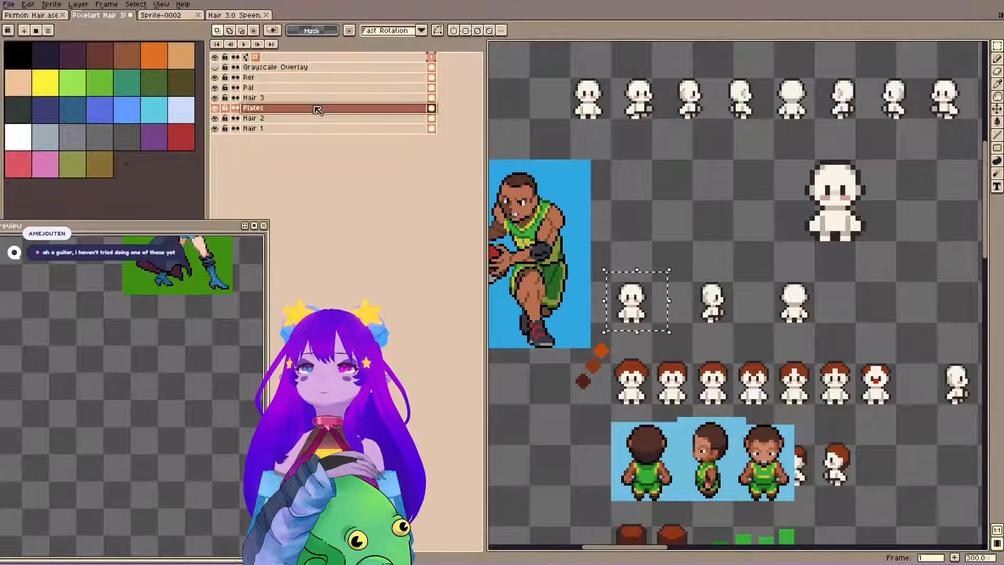
# Copy the small front-facing blank body on the Plates layer to 53, 361 below the blue-haired sprites, and return to Pkmon Hair.
pyautogui.moveTo(587, 420); pyautogui.dragTo(809, 163)
pyautogui.moveTo(545, 503); pyautogui.dragTo(650, 294)
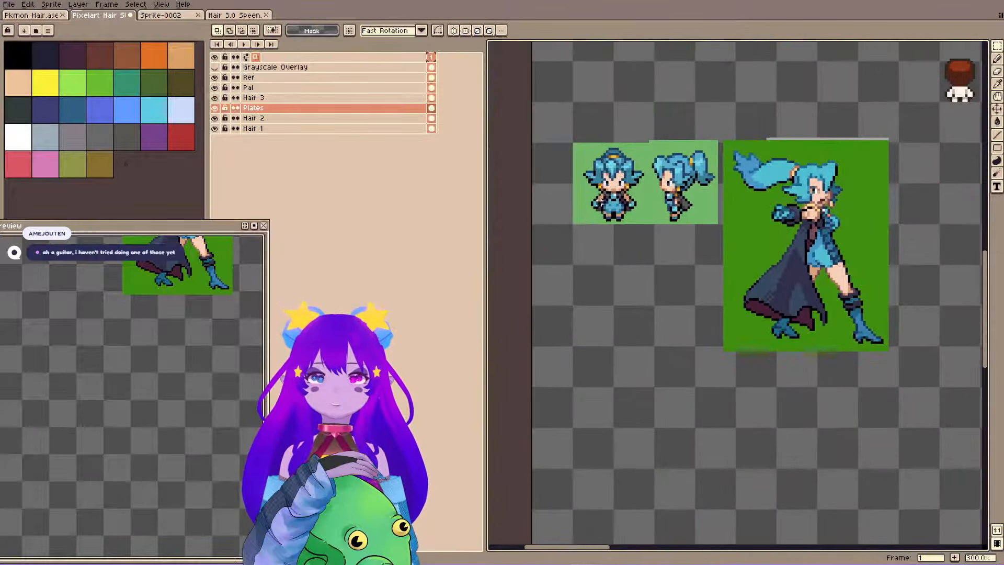
pyautogui.scroll(-3, 650, 293)
pyautogui.moveTo(716, 244); pyautogui.dragTo(688, 300)
pyautogui.scroll(2, 688, 300)
pyautogui.scroll(3, 688, 300)
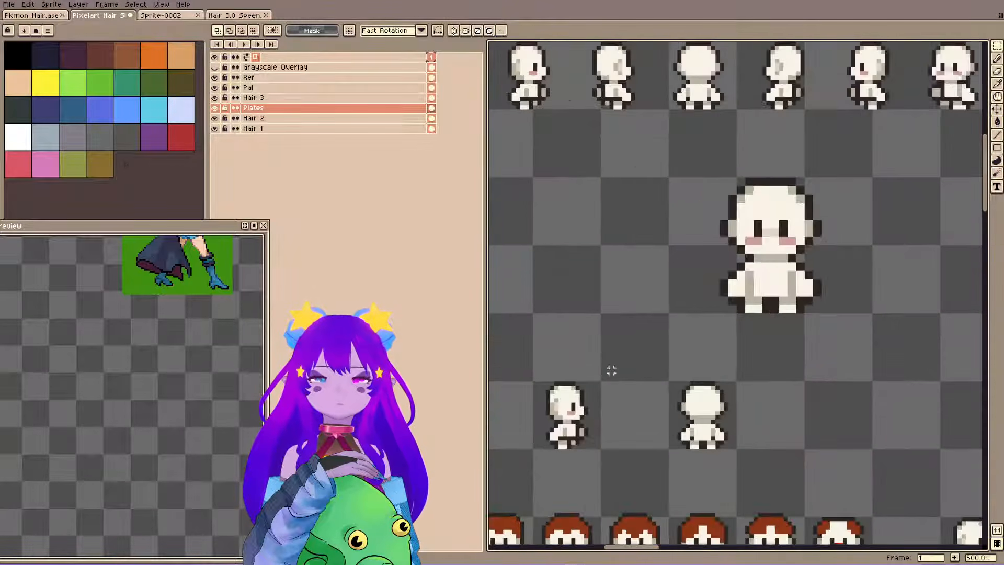
pyautogui.moveTo(609, 369); pyautogui.dragTo(719, 298)
pyautogui.moveTo(503, 286); pyautogui.dragTo(584, 392)
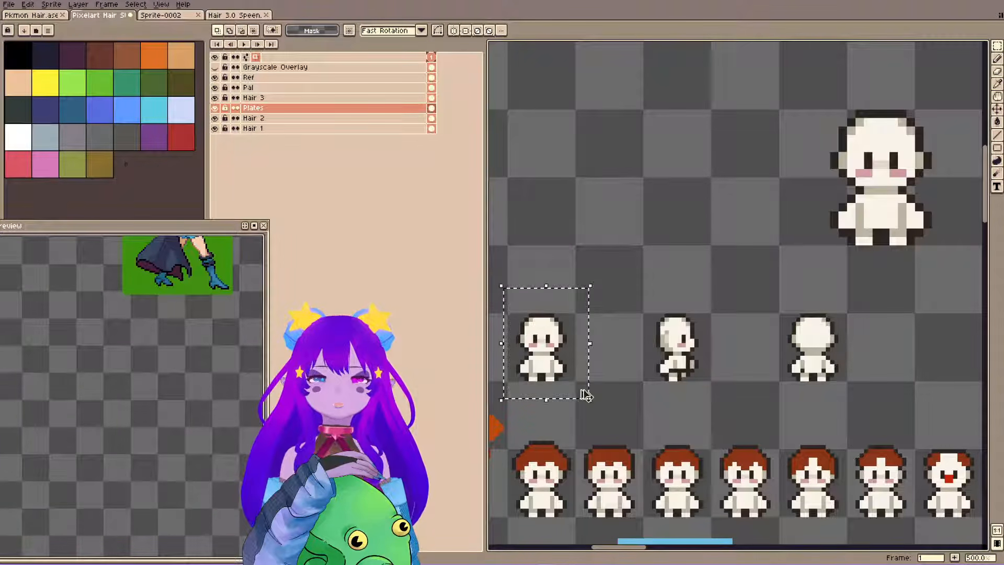
pyautogui.scroll(-3, 583, 392)
pyautogui.scroll(2, 837, 221)
pyautogui.moveTo(816, 149); pyautogui.dragTo(646, 399)
pyautogui.scroll(4, 689, 489)
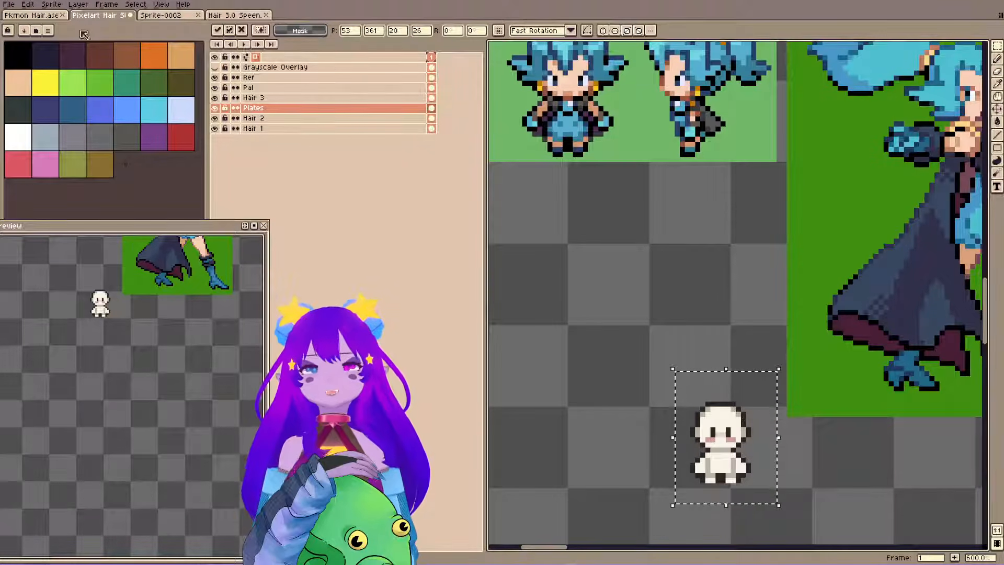
pyautogui.click(46, 15)
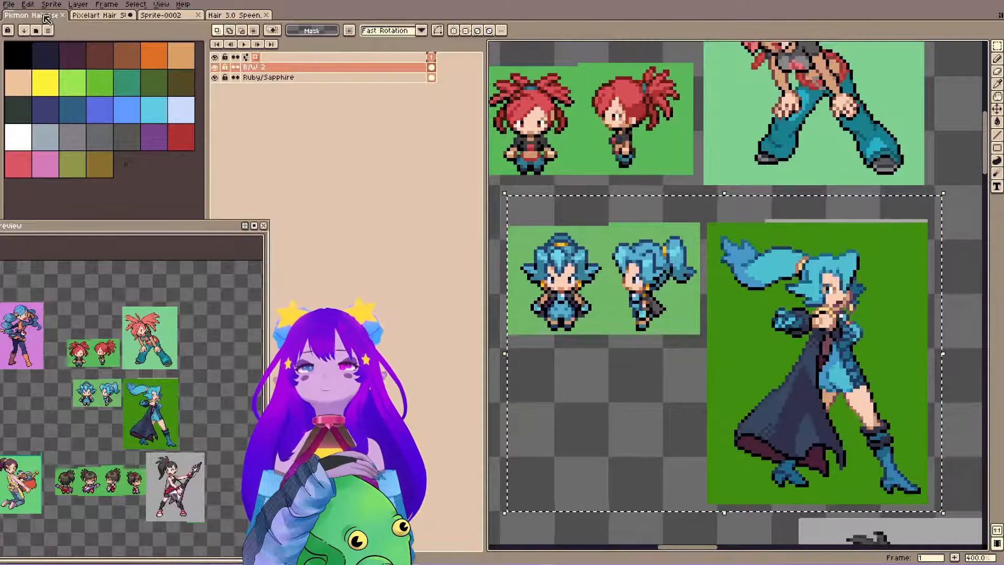
# Look over the other character references across the Pkmon Hair sheet, from the guitar player and caped redhead to the swimmers and soccer player.
pyautogui.scroll(-4, 700, 269)
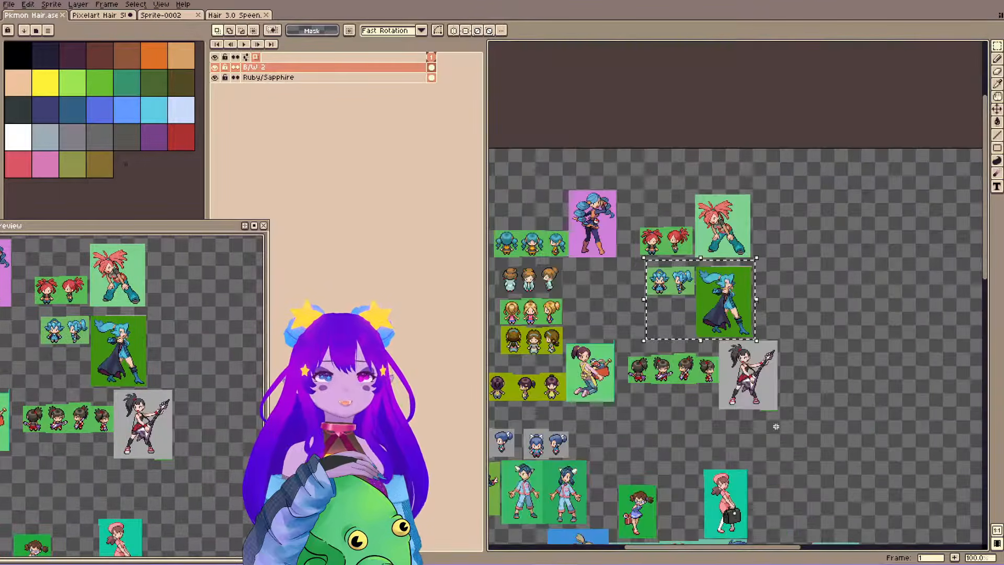
pyautogui.scroll(5, 700, 269)
pyautogui.moveTo(700, 269); pyautogui.dragTo(706, 313)
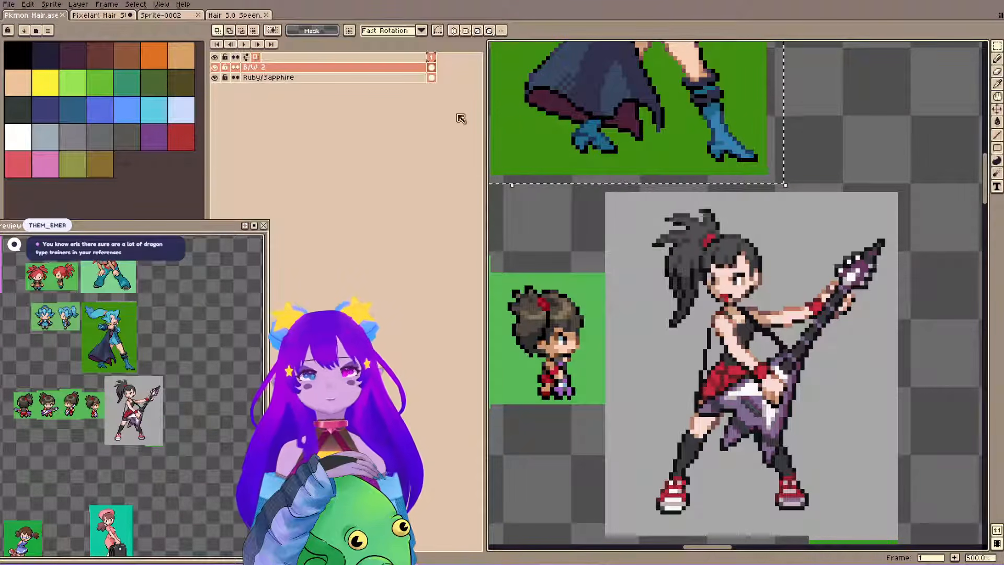
pyautogui.scroll(-6, 583, 198)
pyautogui.scroll(1, 587, 202)
pyautogui.scroll(7, 665, 289)
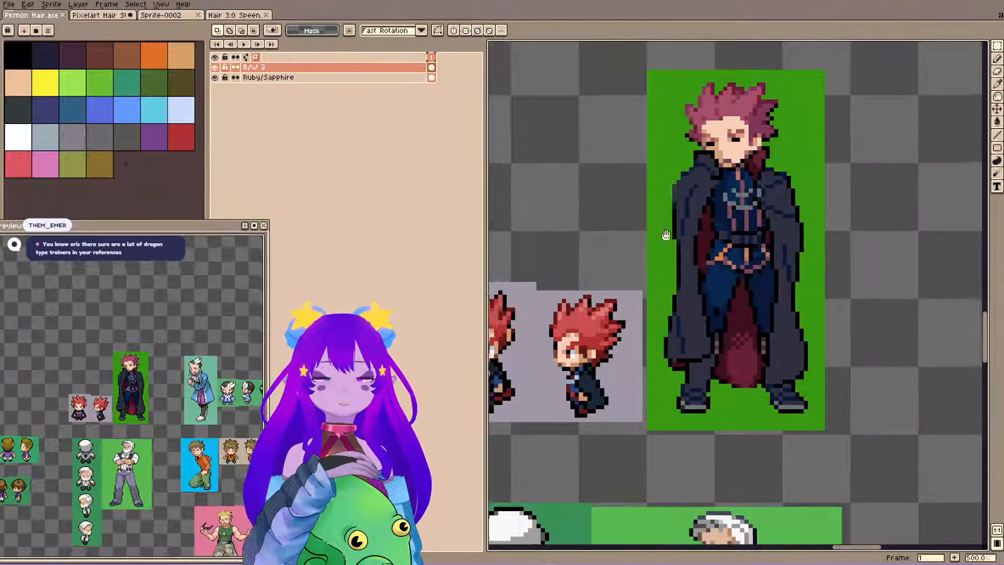
pyautogui.moveTo(664, 233); pyautogui.dragTo(740, 273)
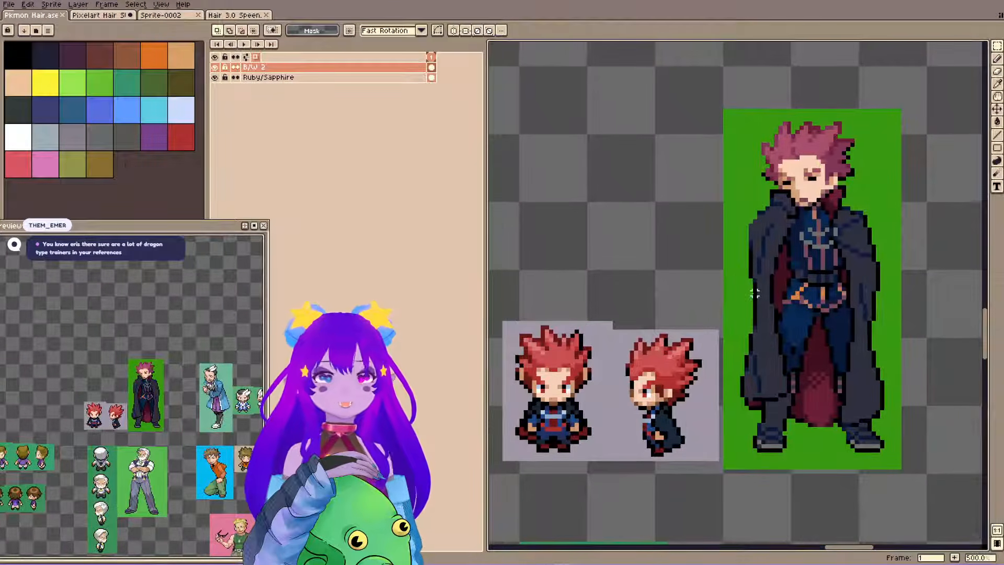
pyautogui.scroll(-5, 648, 259)
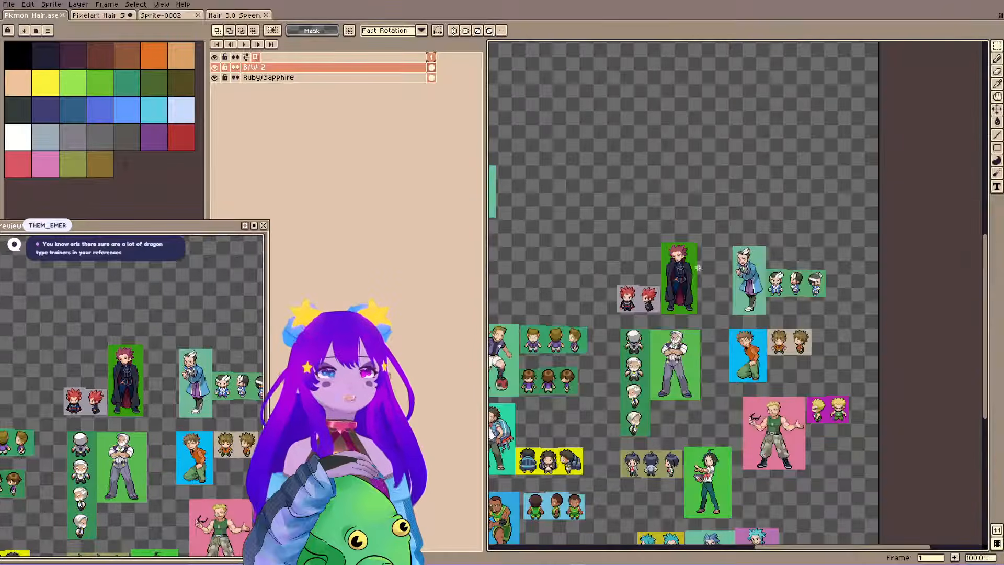
pyautogui.scroll(-1, 642, 266)
pyautogui.moveTo(567, 196); pyautogui.dragTo(760, 347)
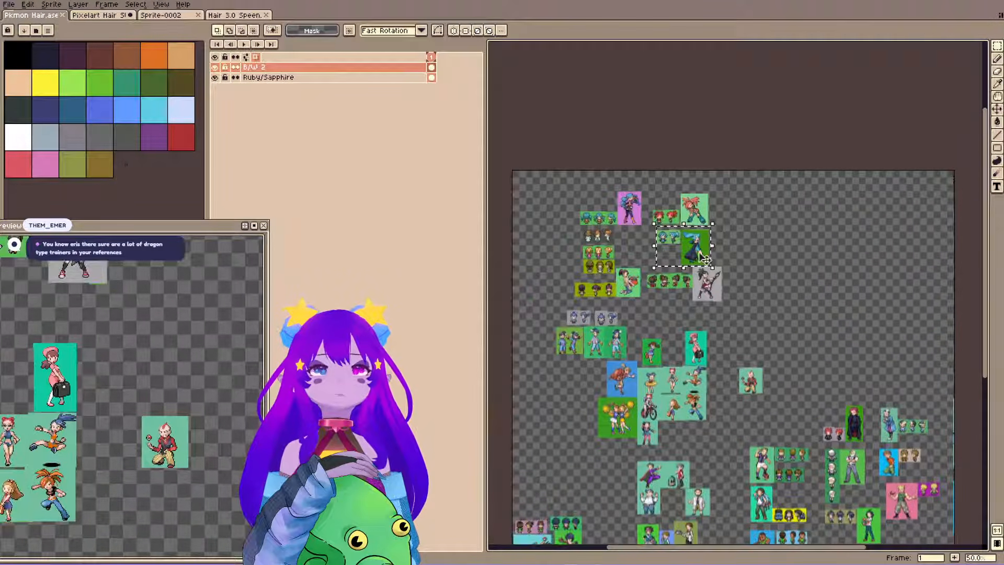
pyautogui.scroll(5, 705, 258)
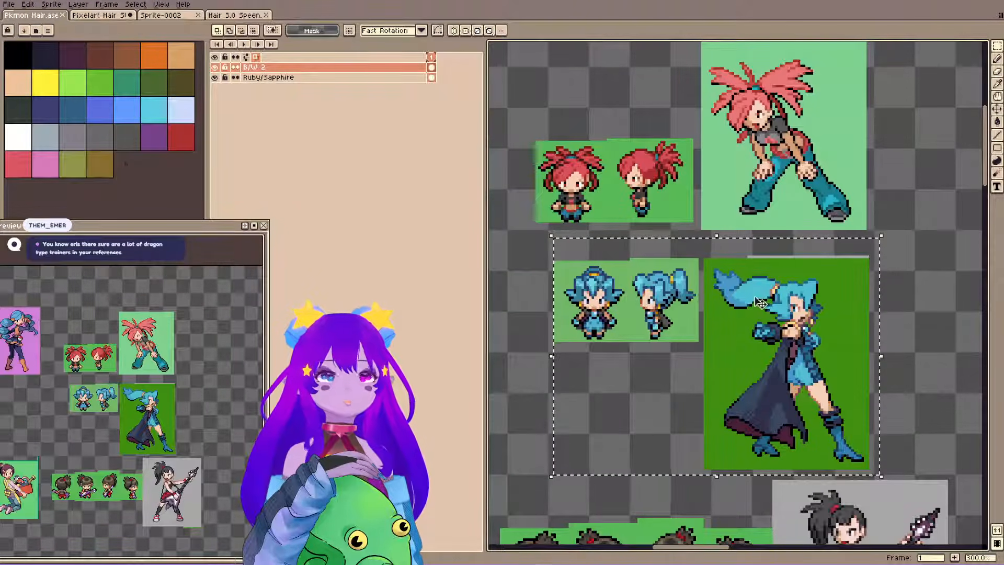
pyautogui.scroll(-1, 761, 303)
pyautogui.hscroll(-3, 664, 321)
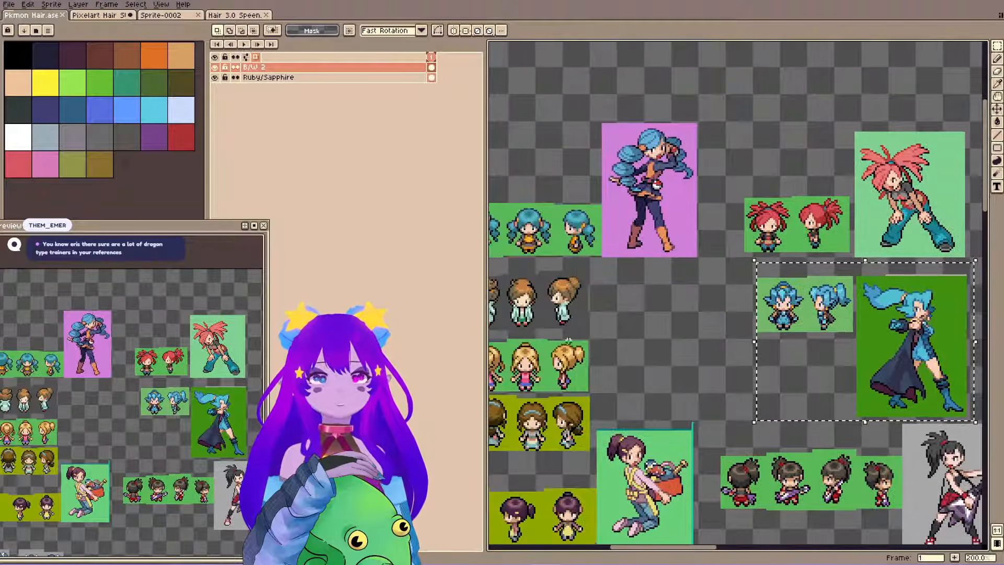
pyautogui.moveTo(569, 341); pyautogui.dragTo(588, 230)
pyautogui.moveTo(742, 454); pyautogui.dragTo(643, 287)
pyautogui.moveTo(803, 432); pyautogui.dragTo(659, 157)
pyautogui.moveTo(798, 393); pyautogui.dragTo(607, 186)
pyautogui.moveTo(770, 370); pyautogui.dragTo(600, 148)
pyautogui.scroll(2, 570, 333)
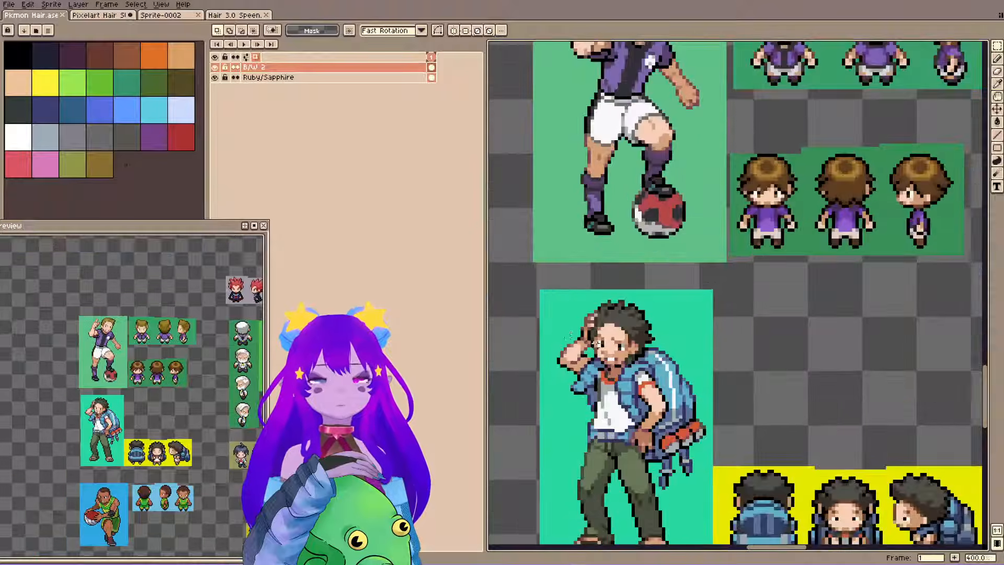
pyautogui.scroll(1, 607, 344)
pyautogui.scroll(-2, 677, 260)
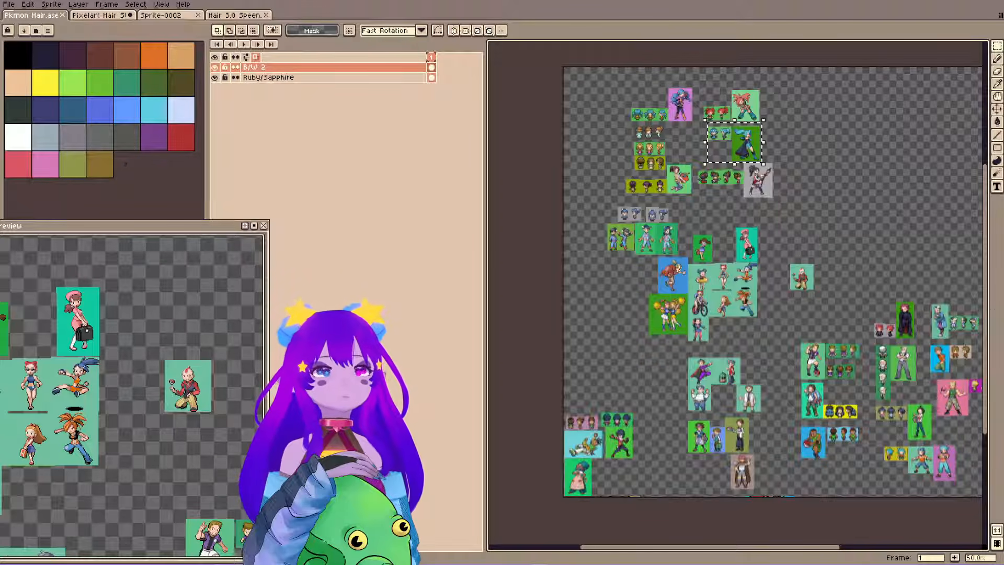
pyautogui.scroll(2, 678, 267)
pyautogui.press('space')
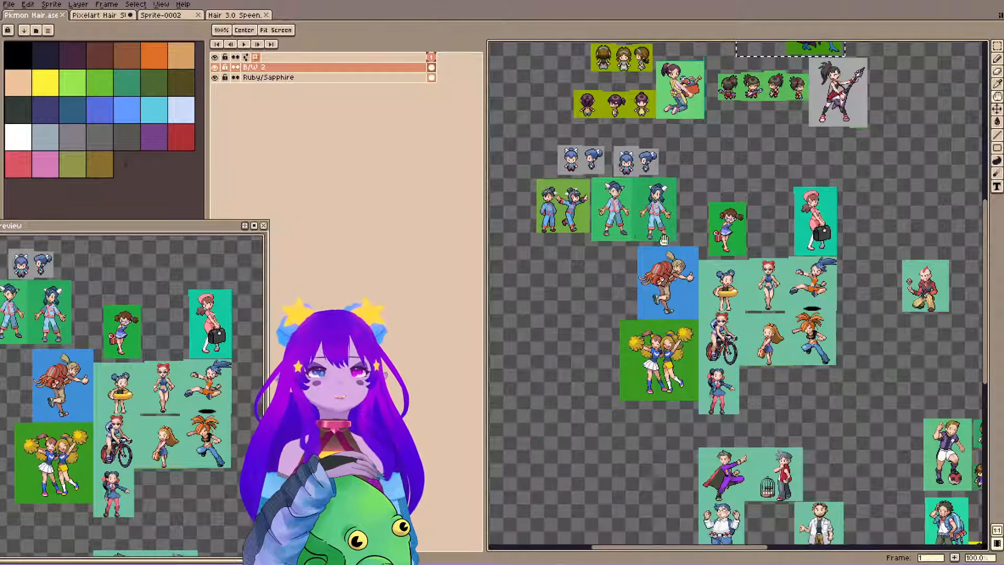
pyautogui.moveTo(805, 279); pyautogui.dragTo(800, 306)
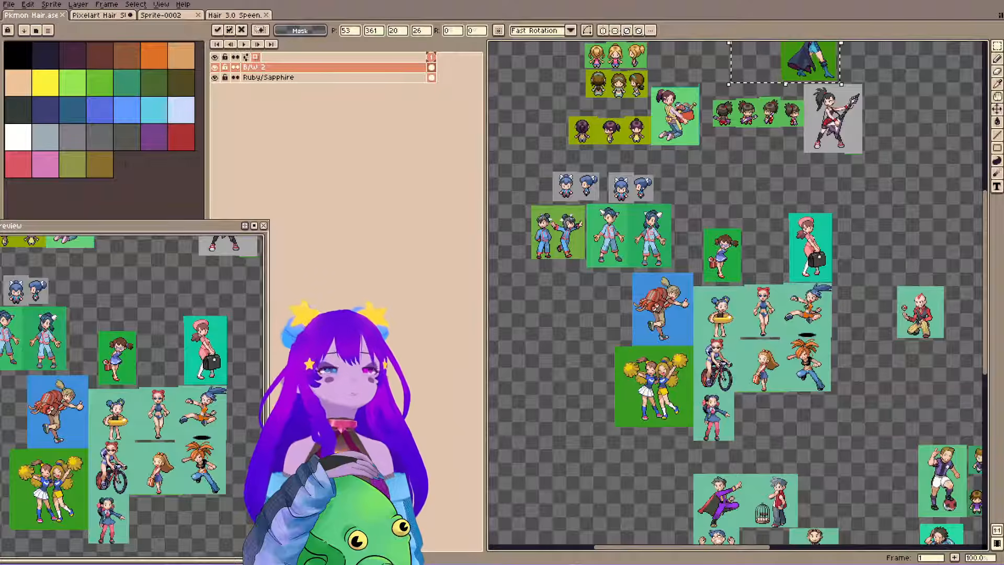
# Return to Pixelart Hair and move the floating blank body beneath the small blue-haired sprites, dropping it there.
pyautogui.click(100, 16)
pyautogui.moveTo(728, 424); pyautogui.dragTo(533, 281)
pyautogui.scroll(-2, 773, 233)
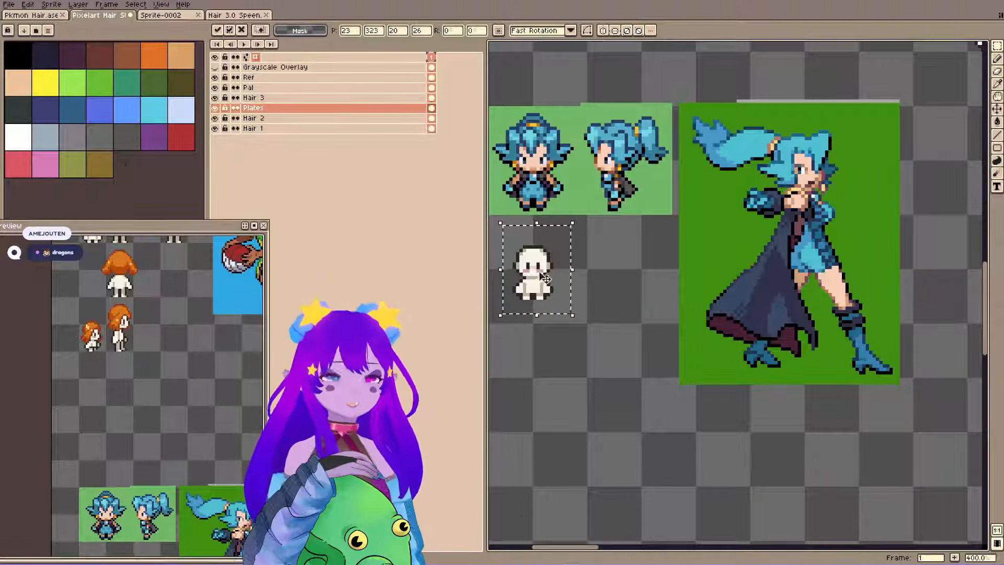
pyautogui.scroll(2, 540, 273)
pyautogui.moveTo(607, 222); pyautogui.dragTo(671, 301)
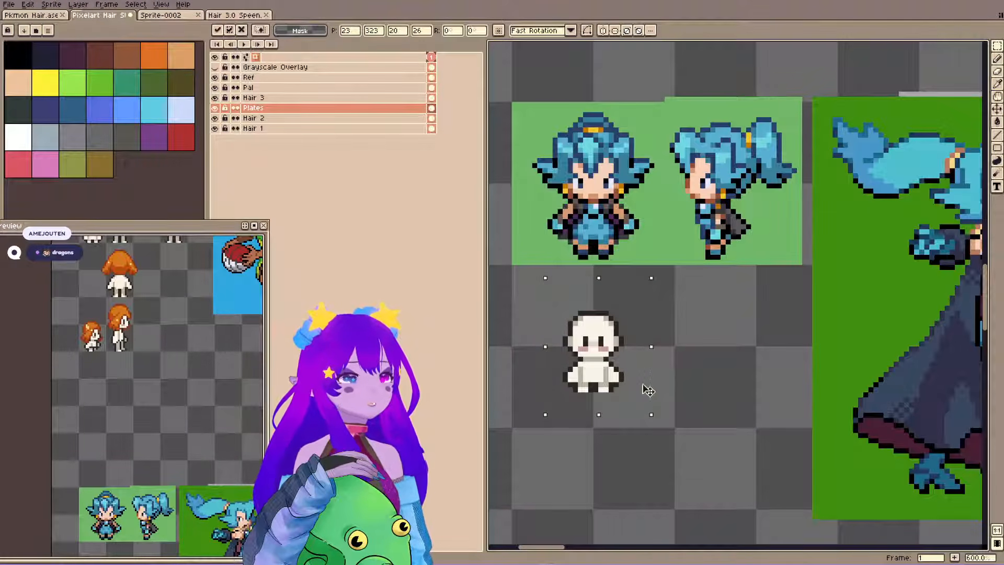
pyautogui.moveTo(645, 386); pyautogui.dragTo(683, 419)
pyautogui.hotkey('ctrl', 'd')
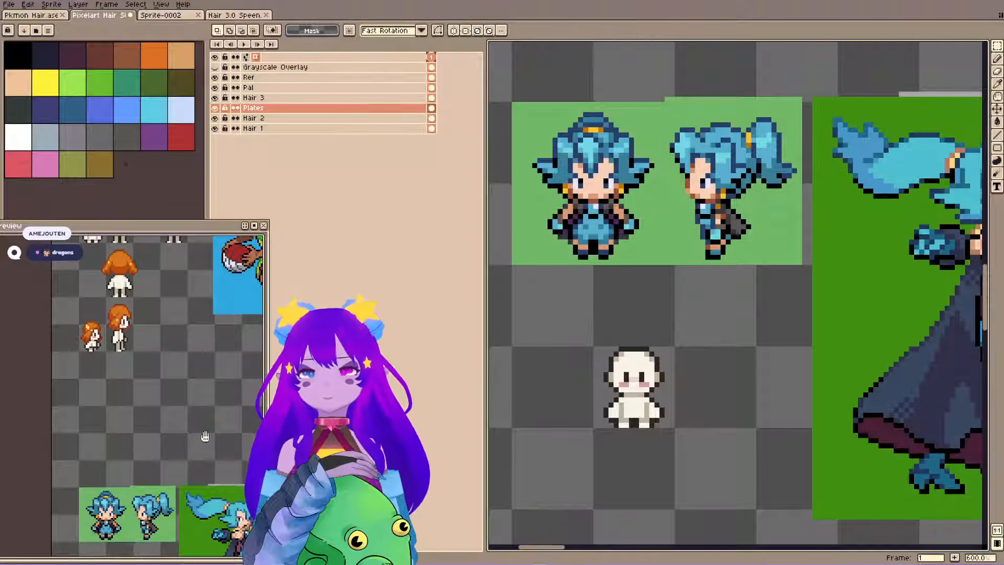
# Bring the blue-haired reference and the blank body into the preview and save the file.
pyautogui.moveTo(153, 458); pyautogui.dragTo(91, 249)
pyautogui.moveTo(182, 422); pyautogui.dragTo(183, 393)
pyautogui.hotkey('ctrl', 's')
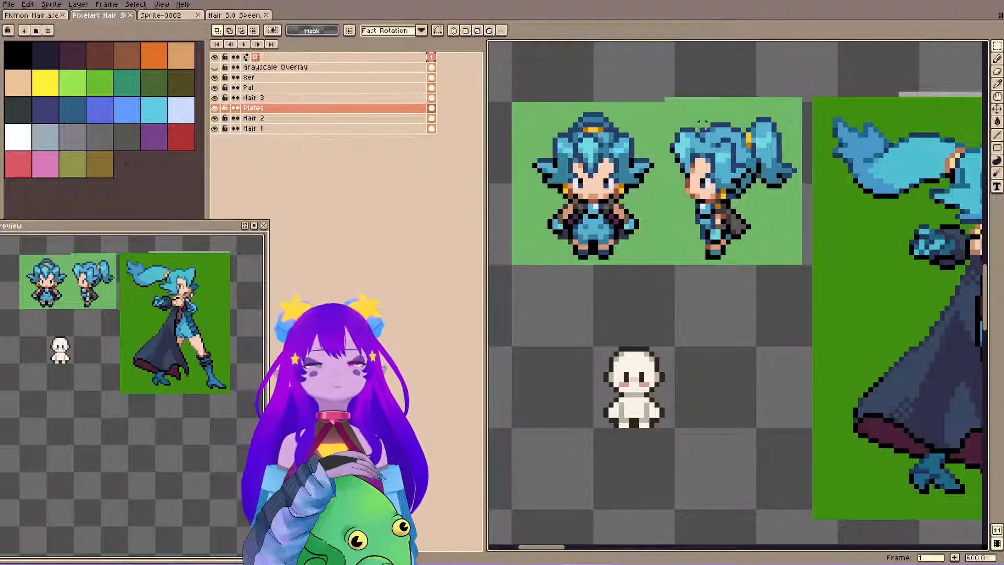
pyautogui.moveTo(689, 316); pyautogui.dragTo(586, 316)
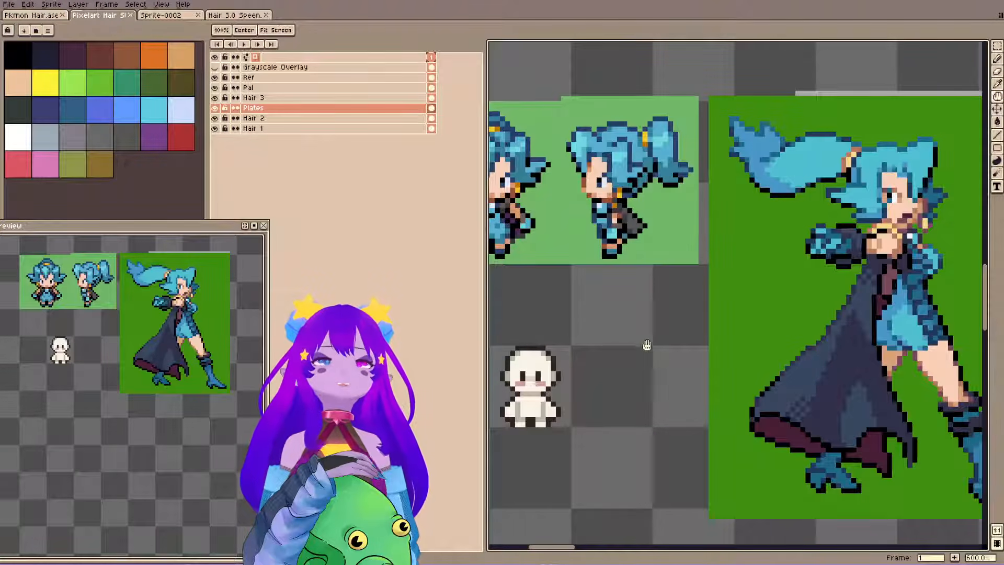
pyautogui.moveTo(712, 282); pyautogui.dragTo(805, 292)
pyautogui.moveTo(843, 258); pyautogui.dragTo(731, 263)
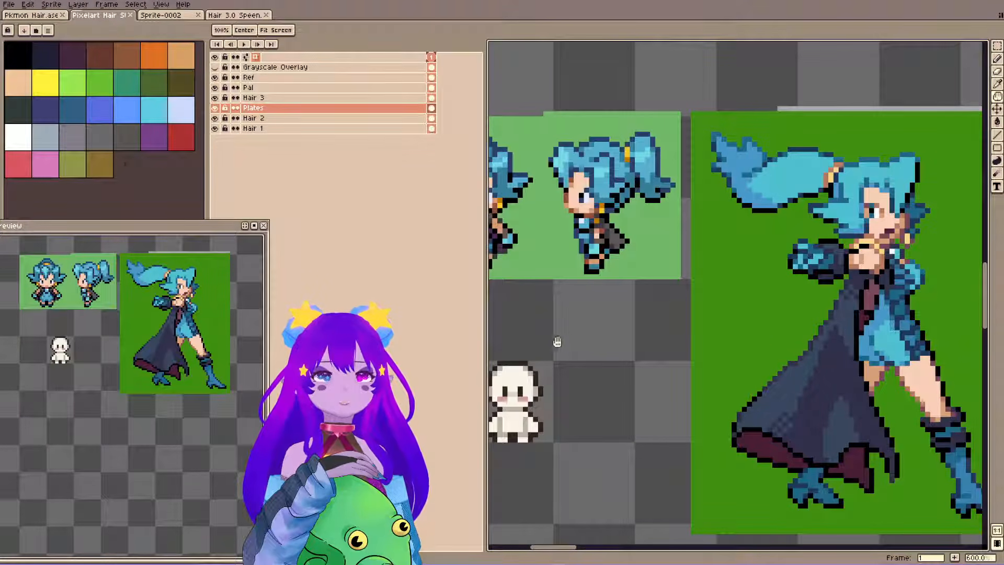
pyautogui.moveTo(547, 212); pyautogui.dragTo(619, 230)
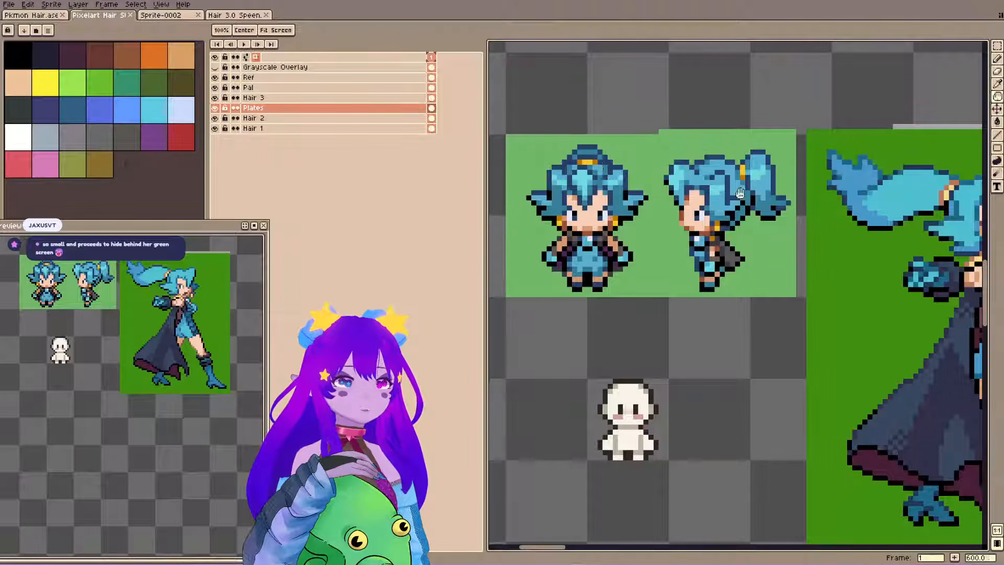
# Delete the dark green background around the large blue-haired artwork on the Ref layer with the Magic Wand.
pyautogui.scroll(-2, 811, 255)
pyautogui.moveTo(811, 256); pyautogui.dragTo(669, 213)
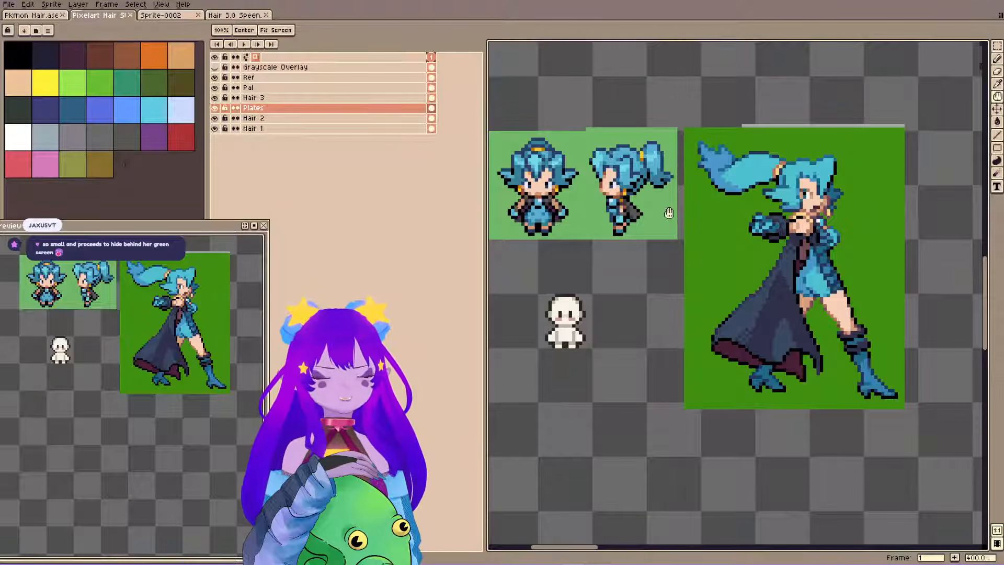
pyautogui.click(323, 88)
pyautogui.doubleClick(334, 88)
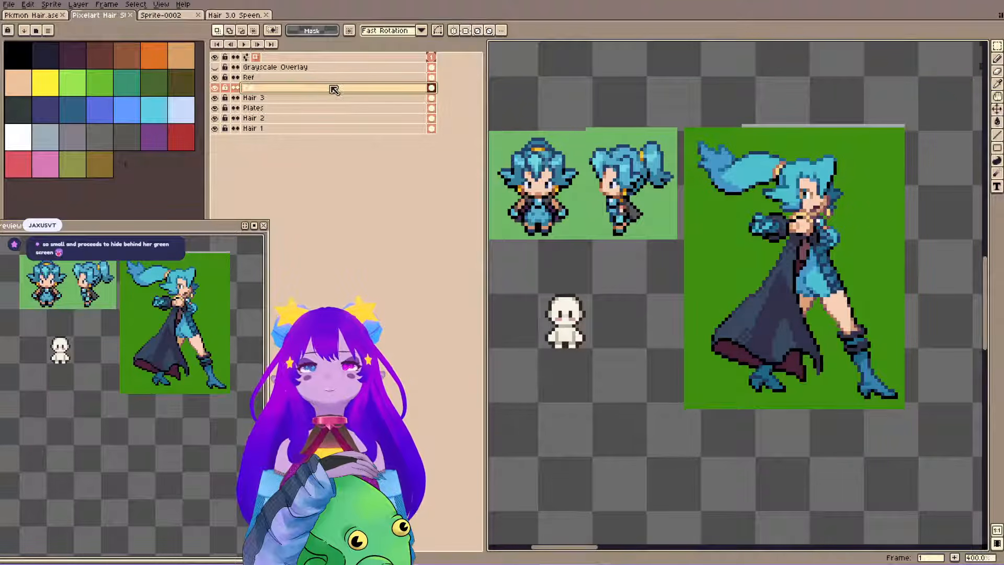
pyautogui.keyDown('ctrl'); pyautogui.click(717, 270); pyautogui.keyUp('ctrl')
pyautogui.press('w')
pyautogui.click(716, 263)
pyautogui.press('Delete')
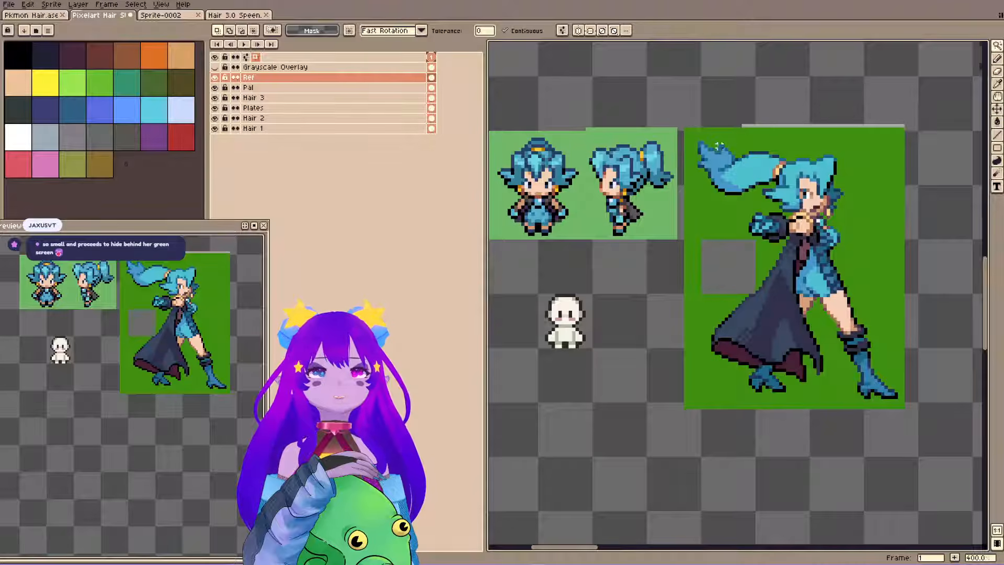
pyautogui.click(736, 149)
pyautogui.press('Delete')
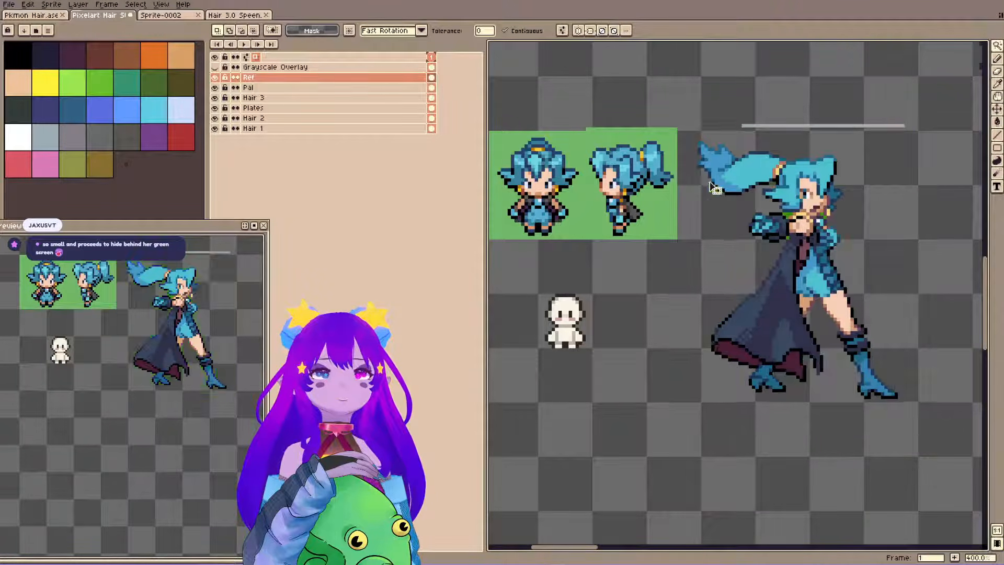
# Try to move the blank body on the Plates layer to 133, 342 beside the large artwork's boot.
pyautogui.keyDown('ctrl'); pyautogui.click(577, 335); pyautogui.keyUp('ctrl')
pyautogui.press('m')
pyautogui.moveTo(527, 262); pyautogui.dragTo(611, 390)
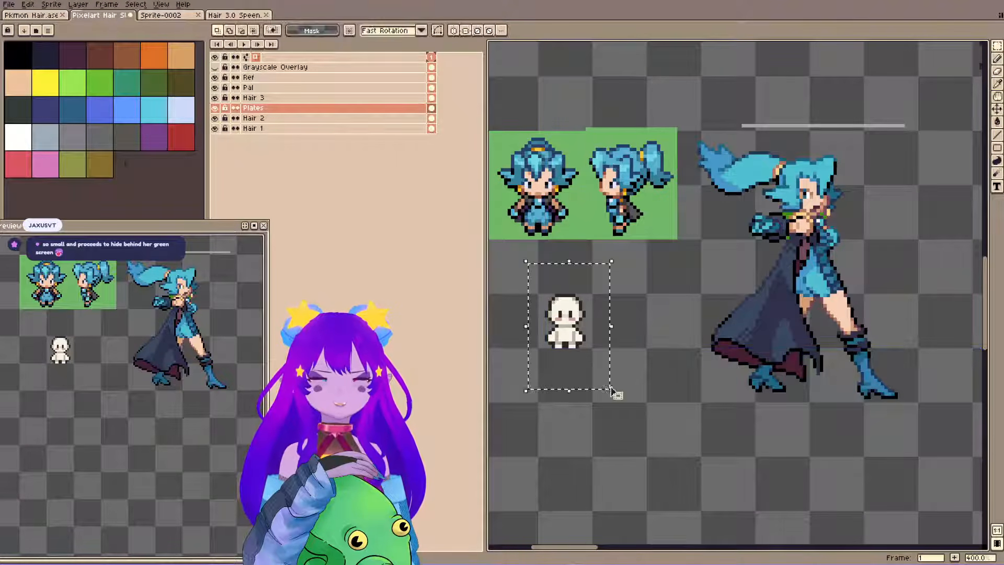
pyautogui.moveTo(584, 321)
pyautogui.mouseDown()
pyautogui.moveTo(925, 339)
pyautogui.moveTo(937, 369)
pyautogui.mouseUp()
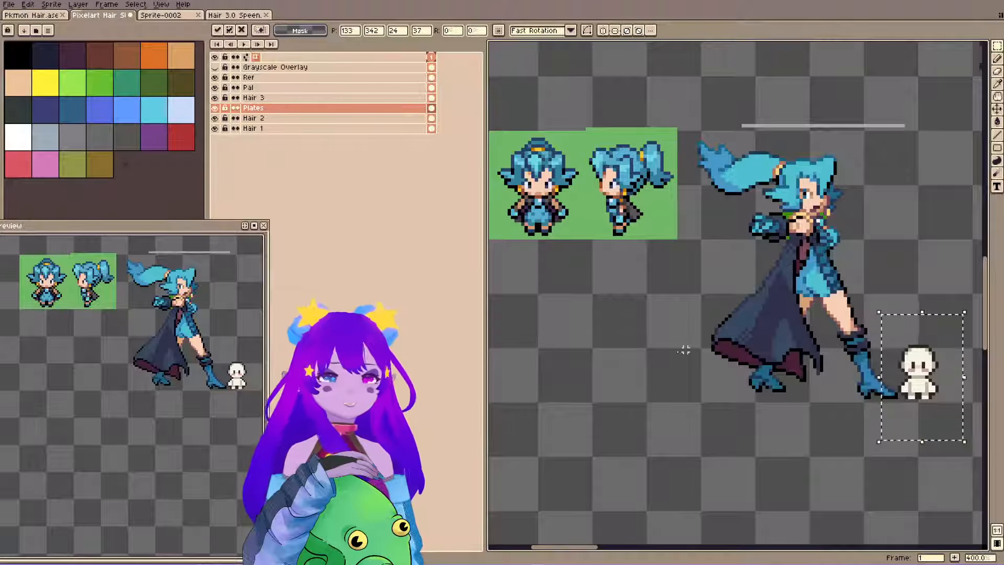
pyautogui.hotkey('ctrl', 'z')
pyautogui.hotkey('ctrl', 'd')
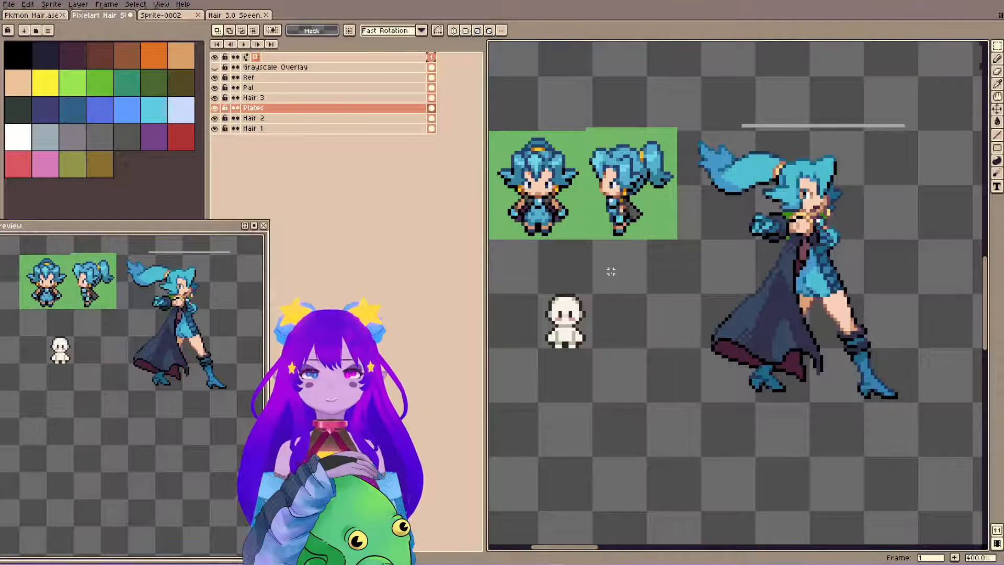
# Delete the leftover dark green pixels around the large artwork's collar on the Ref layer, with Continuous off.
pyautogui.press('w')
pyautogui.click(813, 80)
pyautogui.press('b')
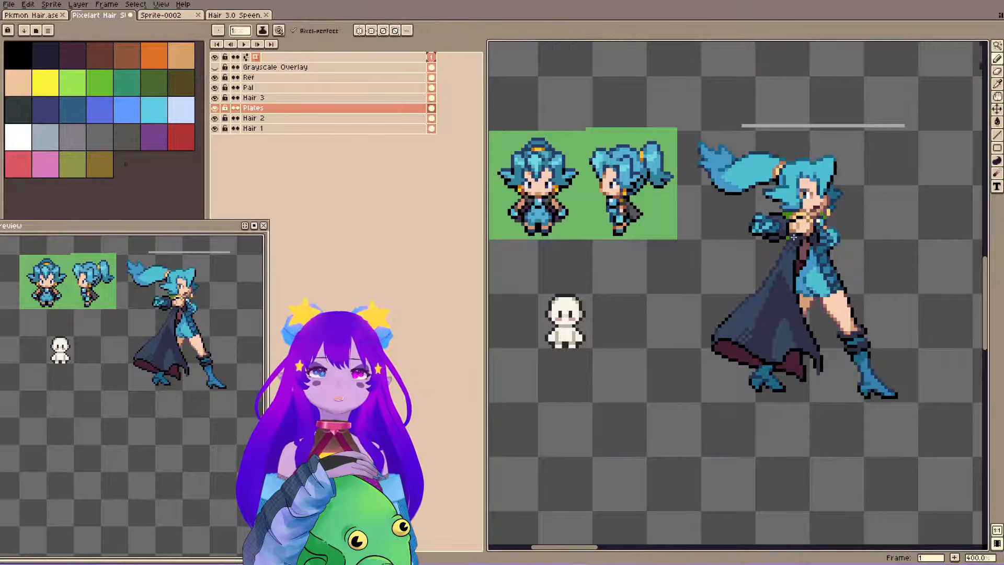
pyautogui.keyDown('ctrl'); pyautogui.click(793, 237); pyautogui.keyUp('ctrl')
pyautogui.press('w')
pyautogui.click(788, 216)
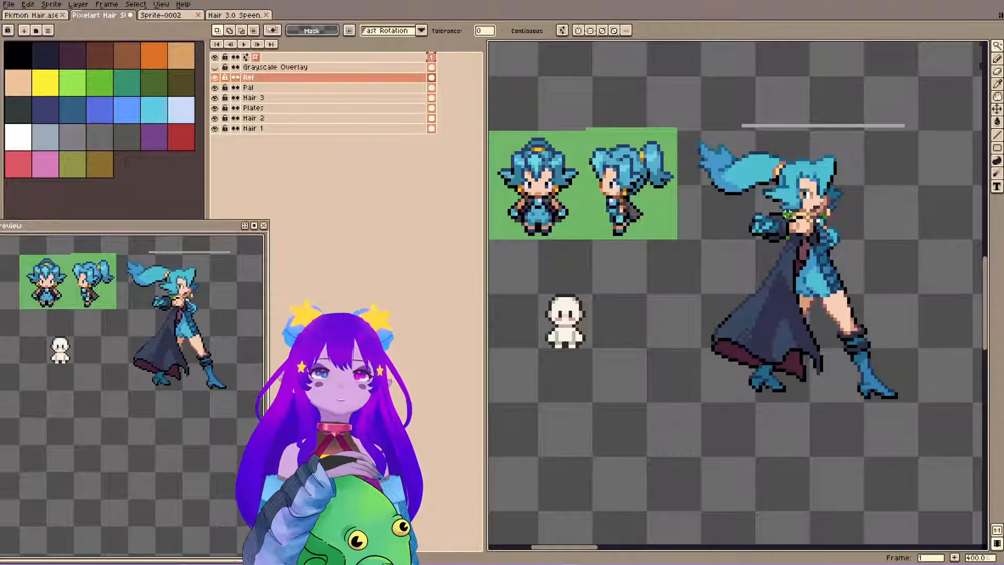
pyautogui.press('Delete')
# Delete the thin grey strip above the large blue-haired artwork on the Ref layer and save the file.
pyautogui.press('space')
pyautogui.moveTo(777, 131); pyautogui.dragTo(810, 166)
pyautogui.click(815, 162)
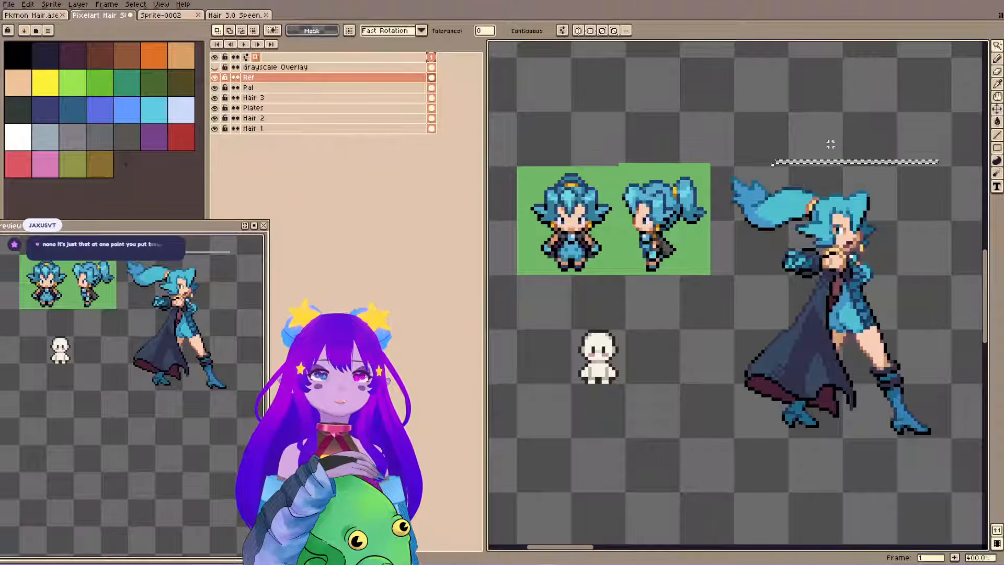
pyautogui.press('Delete')
pyautogui.press('space')
pyautogui.moveTo(724, 175); pyautogui.dragTo(745, 192)
pyautogui.hotkey('ctrl', 's')
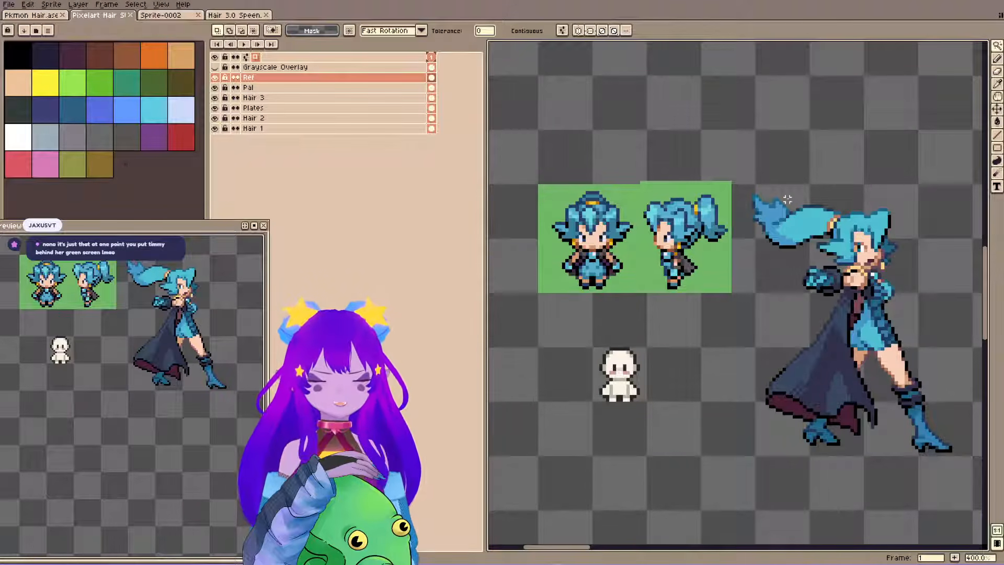
# Copy the blank body from the Plates layer and paste a duplicate beside the original, under the side-view reference sprite.
pyautogui.press('space')
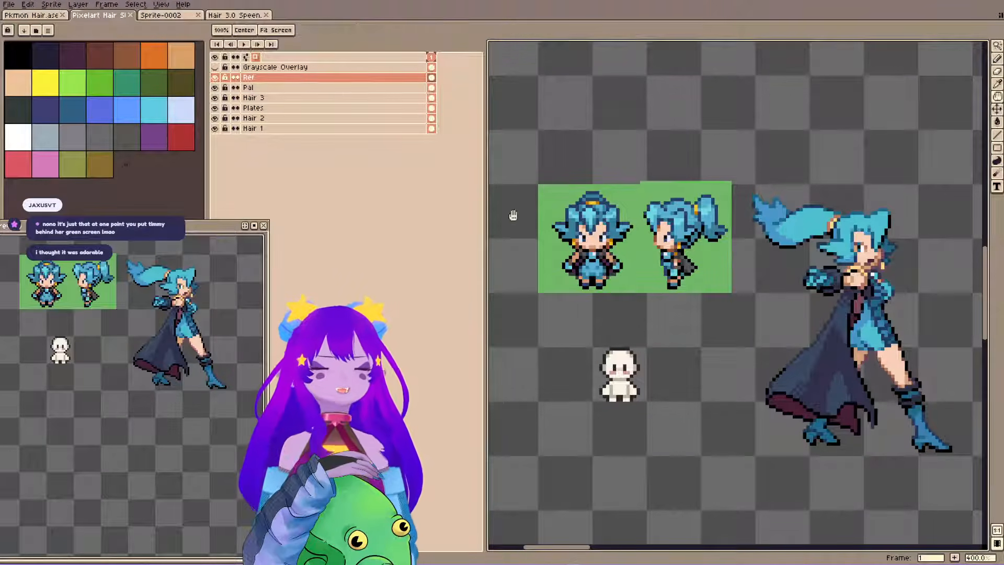
pyautogui.moveTo(510, 215); pyautogui.dragTo(559, 224)
pyautogui.moveTo(707, 297); pyautogui.dragTo(676, 281)
pyautogui.press('space')
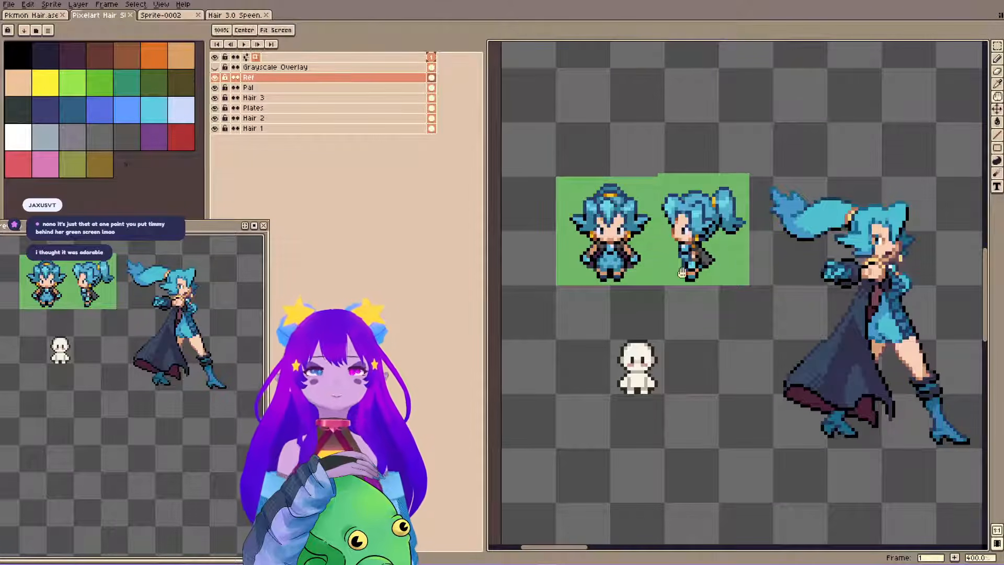
pyautogui.moveTo(662, 227); pyautogui.dragTo(664, 226)
pyautogui.moveTo(643, 112); pyautogui.dragTo(591, 115)
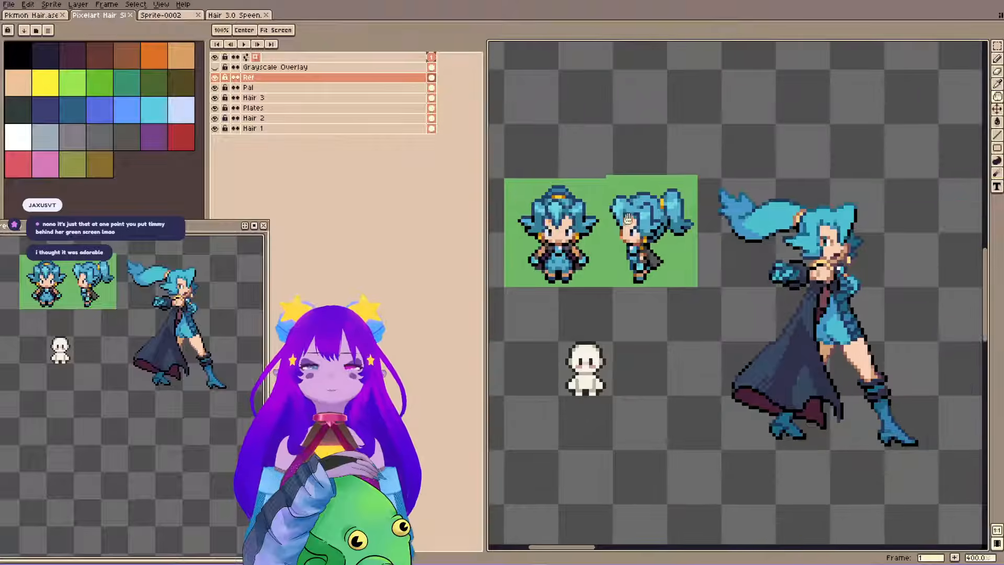
pyautogui.moveTo(547, 323)
pyautogui.mouseDown()
pyautogui.moveTo(634, 402)
pyautogui.moveTo(635, 432)
pyautogui.mouseUp()
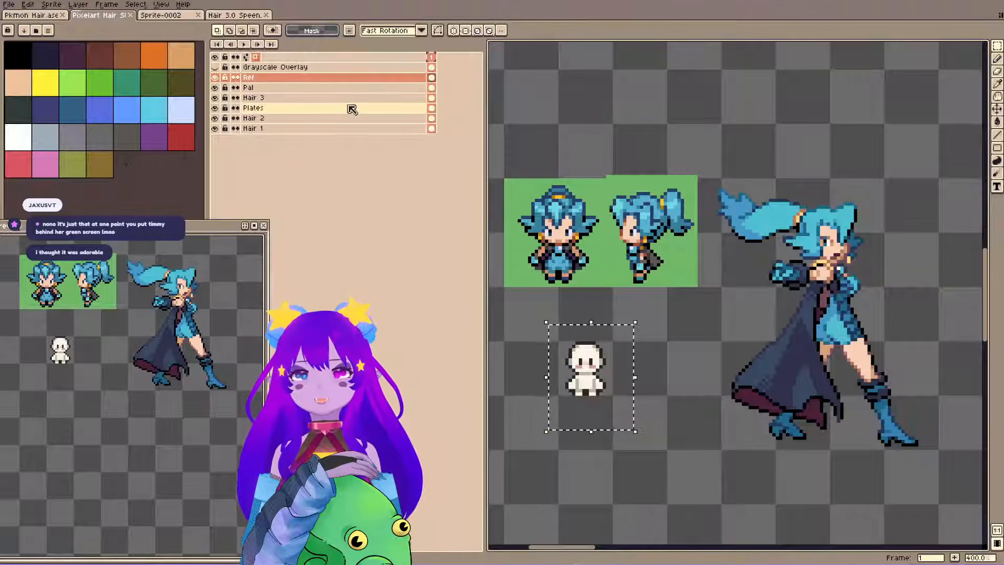
pyautogui.click(368, 99)
pyautogui.hotkey('ctrl', 'c')
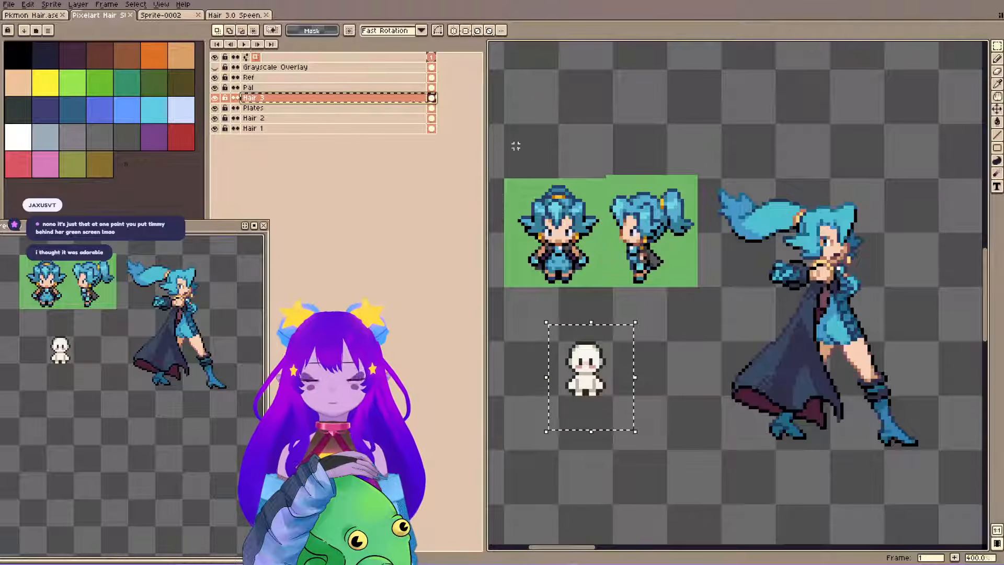
pyautogui.click(375, 110)
pyautogui.hotkey('ctrl', 'c')
pyautogui.hotkey('ctrl', 'v')
pyautogui.moveTo(611, 362); pyautogui.dragTo(660, 359)
pyautogui.click(694, 342)
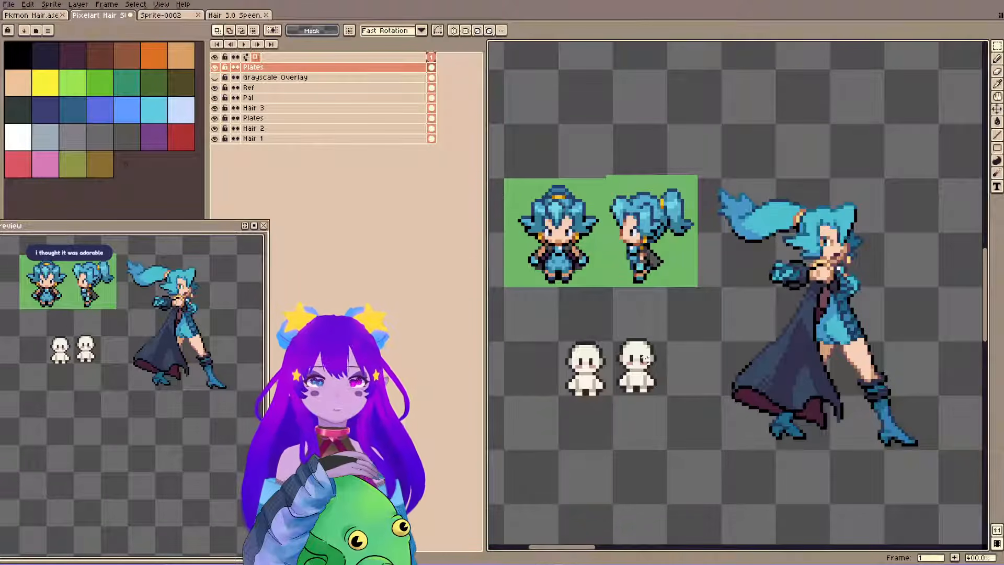
# Move the duplicate blank body to 49, 333 so it lines up with the first body.
pyautogui.scroll(1, 641, 327)
pyautogui.moveTo(616, 319); pyautogui.dragTo(692, 431)
pyautogui.moveTo(662, 390); pyautogui.dragTo(667, 395)
pyautogui.scroll(-5, 605, 349)
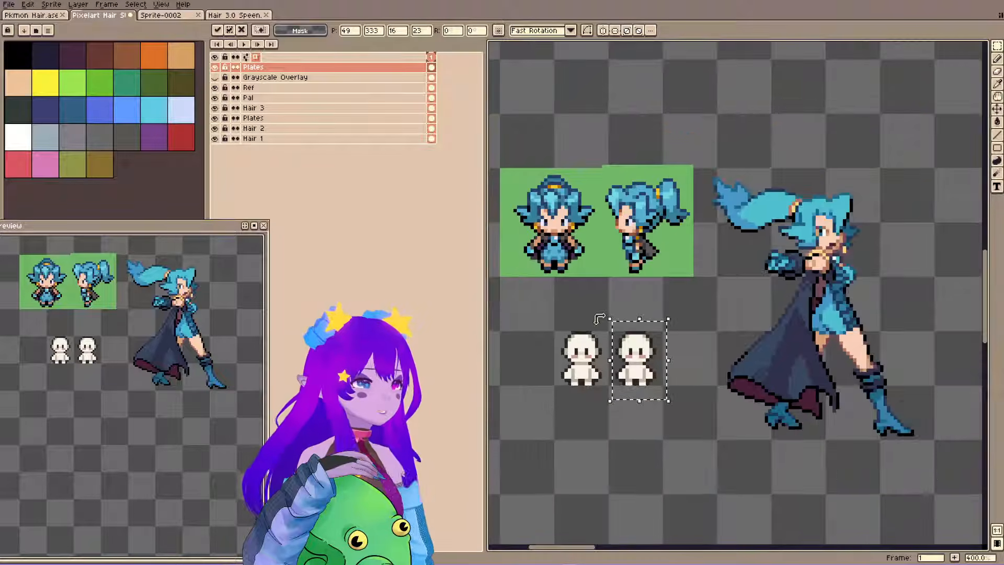
# Examine the blank body templates elsewhere on the canvas and enlarge the preview of the blue-haired references.
pyautogui.scroll(4, 527, 345)
pyautogui.scroll(2, 527, 345)
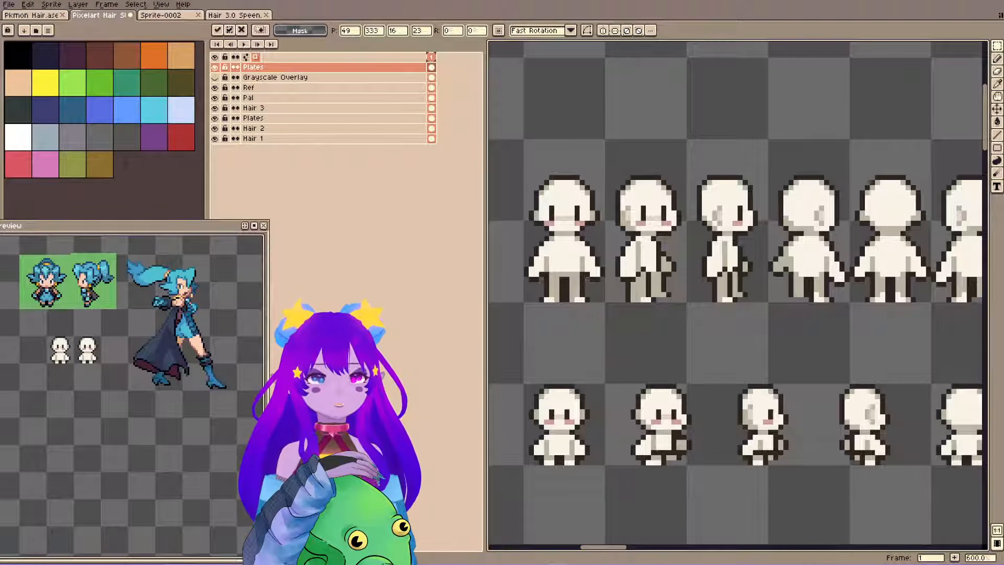
pyautogui.scroll(-4, 709, 166)
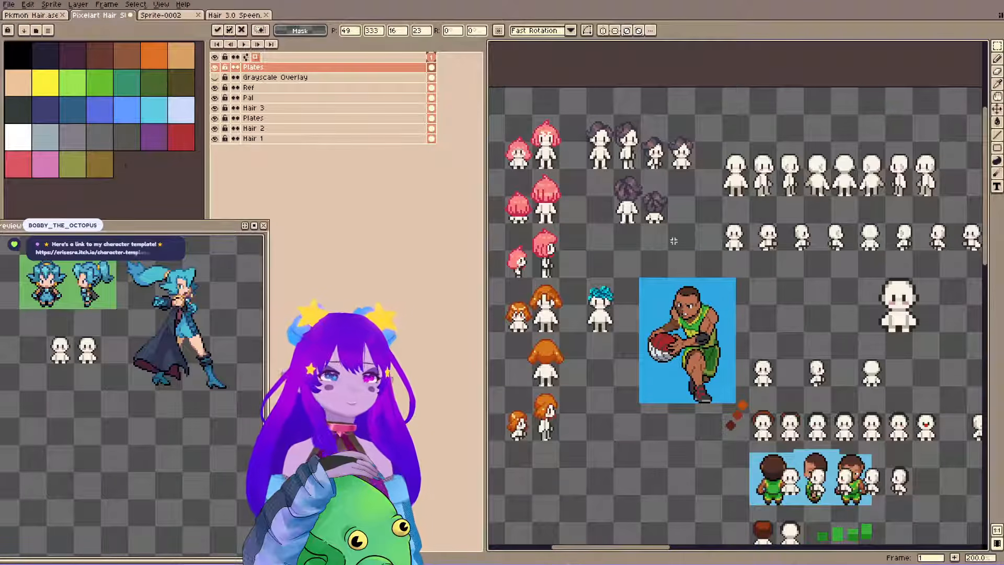
pyautogui.moveTo(544, 541); pyautogui.dragTo(657, 265)
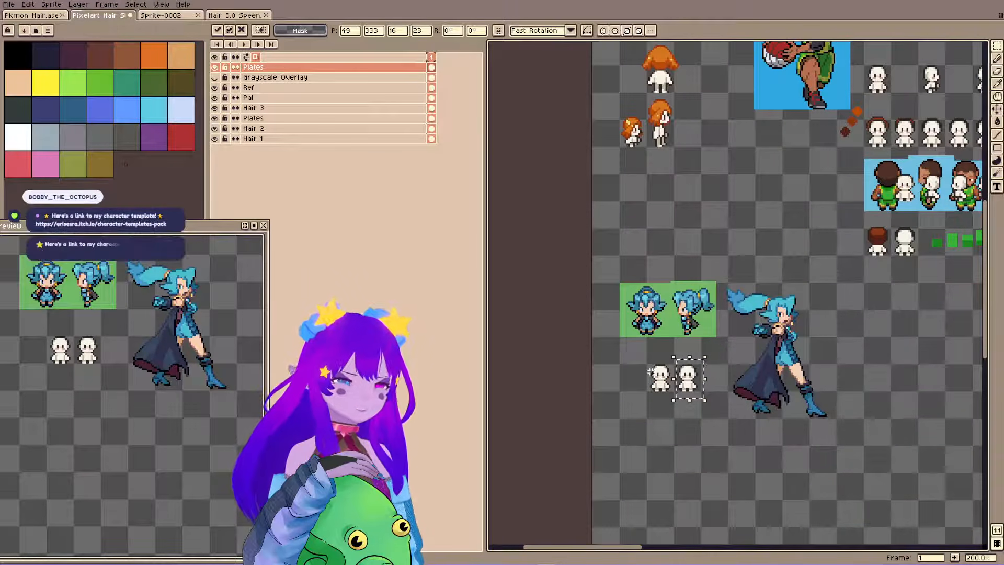
pyautogui.scroll(4, 650, 371)
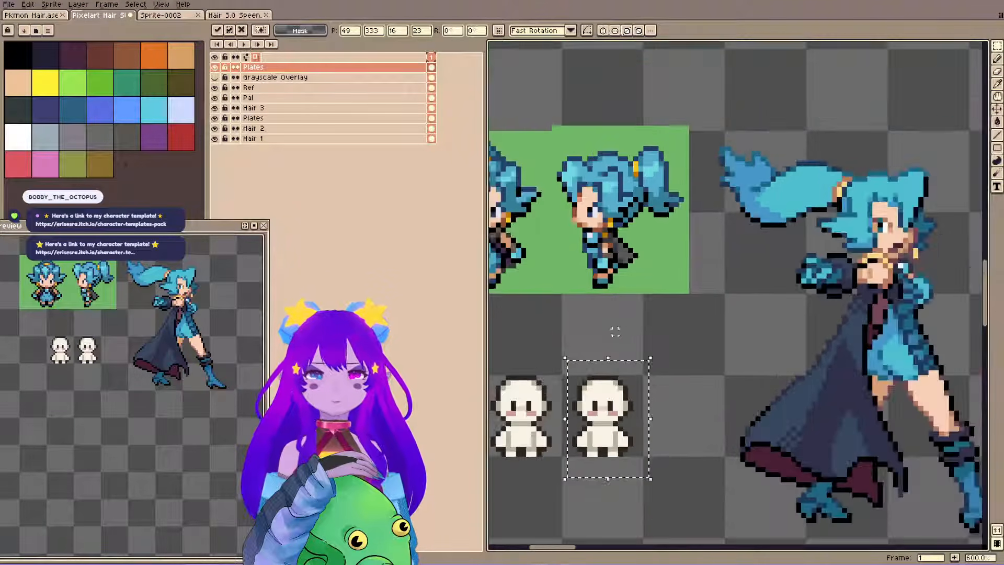
pyautogui.moveTo(109, 317); pyautogui.dragTo(167, 407)
pyautogui.scroll(1, 140, 401)
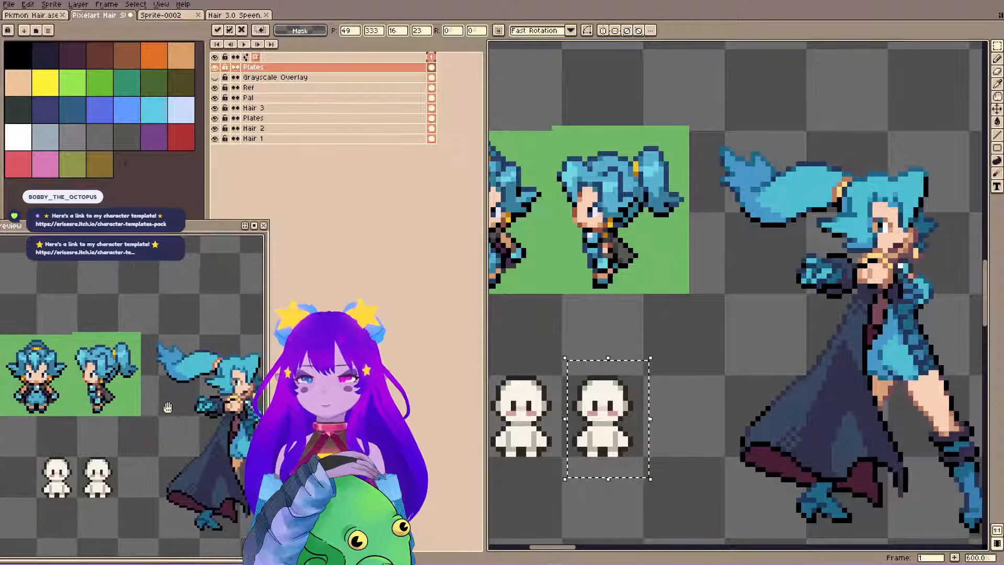
# Sample the bright cyan of the crystal in Sprite-0002 and dab a size 2 swatch above the second blank body on the Pal layer.
pyautogui.click(187, 15)
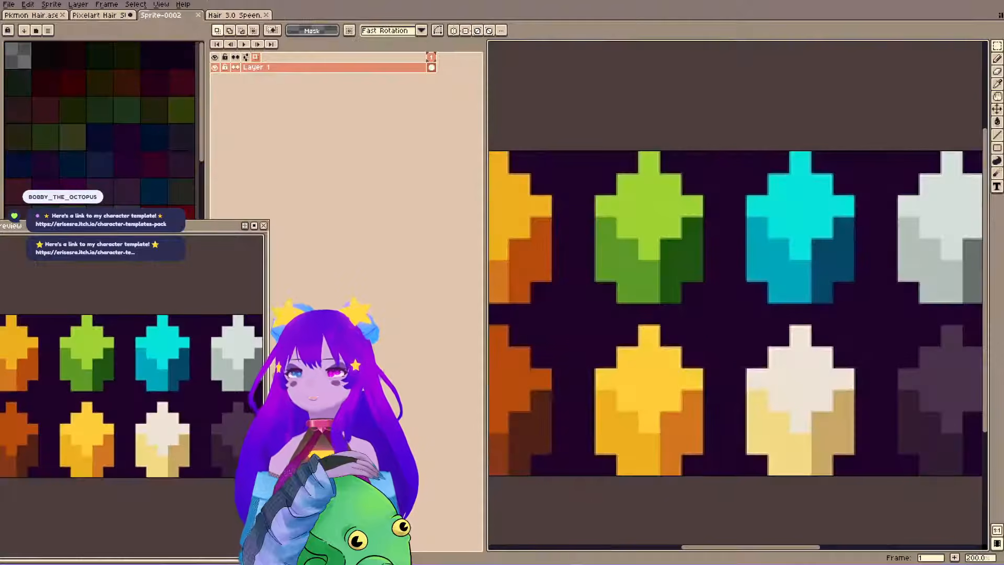
pyautogui.press('space')
pyautogui.moveTo(752, 250)
pyautogui.mouseDown()
pyautogui.moveTo(697, 284)
pyautogui.moveTo(540, 238)
pyautogui.moveTo(742, 263)
pyautogui.mouseUp()
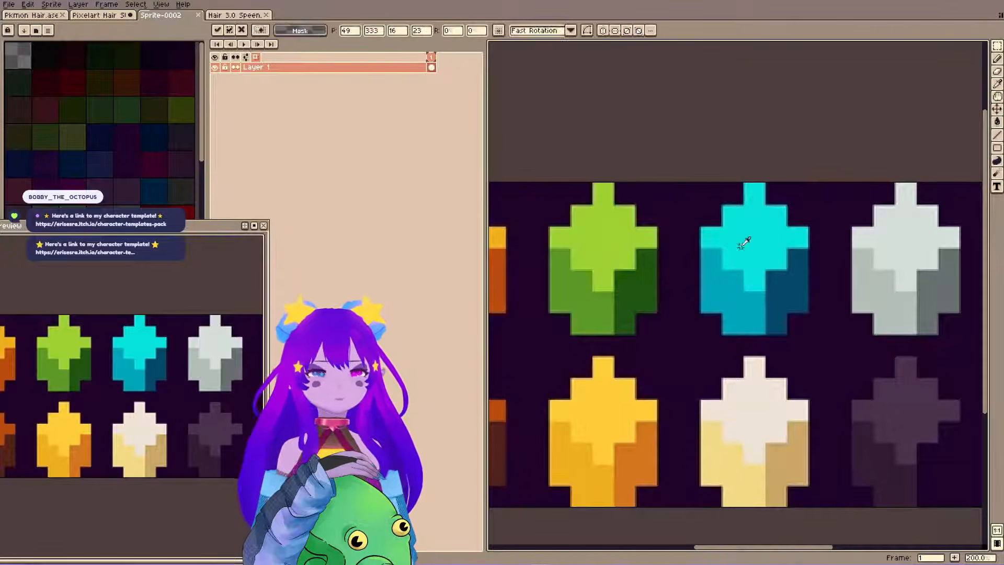
pyautogui.click(42, 17)
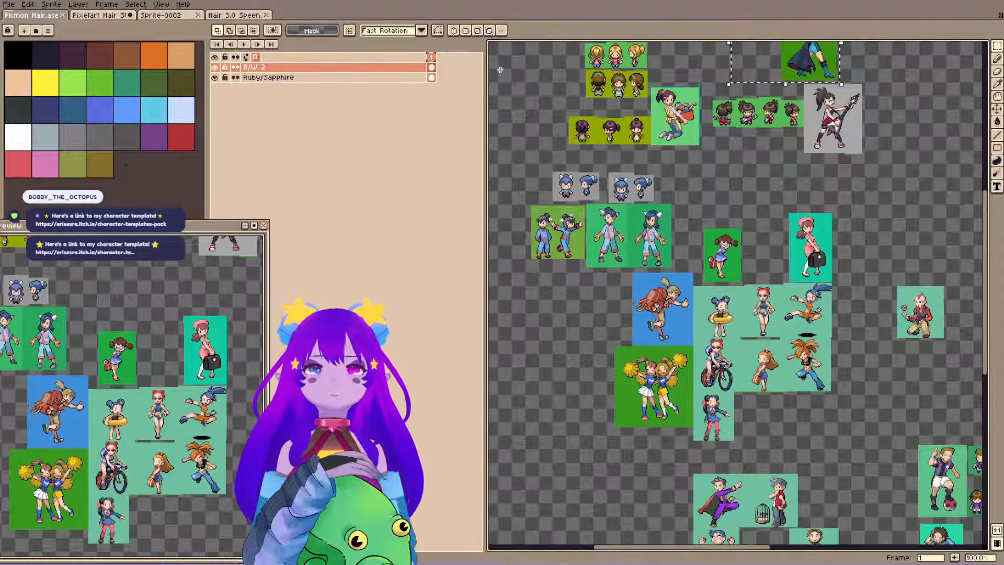
pyautogui.click(99, 15)
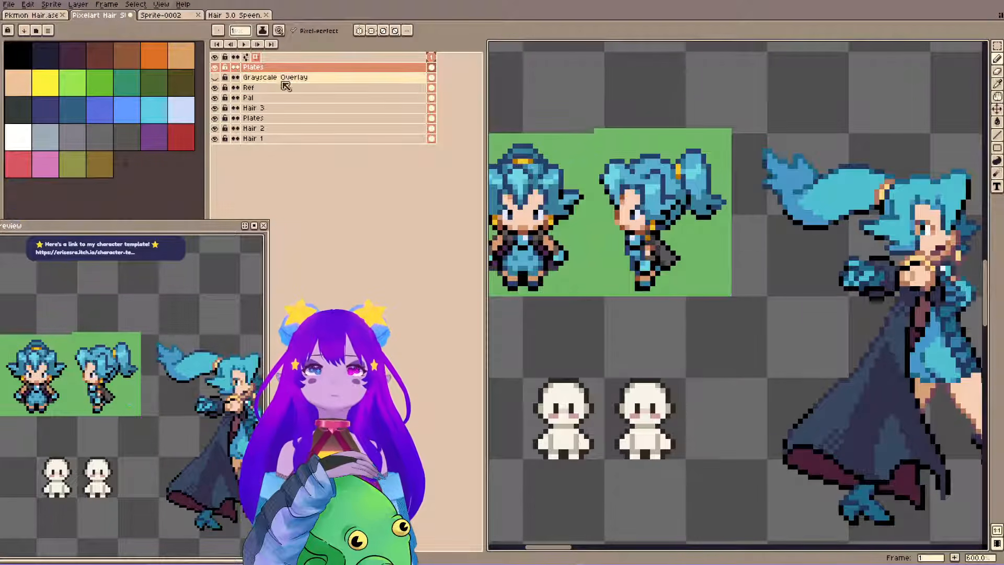
pyautogui.click(291, 97)
pyautogui.press('+')
pyautogui.click(691, 327)
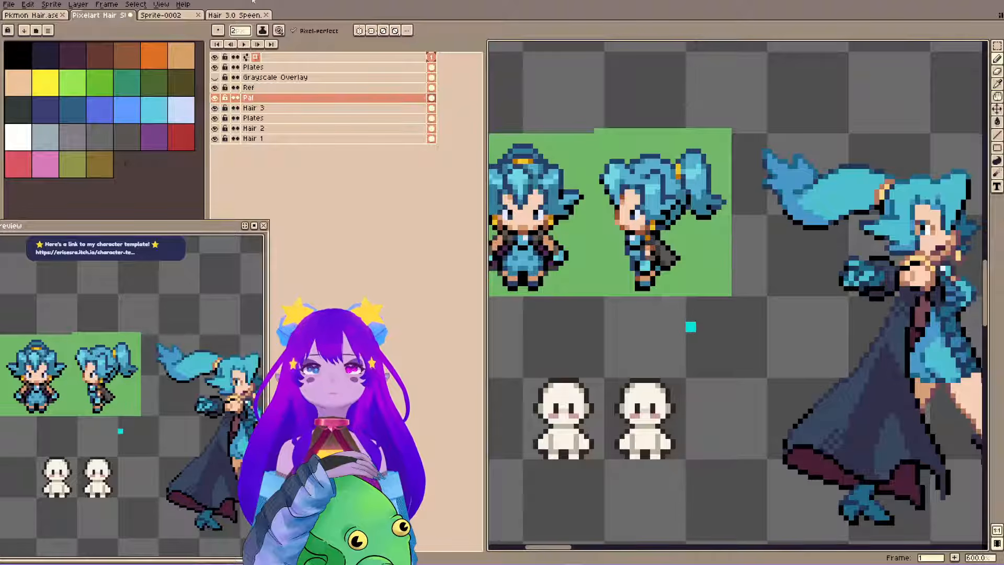
# Add the medium and dark teal shades of the Sprite-0002 crystal beside the bright cyan swatch on the Pal layer and save the file.
pyautogui.click(160, 15)
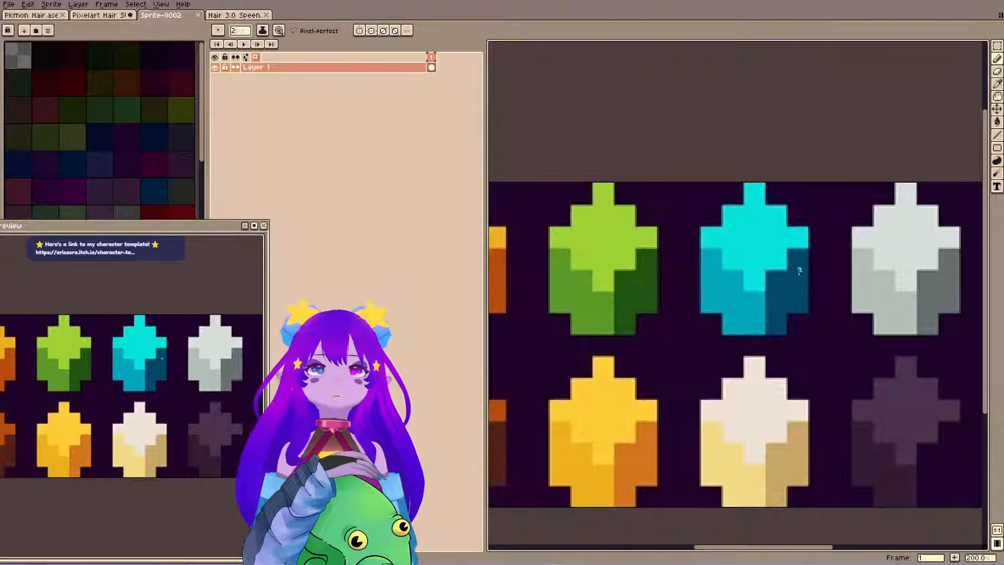
pyautogui.click(107, 16)
pyautogui.click(167, 16)
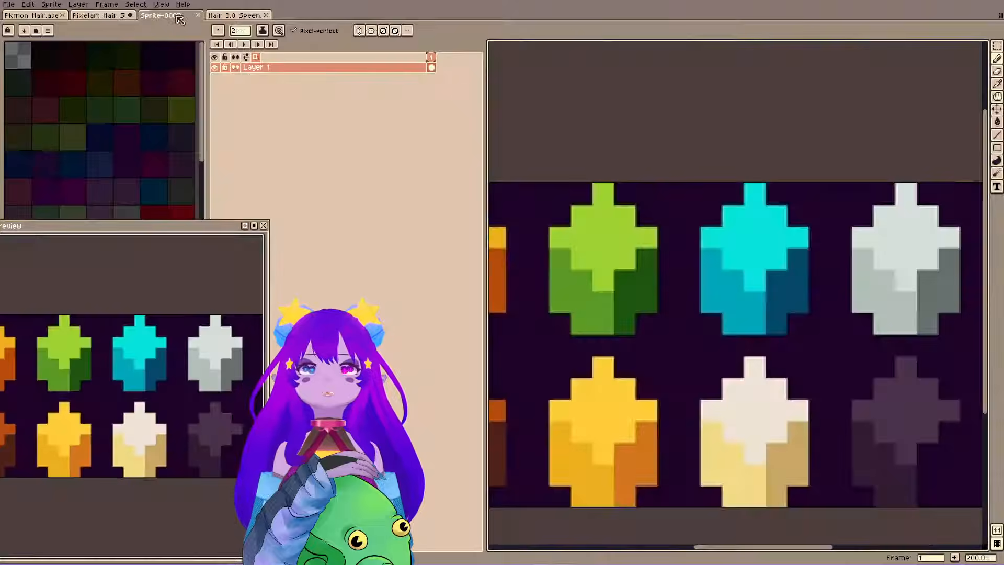
pyautogui.click(104, 15)
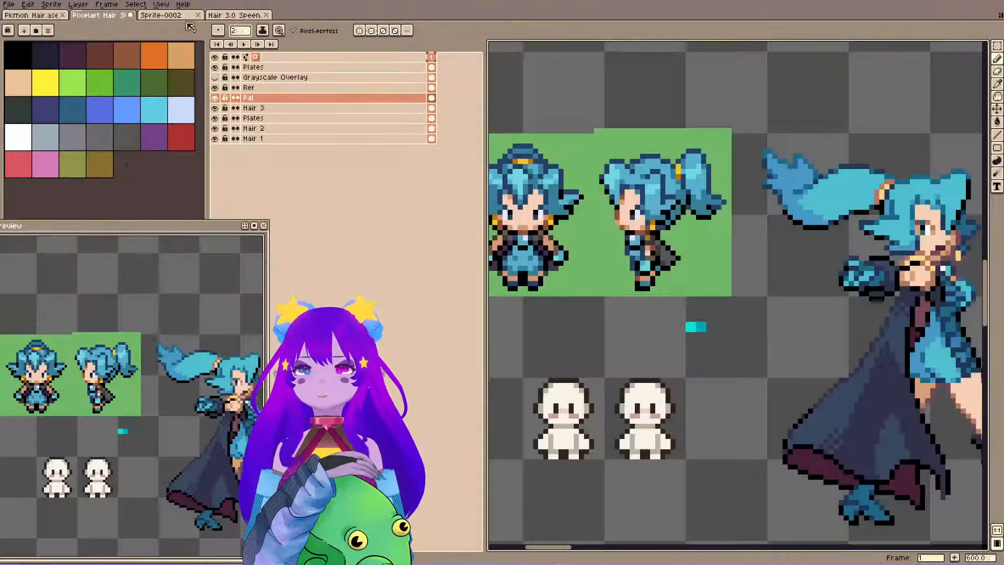
pyautogui.scroll(2, 722, 329)
pyautogui.click(743, 329)
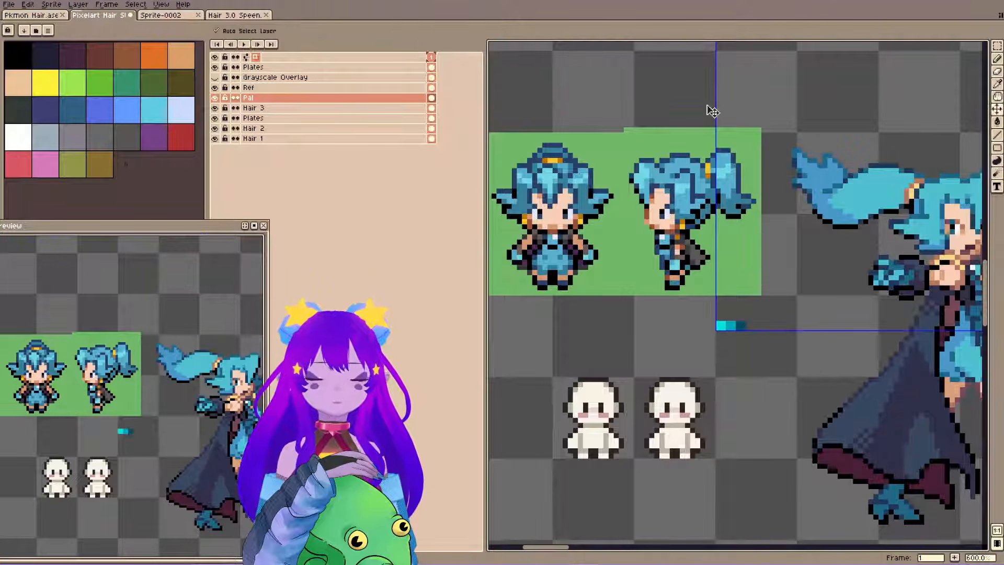
pyautogui.hotkey('ctrl', 's')
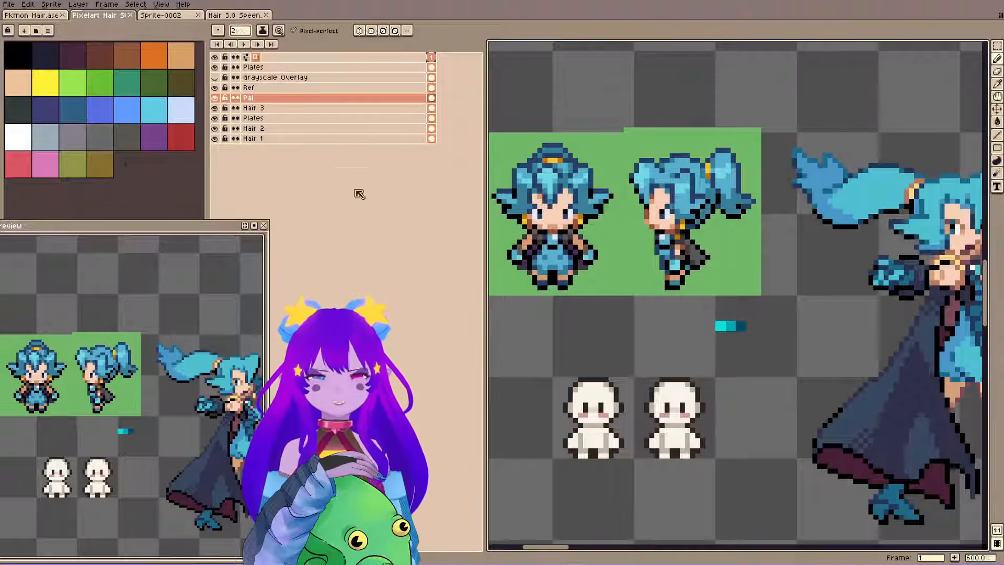
# Sample the dark navy and medium blue hair shades of the front-view reference and paint them as adjoining swatches above it on the Pal layer.
pyautogui.moveTo(729, 262); pyautogui.dragTo(713, 302)
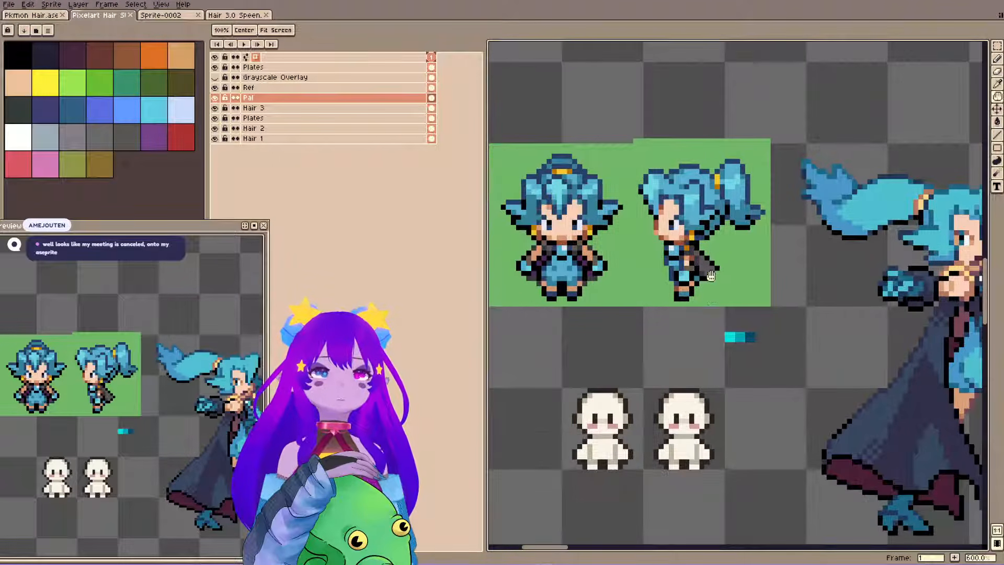
pyautogui.scroll(1, 705, 265)
pyautogui.scroll(2, 704, 266)
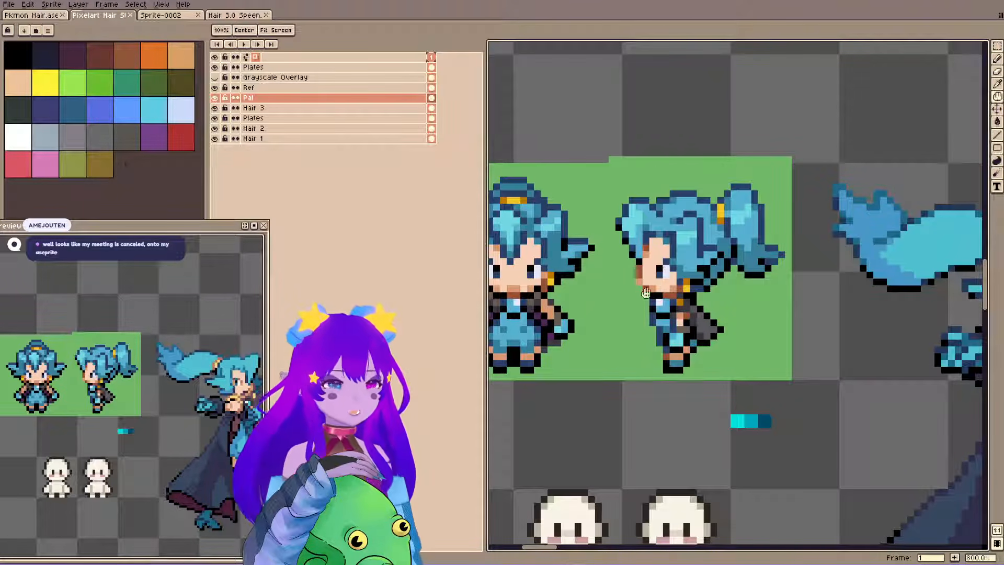
pyautogui.moveTo(645, 293); pyautogui.dragTo(675, 320)
pyautogui.moveTo(570, 260); pyautogui.dragTo(618, 275)
pyautogui.moveTo(517, 186); pyautogui.dragTo(546, 187)
pyautogui.press('i')
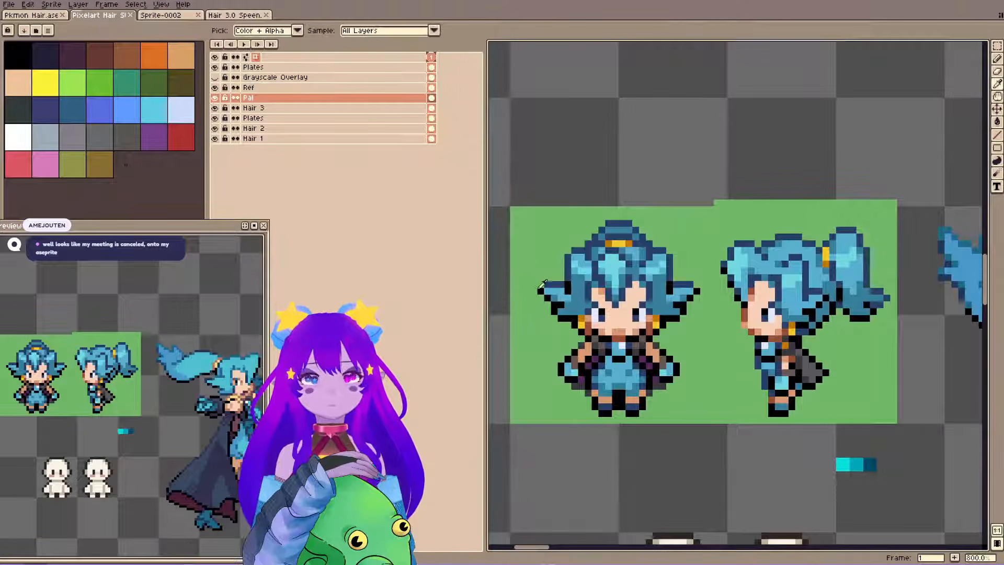
pyautogui.press('b')
pyautogui.click(596, 183)
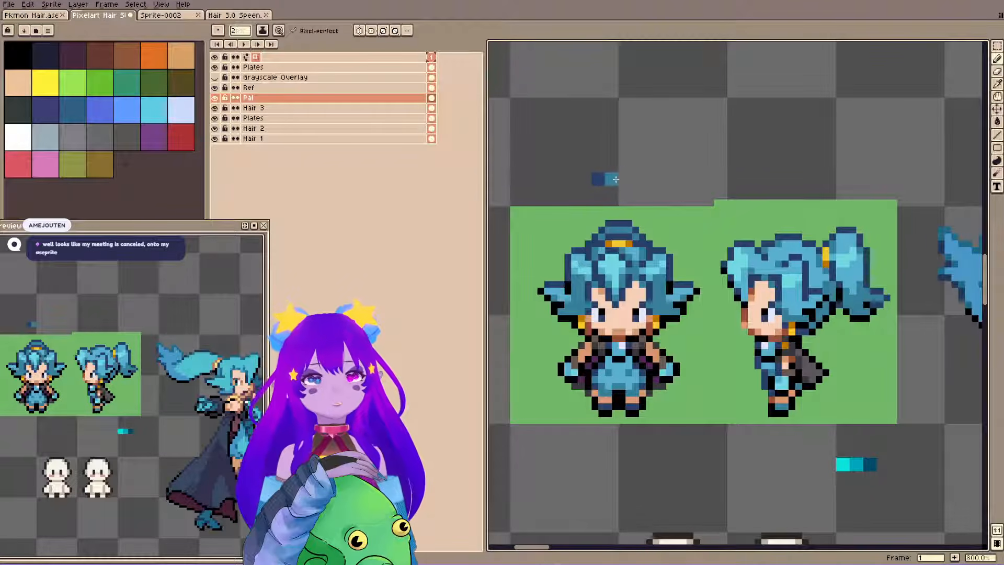
# Add the reference hair's light cyan beside the medium blue swatch and its sky blue above the swatch row.
pyautogui.press('i')
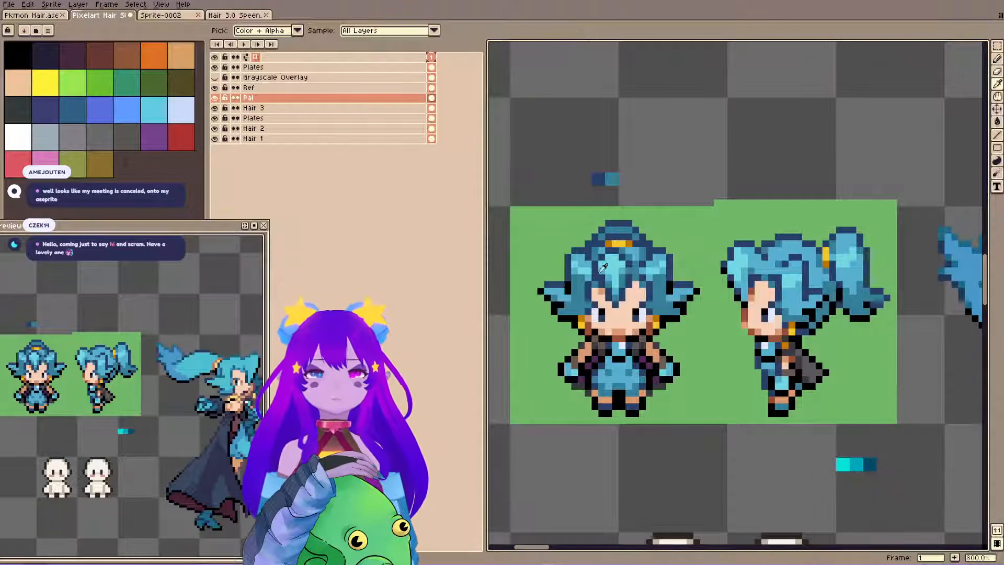
pyautogui.press('b')
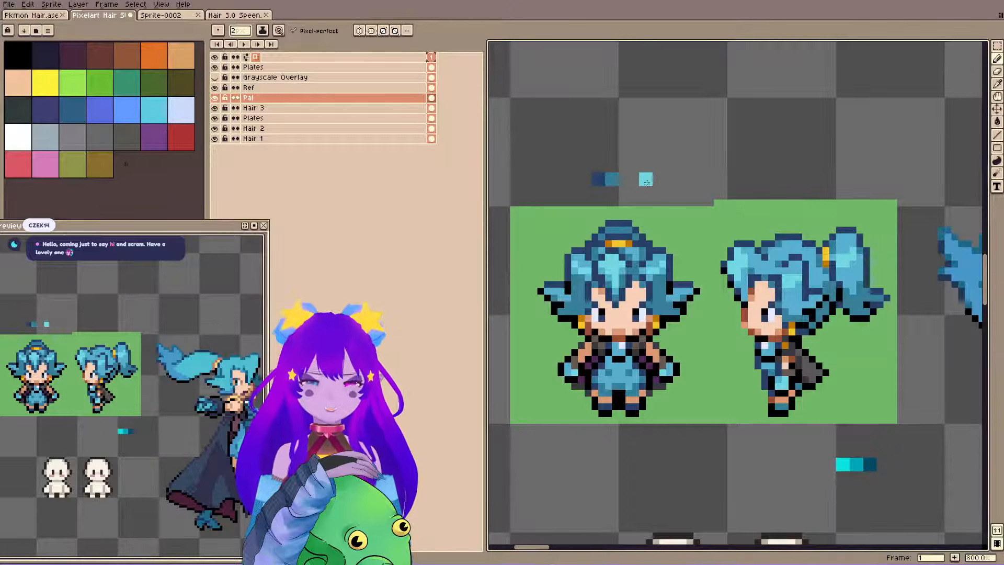
pyautogui.click(625, 179)
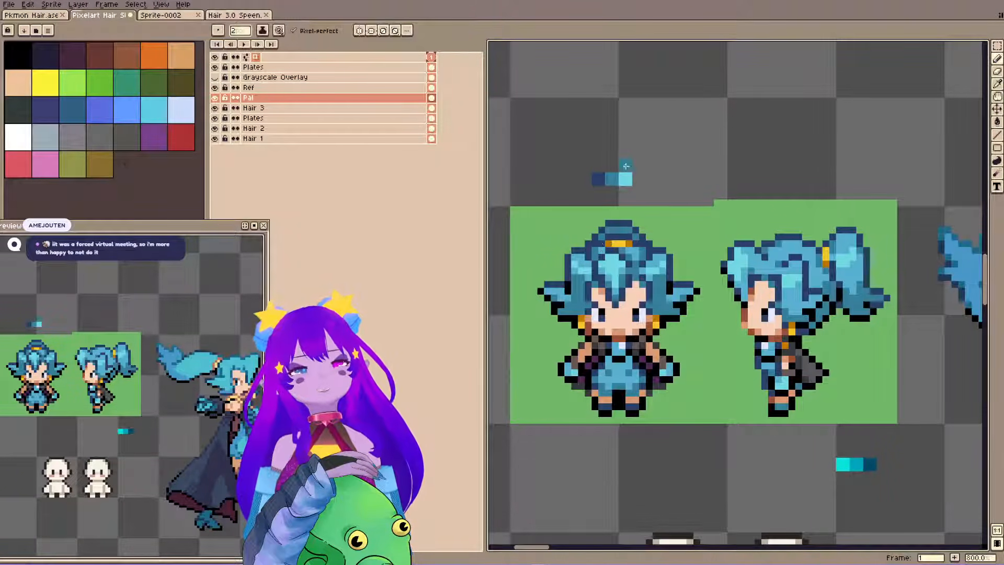
pyautogui.press('i')
pyautogui.keyDown('alt'); pyautogui.click(602, 248); pyautogui.keyUp('alt')
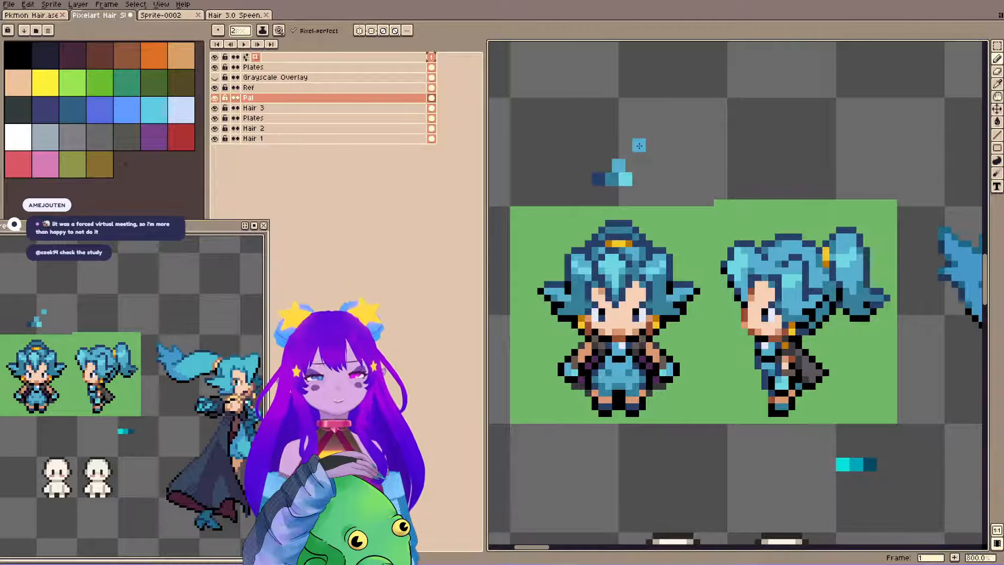
pyautogui.press('space')
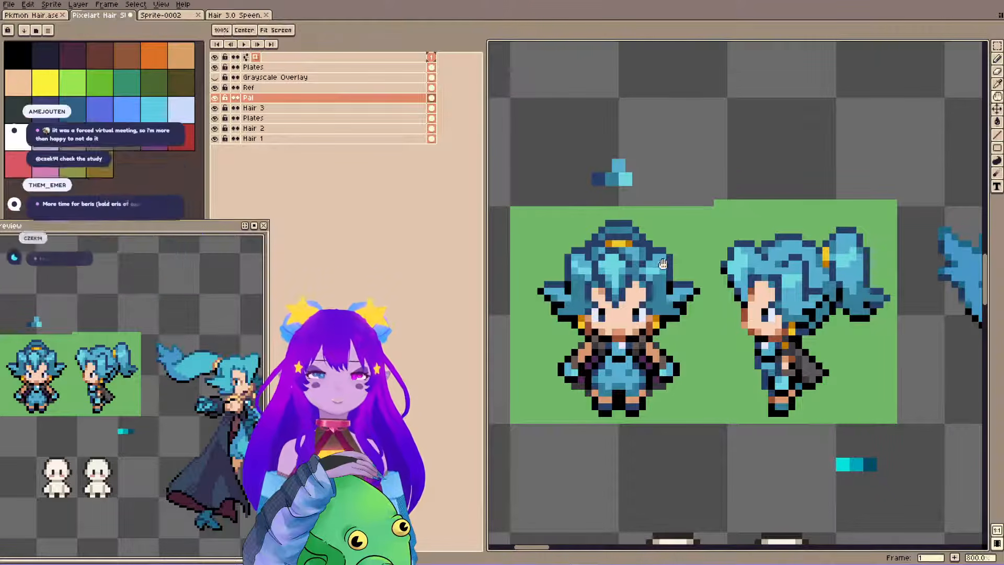
pyautogui.moveTo(618, 95); pyautogui.dragTo(627, 86)
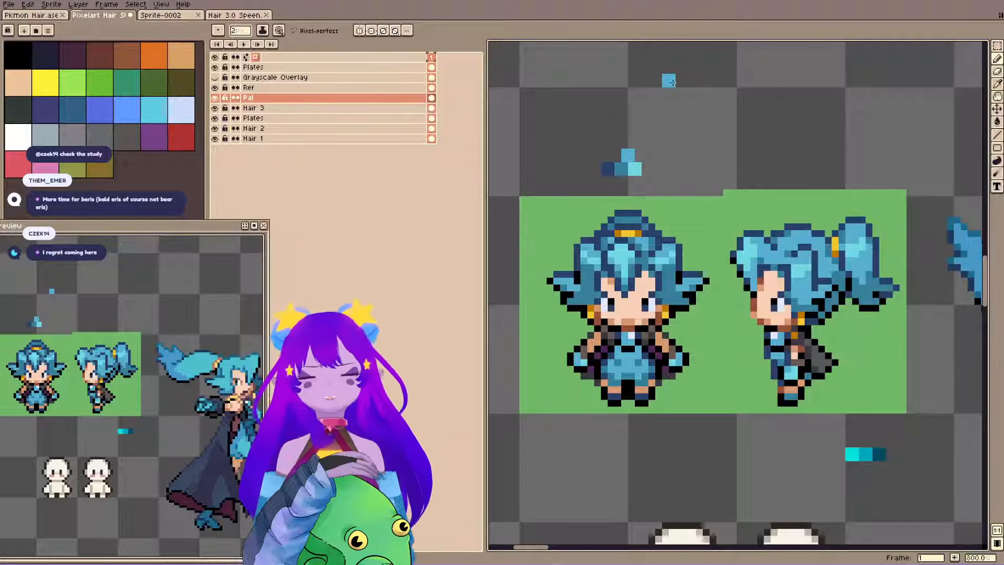
pyautogui.press('space')
pyautogui.moveTo(828, 214); pyautogui.dragTo(827, 219)
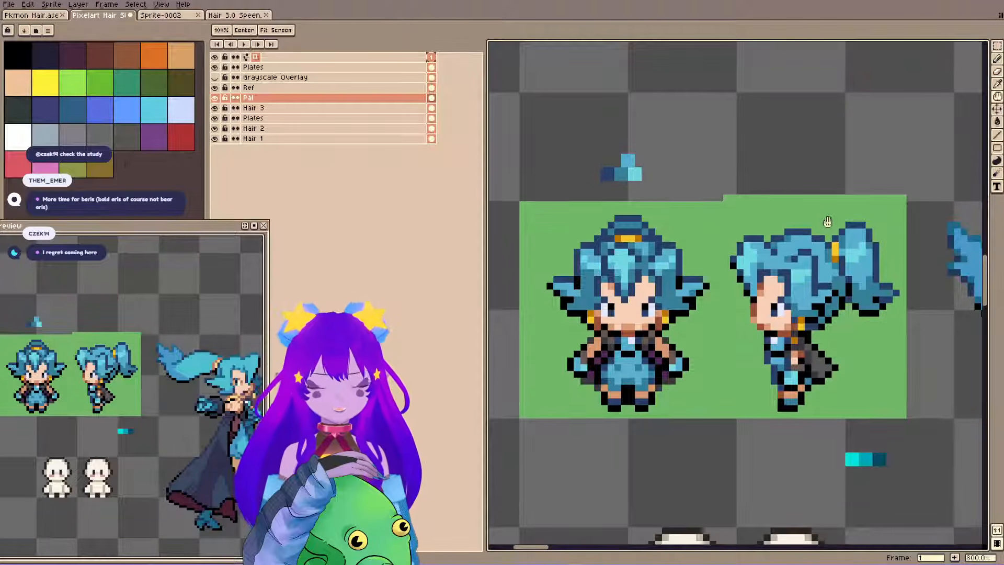
pyautogui.moveTo(695, 214); pyautogui.dragTo(666, 198)
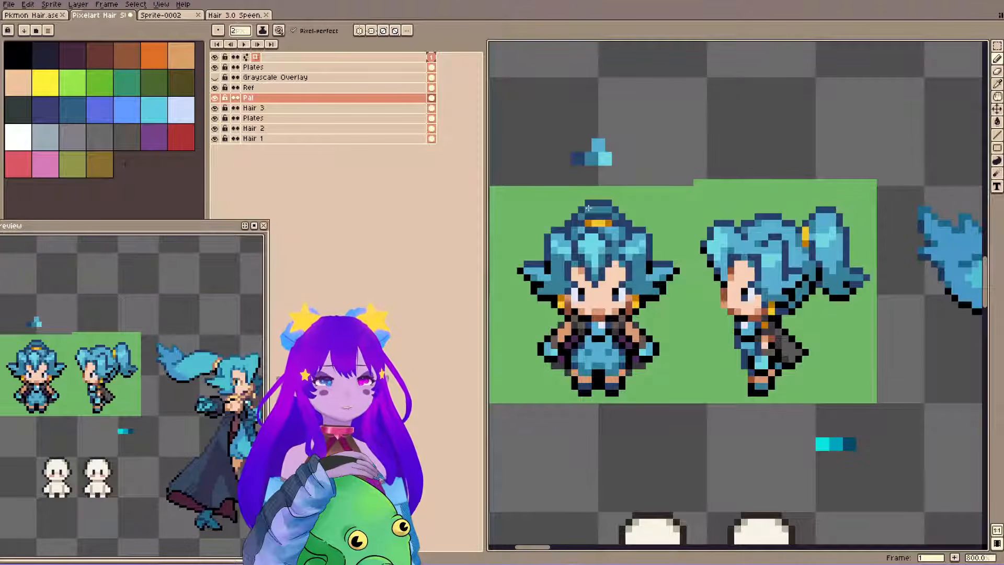
pyautogui.press('h')
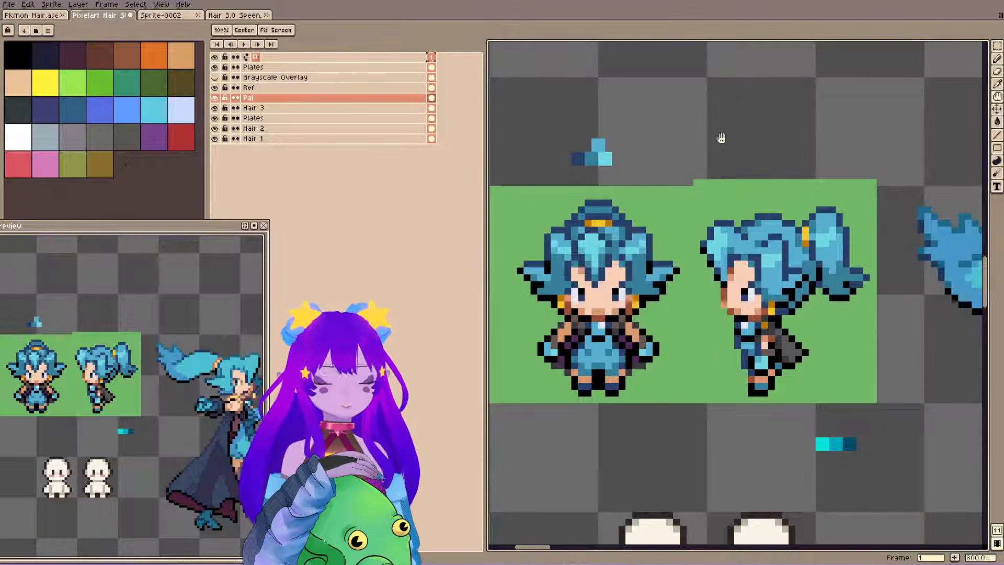
# Save the file and zoom the preview out to fit the references, swatches and blank bodies.
pyautogui.moveTo(720, 137); pyautogui.dragTo(717, 80)
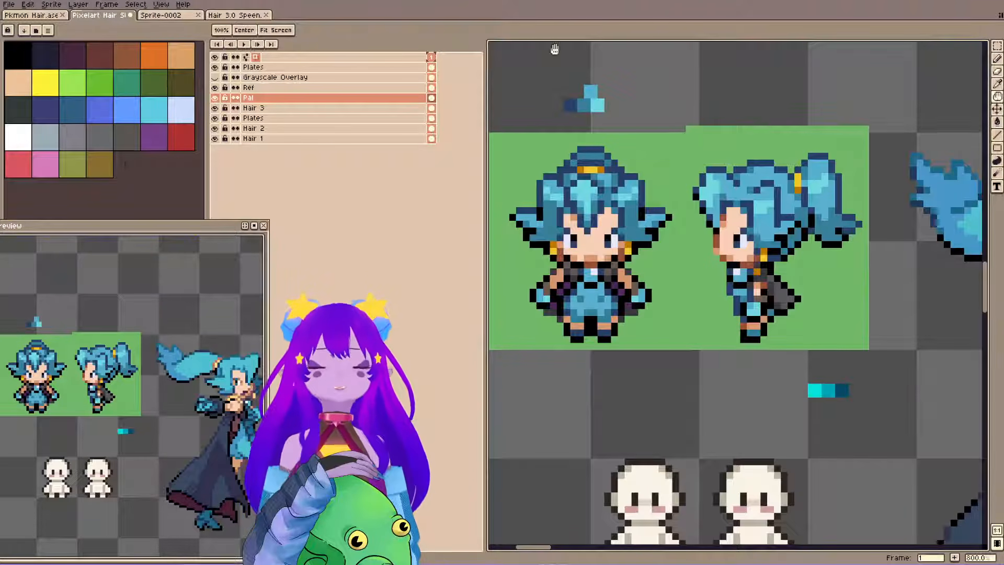
pyautogui.moveTo(685, 258); pyautogui.dragTo(691, 224)
pyautogui.hotkey('ctrl', 's')
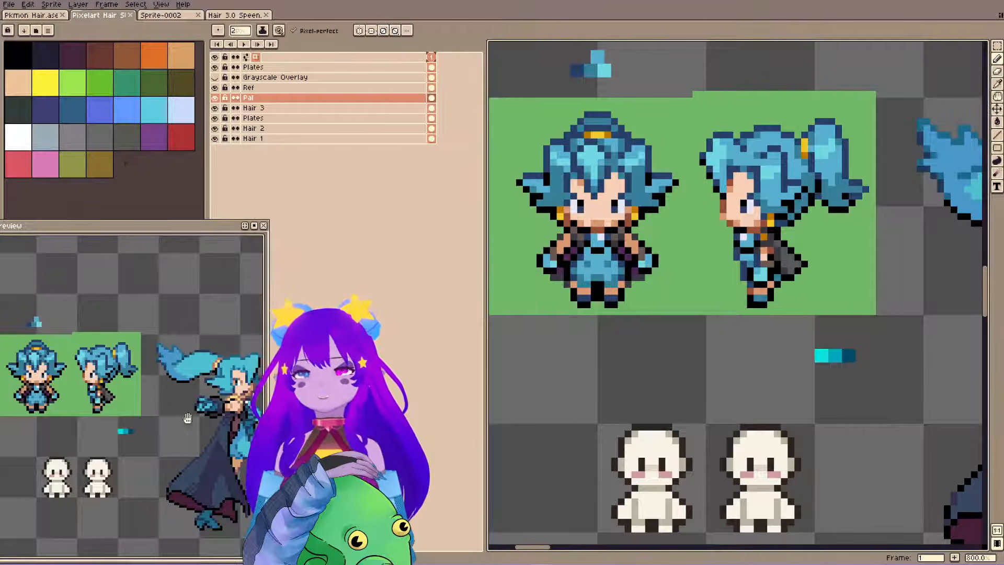
pyautogui.moveTo(145, 399); pyautogui.dragTo(142, 389)
pyautogui.scroll(-2, 143, 394)
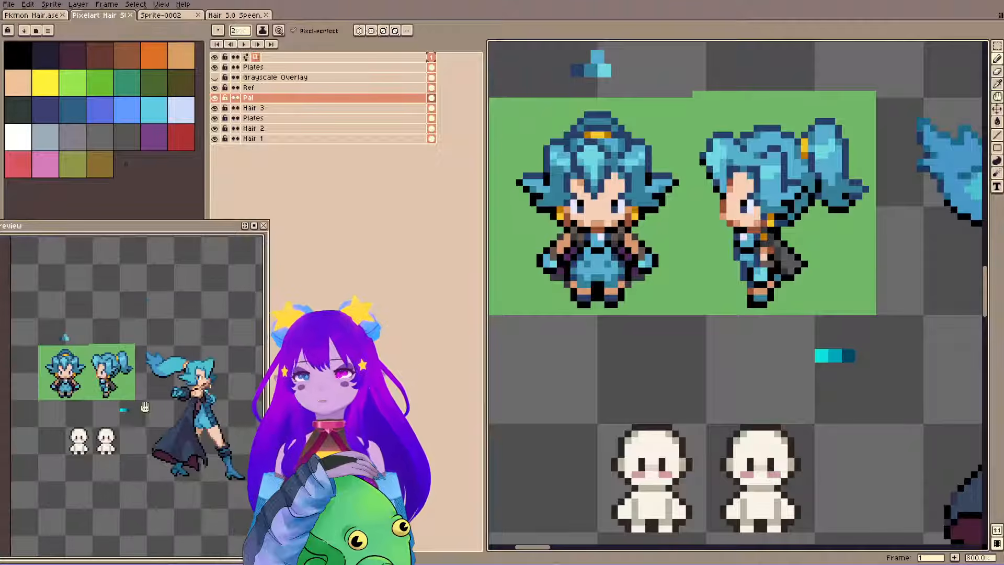
# Move the second blank body on the Plates layer one grid tile to the right and deselect it.
pyautogui.moveTo(684, 255); pyautogui.dragTo(702, 256)
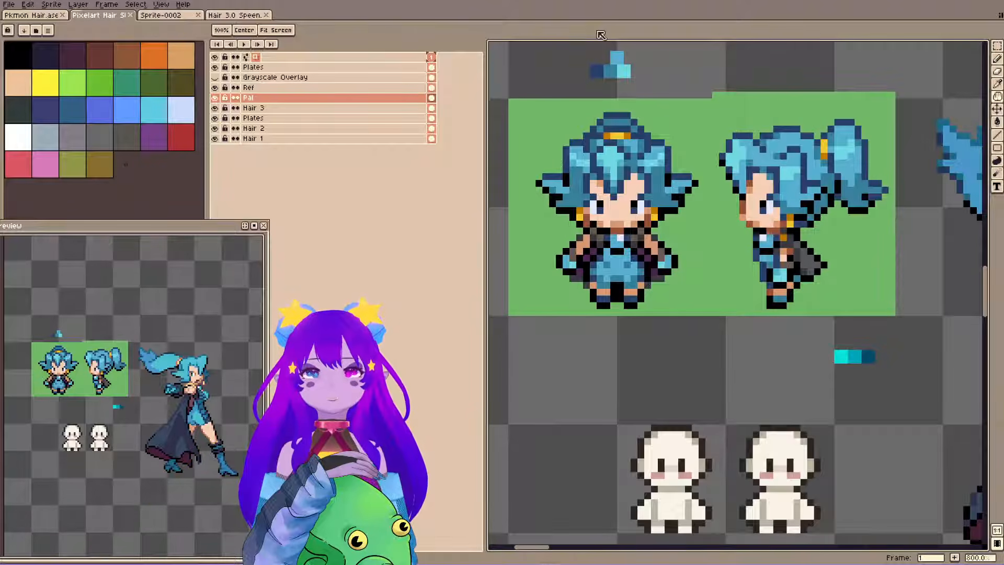
pyautogui.press('b')
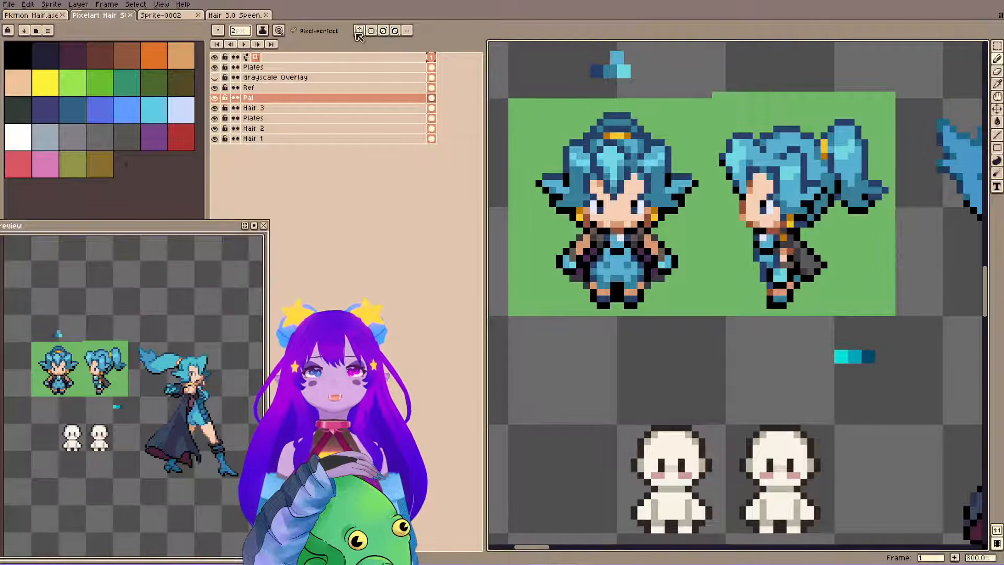
pyautogui.scroll(-1, 760, 208)
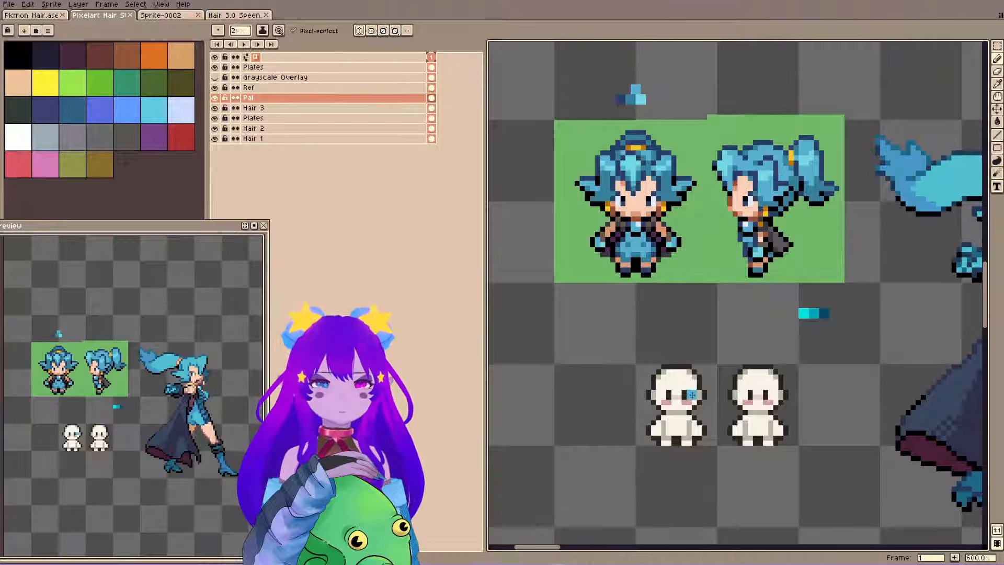
pyautogui.keyDown('ctrl'); pyautogui.click(757, 399); pyautogui.keyUp('ctrl')
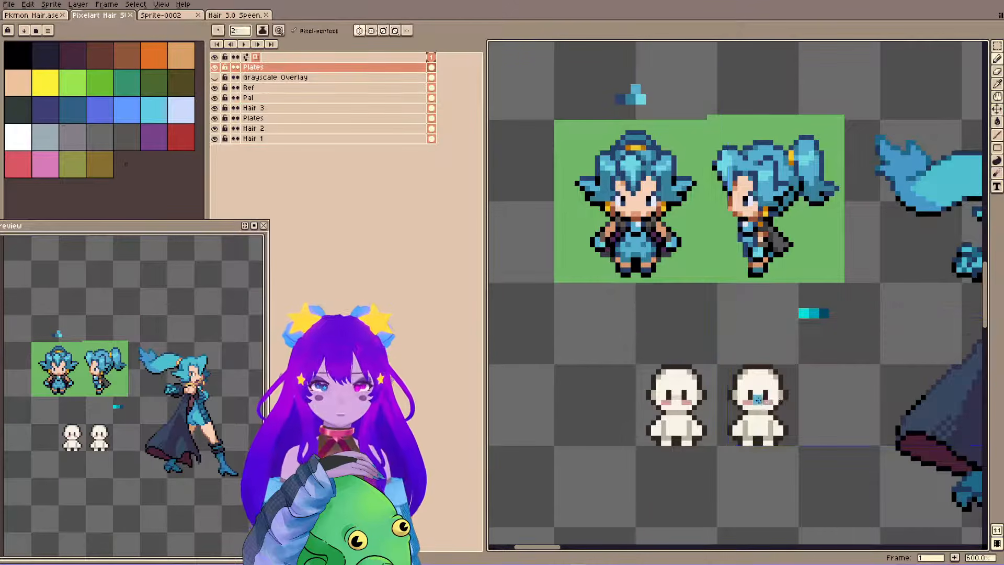
pyautogui.press('m')
pyautogui.doubleClick(763, 399)
pyautogui.hotkey('shift', 'Right')
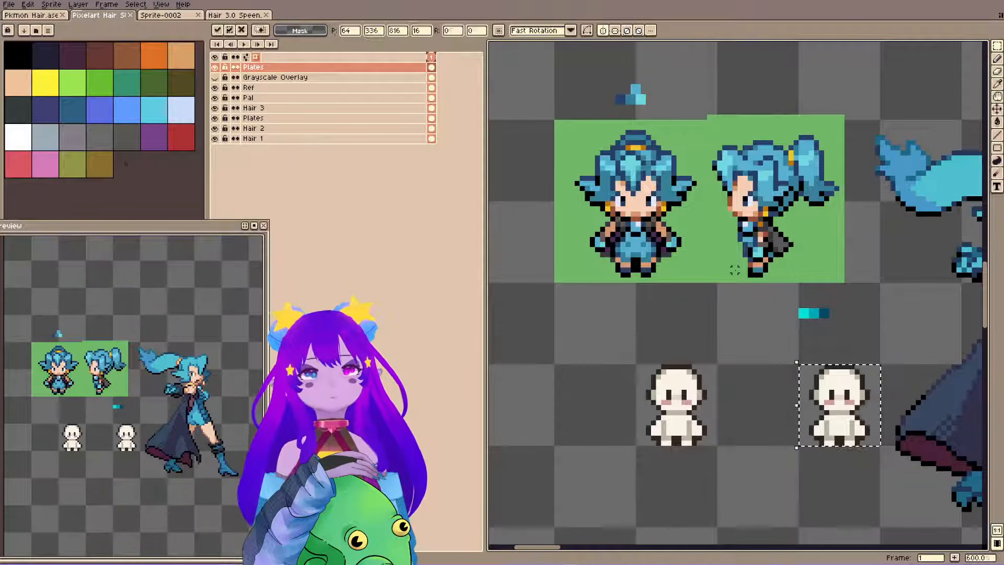
pyautogui.hotkey('ctrl', 'd')
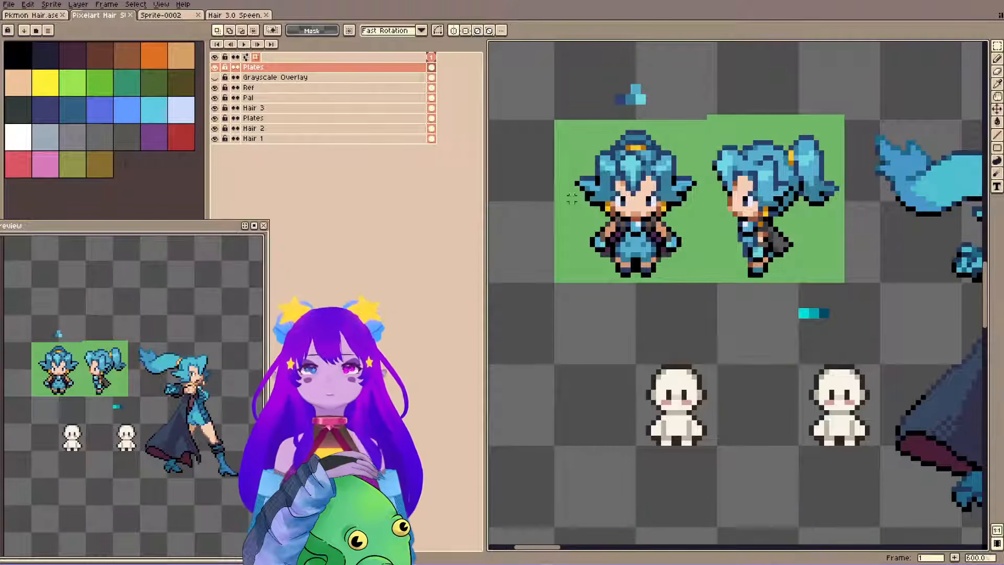
# Activate the Hair 3 layer and place the vertical symmetry axis through the centre of the first blank body.
pyautogui.press('b')
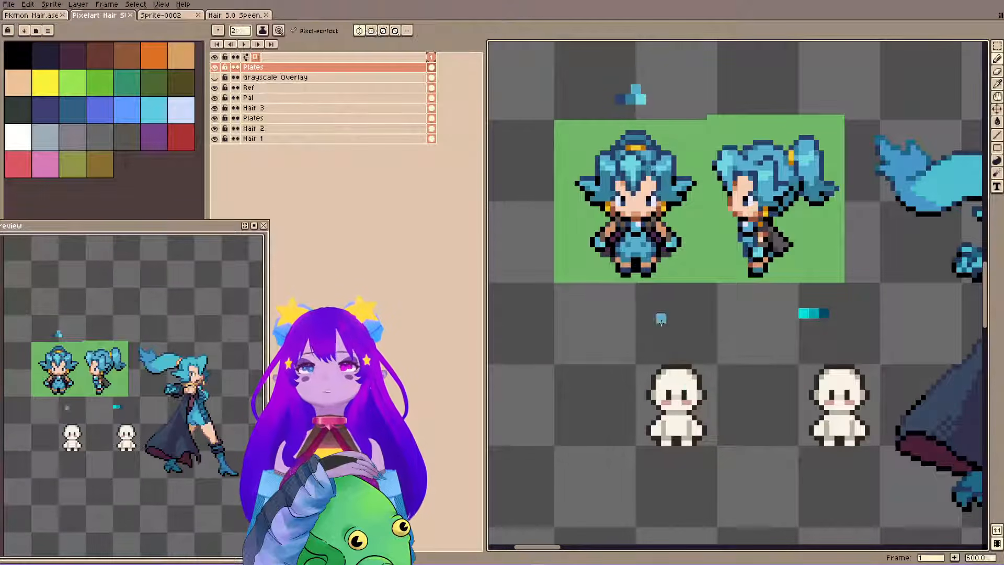
pyautogui.click(323, 112)
pyautogui.press('m')
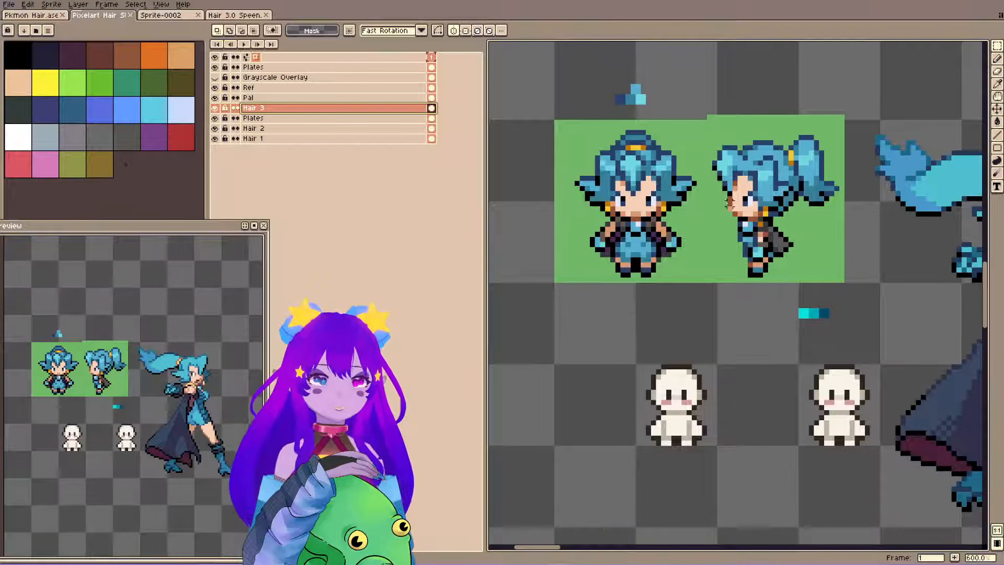
pyautogui.scroll(-5, 930, 105)
pyautogui.press('h')
pyautogui.scroll(-3, 930, 105)
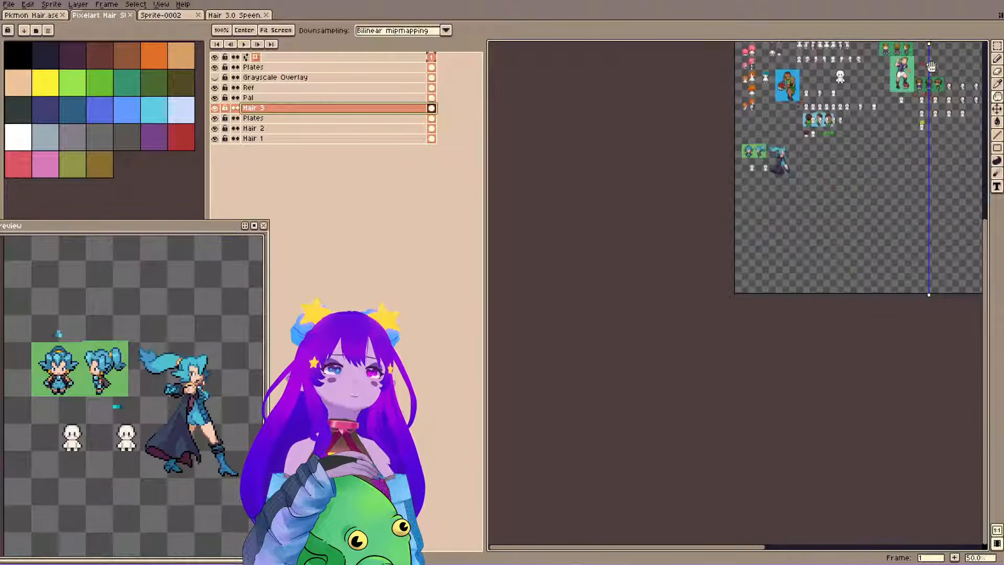
pyautogui.press('m')
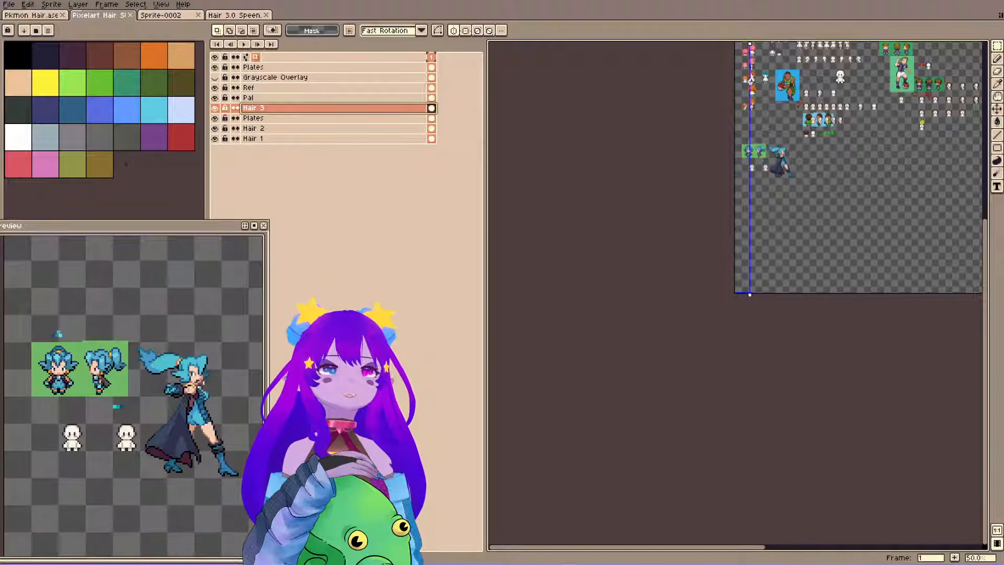
pyautogui.moveTo(750, 80); pyautogui.dragTo(754, 81)
pyautogui.scroll(4, 762, 104)
pyautogui.scroll(1, 771, 303)
pyautogui.press('space')
pyautogui.moveTo(761, 355); pyautogui.dragTo(710, 21)
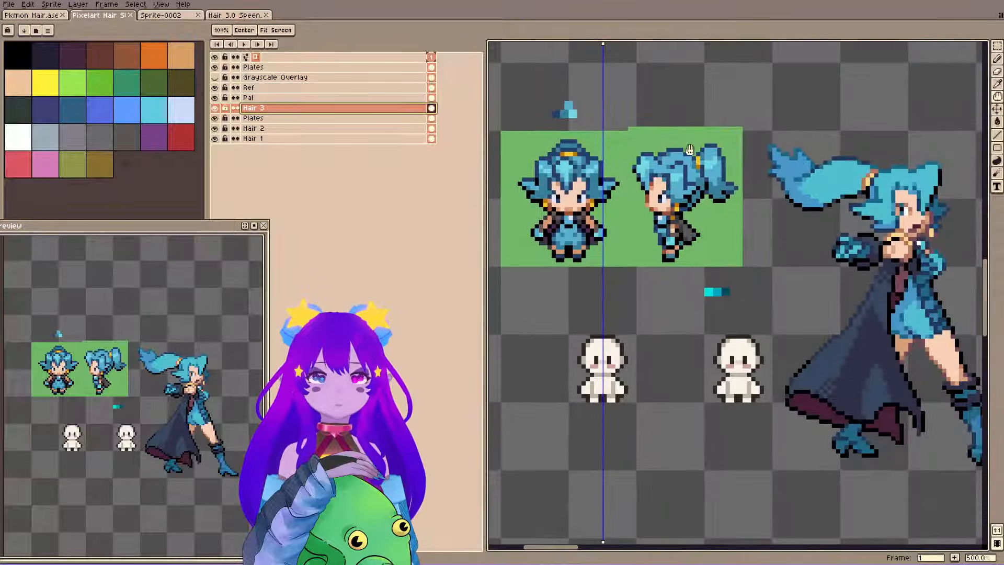
# Turn off the vertical symmetry axis while Hair 3 stays the active layer.
pyautogui.moveTo(690, 150); pyautogui.dragTo(704, 175)
pyautogui.press('space')
pyautogui.moveTo(724, 133); pyautogui.dragTo(732, 140)
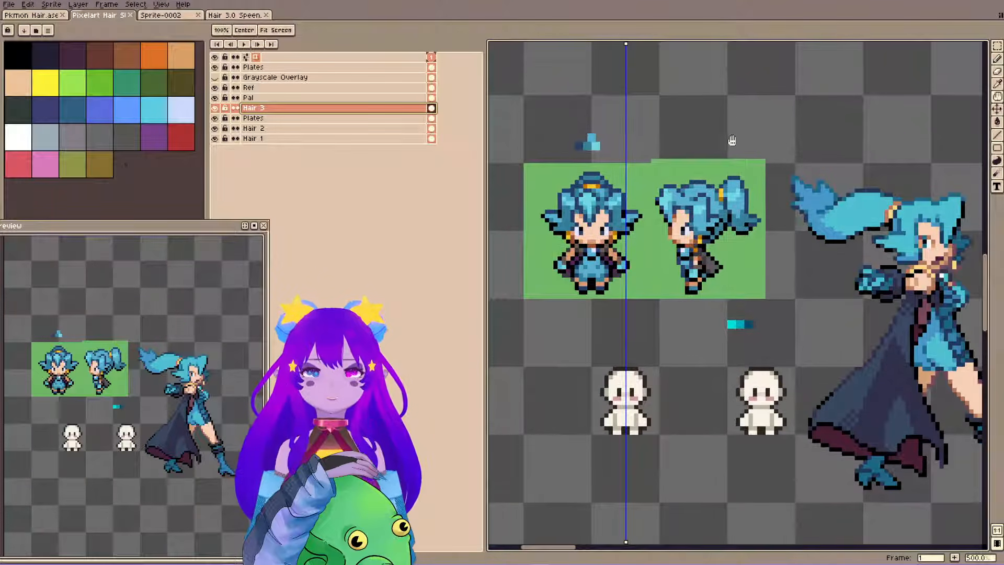
pyautogui.moveTo(634, 298); pyautogui.dragTo(708, 309)
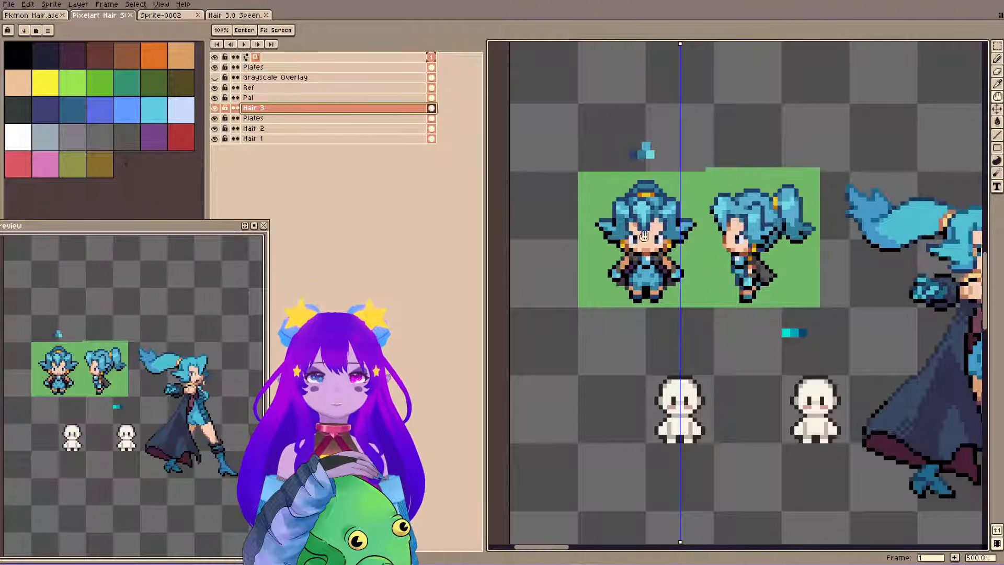
pyautogui.click(453, 30)
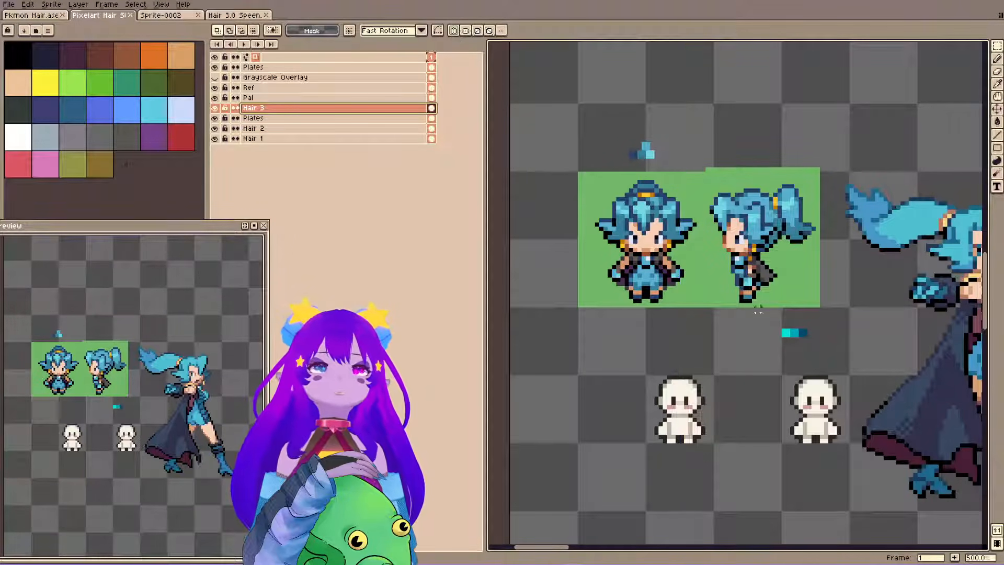
# Uncover the colour picker, mix a pale mint (hue 163, saturation 36, value 100) and dab it before the bright cyan swatch on Hair 3.
pyautogui.moveTo(217, 231); pyautogui.dragTo(462, 226)
pyautogui.click(115, 405)
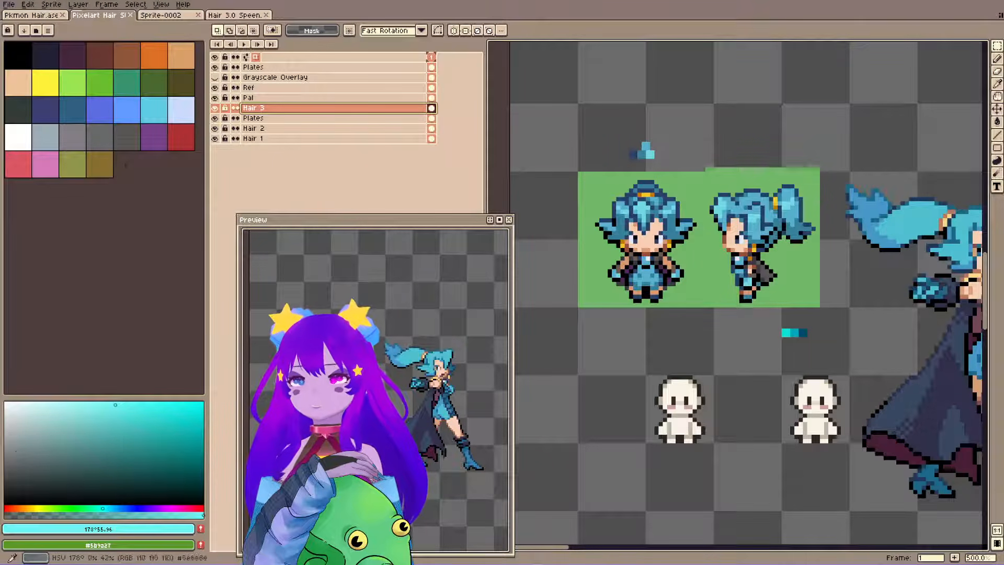
pyautogui.click(94, 508)
pyautogui.press('b')
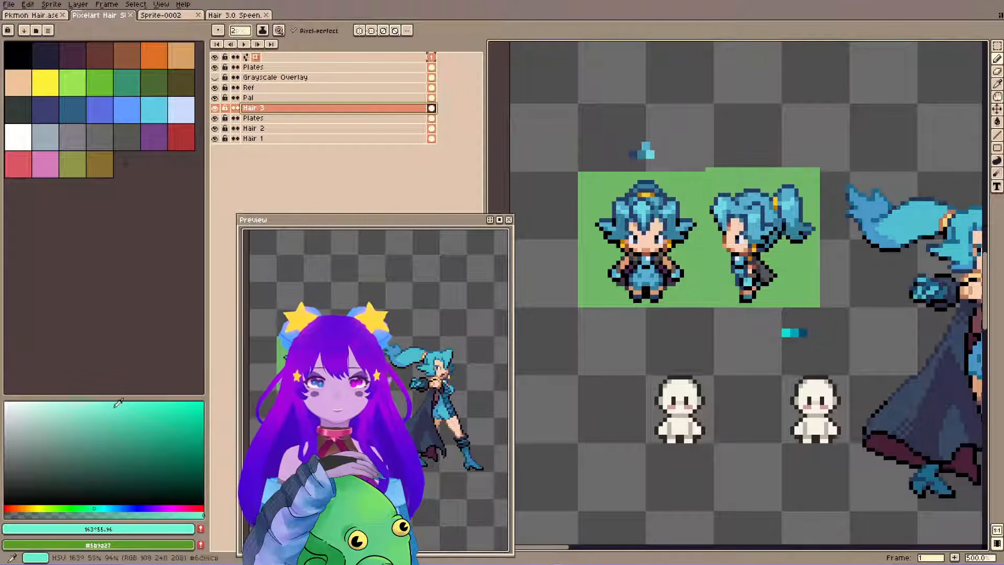
pyautogui.click(77, 401)
pyautogui.click(780, 334)
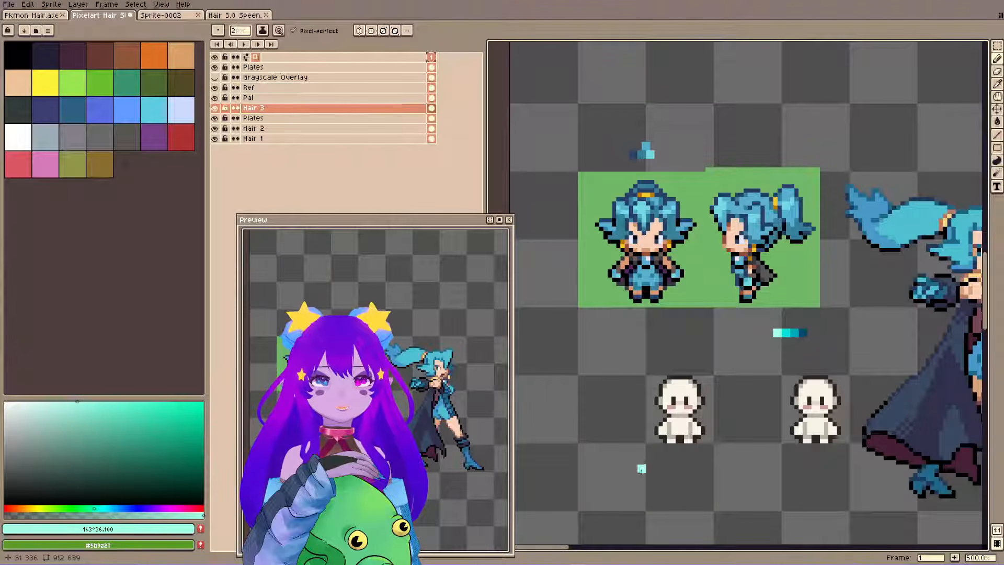
# Toggle the Grayscale Overlay layer's visibility to compare the brightness of the swatches.
pyautogui.click(215, 77)
pyautogui.click(215, 77)
pyautogui.click(215, 77)
pyautogui.click(215, 77)
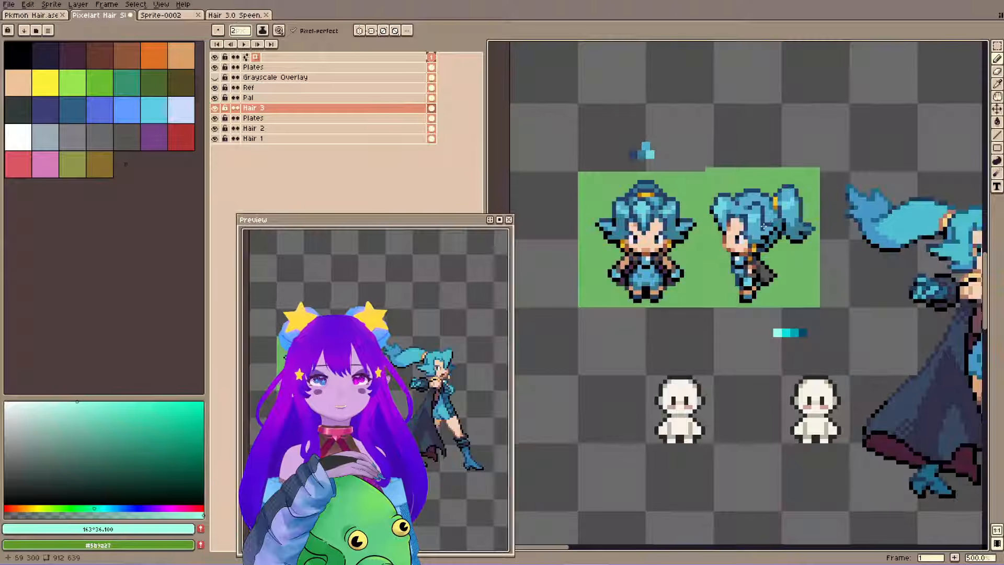
# Examine the shading of the coloured crystals in Sprite-0002 and return to the Pixelart Hair file.
pyautogui.click(161, 15)
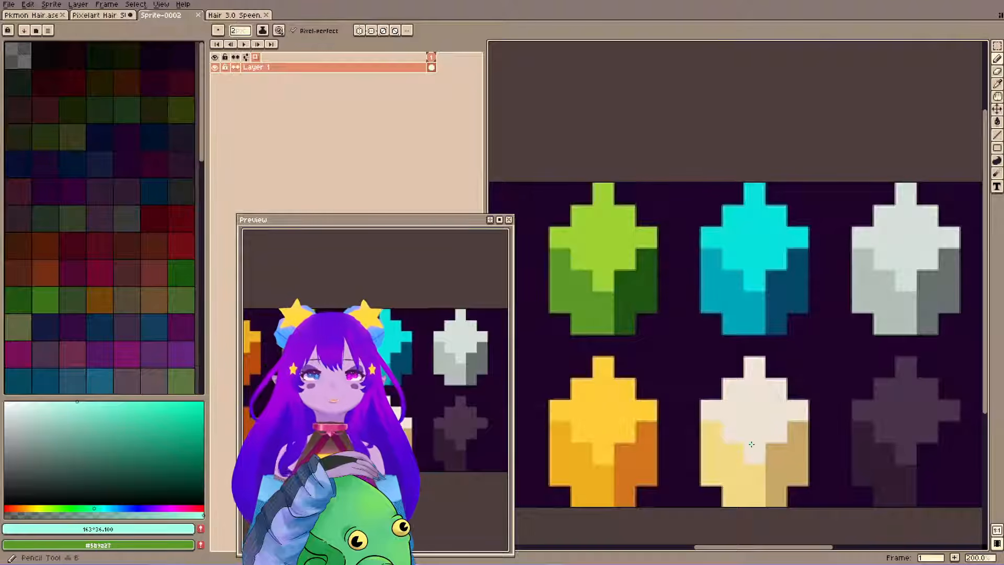
pyautogui.press('+')
pyautogui.press('space')
pyautogui.moveTo(876, 324)
pyautogui.mouseDown()
pyautogui.moveTo(800, 300)
pyautogui.moveTo(973, 269)
pyautogui.mouseUp()
pyautogui.moveTo(609, 245)
pyautogui.mouseDown()
pyautogui.moveTo(845, 275)
pyautogui.moveTo(652, 287)
pyautogui.mouseUp()
pyautogui.moveTo(864, 309); pyautogui.dragTo(578, 316)
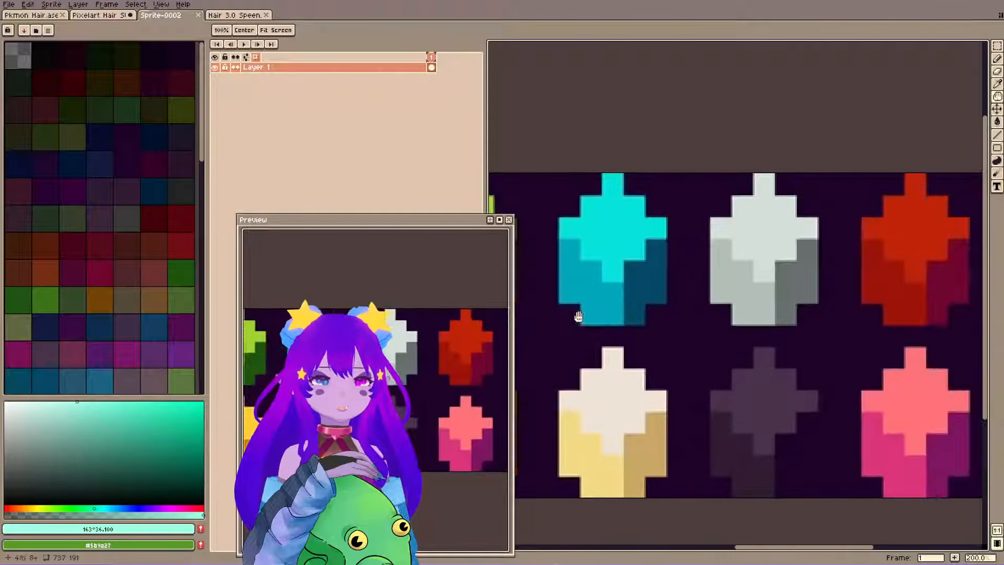
pyautogui.scroll(-2, 672, 225)
pyautogui.scroll(1, 660, 210)
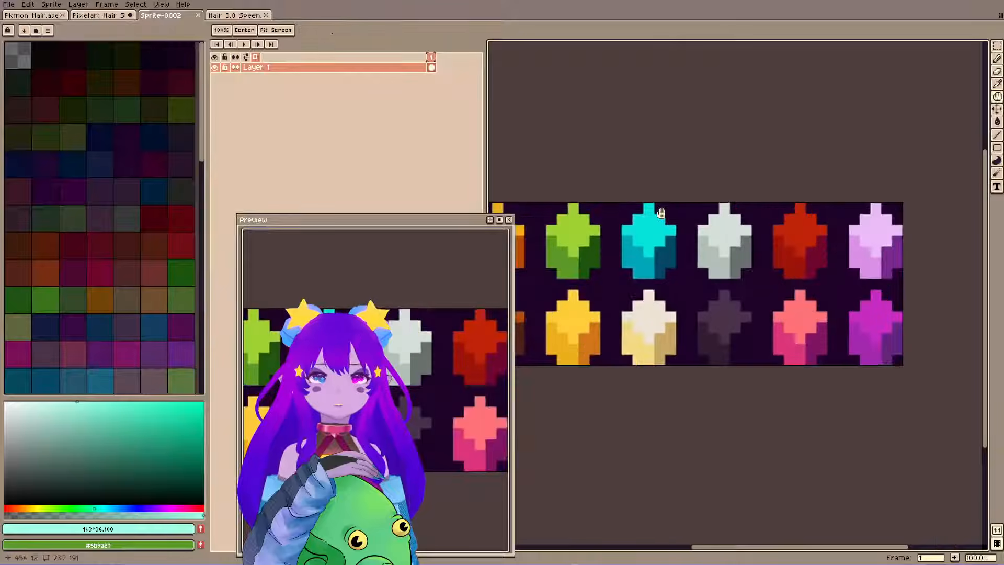
pyautogui.moveTo(660, 213); pyautogui.dragTo(716, 224)
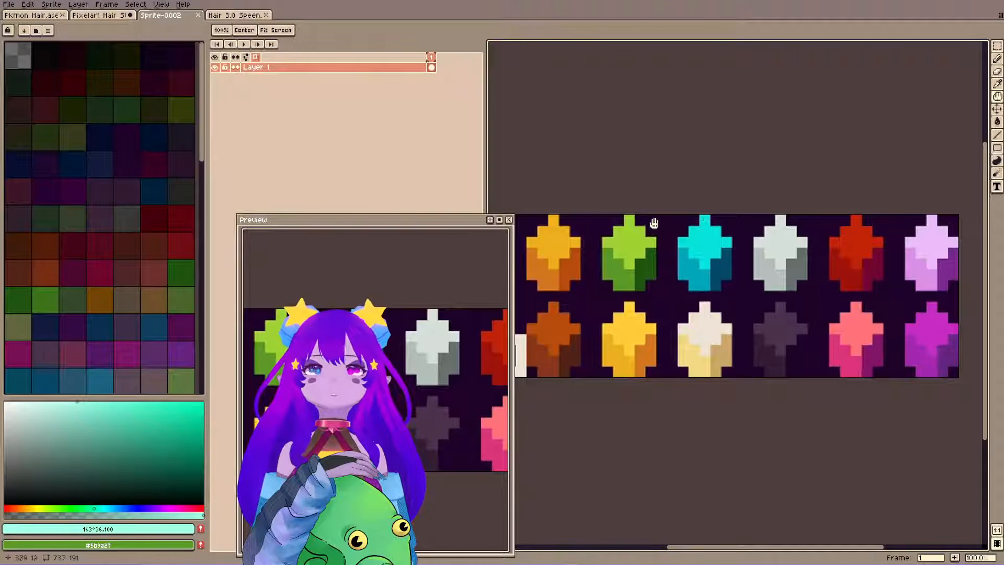
pyautogui.moveTo(623, 295); pyautogui.dragTo(635, 314)
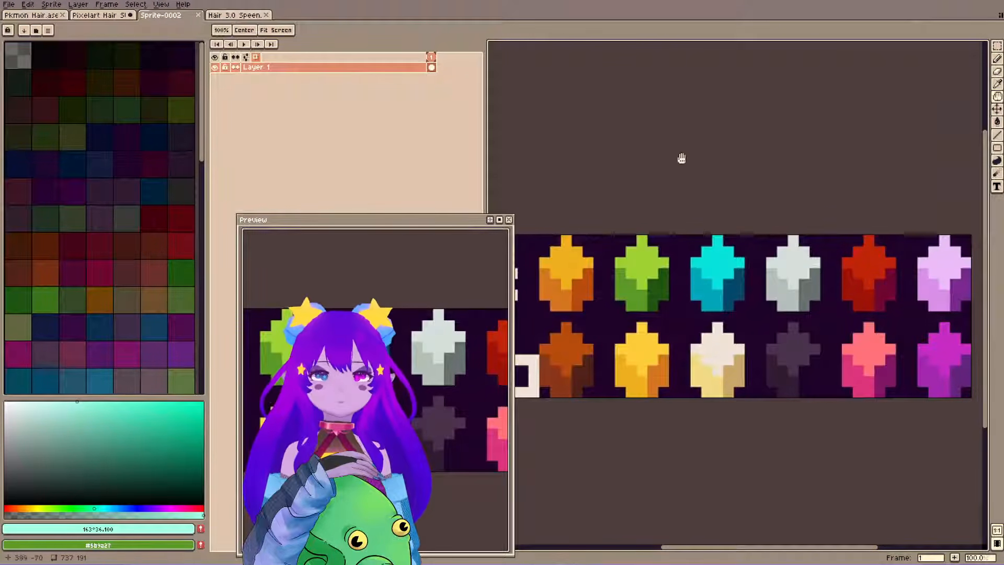
pyautogui.moveTo(741, 228)
pyautogui.mouseDown()
pyautogui.moveTo(755, 206)
pyautogui.moveTo(736, 228)
pyautogui.mouseUp()
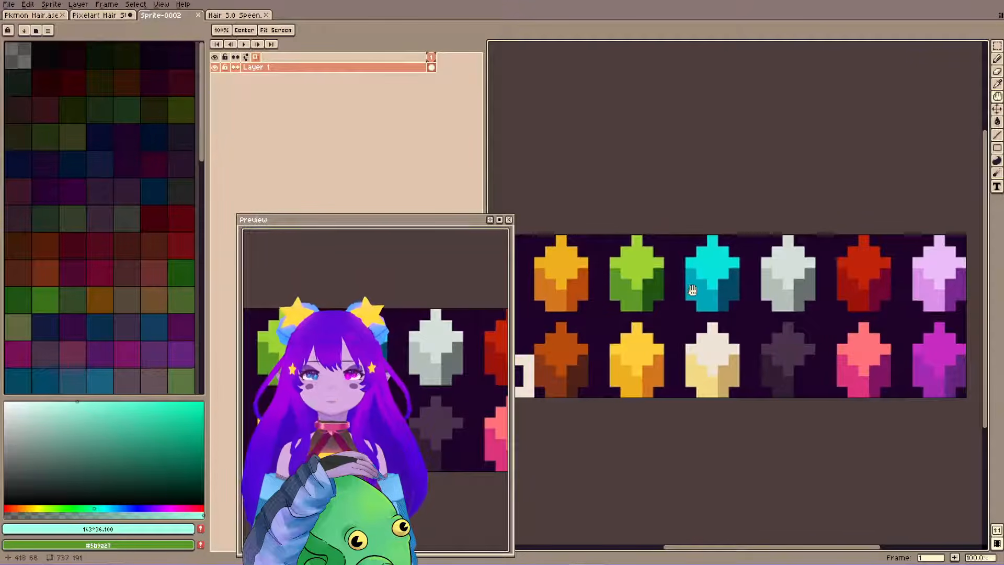
pyautogui.moveTo(653, 264); pyautogui.dragTo(785, 256)
pyautogui.moveTo(709, 322); pyautogui.dragTo(638, 329)
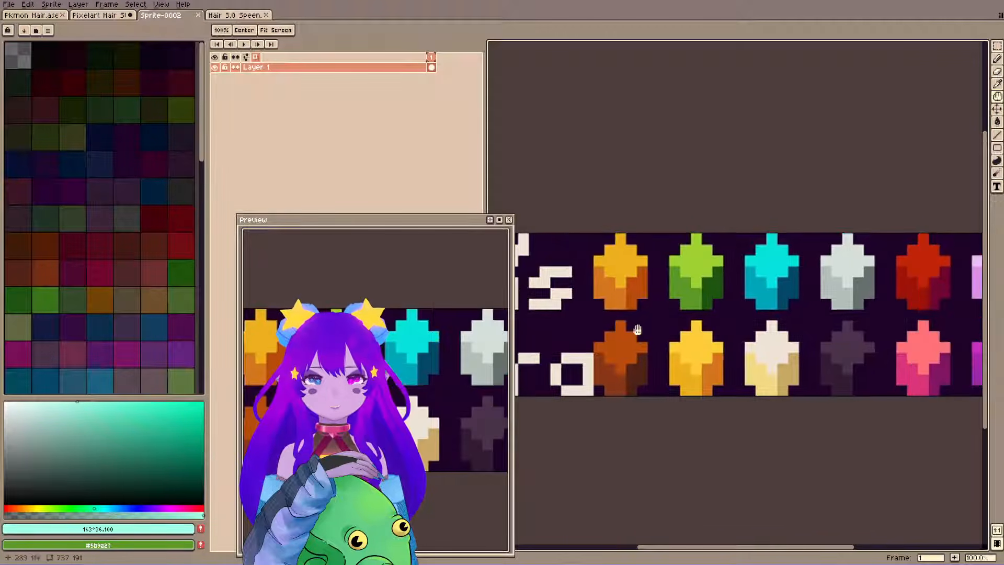
pyautogui.click(94, 16)
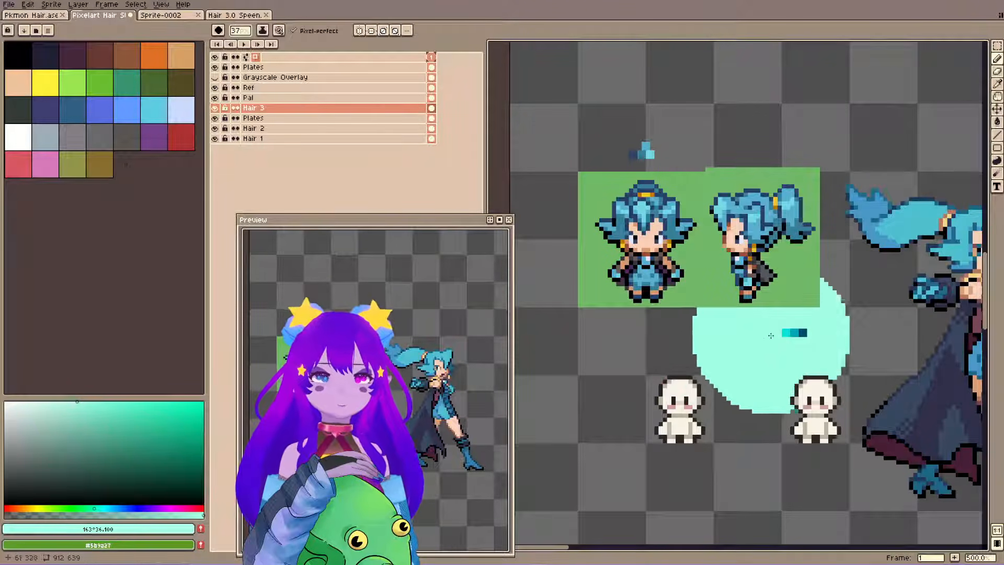
# Reduce the pencil brush to size 1 on the Hair 3 layer.
pyautogui.press('space')
pyautogui.moveTo(744, 374); pyautogui.dragTo(662, 373)
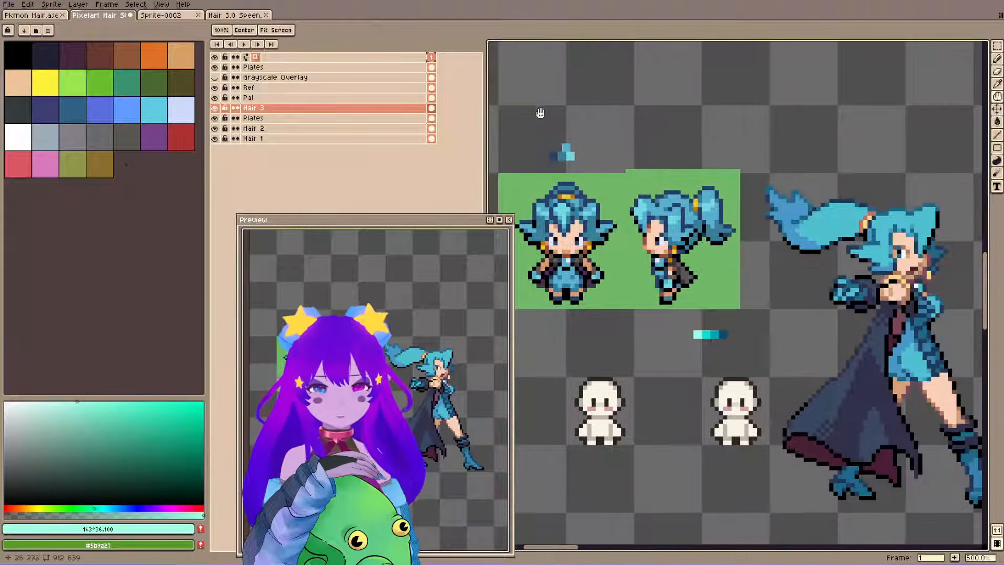
pyautogui.moveTo(540, 114); pyautogui.dragTo(604, 114)
pyautogui.press('-')
pyautogui.press('-')
pyautogui.press('-')
pyautogui.press('-')
pyautogui.press('-')
pyautogui.press('-')
pyautogui.press('-')
pyautogui.press('-')
pyautogui.press('-')
pyautogui.press('-')
pyautogui.press('-')
pyautogui.press('-')
pyautogui.press('-')
pyautogui.press('-')
pyautogui.press('-')
pyautogui.press('-')
pyautogui.press('-')
pyautogui.press('-')
pyautogui.press('-')
pyautogui.press('-')
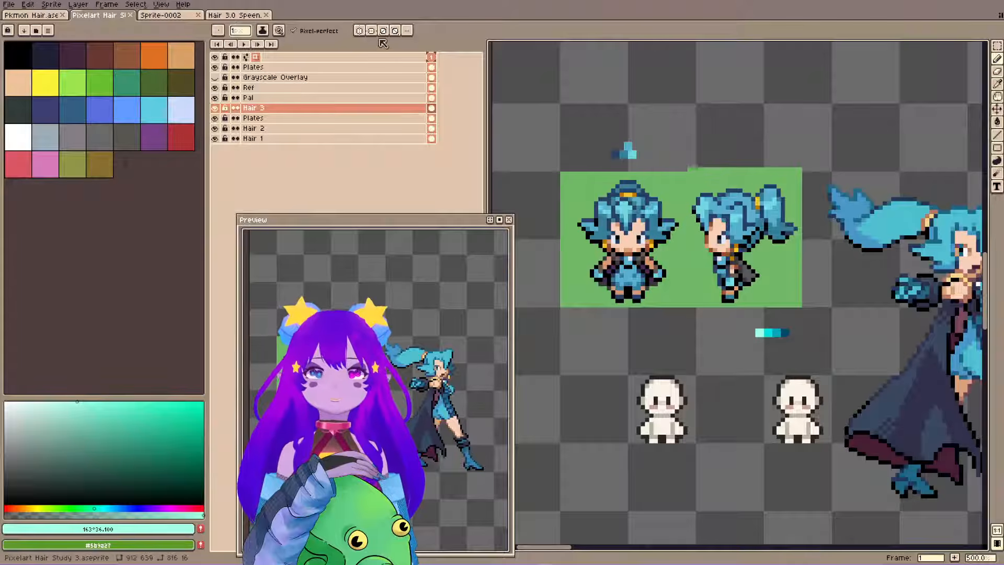
# Turn vertical symmetry back on for the first blank body and move the preview window back over the colour picker.
pyautogui.click(359, 30)
pyautogui.moveTo(330, 220); pyautogui.dragTo(95, 222)
pyautogui.scroll(1, 669, 359)
pyautogui.scroll(3, 670, 360)
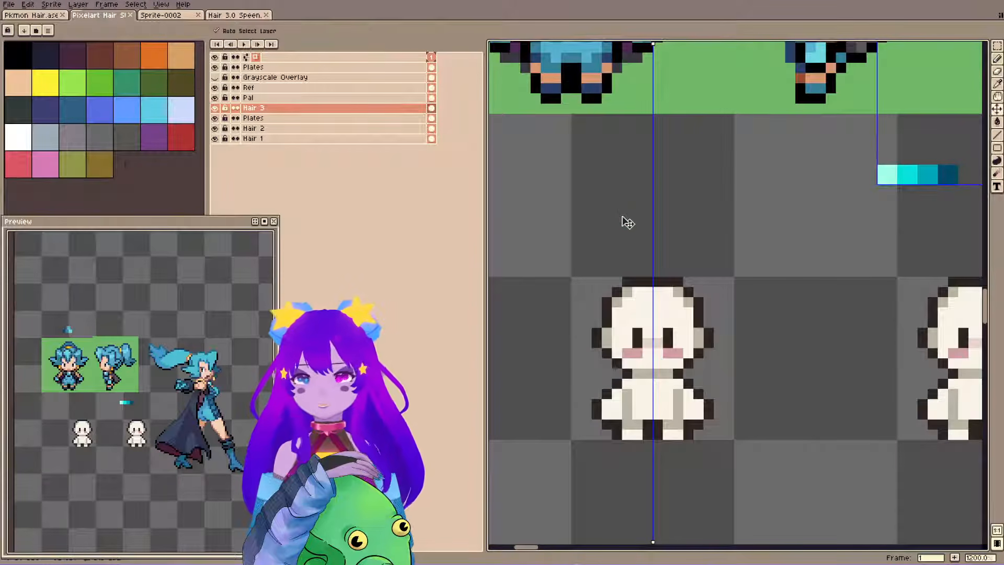
pyautogui.press('space')
pyautogui.moveTo(574, 246); pyautogui.dragTo(589, 353)
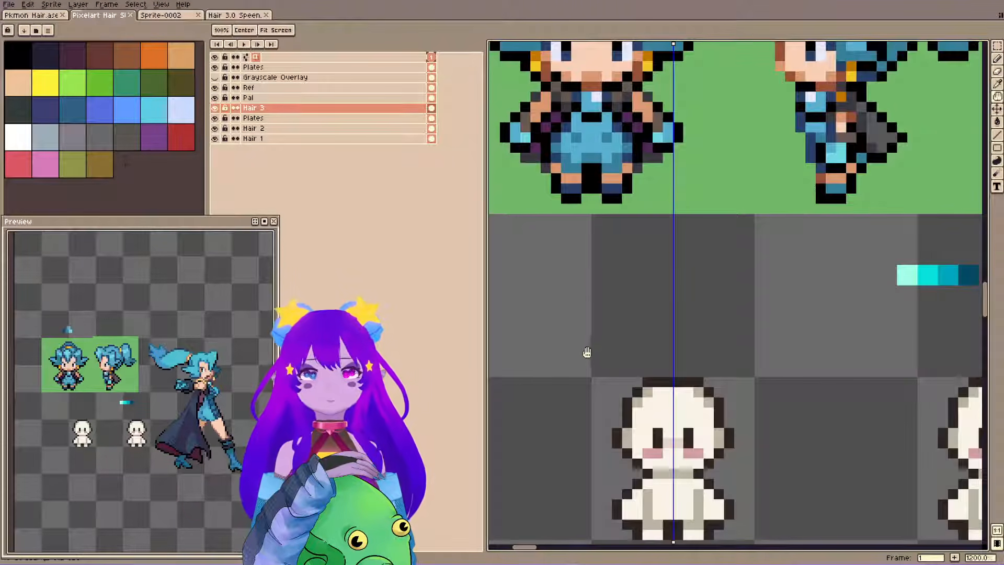
pyautogui.scroll(-4, 587, 353)
pyautogui.scroll(2, 592, 335)
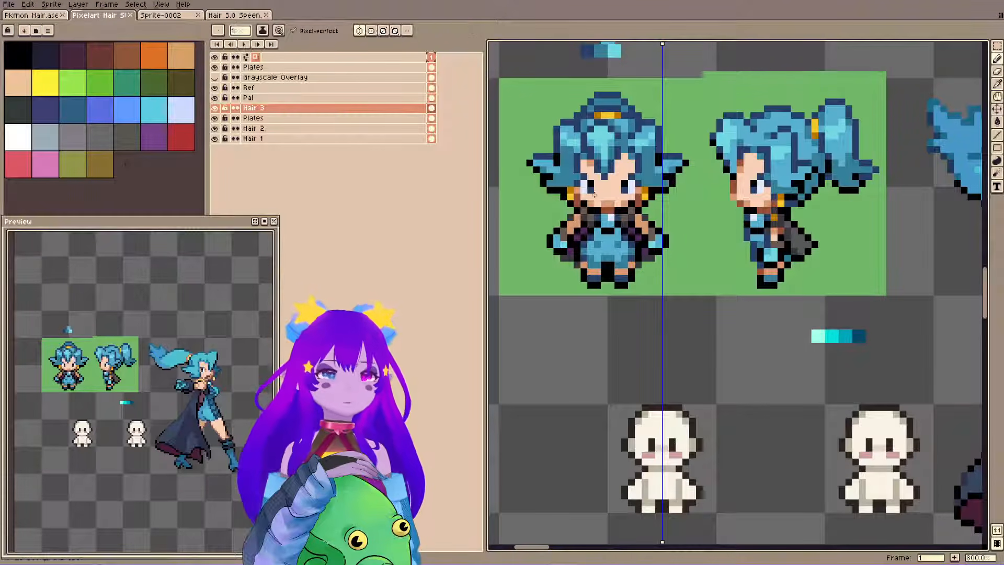
pyautogui.moveTo(835, 270); pyautogui.dragTo(482, 321)
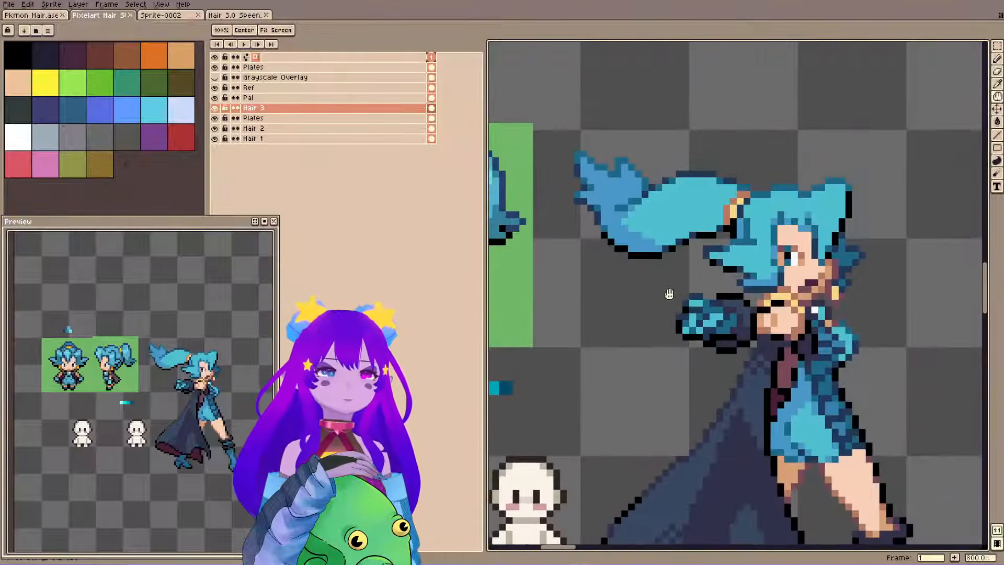
# Draw mirrored side tufts beside the first blank body's head in the darkest teal swatch on the Hair 3 layer.
pyautogui.moveTo(624, 307); pyautogui.dragTo(749, 286)
pyautogui.moveTo(510, 272); pyautogui.dragTo(753, 261)
pyautogui.moveTo(612, 362); pyautogui.dragTo(604, 328)
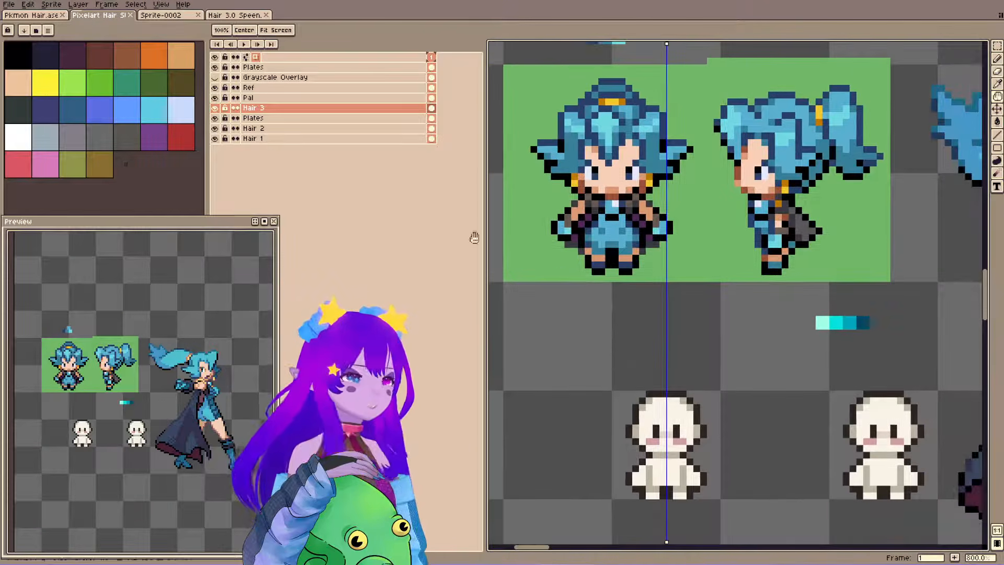
pyautogui.moveTo(616, 285); pyautogui.dragTo(616, 266)
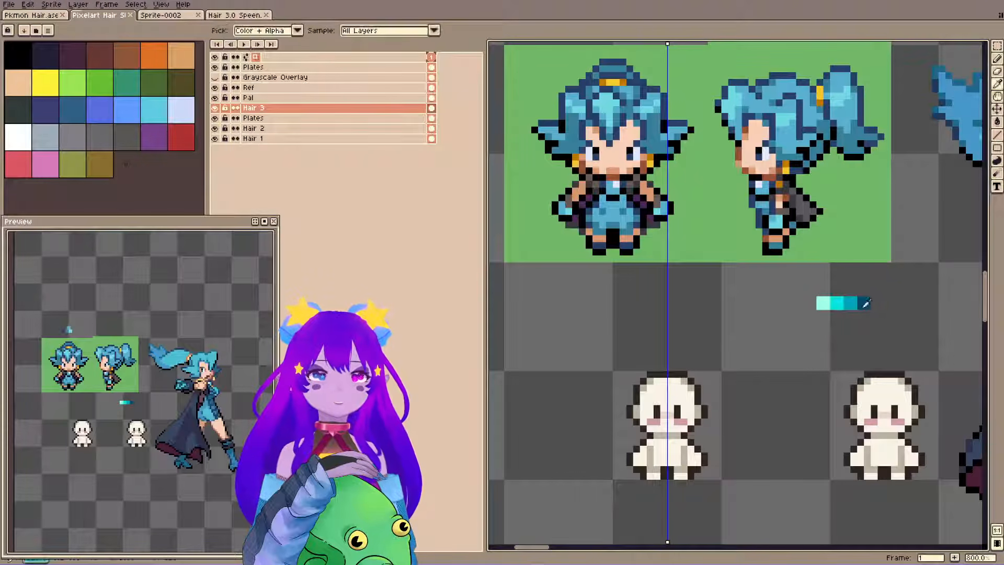
pyautogui.keyDown('alt'); pyautogui.click(864, 303); pyautogui.keyUp('alt')
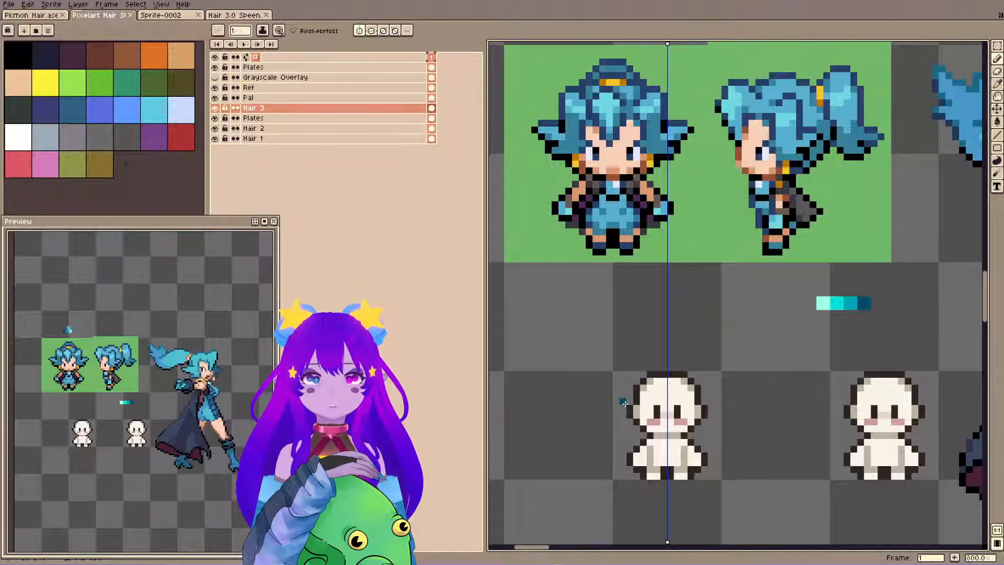
pyautogui.moveTo(624, 402); pyautogui.dragTo(626, 413)
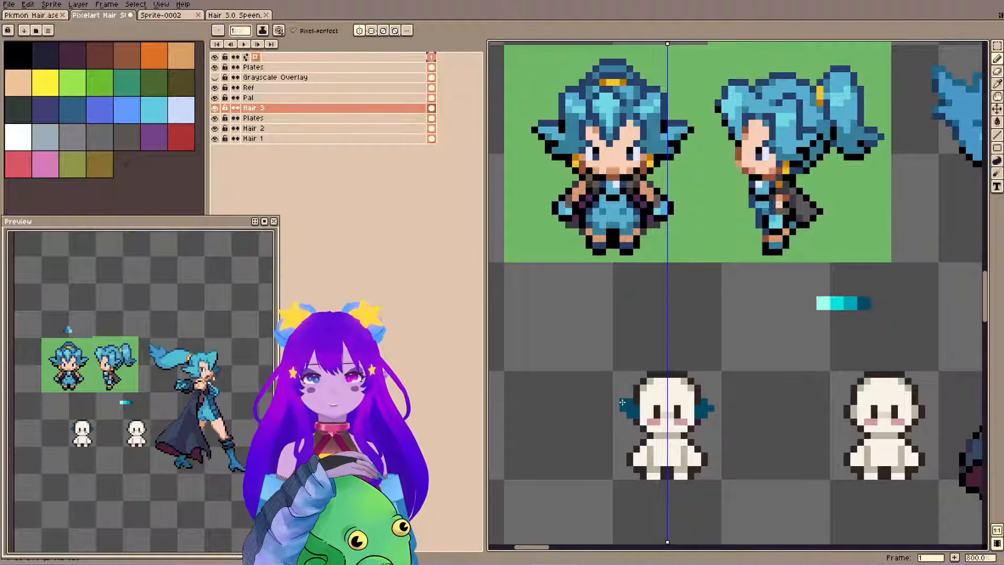
# Recolour the side tufts with the second-darkest teal swatch using the Paint Bucket.
pyautogui.keyDown('alt'); pyautogui.click(850, 303); pyautogui.keyUp('alt')
pyautogui.press('g')
pyautogui.click(628, 405)
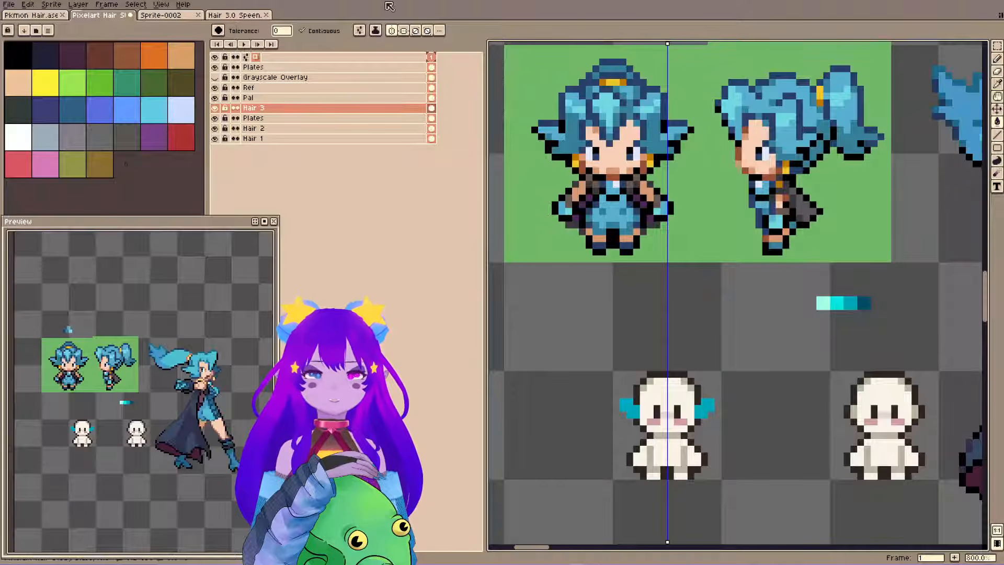
pyautogui.click(604, 389)
pyautogui.press('v')
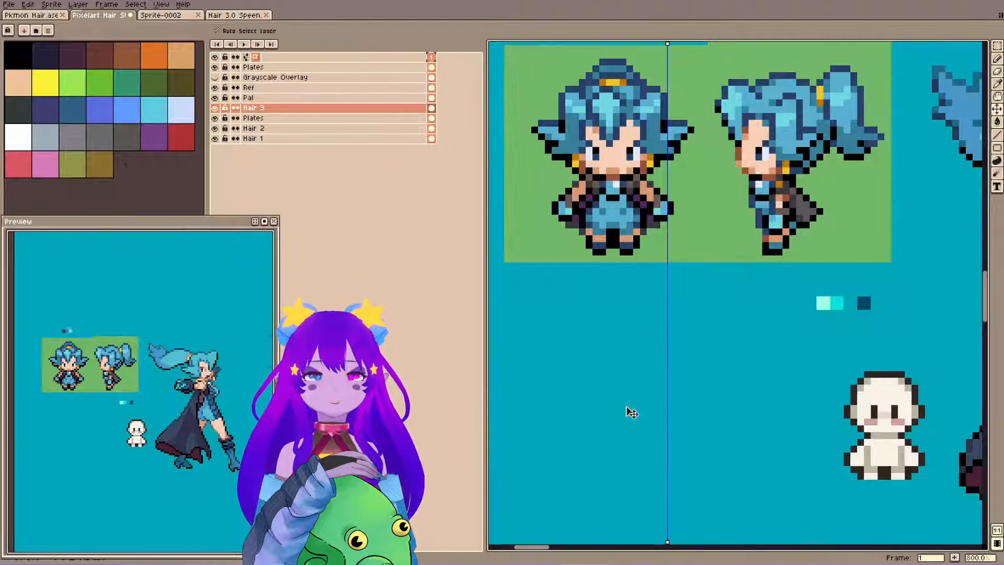
pyautogui.hotkey('ctrl', 'z')
# Refine the shape of the teal side tufts with single mirrored pixels at their inner and outer edges.
pyautogui.press('b')
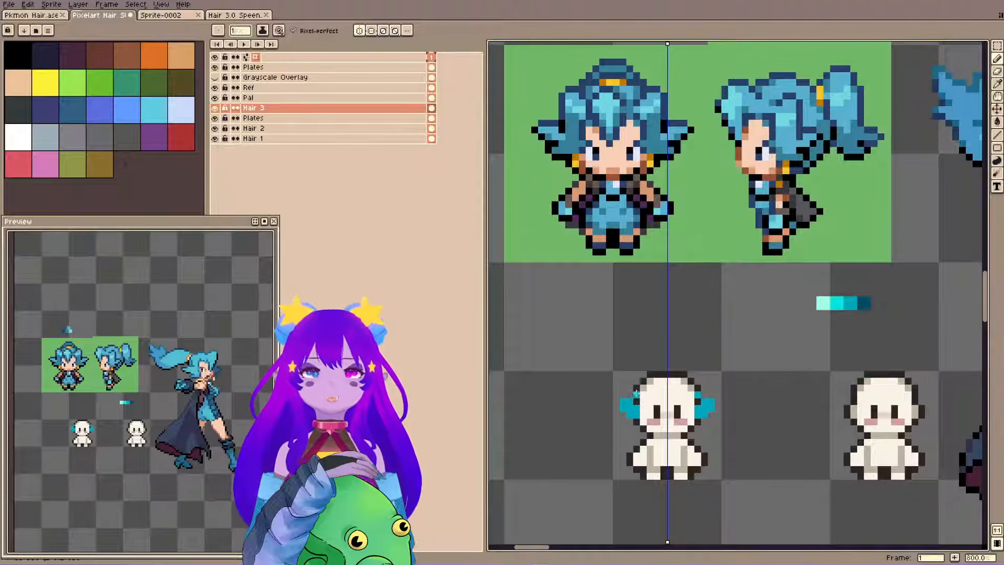
pyautogui.hotkey('ctrl', 'z')
pyautogui.click(636, 401)
pyautogui.click(623, 414)
pyautogui.press('e')
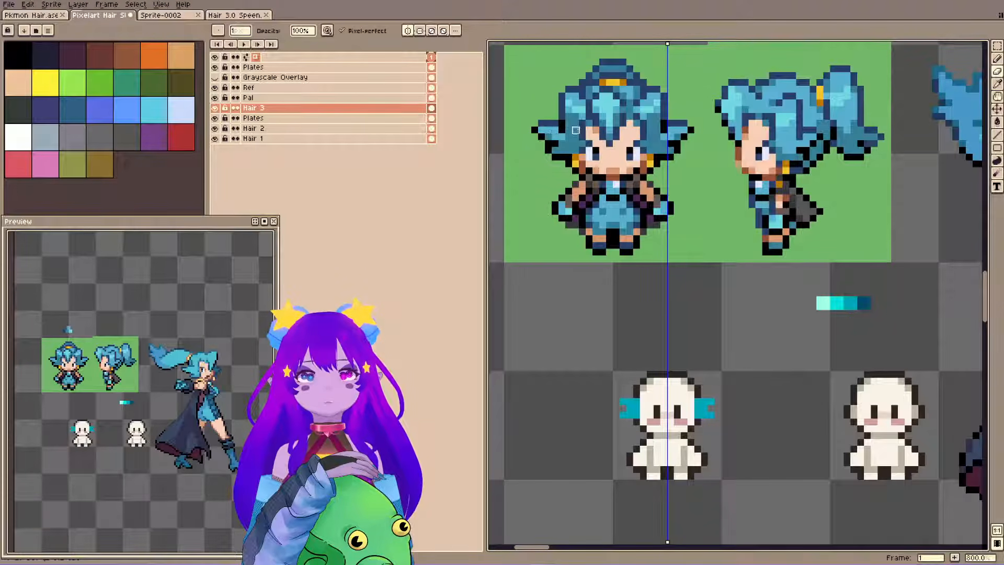
# Add upright strands in the bright cyan swatch at both upper corners of the head and save the file.
pyautogui.keyDown('alt'); pyautogui.click(839, 301); pyautogui.keyUp('alt')
pyautogui.press('b')
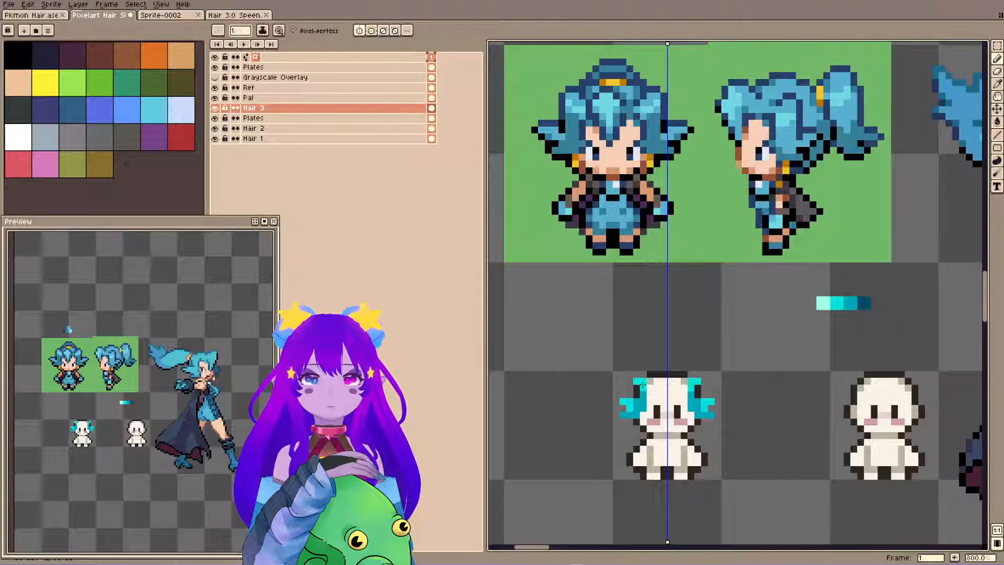
pyautogui.click(636, 373)
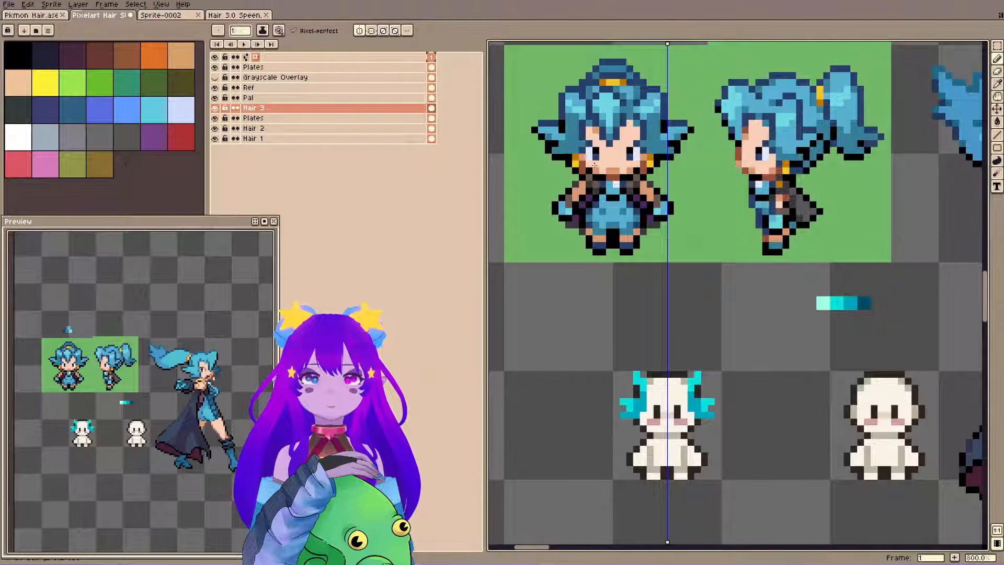
pyautogui.hotkey('ctrl', 's')
pyautogui.keyDown('alt'); pyautogui.click(637, 390); pyautogui.keyUp('alt')
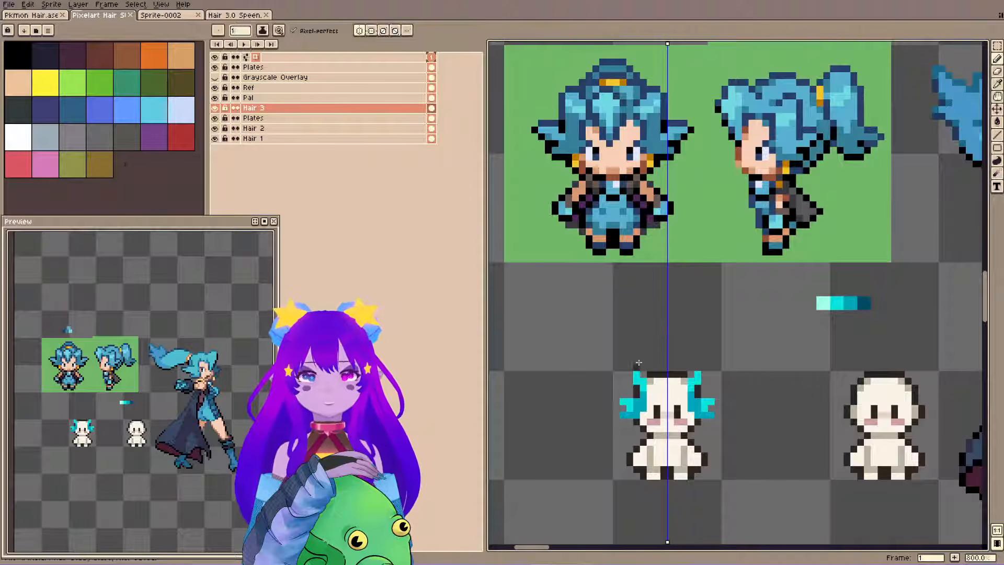
# Examine the hair shading on the brown-haired and dark-haired reference sprites and the practice heads elsewhere on the canvas.
pyautogui.moveTo(727, 220); pyautogui.dragTo(717, 387)
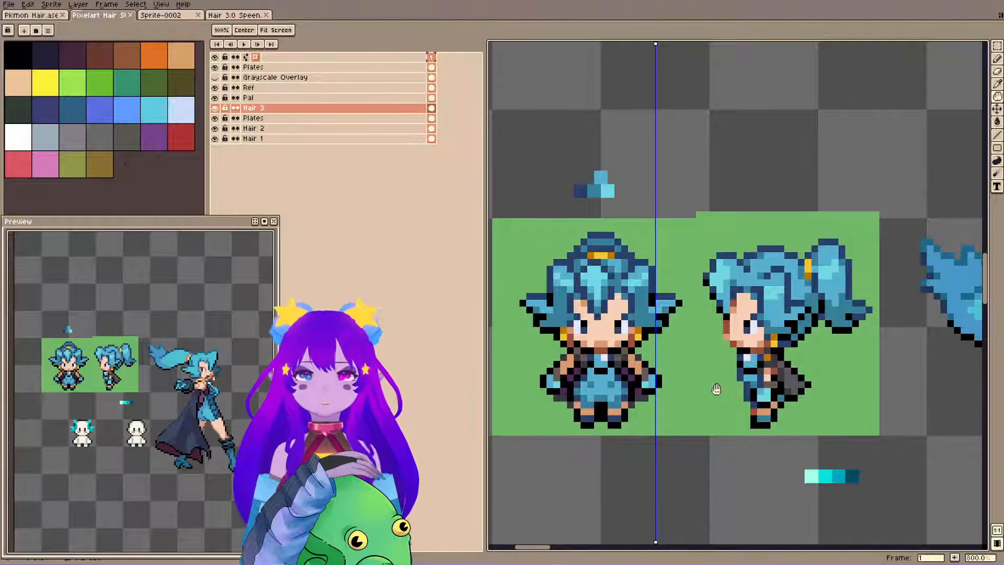
pyautogui.scroll(-5, 716, 389)
pyautogui.scroll(4, 810, 165)
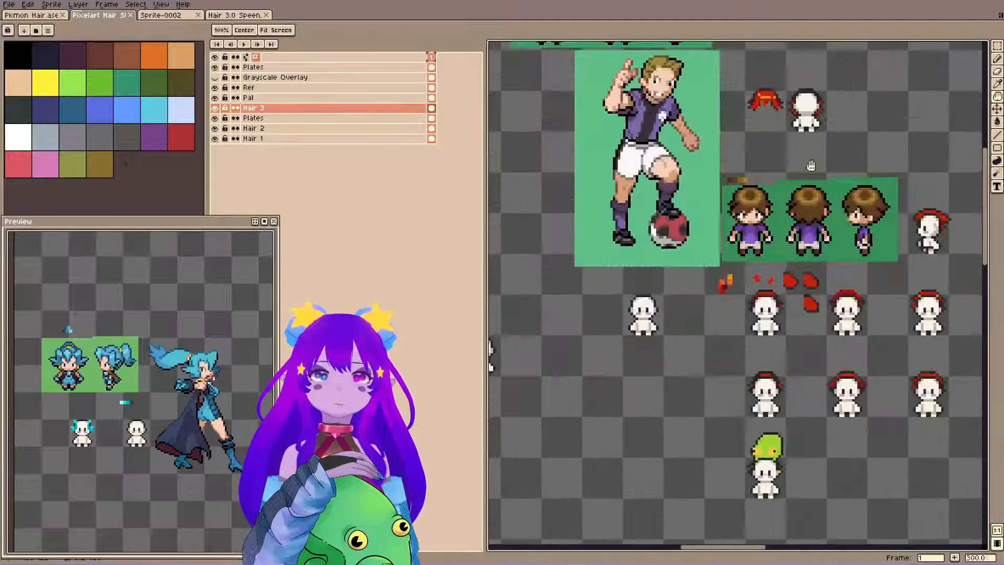
pyautogui.scroll(4, 810, 165)
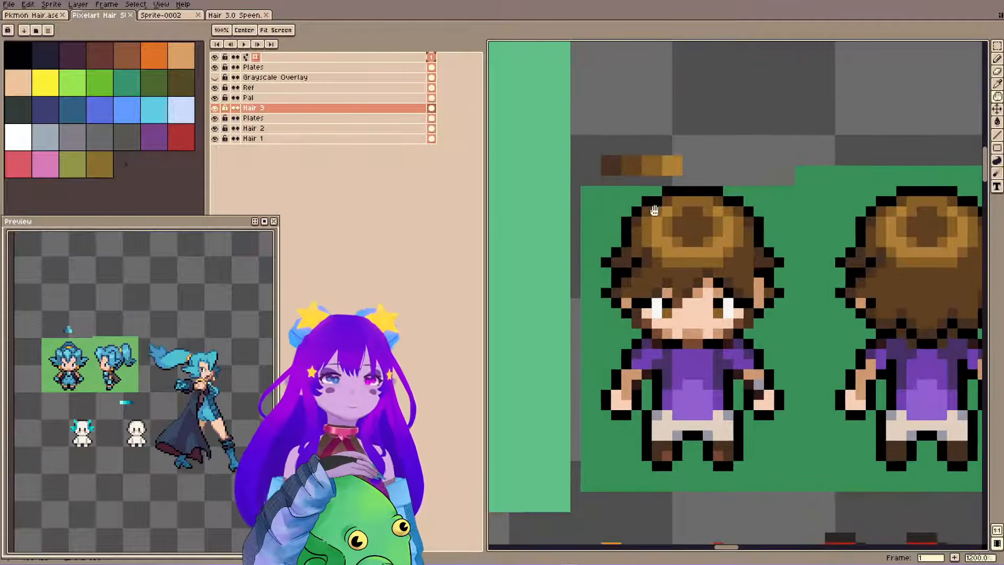
pyautogui.scroll(-5, 655, 210)
pyautogui.moveTo(596, 246); pyautogui.dragTo(910, 251)
pyautogui.moveTo(606, 303); pyautogui.dragTo(887, 307)
pyautogui.moveTo(618, 384); pyautogui.dragTo(847, 342)
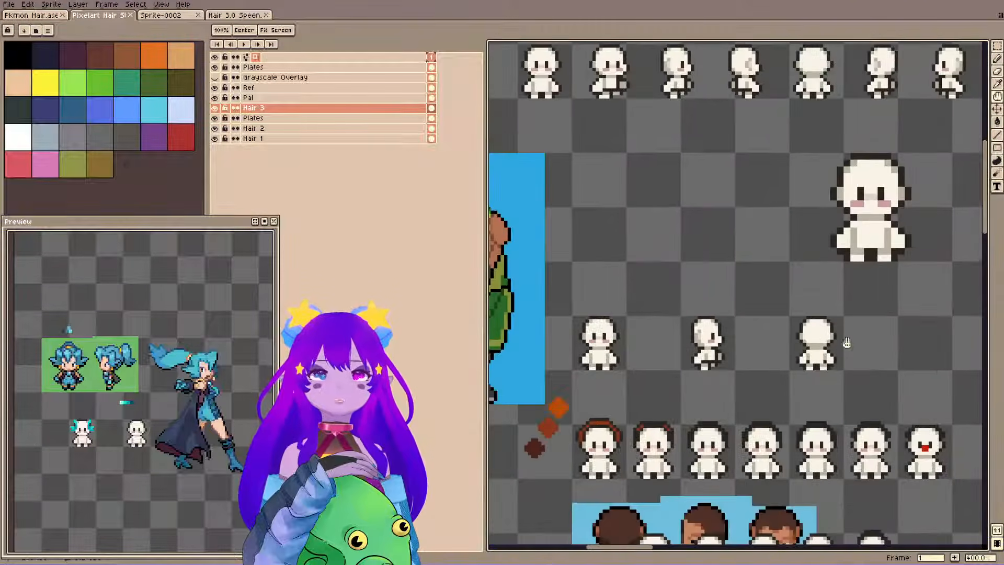
pyautogui.moveTo(669, 363); pyautogui.dragTo(812, 265)
pyautogui.moveTo(734, 431); pyautogui.dragTo(591, 292)
pyautogui.scroll(5, 591, 292)
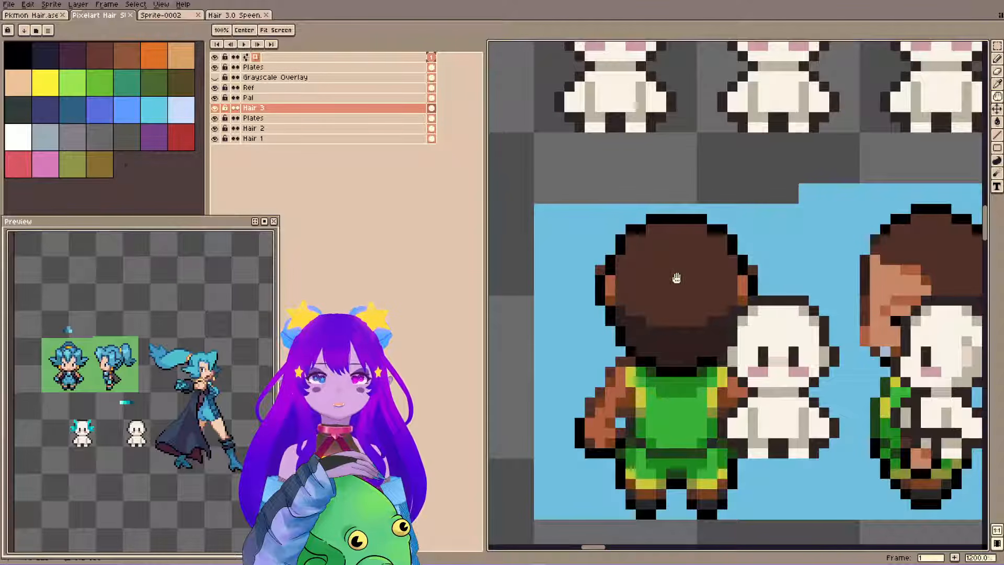
# Return to the blue-haired references and study the front view's hair shading up close and from a distance.
pyautogui.scroll(-7, 677, 278)
pyautogui.moveTo(608, 383); pyautogui.dragTo(741, 293)
pyautogui.scroll(6, 646, 318)
pyautogui.moveTo(609, 285); pyautogui.dragTo(729, 273)
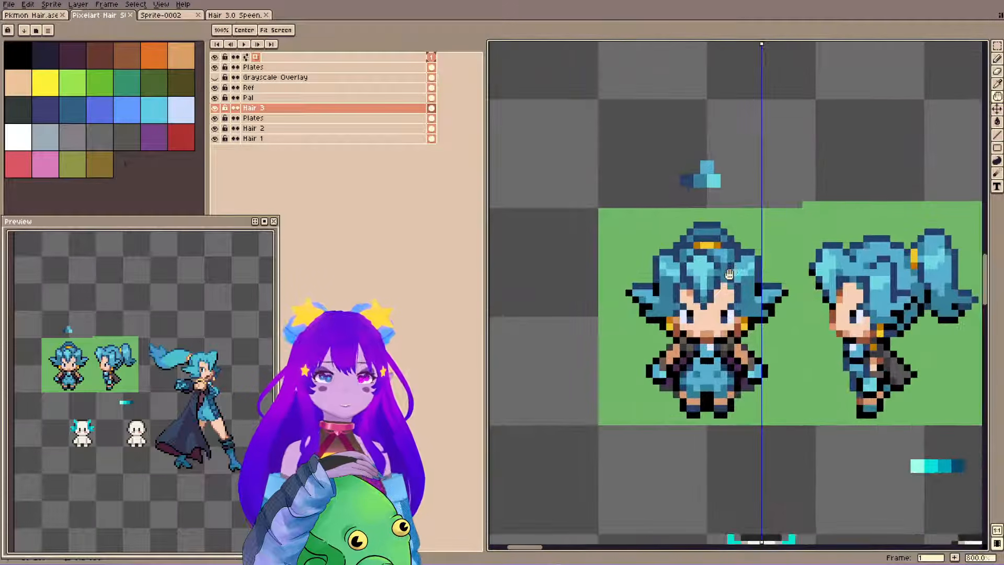
pyautogui.scroll(4, 730, 273)
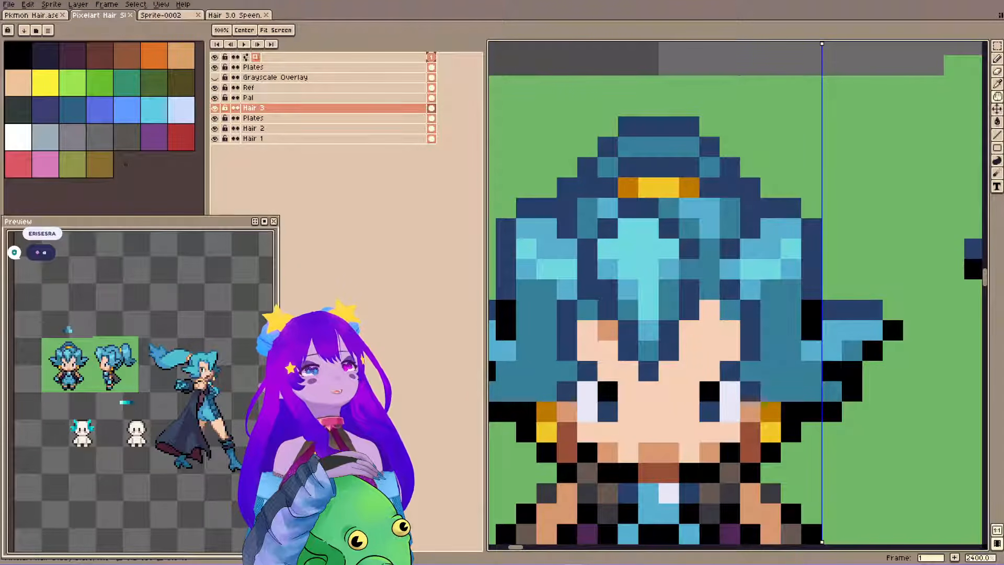
pyautogui.press('b')
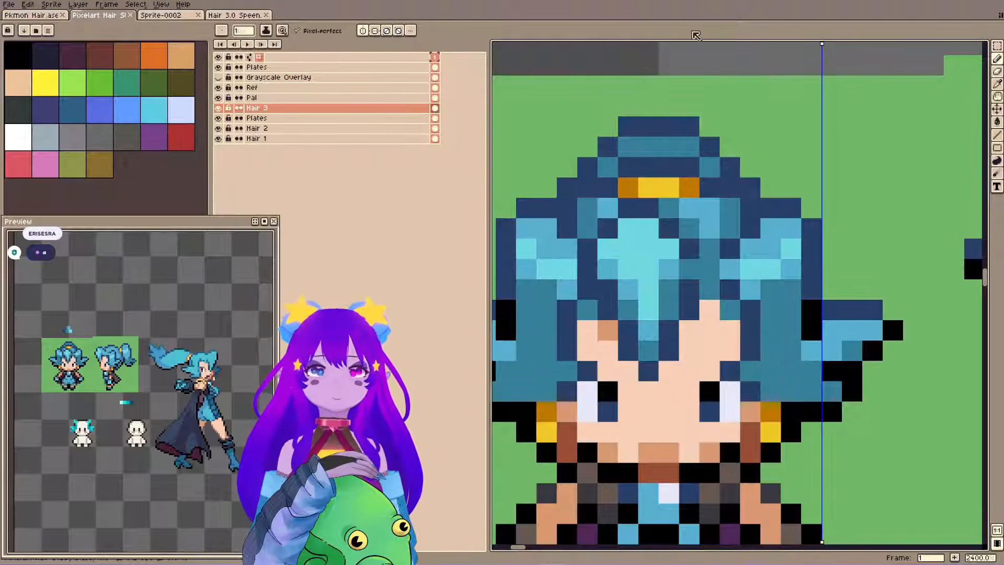
pyautogui.moveTo(666, 222); pyautogui.dragTo(727, 260)
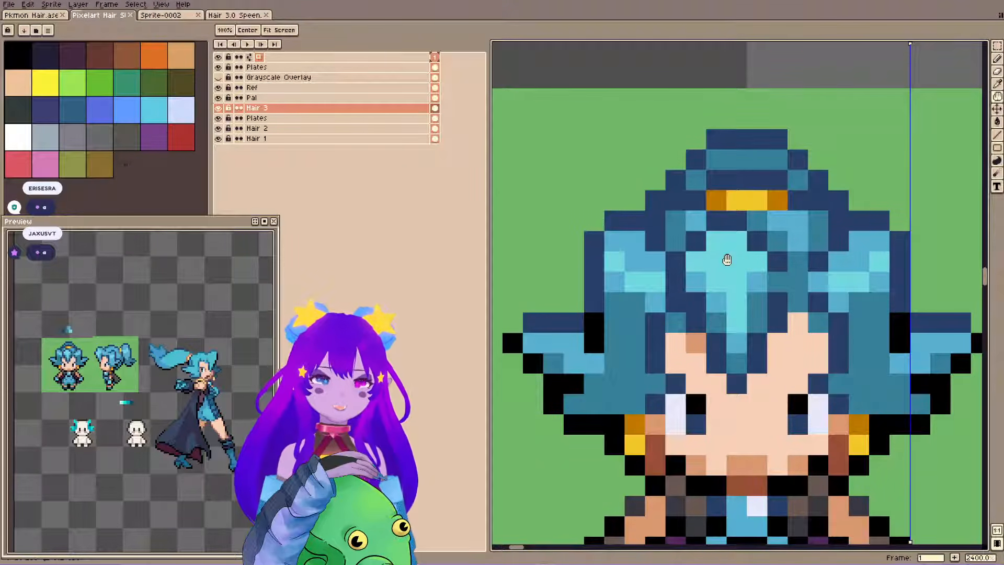
pyautogui.scroll(-3, 727, 259)
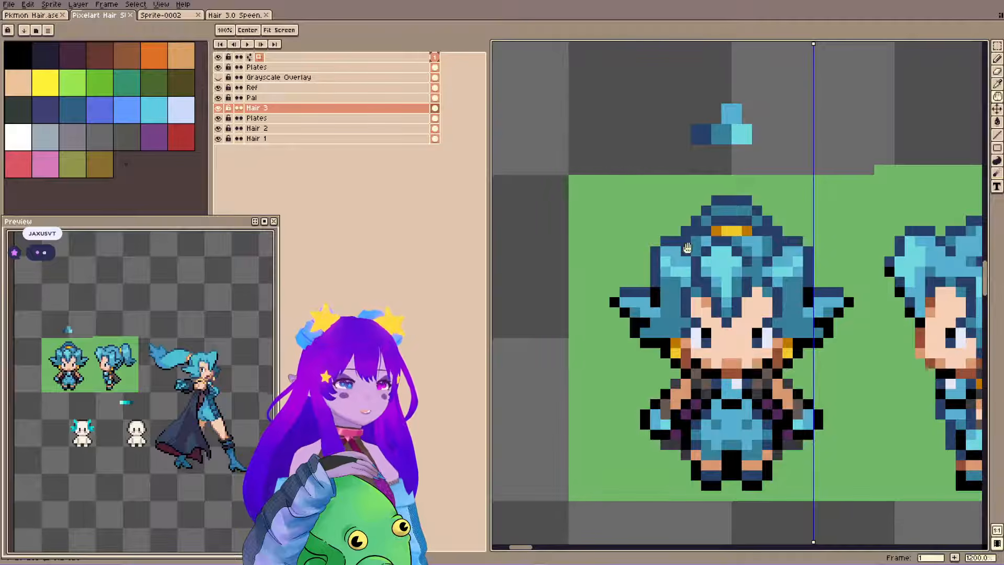
pyautogui.scroll(-2, 693, 227)
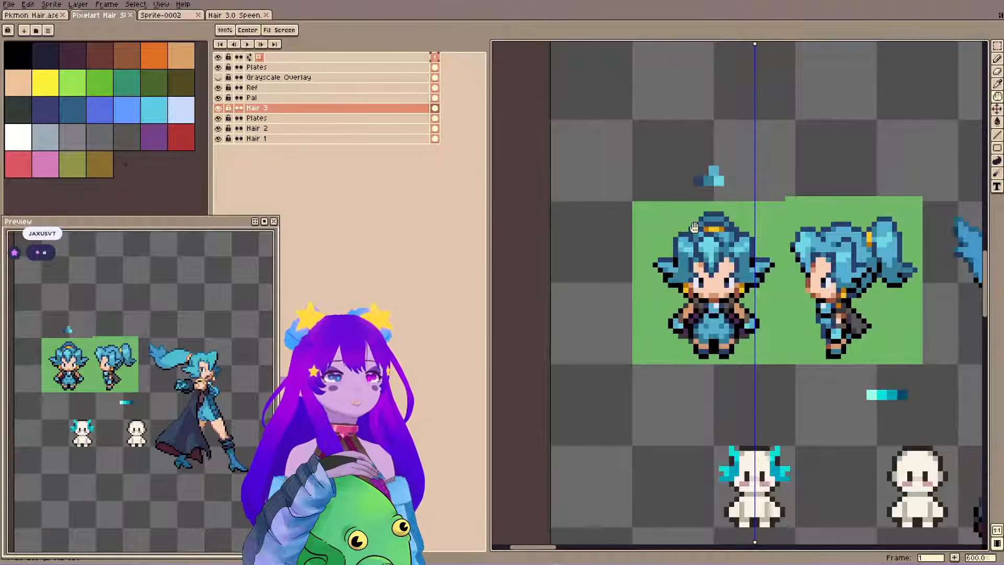
pyautogui.scroll(1, 694, 227)
pyautogui.scroll(-3, 694, 227)
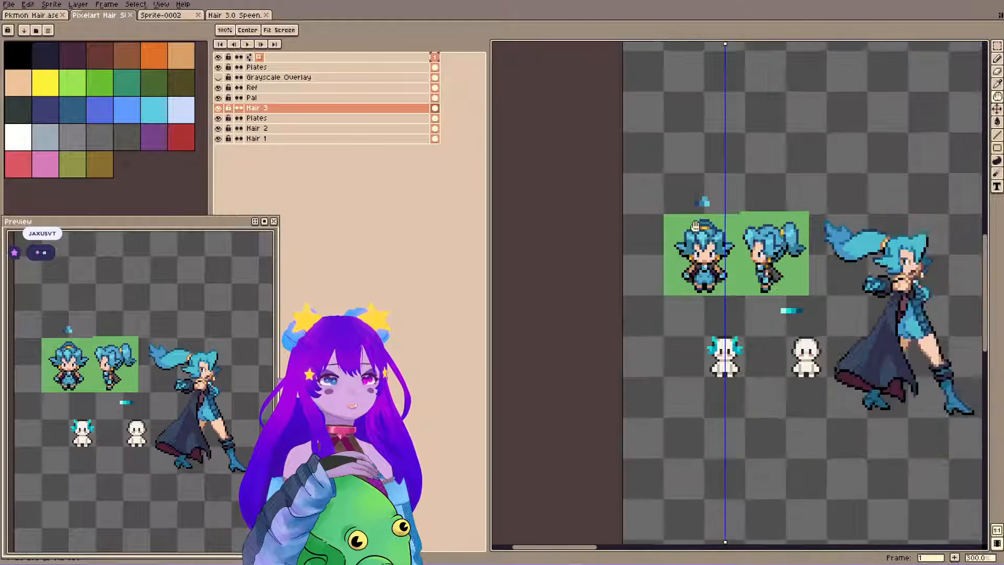
pyautogui.moveTo(779, 225); pyautogui.dragTo(693, 256)
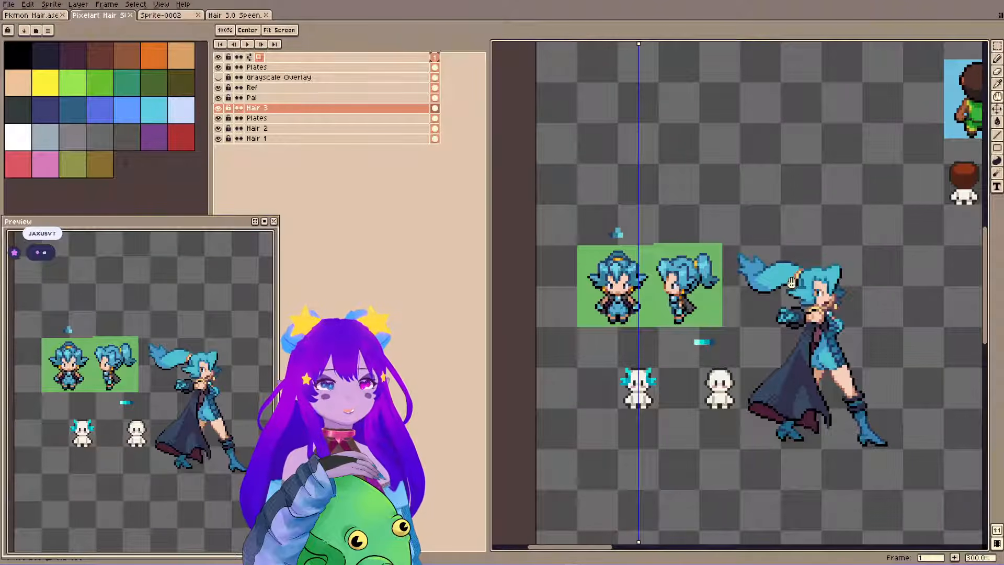
pyautogui.moveTo(822, 357); pyautogui.dragTo(821, 368)
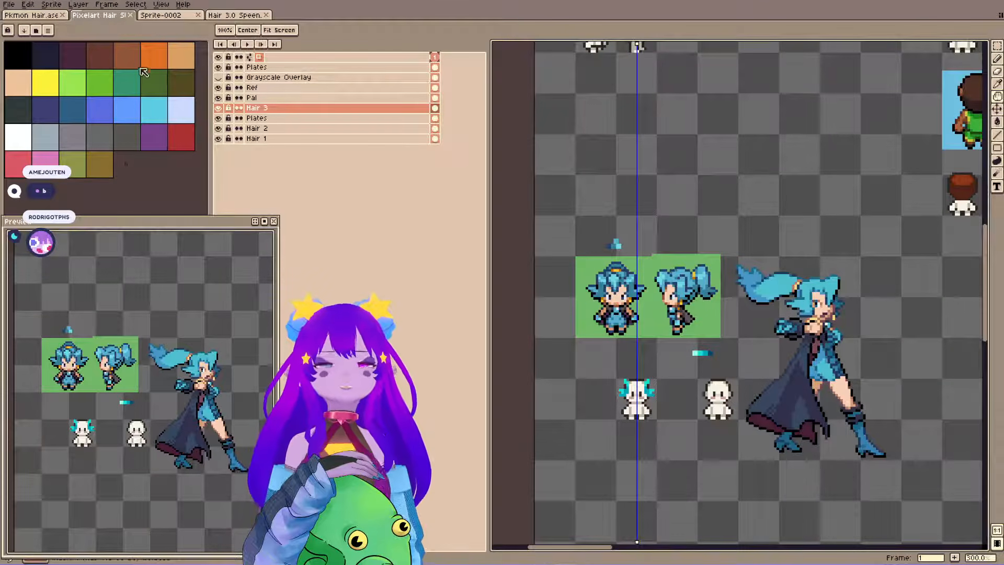
# Look up the red-haired caped character in the Pkmon Hair file and compare it with the blue-haired references in Pixelart Hair.
pyautogui.click(44, 14)
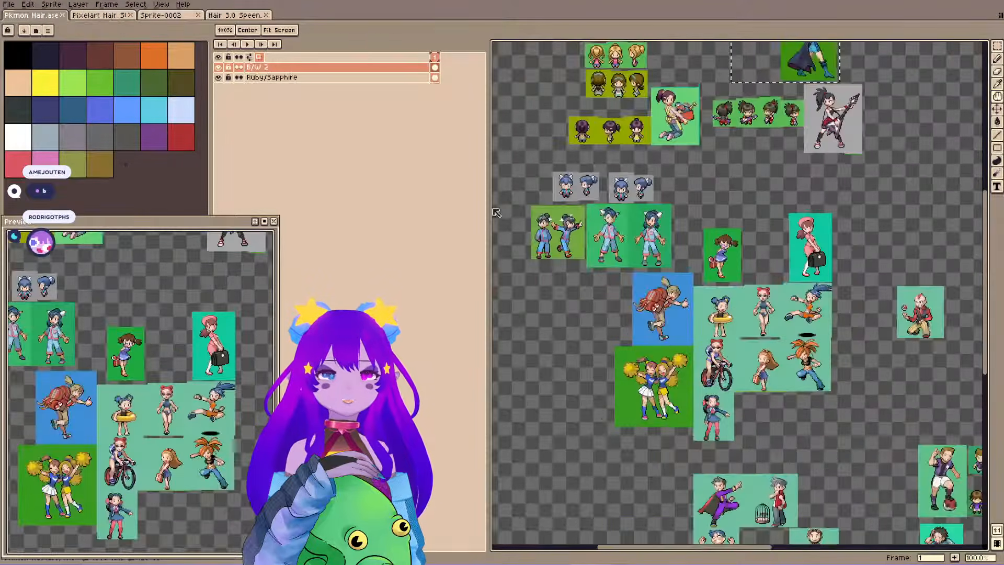
pyautogui.scroll(4, 807, 228)
pyautogui.scroll(1, 806, 228)
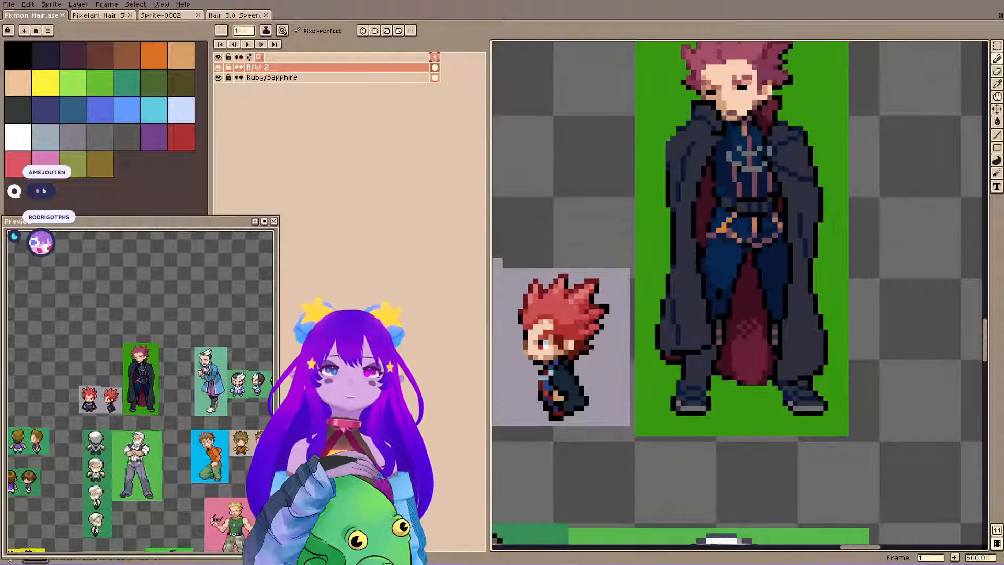
pyautogui.click(107, 17)
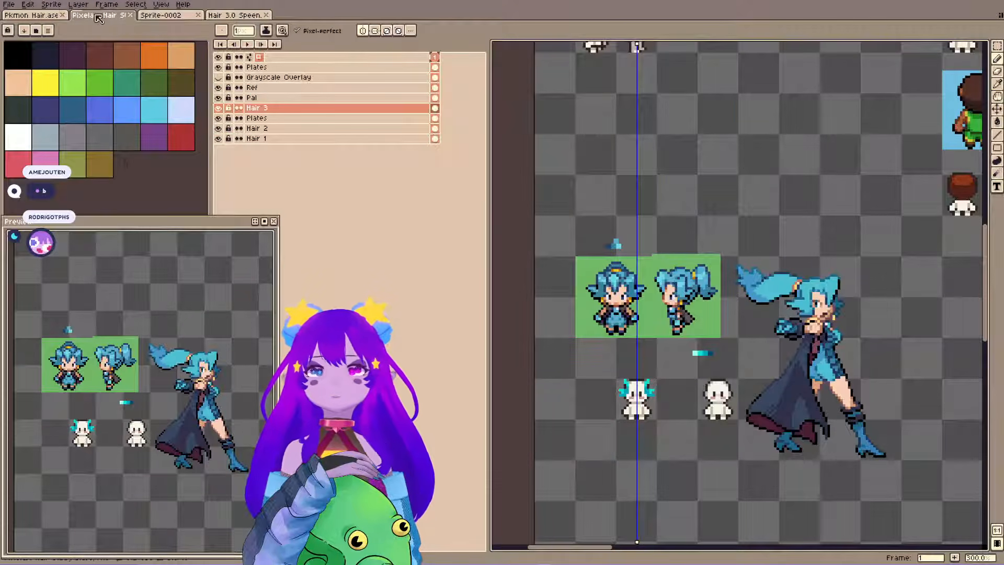
pyautogui.click(44, 16)
pyautogui.click(112, 15)
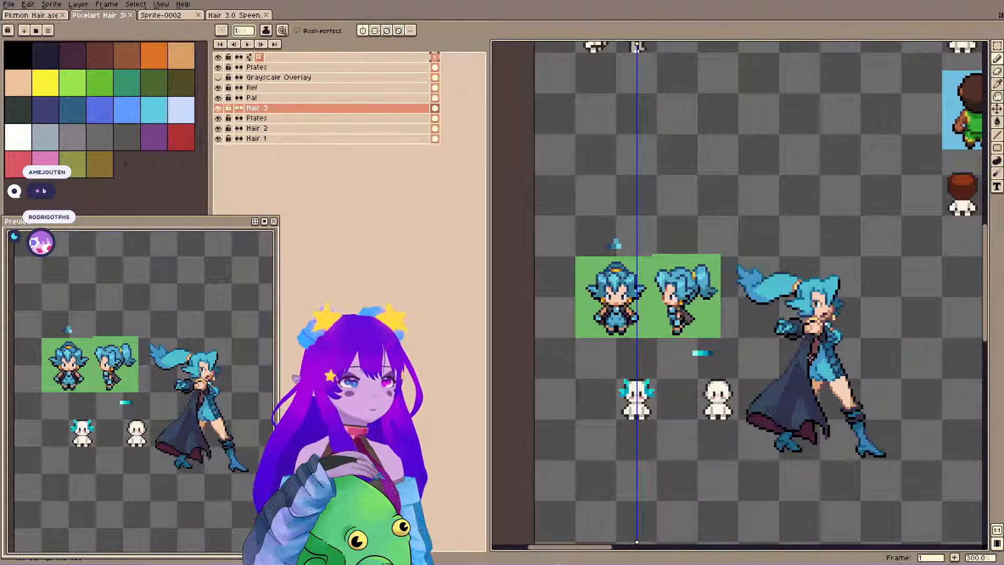
pyautogui.scroll(-2, 817, 264)
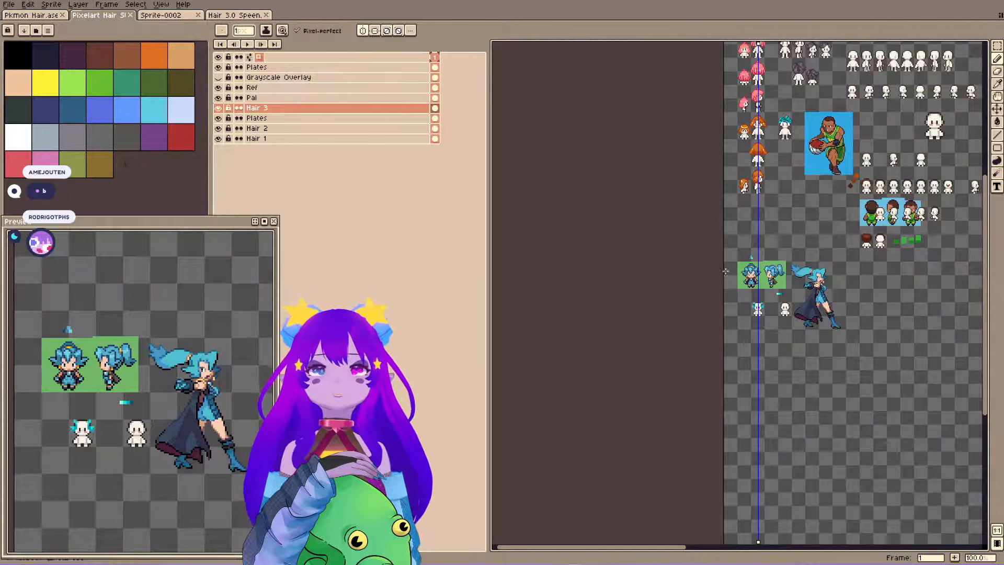
pyautogui.scroll(4, 725, 271)
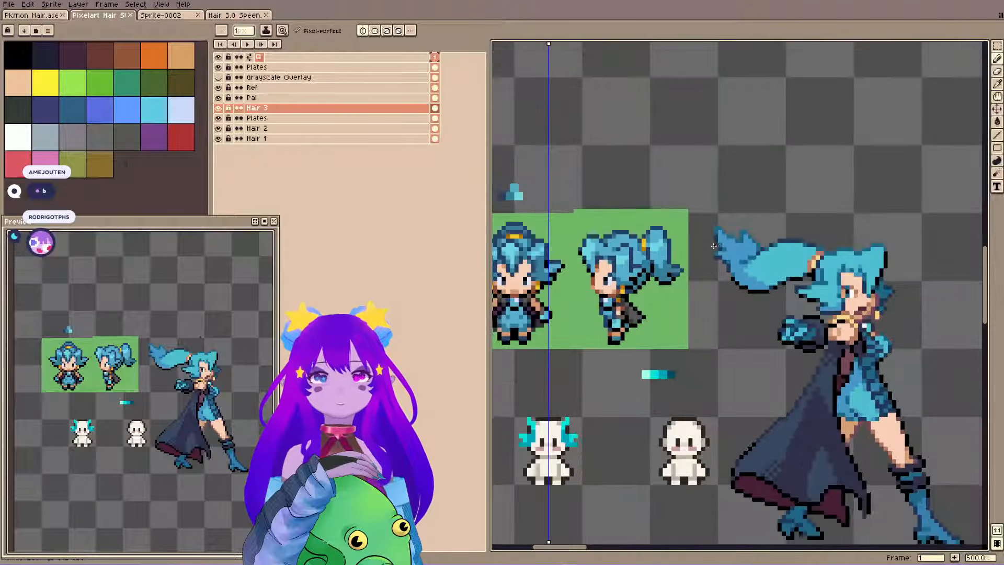
pyautogui.scroll(1, 714, 246)
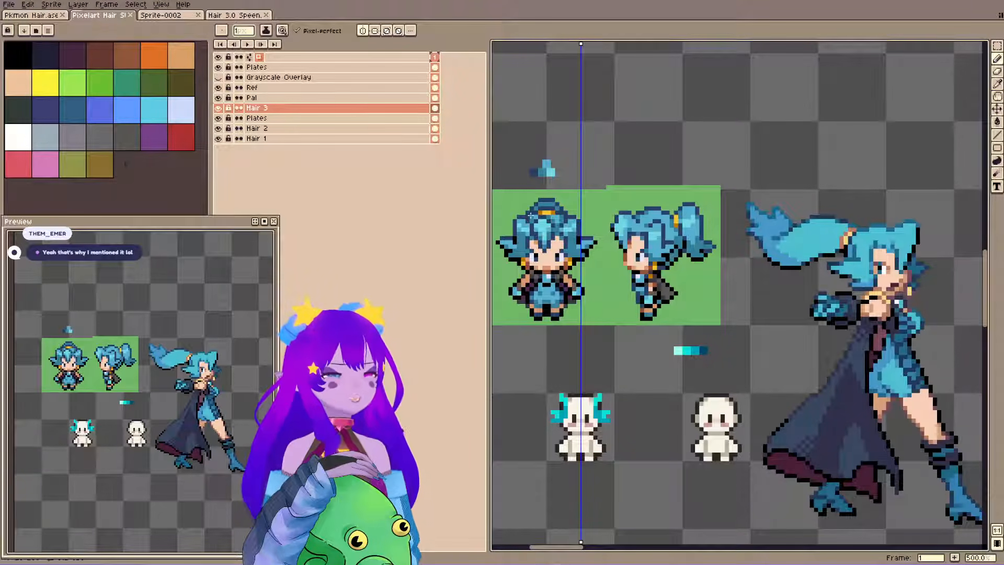
# Switch back to the Pkmon Hair file and examine the shading of the front-view sprite's spiky red hair up close.
pyautogui.click(48, 20)
pyautogui.scroll(3, 822, 193)
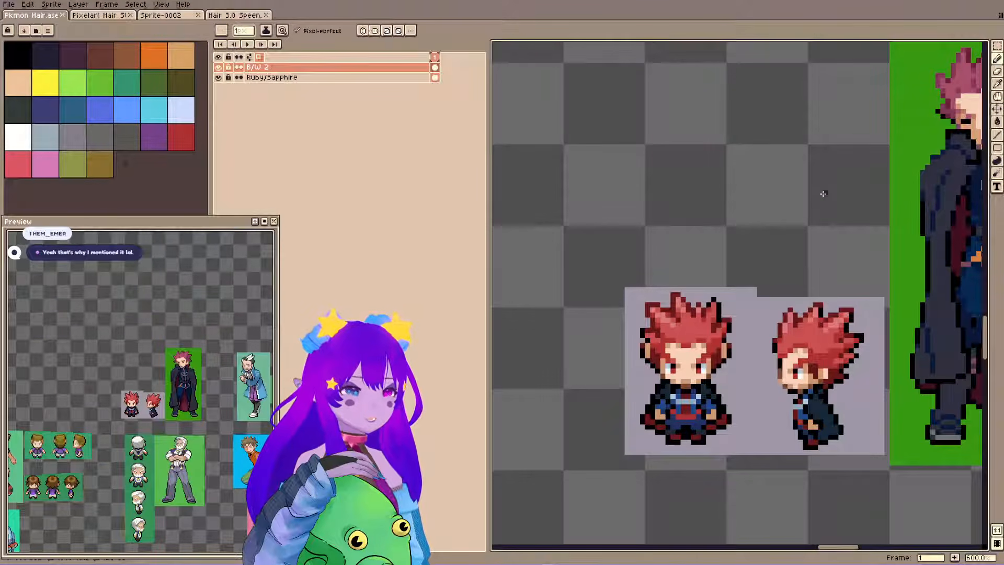
pyautogui.scroll(4, 702, 331)
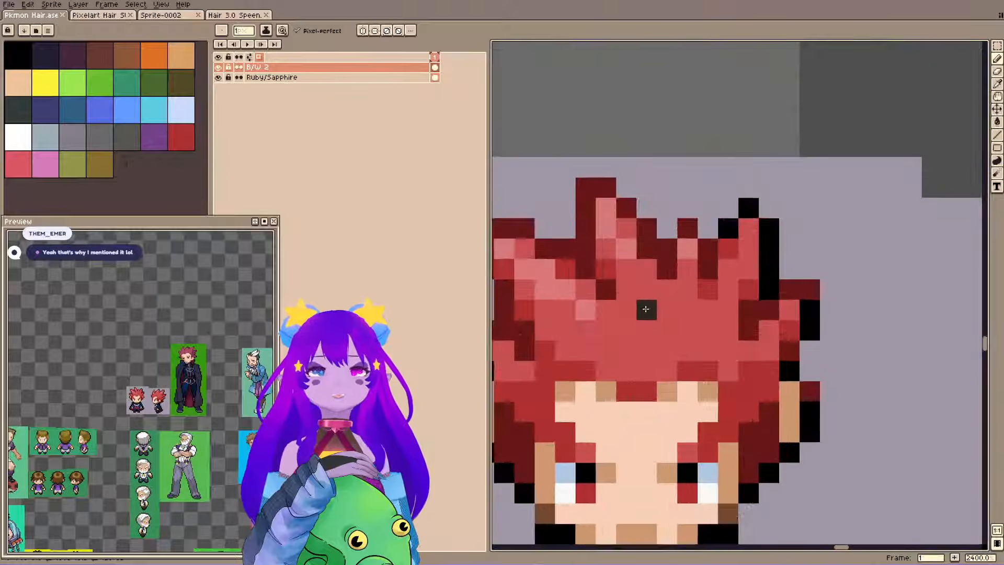
pyautogui.moveTo(676, 271); pyautogui.dragTo(790, 261)
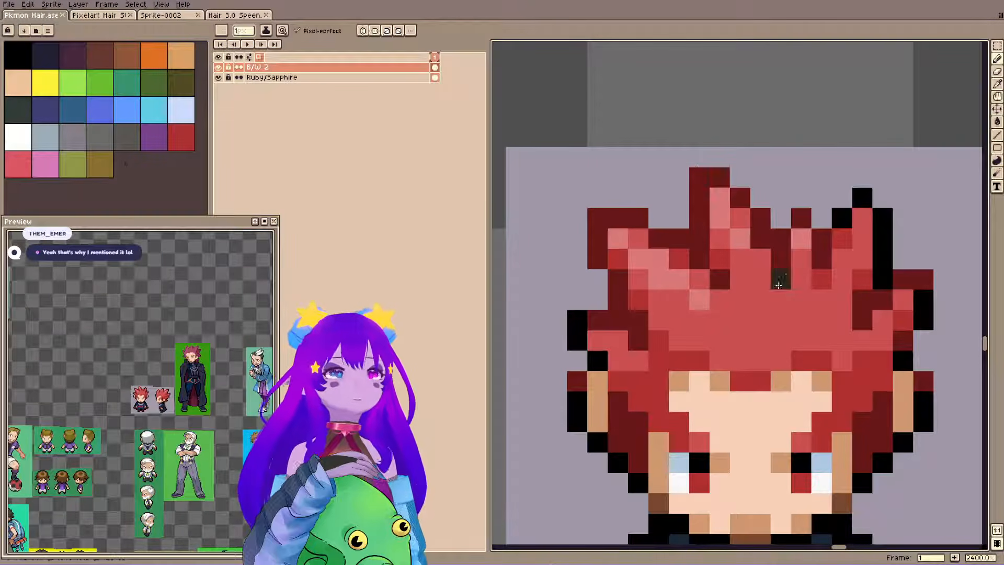
# Return to the Pixelart Hair file and view the blue-haired front and side references up close and from a distance.
pyautogui.click(91, 15)
pyautogui.scroll(3, 555, 221)
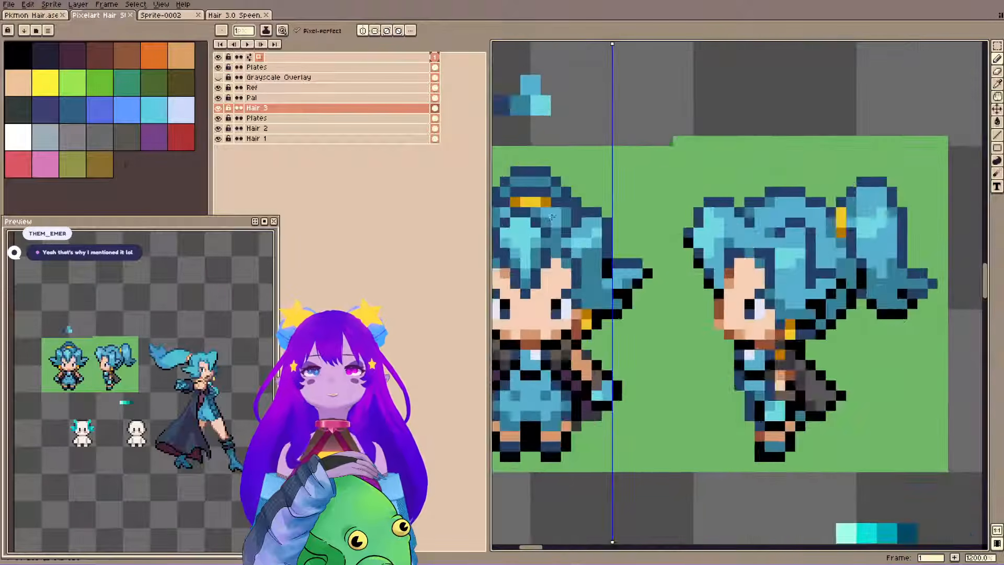
pyautogui.moveTo(547, 220); pyautogui.dragTo(768, 271)
pyautogui.scroll(-5, 742, 267)
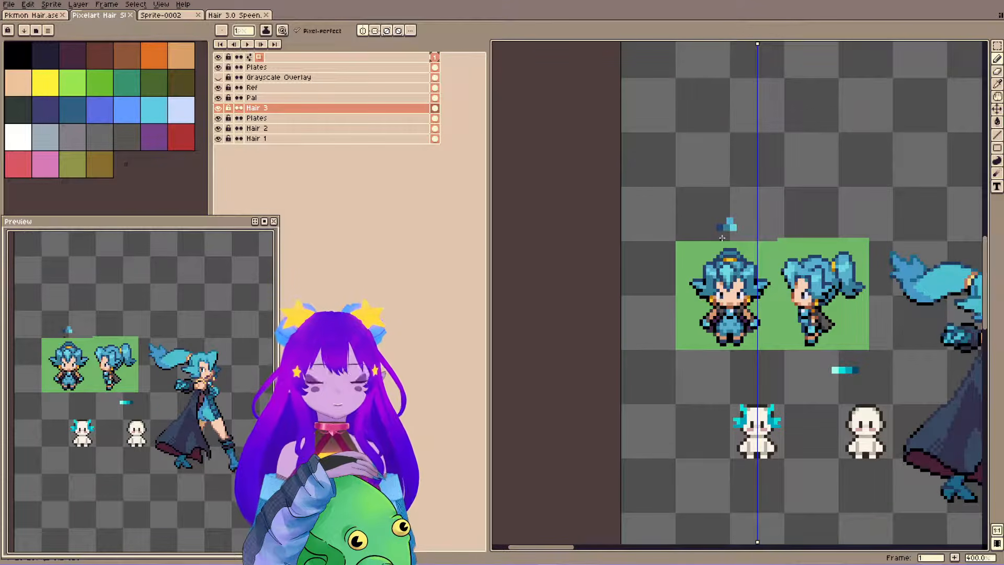
pyautogui.scroll(-3, 713, 247)
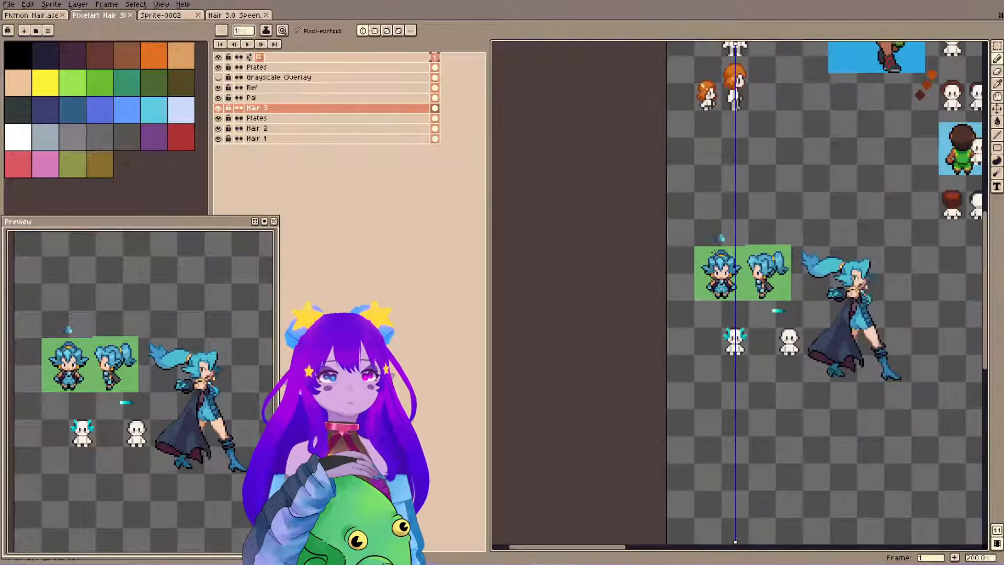
# Examine the hair shading on the basketball player's full-body and small sprites and on the practice heads around them.
pyautogui.scroll(4, 832, 94)
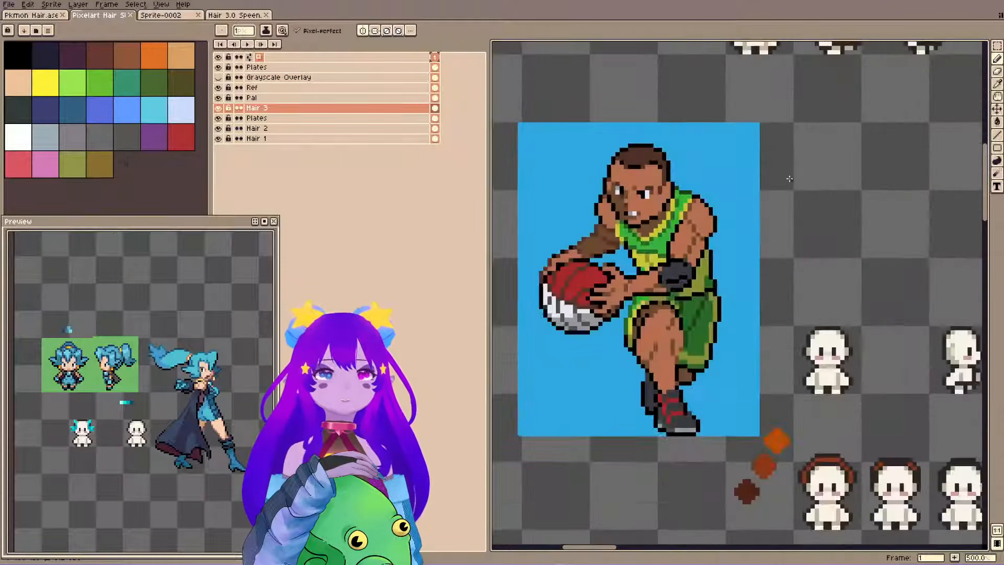
pyautogui.moveTo(788, 178); pyautogui.dragTo(778, 113)
pyautogui.moveTo(847, 466); pyautogui.dragTo(609, 240)
pyautogui.scroll(2, 609, 240)
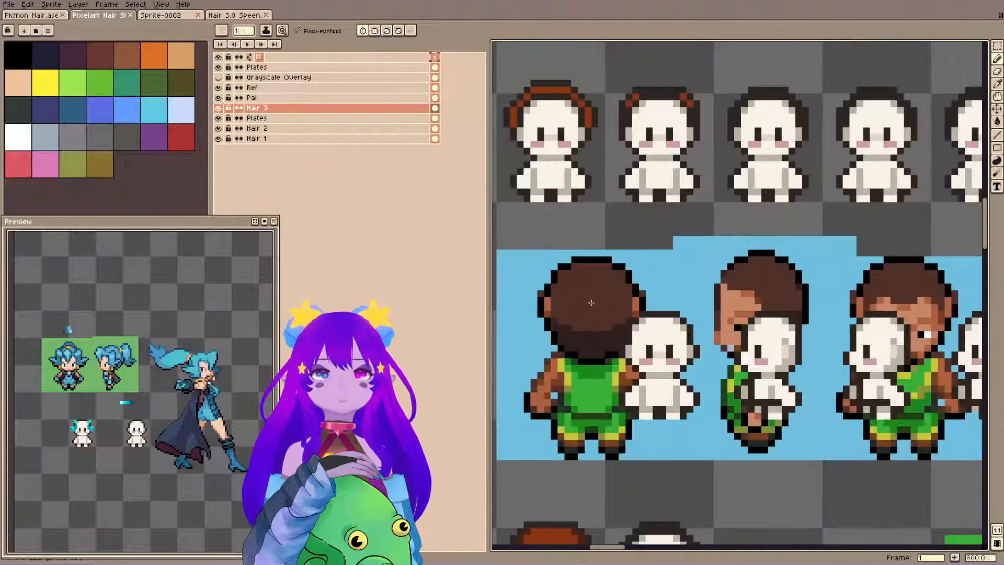
pyautogui.scroll(-1, 575, 261)
pyautogui.scroll(1, 548, 277)
pyautogui.scroll(-1, 533, 288)
pyautogui.scroll(6, 543, 293)
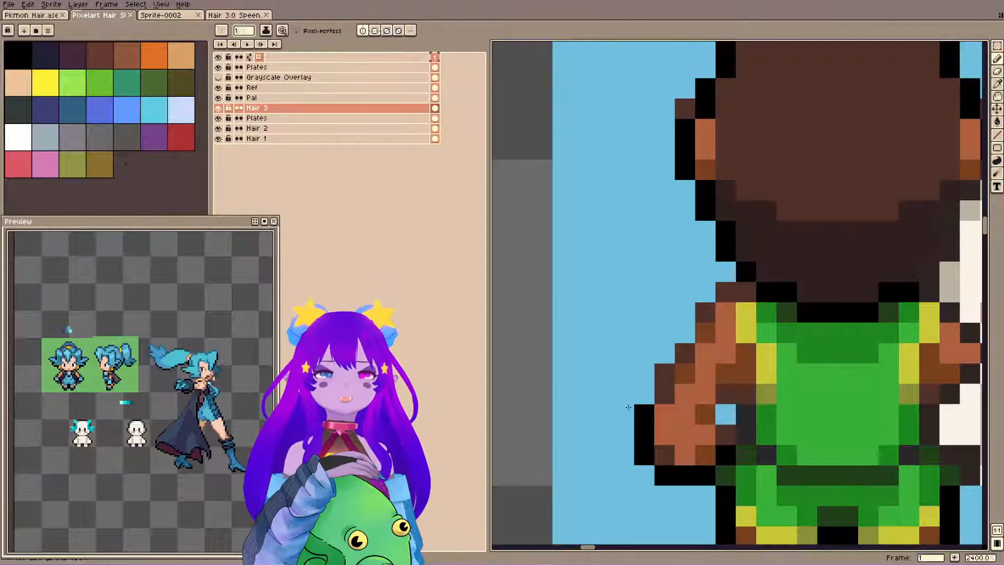
pyautogui.scroll(-10, 711, 408)
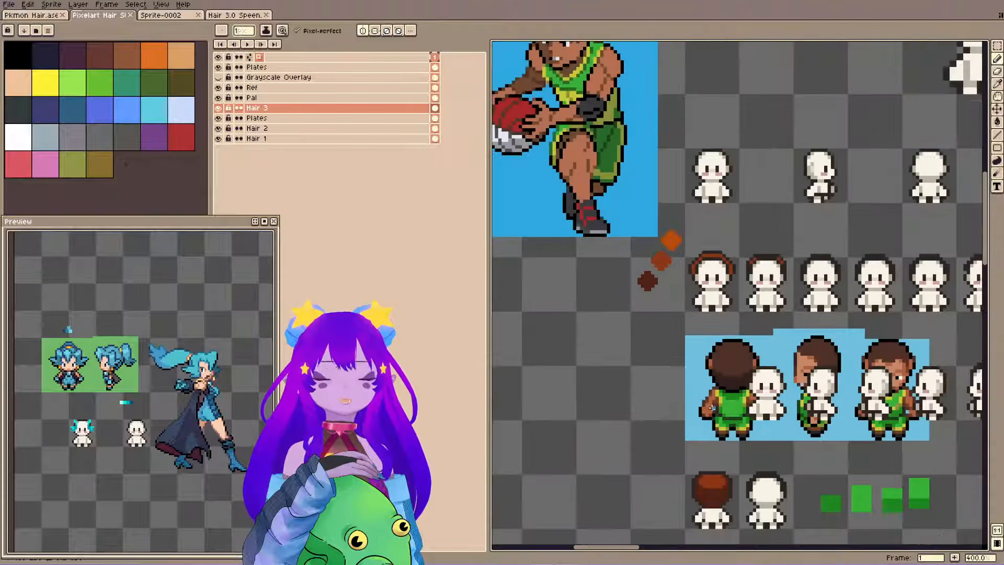
# Look over the blond and brown-haired soccer sprites and compare them with the blue-haired references and practice head.
pyautogui.hscroll(5, 822, 343)
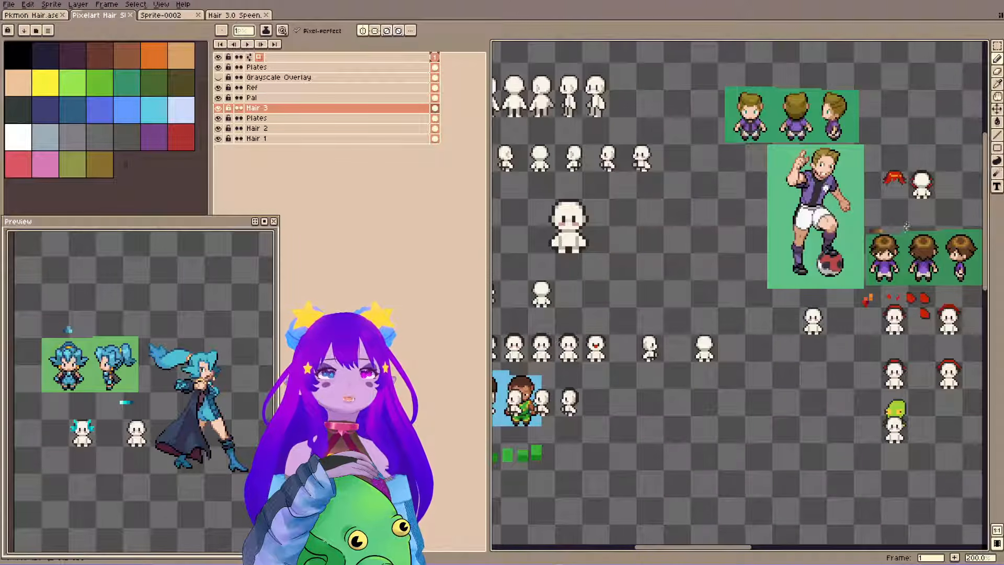
pyautogui.scroll(7, 906, 231)
pyautogui.scroll(-7, 769, 376)
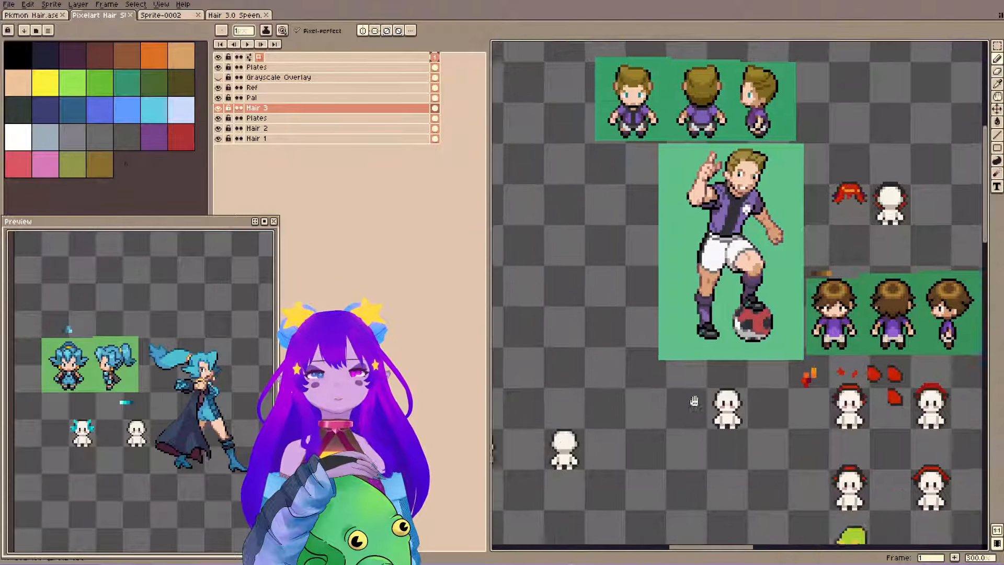
pyautogui.scroll(1, 947, 315)
pyautogui.moveTo(575, 361); pyautogui.dragTo(960, 94)
pyautogui.scroll(3, 679, 256)
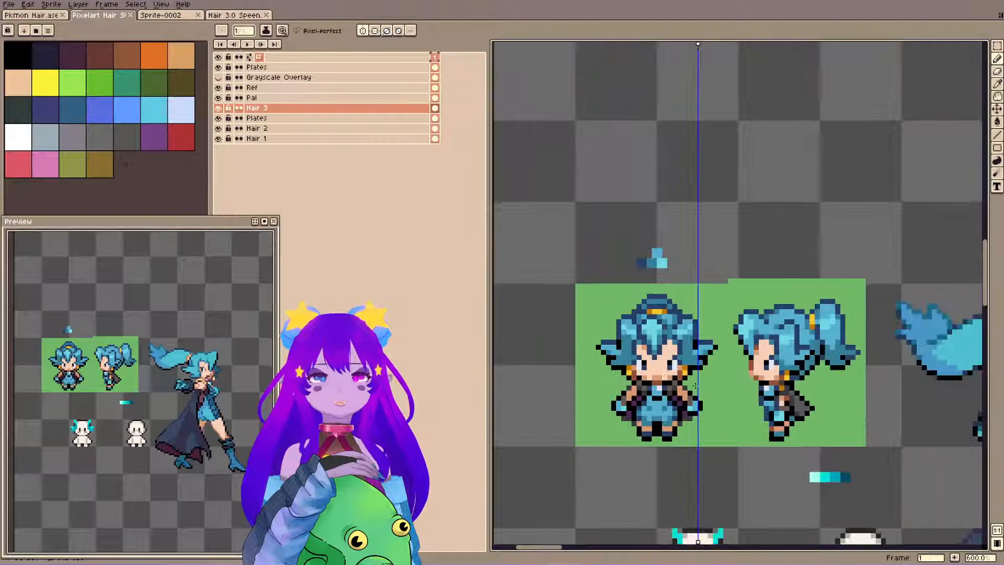
pyautogui.scroll(6, 695, 386)
pyautogui.scroll(-7, 603, 369)
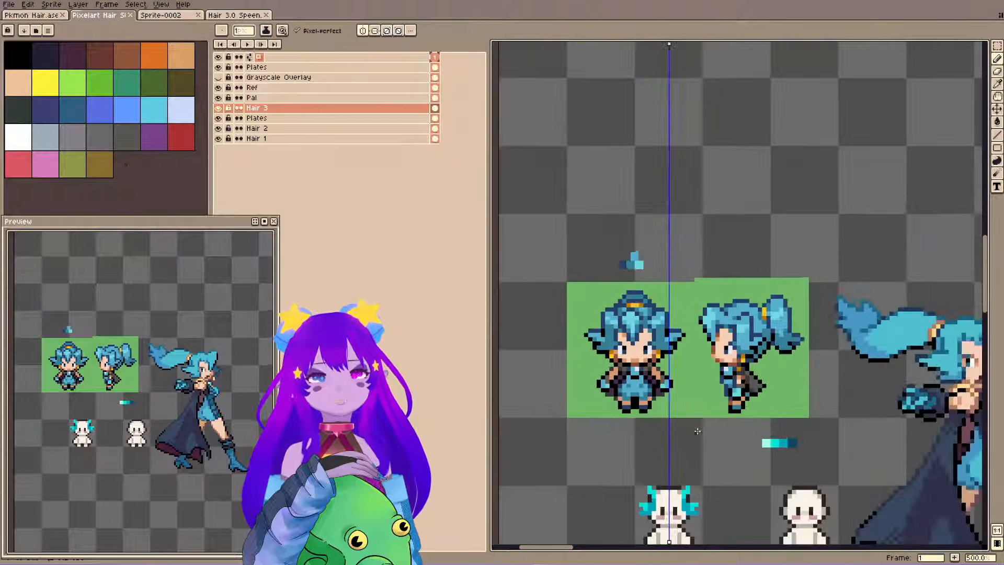
# Switch to the Pkmon Hair file and compare the blond soccer player's hair on the small sprites and the full-body sprite.
pyautogui.click(44, 15)
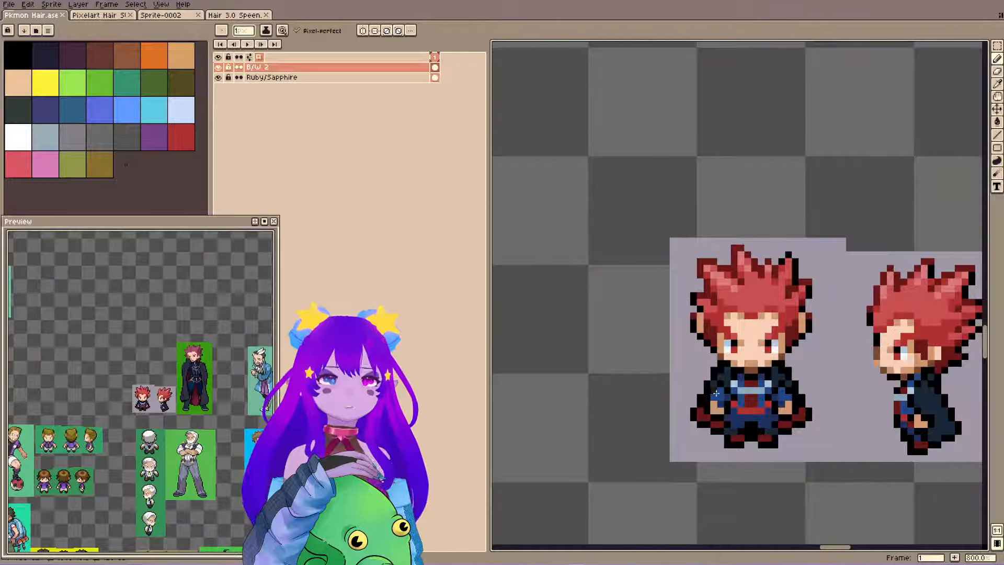
pyautogui.scroll(-6, 768, 384)
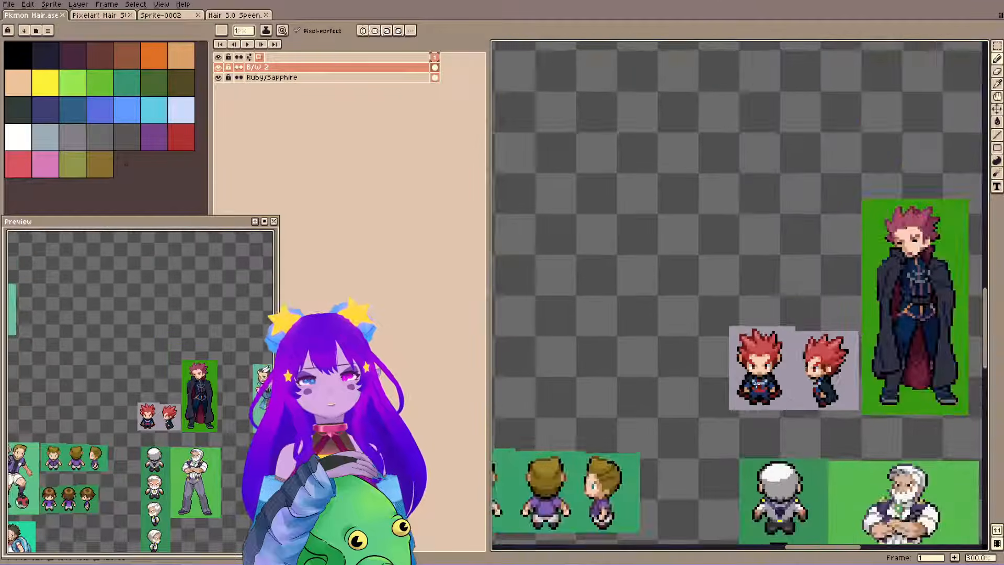
pyautogui.moveTo(789, 425); pyautogui.dragTo(858, 265)
pyautogui.scroll(7, 635, 277)
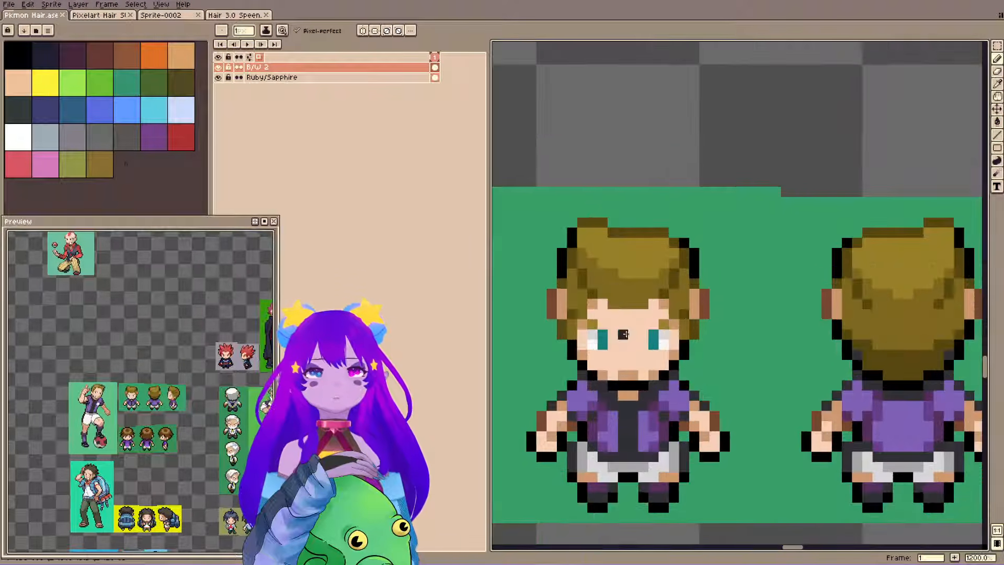
pyautogui.moveTo(624, 334); pyautogui.dragTo(835, 300)
pyautogui.moveTo(507, 347); pyautogui.dragTo(786, 342)
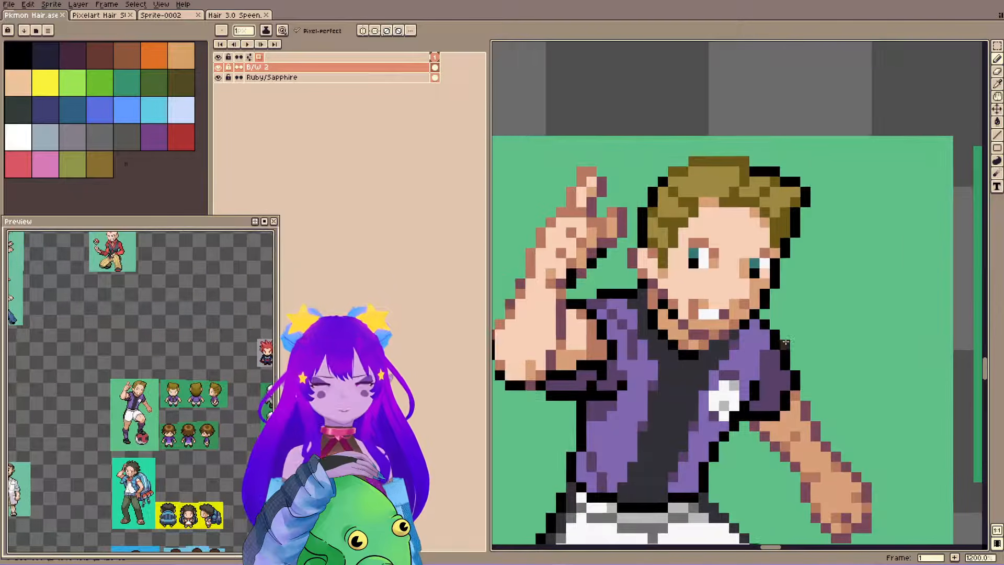
pyautogui.scroll(-2, 786, 341)
pyautogui.scroll(1, 773, 324)
pyautogui.scroll(-1, 766, 310)
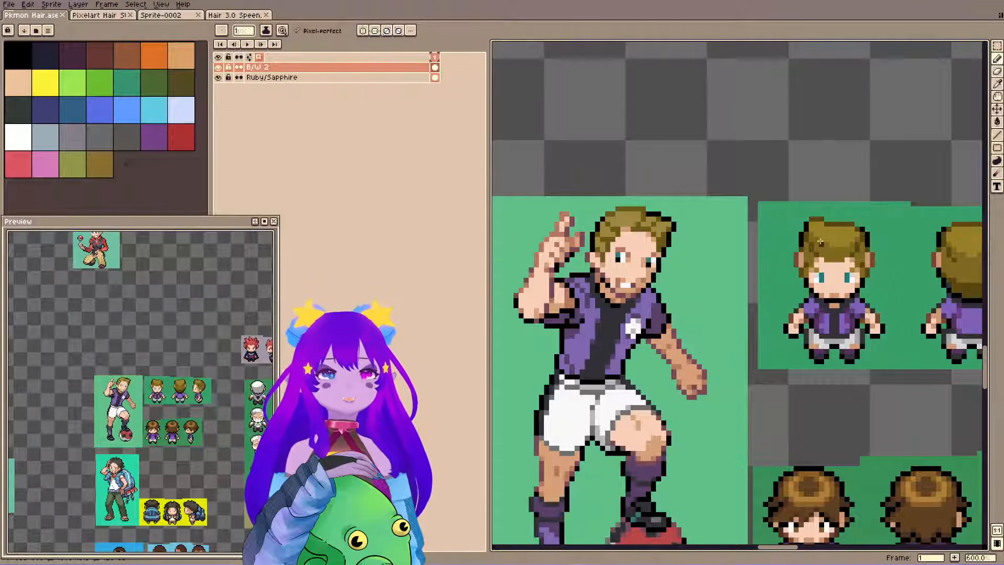
# Examine the dark-haired backpacker's full-body sprite and the neighbouring small sprites on the yellow background.
pyautogui.scroll(-5, 854, 291)
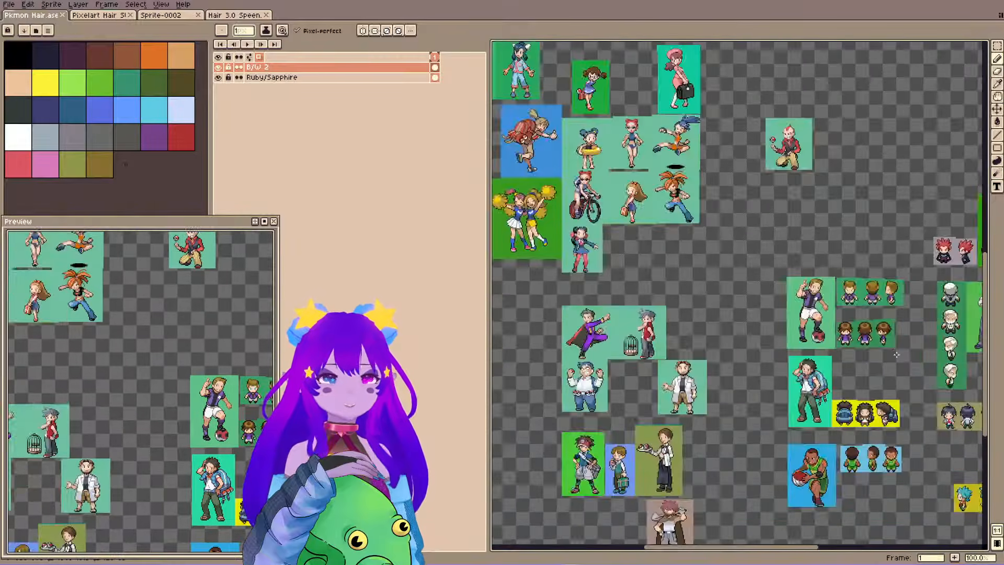
pyautogui.scroll(5, 817, 374)
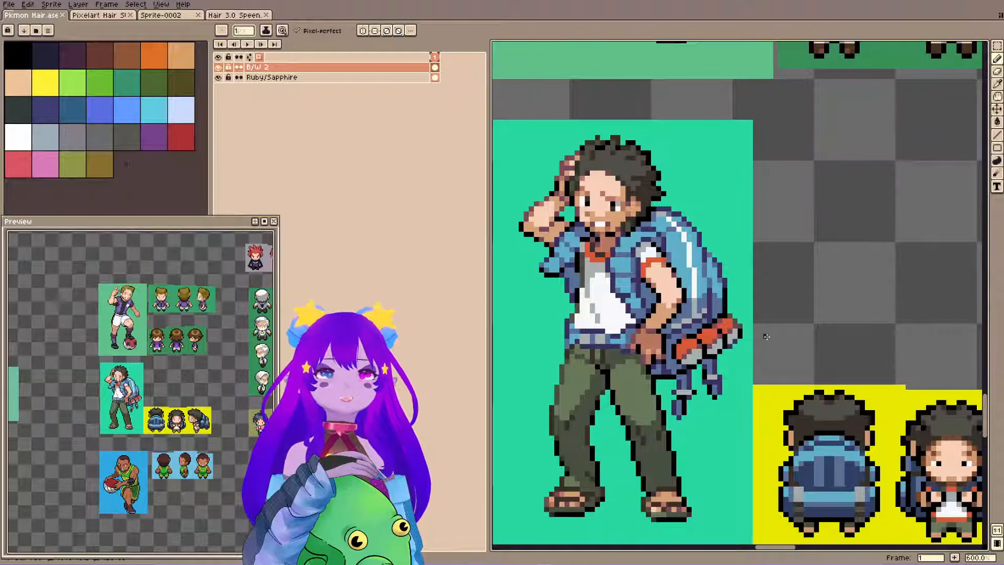
pyautogui.scroll(-3, 629, 242)
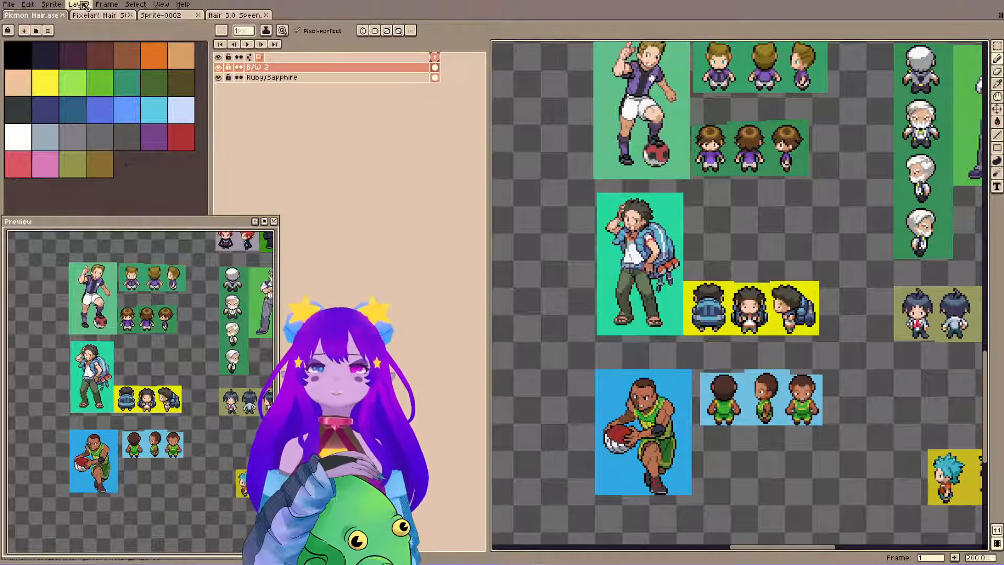
# Return to the Pixelart Hair file and study the practice head's cyan hair against the blue-haired front and side references.
pyautogui.click(98, 14)
pyautogui.scroll(2, 670, 352)
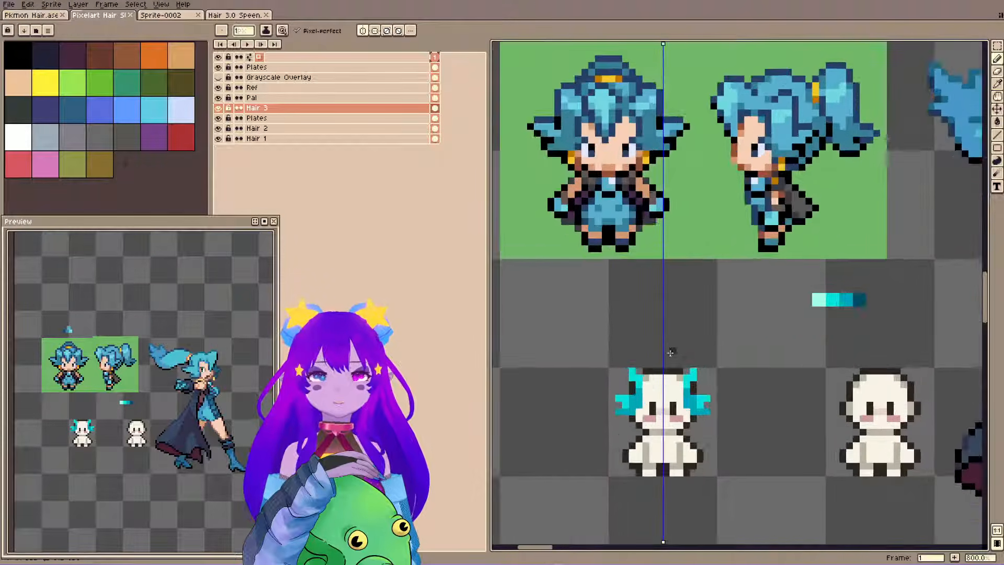
pyautogui.scroll(2, 675, 349)
pyautogui.scroll(-3, 732, 324)
pyautogui.scroll(3, 735, 318)
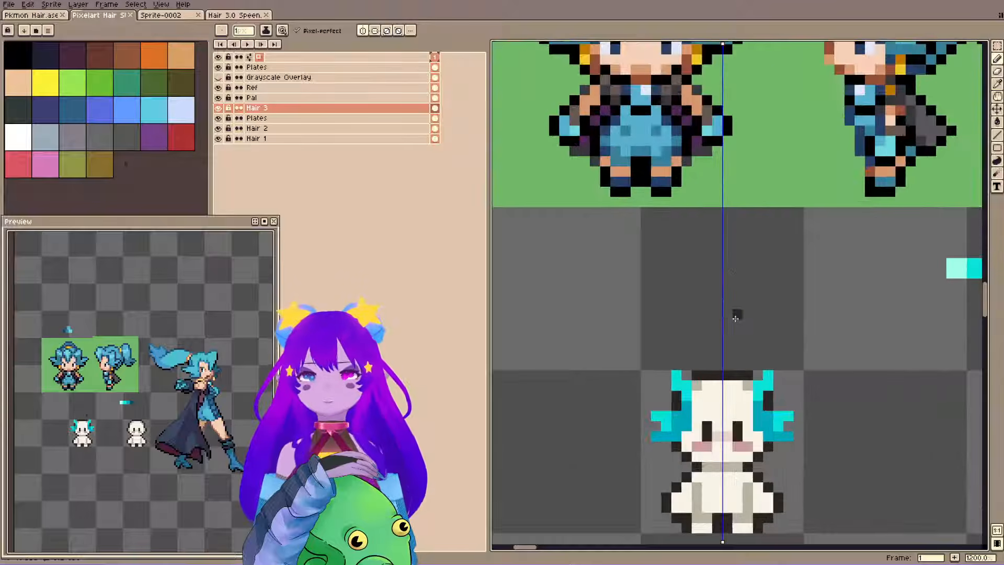
pyautogui.moveTo(735, 318); pyautogui.dragTo(706, 346)
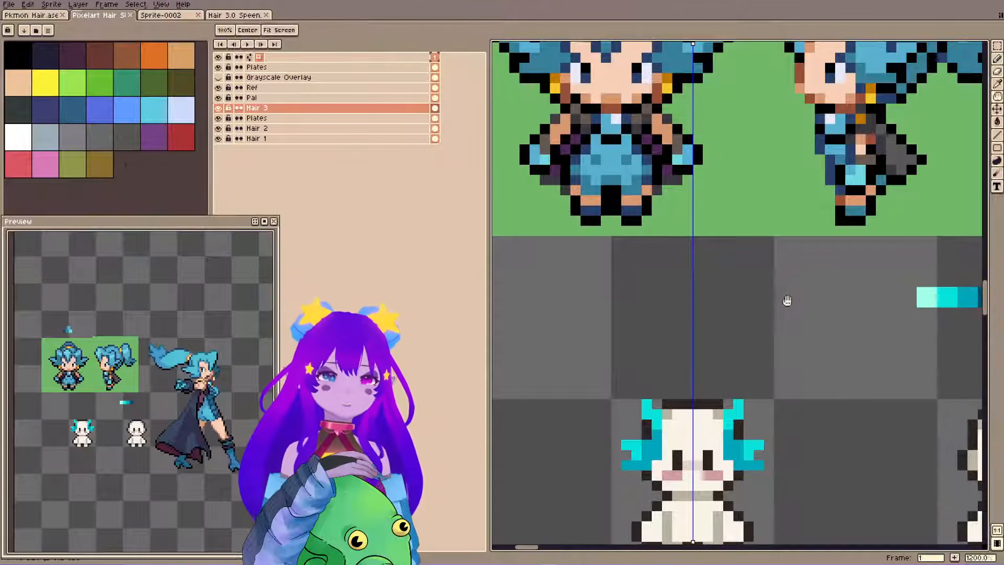
pyautogui.moveTo(786, 300); pyautogui.dragTo(737, 263)
pyautogui.moveTo(639, 258); pyautogui.dragTo(712, 247)
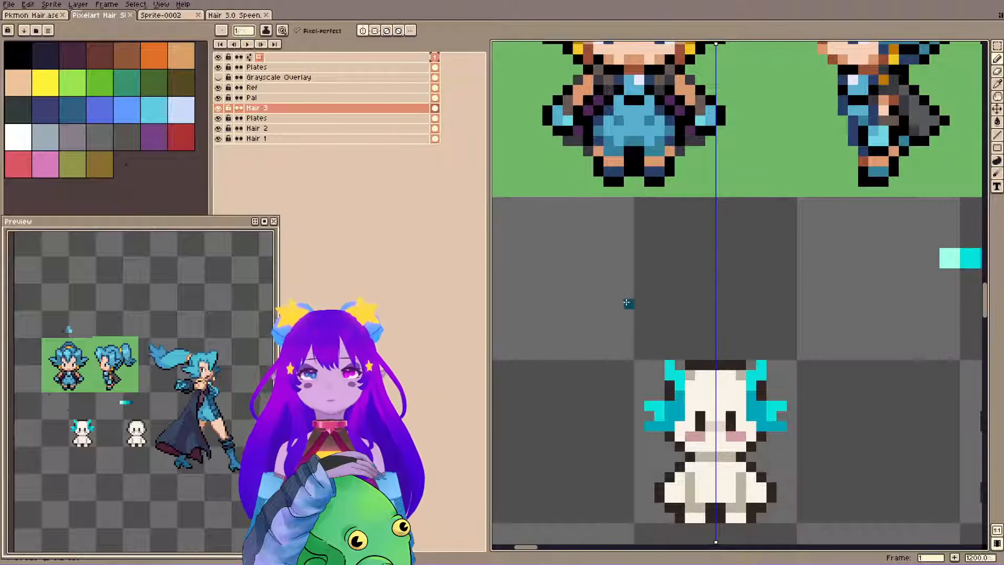
pyautogui.scroll(-3, 580, 162)
pyautogui.scroll(1, 587, 163)
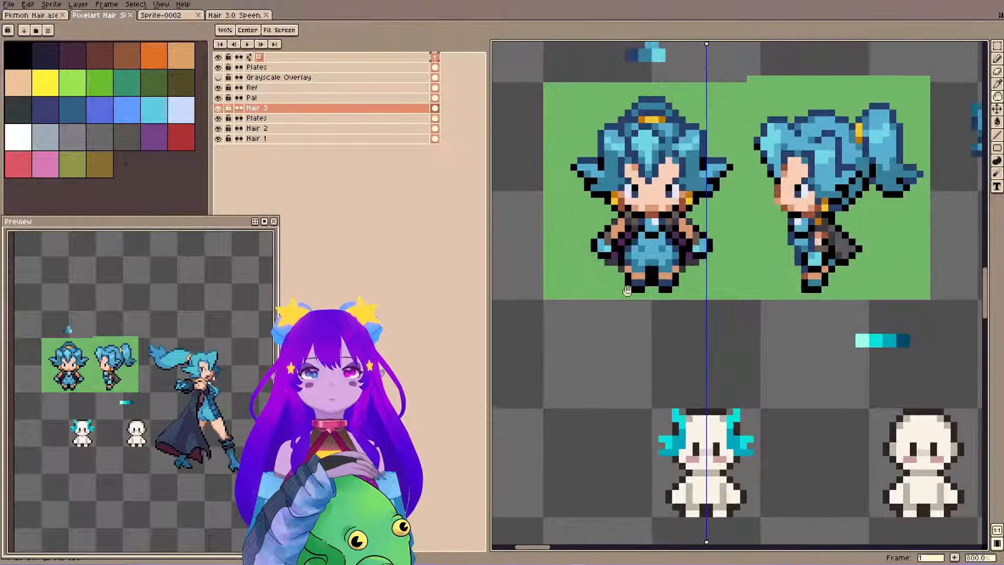
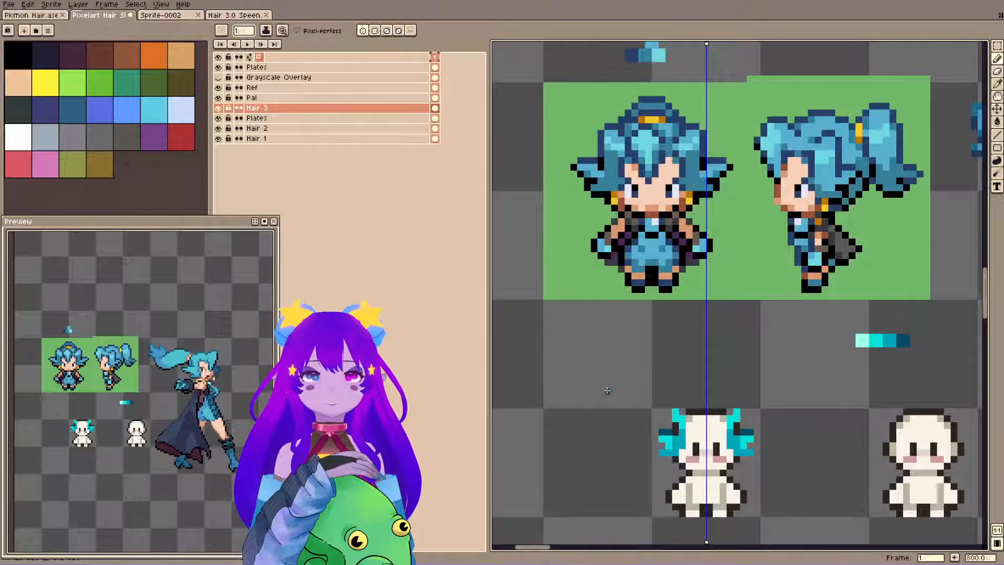
# Add mirrored dark outline pixels at the outer tips of the practice head's side tufts.
pyautogui.click(654, 438)
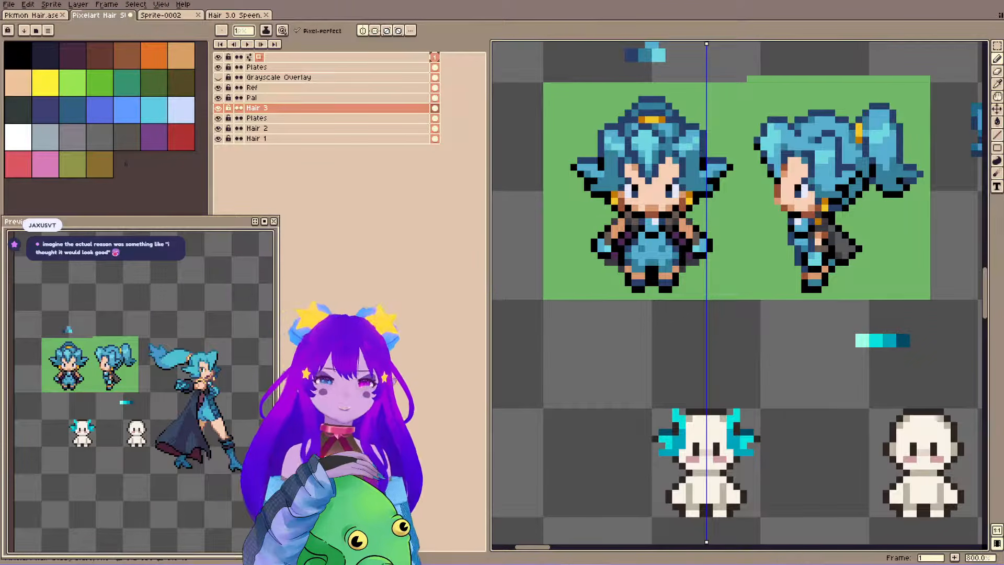
# Switch to the Pkmon Hair file and examine the dark-haired guitarist's small sprites up close.
pyautogui.click(42, 16)
pyautogui.moveTo(612, 101); pyautogui.dragTo(867, 294)
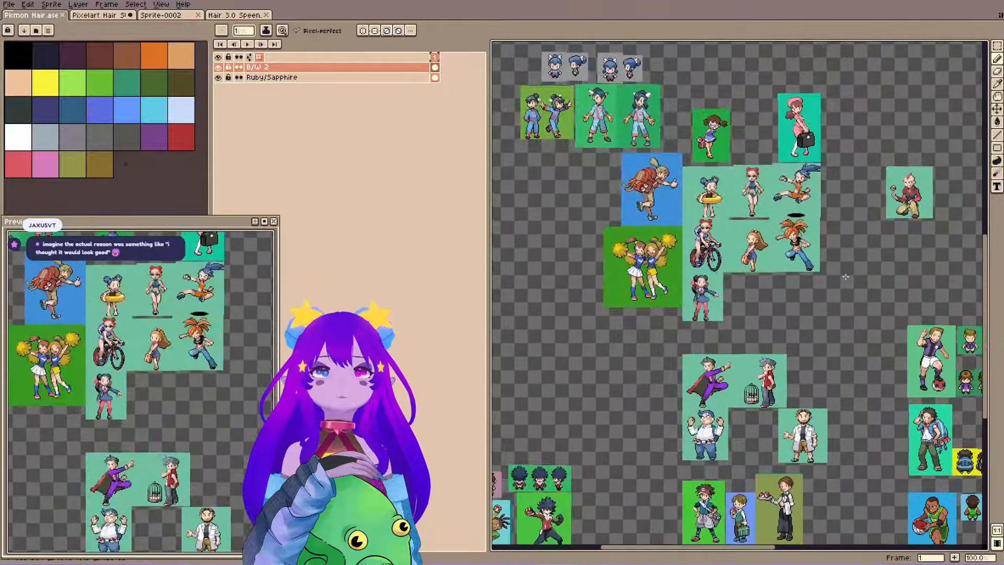
pyautogui.moveTo(760, 126); pyautogui.dragTo(601, 359)
pyautogui.moveTo(612, 130); pyautogui.dragTo(752, 367)
pyautogui.scroll(5, 671, 360)
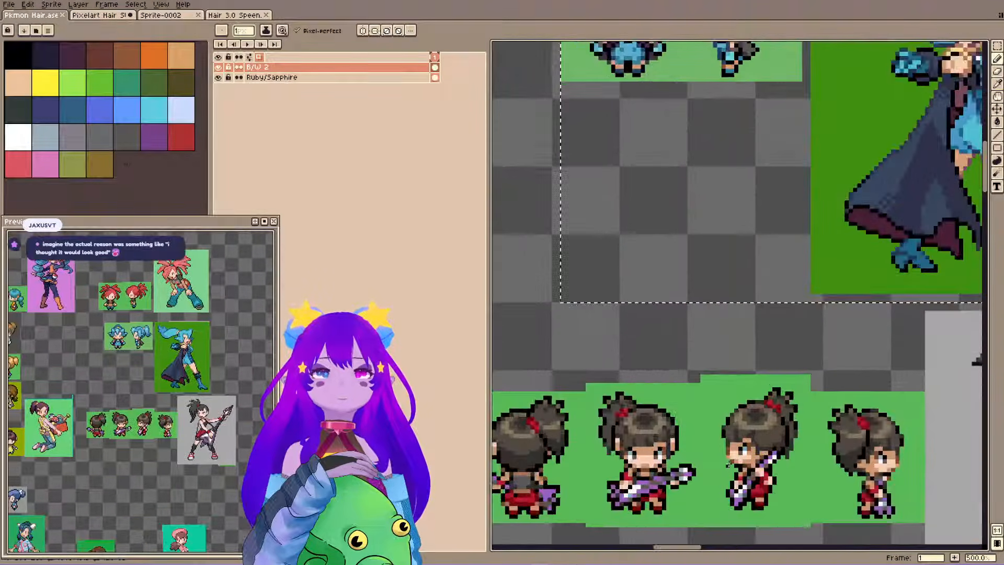
pyautogui.scroll(3, 671, 360)
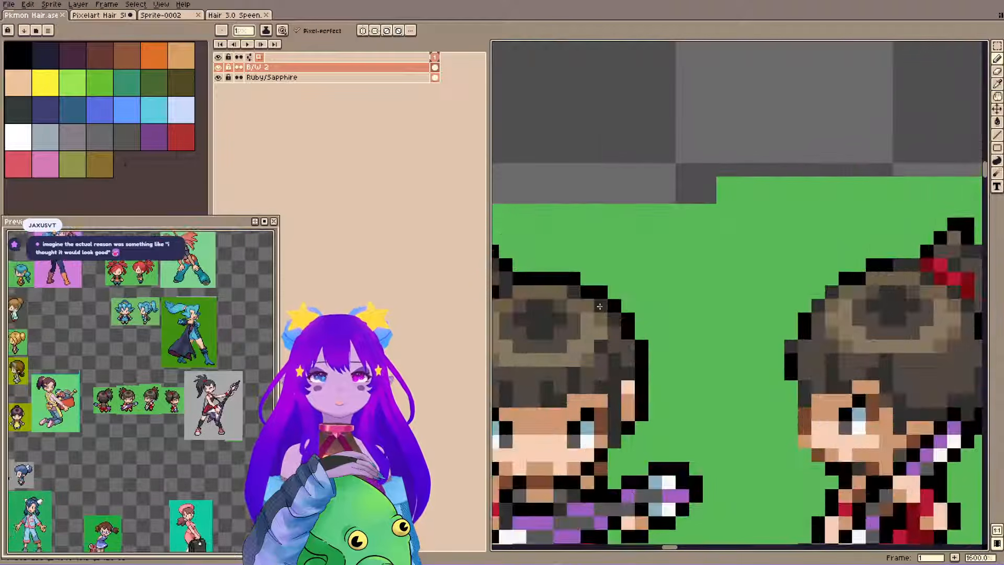
pyautogui.scroll(-5, 781, 377)
pyautogui.scroll(-3, 781, 376)
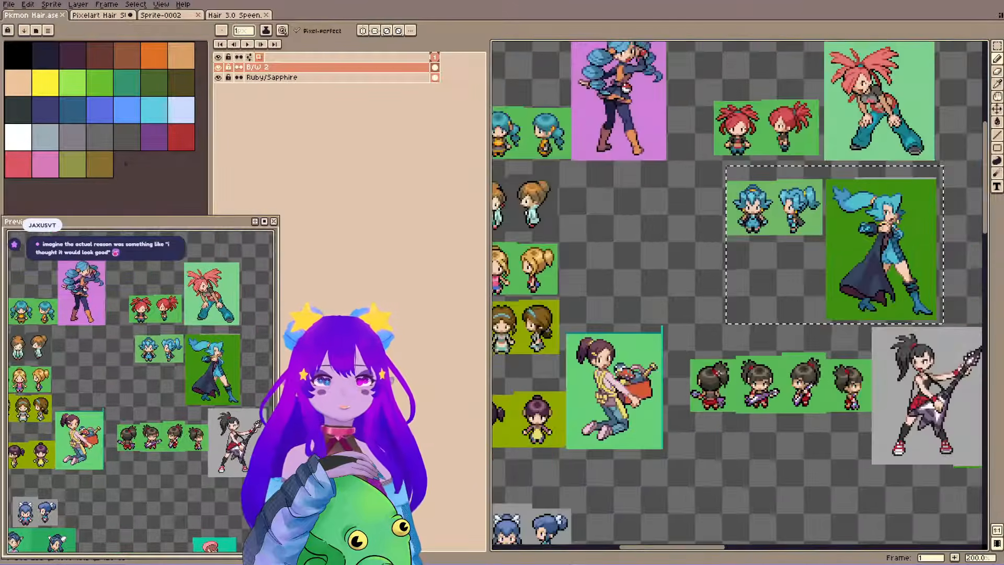
# Compare the brown bun, blue twin-tail and red ponytail hairstyles on the small sprites and full-body references.
pyautogui.scroll(4, 718, 458)
pyautogui.scroll(-4, 719, 458)
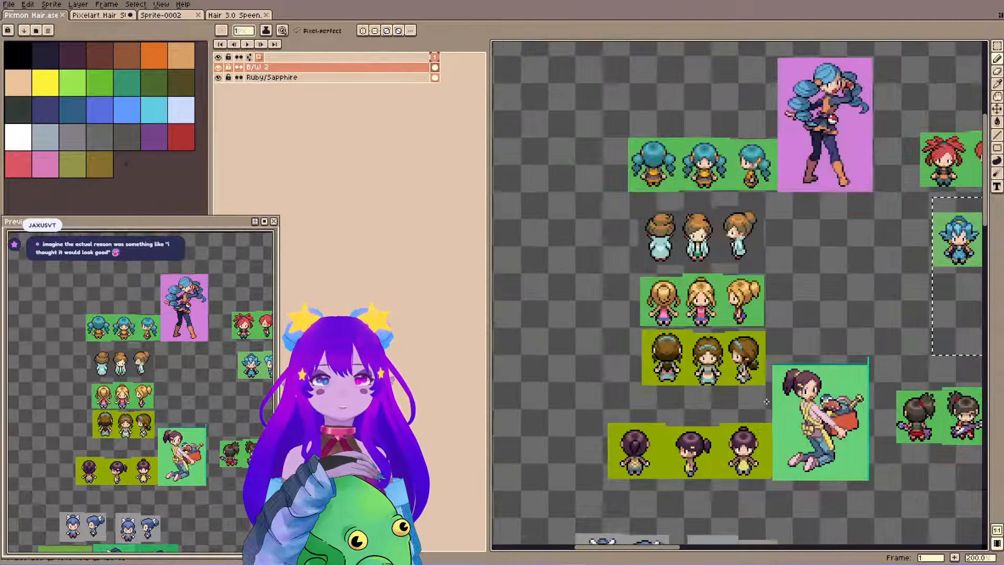
pyautogui.scroll(4, 617, 232)
pyautogui.scroll(1, 596, 255)
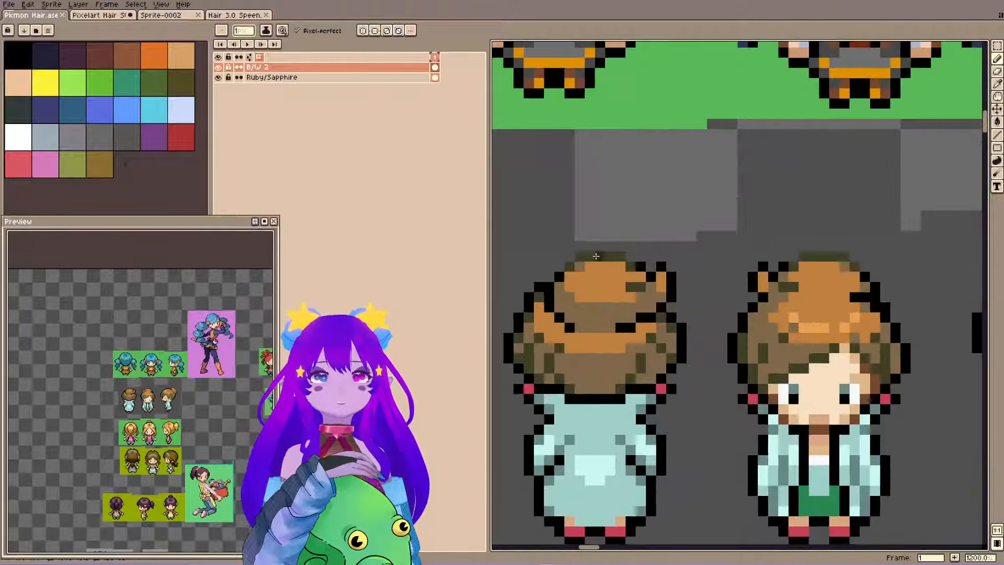
pyautogui.scroll(-3, 644, 332)
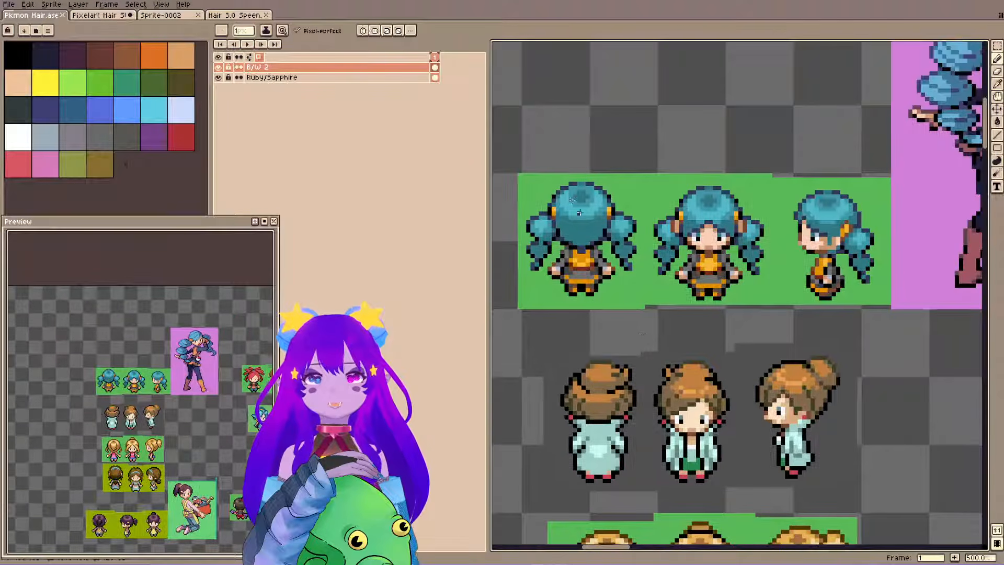
pyautogui.scroll(3, 573, 183)
pyautogui.scroll(-5, 565, 156)
pyautogui.moveTo(736, 225); pyautogui.dragTo(492, 229)
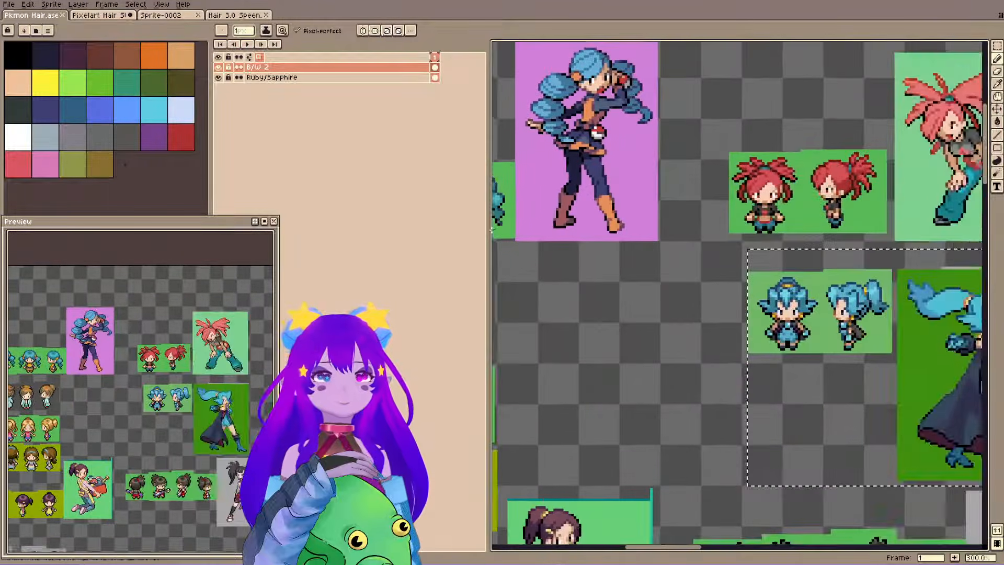
pyautogui.moveTo(774, 160); pyautogui.dragTo(619, 212)
pyautogui.scroll(1, 625, 242)
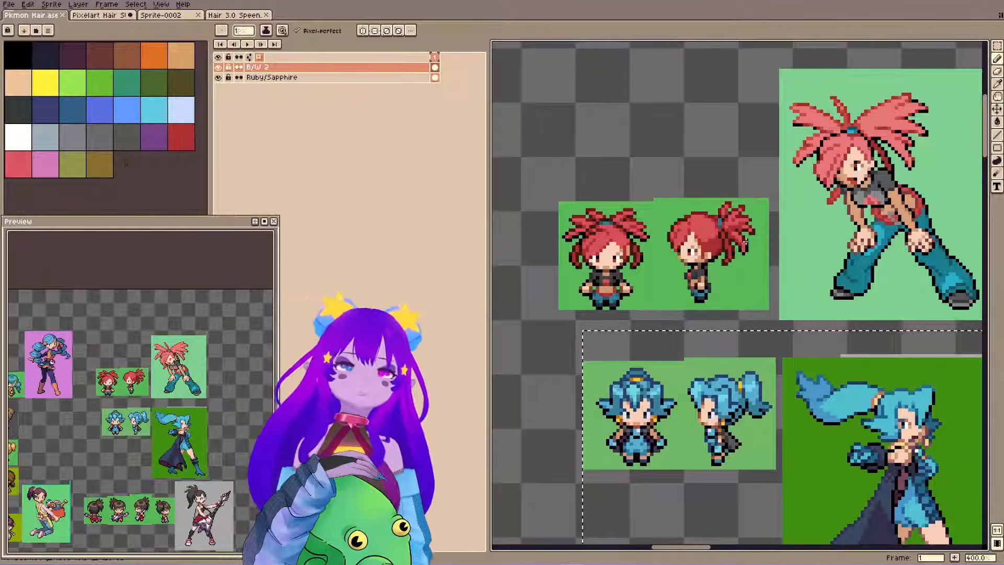
# Return to the Pixelart Hair file, add dark teal shading where the side tufts meet the upper strands, and save.
pyautogui.click(112, 14)
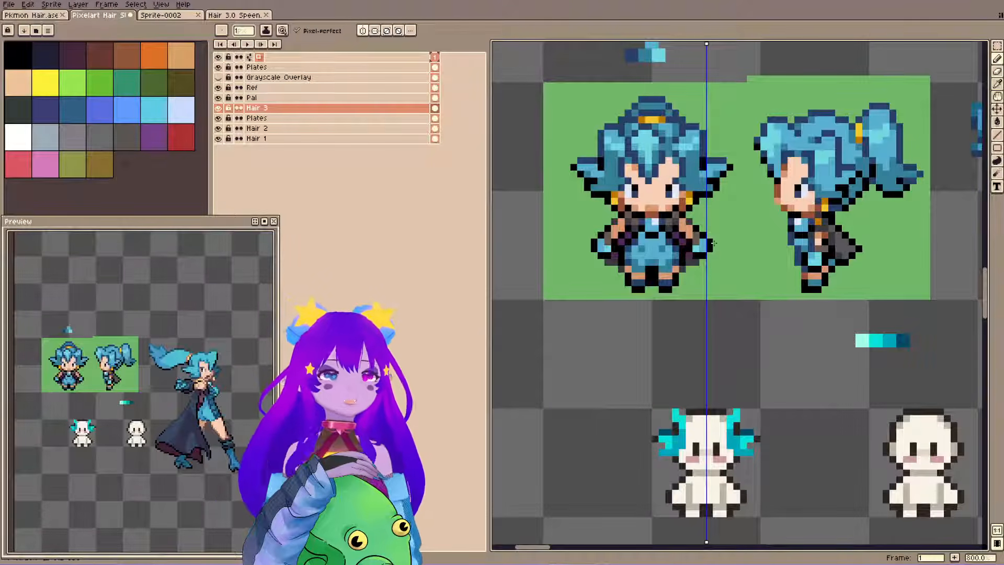
pyautogui.moveTo(713, 242); pyautogui.dragTo(715, 213)
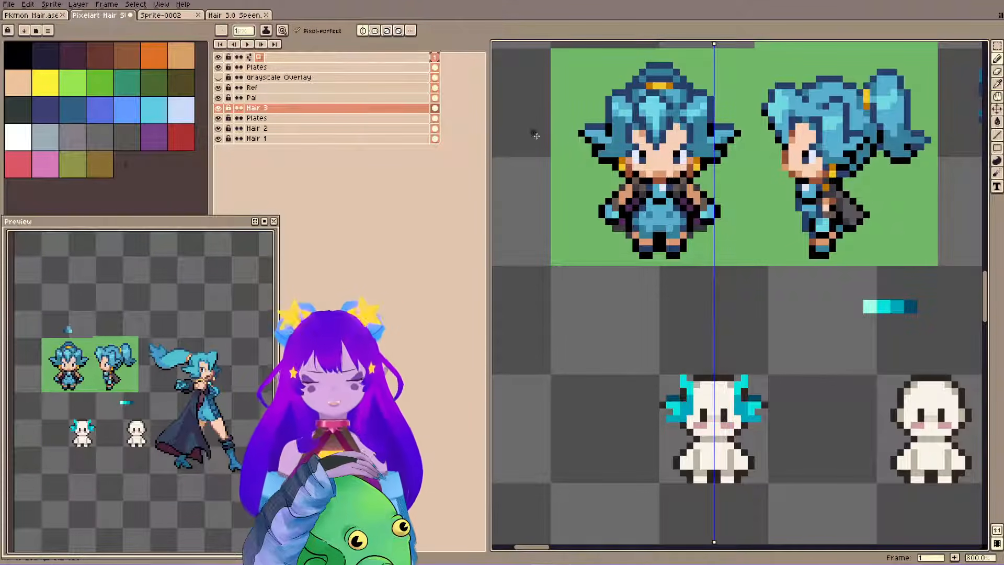
pyautogui.moveTo(827, 271); pyautogui.dragTo(835, 254)
pyautogui.keyDown('alt'); pyautogui.click(692, 377); pyautogui.keyUp('alt')
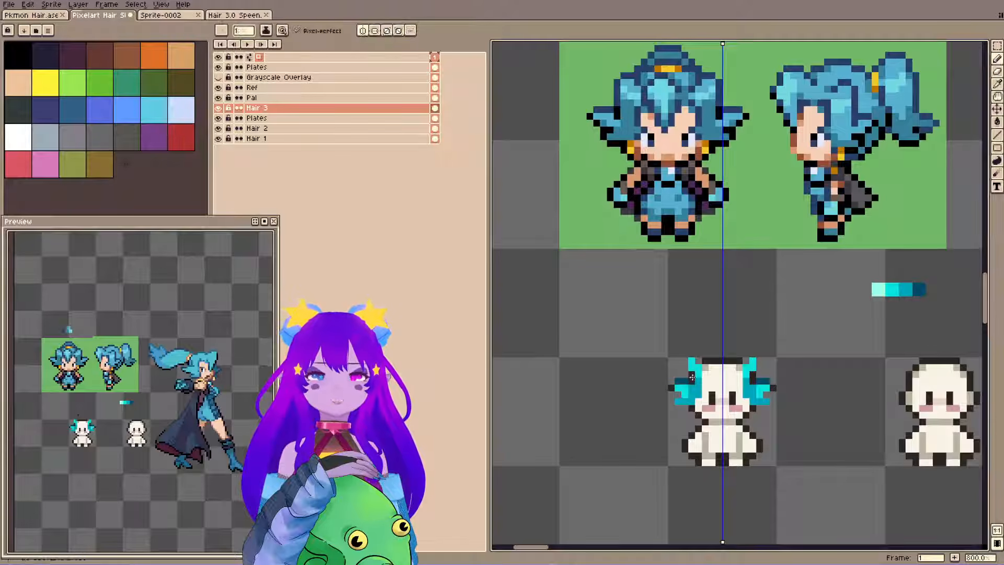
pyautogui.click(359, 107)
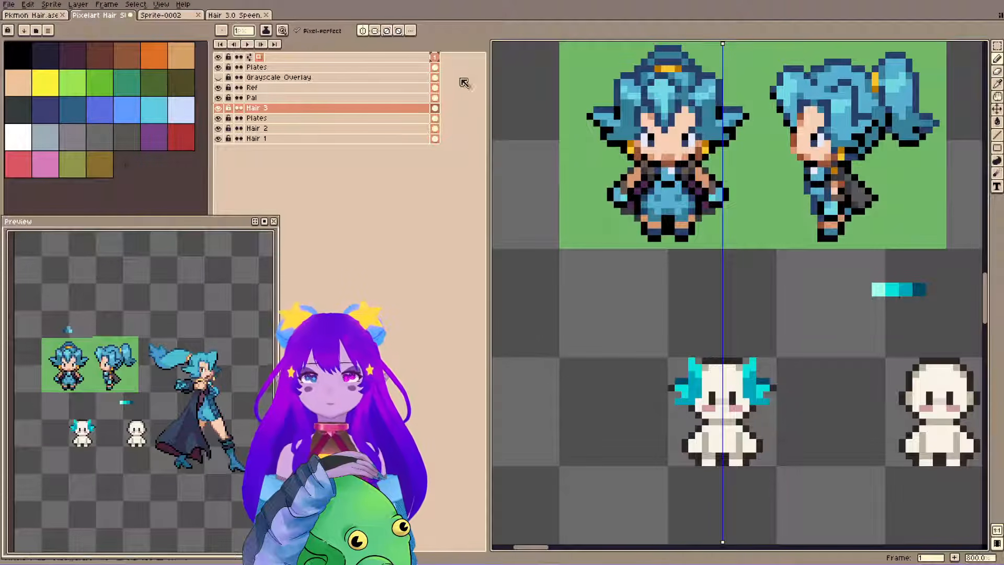
pyautogui.hotkey('ctrl', 's')
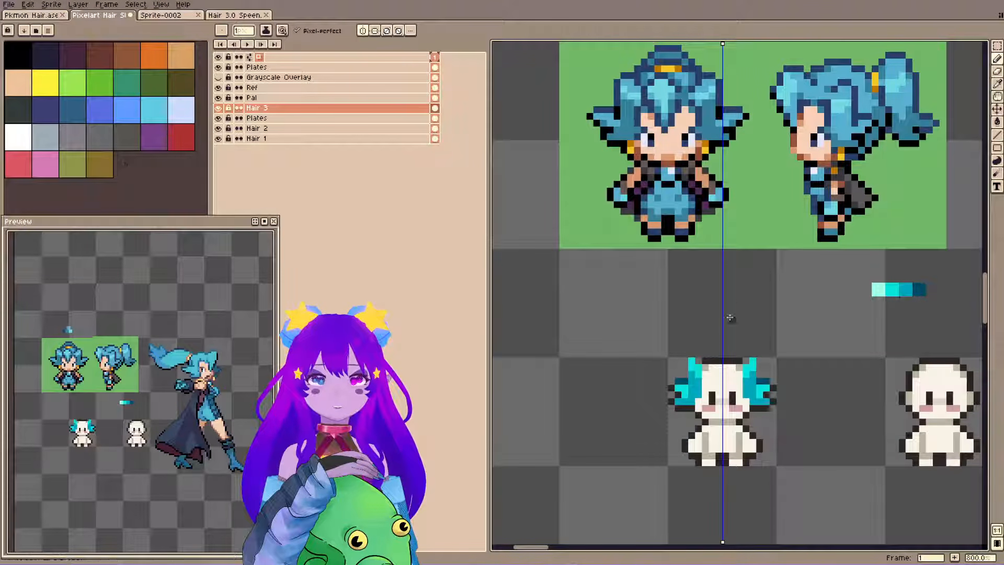
pyautogui.hotkey('ctrl', 's')
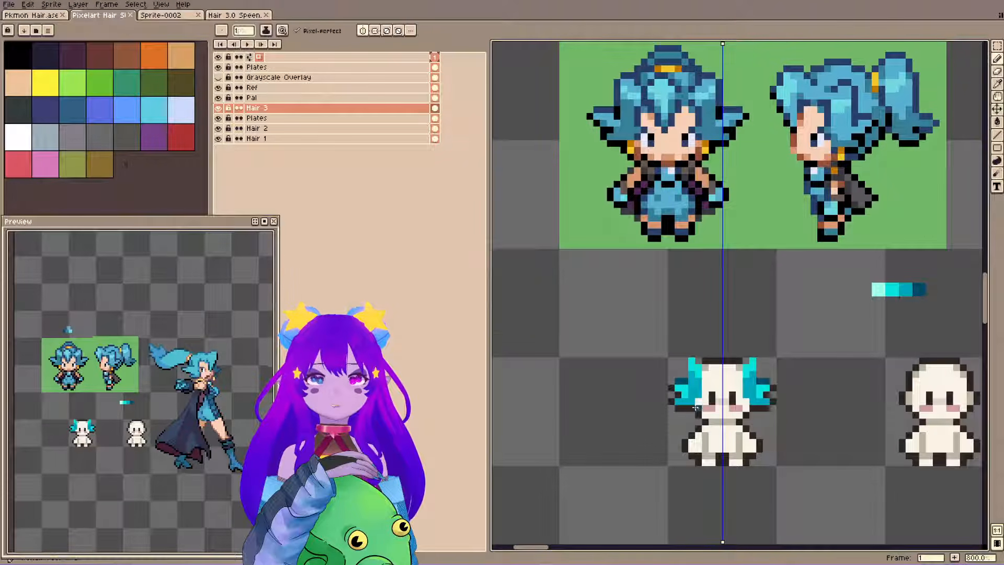
# Place mirrored shading pixels along the inner edge of the side tufts beside the face.
pyautogui.click(700, 389)
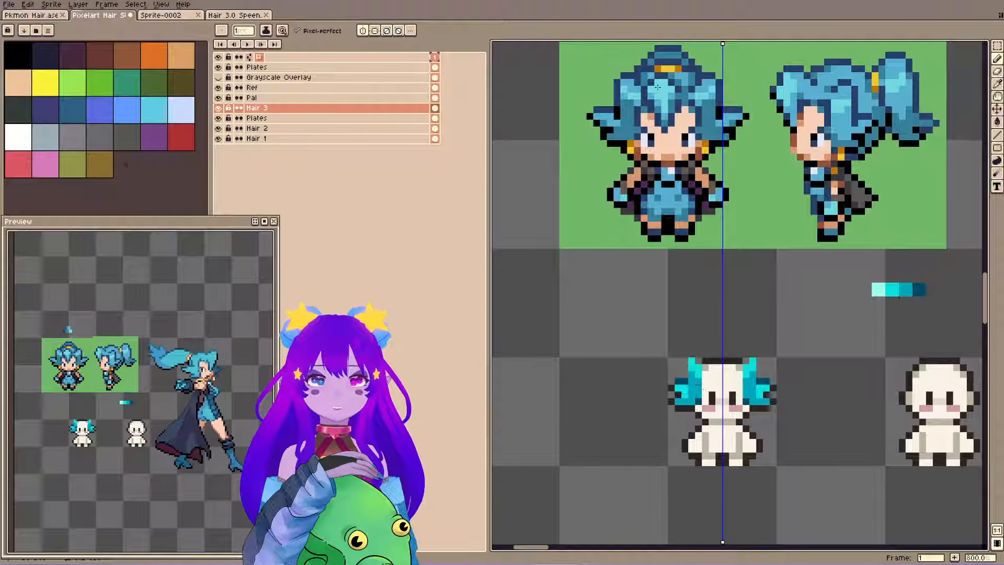
pyautogui.moveTo(657, 86); pyautogui.dragTo(660, 116)
pyautogui.click(702, 416)
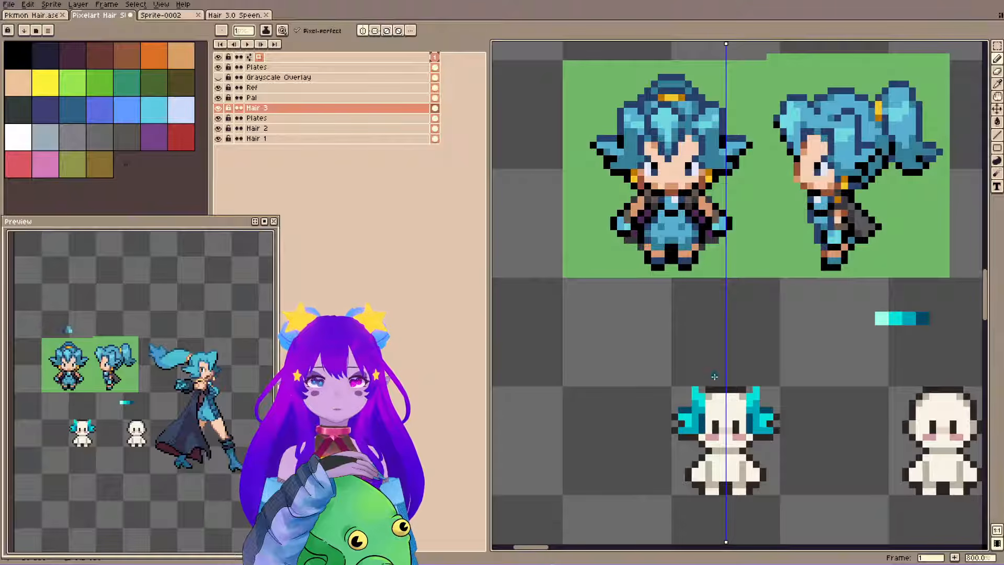
pyautogui.click(697, 429)
# Clean up the side tufts' lower inner edge by erasing pixels and repainting with sampled hair colors, then save the file.
pyautogui.press('e')
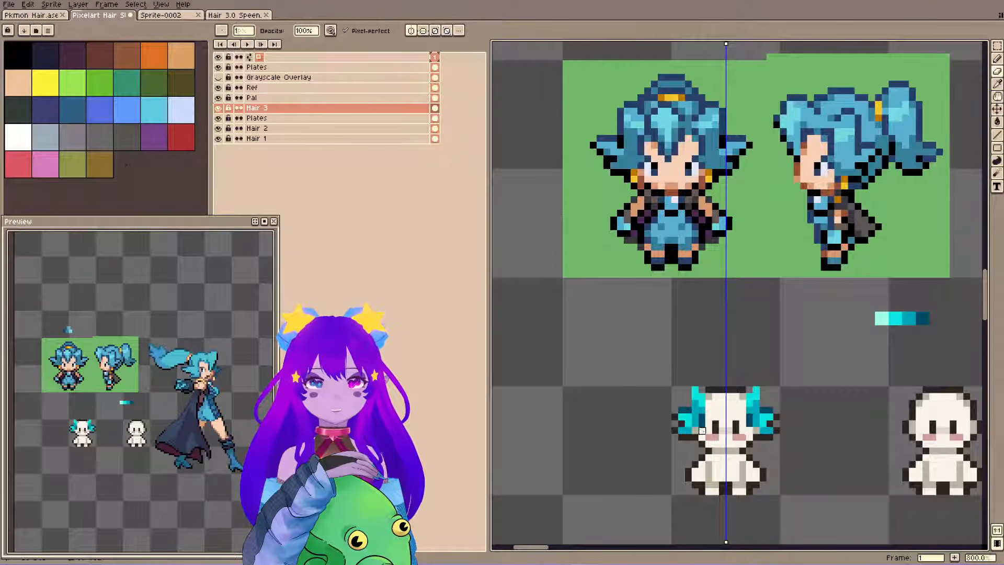
pyautogui.keyDown('alt'); pyautogui.click(696, 423); pyautogui.keyUp('alt')
pyautogui.moveTo(695, 430); pyautogui.dragTo(696, 436)
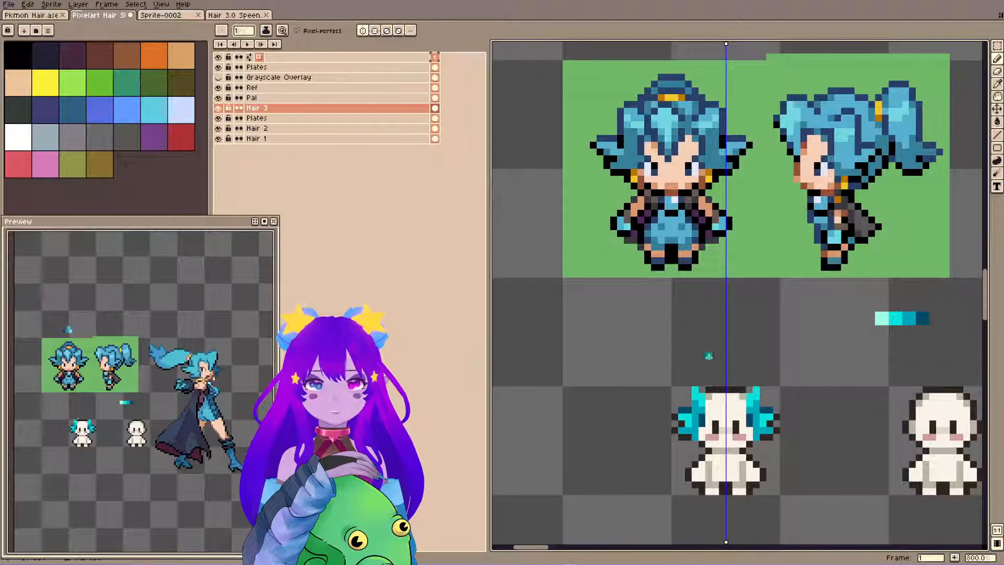
pyautogui.keyDown('alt'); pyautogui.click(705, 420); pyautogui.keyUp('alt')
pyautogui.click(702, 436)
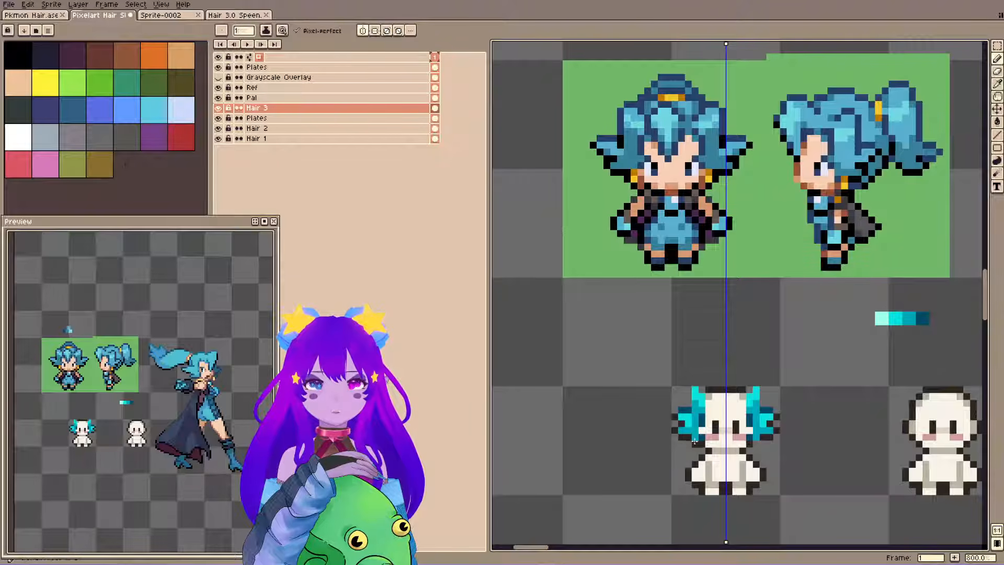
pyautogui.click(693, 442)
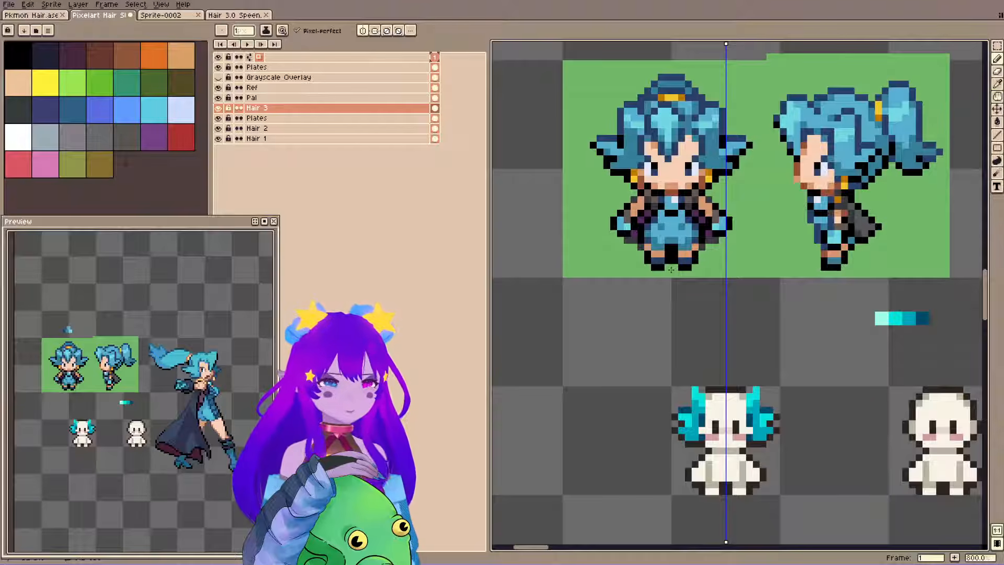
pyautogui.hotkey('ctrl', 's')
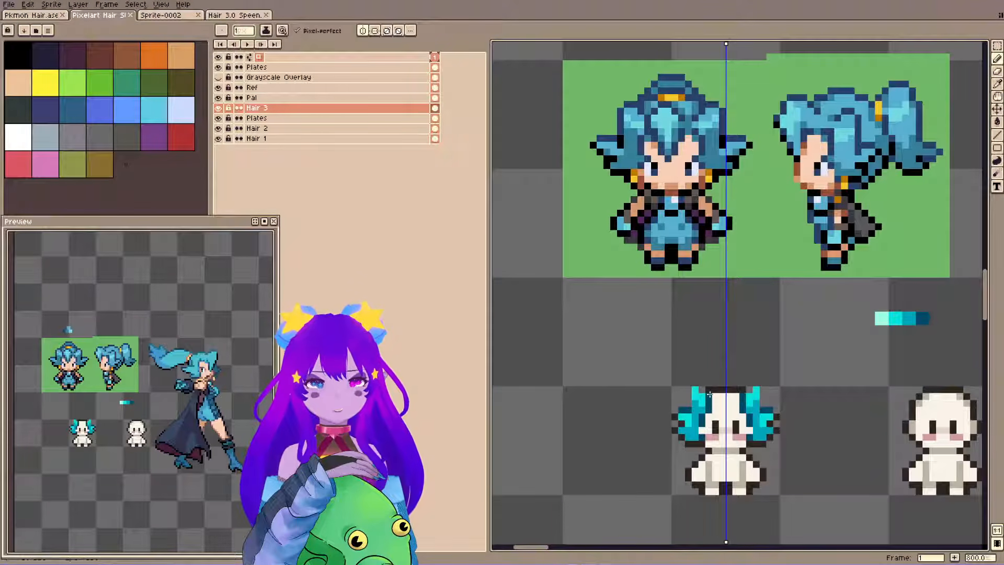
pyautogui.hotkey('ctrl', 's')
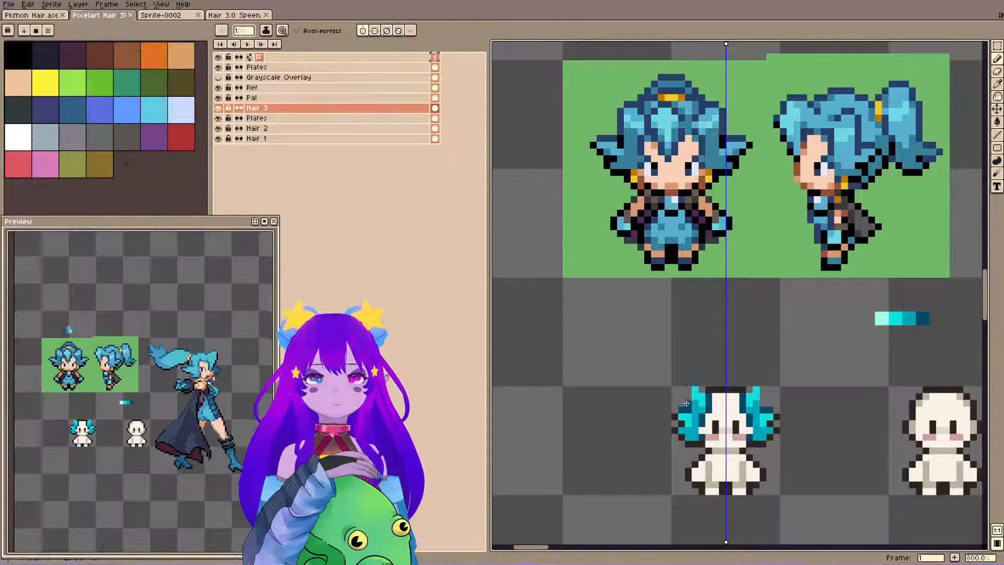
# Outline the outer side of the raised strands in dark teal and shade where they join the side tufts.
pyautogui.moveTo(686, 403); pyautogui.dragTo(689, 390)
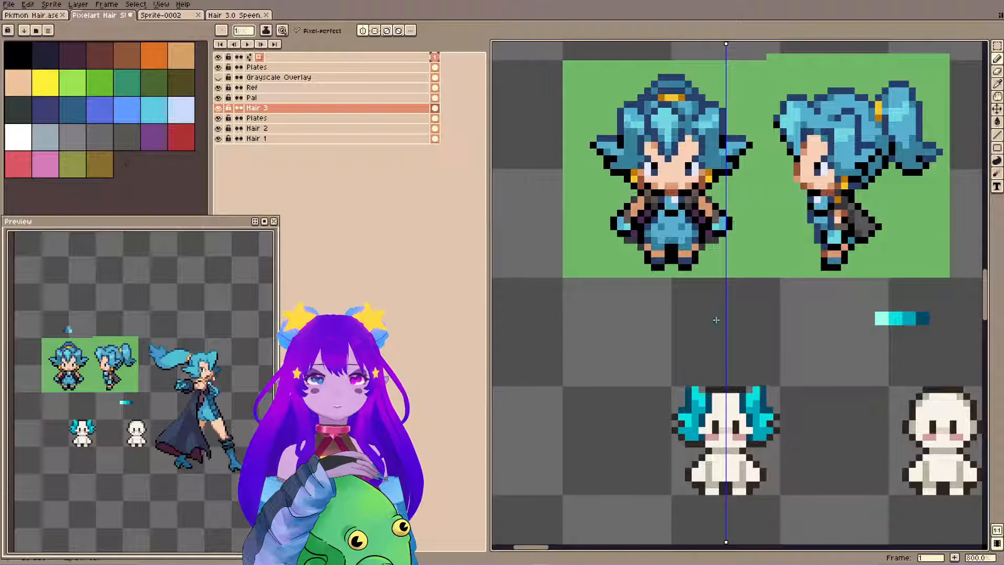
pyautogui.keyDown('alt'); pyautogui.click(680, 409); pyautogui.keyUp('alt')
pyautogui.moveTo(689, 416); pyautogui.dragTo(689, 408)
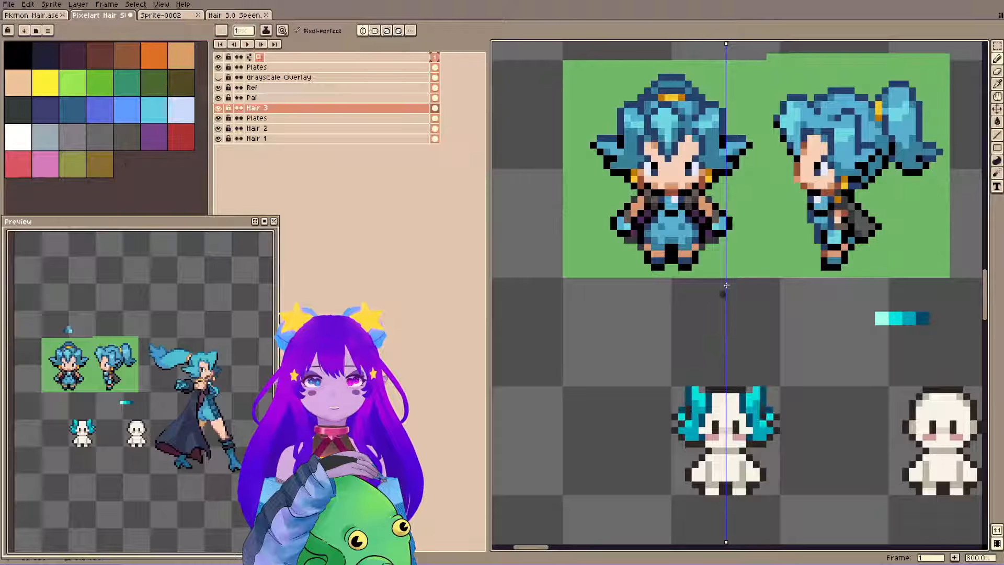
# Cap the raised side strands with dark teal outline pixels, refine their inner fill, and save the file.
pyautogui.hotkey('ctrl', 'z')
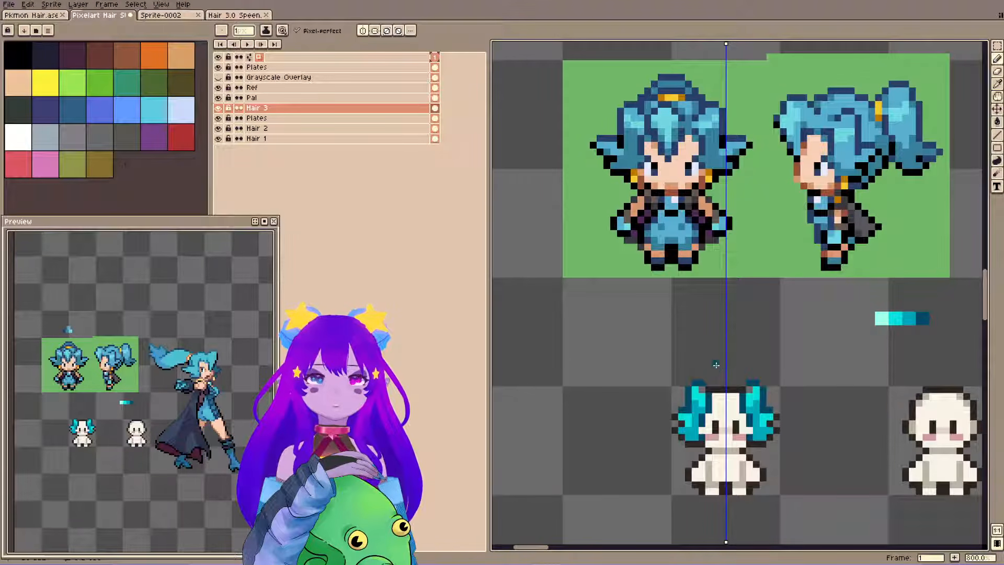
pyautogui.hotkey('ctrl', 'z')
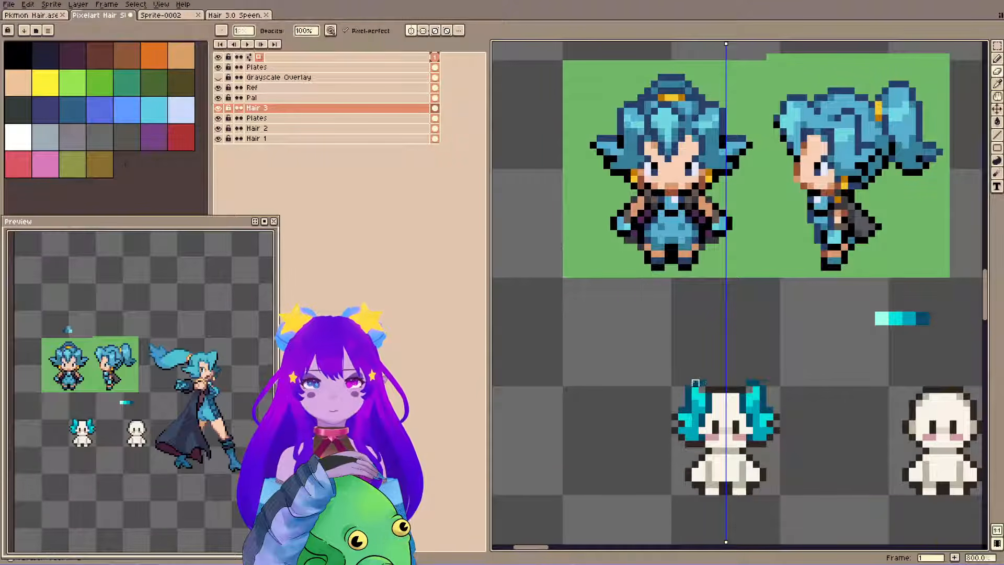
pyautogui.keyDown('alt'); pyautogui.click(709, 390); pyautogui.keyUp('alt')
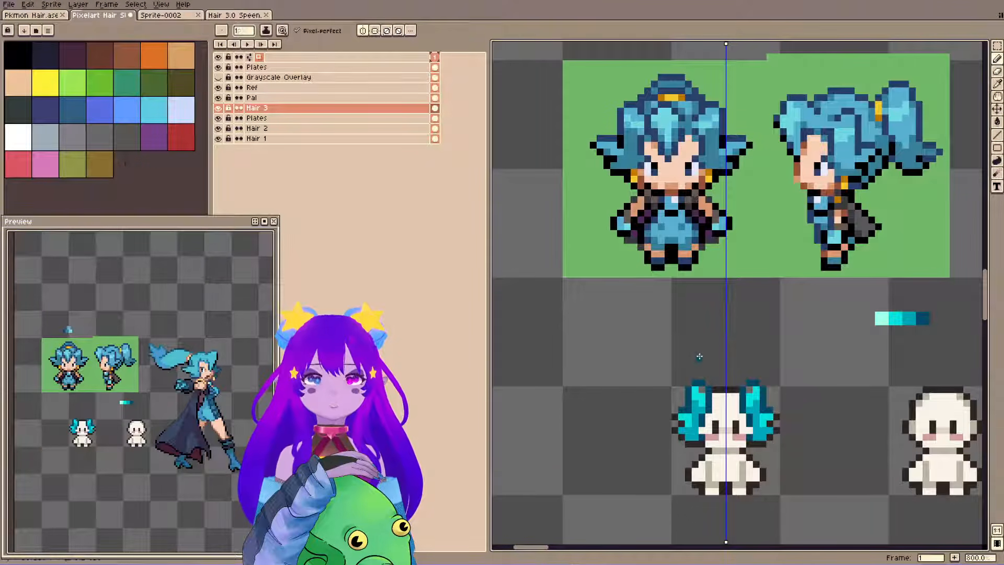
pyautogui.keyDown('alt'); pyautogui.click(701, 396); pyautogui.keyUp('alt')
pyautogui.click(703, 390)
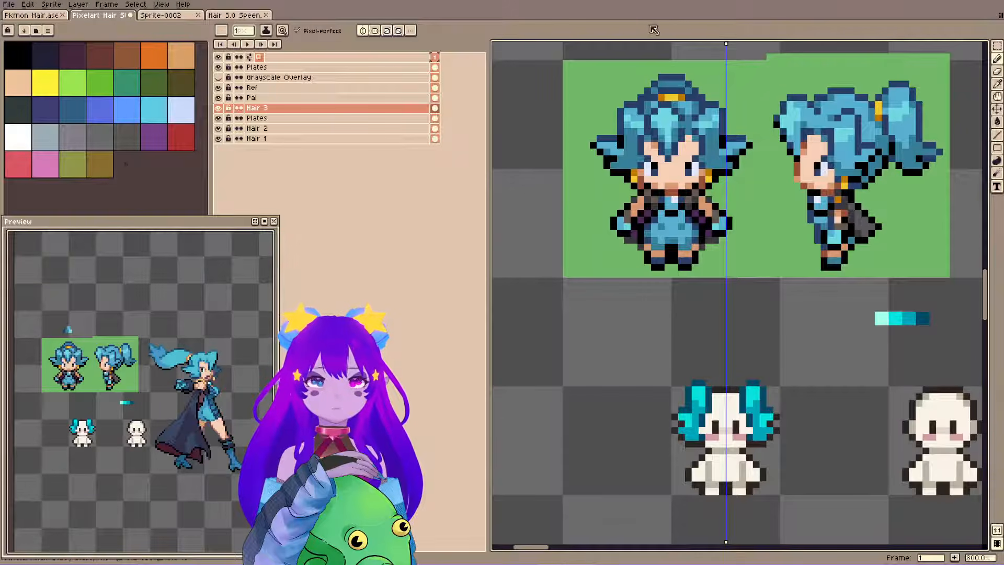
pyautogui.hotkey('ctrl', 's')
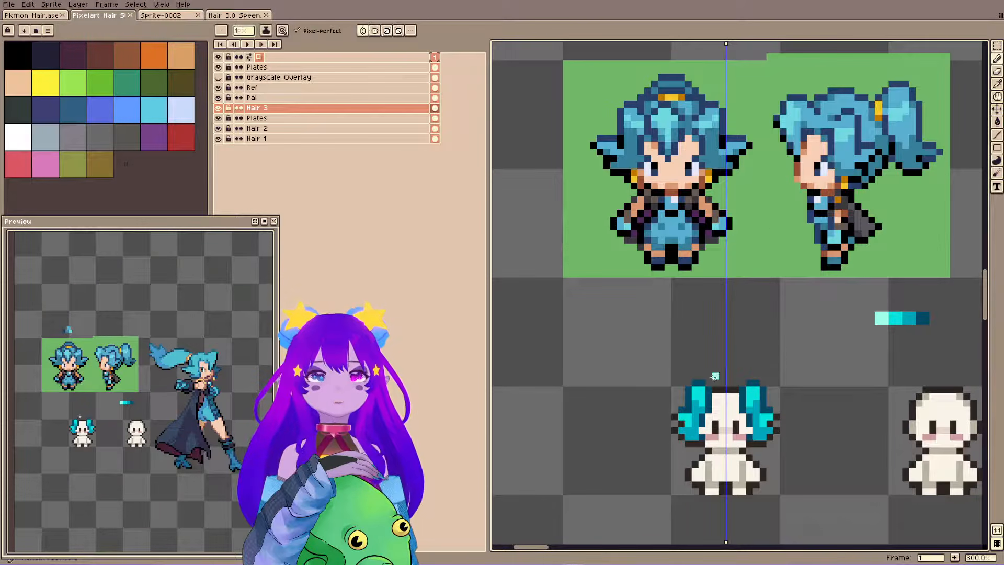
# Add pale cyan highlight pixels to the raised side strands, undo the last one, and check the hair in an enlarged preview.
pyautogui.click(694, 396)
pyautogui.click(701, 403)
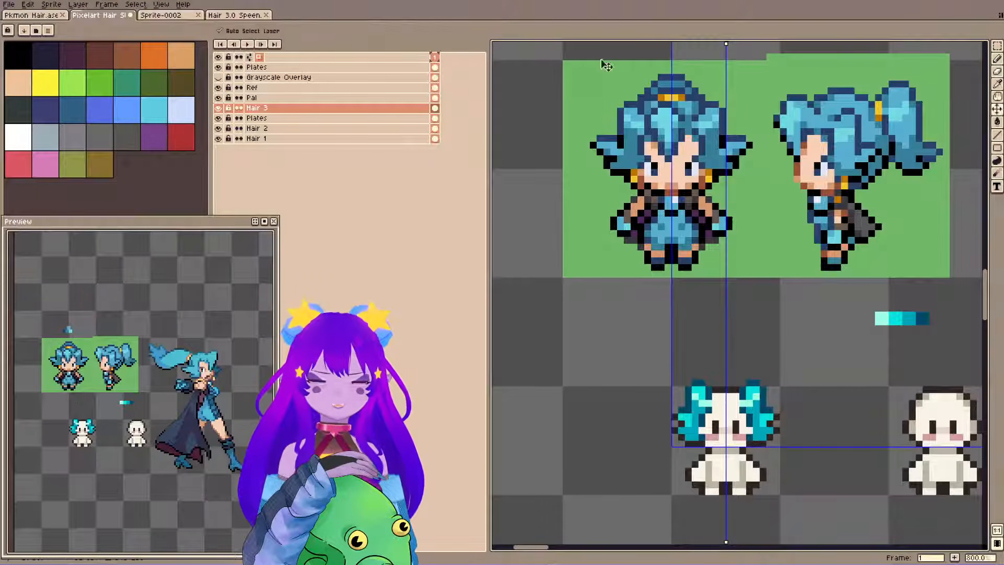
pyautogui.hotkey('ctrl', 'z')
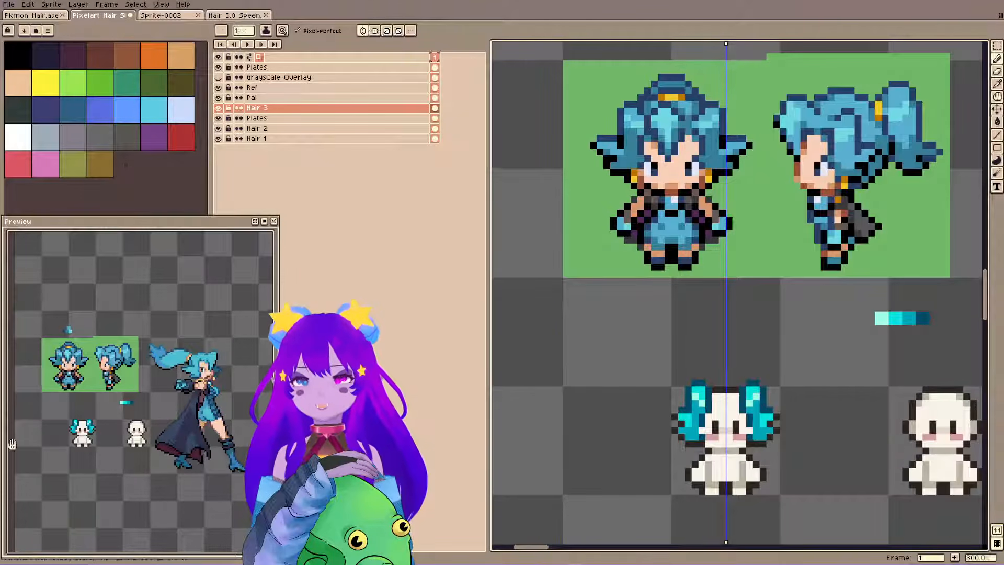
pyautogui.scroll(1, 90, 420)
pyautogui.moveTo(120, 388); pyautogui.dragTo(160, 397)
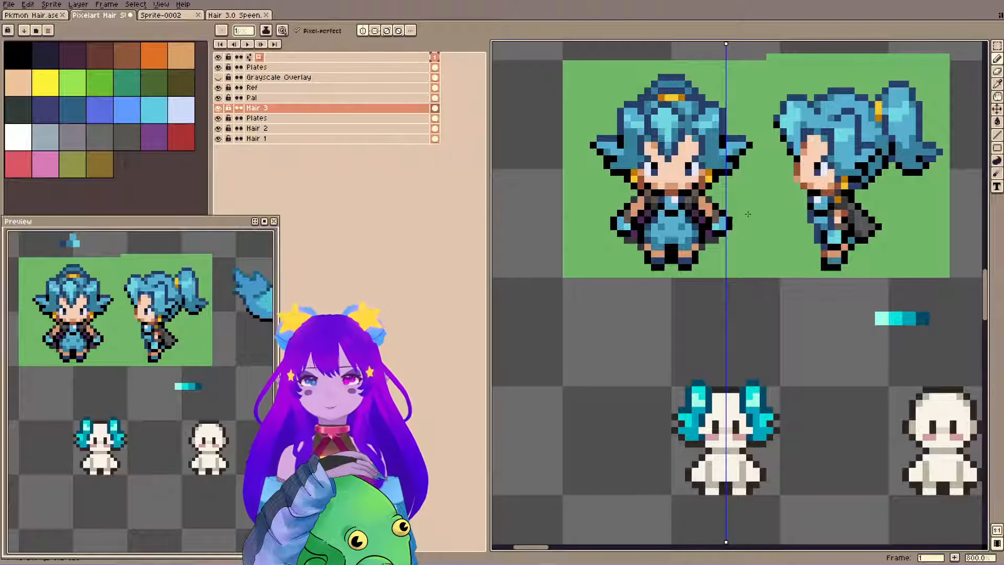
pyautogui.press('v')
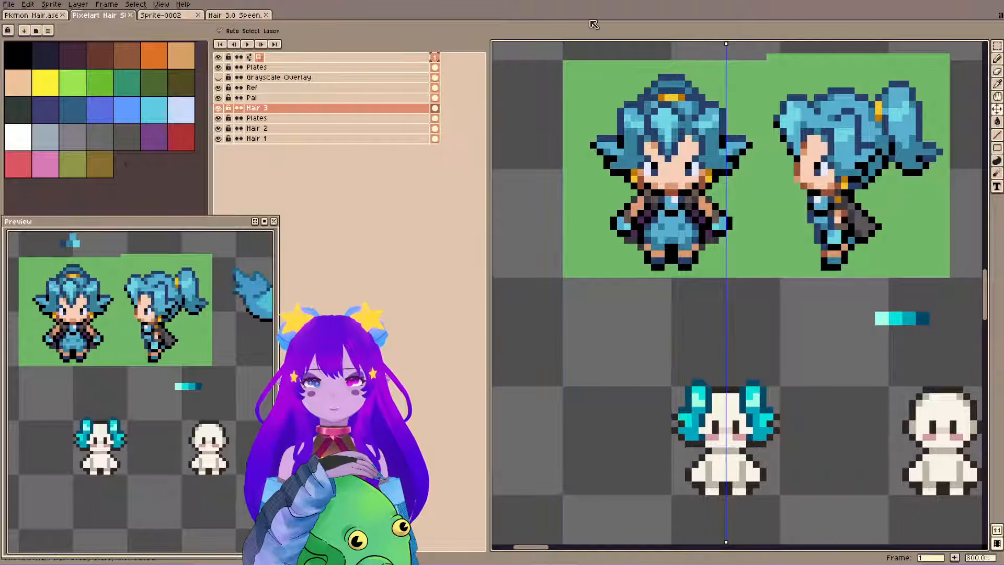
# Fill the top of the head between the raised strands with sampled teal, then save the file.
pyautogui.press('i')
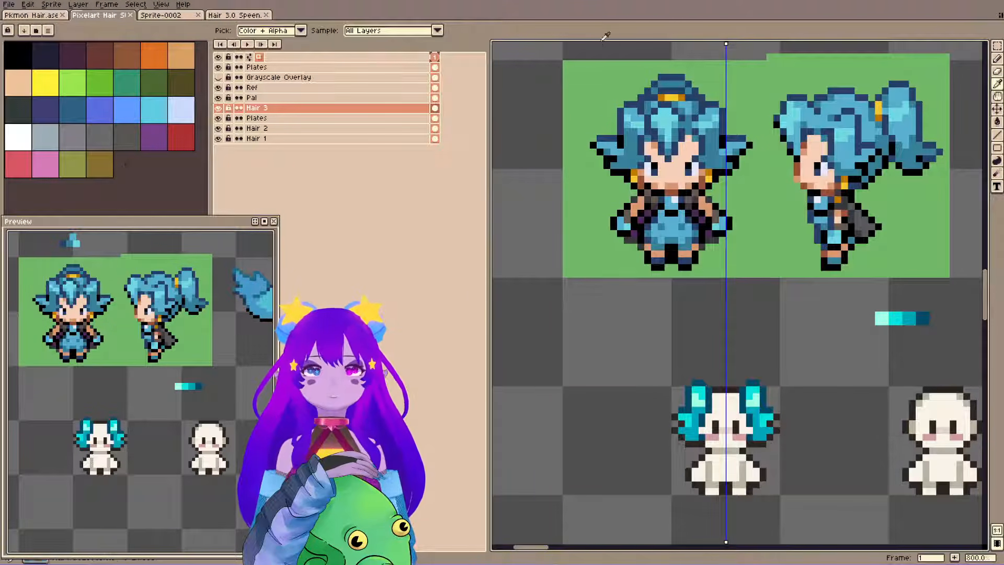
pyautogui.press('b')
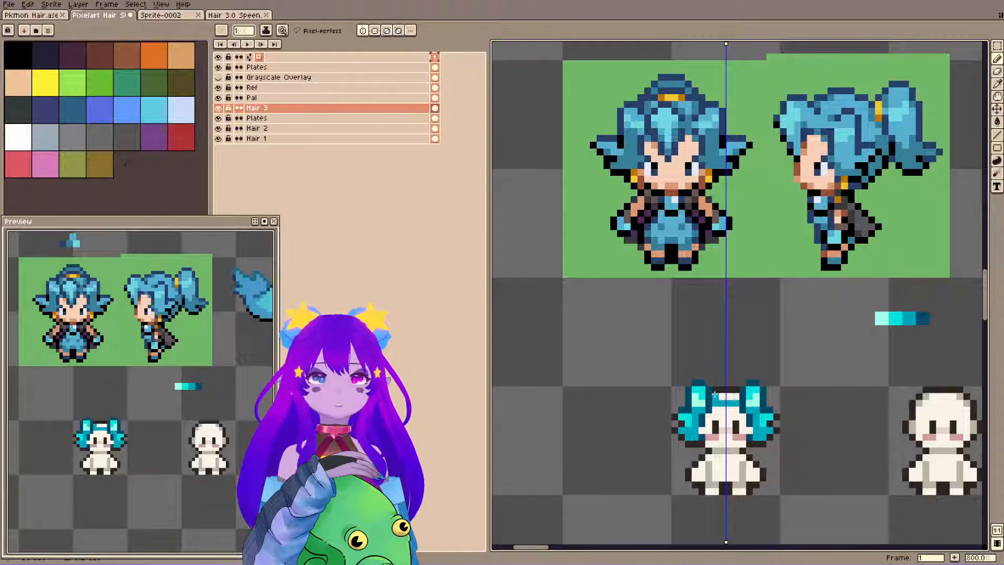
pyautogui.moveTo(715, 394); pyautogui.dragTo(724, 391)
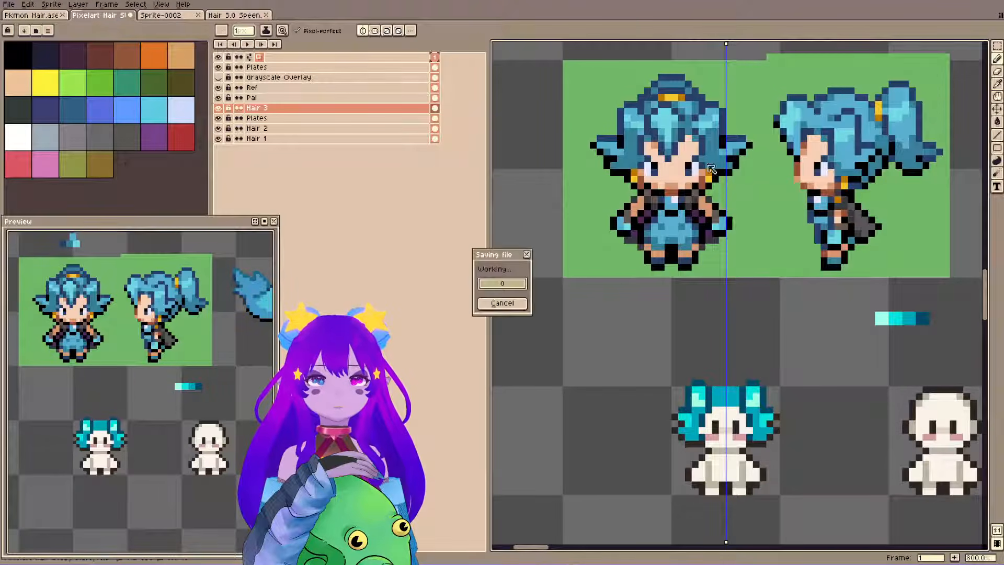
# Duplicate the current hair drawing on the Hair 3 layer and place the copy directly below the original character.
pyautogui.press('m')
pyautogui.moveTo(642, 344); pyautogui.dragTo(809, 517)
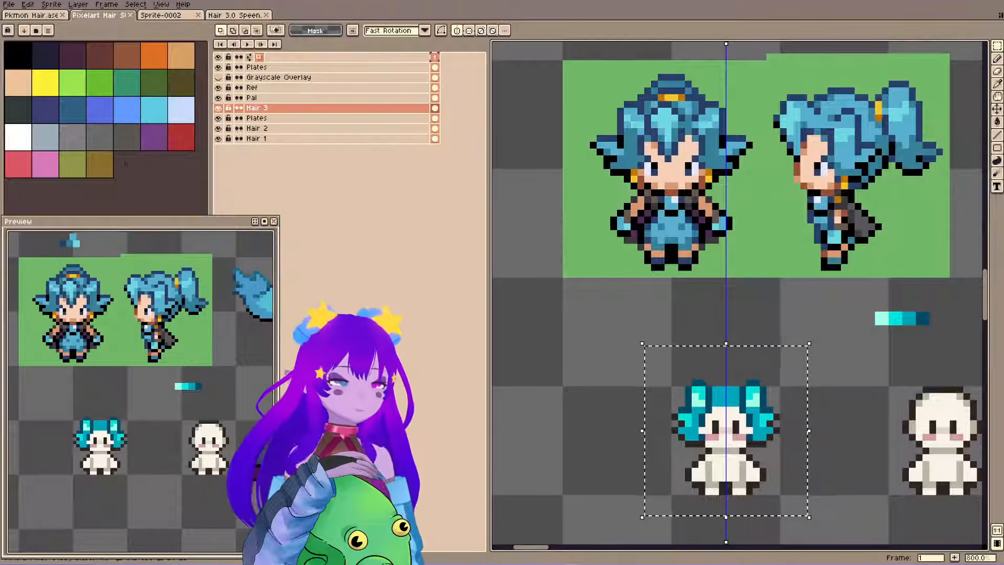
pyautogui.scroll(-1, 644, 341)
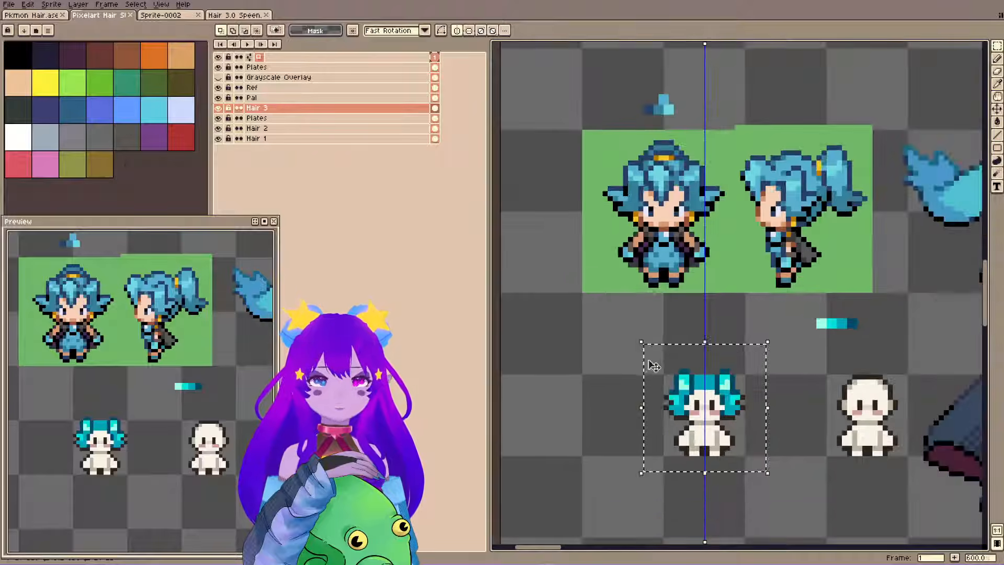
pyautogui.moveTo(656, 357); pyautogui.dragTo(645, 176)
pyautogui.hotkey('ctrl', 'v')
pyautogui.hotkey('shift', 'Down')
pyautogui.hotkey('shift', 'Down')
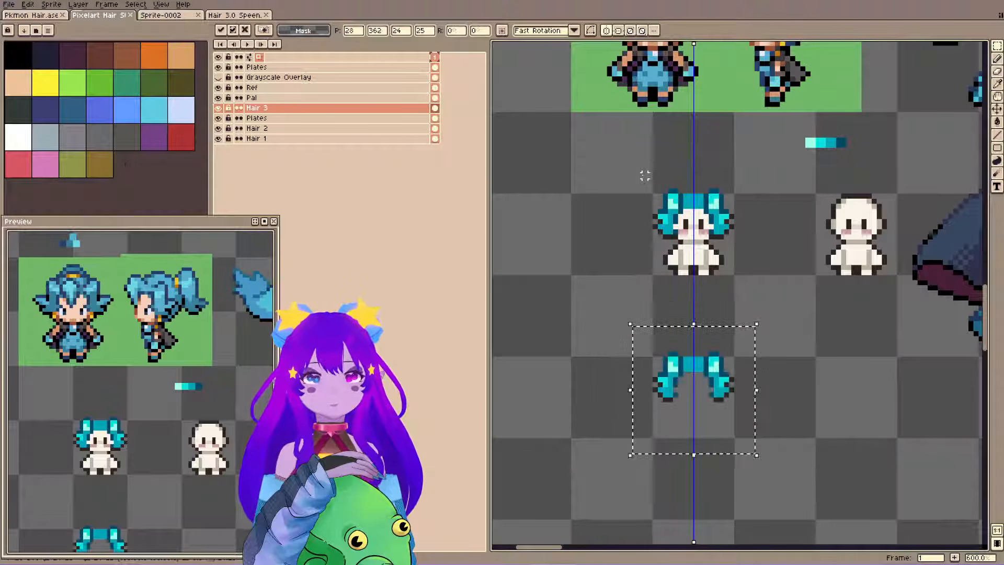
pyautogui.hotkey('ctrl', 'd')
# Duplicate the character's body from the Plates layer and place it under the copied hair below, then deselect.
pyautogui.keyDown('ctrl'); pyautogui.click(690, 253); pyautogui.keyUp('ctrl')
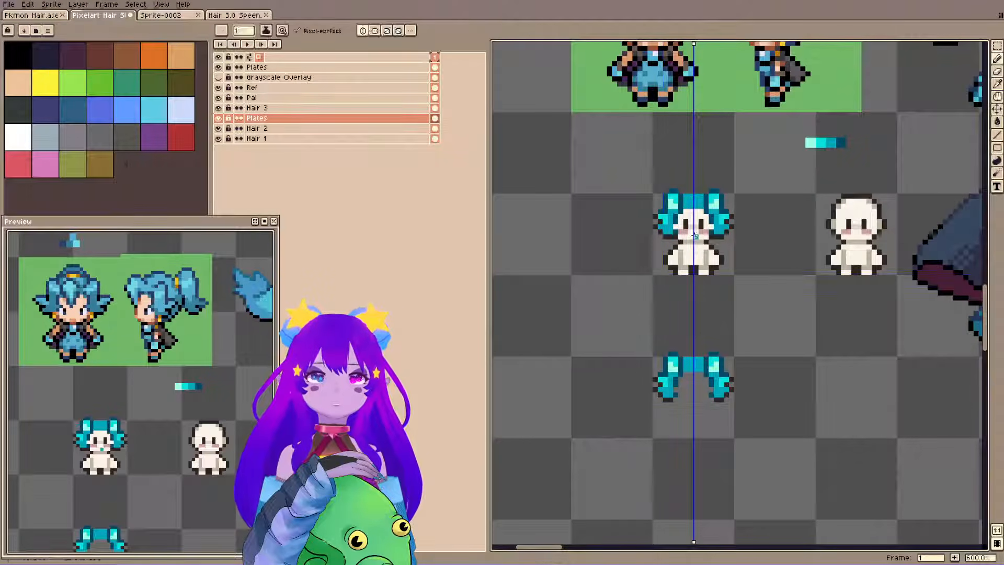
pyautogui.moveTo(630, 159); pyautogui.dragTo(748, 287)
pyautogui.hotkey('ctrl', 'c')
pyautogui.hotkey('ctrl', 'v')
pyautogui.hotkey('shift', 'Down')
pyautogui.hotkey('shift', 'Down')
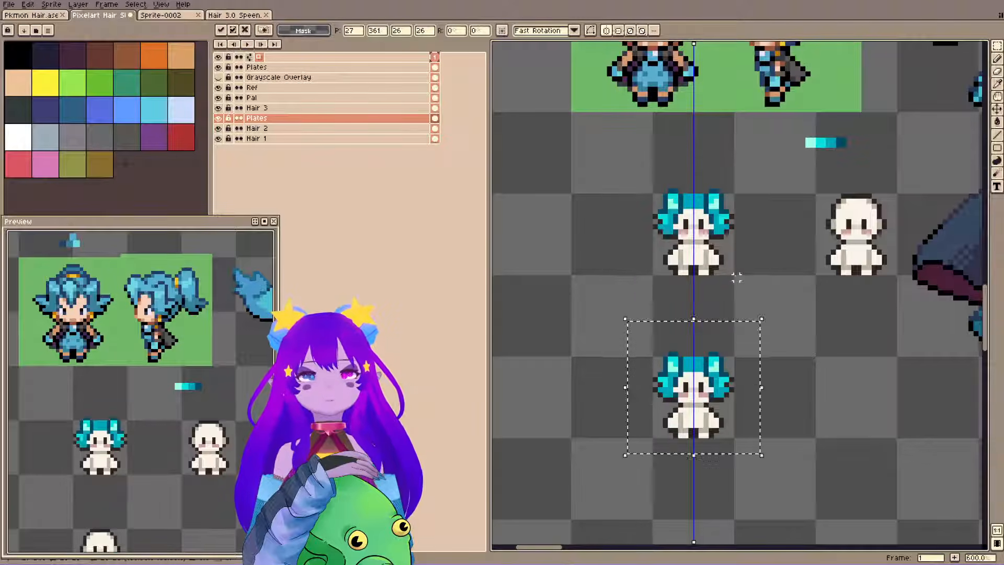
pyautogui.hotkey('ctrl', 'd')
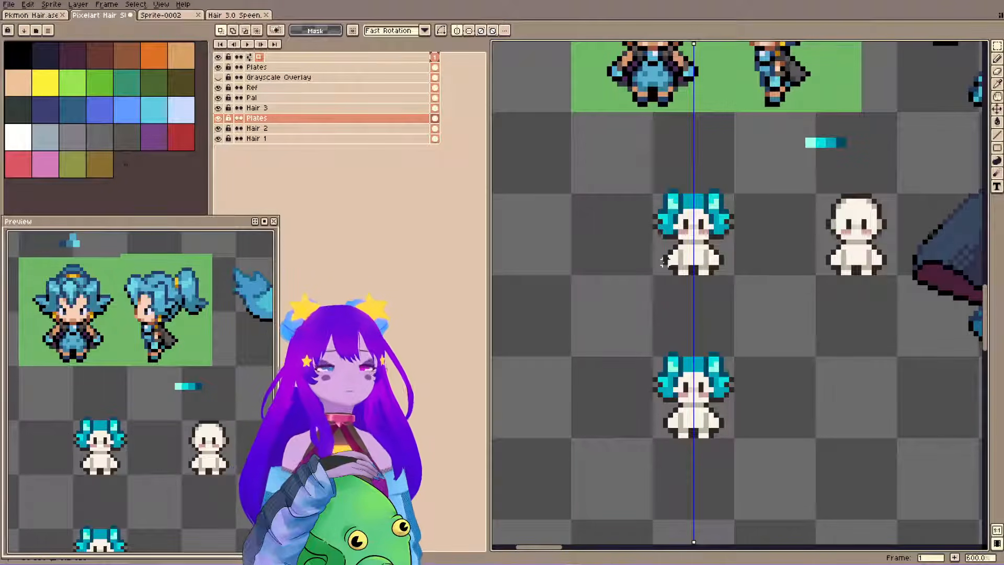
# Compare the teal hair with the blue-haired reference sprites, examining the front fringe and the color swatches.
pyautogui.scroll(3, 663, 262)
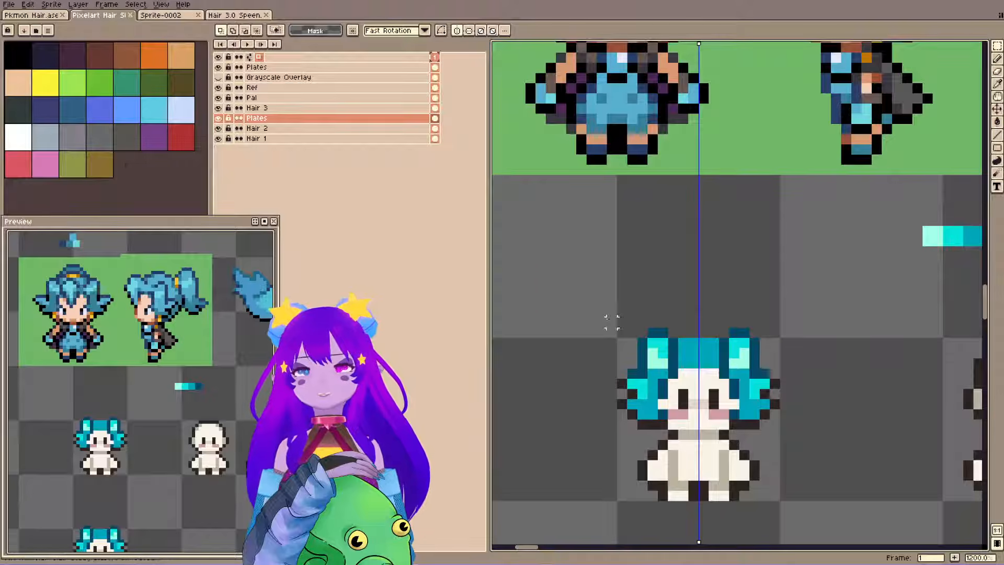
pyautogui.scroll(-1, 672, 188)
pyautogui.press('space')
pyautogui.moveTo(672, 188); pyautogui.dragTo(664, 317)
pyautogui.moveTo(627, 182); pyautogui.dragTo(562, 187)
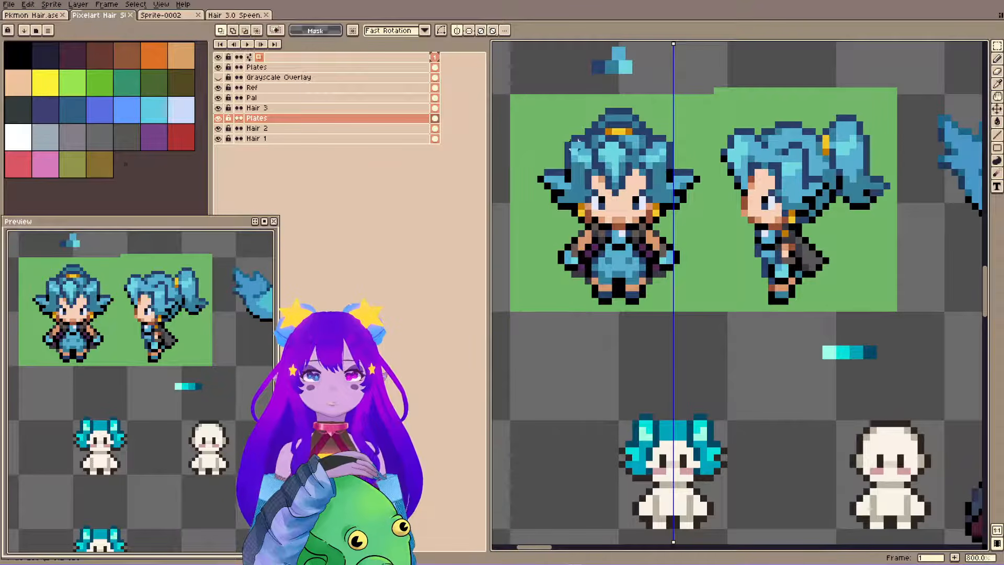
pyautogui.press('i')
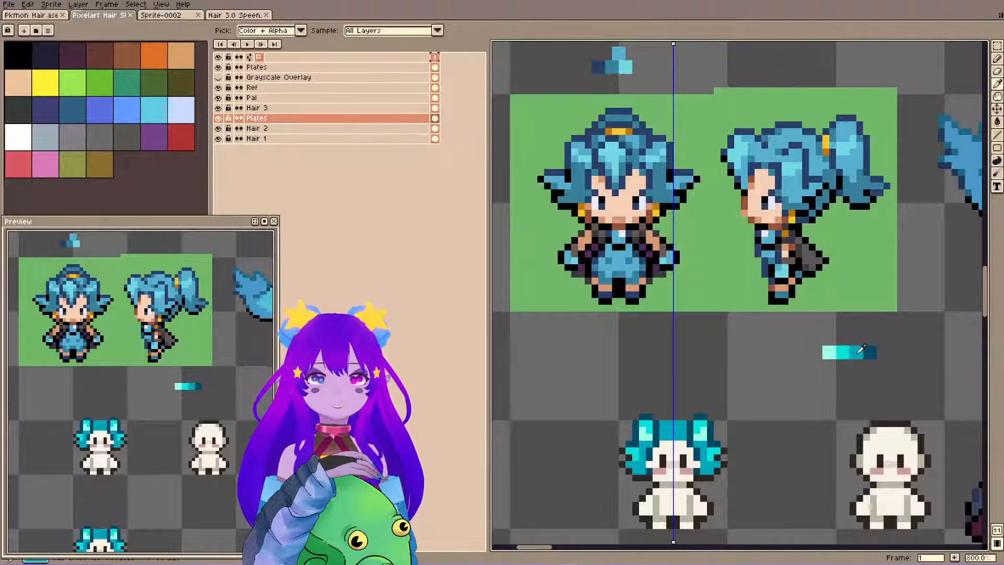
pyautogui.press('b')
pyautogui.keyDown('alt'); pyautogui.click(870, 354); pyautogui.keyUp('alt')
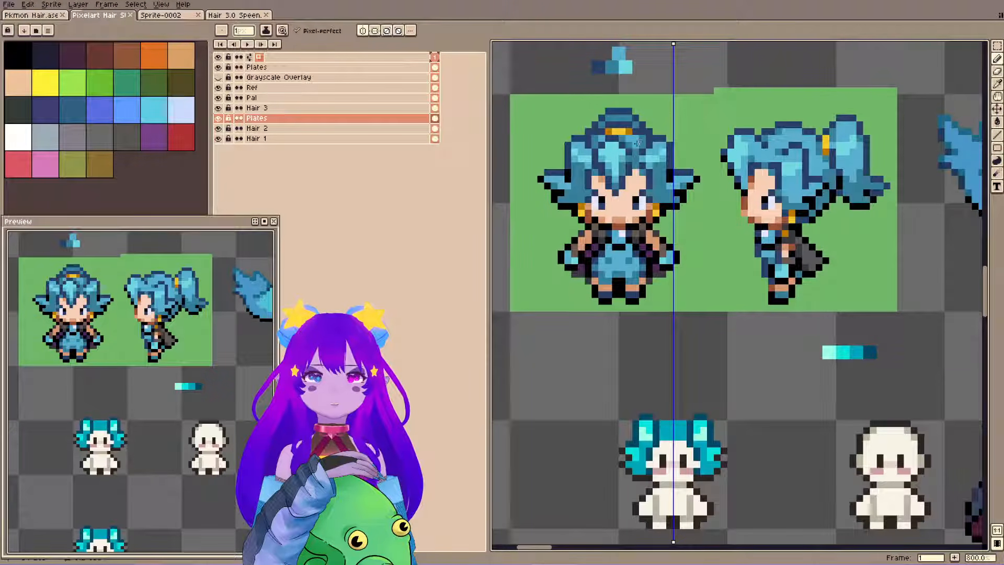
pyautogui.press('h')
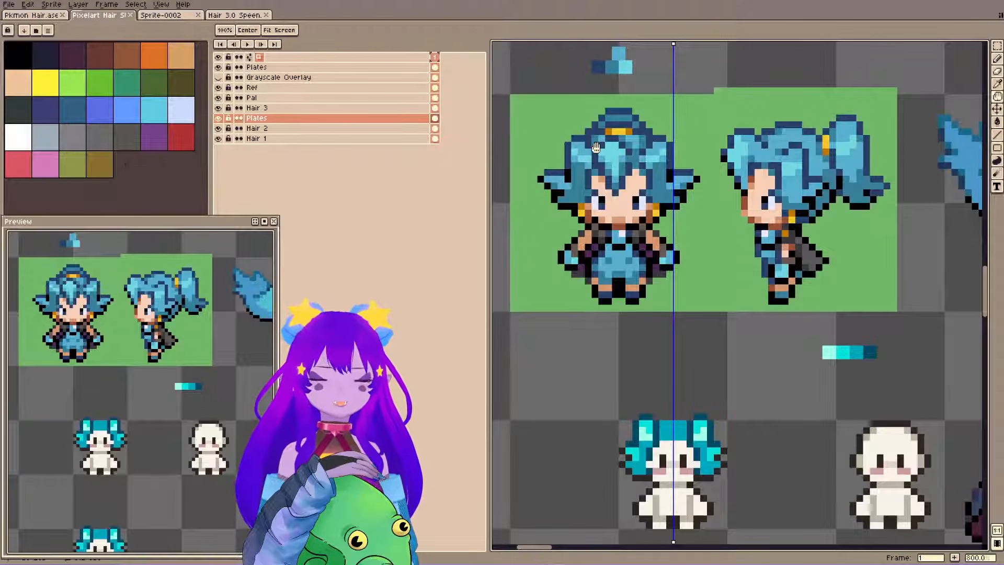
pyautogui.press('b')
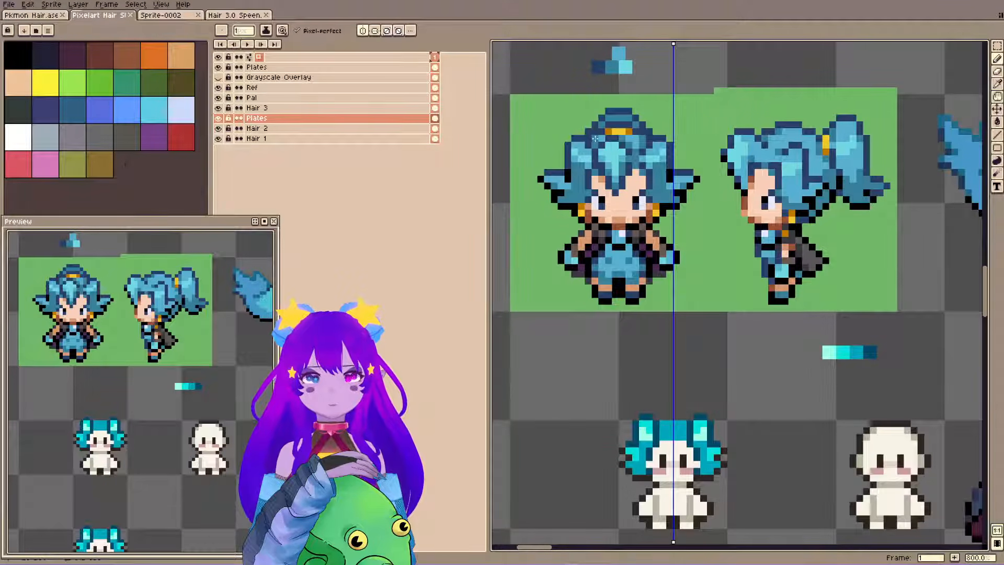
pyautogui.press('alt')
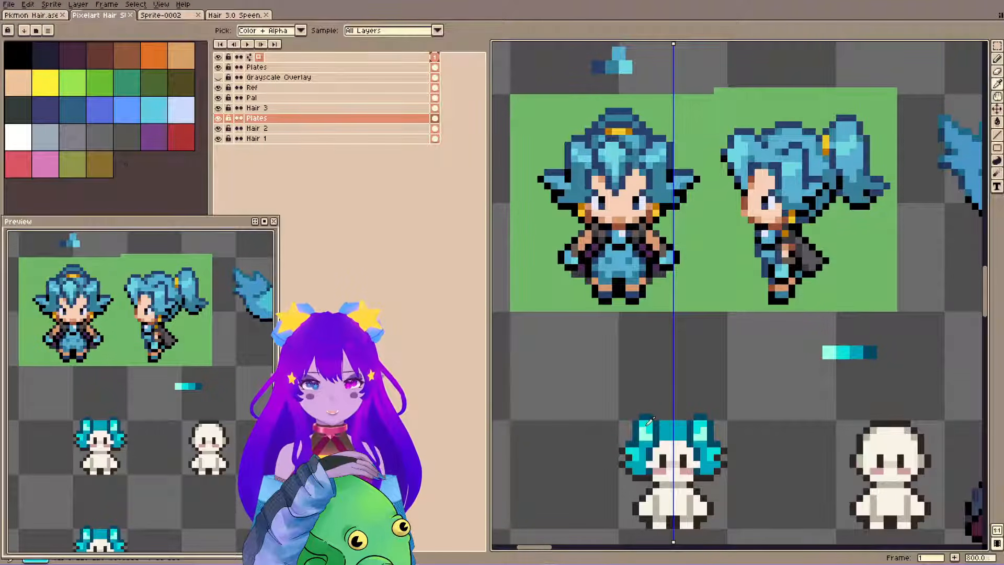
pyautogui.keyDown('alt'); pyautogui.click(647, 423); pyautogui.keyUp('alt')
pyautogui.click(635, 389)
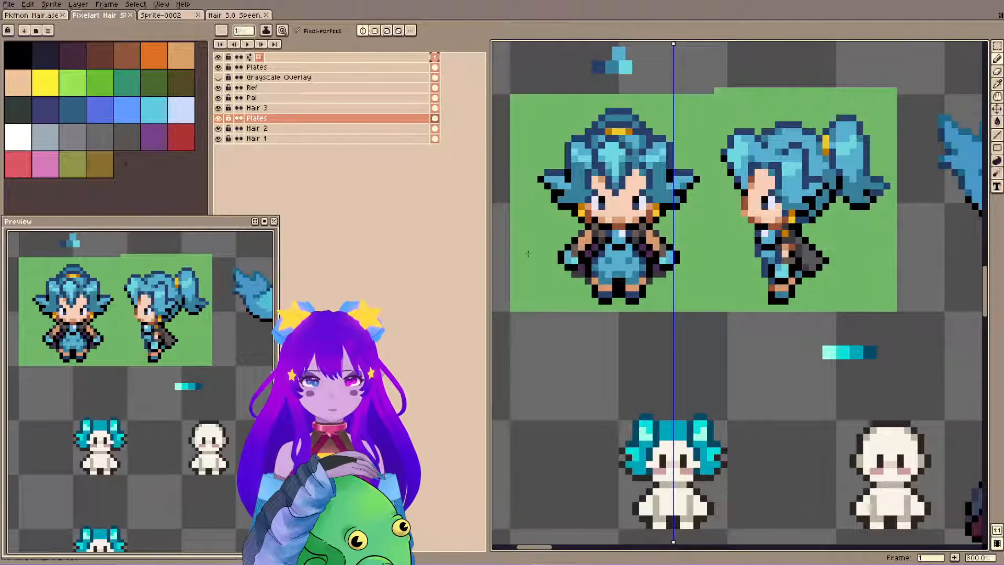
# Make Hair 3 the active layer again and save the file.
pyautogui.press('h')
pyautogui.click(397, 108)
pyautogui.moveTo(583, 254); pyautogui.dragTo(586, 245)
pyautogui.hotkey('ctrl', 's')
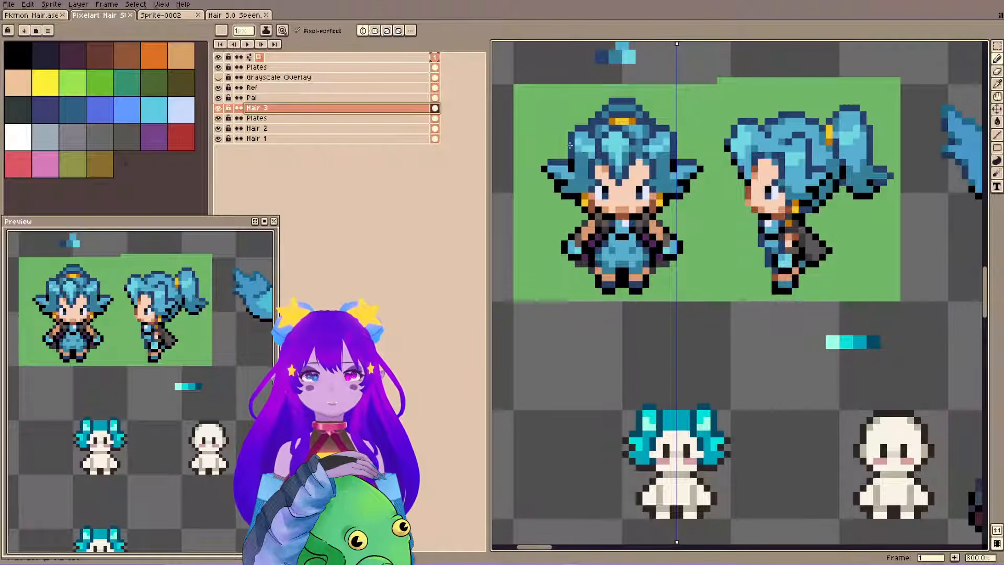
# Sample a darker hair teal and draw a mirrored arch above the head joining the two raised side strands.
pyautogui.press('alt')
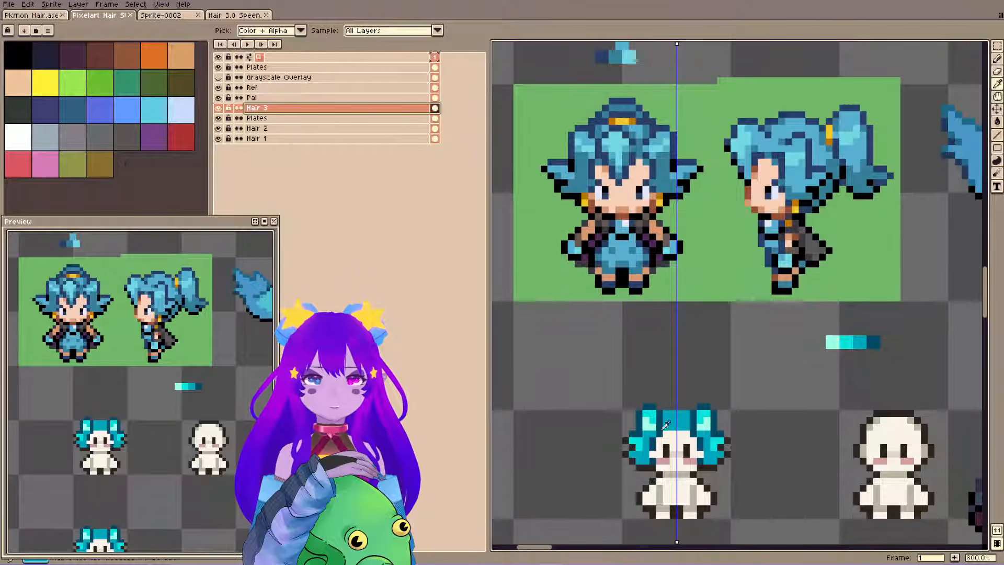
pyautogui.keyDown('alt'); pyautogui.click(646, 449); pyautogui.keyUp('alt')
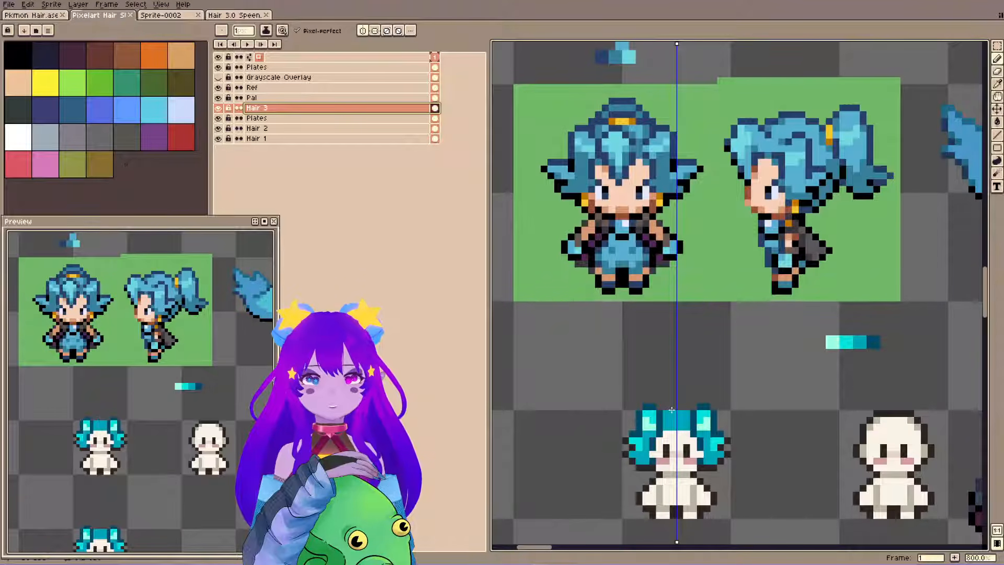
pyautogui.keyDown('alt'); pyautogui.click(643, 442); pyautogui.keyUp('alt')
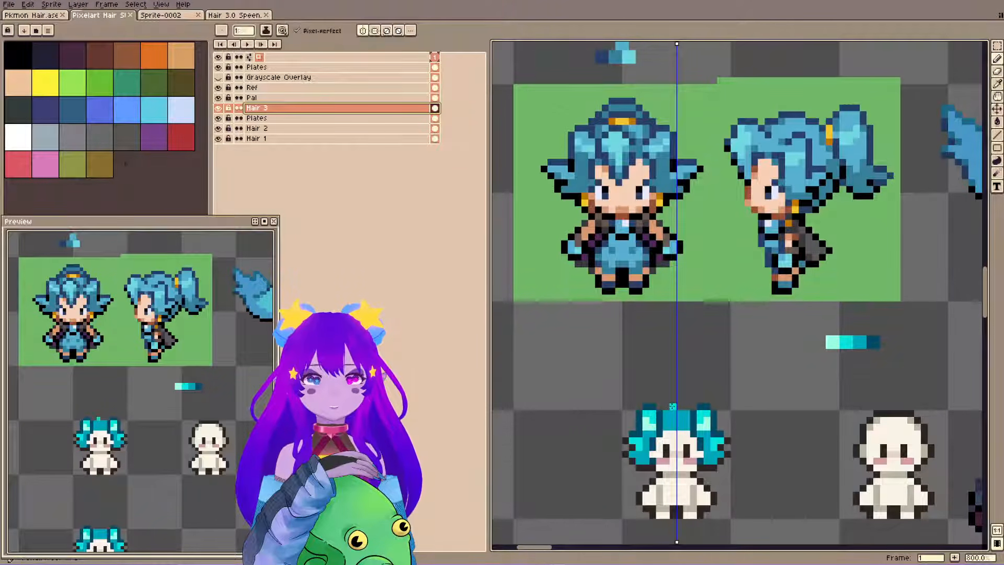
pyautogui.keyDown('alt'); pyautogui.click(651, 405); pyautogui.keyUp('alt')
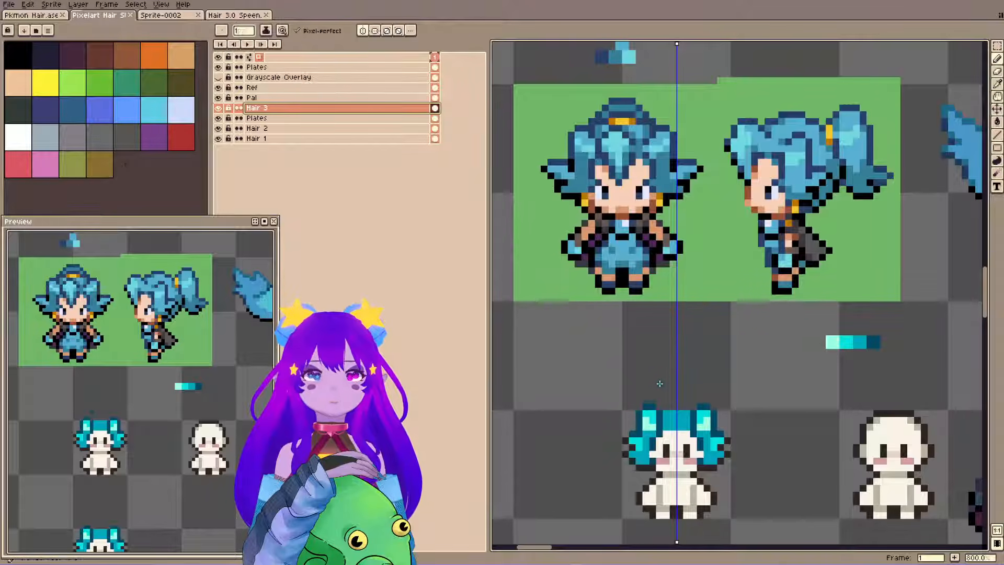
pyautogui.click(652, 400)
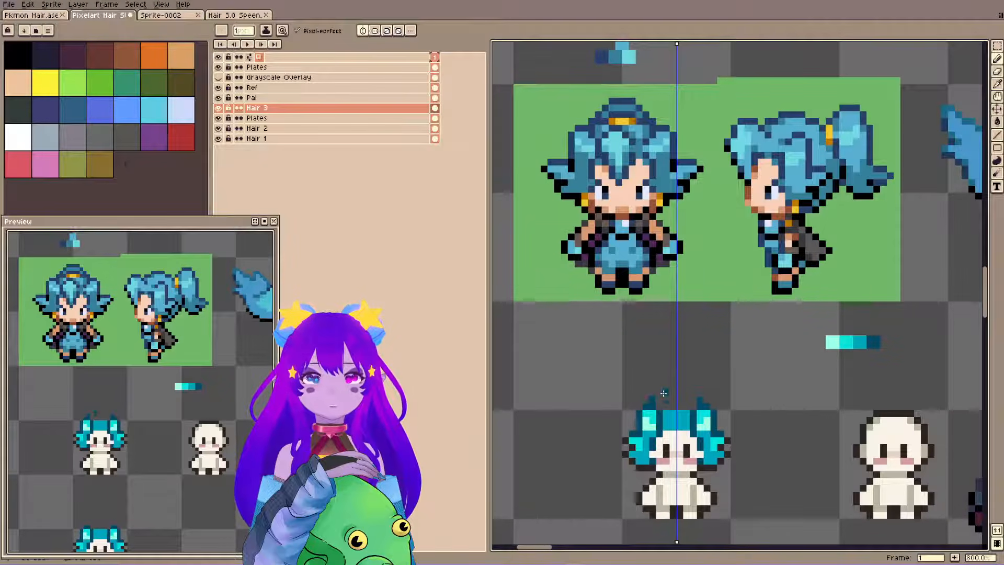
pyautogui.moveTo(657, 399); pyautogui.dragTo(675, 400)
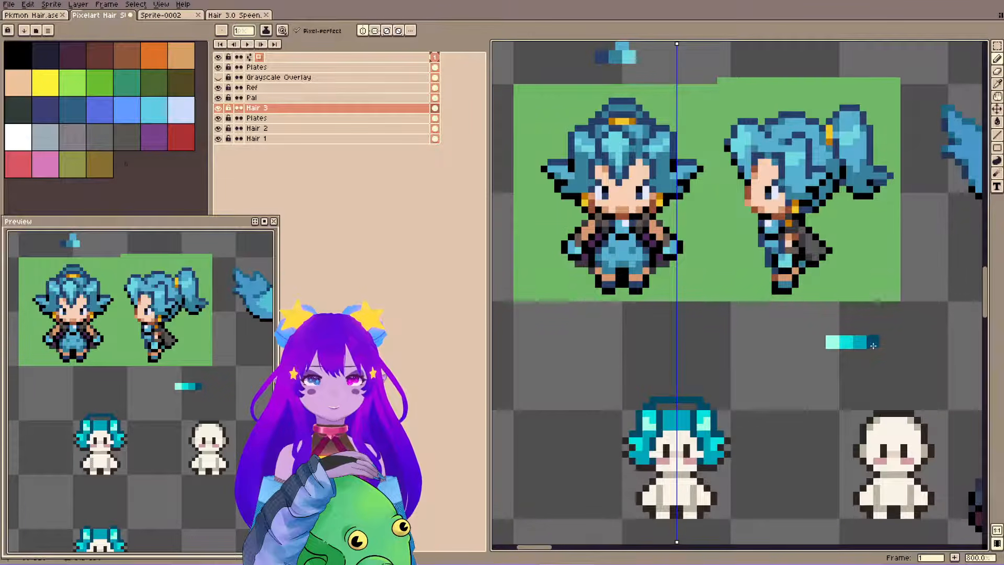
# Get gold from the Sprite-0002 palette, start a hair tie at the arch's center in Pixelart Hair, and save.
pyautogui.press('space')
pyautogui.moveTo(738, 328); pyautogui.dragTo(746, 308)
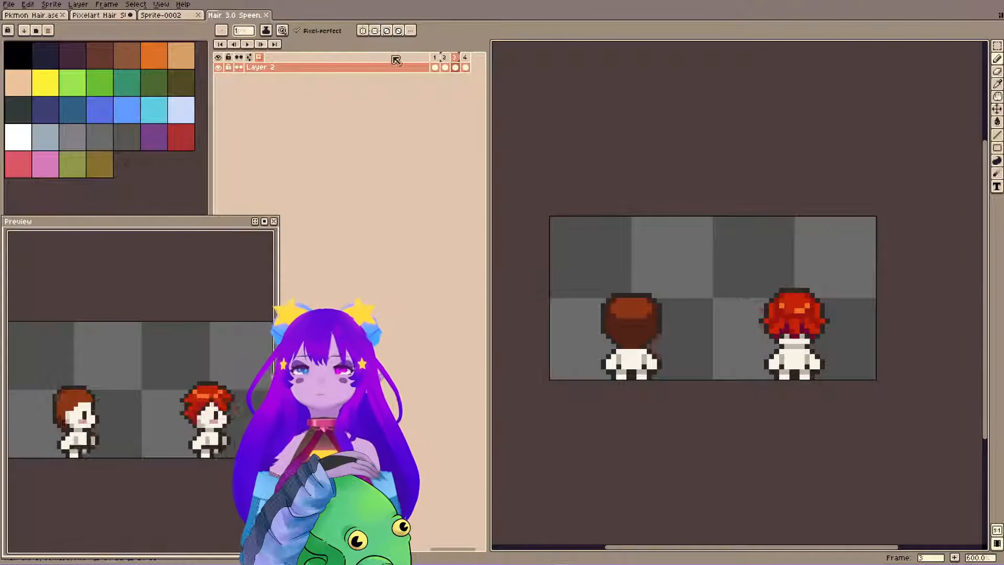
pyautogui.click(238, 16)
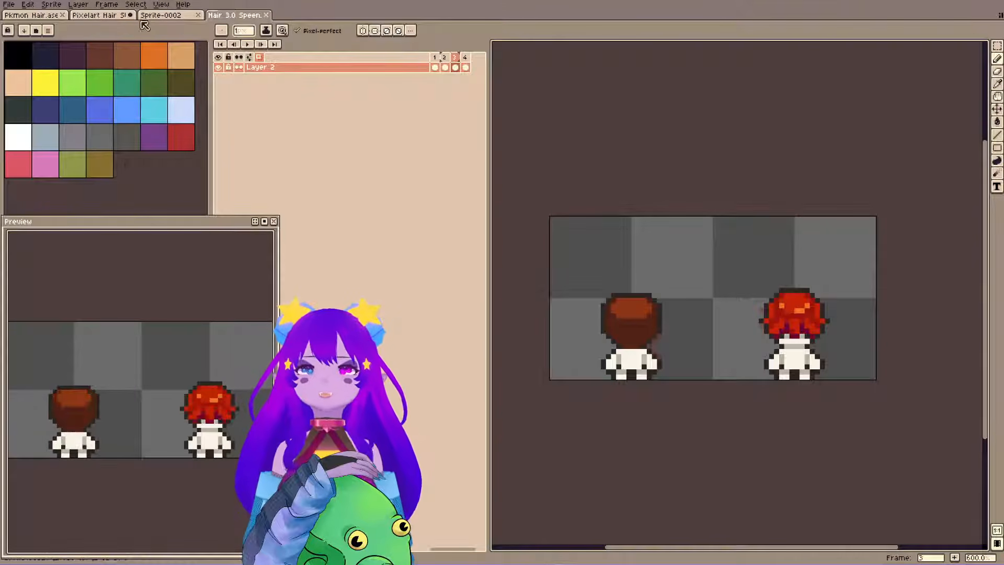
pyautogui.click(158, 15)
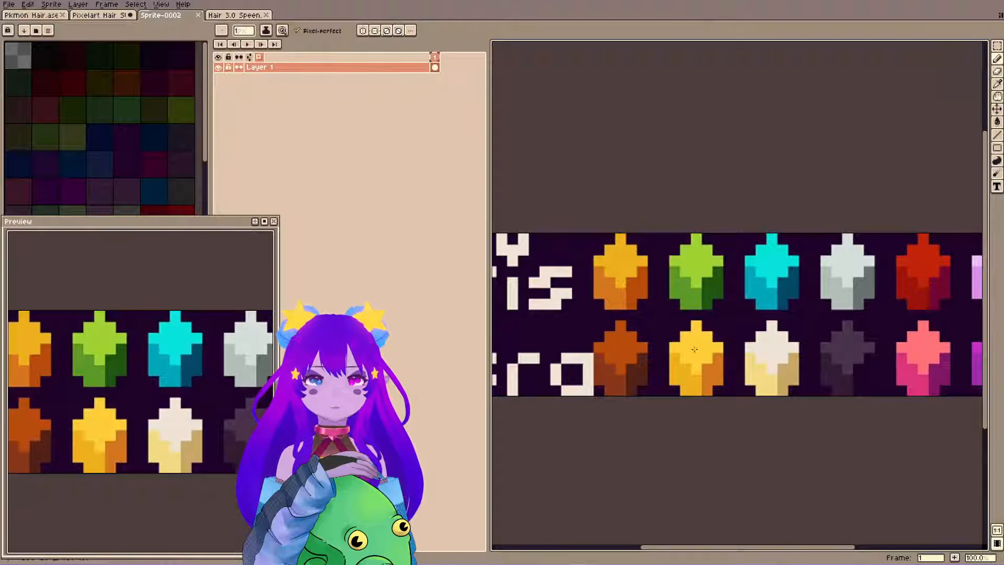
pyautogui.click(102, 15)
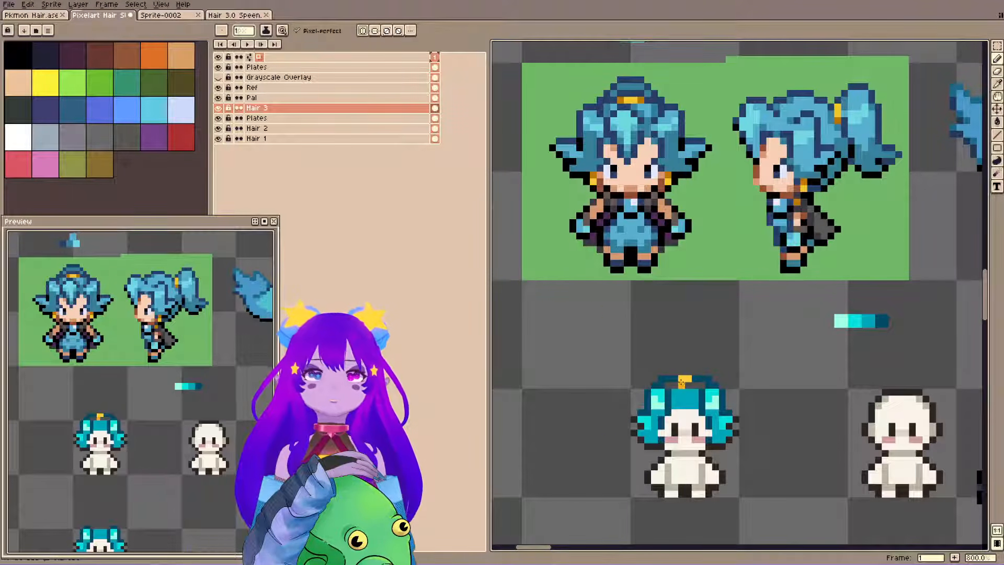
pyautogui.hotkey('ctrl', 's')
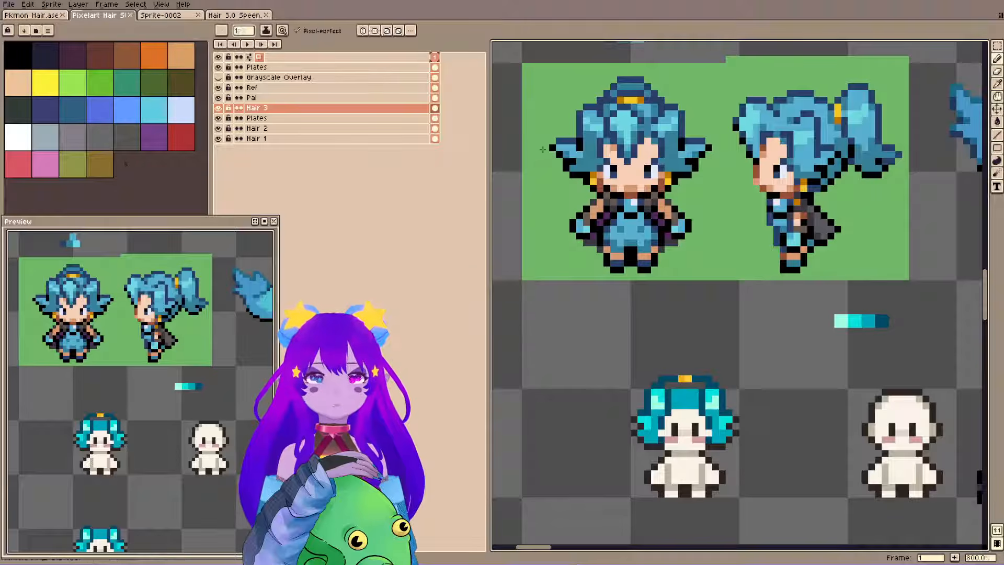
# Rework the hair tie into a short band with yellow middle pixels and orange ends, undoing a misplaced pixel.
pyautogui.click(685, 376)
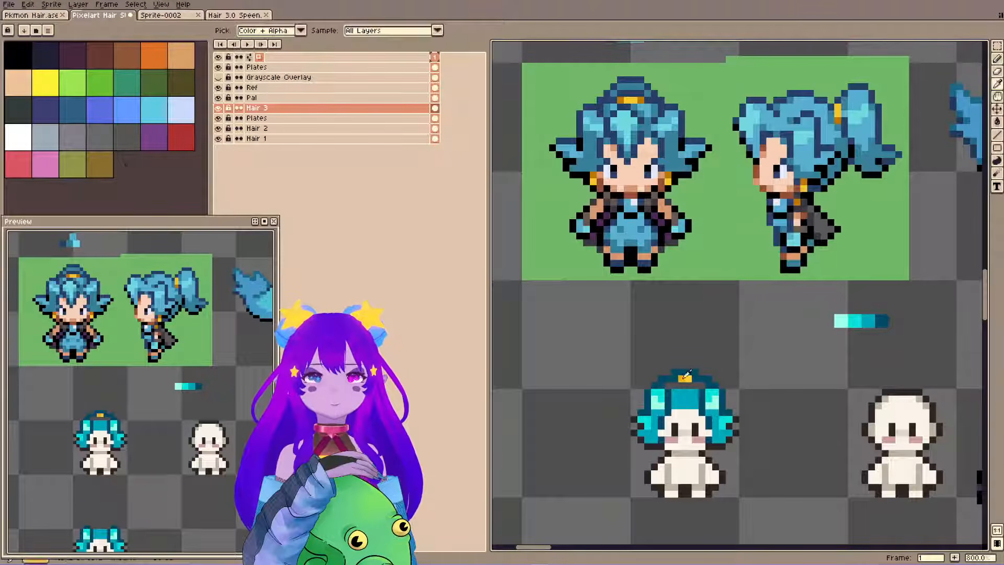
pyautogui.click(675, 378)
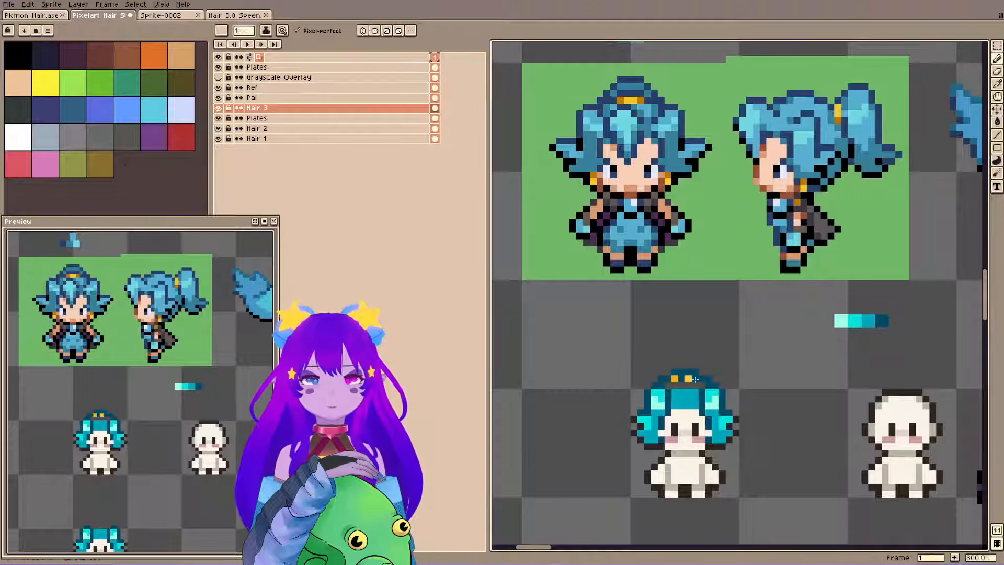
pyautogui.hotkey('ctrl', 'z')
pyautogui.keyDown('alt'); pyautogui.click(689, 378); pyautogui.keyUp('alt')
pyautogui.click(681, 378)
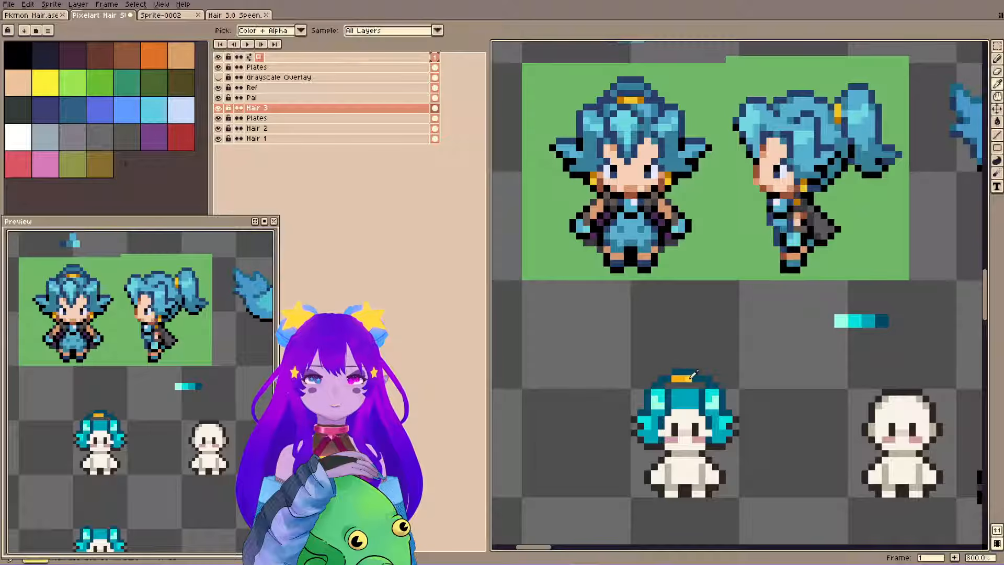
pyautogui.keyDown('alt'); pyautogui.click(690, 378); pyautogui.keyUp('alt')
pyautogui.click(694, 378)
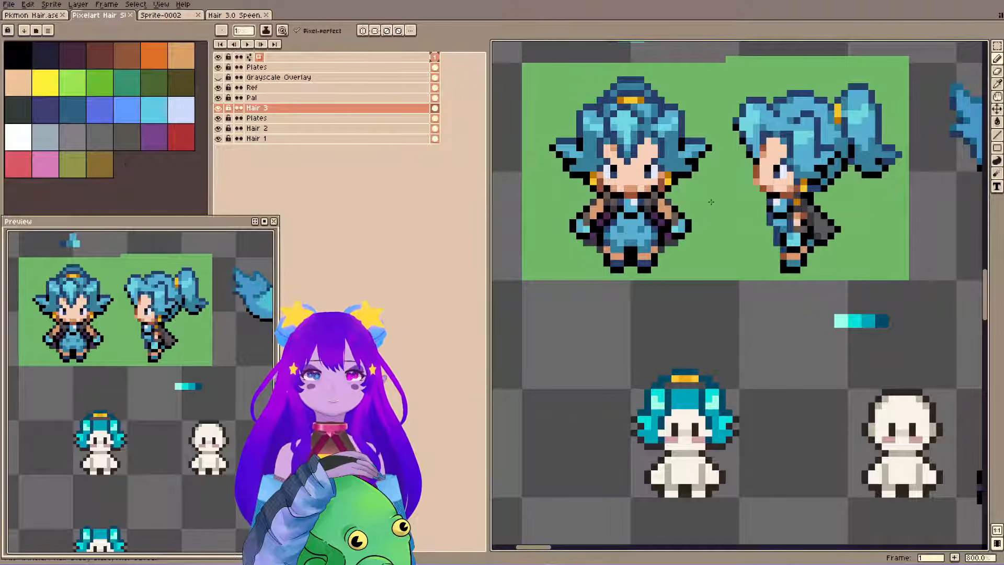
# Sample a hair teal and try pixels on the center fringe above the face, undoing the last stroke.
pyautogui.moveTo(654, 203); pyautogui.dragTo(661, 176)
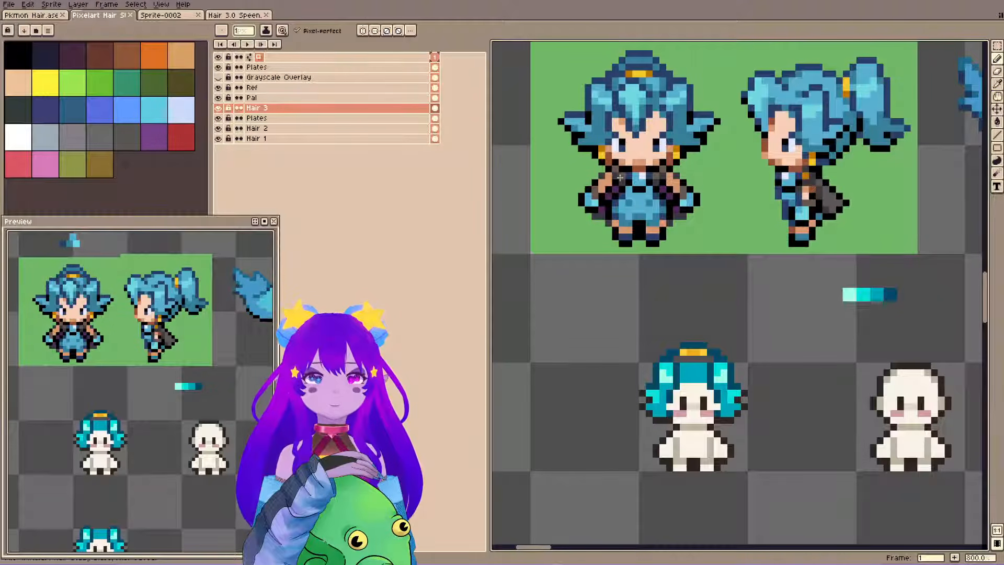
pyautogui.press('i')
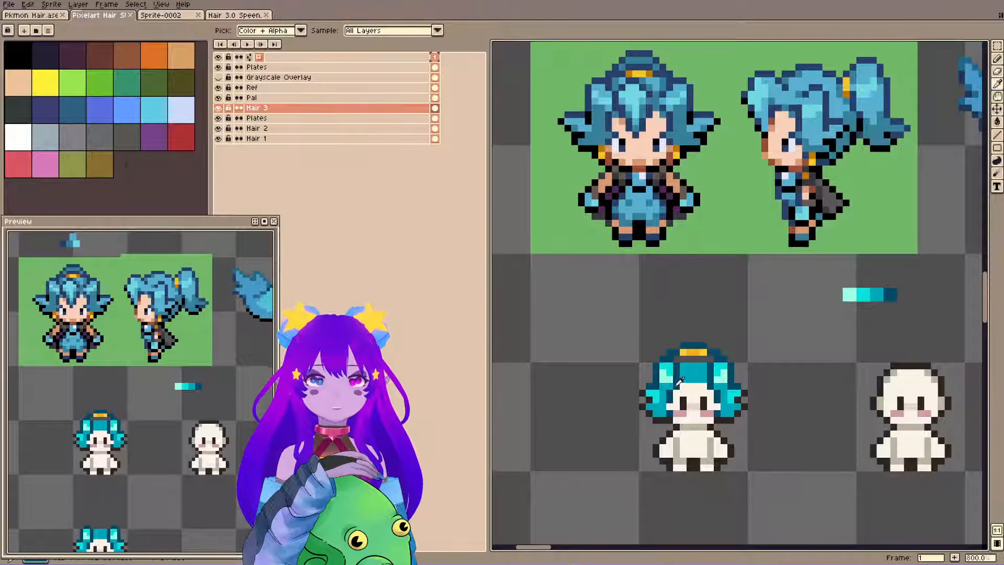
pyautogui.press('b')
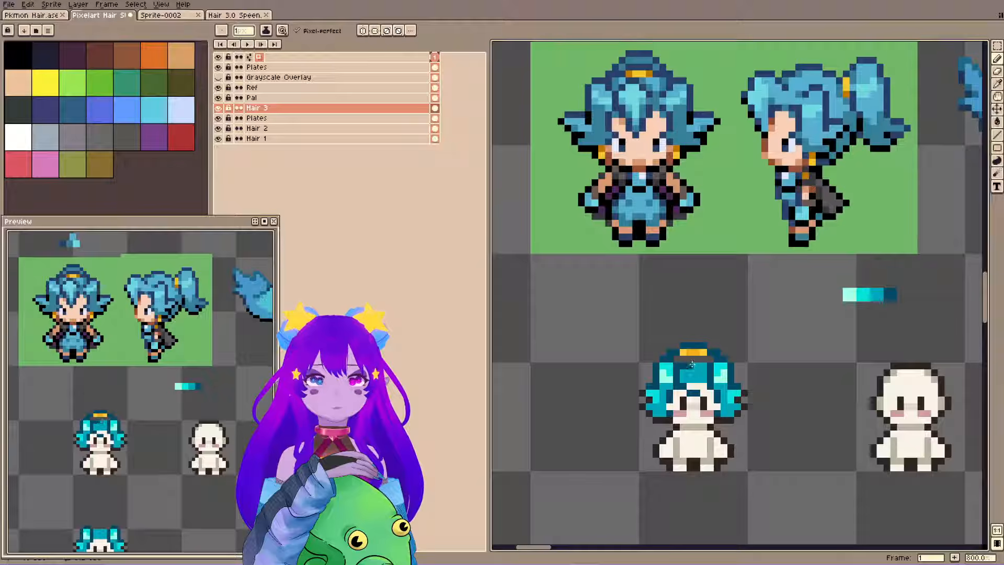
pyautogui.hotkey('ctrl', 'z')
# Shift the arch and gold hair tie up one pixel as a single selection.
pyautogui.press('m')
pyautogui.moveTo(663, 339); pyautogui.dragTo(723, 359)
pyautogui.moveTo(712, 354); pyautogui.dragTo(712, 349)
pyautogui.hotkey('ctrl', 'd')
pyautogui.keyDown('alt'); pyautogui.click(682, 366); pyautogui.keyUp('alt')
pyautogui.press('b')
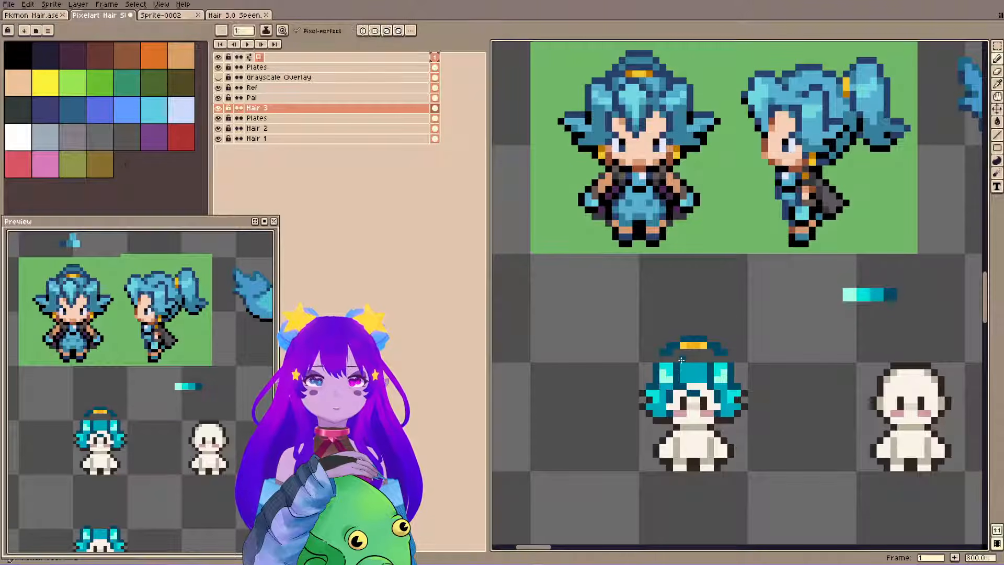
# Rework the center fringe with sampled teals, adding darker strand lines down toward the forehead.
pyautogui.keyDown('alt'); pyautogui.click(700, 377); pyautogui.keyUp('alt')
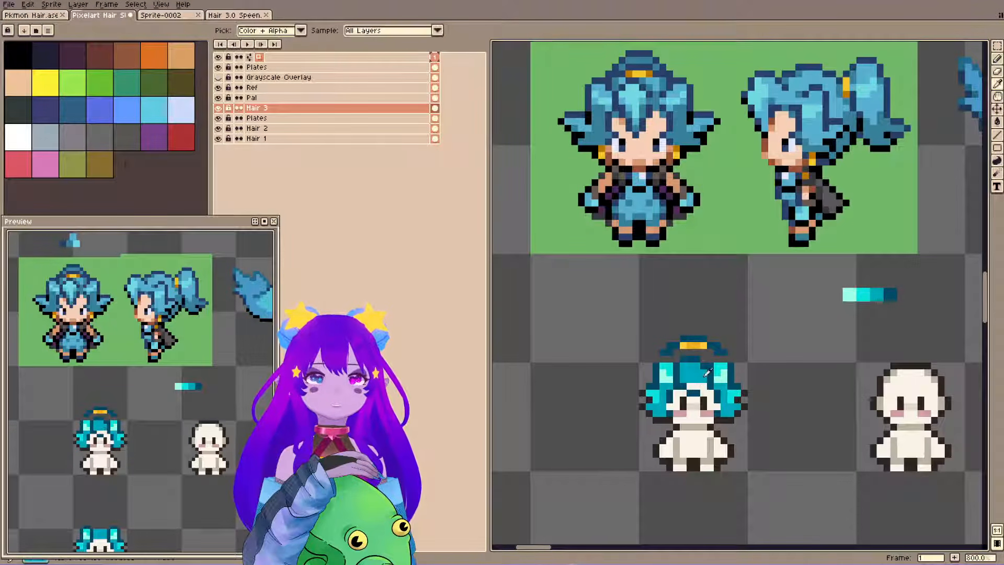
pyautogui.keyDown('alt'); pyautogui.click(697, 366); pyautogui.keyUp('alt')
pyautogui.keyDown('alt'); pyautogui.click(694, 393); pyautogui.keyUp('alt')
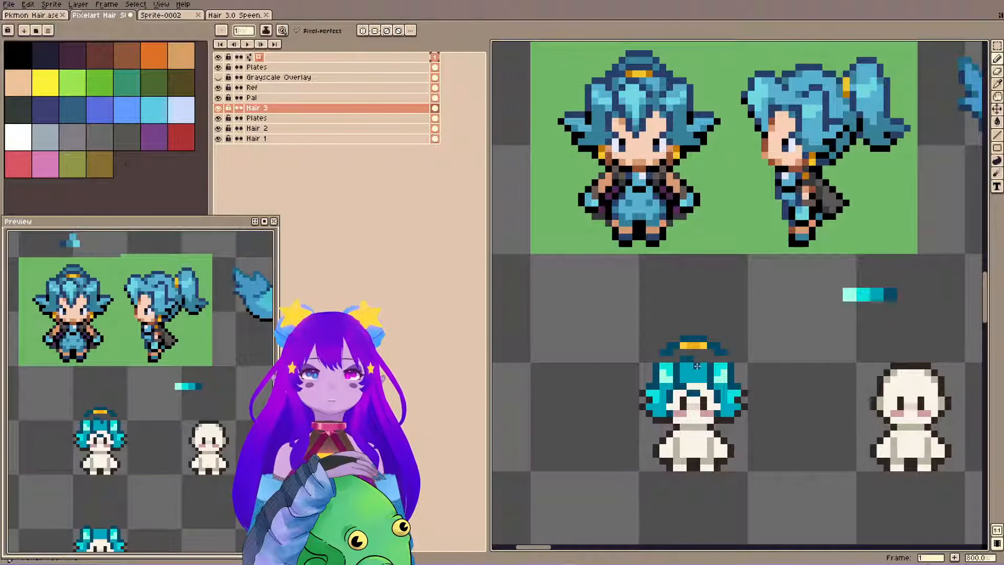
pyautogui.moveTo(684, 359); pyautogui.dragTo(706, 391)
# Erase excess pixels at the tips of the center fringe, retouch the strands, undo a misplaced pixel, and save.
pyautogui.press('e')
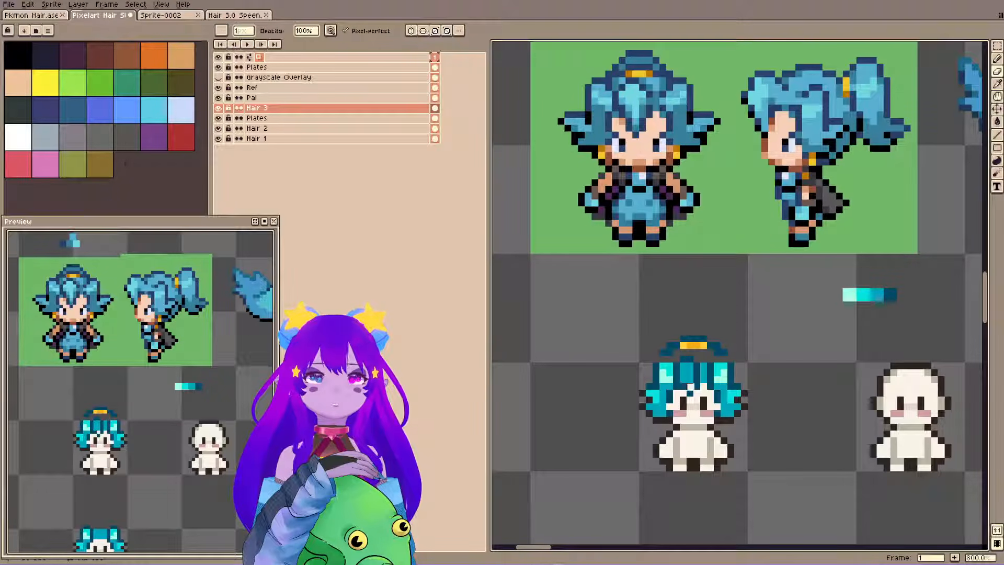
pyautogui.press('i')
pyautogui.press('b')
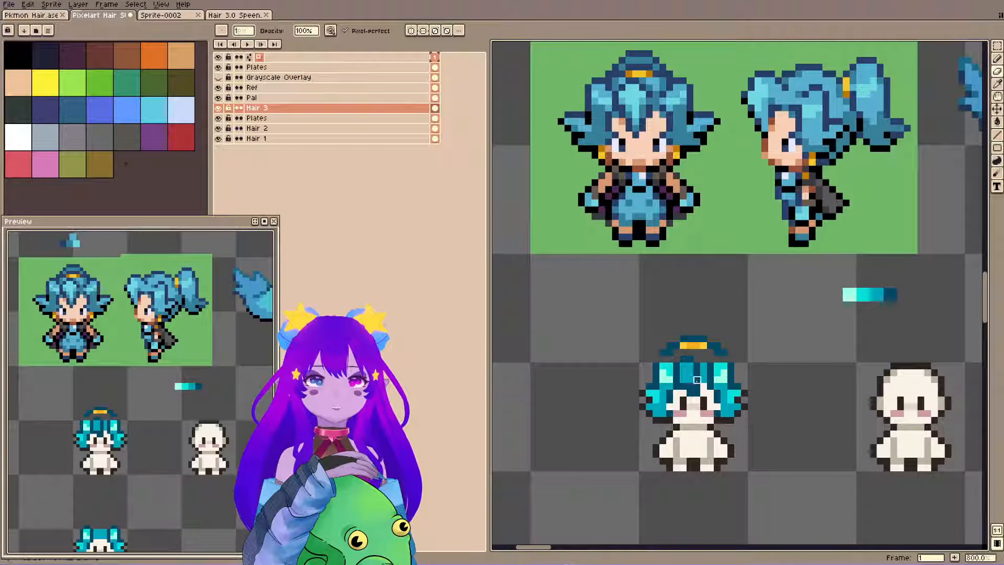
pyautogui.moveTo(697, 380); pyautogui.dragTo(697, 387)
pyautogui.press('b')
pyautogui.keyDown('alt'); pyautogui.click(703, 377); pyautogui.keyUp('alt')
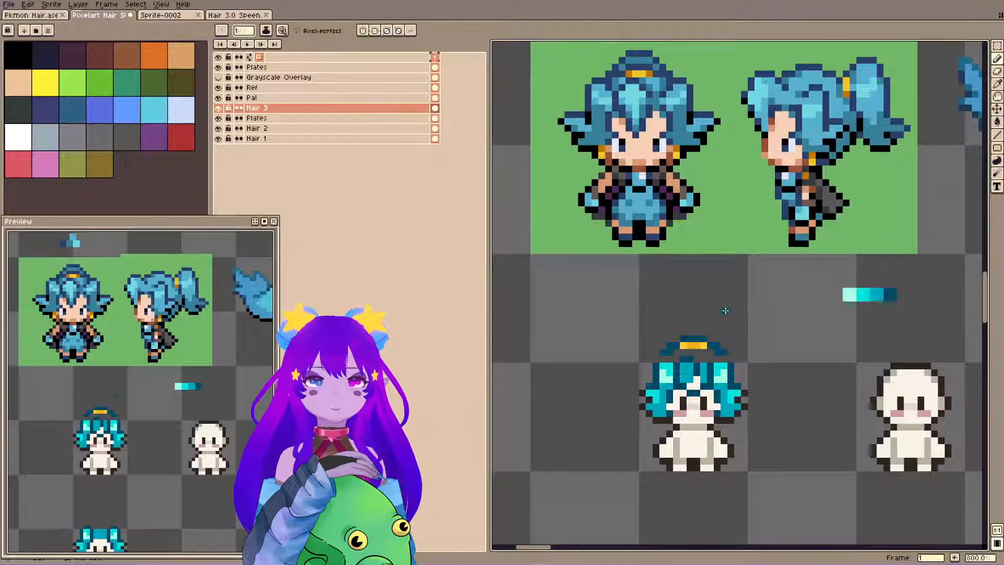
pyautogui.hotkey('ctrl', 'z')
pyautogui.press('e')
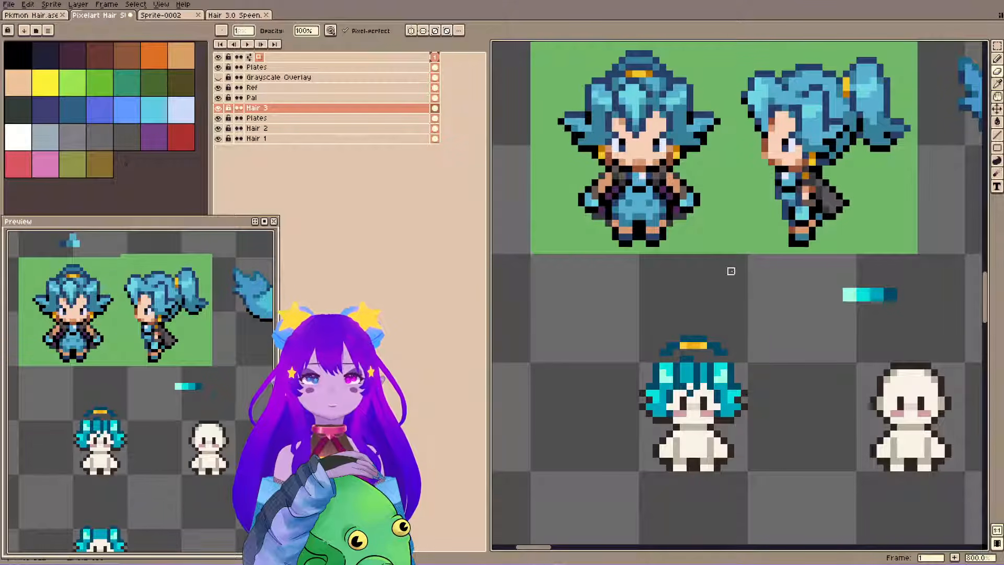
pyautogui.press('b')
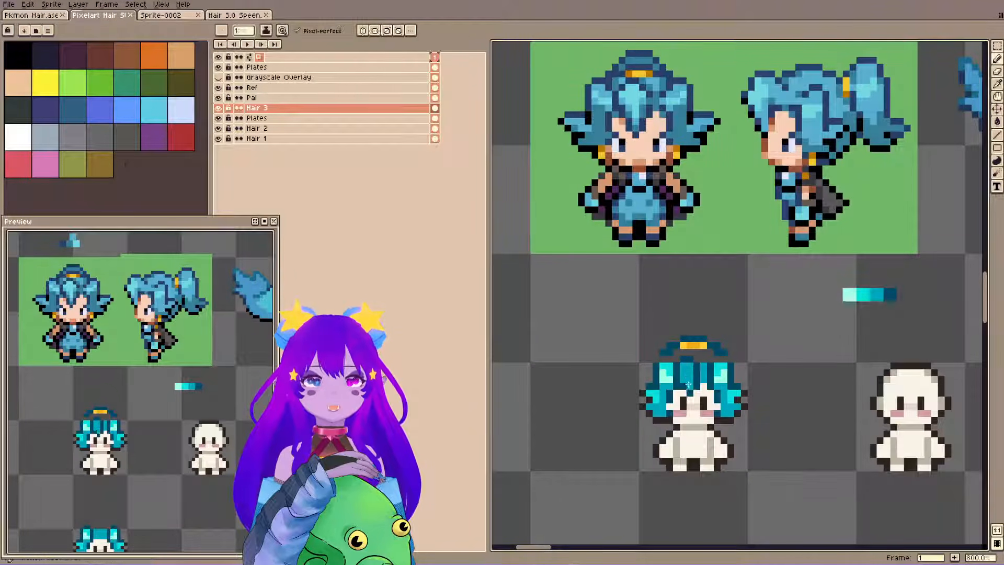
pyautogui.hotkey('ctrl', 's')
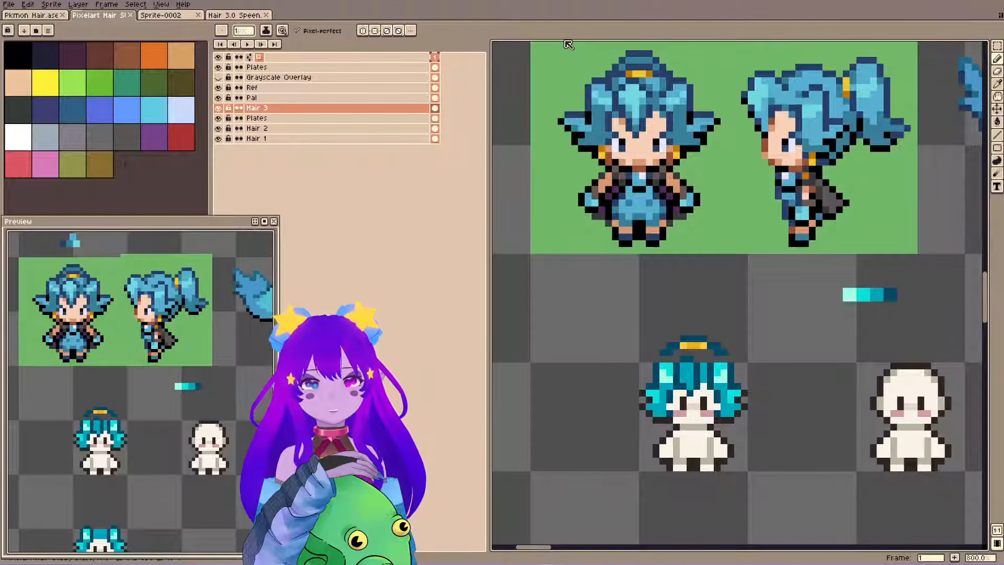
# Shift a 1 by 6 pixel column of the left side strand one pixel to the right and save.
pyautogui.press('m')
pyautogui.moveTo(670, 366)
pyautogui.mouseDown()
pyautogui.moveTo(678, 404)
pyautogui.moveTo(669, 404)
pyautogui.mouseUp()
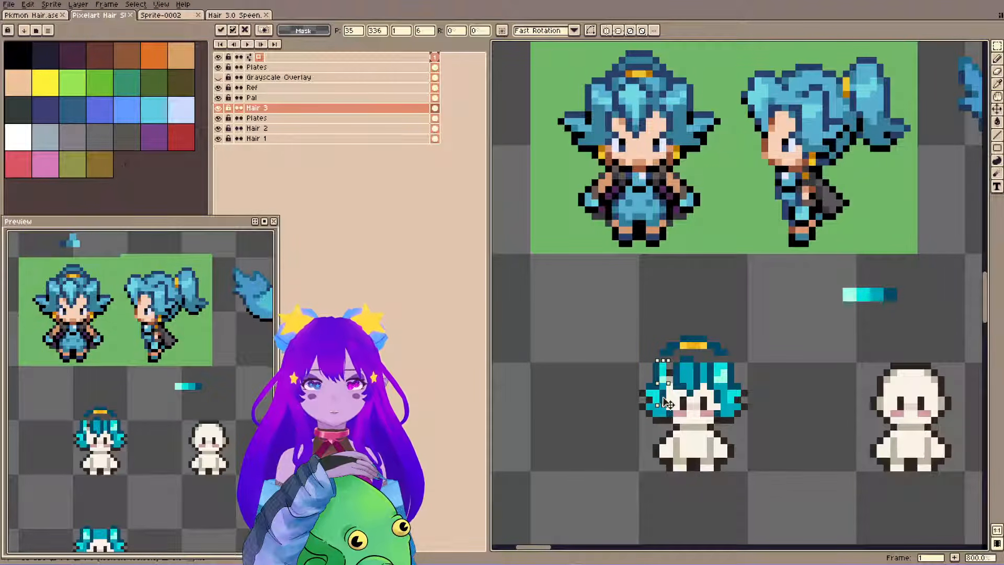
pyautogui.moveTo(663, 398); pyautogui.dragTo(670, 398)
pyautogui.click(653, 351)
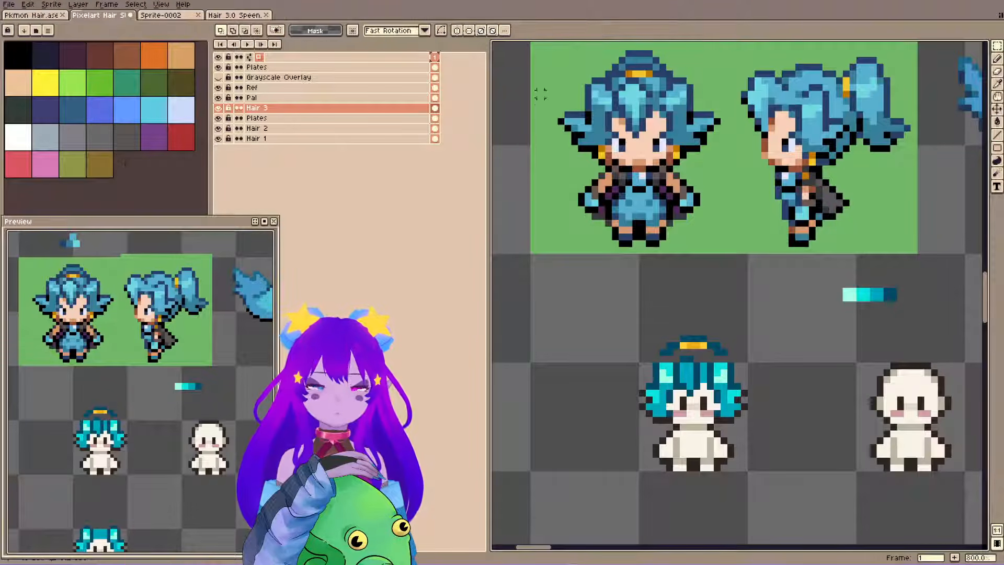
pyautogui.hotkey('ctrl', 's')
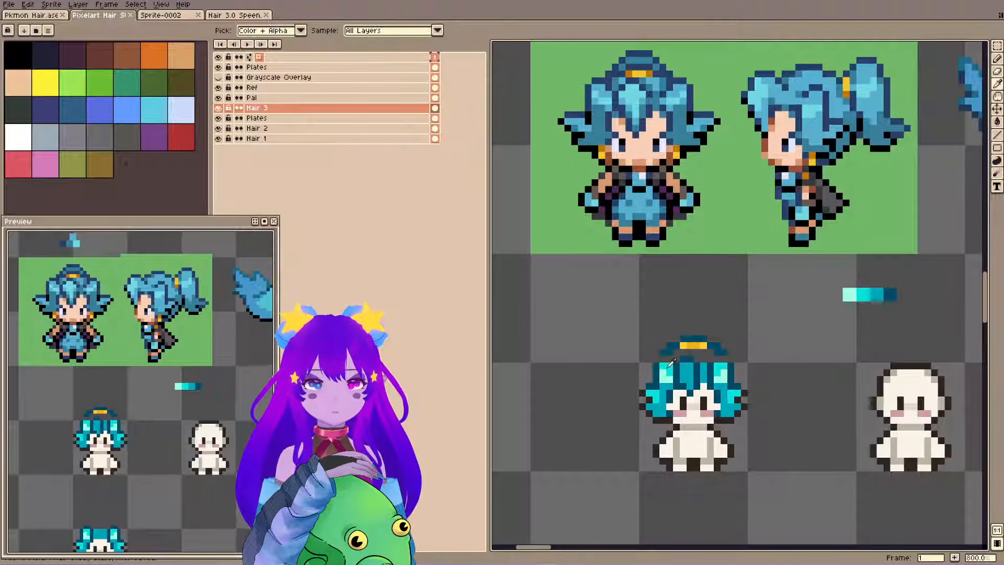
# Add light cyan highlight pixels to the center fringe and both side strands, undoing a misplaced one, and save.
pyautogui.press('b')
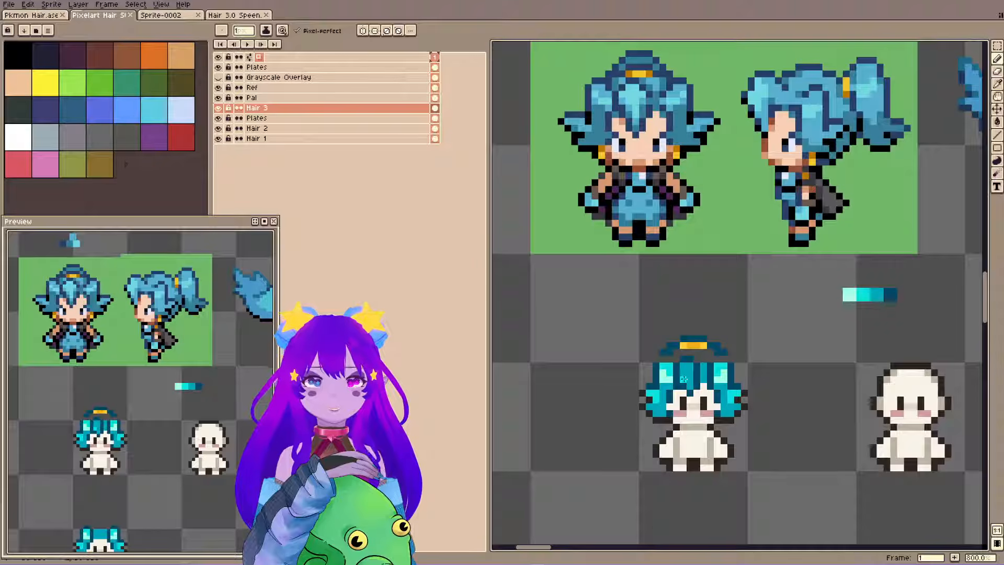
pyautogui.moveTo(683, 379)
pyautogui.mouseDown()
pyautogui.moveTo(690, 366)
pyautogui.moveTo(683, 373)
pyautogui.mouseUp()
pyautogui.keyDown('alt'); pyautogui.click(694, 379); pyautogui.keyUp('alt')
pyautogui.keyDown('alt'); pyautogui.click(670, 373); pyautogui.keyUp('alt')
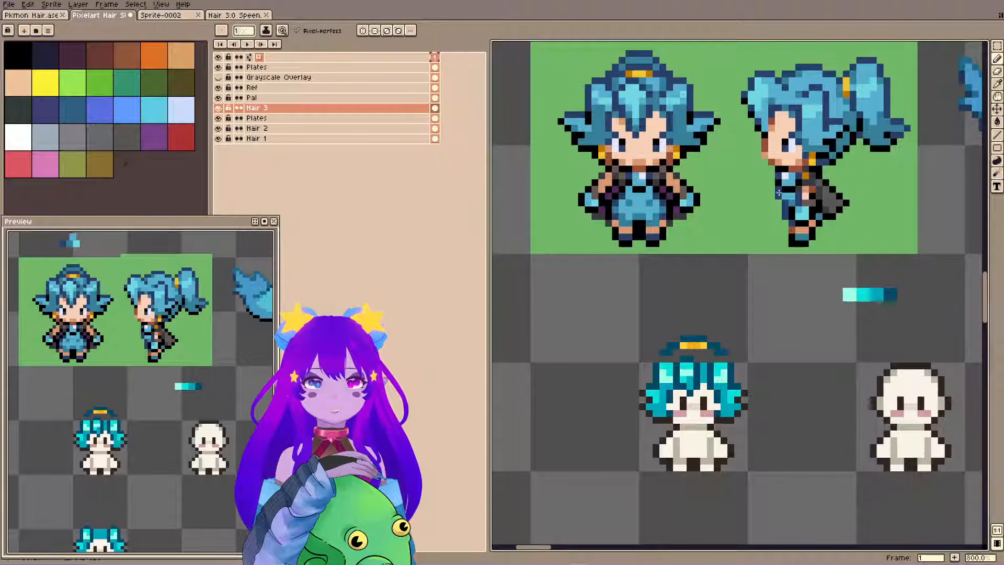
pyautogui.hotkey('ctrl', 'z')
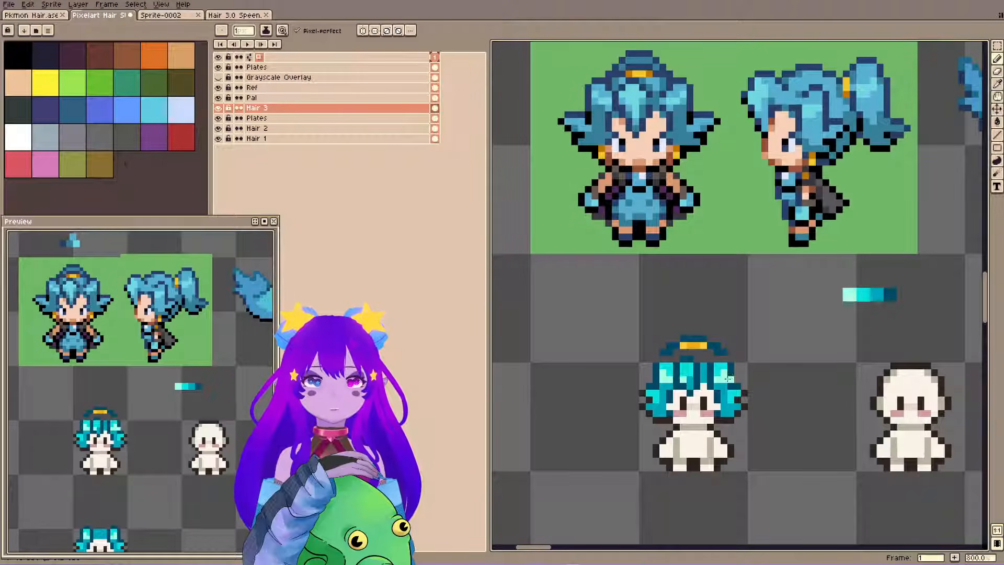
pyautogui.keyDown('alt'); pyautogui.click(728, 380); pyautogui.keyUp('alt')
pyautogui.moveTo(723, 379); pyautogui.dragTo(723, 372)
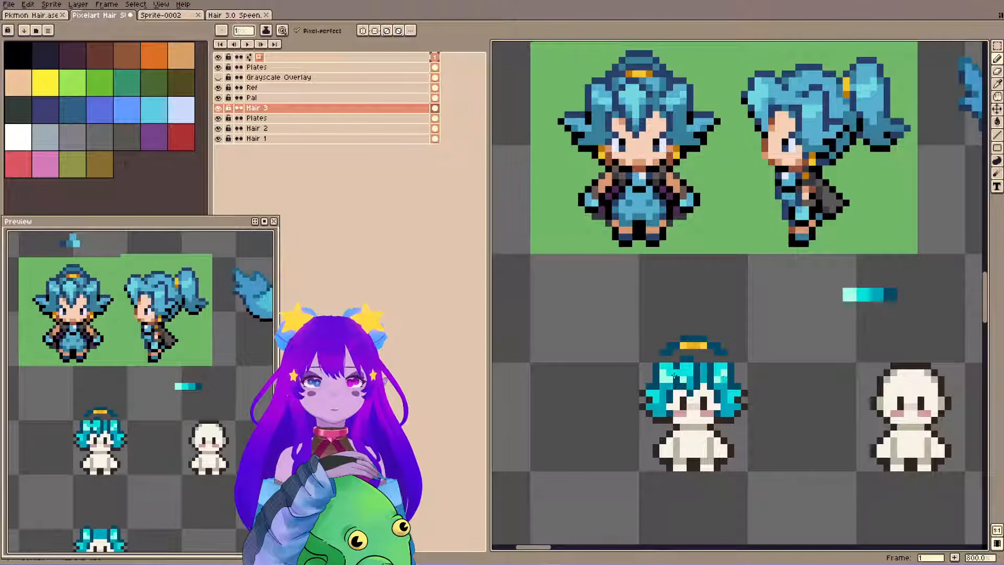
pyautogui.hotkey('ctrl', 's')
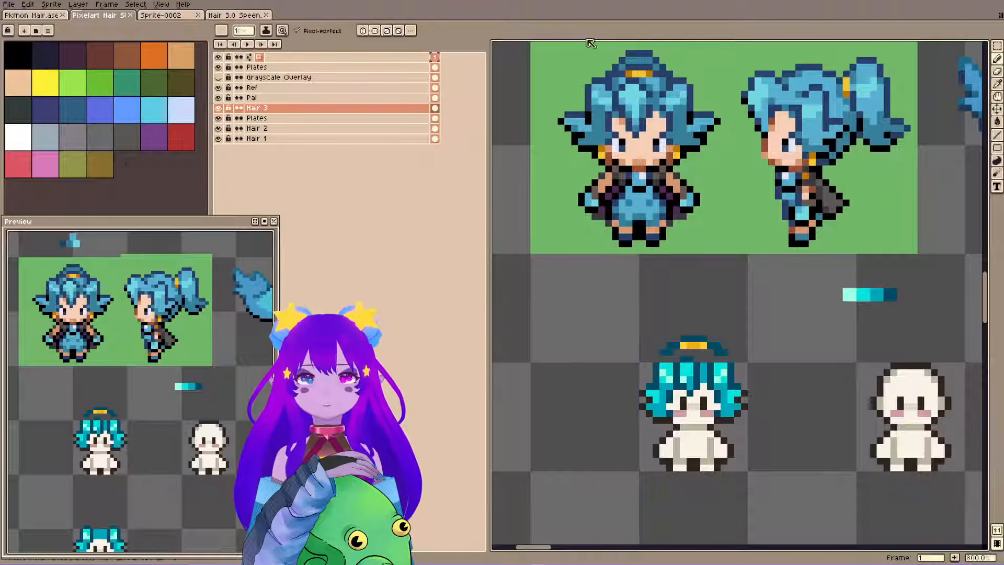
# Retouch the center fringe highlight with cyan pixels and save the file.
pyautogui.keyDown('alt'); pyautogui.click(687, 370); pyautogui.keyUp('alt')
pyautogui.click(689, 378)
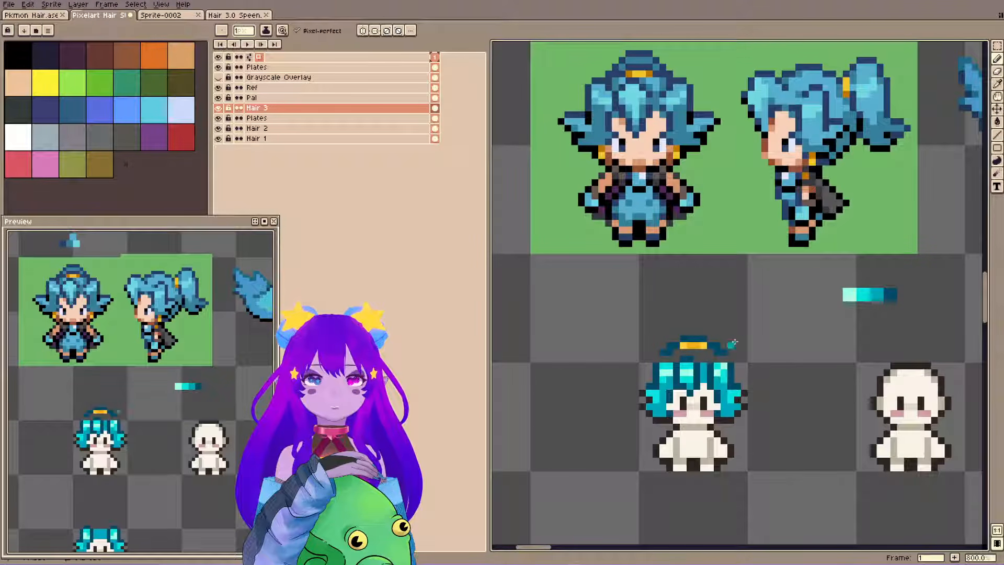
pyautogui.hotkey('ctrl', 's')
pyautogui.hotkey('ctrl', 's')
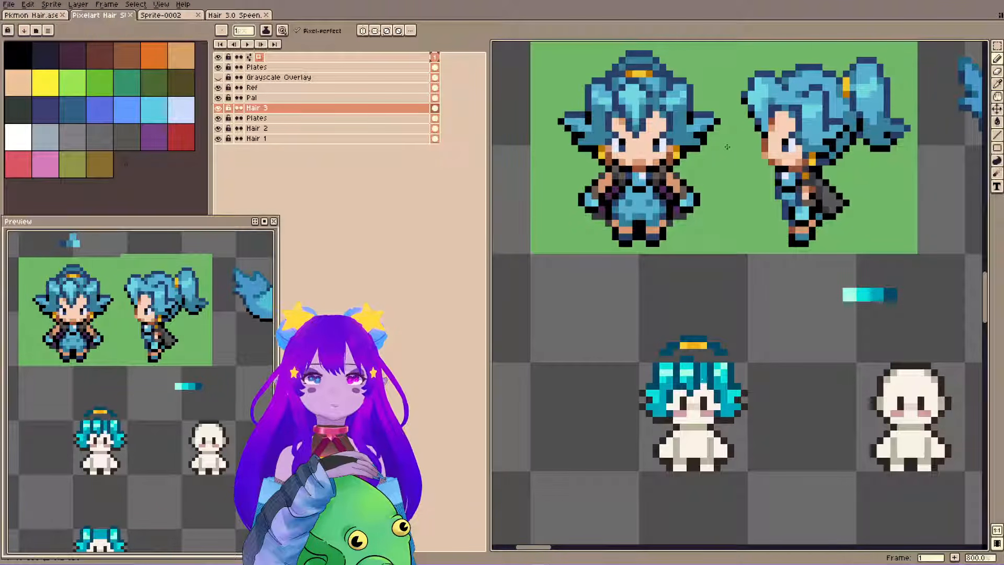
pyautogui.hotkey('ctrl', 's')
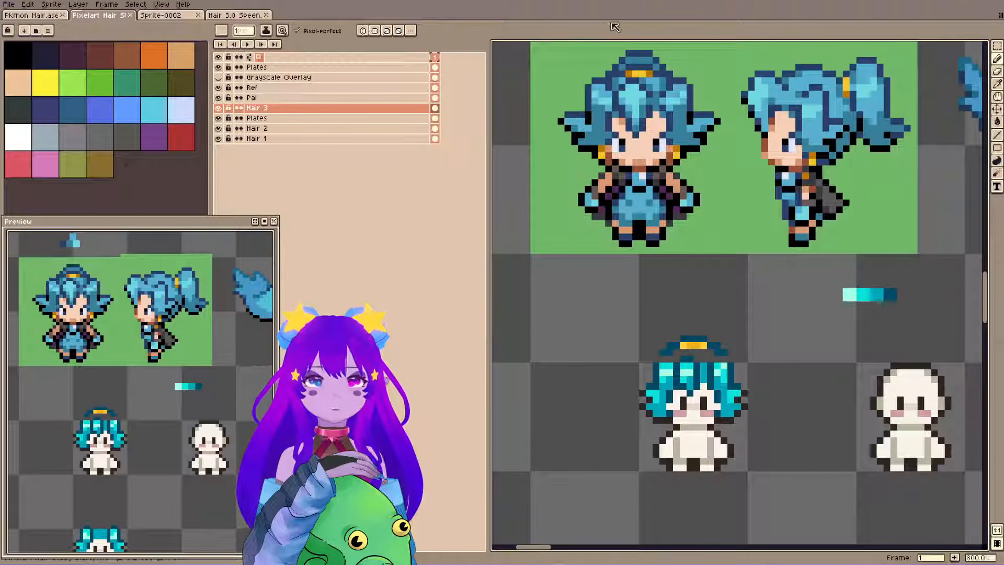
# Draw dark slanted brows above both eyes of the teal-haired figure, undoing the first attempt.
pyautogui.keyDown('alt'); pyautogui.click(673, 411); pyautogui.keyUp('alt')
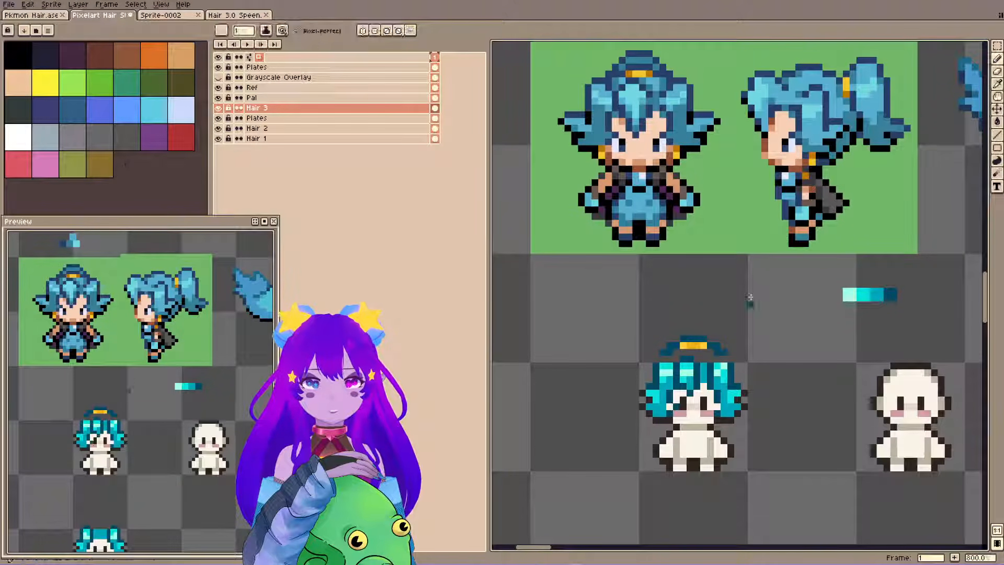
pyautogui.hotkey('ctrl', 'z')
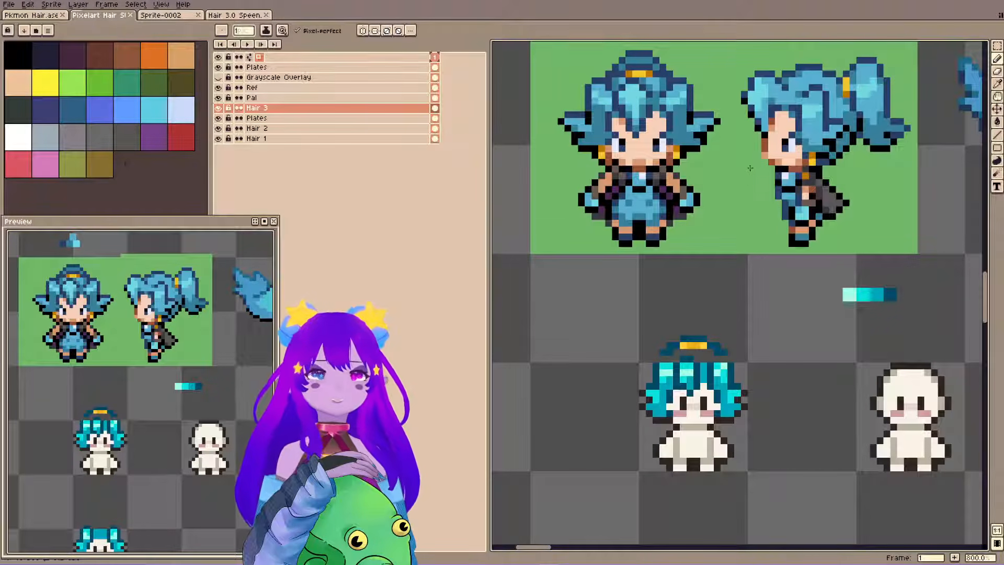
pyautogui.keyDown('alt'); pyautogui.click(683, 392); pyautogui.keyUp('alt')
pyautogui.moveTo(676, 398); pyautogui.dragTo(697, 401)
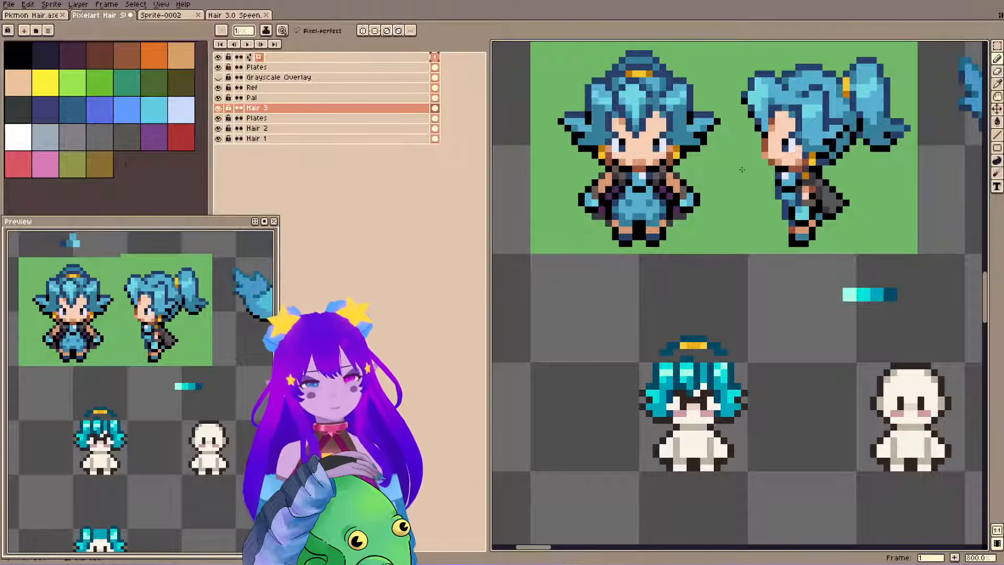
pyautogui.hotkey('ctrl', 'z')
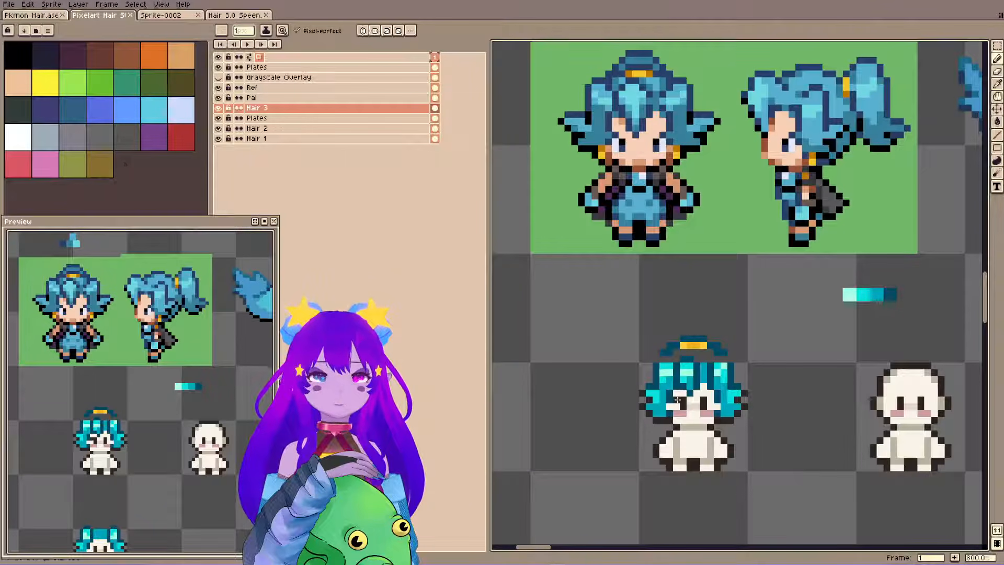
pyautogui.hotkey('ctrl', 'y')
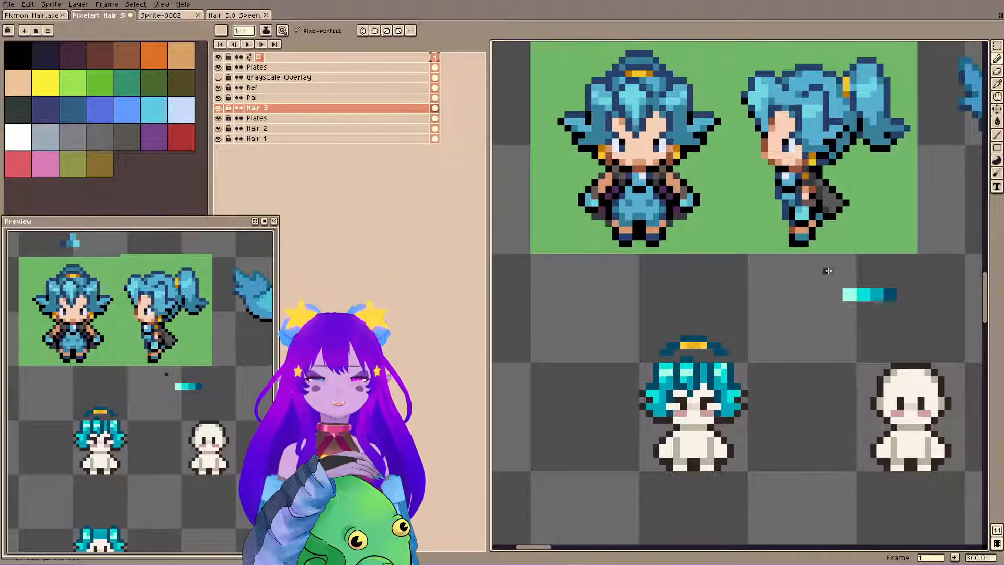
# Place the selected brow and eye pixels on the Plates layer below Hair 3, check the Grayscale Overlay, and save.
pyautogui.press('m')
pyautogui.moveTo(676, 399); pyautogui.dragTo(710, 413)
pyautogui.keyDown('ctrl'); pyautogui.click(692, 415); pyautogui.keyUp('ctrl')
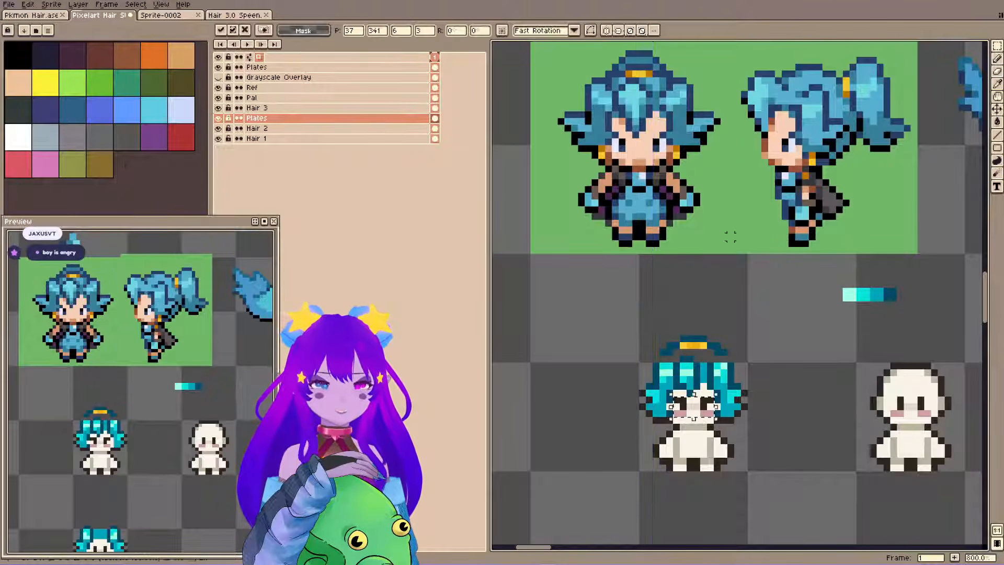
pyautogui.click(785, 297)
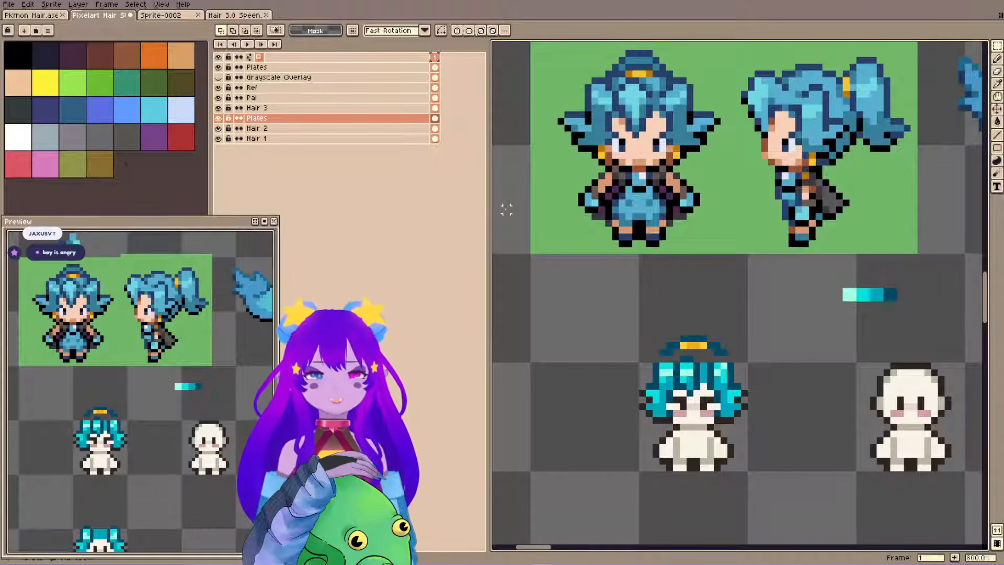
pyautogui.click(218, 78)
pyautogui.click(218, 77)
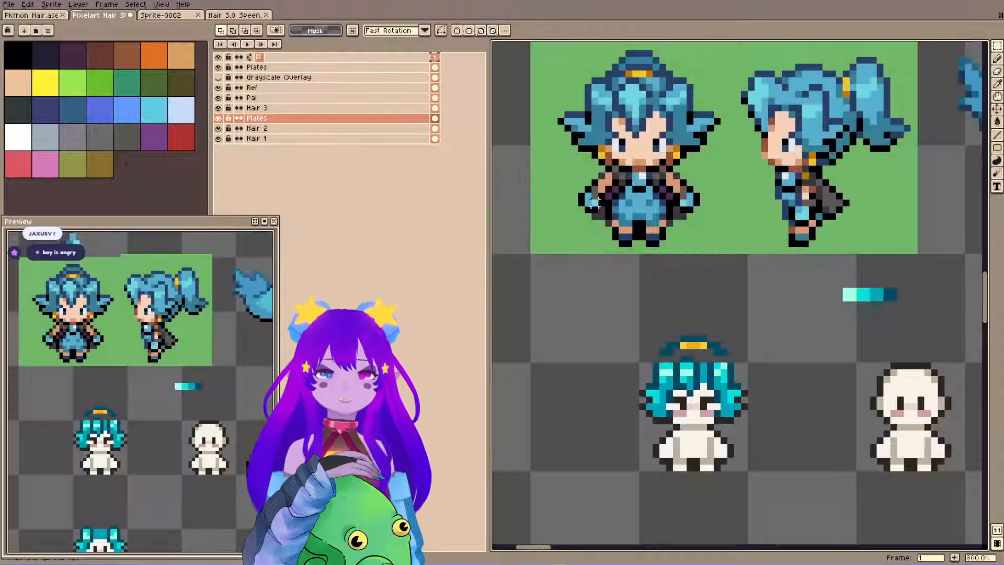
pyautogui.hotkey('ctrl', 's')
# Try covering the cheek blush with white pixels, undo it, and save the file.
pyautogui.press('b')
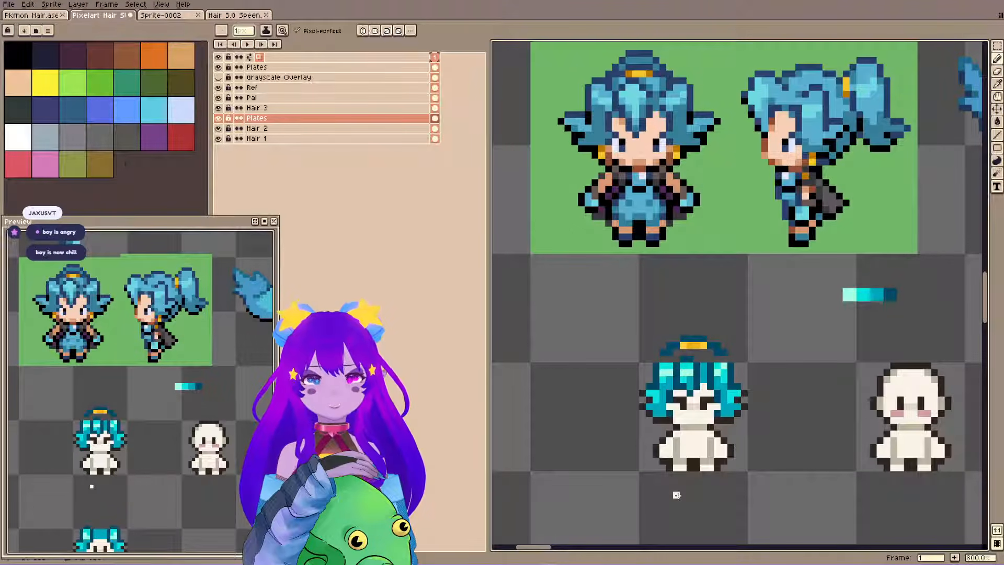
pyautogui.hotkey('ctrl', 'z')
pyautogui.hotkey('ctrl', 'z')
pyautogui.hotkey('ctrl', 's')
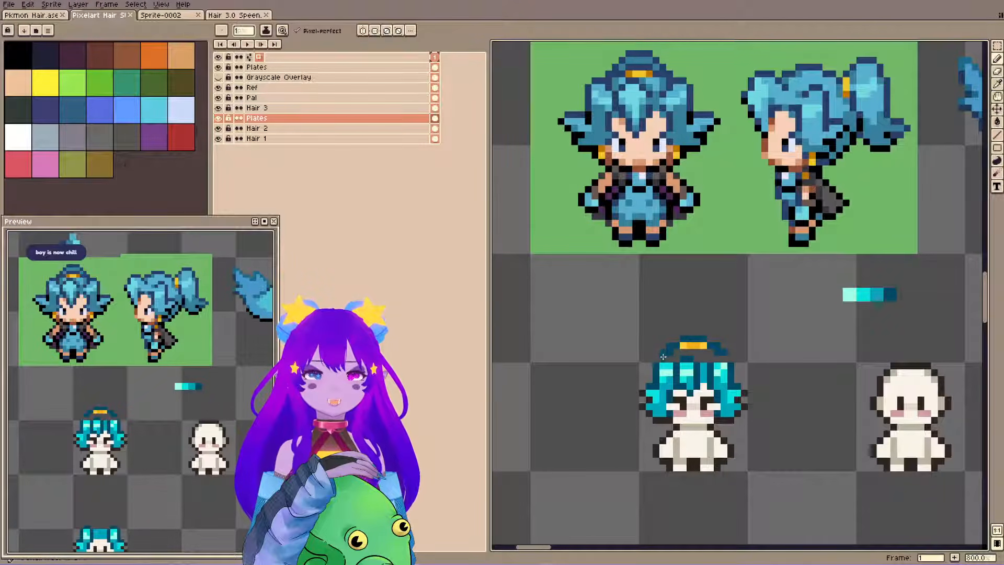
# Enable mirrored drawing across the vertical axis and add dark teal pixels joining the arch to the side hair.
pyautogui.click(363, 31)
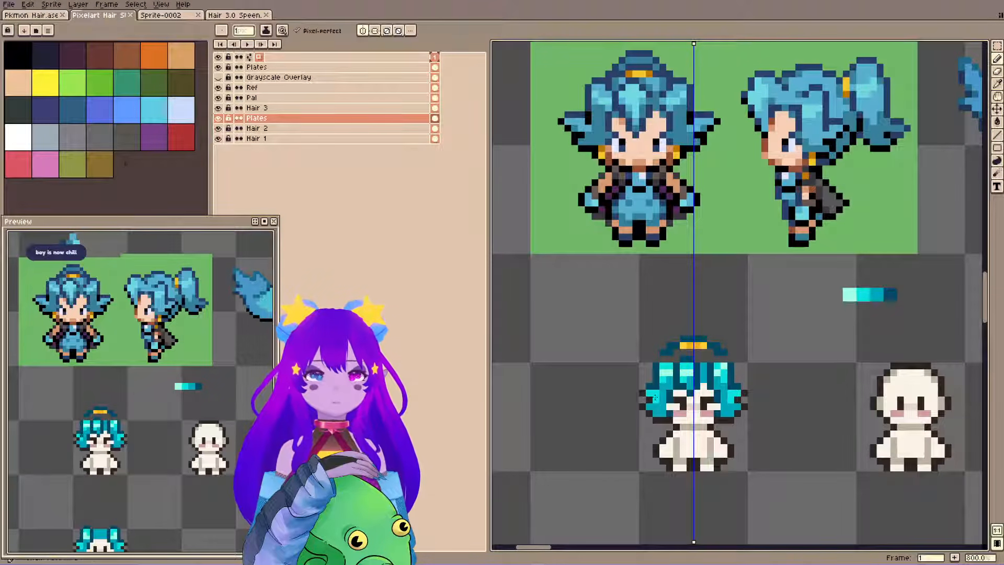
pyautogui.click(663, 359)
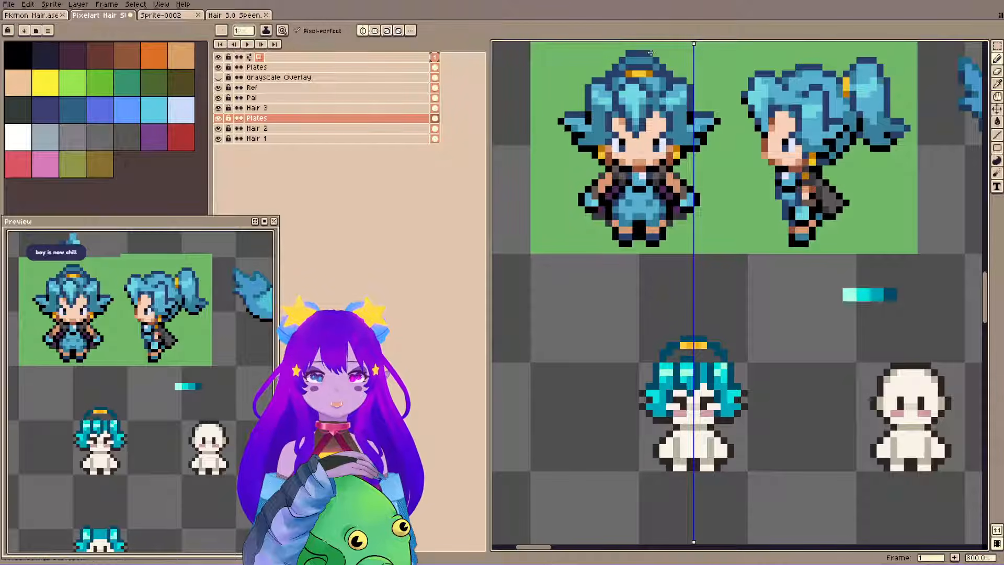
# Turn off mirrored drawing, save, and add dark teal pixels inside both ends of the arch above the fringe.
pyautogui.hotkey('ctrl', 's')
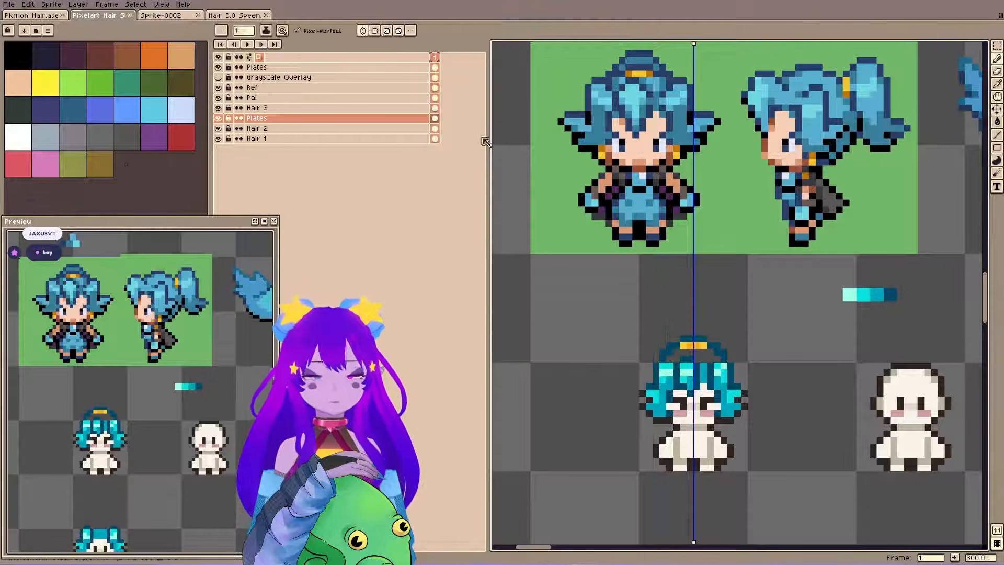
pyautogui.click(363, 31)
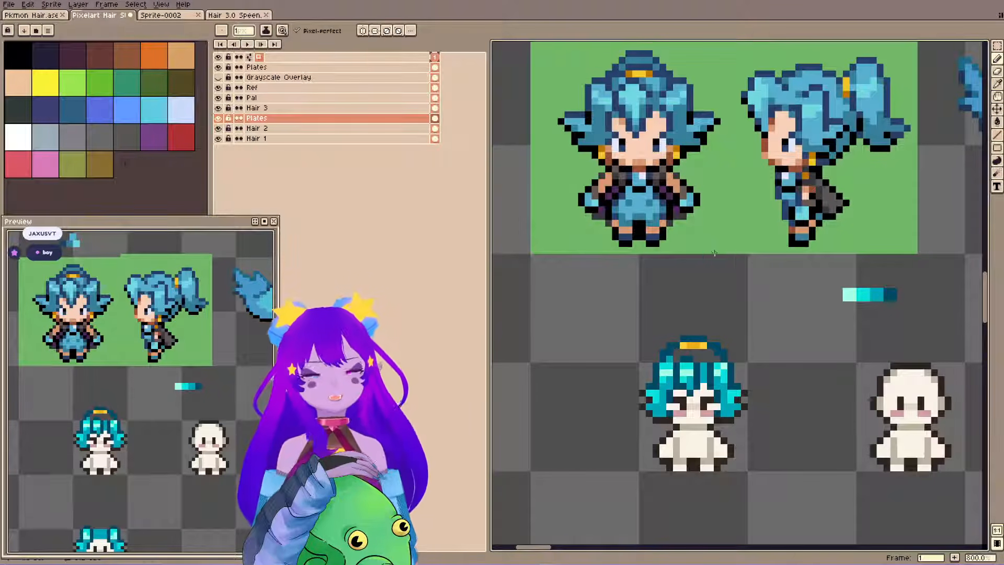
pyautogui.hotkey('ctrl', 's')
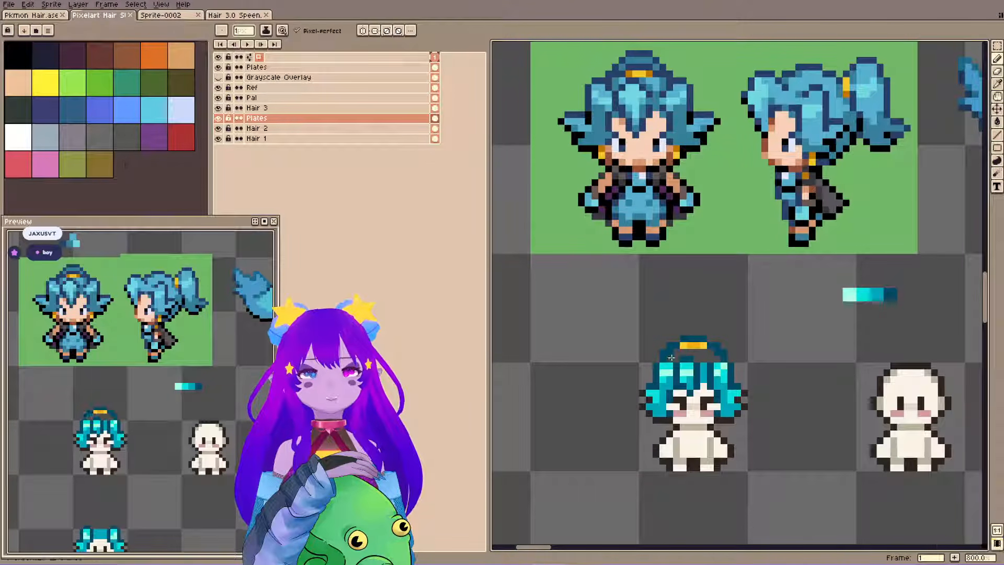
pyautogui.click(671, 357)
pyautogui.click(716, 357)
# Try moving a large selection around the arch and fringe from the Plates layer to Hair 3, and undo it.
pyautogui.press('e')
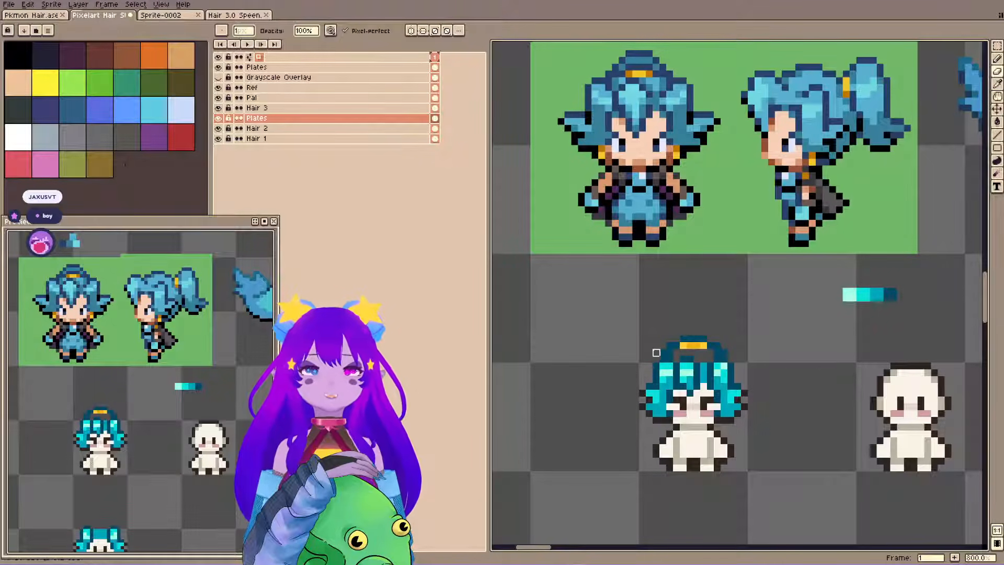
pyautogui.press('m')
pyautogui.moveTo(622, 312); pyautogui.dragTo(780, 382)
pyautogui.press('Delete')
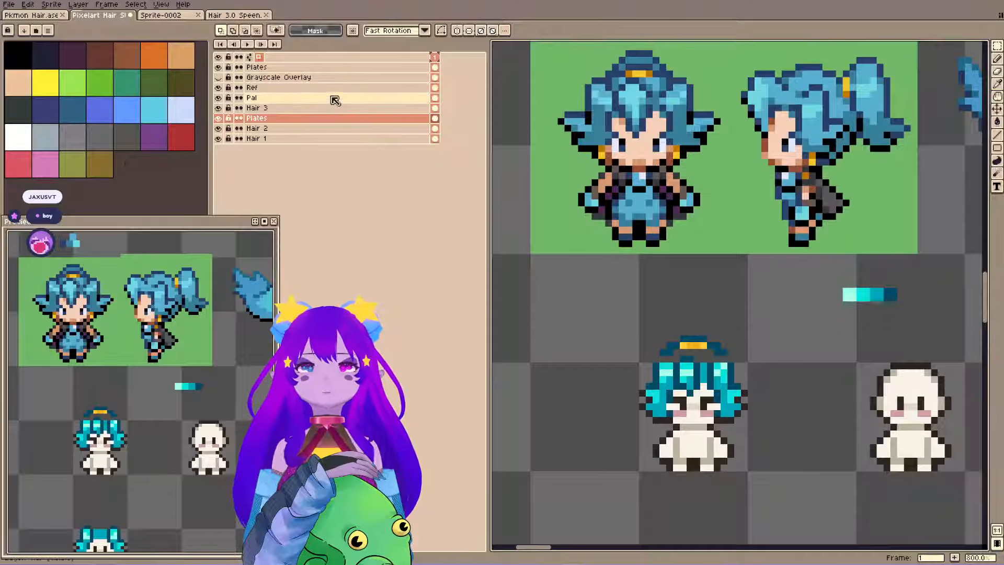
pyautogui.click(325, 107)
pyautogui.hotkey('ctrl', 'v')
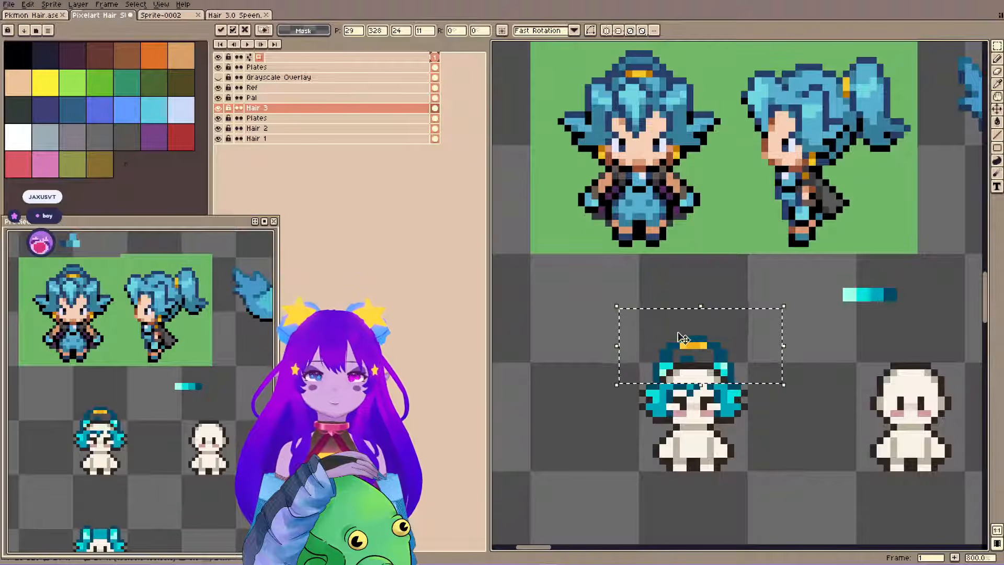
pyautogui.hotkey('ctrl', 'd')
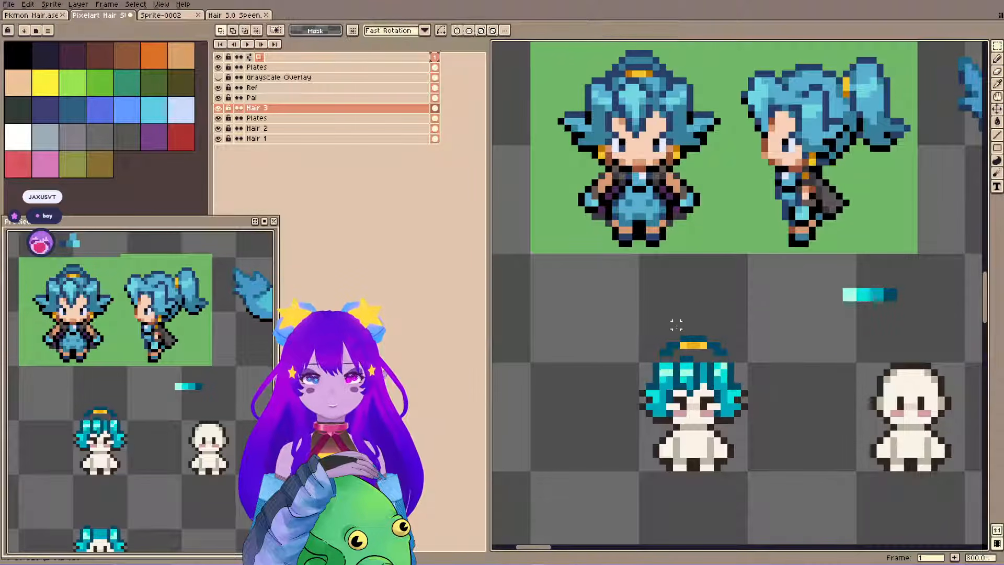
pyautogui.hotkey('ctrl', 'z')
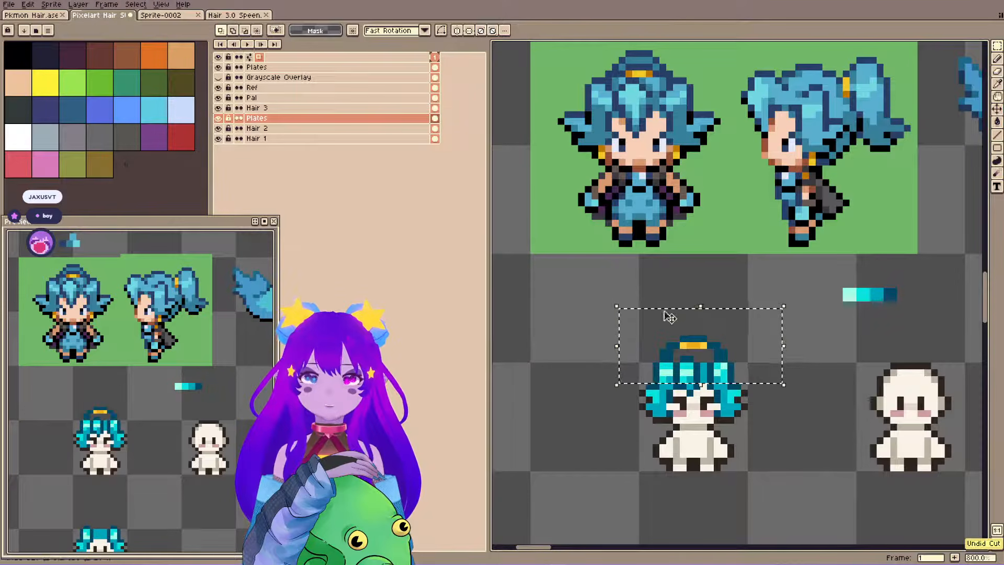
pyautogui.hotkey('ctrl', 'd')
# Move the arch and gold hair tie from the Plates layer to Hair 3, check by toggling Hair 3's visibility, and save.
pyautogui.moveTo(641, 330); pyautogui.dragTo(749, 364)
pyautogui.hotkey('ctrl', 'x')
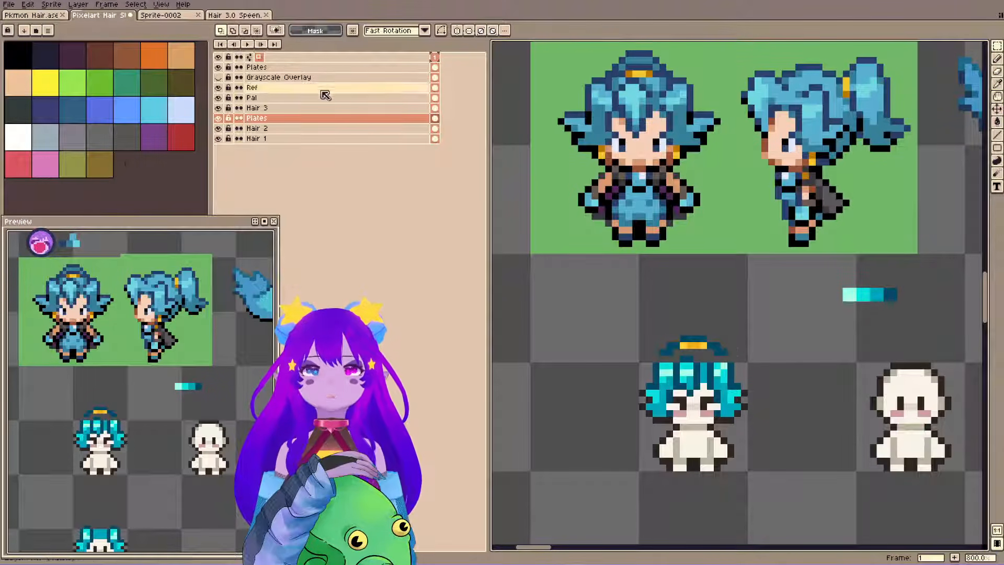
pyautogui.click(319, 107)
pyautogui.hotkey('ctrl', 'v')
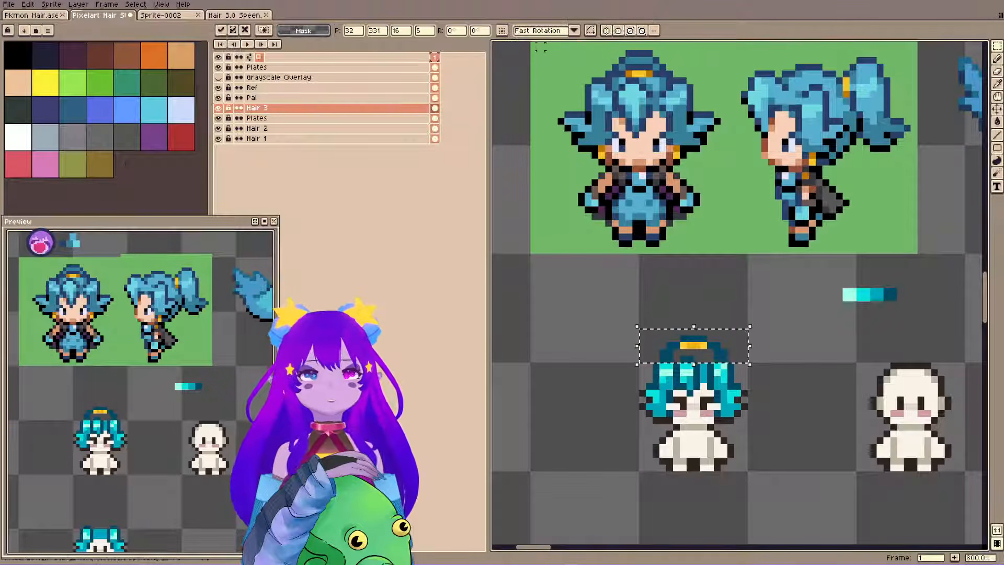
pyautogui.click(513, 135)
pyautogui.hotkey('shift', 'x')
pyautogui.hotkey('shift', 'x')
pyautogui.hotkey('shift', 'x')
pyautogui.hotkey('shift', 'x')
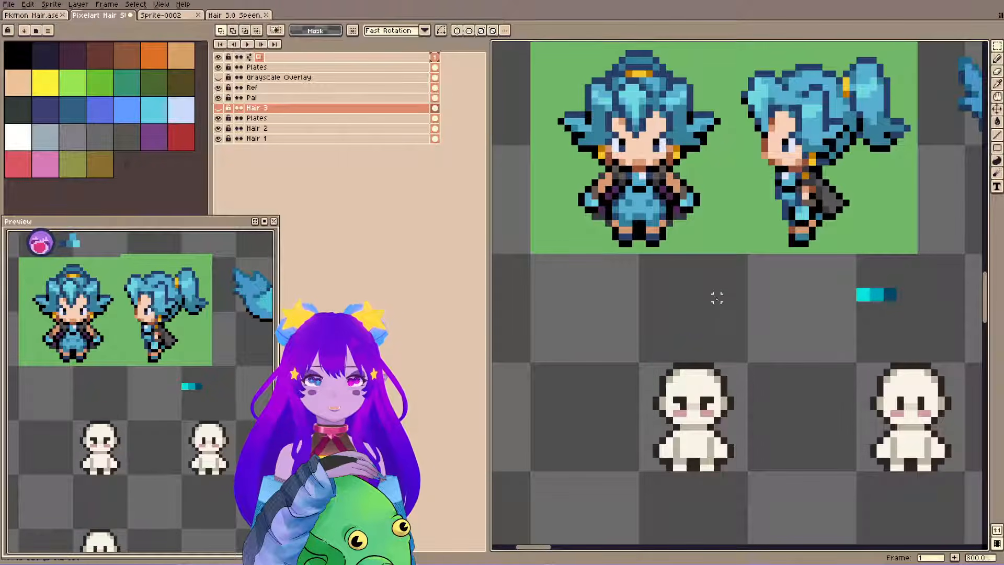
pyautogui.hotkey('ctrl', 's')
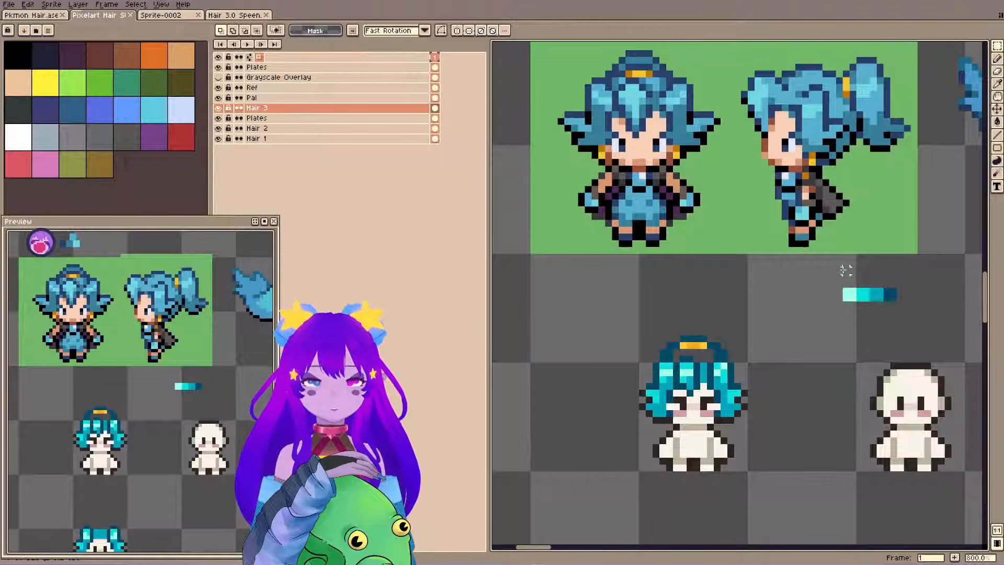
# Move the stray lightest teal swatch from Hair 3 to the Pal layer, save, and check the separation by toggling Hair 3's visibility.
pyautogui.moveTo(824, 263); pyautogui.dragTo(915, 325)
pyautogui.hotkey('ctrl', 'x')
pyautogui.keyDown('ctrl'); pyautogui.click(867, 295); pyautogui.keyUp('ctrl')
pyautogui.hotkey('ctrl', 'v')
pyautogui.hotkey('ctrl', 'd')
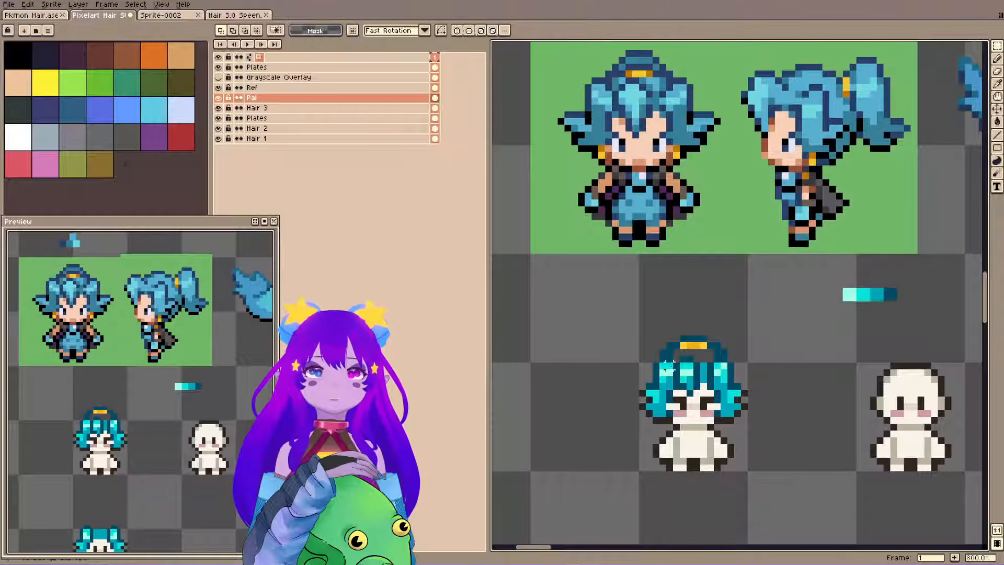
pyautogui.press('b')
pyautogui.keyDown('ctrl'); pyautogui.click(715, 369); pyautogui.keyUp('ctrl')
pyautogui.hotkey('ctrl', 's')
pyautogui.hotkey('shift', 'x')
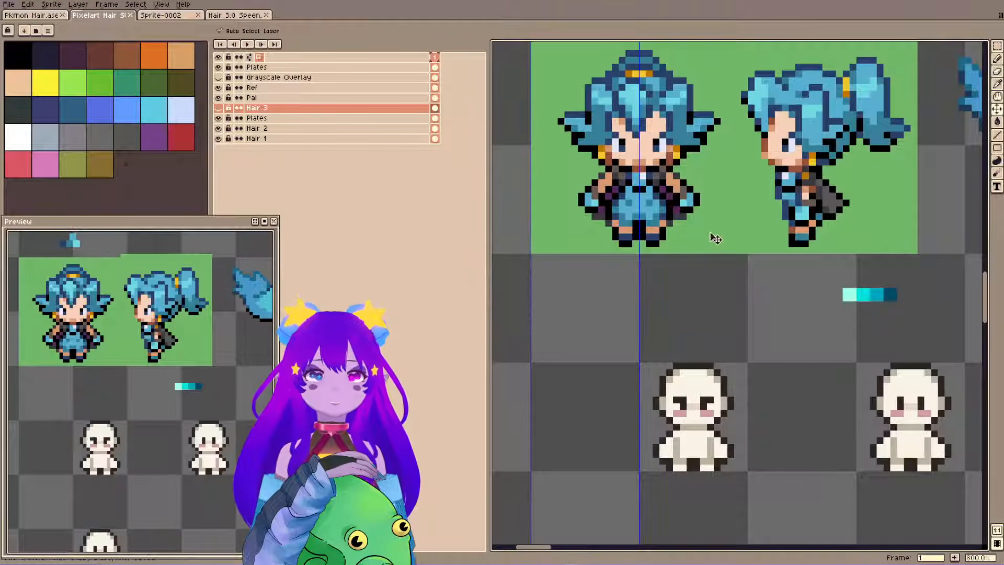
pyautogui.hotkey('shift', 'x')
pyautogui.hotkey('shift', 'x')
pyautogui.hotkey('shift', 'x')
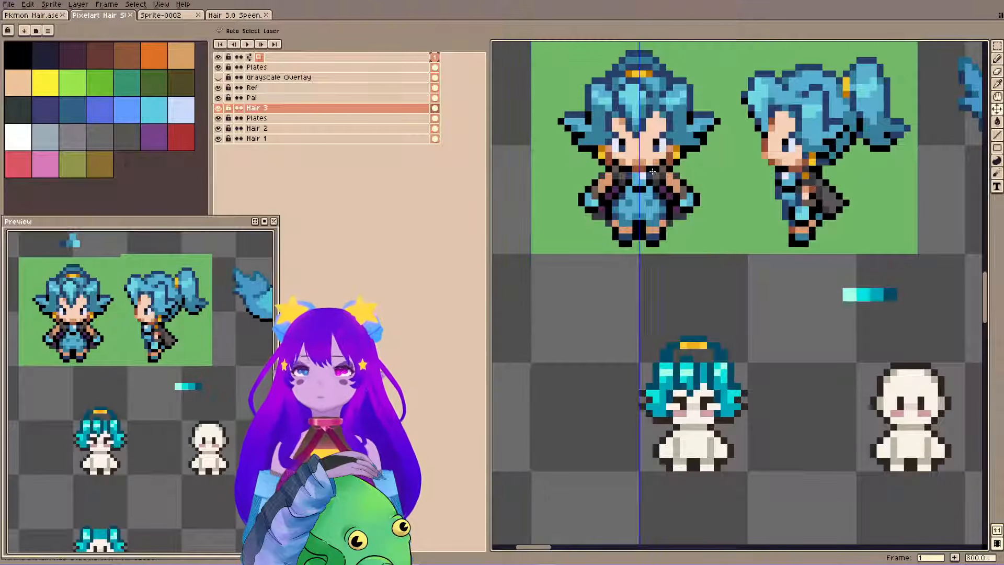
# Fill the crown between the gold hair tie and the fringe with mid-teal strands on Hair 3, and save.
pyautogui.press('b')
pyautogui.press('e')
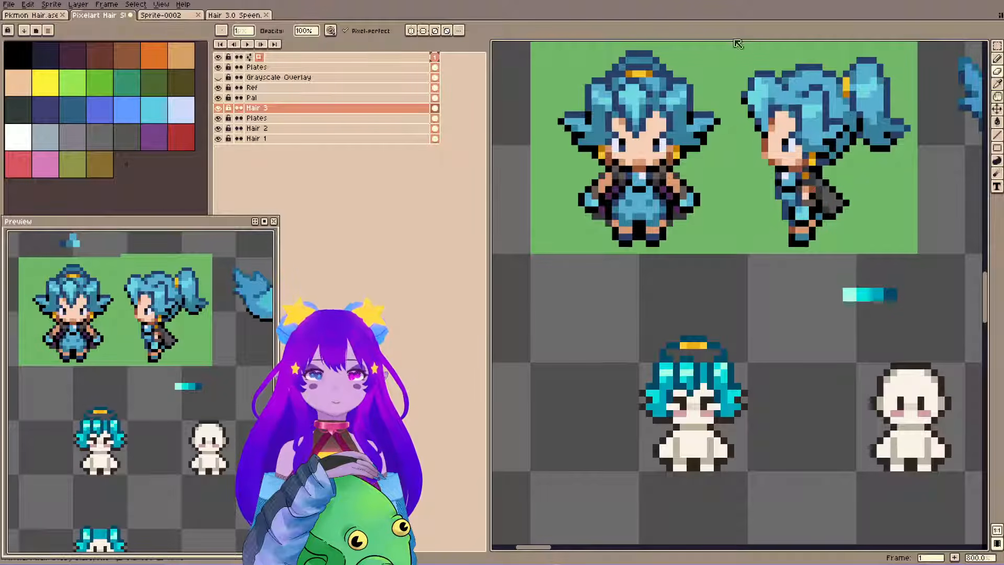
pyautogui.press('i')
pyautogui.press('b')
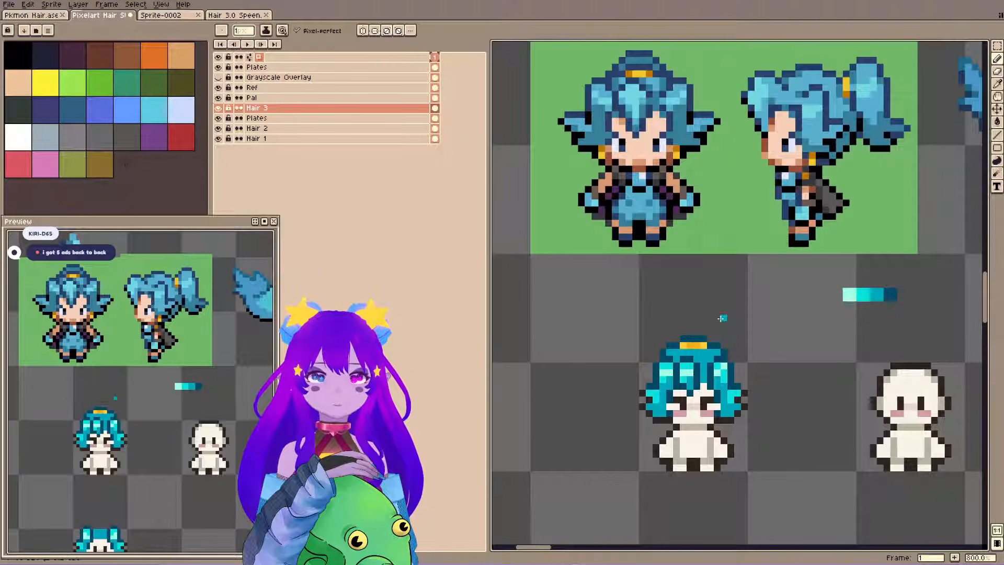
pyautogui.hotkey('ctrl', 's')
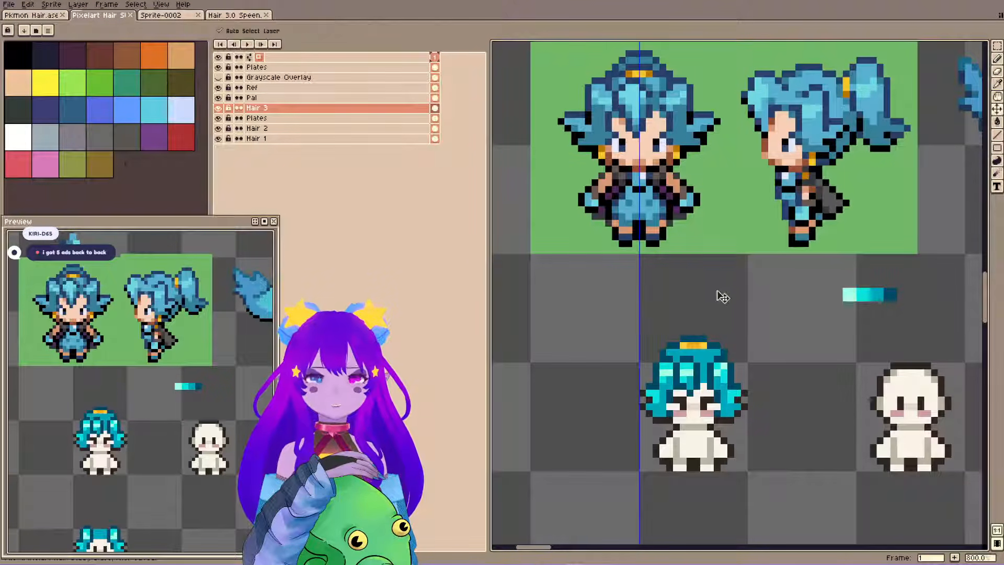
# Enable mirrored drawing and add a small teal bun above the gold hair tie, undoing the last pencil stroke.
pyautogui.click(364, 32)
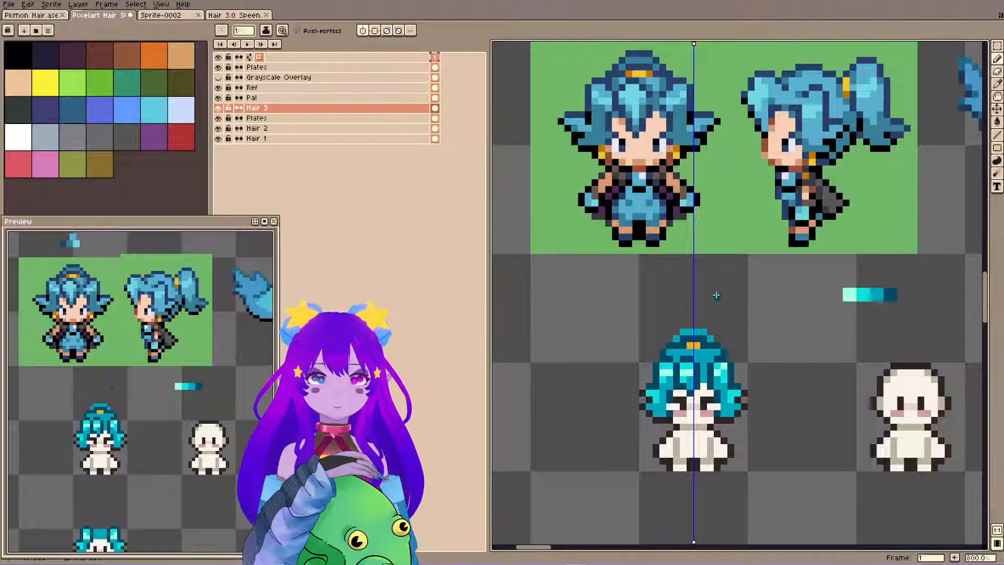
pyautogui.press('i')
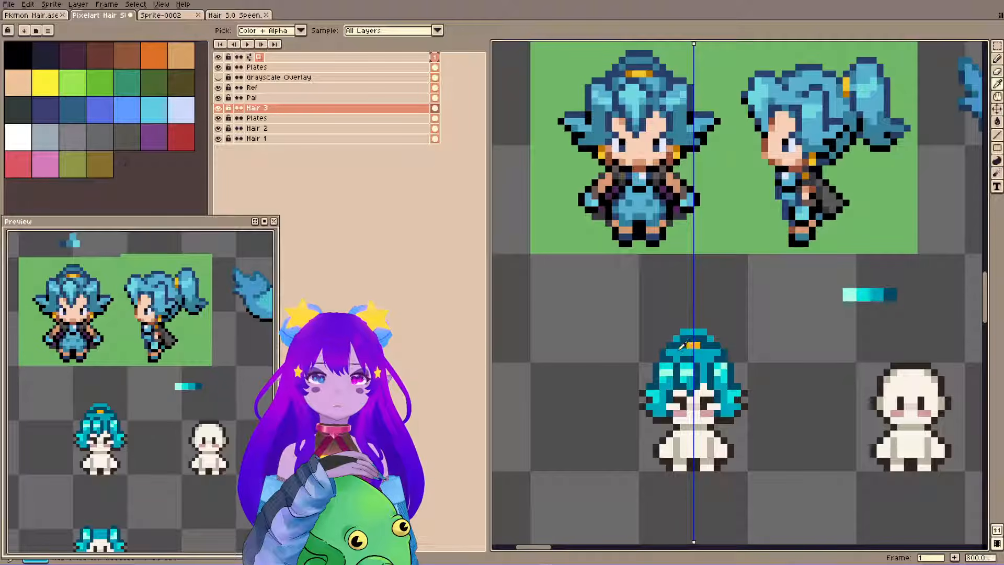
pyautogui.keyDown('alt'); pyautogui.click(680, 349); pyautogui.keyUp('alt')
pyautogui.click(683, 338)
pyautogui.keyDown('alt'); pyautogui.click(677, 345); pyautogui.keyUp('alt')
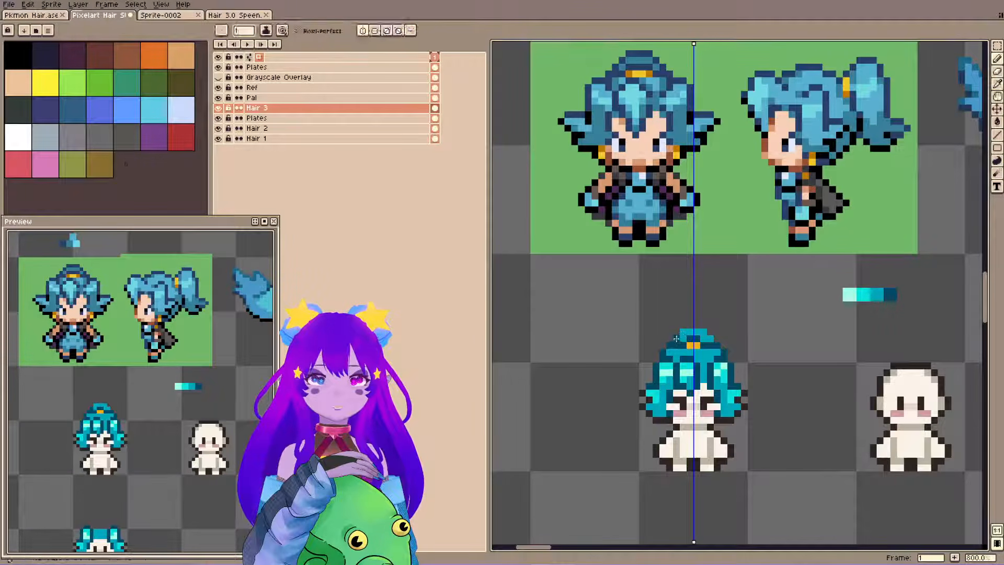
pyautogui.hotkey('ctrl', 'z')
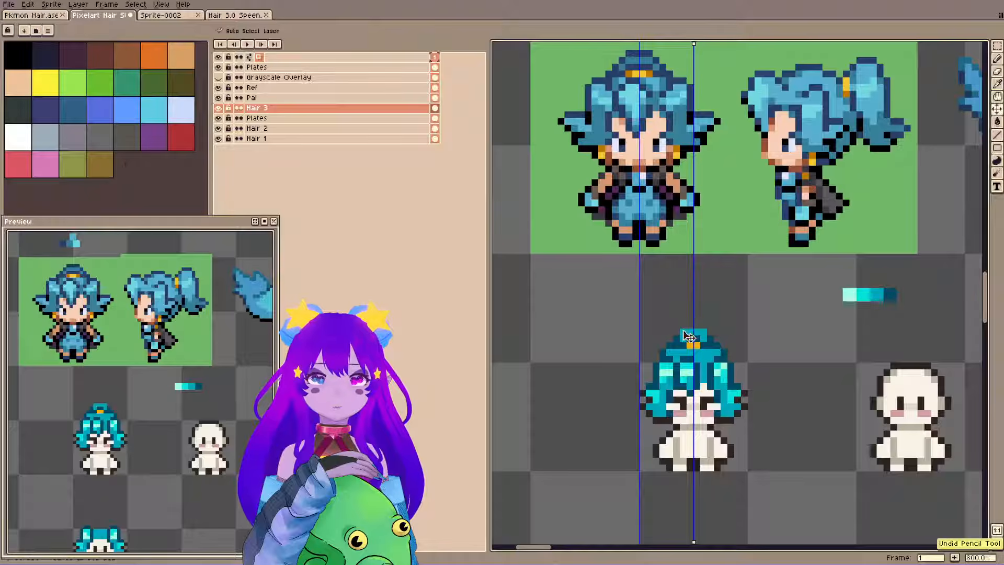
# Outline and shade the bun and the crown around the hair tie with mirrored dark teal pixels, and save.
pyautogui.click(676, 332)
pyautogui.keyDown('alt'); pyautogui.click(683, 339); pyautogui.keyUp('alt')
pyautogui.click(683, 332)
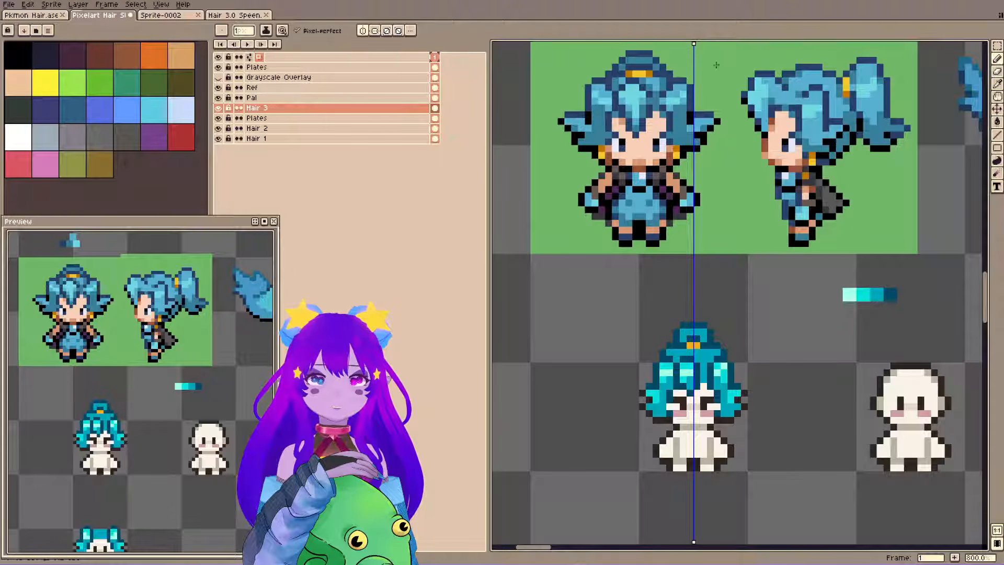
pyautogui.keyDown('alt'); pyautogui.click(687, 333); pyautogui.keyUp('alt')
pyautogui.click(677, 339)
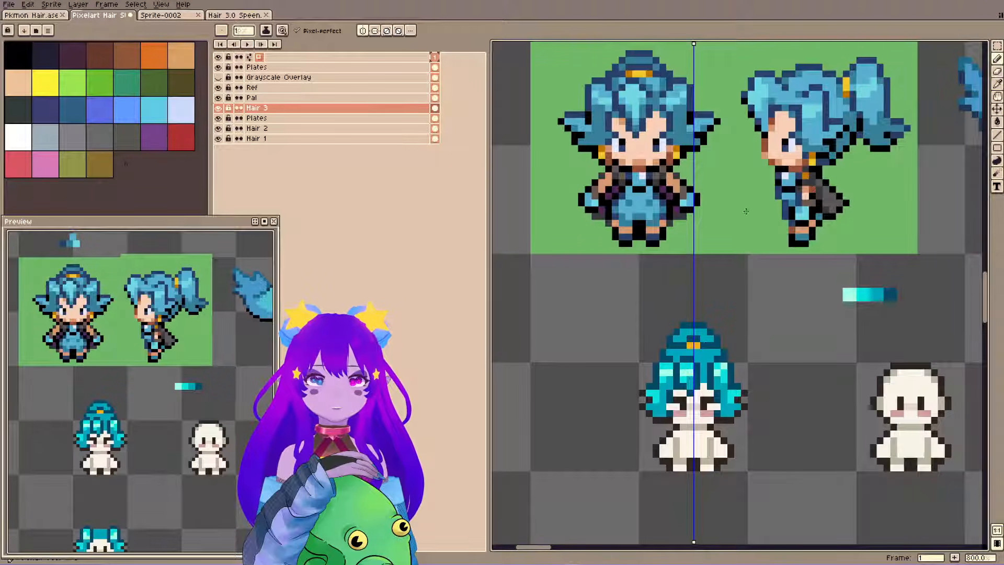
pyautogui.keyDown('alt'); pyautogui.click(672, 345); pyautogui.keyUp('alt')
pyautogui.click(670, 352)
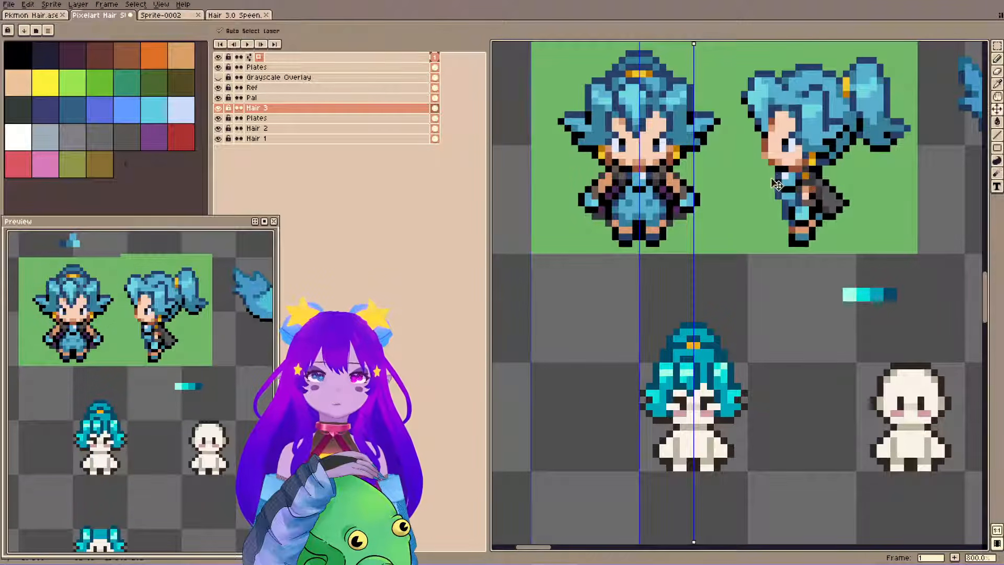
pyautogui.hotkey('ctrl', 's')
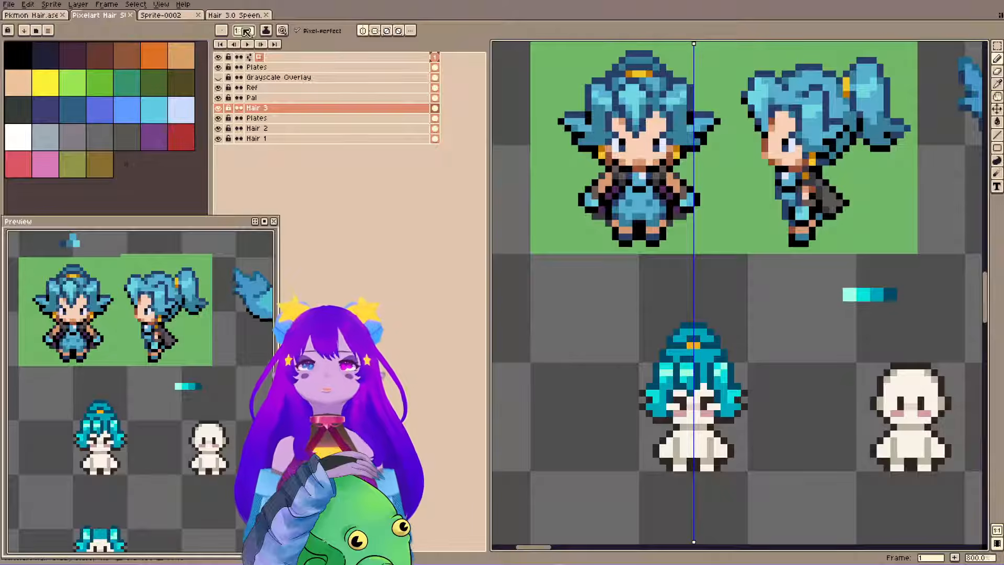
# Pick an orange from Sprite-0002, shade the hair tie with it, add orange earrings below the side hair, and save.
pyautogui.click(245, 30)
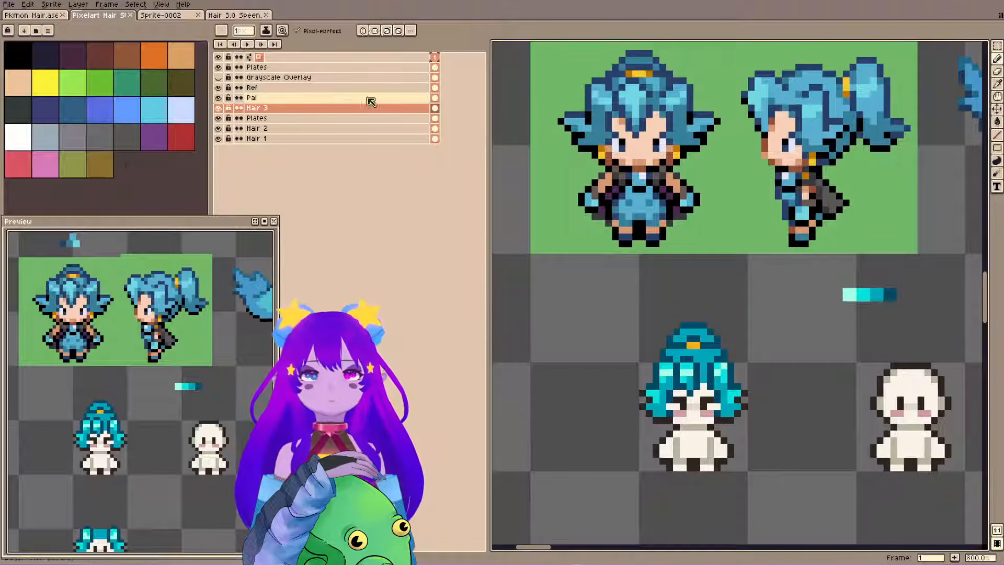
pyautogui.click(151, 17)
pyautogui.press('alt')
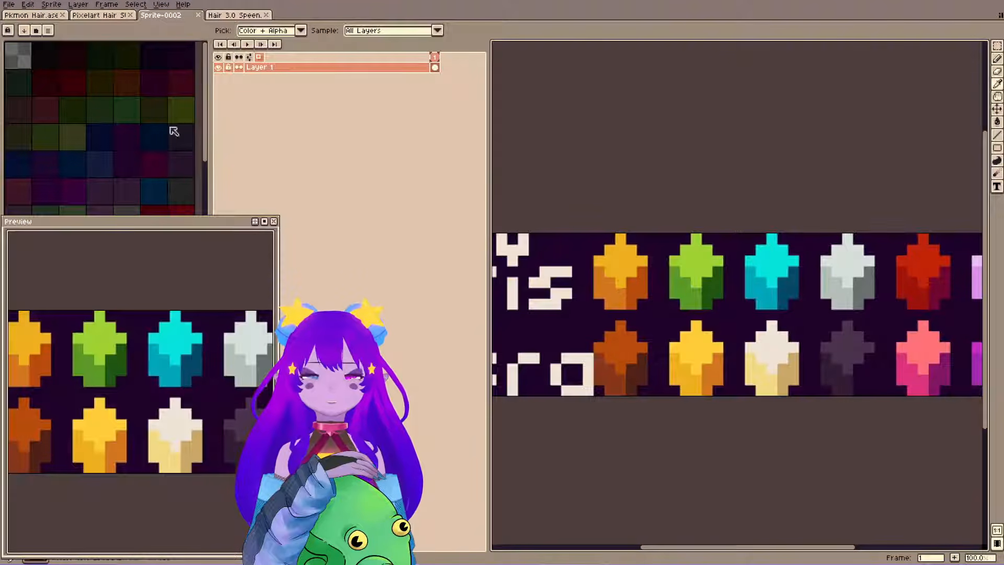
pyautogui.click(105, 15)
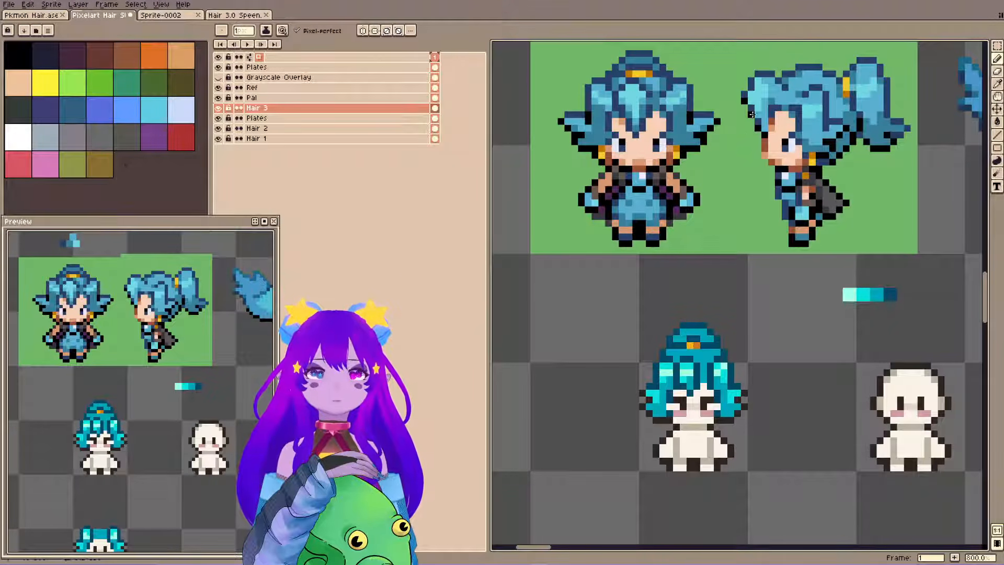
pyautogui.hotkey('ctrl', 's')
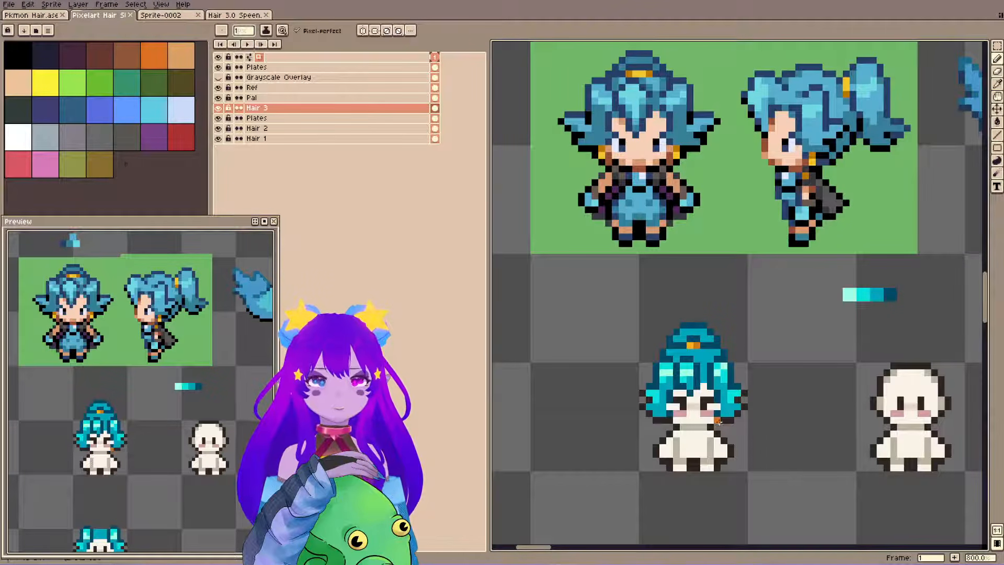
pyautogui.click(717, 424)
pyautogui.hotkey('ctrl', 's')
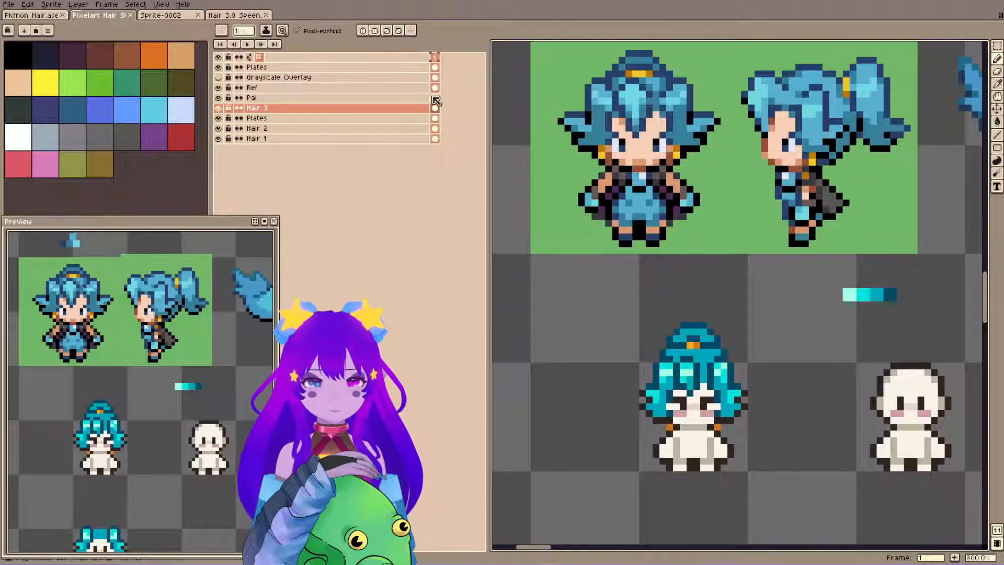
# Paint white over the figure's slanted brows and cheek blush, leaving small dark eyes, and save.
pyautogui.moveTo(717, 400); pyautogui.dragTo(710, 400)
pyautogui.click(676, 400)
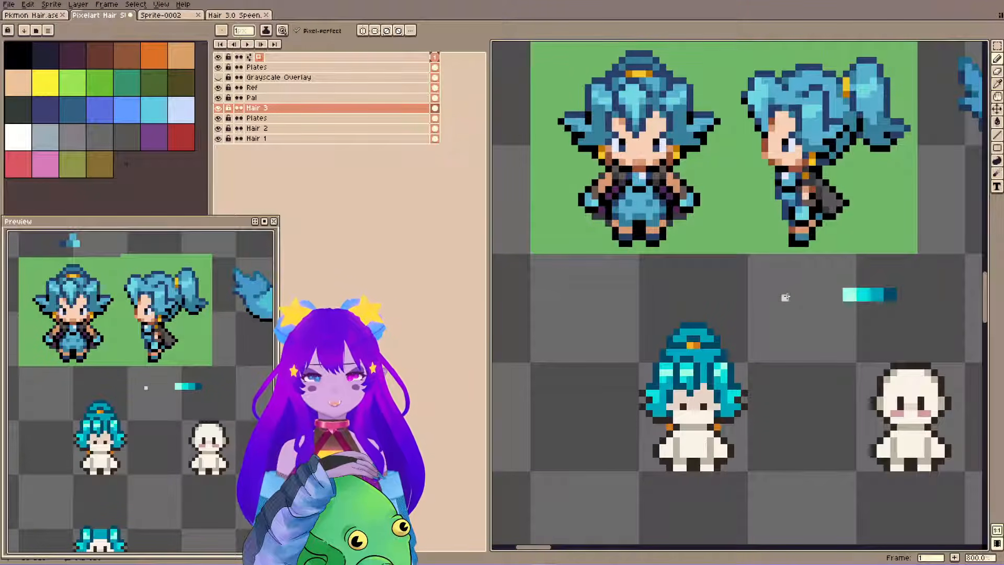
pyautogui.hotkey('ctrl', 's')
pyautogui.press('m')
pyautogui.press('w')
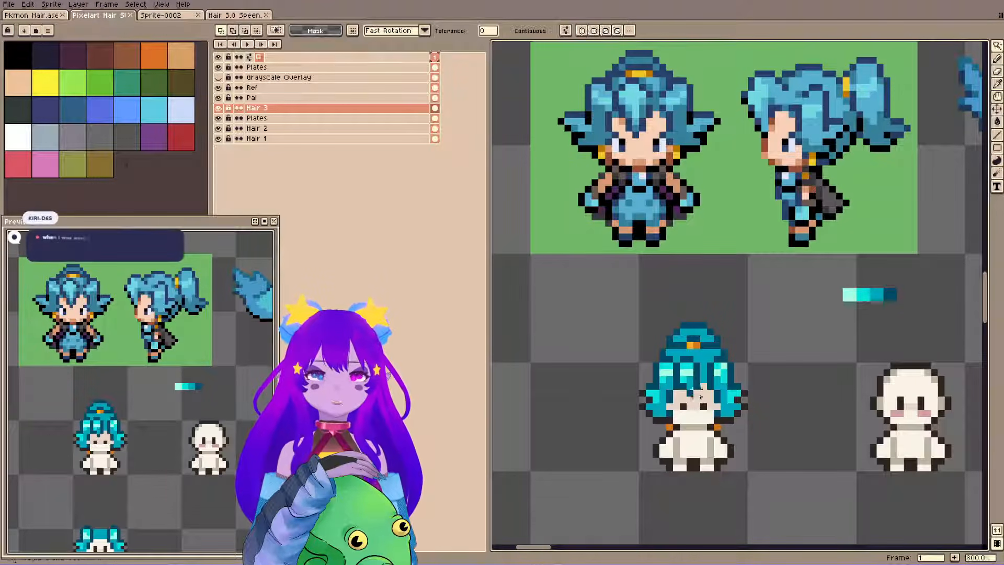
pyautogui.click(701, 397)
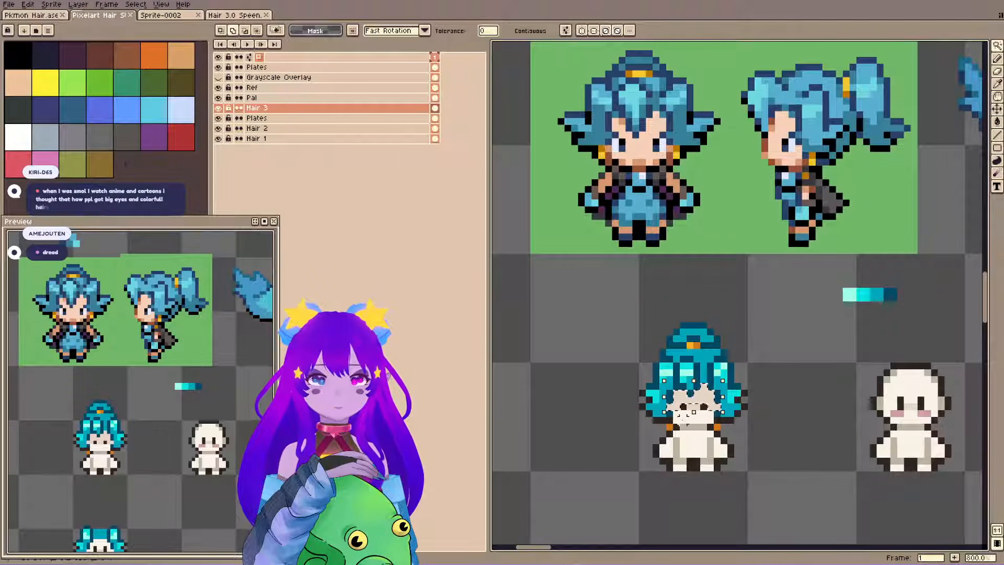
pyautogui.keyDown('shift'); pyautogui.click(684, 418); pyautogui.keyUp('shift')
pyautogui.hotkey('ctrl', 'd')
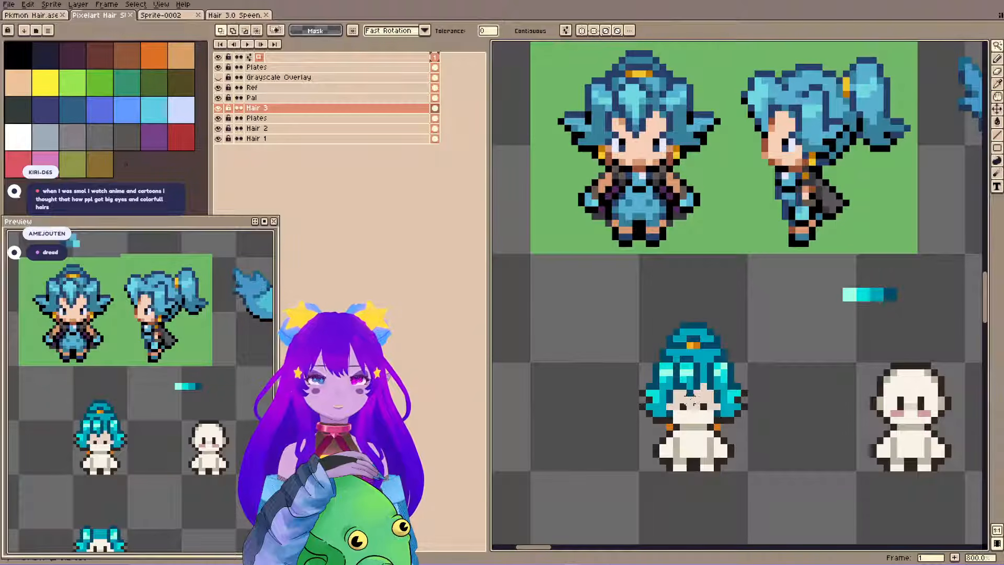
# Move the beige face shading from Hair 3 to the Plates layer below it, toggling Hair 3's visibility to check the face.
pyautogui.click(708, 402)
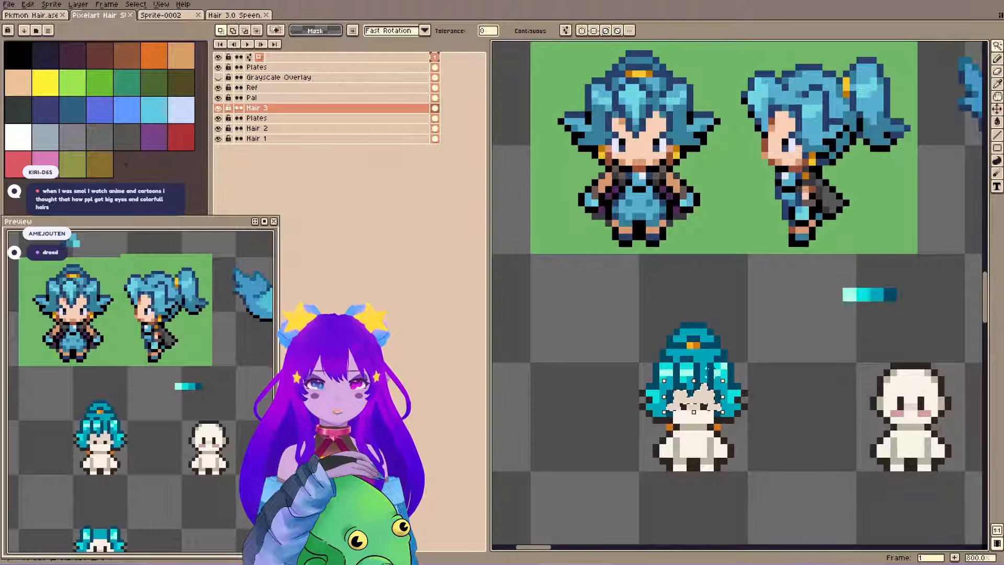
pyautogui.press('Delete')
pyautogui.click(317, 120)
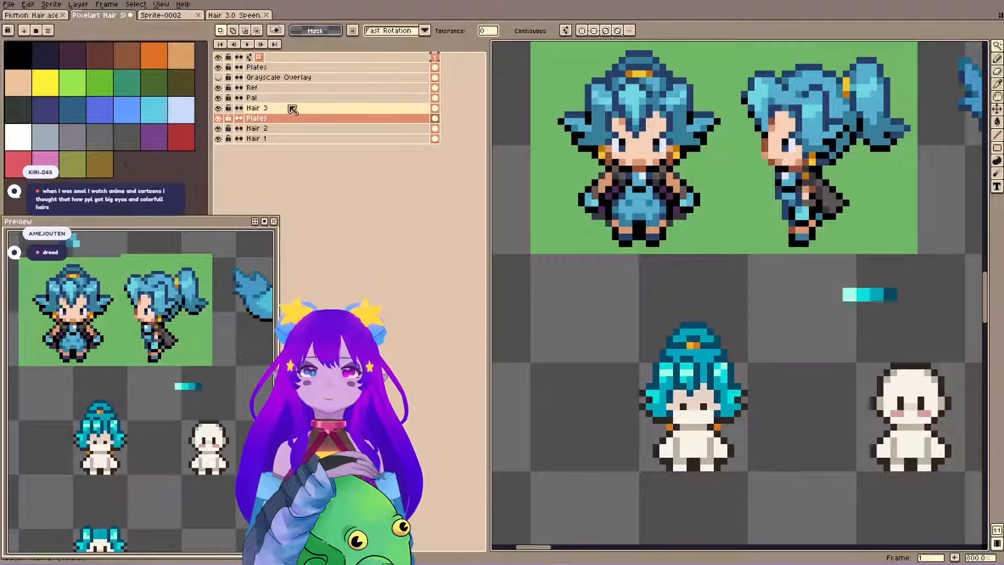
pyautogui.keyDown('ctrl'); pyautogui.click(696, 376); pyautogui.keyUp('ctrl')
pyautogui.hotkey('shift', 'x')
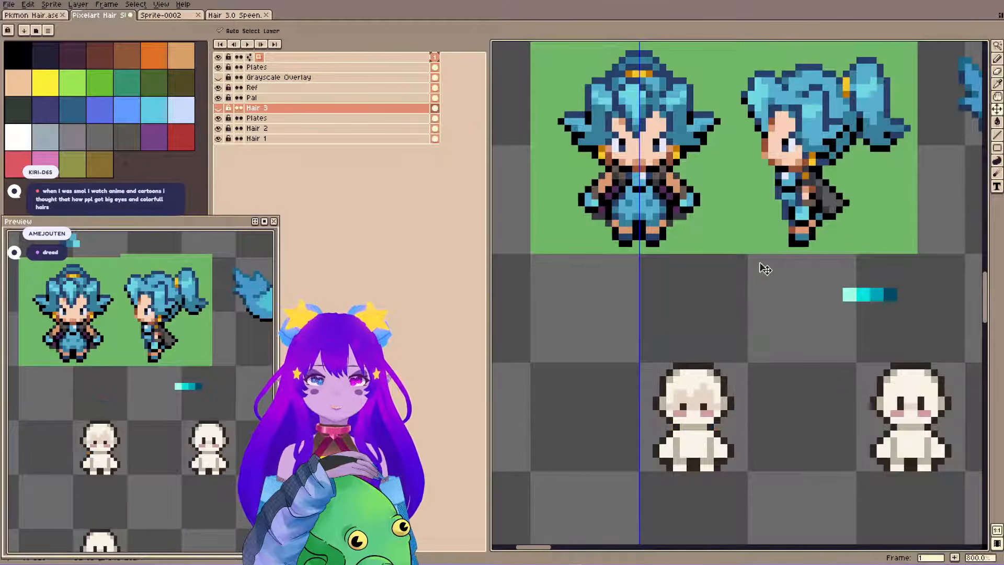
pyautogui.hotkey('shift', 'x')
pyautogui.hotkey('shift', 'x')
pyautogui.hotkey('shift', 'x')
pyautogui.hotkey('shift', 'x')
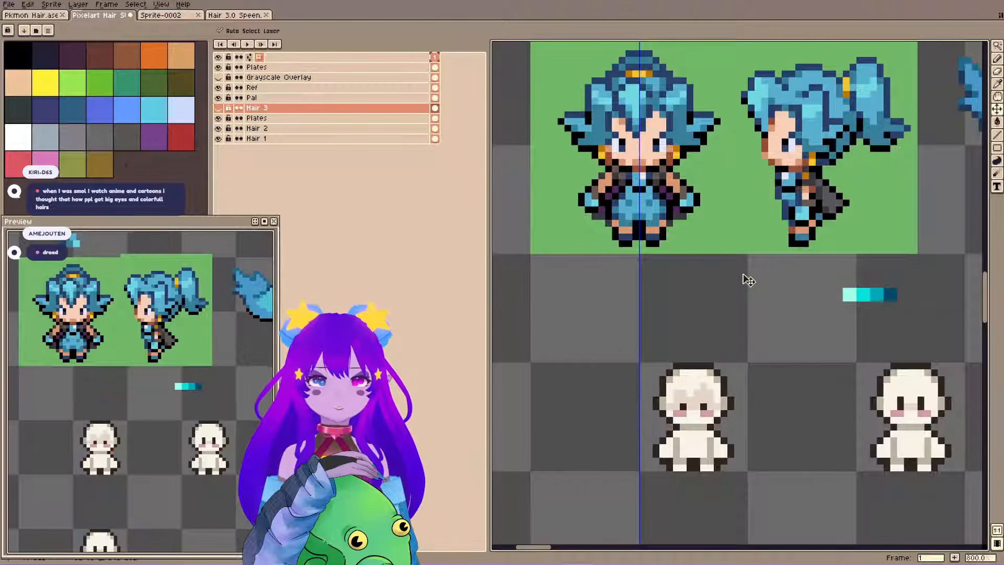
pyautogui.hotkey('shift', 'x')
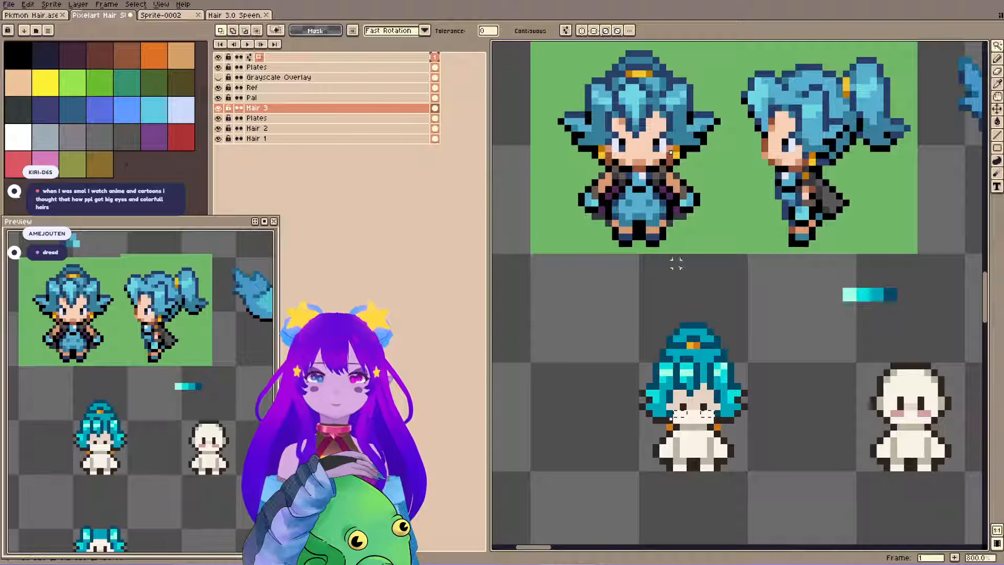
# Remove the leftover white cheek patches from Hair 3, paint over the pink blush on the Plates layer, and save.
pyautogui.keyDown('ctrl'); pyautogui.click(703, 412); pyautogui.keyUp('ctrl')
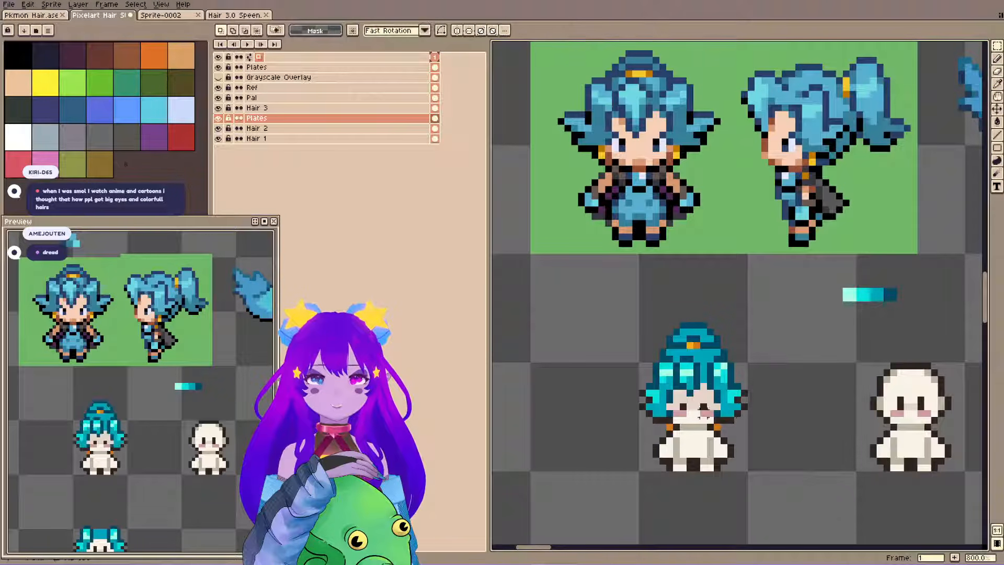
pyautogui.keyDown('ctrl'); pyautogui.click(707, 392); pyautogui.keyUp('ctrl')
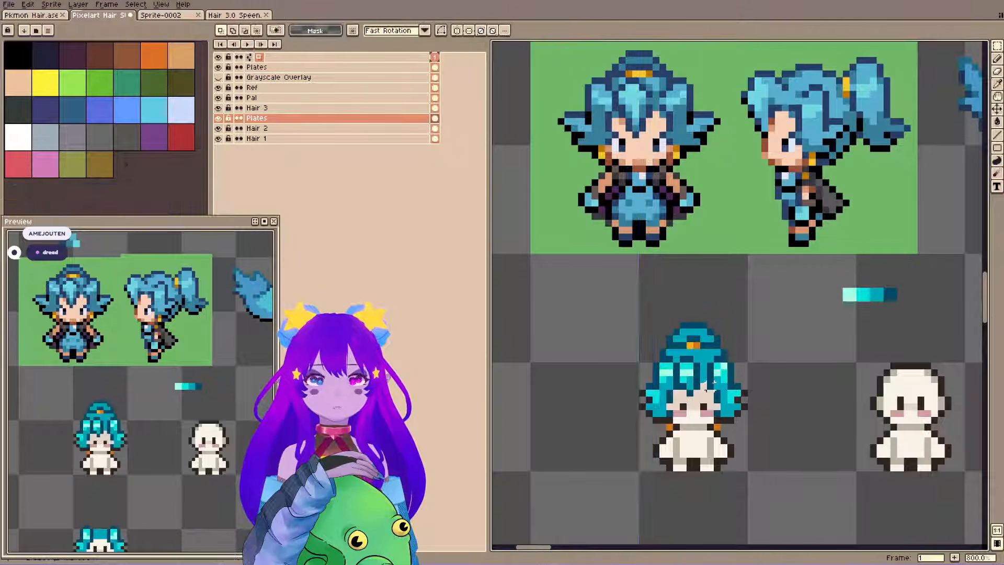
pyautogui.press('b')
pyautogui.keyDown('alt'); pyautogui.click(701, 415); pyautogui.keyUp('alt')
pyautogui.keyDown('alt'); pyautogui.click(703, 414); pyautogui.keyUp('alt')
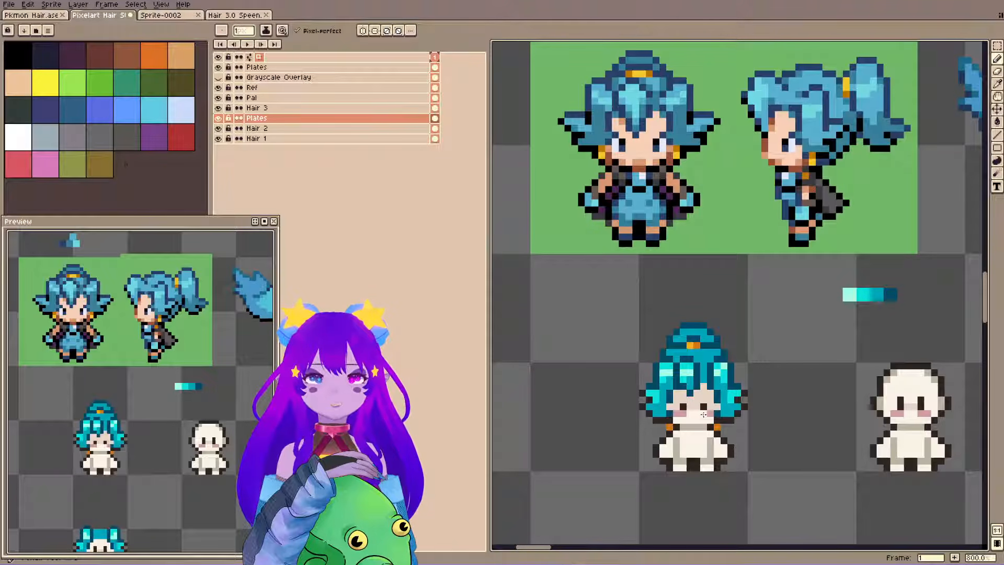
pyautogui.moveTo(703, 414); pyautogui.dragTo(678, 416)
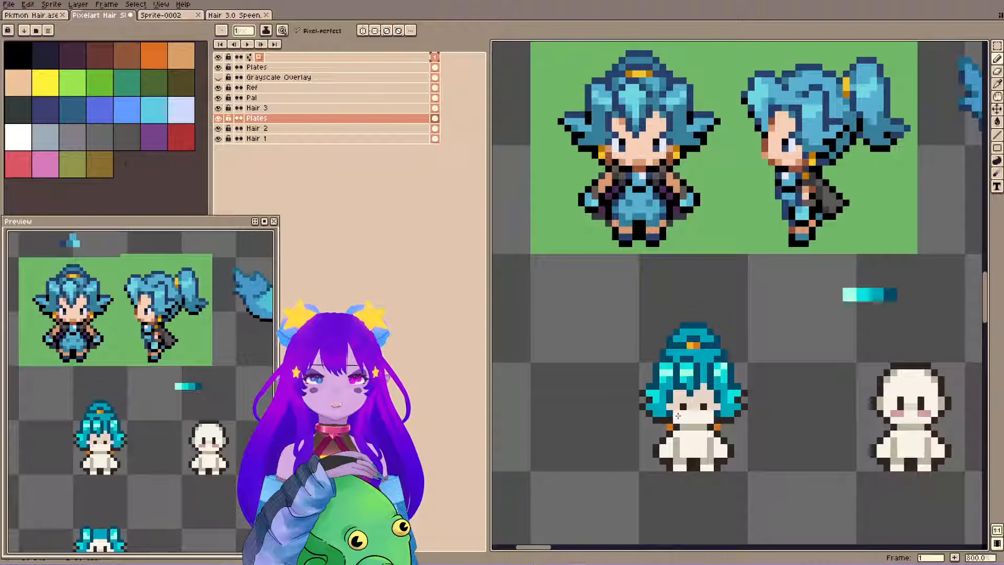
pyautogui.keyDown('ctrl'); pyautogui.click(696, 365); pyautogui.keyUp('ctrl')
pyautogui.hotkey('ctrl', 's')
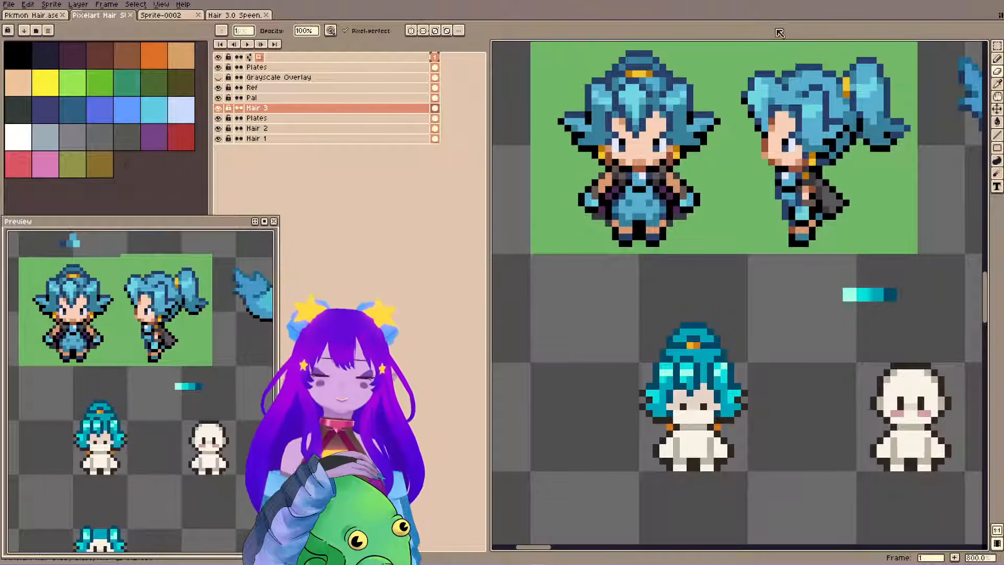
pyautogui.hotkey('ctrl', 's')
# Pick bright cyan from the hair and add highlight pixels to the crown below the hair tie, undoing the stray pixel.
pyautogui.press('b')
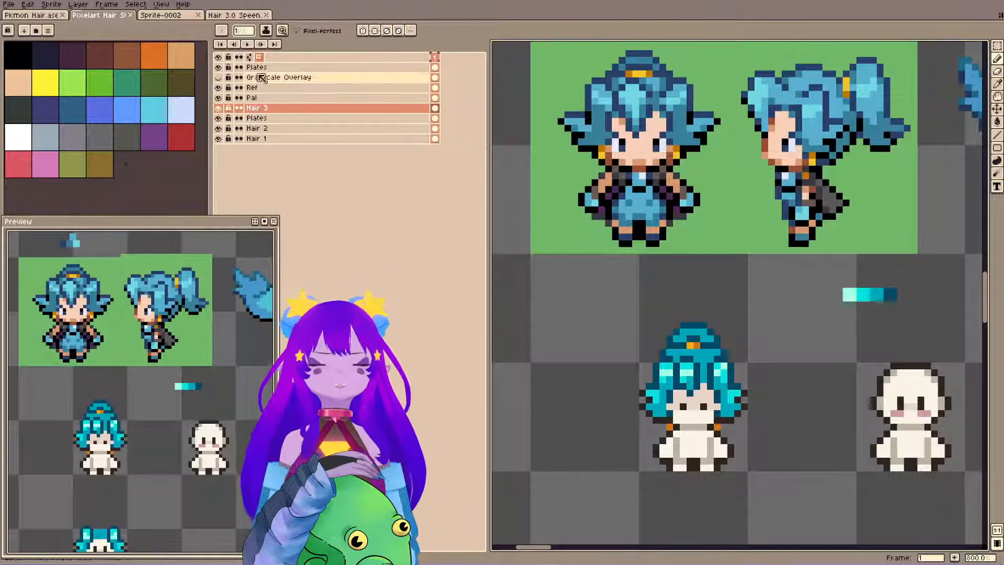
pyautogui.moveTo(536, 252); pyautogui.dragTo(532, 260)
pyautogui.hotkey('ctrl', 's')
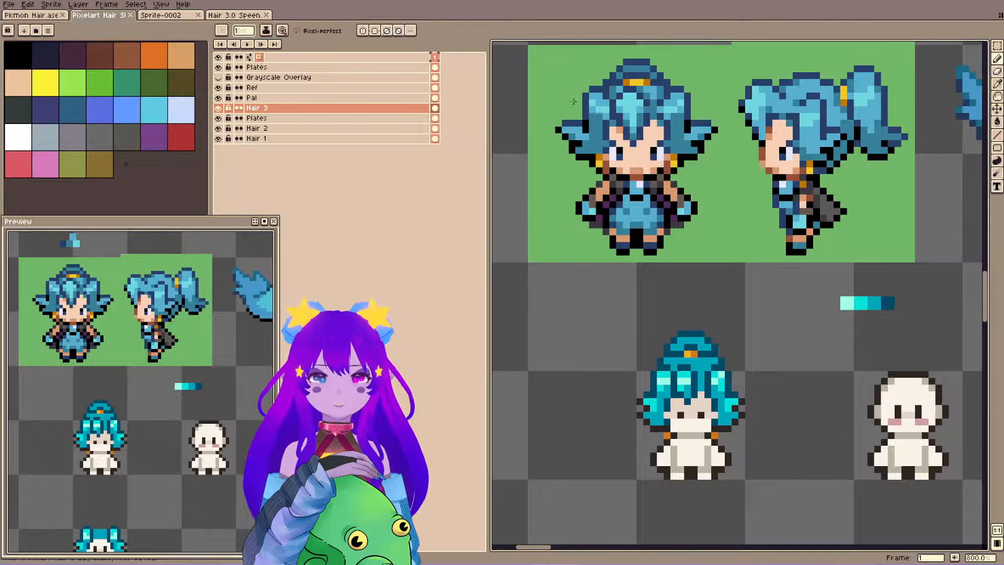
pyautogui.press('i')
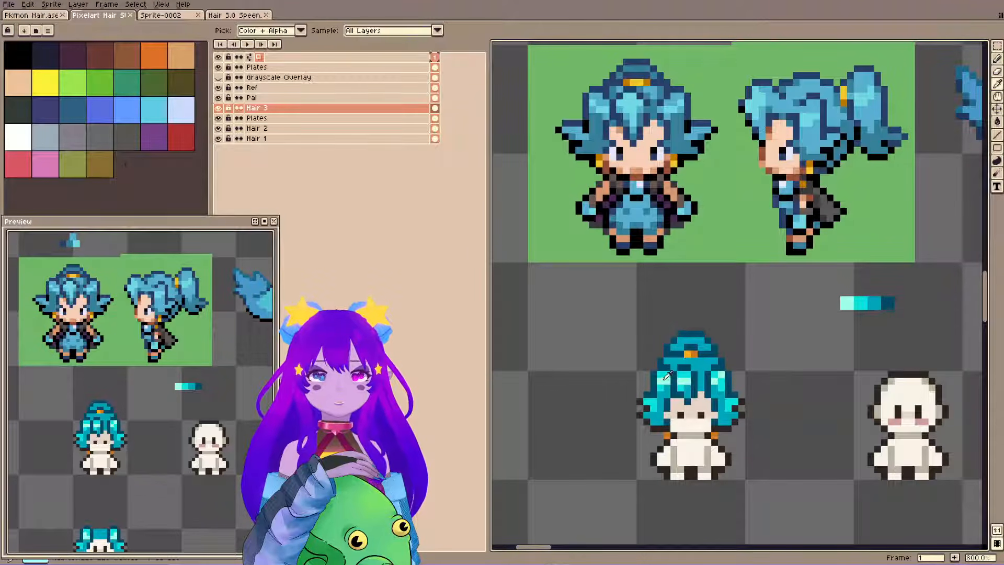
pyautogui.keyDown('alt'); pyautogui.click(666, 375); pyautogui.keyUp('alt')
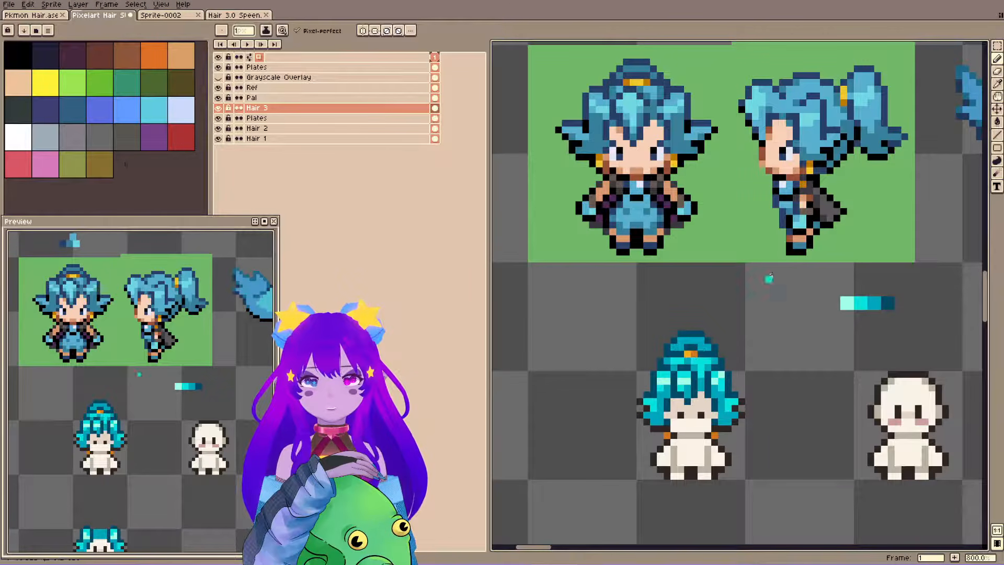
pyautogui.hotkey('ctrl', 'z')
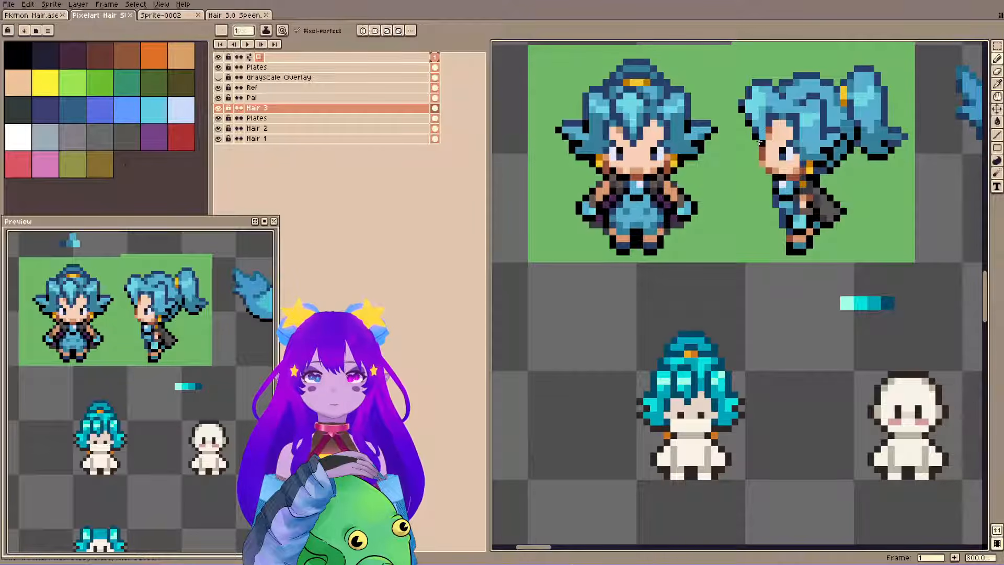
# Compare the hair's values with the reference using the Grayscale Overlay, hide the overlay again, and save.
pyautogui.click(218, 77)
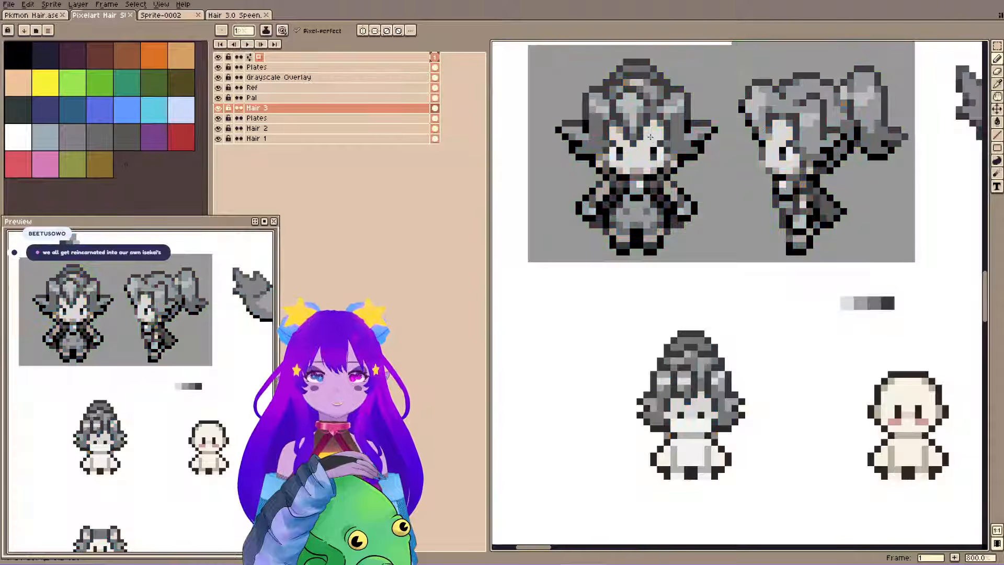
pyautogui.click(218, 77)
pyautogui.hotkey('ctrl', 's')
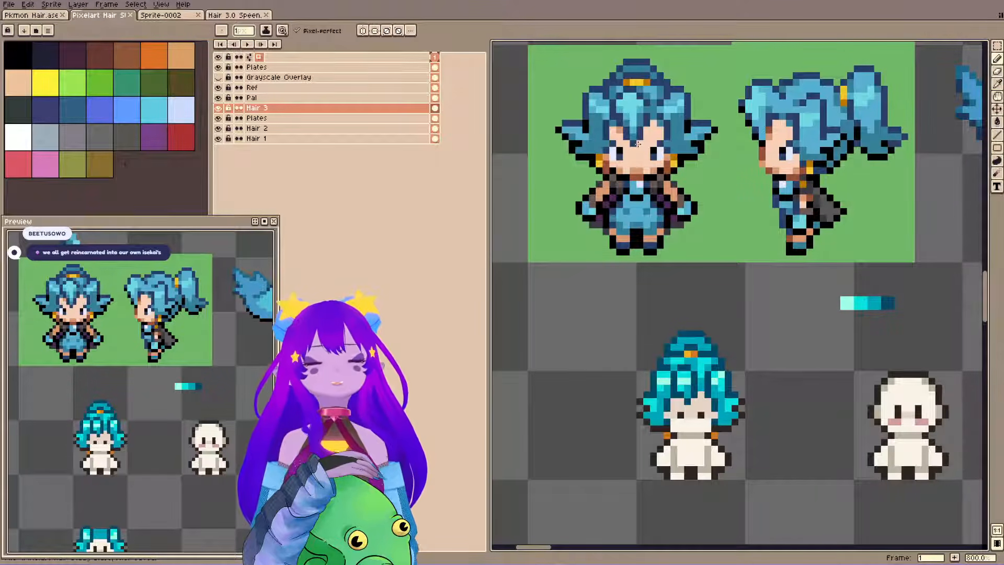
pyautogui.hotkey('ctrl', 's')
pyautogui.moveTo(717, 260); pyautogui.dragTo(715, 213)
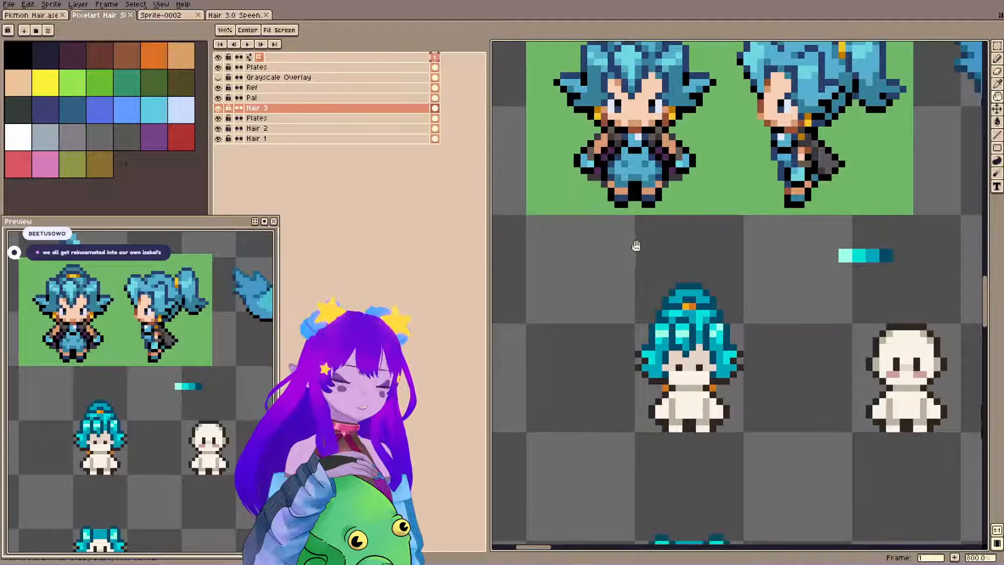
pyautogui.press('m')
pyautogui.moveTo(636, 245); pyautogui.dragTo(774, 471)
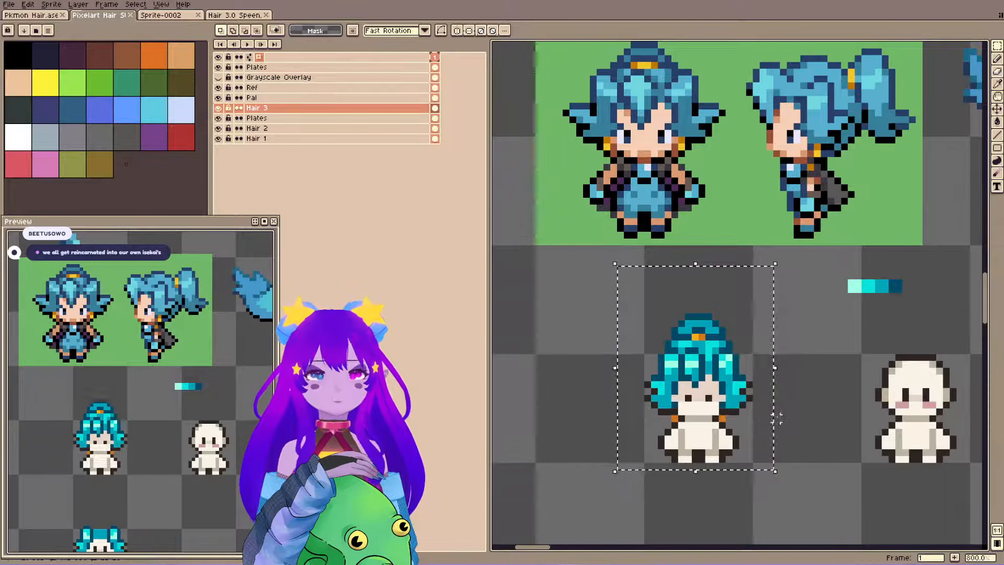
pyautogui.scroll(-2, 695, 273)
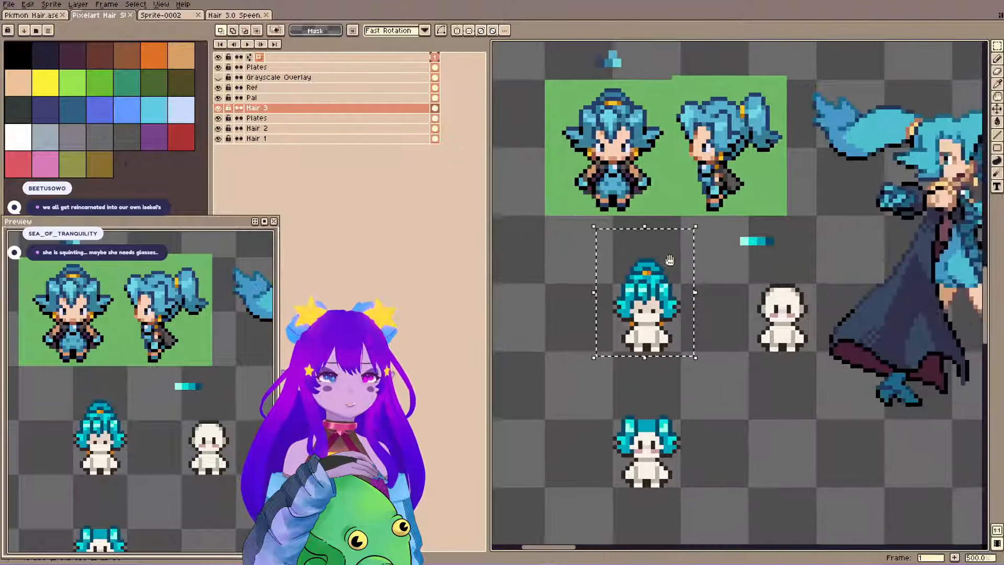
pyautogui.moveTo(669, 260); pyautogui.dragTo(644, 235)
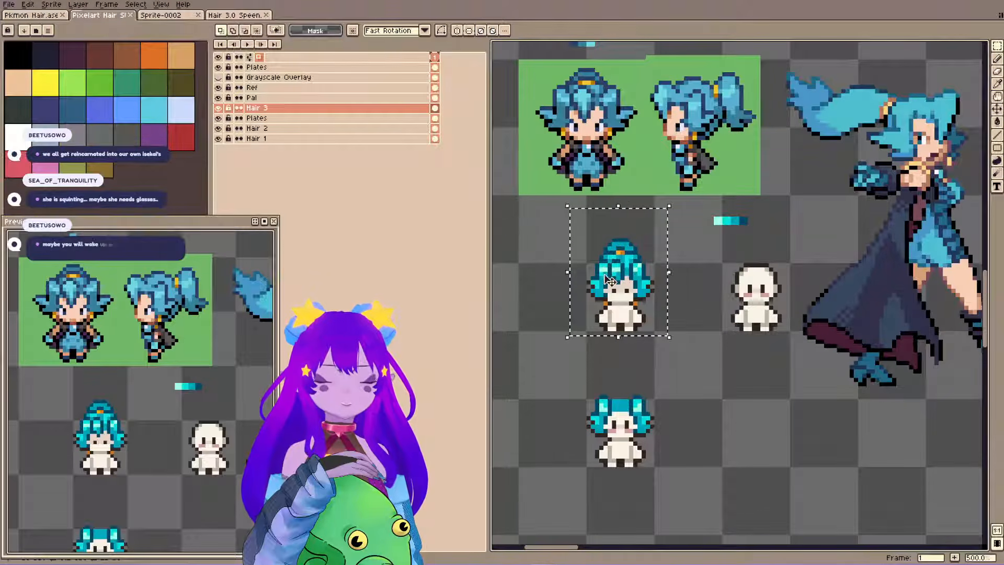
pyautogui.scroll(5, 610, 280)
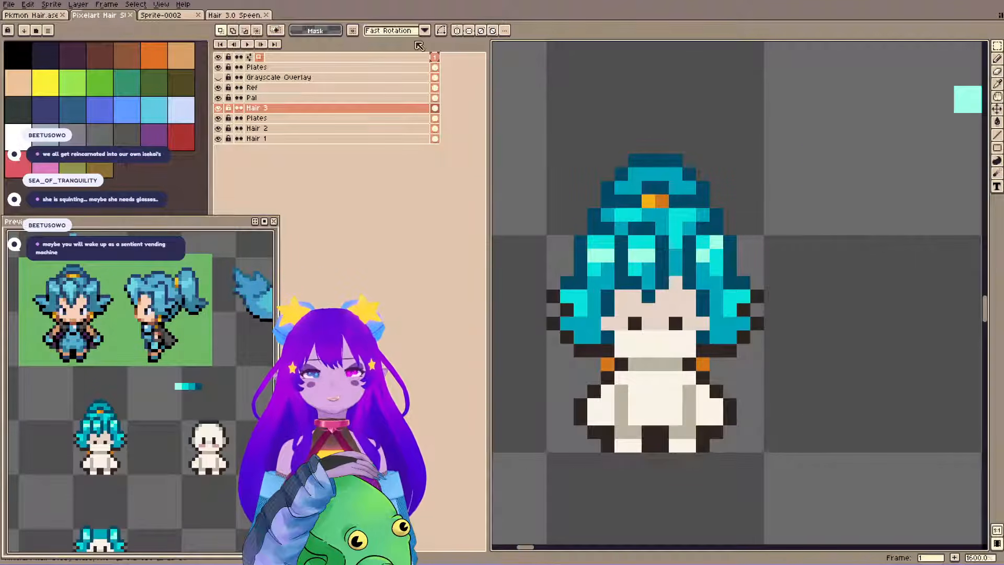
# Paint a dark brown shape over the eyes on Hair 3, filling the row beneath them across the face.
pyautogui.press('b')
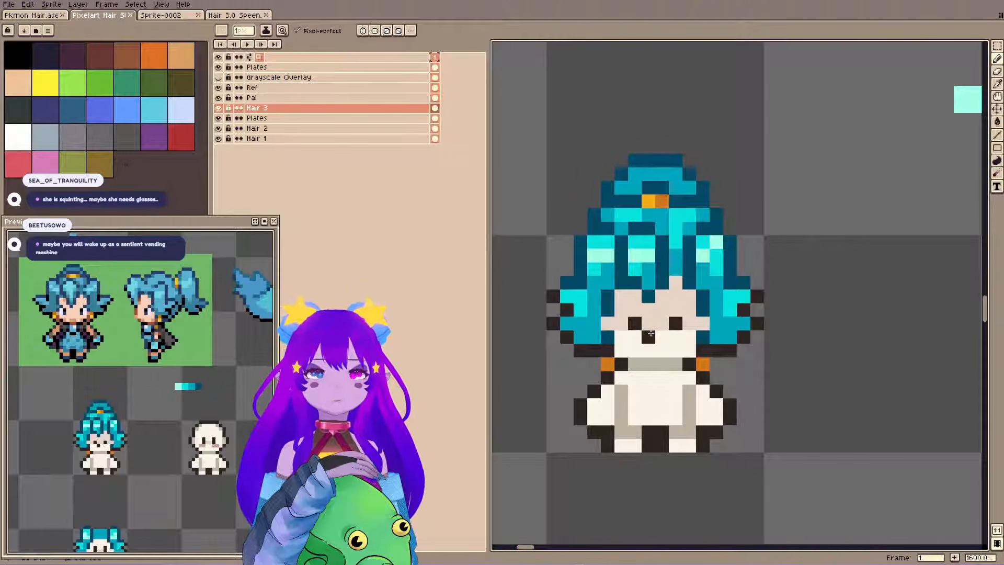
pyautogui.click(662, 337)
pyautogui.click(689, 323)
pyautogui.click(622, 324)
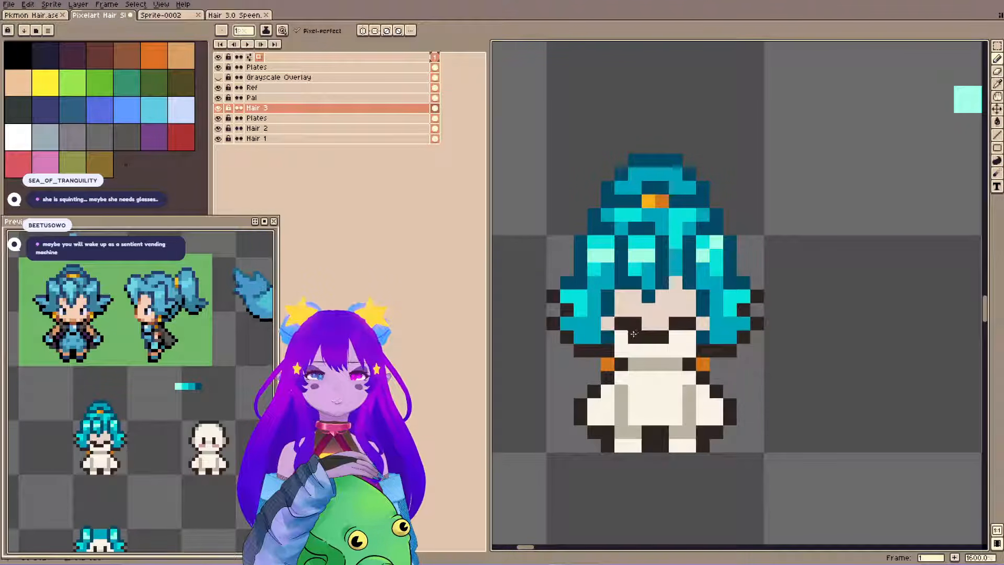
pyautogui.moveTo(633, 333)
pyautogui.mouseDown()
pyautogui.moveTo(621, 336)
pyautogui.moveTo(689, 336)
pyautogui.mouseUp()
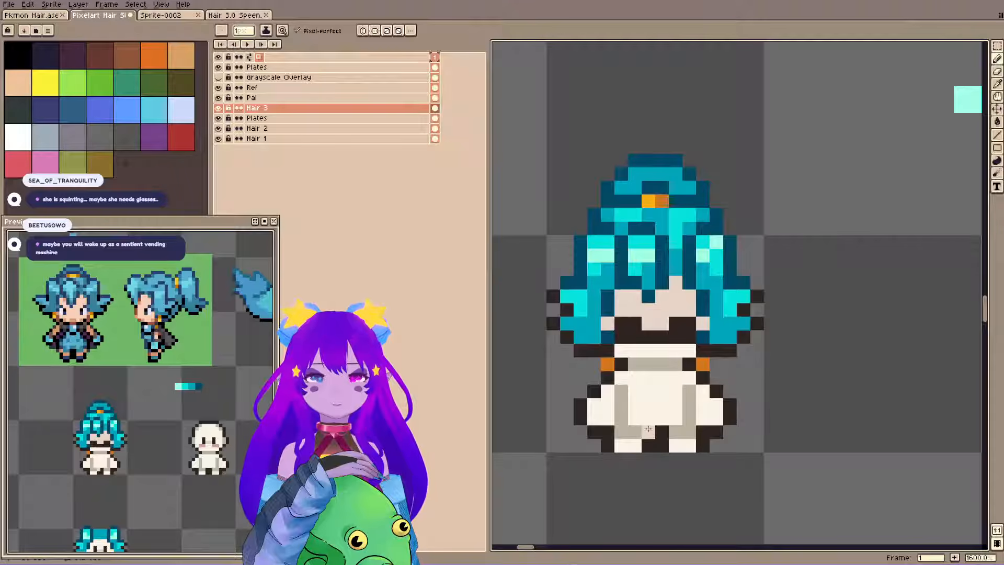
# Clear the middle pixels between the dark eye blocks, join them with a dark upper bridge to form sunglasses, and save.
pyautogui.click(662, 200)
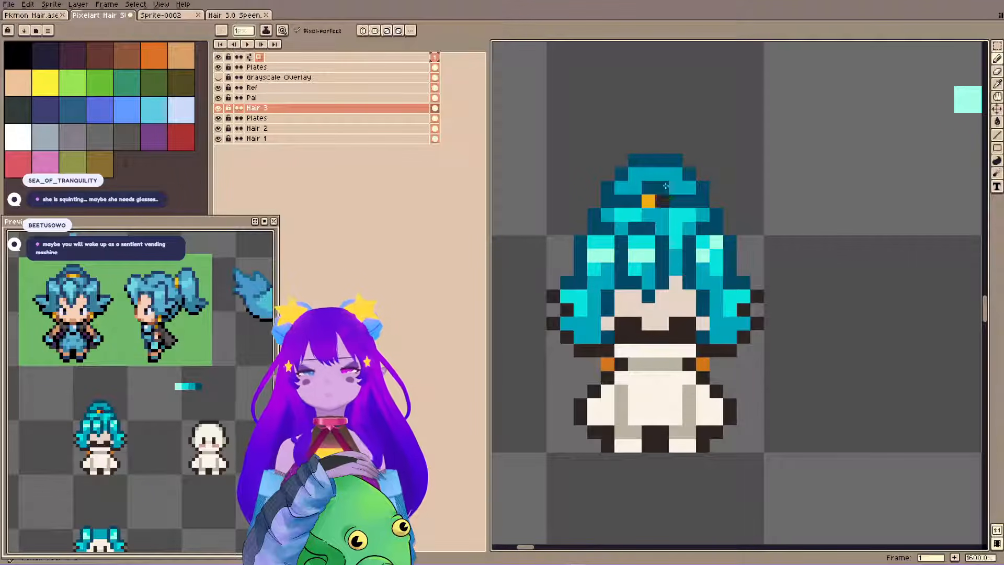
pyautogui.keyDown('alt'); pyautogui.click(654, 324); pyautogui.keyUp('alt')
pyautogui.moveTo(662, 337); pyautogui.dragTo(648, 337)
pyautogui.moveTo(625, 402); pyautogui.dragTo(620, 417)
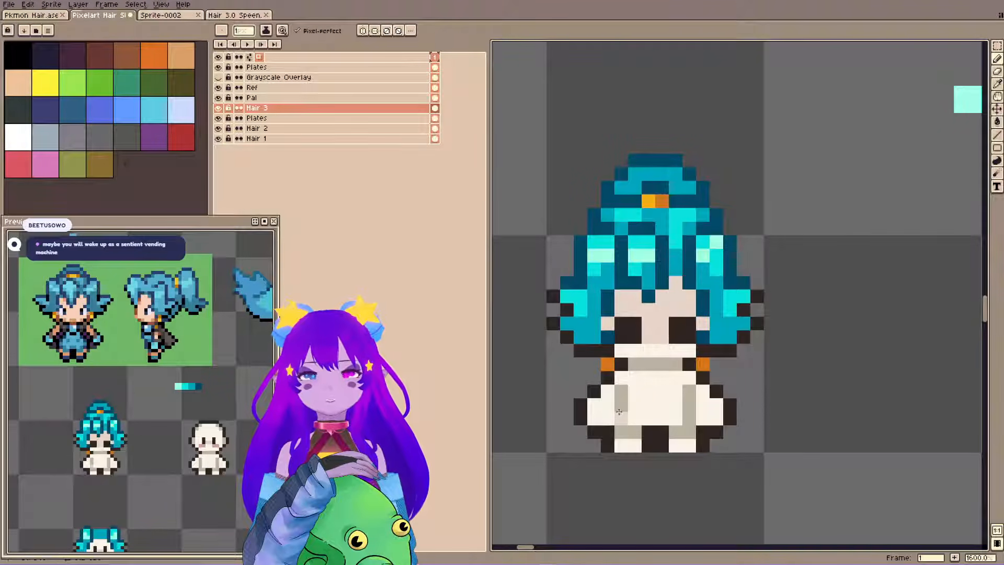
pyautogui.keyDown('alt'); pyautogui.click(634, 325); pyautogui.keyUp('alt')
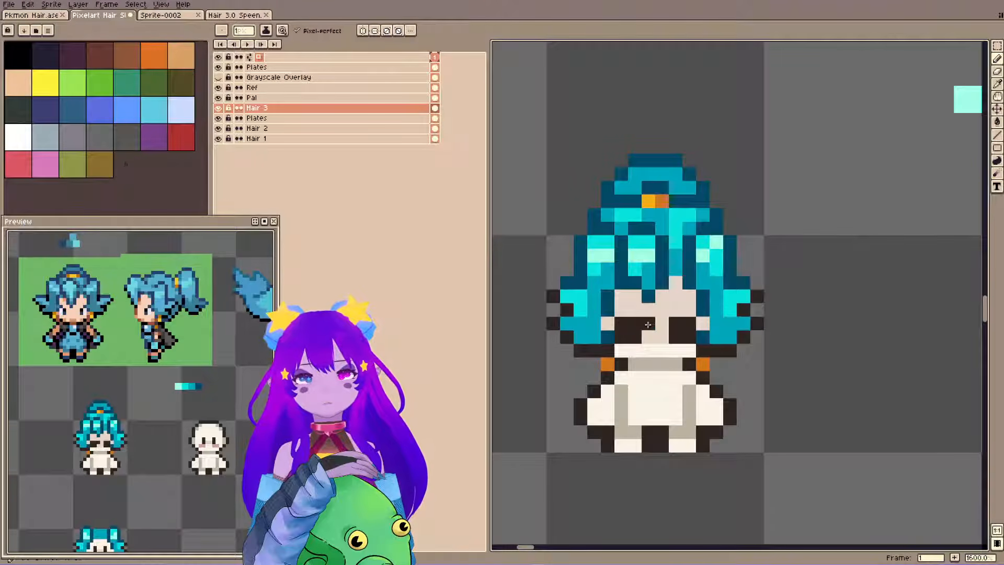
pyautogui.moveTo(648, 323); pyautogui.dragTo(662, 324)
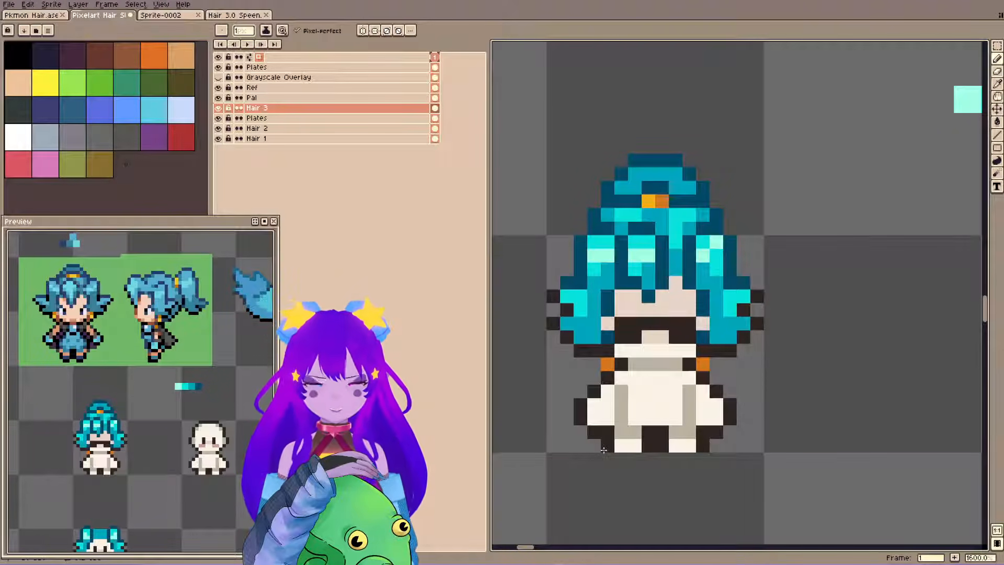
pyautogui.hotkey('ctrl', 's')
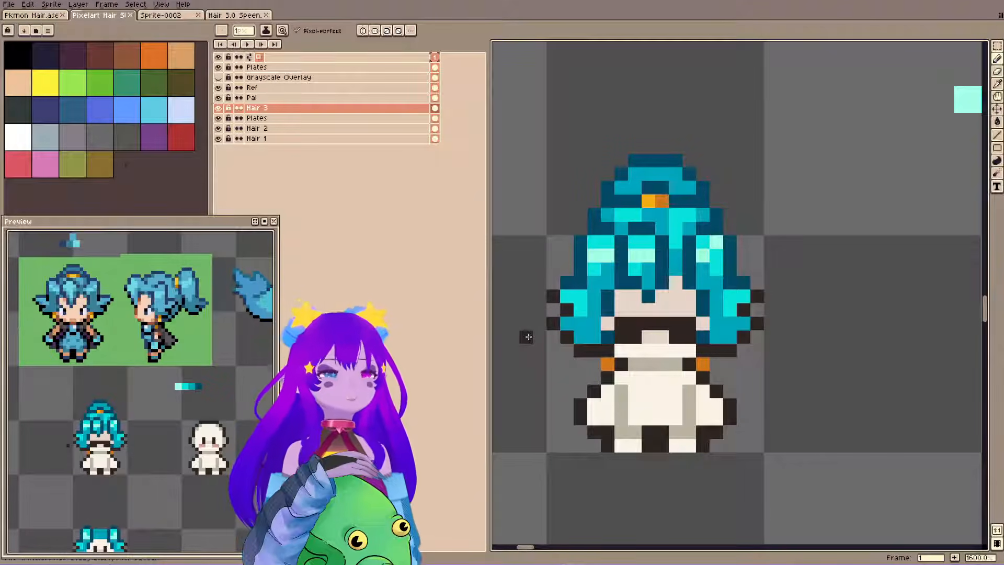
# Cut the sunglasses from Hair 3, paste them on the Plates layer below it, and shift them up one pixel.
pyautogui.press('m')
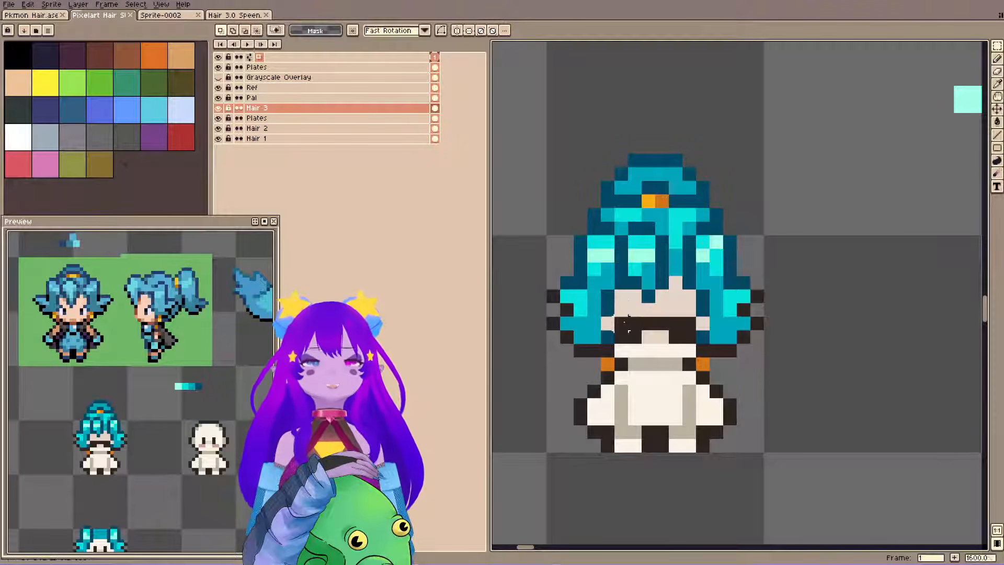
pyautogui.moveTo(614, 316); pyautogui.dragTo(698, 344)
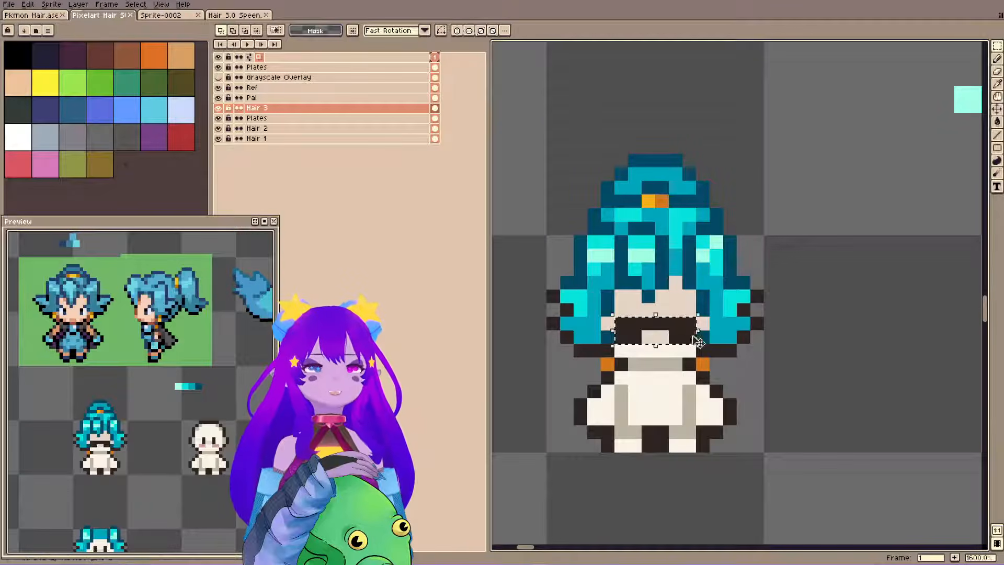
pyautogui.press('Delete')
pyautogui.click(353, 120)
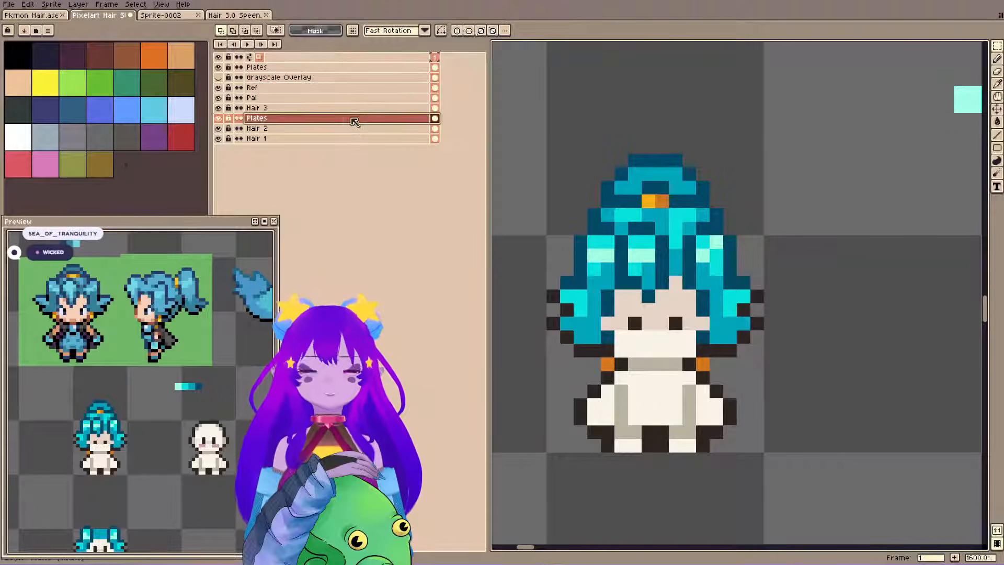
pyautogui.hotkey('ctrl', 'v')
pyautogui.moveTo(668, 342); pyautogui.dragTo(668, 328)
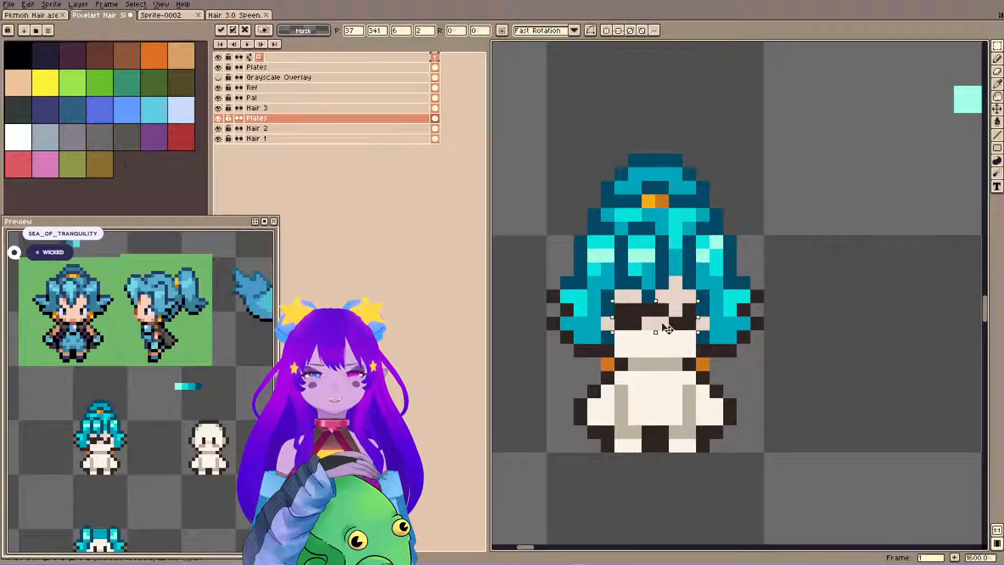
# Drop the selection and touch up the sunglasses' lens and bridge with dark pixels on the Plates layer.
pyautogui.hotkey('ctrl', 'd')
pyautogui.press('b')
pyautogui.keyDown('alt'); pyautogui.click(674, 322); pyautogui.keyUp('alt')
pyautogui.click(676, 310)
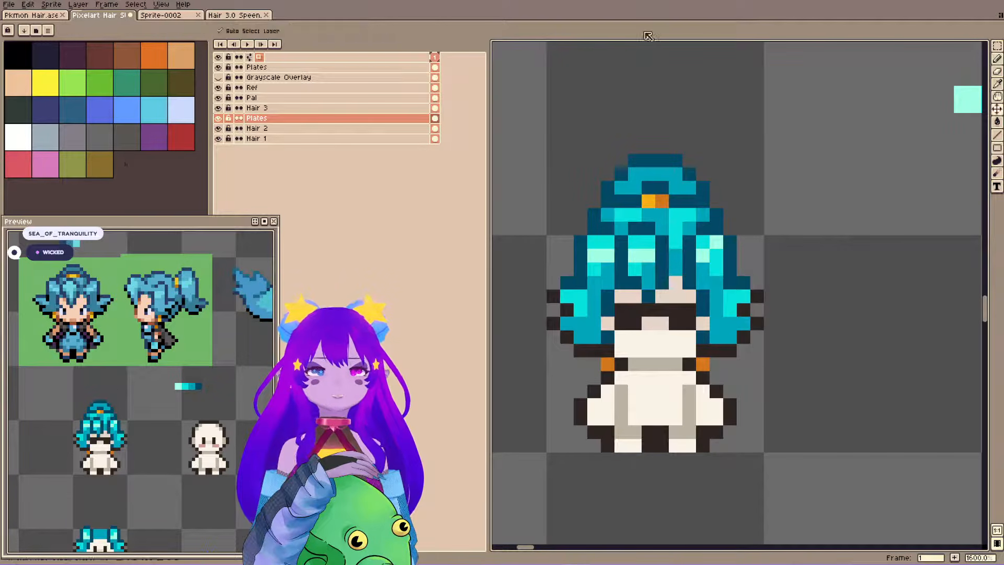
# Save the file and examine the finished sunglasses sprite beside the reference characters.
pyautogui.hotkey('ctrl', 's')
pyautogui.scroll(-3, 642, 158)
pyautogui.moveTo(670, 145); pyautogui.dragTo(686, 200)
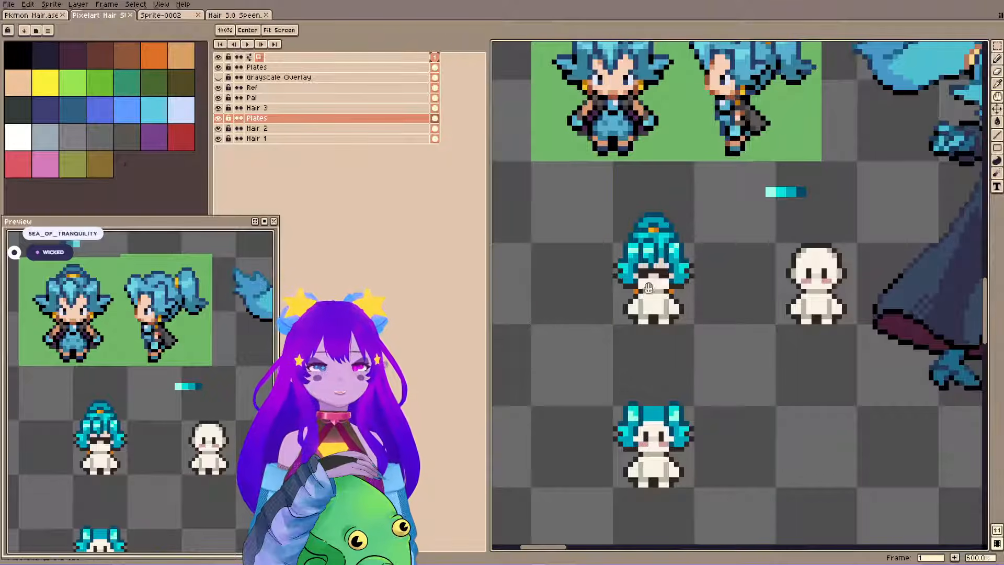
pyautogui.moveTo(655, 283); pyautogui.dragTo(672, 305)
pyautogui.moveTo(610, 346); pyautogui.dragTo(600, 335)
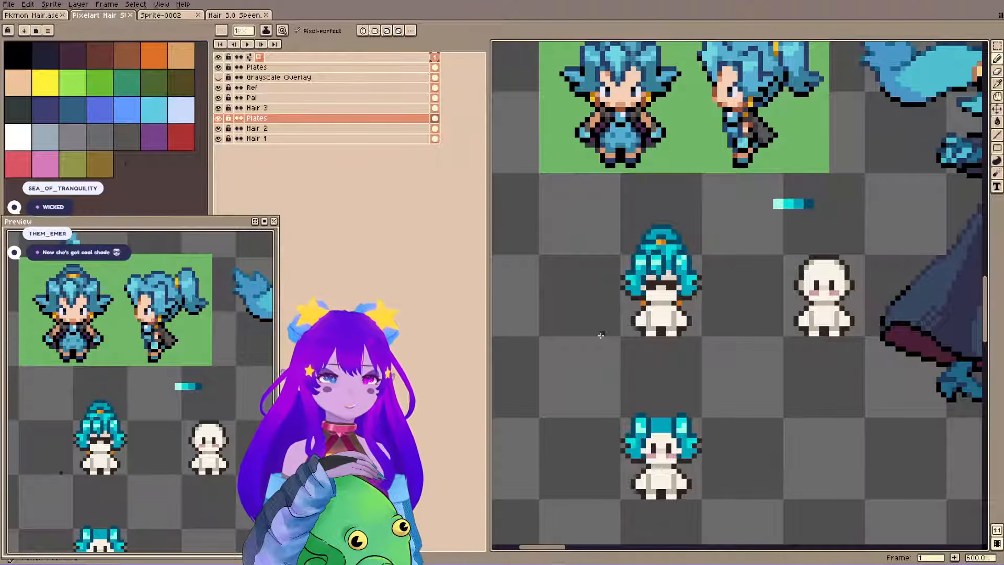
pyautogui.moveTo(594, 287); pyautogui.dragTo(576, 287)
pyautogui.hotkey('ctrl', 's')
pyautogui.moveTo(622, 174); pyautogui.dragTo(596, 155)
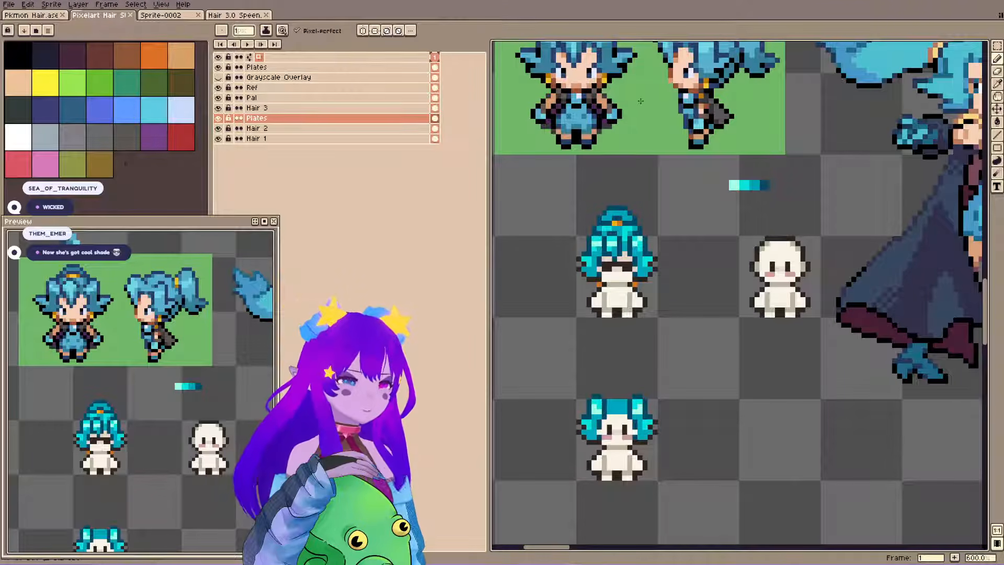
pyautogui.hotkey('ctrl', 's')
# Move the top Plates layer directly beneath Hair 3 and merge it down into the other Plates layer.
pyautogui.moveTo(802, 261); pyautogui.dragTo(540, 297)
pyautogui.moveTo(607, 275); pyautogui.dragTo(831, 259)
pyautogui.scroll(-4, 724, 292)
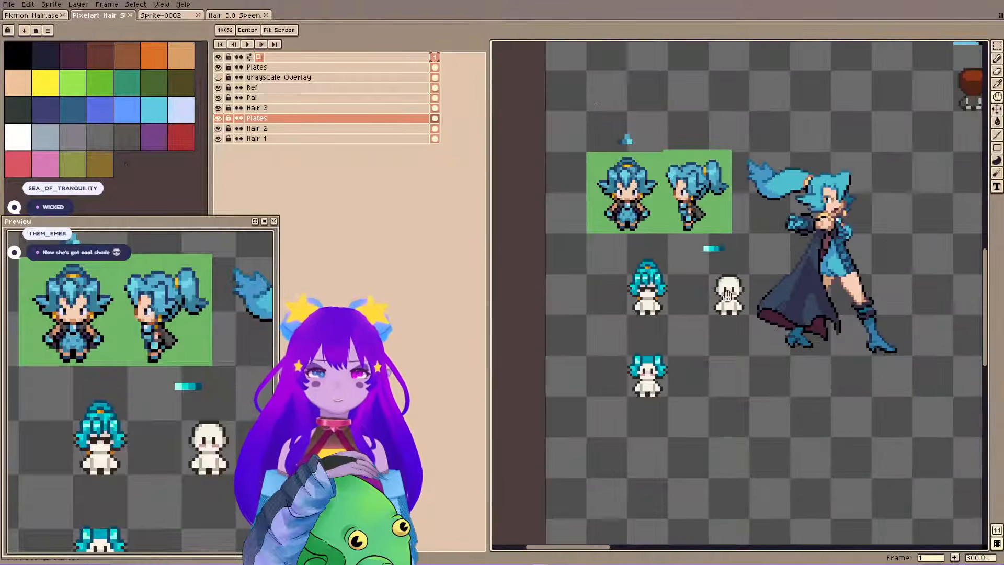
pyautogui.moveTo(778, 285); pyautogui.dragTo(533, 267)
pyautogui.moveTo(752, 158); pyautogui.dragTo(485, 296)
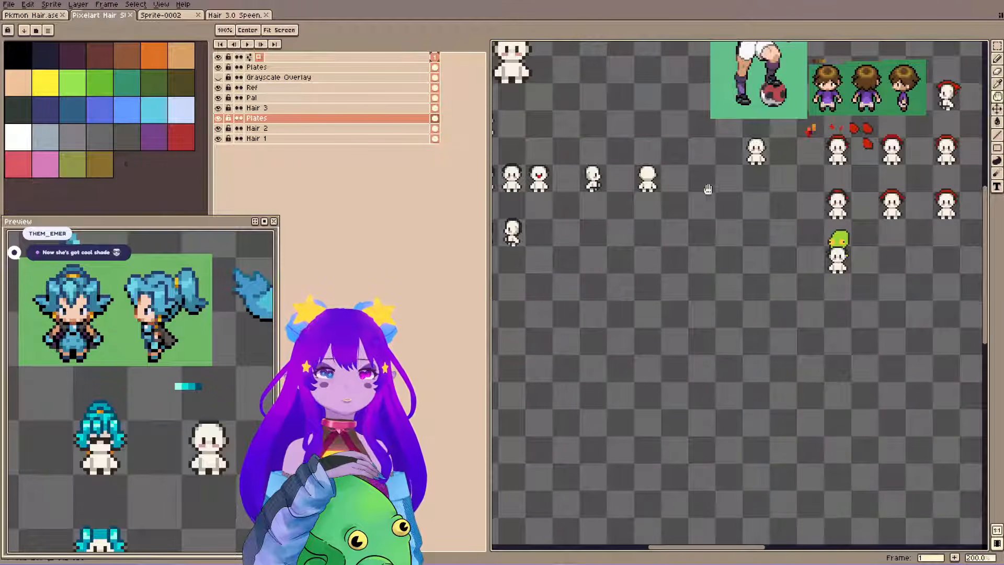
pyautogui.scroll(4, 574, 158)
pyautogui.moveTo(581, 178); pyautogui.dragTo(667, 169)
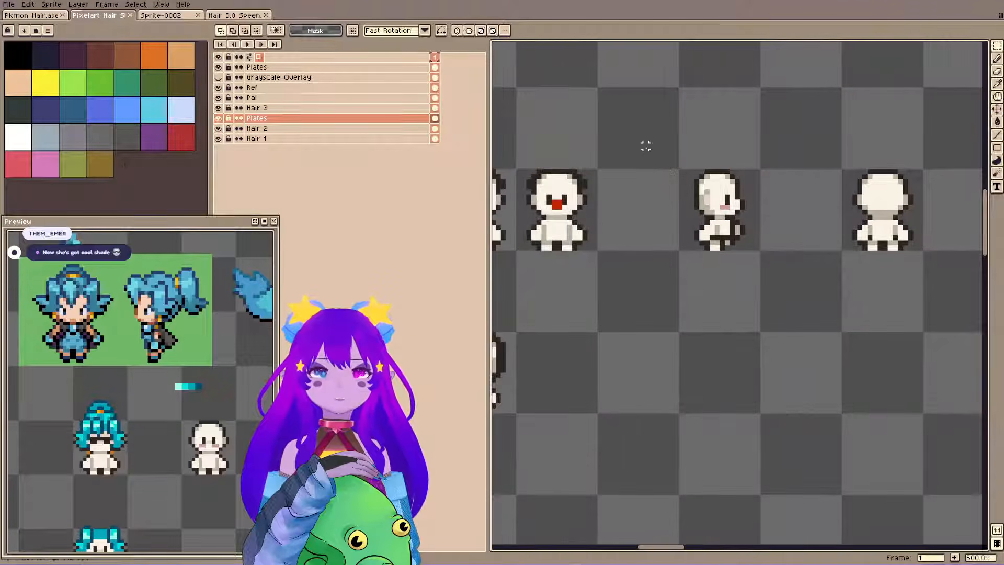
pyautogui.moveTo(421, 119); pyautogui.dragTo(275, 116)
pyautogui.scroll(-4, 541, 170)
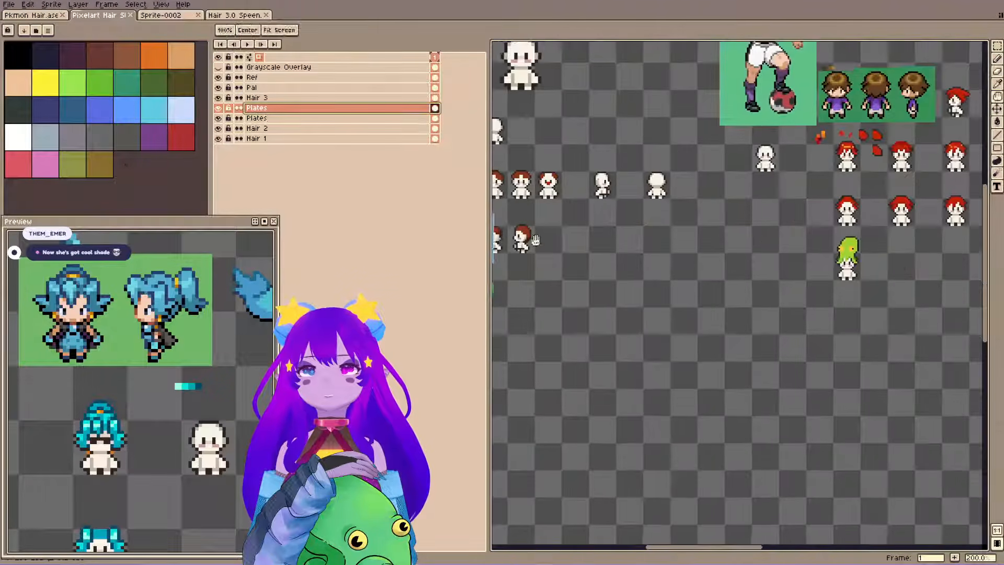
pyautogui.moveTo(510, 245); pyautogui.dragTo(941, 193)
pyautogui.hotkey('ctrl', 'e')
# Check the body sprites across the sheet after the layer merge, and save the file.
pyautogui.moveTo(757, 157); pyautogui.dragTo(505, 168)
pyautogui.moveTo(868, 211); pyautogui.dragTo(476, 259)
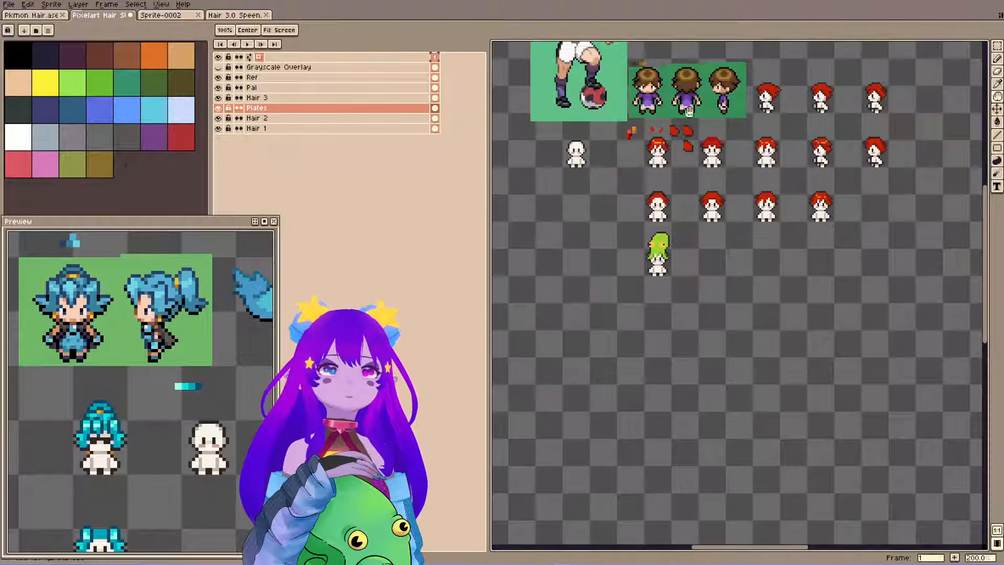
pyautogui.moveTo(601, 176); pyautogui.dragTo(785, 182)
pyautogui.scroll(3, 560, 177)
pyautogui.press('m')
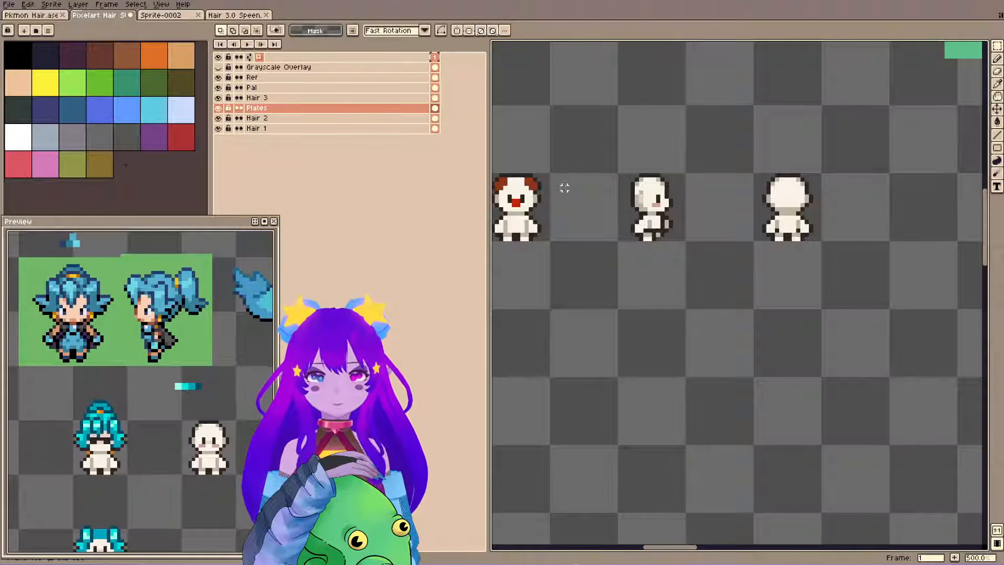
pyautogui.press('space')
pyautogui.moveTo(734, 222); pyautogui.dragTo(775, 228)
pyautogui.moveTo(665, 235); pyautogui.dragTo(709, 244)
pyautogui.hotkey('ctrl', 's')
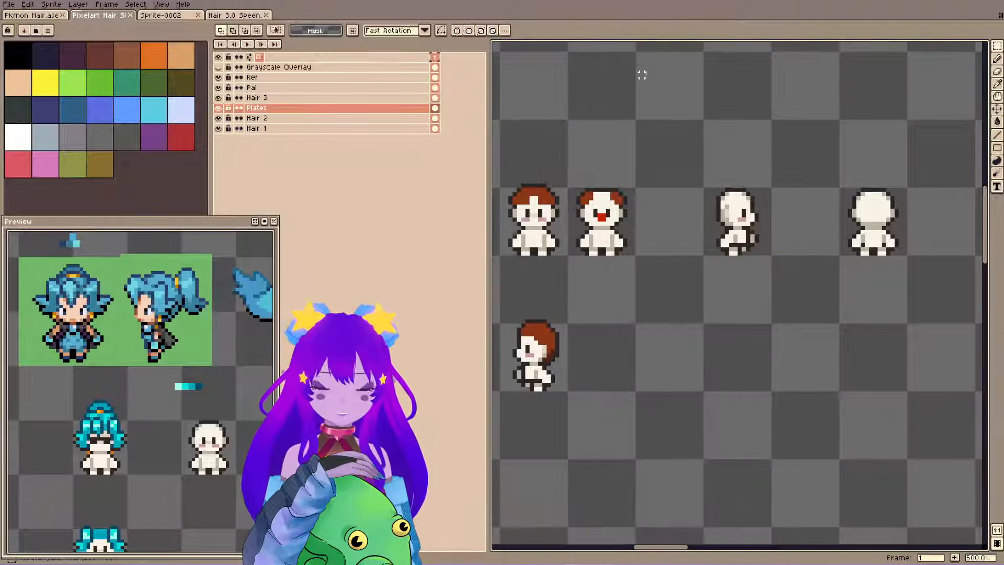
# Select and copy the blank side-view body from the Plates layer.
pyautogui.press('space')
pyautogui.moveTo(652, 122); pyautogui.dragTo(673, 134)
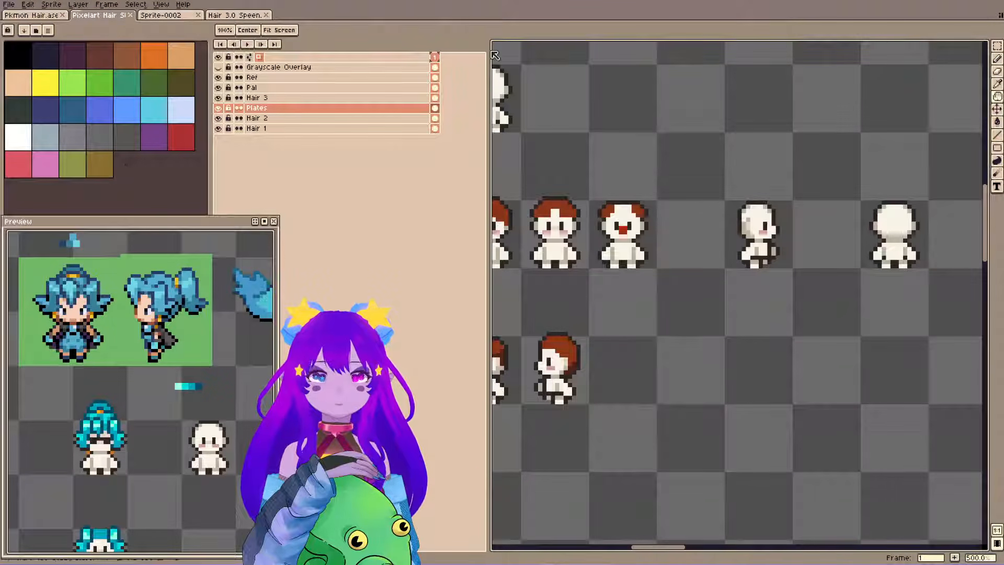
pyautogui.moveTo(704, 188); pyautogui.dragTo(823, 306)
pyautogui.press('space')
pyautogui.moveTo(648, 383); pyautogui.dragTo(844, 306)
pyautogui.press('space')
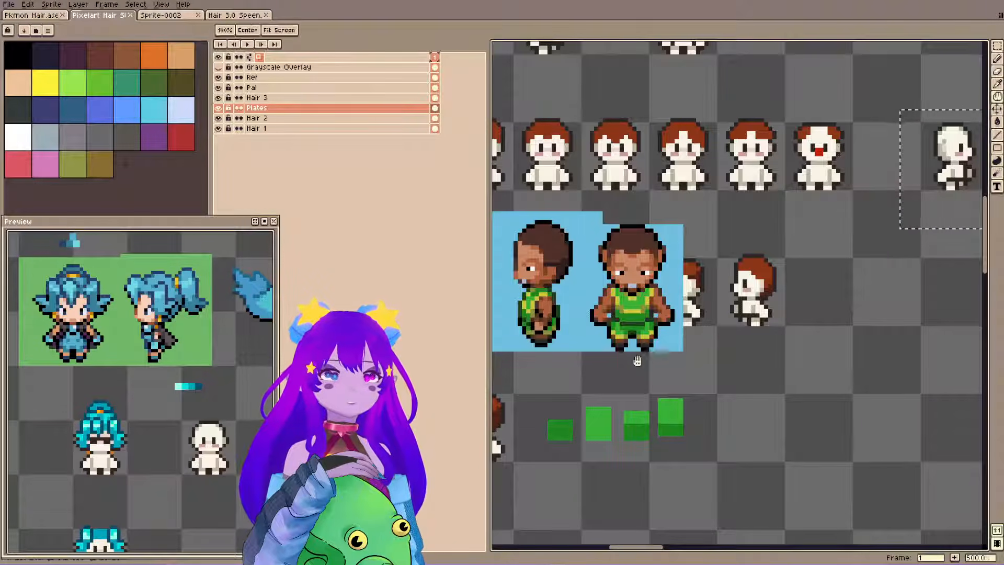
# Paste the side-view body on Plates, flip it horizontally, and place it to the left of the sunglasses sprite.
pyautogui.moveTo(637, 360); pyautogui.dragTo(951, 228)
pyautogui.moveTo(515, 444); pyautogui.dragTo(955, 222)
pyautogui.press('space')
pyautogui.moveTo(651, 413); pyautogui.dragTo(739, 279)
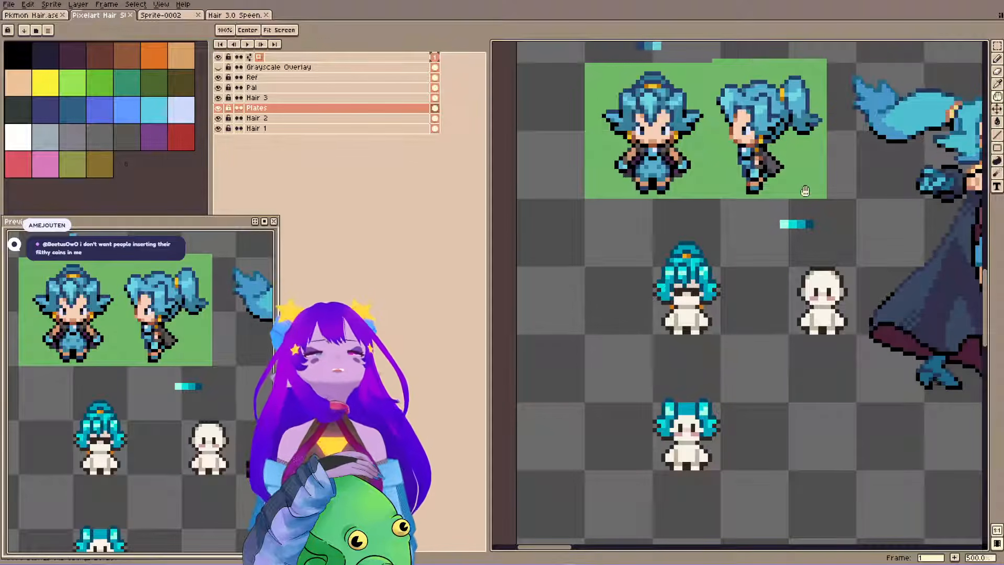
pyautogui.moveTo(773, 396); pyautogui.dragTo(769, 294)
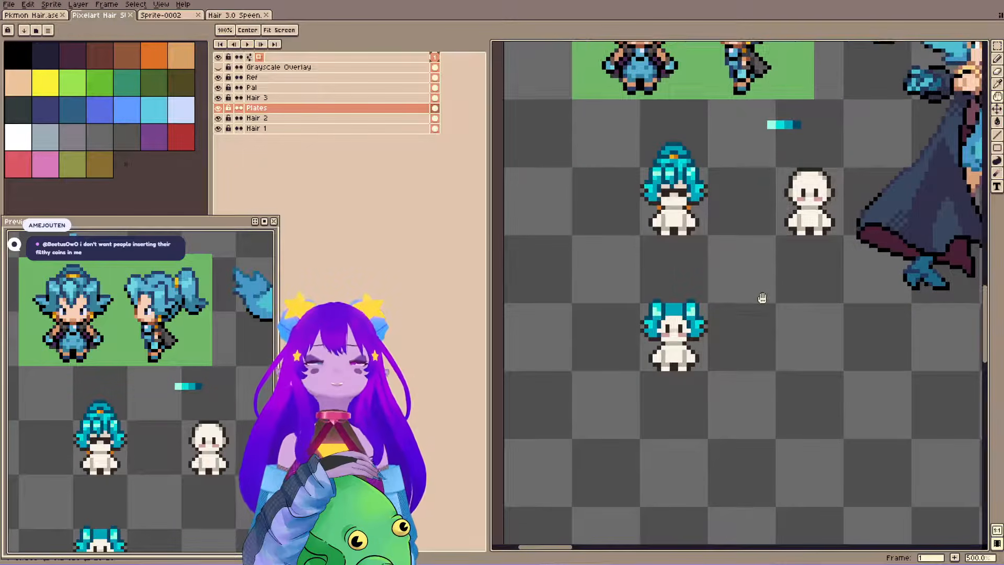
pyautogui.moveTo(687, 214); pyautogui.dragTo(687, 308)
pyautogui.scroll(5, 677, 318)
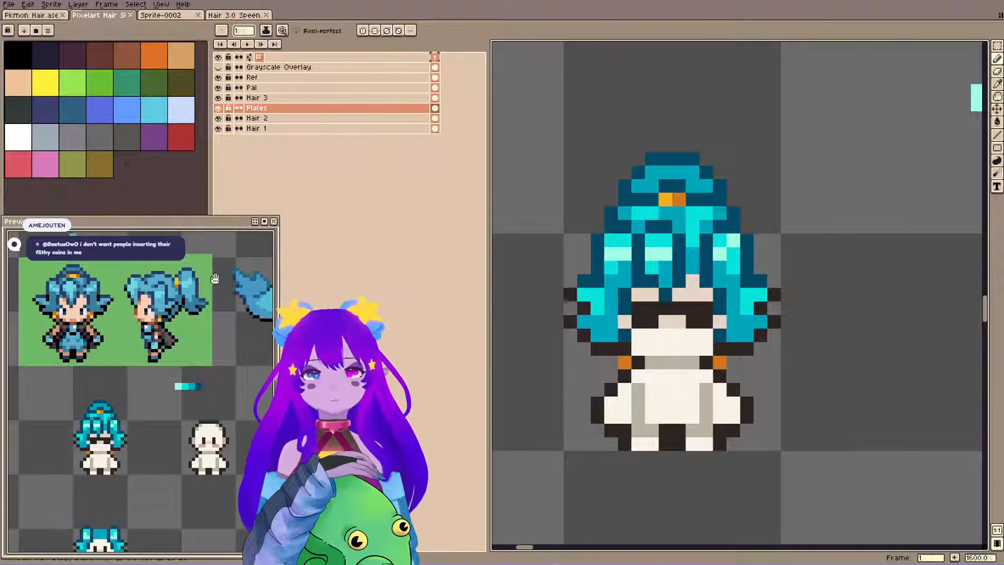
pyautogui.moveTo(605, 197); pyautogui.dragTo(685, 211)
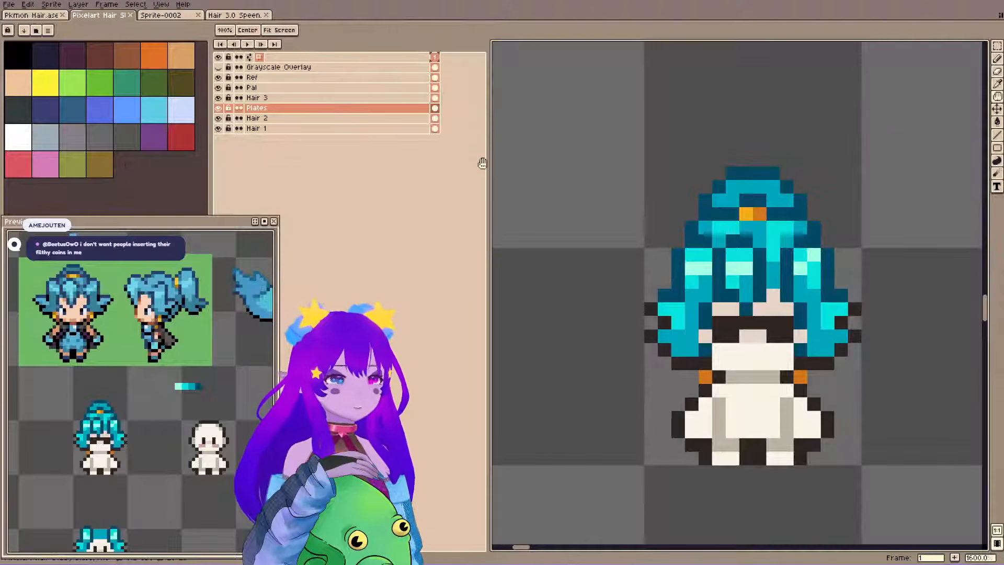
pyautogui.scroll(-3, 607, 330)
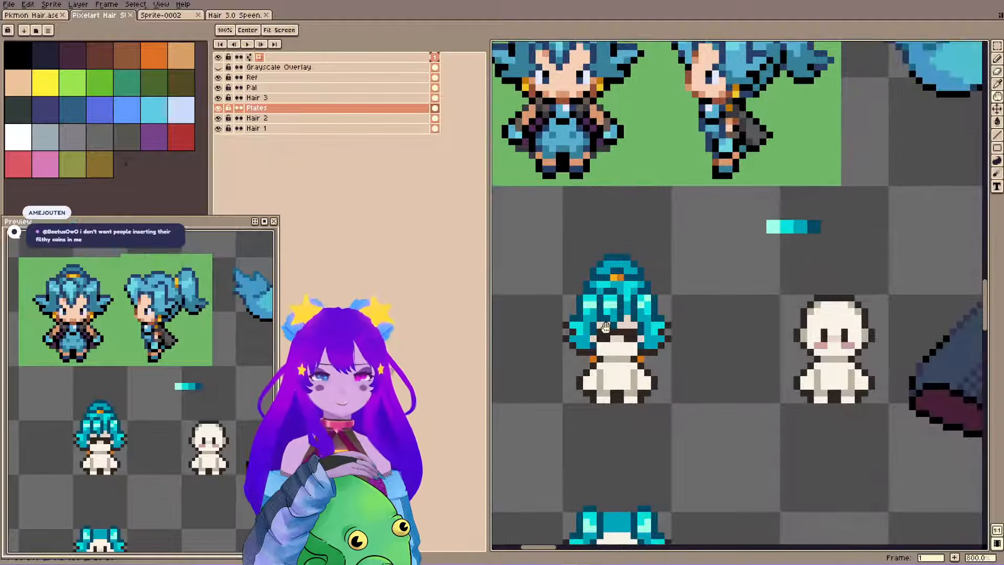
pyautogui.moveTo(692, 264); pyautogui.dragTo(789, 243)
pyautogui.hotkey('ctrl', 'v')
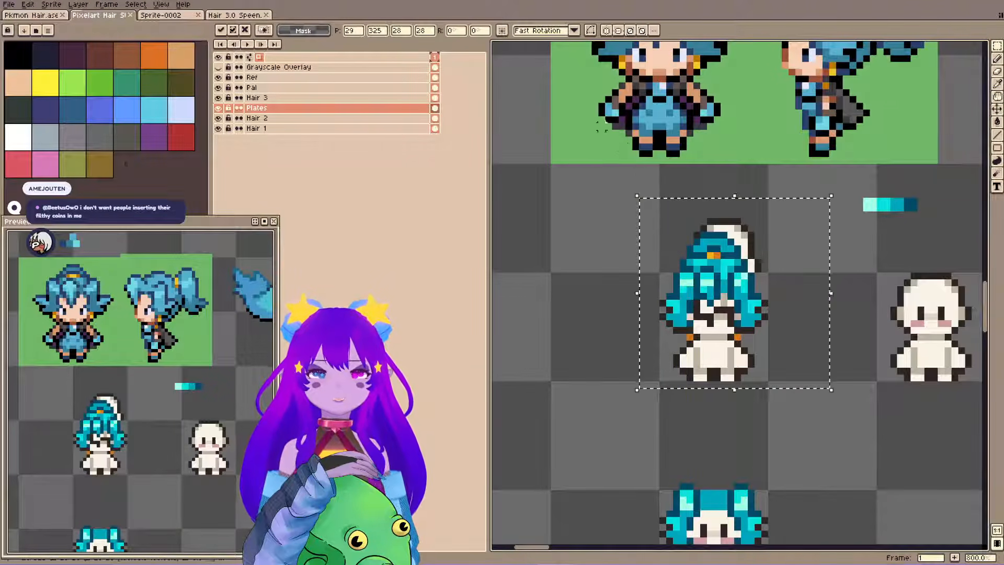
pyautogui.hotkey('shift', 'h')
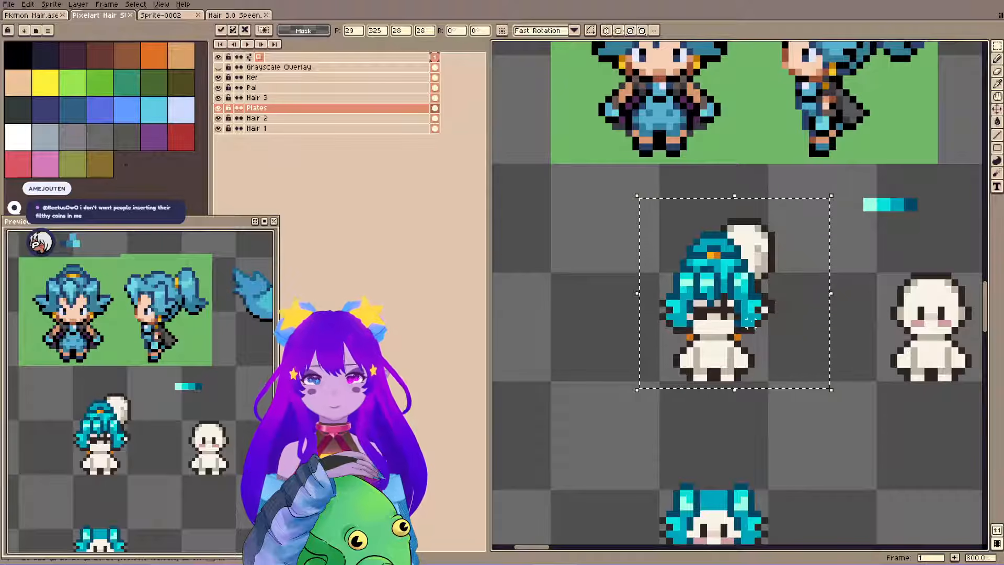
pyautogui.moveTo(795, 307); pyautogui.dragTo(593, 342)
pyautogui.hotkey('ctrl', 'd')
pyautogui.moveTo(673, 222); pyautogui.dragTo(658, 262)
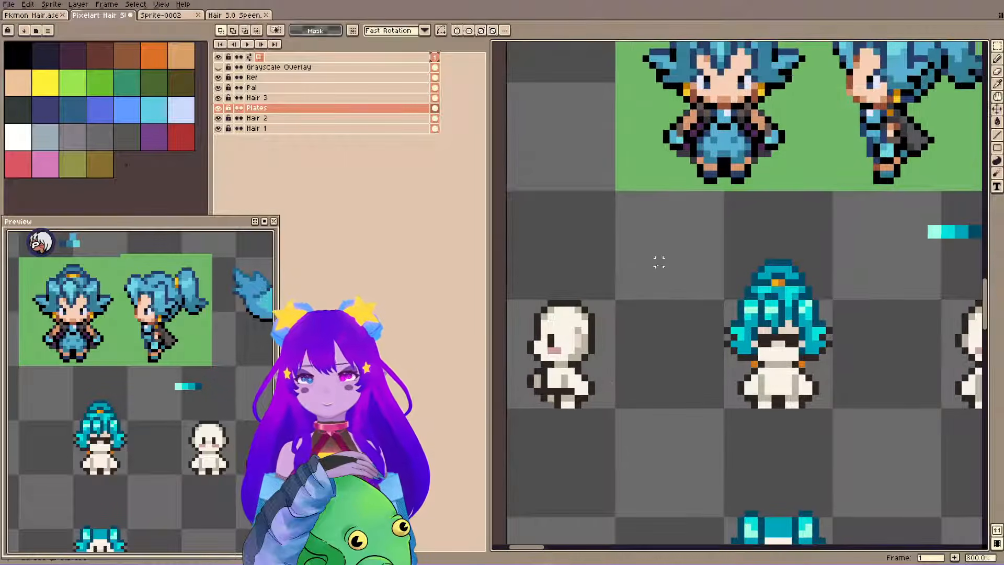
# Draw an orange earring on the side-view head on Hair 3, aligned with the front view's earring, and erase the guide line.
pyautogui.moveTo(100, 403); pyautogui.dragTo(199, 392)
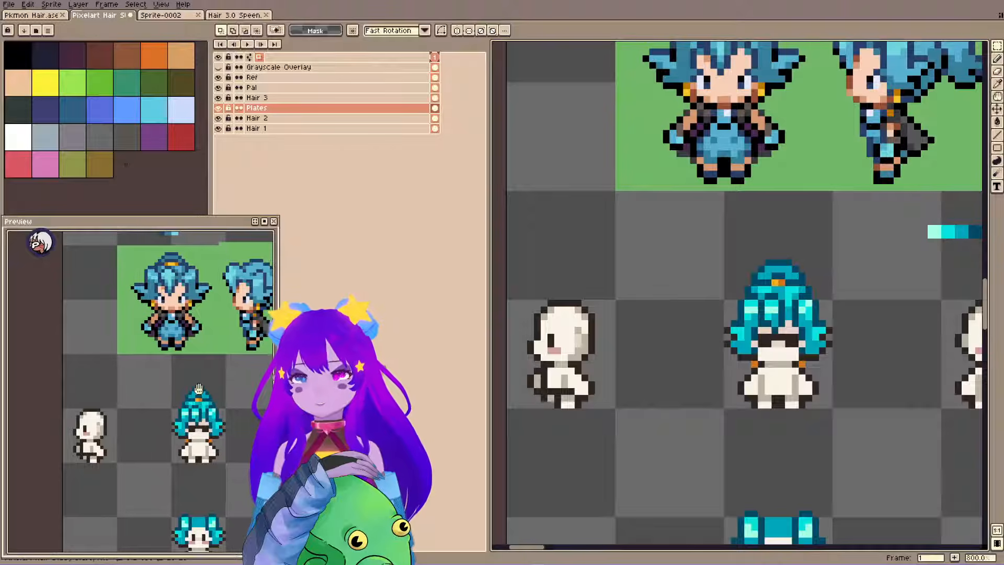
pyautogui.click(320, 98)
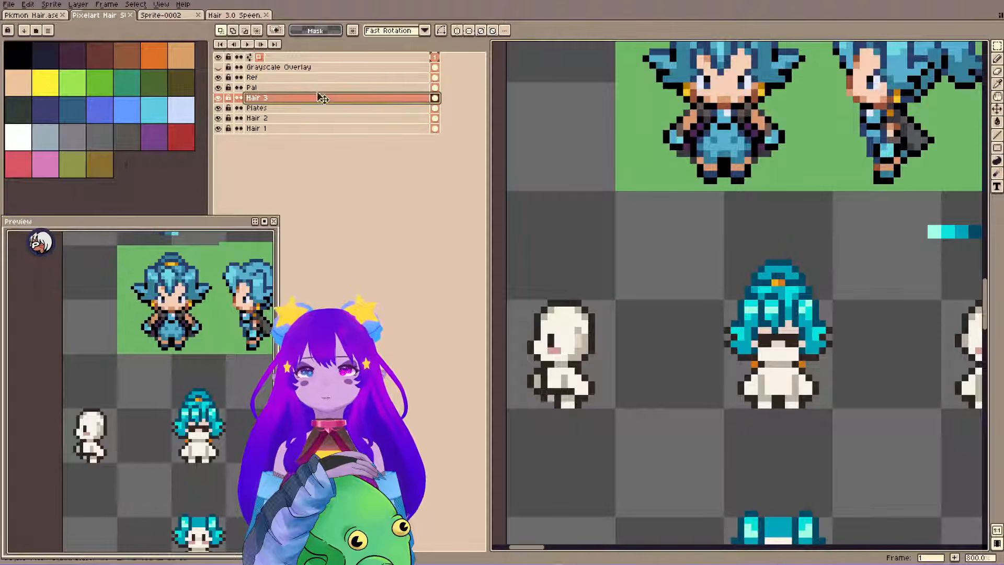
pyautogui.press('i')
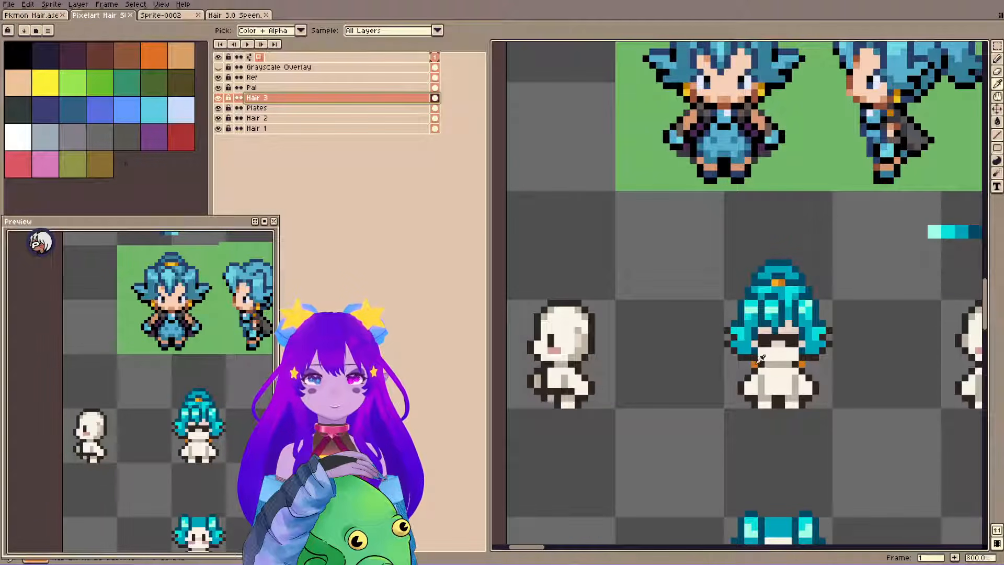
pyautogui.press('b')
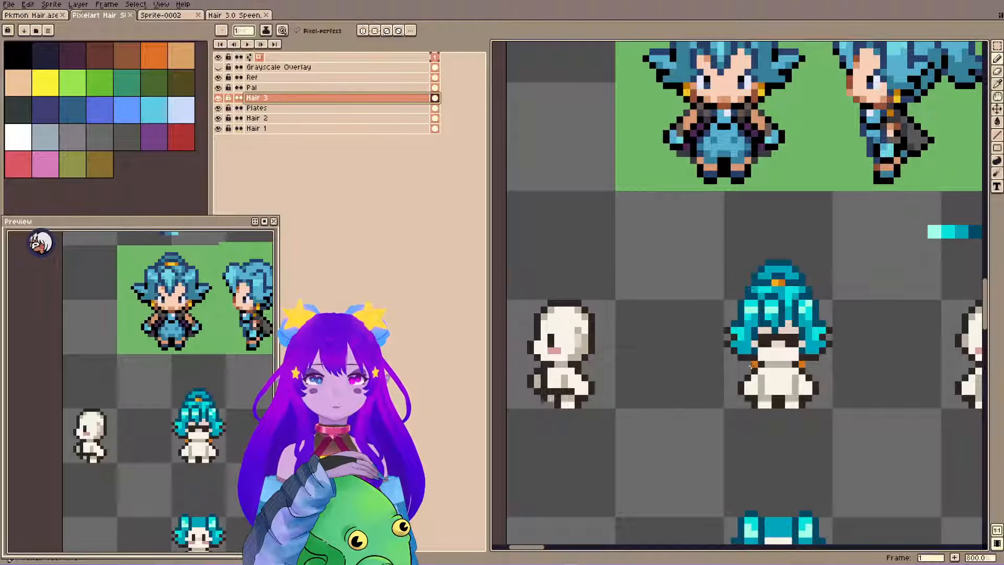
pyautogui.click(753, 363)
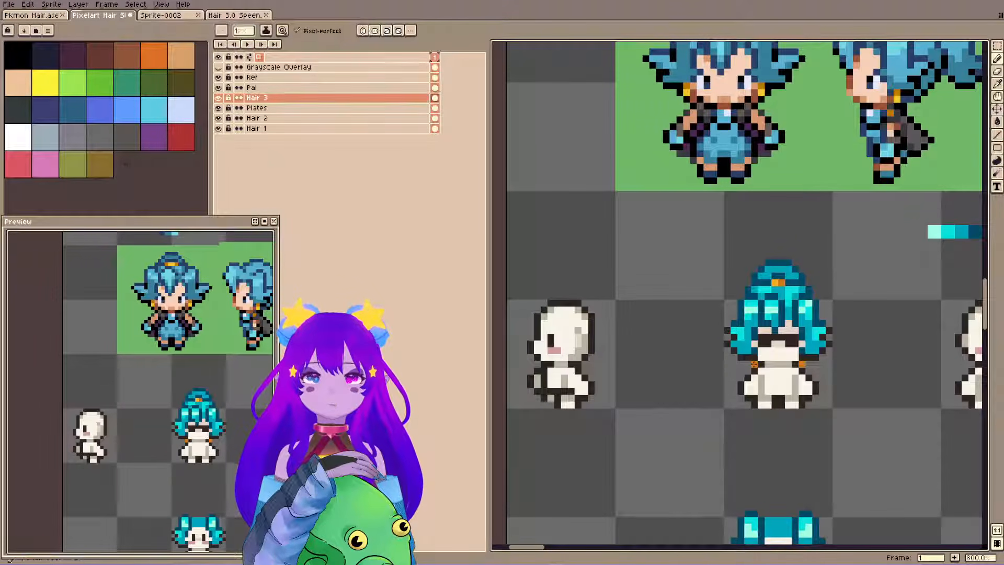
pyautogui.press('shift')
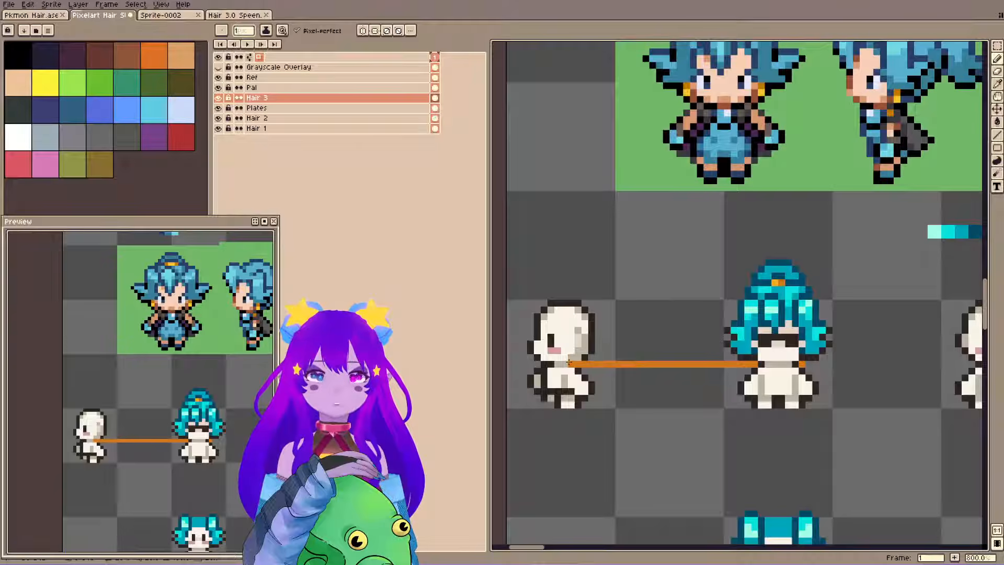
pyautogui.press('e')
pyautogui.click(585, 364)
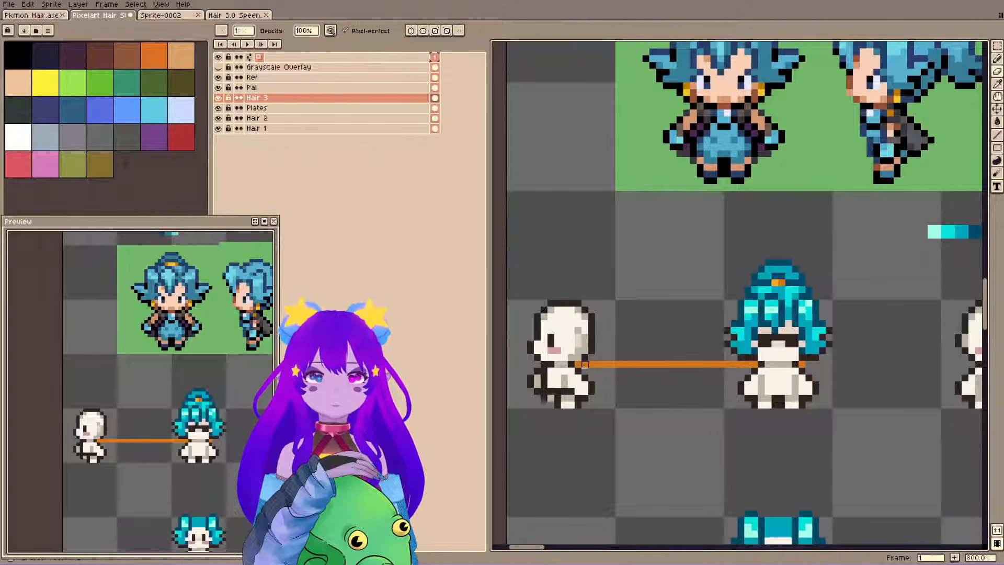
pyautogui.keyDown('shift'); pyautogui.click(748, 365); pyautogui.keyUp('shift')
# Mark the hair's lower edge behind the side-view head with a short dark line, level with the front view's outline.
pyautogui.press('b')
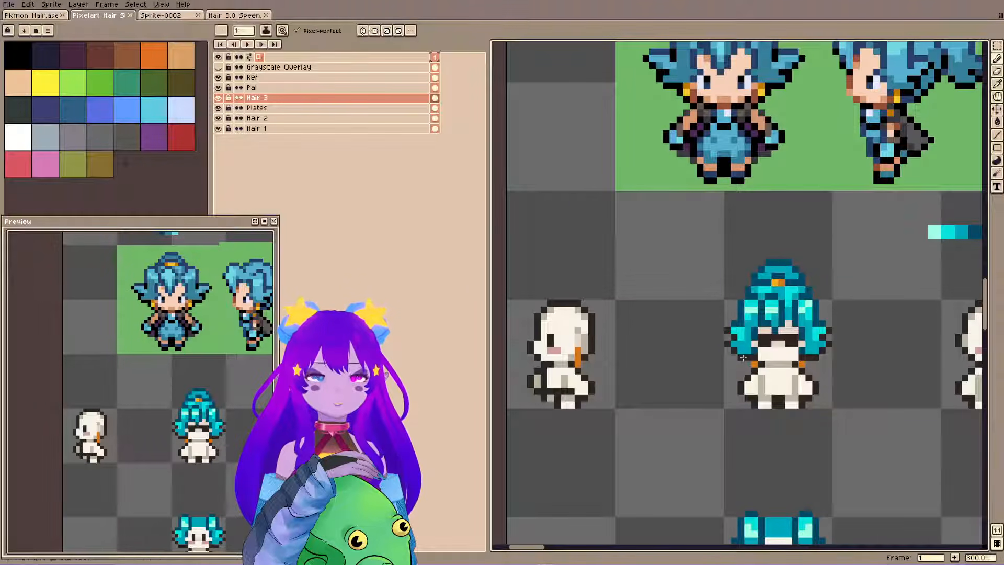
pyautogui.press('shift')
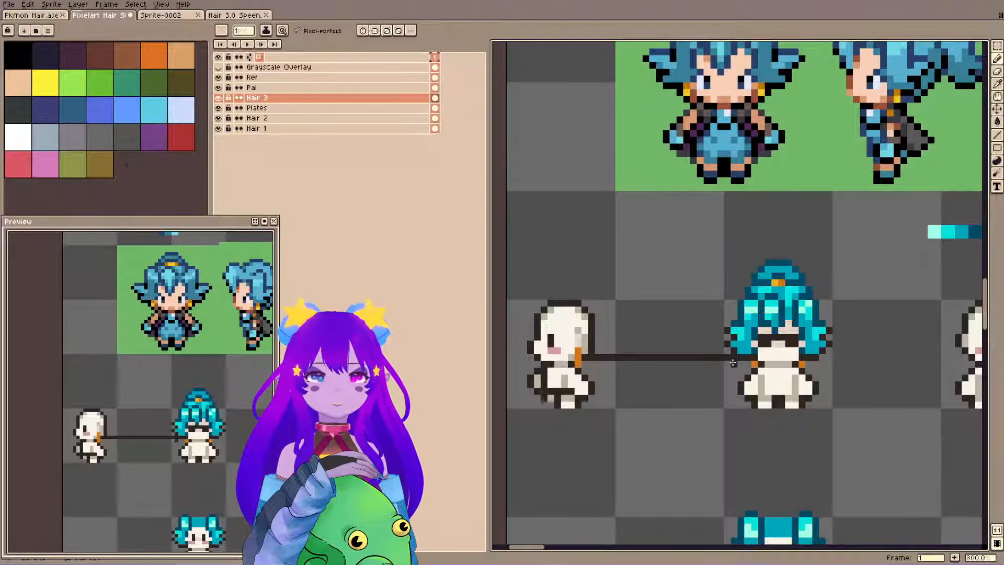
pyautogui.hotkey('ctrl', 'z')
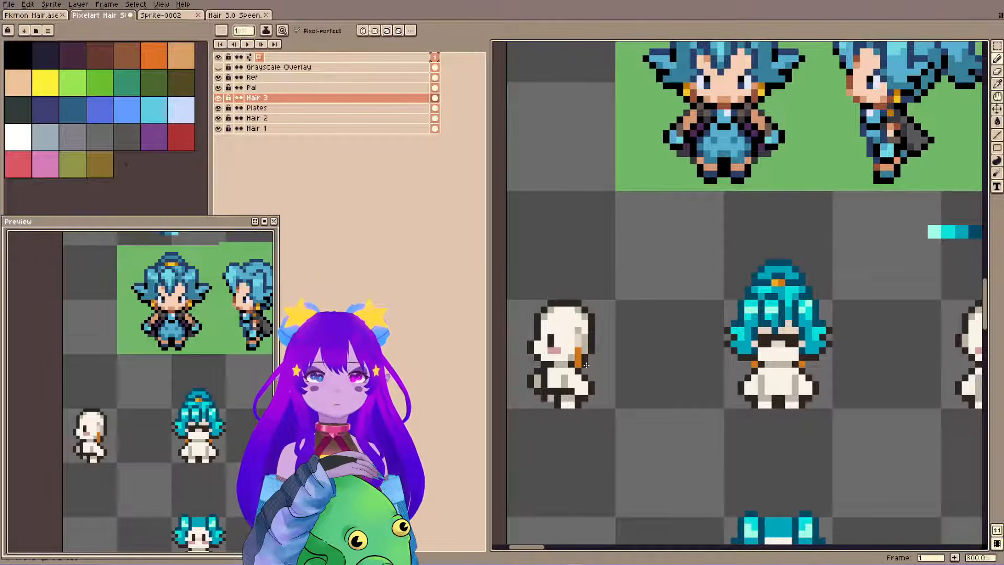
pyautogui.press('space')
pyautogui.moveTo(712, 293); pyautogui.dragTo(676, 335)
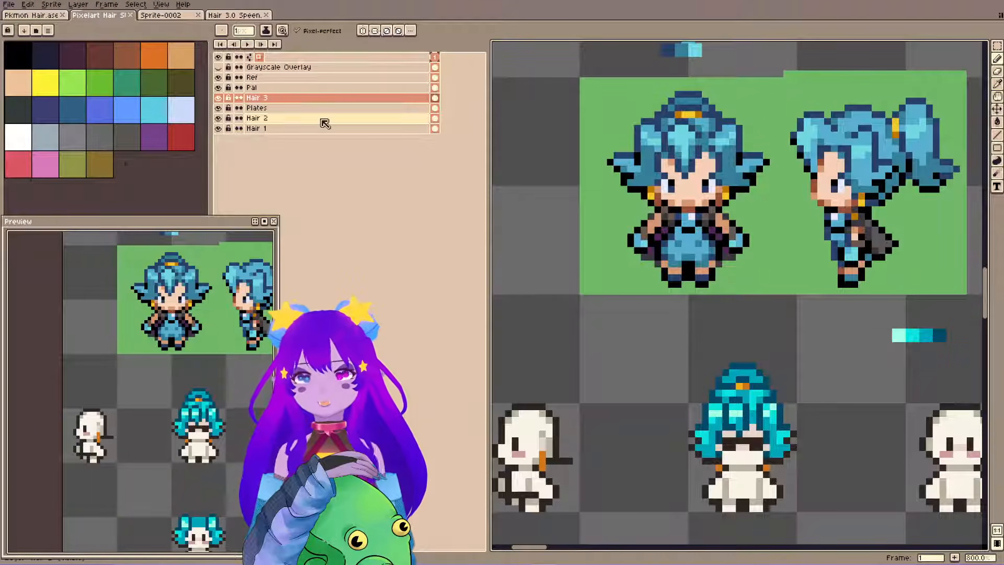
pyautogui.scroll(-1, 134, 329)
pyautogui.moveTo(130, 335); pyautogui.dragTo(82, 362)
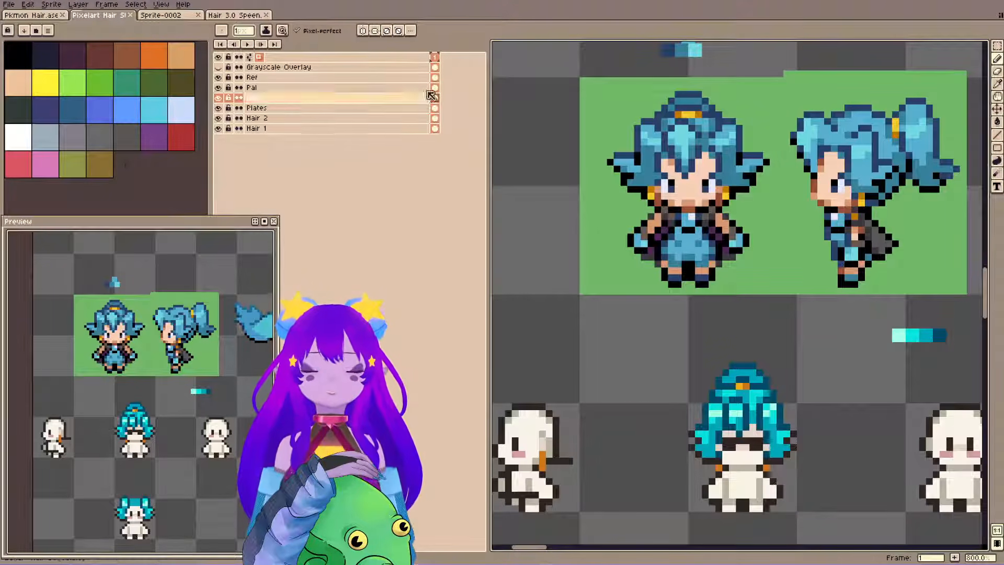
pyautogui.moveTo(599, 274); pyautogui.dragTo(629, 271)
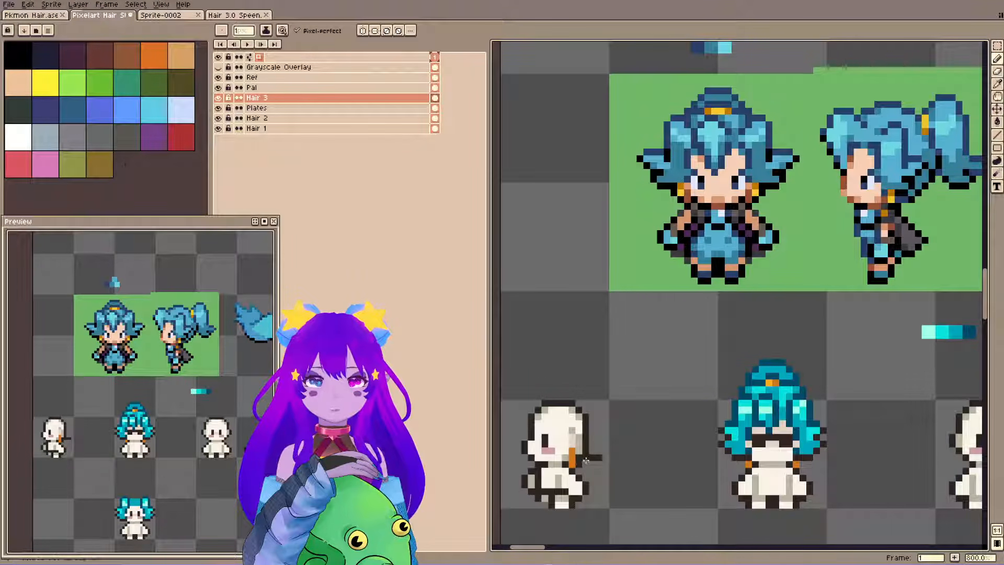
# Add teal hair pixels behind the side-view head's earring and erase the dark marker line sticking out behind it.
pyautogui.press('i')
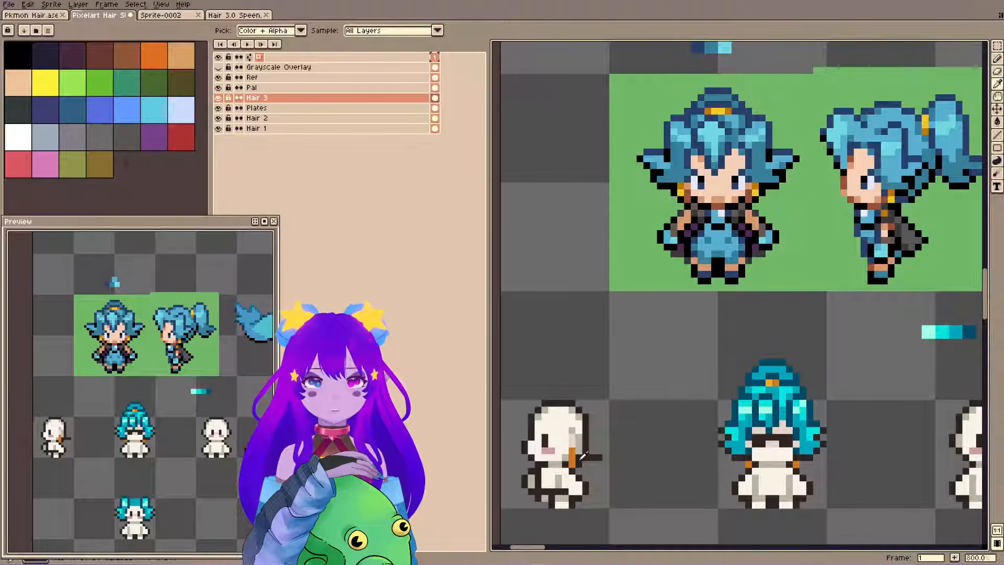
pyautogui.keyDown('alt'); pyautogui.click(783, 369); pyautogui.keyUp('alt')
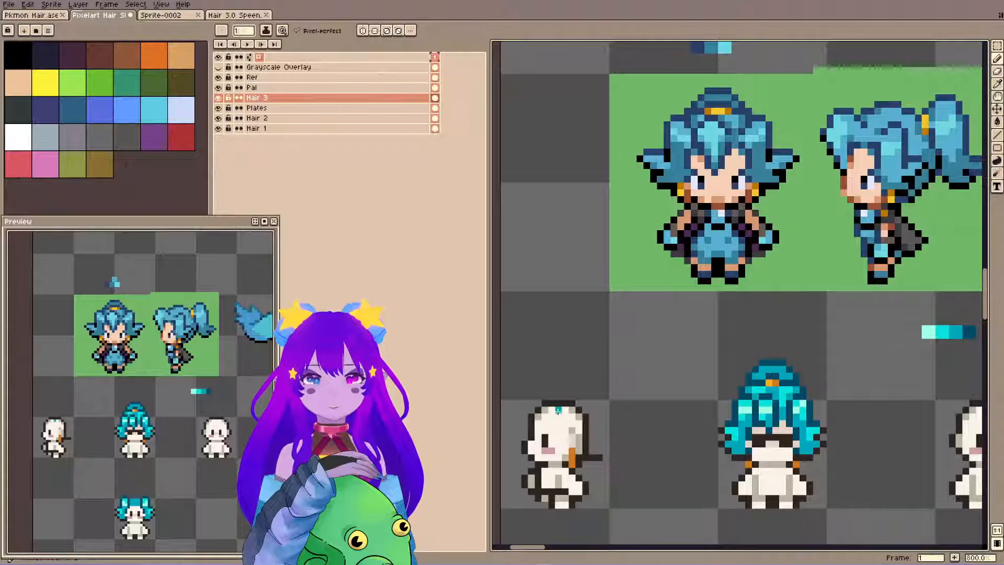
pyautogui.click(578, 456)
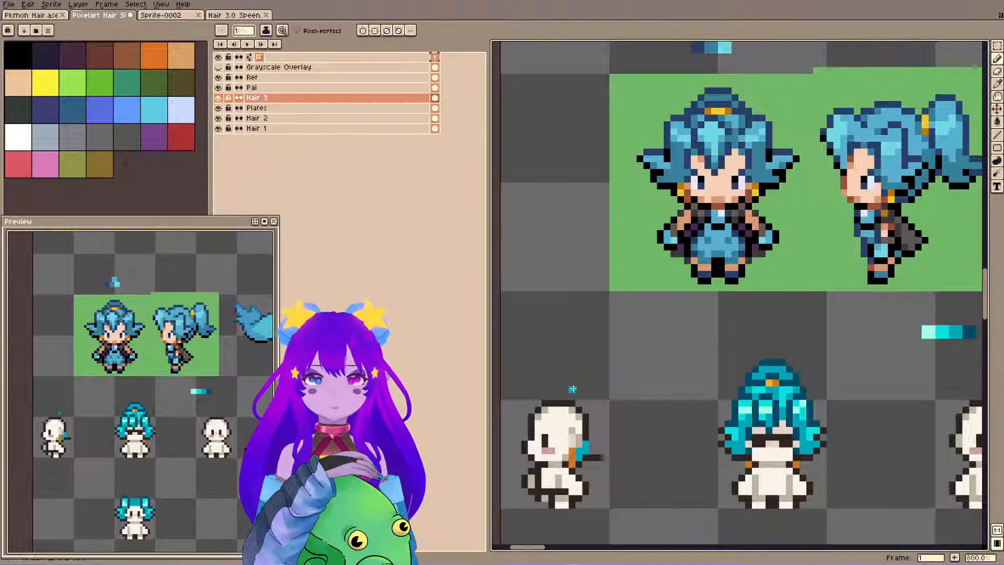
pyautogui.press('e')
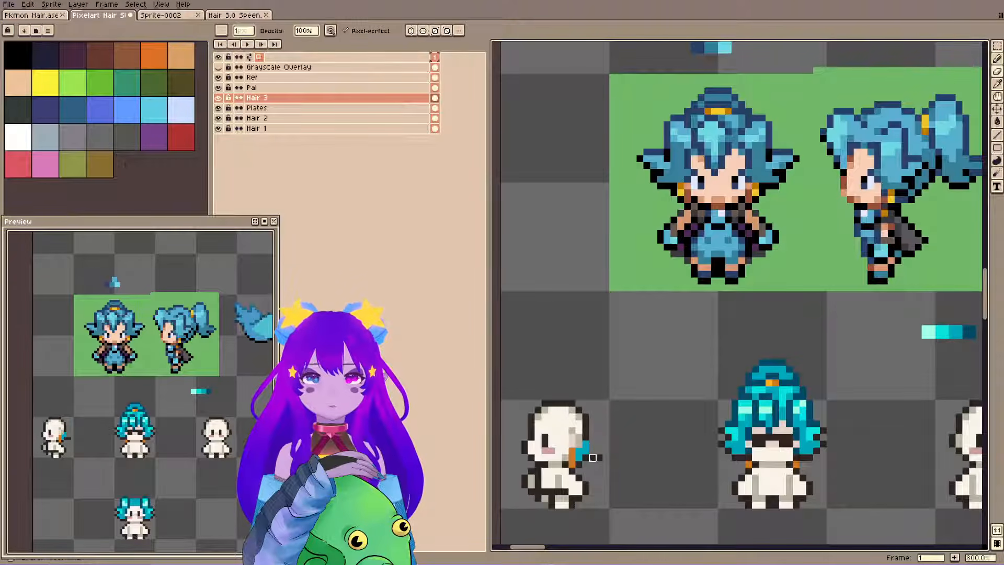
pyautogui.press('b')
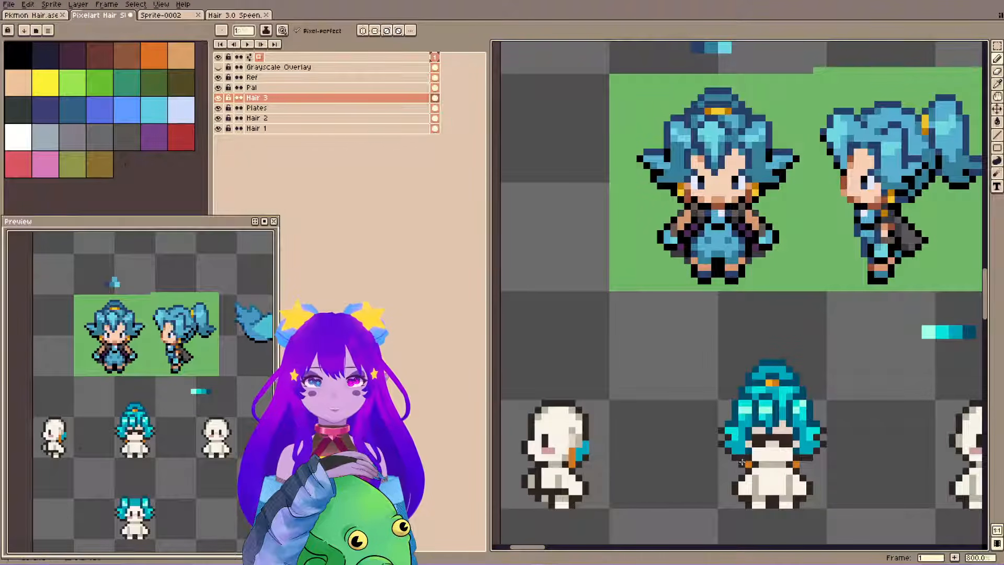
pyautogui.moveTo(742, 462); pyautogui.dragTo(593, 459)
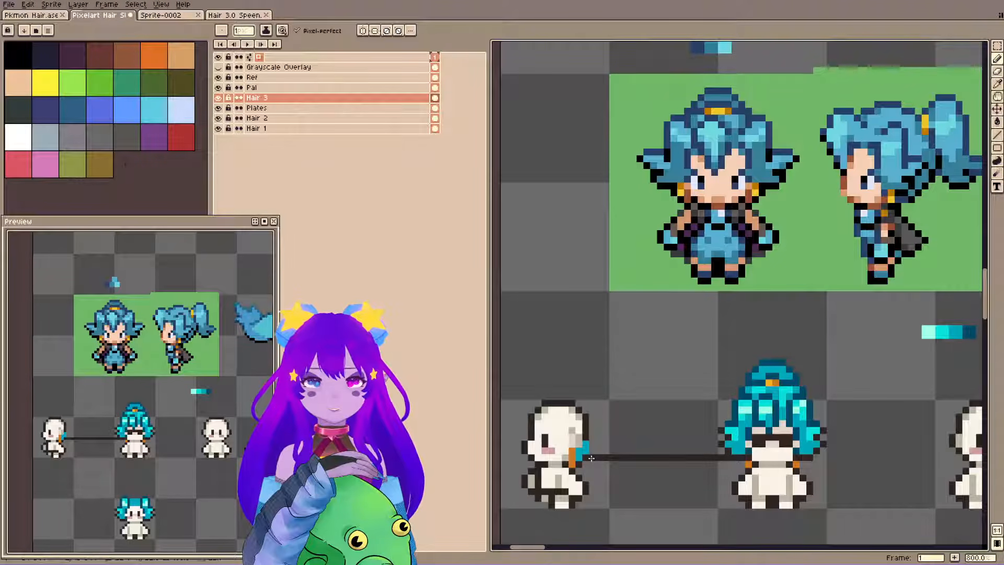
pyautogui.hotkey('ctrl', 'z')
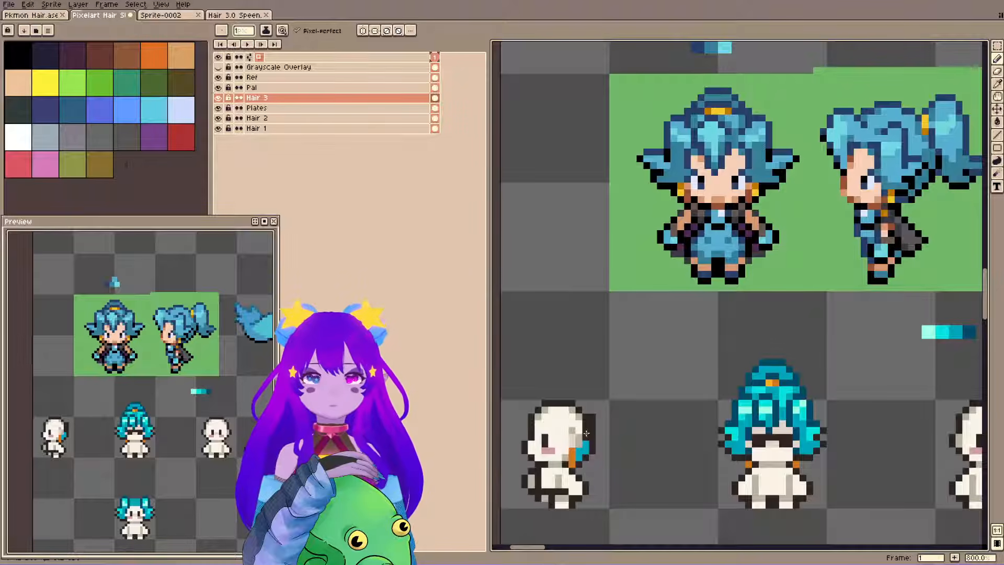
# Outline the back of the side-view head in dark, fill the hair there with cyan and a lighter shade, and save the file.
pyautogui.keyDown('alt'); pyautogui.click(584, 449); pyautogui.keyUp('alt')
pyautogui.moveTo(585, 423); pyautogui.dragTo(585, 443)
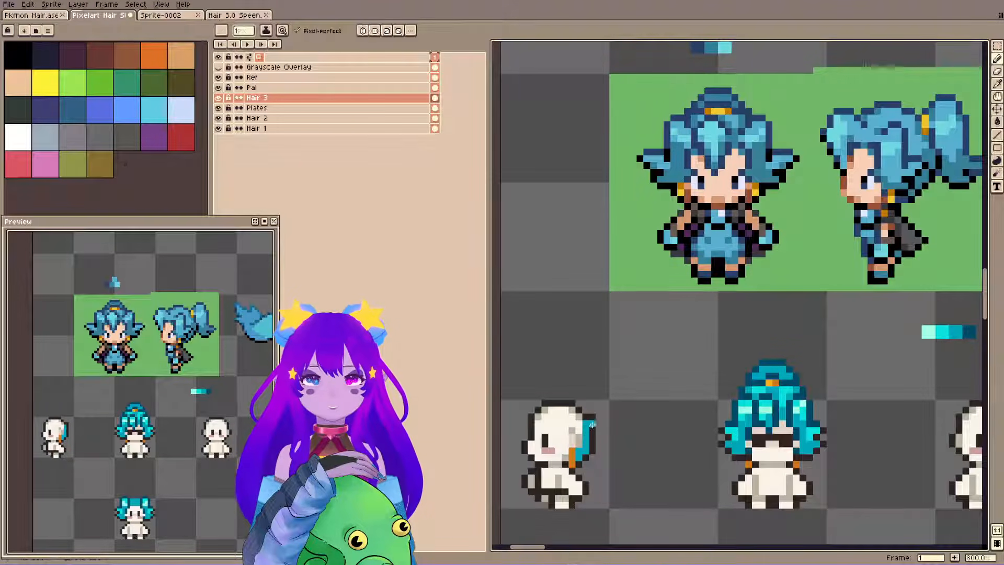
pyautogui.keyDown('alt'); pyautogui.click(734, 436); pyautogui.keyUp('alt')
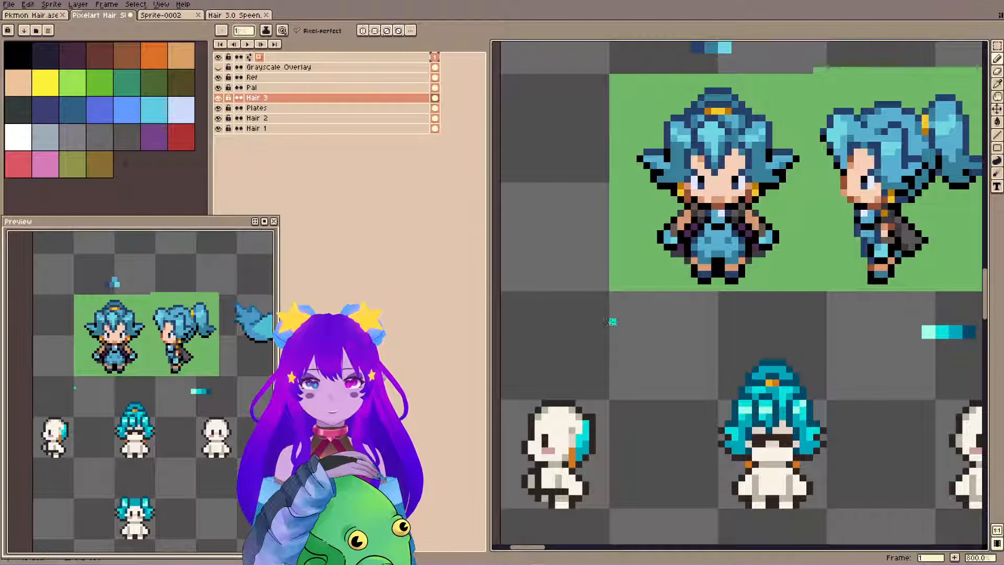
pyautogui.press('v')
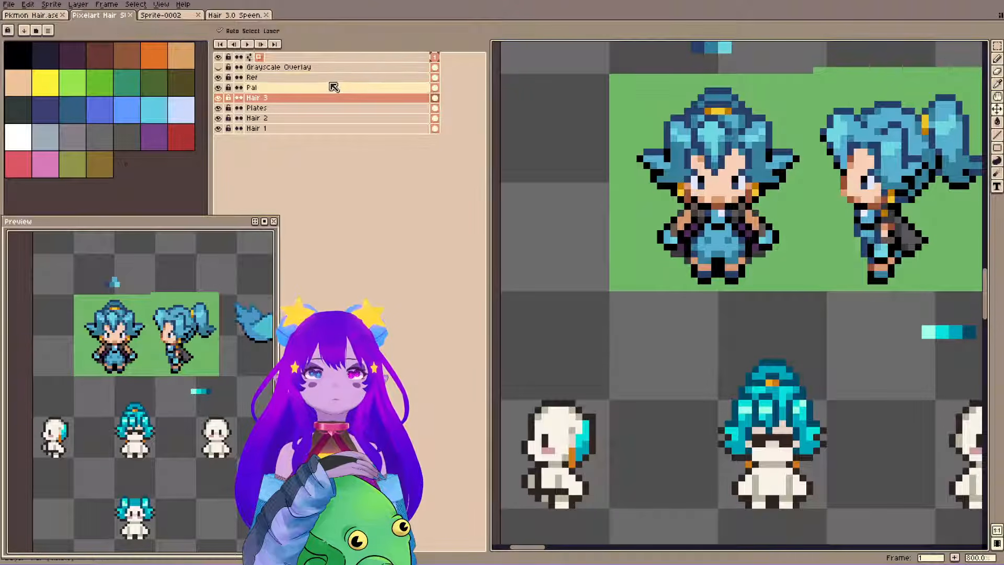
pyautogui.press('b')
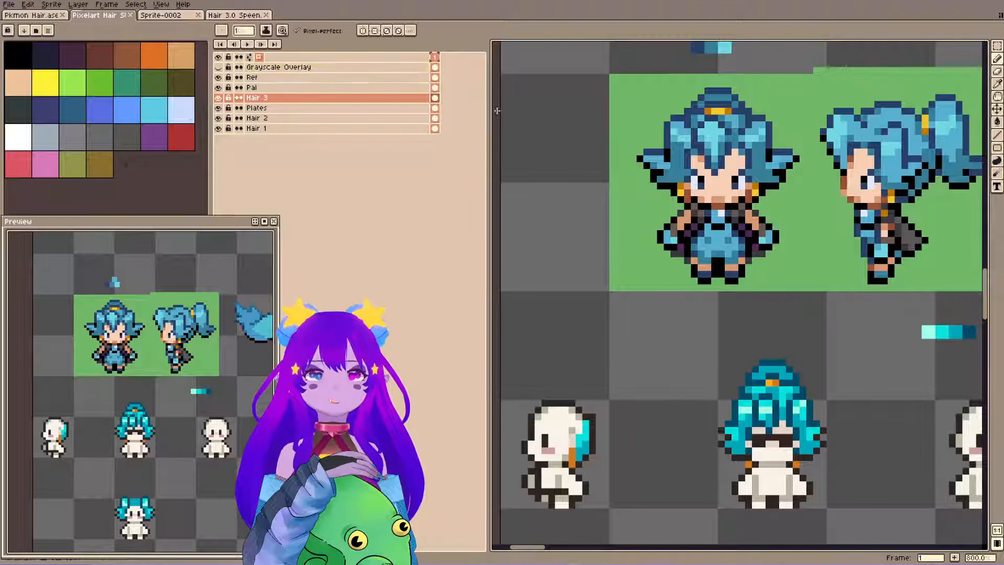
pyautogui.press('space')
pyautogui.moveTo(706, 281); pyautogui.dragTo(755, 287)
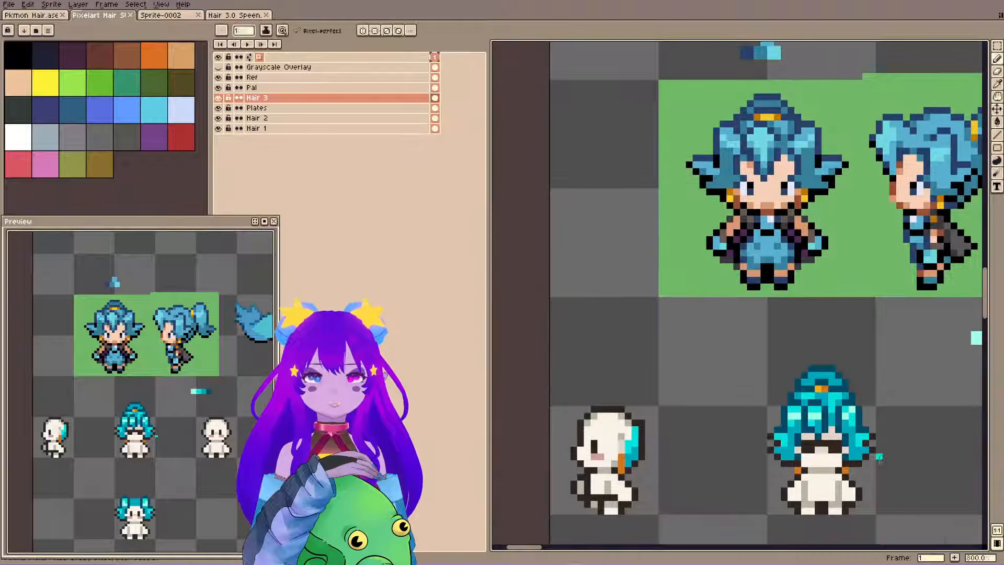
# Draw dark sunglasses over the side-view eye on Plates, shade the top of the head light beige, and save the file.
pyautogui.keyDown('alt'); pyautogui.click(812, 450); pyautogui.keyUp('alt')
pyautogui.keyDown('ctrl'); pyautogui.click(812, 450); pyautogui.keyUp('ctrl')
pyautogui.keyDown('alt'); pyautogui.click(812, 451); pyautogui.keyUp('alt')
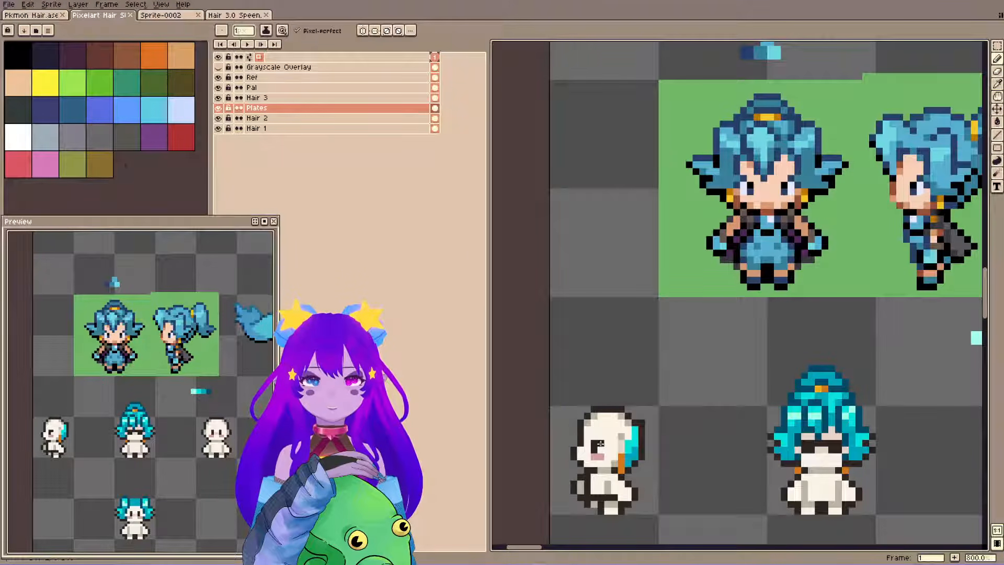
pyautogui.moveTo(600, 443); pyautogui.dragTo(587, 443)
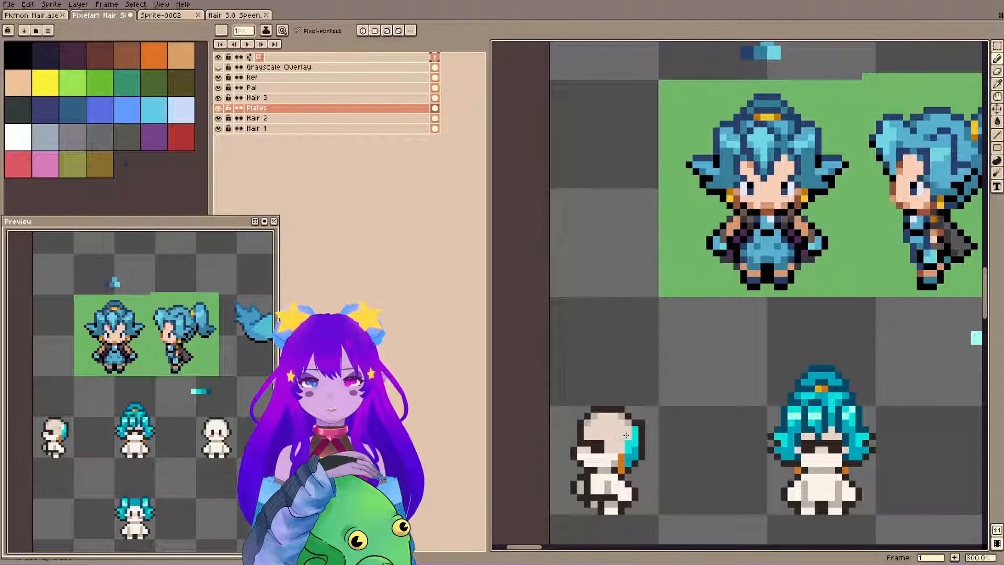
pyautogui.keyDown('ctrl'); pyautogui.click(647, 455); pyautogui.keyUp('ctrl')
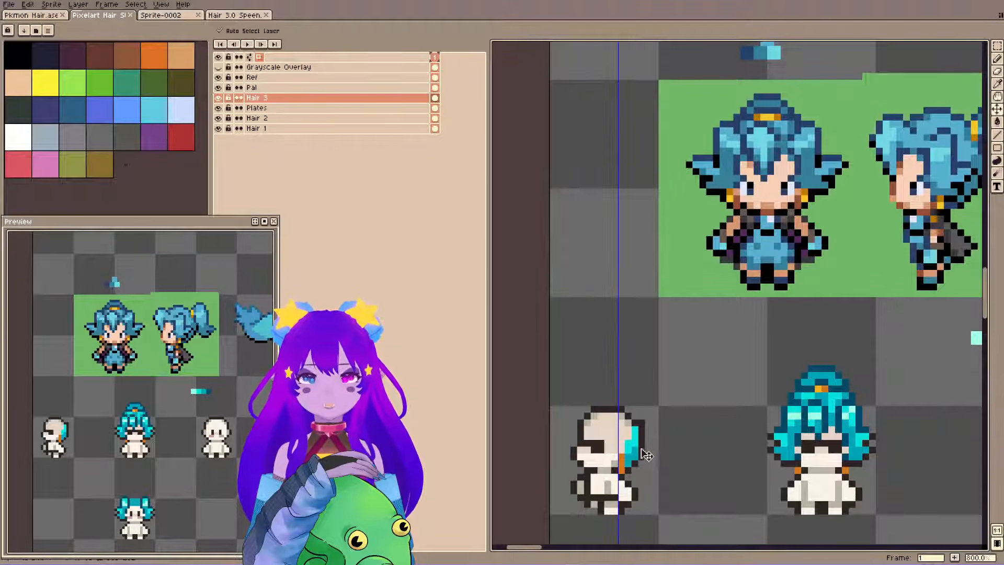
pyautogui.hotkey('ctrl', 's')
pyautogui.press('space')
pyautogui.moveTo(701, 204); pyautogui.dragTo(693, 201)
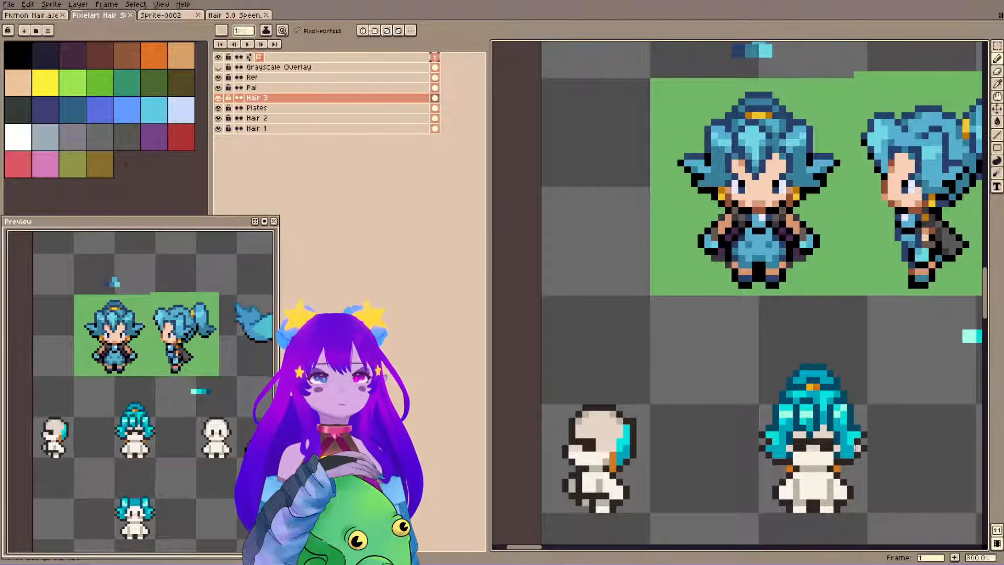
# Copy the front view's right-hand hair lock on Hair 3 above the side-view head and shift its left part outward to widen it.
pyautogui.press('m')
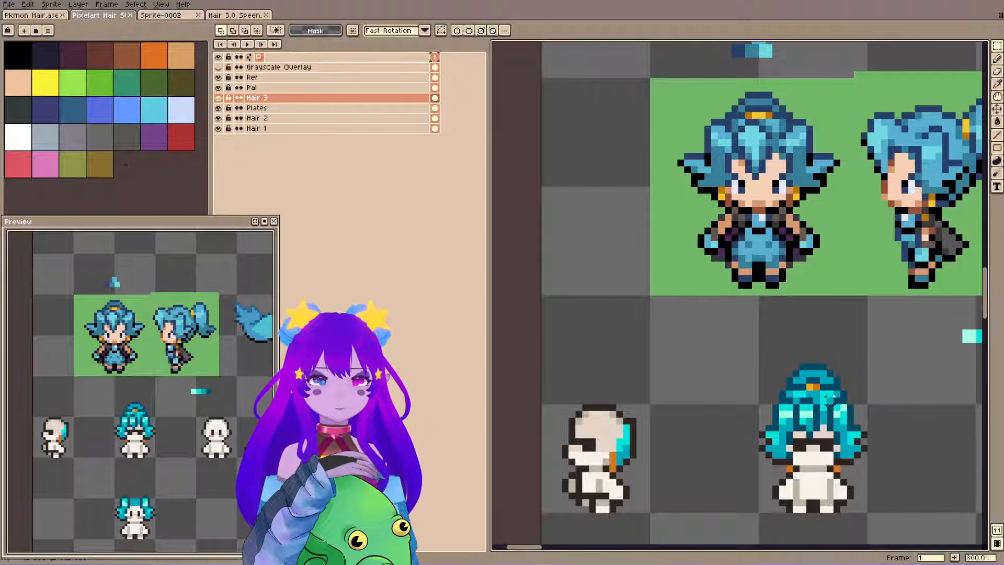
pyautogui.moveTo(825, 396); pyautogui.dragTo(621, 370)
pyautogui.click(578, 142)
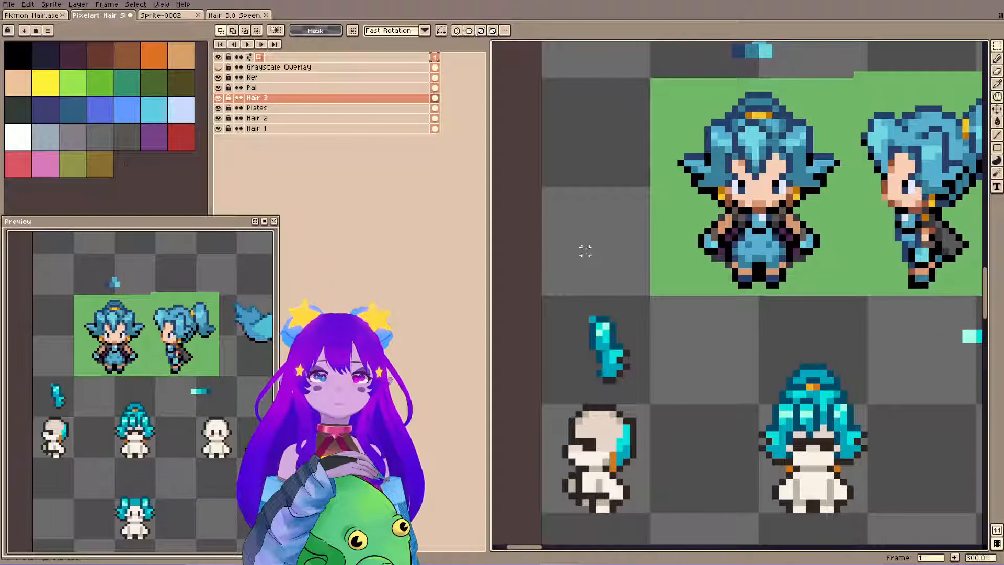
pyautogui.moveTo(586, 319)
pyautogui.mouseDown()
pyautogui.moveTo(605, 362)
pyautogui.moveTo(588, 356)
pyautogui.mouseUp()
pyautogui.click(613, 312)
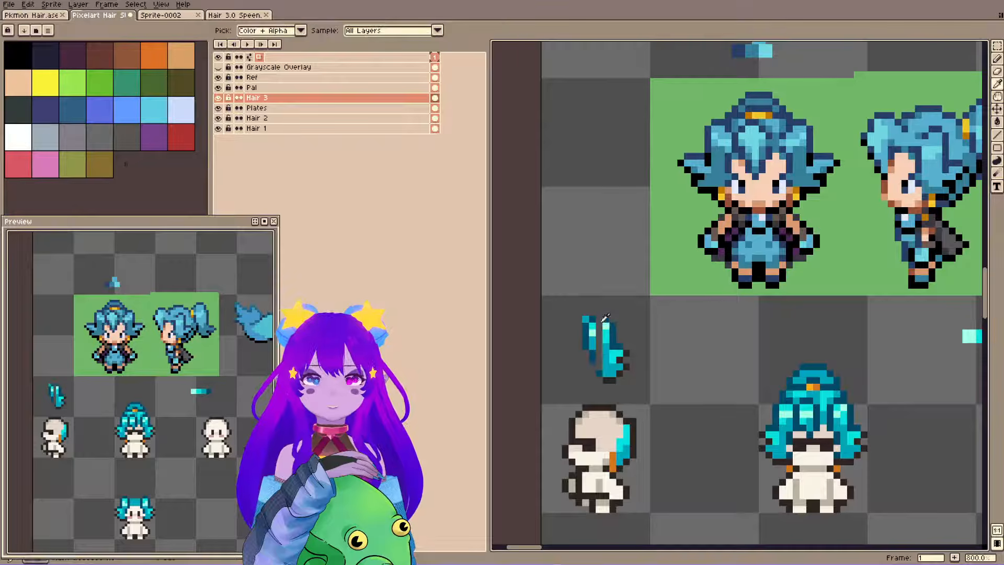
# Repaint the inside of the loose hair lock in flat cyan, closing the gap in its middle, and save the file.
pyautogui.keyDown('alt'); pyautogui.click(605, 318); pyautogui.keyUp('alt')
pyautogui.press('b')
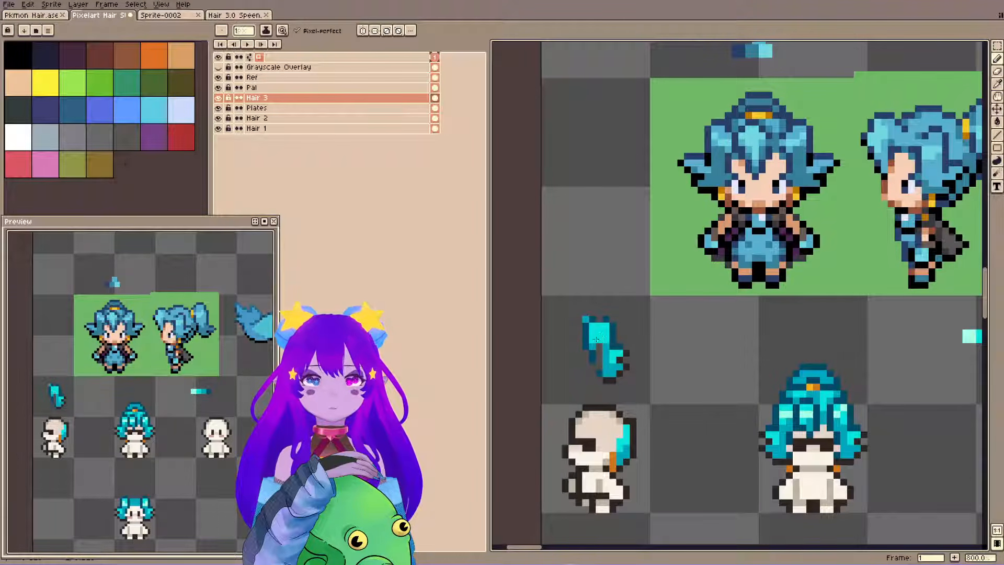
pyautogui.moveTo(593, 346); pyautogui.dragTo(599, 349)
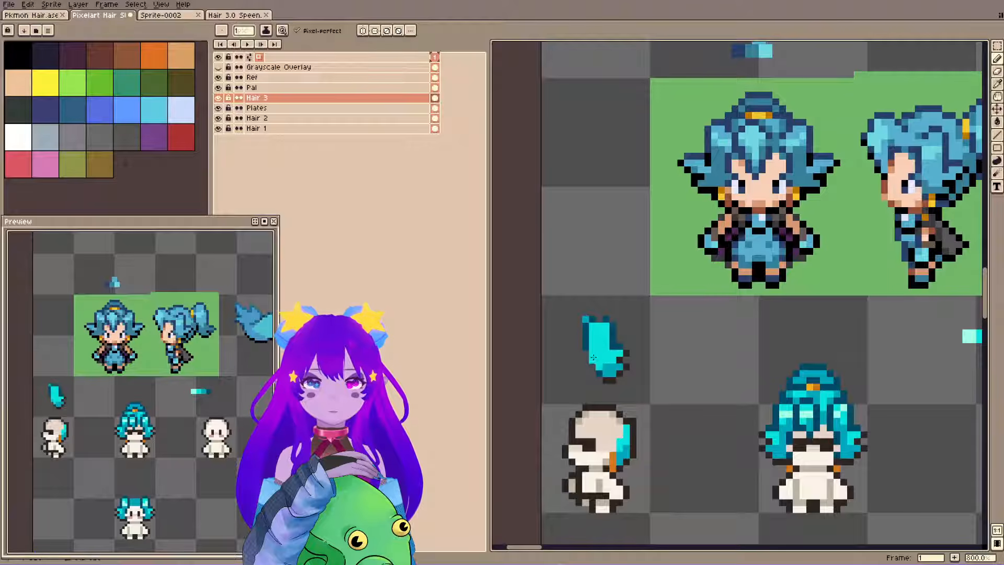
pyautogui.press('alt')
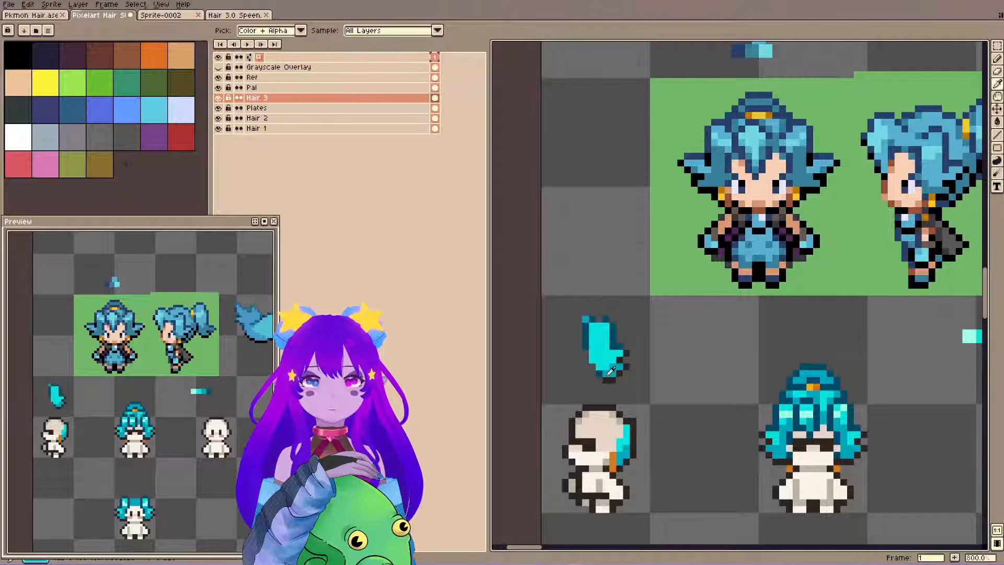
pyautogui.hotkey('ctrl', 's')
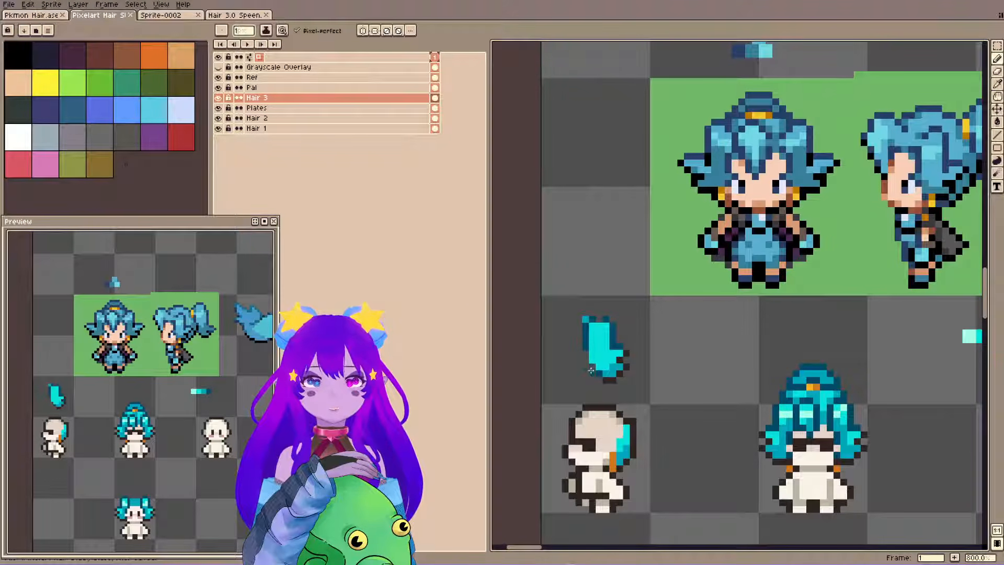
# Erase the upper-left corner of the loose hair lock, redraw its top edge in dark teal, and save the file.
pyautogui.press('e')
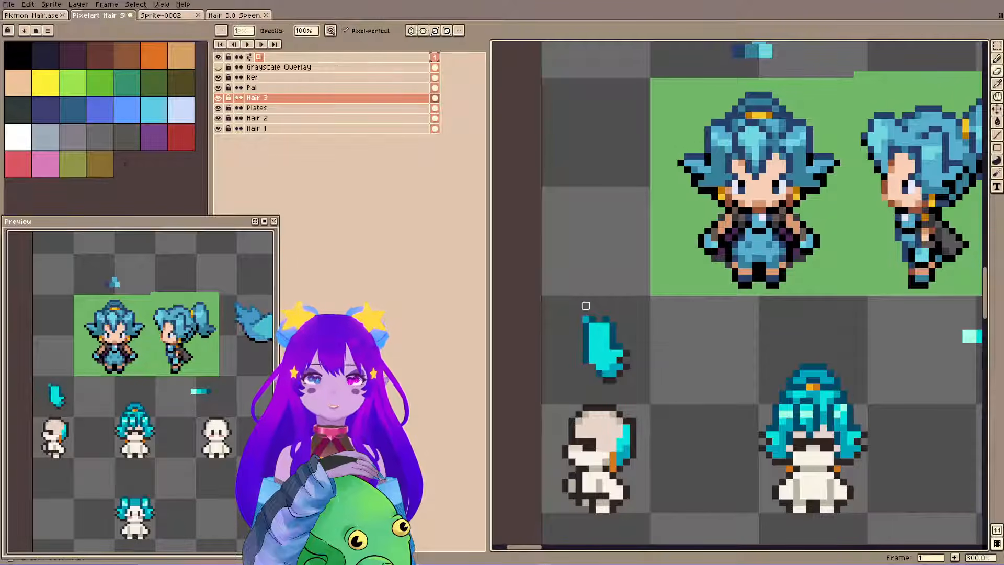
pyautogui.keyDown('alt'); pyautogui.click(593, 319); pyautogui.keyUp('alt')
pyautogui.press('b')
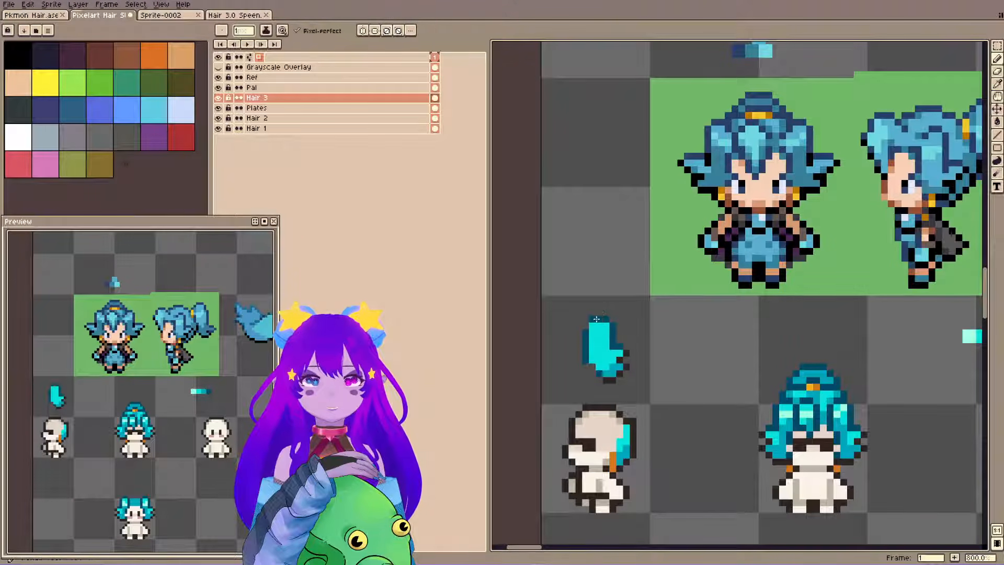
pyautogui.click(599, 320)
pyautogui.hotkey('ctrl', 's')
# Try moving the loose hair lock next to the front-view hair.
pyautogui.press('m')
pyautogui.moveTo(566, 301); pyautogui.dragTo(666, 392)
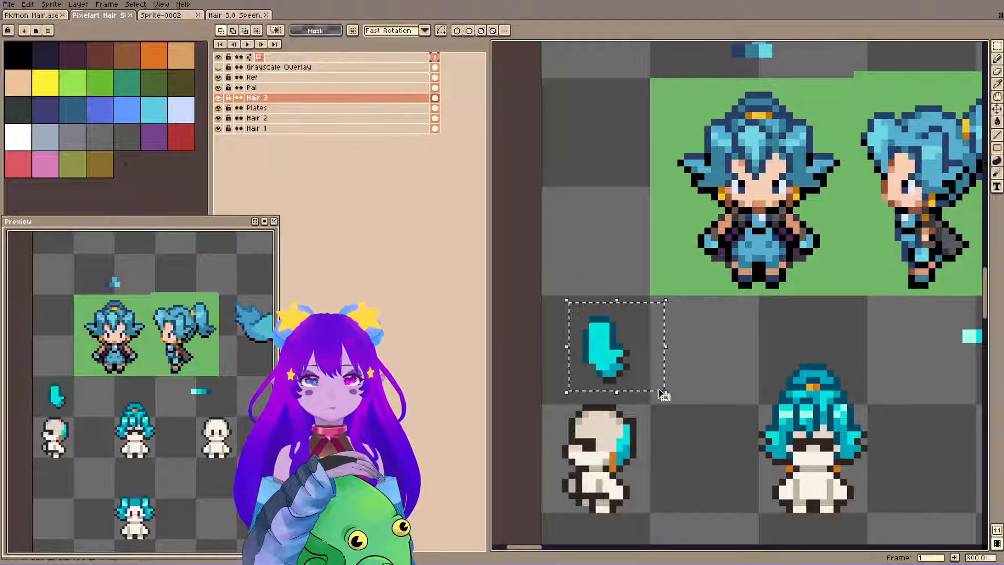
pyautogui.moveTo(642, 355); pyautogui.dragTo(766, 410)
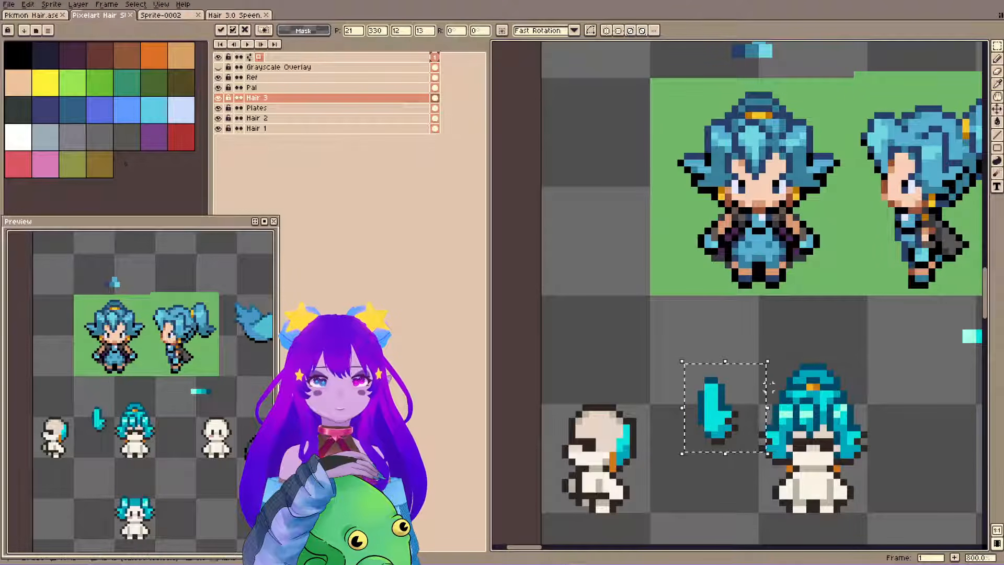
pyautogui.hotkey('ctrl', 'z')
# Narrow the loose lock by shifting its left edge inward, and place the lock over the back of the side-view head.
pyautogui.moveTo(557, 279); pyautogui.dragTo(602, 399)
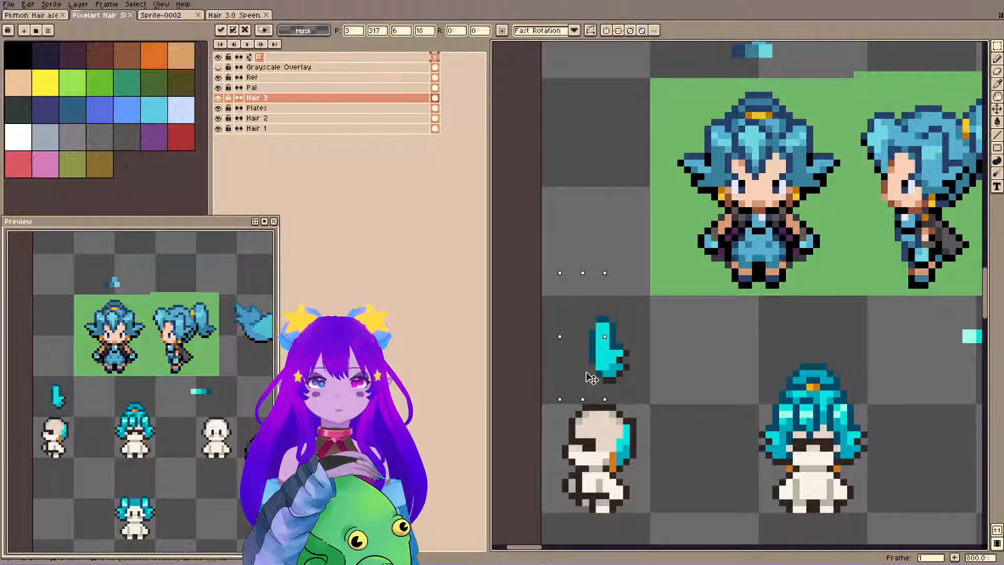
pyautogui.hotkey('ctrl', 'd')
pyautogui.moveTo(547, 240); pyautogui.dragTo(645, 392)
pyautogui.moveTo(634, 352); pyautogui.dragTo(636, 427)
pyautogui.moveTo(636, 427); pyautogui.dragTo(636, 436)
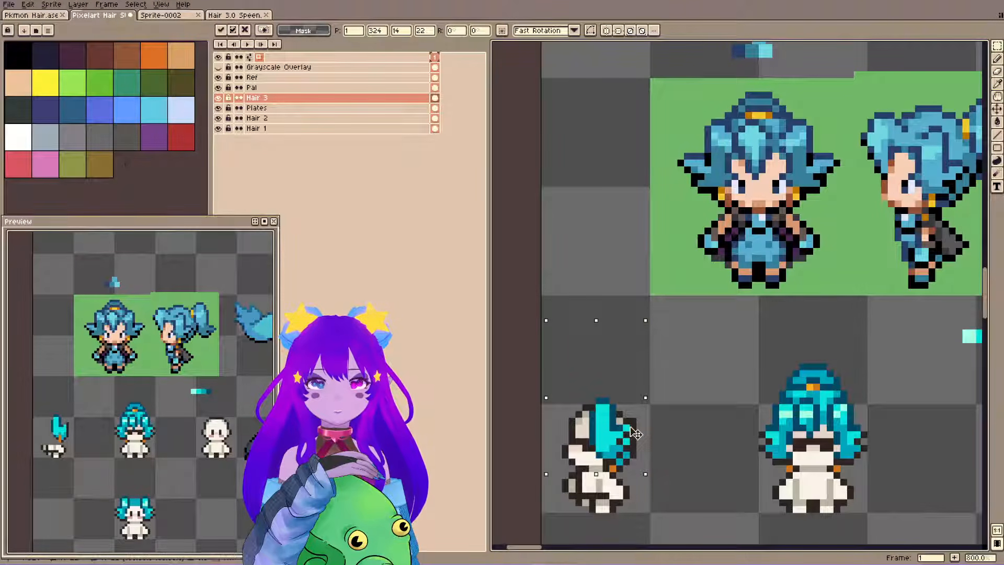
pyautogui.press('Return')
pyautogui.hotkey('ctrl', 'd')
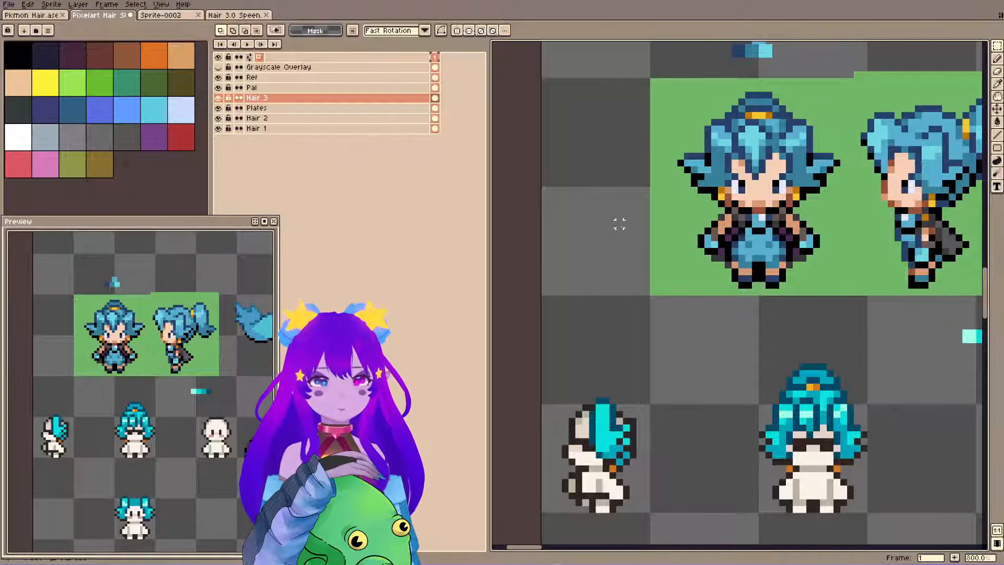
# Examine the red-haired sprites elsewhere on the sheet as a reference for the hair shapes.
pyautogui.moveTo(609, 229); pyautogui.dragTo(553, 216)
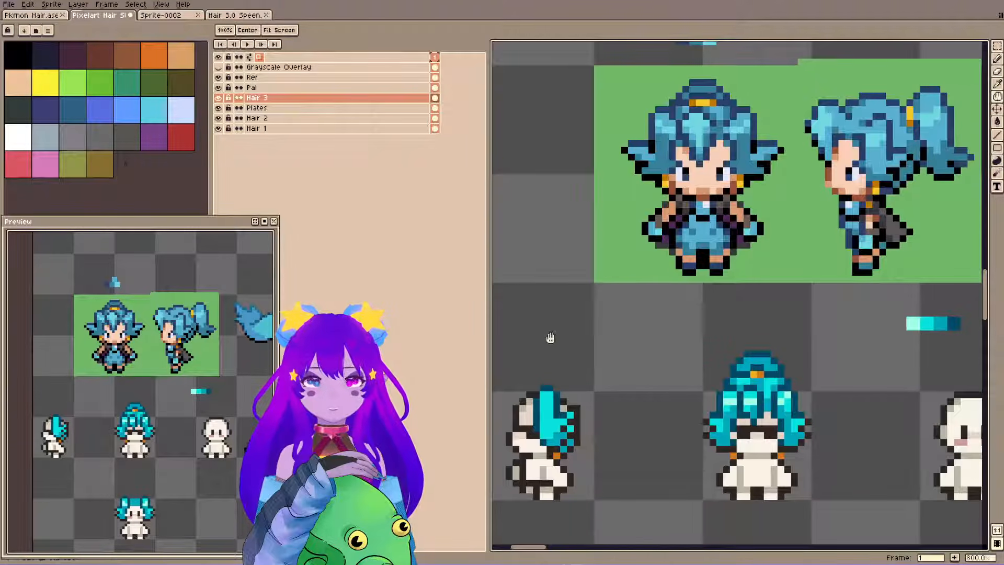
pyautogui.press('m')
pyautogui.moveTo(545, 396); pyautogui.dragTo(616, 522)
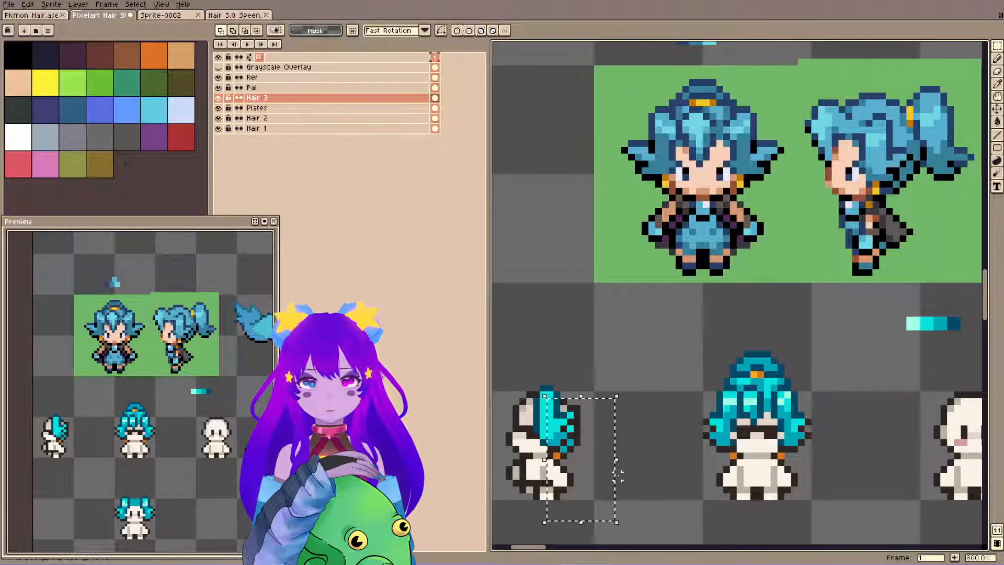
pyautogui.scroll(-1, 617, 473)
pyautogui.scroll(-2, 752, 413)
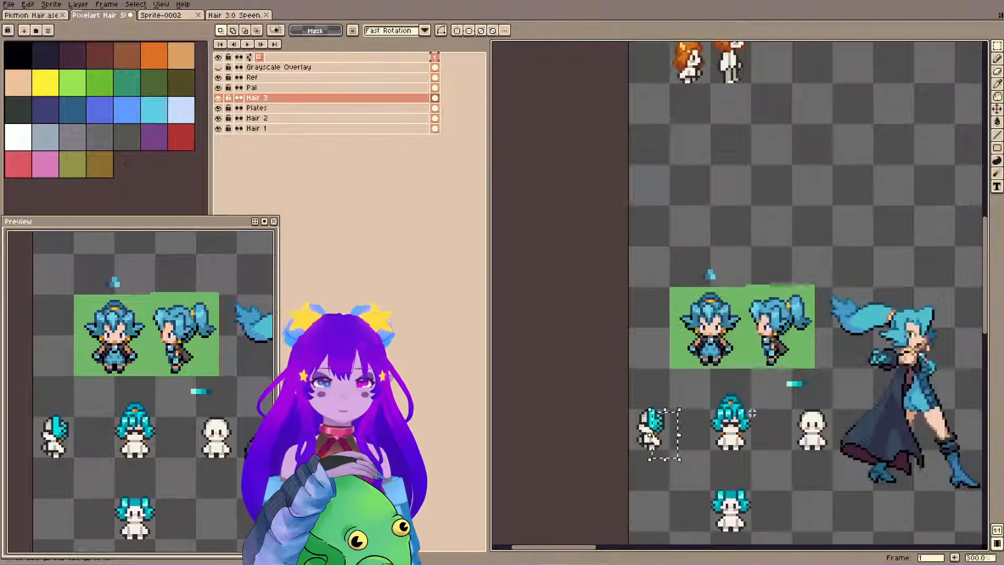
pyautogui.moveTo(751, 413); pyautogui.dragTo(769, 314)
pyautogui.scroll(-3, 699, 265)
pyautogui.scroll(5, 842, 266)
pyautogui.moveTo(847, 265); pyautogui.dragTo(665, 358)
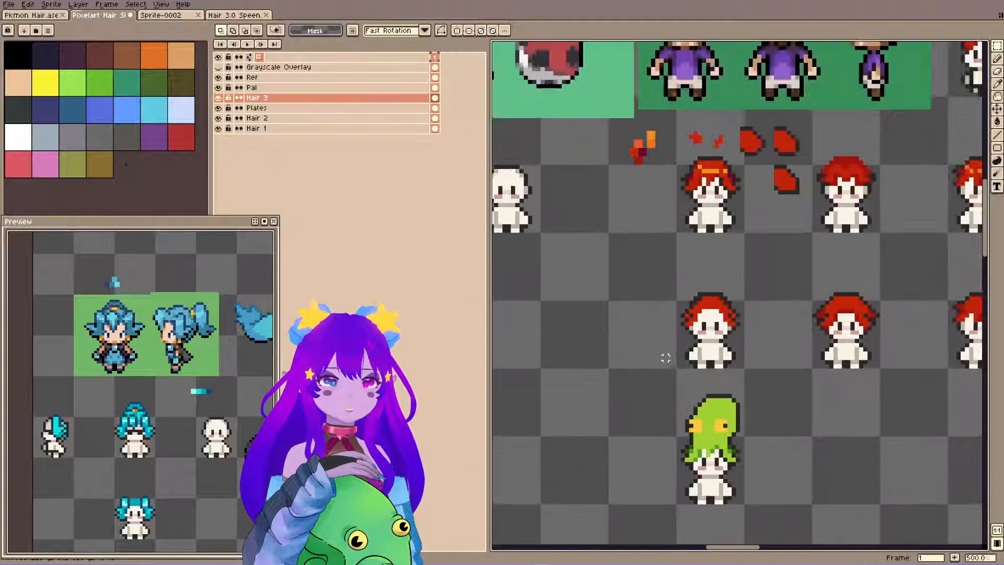
pyautogui.scroll(5, 665, 357)
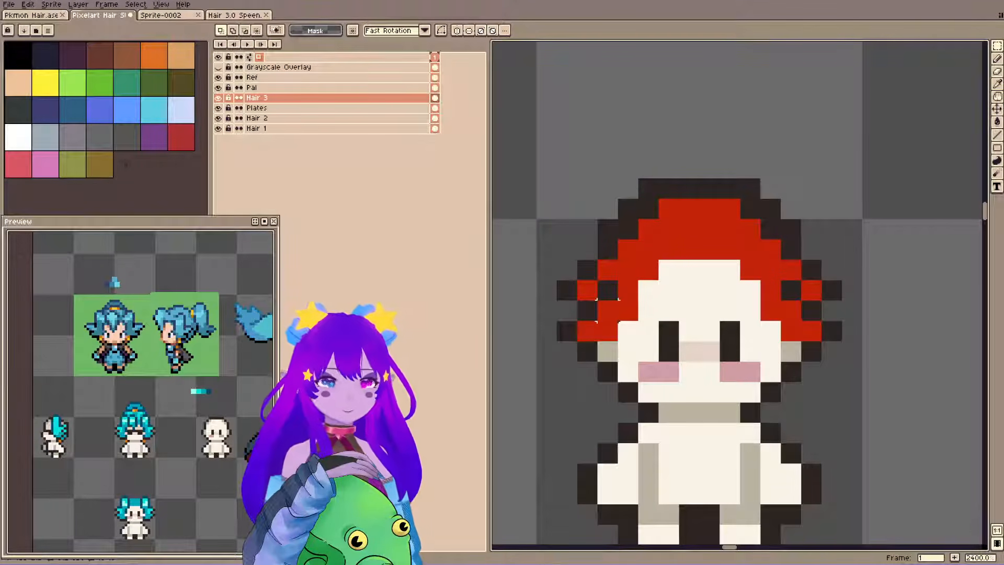
# Examine the side-view and front-view hair beside the blue-haired reference, toggling the sheet to grayscale and back to colour.
pyautogui.scroll(-6, 608, 311)
pyautogui.moveTo(561, 330); pyautogui.dragTo(805, 293)
pyautogui.moveTo(598, 381); pyautogui.dragTo(805, 335)
pyautogui.moveTo(604, 380); pyautogui.dragTo(889, 309)
pyautogui.moveTo(642, 361); pyautogui.dragTo(875, 267)
pyautogui.scroll(1, 645, 374)
pyautogui.moveTo(726, 297); pyautogui.dragTo(720, 324)
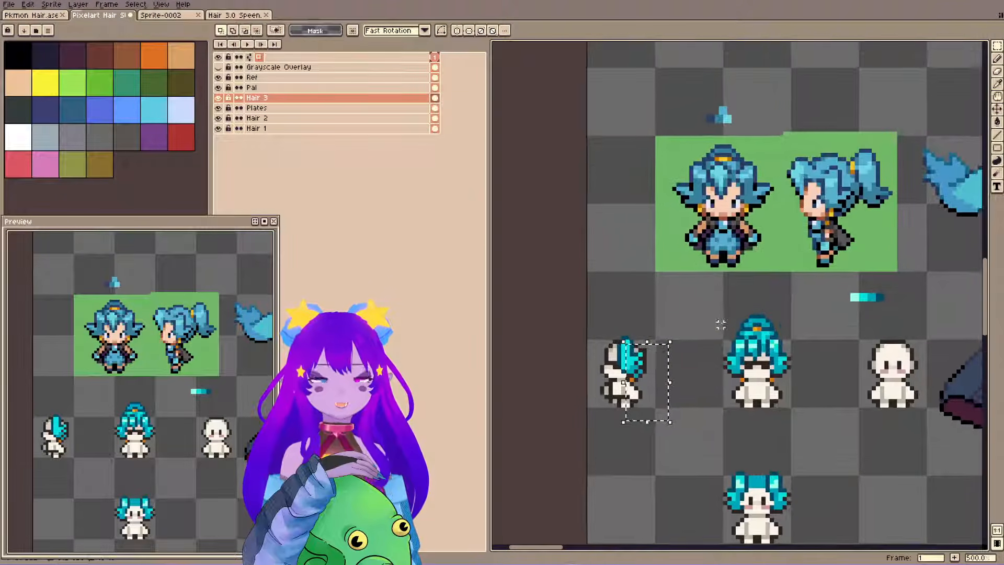
pyautogui.scroll(1, 720, 324)
pyautogui.hotkey('shift', 'x')
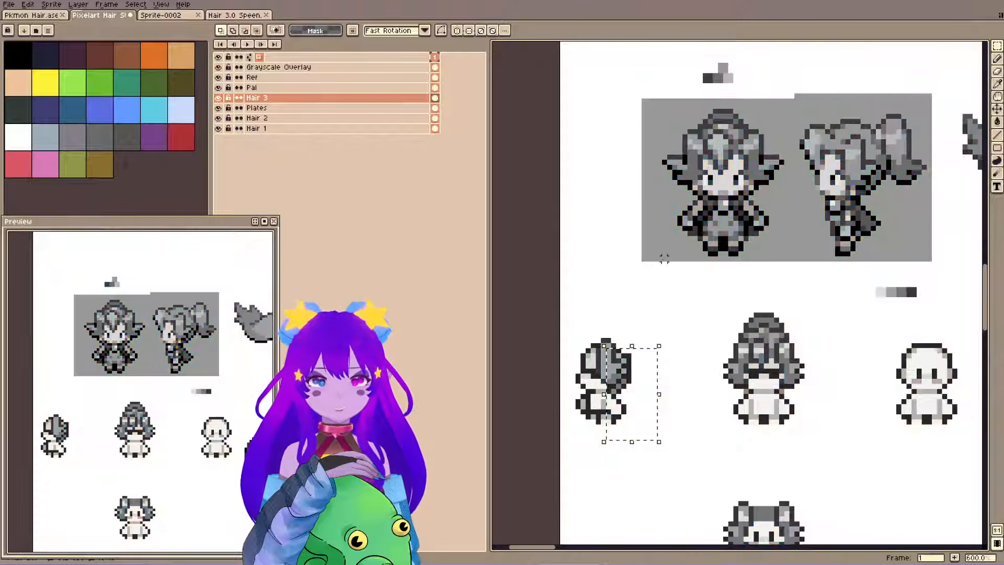
pyautogui.hotkey('shift', 'x')
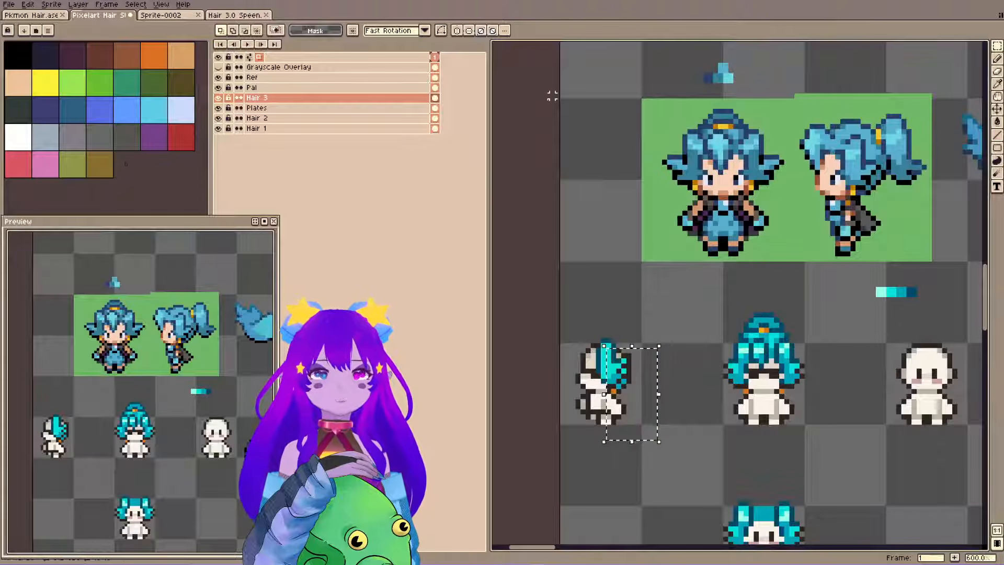
# Deselect the hair lock placed on the side-view head and compare its shading with the blue-haired reference.
pyautogui.moveTo(622, 173); pyautogui.dragTo(630, 206)
pyautogui.hotkey('ctrl', 'd')
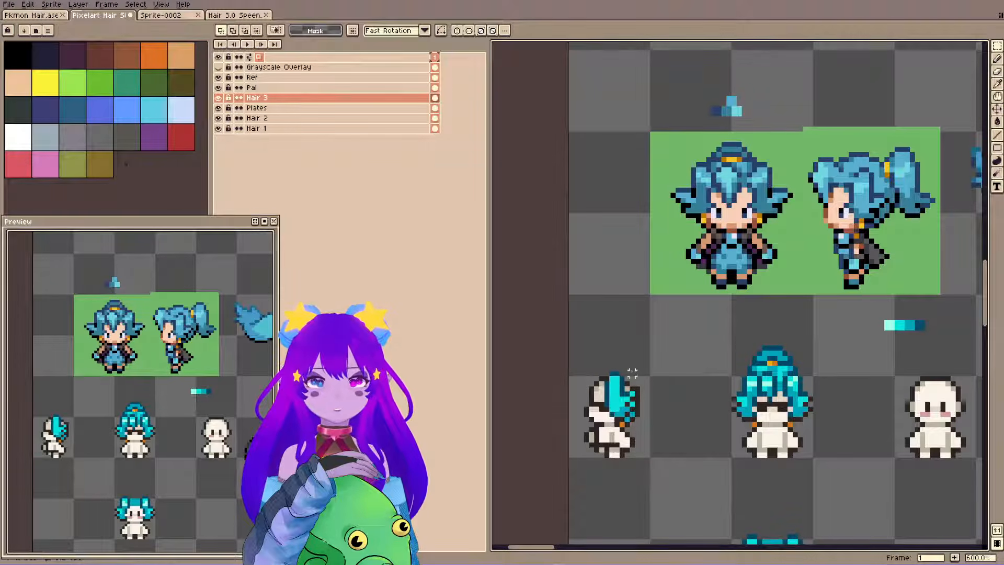
pyautogui.keyDown('alt'); pyautogui.click(764, 382); pyautogui.keyUp('alt')
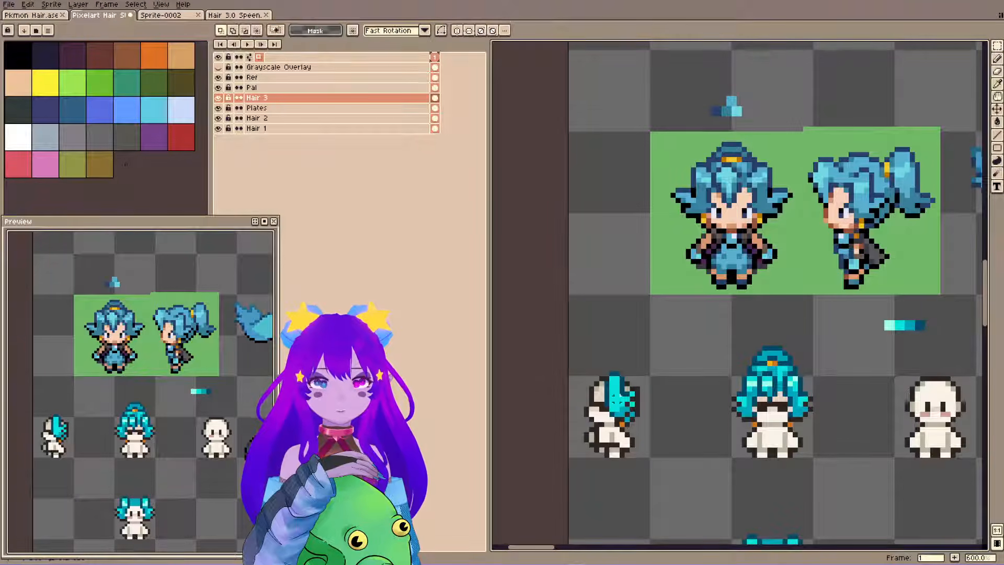
pyautogui.press('b')
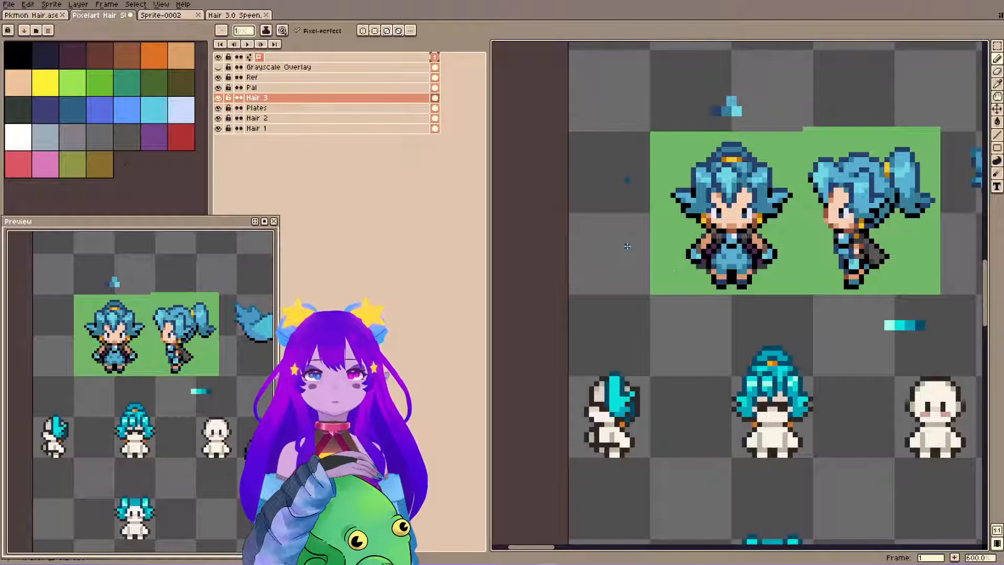
pyautogui.hotkey('shift', 'x')
pyautogui.hotkey('shift', 'x')
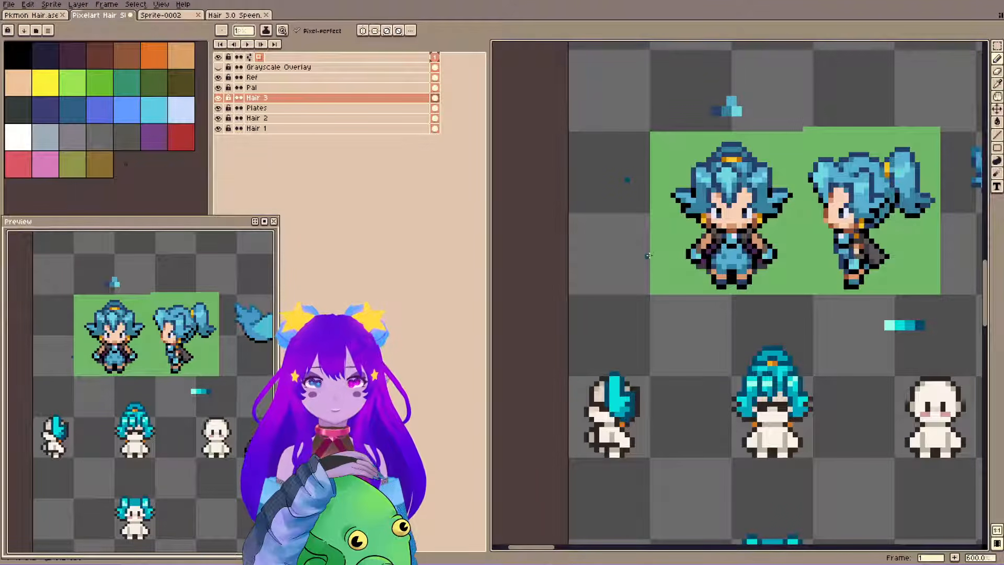
pyautogui.hotkey('ctrl', 'y')
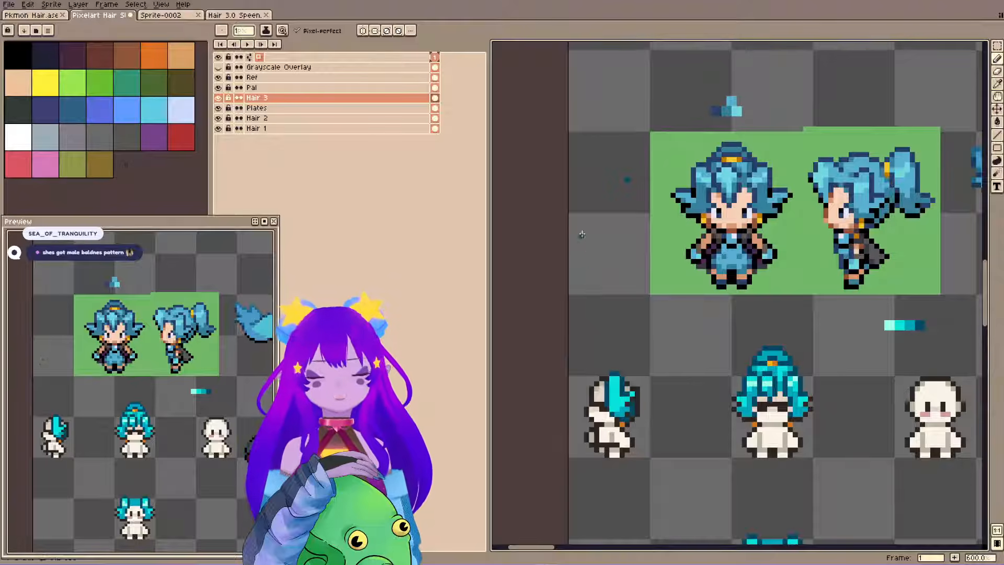
pyautogui.hotkey('ctrl', 'z')
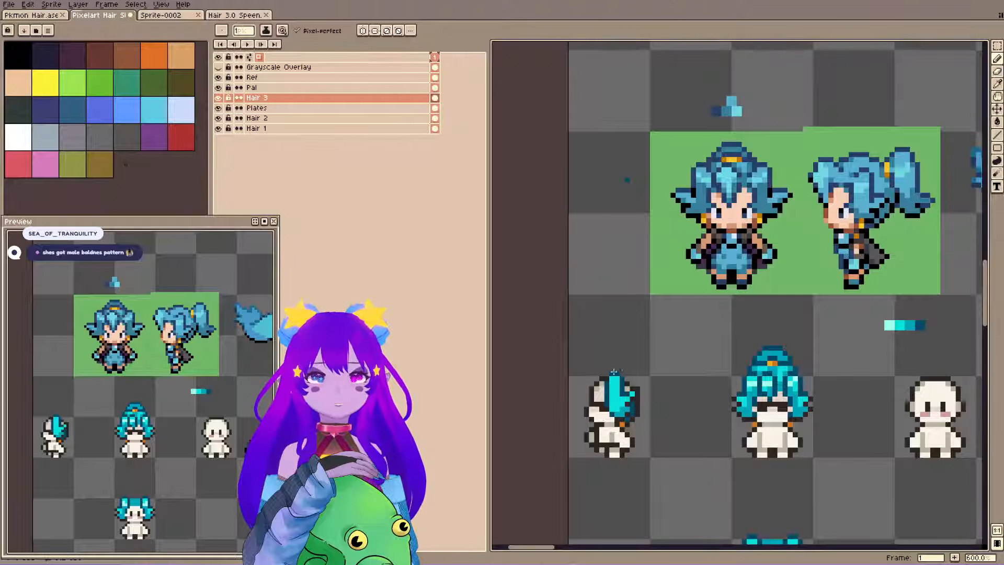
# Touch up the back of the side-view hair lock with teal shades sampled from it, and save the file.
pyautogui.press('alt')
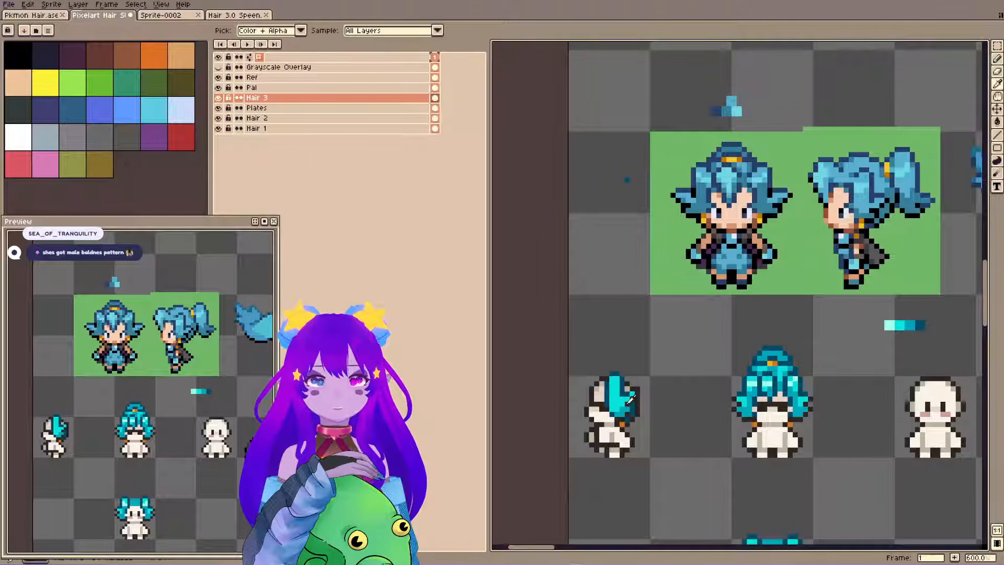
pyautogui.keyDown('alt'); pyautogui.click(628, 403); pyautogui.keyUp('alt')
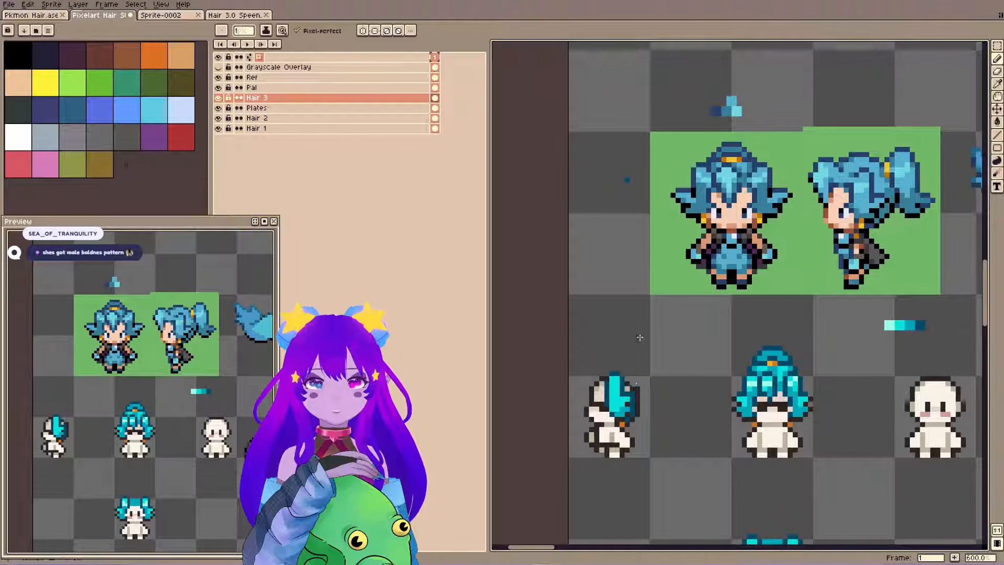
pyautogui.press('alt')
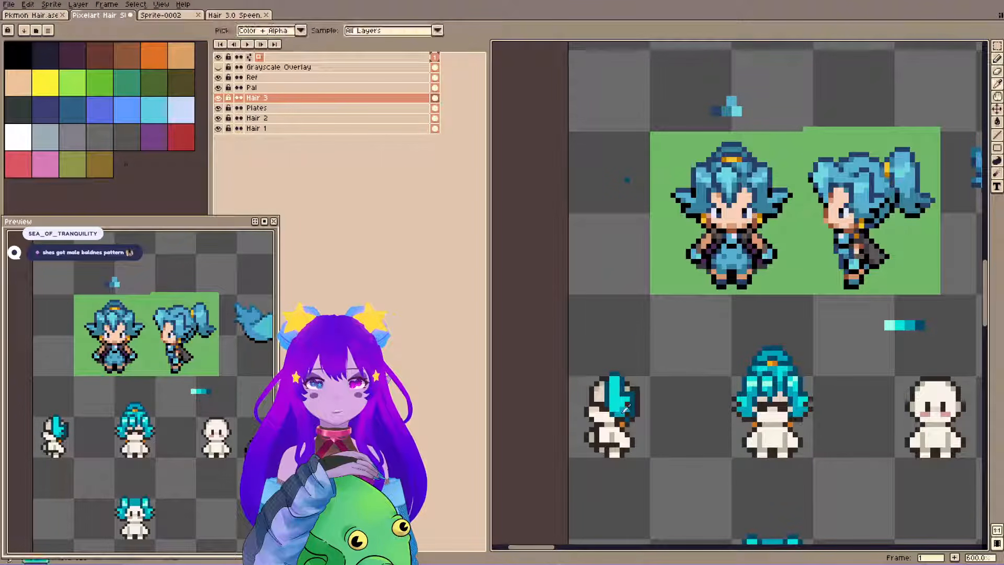
pyautogui.keyDown('alt'); pyautogui.click(623, 413); pyautogui.keyUp('alt')
pyautogui.press('alt')
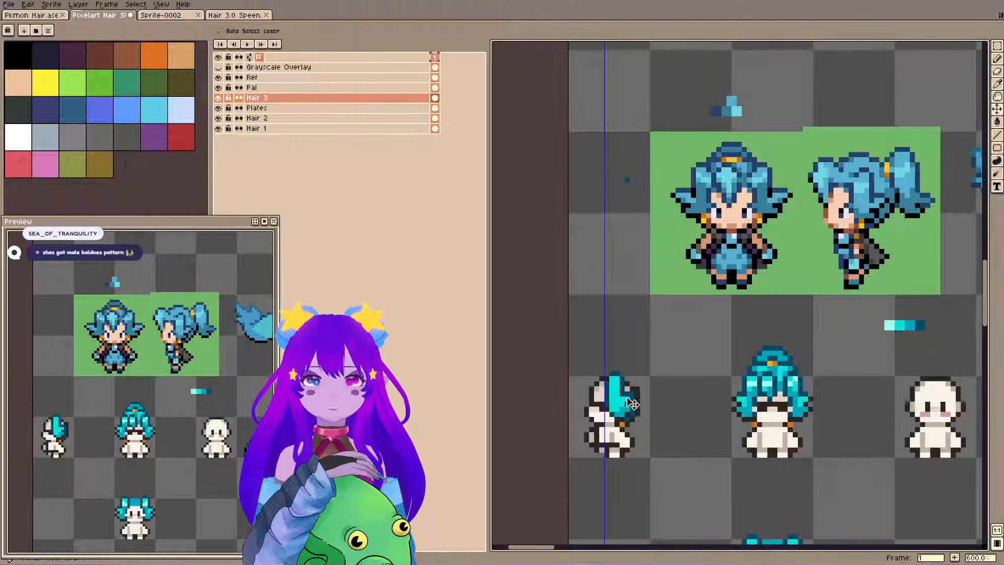
pyautogui.hotkey('ctrl', 's')
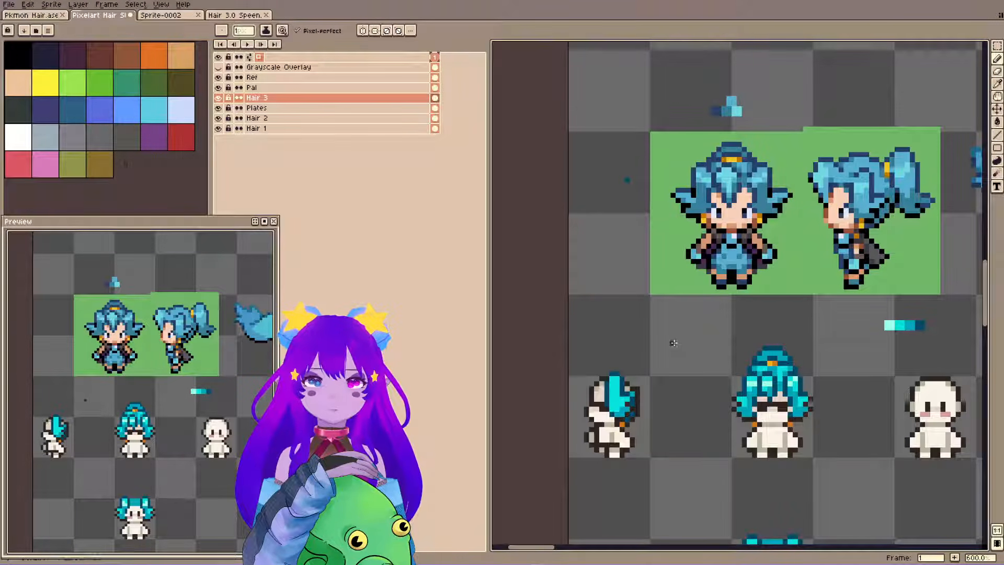
pyautogui.hotkey('ctrl', 's')
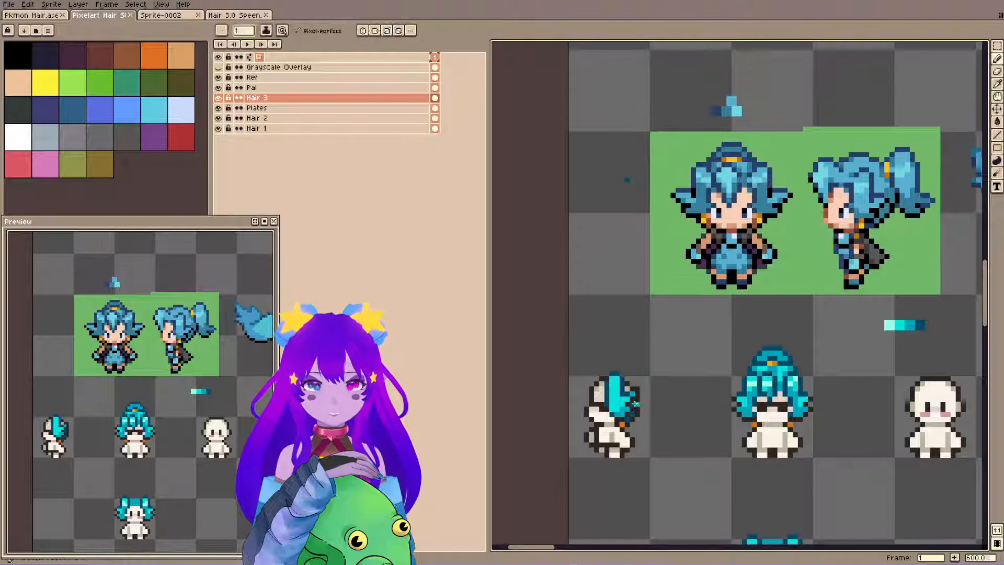
# Try a pencil stroke down the back edge of the side-view hair lock and undo it.
pyautogui.moveTo(634, 404); pyautogui.dragTo(629, 419)
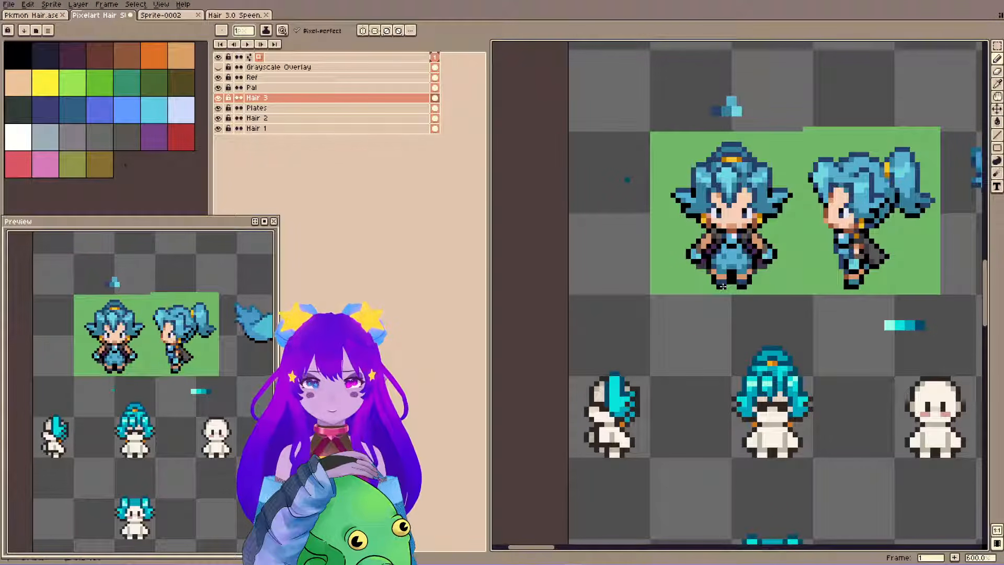
pyautogui.hotkey('ctrl', 'z')
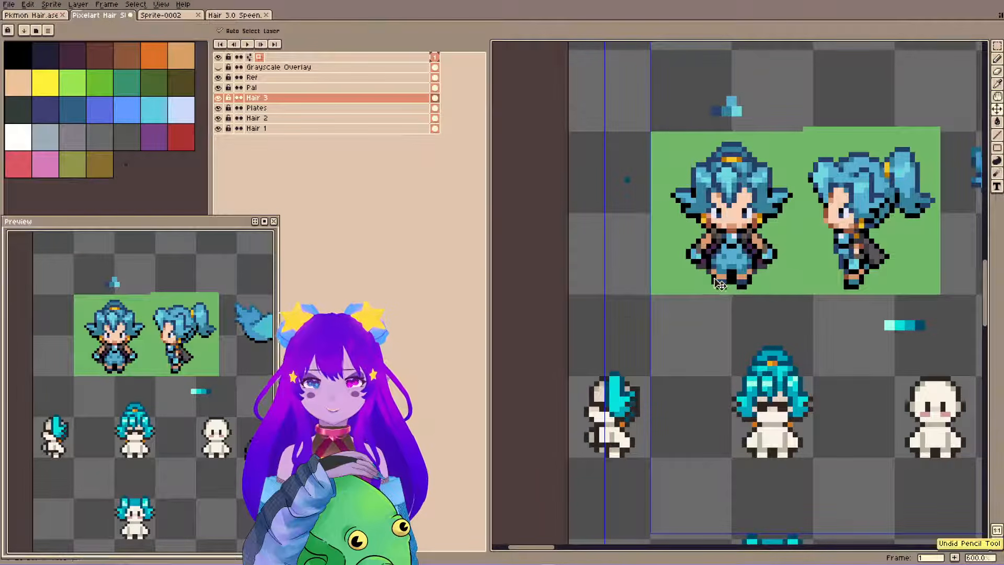
pyautogui.hotkey('shift', 'x')
pyautogui.hotkey('shift', 'x')
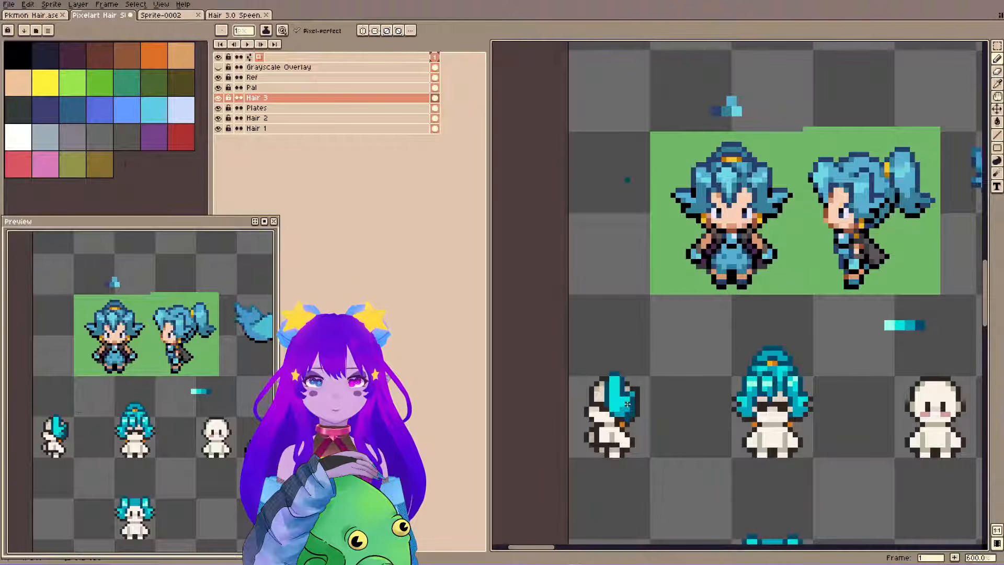
# Check the back edge of the side-view hair lock for pixel touch-ups and save the file.
pyautogui.hotkey('ctrl', 's')
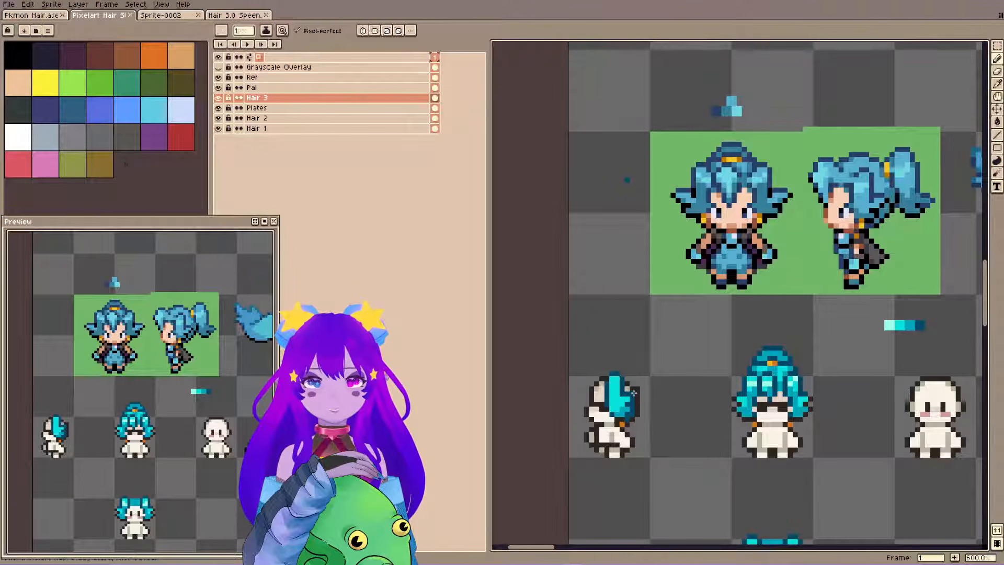
pyautogui.hotkey('ctrl', 's')
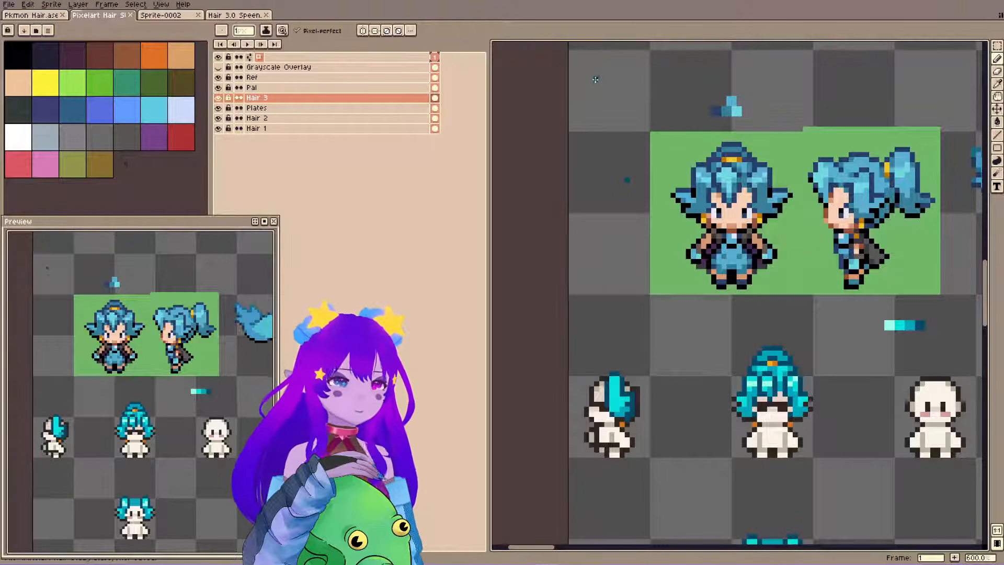
pyautogui.hotkey('ctrl', 's')
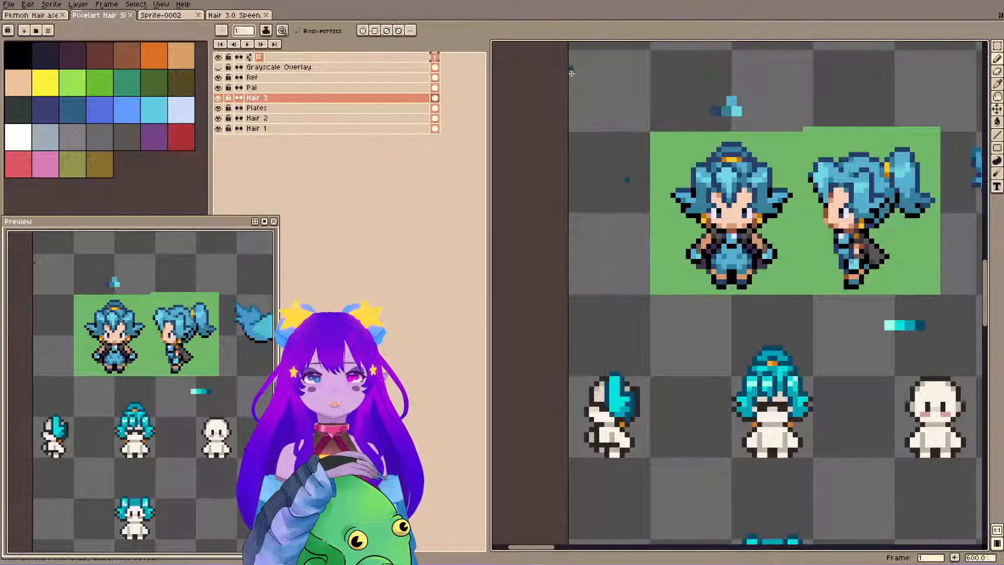
pyautogui.keyDown('alt'); pyautogui.click(637, 404); pyautogui.keyUp('alt')
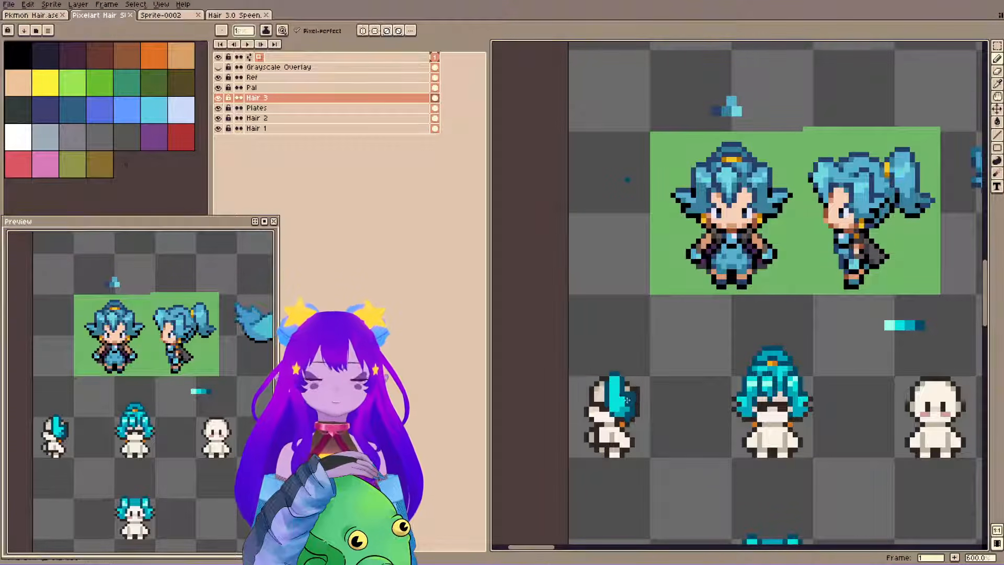
pyautogui.hotkey('ctrl', 's')
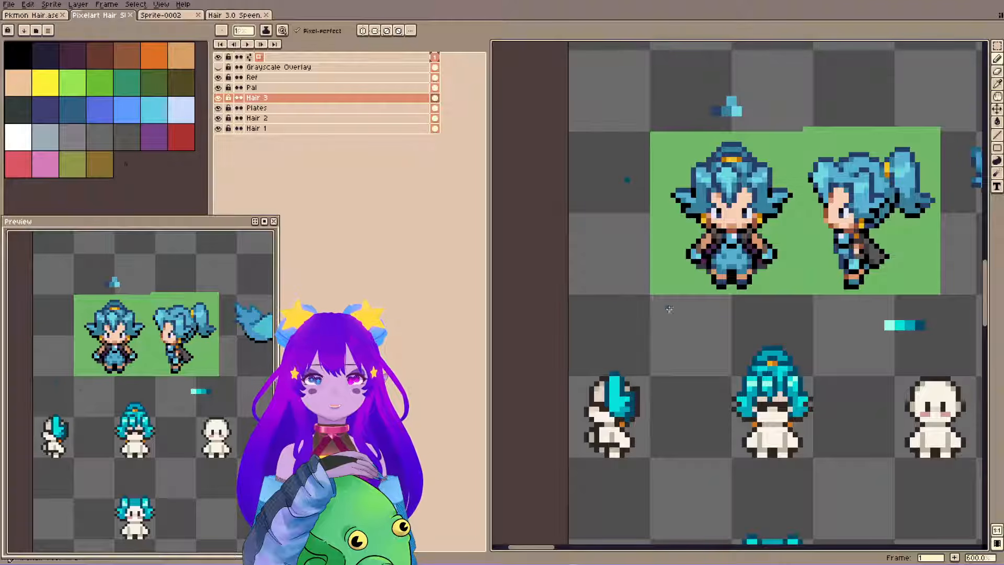
# Draw a teal strand above the back of the side-view head, aligned to the front-view hair tie, and erase the connecting guide line.
pyautogui.keyDown('alt'); pyautogui.click(627, 404); pyautogui.keyUp('alt')
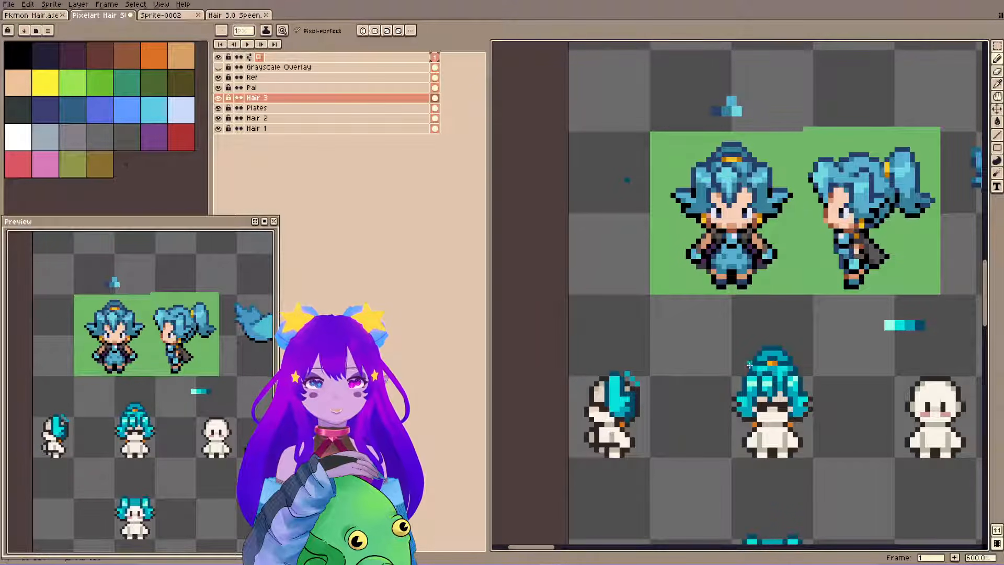
pyautogui.keyDown('shift'); pyautogui.click(627, 366); pyautogui.keyUp('shift')
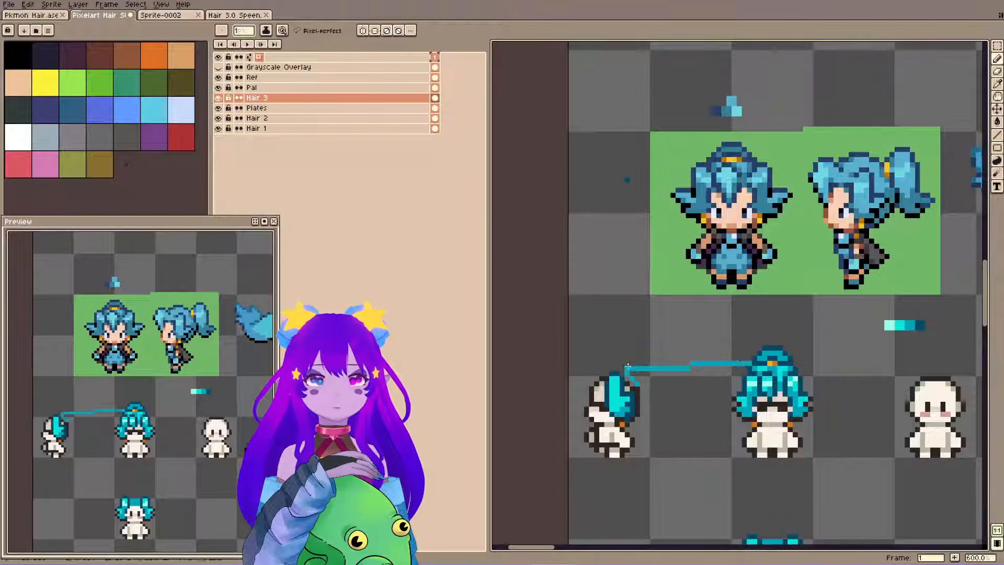
pyautogui.keyDown('shift'); pyautogui.click(627, 363); pyautogui.keyUp('shift')
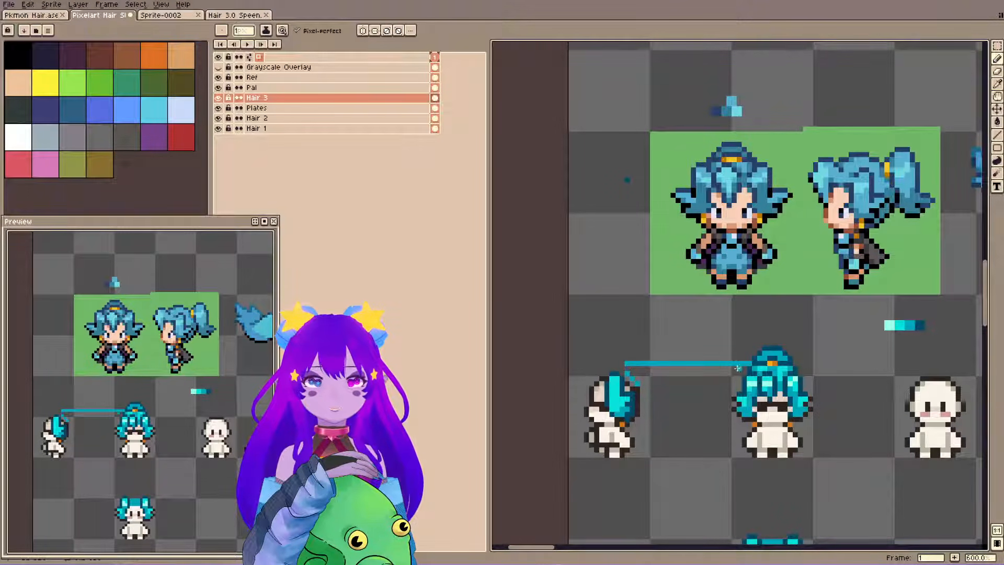
pyautogui.press('e')
pyautogui.moveTo(749, 363); pyautogui.dragTo(733, 362)
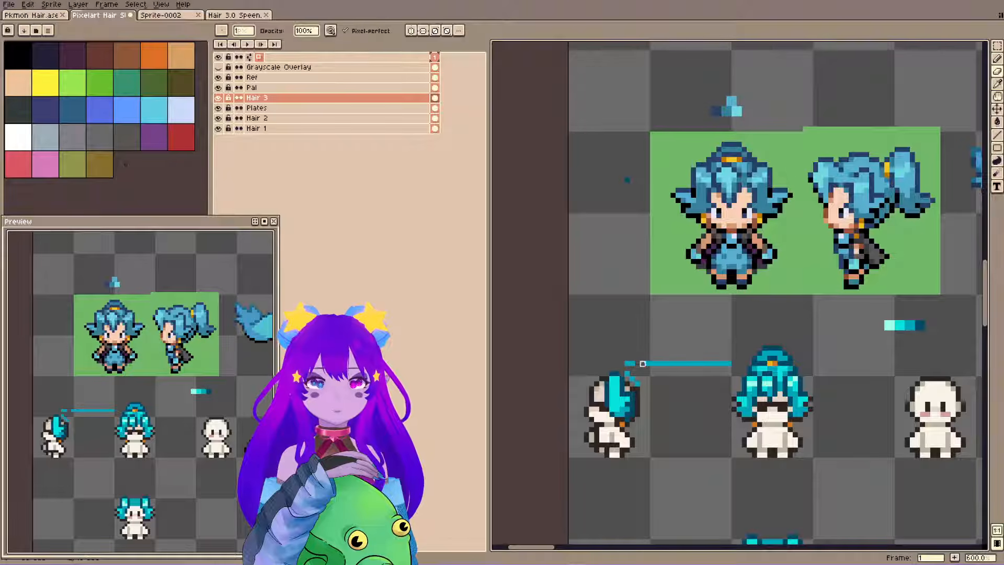
pyautogui.moveTo(642, 363); pyautogui.dragTo(737, 363)
# Add an orange hair tie with a yellow highlight pixel above the side-view head, using the front-view tie's orange, and save the file.
pyautogui.press('i')
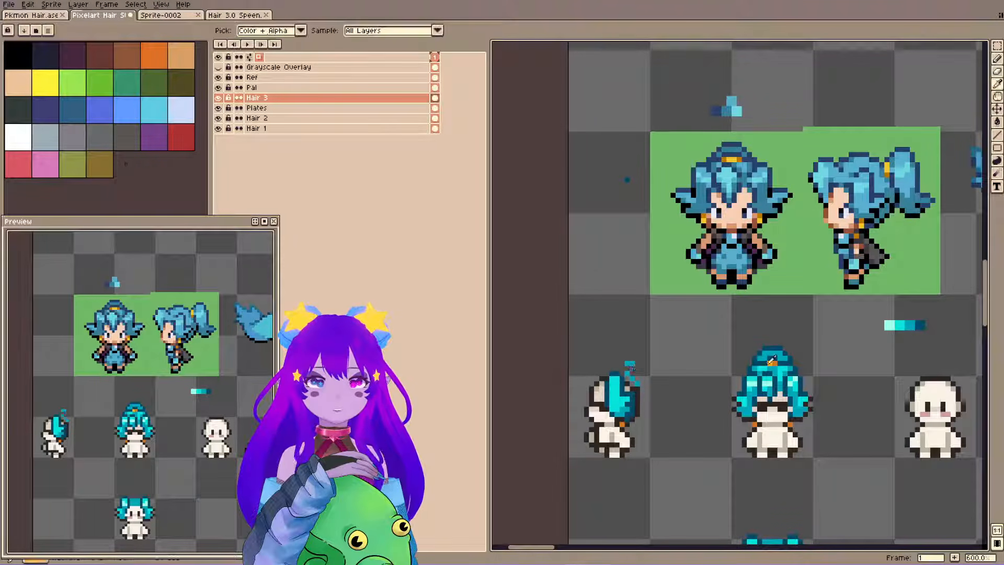
pyautogui.click(770, 363)
pyautogui.press('b')
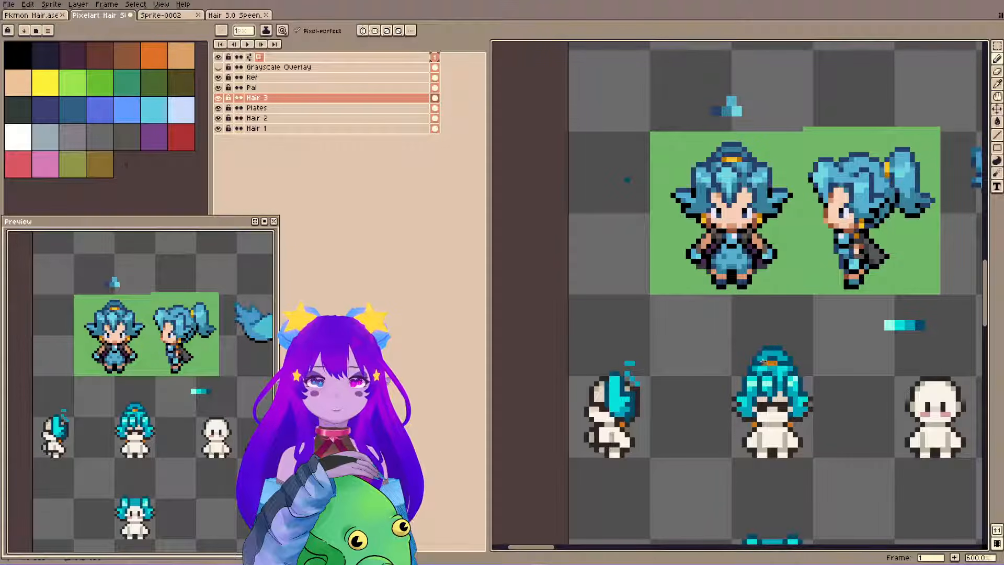
pyautogui.keyDown('shift'); pyautogui.click(626, 364); pyautogui.keyUp('shift')
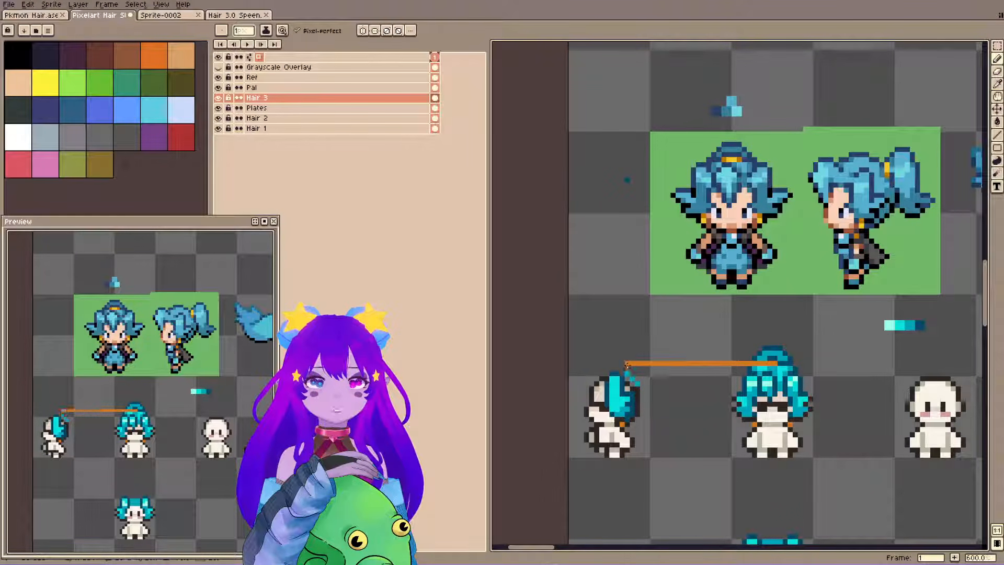
pyautogui.hotkey('ctrl', 'z')
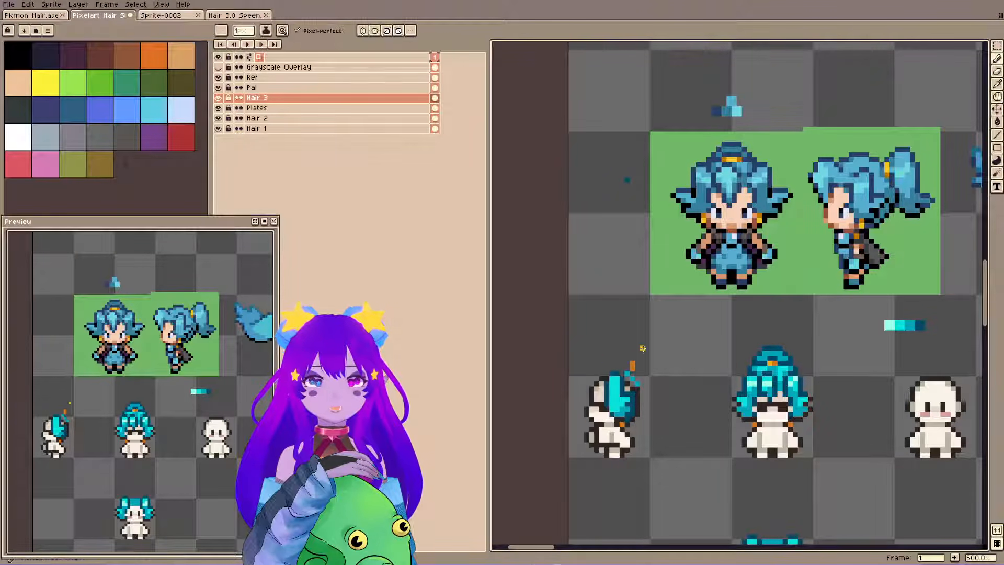
pyautogui.hotkey('ctrl', 's')
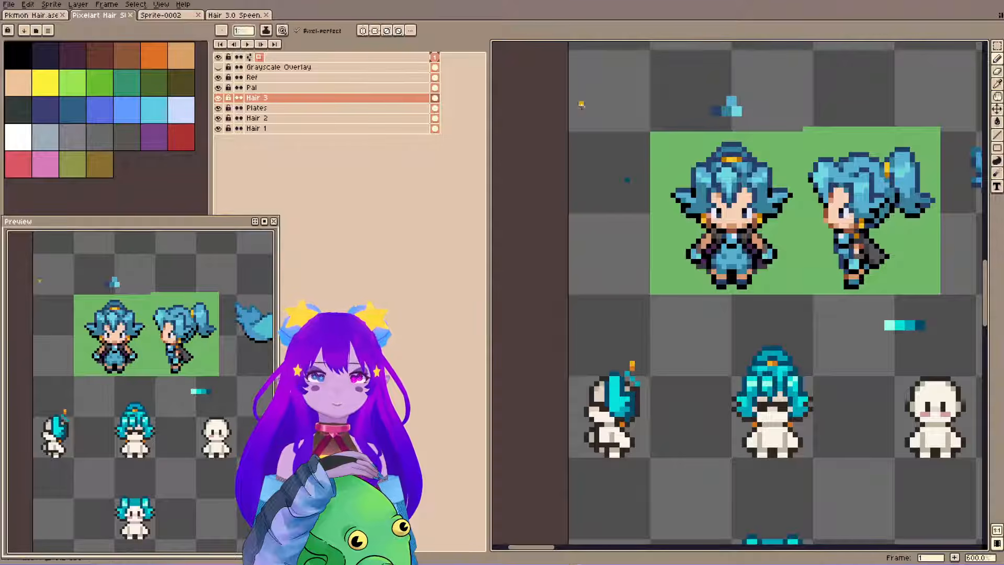
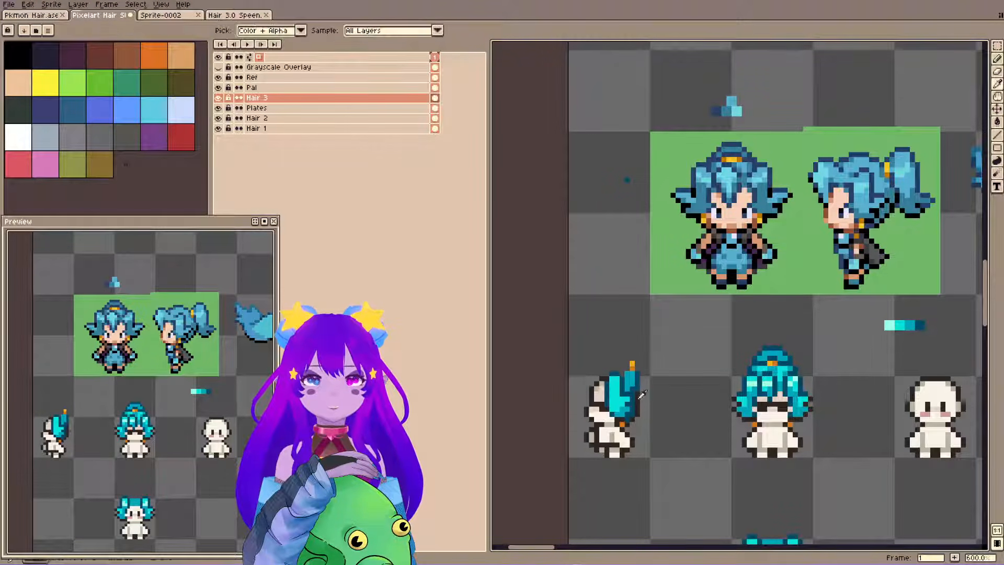
# Draw a teal strand across the top of the side-view head and down beside the hair tie into the lock, saving the file and correcting stray pixels.
pyautogui.keyDown('alt'); pyautogui.click(634, 389); pyautogui.keyUp('alt')
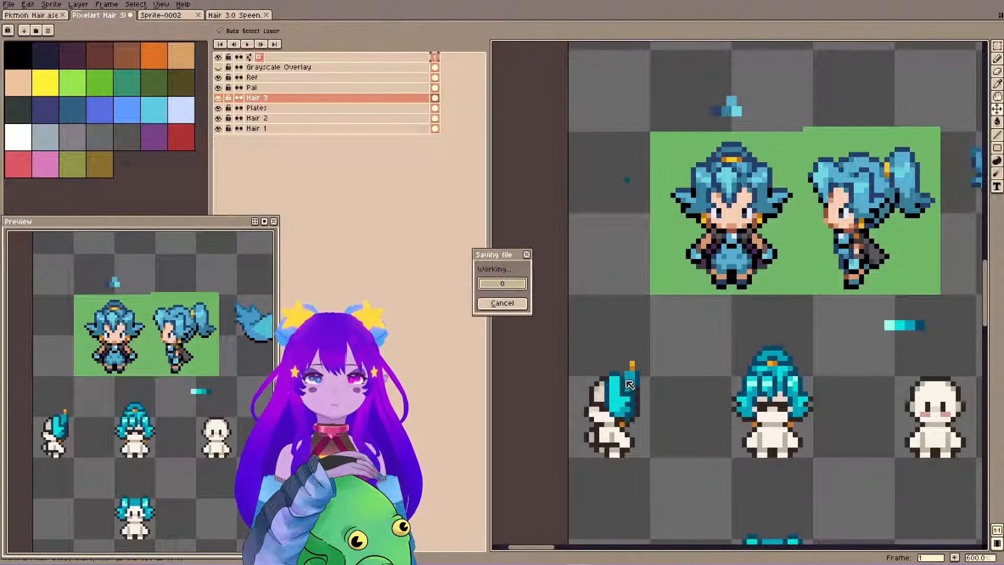
pyautogui.press('b')
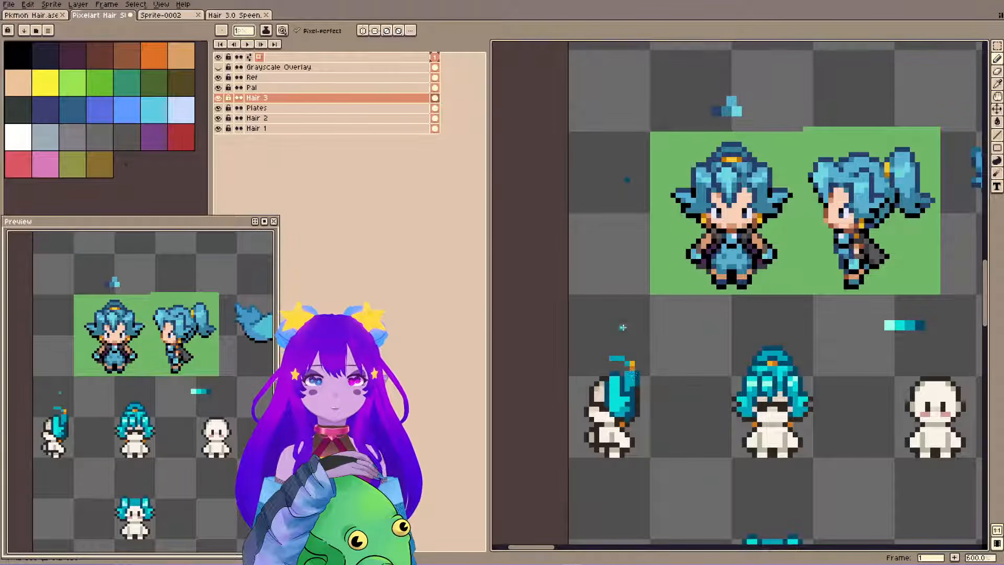
pyautogui.keyDown('alt'); pyautogui.click(635, 372); pyautogui.keyUp('alt')
pyautogui.press('e')
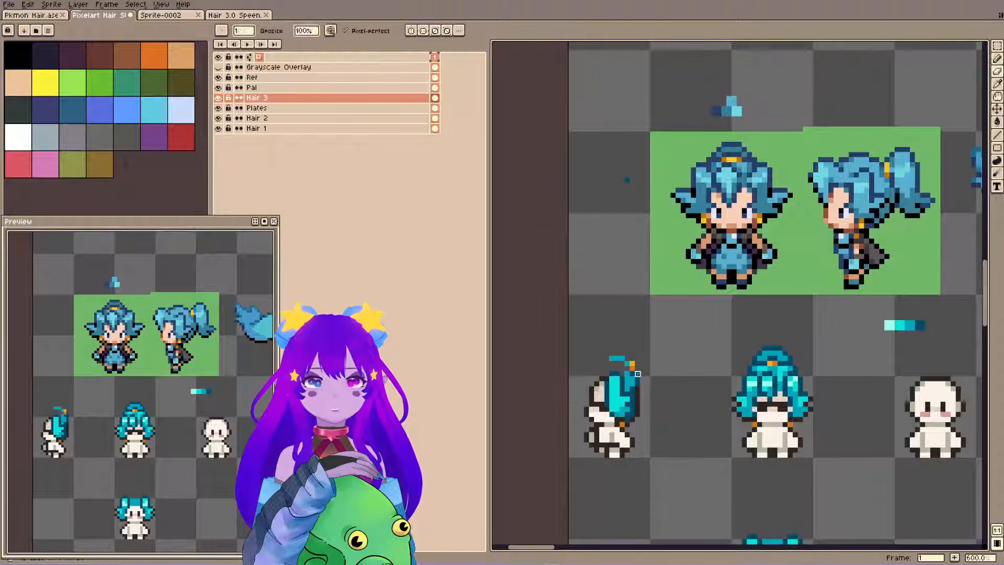
pyautogui.press('b')
pyautogui.click(632, 379)
pyautogui.hotkey('ctrl', 'z')
pyautogui.press('e')
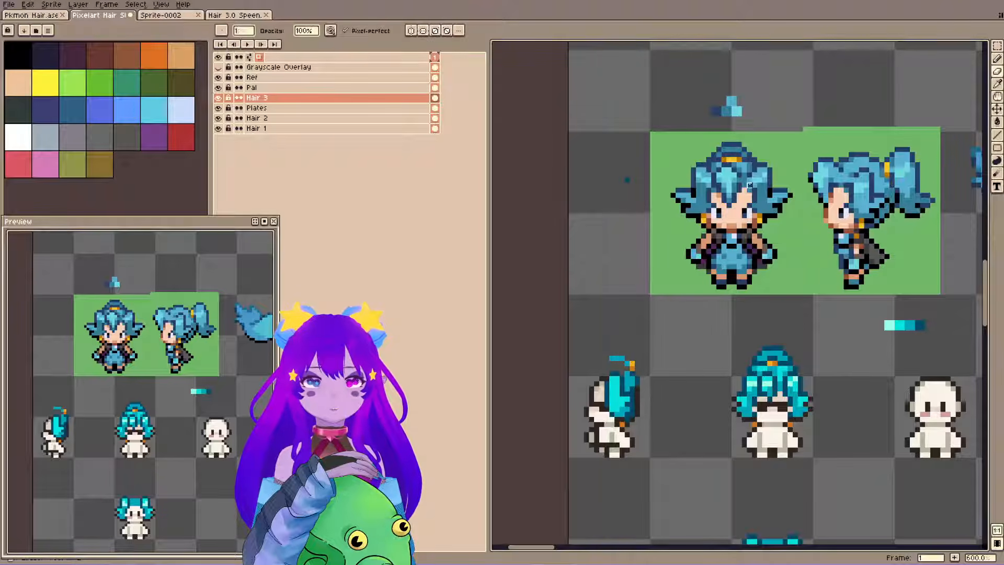
pyautogui.keyDown('alt'); pyautogui.click(631, 380); pyautogui.keyUp('alt')
pyautogui.press('b')
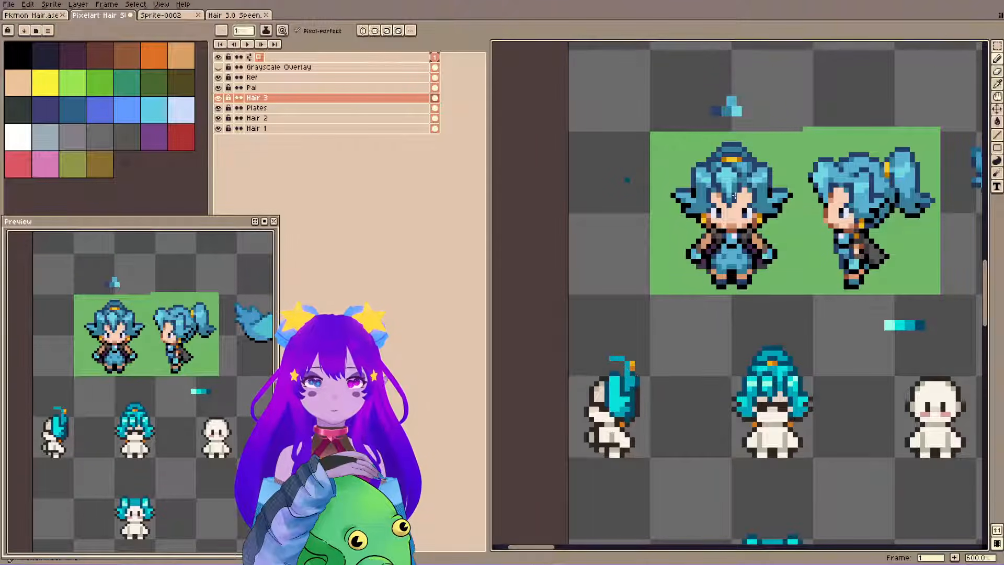
# Sample the front-view bun's dark teal, draw an alignment line from the bun across to the side view, and undo the line.
pyautogui.click(605, 146)
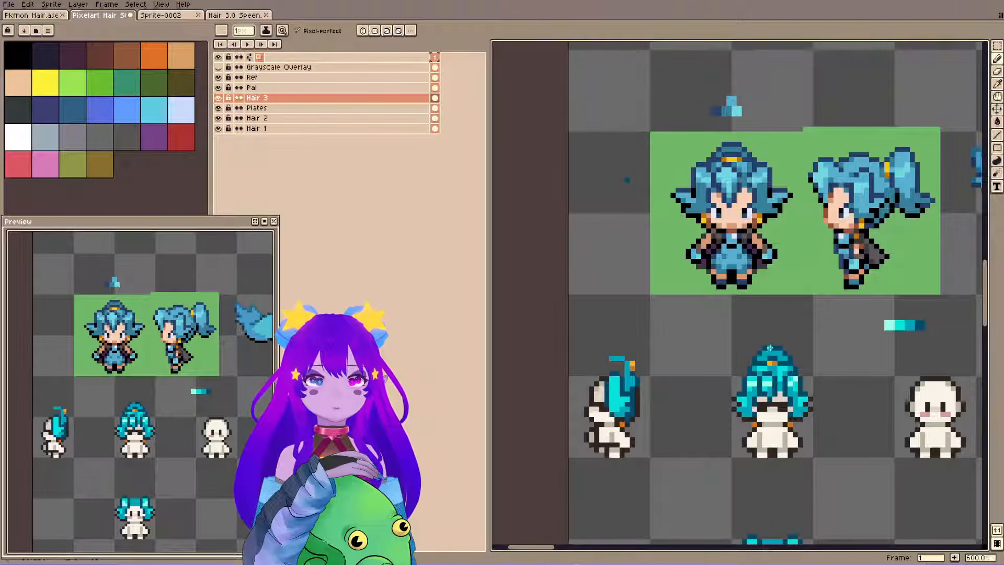
pyautogui.click(770, 347)
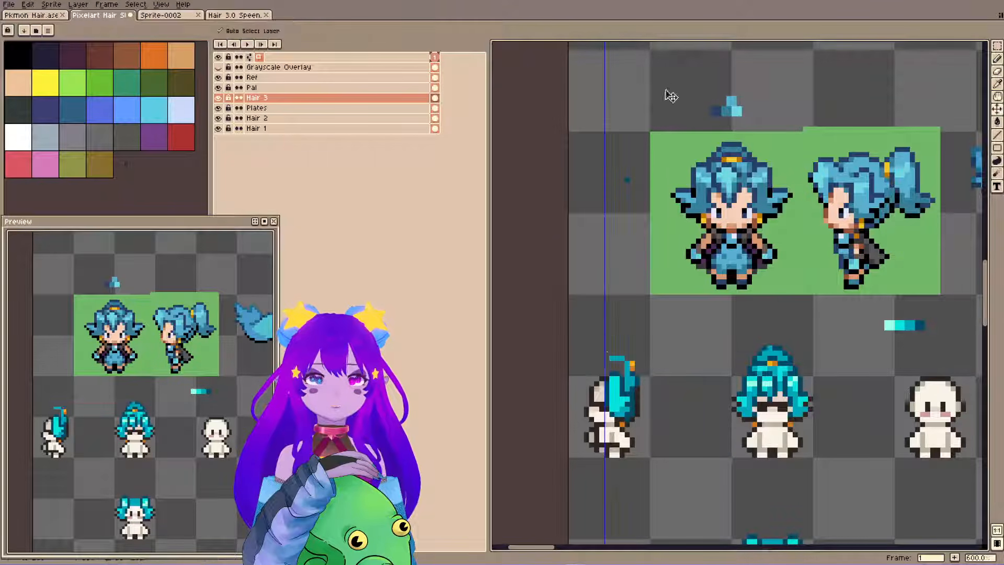
pyautogui.hotkey('ctrl', 'z')
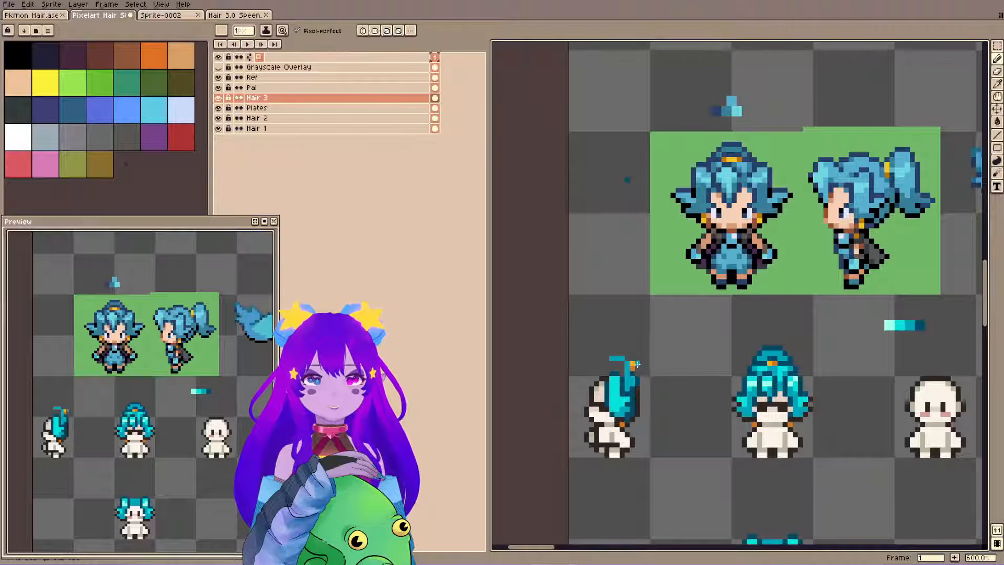
pyautogui.hotkey('ctrl', 's')
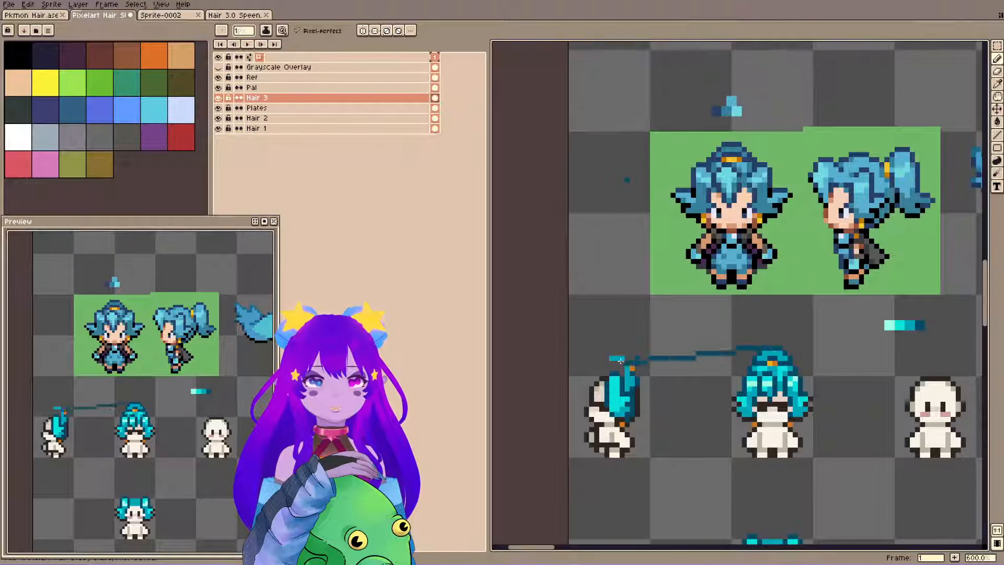
pyautogui.hotkey('ctrl', 'z')
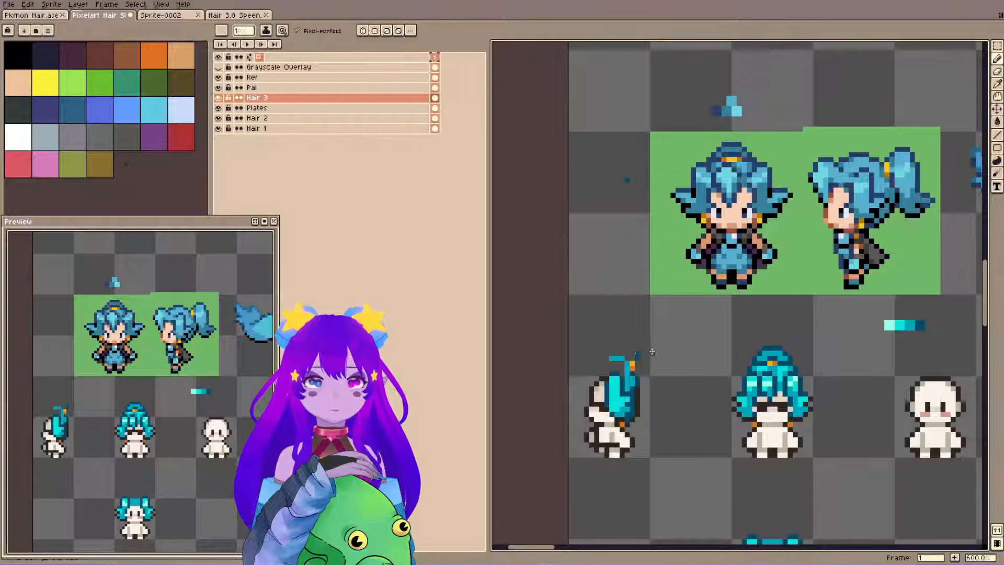
# Draw the dark teal top outline of a ponytail rising behind the side-view hair tie, mark its lower edge with a short dash, and save the file.
pyautogui.press('v')
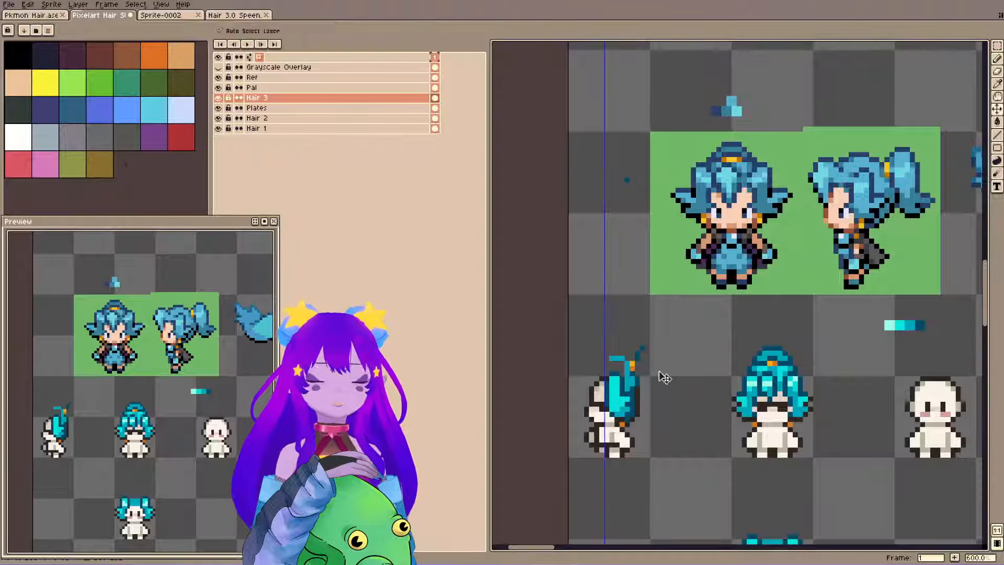
pyautogui.press('b')
pyautogui.moveTo(644, 350); pyautogui.dragTo(660, 347)
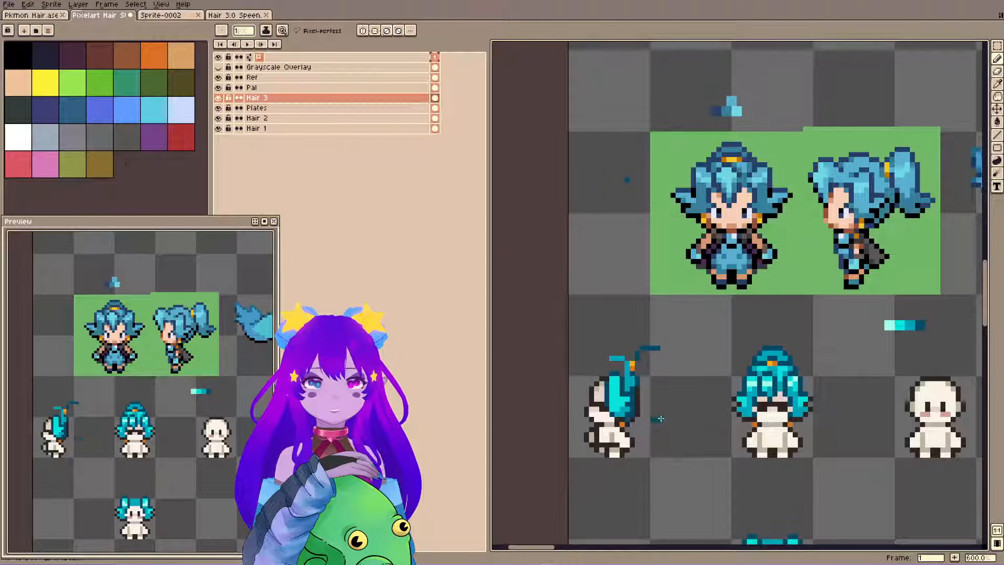
pyautogui.hotkey('ctrl', 's')
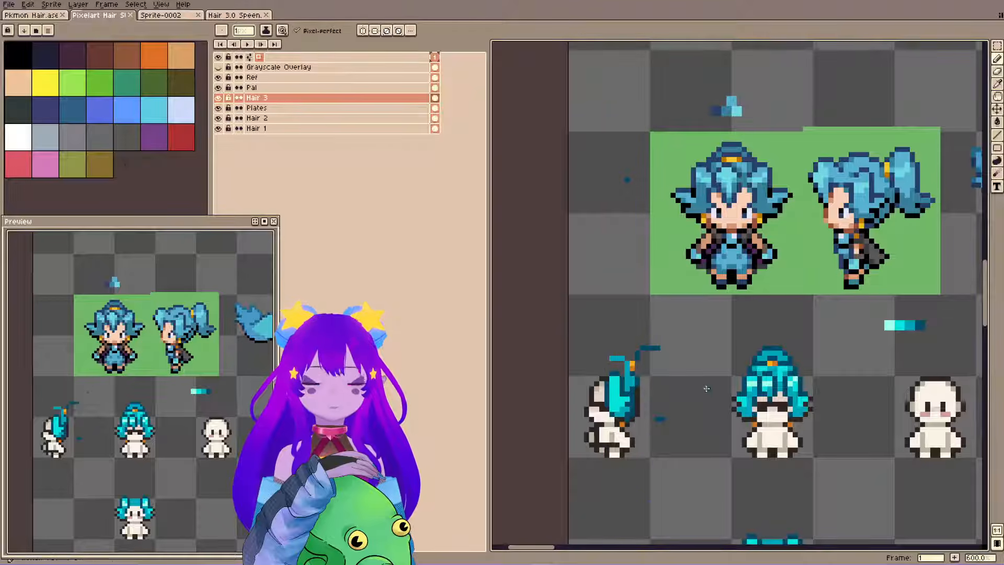
pyautogui.moveTo(657, 414); pyautogui.dragTo(653, 414)
pyautogui.press('e')
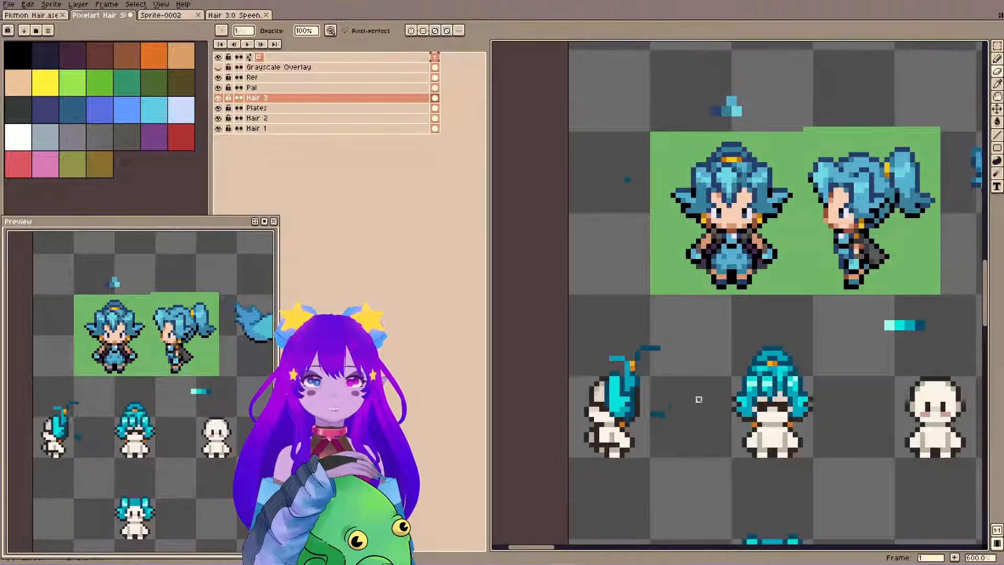
pyautogui.press('b')
pyautogui.hotkey('ctrl', 's')
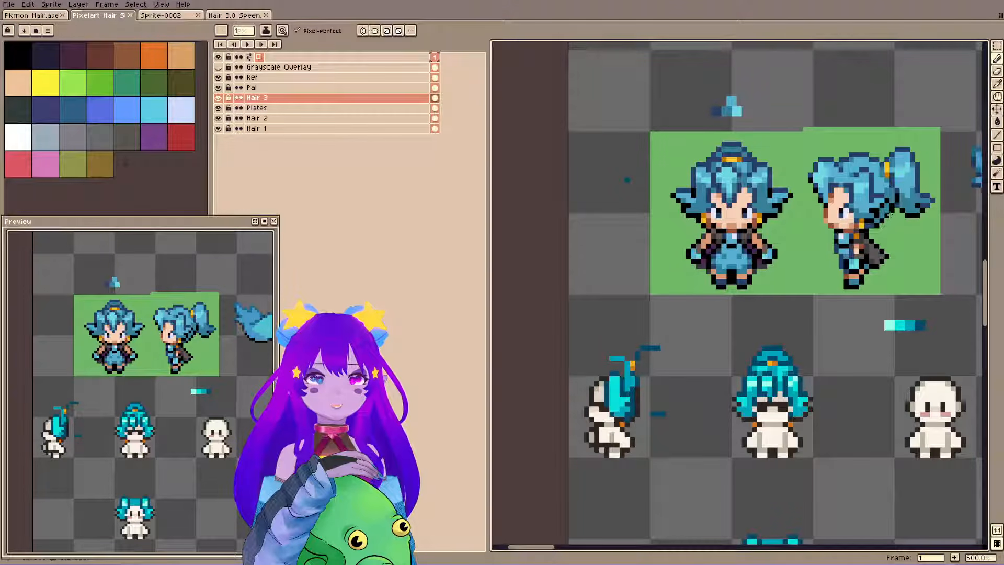
# Show the Grayscale Overlay layer to compare the side-view and front-view hair values, and hide it again.
pyautogui.click(218, 67)
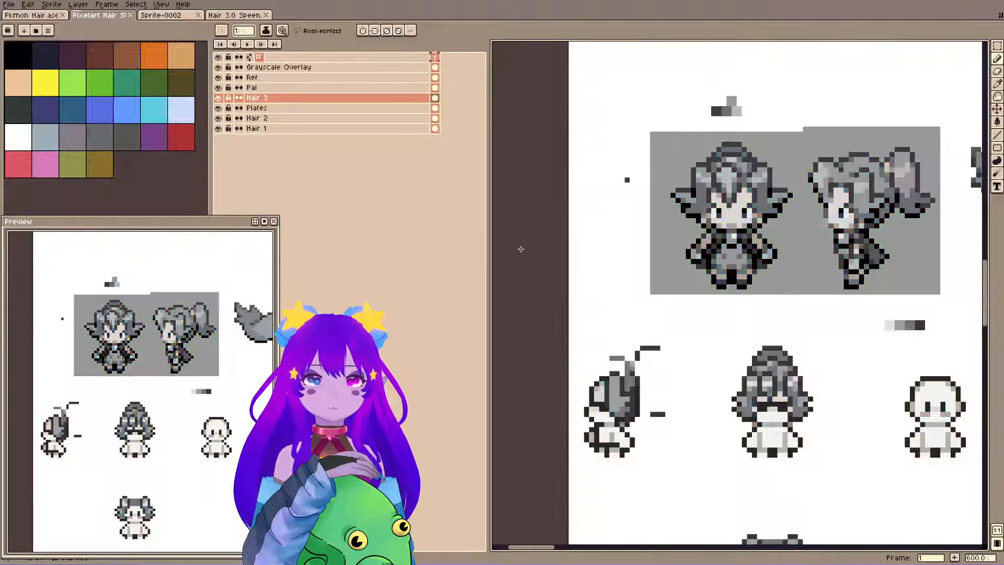
pyautogui.click(218, 67)
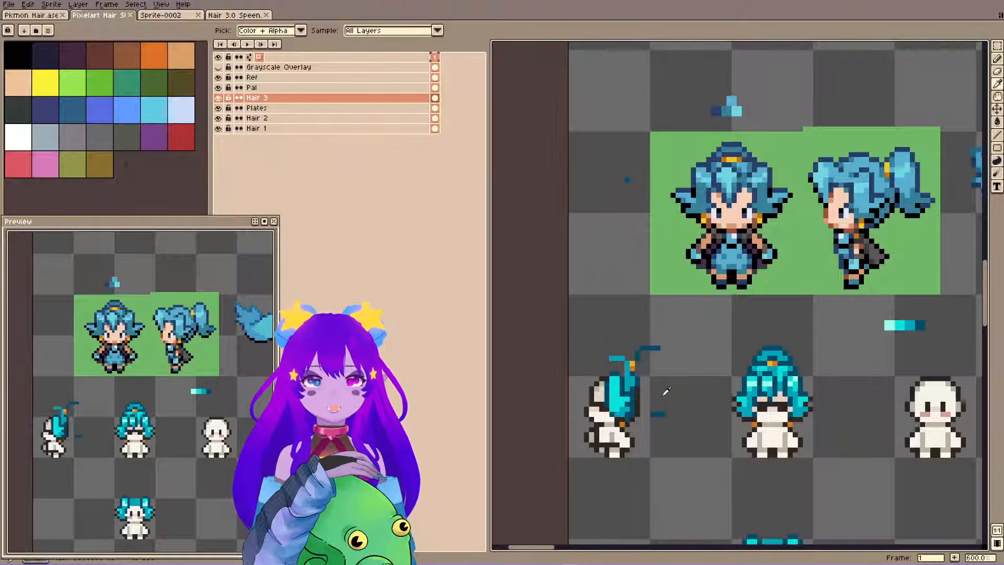
pyautogui.hotkey('shift', 'x')
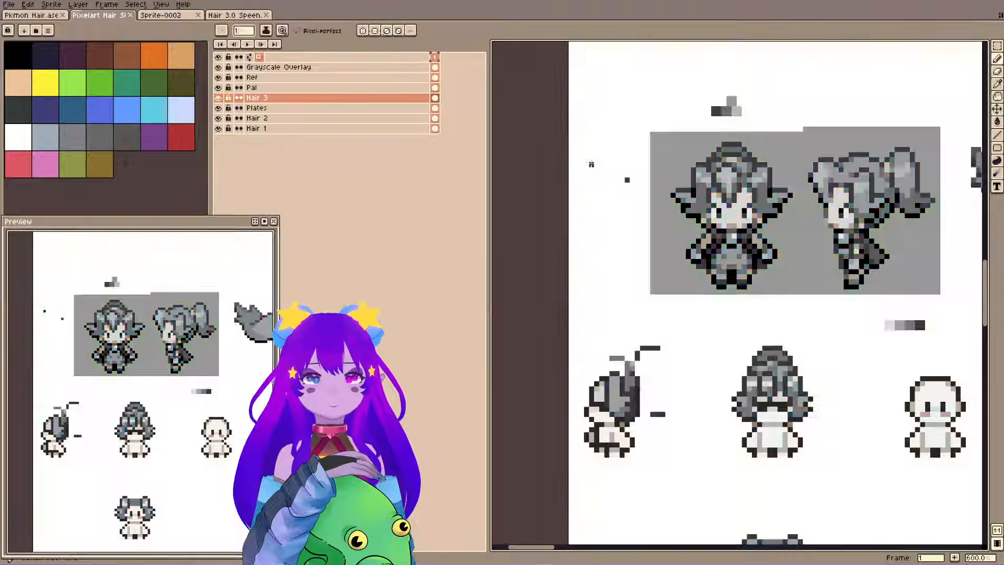
pyautogui.hotkey('shift', 'x')
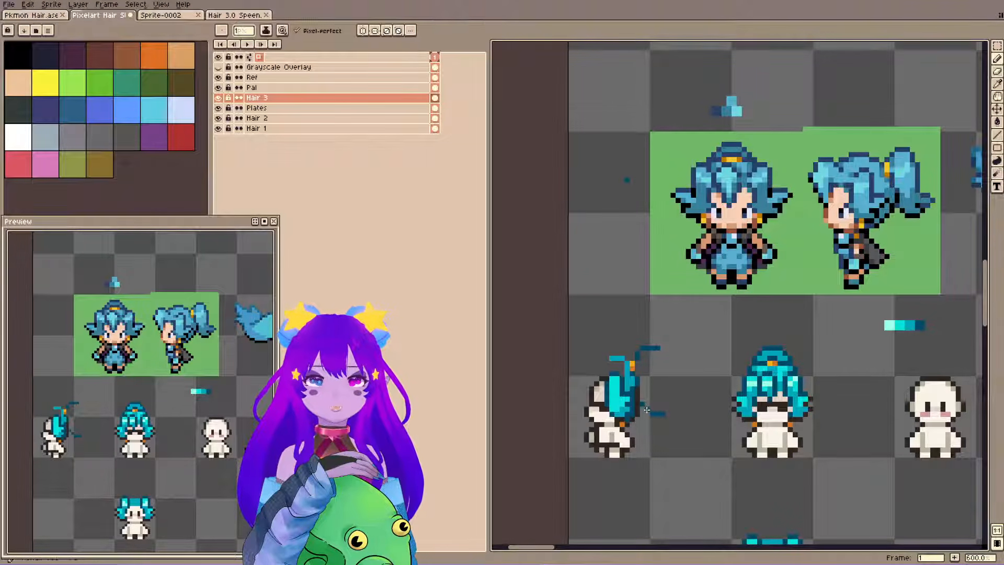
# Draw the ponytail's lower edge behind the side-view head in the dark outline colour, curve it upward at the outer end, and save the file.
pyautogui.press('e')
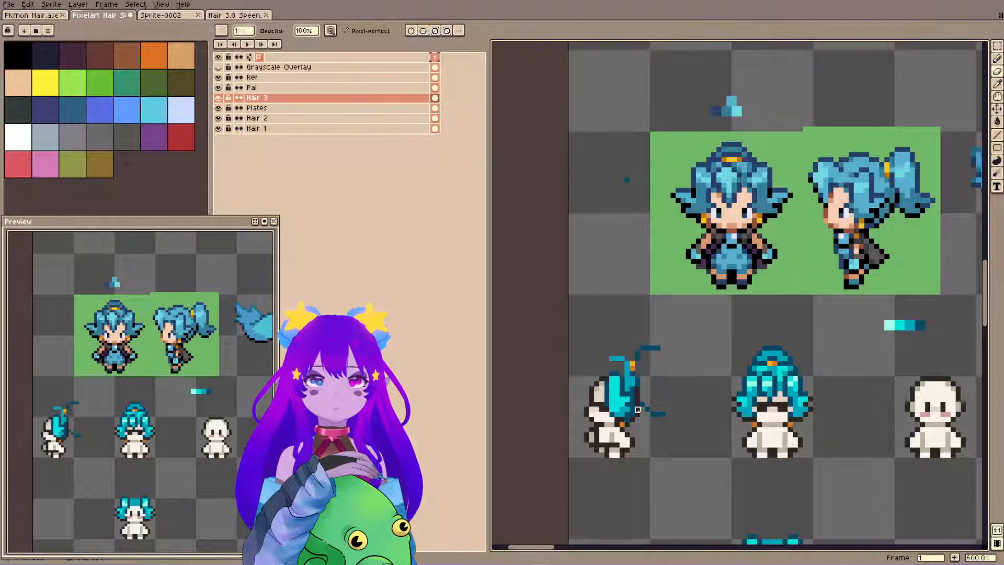
pyautogui.press('b')
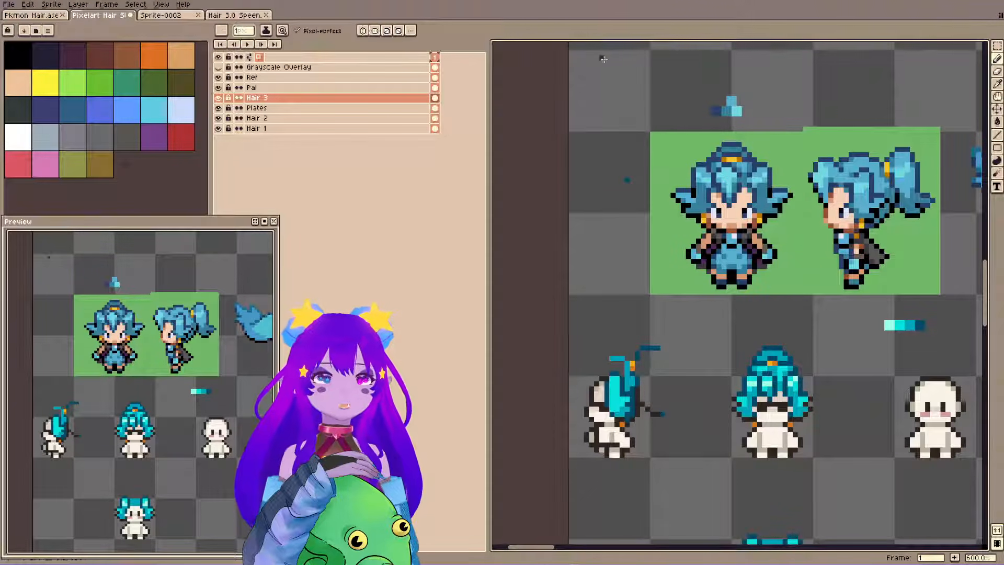
pyautogui.press('e')
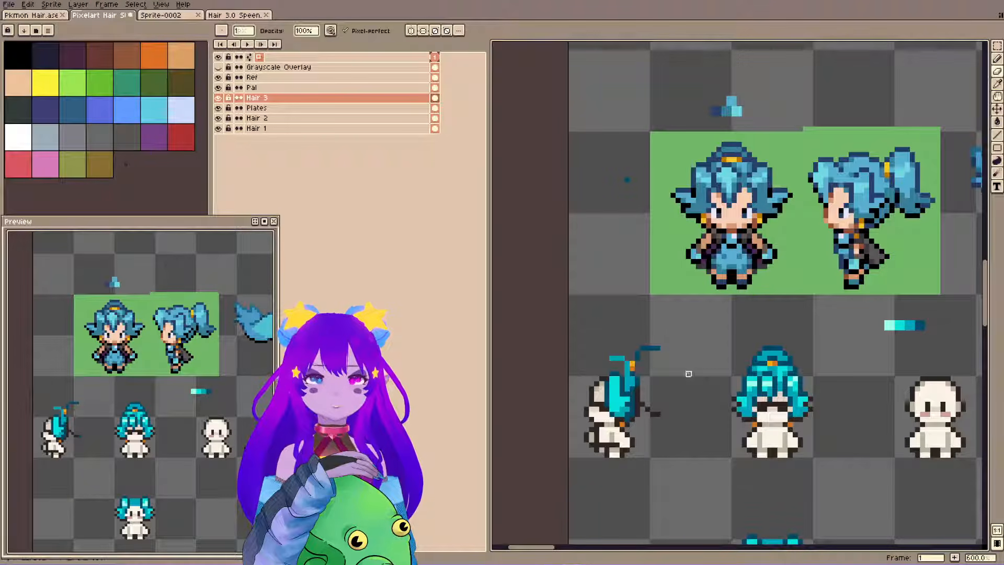
pyautogui.press('b')
pyautogui.keyDown('alt'); pyautogui.click(657, 413); pyautogui.keyUp('alt')
pyautogui.hotkey('ctrl', 's')
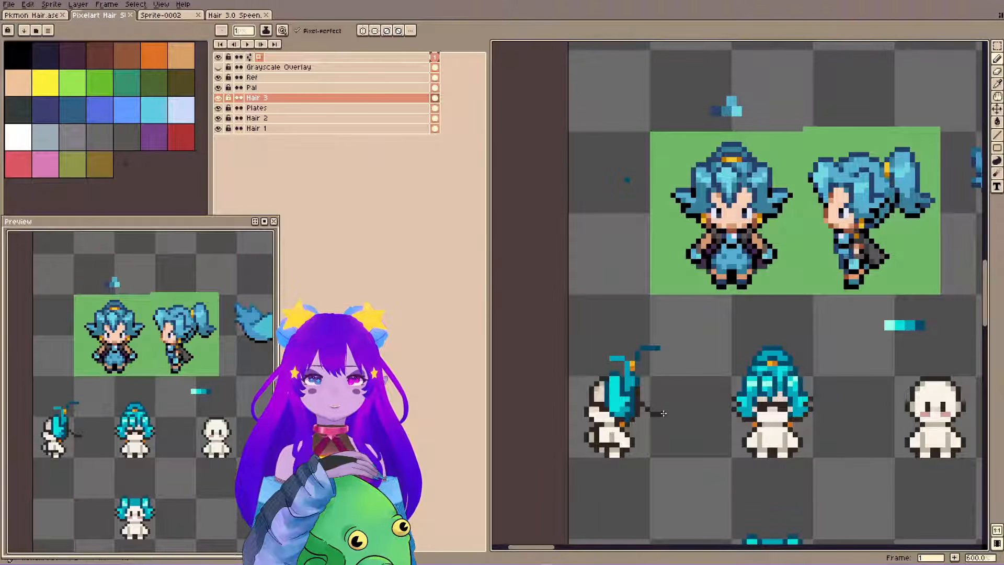
pyautogui.moveTo(663, 413); pyautogui.dragTo(662, 405)
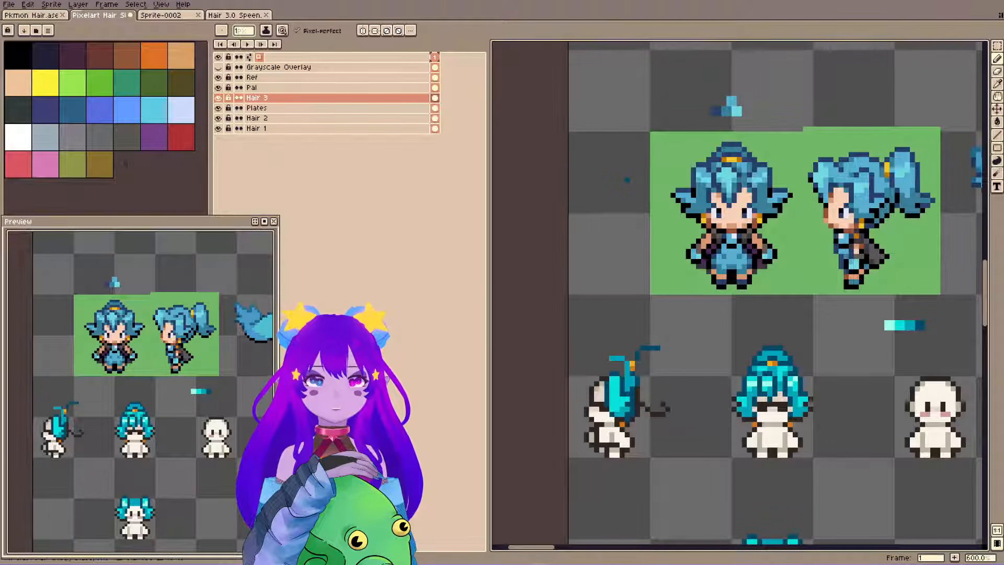
pyautogui.hotkey('ctrl', 's')
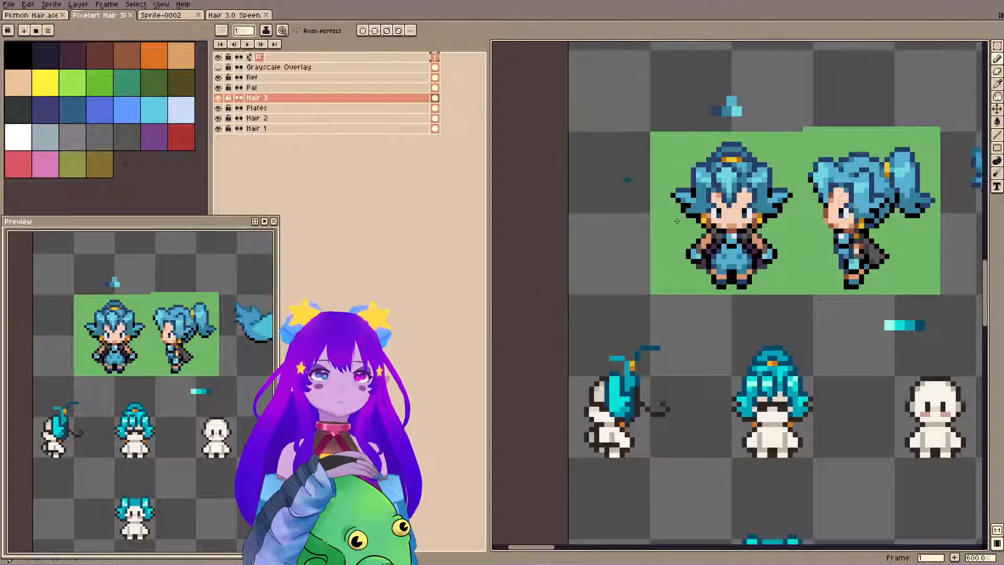
# Draw the ponytail's pointed dark teal tip and join it to the top outline with a curved back edge.
pyautogui.click(666, 398)
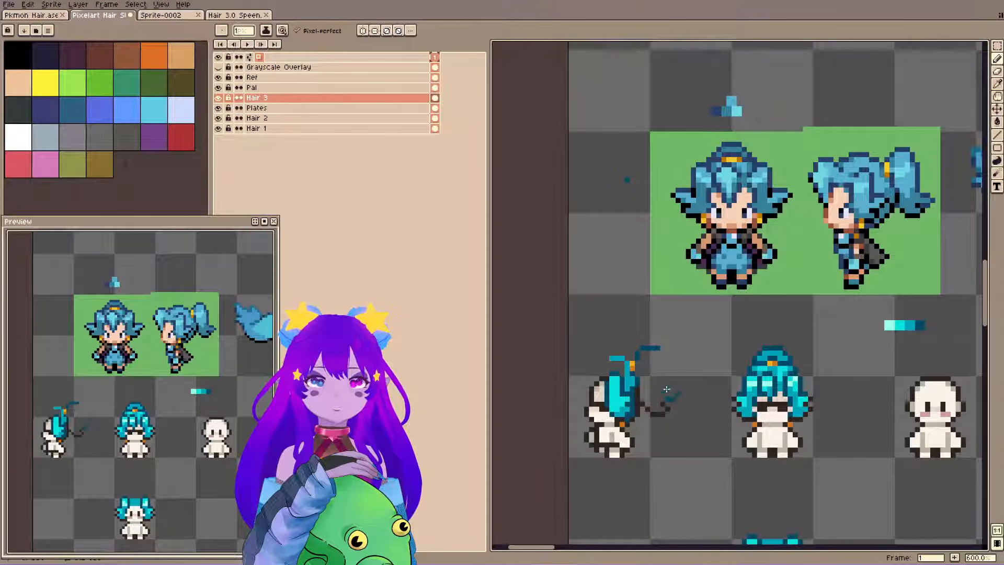
pyautogui.click(668, 390)
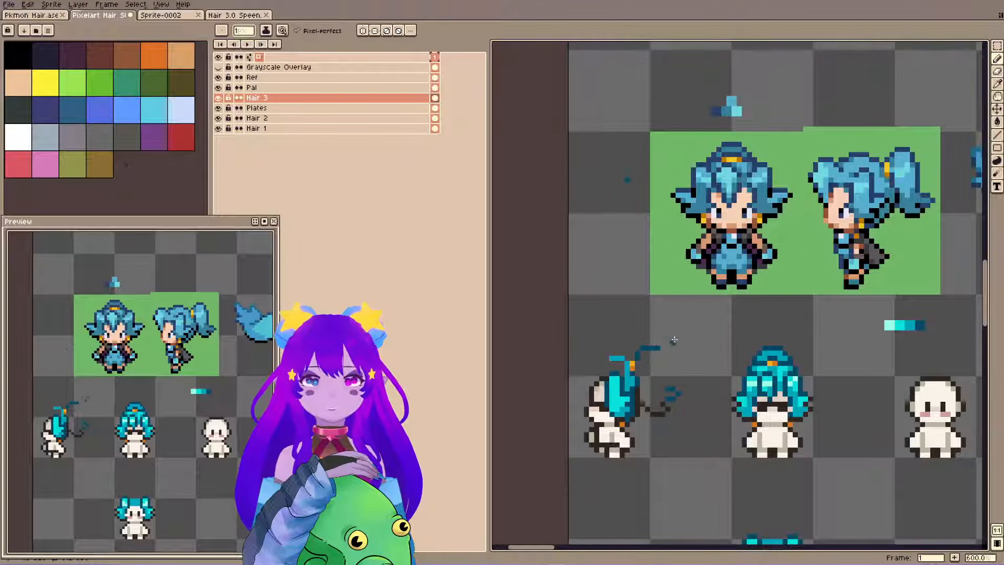
pyautogui.moveTo(653, 346); pyautogui.dragTo(668, 386)
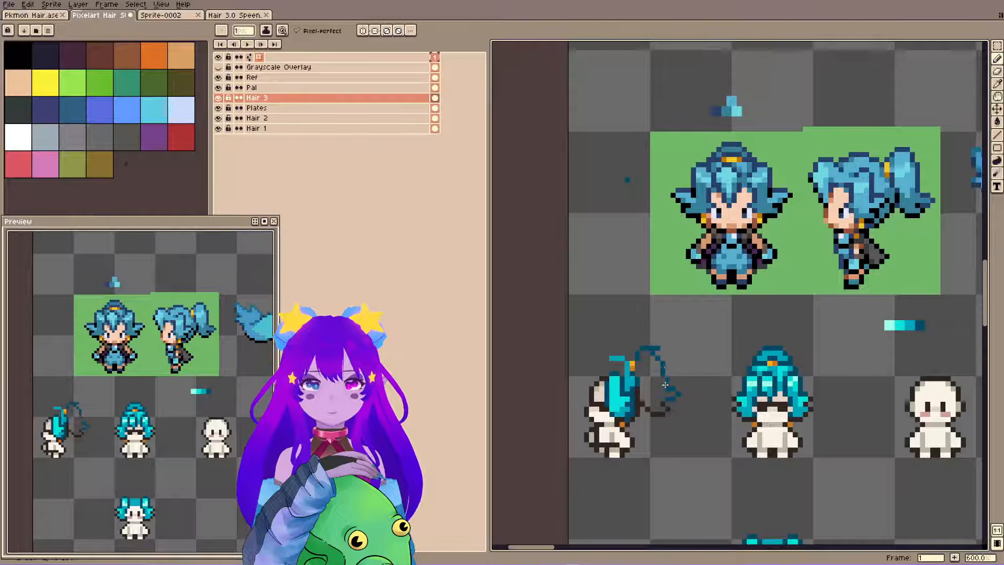
# Fill the side-view ponytail outline with dark teal, erase the excess pixels along its top, and save the file.
pyautogui.press('g')
pyautogui.click(652, 364)
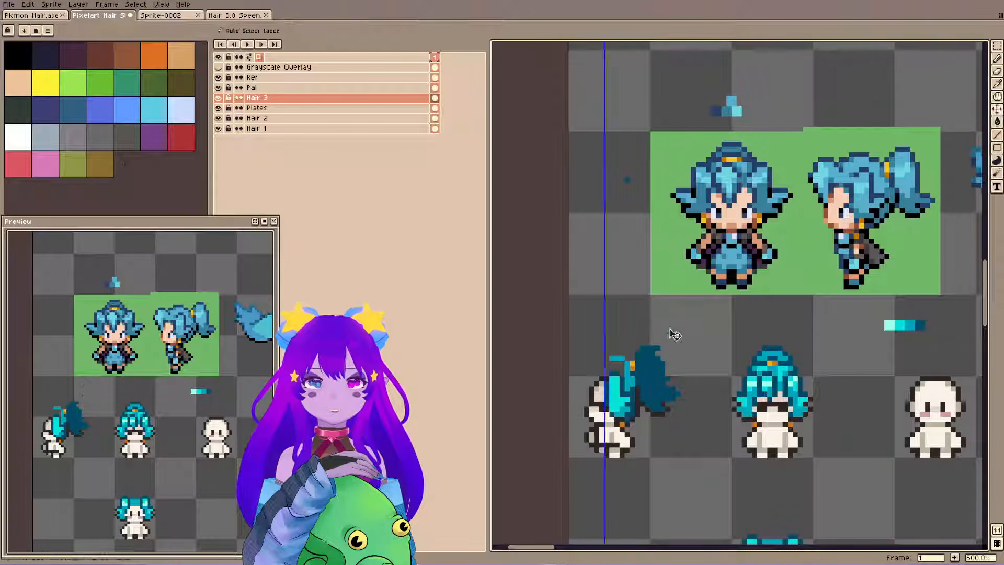
pyautogui.hotkey('ctrl', 'z')
pyautogui.click(654, 370)
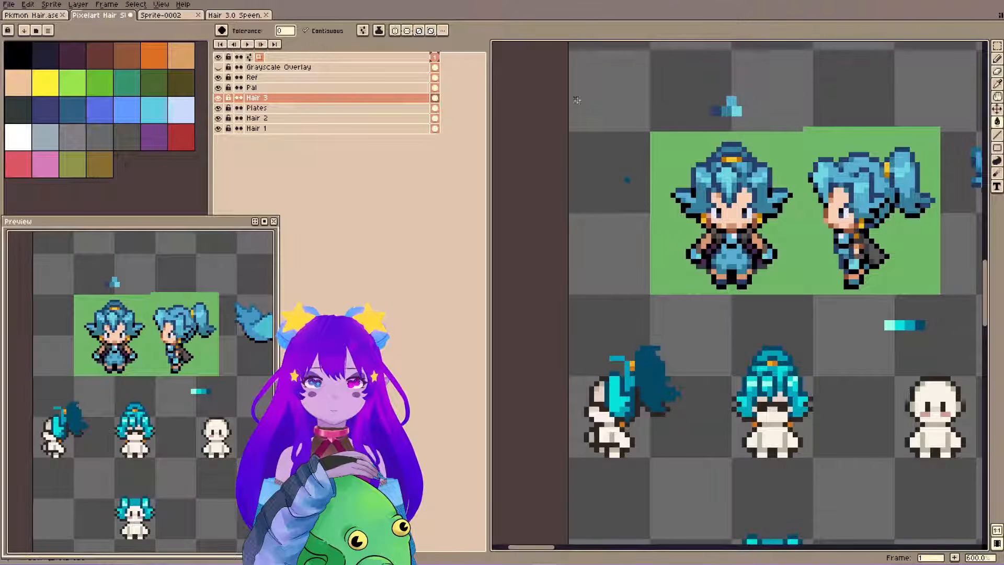
pyautogui.press('b')
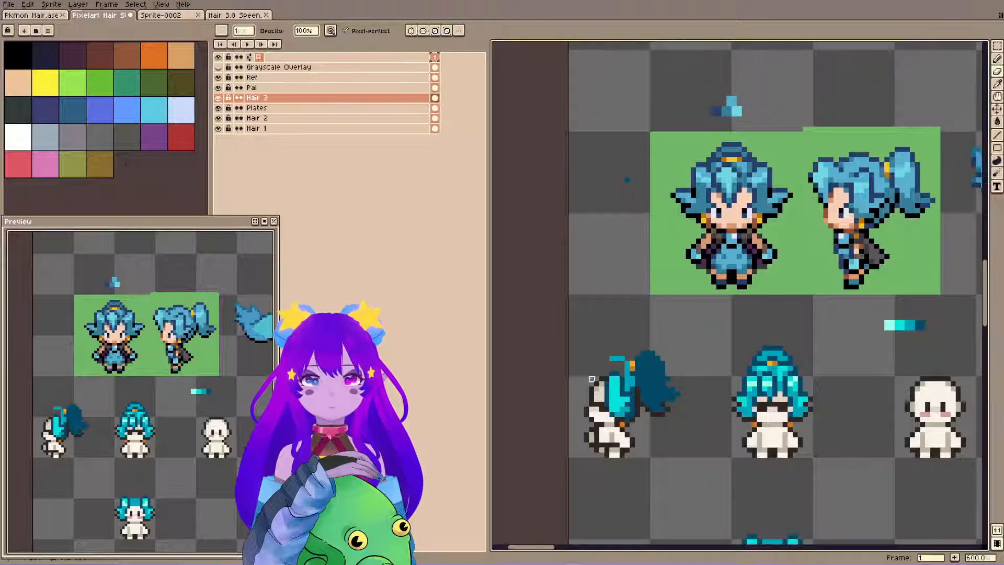
pyautogui.hotkey('ctrl', 's')
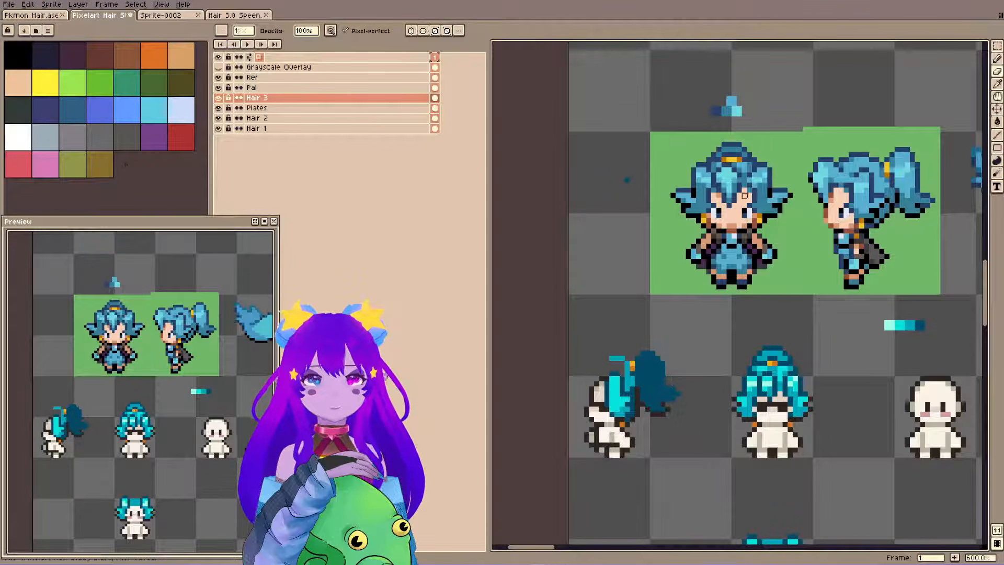
pyautogui.hotkey('ctrl', 's')
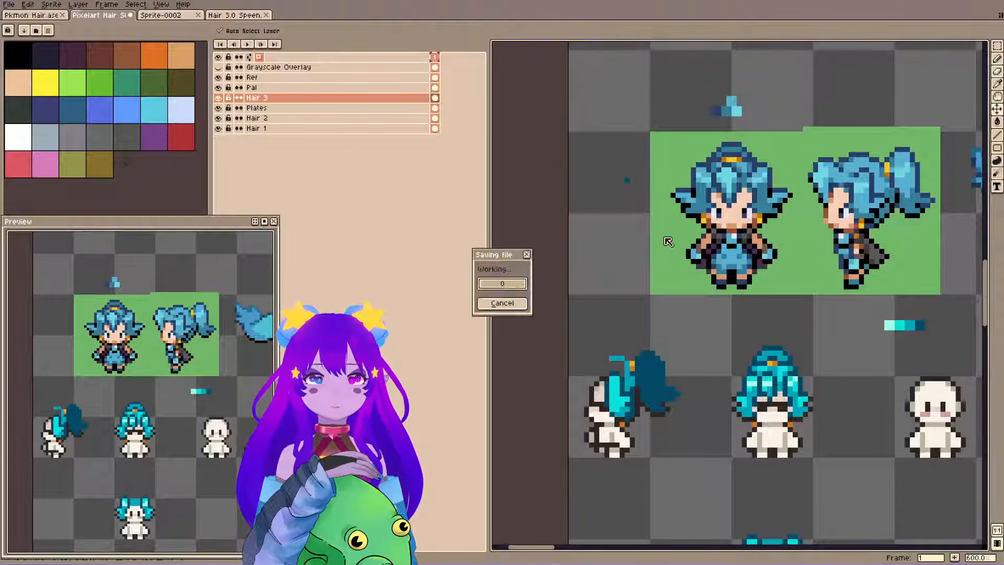
# Paint the side-view ponytail's body and tip in mid teal over the dark teal base, and save the file.
pyautogui.press('i')
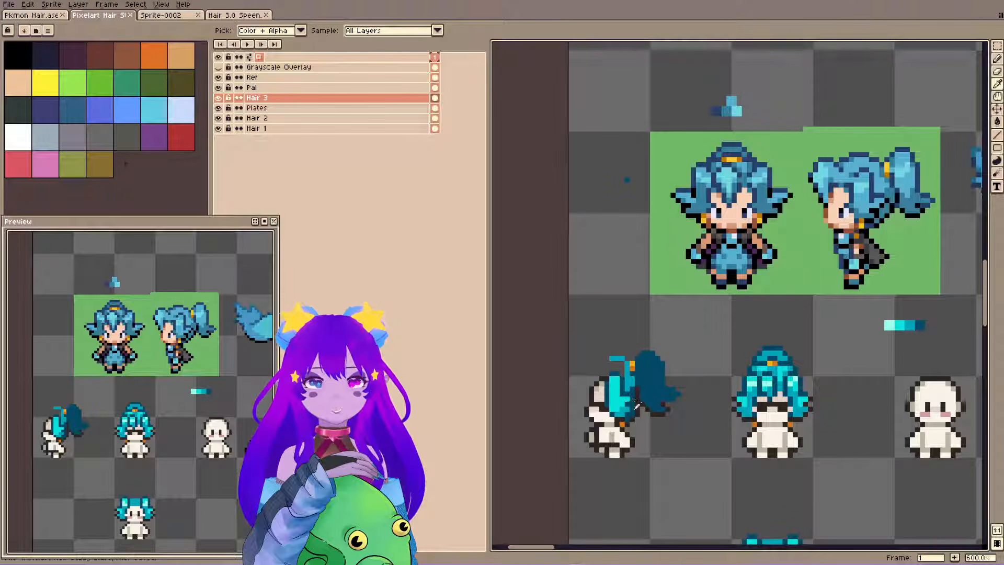
pyautogui.press('b')
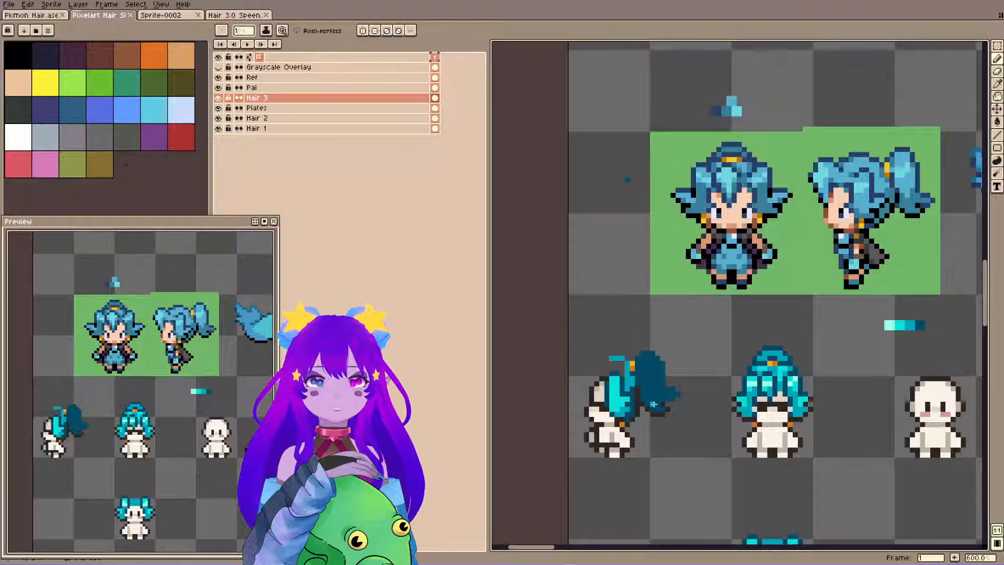
pyautogui.moveTo(658, 369)
pyautogui.mouseDown()
pyautogui.moveTo(657, 389)
pyautogui.moveTo(652, 358)
pyautogui.moveTo(650, 388)
pyautogui.moveTo(642, 364)
pyautogui.moveTo(647, 390)
pyautogui.mouseUp()
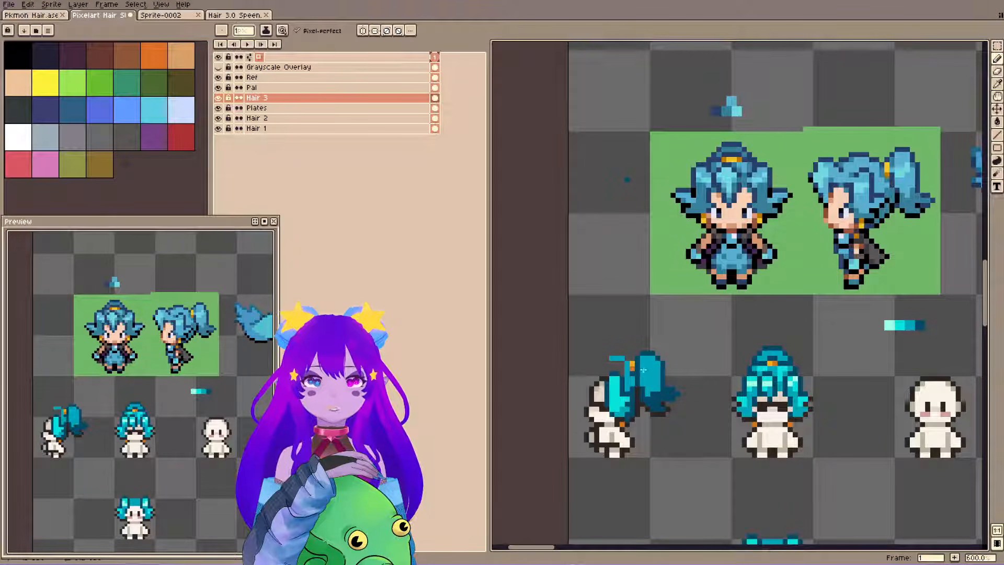
pyautogui.press('i')
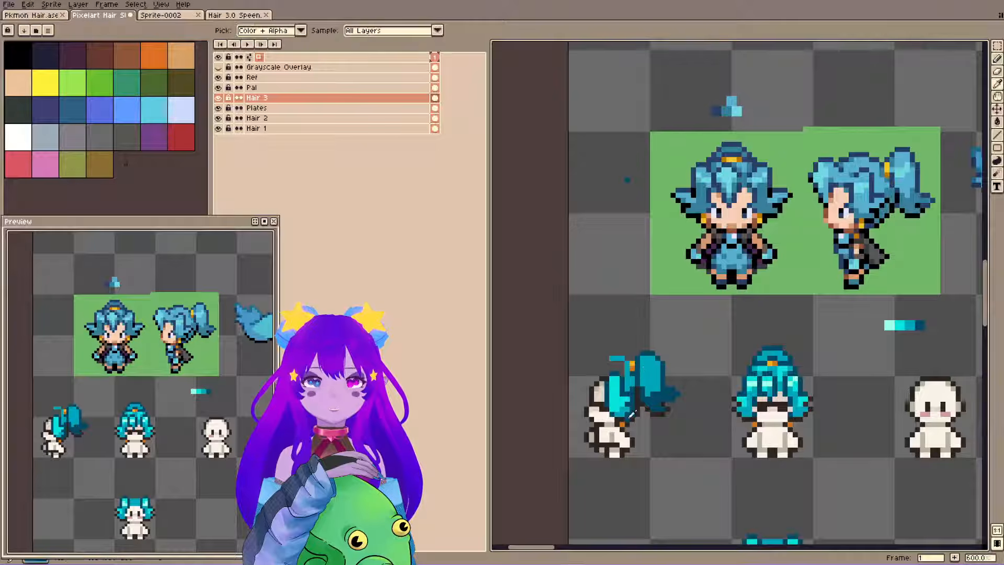
pyautogui.press('b')
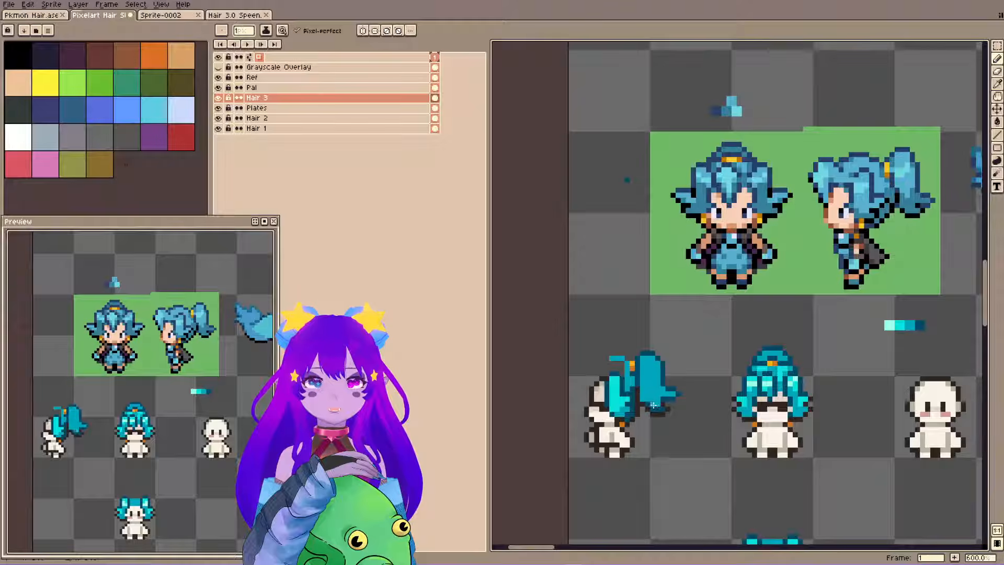
pyautogui.hotkey('ctrl', 's')
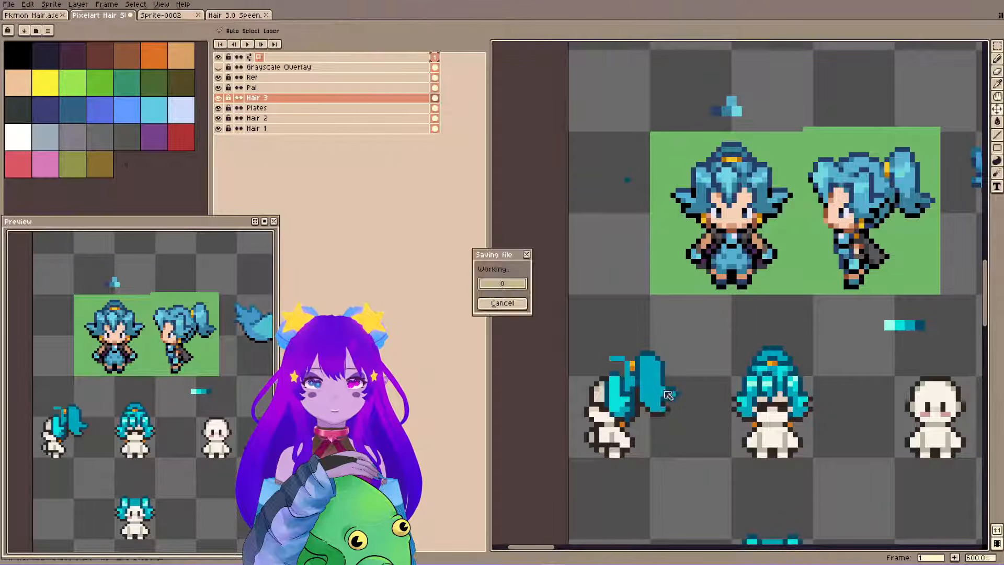
# Touch up the edge shading of the side-view ponytail with a sampled colour and save the file.
pyautogui.press('alt')
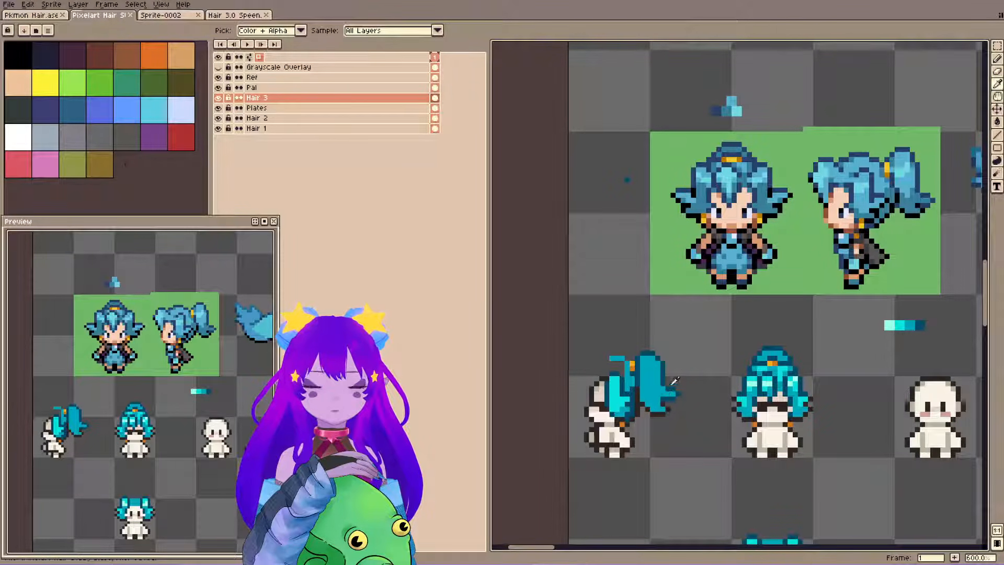
pyautogui.click(714, 330)
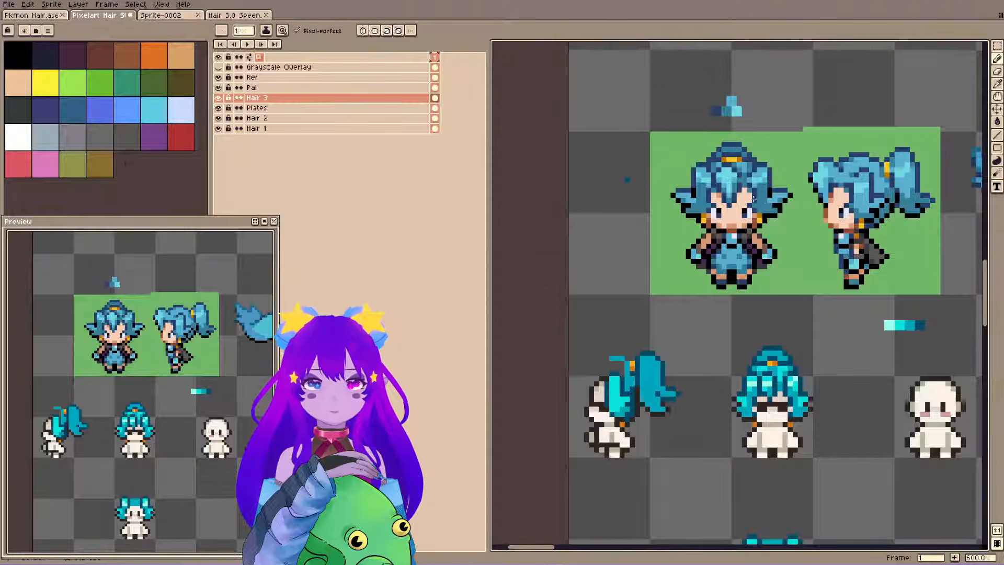
pyautogui.hotkey('ctrl', 's')
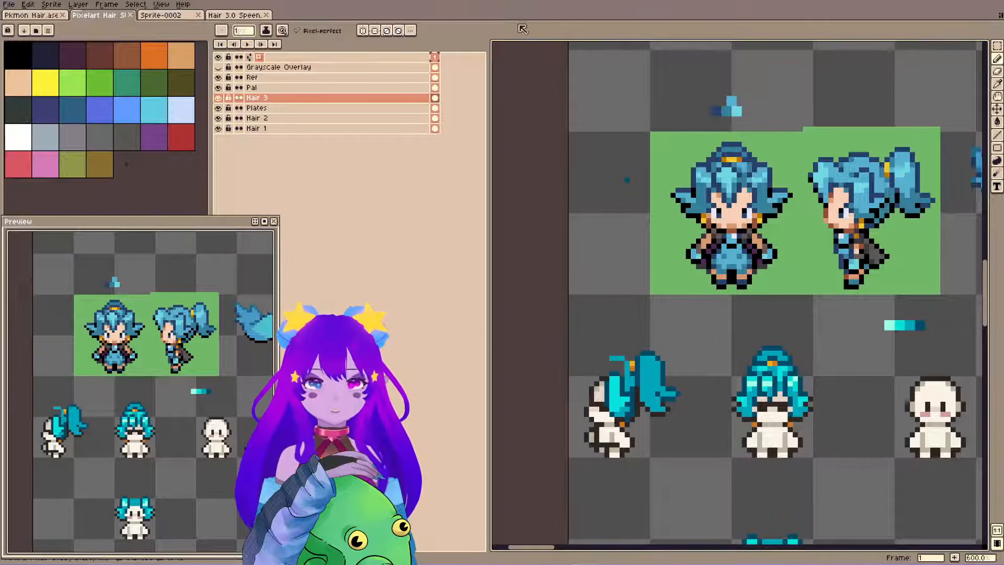
pyautogui.hotkey('ctrl', 's')
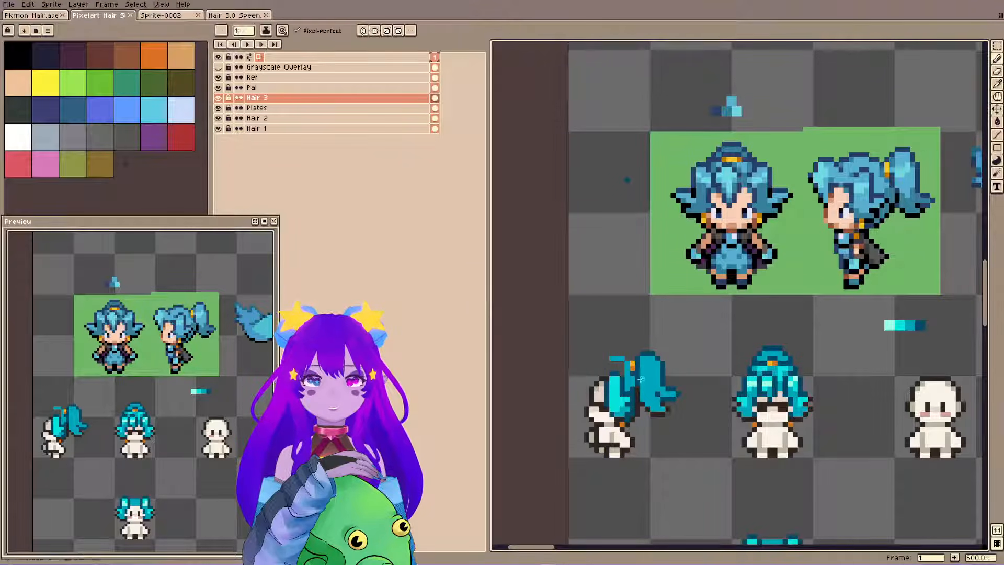
# Outline and fill a bright cyan highlight on the ponytail's upper part, clean up its top edge, and save the file.
pyautogui.click(642, 379)
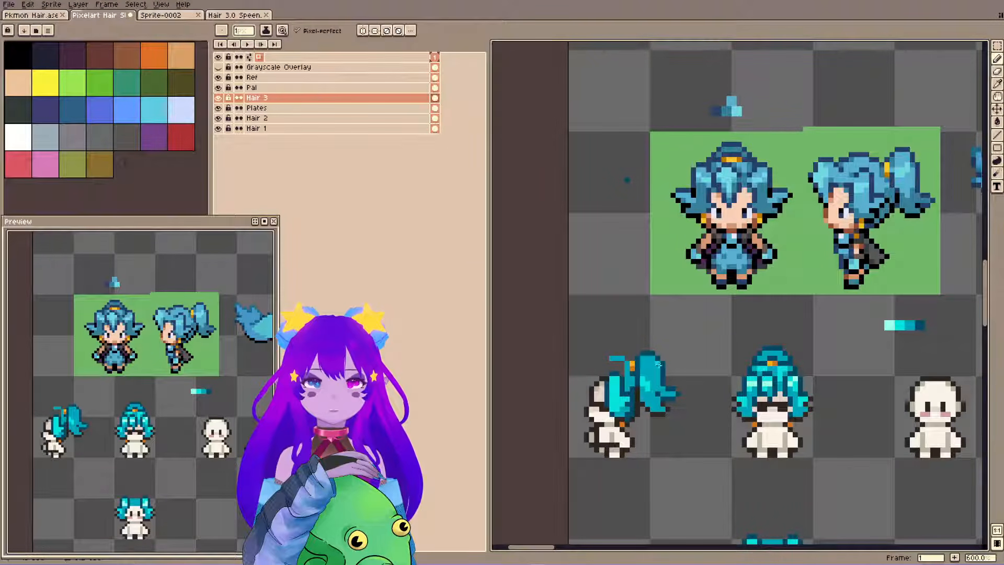
pyautogui.moveTo(652, 383); pyautogui.dragTo(658, 365)
pyautogui.press('g')
pyautogui.click(649, 368)
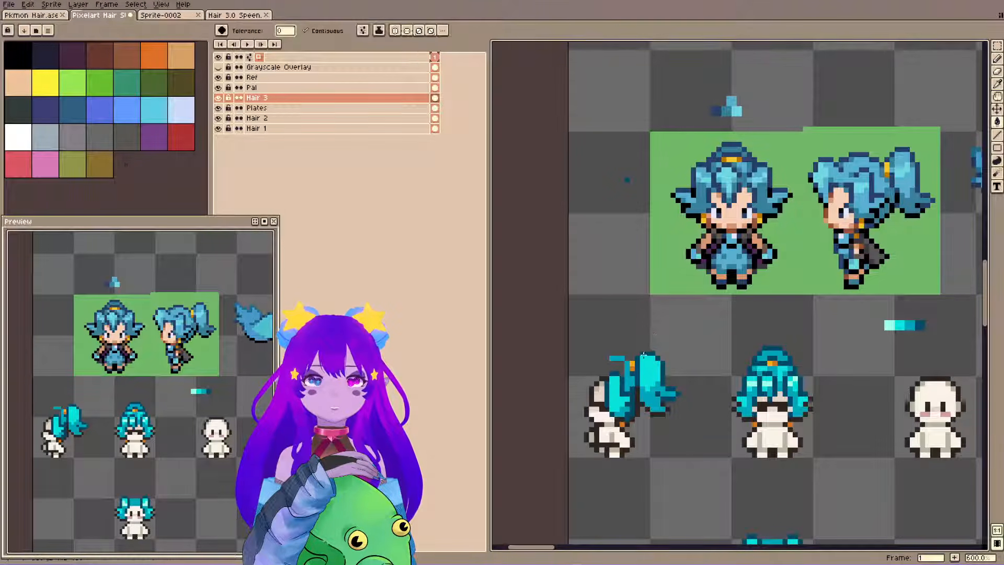
pyautogui.press('b')
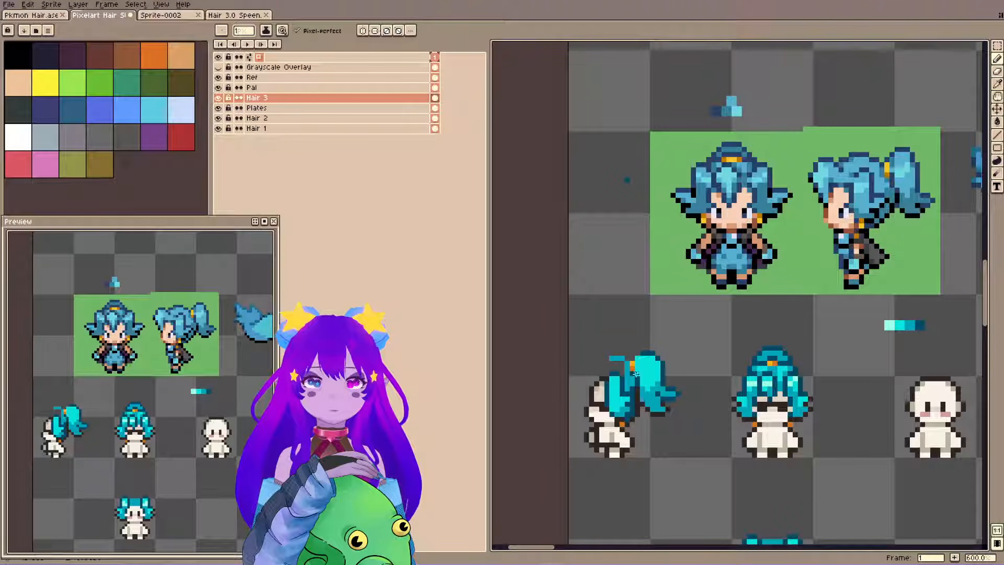
pyautogui.press('e')
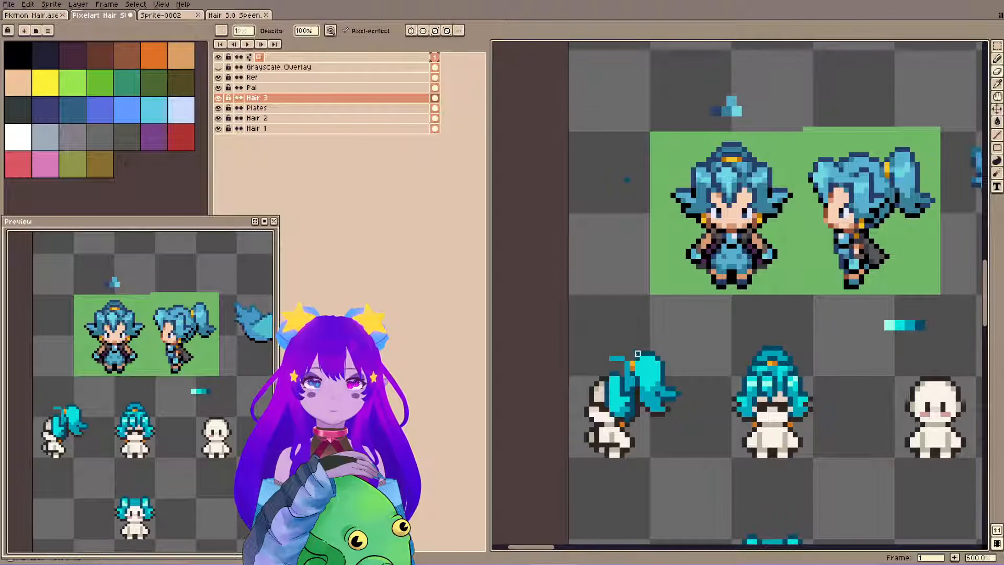
pyautogui.hotkey('ctrl', 's')
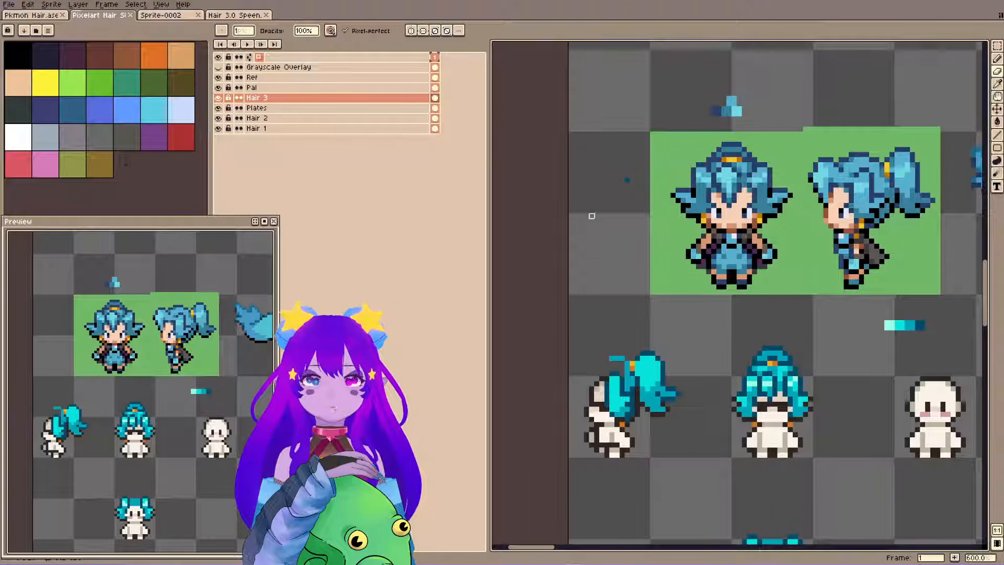
# Copy the side-view hair on the Hair 3 layer to the empty area diagonally below the front-view pigtail sprite.
pyautogui.press('m')
pyautogui.moveTo(568, 309); pyautogui.dragTo(677, 473)
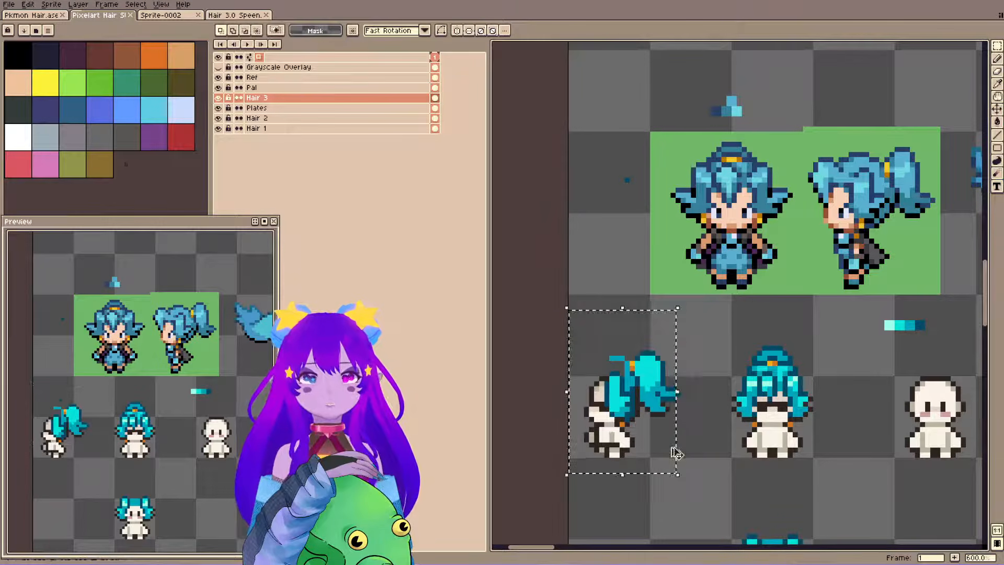
pyautogui.scroll(-2, 584, 447)
pyautogui.moveTo(585, 447); pyautogui.dragTo(575, 239)
pyautogui.click(617, 219)
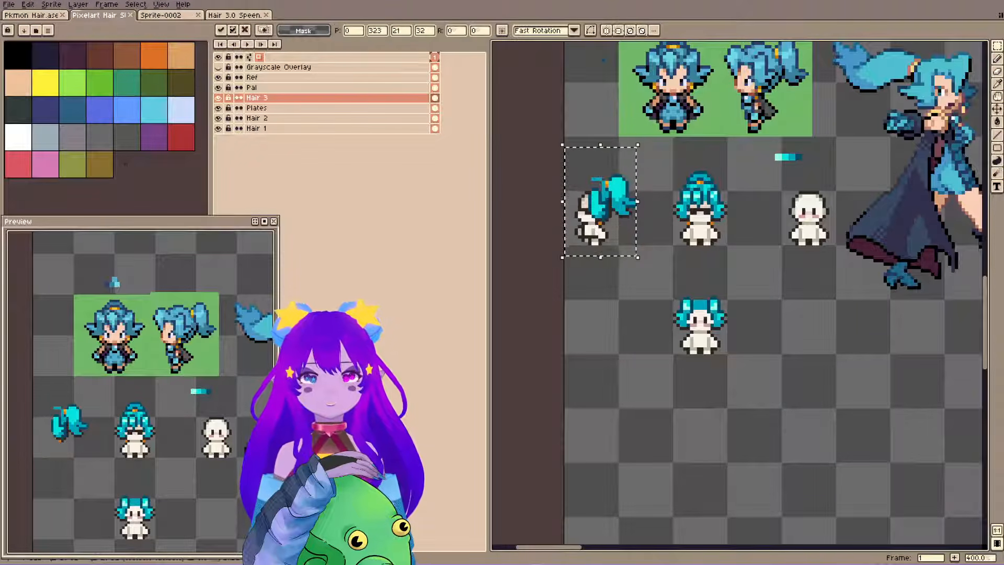
pyautogui.hotkey('shift', 'Down')
pyautogui.hotkey('shift', 'Down')
pyautogui.hotkey('shift', 'Down')
pyautogui.hotkey('shift', 'Down')
pyautogui.hotkey('shift', 'Right')
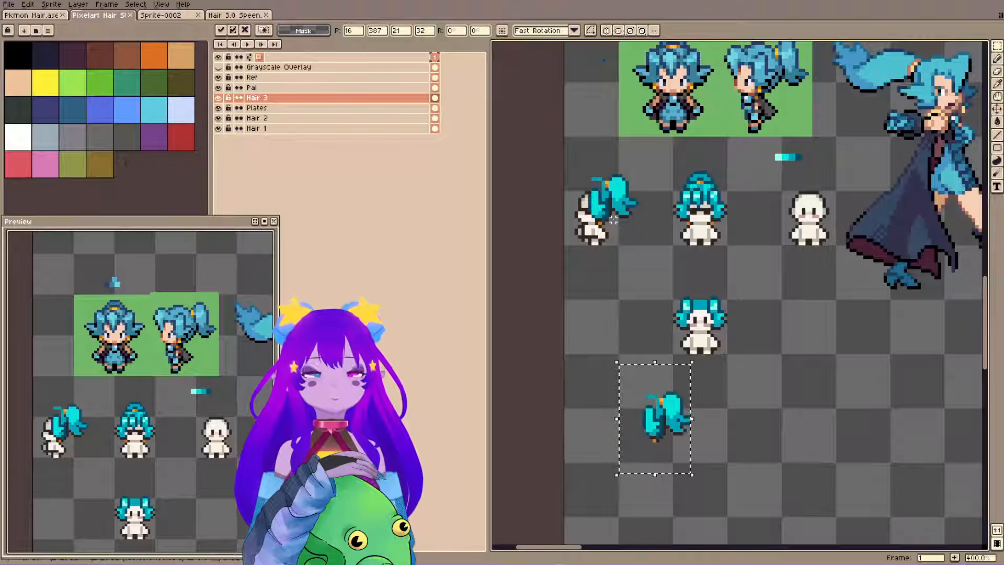
pyautogui.hotkey('shift', 'Right')
pyautogui.hotkey('shift', 'Right')
pyautogui.hotkey('shift', 'Right')
pyautogui.hotkey('shift', 'Up')
pyautogui.press('Return')
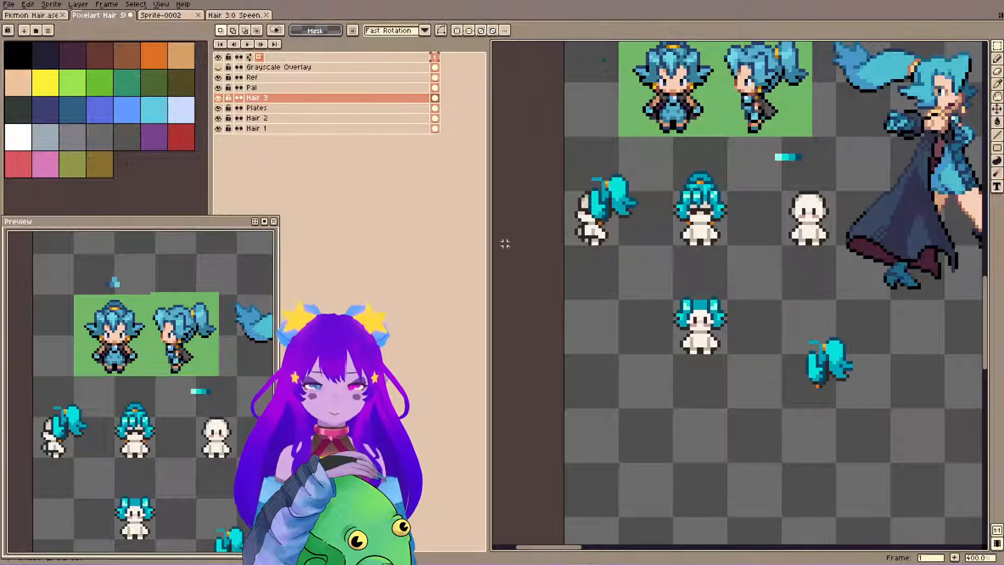
# Copy the side-view body on the Plates layer to sit beneath the copied side-view hair.
pyautogui.press('b')
pyautogui.keyDown('ctrl'); pyautogui.click(597, 240); pyautogui.keyUp('ctrl')
pyautogui.press('m')
pyautogui.moveTo(563, 145); pyautogui.dragTo(642, 272)
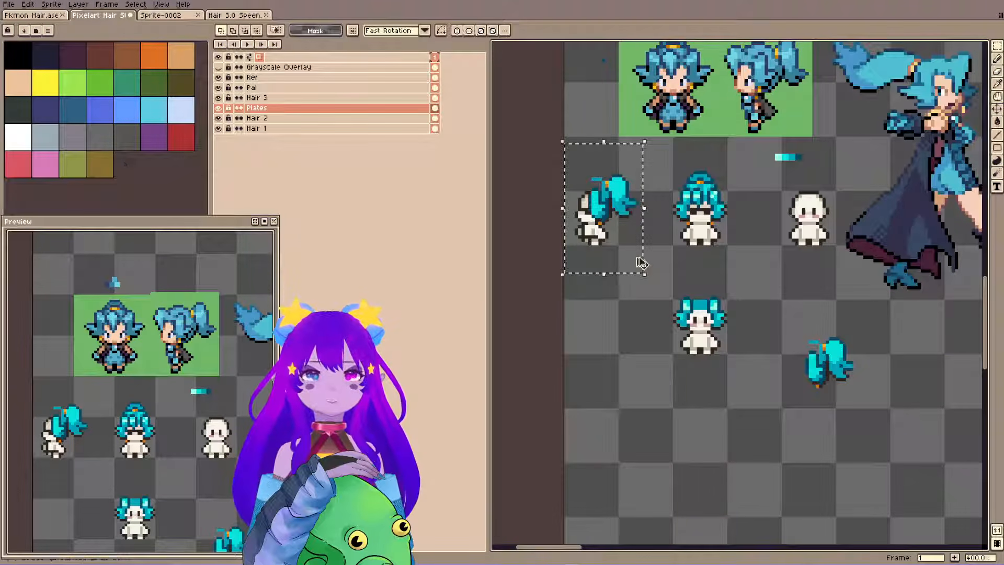
pyautogui.hotkey('shift', 'Down')
pyautogui.hotkey('shift', 'Down')
pyautogui.hotkey('shift', 'Down')
pyautogui.hotkey('shift', 'Right')
pyautogui.hotkey('shift', 'Right')
pyautogui.hotkey('shift', 'Right')
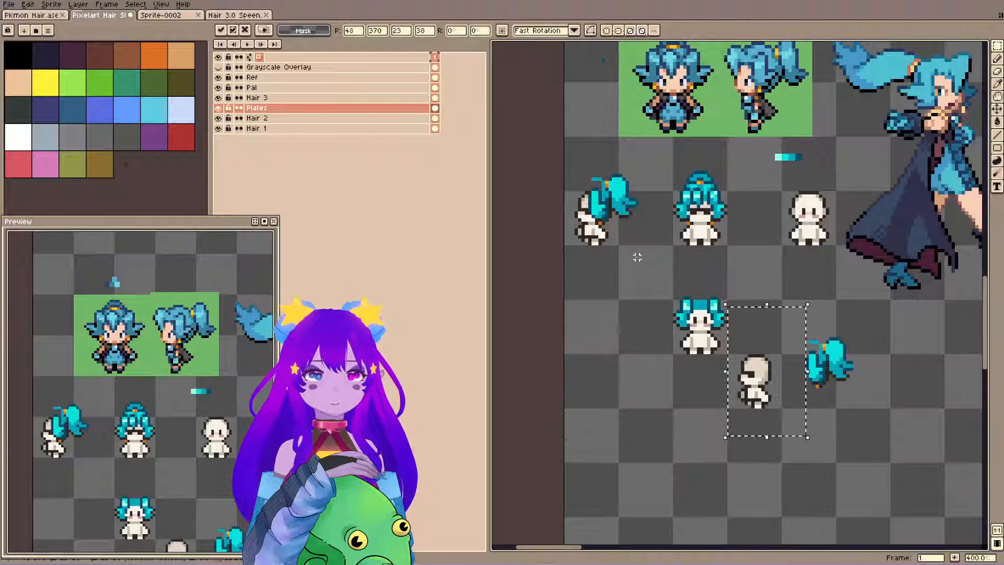
pyautogui.hotkey('shift', 'Right')
pyautogui.press('Return')
# Erase the stray teal pixel beside the green reference on the Hair 3 layer with a 3-pixel eraser, and save the file.
pyautogui.scroll(2, 538, 164)
pyautogui.scroll(3, 578, 176)
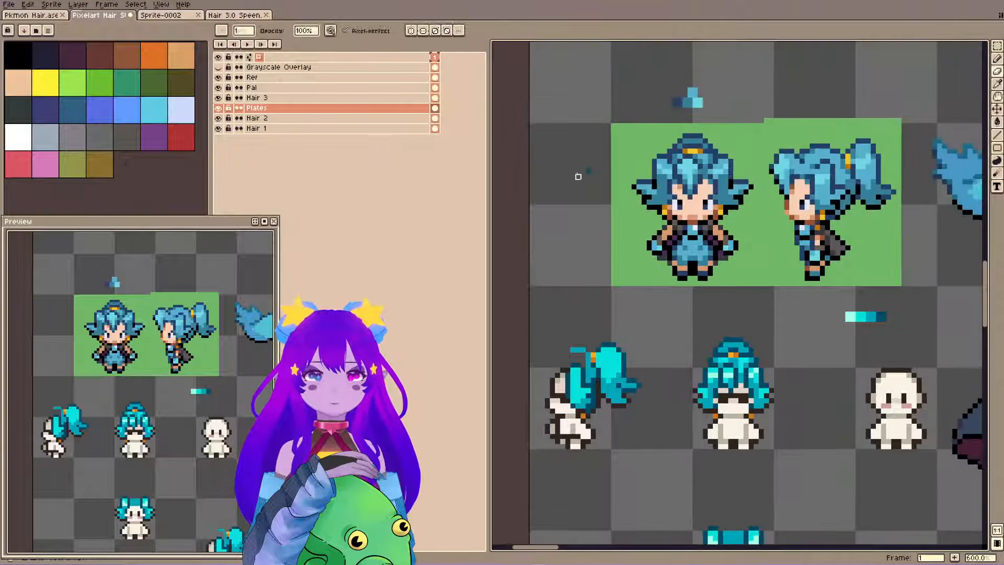
pyautogui.press('+')
pyautogui.press('+')
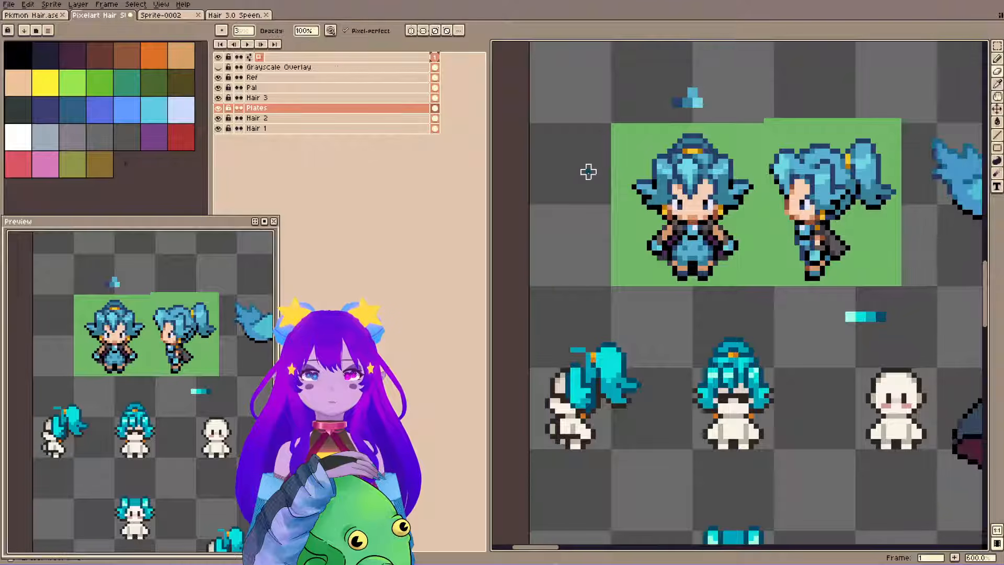
pyautogui.hotkey('alt', 'Up')
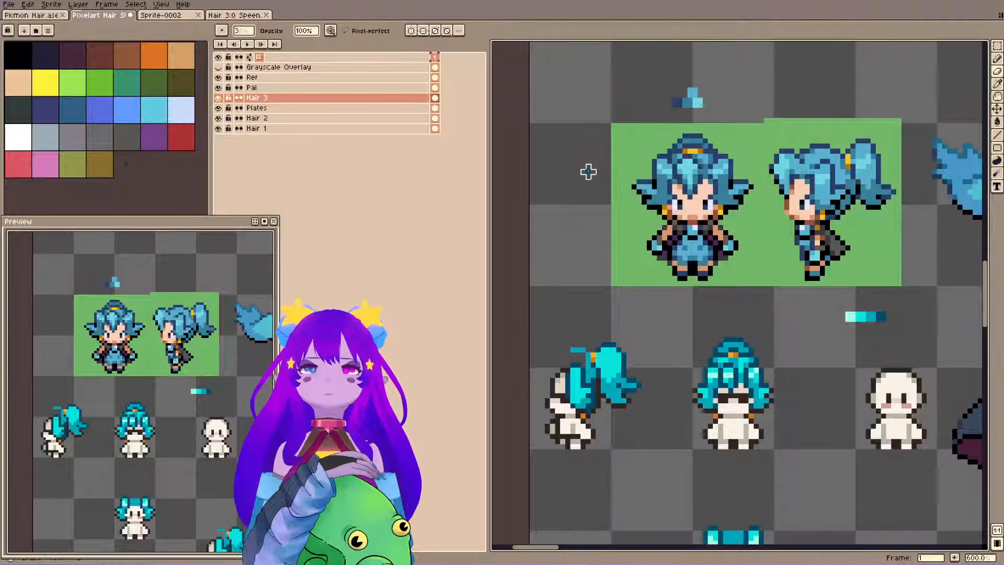
pyautogui.press('space')
pyautogui.moveTo(569, 263)
pyautogui.mouseDown()
pyautogui.moveTo(602, 266)
pyautogui.moveTo(622, 295)
pyautogui.mouseUp()
pyautogui.hotkey('ctrl', 's')
pyautogui.press('space')
pyautogui.moveTo(651, 265); pyautogui.dragTo(642, 258)
pyautogui.moveTo(556, 275); pyautogui.dragTo(549, 266)
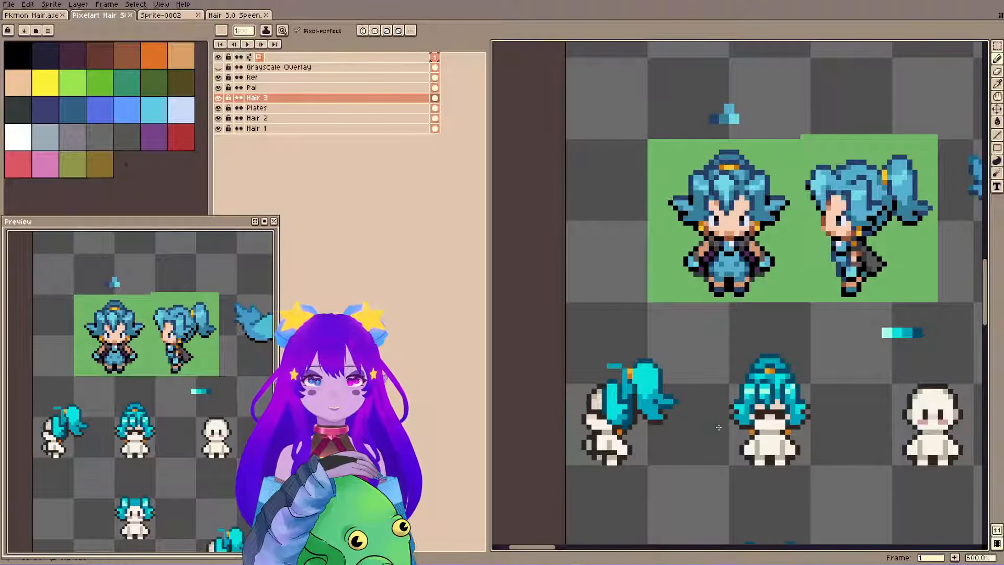
# Sketch the dark teal outline of the fringe in front of the side-view face, undoing the stray straight lines.
pyautogui.keyDown('shift'); pyautogui.click(584, 405); pyautogui.keyUp('shift')
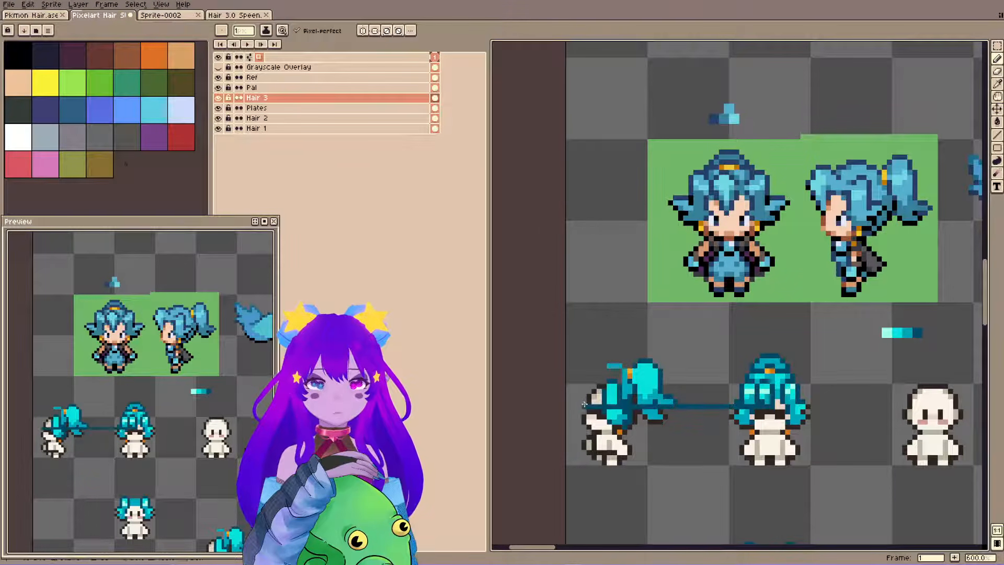
pyautogui.hotkey('ctrl', 'z')
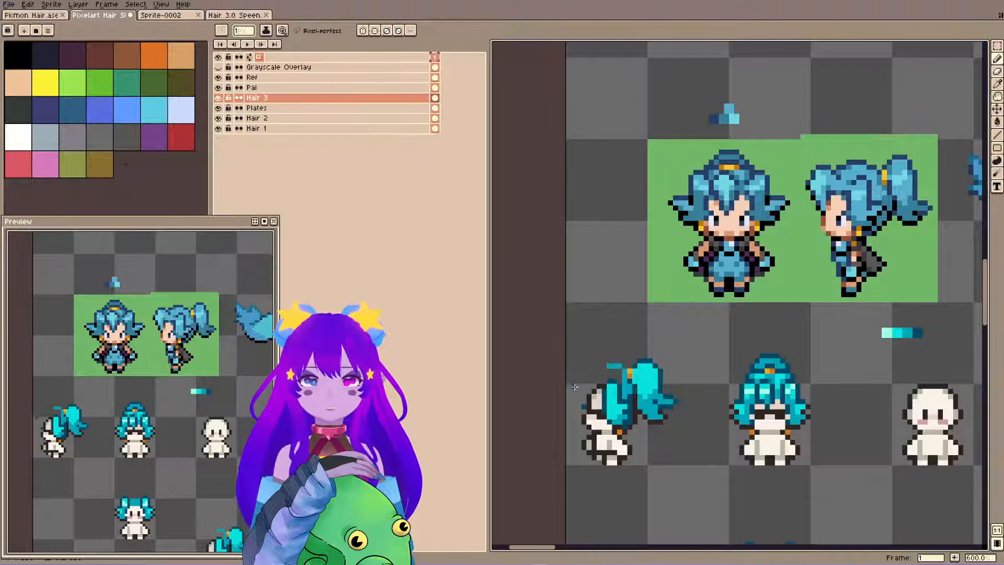
pyautogui.moveTo(574, 376); pyautogui.dragTo(582, 403)
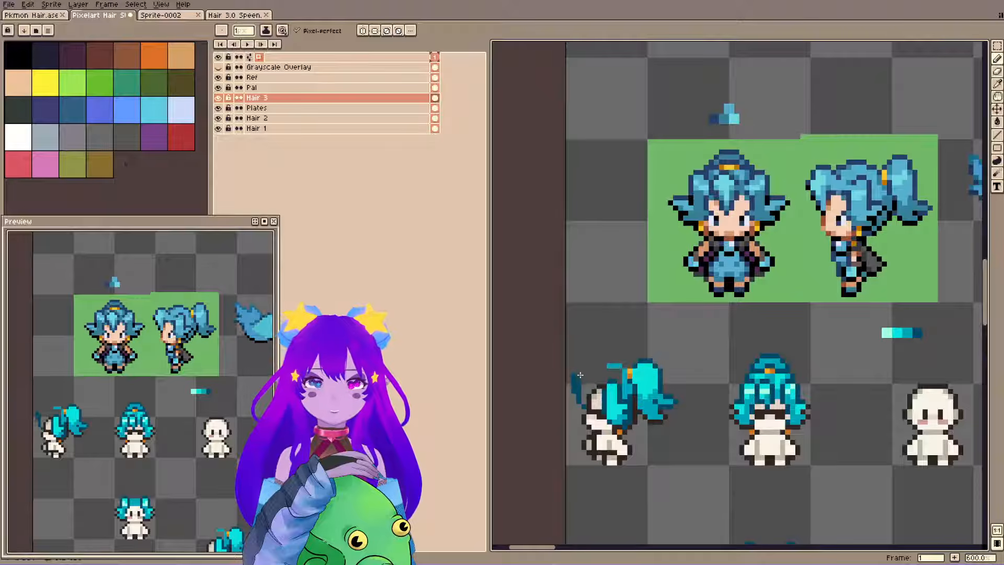
pyautogui.moveTo(579, 371); pyautogui.dragTo(594, 370)
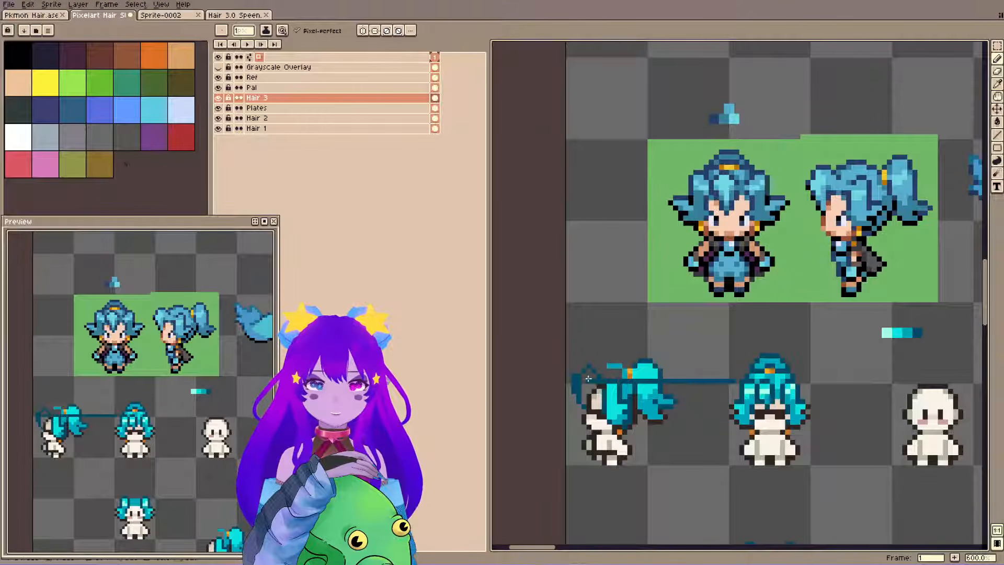
pyautogui.hotkey('ctrl', 'z')
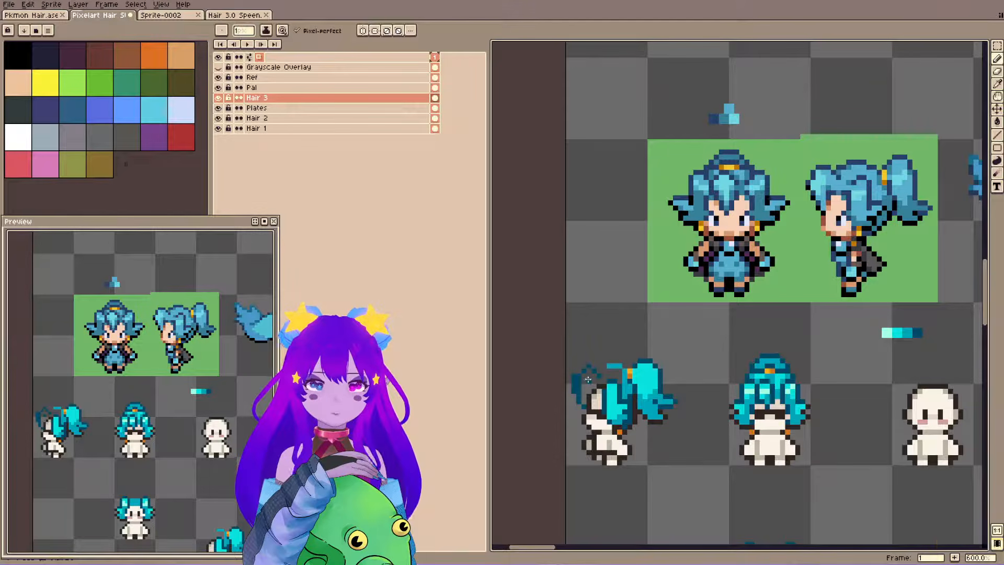
# Trim the side-view fringe outline closer to the face, extend it towards the top of the hair, and save the file.
pyautogui.press('e')
pyautogui.moveTo(573, 376); pyautogui.dragTo(573, 393)
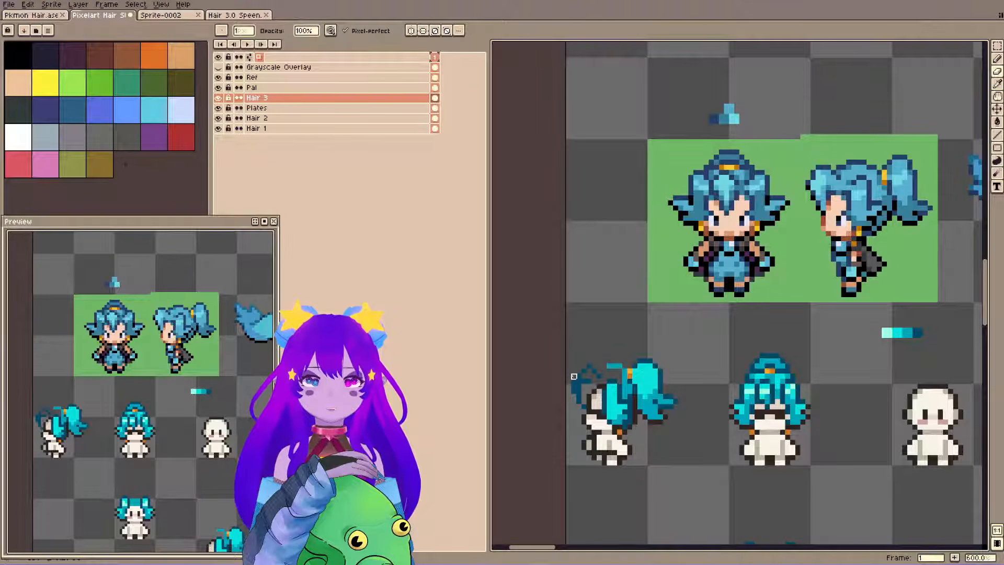
pyautogui.click(579, 377)
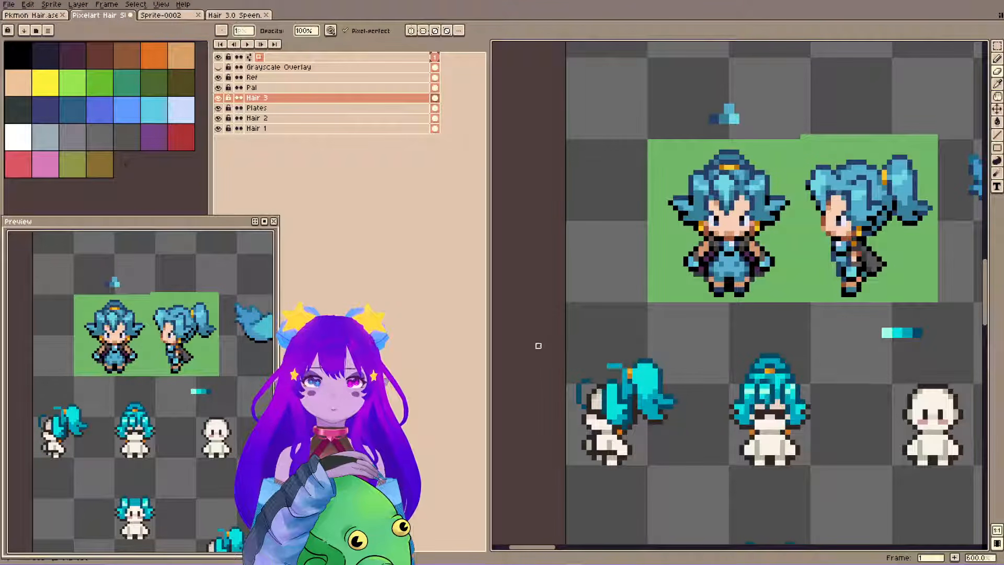
pyautogui.keyDown('alt'); pyautogui.click(587, 382); pyautogui.keyUp('alt')
pyautogui.press('b')
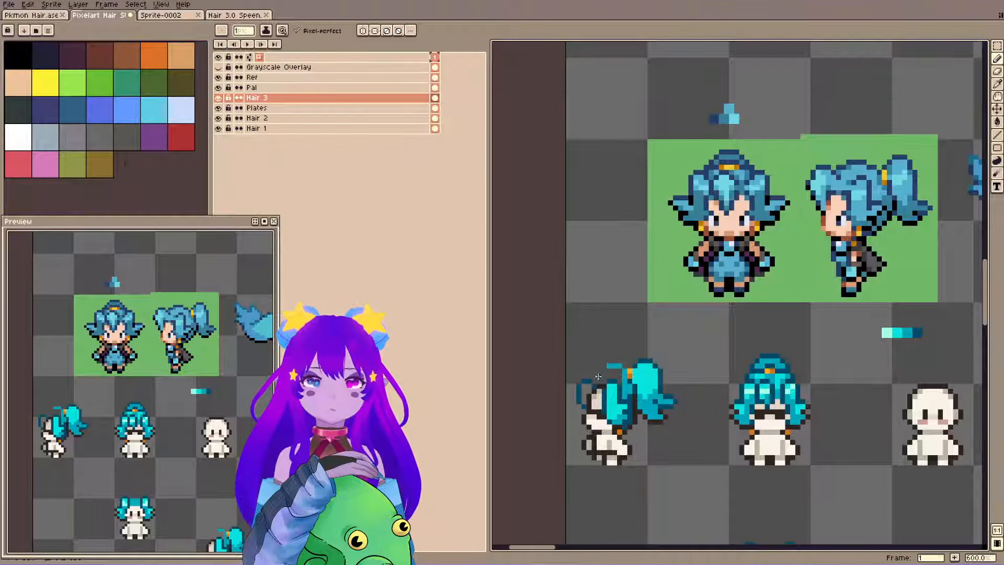
pyautogui.keyDown('alt'); pyautogui.click(615, 367); pyautogui.keyUp('alt')
pyautogui.hotkey('ctrl', 's')
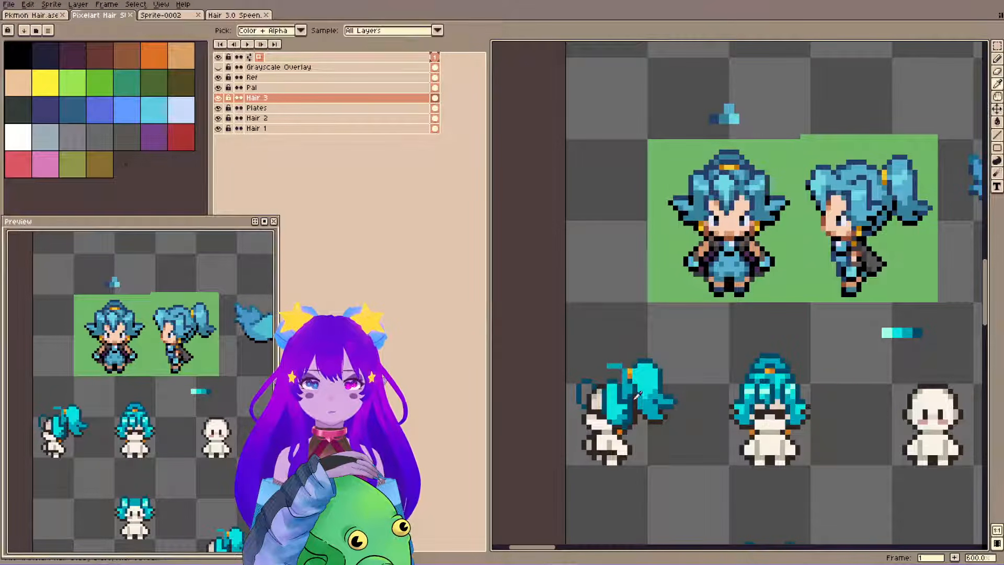
pyautogui.keyDown('alt'); pyautogui.click(657, 391); pyautogui.keyUp('alt')
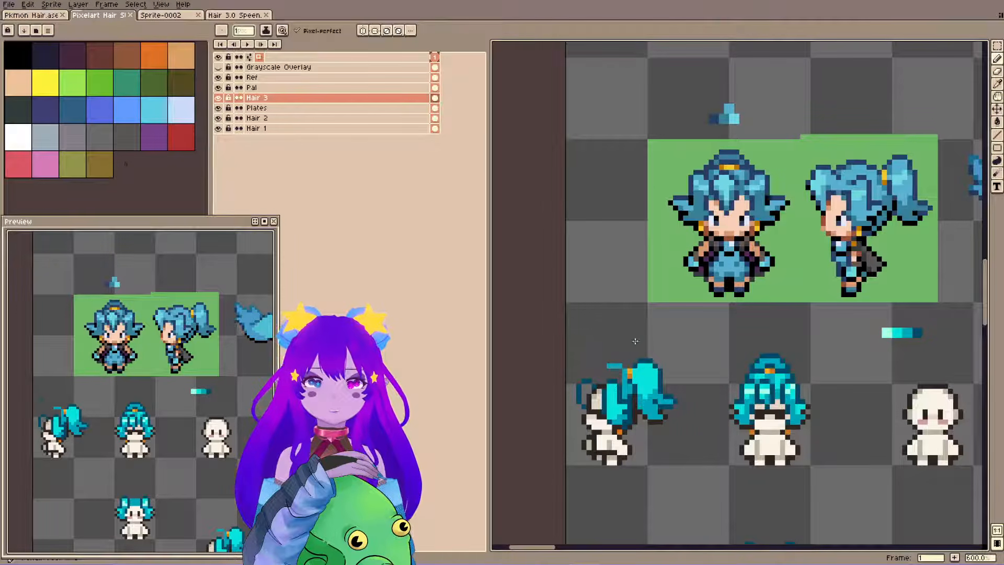
# Close the outline across the top of the side-view hair and fill the crown and fringe with teal, undoing the fill that floods the canvas.
pyautogui.moveTo(624, 371); pyautogui.dragTo(598, 371)
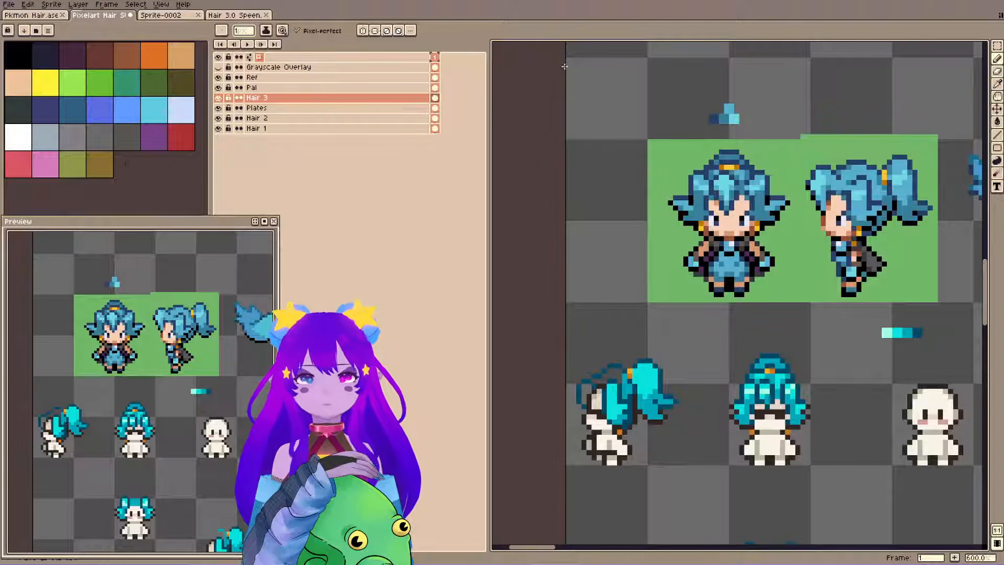
pyautogui.press('g')
pyautogui.click(630, 362)
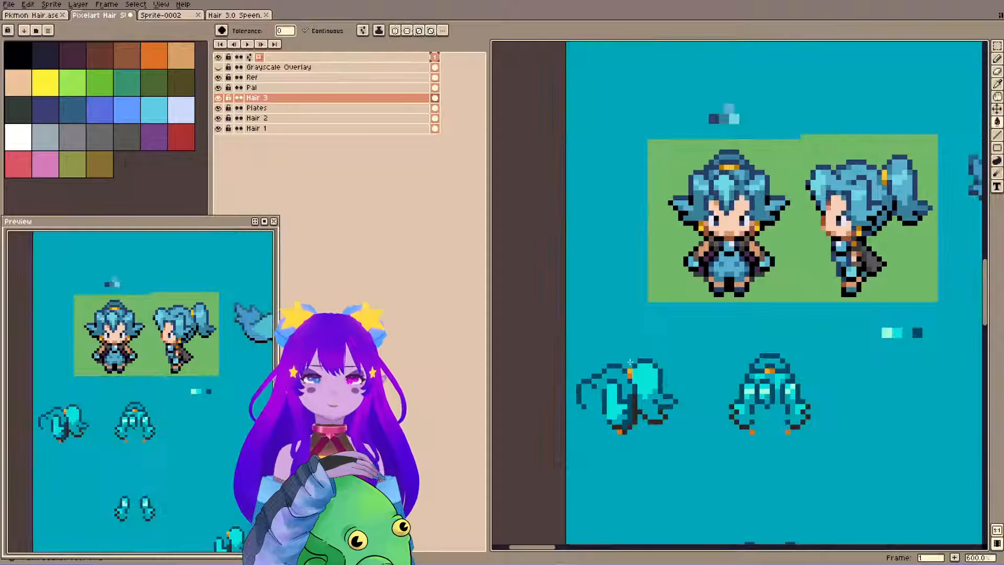
pyautogui.press('b')
pyautogui.hotkey('ctrl', 'z')
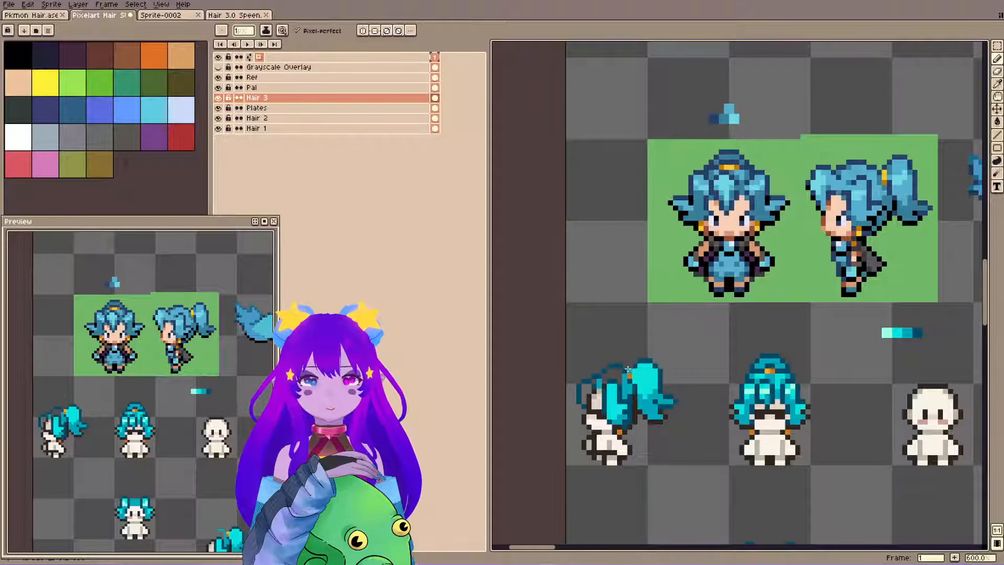
pyautogui.press('g')
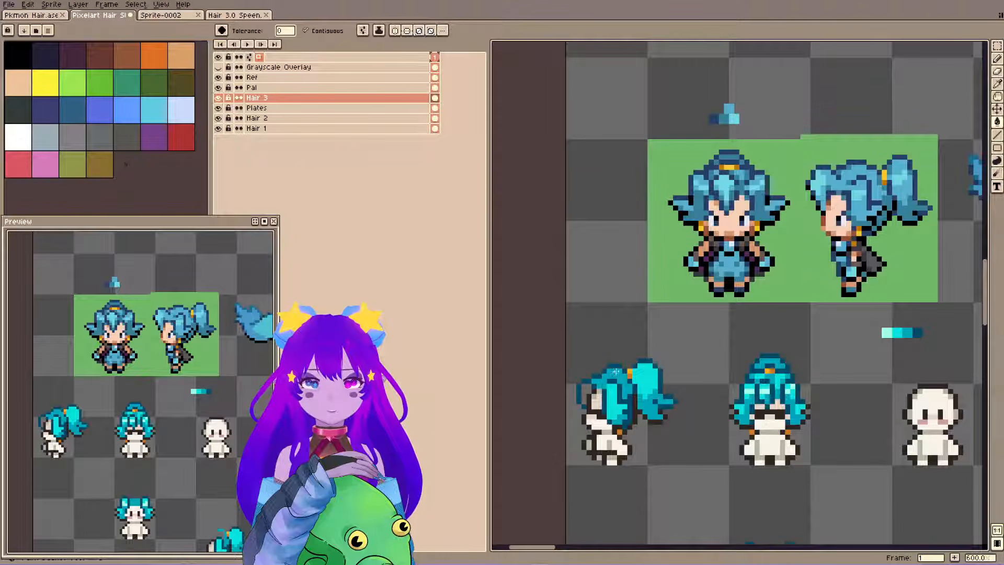
pyautogui.click(590, 390)
pyautogui.hotkey('ctrl', 'z')
pyautogui.press('b')
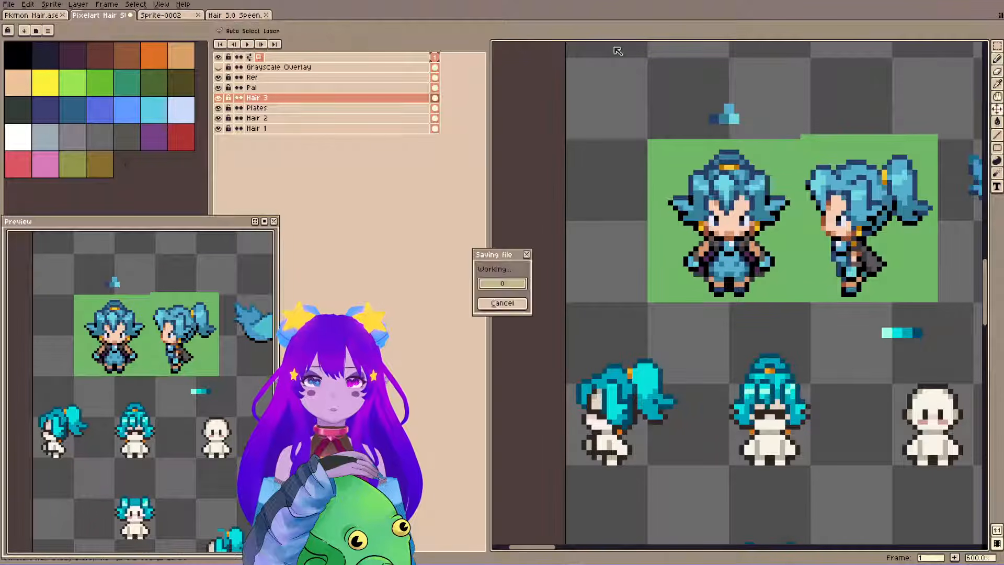
# Try to trim the front edge of the side-view fringe with the eraser.
pyautogui.press('i')
pyautogui.press('e')
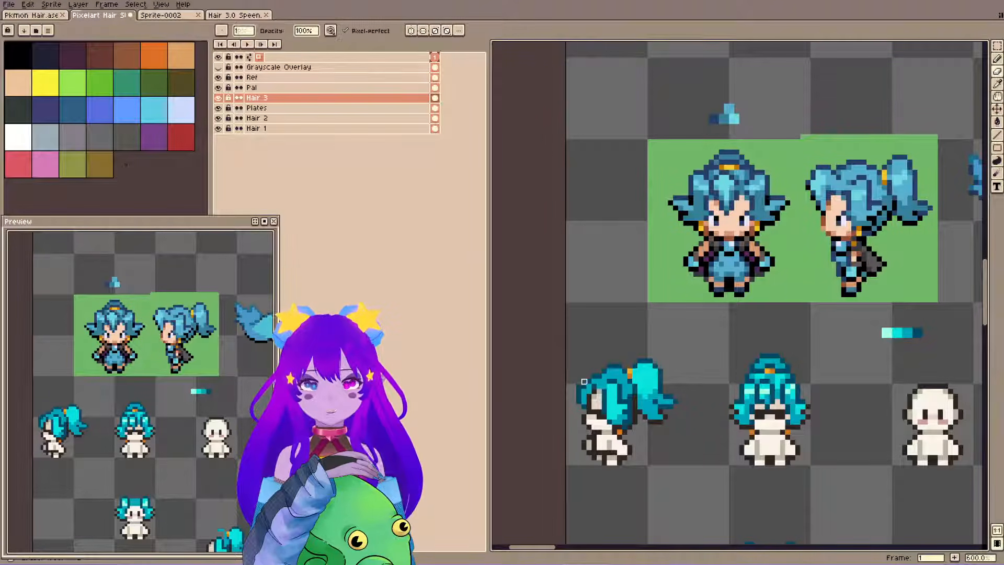
pyautogui.click(579, 382)
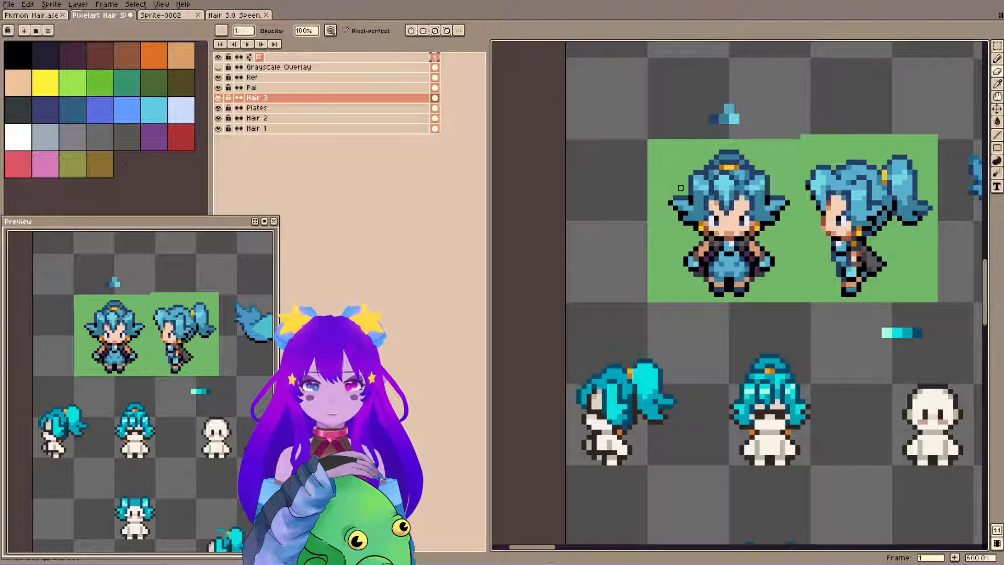
pyautogui.hotkey('ctrl', 'z')
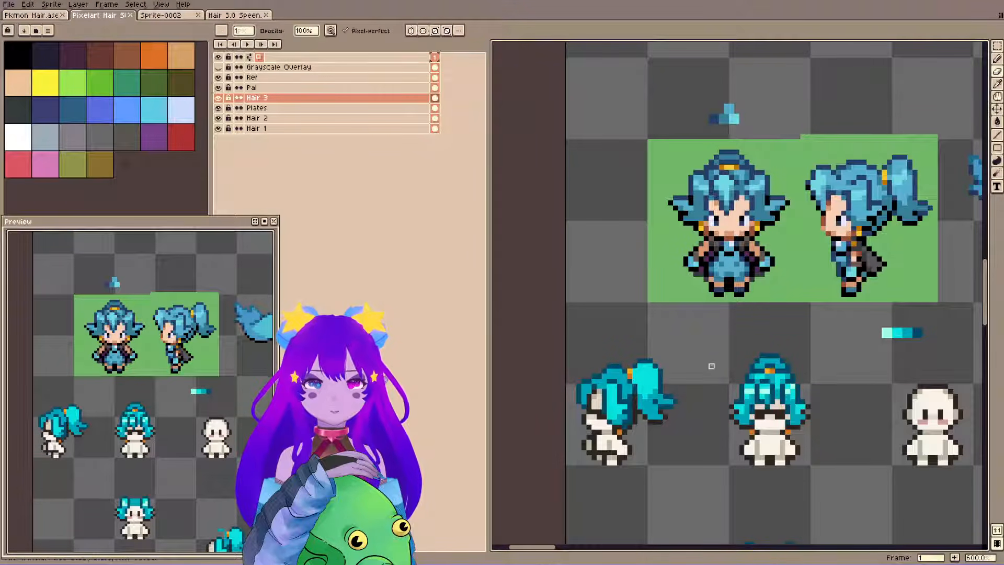
# Paint bright cyan midtones over the side-view fringe and crown on the Hair 3 layer, and save the file.
pyautogui.press('b')
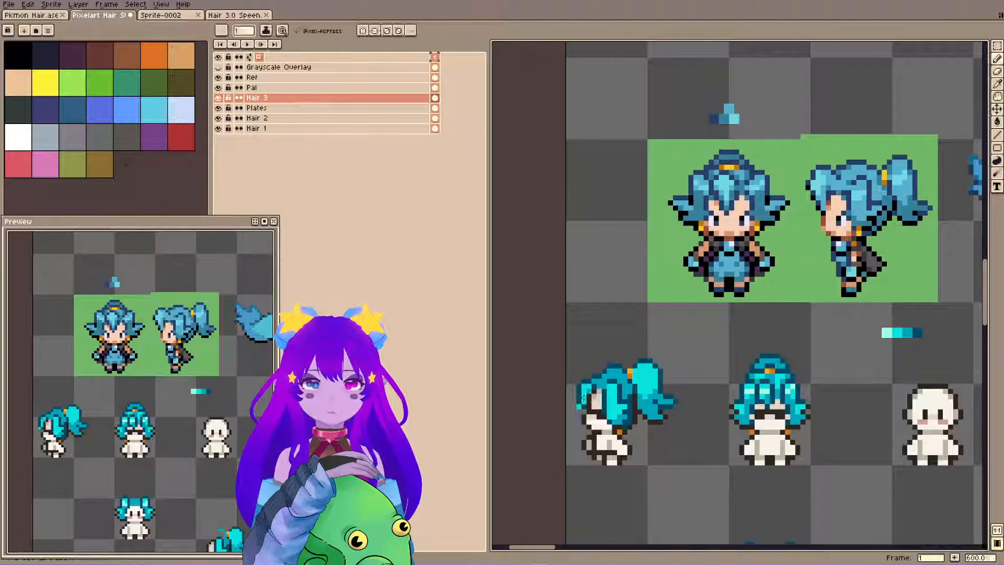
pyautogui.hotkey('ctrl', 'z')
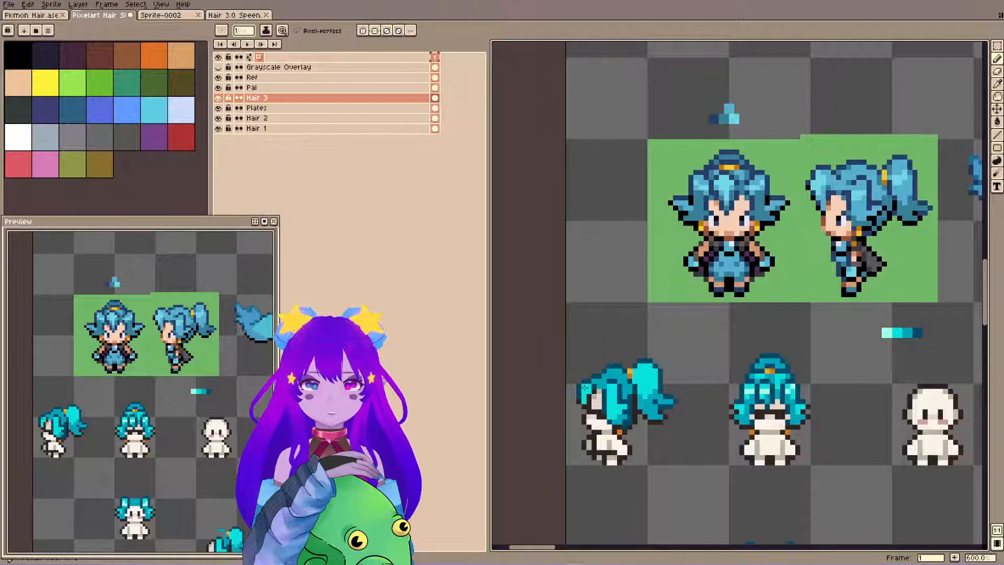
pyautogui.click(874, 126)
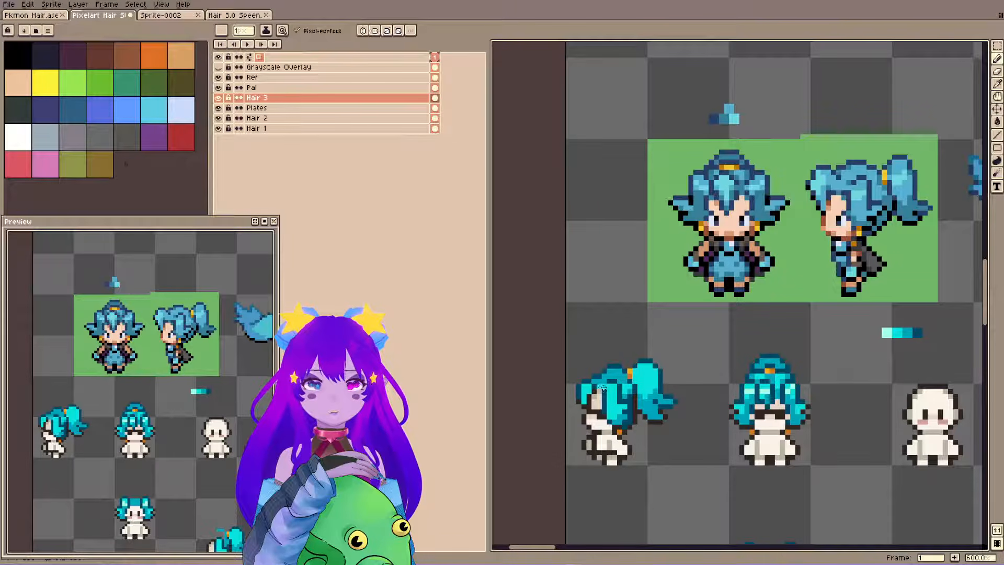
pyautogui.press('i')
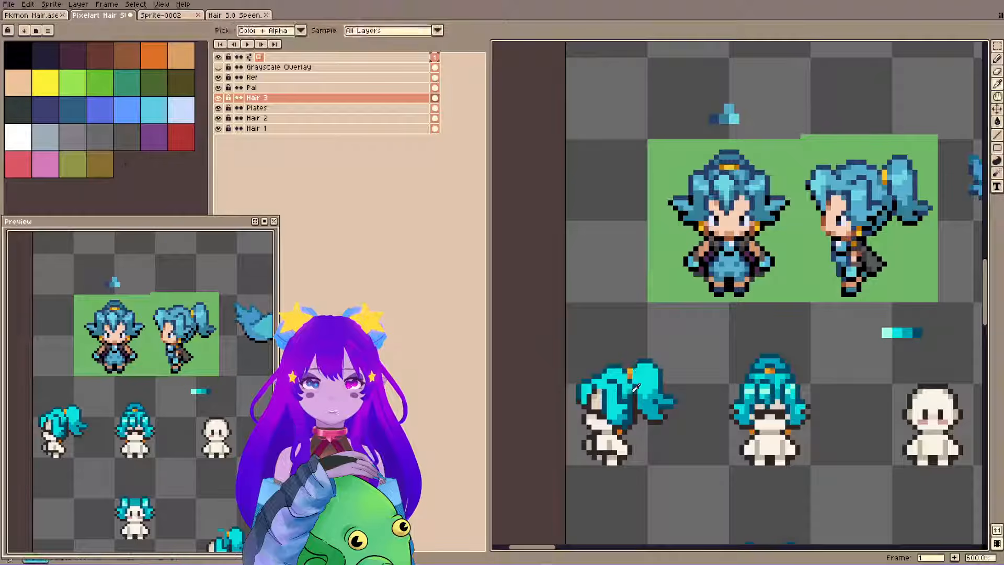
pyautogui.press('b')
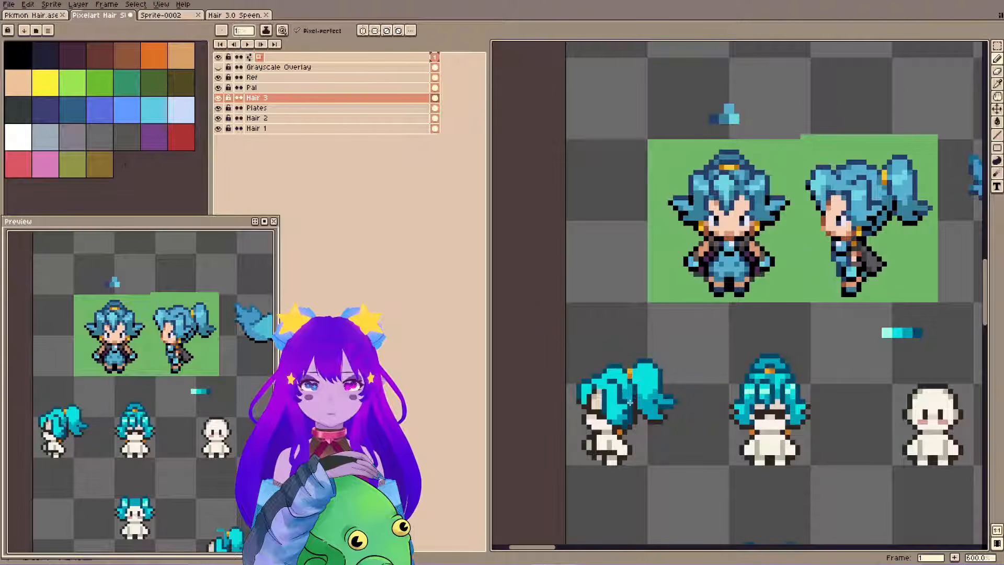
pyautogui.hotkey('ctrl', 's')
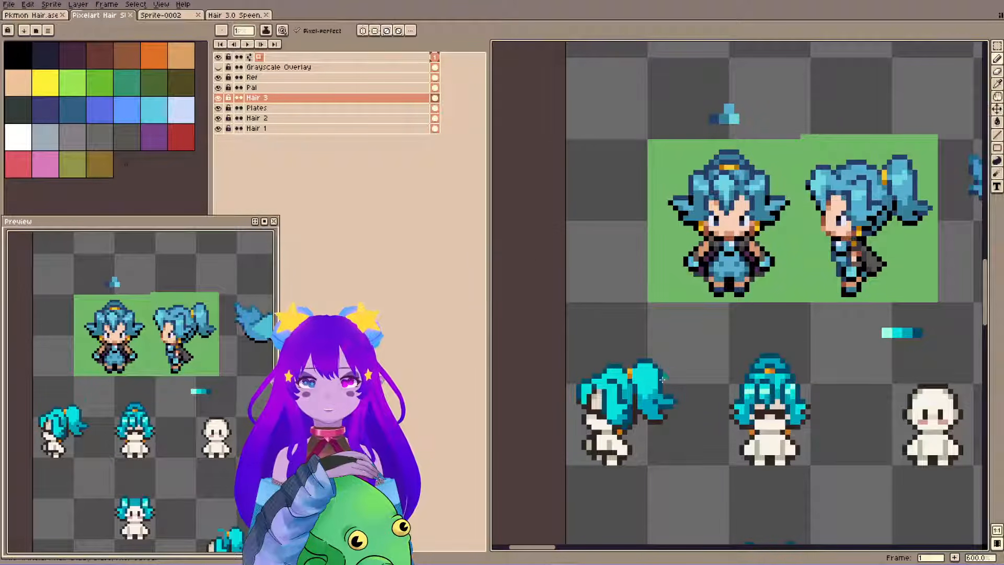
# Try adding teal pixels in the gap between the side-view back hair and the ponytail.
pyautogui.press('i')
pyautogui.keyDown('alt'); pyautogui.click(636, 392); pyautogui.keyUp('alt')
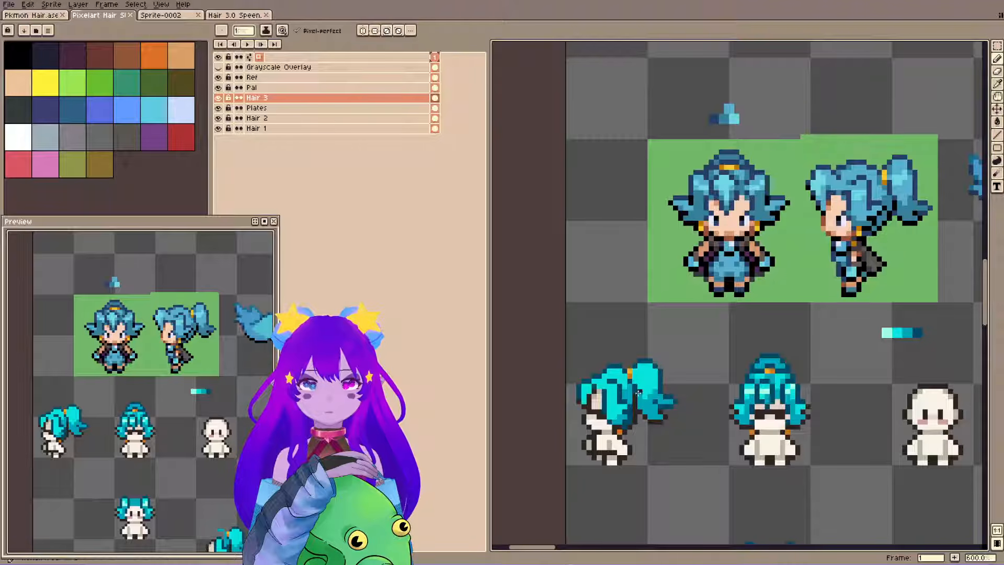
pyautogui.click(634, 394)
pyautogui.keyDown('alt'); pyautogui.click(634, 399); pyautogui.keyUp('alt')
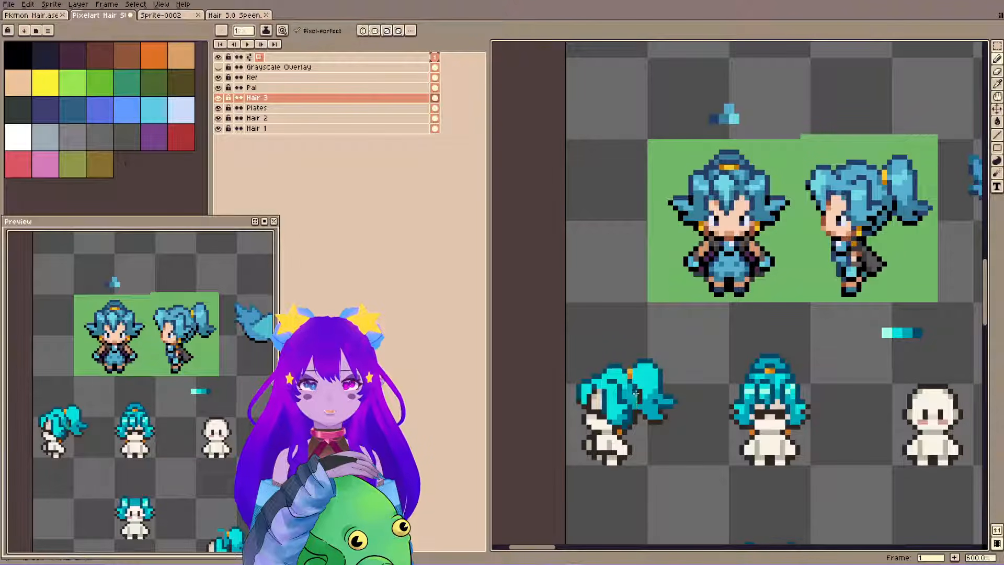
pyautogui.hotkey('ctrl', 'z')
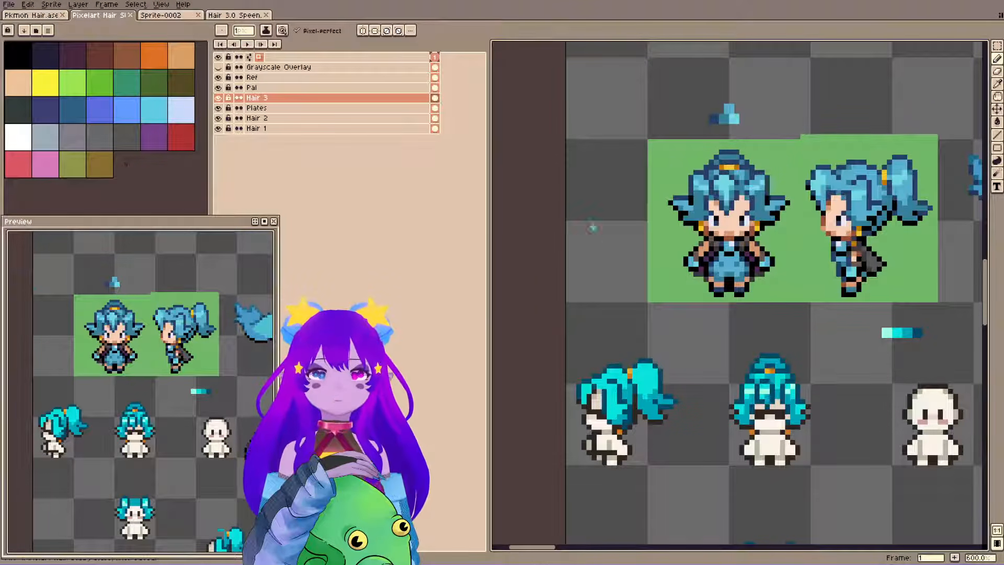
# Add pale cyan highlight pixels to the upper part of the side-view ponytail, undo the stray pixel, and save the file.
pyautogui.press('alt')
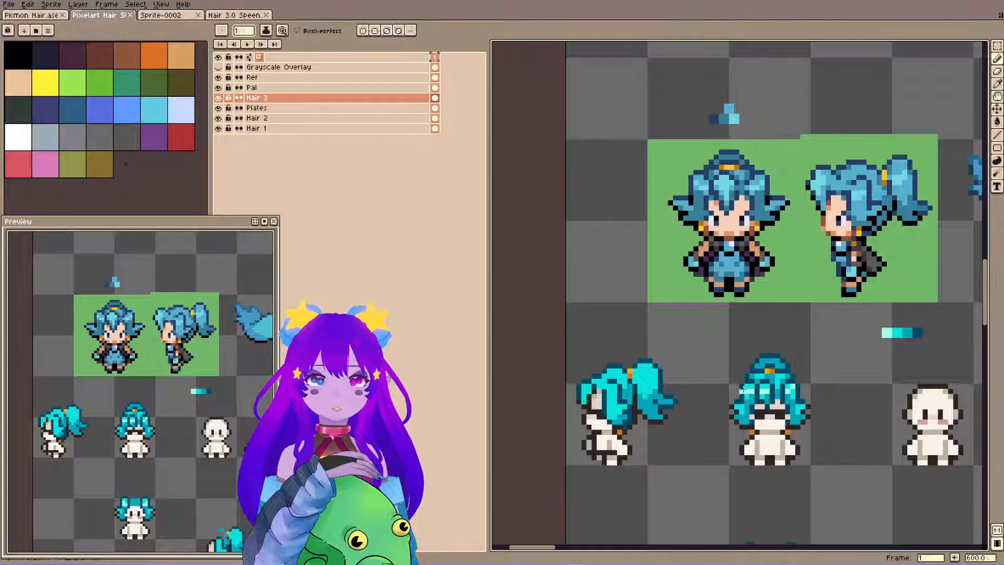
pyautogui.moveTo(653, 379); pyautogui.dragTo(648, 387)
pyautogui.keyDown('alt'); pyautogui.click(646, 376); pyautogui.keyUp('alt')
pyautogui.keyDown('alt'); pyautogui.click(648, 373); pyautogui.keyUp('alt')
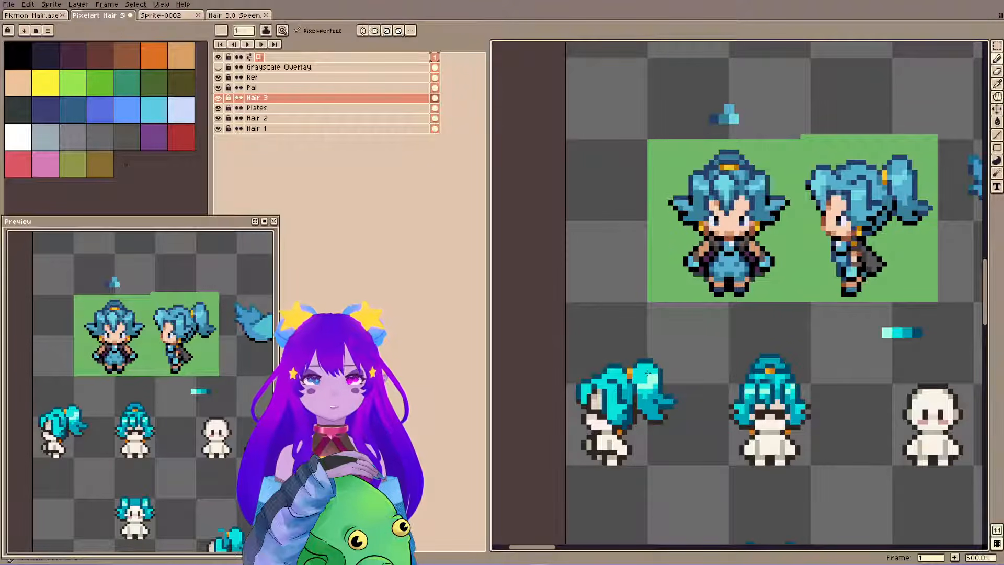
pyautogui.keyDown('alt'); pyautogui.click(652, 379); pyautogui.keyUp('alt')
pyautogui.hotkey('ctrl', 's')
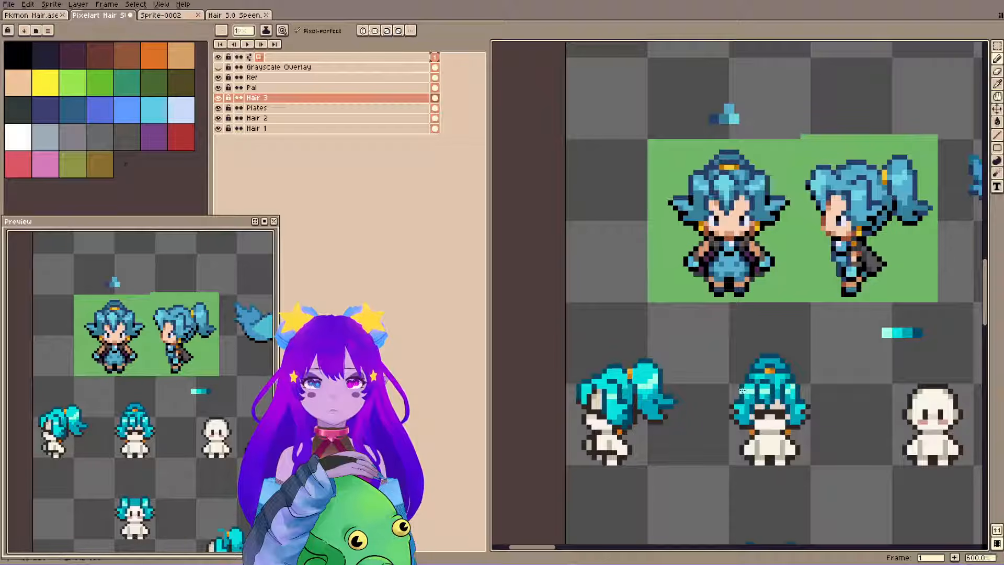
pyautogui.hotkey('ctrl', 'z')
pyautogui.hotkey('ctrl', 's')
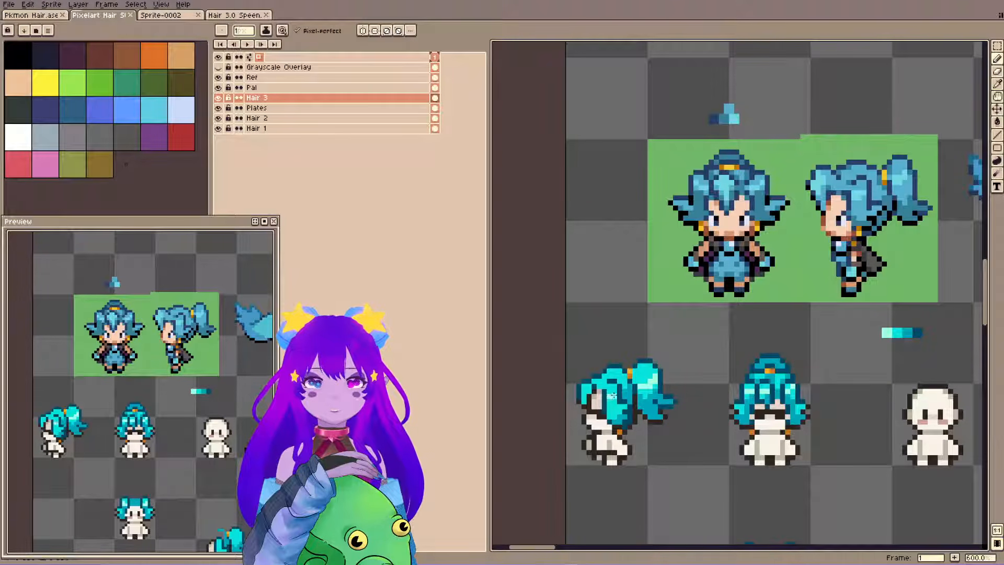
# Add pale cyan highlights to the side-view fringe and head hair, undoing the unwanted pencil stroke, and save the file.
pyautogui.click(583, 390)
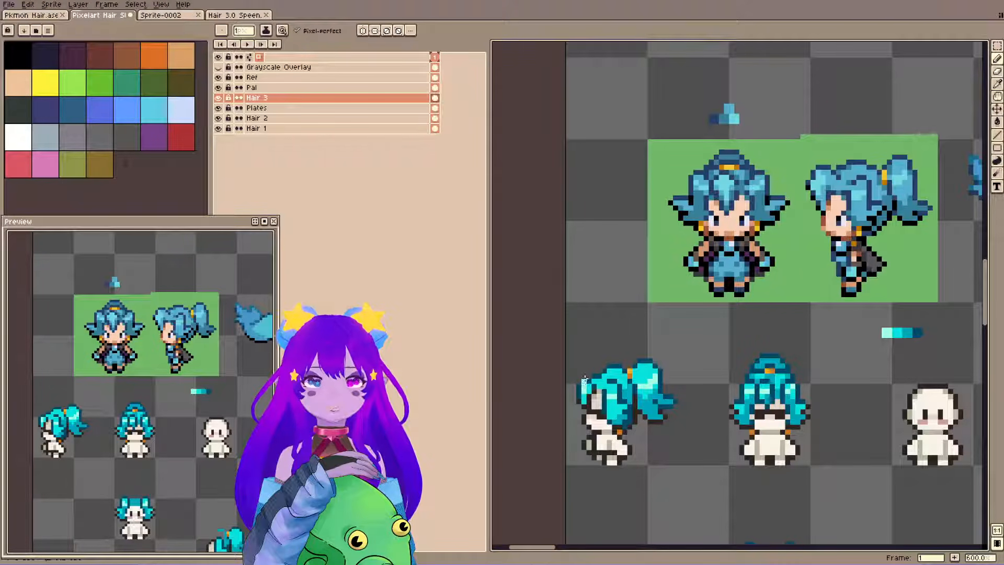
pyautogui.hotkey('ctrl', 's')
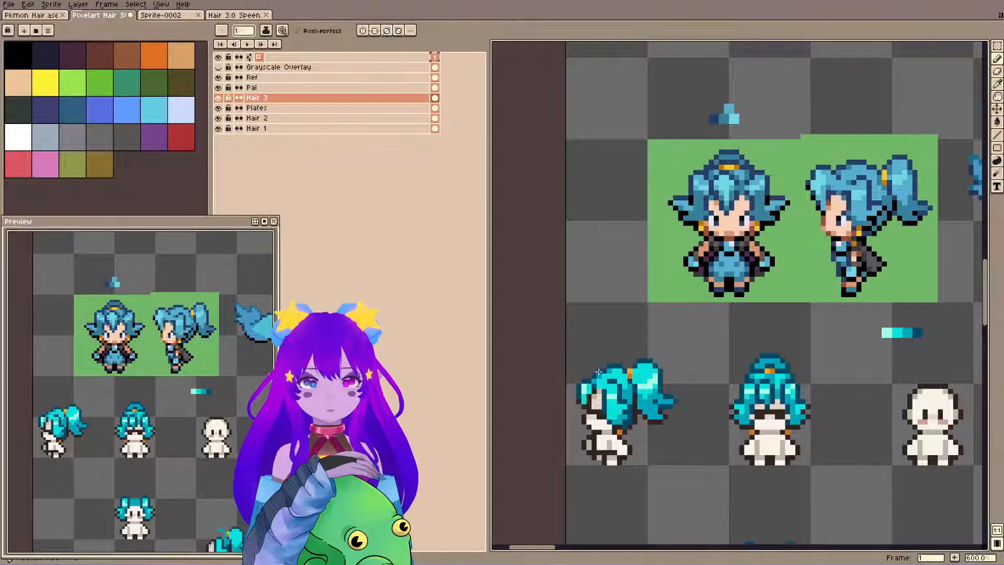
pyautogui.hotkey('ctrl', 's')
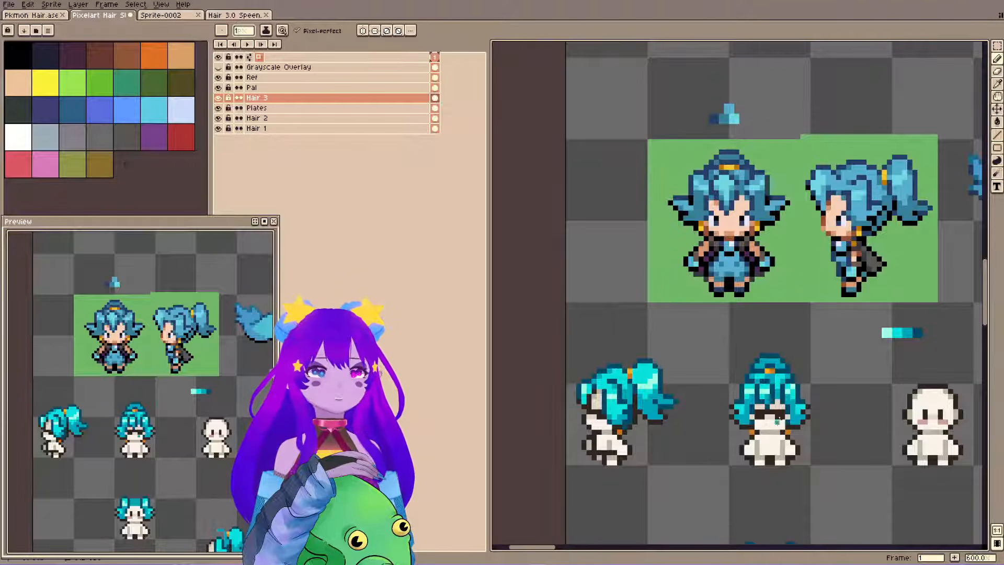
pyautogui.hotkey('ctrl', 'z')
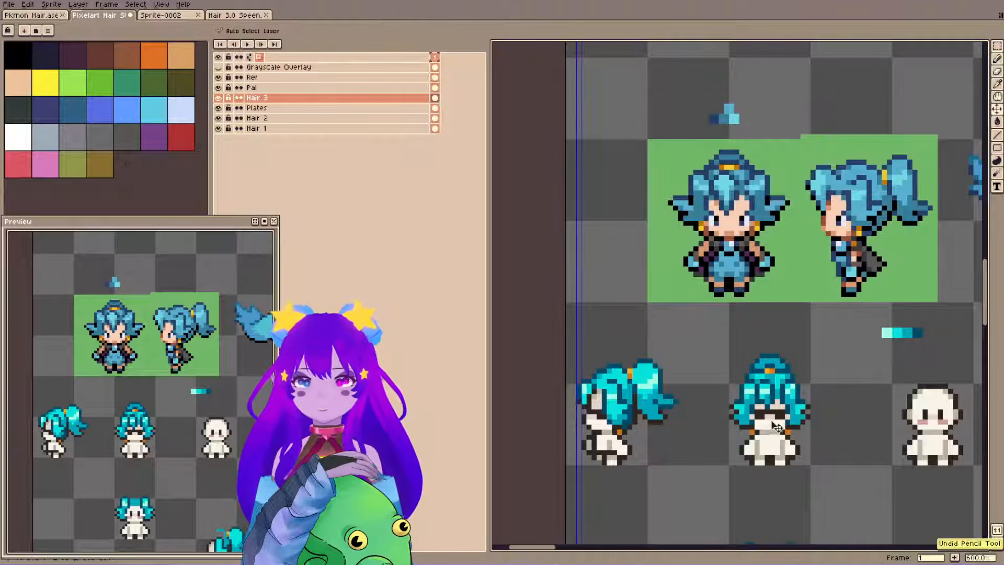
pyautogui.hotkey('ctrl', 's')
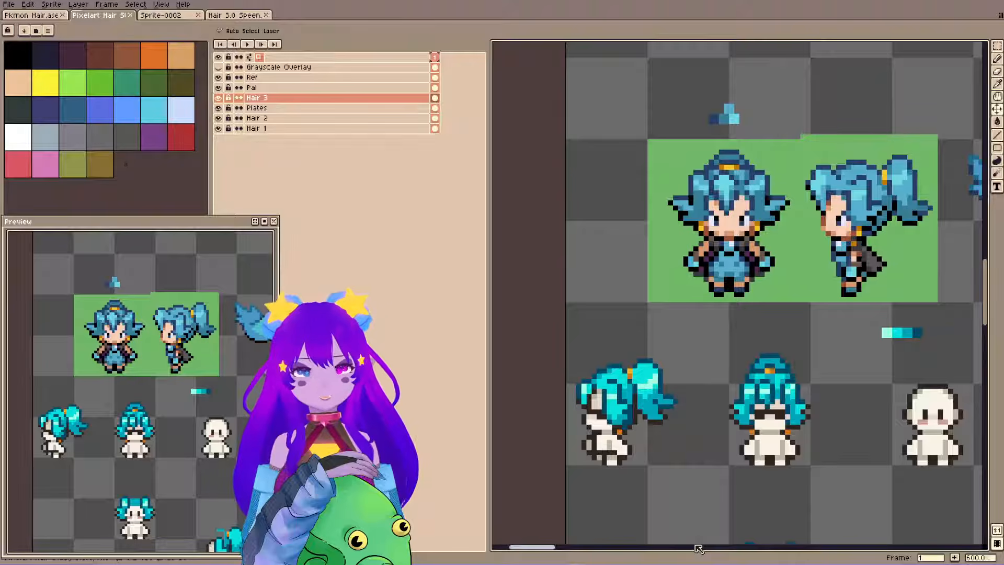
pyautogui.press('b')
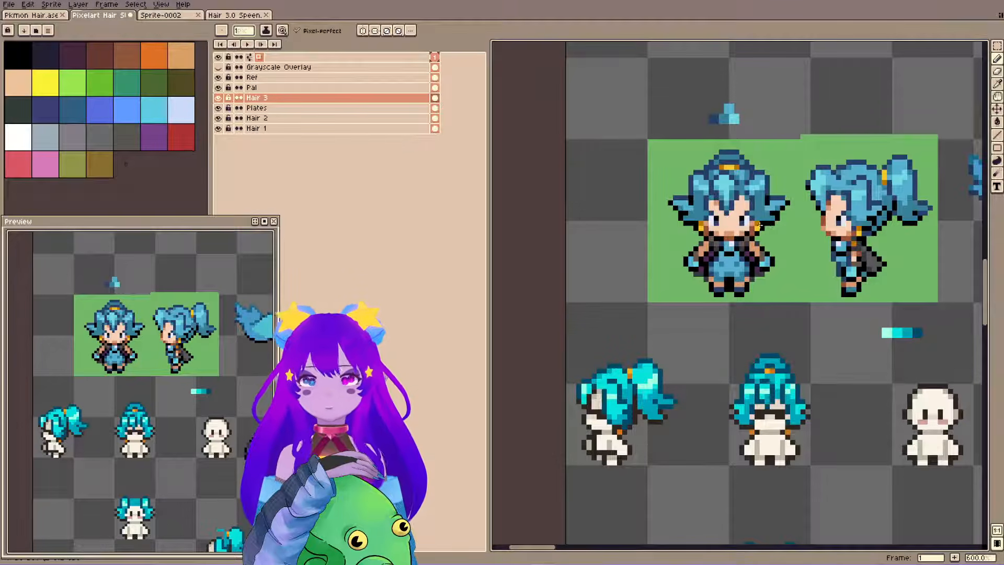
pyautogui.hotkey('ctrl', 's')
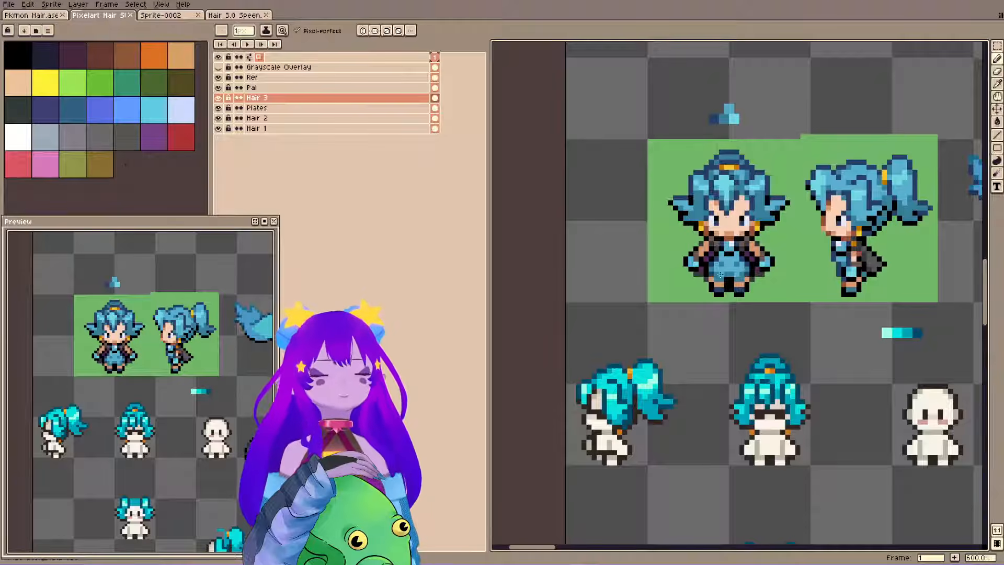
# Compare the finished teal front and side hair sprites with the blue-haired reference sprites and artwork.
pyautogui.moveTo(684, 296); pyautogui.dragTo(655, 231)
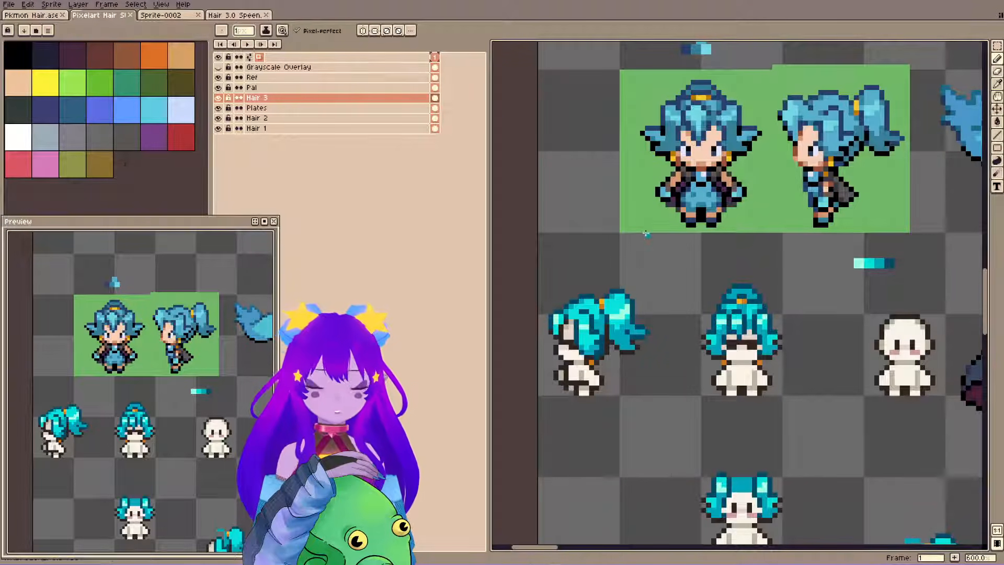
pyautogui.scroll(-3, 633, 233)
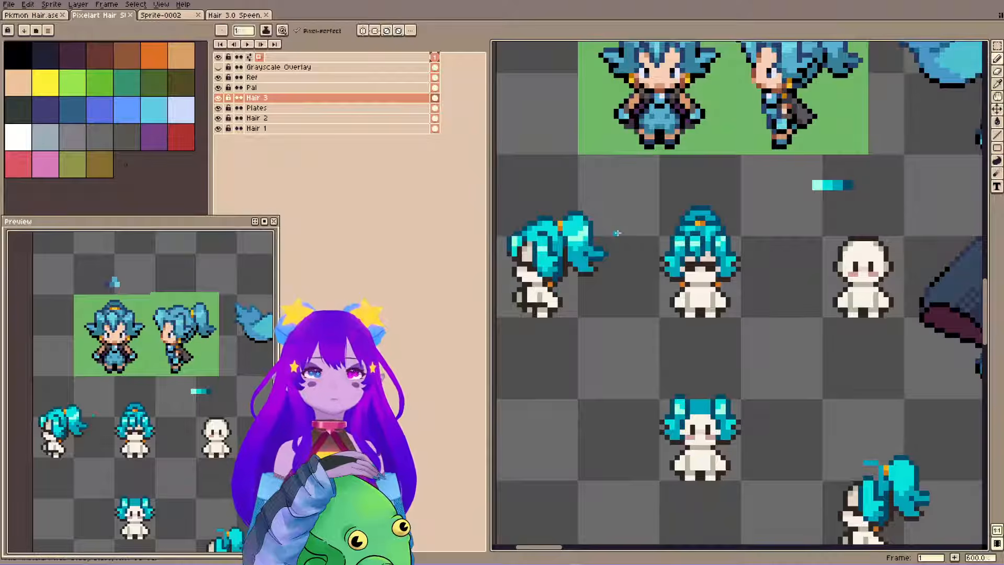
pyautogui.moveTo(721, 219); pyautogui.dragTo(747, 271)
pyautogui.moveTo(777, 183); pyautogui.dragTo(648, 355)
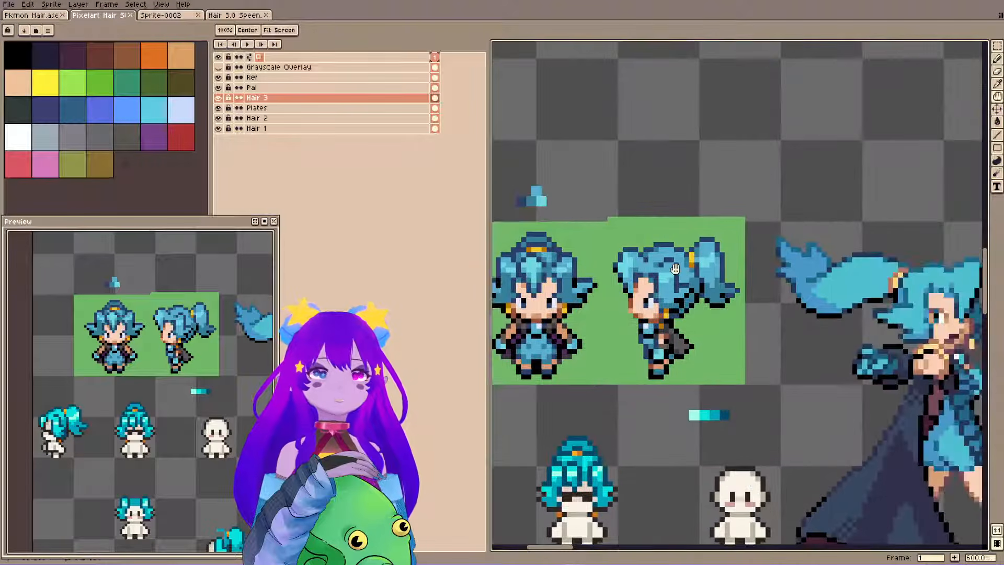
pyautogui.moveTo(711, 335); pyautogui.dragTo(676, 314)
pyautogui.moveTo(592, 333); pyautogui.dragTo(731, 277)
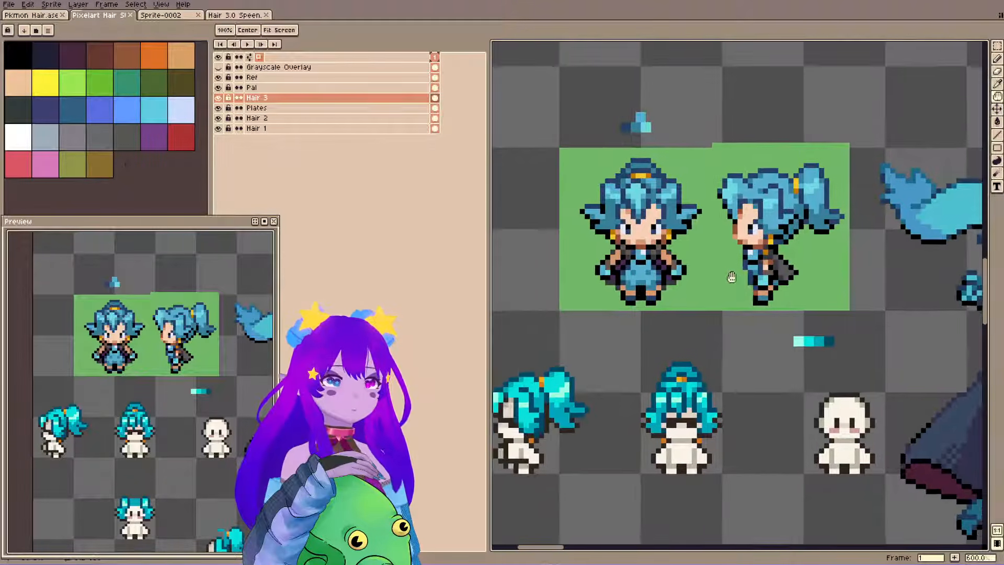
pyautogui.press('m')
pyautogui.moveTo(635, 355); pyautogui.dragTo(734, 490)
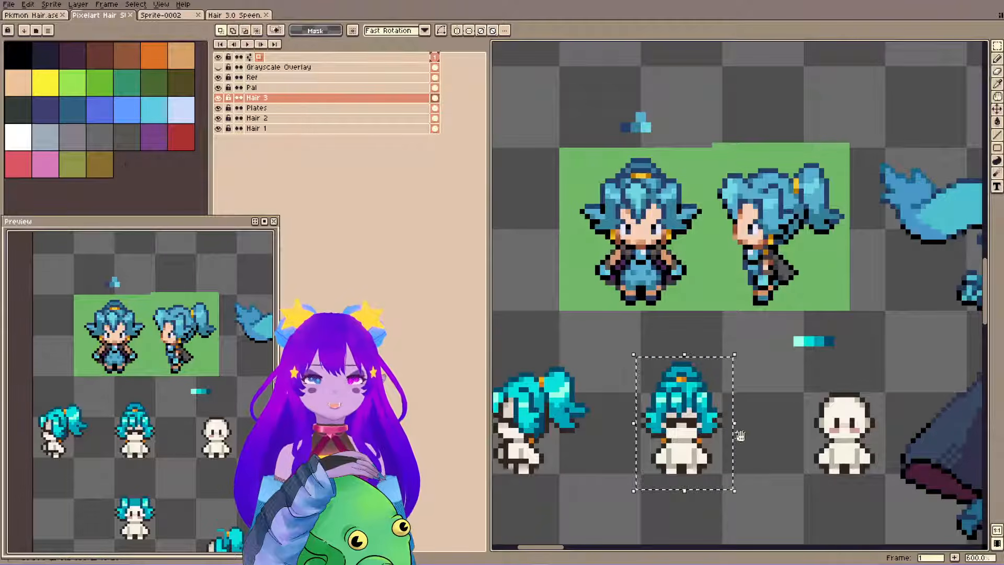
pyautogui.moveTo(741, 436); pyautogui.dragTo(751, 400)
pyautogui.scroll(-1, 801, 340)
pyautogui.moveTo(766, 197); pyautogui.dragTo(766, 286)
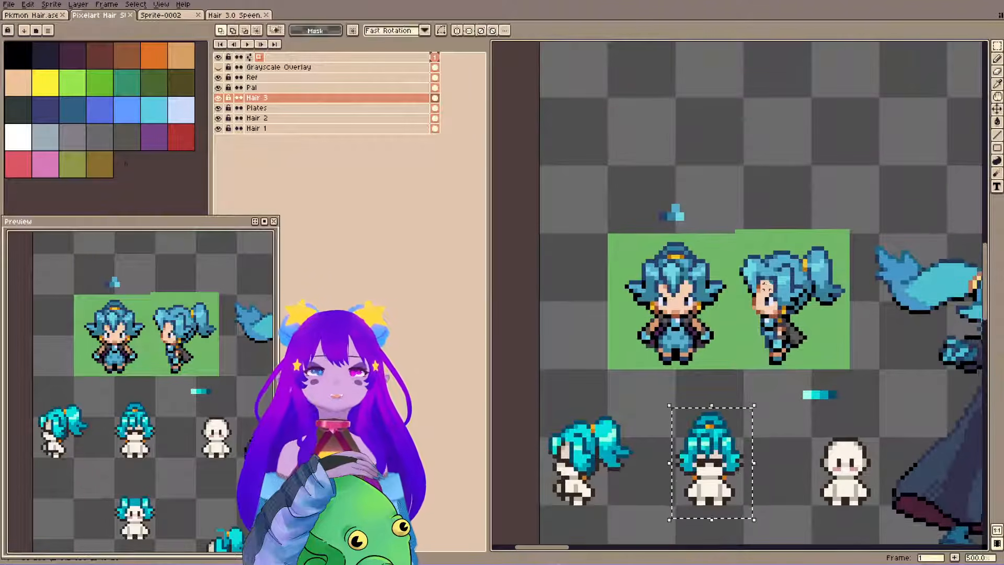
# Move the small blue palette swatches on the Pal layer away from the reference sprites to just above the large reference artwork's ponytail.
pyautogui.hotkey('ctrl', 'd')
pyautogui.press('b')
pyautogui.keyDown('ctrl'); pyautogui.click(679, 214); pyautogui.keyUp('ctrl')
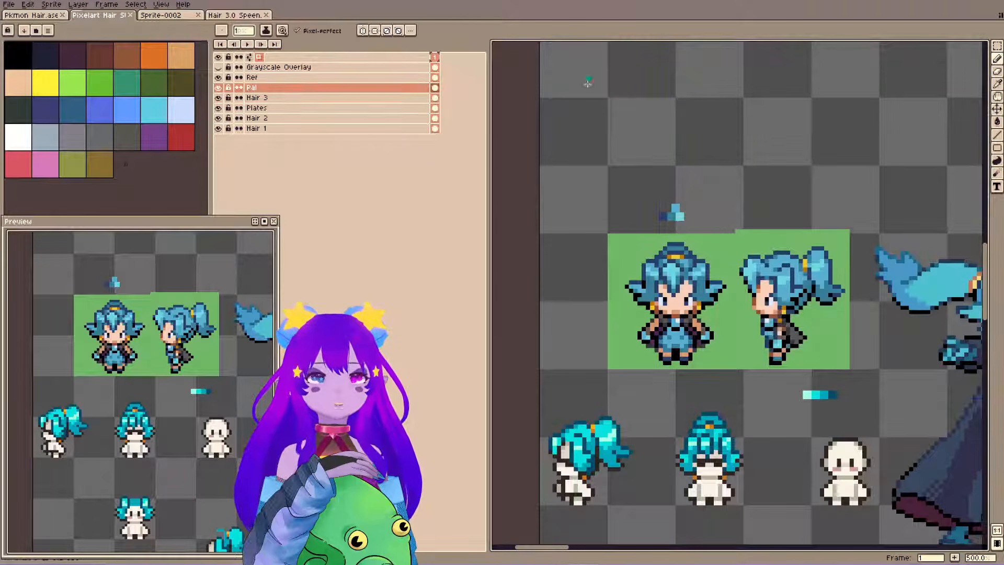
pyautogui.press('m')
pyautogui.moveTo(635, 178)
pyautogui.mouseDown()
pyautogui.moveTo(694, 237)
pyautogui.moveTo(935, 211)
pyautogui.moveTo(914, 223)
pyautogui.mouseUp()
pyautogui.hotkey('ctrl', 'd')
# Move both blue-haired reference sprites on the Ref layer up and clear of the space above the teal front-view sprite.
pyautogui.press('b')
pyautogui.keyDown('ctrl'); pyautogui.click(675, 256); pyautogui.keyUp('ctrl')
pyautogui.press('m')
pyautogui.moveTo(623, 194); pyautogui.dragTo(856, 362)
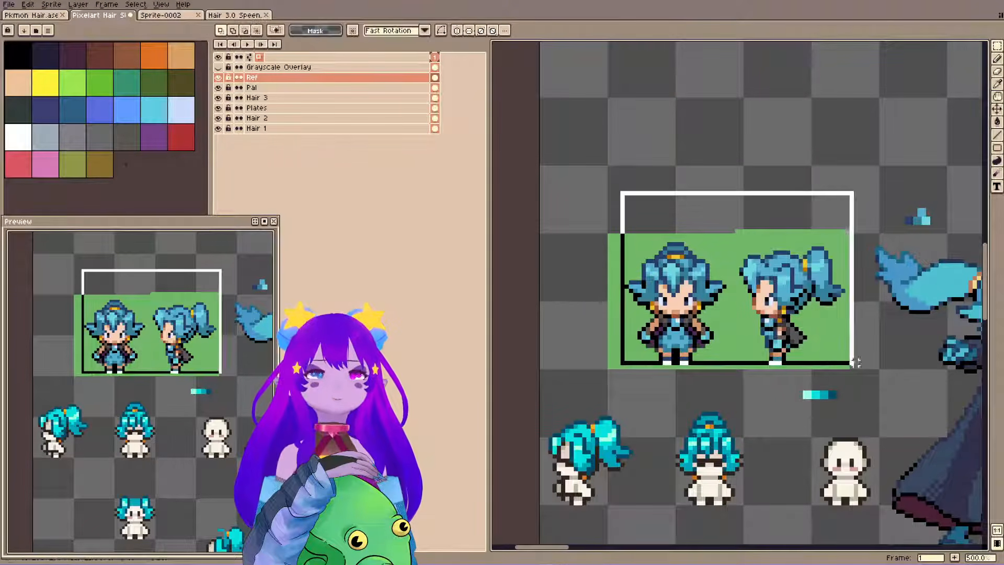
pyautogui.moveTo(578, 179); pyautogui.dragTo(855, 375)
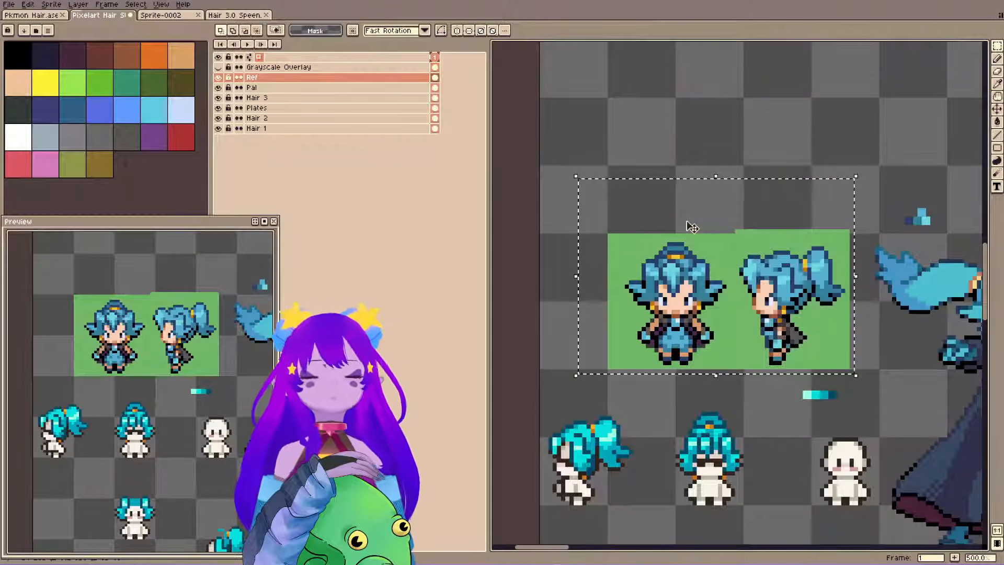
pyautogui.moveTo(778, 348); pyautogui.dragTo(892, 173)
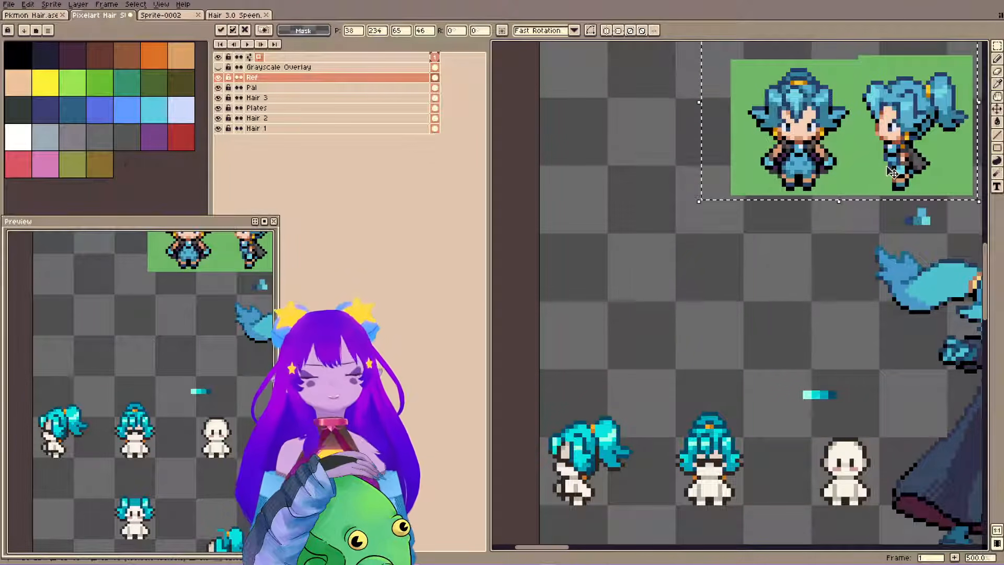
# Find the blank back-view base body on the Plates layer and copy it.
pyautogui.scroll(-2, 708, 340)
pyautogui.scroll(-2, 721, 229)
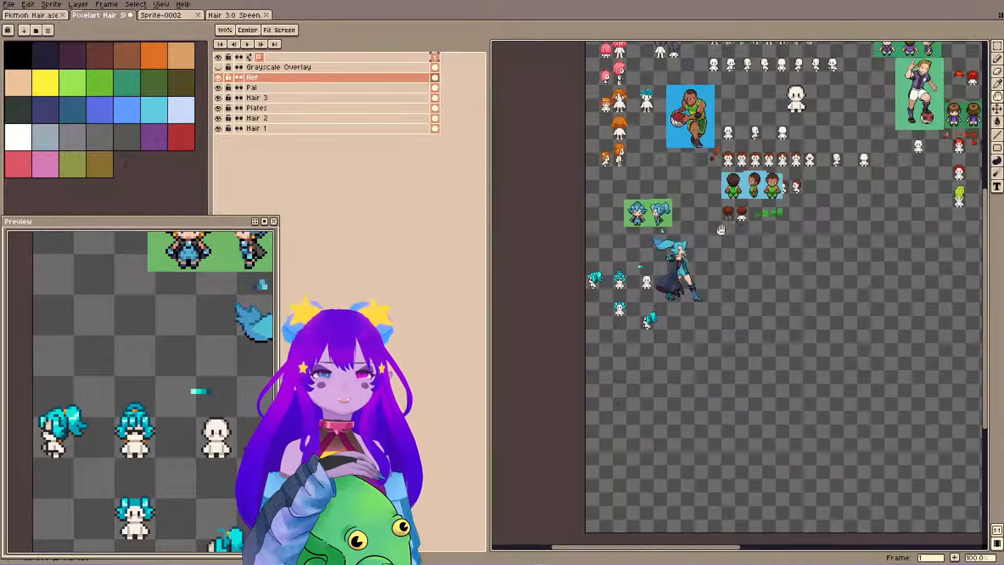
pyautogui.moveTo(721, 229); pyautogui.dragTo(547, 336)
pyautogui.scroll(4, 680, 251)
pyautogui.keyDown('ctrl'); pyautogui.click(726, 331); pyautogui.keyUp('ctrl')
pyautogui.press('b')
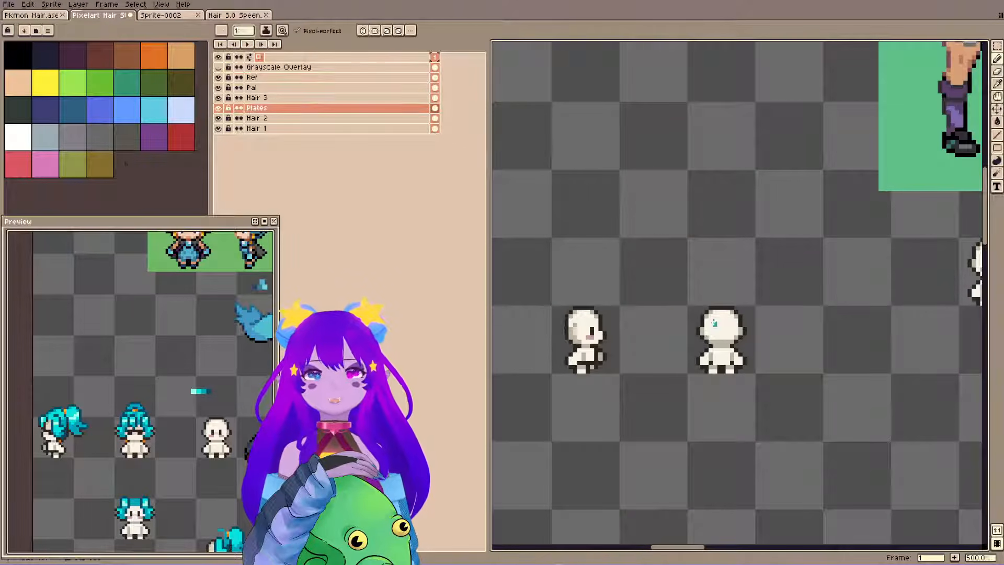
pyautogui.press('m')
pyautogui.moveTo(662, 277); pyautogui.dragTo(806, 463)
pyautogui.hotkey('ctrl', 'd')
# Paste the back-view base body on the Plates layer, aligned directly above the teal front-view sprite.
pyautogui.scroll(-2, 625, 334)
pyautogui.moveTo(614, 353)
pyautogui.mouseDown()
pyautogui.moveTo(748, 298)
pyautogui.moveTo(962, 272)
pyautogui.mouseUp()
pyautogui.moveTo(700, 324); pyautogui.dragTo(936, 292)
pyautogui.scroll(1, 749, 362)
pyautogui.moveTo(748, 363); pyautogui.dragTo(953, 330)
pyautogui.moveTo(729, 332); pyautogui.dragTo(607, 69)
pyautogui.scroll(2, 611, 229)
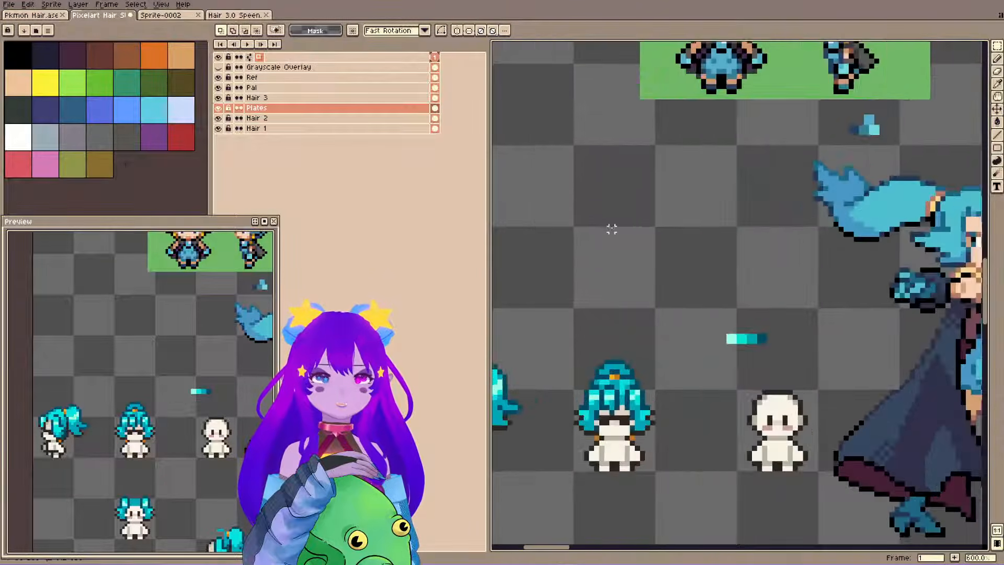
pyautogui.moveTo(612, 229); pyautogui.dragTo(751, 258)
pyautogui.hotkey('ctrl', 'v')
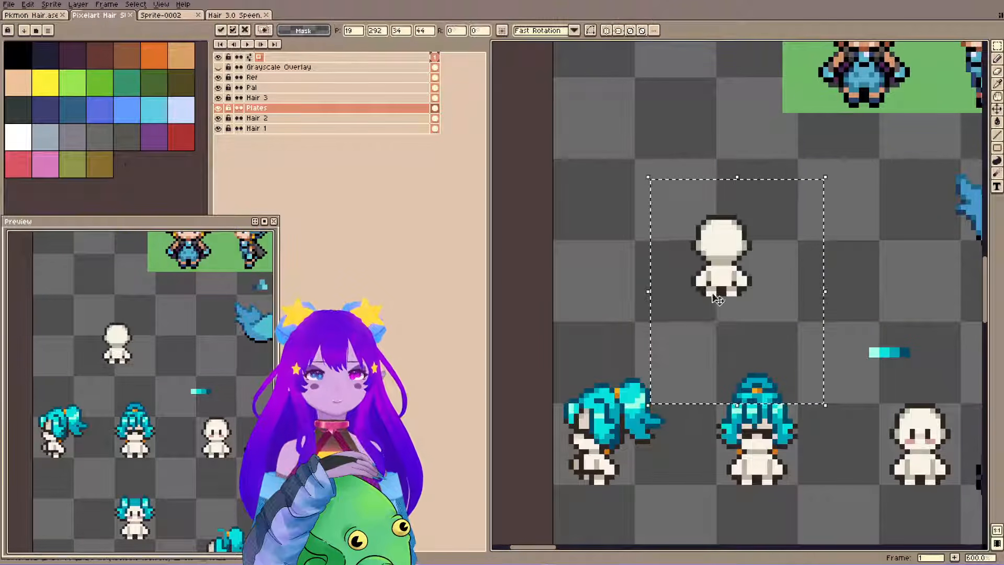
pyautogui.moveTo(718, 299); pyautogui.dragTo(753, 324)
pyautogui.hotkey('ctrl', 'd')
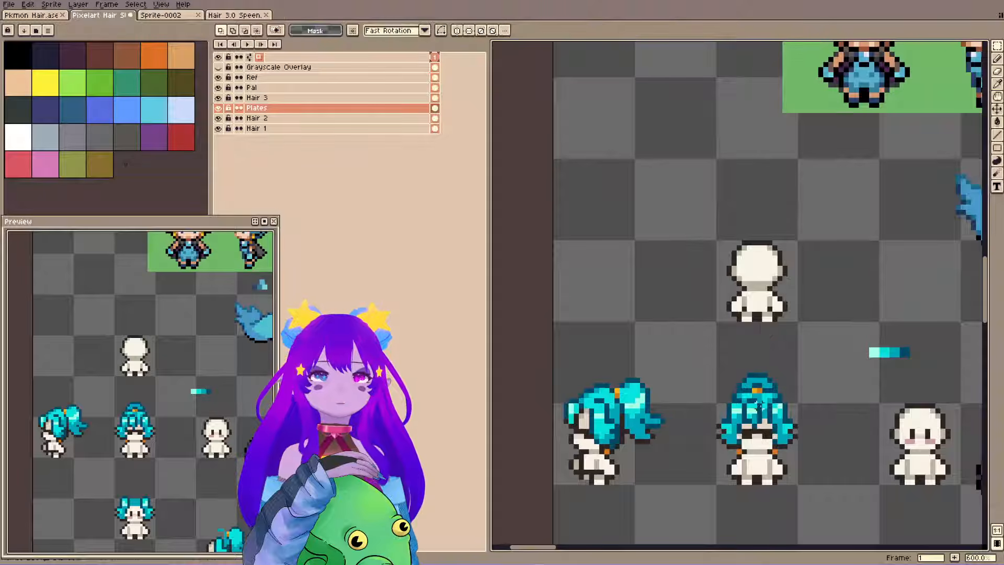
# Duplicate the front-view updo on the Hair 3 layer and flip the copy horizontally.
pyautogui.press('b')
pyautogui.keyDown('ctrl'); pyautogui.click(757, 406); pyautogui.keyUp('ctrl')
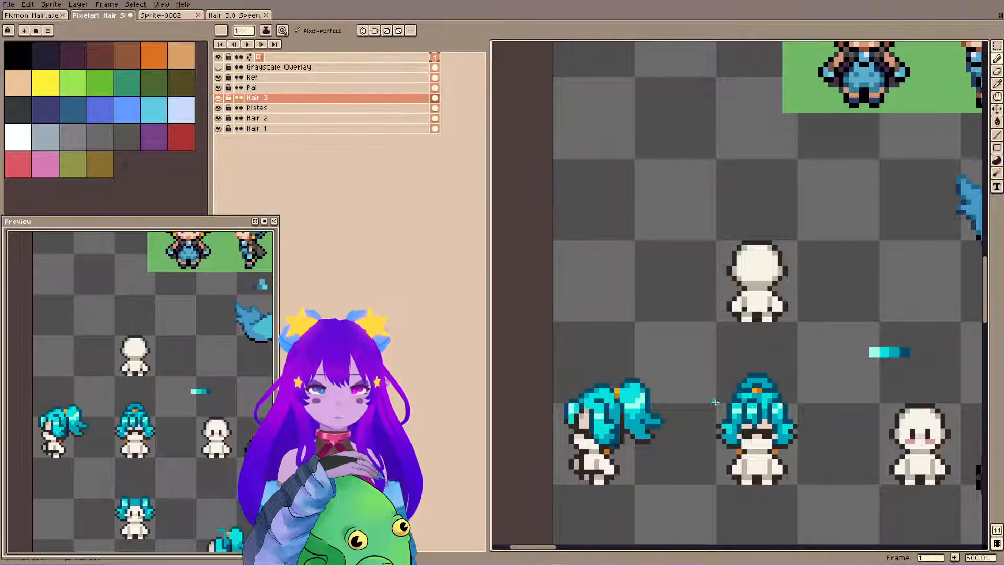
pyautogui.press('m')
pyautogui.moveTo(703, 365); pyautogui.dragTo(805, 472)
pyautogui.hotkey('ctrl', 'c')
pyautogui.hotkey('ctrl', 'v')
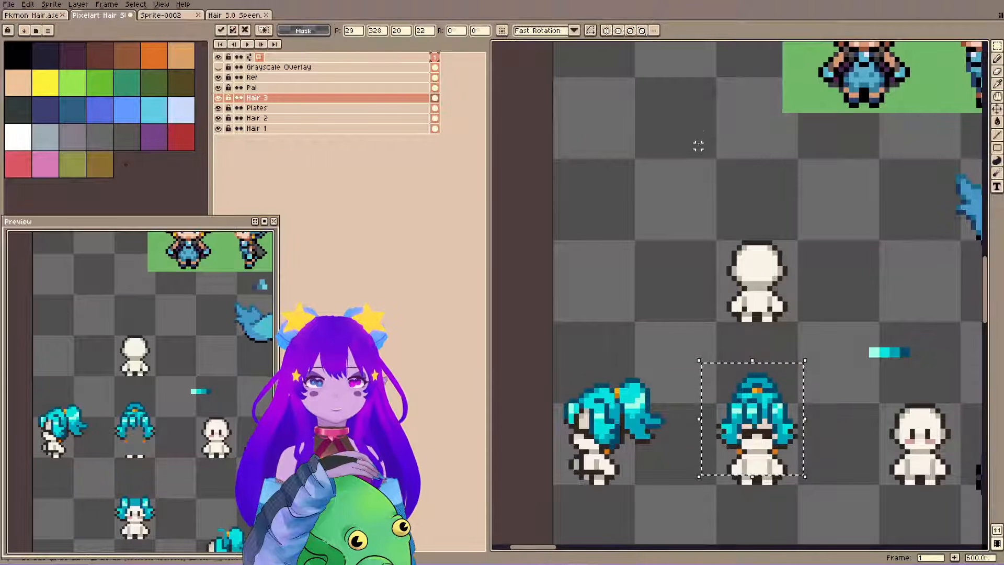
pyautogui.hotkey('shift', 'h')
# Fit the copied updo over the back-view body's head and save the file.
pyautogui.moveTo(761, 424); pyautogui.dragTo(771, 258)
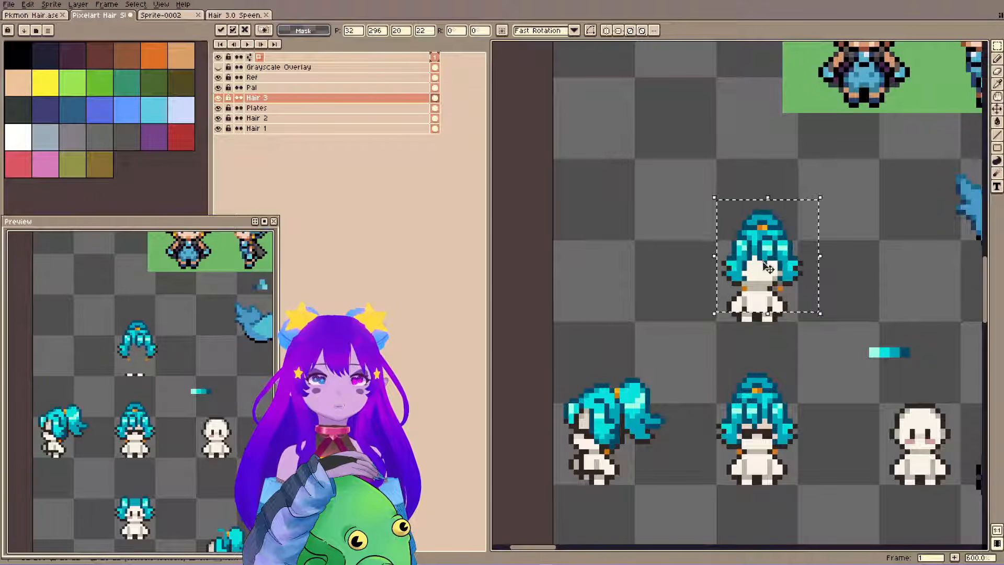
pyautogui.moveTo(772, 259); pyautogui.dragTo(769, 262)
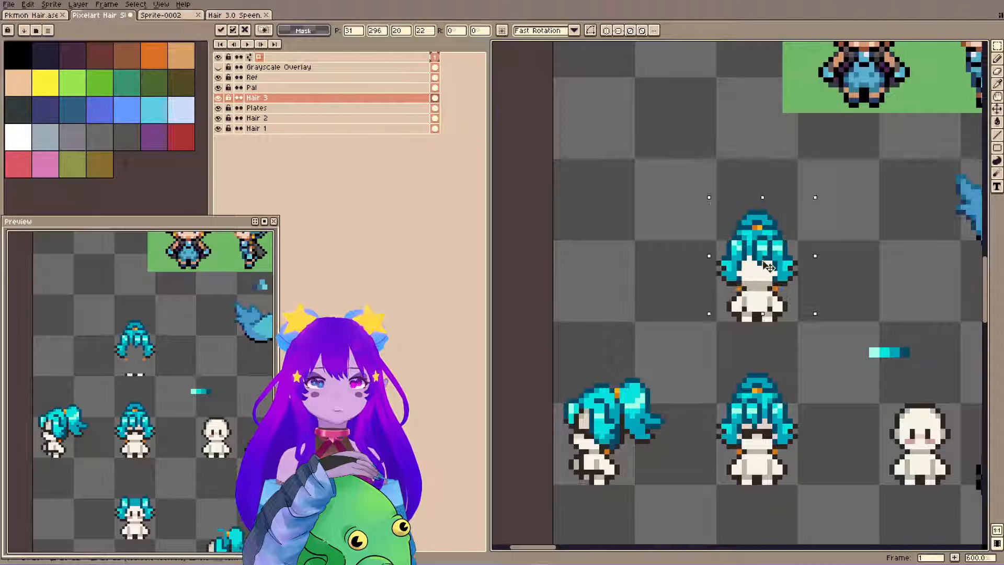
pyautogui.click(820, 242)
pyautogui.press('space')
pyautogui.moveTo(822, 187); pyautogui.dragTo(663, 352)
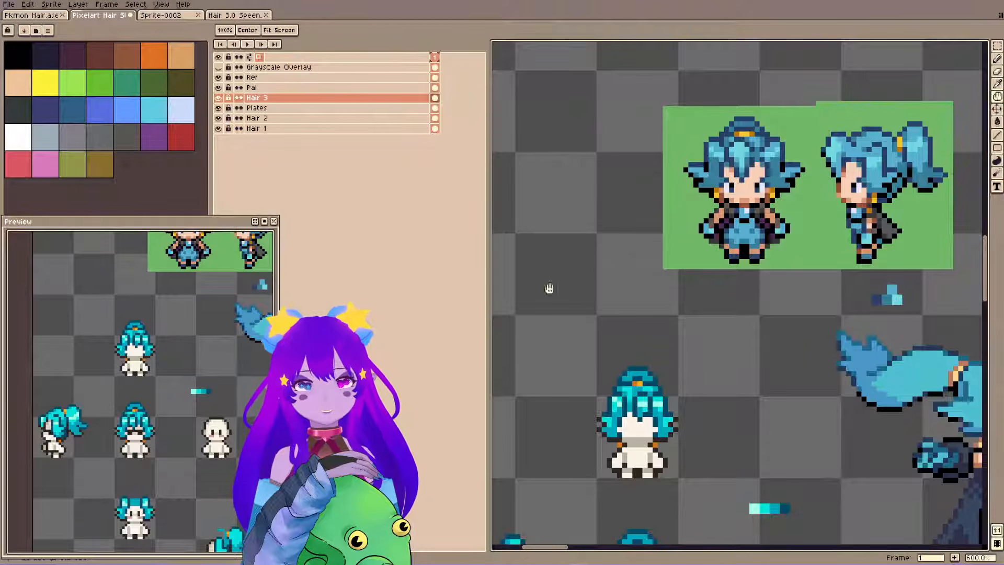
pyautogui.scroll(2, 546, 289)
pyautogui.scroll(1, 709, 397)
pyautogui.moveTo(170, 324); pyautogui.dragTo(149, 368)
pyautogui.hotkey('ctrl', 's')
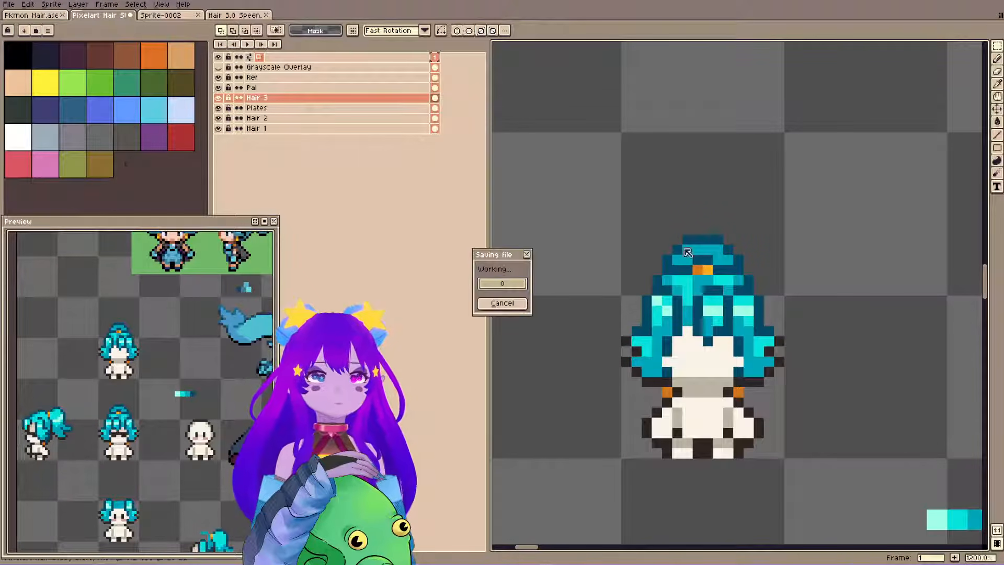
# Paint over the copied fringe, strand lines and face opening with flat mid teal to form the back of the hair.
pyautogui.keyDown('alt'); pyautogui.click(698, 280); pyautogui.keyUp('alt')
pyautogui.press('b')
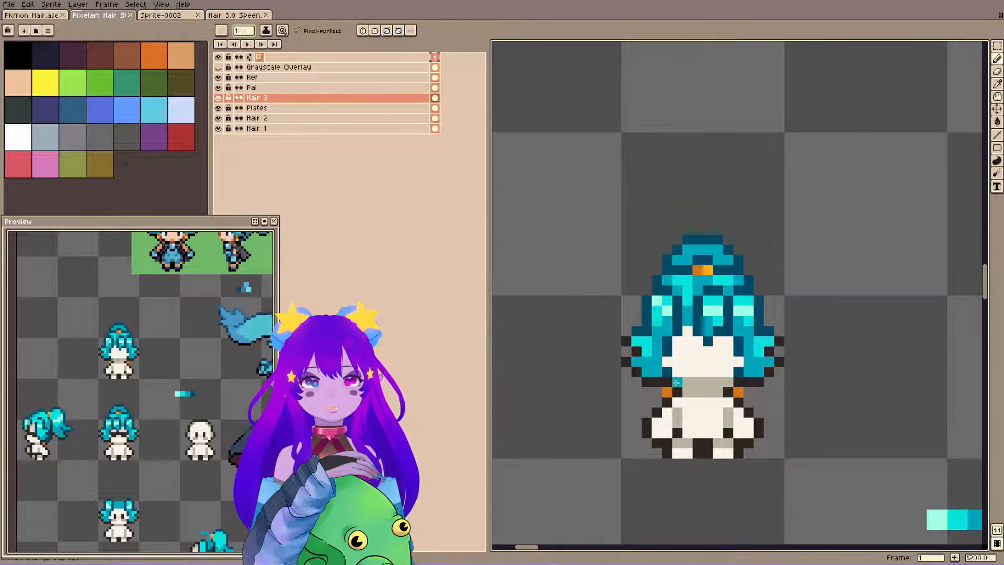
pyautogui.keyDown('alt'); pyautogui.click(702, 287); pyautogui.keyUp('alt')
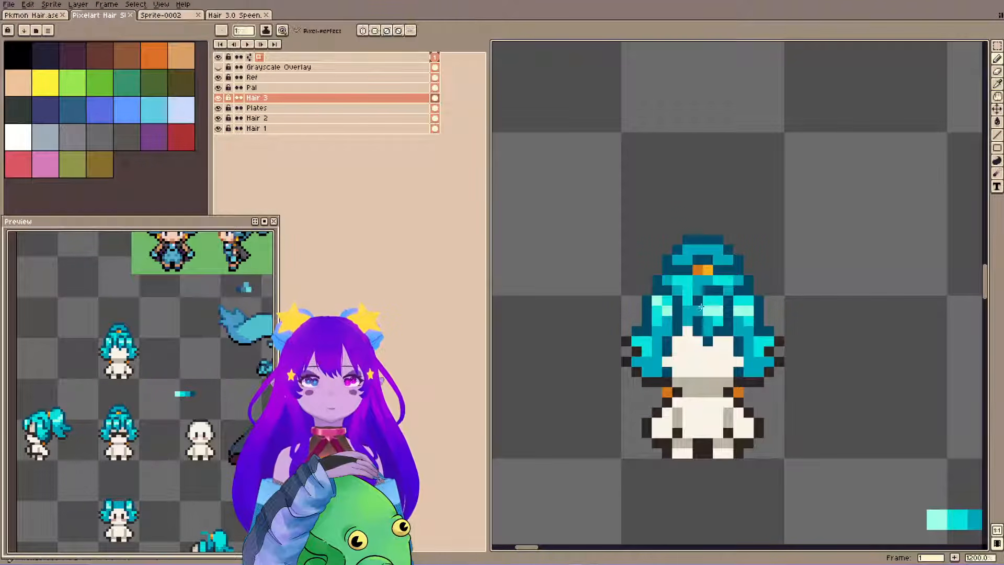
pyautogui.moveTo(698, 311)
pyautogui.mouseDown()
pyautogui.moveTo(709, 287)
pyautogui.moveTo(707, 319)
pyautogui.mouseUp()
pyautogui.moveTo(717, 281)
pyautogui.mouseDown()
pyautogui.moveTo(714, 325)
pyautogui.moveTo(724, 293)
pyautogui.moveTo(725, 326)
pyautogui.moveTo(735, 303)
pyautogui.moveTo(739, 363)
pyautogui.mouseUp()
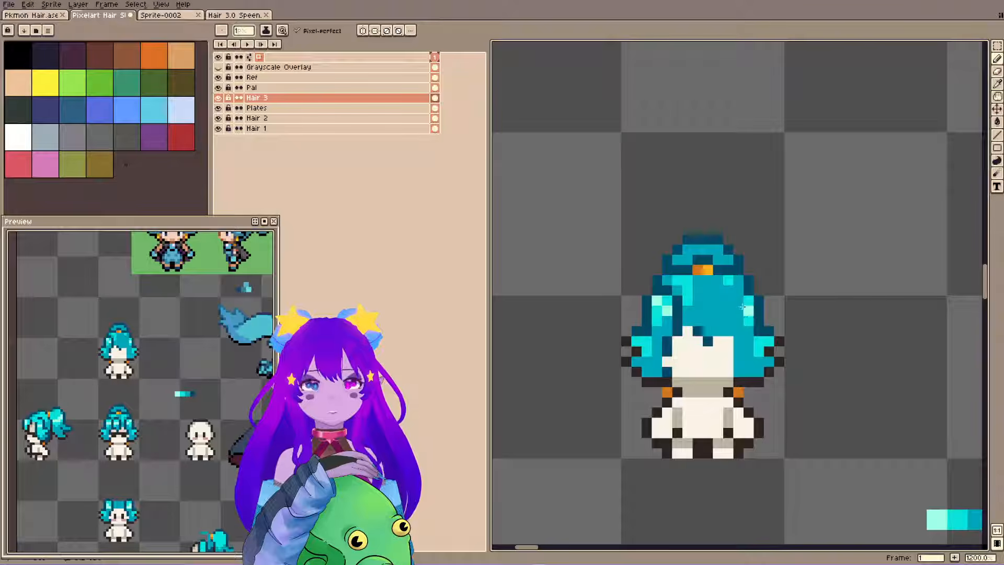
pyautogui.moveTo(742, 307); pyautogui.dragTo(746, 324)
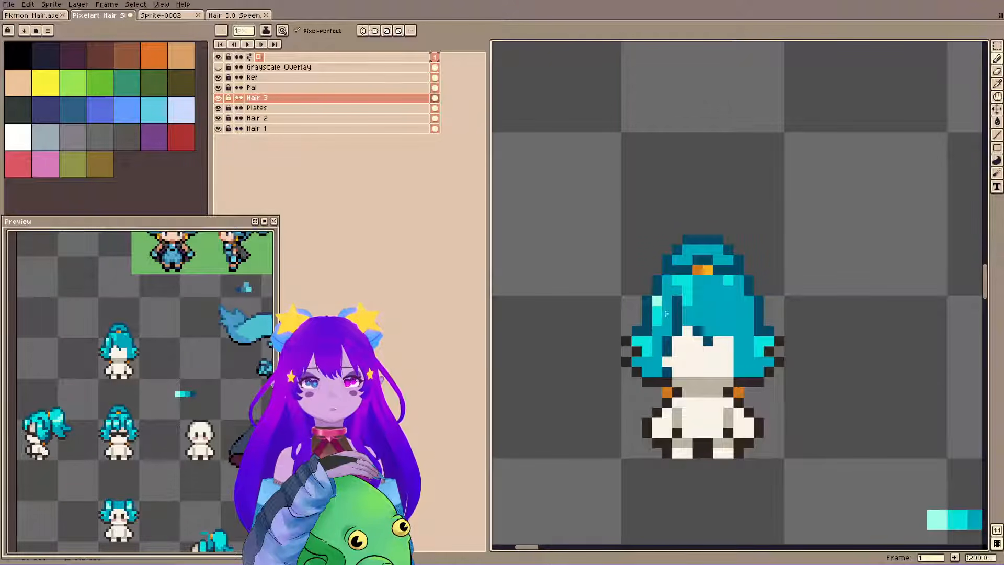
pyautogui.moveTo(666, 313)
pyautogui.mouseDown()
pyautogui.moveTo(662, 367)
pyautogui.moveTo(687, 282)
pyautogui.mouseUp()
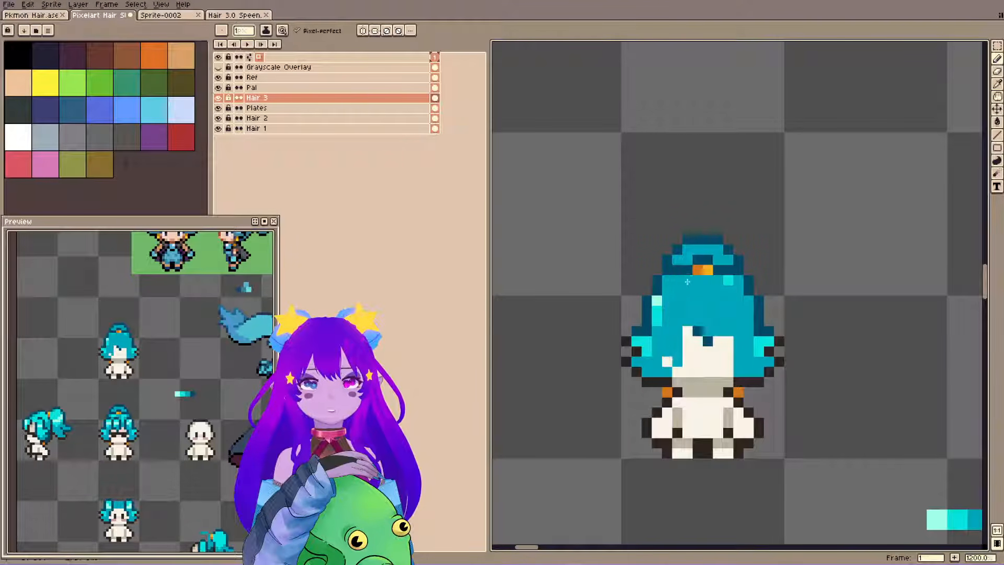
pyautogui.moveTo(668, 363)
pyautogui.mouseDown()
pyautogui.moveTo(721, 377)
pyautogui.moveTo(678, 368)
pyautogui.moveTo(727, 361)
pyautogui.moveTo(695, 335)
pyautogui.moveTo(704, 348)
pyautogui.moveTo(688, 356)
pyautogui.mouseUp()
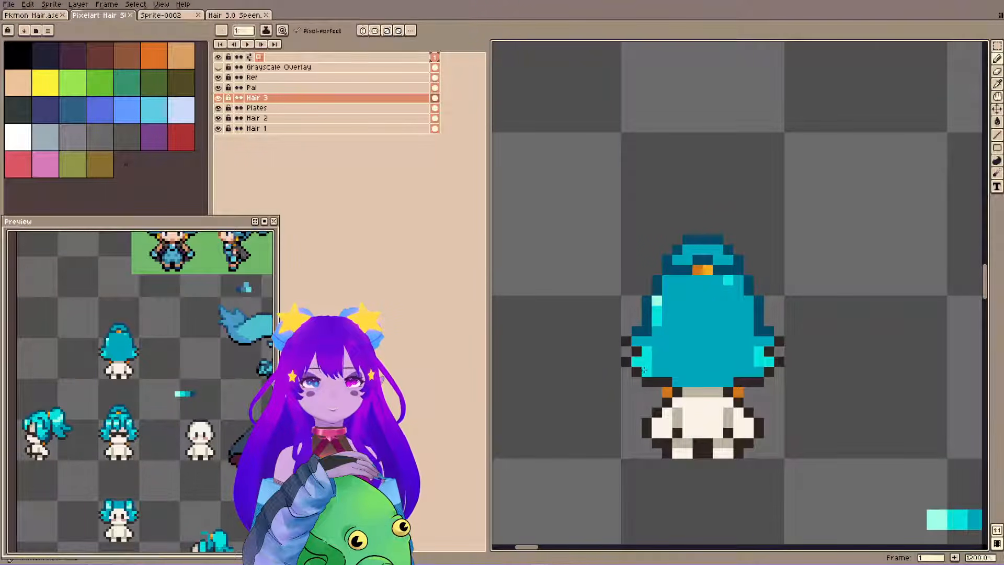
# Remove the leftover pale highlights from the upper part of the back-view hair and save the file.
pyautogui.click(708, 168)
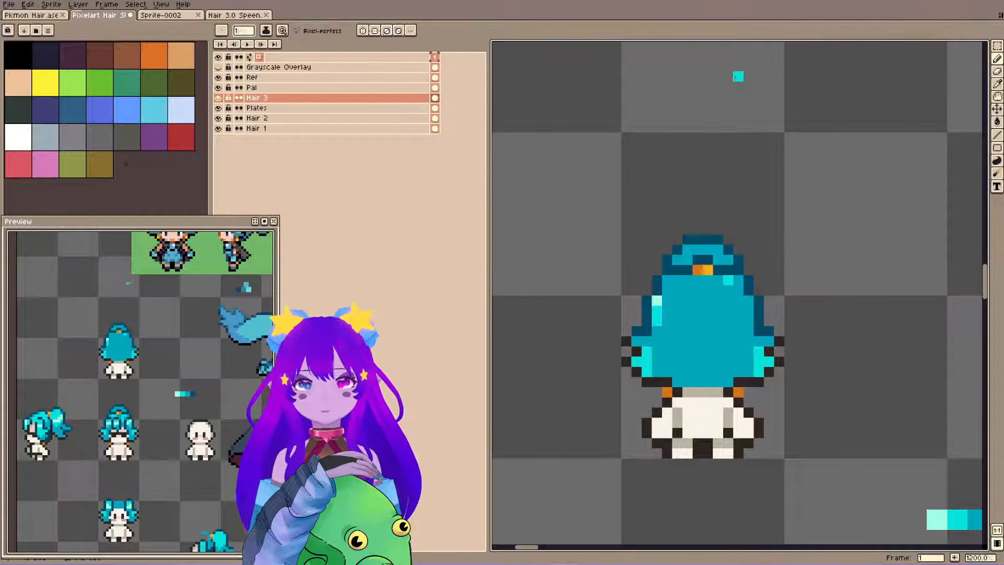
pyautogui.hotkey('ctrl', 's')
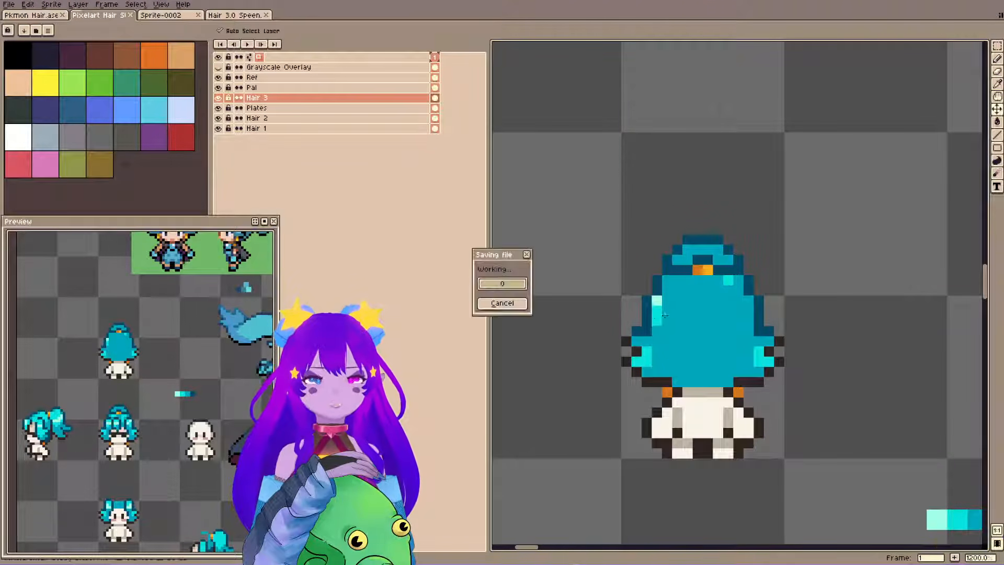
pyautogui.hotkey('ctrl', 's')
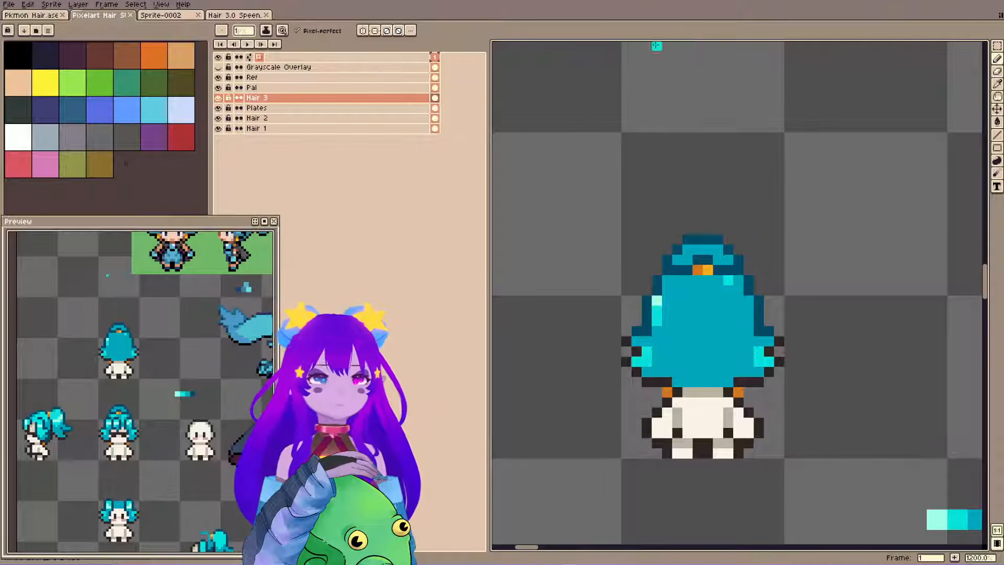
pyautogui.hotkey('ctrl', 'z')
pyautogui.hotkey('ctrl', 'z')
pyautogui.hotkey('ctrl', 'z')
pyautogui.hotkey('ctrl', 'z')
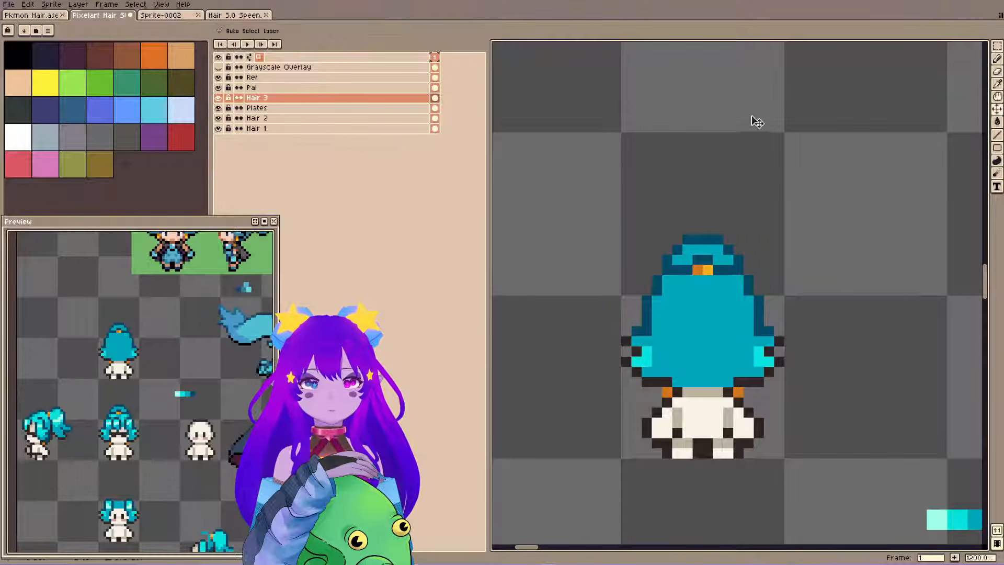
pyautogui.scroll(-4, 672, 240)
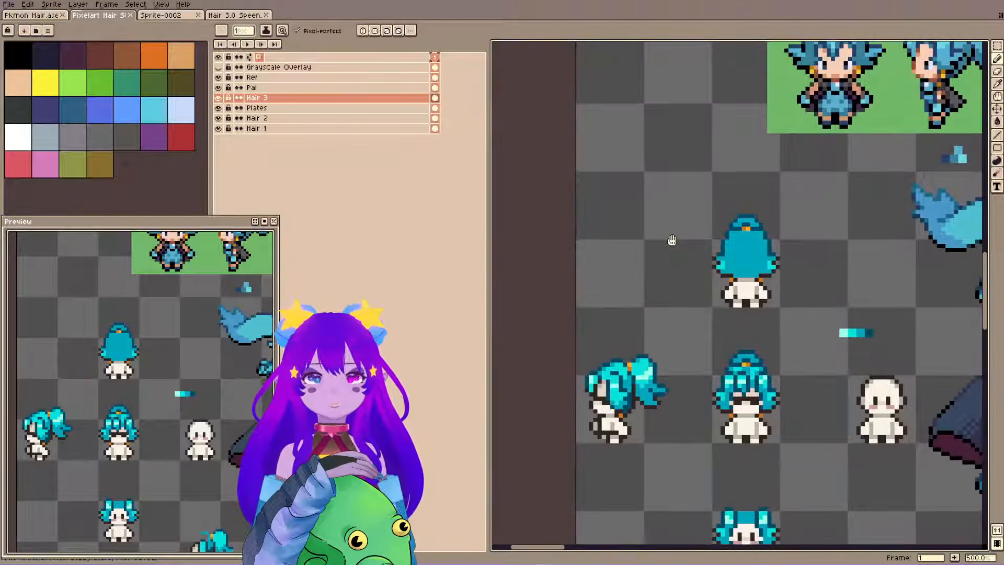
pyautogui.scroll(4, 749, 216)
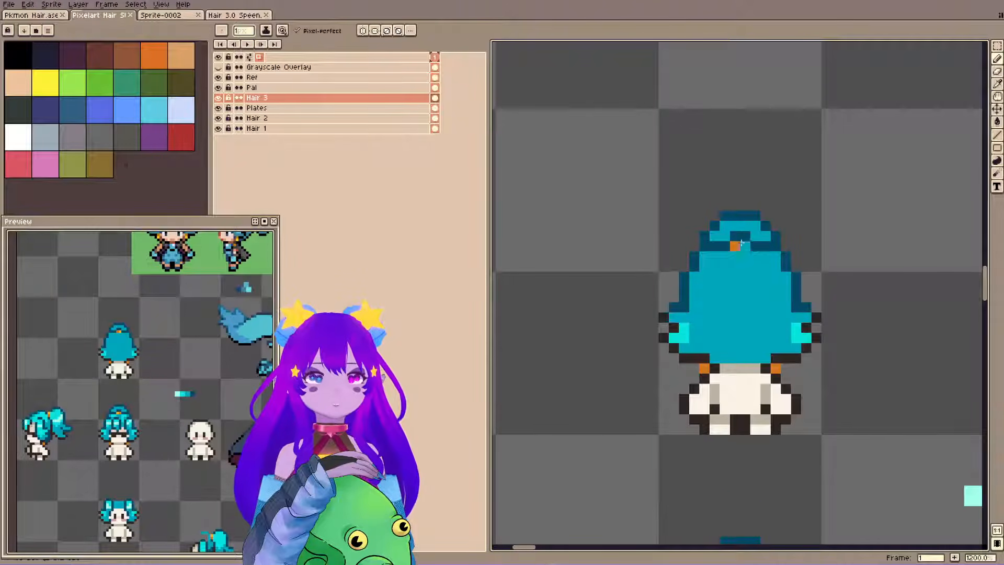
pyautogui.scroll(-3, 741, 242)
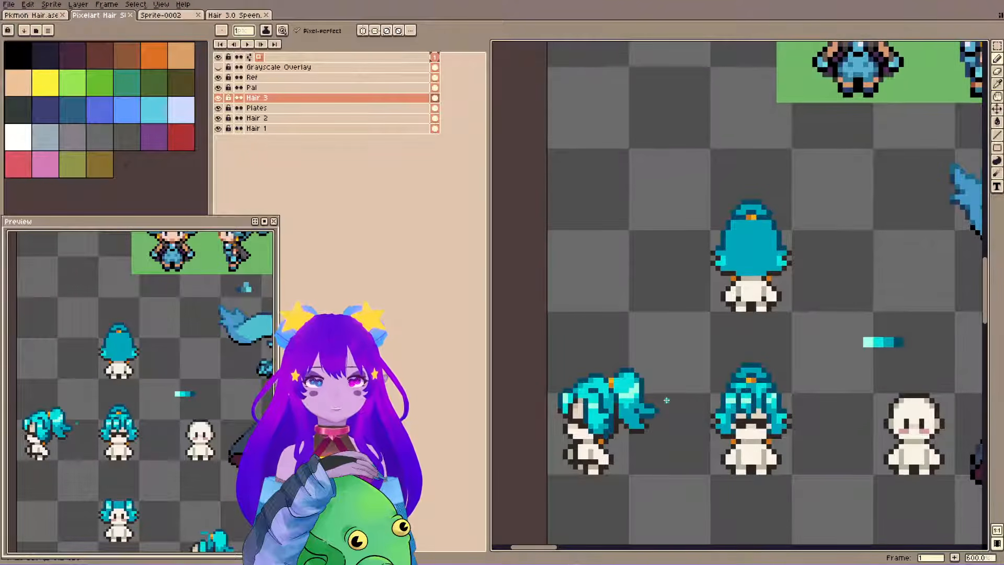
# Try placing a mirrored copy of the side-view ponytail beside the back-view hair.
pyautogui.press('ctrl')
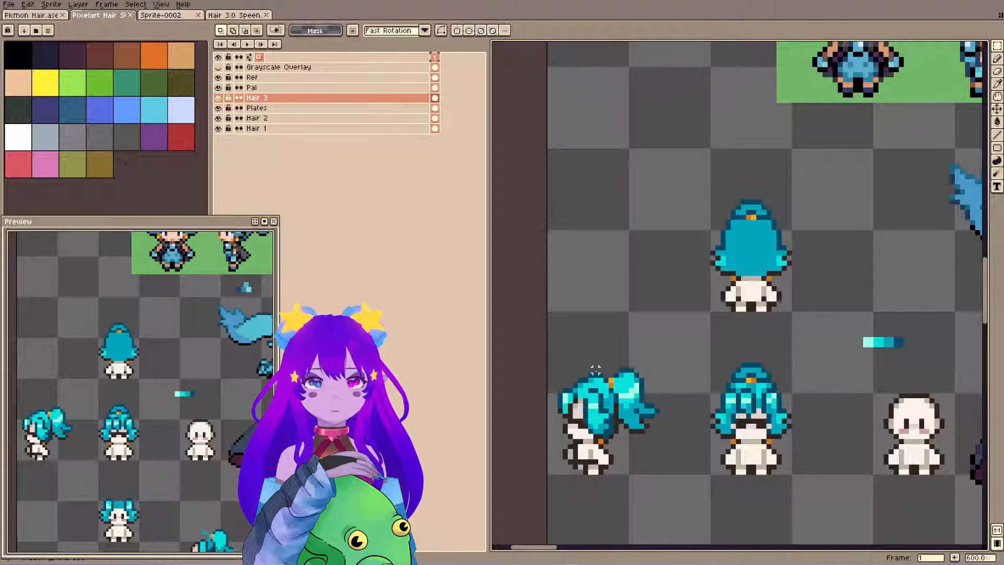
pyautogui.moveTo(616, 364); pyautogui.dragTo(672, 432)
pyautogui.moveTo(753, 202); pyautogui.dragTo(694, 261)
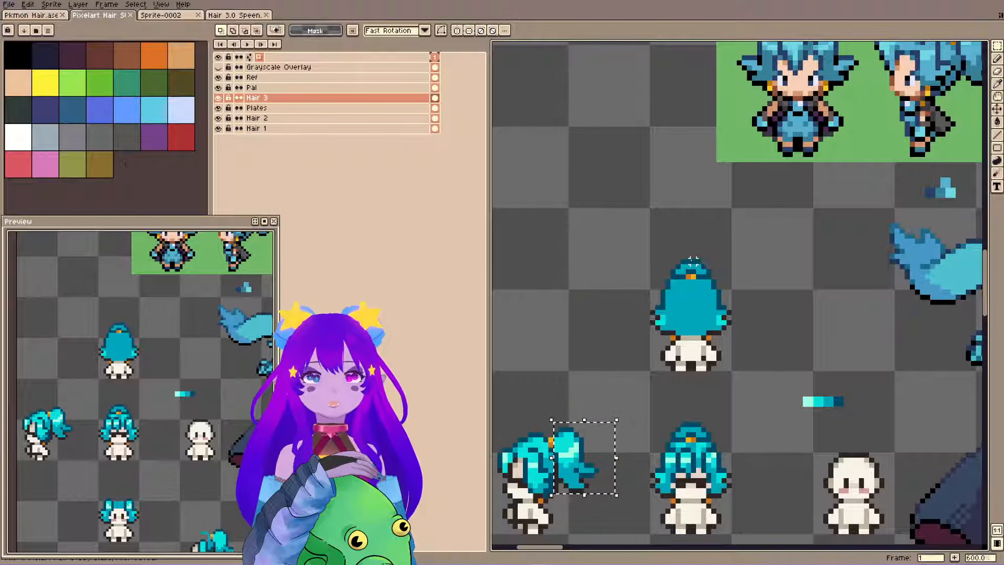
pyautogui.hotkey('ctrl', 'c')
pyautogui.hotkey('ctrl', 'v')
pyautogui.moveTo(606, 488); pyautogui.dragTo(596, 335)
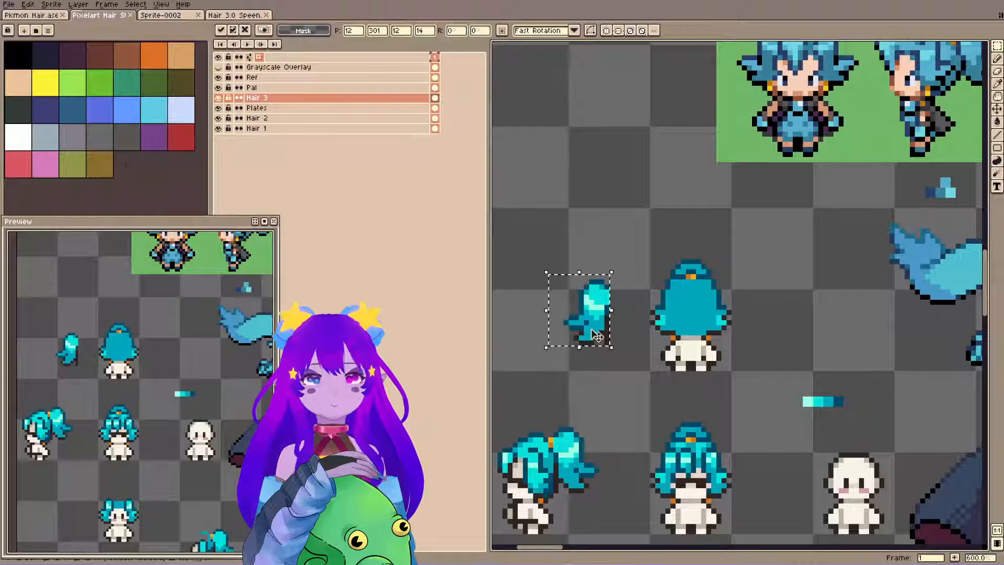
pyautogui.hotkey('ctrl', 'z')
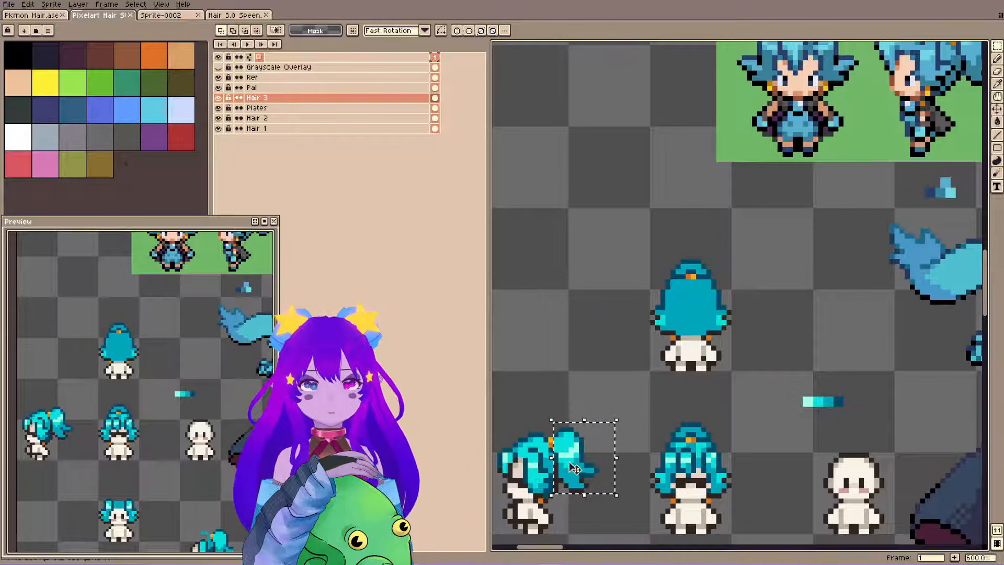
# Try overlaying a copy of the side-view ponytail on the back-view hair, and undo the placement.
pyautogui.moveTo(575, 468); pyautogui.dragTo(656, 307)
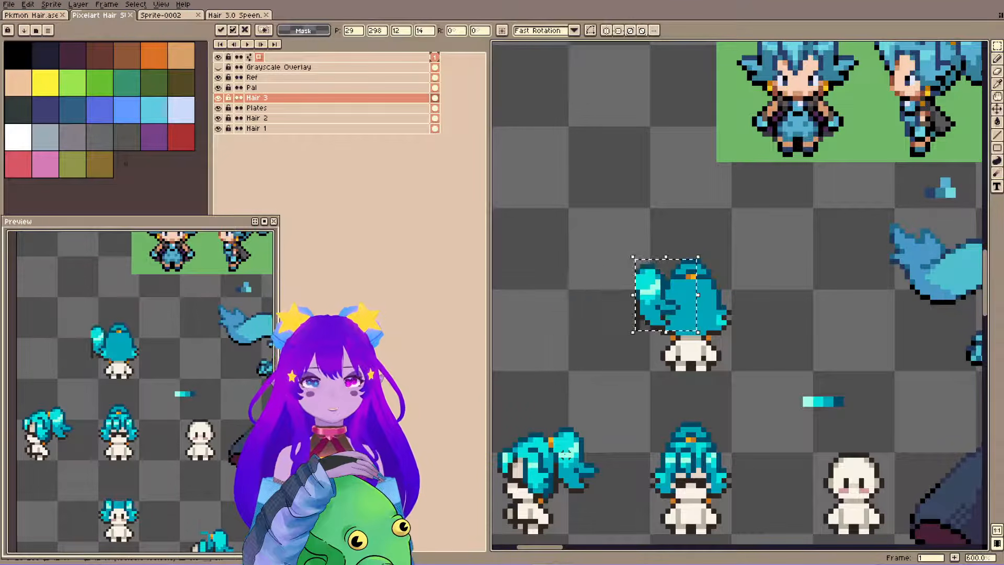
pyautogui.hotkey('shift', 'Right')
pyautogui.press('Left')
pyautogui.press('Left')
pyautogui.press('Left')
pyautogui.press('Left')
pyautogui.press('Left')
pyautogui.press('Left')
pyautogui.press('Left')
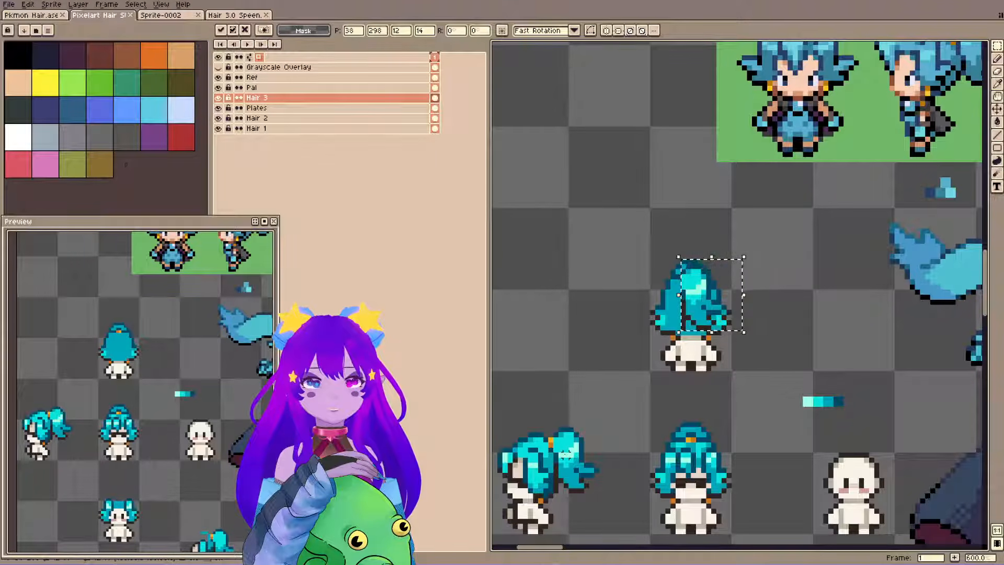
pyautogui.hotkey('ctrl', 'z')
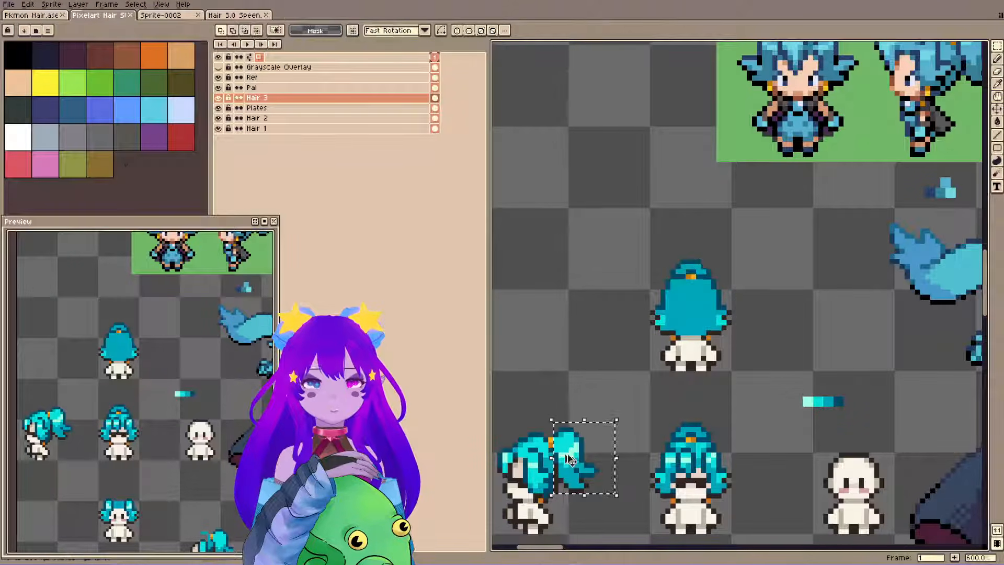
# Copy the side-view ponytail onto a new layer, position it over the back-view hair, and deselect it.
pyautogui.hotkey('ctrl', 'j')
pyautogui.hotkey('shift', 'Up')
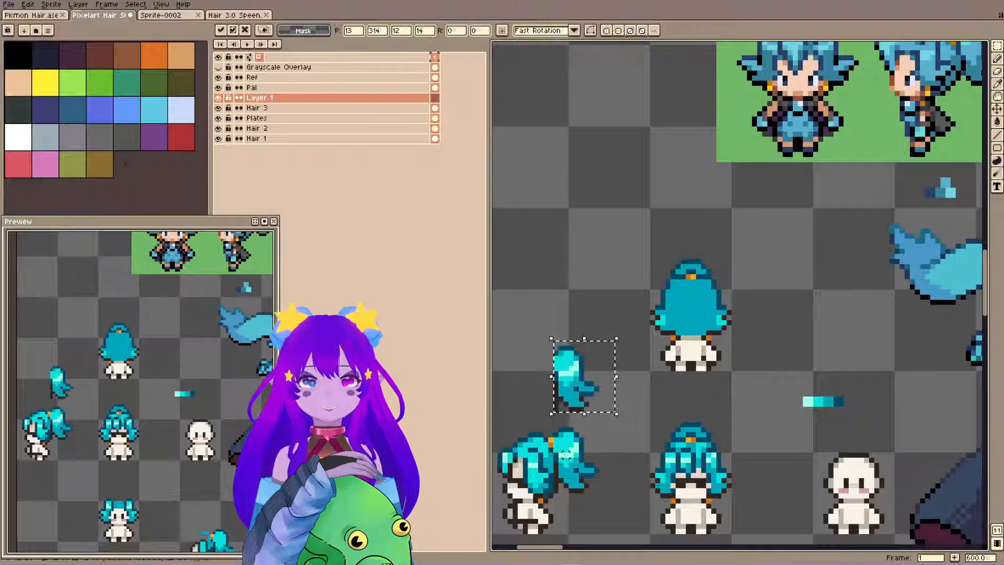
pyautogui.hotkey('shift', 'Up')
pyautogui.press('Right')
pyautogui.press('Right')
pyautogui.press('Right')
pyautogui.press('Right')
pyautogui.press('Right')
pyautogui.press('Right')
pyautogui.press('Right')
pyautogui.press('Right')
pyautogui.press('Right')
pyautogui.press('Right')
pyautogui.press('Right')
pyautogui.press('Right')
pyautogui.press('Right')
pyautogui.press('Right')
pyautogui.press('Right')
pyautogui.press('Right')
pyautogui.press('Right')
pyautogui.press('Right')
pyautogui.press('Right')
pyautogui.press('Right')
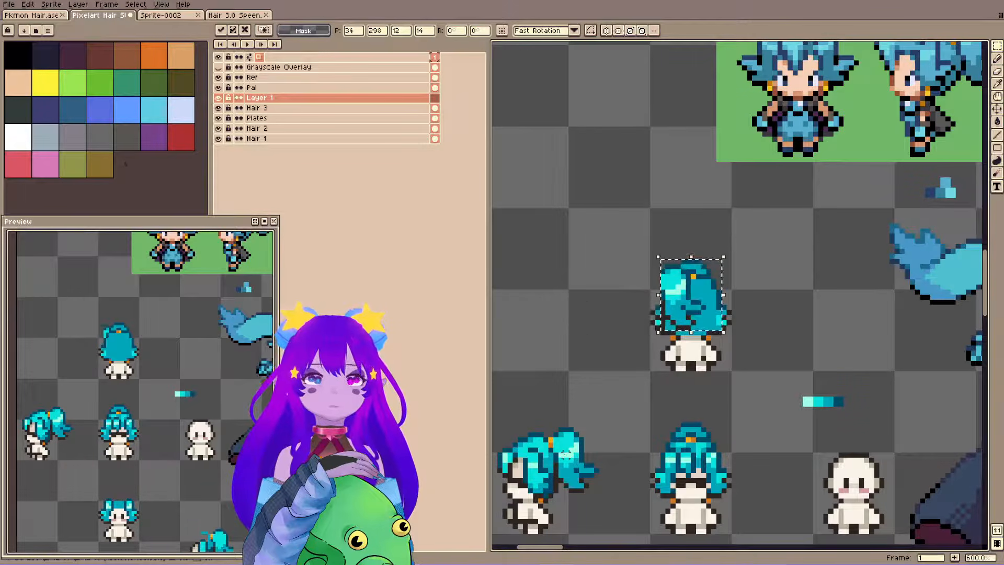
pyautogui.press('Right')
pyautogui.press('Right')
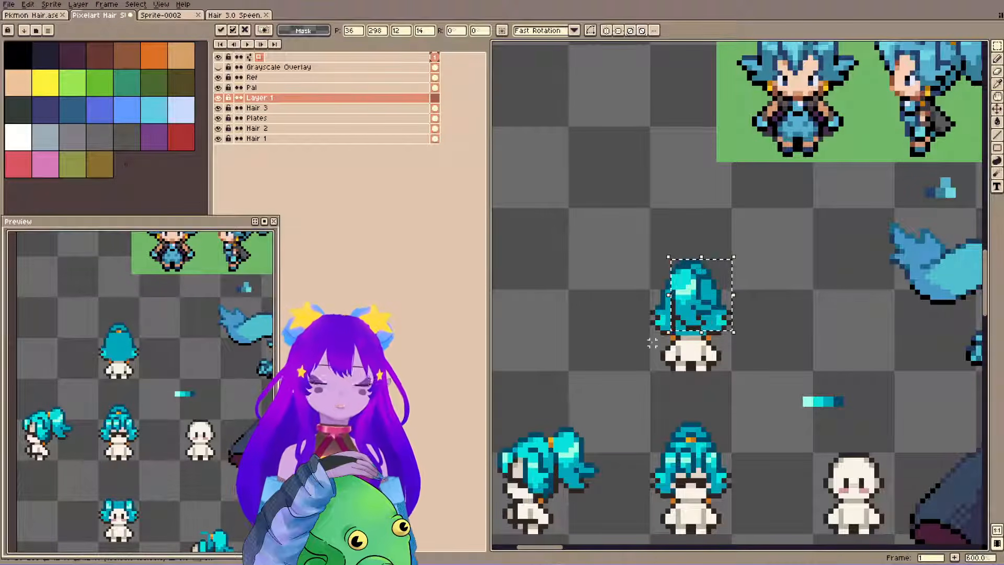
pyautogui.scroll(3, 698, 256)
pyautogui.hotkey('ctrl', 'd')
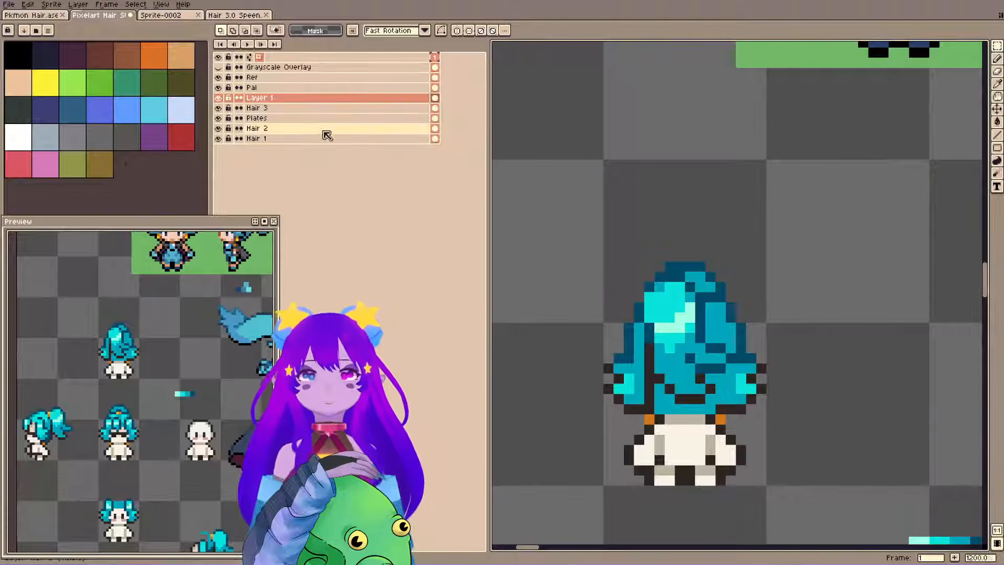
# Reduce the ponytail copy layer's opacity to about 34% as a tracing guide and save the file.
pyautogui.doubleClick(316, 103)
pyautogui.moveTo(546, 313); pyautogui.dragTo(525, 320)
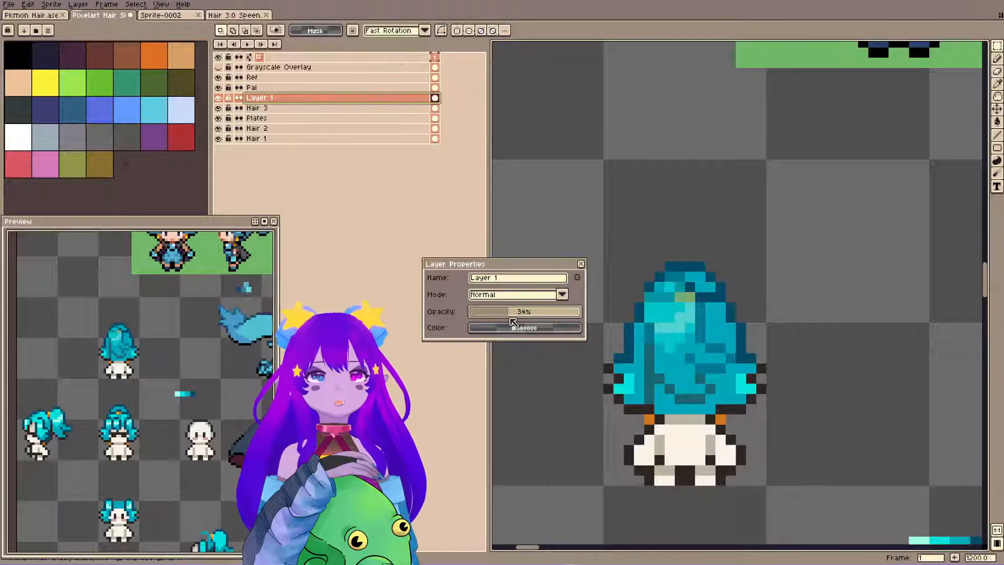
pyautogui.press('Return')
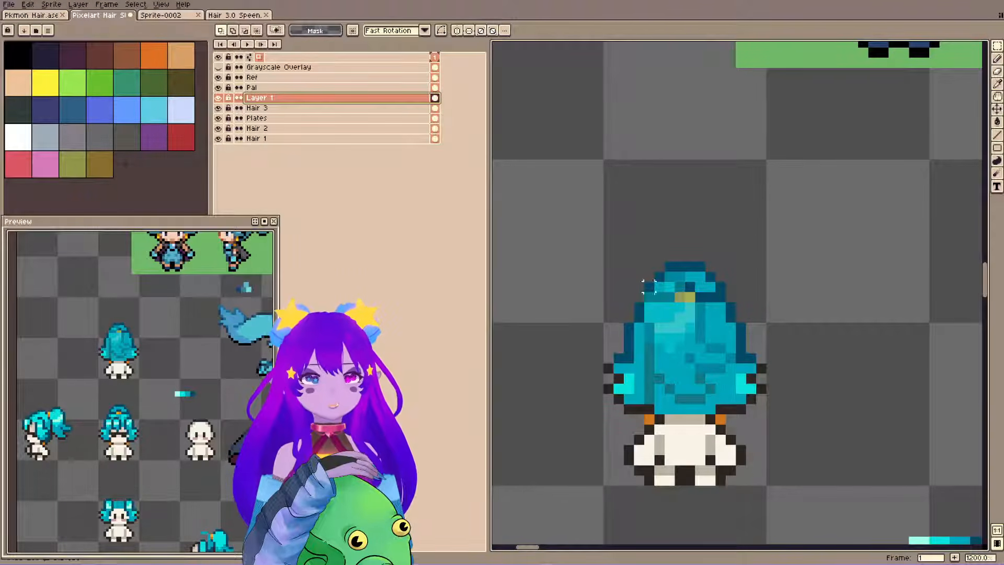
pyautogui.keyDown('alt'); pyautogui.click(641, 403); pyautogui.keyUp('alt')
pyautogui.hotkey('ctrl', 's')
pyautogui.press('b')
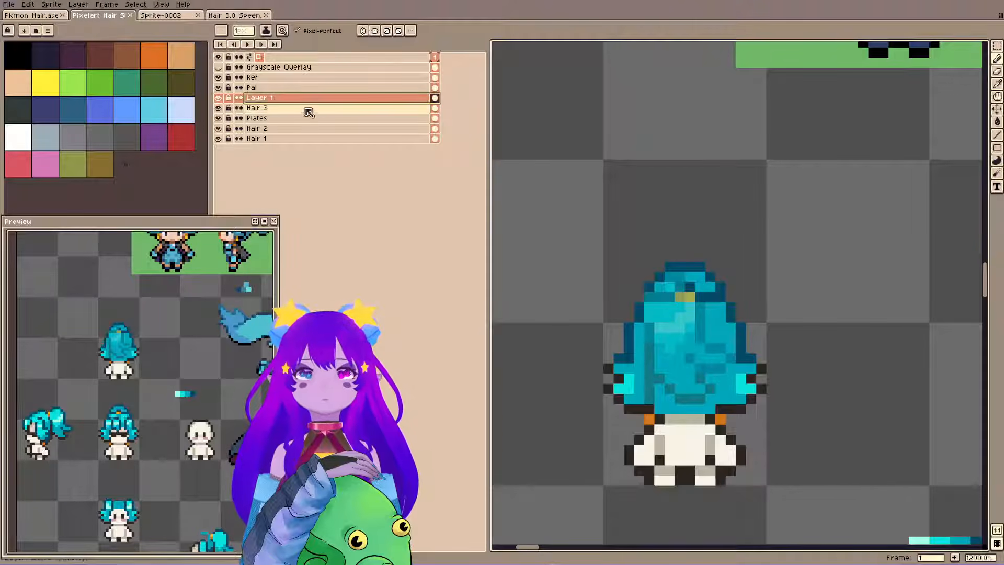
# On the Hair 3 layer, trace the faded ponytail's lower tips with dark outline pixels.
pyautogui.click(273, 107)
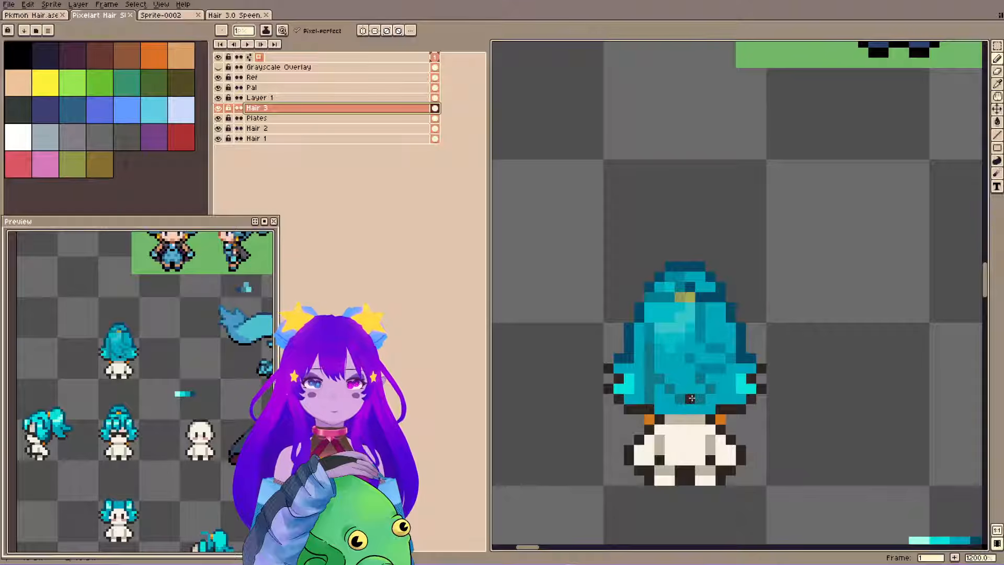
pyautogui.moveTo(701, 378); pyautogui.dragTo(684, 407)
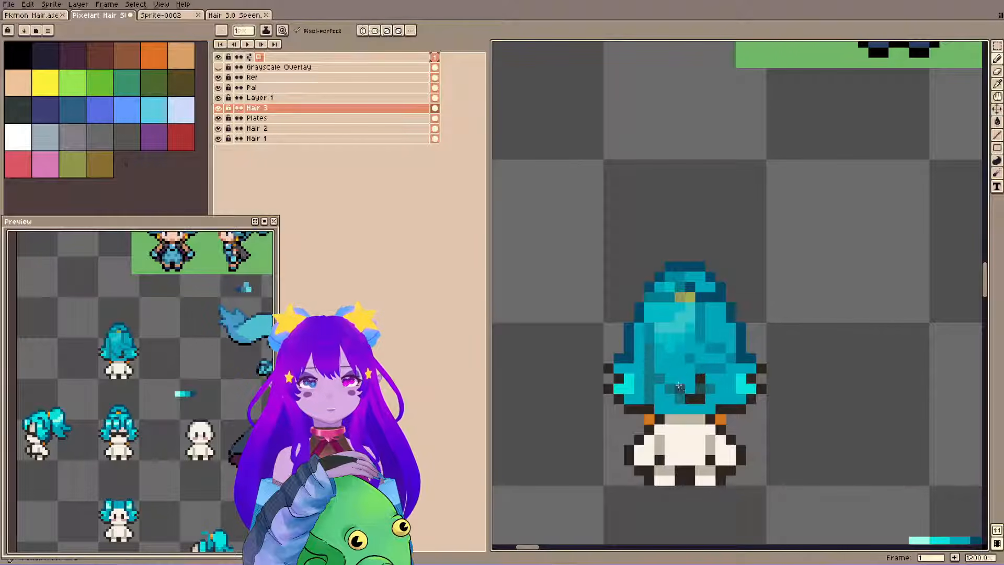
pyautogui.moveTo(680, 369); pyautogui.dragTo(680, 388)
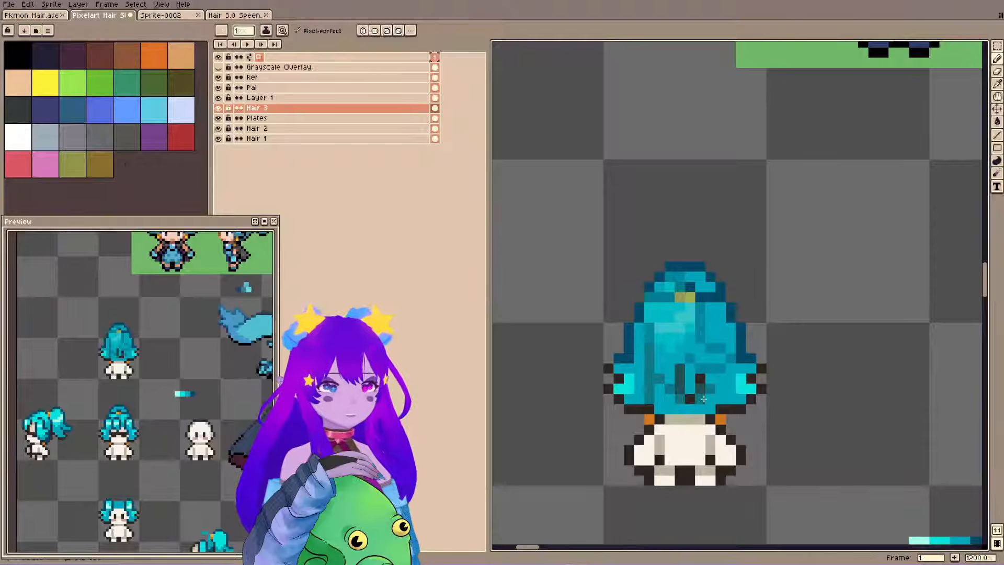
pyautogui.keyDown('alt'); pyautogui.click(681, 376); pyautogui.keyUp('alt')
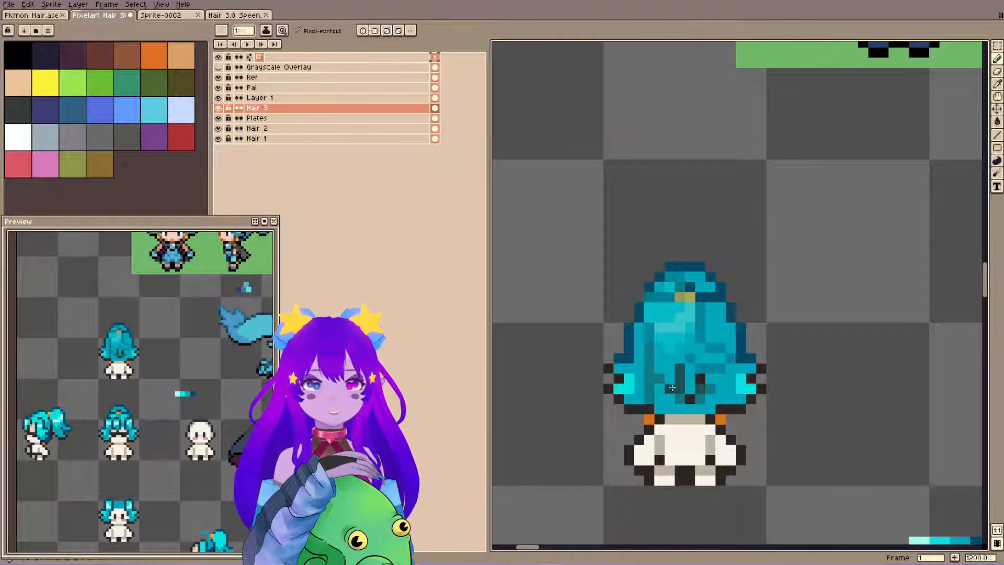
pyautogui.moveTo(670, 378); pyautogui.dragTo(670, 388)
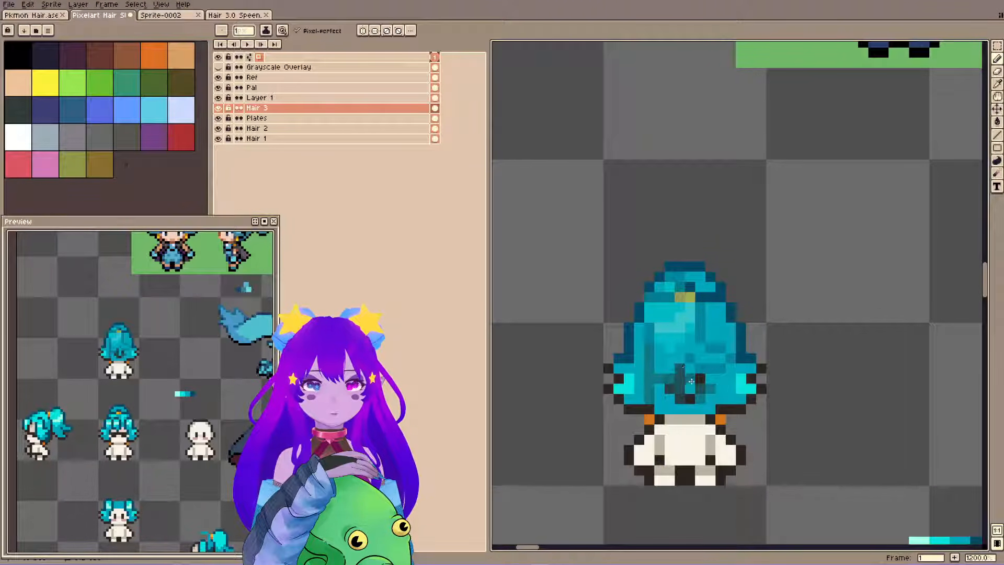
pyautogui.keyDown('alt'); pyautogui.click(711, 377); pyautogui.keyUp('alt')
pyautogui.click(701, 376)
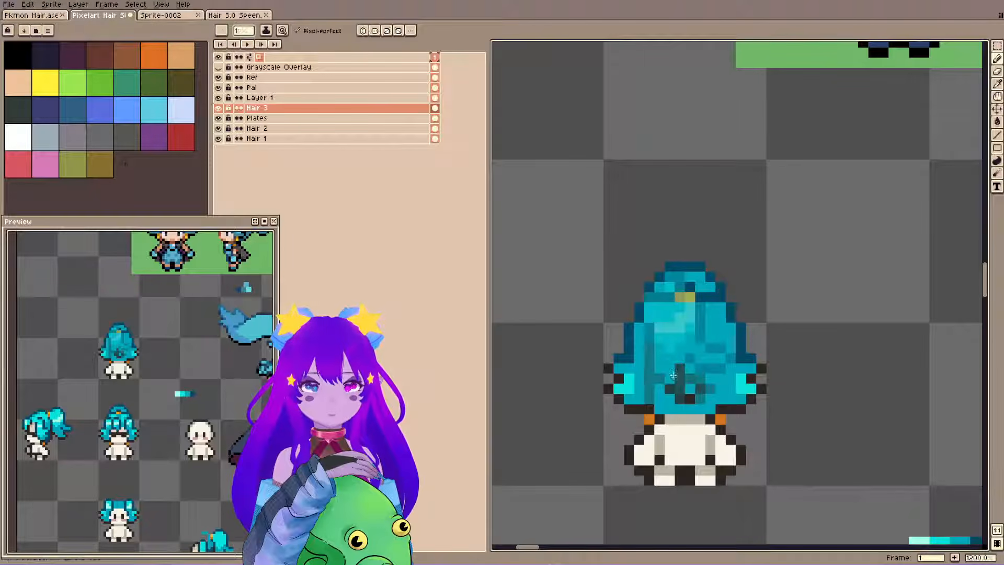
pyautogui.keyDown('alt'); pyautogui.click(651, 365); pyautogui.keyUp('alt')
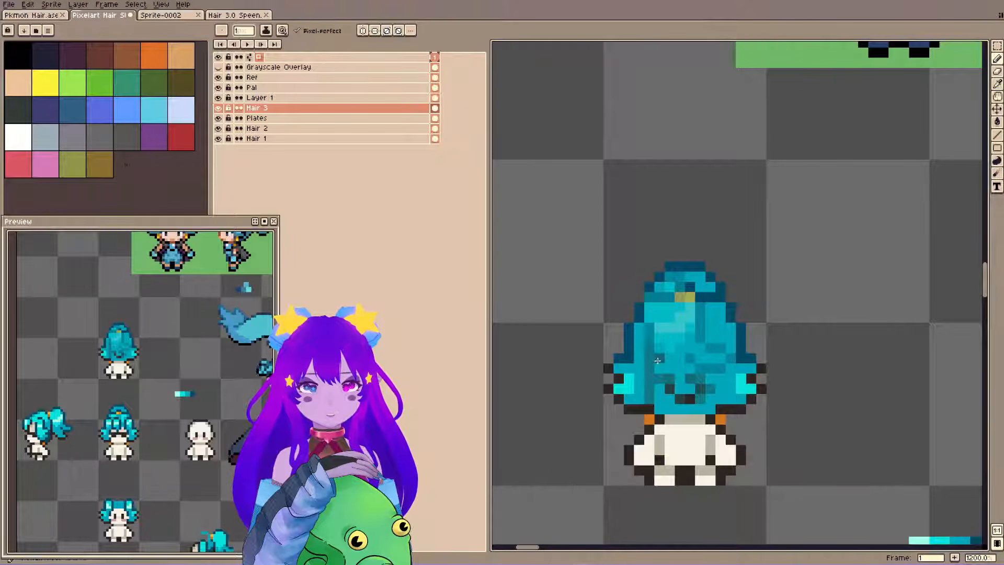
# Trace the ponytail's left edge in the dark outline colour up to the crown of the back-view hair.
pyautogui.moveTo(661, 317); pyautogui.dragTo(656, 375)
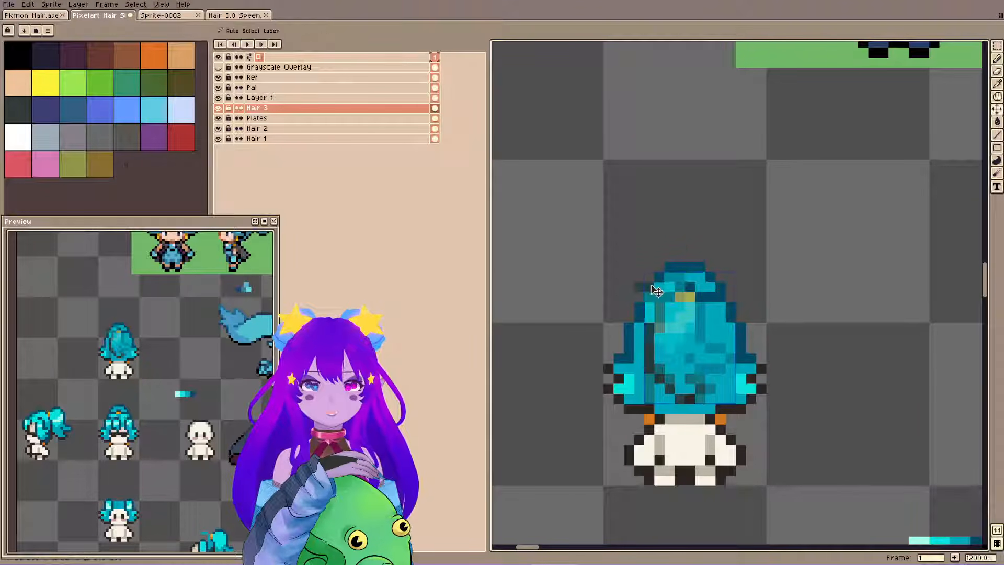
pyautogui.hotkey('ctrl', 'z')
pyautogui.keyDown('alt'); pyautogui.click(654, 300); pyautogui.keyUp('alt')
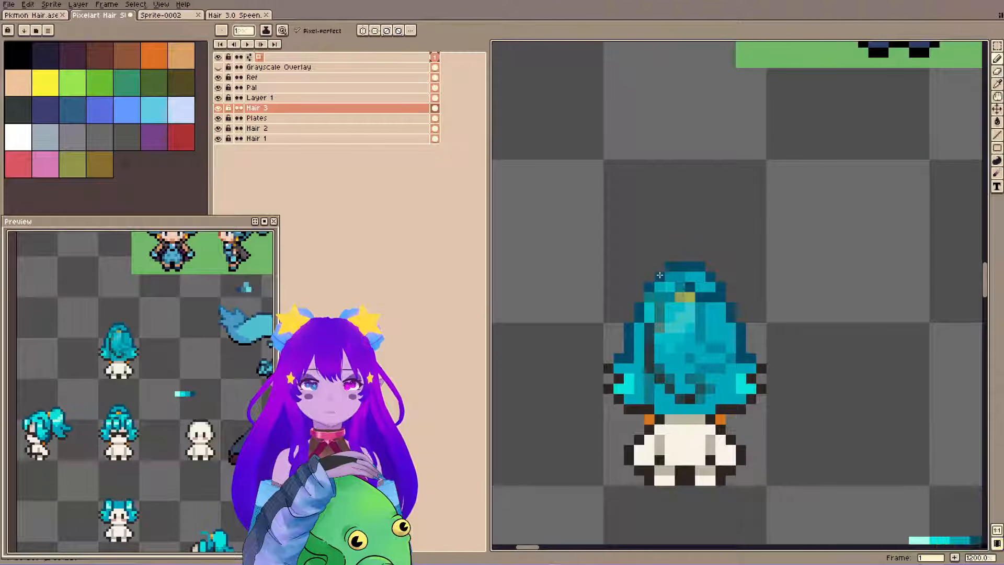
pyautogui.moveTo(643, 310); pyautogui.dragTo(645, 321)
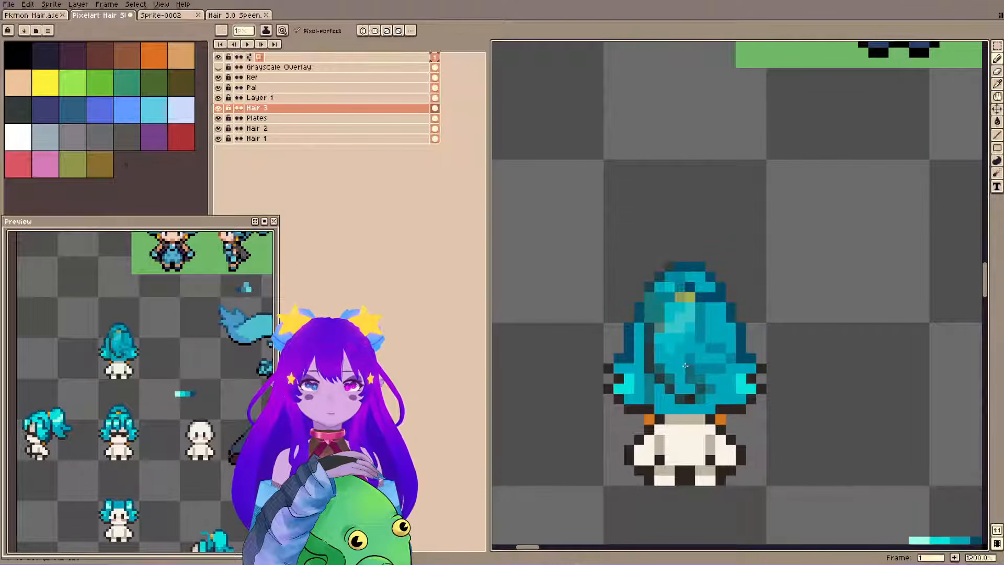
# Extend the dark outline along the ponytail's bottom curl and down its right edge, redoing the right-edge strokes.
pyautogui.moveTo(697, 398); pyautogui.dragTo(709, 391)
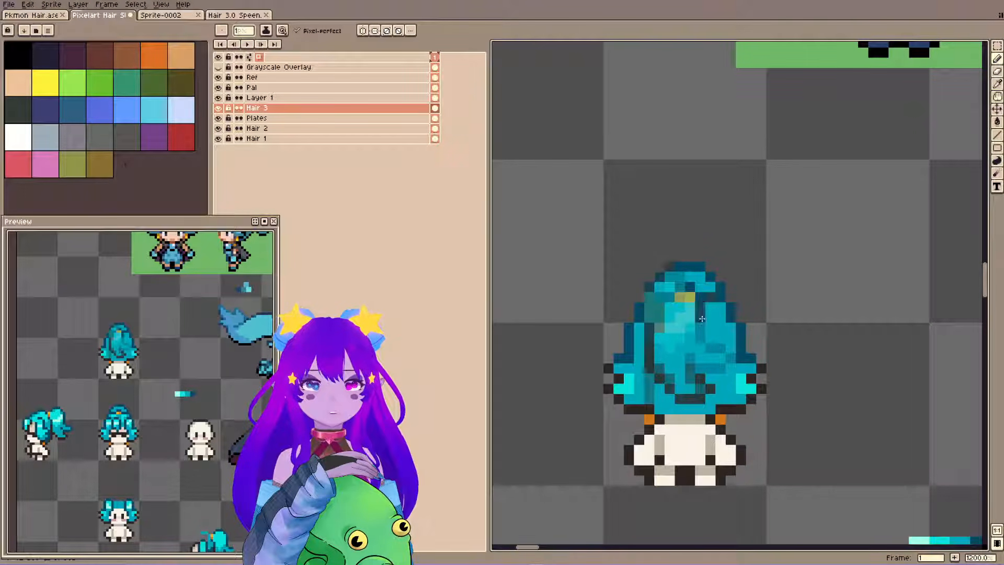
pyautogui.hotkey('ctrl', 'z')
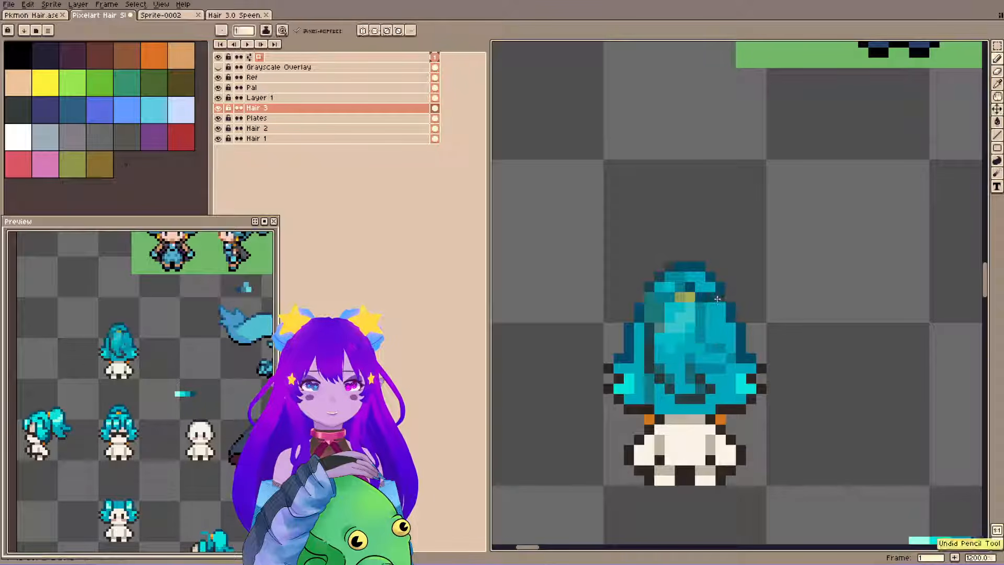
pyautogui.moveTo(699, 304)
pyautogui.mouseDown()
pyautogui.moveTo(711, 352)
pyautogui.moveTo(722, 353)
pyautogui.mouseUp()
pyautogui.hotkey('ctrl', 'z')
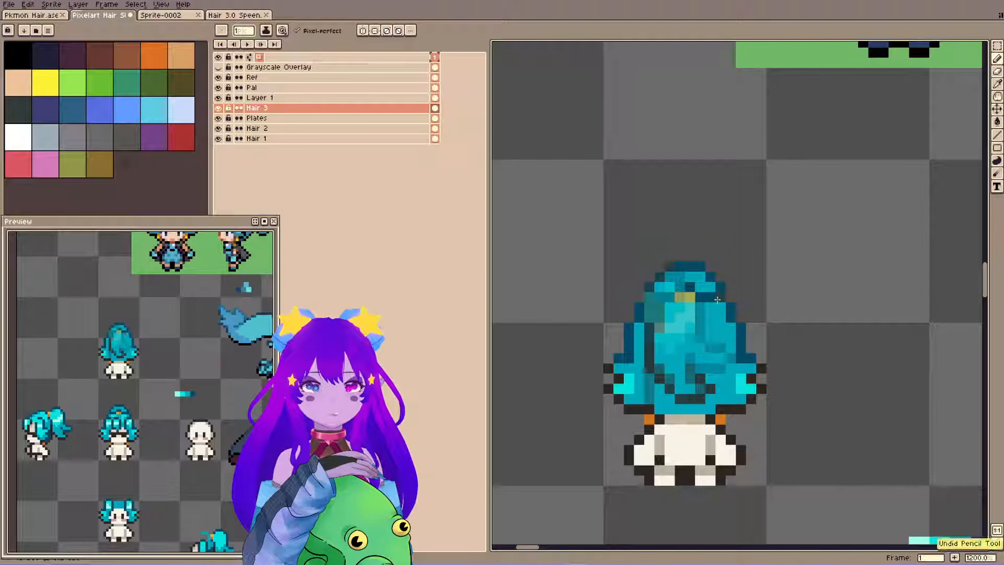
pyautogui.moveTo(710, 306)
pyautogui.mouseDown()
pyautogui.moveTo(701, 345)
pyautogui.moveTo(721, 362)
pyautogui.mouseUp()
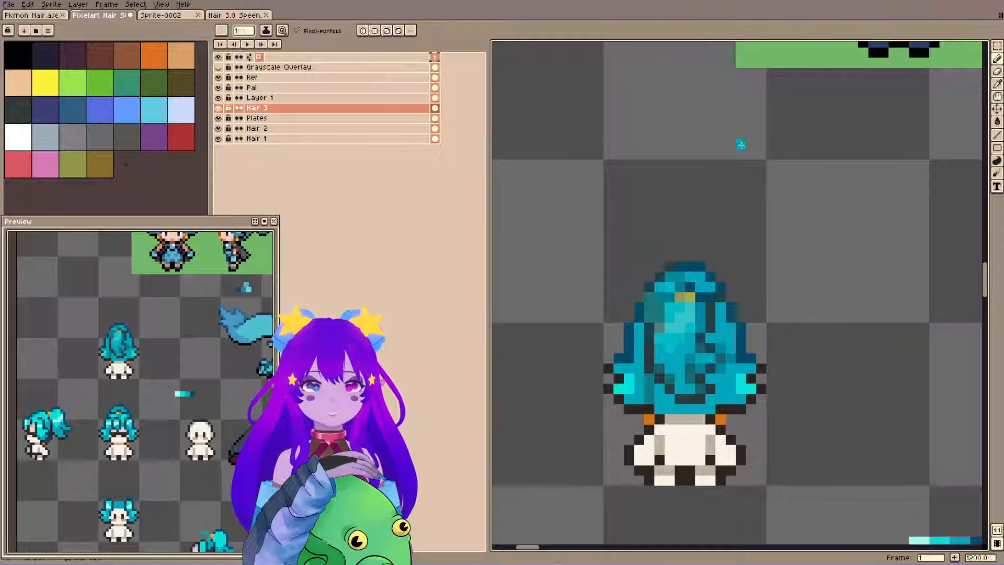
# Hide Layer 1 and fill the traced ponytail lines on Hair 3 with solid dark outline colour.
pyautogui.click(218, 97)
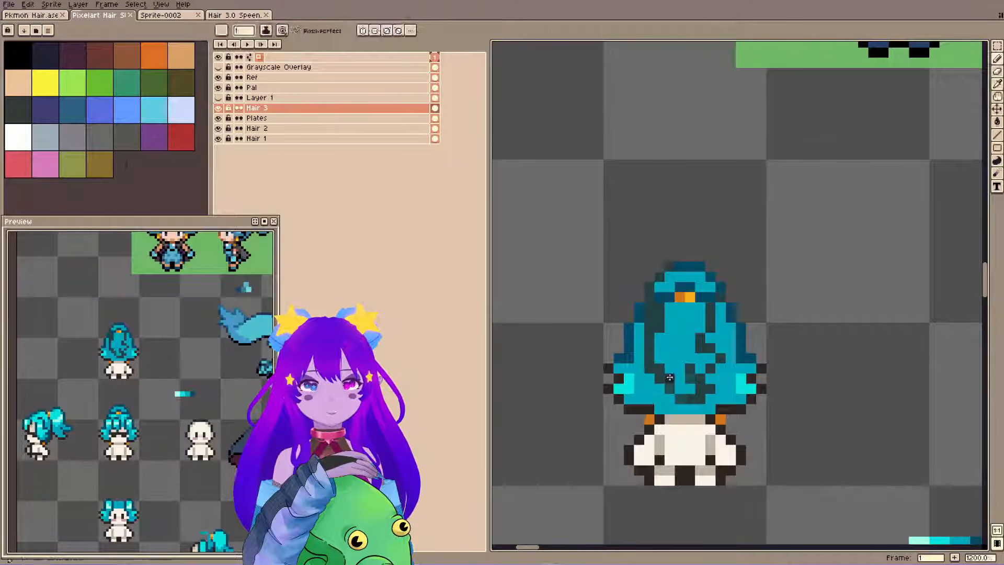
pyautogui.press('g')
pyautogui.click(652, 322)
pyautogui.click(699, 391)
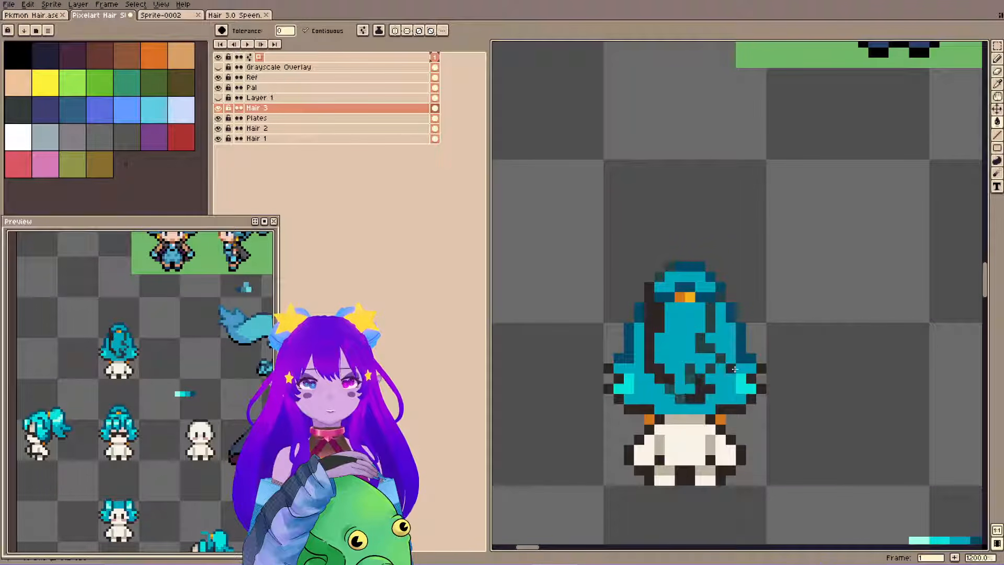
pyautogui.click(680, 399)
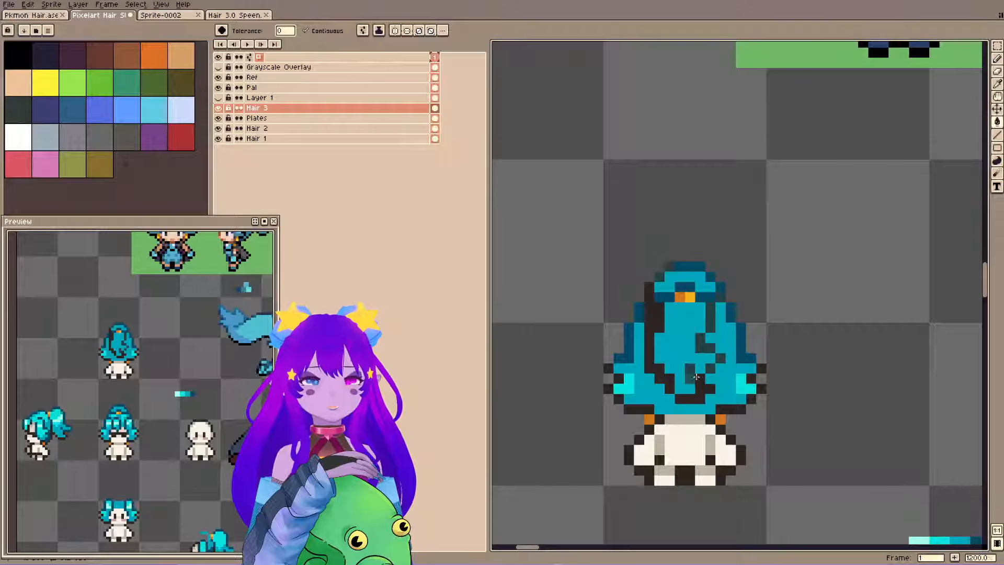
pyautogui.click(720, 358)
pyautogui.click(705, 346)
pyautogui.click(710, 327)
pyautogui.click(721, 297)
pyautogui.click(669, 267)
pyautogui.click(659, 276)
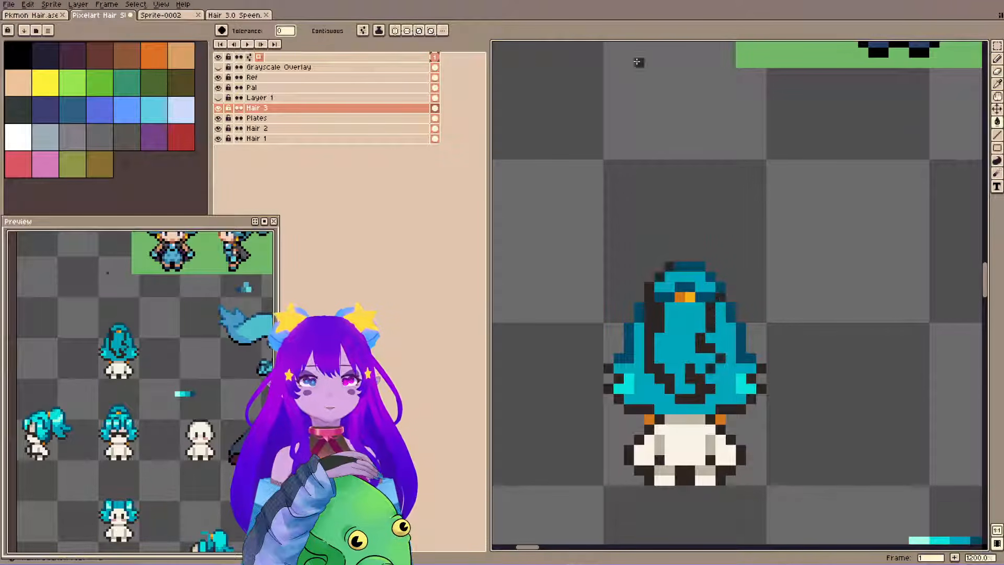
# Paint over the hair tie and inner crown lines with the ponytail's mid teal.
pyautogui.press('i')
pyautogui.click(687, 337)
pyautogui.press('b')
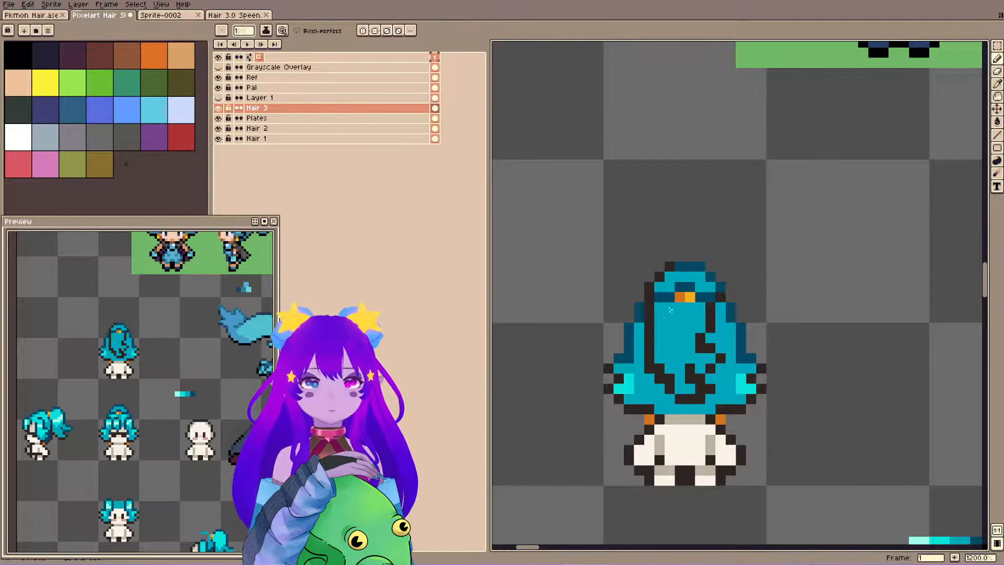
pyautogui.moveTo(670, 297)
pyautogui.mouseDown()
pyautogui.moveTo(710, 297)
pyautogui.moveTo(691, 287)
pyautogui.mouseUp()
# Recolour the crown outline and the upper left and right ponytail edges with the sampled dark teal.
pyautogui.press('i')
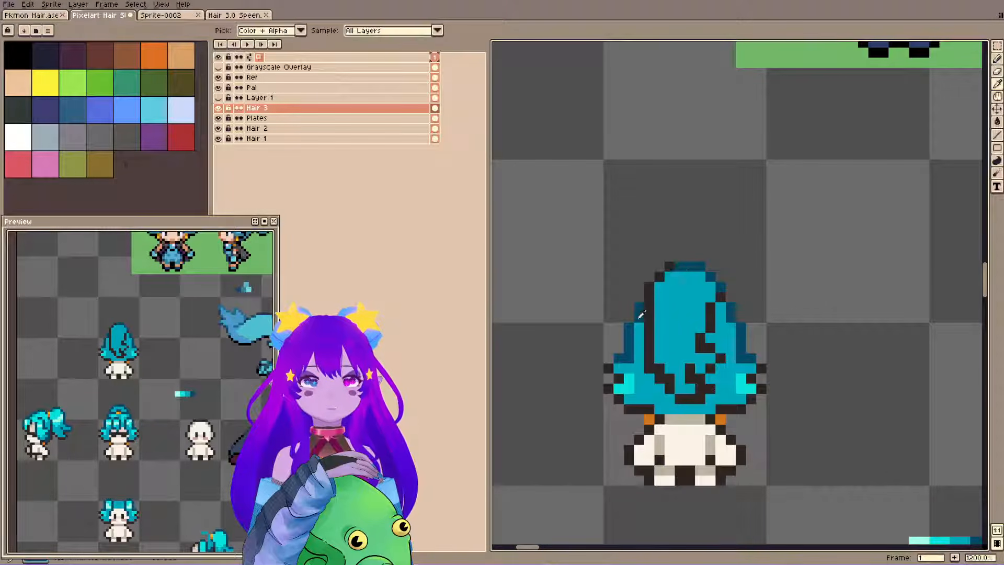
pyautogui.click(642, 314)
pyautogui.press('b')
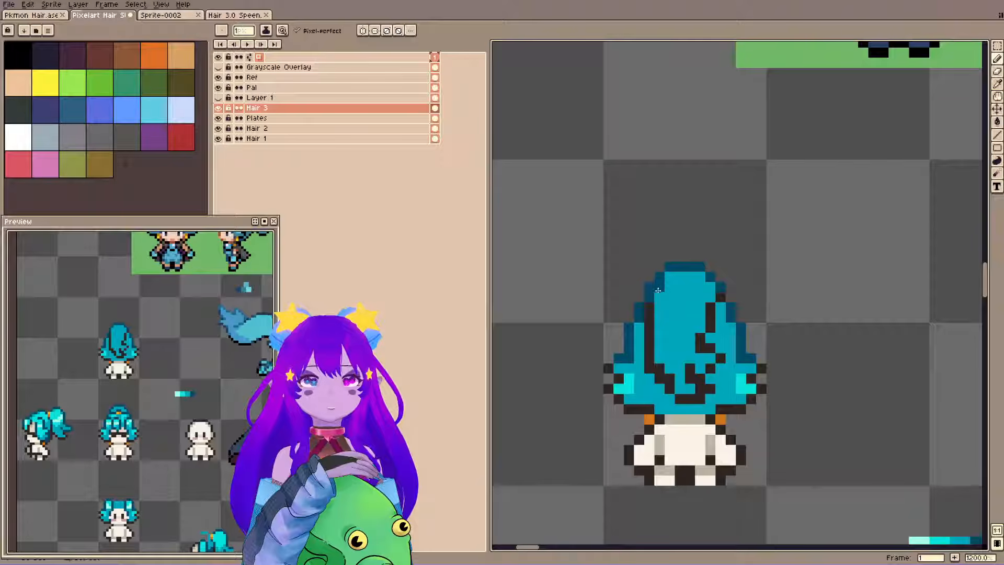
pyautogui.moveTo(648, 307); pyautogui.dragTo(648, 316)
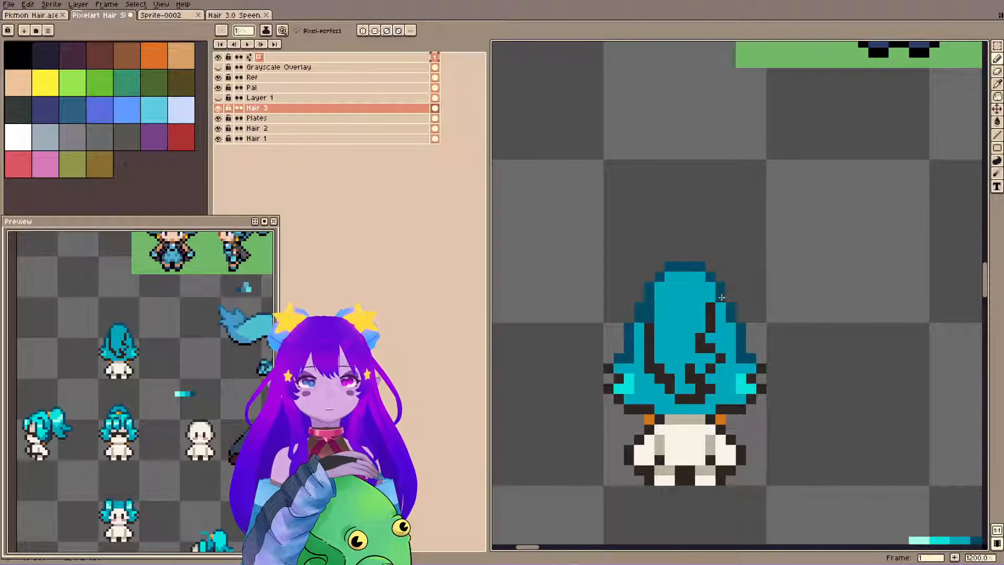
pyautogui.click(711, 317)
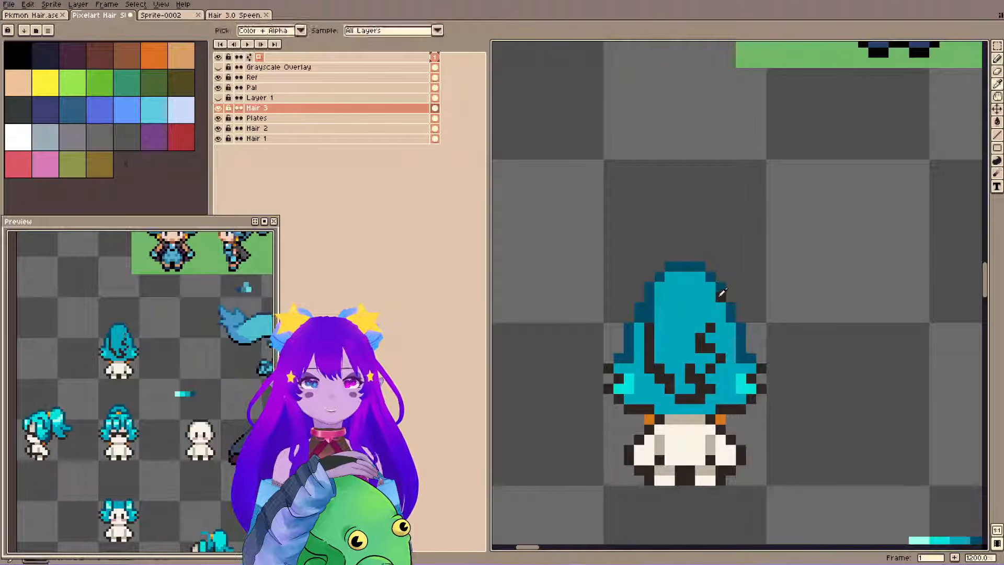
pyautogui.keyDown('alt'); pyautogui.click(721, 289); pyautogui.keyUp('alt')
pyautogui.moveTo(721, 299); pyautogui.dragTo(719, 312)
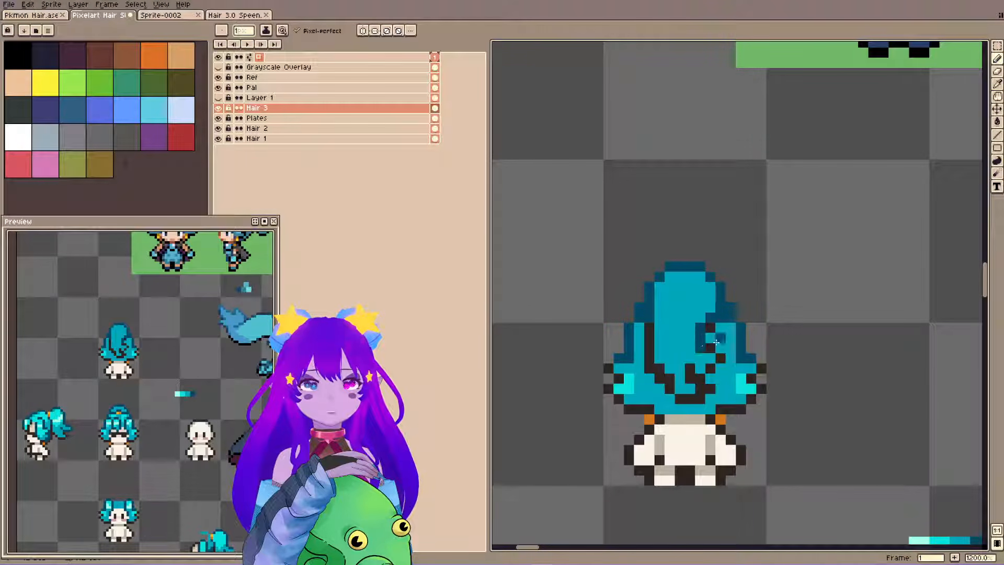
# Recolour the ponytail's left inner line and lower curve from near-black to the dark teal and save the file.
pyautogui.hotkey('ctrl', 's')
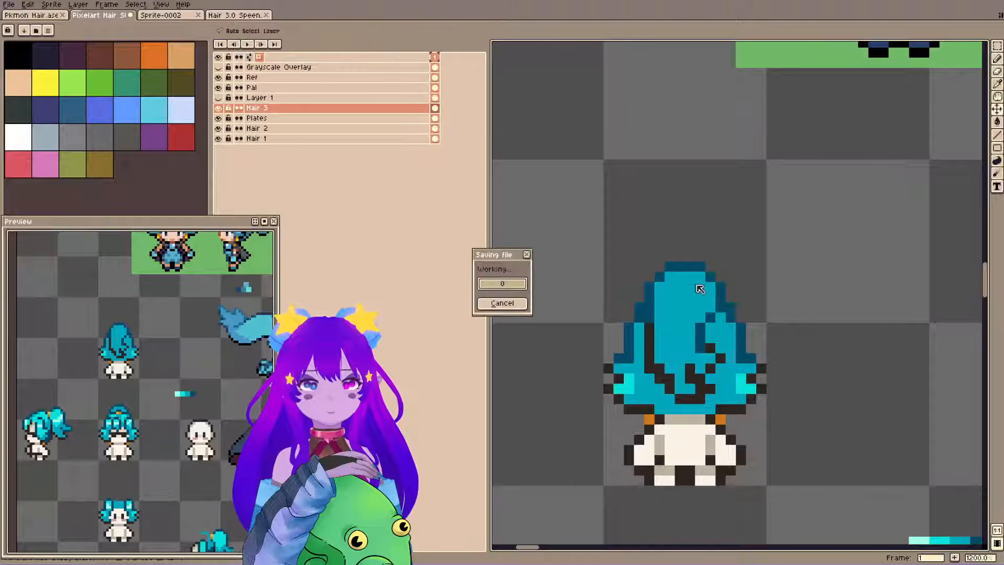
pyautogui.keyDown('alt'); pyautogui.click(701, 343); pyautogui.keyUp('alt')
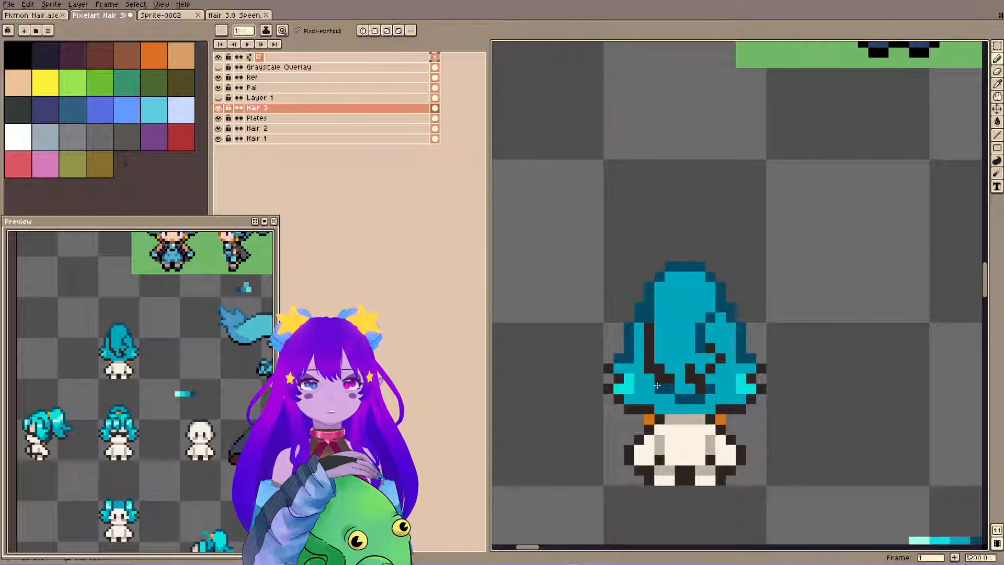
pyautogui.moveTo(649, 327); pyautogui.dragTo(649, 368)
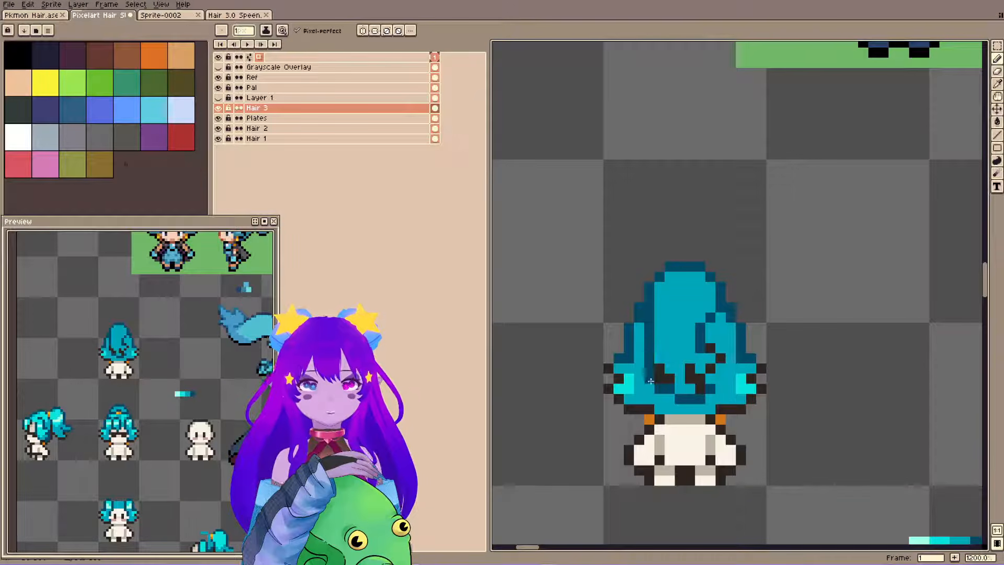
pyautogui.keyDown('alt'); pyautogui.click(668, 368); pyautogui.keyUp('alt')
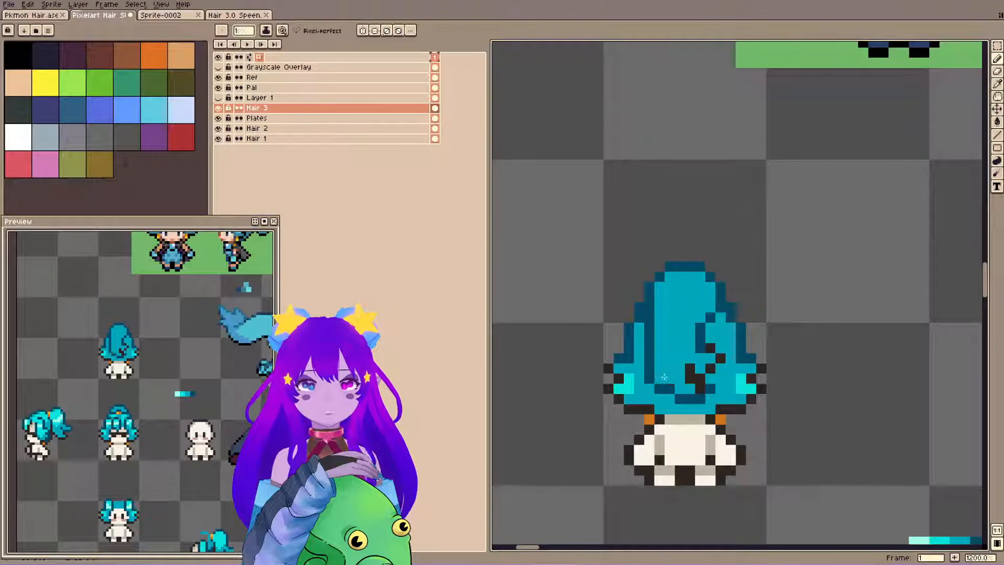
pyautogui.hotkey('ctrl', 's')
# Recolour the remaining near-black pixels of the ponytail's inner right curl in dark teal, tidy the curl's shape and save.
pyautogui.keyDown('alt'); pyautogui.click(710, 388); pyautogui.keyUp('alt')
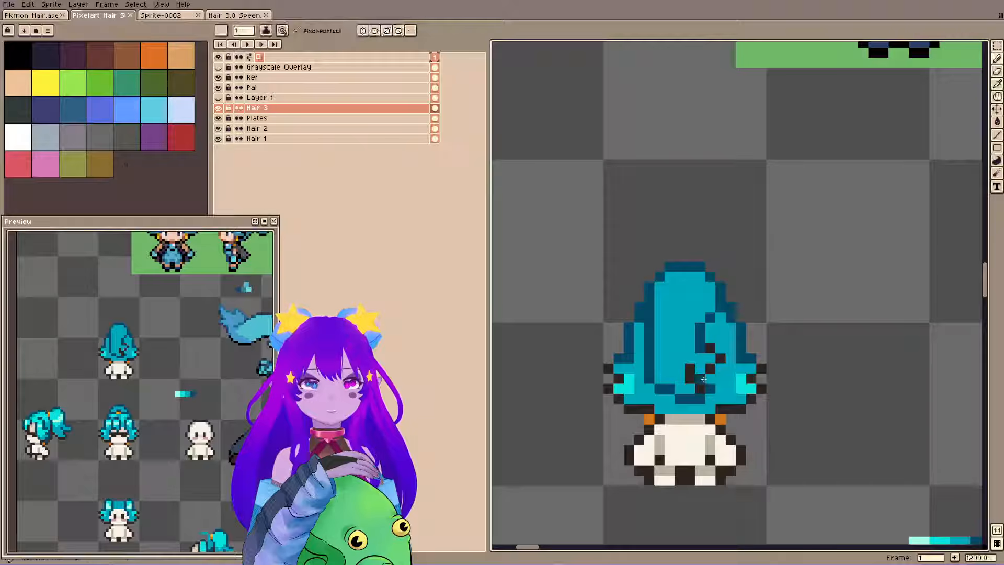
pyautogui.click(700, 379)
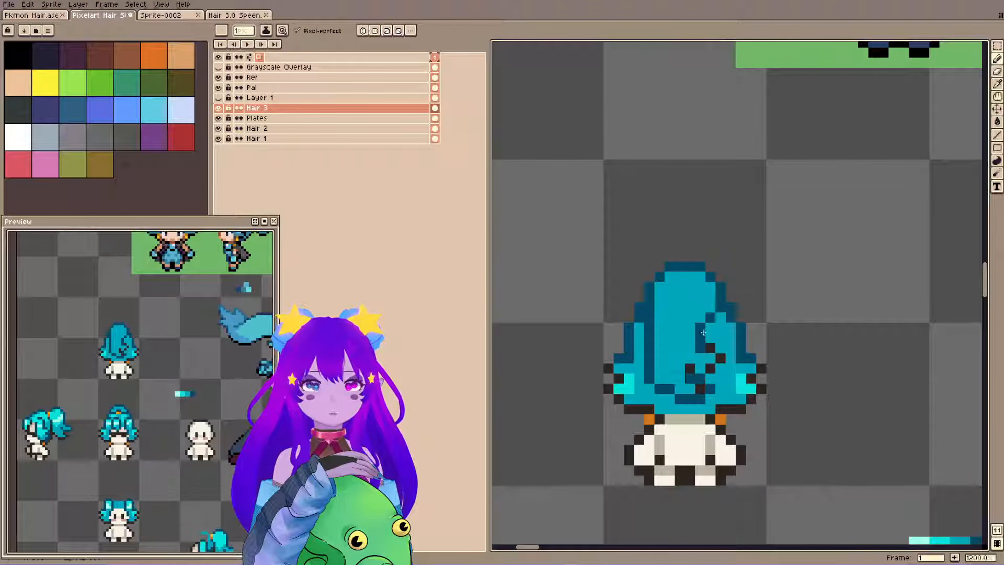
pyautogui.keyDown('alt'); pyautogui.click(681, 381); pyautogui.keyUp('alt')
pyautogui.click(700, 389)
pyautogui.keyDown('alt'); pyautogui.click(694, 357); pyautogui.keyUp('alt')
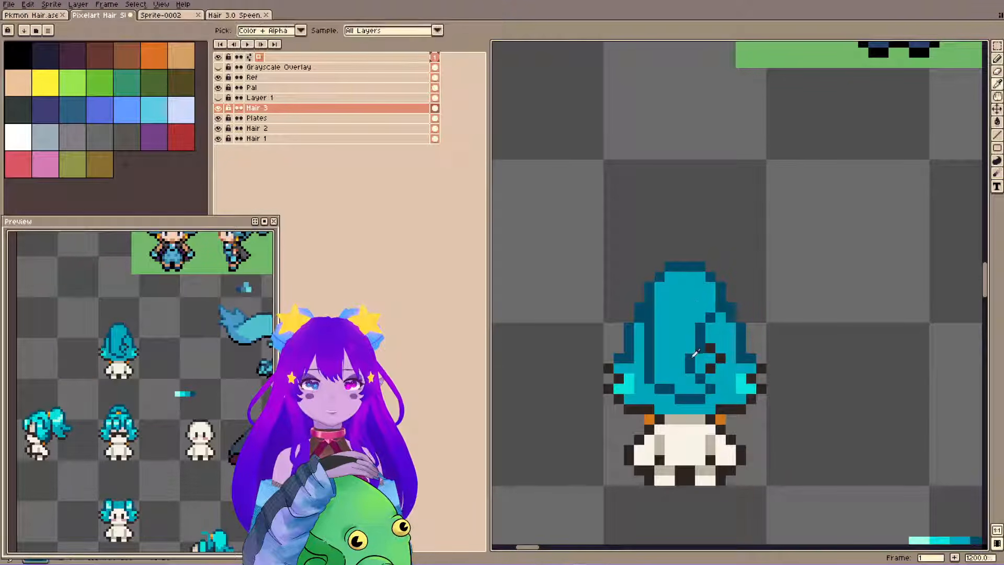
pyautogui.click(707, 371)
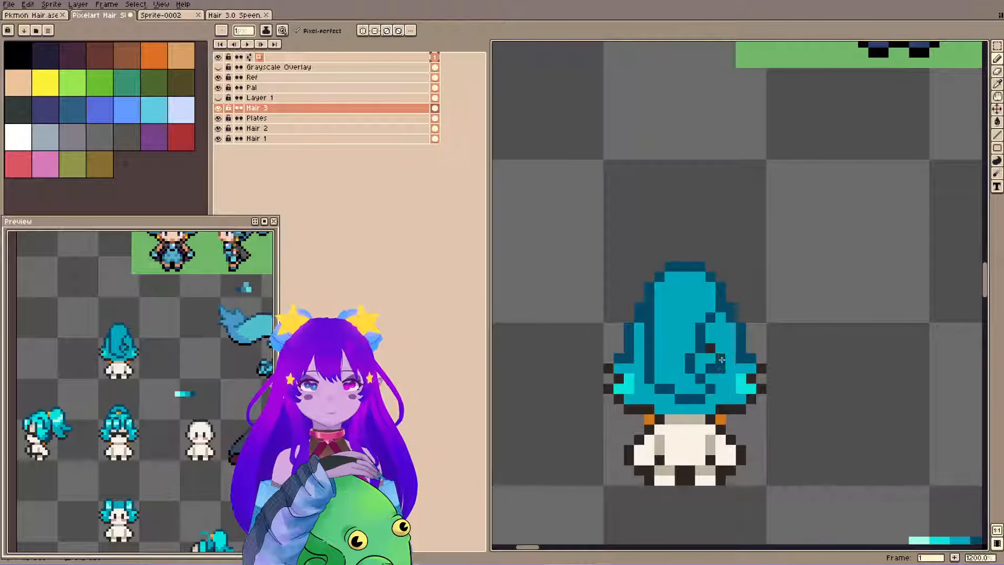
pyautogui.click(721, 360)
pyautogui.keyDown('alt'); pyautogui.click(702, 358); pyautogui.keyUp('alt')
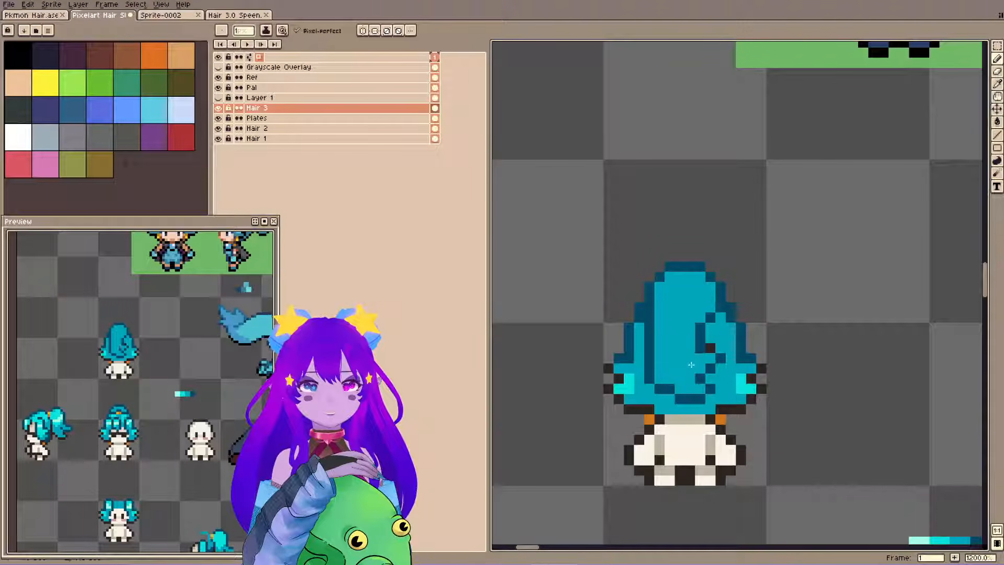
pyautogui.keyDown('alt'); pyautogui.click(702, 345); pyautogui.keyUp('alt')
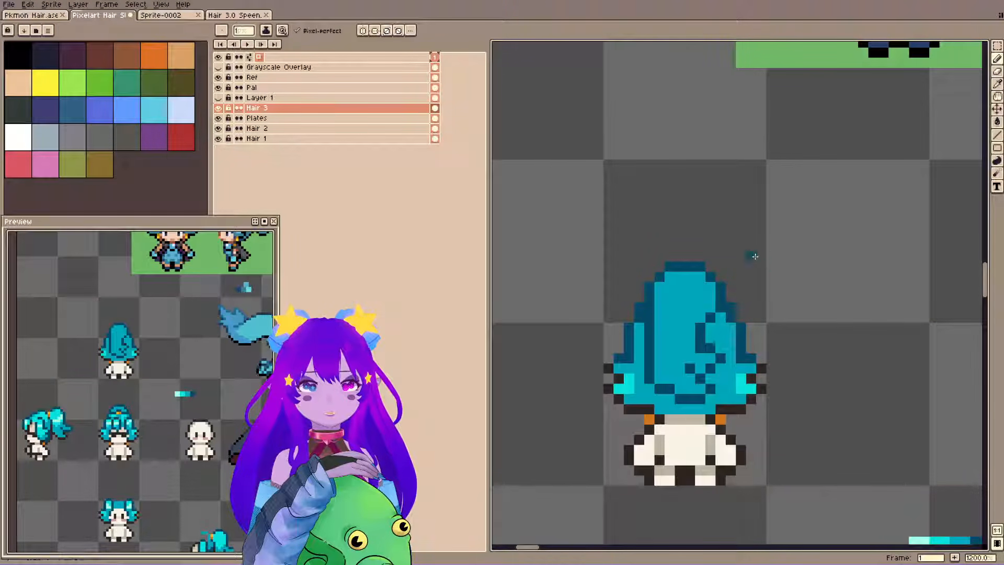
pyautogui.hotkey('ctrl', 's')
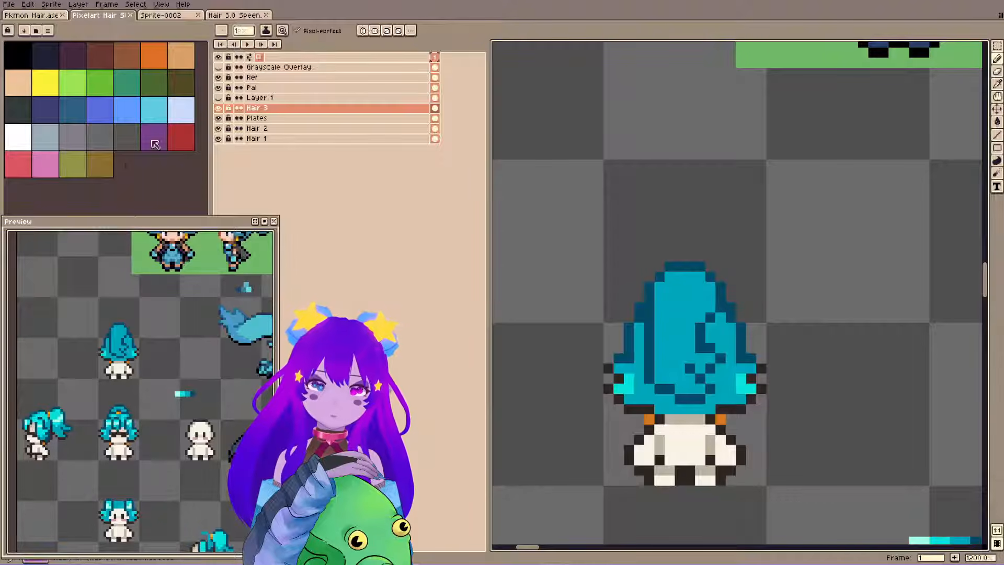
# Round the lower corner of the ponytail's left inner line, straighten the upper right inner line and save.
pyautogui.click(659, 378)
pyautogui.keyDown('alt'); pyautogui.click(638, 358); pyautogui.keyUp('alt')
pyautogui.click(648, 382)
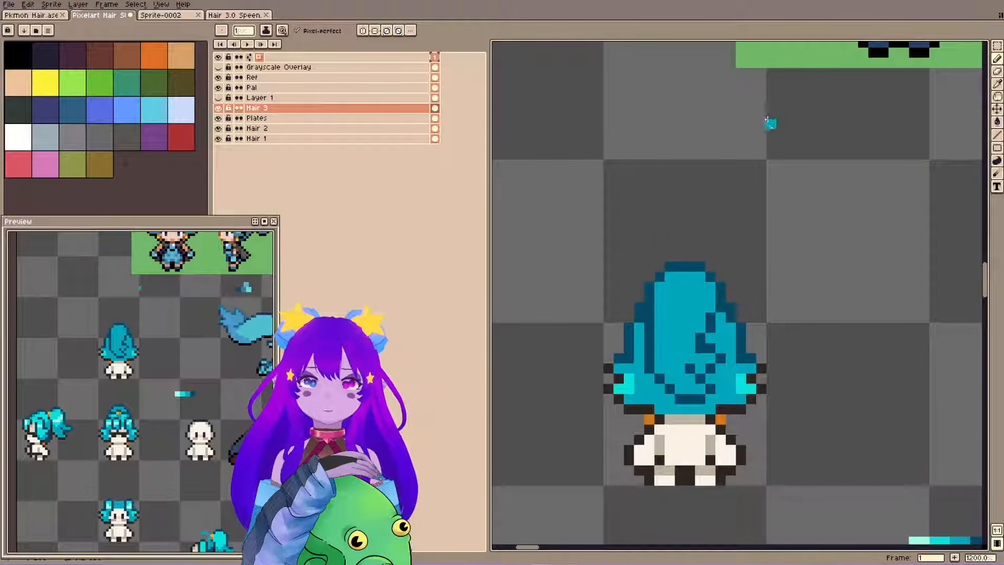
pyautogui.click(707, 333)
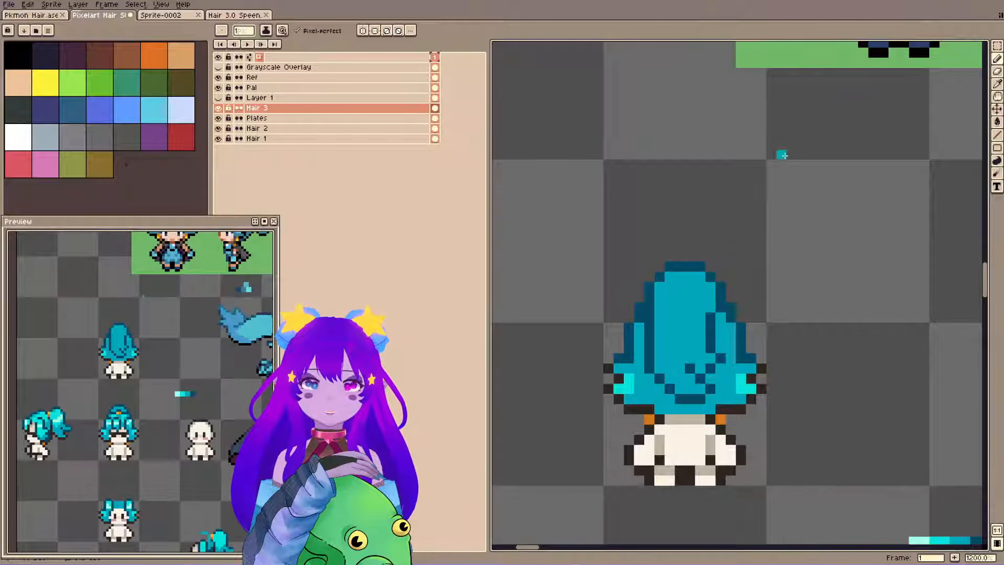
pyautogui.hotkey('ctrl', 's')
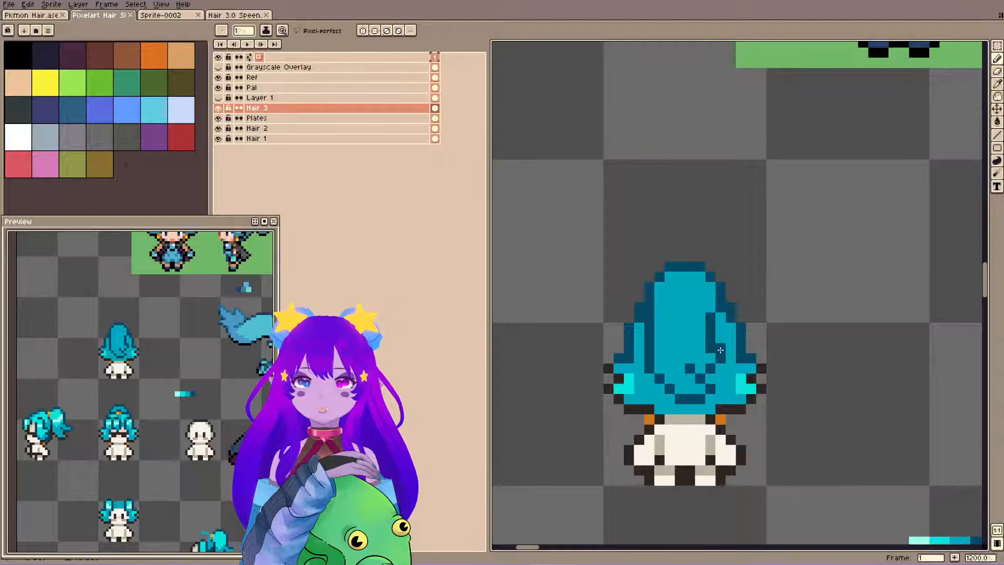
# Try covering the left hair tuft's bright cyan highlight with mid teal and undo the test strokes.
pyautogui.hotkey('ctrl', 'z')
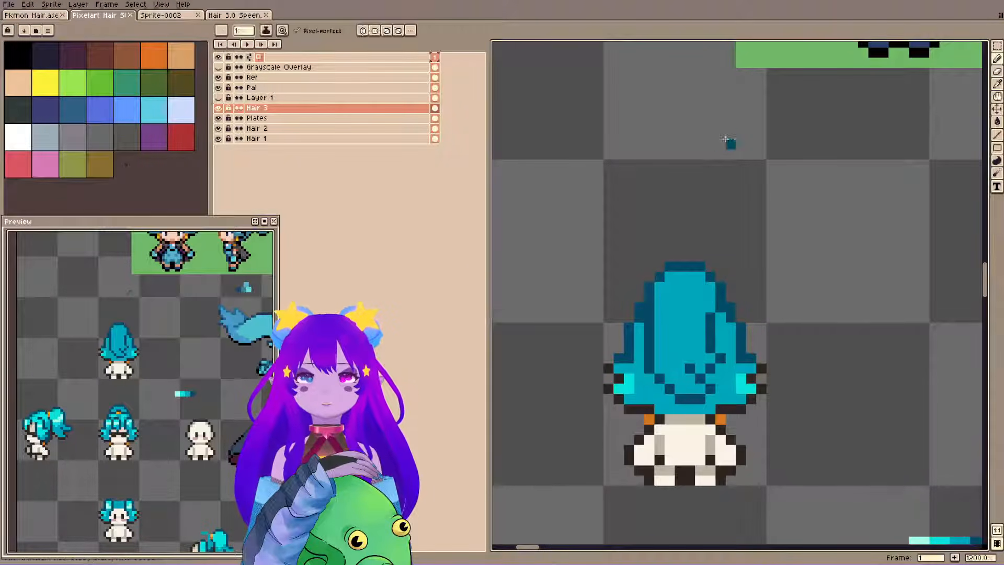
pyautogui.keyDown('alt'); pyautogui.click(648, 379); pyautogui.keyUp('alt')
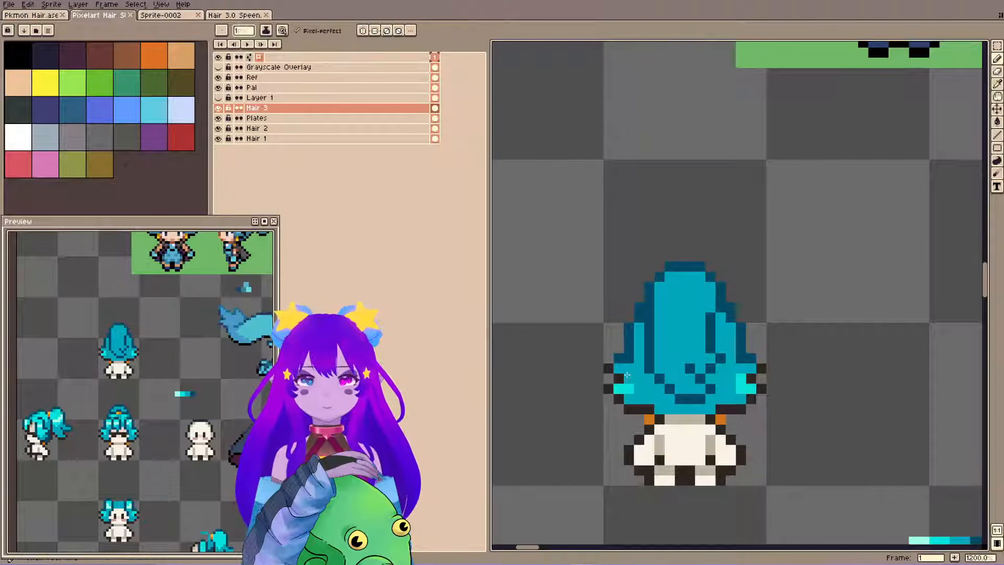
pyautogui.moveTo(628, 378); pyautogui.dragTo(628, 388)
pyautogui.moveTo(619, 377); pyautogui.dragTo(619, 388)
pyautogui.hotkey('ctrl', 'z')
pyautogui.hotkey('ctrl', 'z')
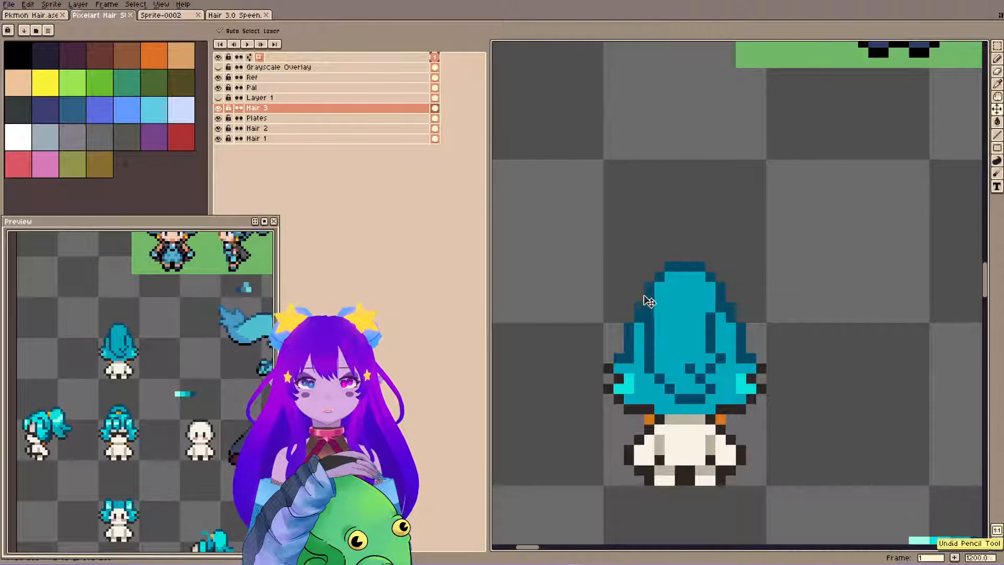
pyautogui.hotkey('ctrl', 'z')
pyautogui.hotkey('ctrl', 'y')
# Copy the back-view hair on Hair 3 and place the duplicate in the empty space below the spare side-view figure.
pyautogui.scroll(-4, 610, 184)
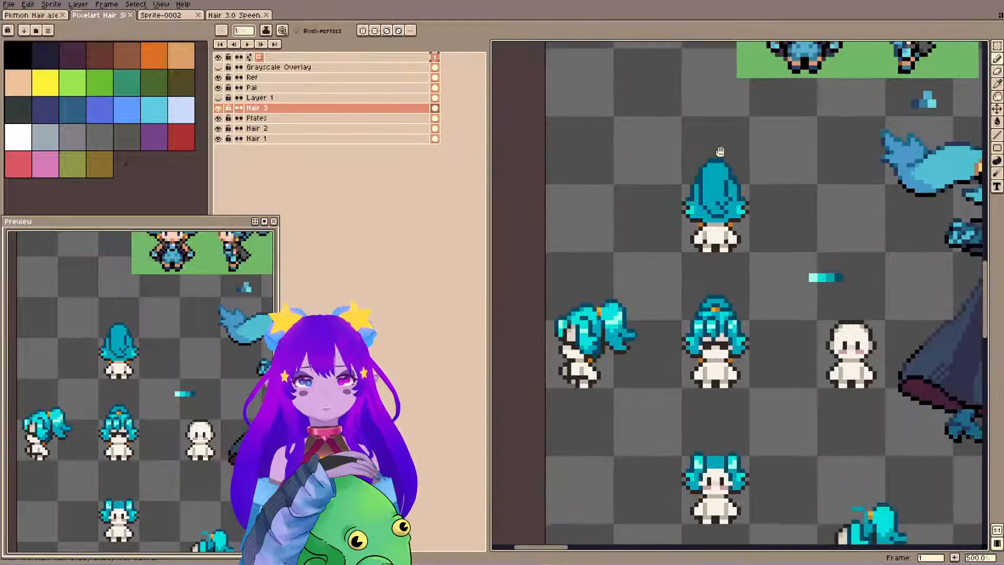
pyautogui.press('m')
pyautogui.moveTo(631, 122); pyautogui.dragTo(783, 260)
pyautogui.scroll(-1, 755, 257)
pyautogui.moveTo(754, 258); pyautogui.dragTo(704, 167)
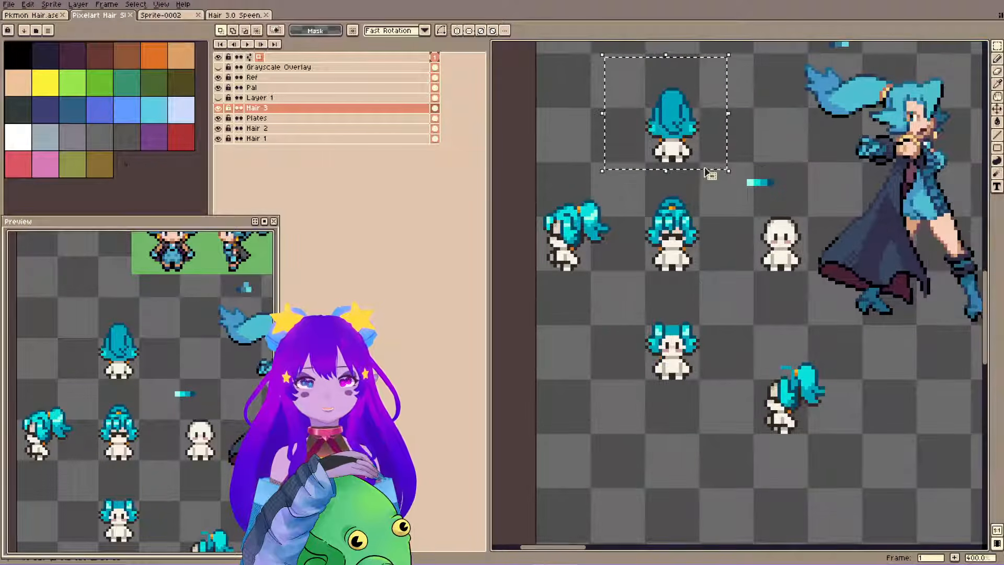
pyautogui.hotkey('ctrl', 'c')
pyautogui.hotkey('ctrl', 'v')
pyautogui.hotkey('shift', 'Down')
pyautogui.hotkey('shift', 'Down')
pyautogui.hotkey('shift', 'Down')
pyautogui.hotkey('shift', 'Left')
pyautogui.hotkey('shift', 'Down')
pyautogui.hotkey('shift', 'Down')
pyautogui.hotkey('shift', 'Down')
pyautogui.hotkey('shift', 'Down')
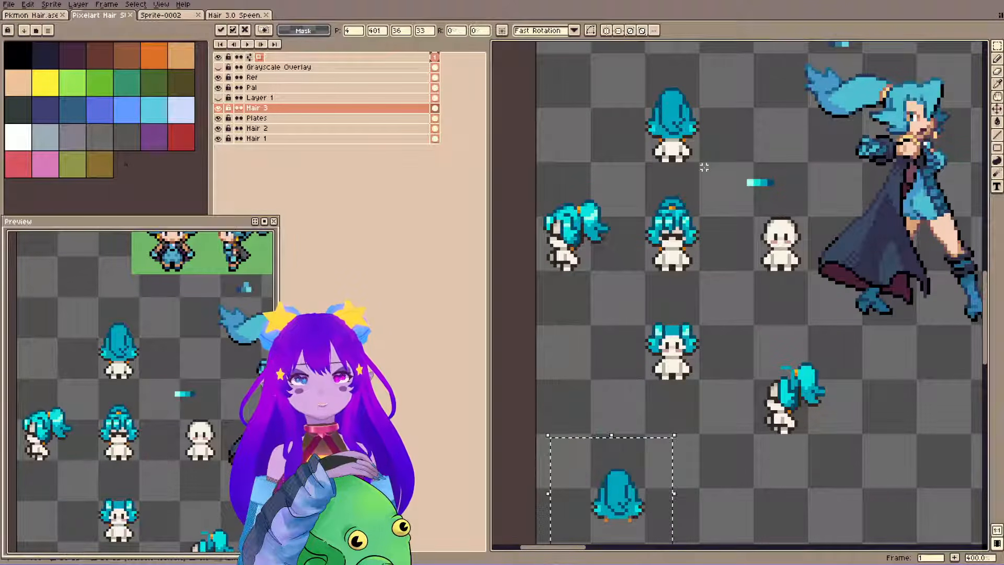
pyautogui.hotkey('shift', 'Right')
pyautogui.hotkey('shift', 'Right')
pyautogui.hotkey('shift', 'Right')
pyautogui.hotkey('ctrl', 'd')
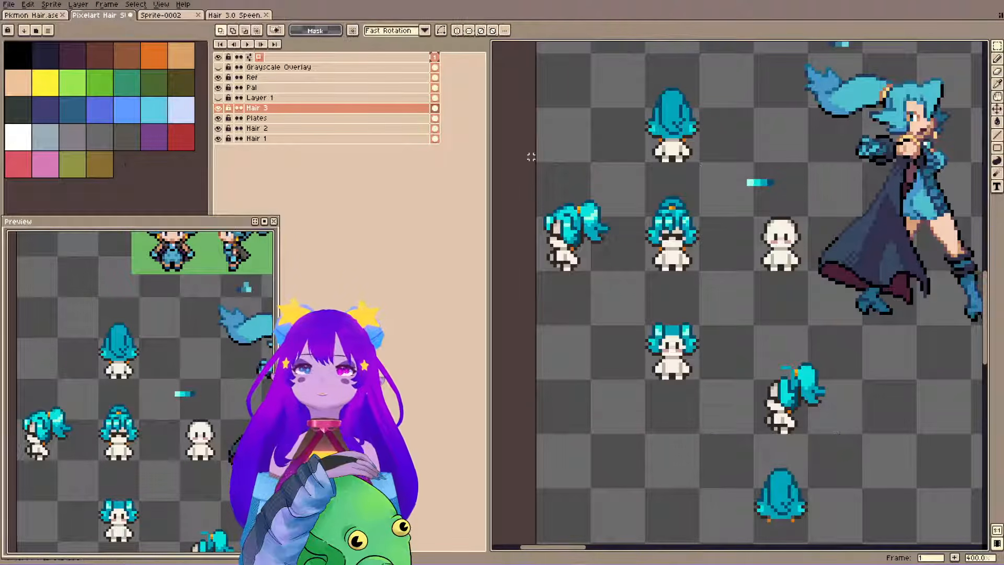
# Copy the back-view body on the Plates layer, place it under the duplicated hair and save the file.
pyautogui.press('ctrl')
pyautogui.press('m')
pyautogui.moveTo(633, 62); pyautogui.dragTo(729, 168)
pyautogui.hotkey('ctrl', 'c')
pyautogui.hotkey('ctrl', 'v')
pyautogui.hotkey('shift', 'Down')
pyautogui.hotkey('shift', 'Down')
pyautogui.hotkey('shift', 'Down')
pyautogui.hotkey('shift', 'Down')
pyautogui.hotkey('shift', 'Down')
pyautogui.hotkey('shift', 'Down')
pyautogui.hotkey('shift', 'Down')
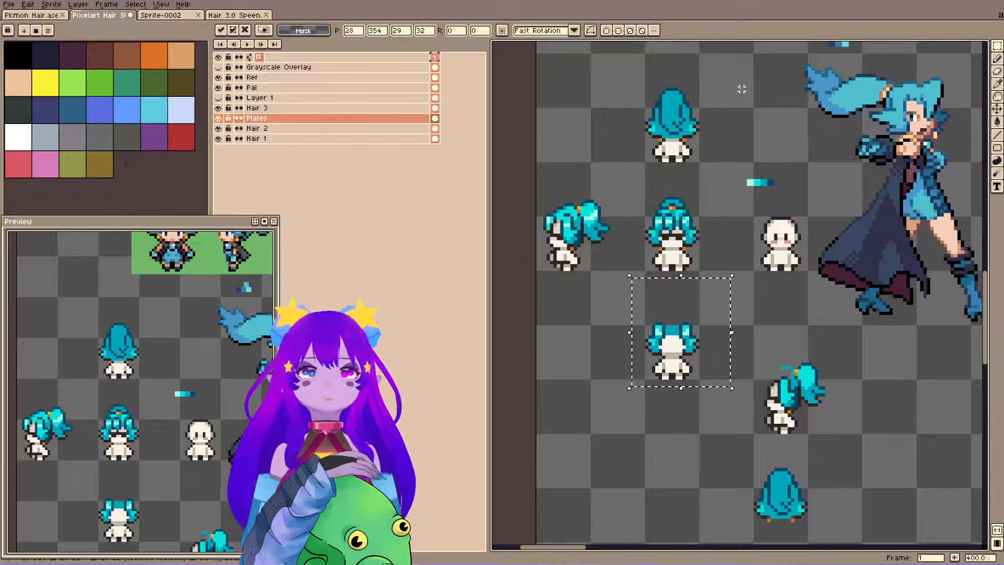
pyautogui.hotkey('shift', 'Right')
pyautogui.hotkey('shift', 'Right')
pyautogui.press('Return')
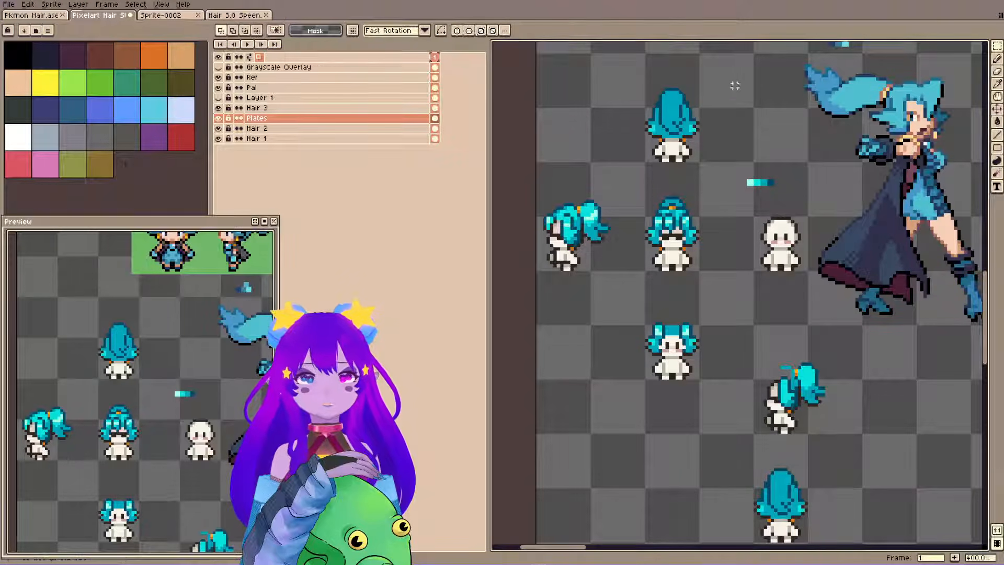
pyautogui.scroll(3, 605, 94)
pyautogui.hotkey('ctrl', 's')
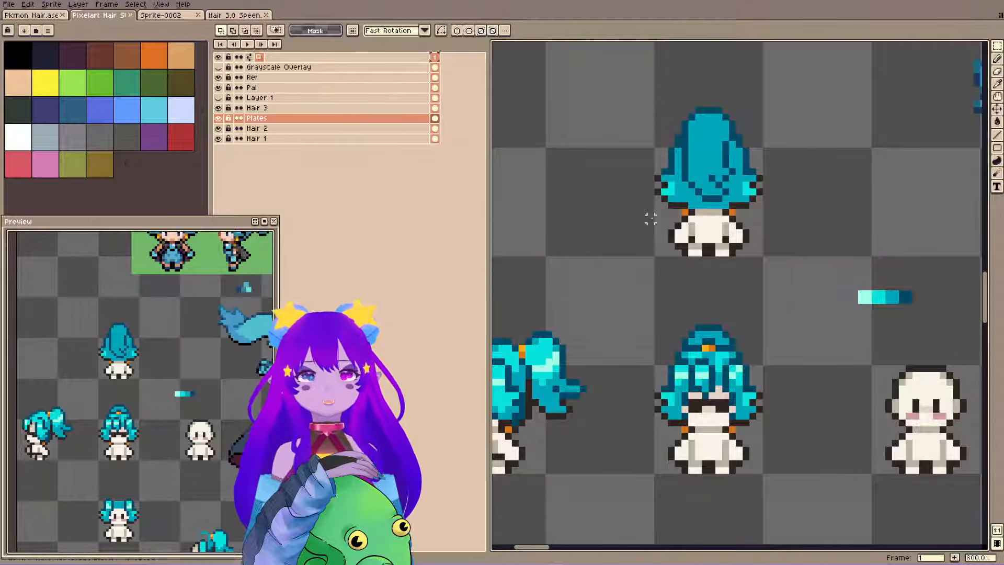
# Show the traced ponytail shading on Layer 1 and make Hair 3 the active layer for drawing.
pyautogui.press('space')
pyautogui.moveTo(637, 312); pyautogui.dragTo(652, 361)
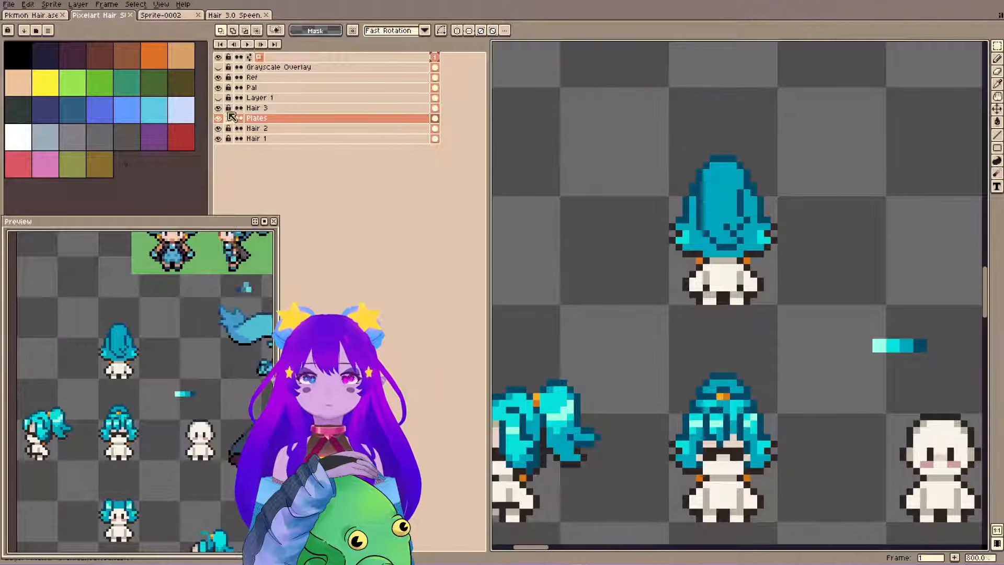
pyautogui.click(218, 97)
pyautogui.press('i')
pyautogui.press('b')
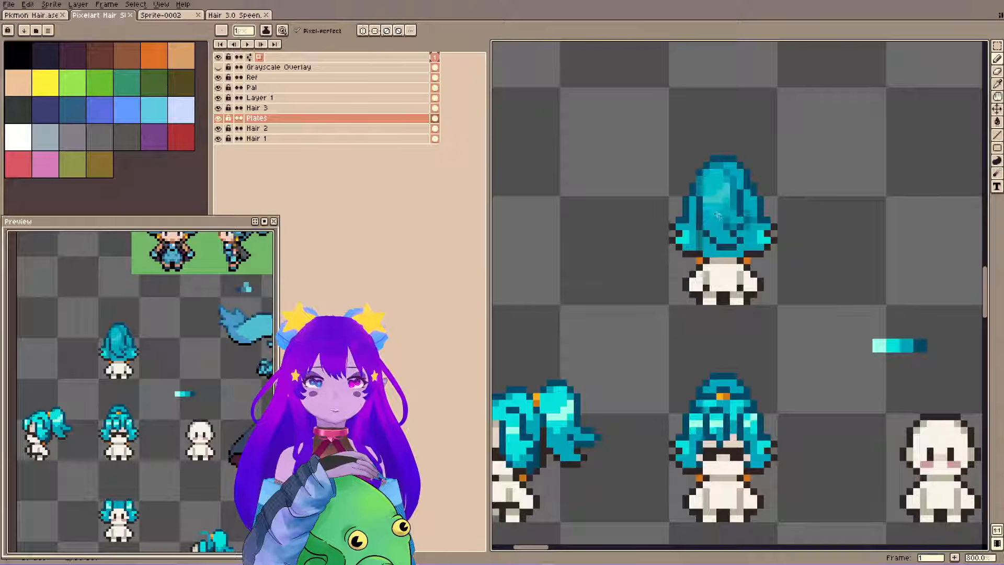
pyautogui.press('i')
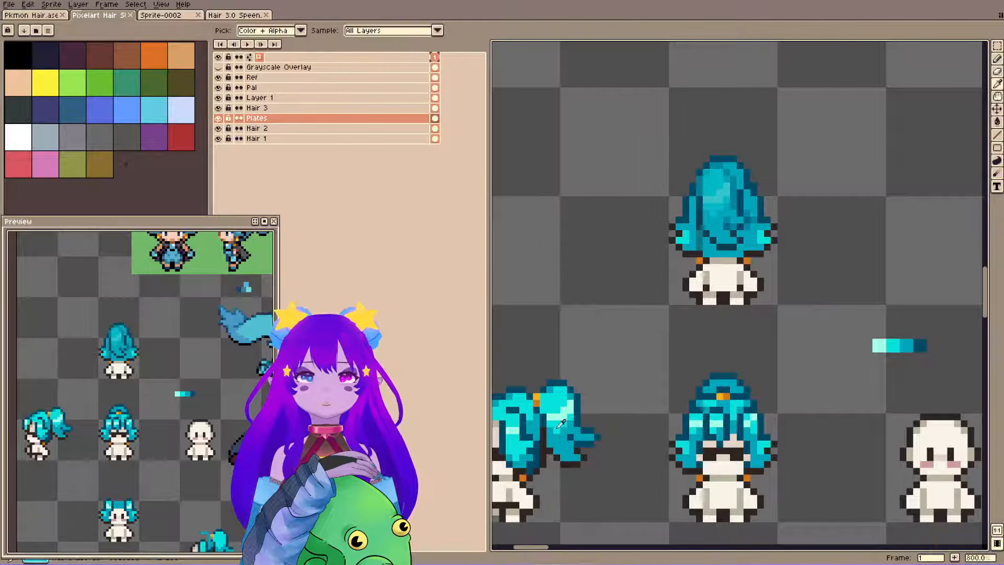
pyautogui.press('b')
pyautogui.press('Up')
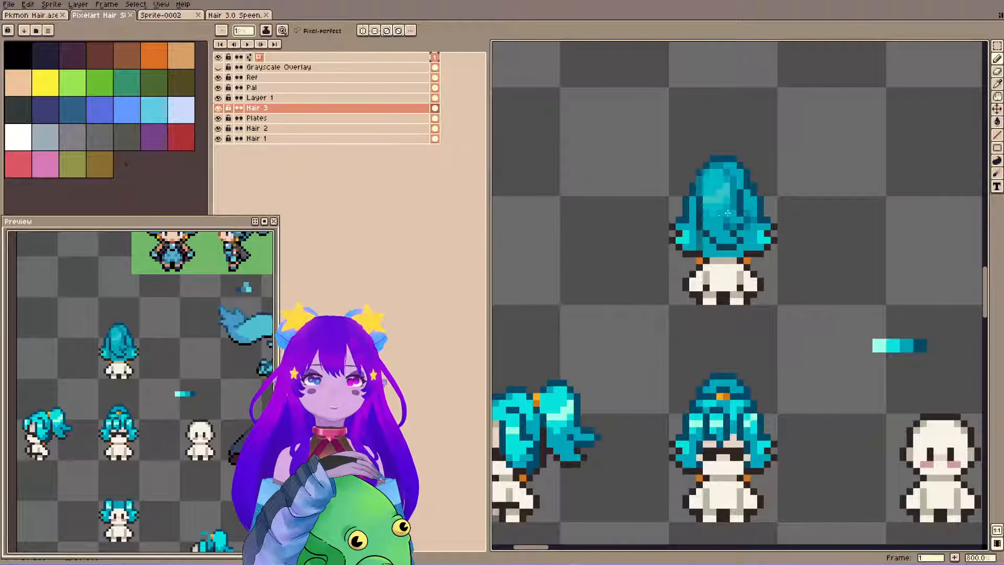
# Isolate Hair 3, sample the side ponytail's bright cyan and paint a jagged highlight boundary across the back ponytail.
pyautogui.press('v')
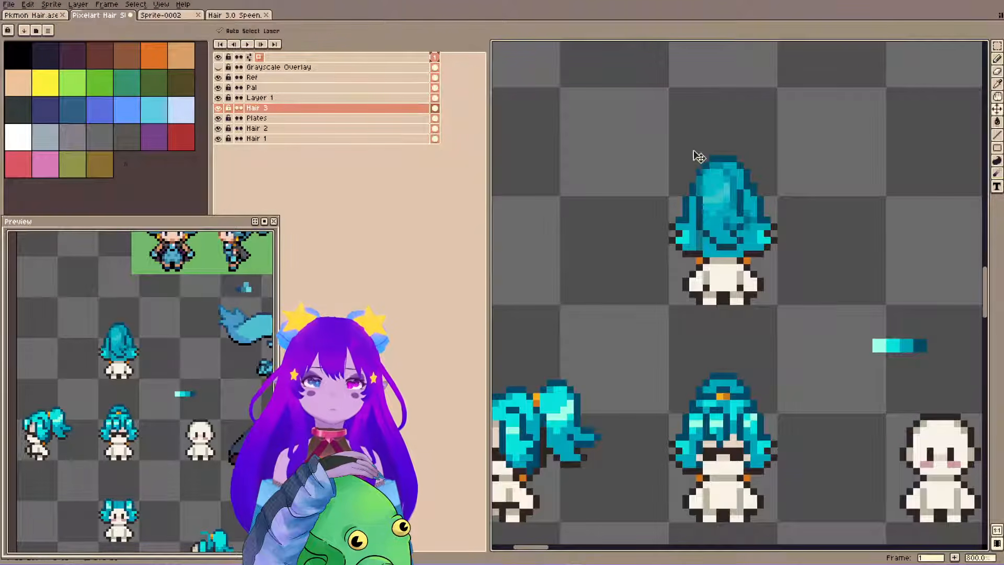
pyautogui.hotkey('shift', 'x')
pyautogui.hotkey('shift', 'x')
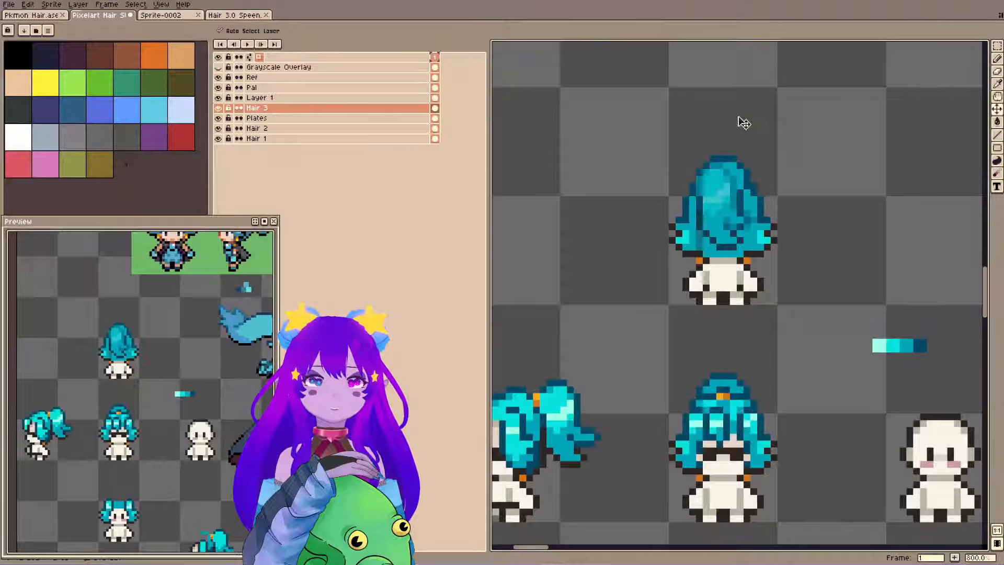
pyautogui.hotkey('shift', 'F7')
pyautogui.press('b')
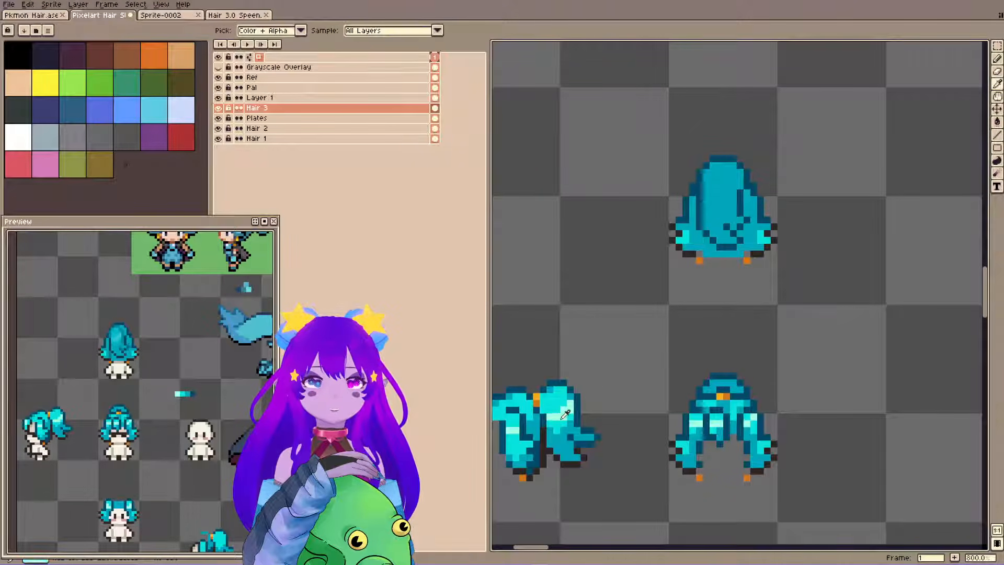
pyautogui.hotkey('ctrl', 'F7')
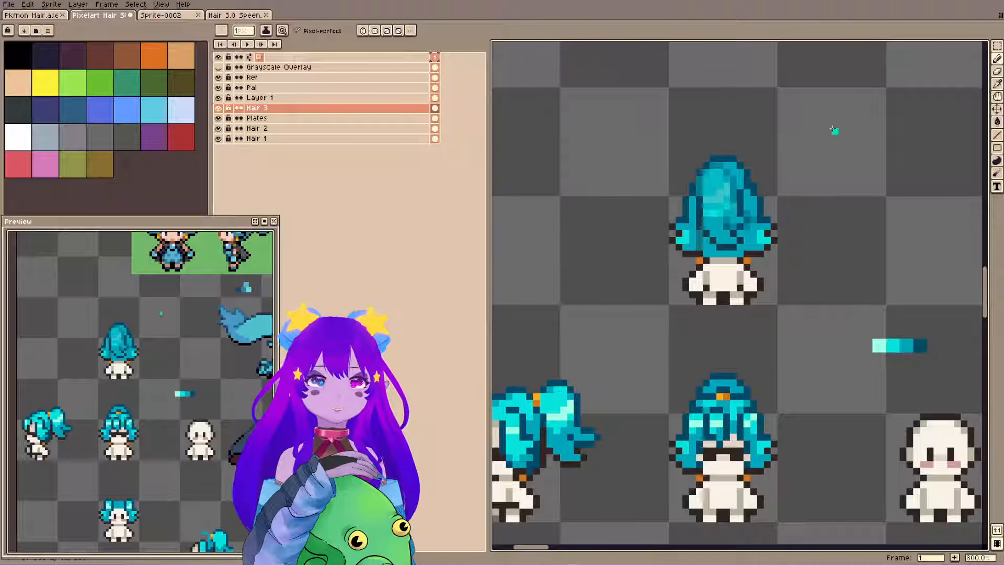
pyautogui.hotkey('ctrl', 'F7')
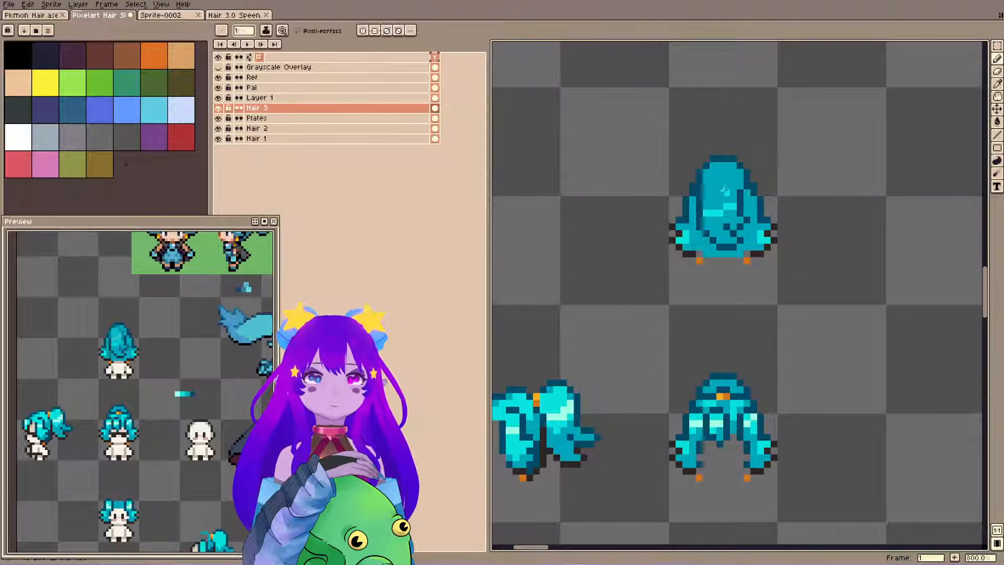
# Fill the back ponytail's upper section with bright cyan and refine the highlight's lower edge with extra pixels.
pyautogui.moveTo(765, 93)
pyautogui.mouseDown()
pyautogui.moveTo(759, 143)
pyautogui.moveTo(744, 166)
pyautogui.mouseUp()
pyautogui.press('g')
pyautogui.keyDown('alt'); pyautogui.click(710, 287); pyautogui.keyUp('alt')
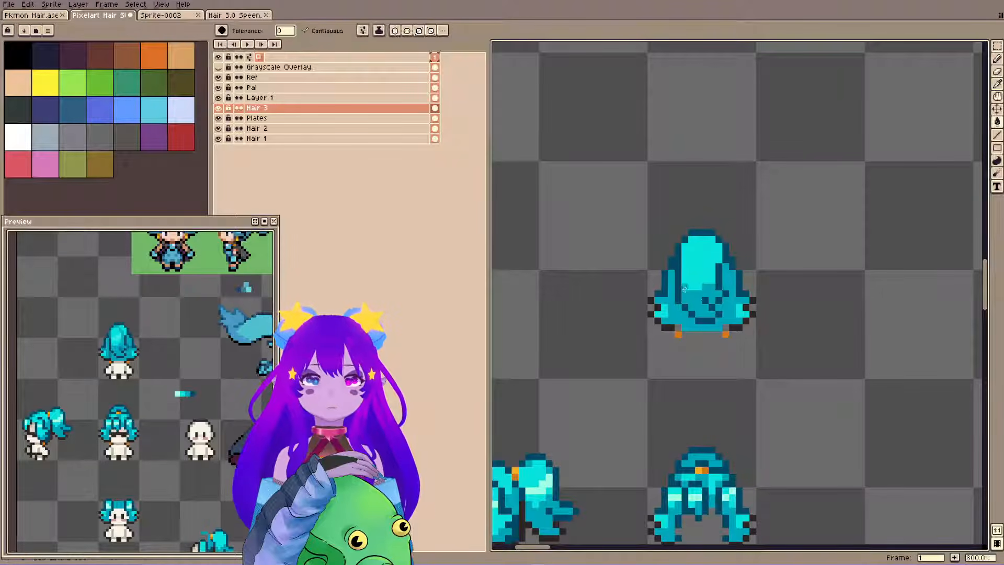
pyautogui.press('b')
pyautogui.moveTo(684, 287); pyautogui.dragTo(685, 280)
pyautogui.moveTo(725, 236)
pyautogui.mouseDown()
pyautogui.moveTo(738, 206)
pyautogui.moveTo(797, 166)
pyautogui.mouseUp()
pyautogui.keyDown('alt'); pyautogui.click(720, 235); pyautogui.keyUp('alt')
pyautogui.click(736, 226)
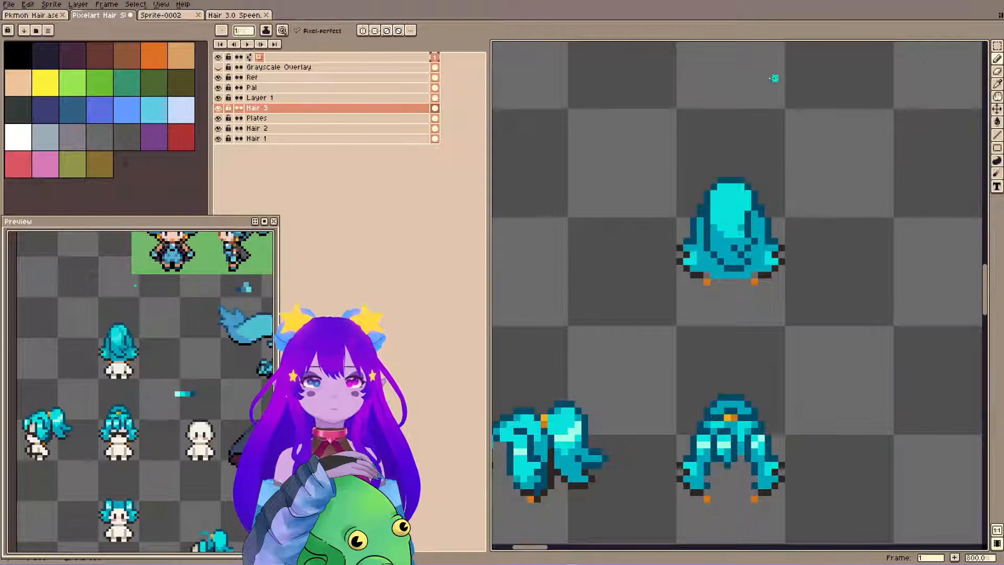
# Paint light cyan highlight pixels on both side locks of the back-view hair, sampling from the side view, and save the file.
pyautogui.hotkey('ctrl', 's')
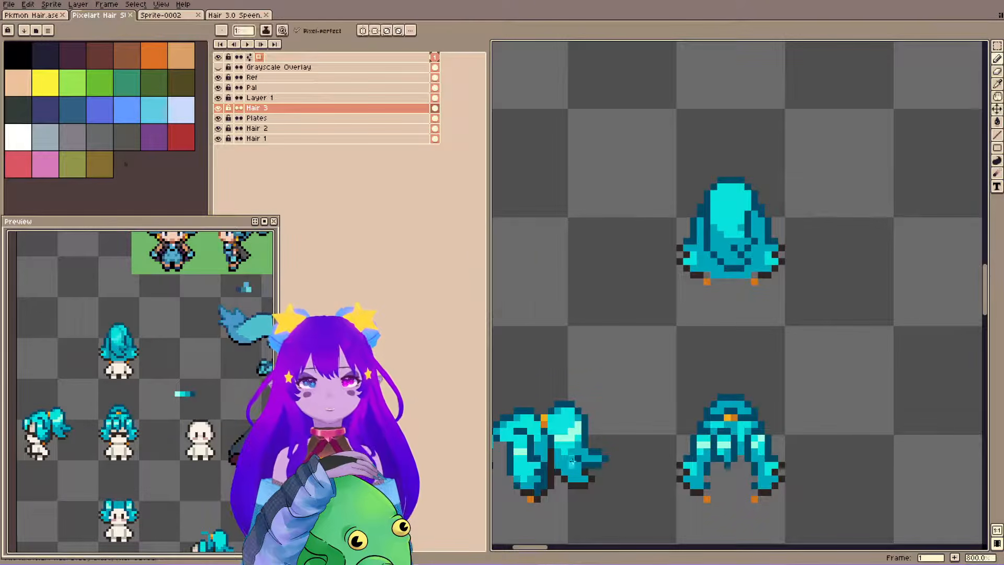
pyautogui.keyDown('alt'); pyautogui.click(537, 482); pyautogui.keyUp('alt')
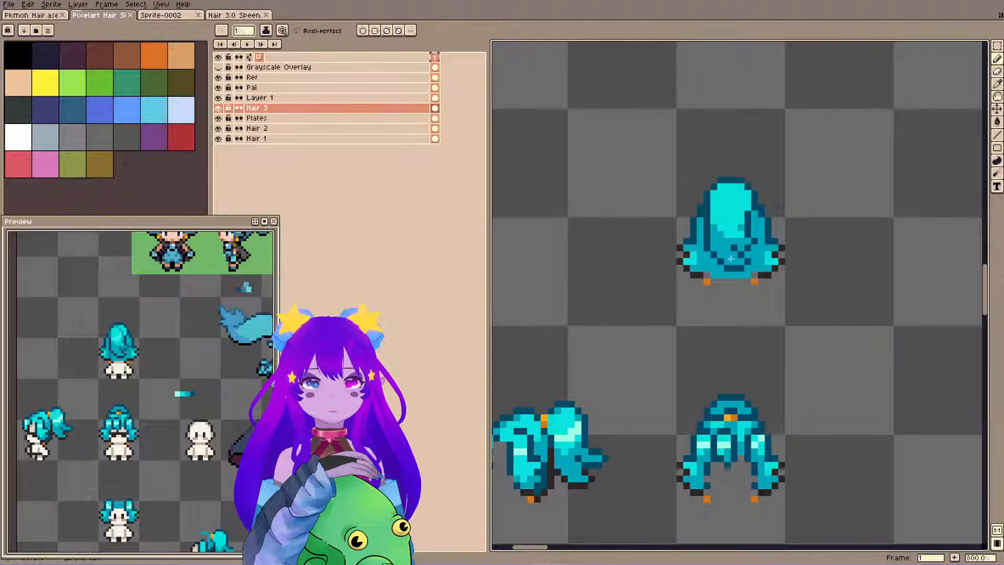
pyautogui.keyDown('alt'); pyautogui.click(729, 216); pyautogui.keyUp('alt')
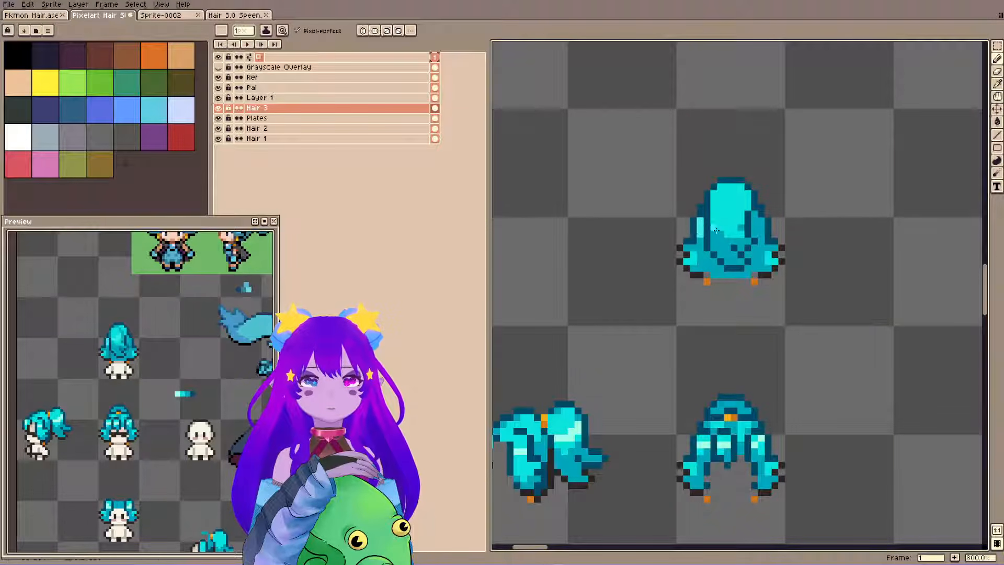
pyautogui.moveTo(761, 228); pyautogui.dragTo(757, 229)
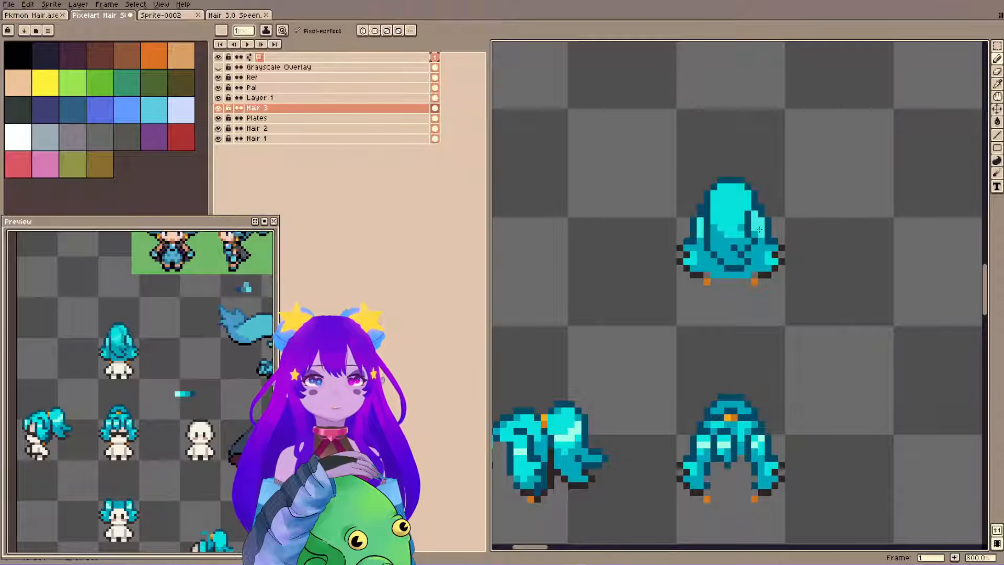
pyautogui.keyDown('alt'); pyautogui.click(761, 234); pyautogui.keyUp('alt')
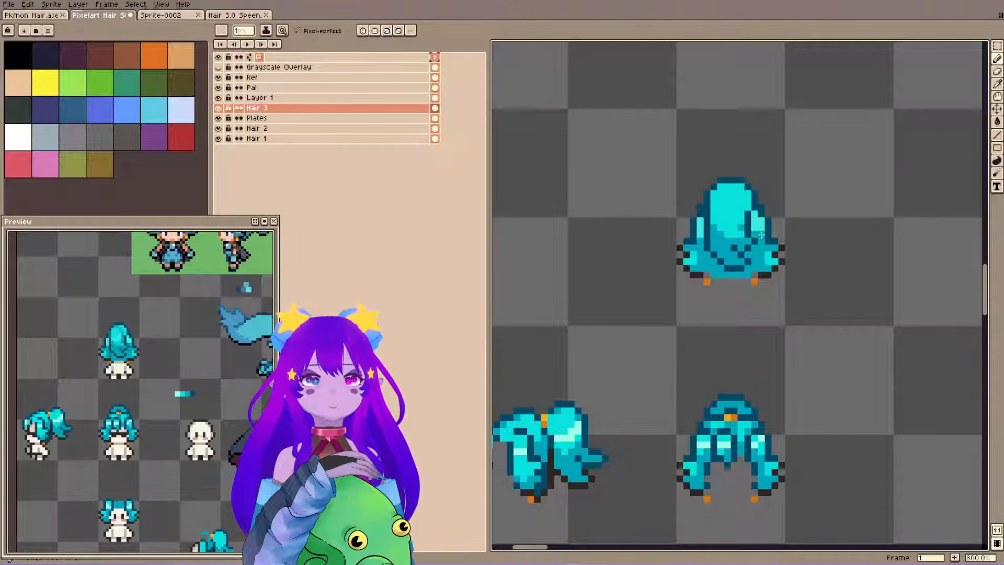
pyautogui.keyDown('alt'); pyautogui.click(758, 228); pyautogui.keyUp('alt')
pyautogui.hotkey('ctrl', 's')
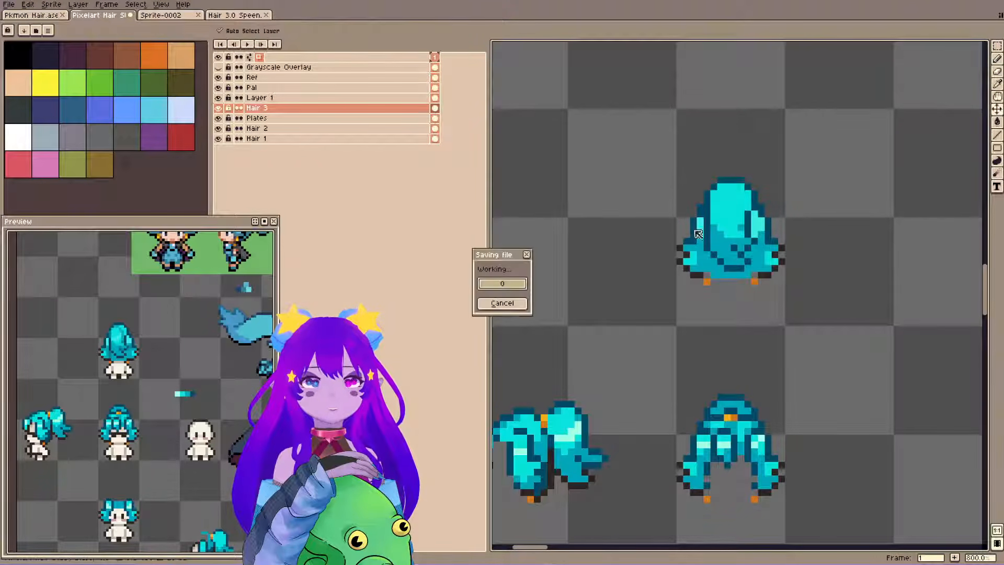
# Sample the side view's dark teal, shade the lower part of the back-view hair on Hair 3 and save the file.
pyautogui.keyDown('alt'); pyautogui.click(702, 250); pyautogui.keyUp('alt')
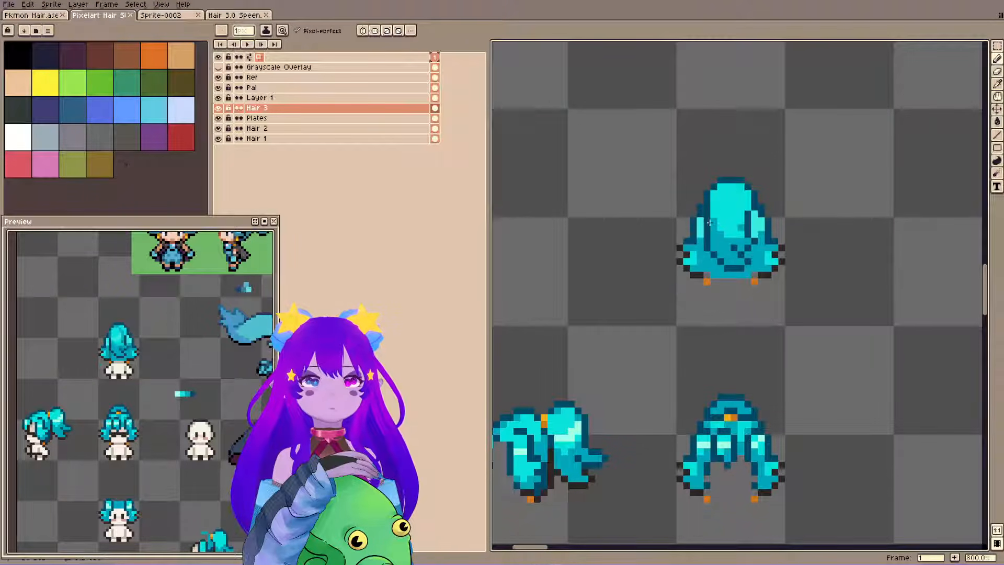
pyautogui.hotkey('ctrl', 's')
pyautogui.keyDown('alt'); pyautogui.click(549, 470); pyautogui.keyUp('alt')
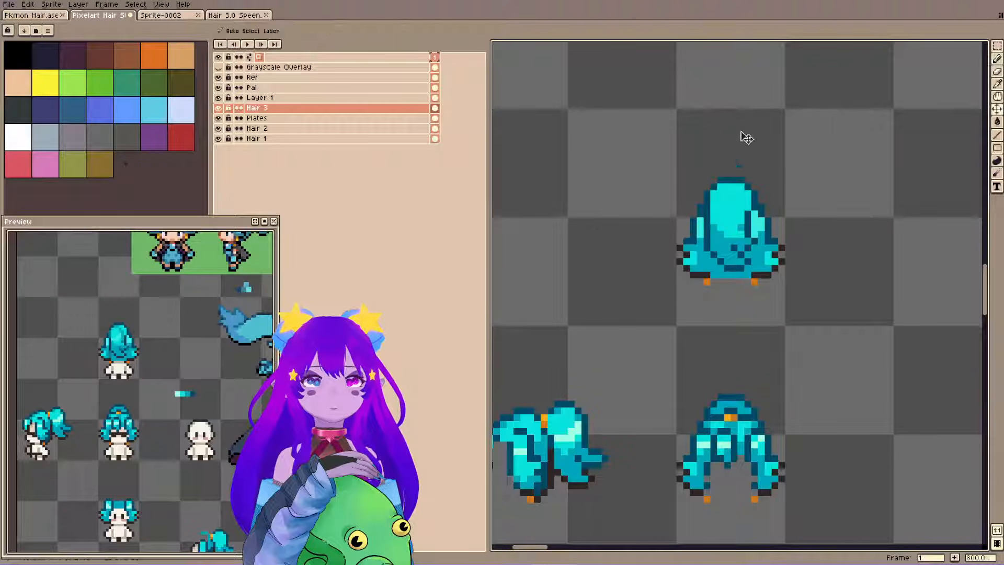
pyautogui.hotkey('ctrl', 's')
pyautogui.press('b')
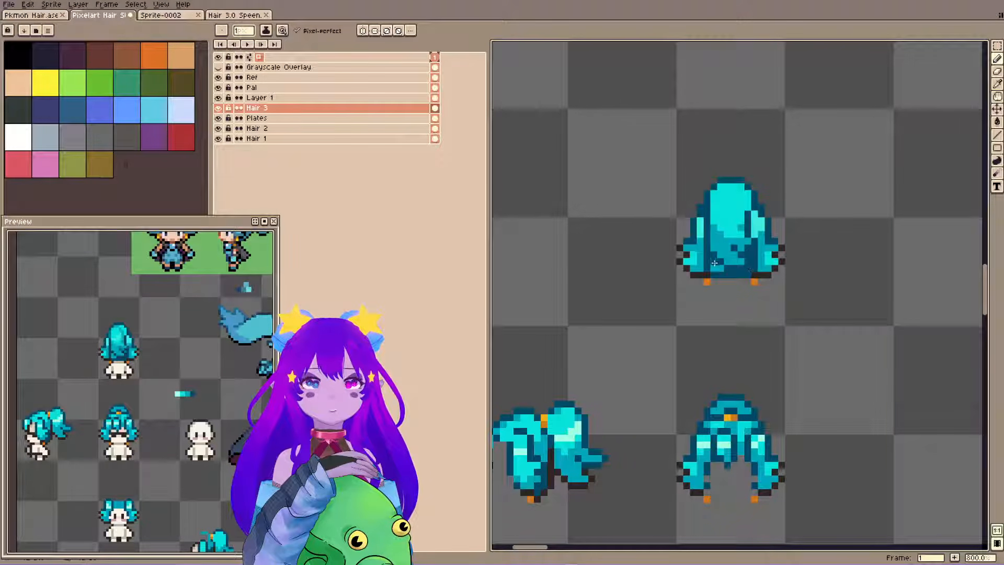
pyautogui.moveTo(715, 263)
pyautogui.mouseDown()
pyautogui.moveTo(804, 221)
pyautogui.moveTo(707, 232)
pyautogui.moveTo(704, 273)
pyautogui.moveTo(700, 248)
pyautogui.mouseUp()
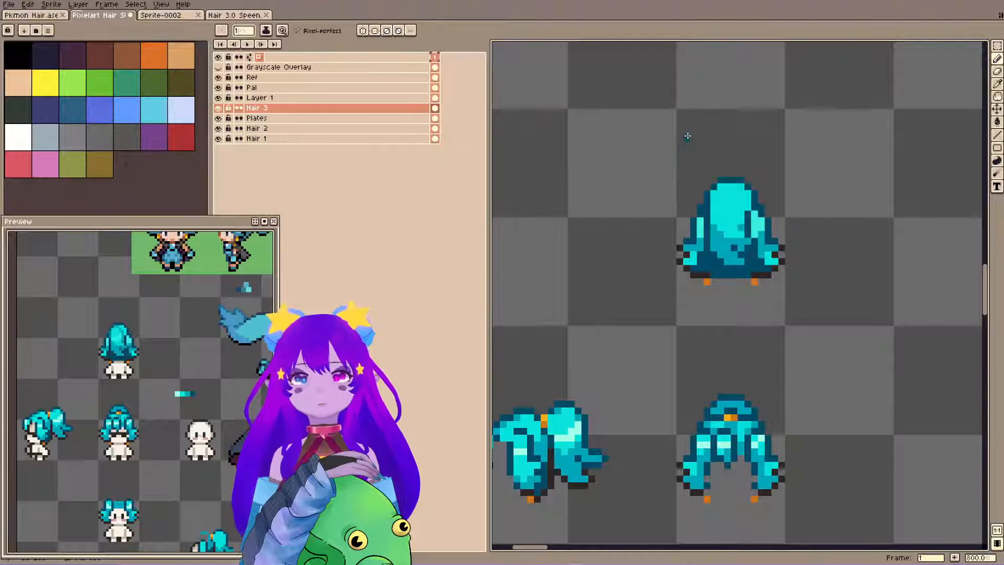
pyautogui.hotkey('ctrl', 's')
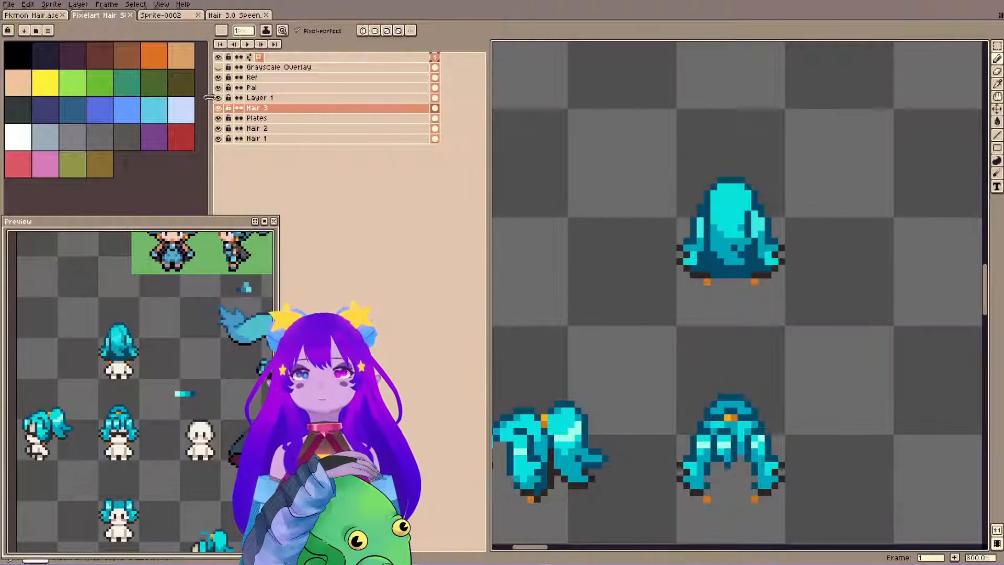
# Show all layers again and compare the back-view hair with and without the Layer 1 shading.
pyautogui.hotkey('ctrl', 'h')
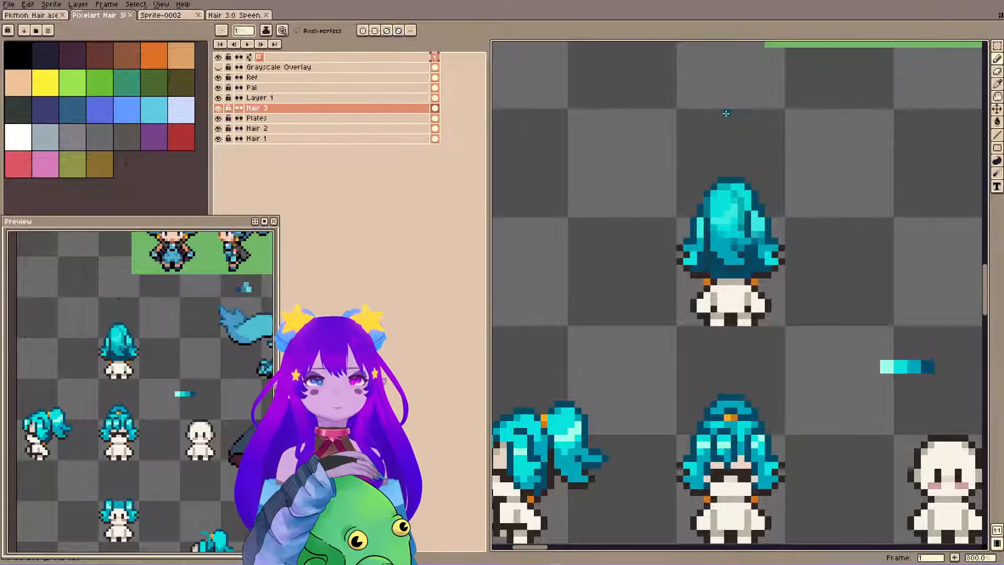
pyautogui.scroll(-3, 681, 138)
pyautogui.moveTo(745, 137); pyautogui.dragTo(742, 175)
pyautogui.scroll(2, 742, 175)
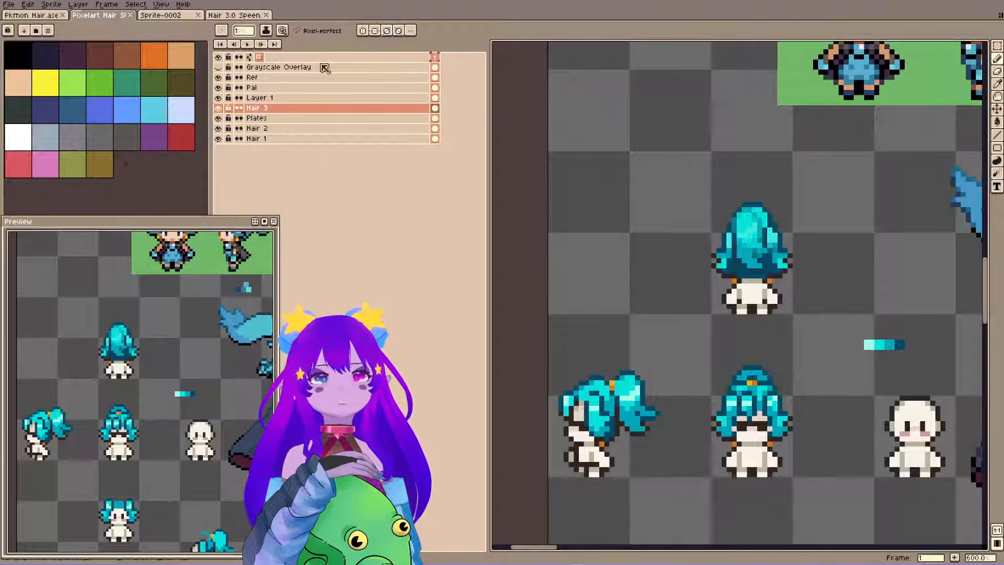
pyautogui.click(215, 99)
pyautogui.click(216, 99)
pyautogui.click(216, 99)
pyautogui.click(216, 99)
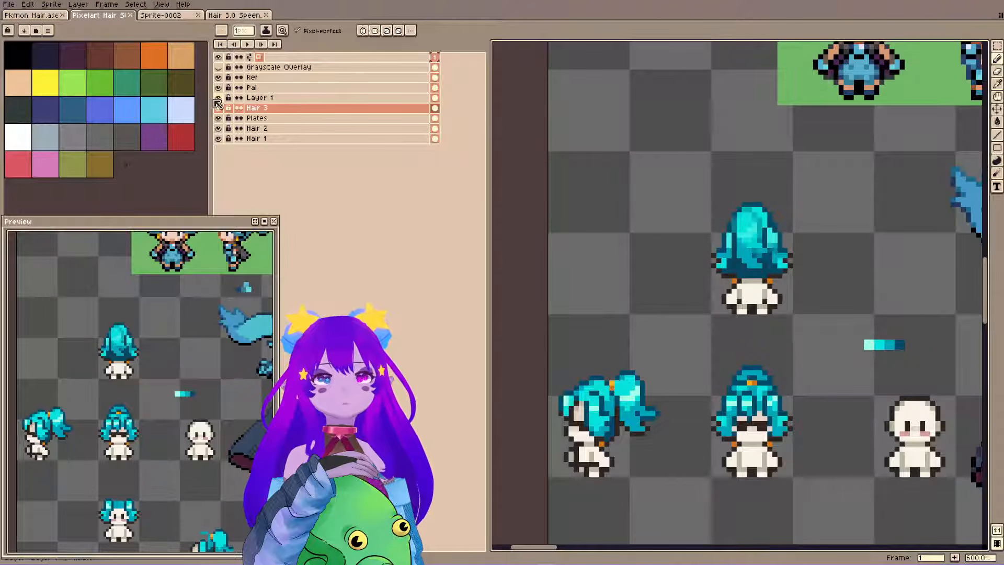
pyautogui.click(217, 99)
pyautogui.click(217, 99)
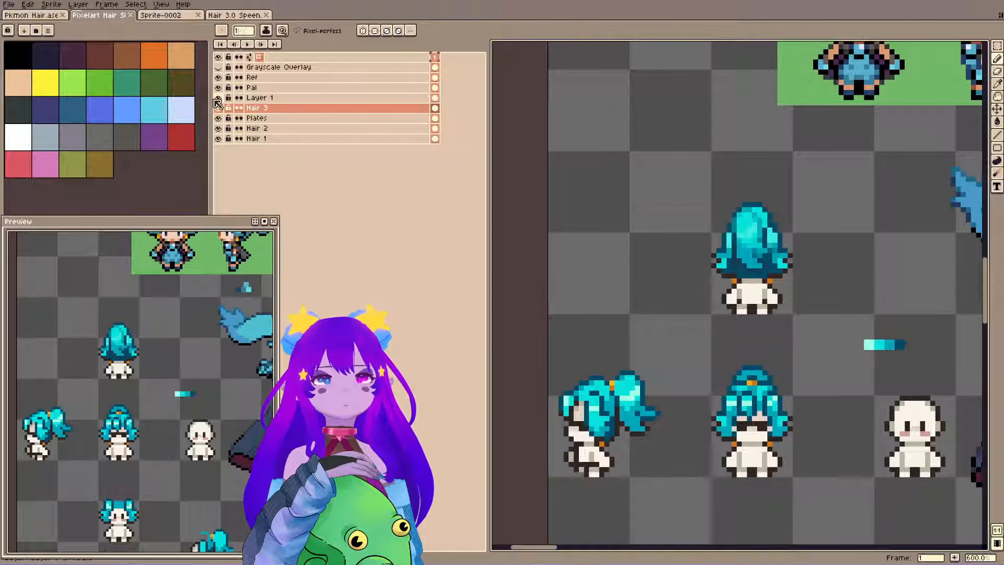
pyautogui.click(217, 99)
pyautogui.click(217, 100)
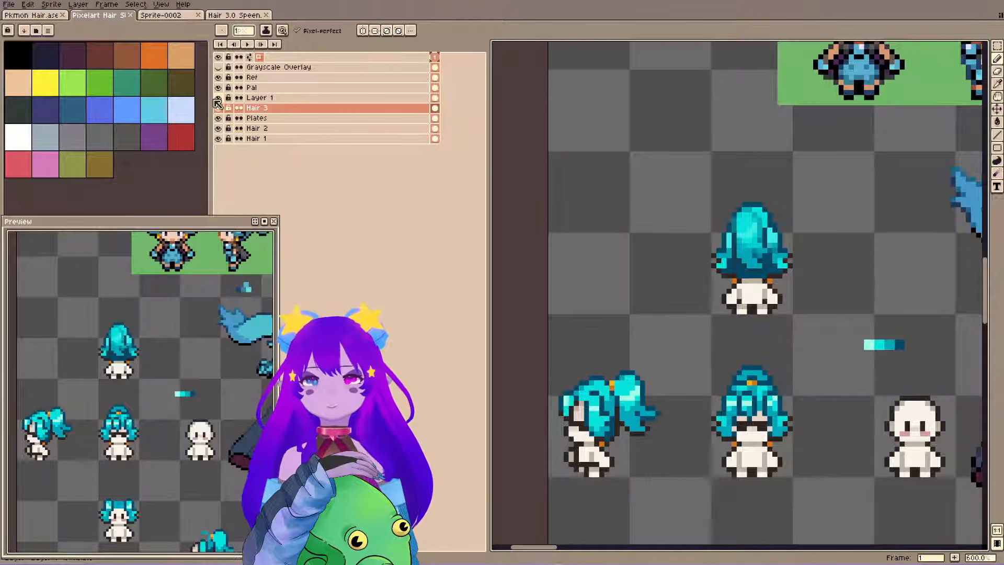
pyautogui.click(216, 99)
pyautogui.click(217, 100)
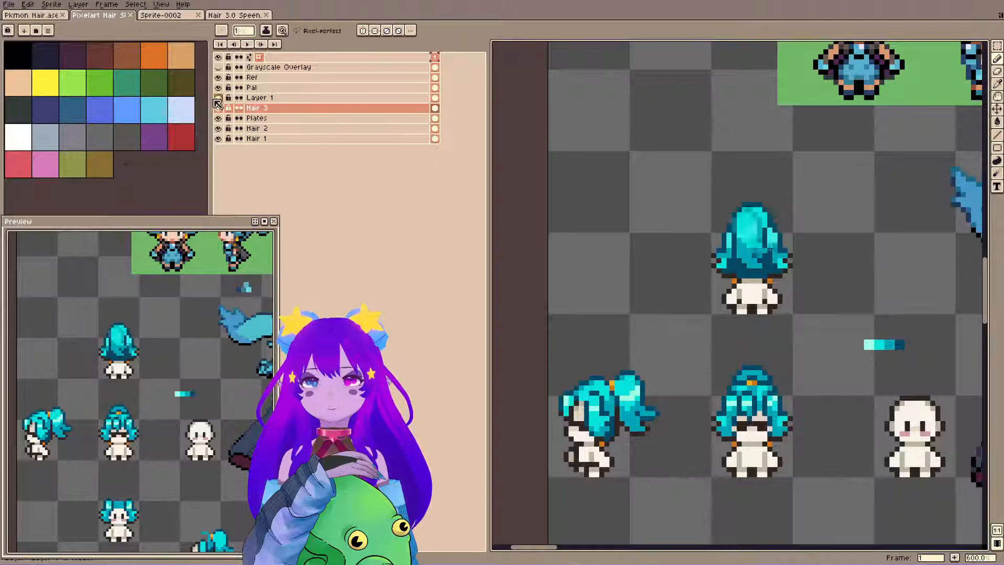
pyautogui.click(217, 99)
pyautogui.click(217, 99)
pyautogui.click(216, 100)
pyautogui.click(217, 99)
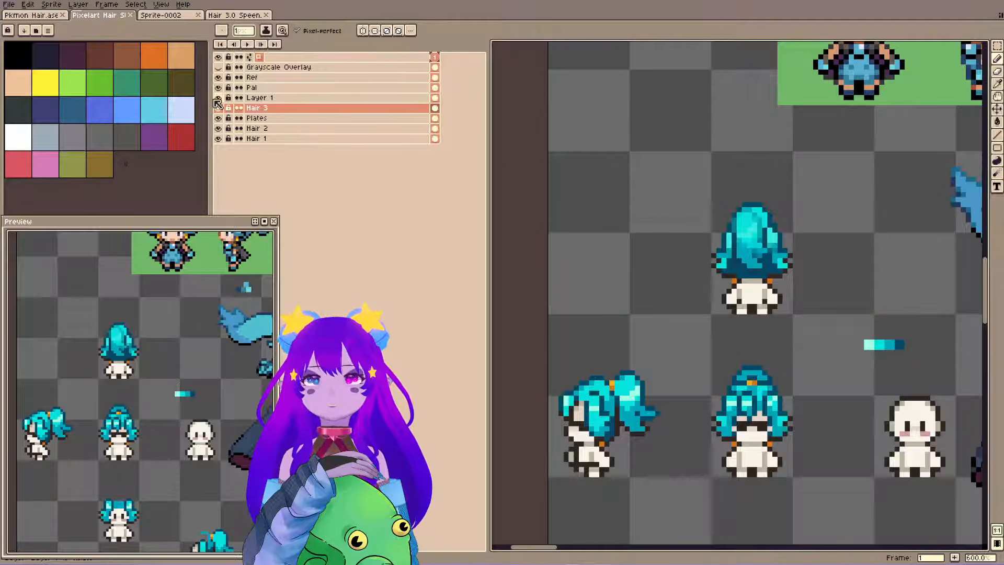
# Hide Layer 1 and place a copy of the Hair 3 back-view hair 16 px left and 32 px above the original.
pyautogui.click(217, 99)
pyautogui.moveTo(736, 236); pyautogui.dragTo(701, 176)
pyautogui.press('m')
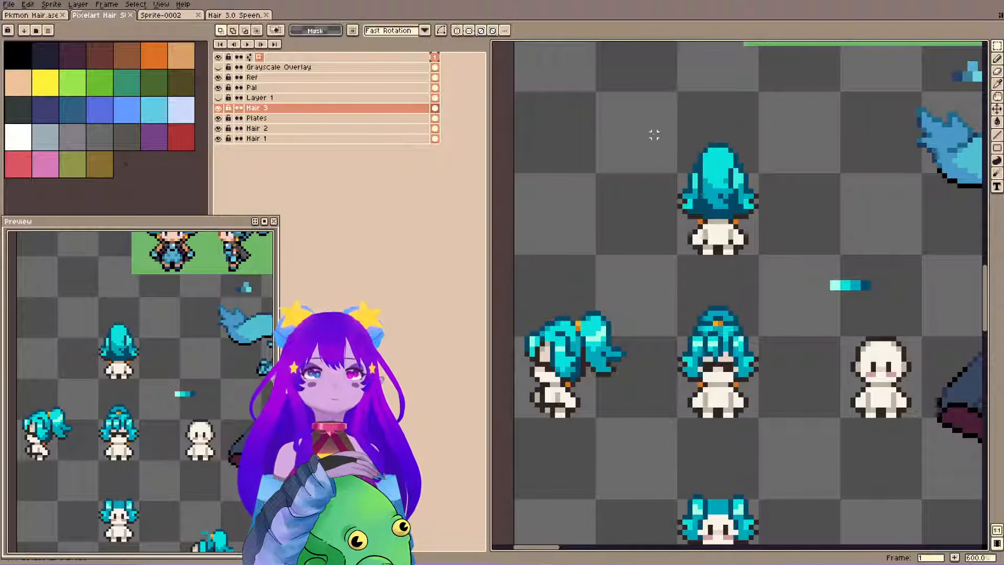
pyautogui.moveTo(649, 116); pyautogui.dragTo(786, 291)
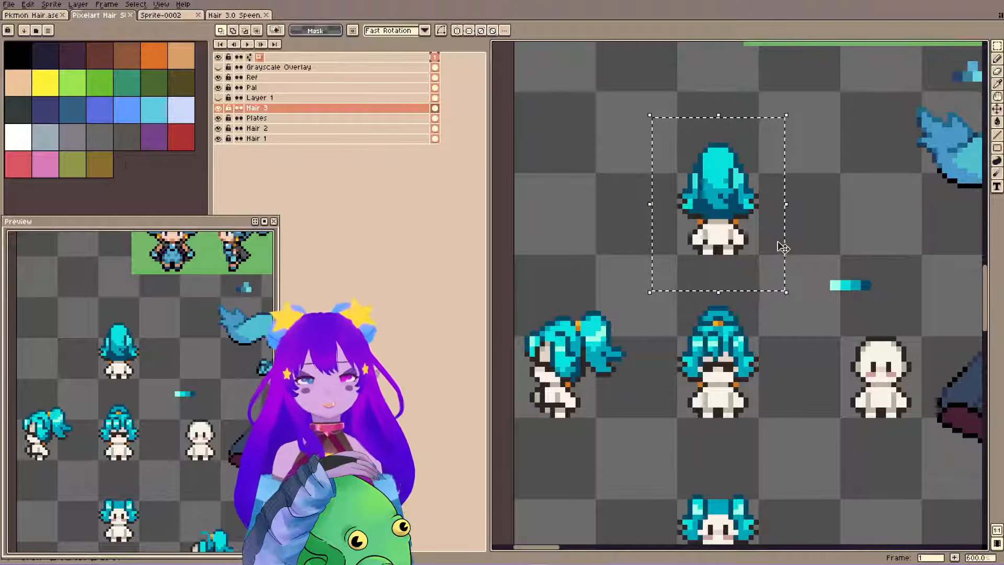
pyautogui.scroll(-2, 741, 281)
pyautogui.moveTo(726, 256); pyautogui.dragTo(711, 233)
pyautogui.click(700, 213)
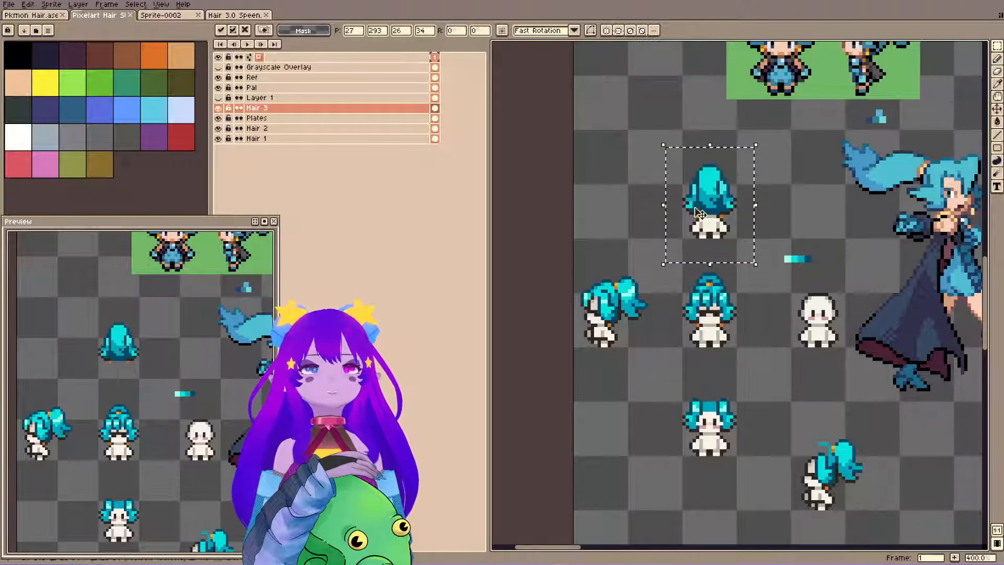
pyautogui.hotkey('shift', 'Left')
pyautogui.hotkey('shift', 'Left')
pyautogui.hotkey('shift', 'Up')
pyautogui.hotkey('shift', 'Up')
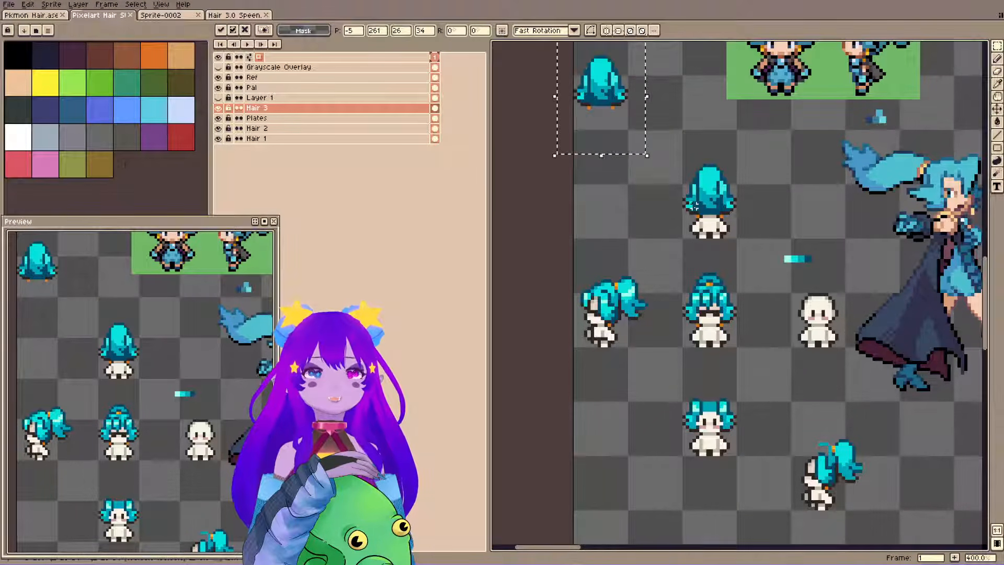
pyautogui.hotkey('shift', 'Right')
pyautogui.click(677, 270)
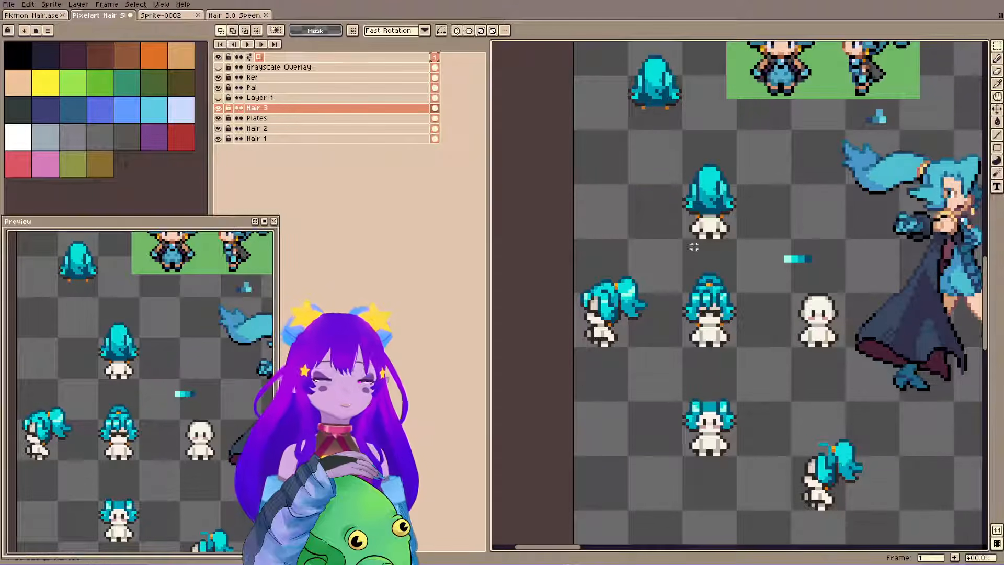
# Show Layer 1 and merge it down into Hair 3.
pyautogui.click(218, 97)
pyautogui.click(257, 97)
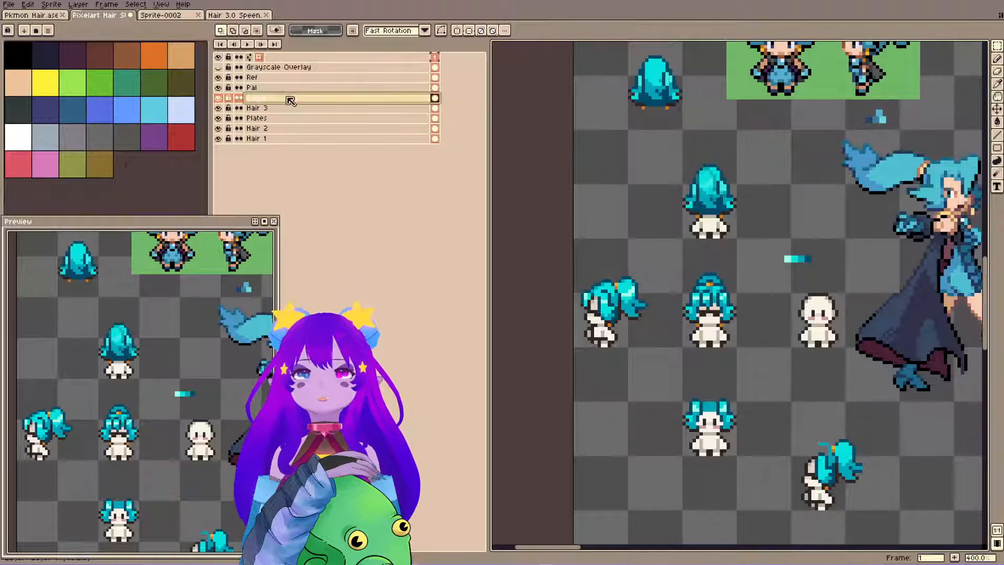
pyautogui.hotkey('ctrl', 'e')
# Copy the merged back-view hair on Hair 3 and place it to the right of the lower back-view sprite.
pyautogui.moveTo(656, 152); pyautogui.dragTo(730, 256)
pyautogui.hotkey('ctrl', 'd')
pyautogui.moveTo(656, 134); pyautogui.dragTo(754, 244)
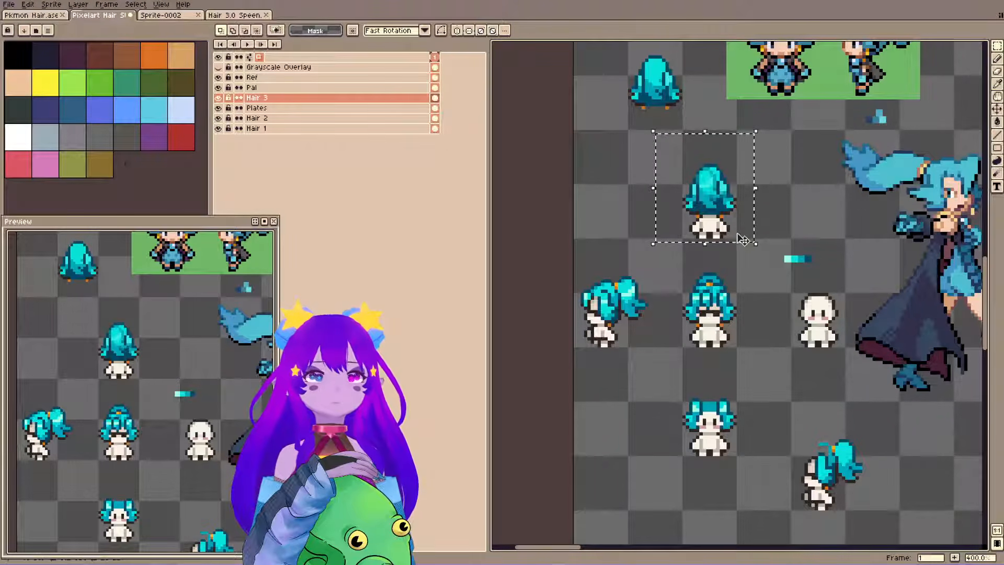
pyautogui.scroll(-1, 738, 294)
pyautogui.moveTo(738, 293); pyautogui.dragTo(682, 164)
pyautogui.hotkey('ctrl', 'c')
pyautogui.hotkey('ctrl', 'v')
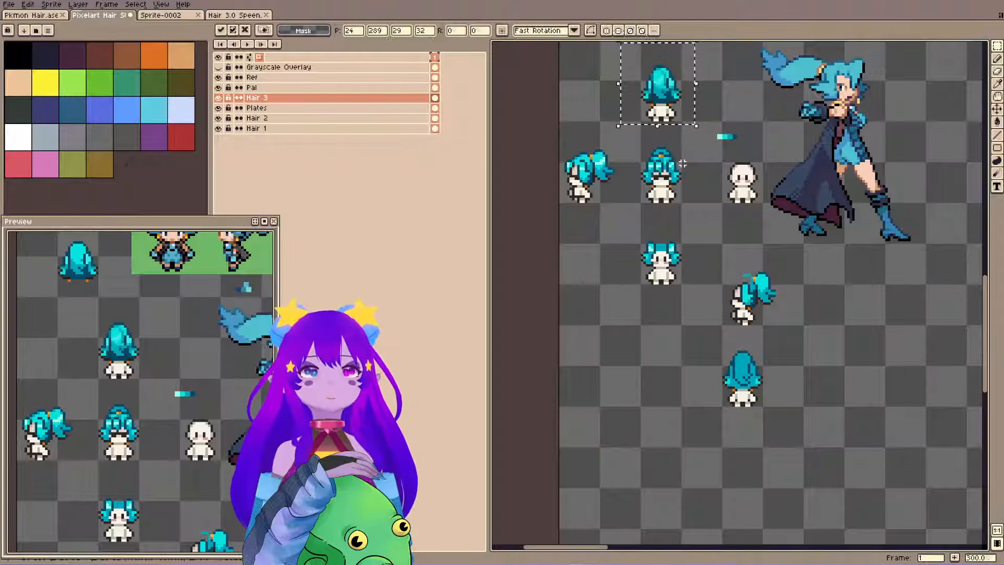
pyautogui.hotkey('shift', 'Down')
pyautogui.hotkey('shift', 'Down')
pyautogui.hotkey('shift', 'Down')
pyautogui.hotkey('shift', 'Down')
pyautogui.hotkey('shift', 'Down')
pyautogui.hotkey('shift', 'Down')
pyautogui.hotkey('shift', 'Right')
pyautogui.hotkey('shift', 'Right')
pyautogui.hotkey('shift', 'Right')
pyautogui.hotkey('shift', 'Right')
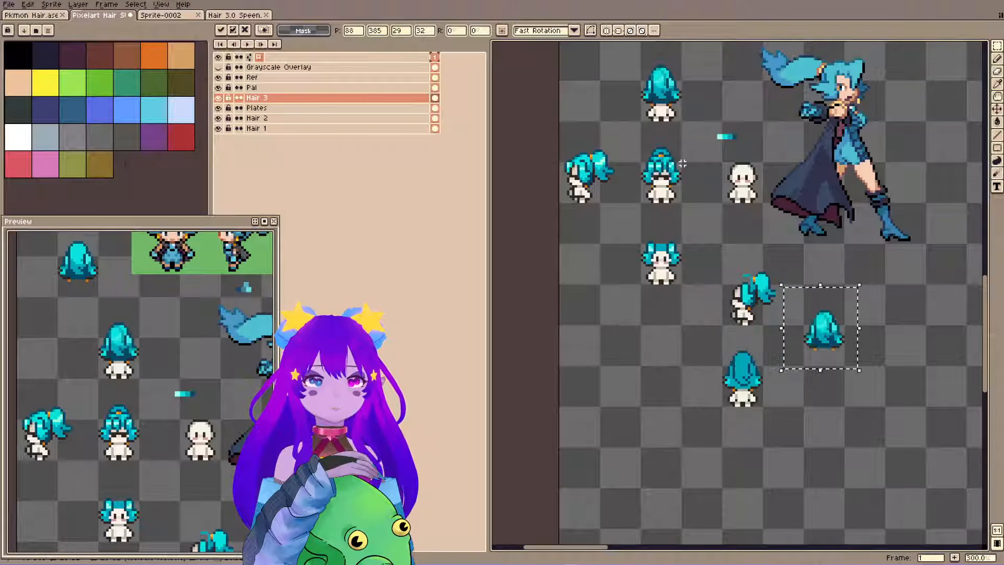
pyautogui.hotkey('shift', 'Down')
pyautogui.hotkey('ctrl', 'd')
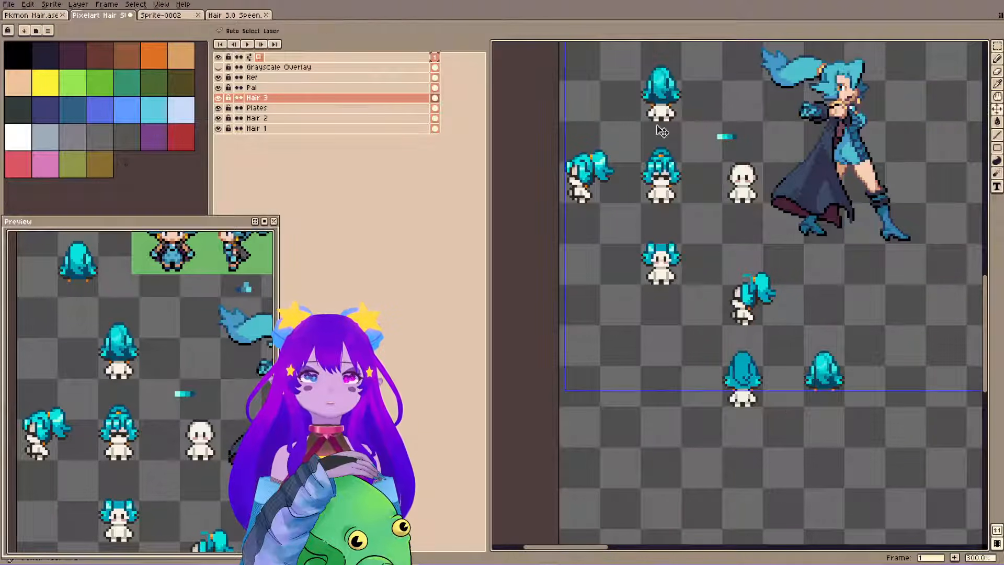
# Copy the back-view body on the Plates layer and place it under the newly pasted hair.
pyautogui.press('Down')
pyautogui.moveTo(639, 50); pyautogui.dragTo(696, 137)
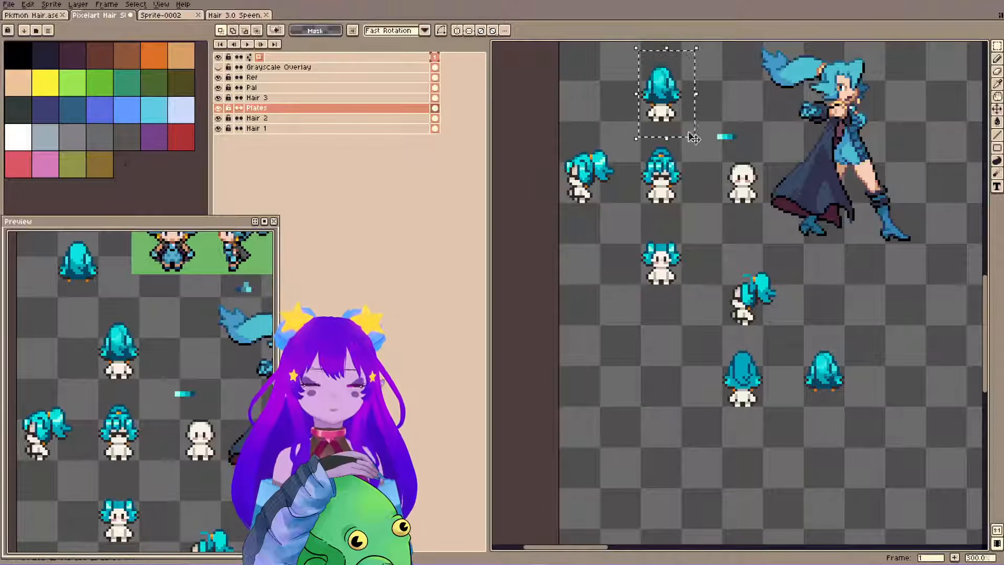
pyautogui.hotkey('ctrl', 'c')
pyautogui.hotkey('ctrl', 'v')
pyautogui.hotkey('shift', 'Down')
pyautogui.hotkey('shift', 'Down')
pyautogui.hotkey('shift', 'Down')
pyautogui.hotkey('shift', 'Down')
pyautogui.hotkey('shift', 'Down')
pyautogui.hotkey('shift', 'Down')
pyautogui.hotkey('shift', 'Down')
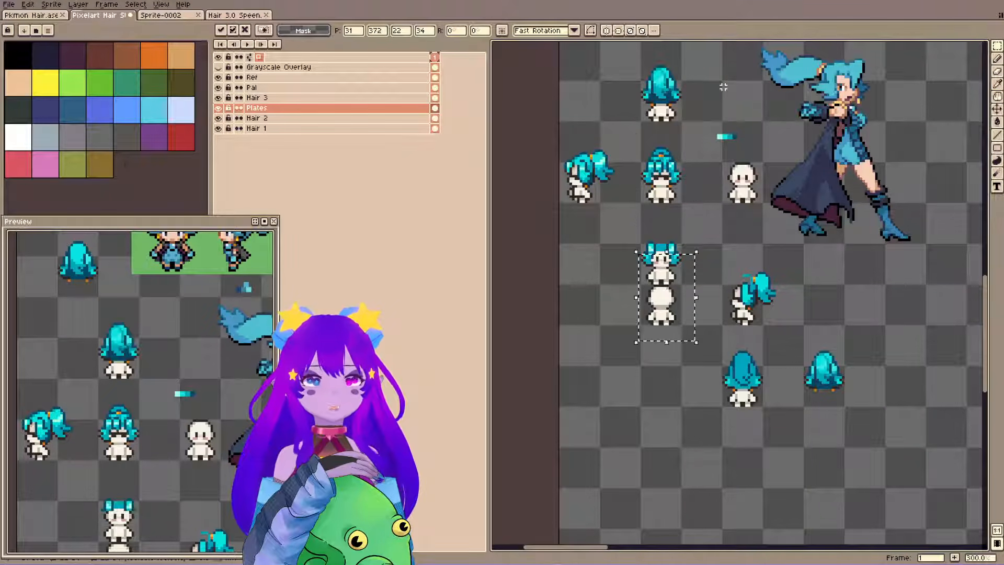
pyautogui.hotkey('shift', 'Right')
pyautogui.hotkey('shift', 'Right')
pyautogui.hotkey('shift', 'Right')
pyautogui.hotkey('shift', 'Right')
pyautogui.hotkey('ctrl', 'd')
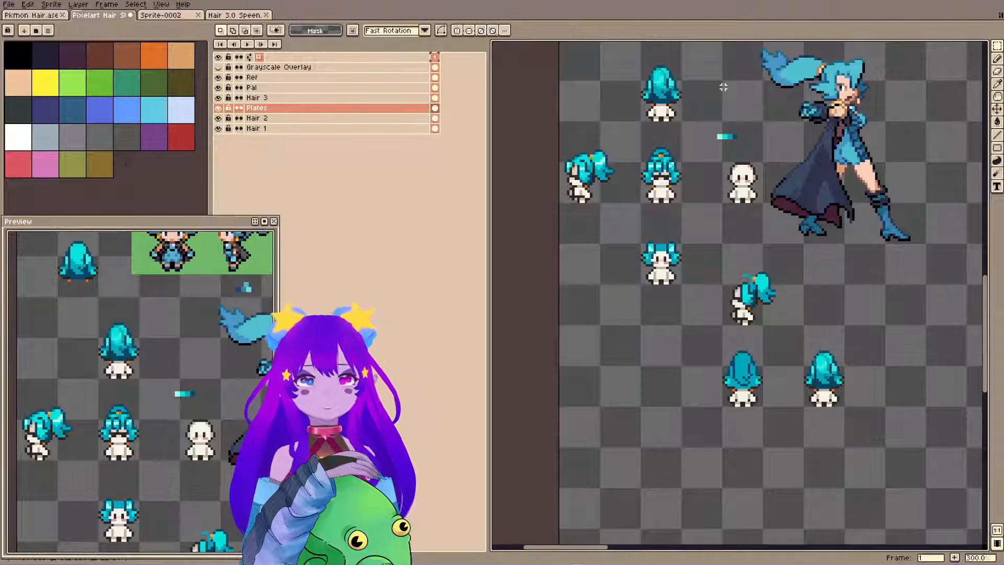
# Examine the copied back view up close and centre the preview on the two lower back-view sprites.
pyautogui.scroll(4, 772, 380)
pyautogui.moveTo(841, 297); pyautogui.dragTo(658, 280)
pyautogui.scroll(1, 636, 138)
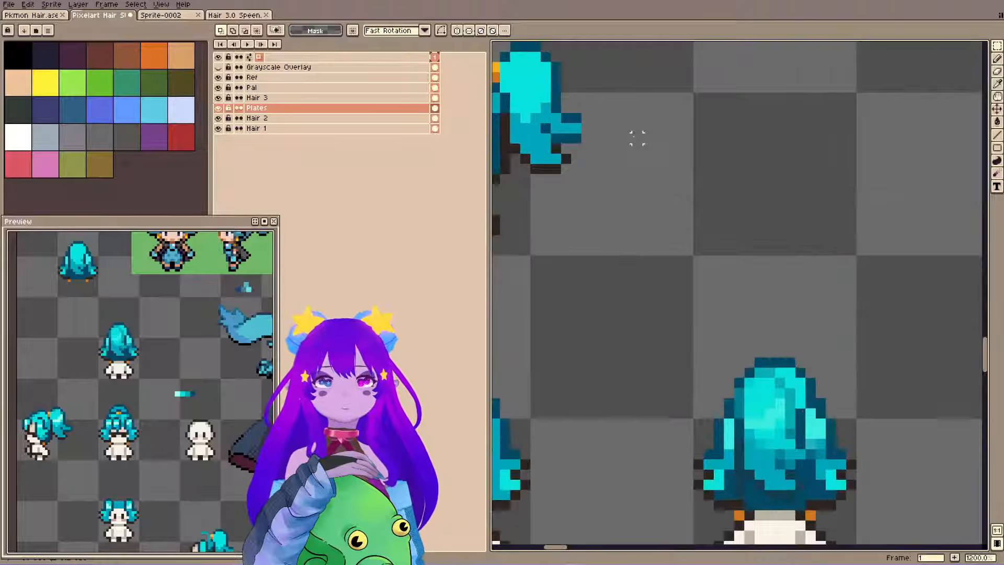
pyautogui.scroll(-2, 614, 134)
pyautogui.scroll(2, 632, 164)
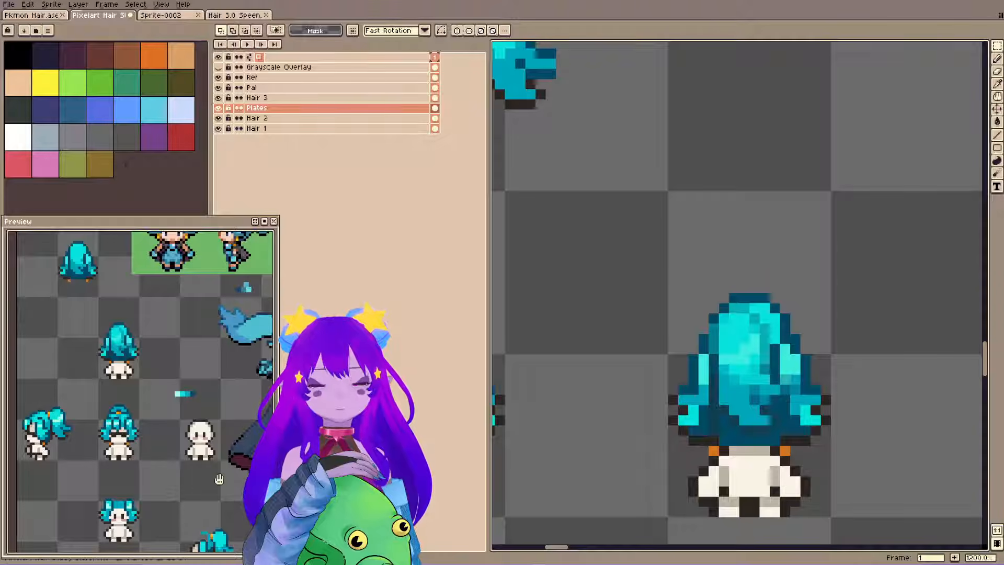
pyautogui.moveTo(219, 479); pyautogui.dragTo(184, 323)
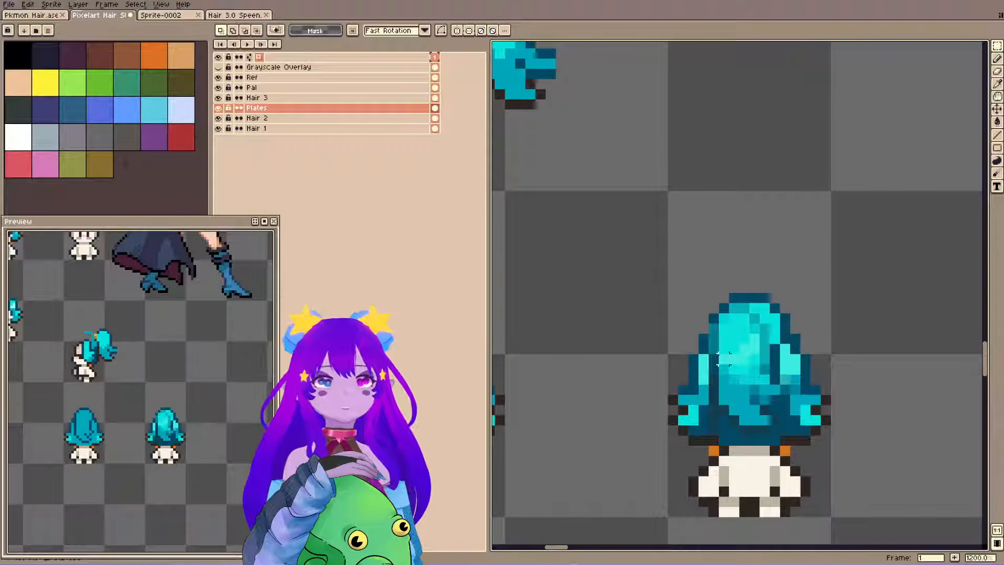
pyautogui.scroll(-5, 721, 360)
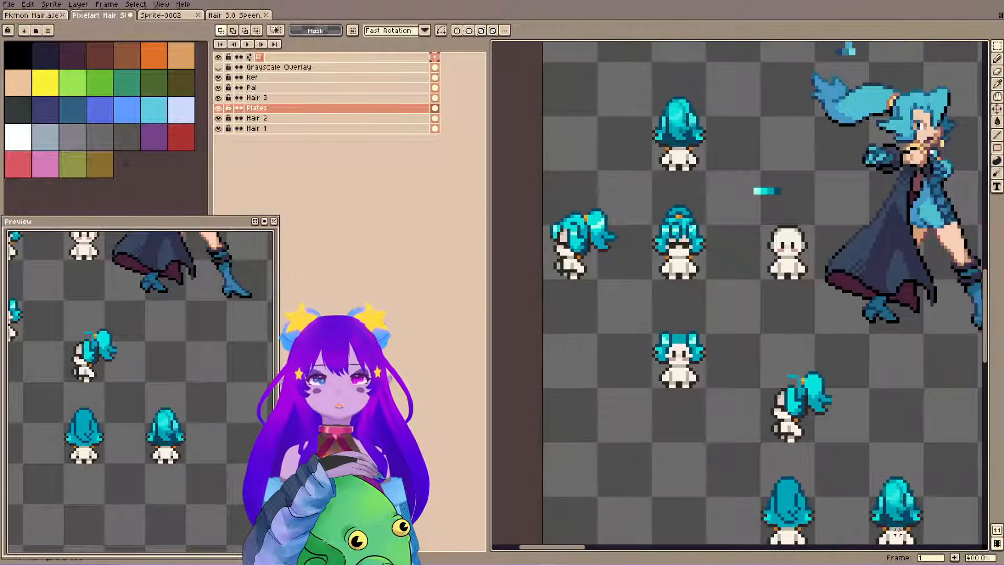
# Examine the two upper back-view hair sprites up close, comparing their shading.
pyautogui.scroll(2, 660, 251)
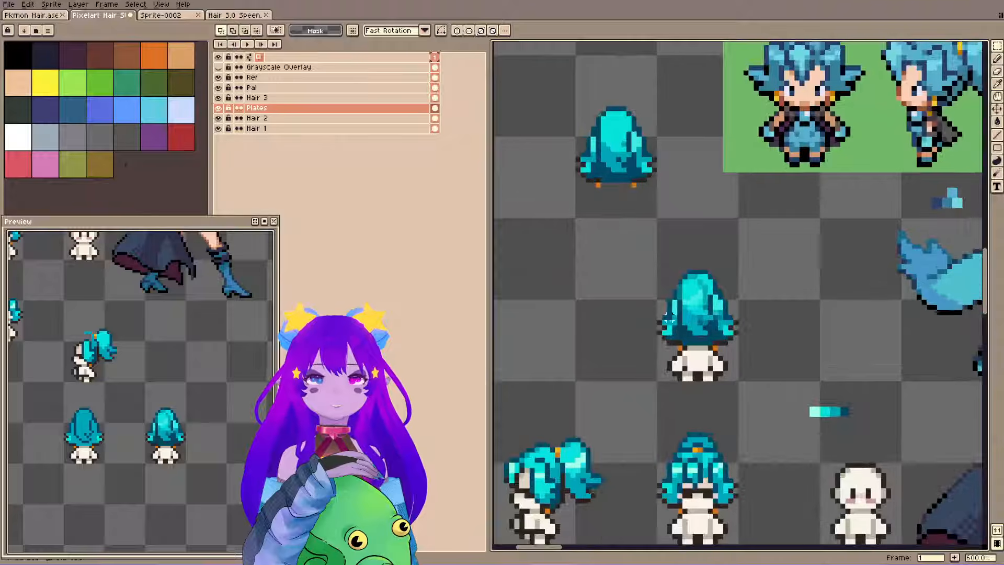
pyautogui.scroll(3, 716, 336)
pyautogui.scroll(-3, 695, 300)
pyautogui.moveTo(674, 282); pyautogui.dragTo(682, 365)
pyautogui.scroll(1, 672, 353)
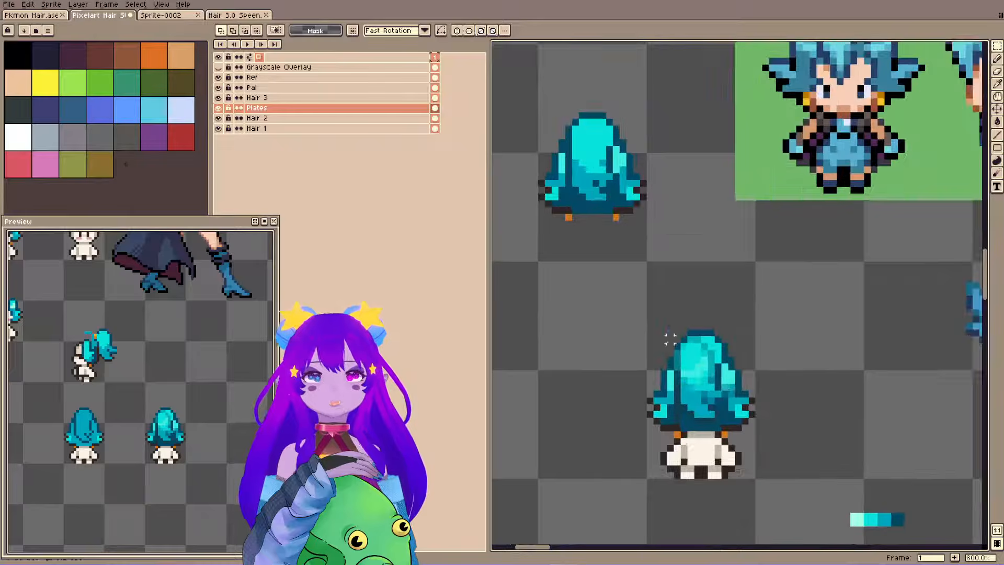
pyautogui.scroll(2, 669, 339)
pyautogui.scroll(-3, 664, 324)
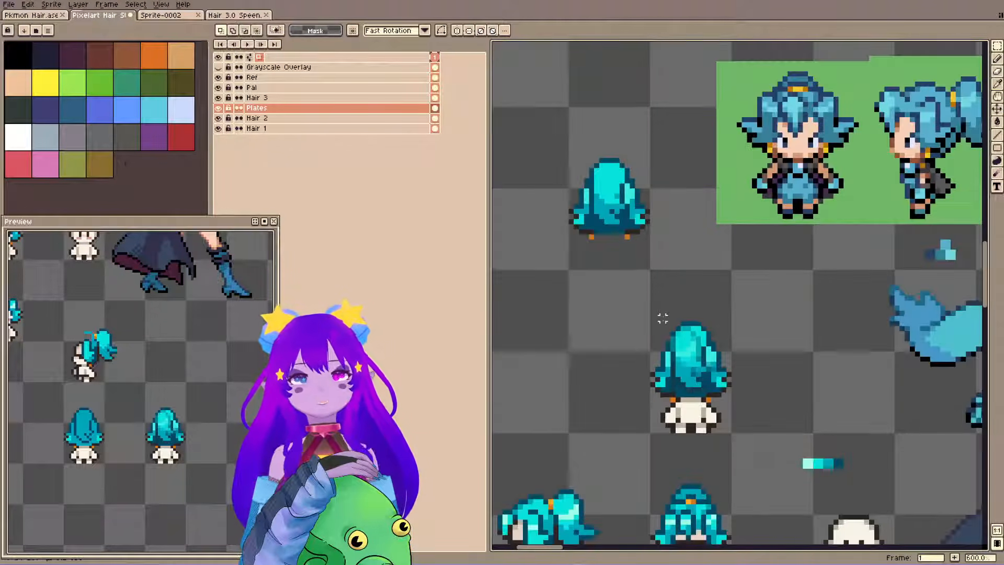
pyautogui.scroll(1, 679, 366)
pyautogui.scroll(1, 698, 390)
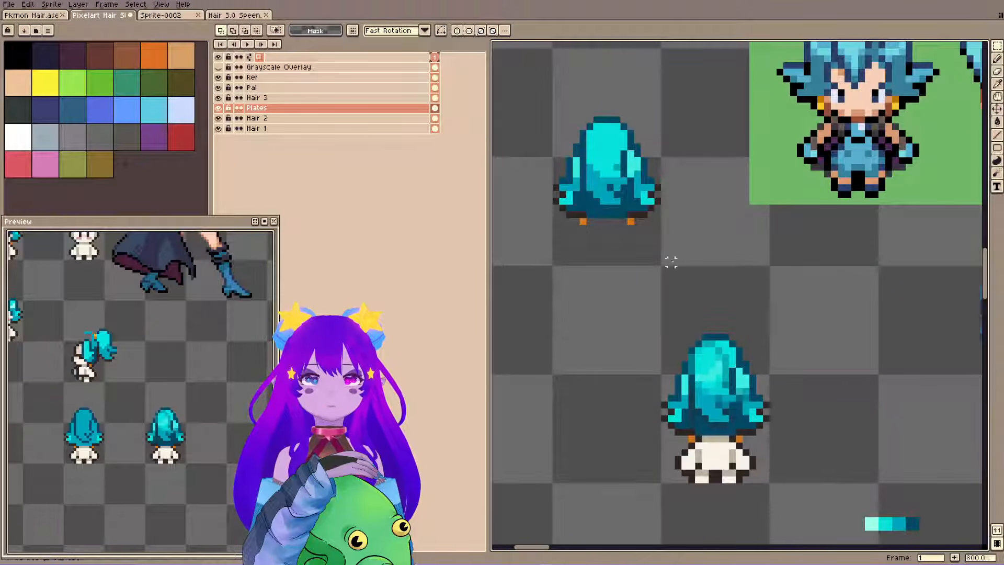
# Select the area around the upper back-view sprite that has a body and make Hair 3 the active layer.
pyautogui.press('i')
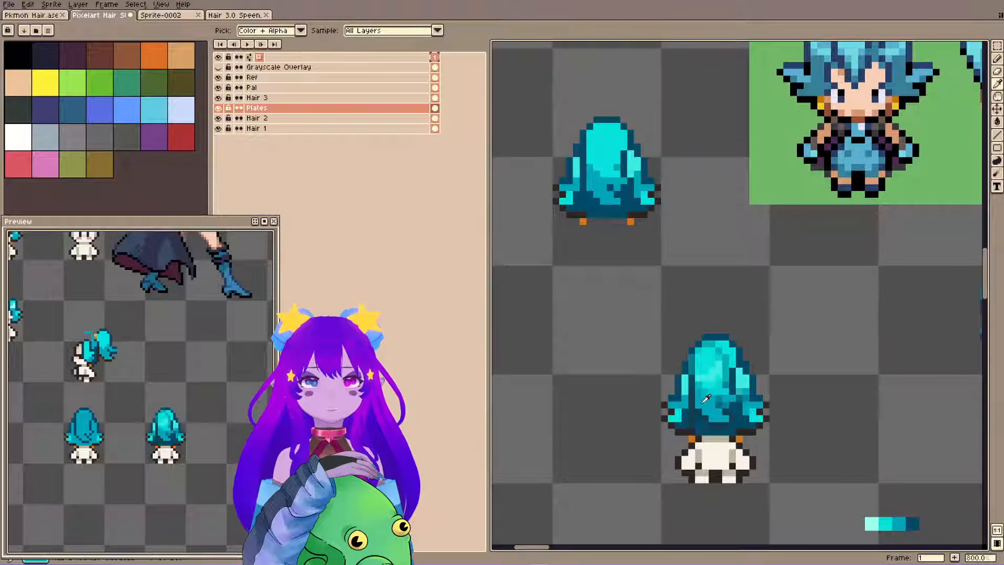
pyautogui.press('m')
pyautogui.moveTo(589, 261); pyautogui.dragTo(822, 494)
pyautogui.click(391, 97)
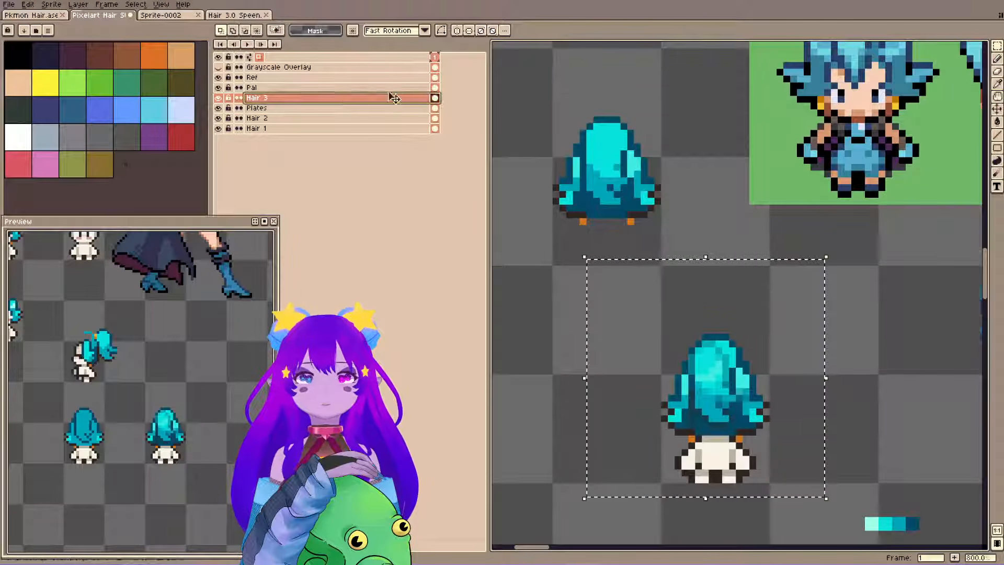
# Try recolouring shading patches in the selected back-view hair with sampled hair colours using the Paint Bucket, and undo the fills.
pyautogui.press('i')
pyautogui.press('g')
pyautogui.click(712, 396)
pyautogui.hotkey('ctrl', 'z')
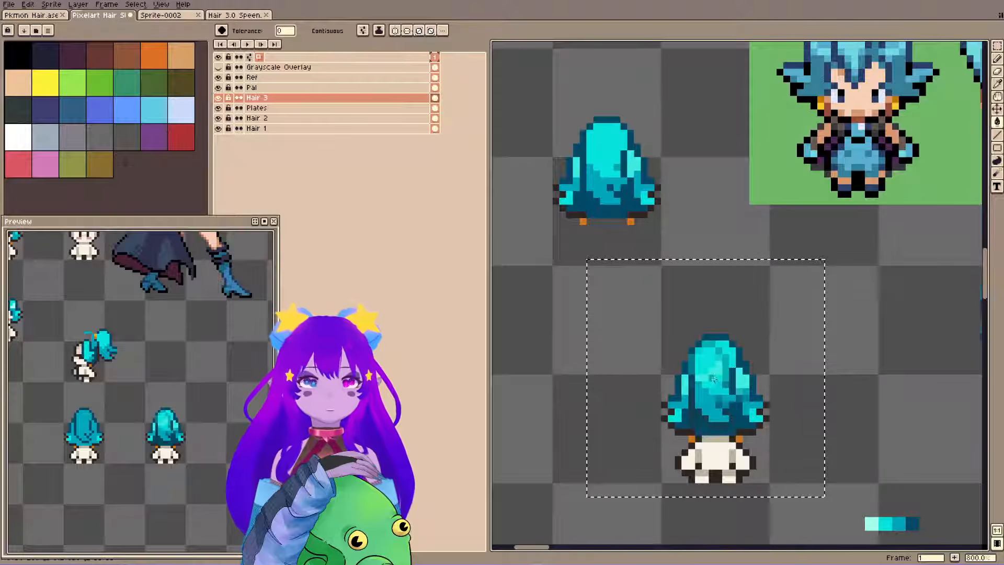
pyautogui.press('i')
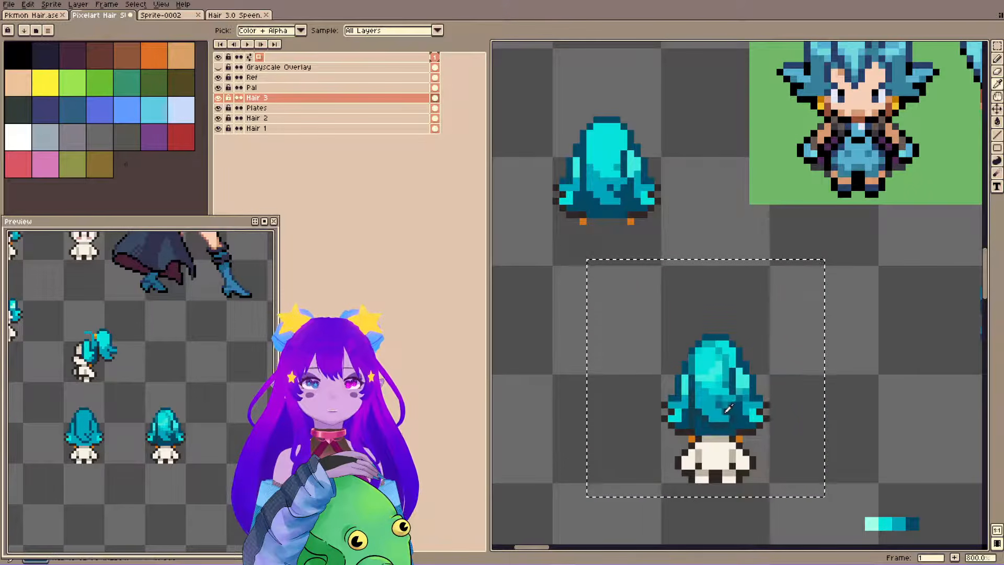
pyautogui.press('g')
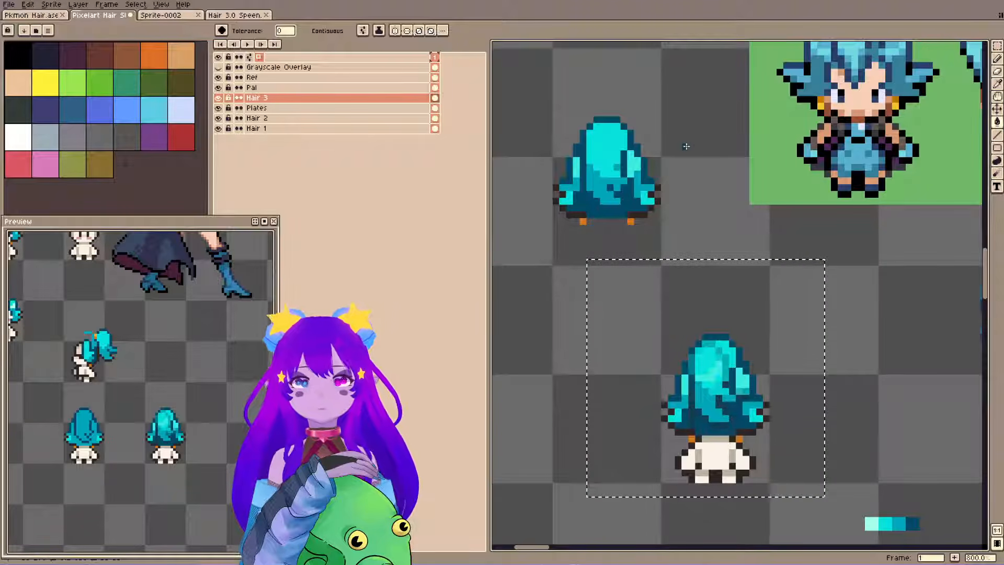
pyautogui.scroll(-5, 160, 300)
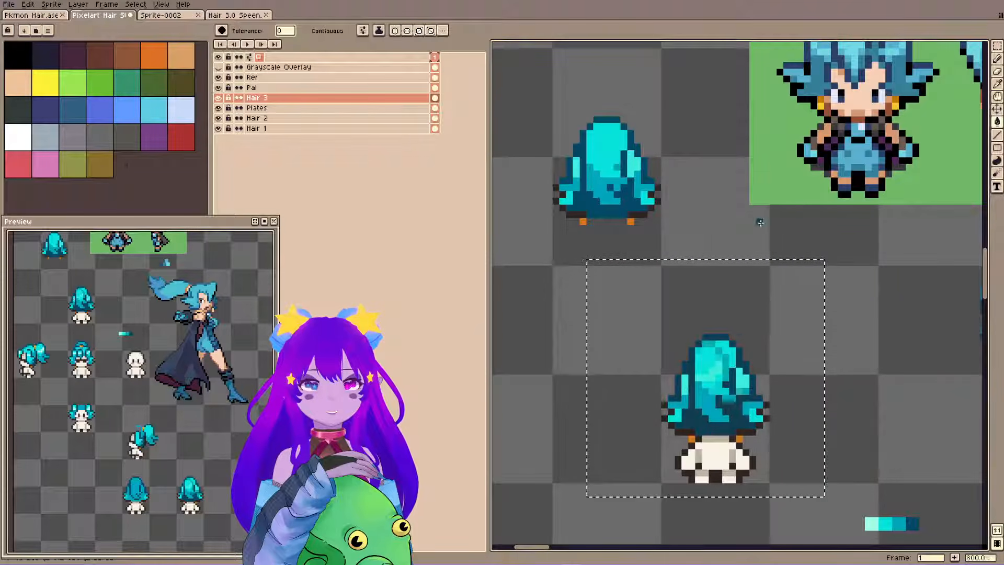
pyautogui.hotkey('ctrl', 'z')
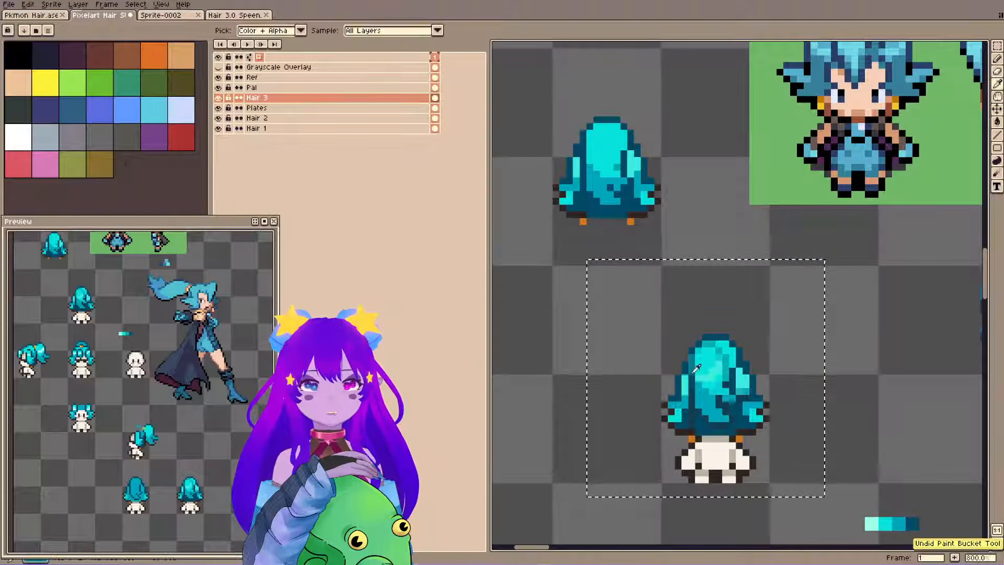
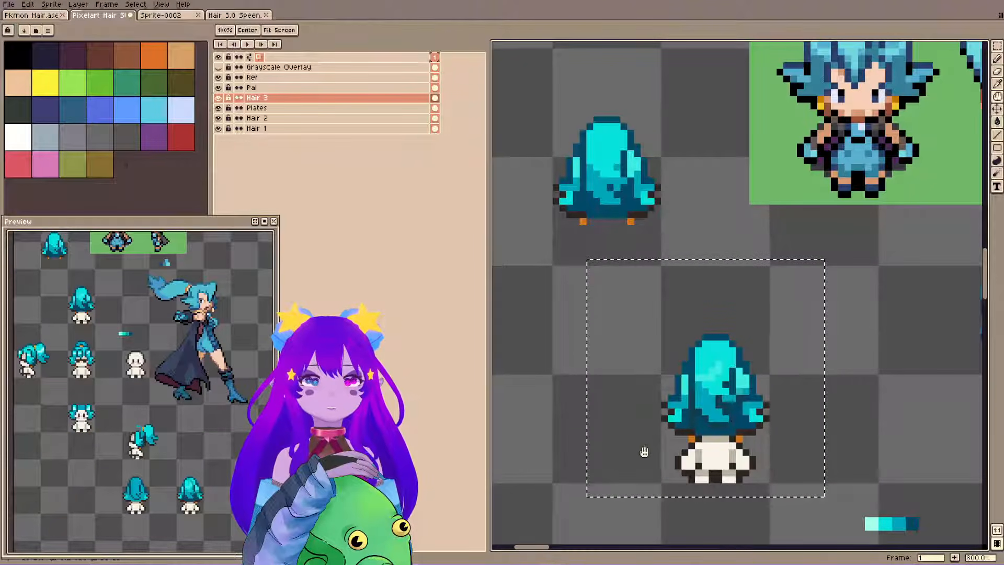
# Recolour the pale highlight patches of the selected back-view hair in plain cyan and save the sprite.
pyautogui.moveTo(643, 453); pyautogui.dragTo(684, 129)
pyautogui.keyDown('alt'); pyautogui.click(545, 282); pyautogui.keyUp('alt')
pyautogui.moveTo(725, 183); pyautogui.dragTo(666, 439)
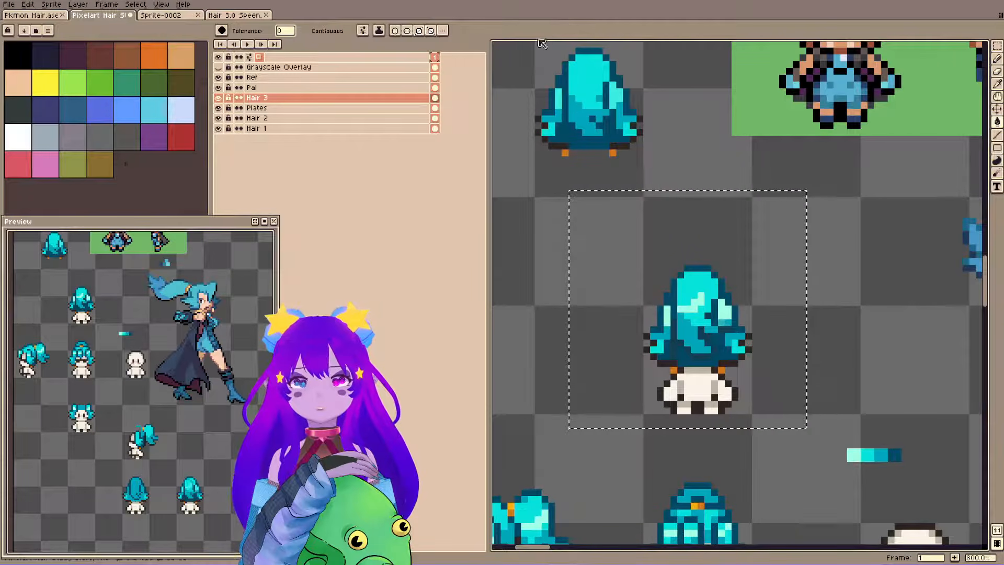
pyautogui.press('b')
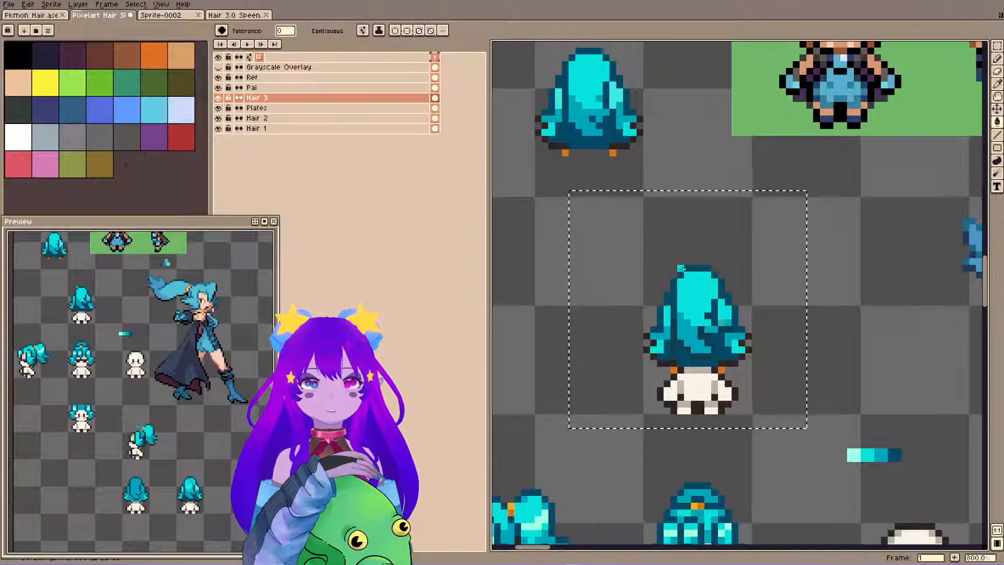
pyautogui.hotkey('ctrl', 's')
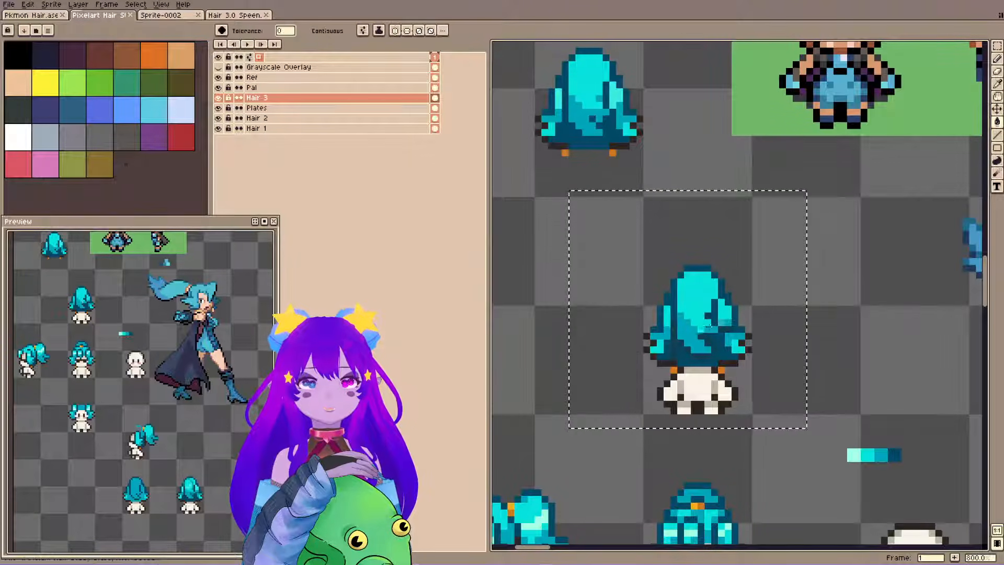
pyautogui.press('b')
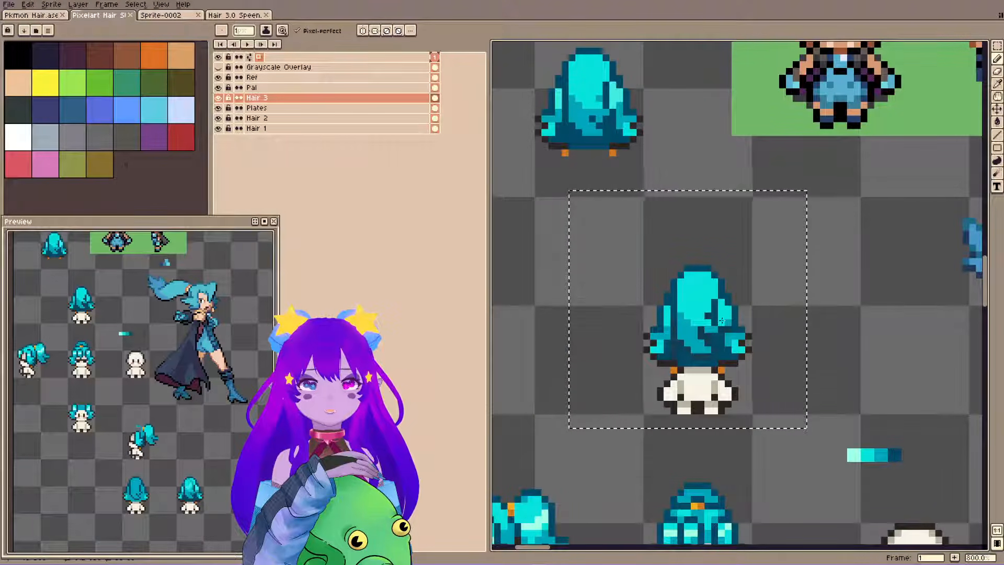
pyautogui.click(727, 315)
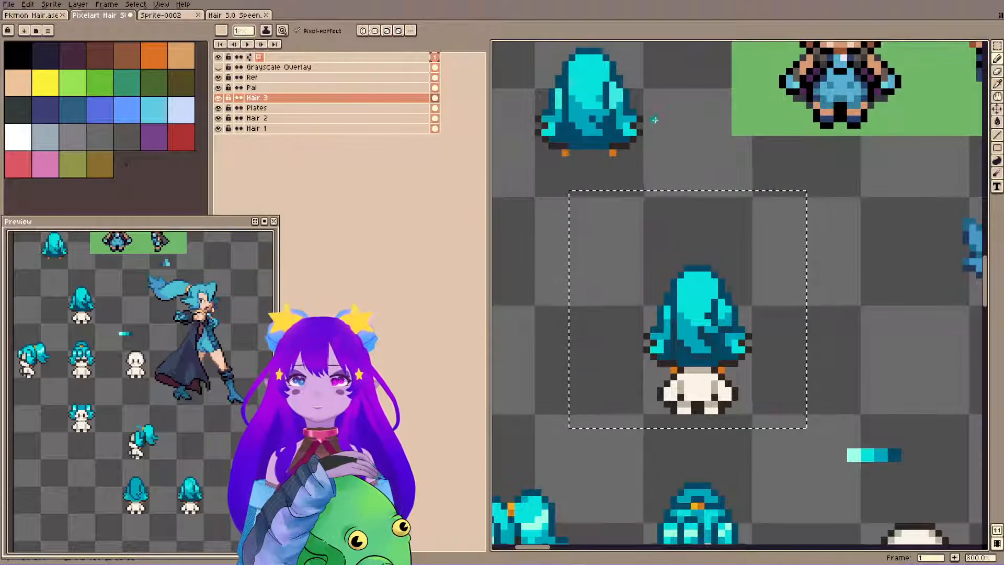
pyautogui.hotkey('ctrl', 's')
# Sample the pale highlight colour from the front-view hair, paint a highlight band across the back-view crown, and save.
pyautogui.scroll(-3, 721, 371)
pyautogui.press('i')
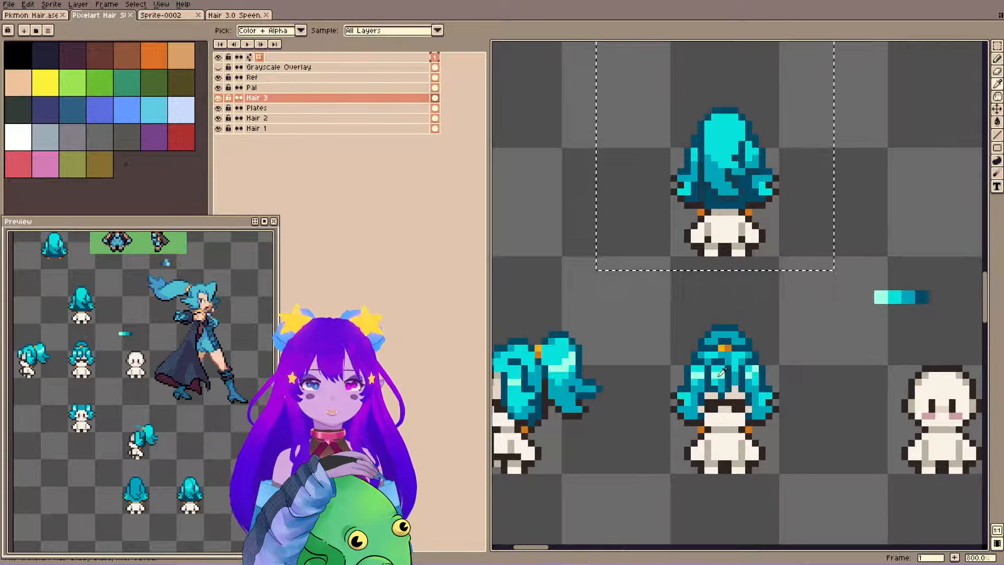
pyautogui.moveTo(721, 372); pyautogui.dragTo(693, 521)
pyautogui.moveTo(679, 291); pyautogui.dragTo(699, 274)
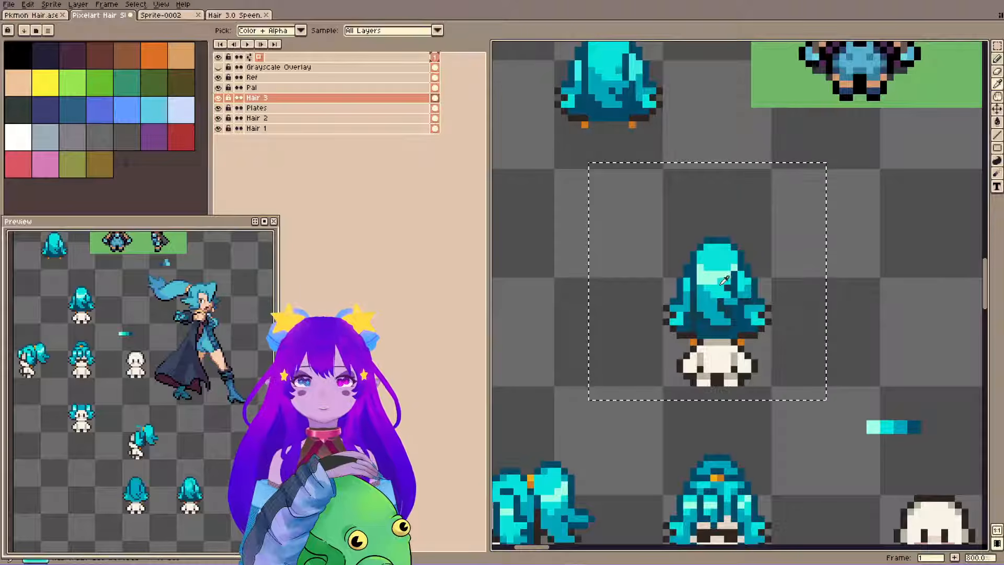
pyautogui.hotkey('ctrl', 's')
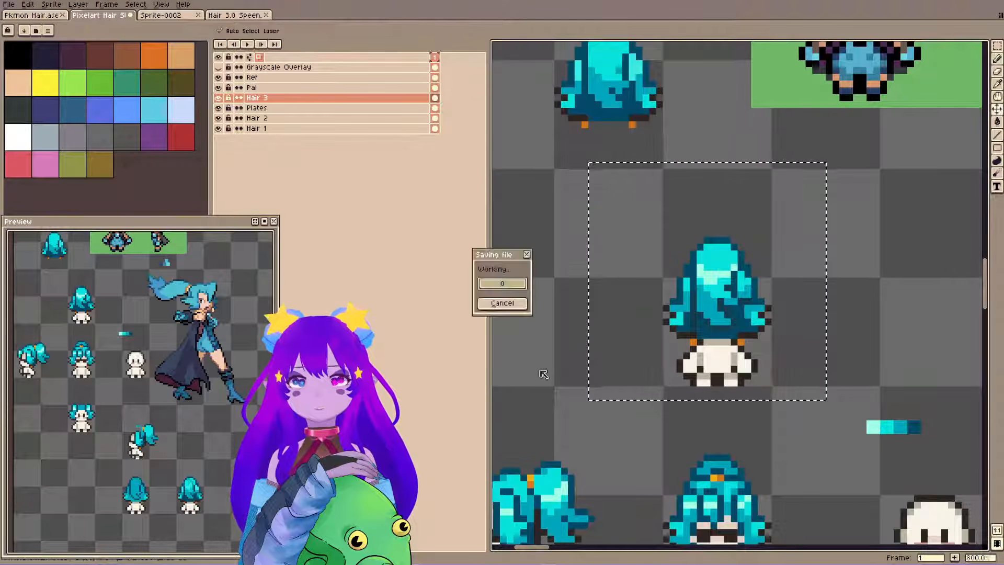
# Clear the selection, save the sprite sheet, and merge the Hair 3 layer down into the Plates layer.
pyautogui.scroll(-4, 586, 105)
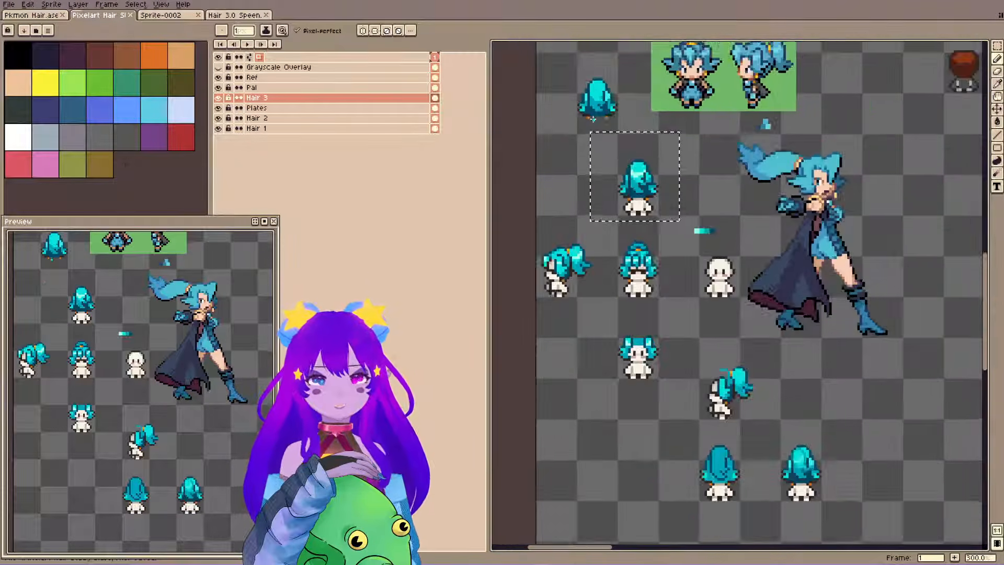
pyautogui.hscroll(-2, 739, 227)
pyautogui.moveTo(739, 227); pyautogui.dragTo(671, 263)
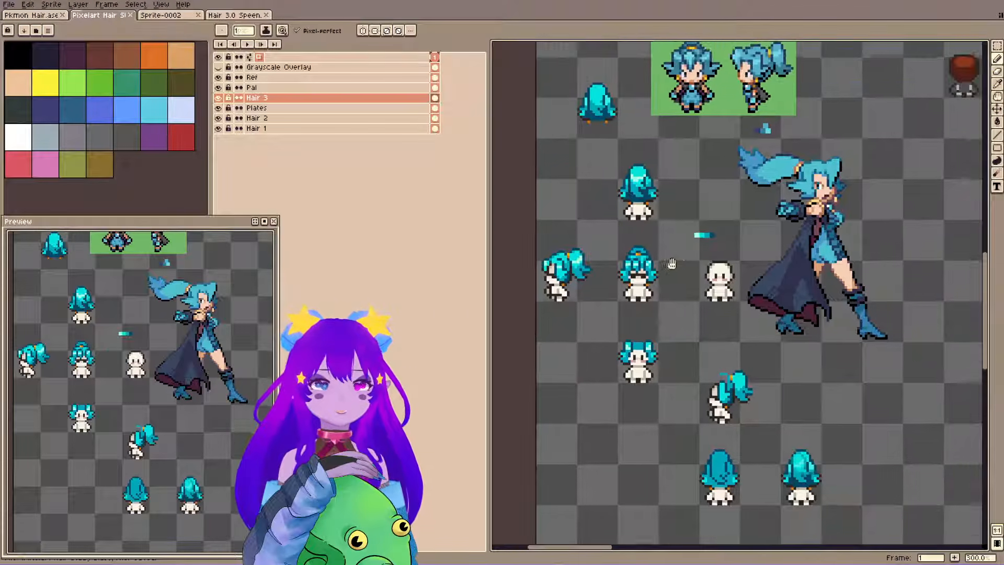
pyautogui.hotkey('ctrl', 's')
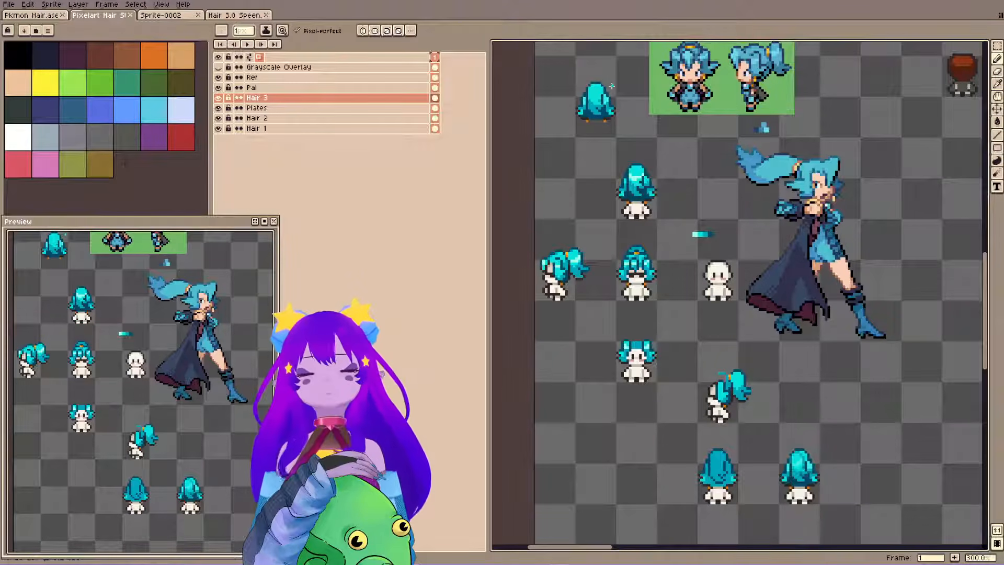
pyautogui.moveTo(684, 205); pyautogui.dragTo(670, 179)
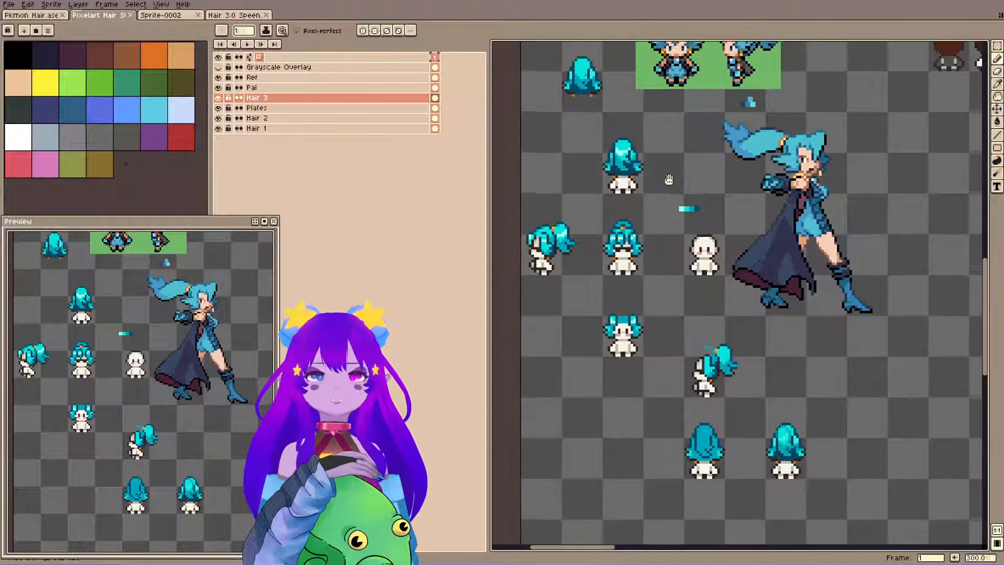
pyautogui.hotkey('ctrl', 's')
pyautogui.moveTo(622, 145); pyautogui.dragTo(637, 155)
pyautogui.press('m')
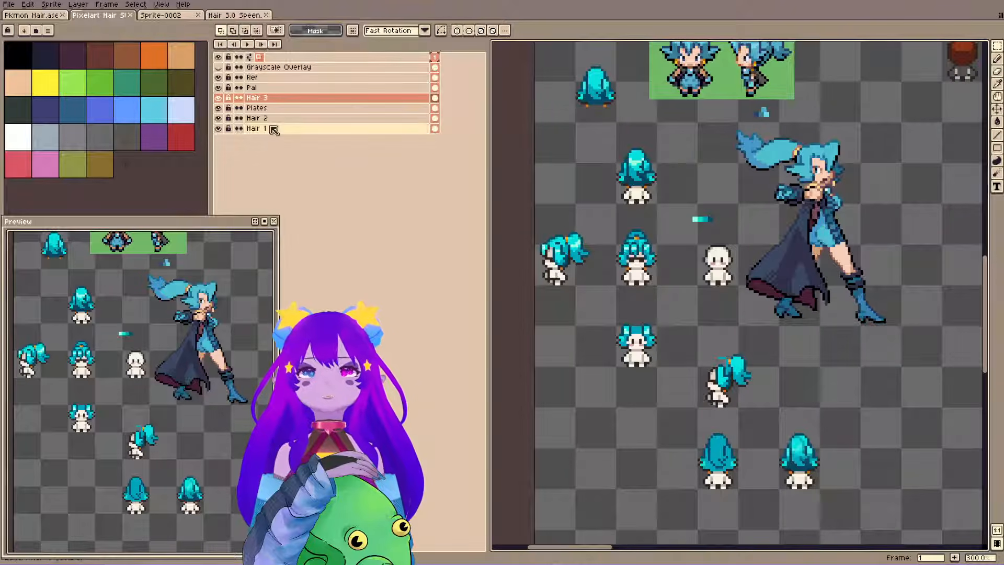
pyautogui.hotkey('ctrl', 's')
pyautogui.hotkey('ctrl', 'e')
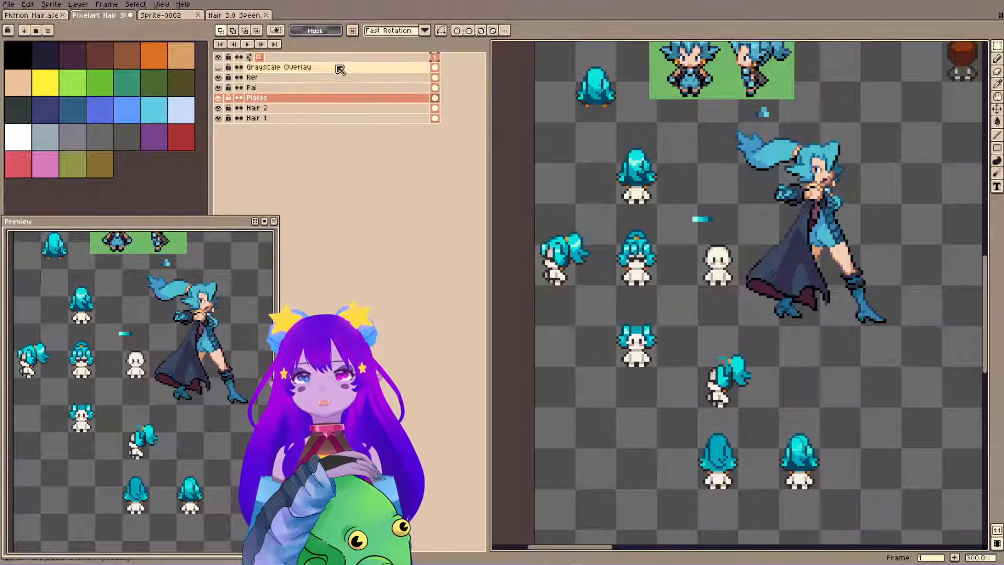
# Switch to the Hair 3.0 Speen file and widen its canvas to 64+32 px, adding the extra space to the right of the red-haired sprite.
pyautogui.click(236, 15)
pyautogui.scroll(-3, 141, 305)
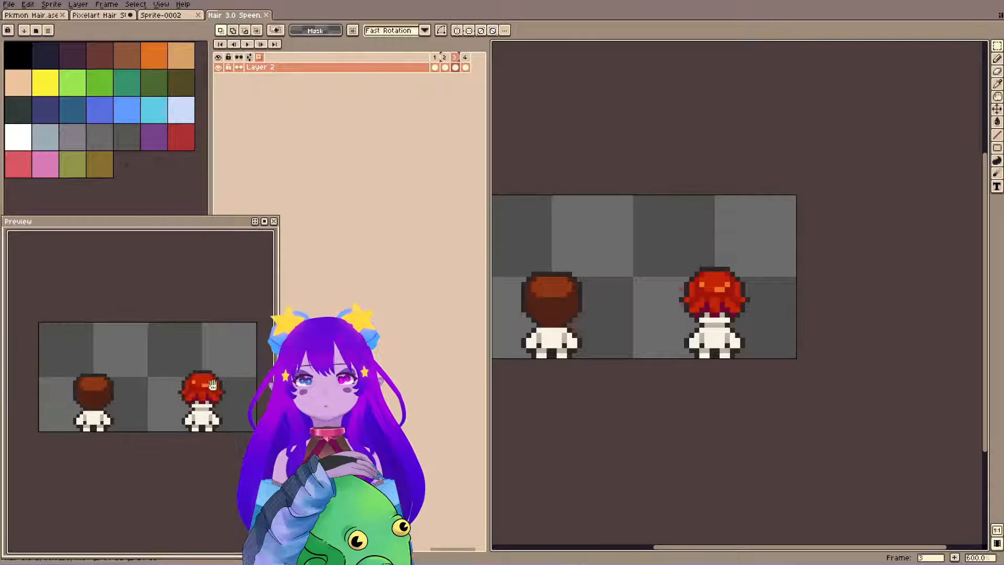
pyautogui.click(52, 4)
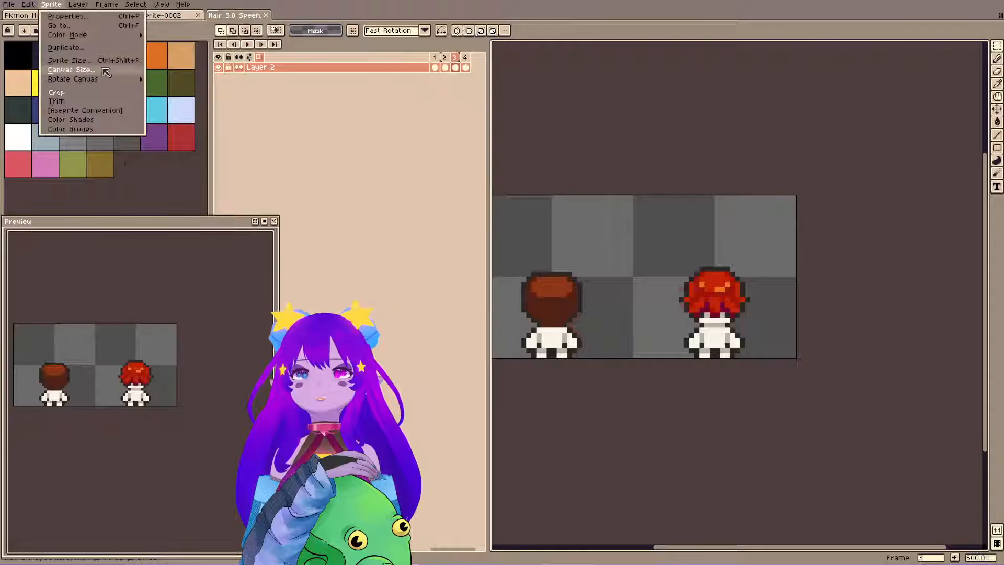
pyautogui.click(69, 60)
pyautogui.press('Escape')
pyautogui.click(51, 4)
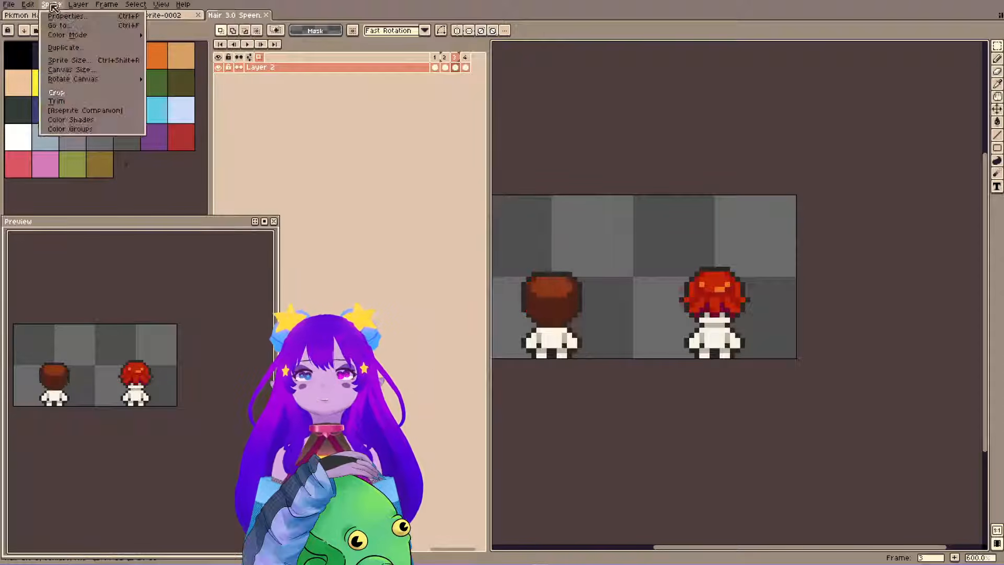
pyautogui.click(69, 70)
pyautogui.write('64')
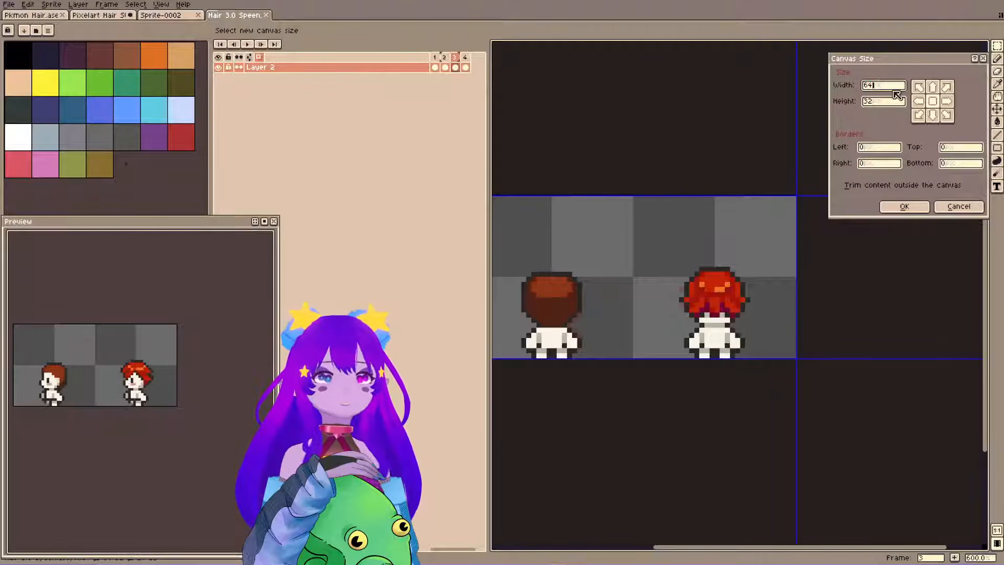
pyautogui.write('+32')
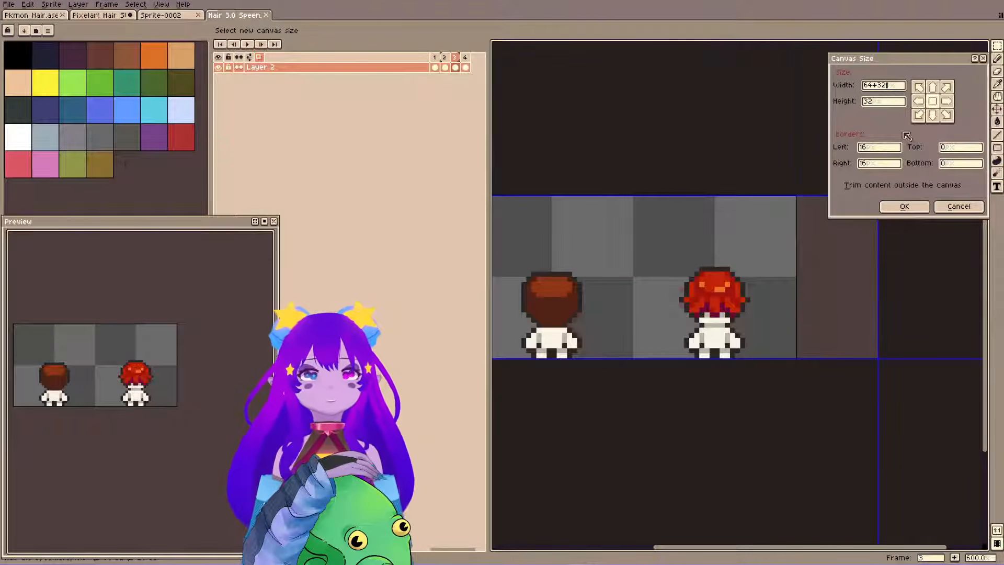
pyautogui.press('Tab')
pyautogui.click(919, 210)
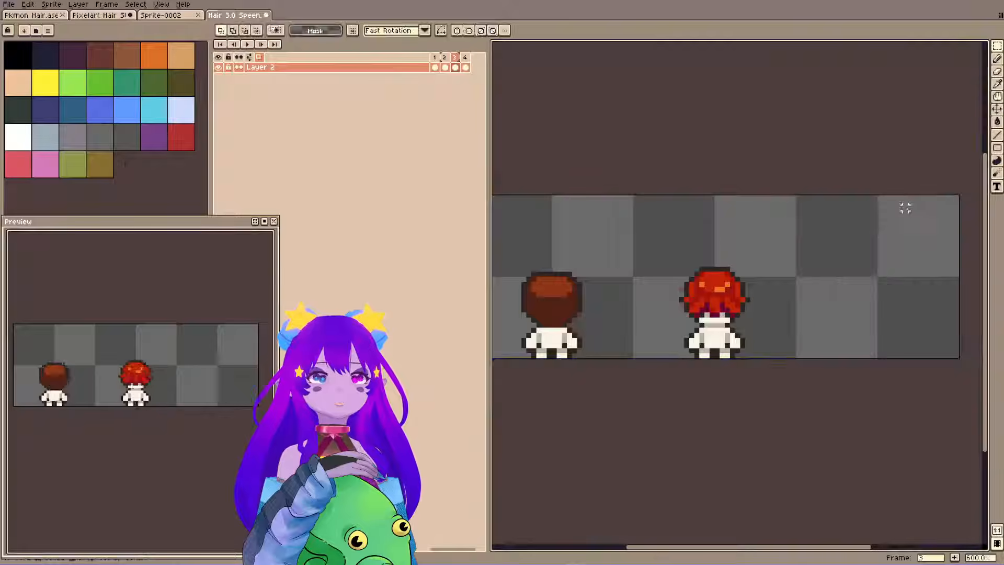
# Go to frame 1 of the Hair 3.0 Speen animation and save the widened file.
pyautogui.click(435, 67)
pyautogui.moveTo(777, 283); pyautogui.dragTo(682, 291)
pyautogui.scroll(-1, 726, 295)
pyautogui.moveTo(726, 296); pyautogui.dragTo(746, 308)
pyautogui.hotkey('ctrl', 's')
pyautogui.moveTo(696, 269); pyautogui.dragTo(717, 269)
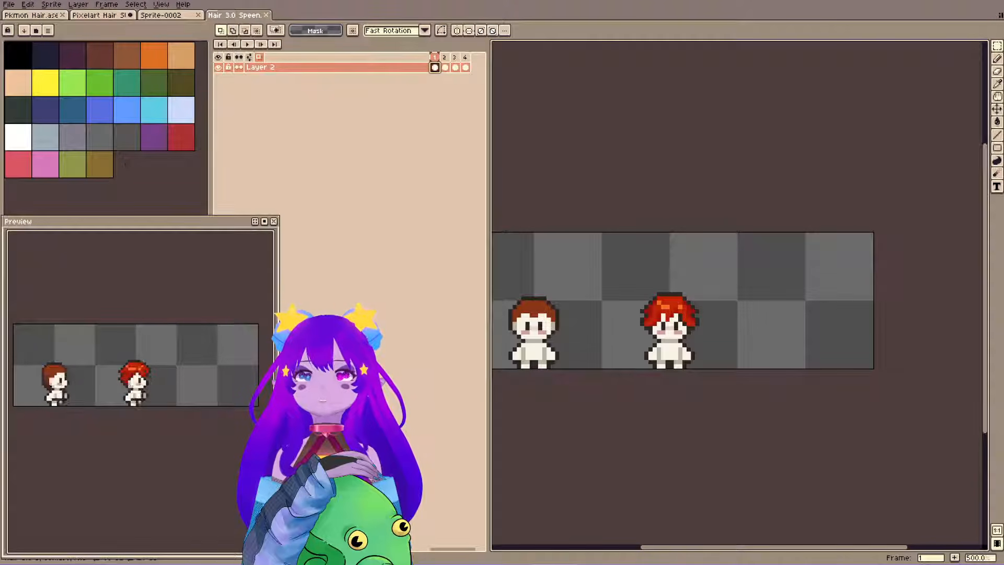
# Copy the front-view updo sprite from the Pixelart Hair file and place it in frame 1, beside the red-haired sprite.
pyautogui.click(100, 15)
pyautogui.moveTo(607, 233); pyautogui.dragTo(663, 292)
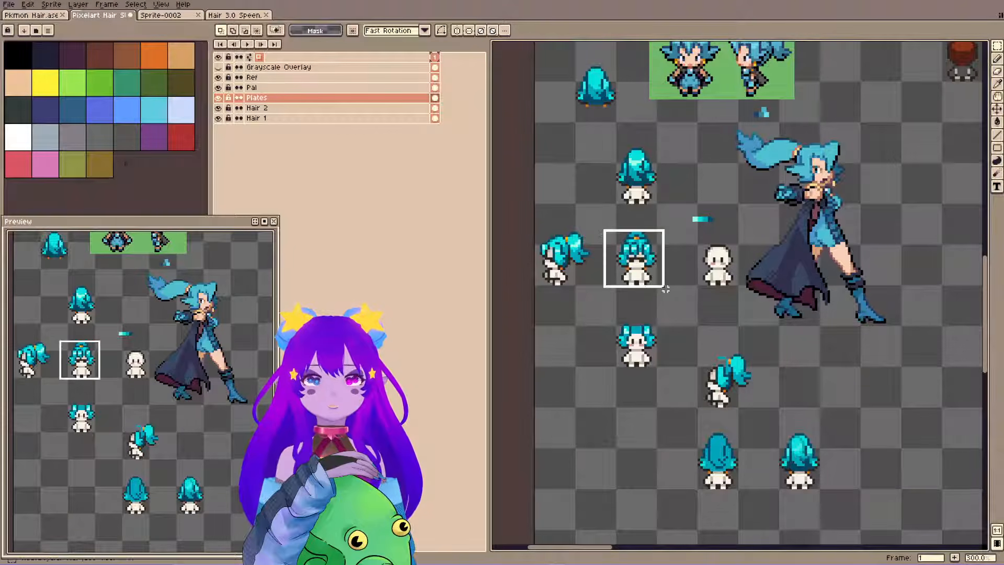
pyautogui.click(217, 12)
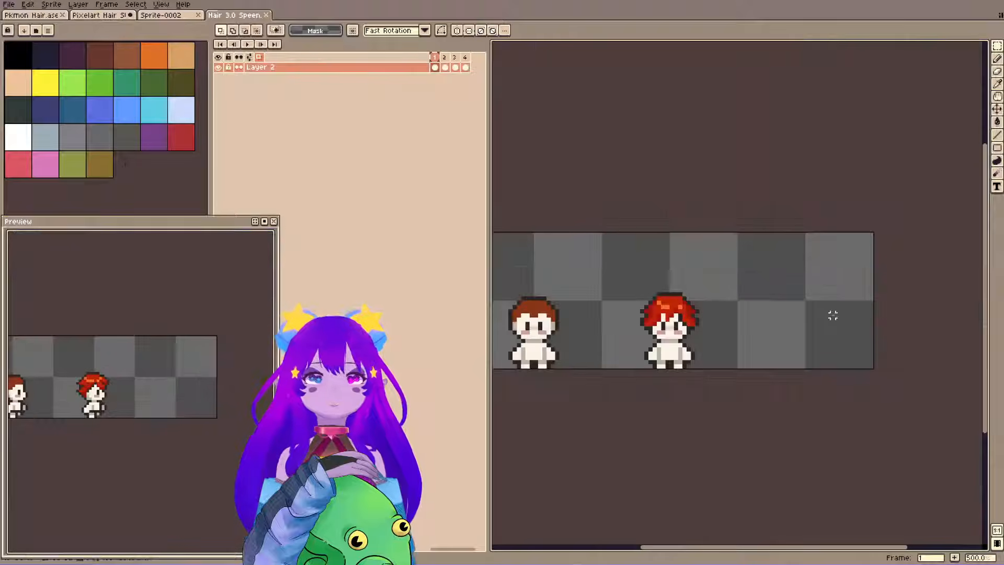
pyautogui.hotkey('ctrl', 'v')
pyautogui.moveTo(654, 298); pyautogui.dragTo(824, 334)
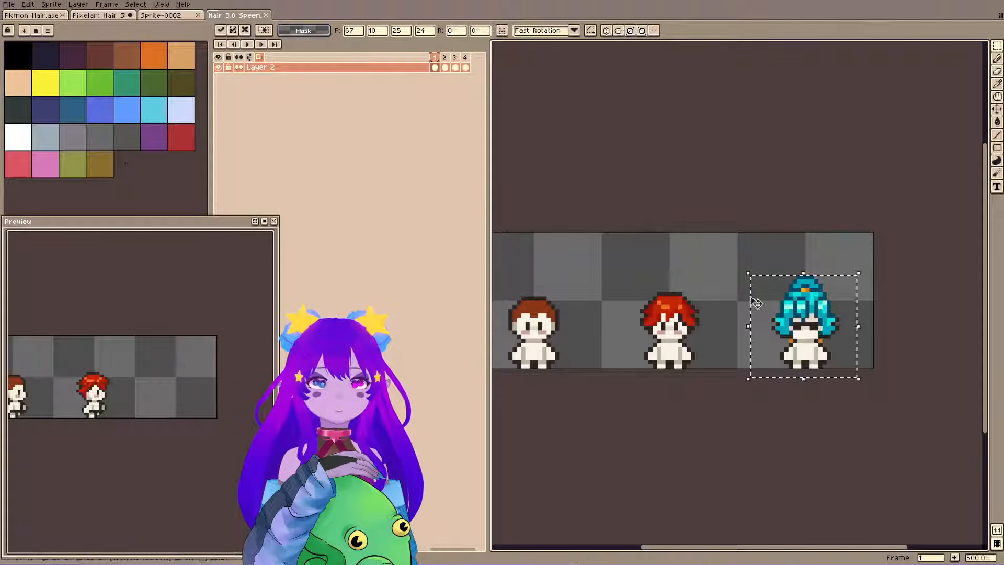
pyautogui.press('Return')
# Copy the highlighted back-view updo sprite from the Pixelart Hair file into frame 3, beside the red-haired back view.
pyautogui.click(465, 67)
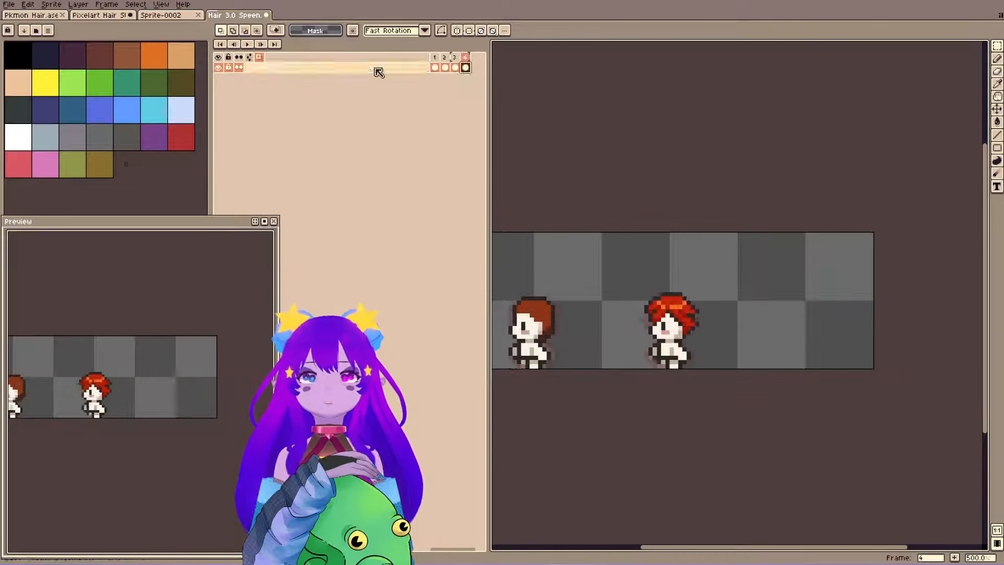
pyautogui.click(455, 67)
pyautogui.click(89, 12)
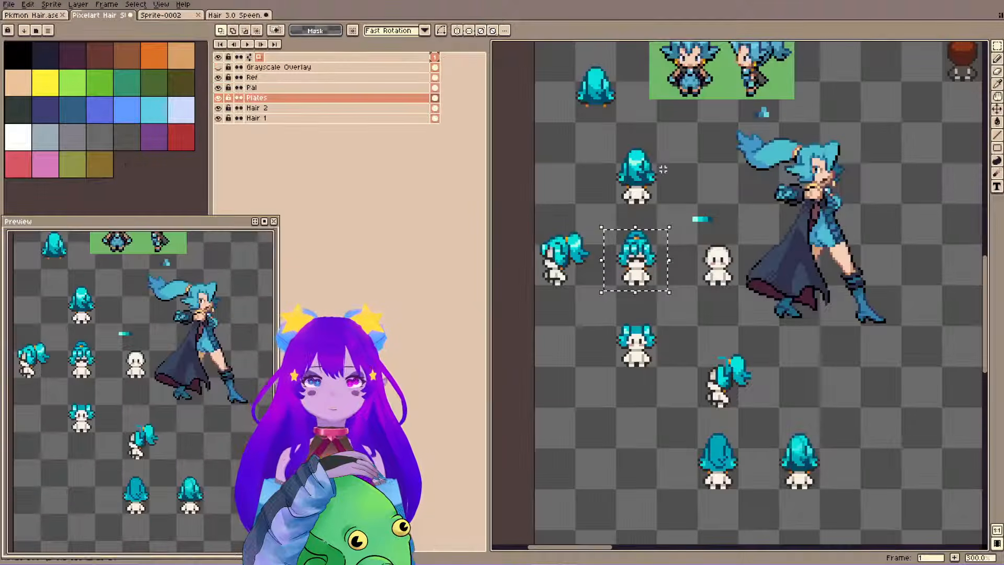
pyautogui.moveTo(602, 136); pyautogui.dragTo(675, 215)
pyautogui.click(267, 16)
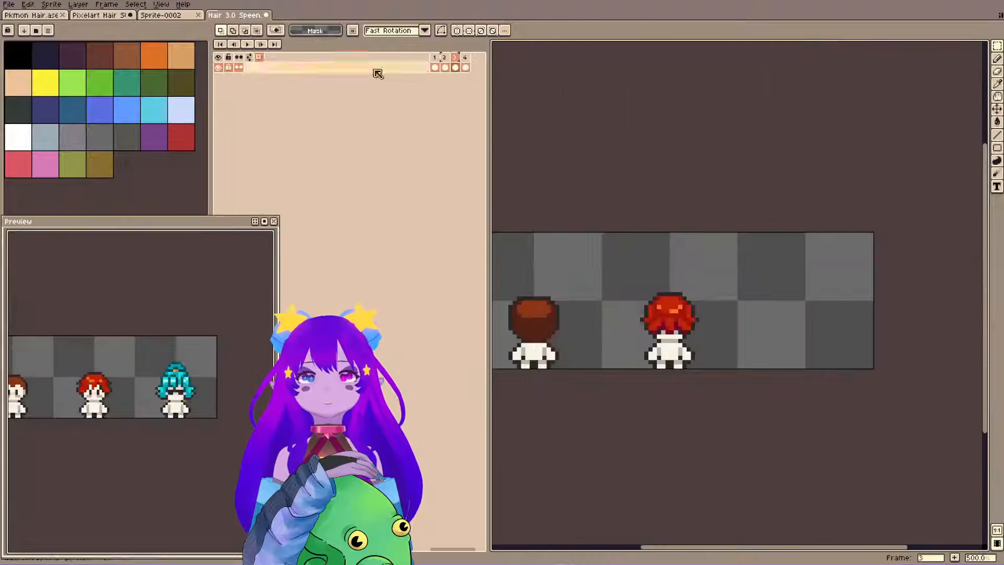
pyautogui.hotkey('ctrl', 'v')
pyautogui.moveTo(646, 301); pyautogui.dragTo(816, 302)
pyautogui.press('Down')
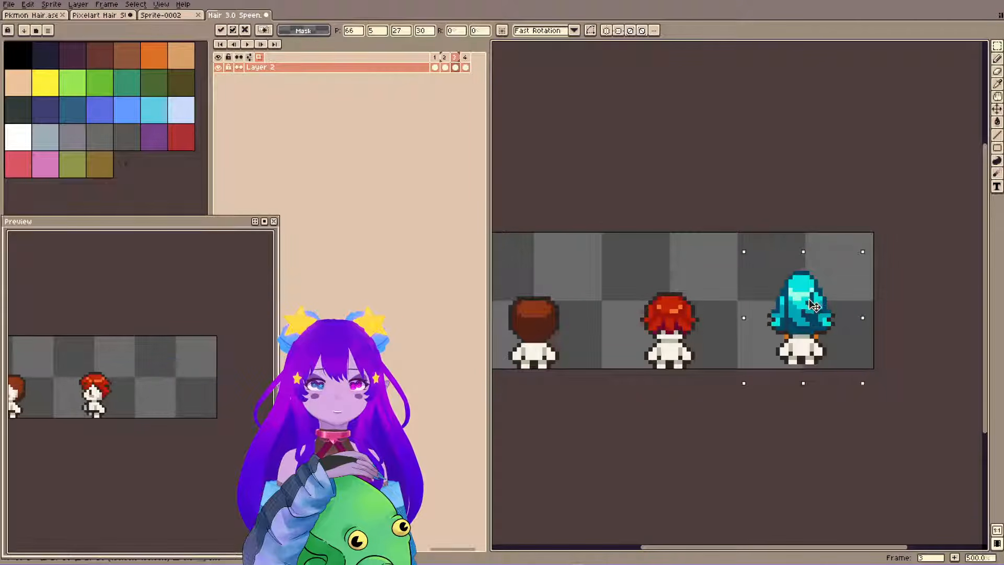
pyautogui.press('Return')
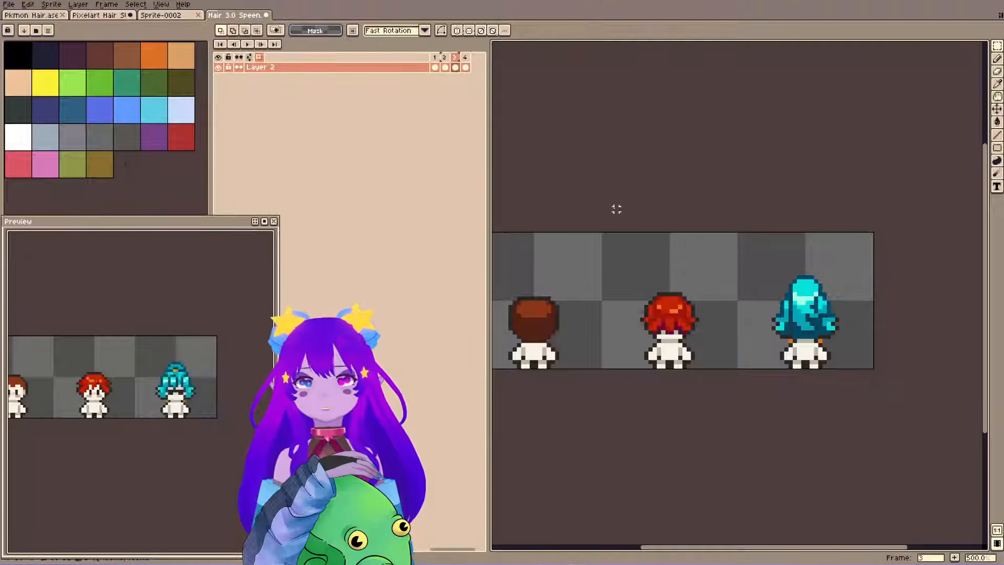
# Copy the side-view ponytail sprite into frame 2 beside the red-haired sprite and flip it horizontally to face right.
pyautogui.click(96, 16)
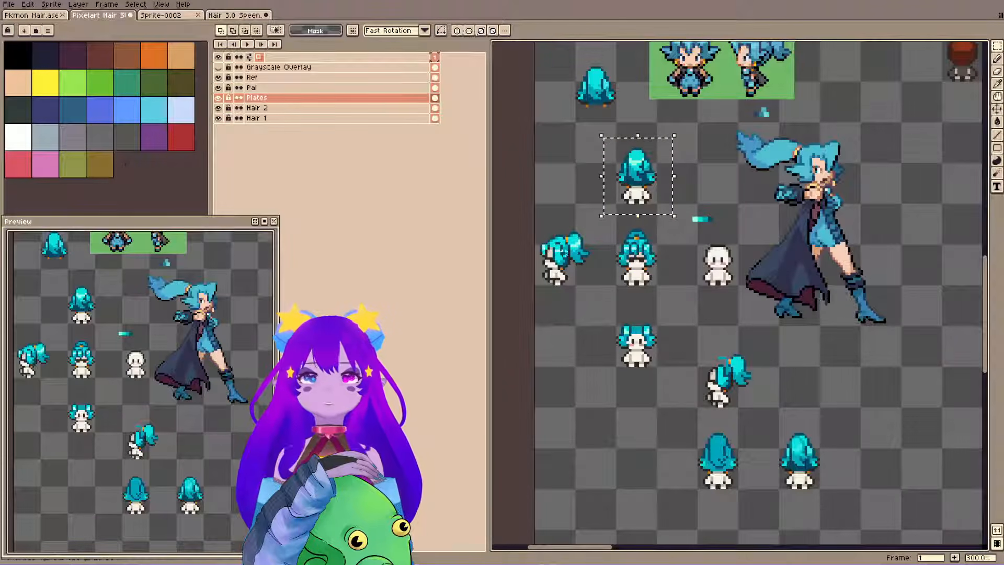
pyautogui.moveTo(535, 219); pyautogui.dragTo(601, 291)
pyautogui.click(224, 15)
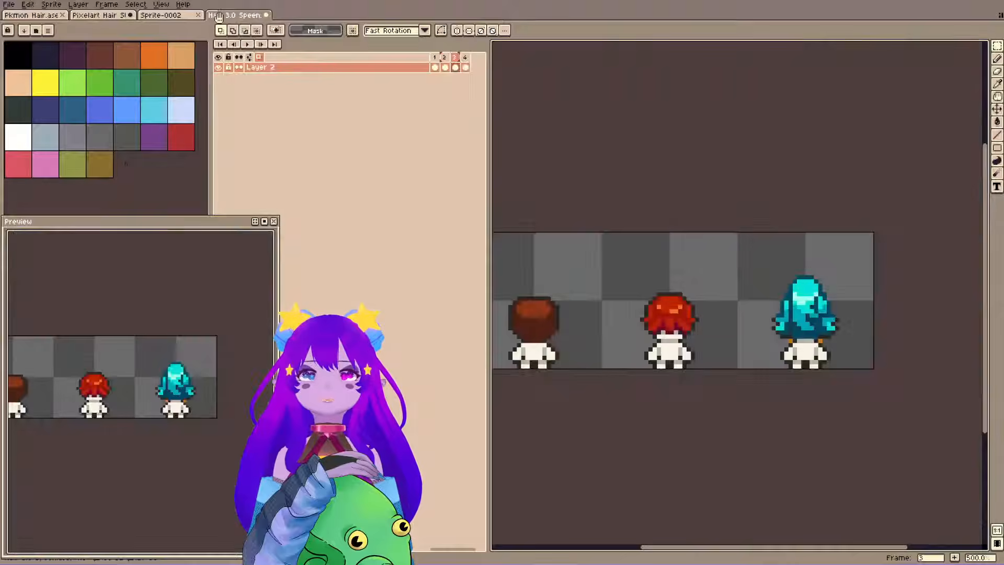
pyautogui.click(445, 68)
pyautogui.hotkey('ctrl', 'v')
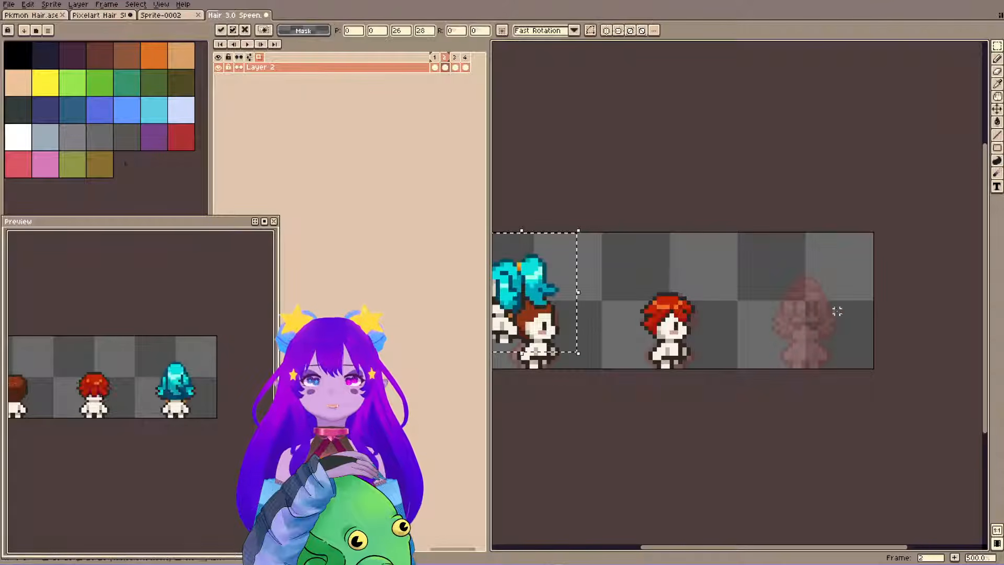
pyautogui.moveTo(549, 293); pyautogui.dragTo(802, 329)
pyautogui.hotkey('shift', 'h')
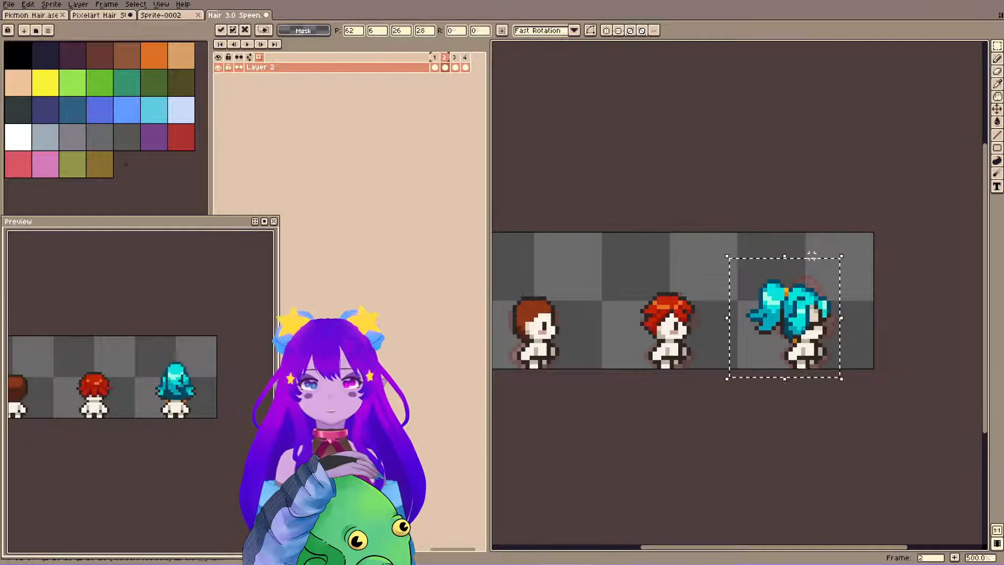
pyautogui.click(540, 132)
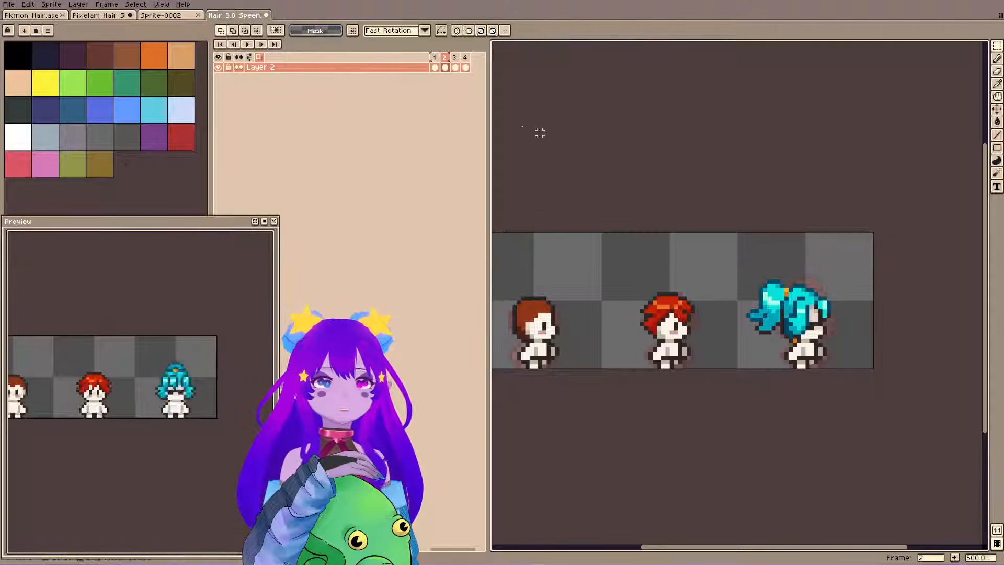
# Paste the side-view ponytail sprite into frame 4, facing left beside the red-haired sprite.
pyautogui.click(464, 67)
pyautogui.hotkey('ctrl', 'v')
pyautogui.moveTo(544, 294); pyautogui.dragTo(830, 320)
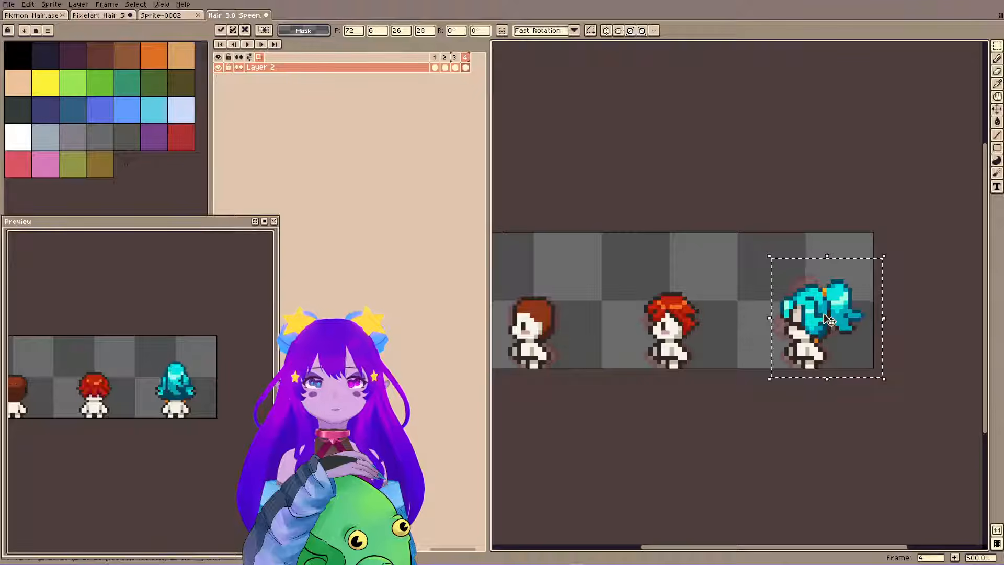
pyautogui.click(693, 281)
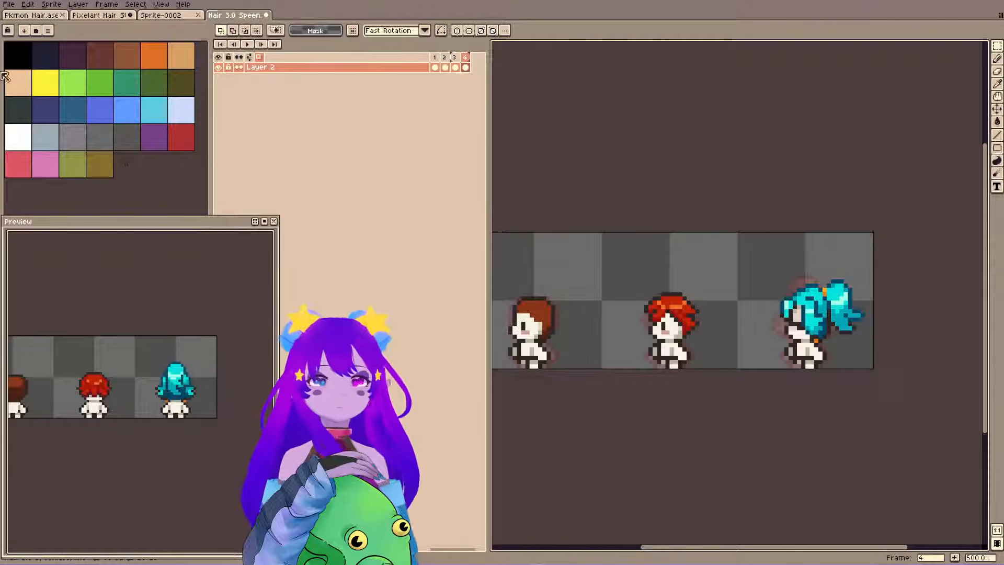
# Undo the recent edits in the Pixelart Hair file until Hair 3 is a separate layer again, and save the file.
pyautogui.click(20, 16)
pyautogui.click(102, 14)
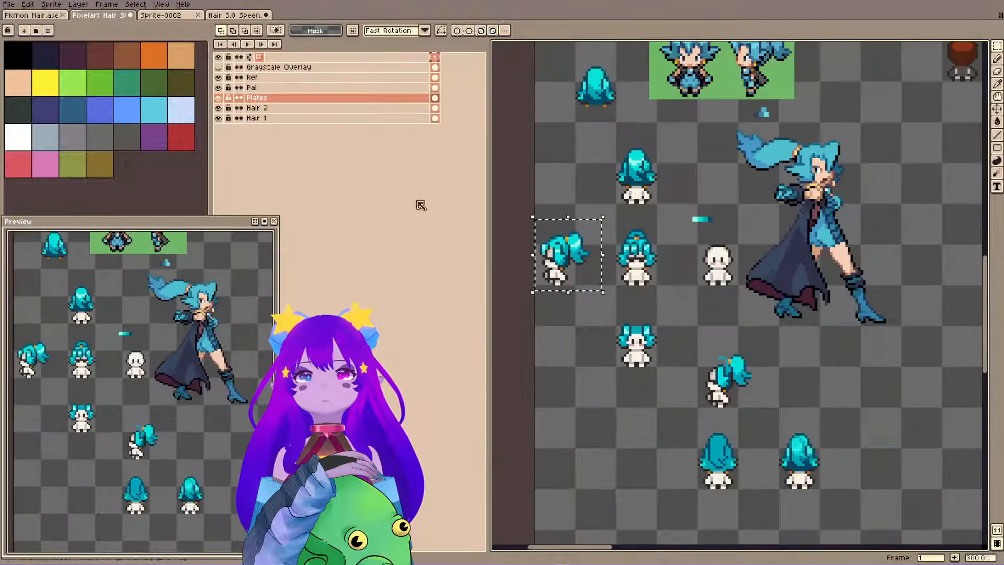
pyautogui.click(695, 263)
pyautogui.hotkey('ctrl', 'z')
pyautogui.hotkey('ctrl', 'z')
pyautogui.hotkey('ctrl', 'z')
pyautogui.hotkey('ctrl', 'z')
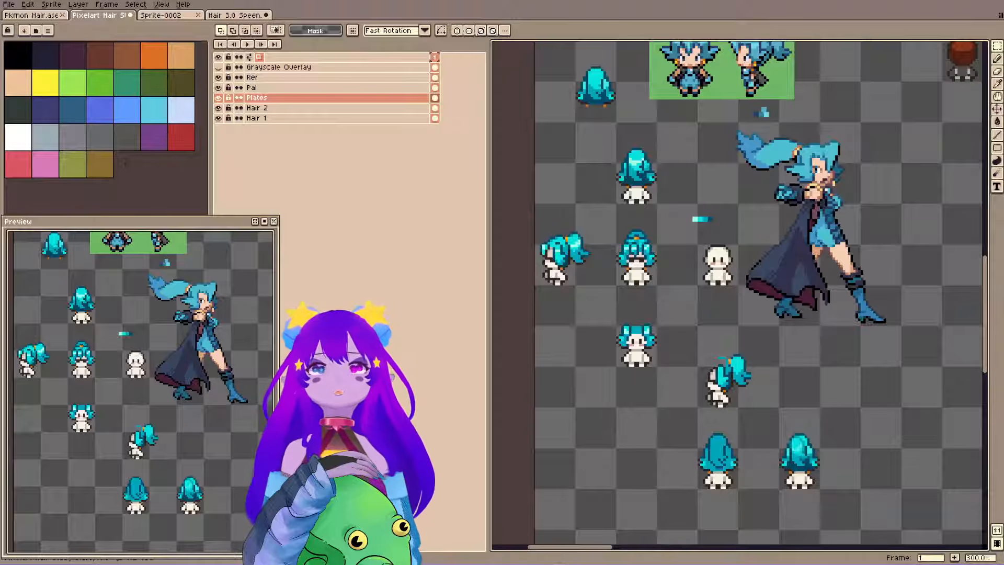
pyautogui.hotkey('ctrl', 'z')
pyautogui.hotkey('ctrl', 'z')
pyautogui.hotkey('ctrl', 'z')
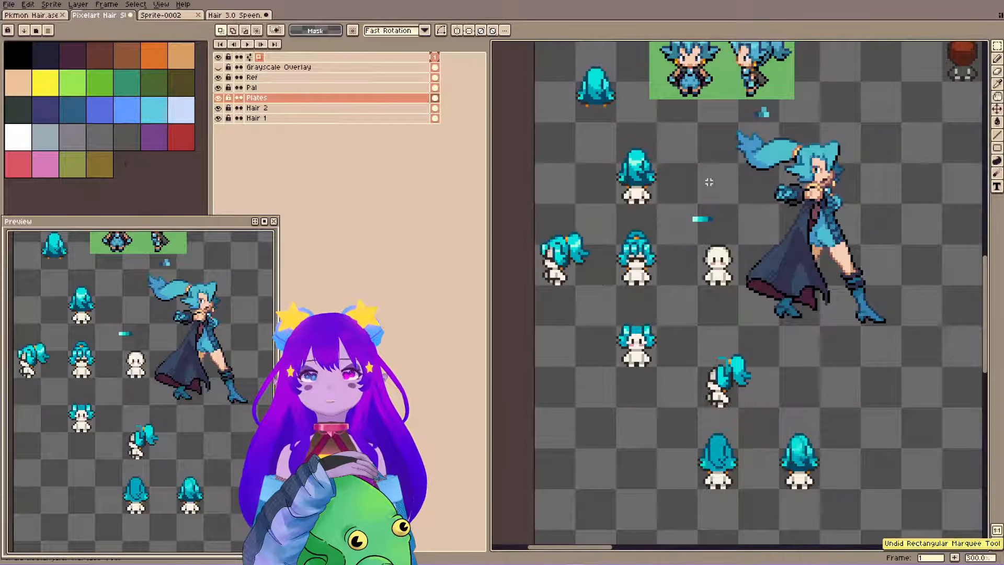
pyautogui.hotkey('ctrl', 's')
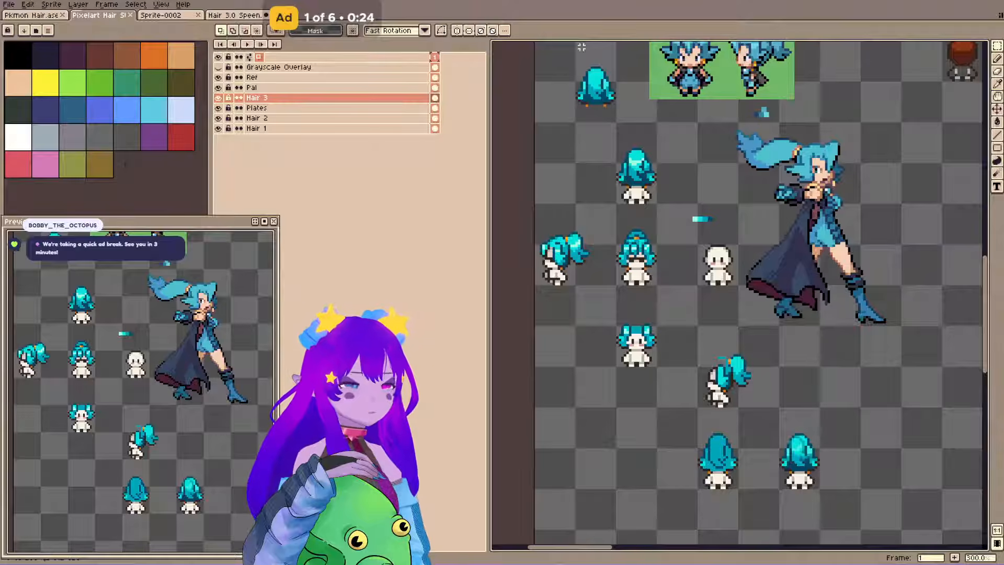
# Close the Sprite-0002 file and reposition the Hair 3.0 Speen preview to show the teal updo sprite turning.
pyautogui.click(166, 16)
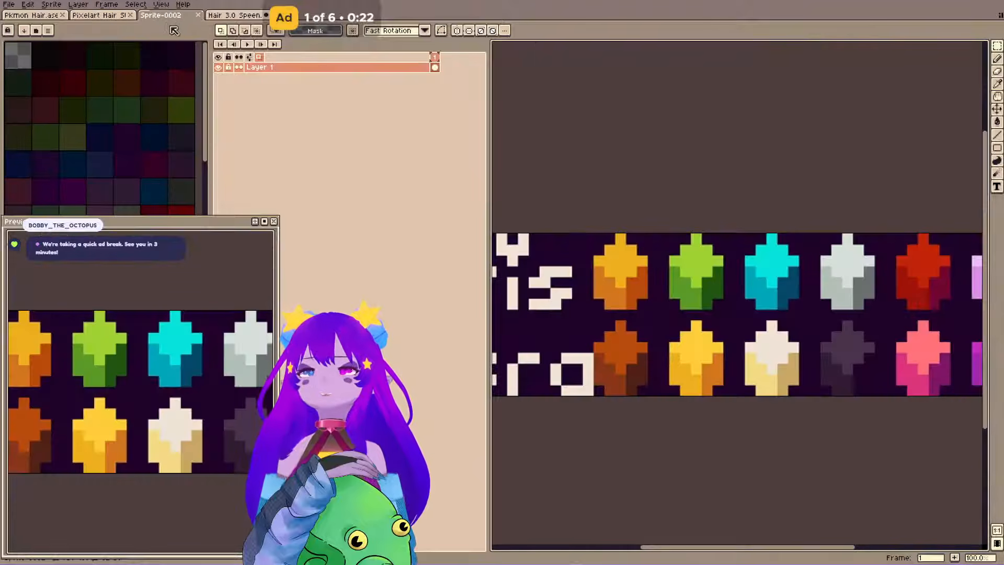
pyautogui.click(197, 15)
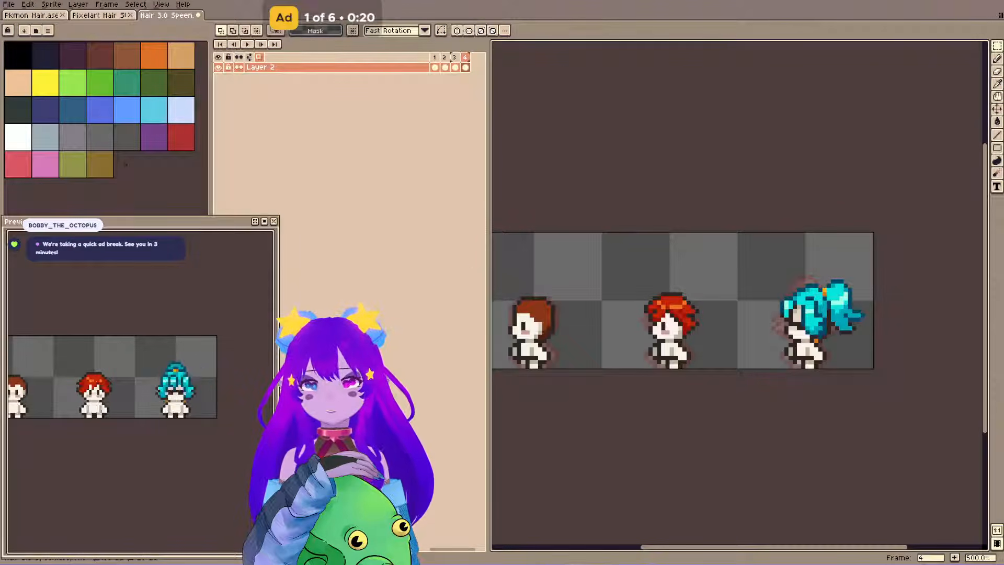
pyautogui.scroll(2, 127, 314)
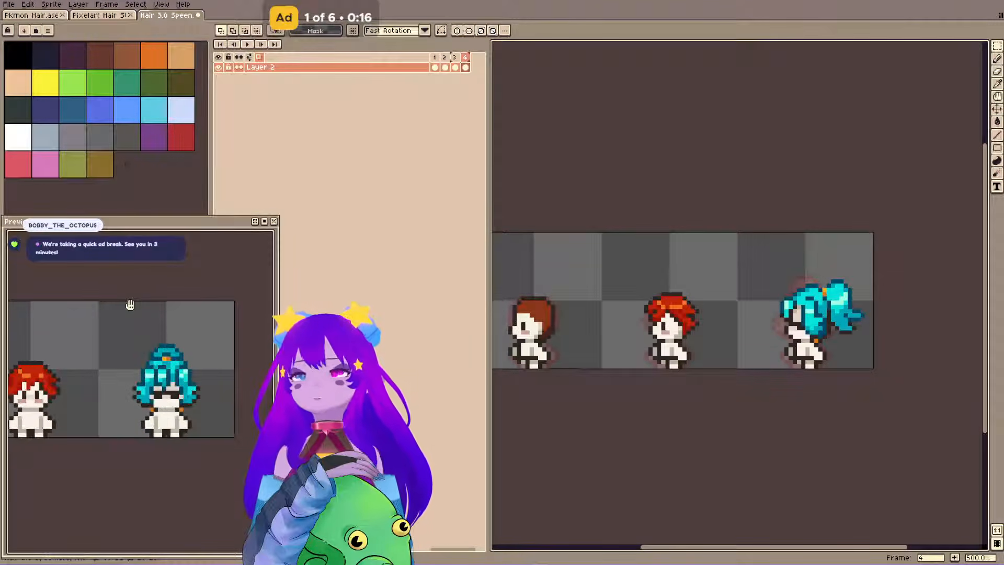
pyautogui.scroll(-2, 99, 316)
pyautogui.moveTo(118, 318); pyautogui.dragTo(181, 340)
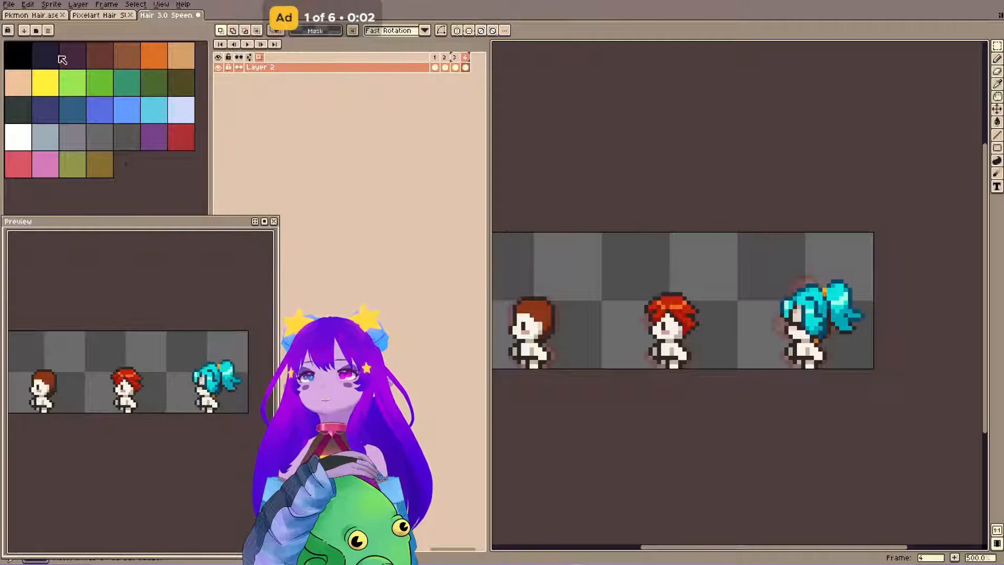
# Look over the hair sprites in the Pixelart Hair file and the character references in the Pkmon Hair file, including the blue-haired ponytail character.
pyautogui.click(46, 16)
pyautogui.click(97, 17)
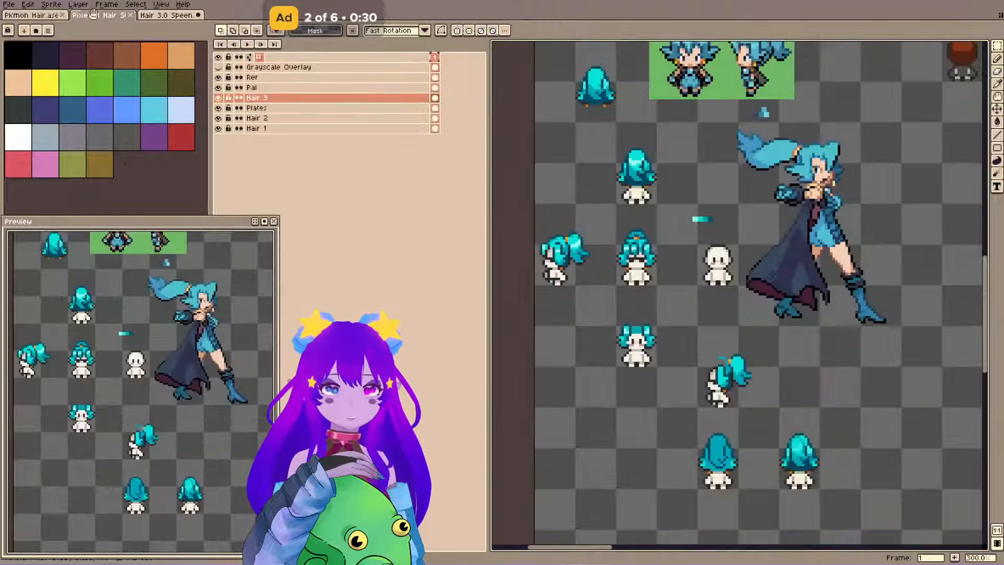
pyautogui.scroll(-3, 554, 413)
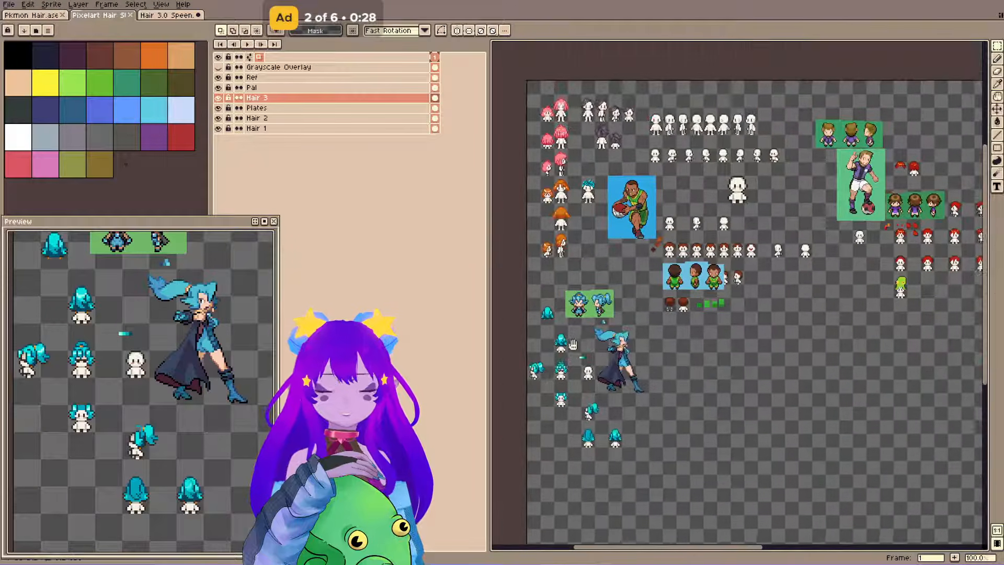
pyautogui.click(48, 15)
pyautogui.scroll(-3, 699, 234)
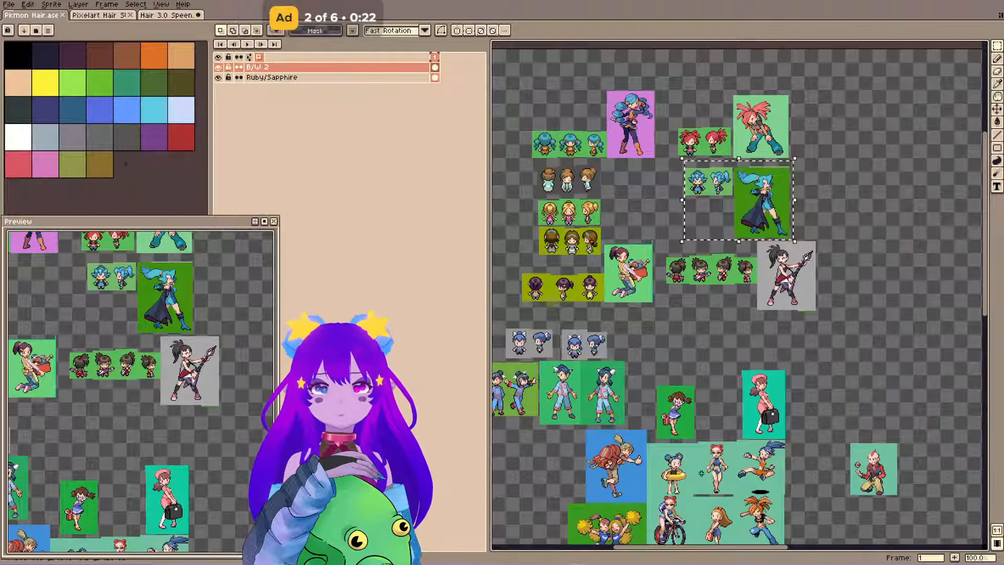
pyautogui.moveTo(653, 445); pyautogui.dragTo(616, 296)
pyautogui.scroll(3, 561, 407)
pyautogui.scroll(3, 561, 408)
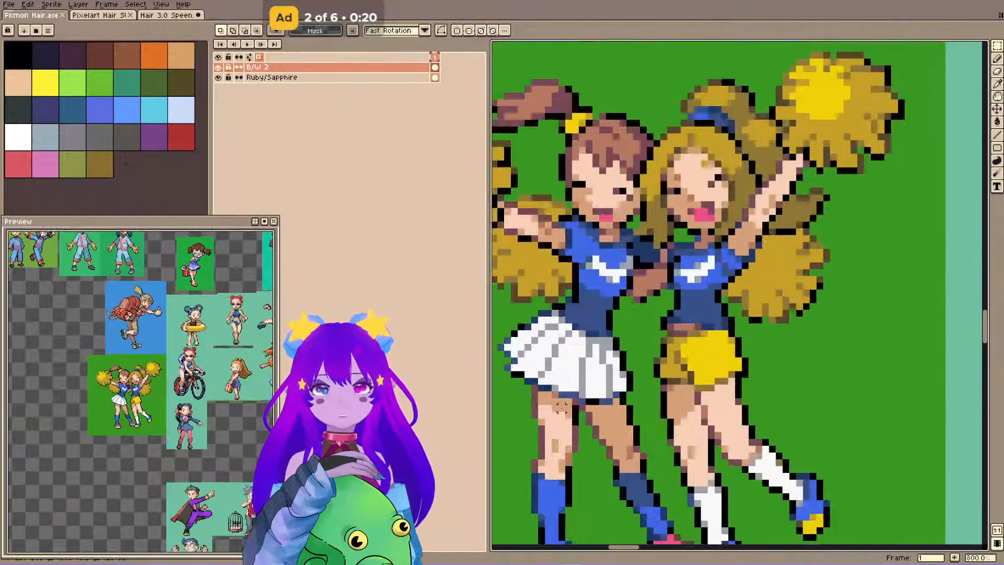
pyautogui.scroll(-5, 562, 404)
pyautogui.scroll(2, 653, 362)
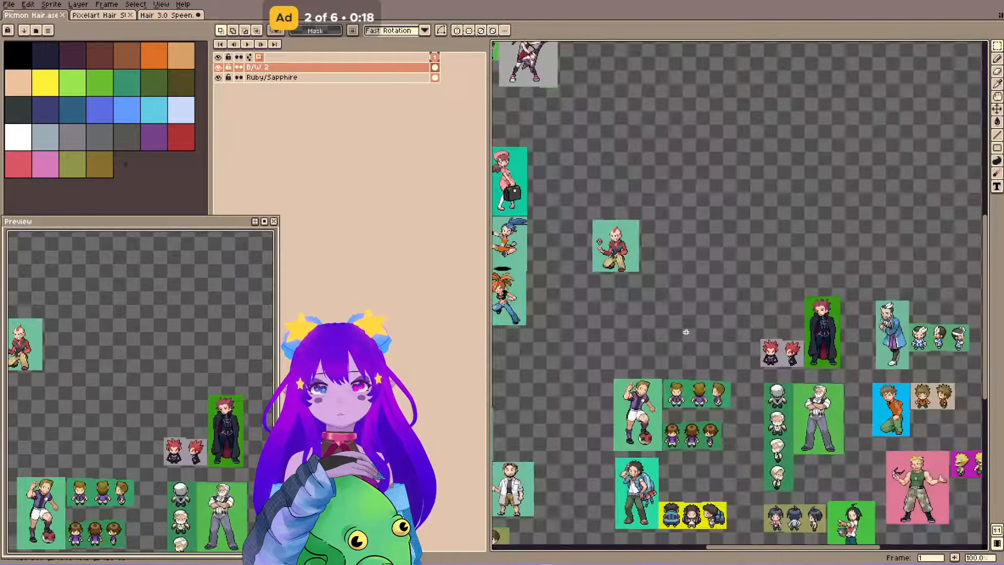
pyautogui.moveTo(653, 362); pyautogui.dragTo(753, 353)
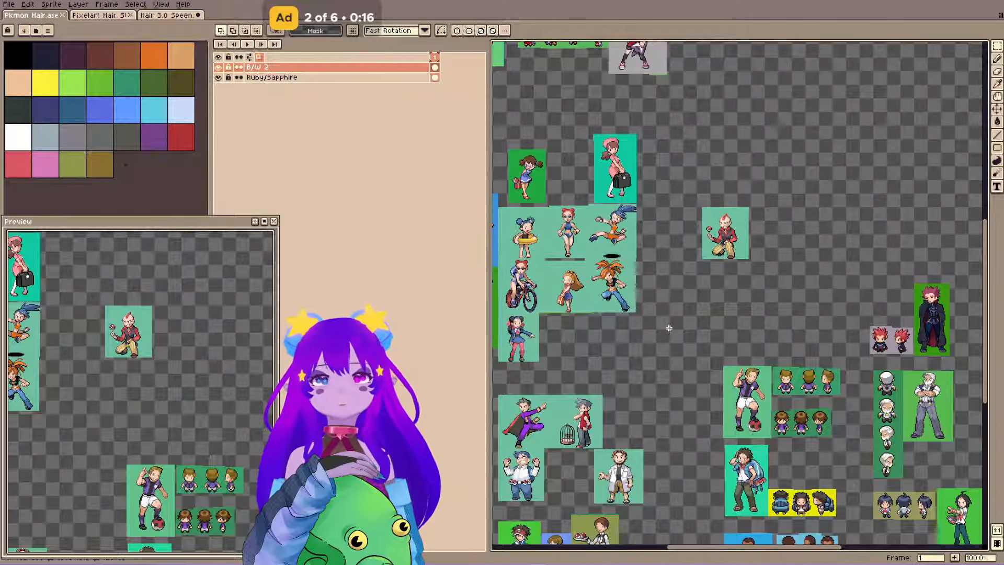
pyautogui.moveTo(563, 144); pyautogui.dragTo(669, 215)
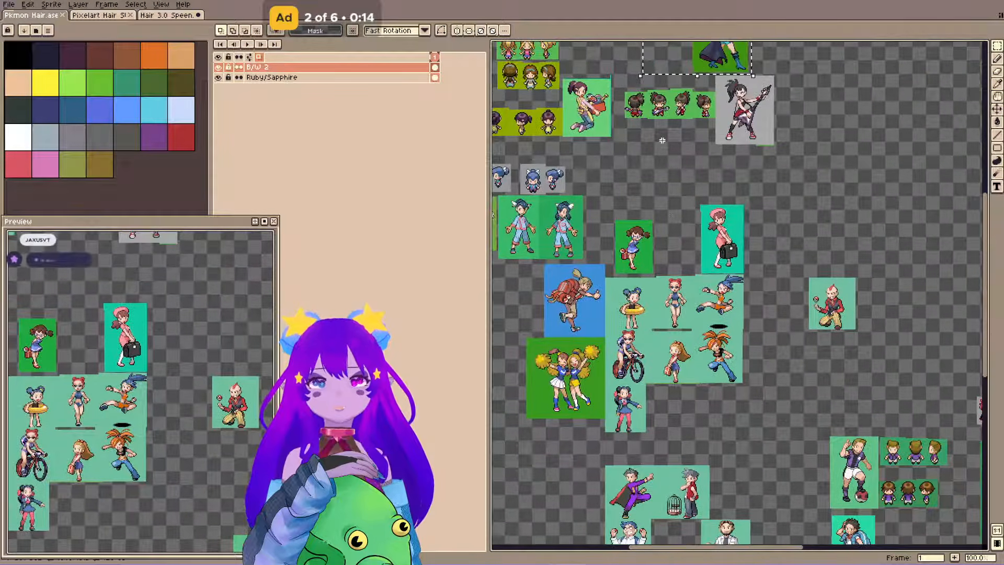
pyautogui.moveTo(661, 141); pyautogui.dragTo(728, 346)
pyautogui.scroll(2, 782, 157)
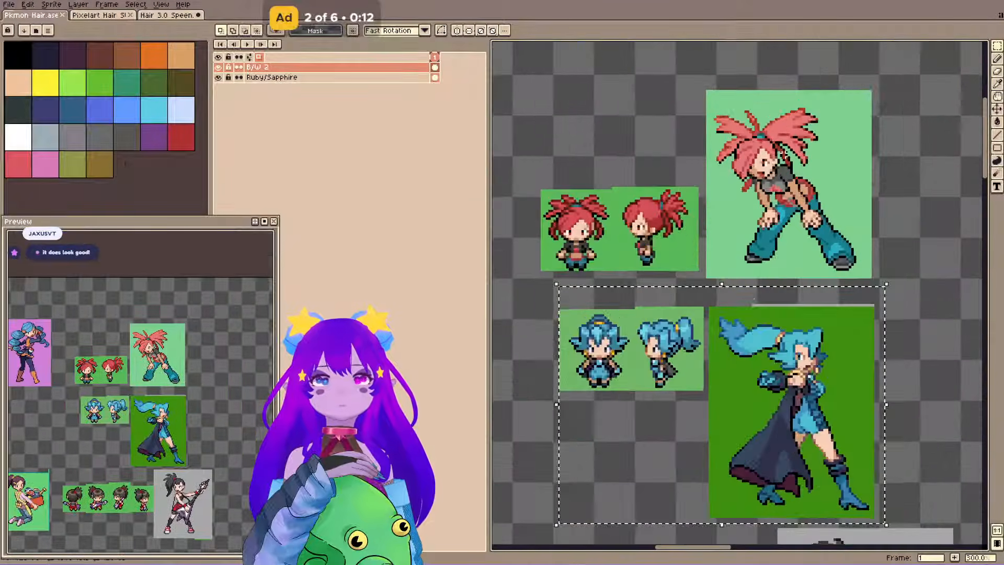
pyautogui.moveTo(785, 325); pyautogui.dragTo(715, 247)
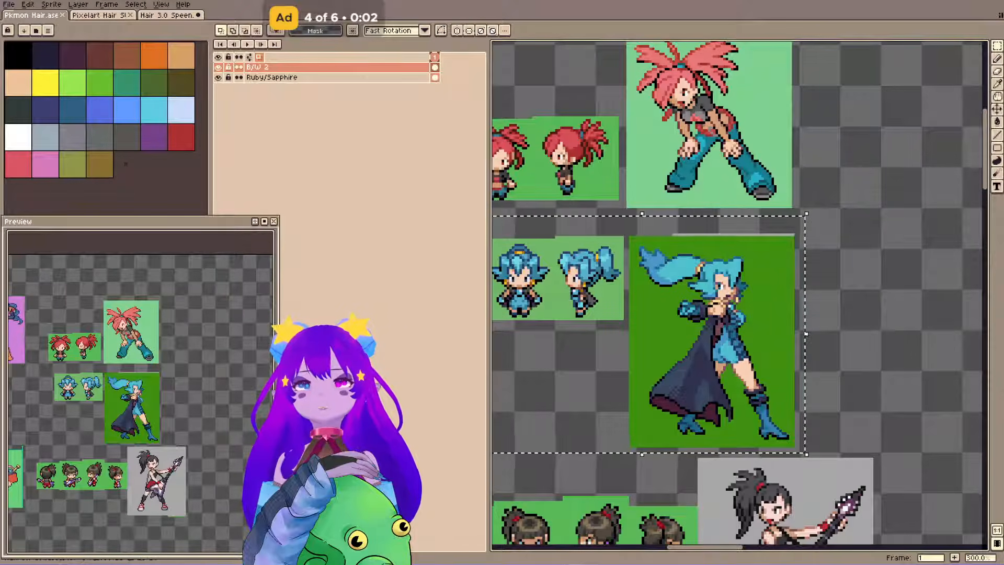
# Return to the Hair 3.0 Speen animation, center its canvas and save the file.
pyautogui.click(164, 14)
pyautogui.moveTo(629, 208); pyautogui.dragTo(667, 215)
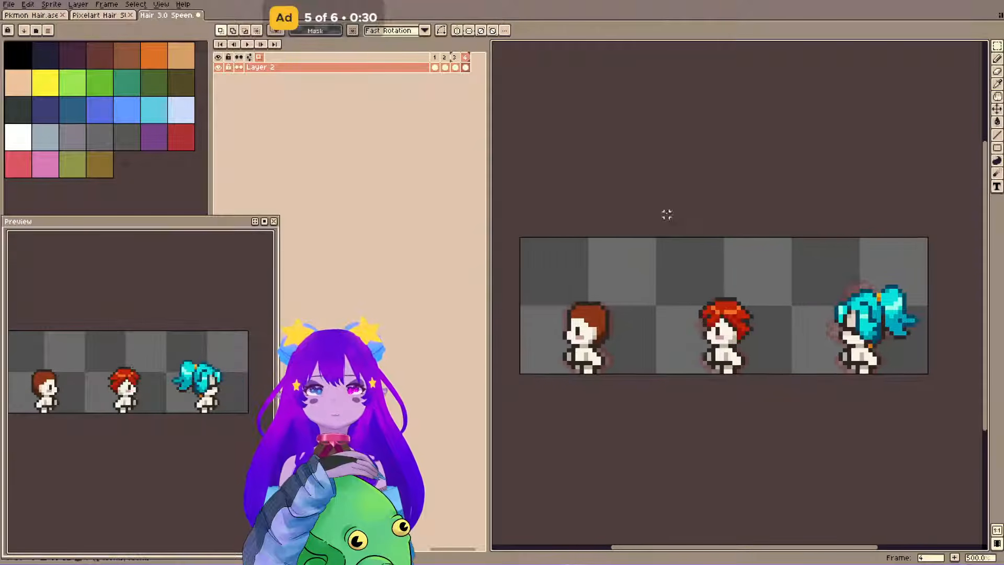
pyautogui.moveTo(601, 218); pyautogui.dragTo(611, 264)
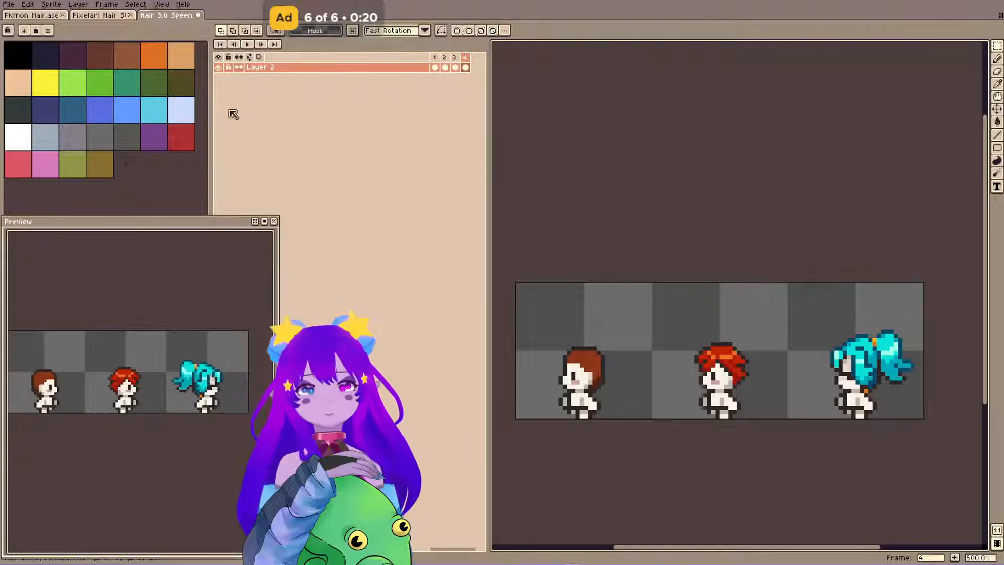
pyautogui.moveTo(615, 132); pyautogui.dragTo(632, 85)
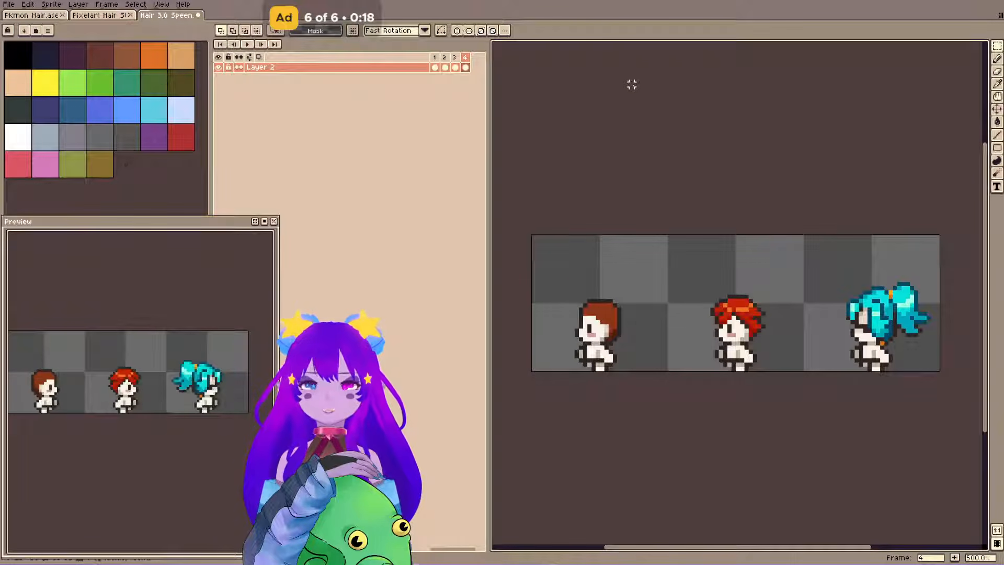
pyautogui.hotkey('ctrl', 's')
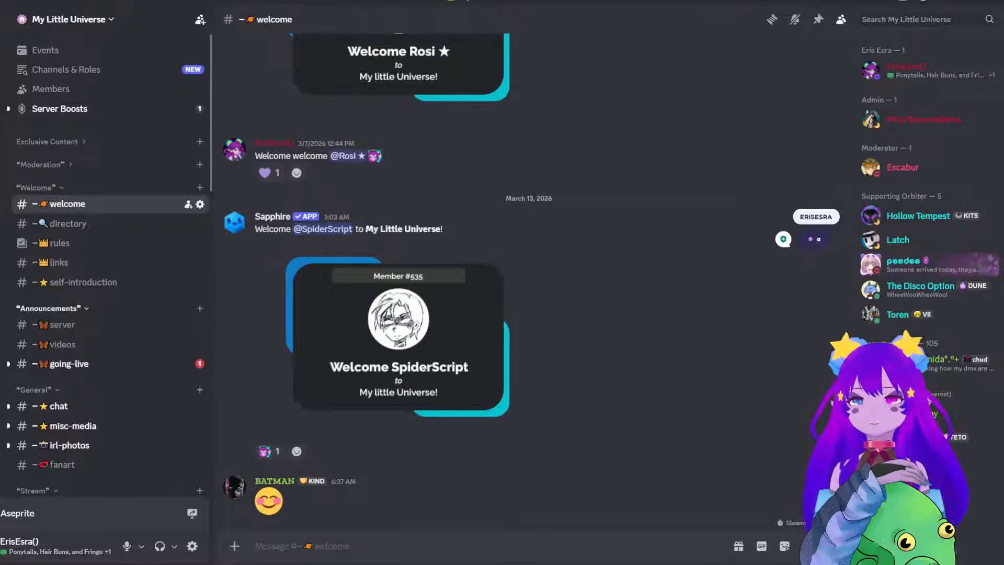
# Open the Hair - Ponytail, Braids, Curls thread under pixelart-study-with-me and go back to its March 2025 posts.
pyautogui.scroll(-3, 104, 344)
pyautogui.click(81, 369)
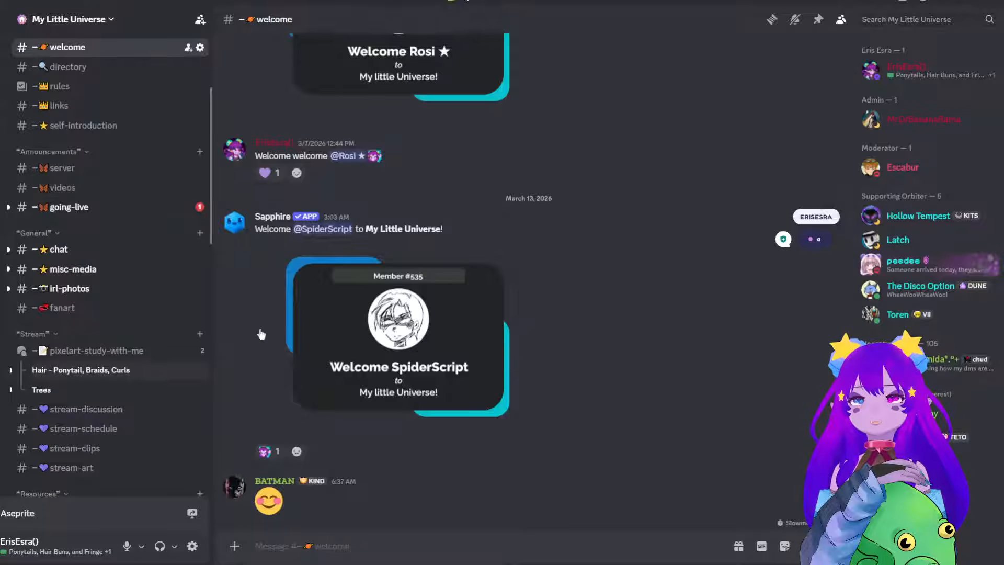
pyautogui.scroll(15, 557, 211)
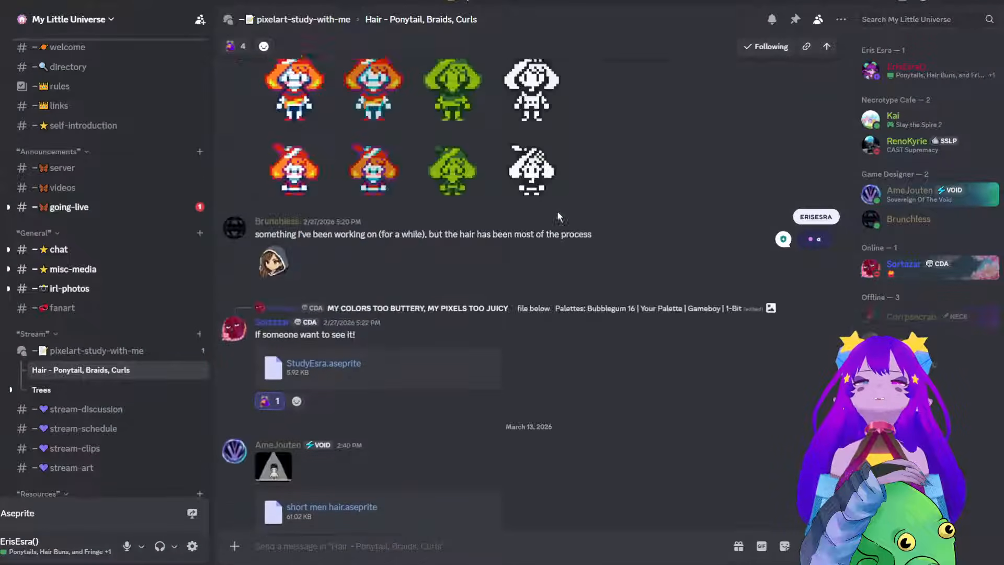
pyautogui.scroll(15, 558, 205)
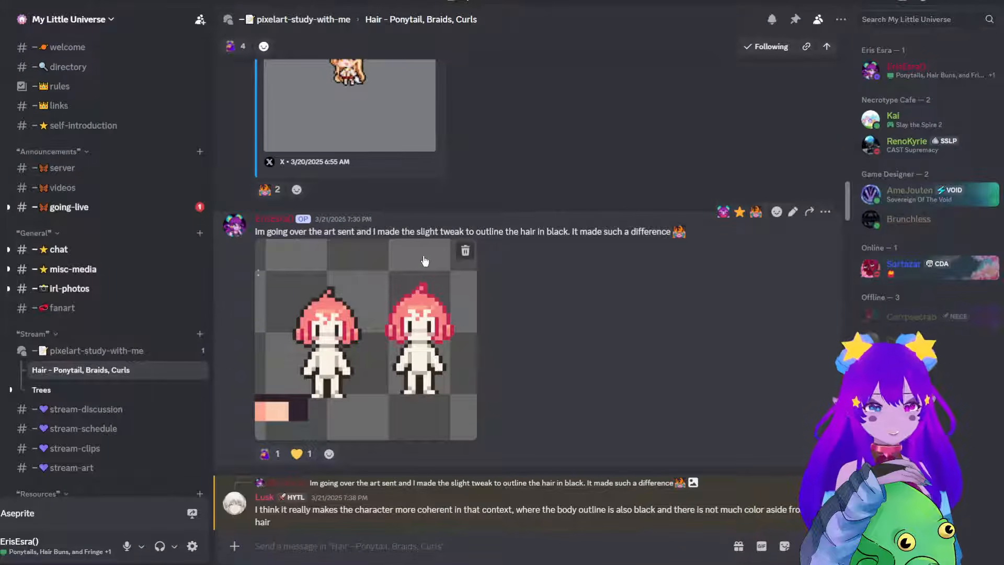
# Look over the hair sprites and comments shared in the thread, from the pink outlined wigs to the newest March 13, 2026 posts.
pyautogui.scroll(-6, 424, 261)
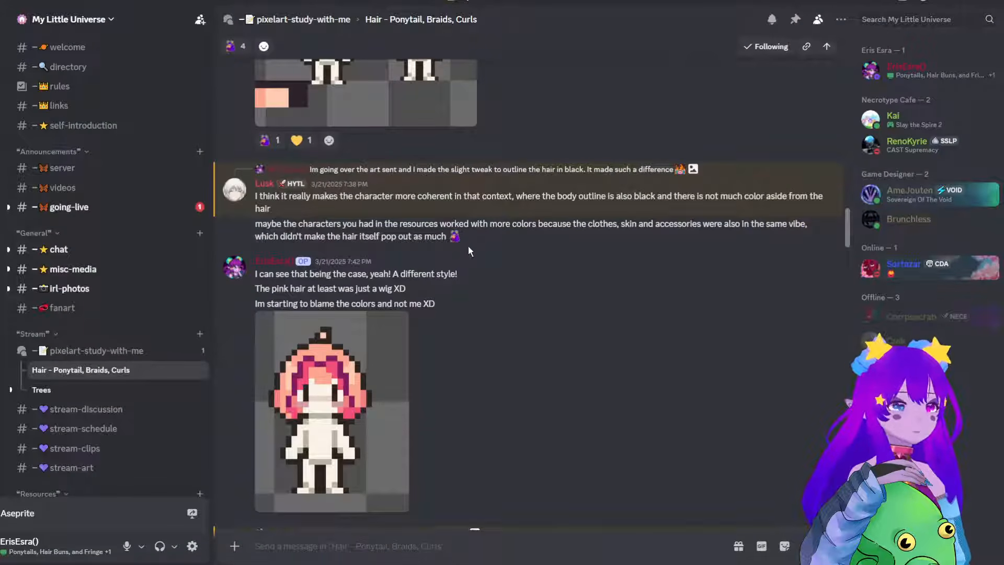
pyautogui.scroll(-6, 469, 246)
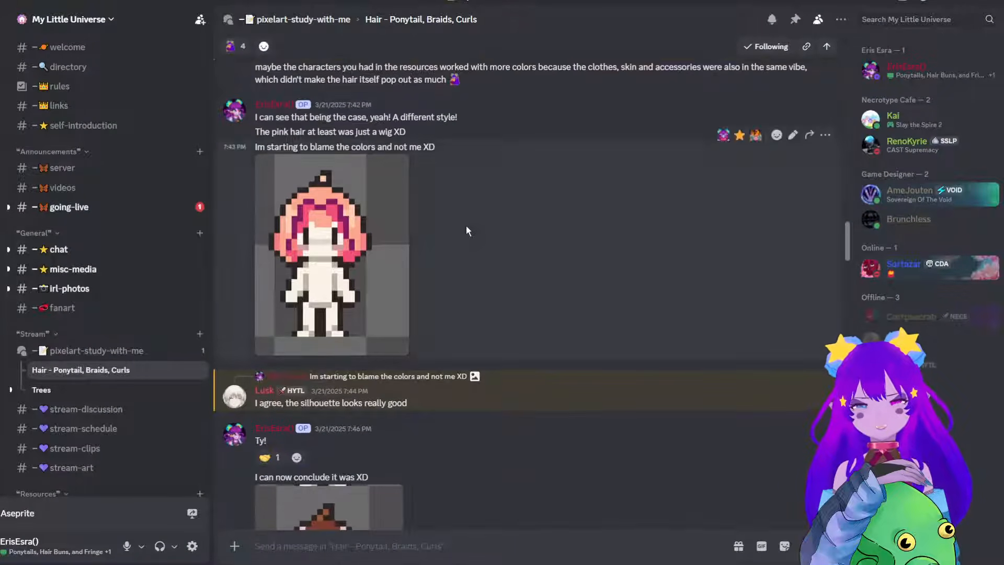
pyautogui.scroll(-6, 468, 214)
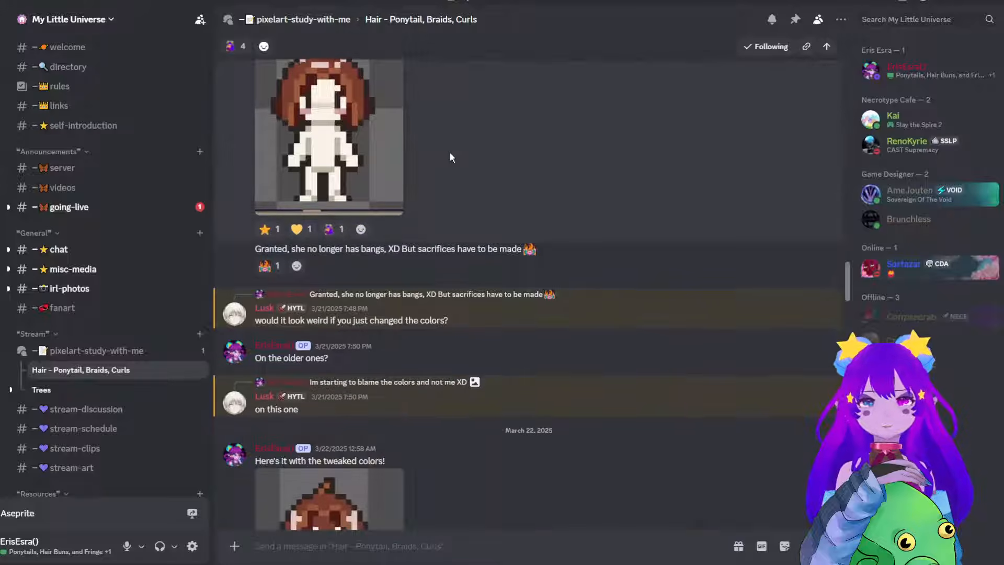
pyautogui.scroll(-5, 432, 165)
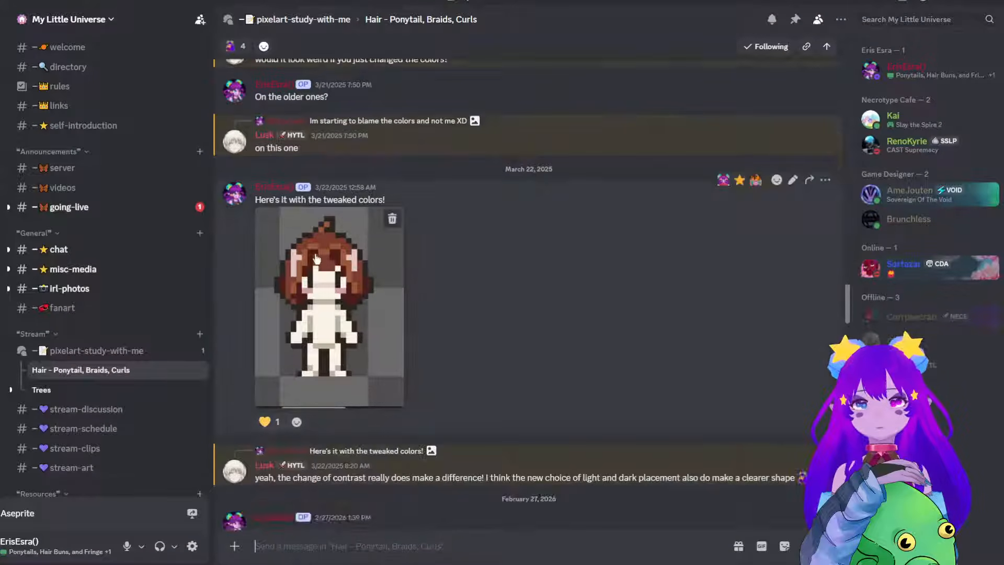
pyautogui.scroll(-4, 329, 271)
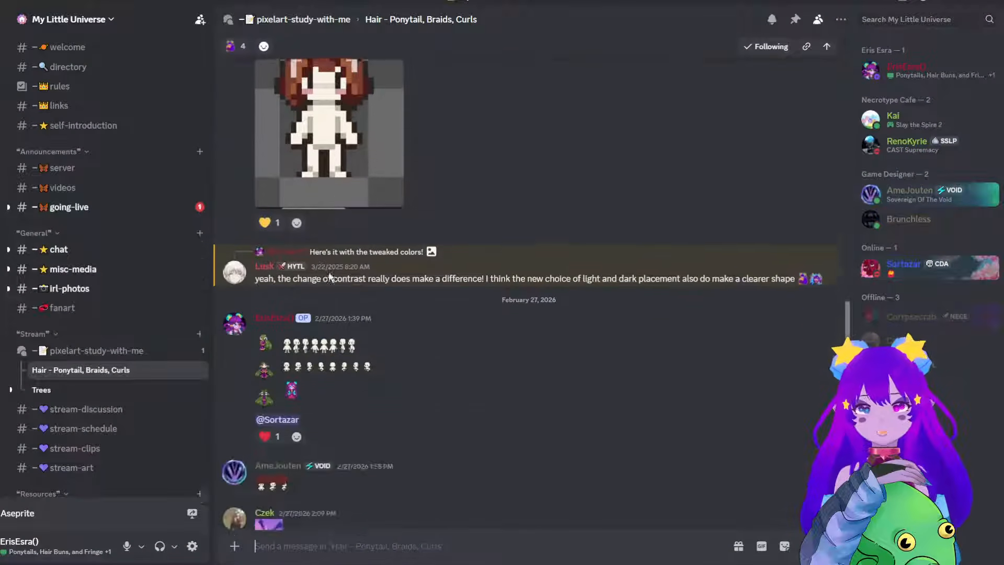
pyautogui.scroll(-5, 330, 287)
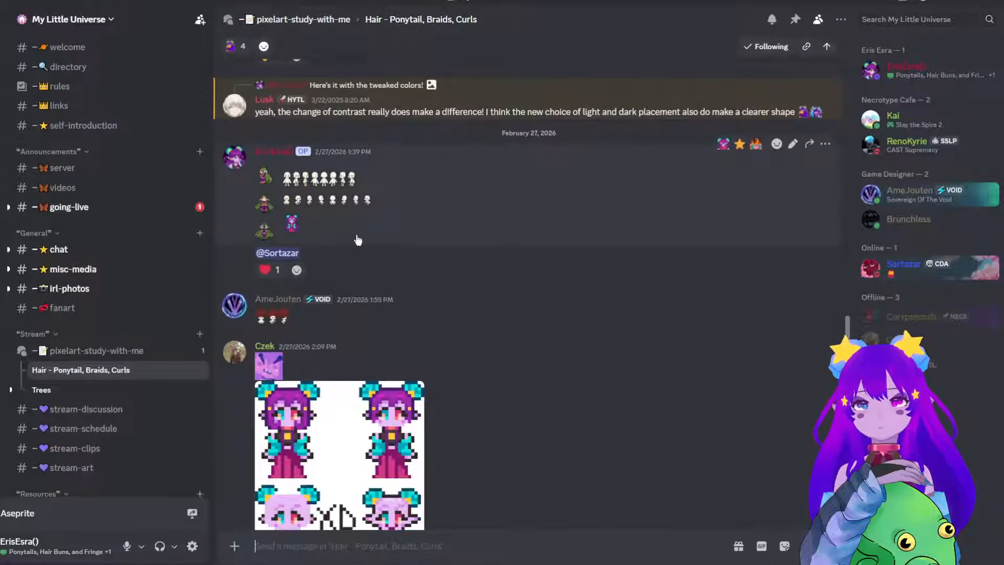
pyautogui.scroll(-2, 357, 238)
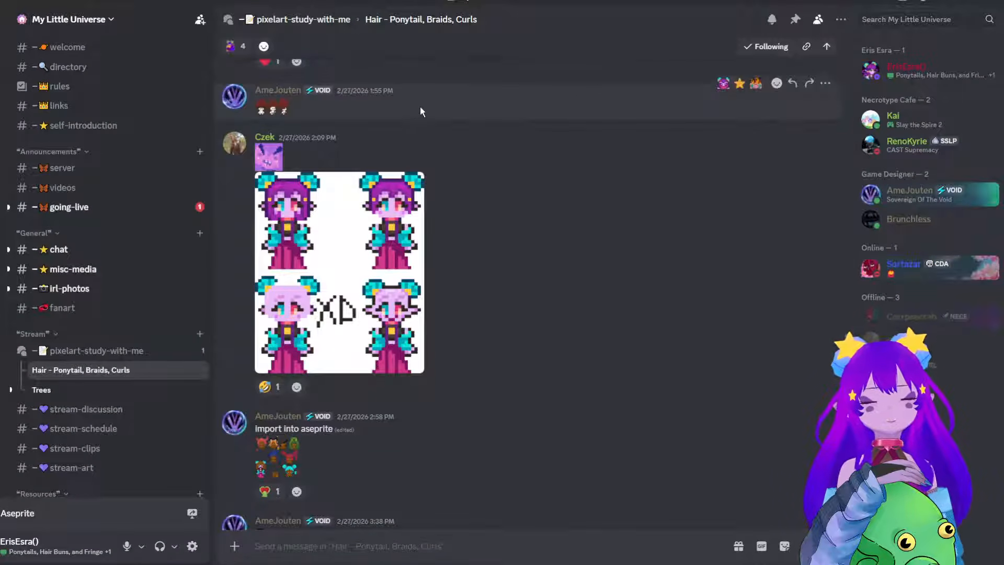
pyautogui.scroll(-5, 417, 111)
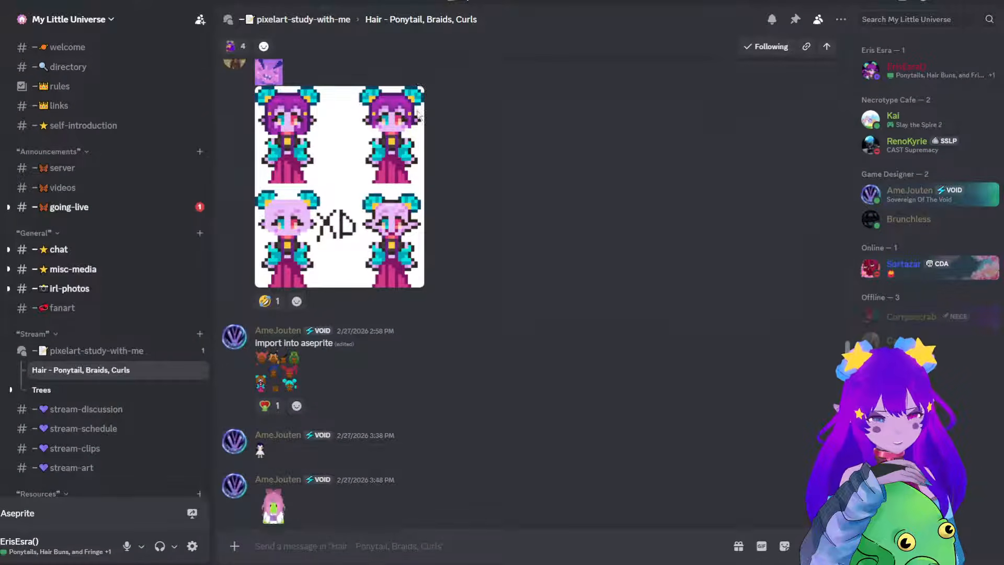
pyautogui.scroll(-8, 416, 109)
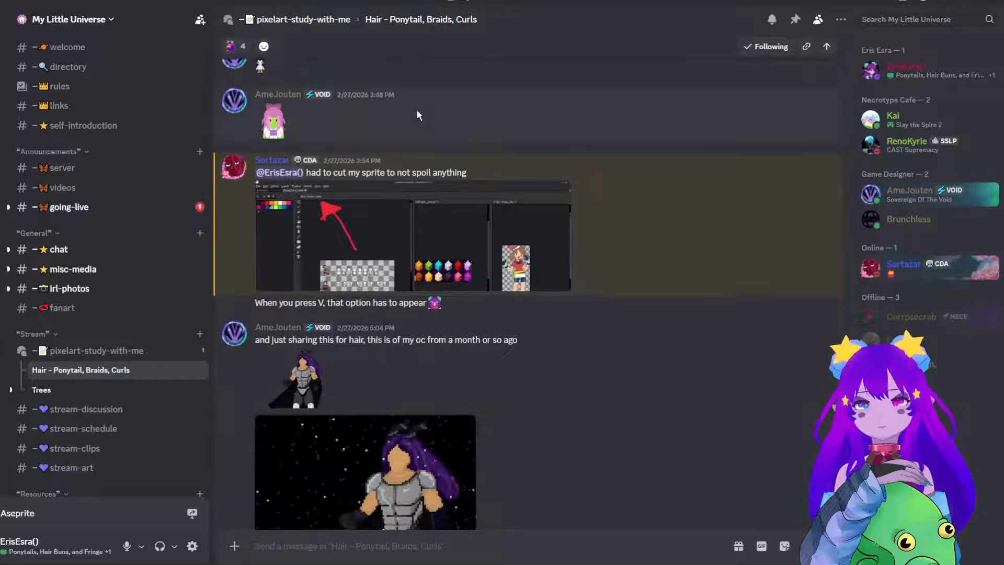
pyautogui.scroll(-10, 417, 113)
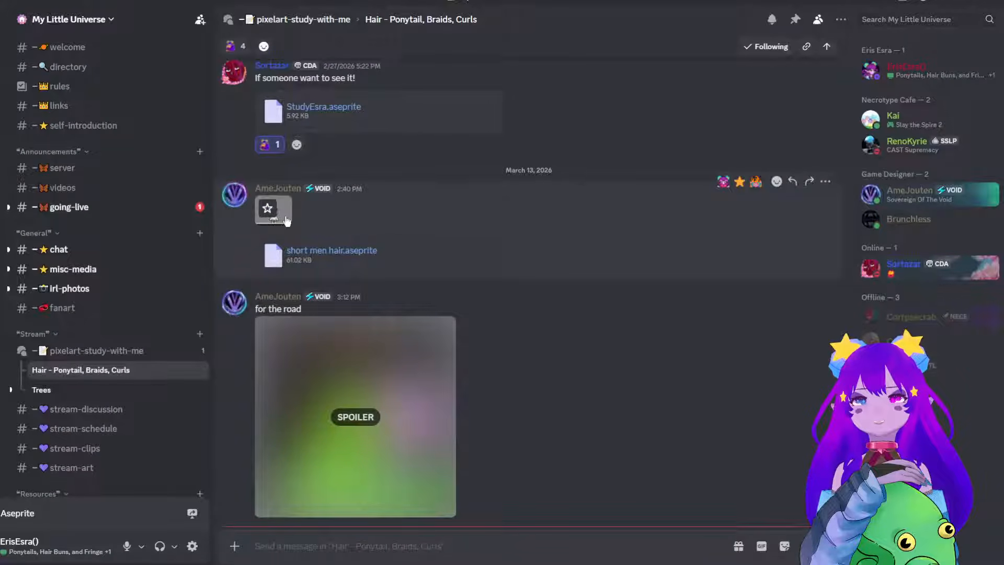
# View the posted short men's hair image up close, close it and switch to Aseprite with the short men hair file open.
pyautogui.click(285, 221)
pyautogui.click(472, 278)
pyautogui.click(472, 277)
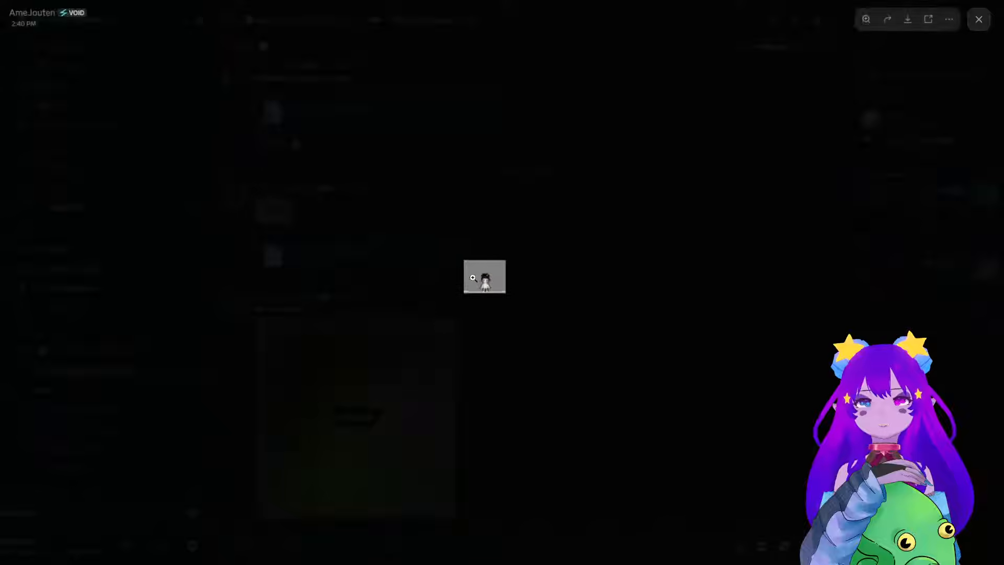
pyautogui.click(472, 277)
pyautogui.click(428, 475)
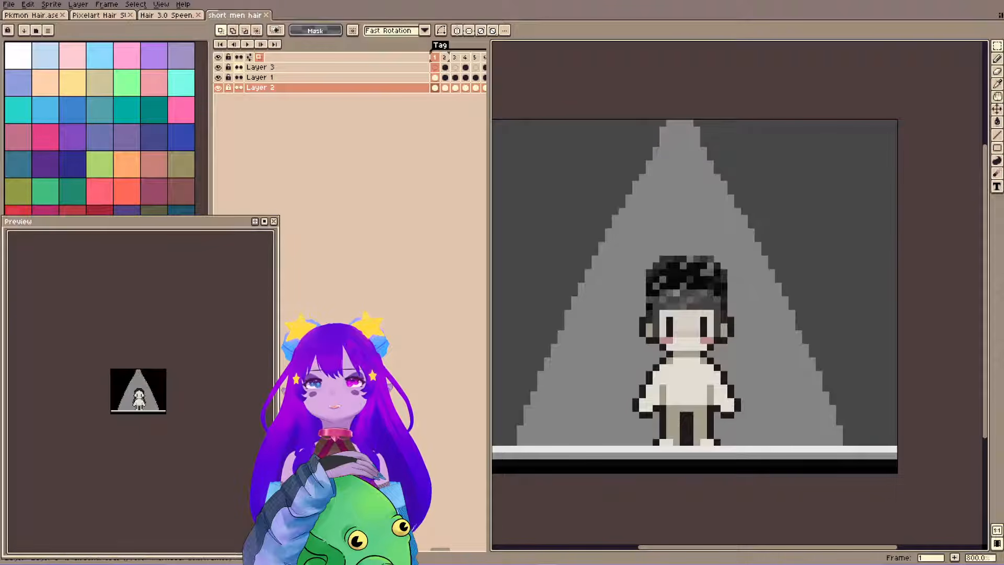
# Play the short men hair animation briefly, go back to frame 1 and dock the timeline below the canvas.
pyautogui.click(247, 43)
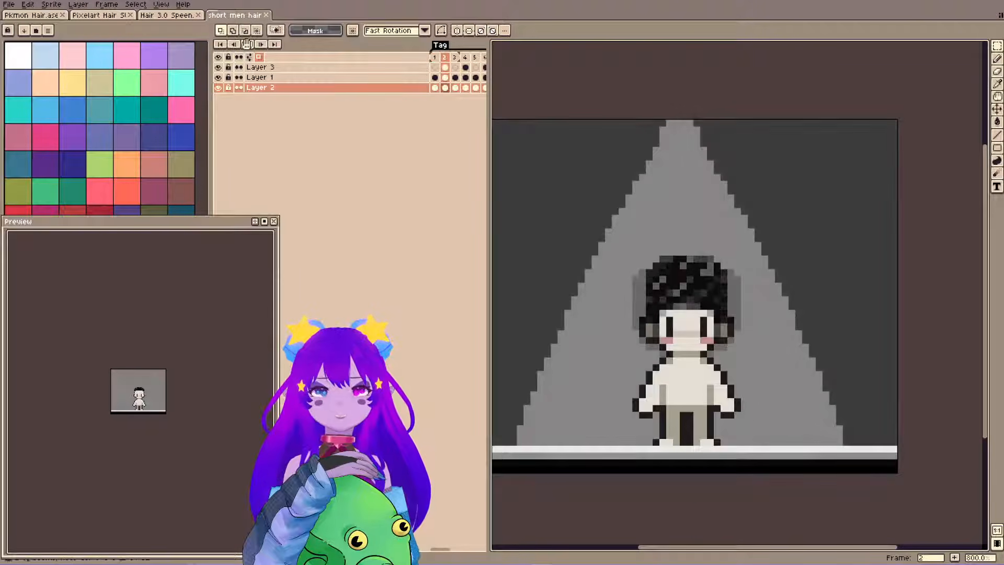
pyautogui.click(247, 44)
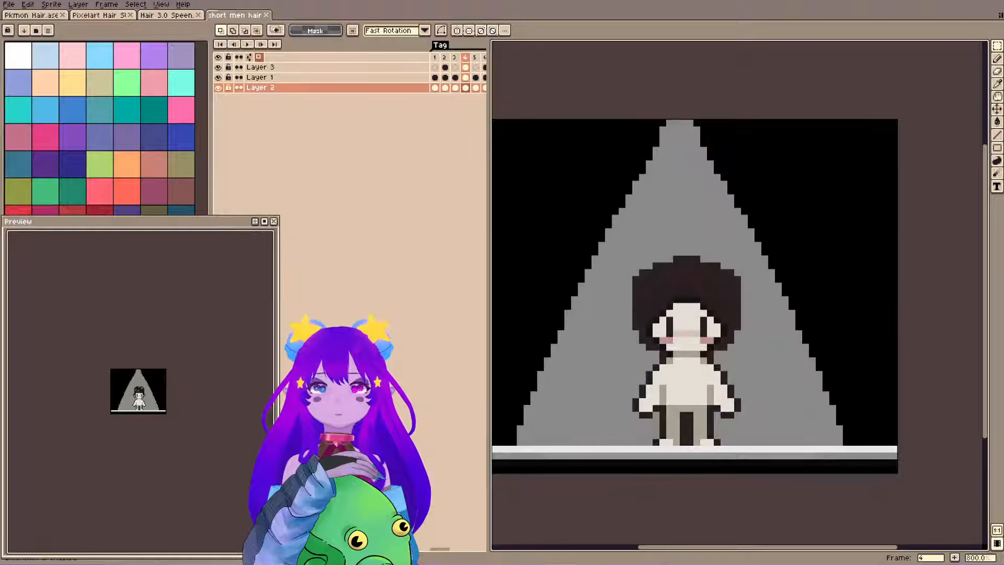
pyautogui.click(434, 57)
pyautogui.click(249, 57)
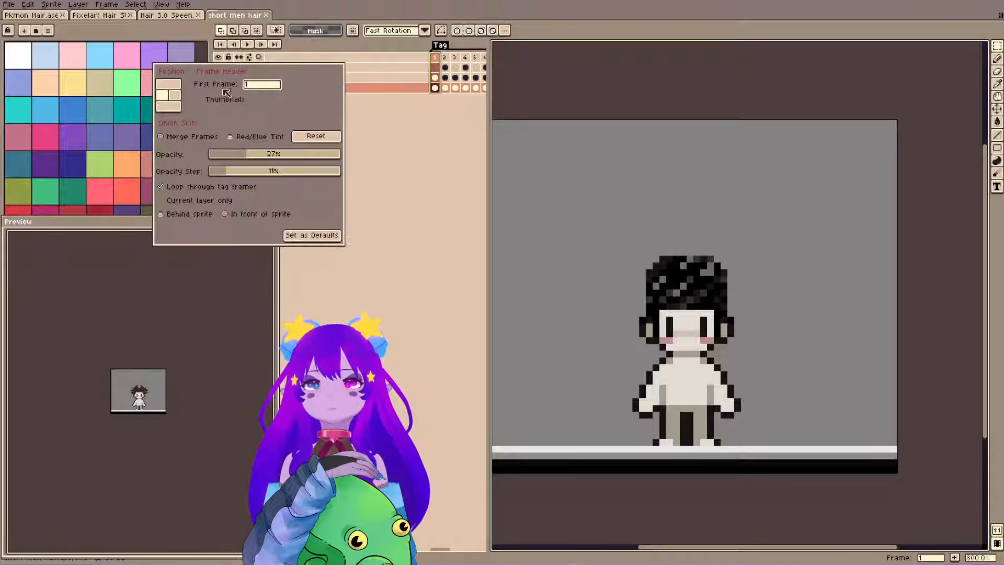
pyautogui.click(177, 107)
pyautogui.scroll(-3, 609, 265)
pyautogui.moveTo(609, 266); pyautogui.dragTo(596, 167)
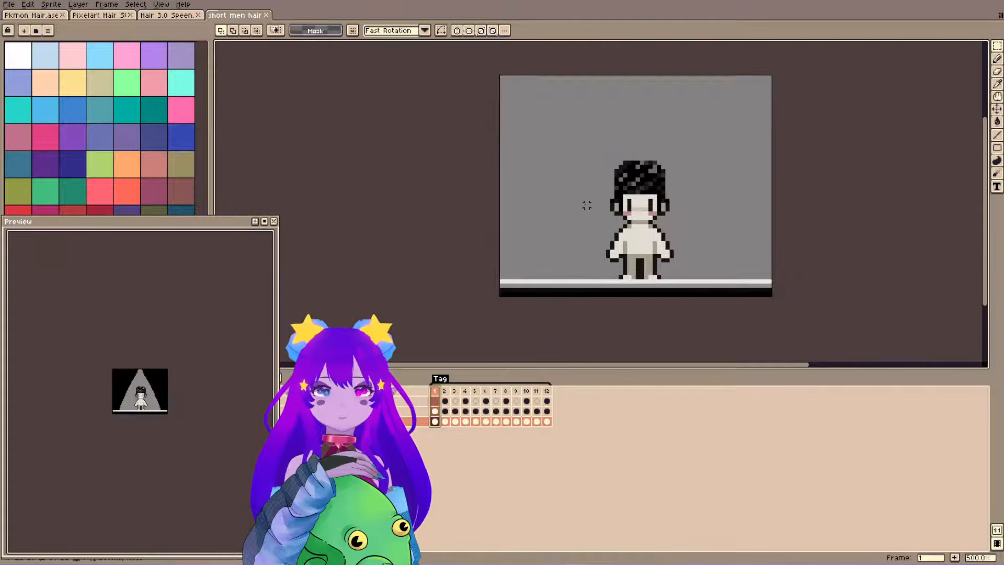
# Step through frames 2 to 9 of the short men hair animation to examine each hairstyle with and without the spotlight.
pyautogui.scroll(1, 587, 205)
pyautogui.click(445, 391)
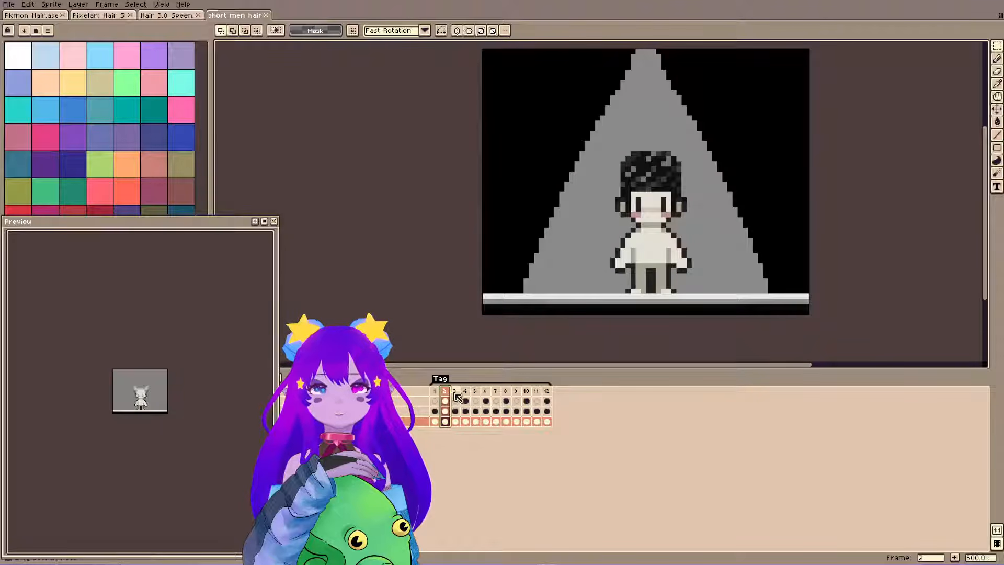
pyautogui.click(455, 392)
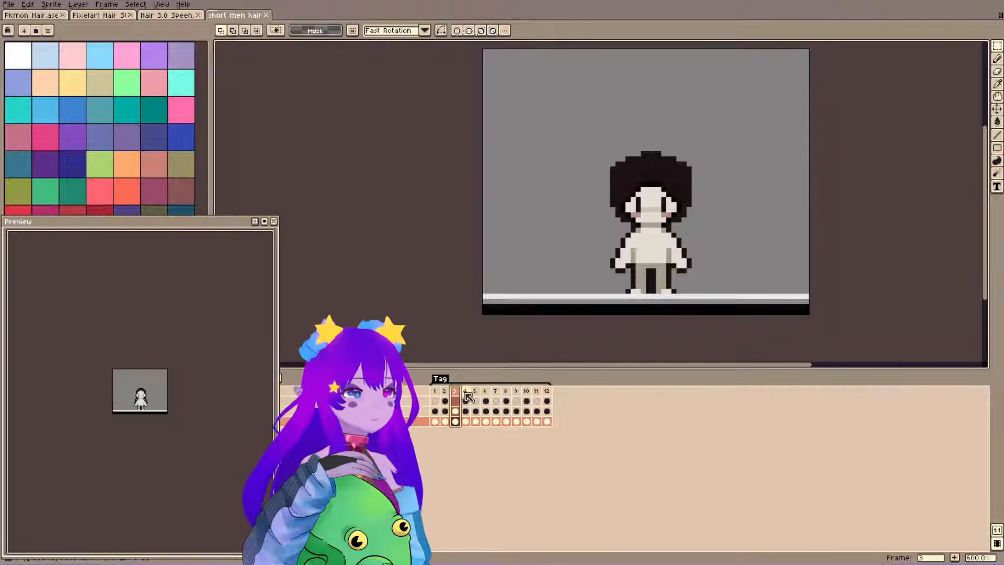
pyautogui.click(466, 393)
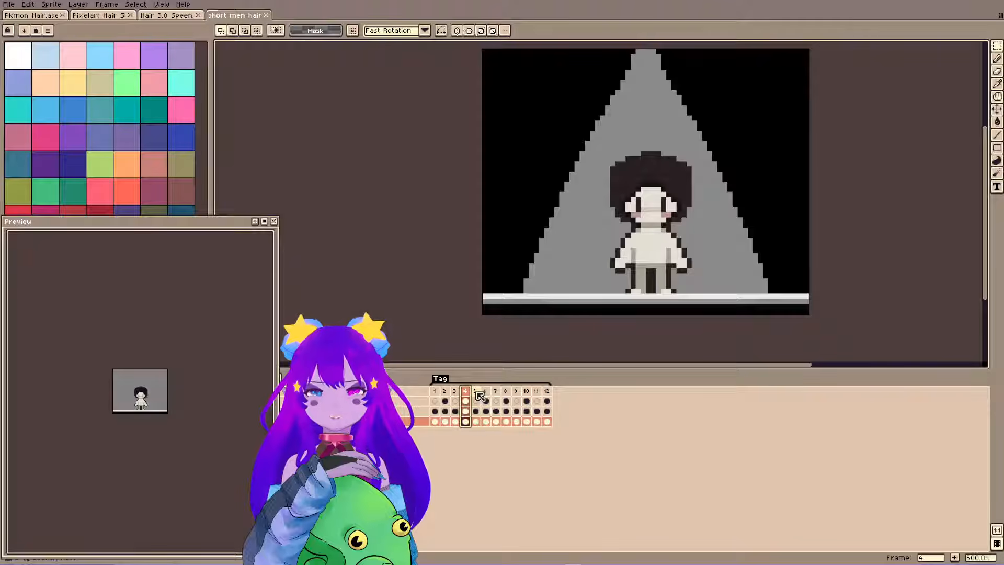
pyautogui.click(477, 393)
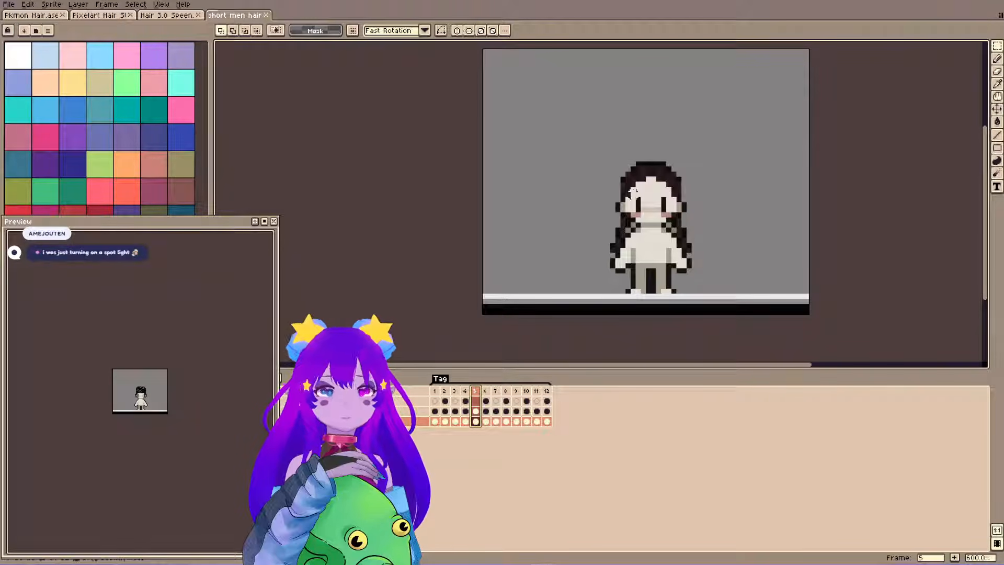
pyautogui.click(486, 395)
pyautogui.click(496, 395)
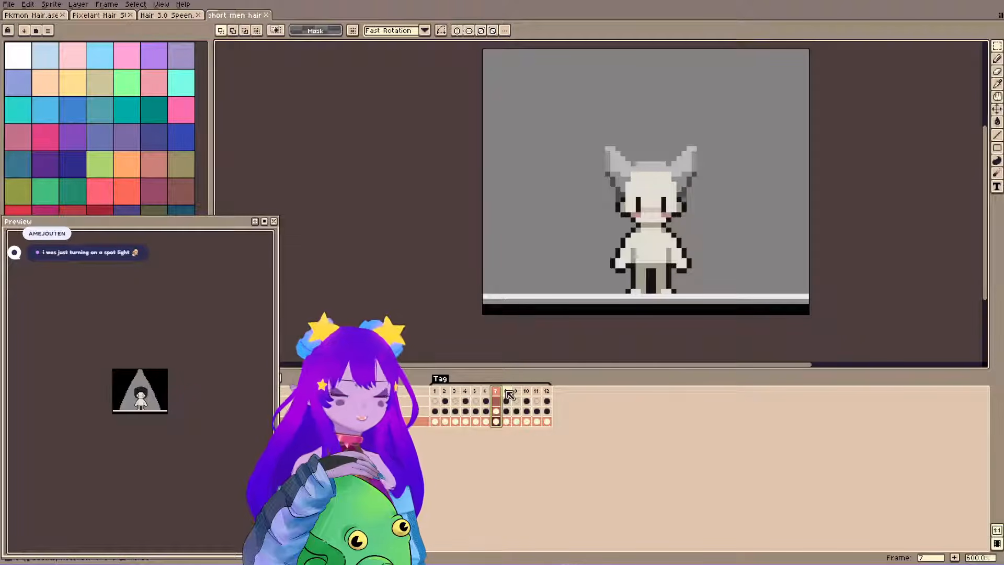
pyautogui.click(507, 393)
pyautogui.click(517, 394)
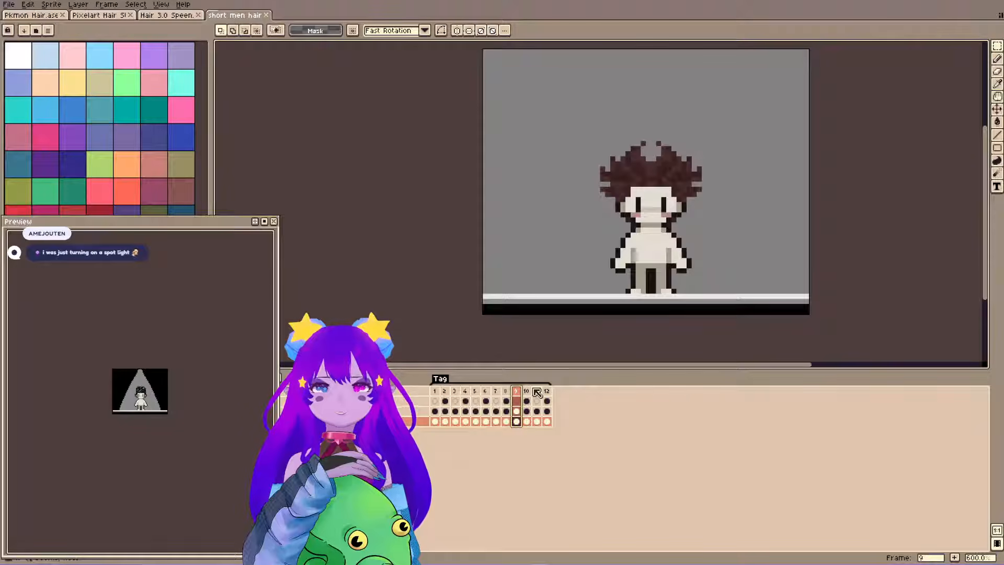
# Examine the spiky brown hair on frame 9 up close and enlarge the sprite in the preview.
pyautogui.scroll(2, 650, 184)
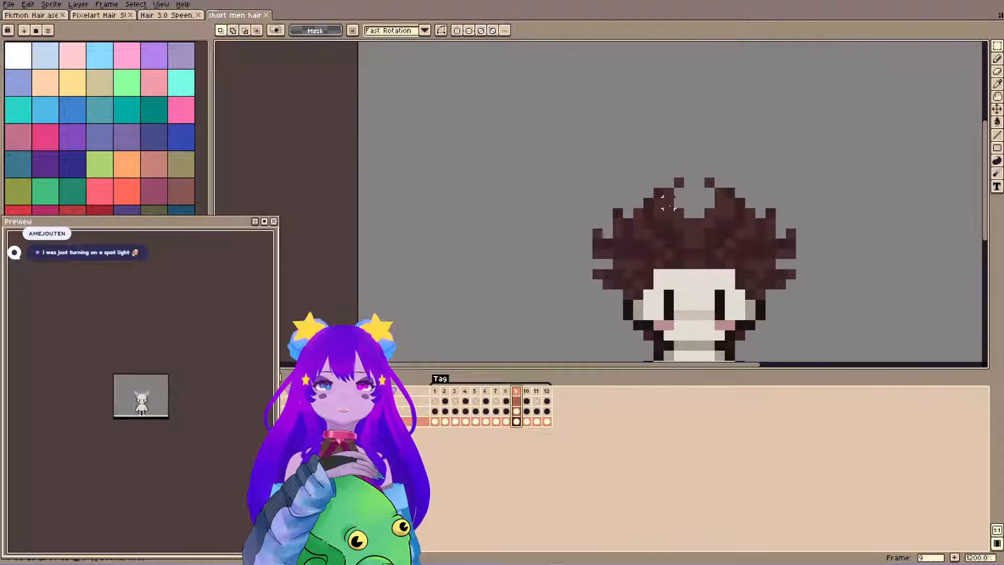
pyautogui.moveTo(611, 278); pyautogui.dragTo(533, 167)
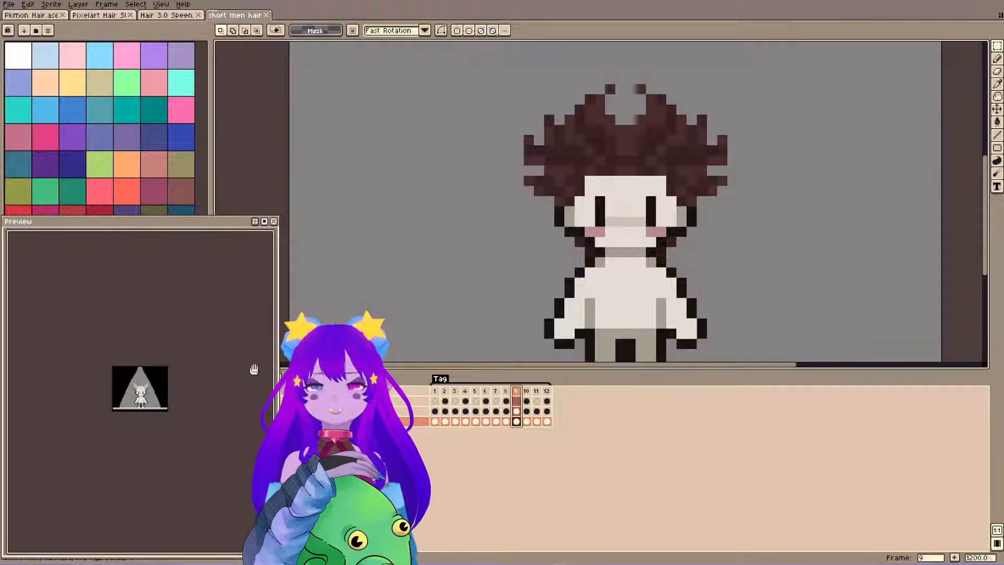
pyautogui.scroll(2, 119, 410)
pyautogui.moveTo(186, 327); pyautogui.dragTo(126, 395)
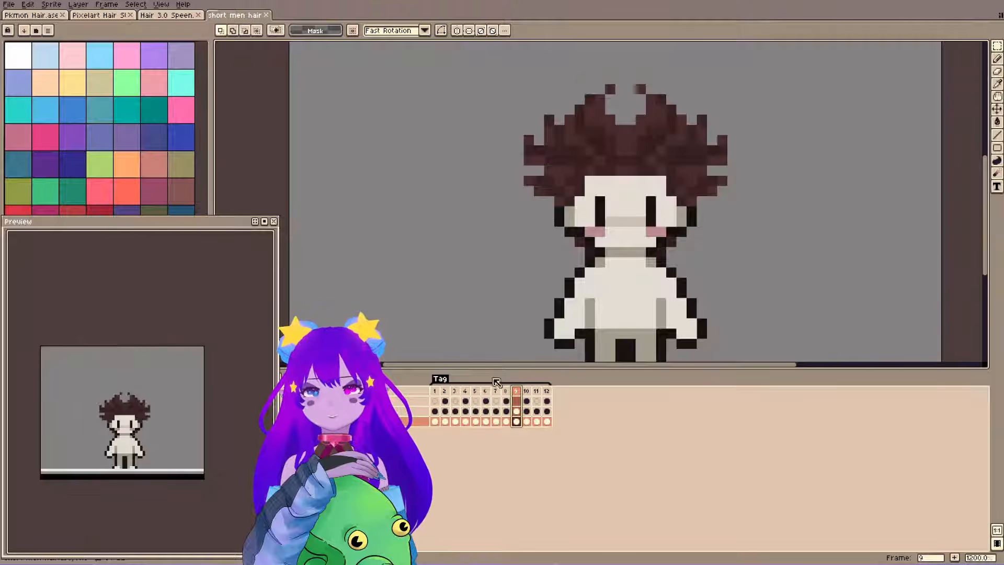
# Examine frames 10 to 12, inspect the short black faded haircut on frame 11 up close, and return to frame 1.
pyautogui.click(526, 391)
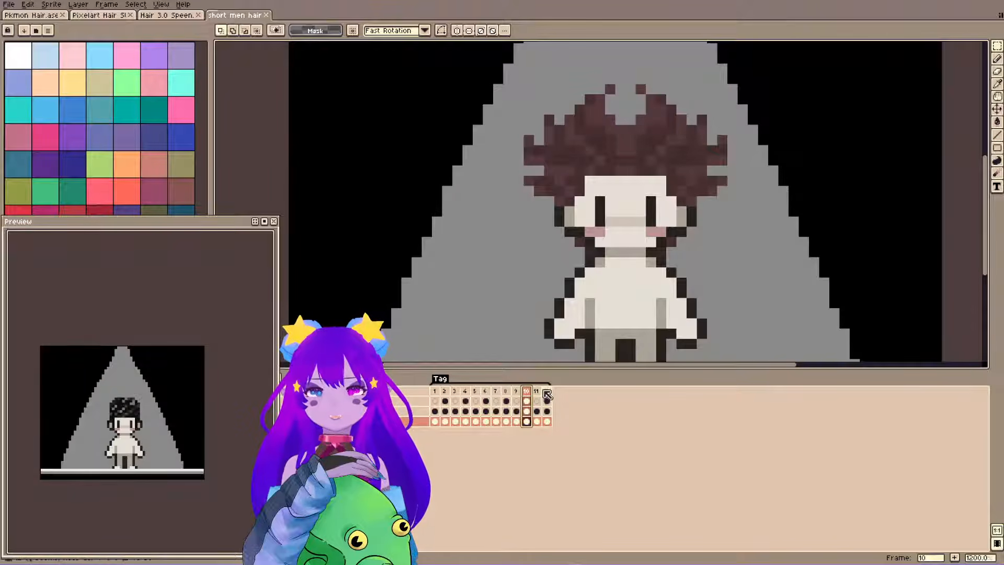
pyautogui.click(536, 391)
pyautogui.scroll(-3, 662, 214)
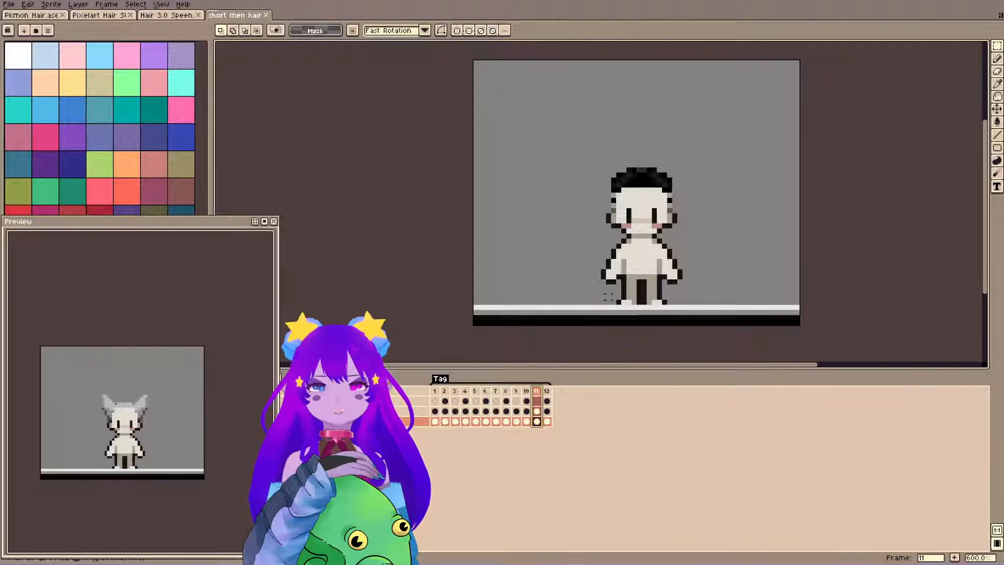
pyautogui.click(547, 391)
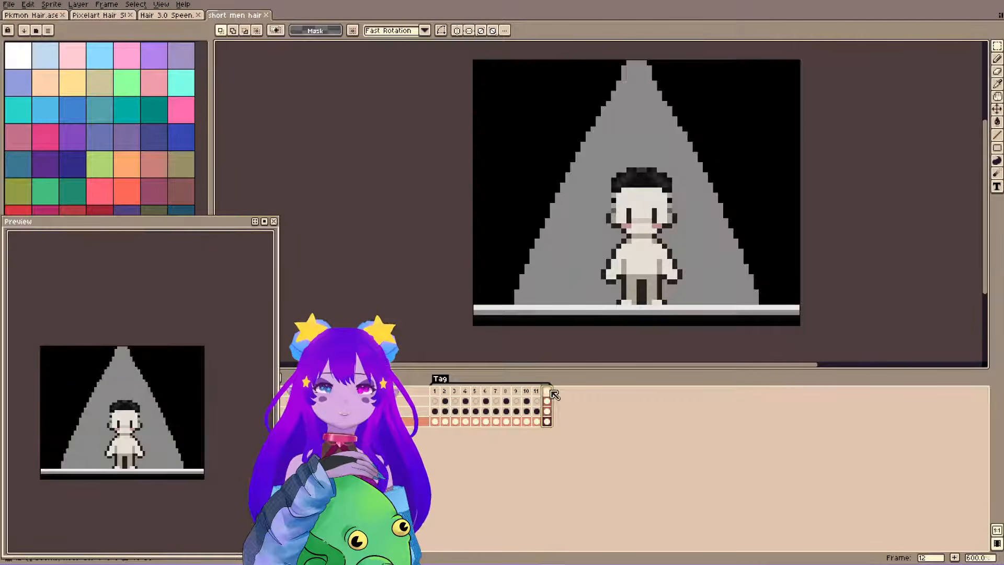
pyautogui.click(537, 391)
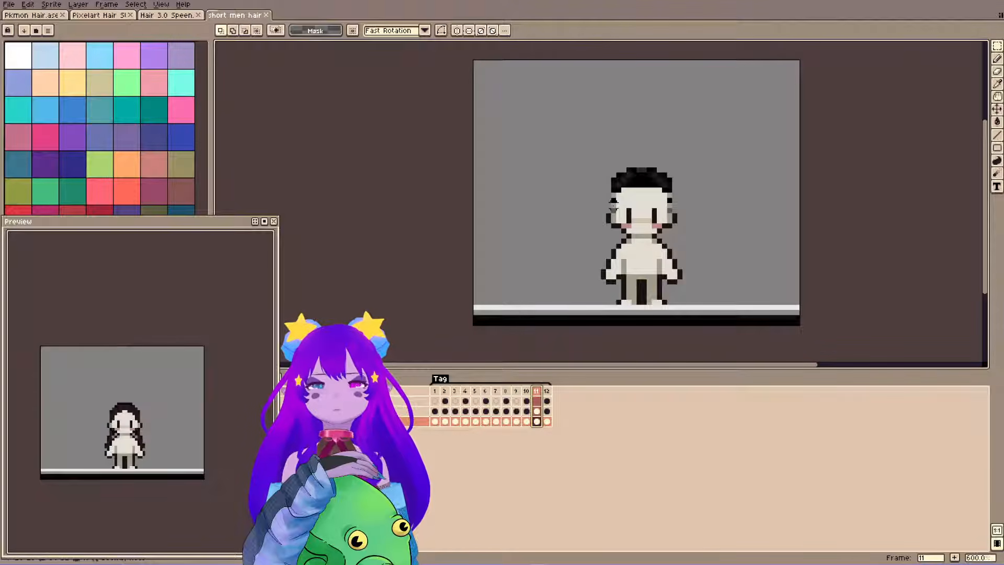
pyautogui.scroll(5, 651, 224)
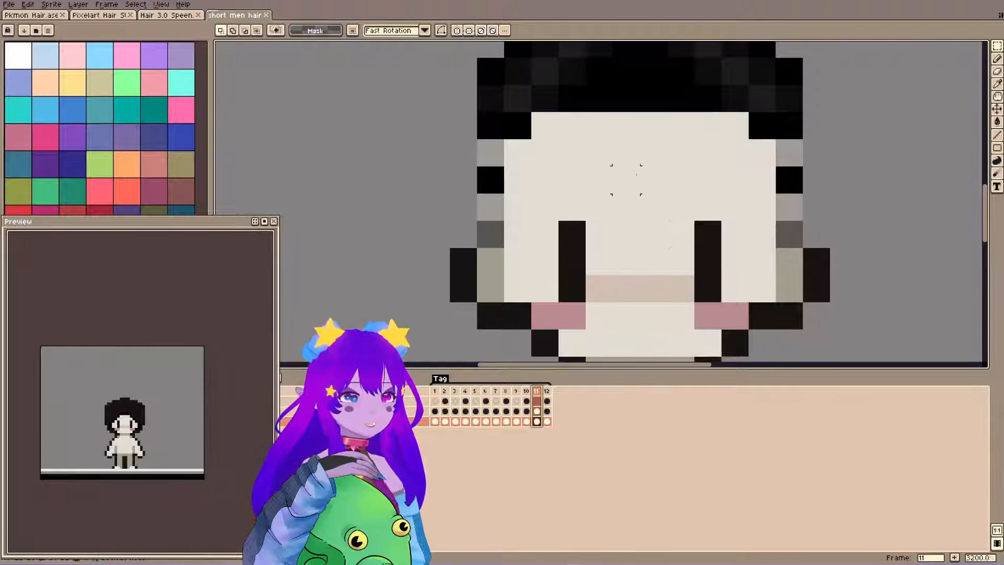
pyautogui.scroll(-4, 626, 179)
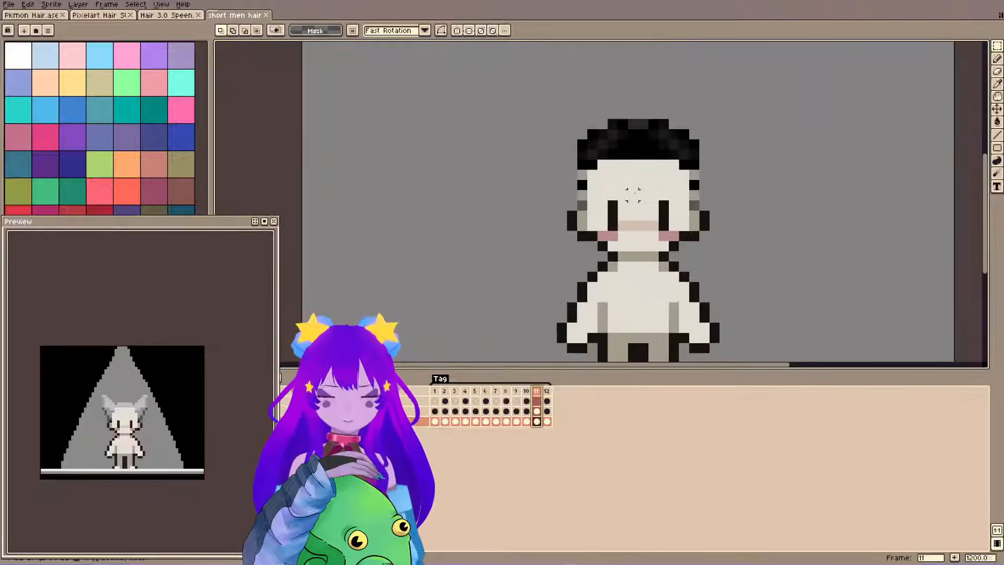
pyautogui.click(435, 391)
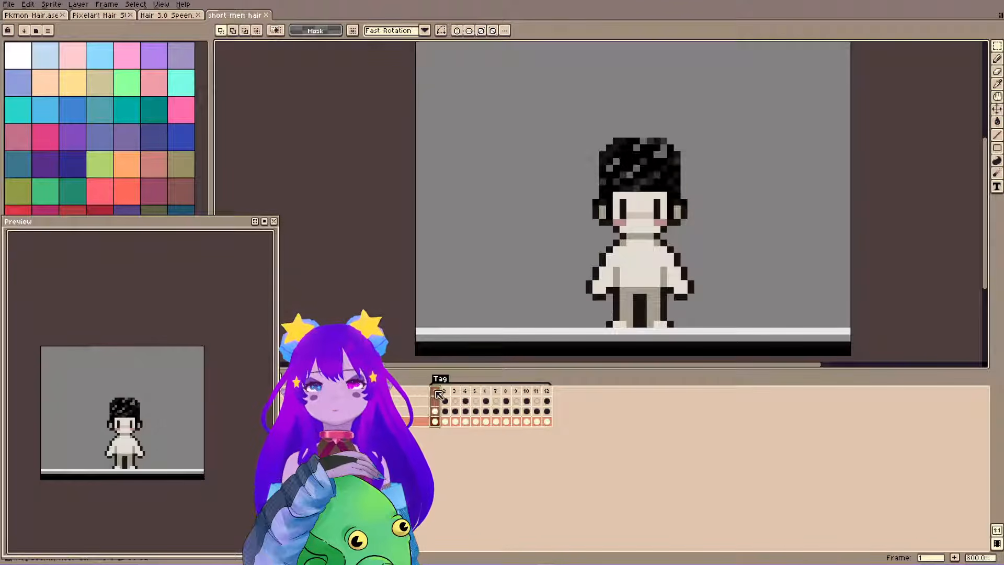
# Compare the hairstyles on frames 12, 11 and 3 to 9 of the short men hair animation once more.
pyautogui.moveTo(542, 230); pyautogui.dragTo(571, 236)
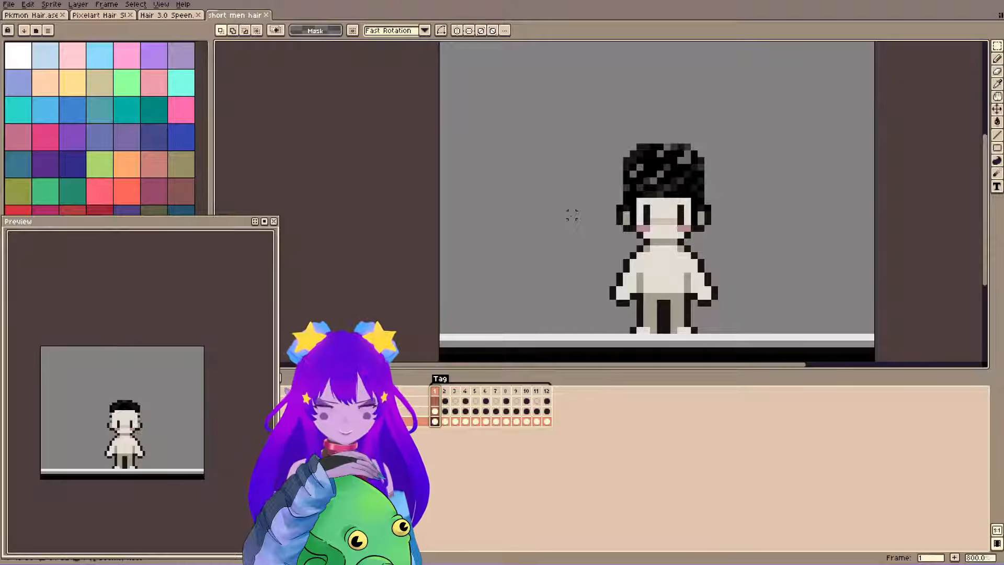
pyautogui.click(547, 391)
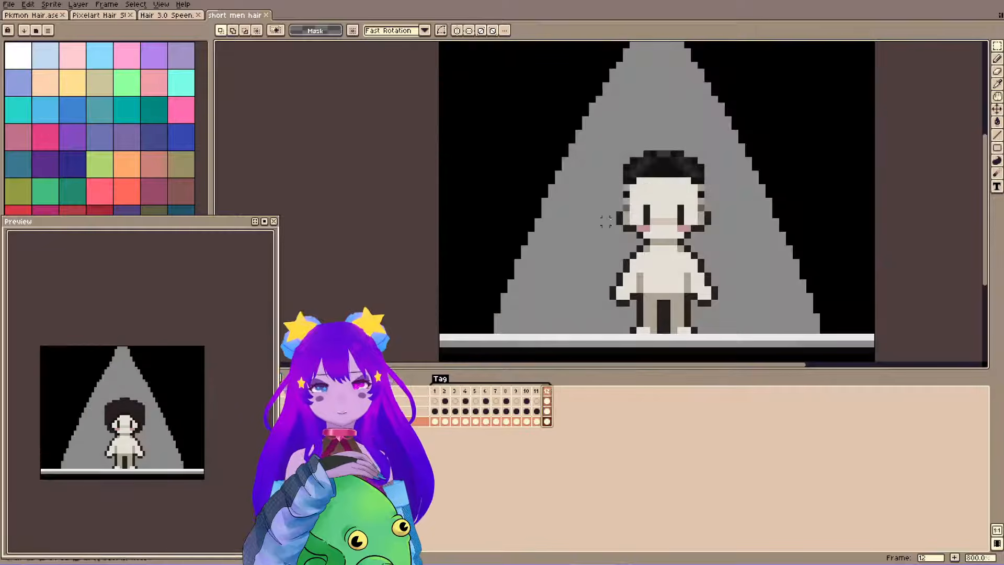
pyautogui.click(537, 391)
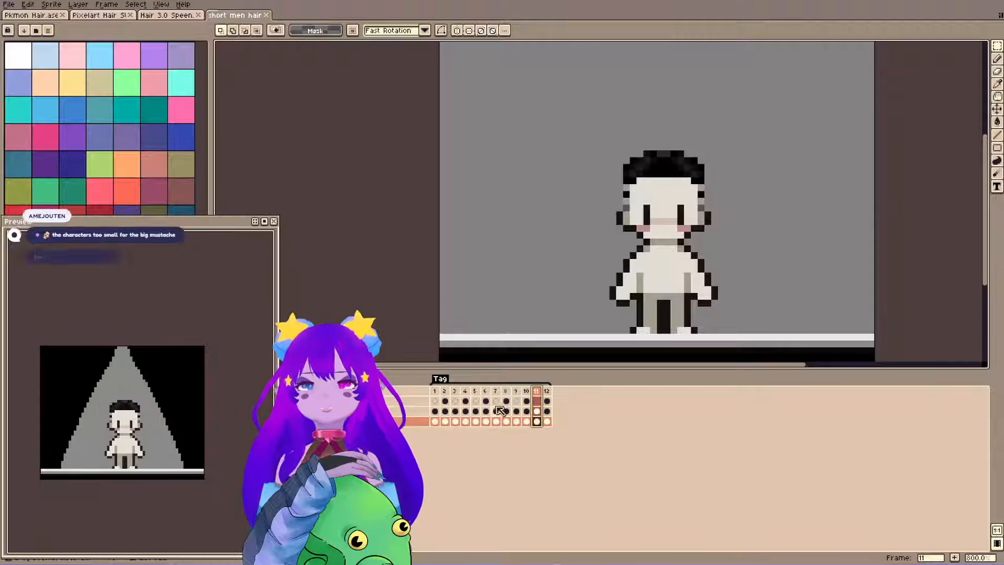
pyautogui.click(465, 391)
pyautogui.click(475, 392)
pyautogui.click(485, 392)
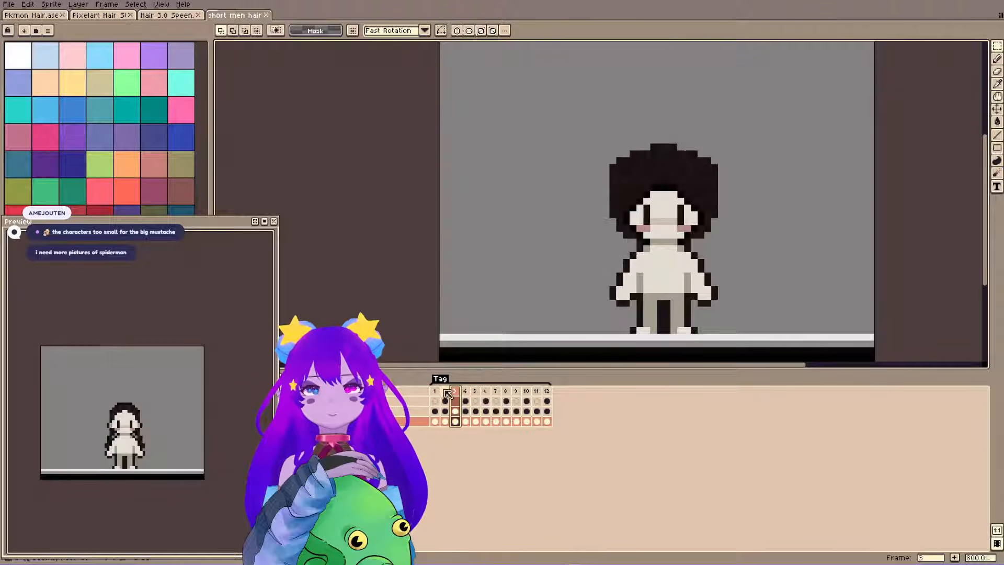
pyautogui.click(495, 391)
pyautogui.click(506, 391)
pyautogui.click(516, 392)
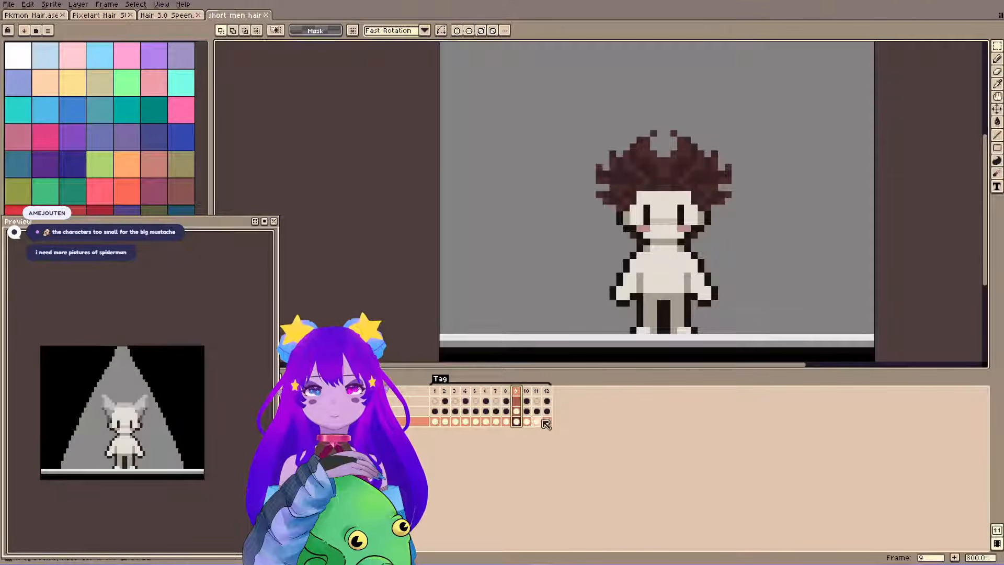
# Add a new layer above the character on frame 11 and draw a wide dark brown mustache just below the eyes.
pyautogui.click(546, 411)
pyautogui.click(536, 411)
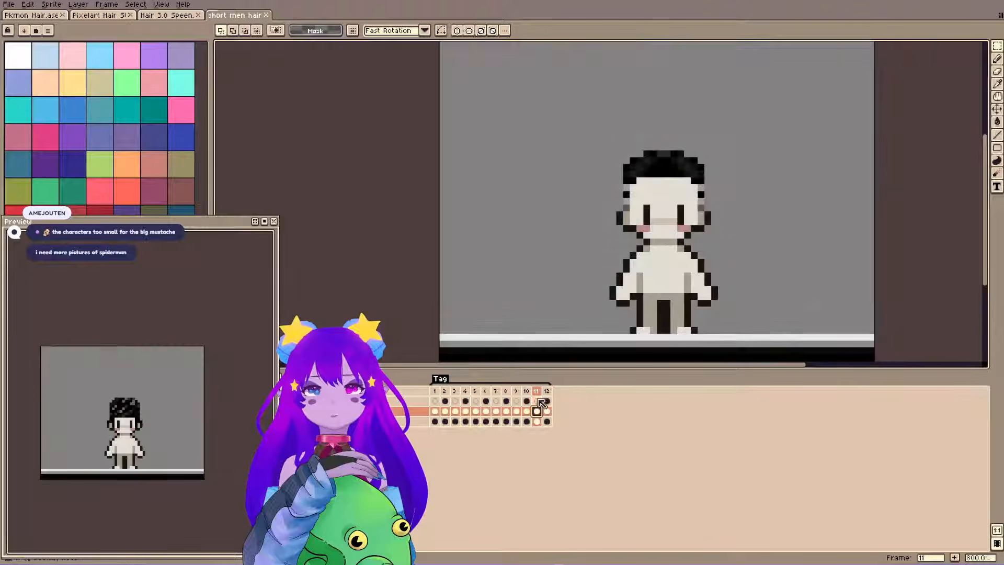
pyautogui.hotkey('shift', 'n')
pyautogui.press('b')
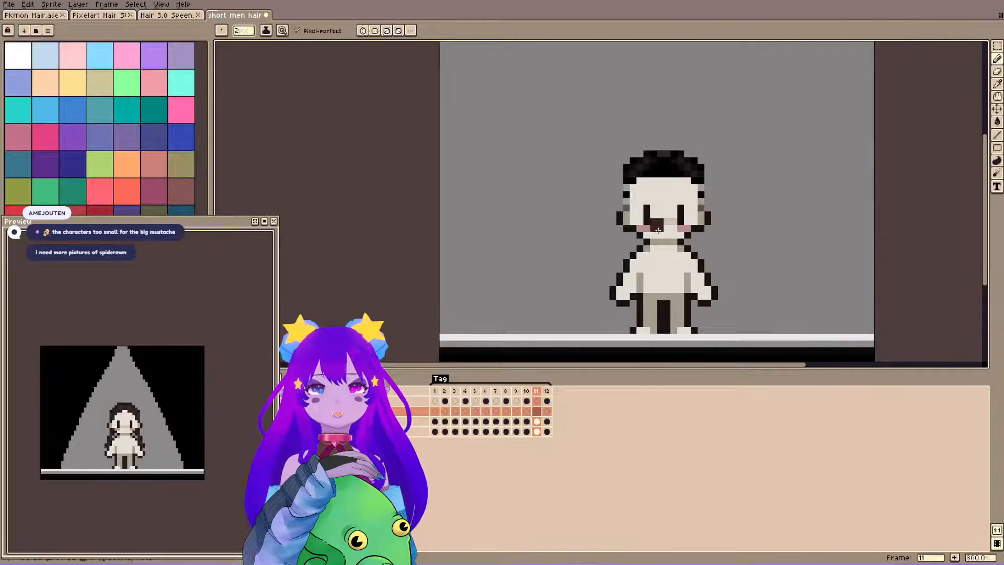
pyautogui.moveTo(673, 229); pyautogui.dragTo(675, 229)
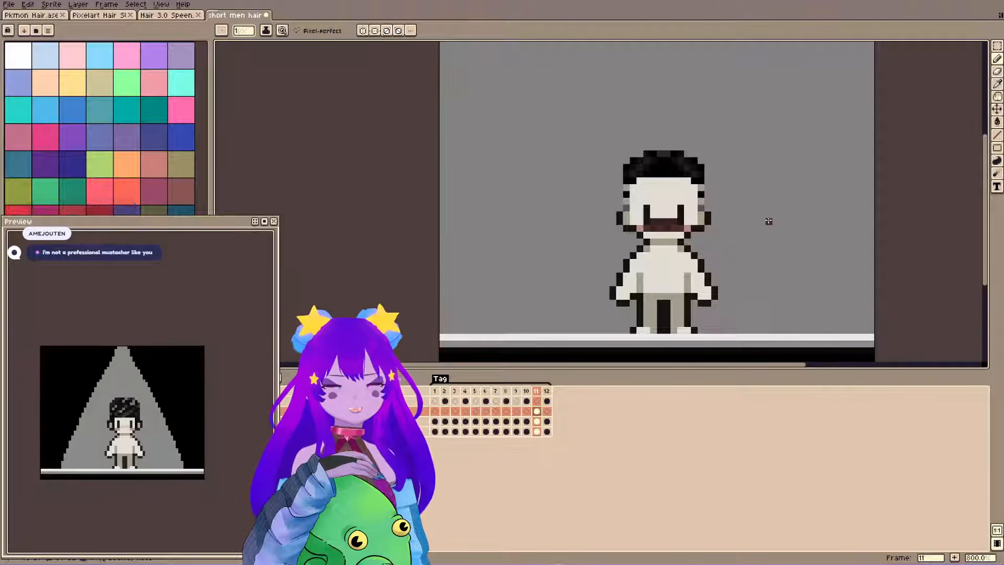
# Undo the mustache strokes and redraw the dark brown mustache lower on the frame 11 face.
pyautogui.hotkey('ctrl', 'z')
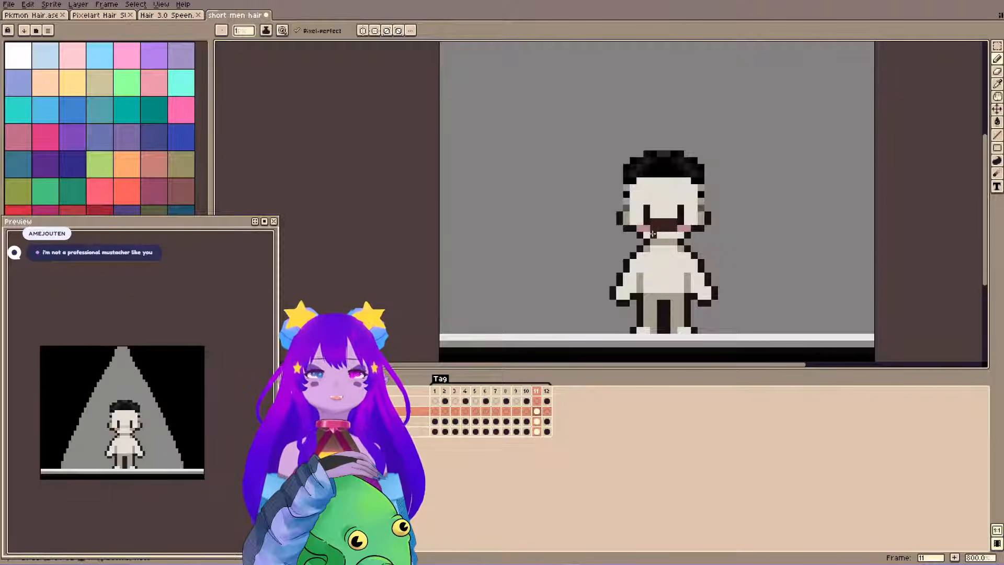
pyautogui.hotkey('ctrl', 'z')
pyautogui.moveTo(653, 235); pyautogui.dragTo(672, 234)
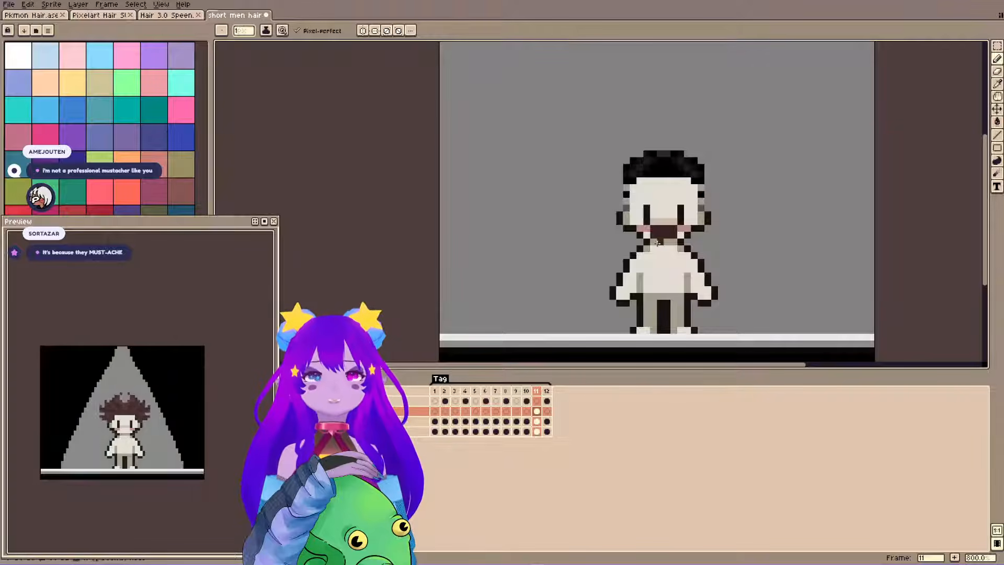
# Mix a lighter reddish brown from the mustache color, shade the mustache with it, and move the preview window back beside the canvas.
pyautogui.press('alt')
pyautogui.moveTo(173, 223); pyautogui.dragTo(385, 212)
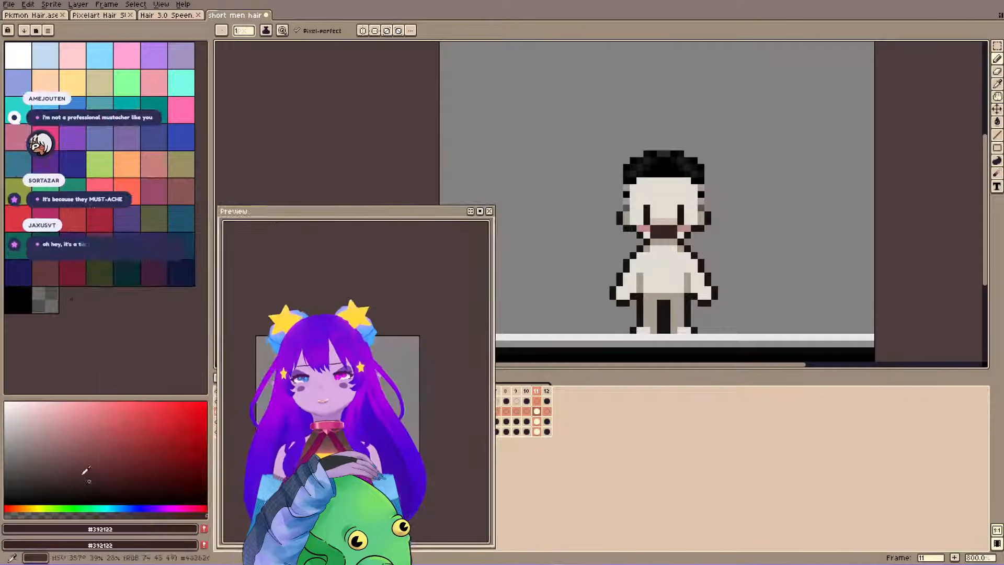
pyautogui.click(90, 458)
pyautogui.click(9, 508)
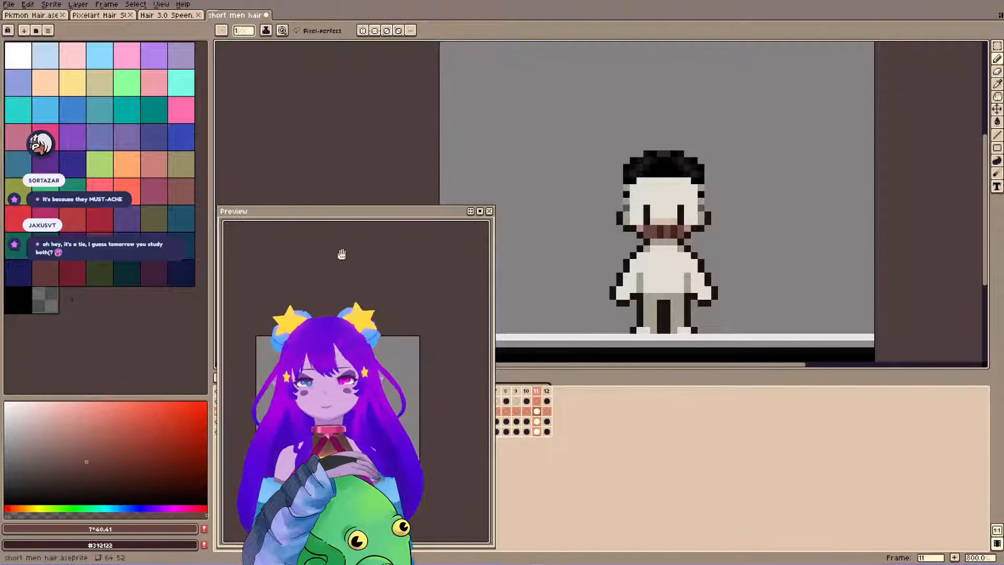
pyautogui.moveTo(369, 217); pyautogui.dragTo(222, 166)
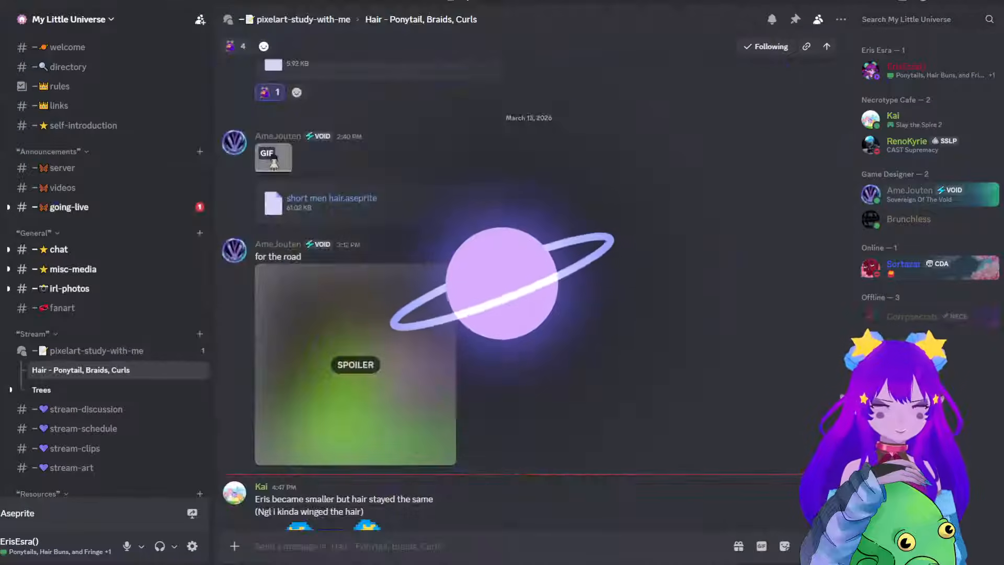
# In Discord's hair thread, reveal the spoiler image captioned "for the road", examine it enlarged and up close, and close it.
pyautogui.click(433, 350)
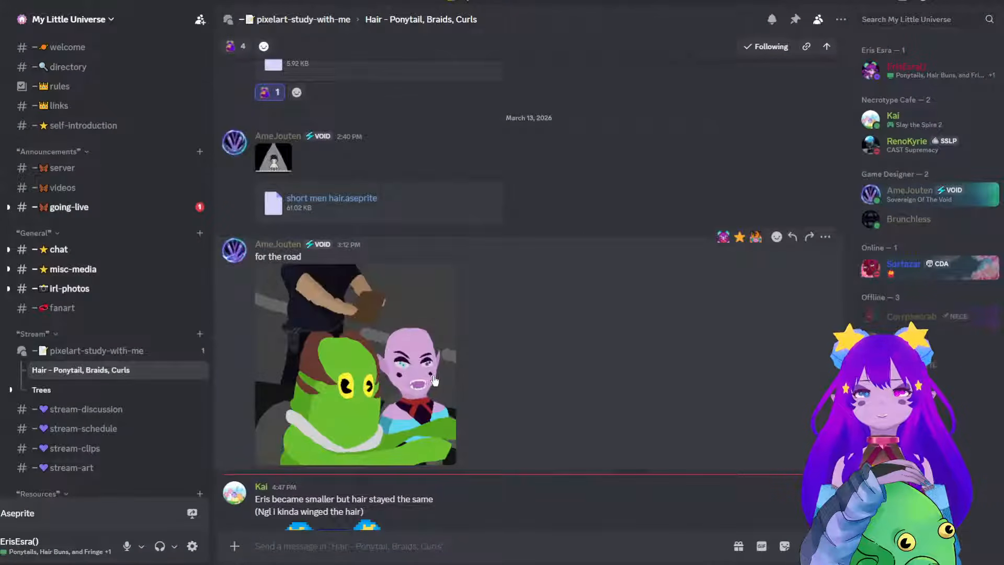
pyautogui.click(433, 351)
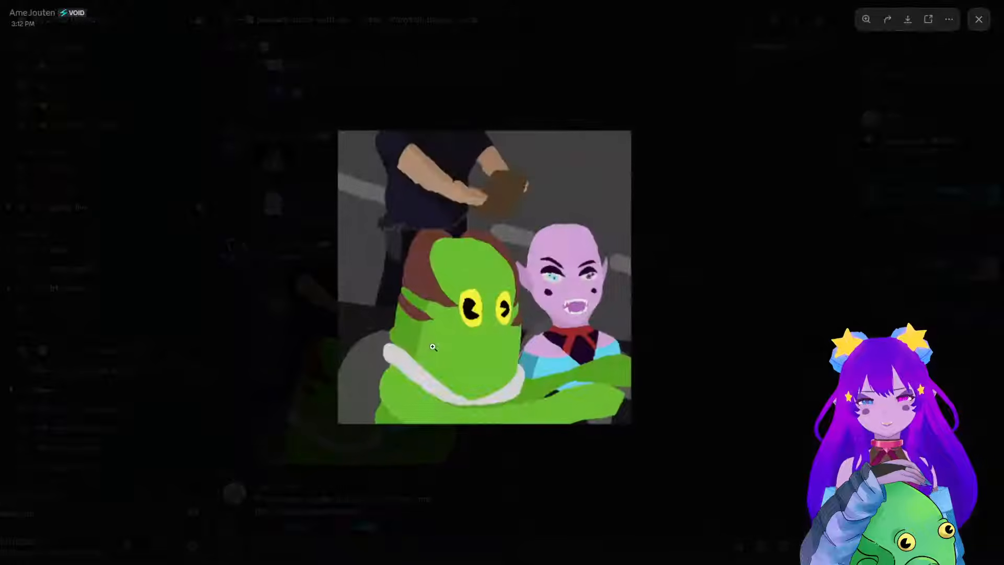
pyautogui.click(554, 231)
pyautogui.scroll(-3, 555, 234)
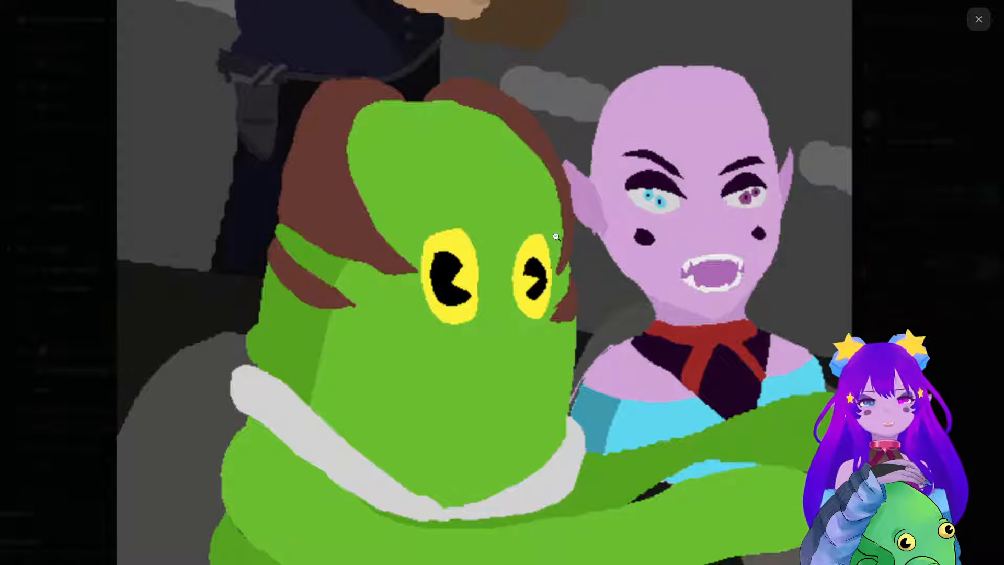
pyautogui.click(556, 236)
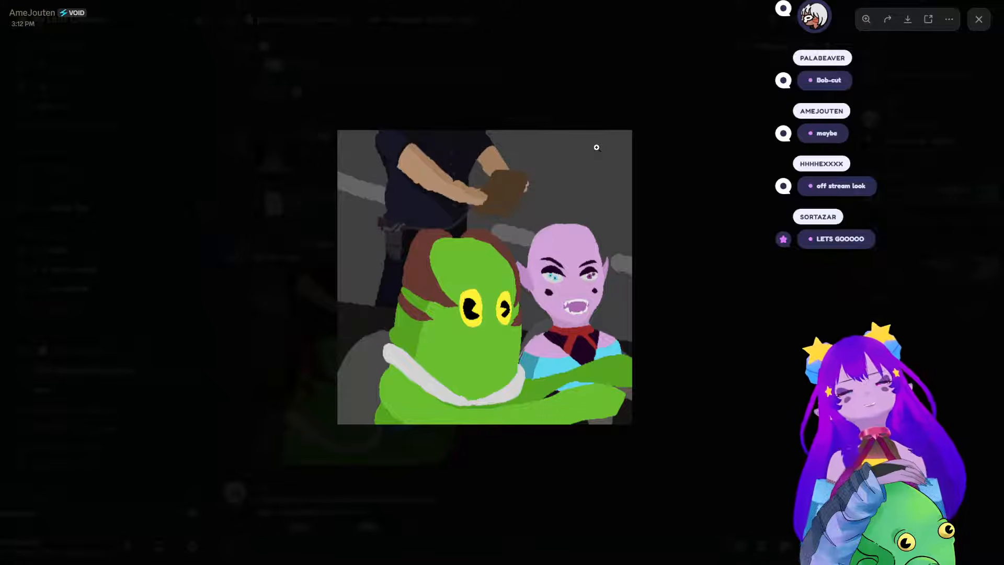
pyautogui.click(596, 283)
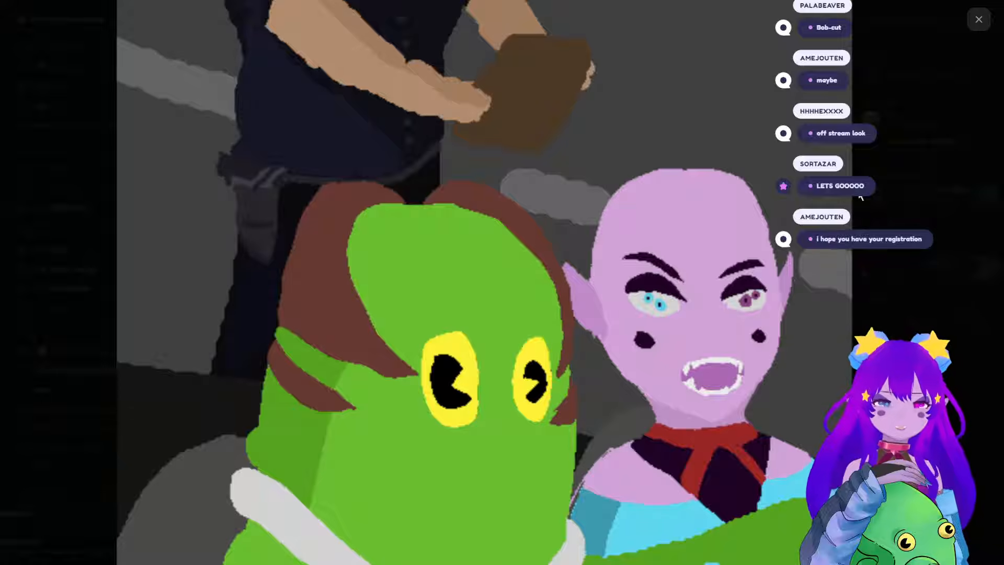
pyautogui.click(723, 225)
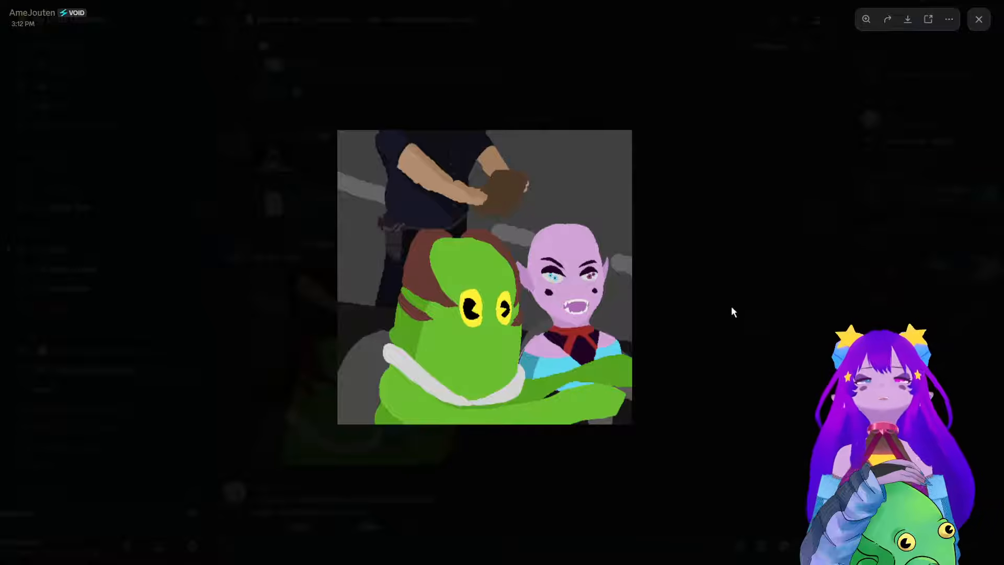
pyautogui.click(719, 284)
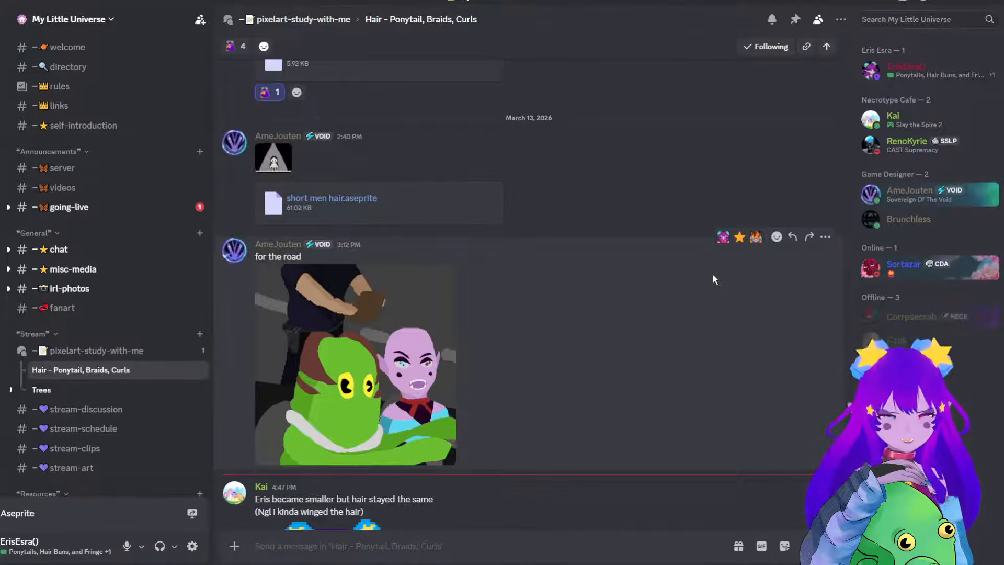
# Find the purple-haired pixel character in the latest hair thread post, examine it enlarged and up close, and close it.
pyautogui.scroll(-2, 683, 212)
pyautogui.scroll(-3, 669, 225)
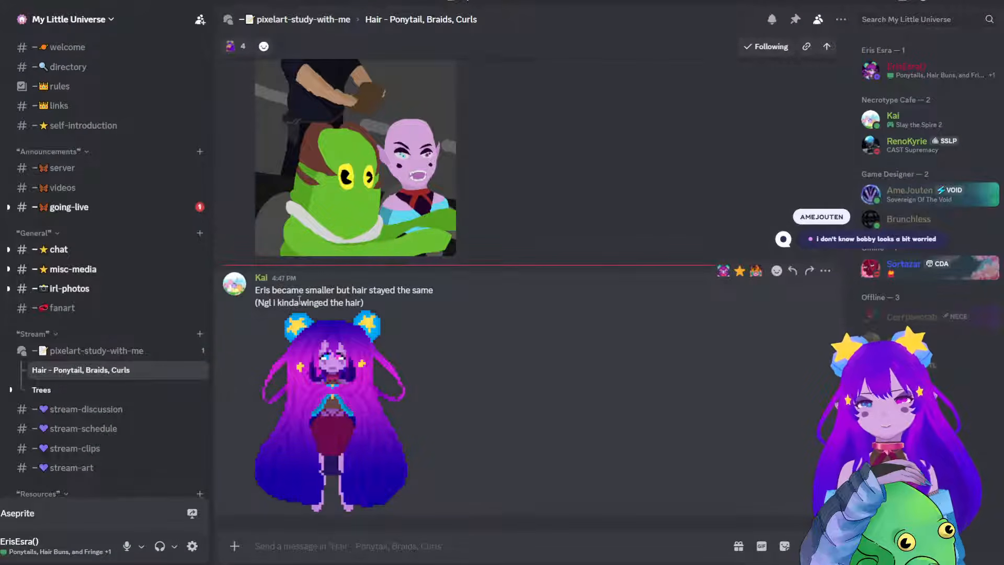
pyautogui.click(317, 432)
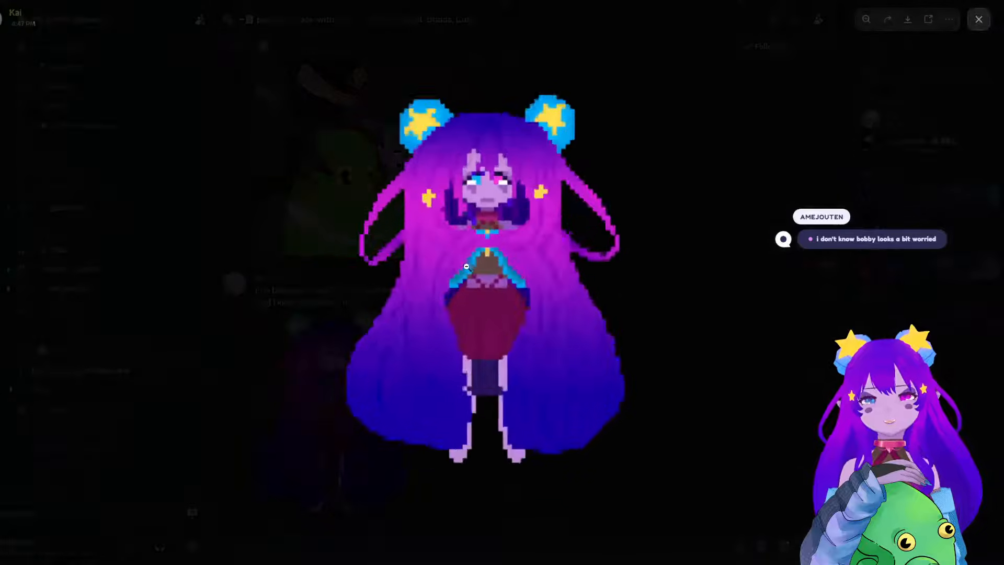
pyautogui.click(469, 239)
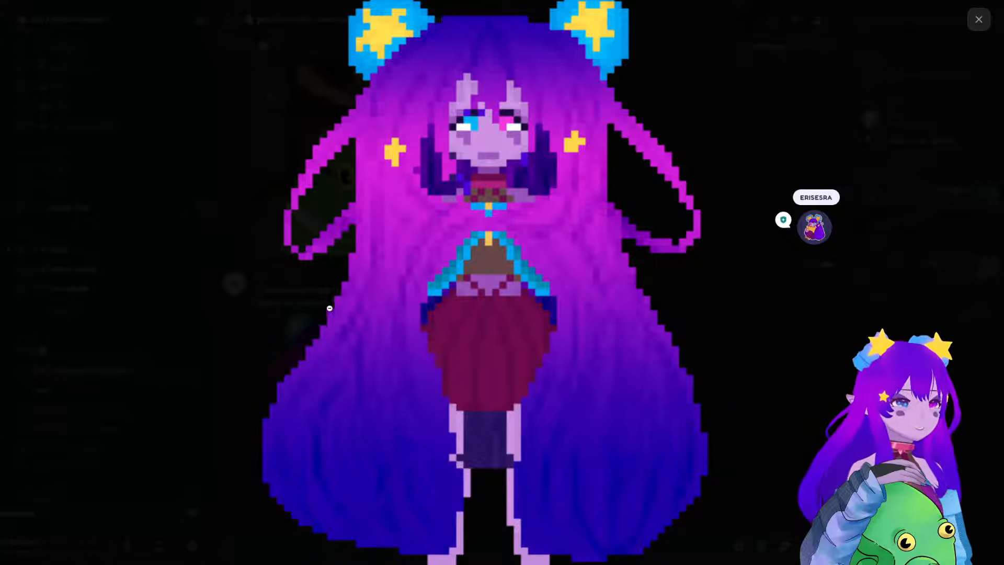
pyautogui.click(237, 221)
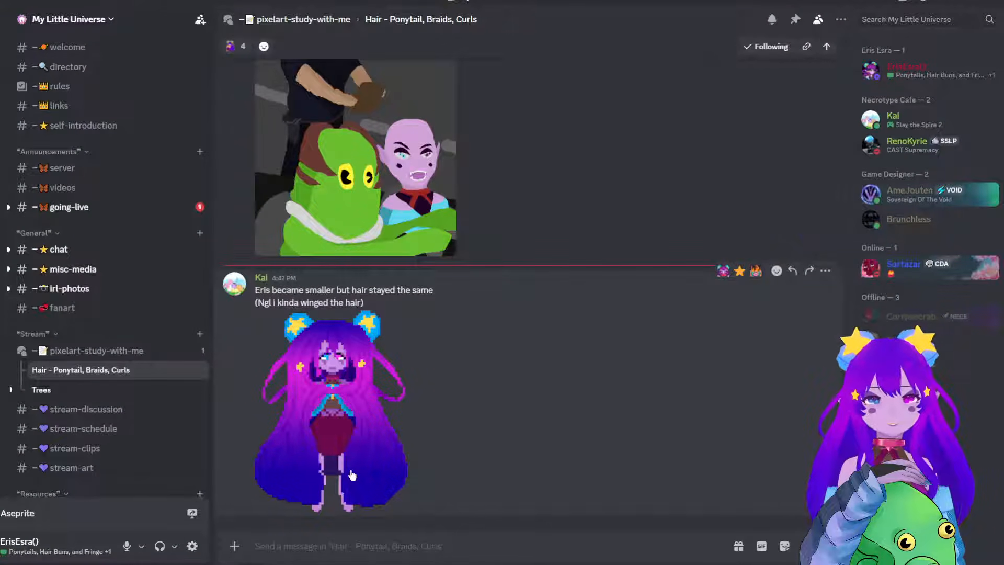
pyautogui.click(334, 398)
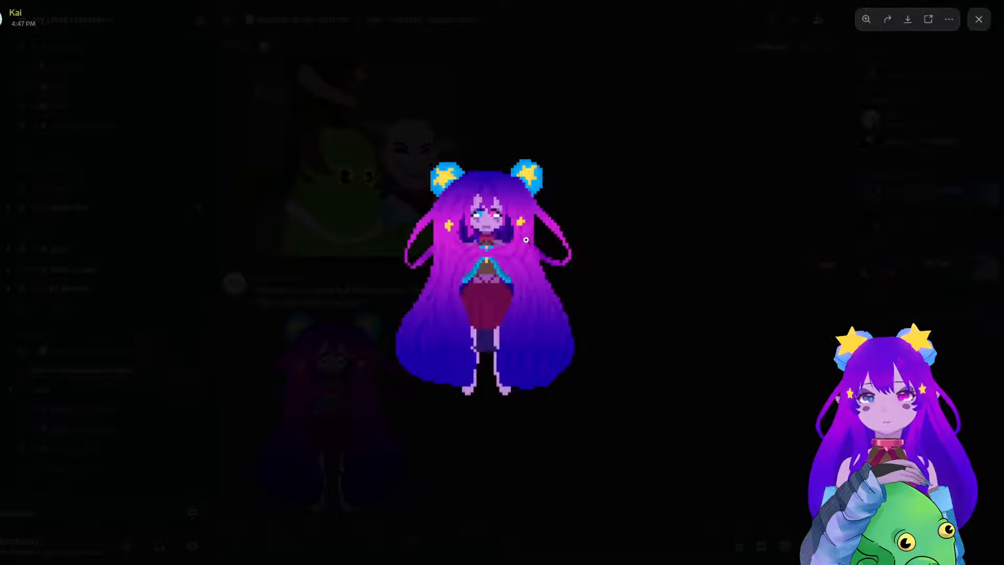
pyautogui.click(503, 308)
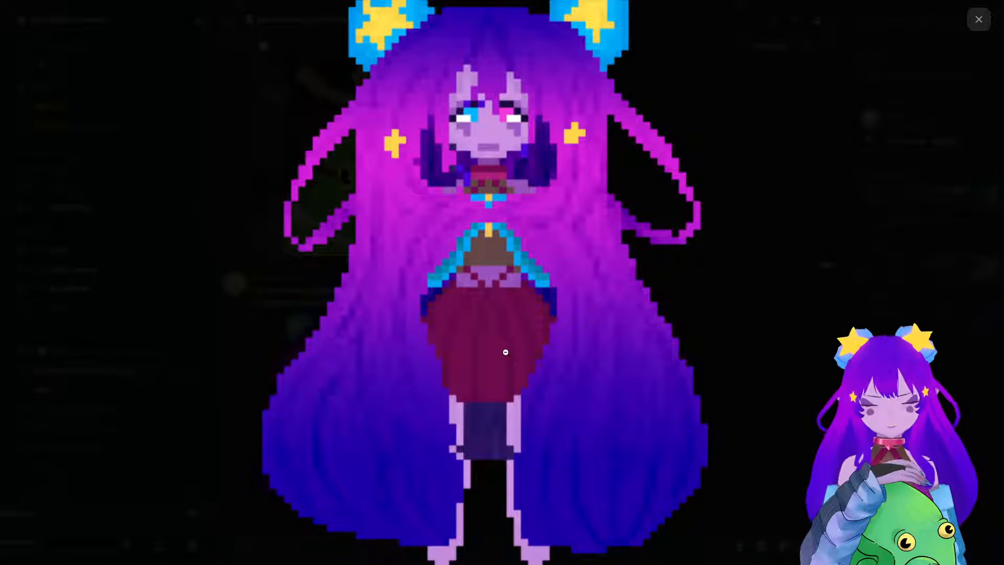
pyautogui.click(506, 352)
pyautogui.click(698, 159)
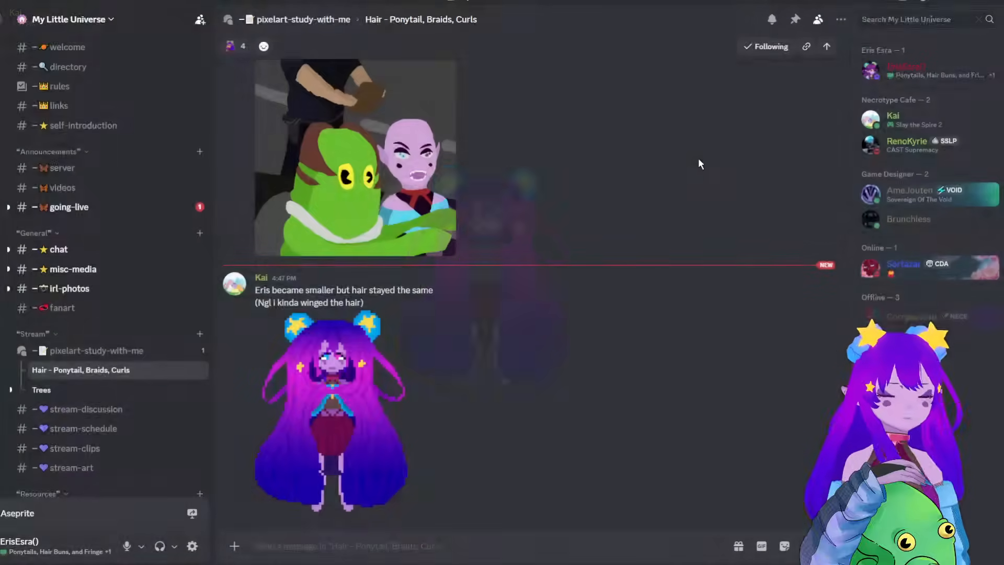
# Glance back over the hair thread, open the Trees thread and look through its forest and sakura tree posts.
pyautogui.scroll(5, 378, 314)
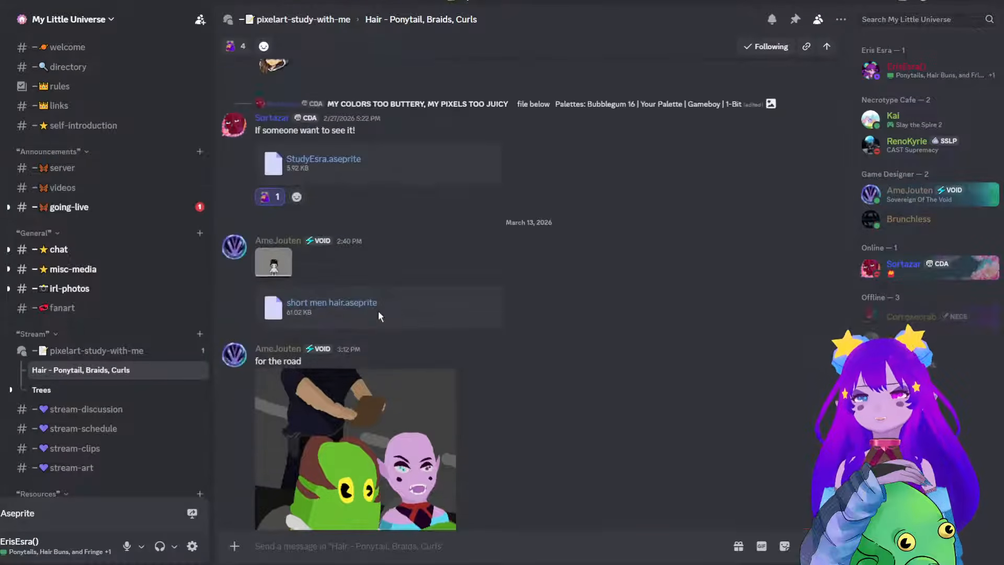
pyautogui.scroll(-5, 384, 301)
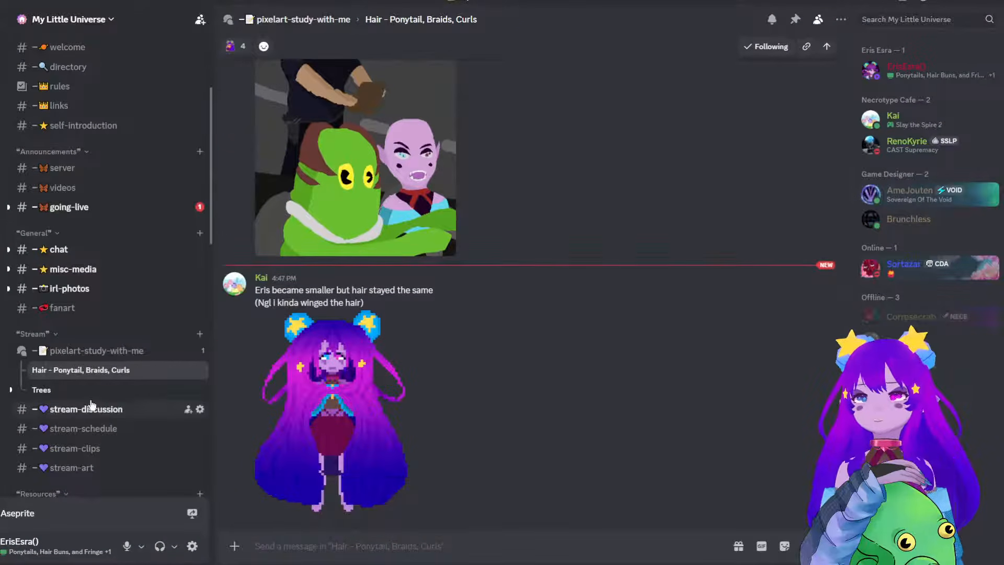
pyautogui.click(41, 390)
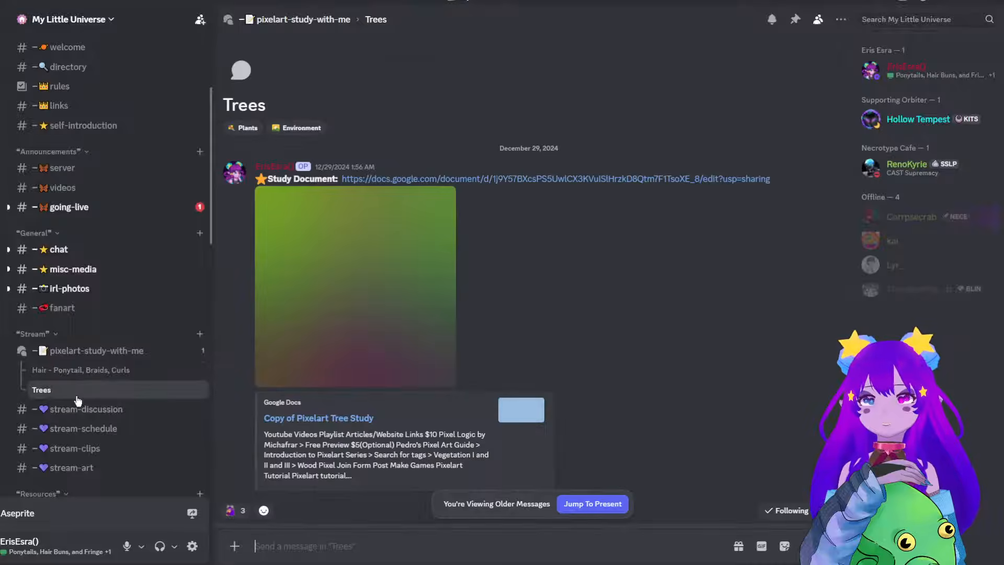
pyautogui.scroll(-5, 486, 392)
pyautogui.scroll(-10, 530, 379)
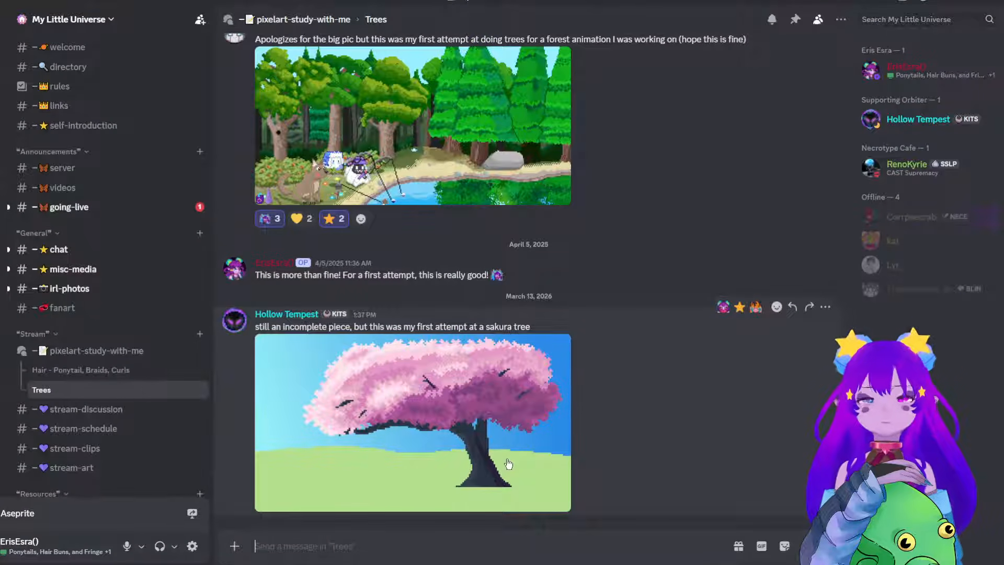
pyautogui.scroll(1, 416, 188)
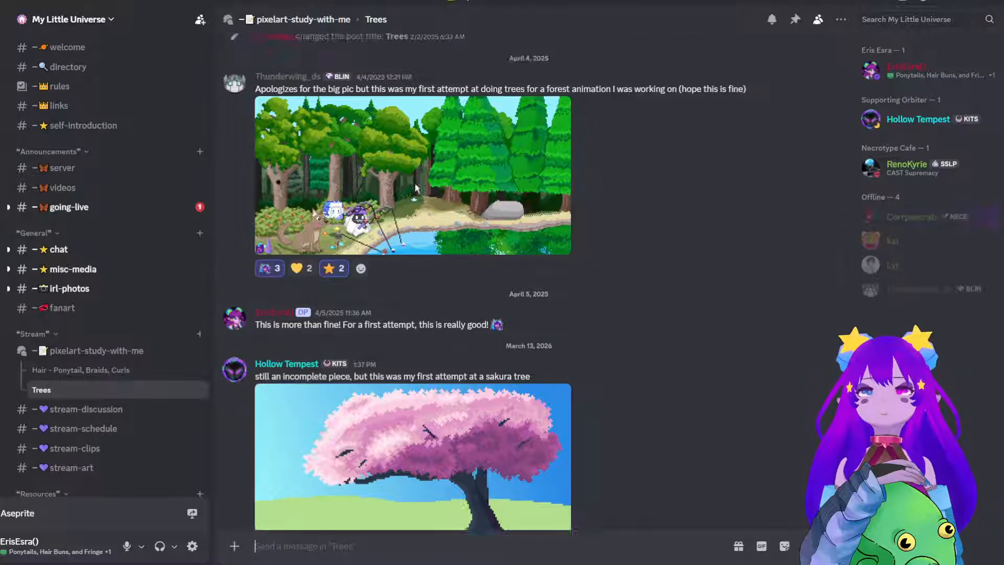
pyautogui.scroll(1, 416, 187)
pyautogui.scroll(-2, 419, 462)
# Enlarge the sakura tree artwork and examine its pink foliage up close.
pyautogui.click(419, 463)
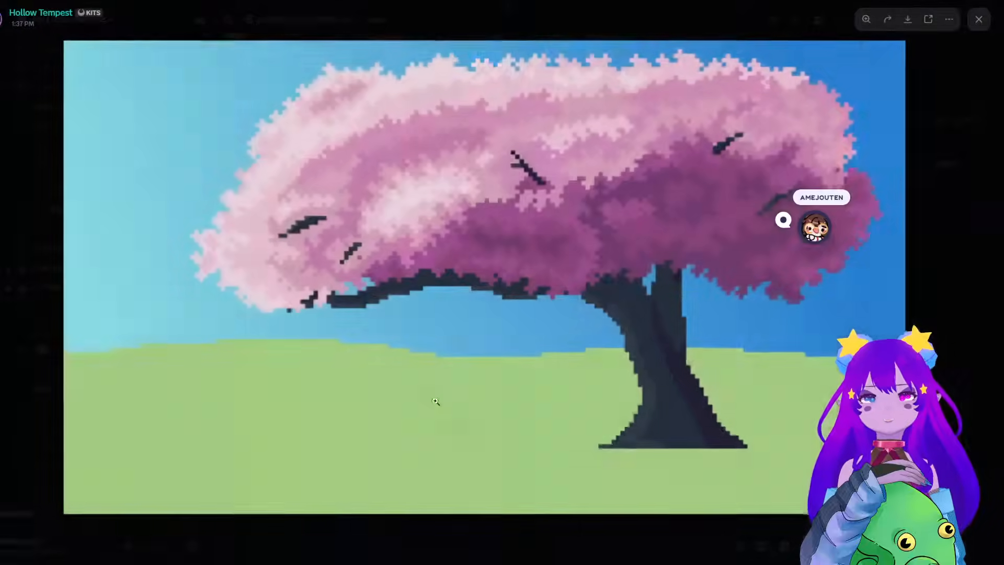
pyautogui.click(37, 221)
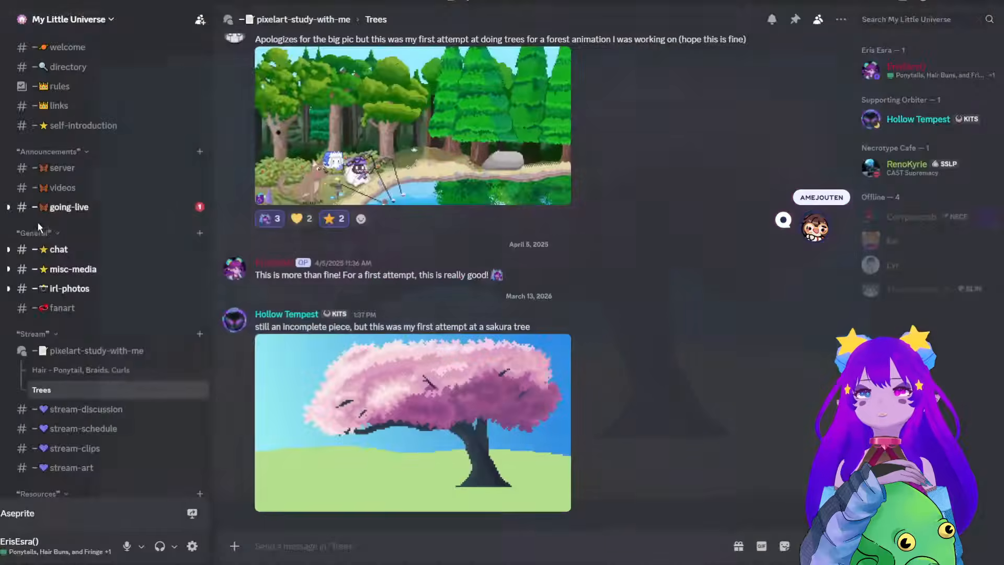
pyautogui.click(439, 398)
pyautogui.click(544, 167)
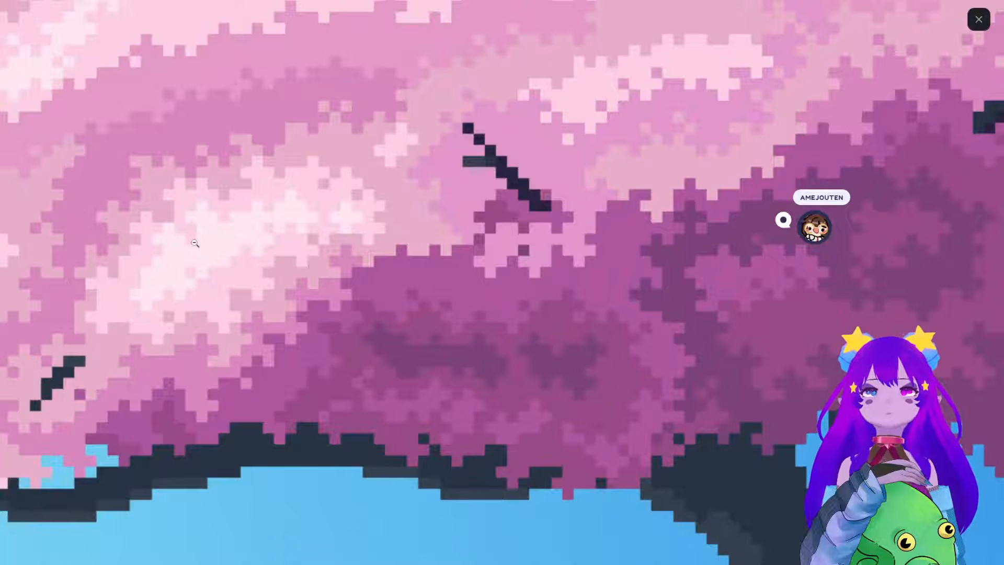
# Zoom back out of the sakura tree artwork and close it, return to the pixelart-study-with-me forum and clear its "tree" search.
pyautogui.click(191, 209)
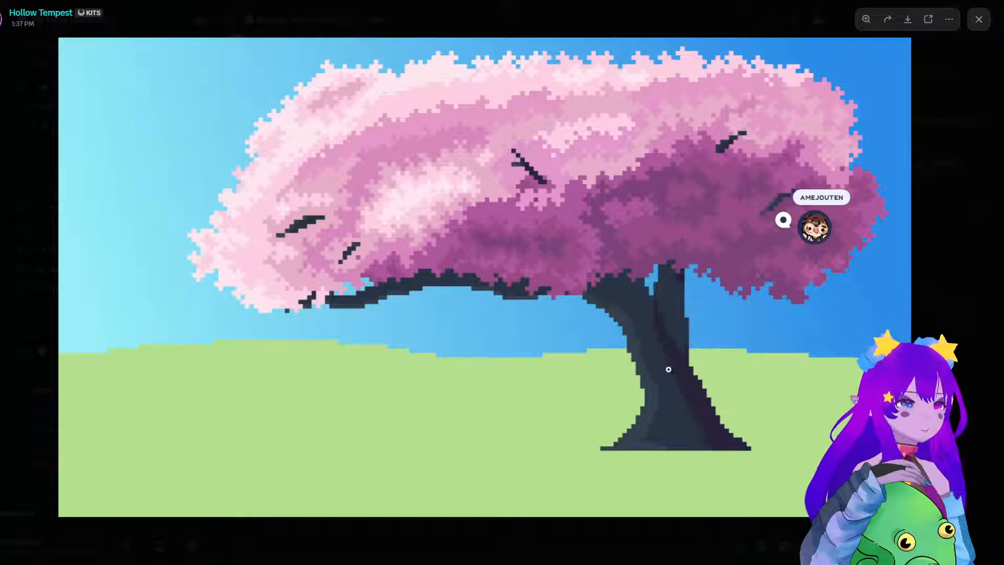
pyautogui.click(961, 245)
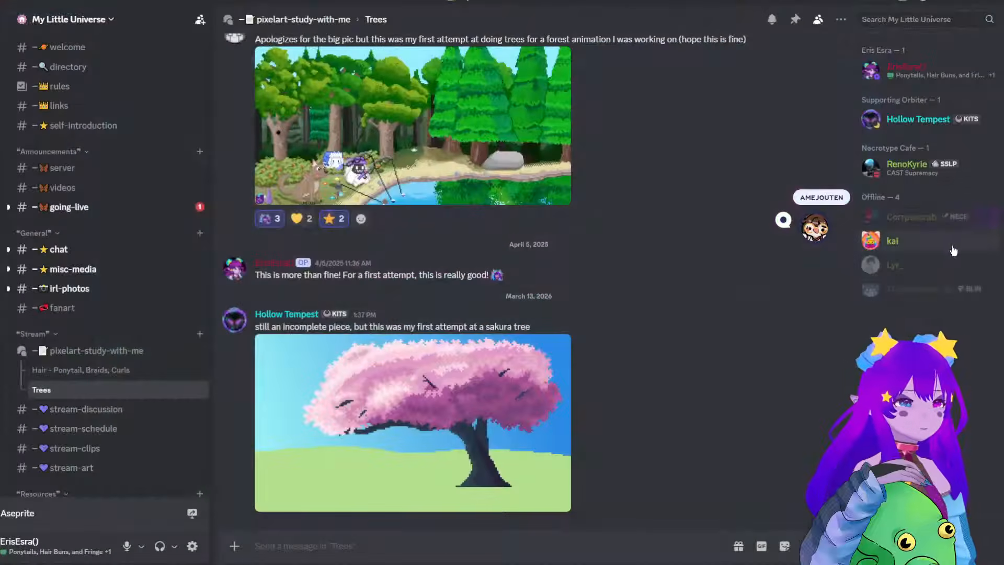
pyautogui.click(96, 350)
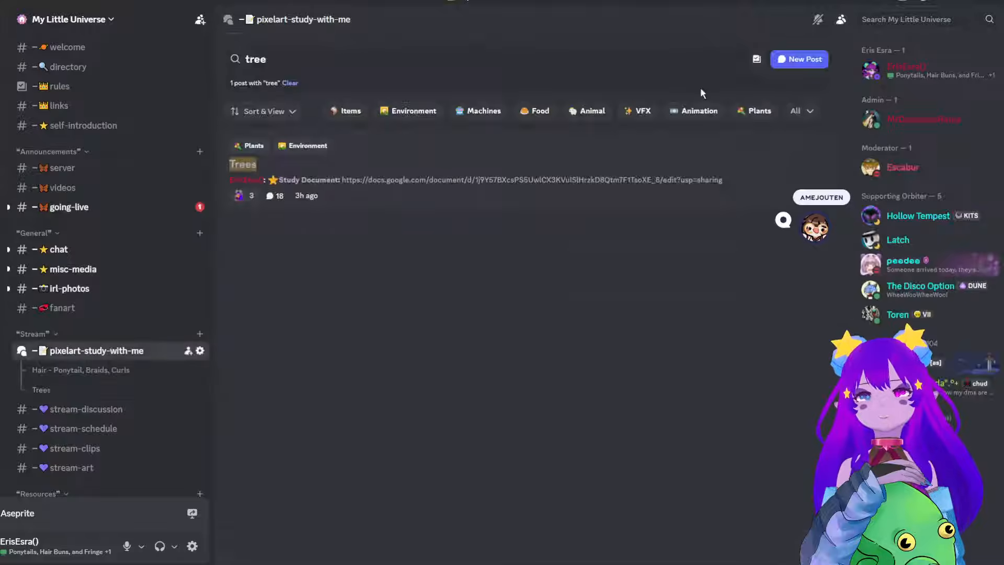
pyautogui.click(708, 57)
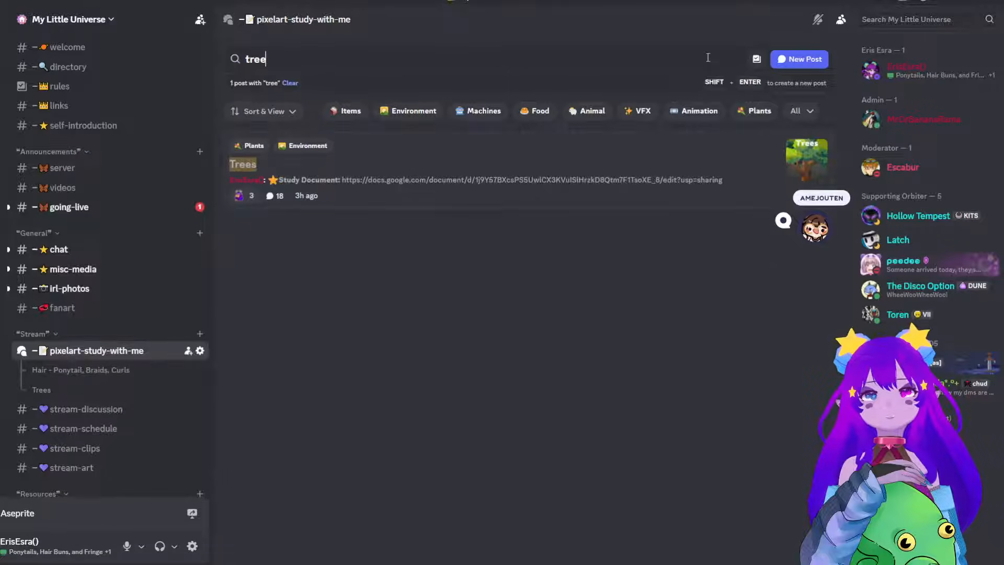
pyautogui.hotkey('ctrl', 'a')
pyautogui.press('BackSpace')
# Browse the full list of study posts in the pixelart-study-with-me forum, down to the Clothing Study and back up towards Dungeon Props.
pyautogui.scroll(-1, 732, 328)
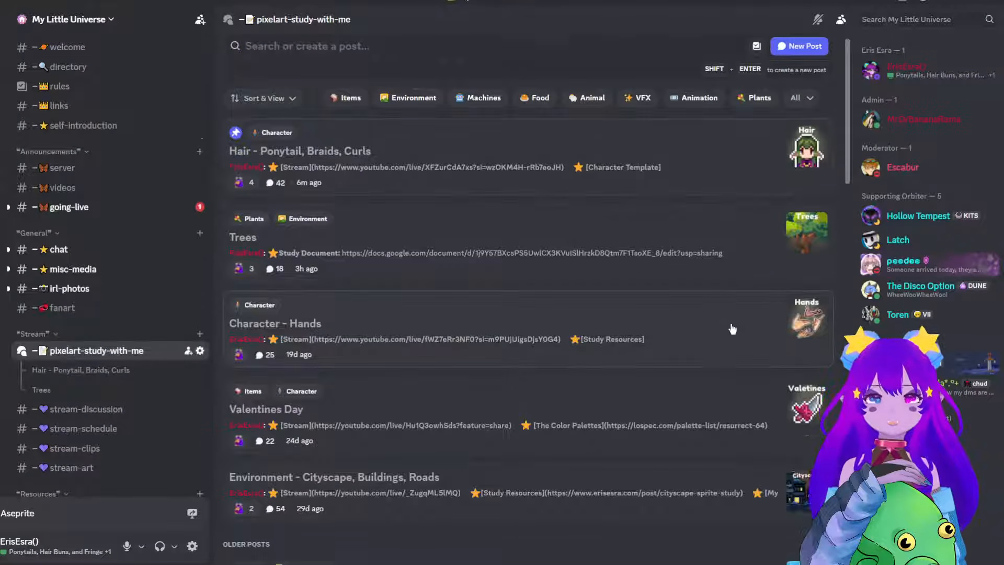
pyautogui.scroll(-15, 732, 328)
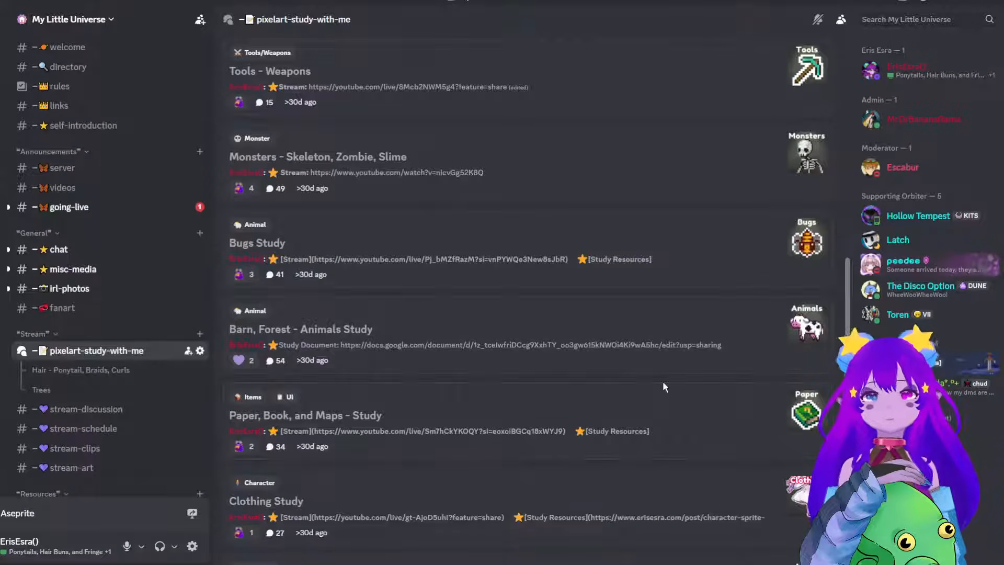
pyautogui.scroll(5, 619, 204)
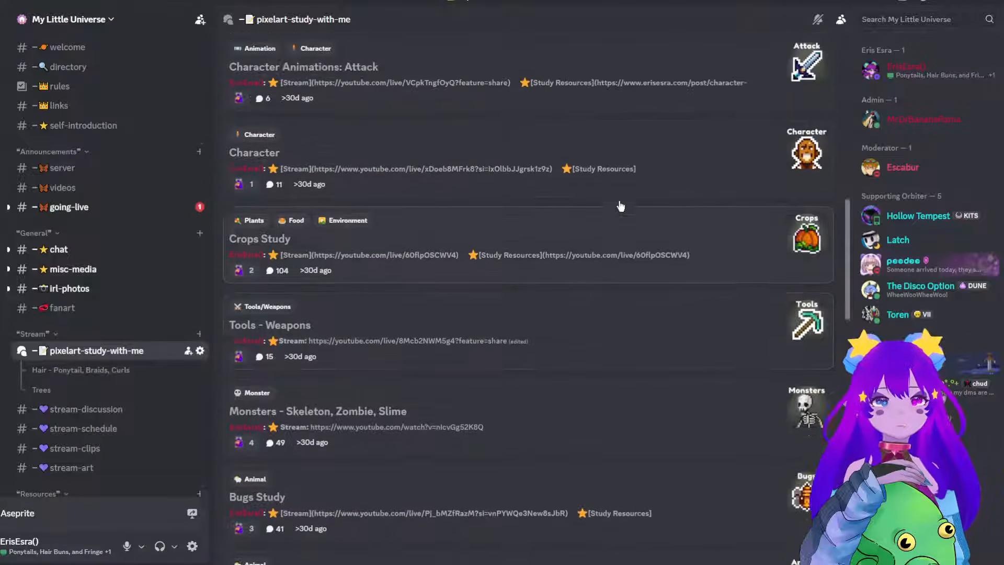
pyautogui.scroll(1, 620, 206)
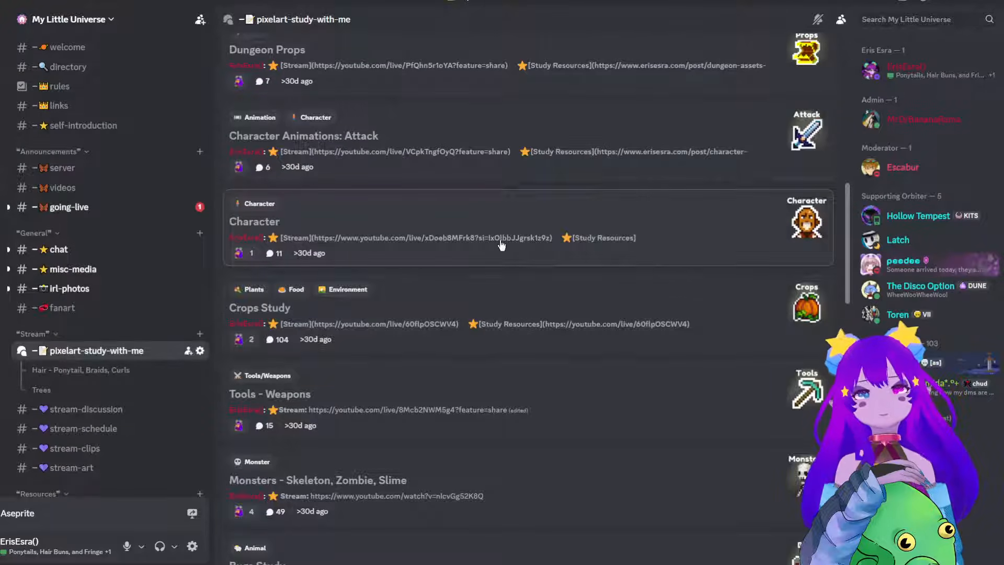